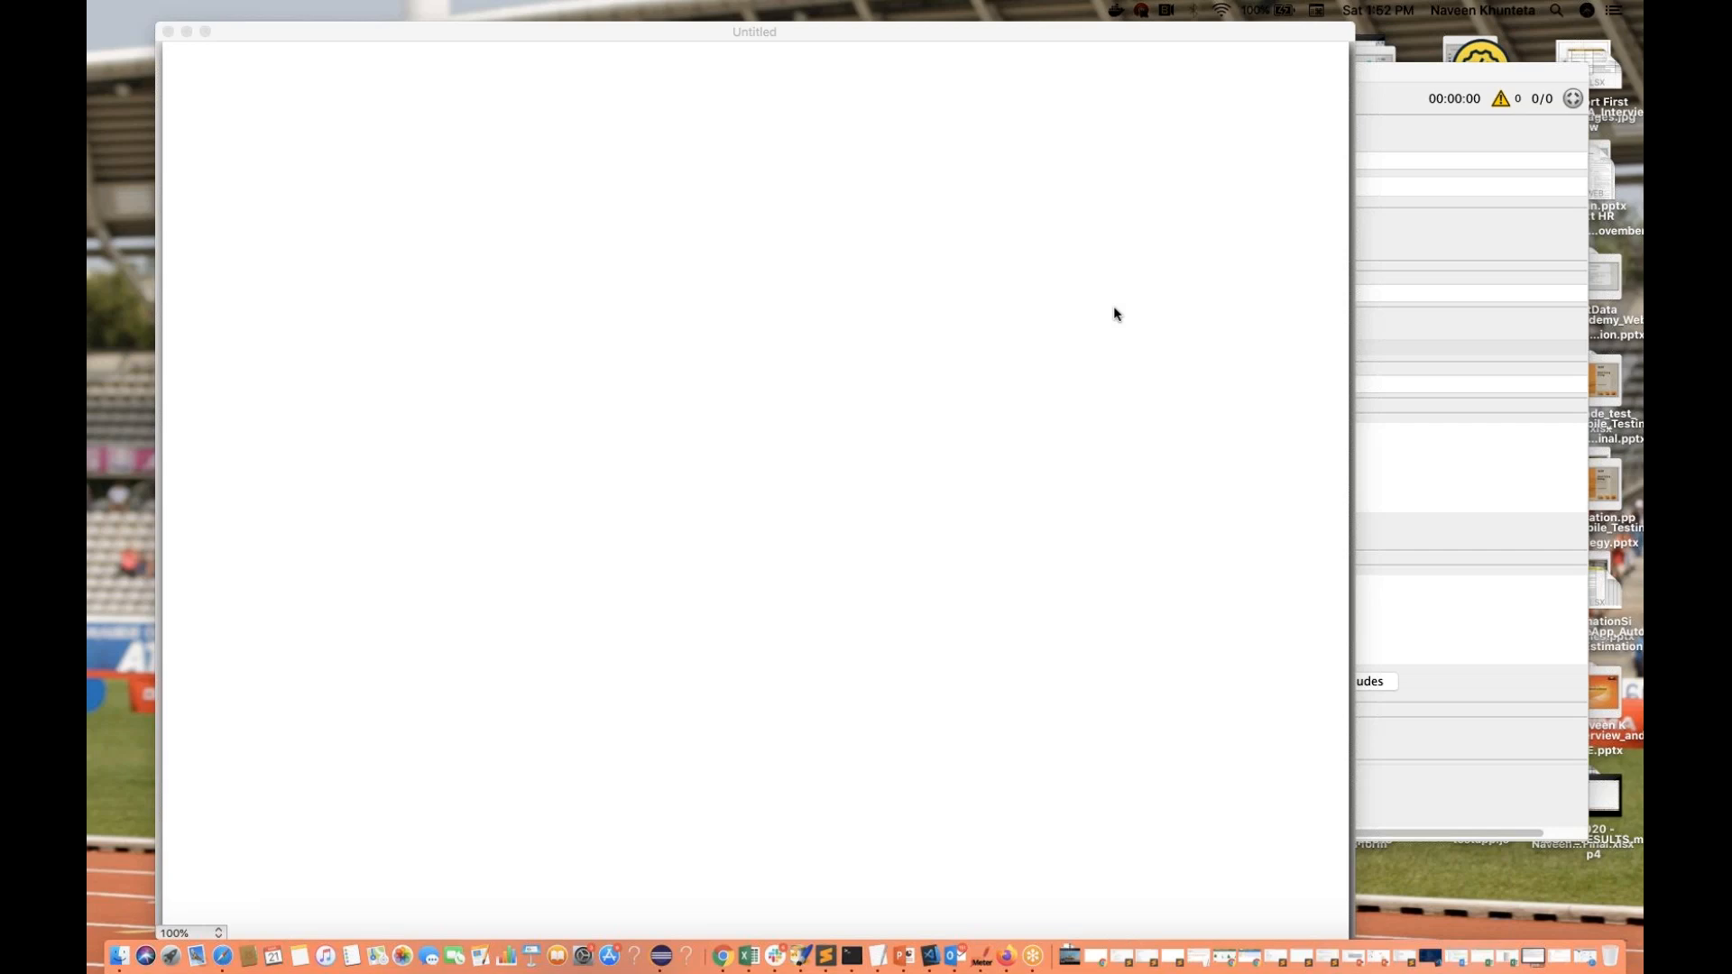
pyautogui.press('XF86AudioRaiseVolume')
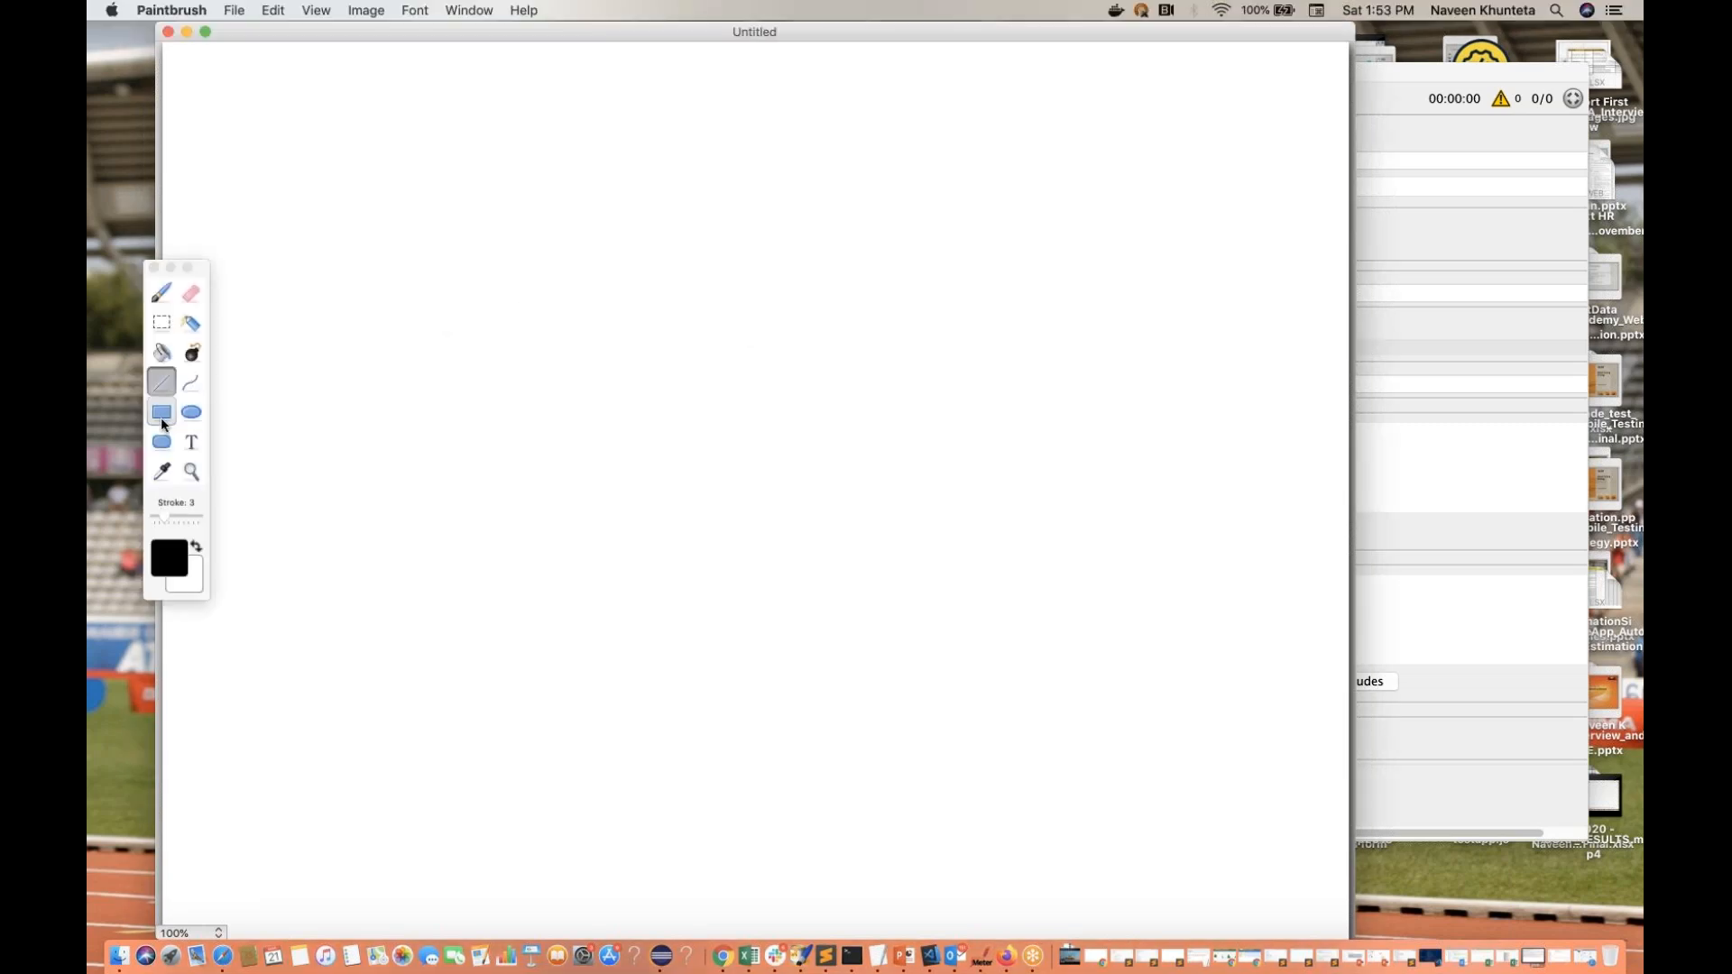
# Step: Draw two outlined ellipses on the blank canvas, one on the left side and one higher on the right side
pyautogui.click(192, 413)
pyautogui.moveTo(337, 306); pyautogui.dragTo(467, 419)
pyautogui.moveTo(977, 208); pyautogui.dragTo(1105, 372)
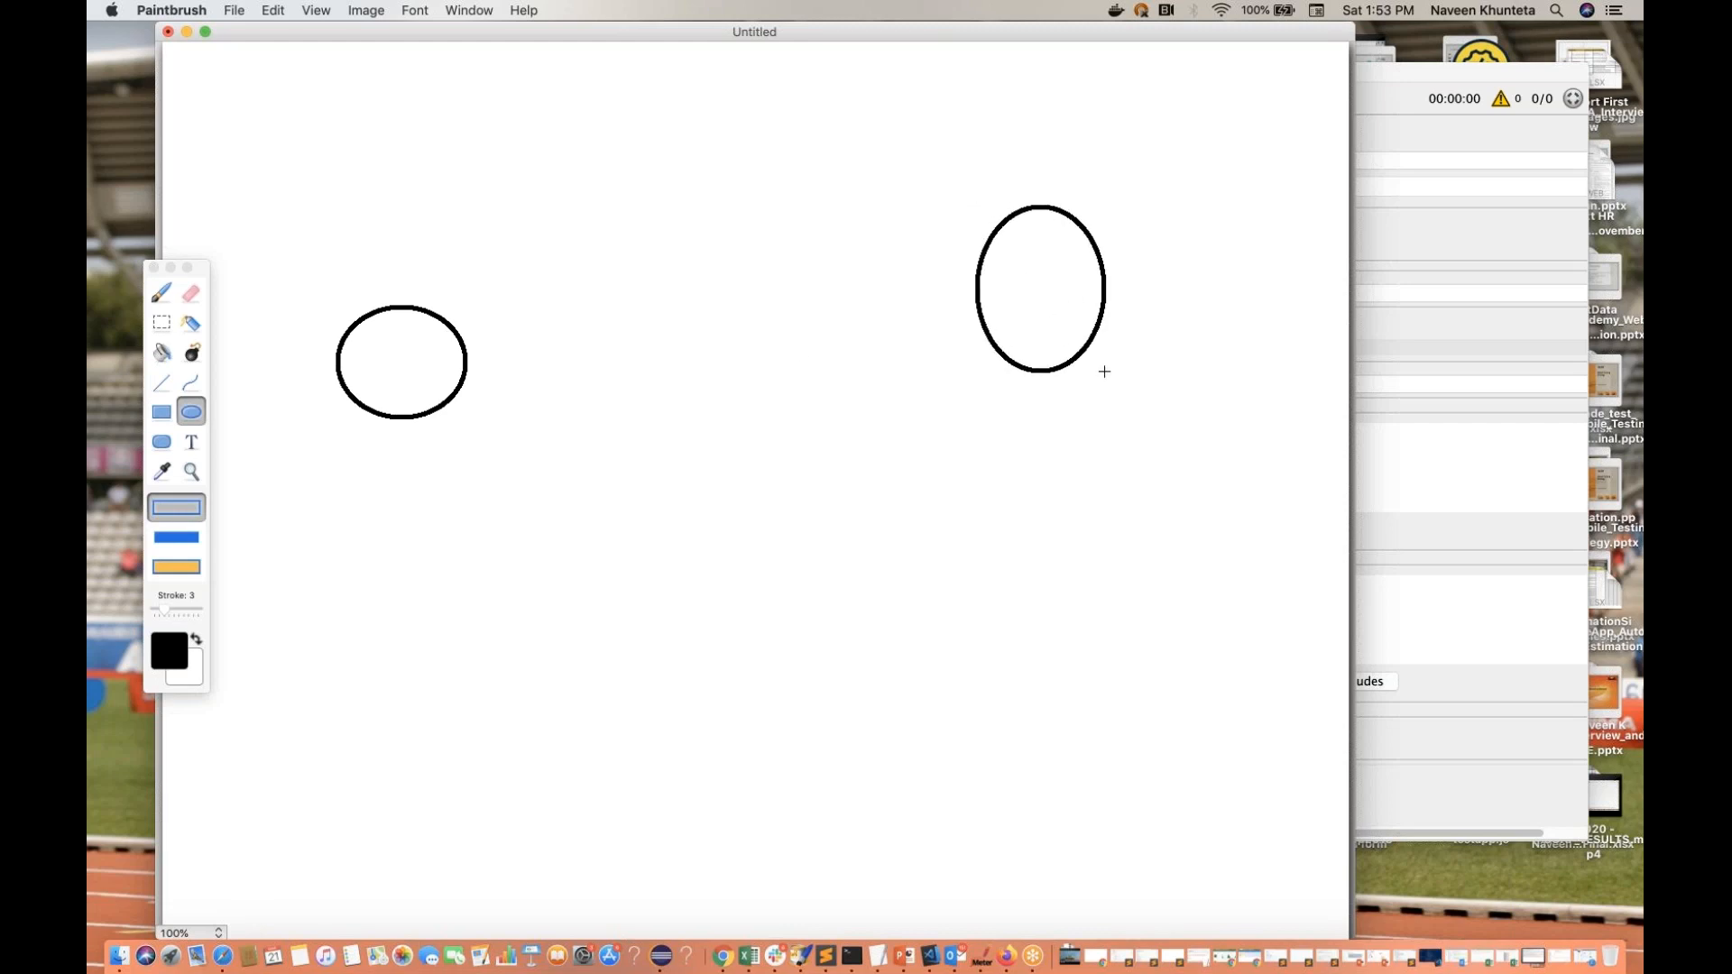
# Step: Draw a vertical dividing line between the two ellipses and two bent lines connecting them across it, one above the other
pyautogui.click(163, 384)
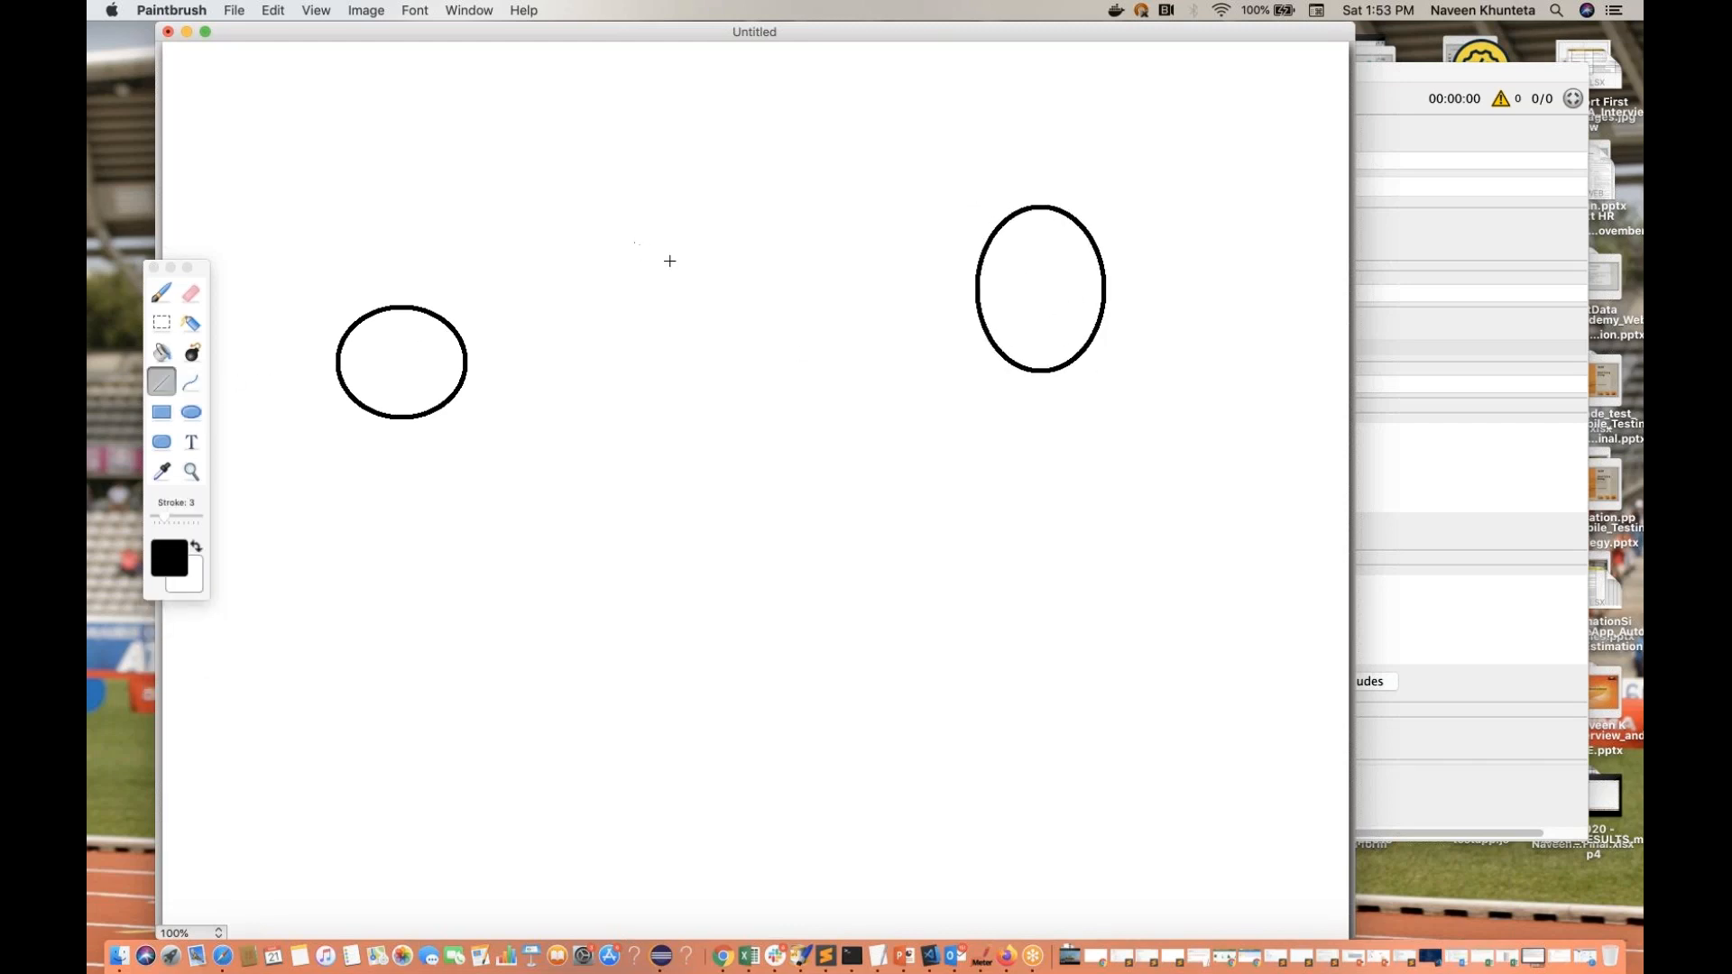
pyautogui.moveTo(689, 193); pyautogui.dragTo(687, 546)
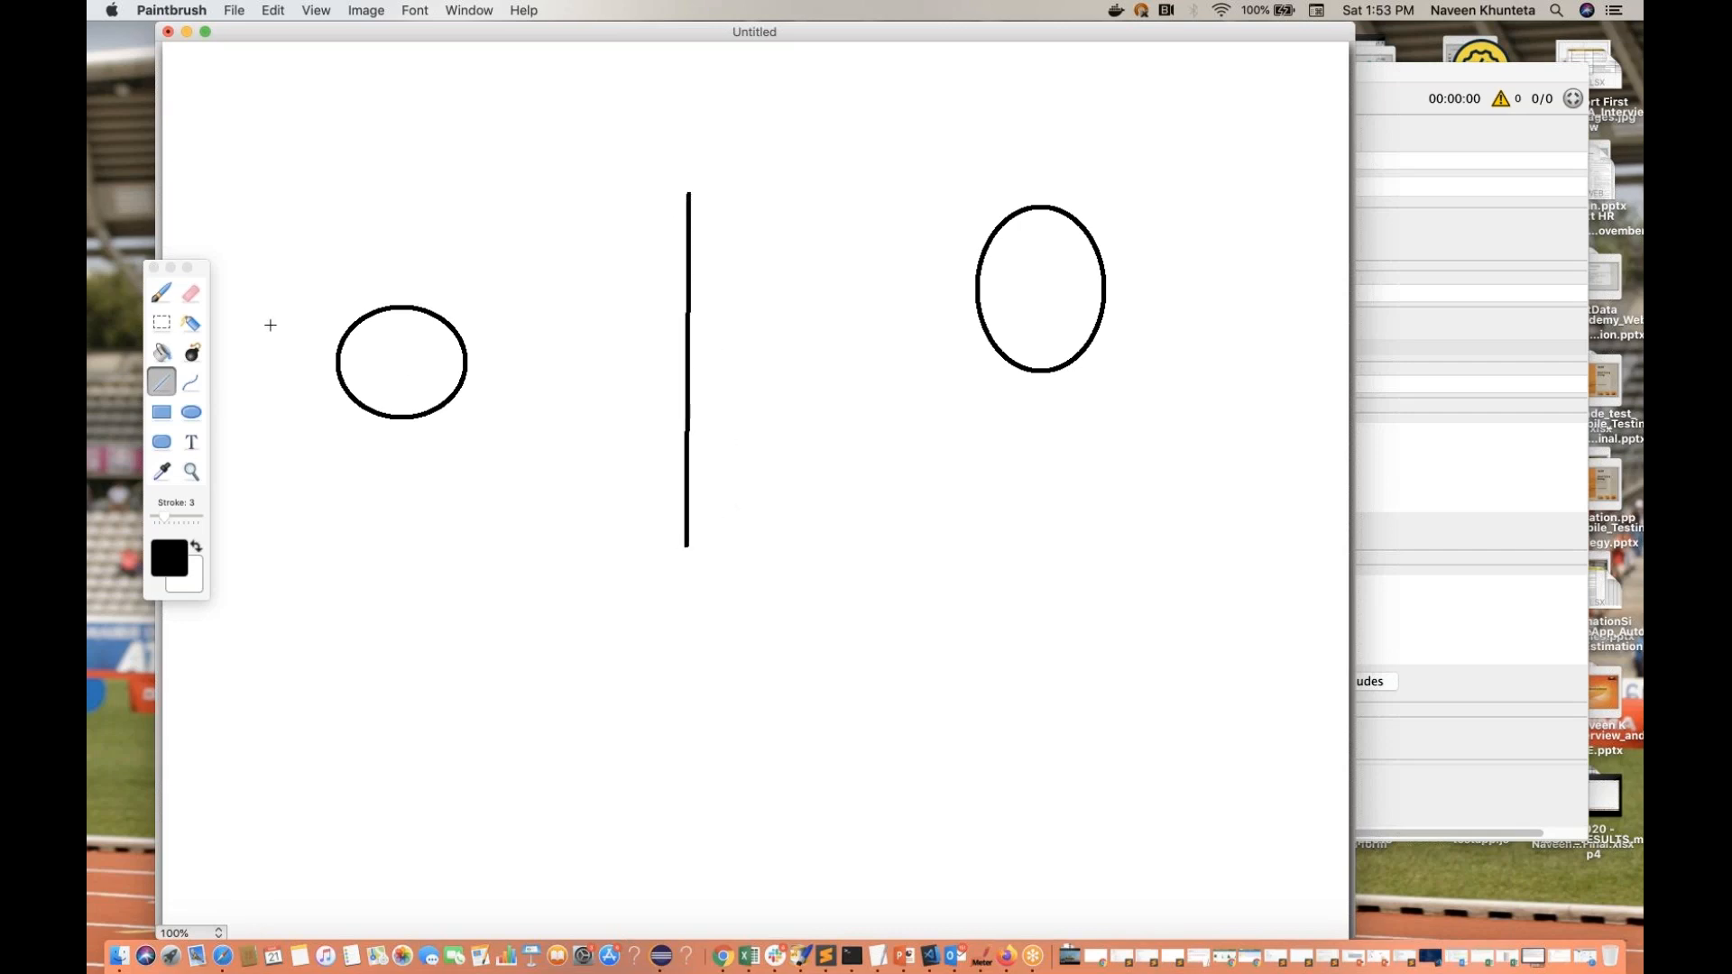
pyautogui.moveTo(439, 332); pyautogui.dragTo(998, 268)
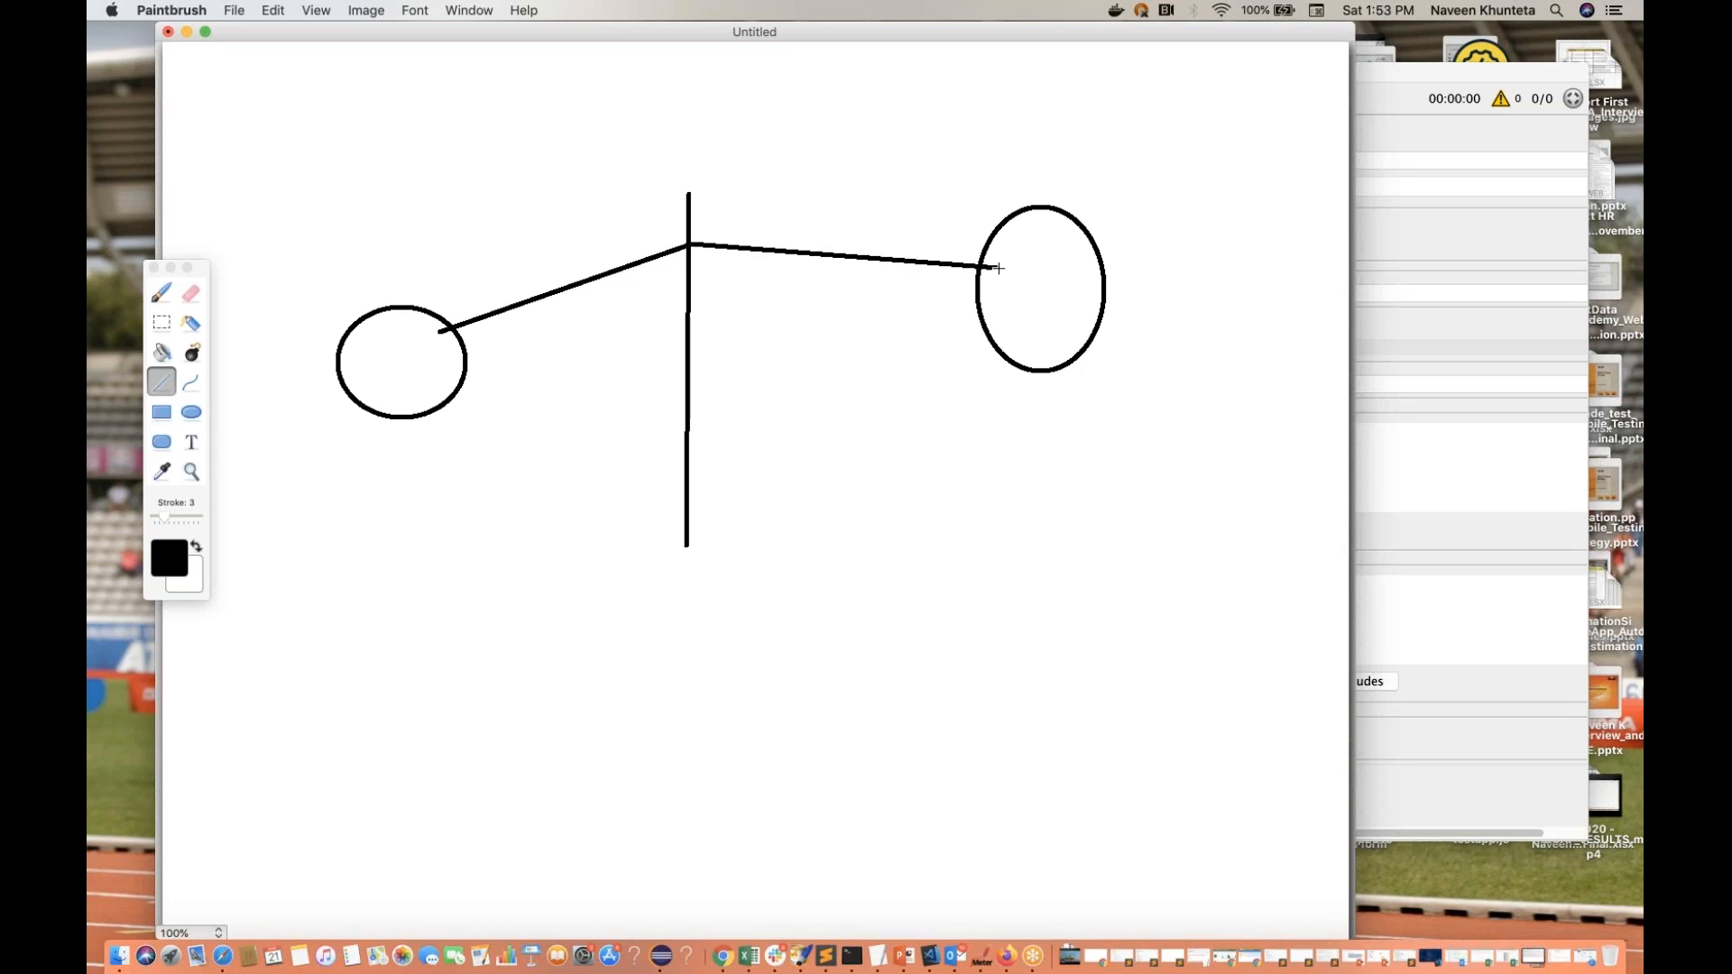
pyautogui.moveTo(1008, 339)
pyautogui.mouseDown()
pyautogui.moveTo(761, 410)
pyautogui.moveTo(447, 388)
pyautogui.mouseUp()
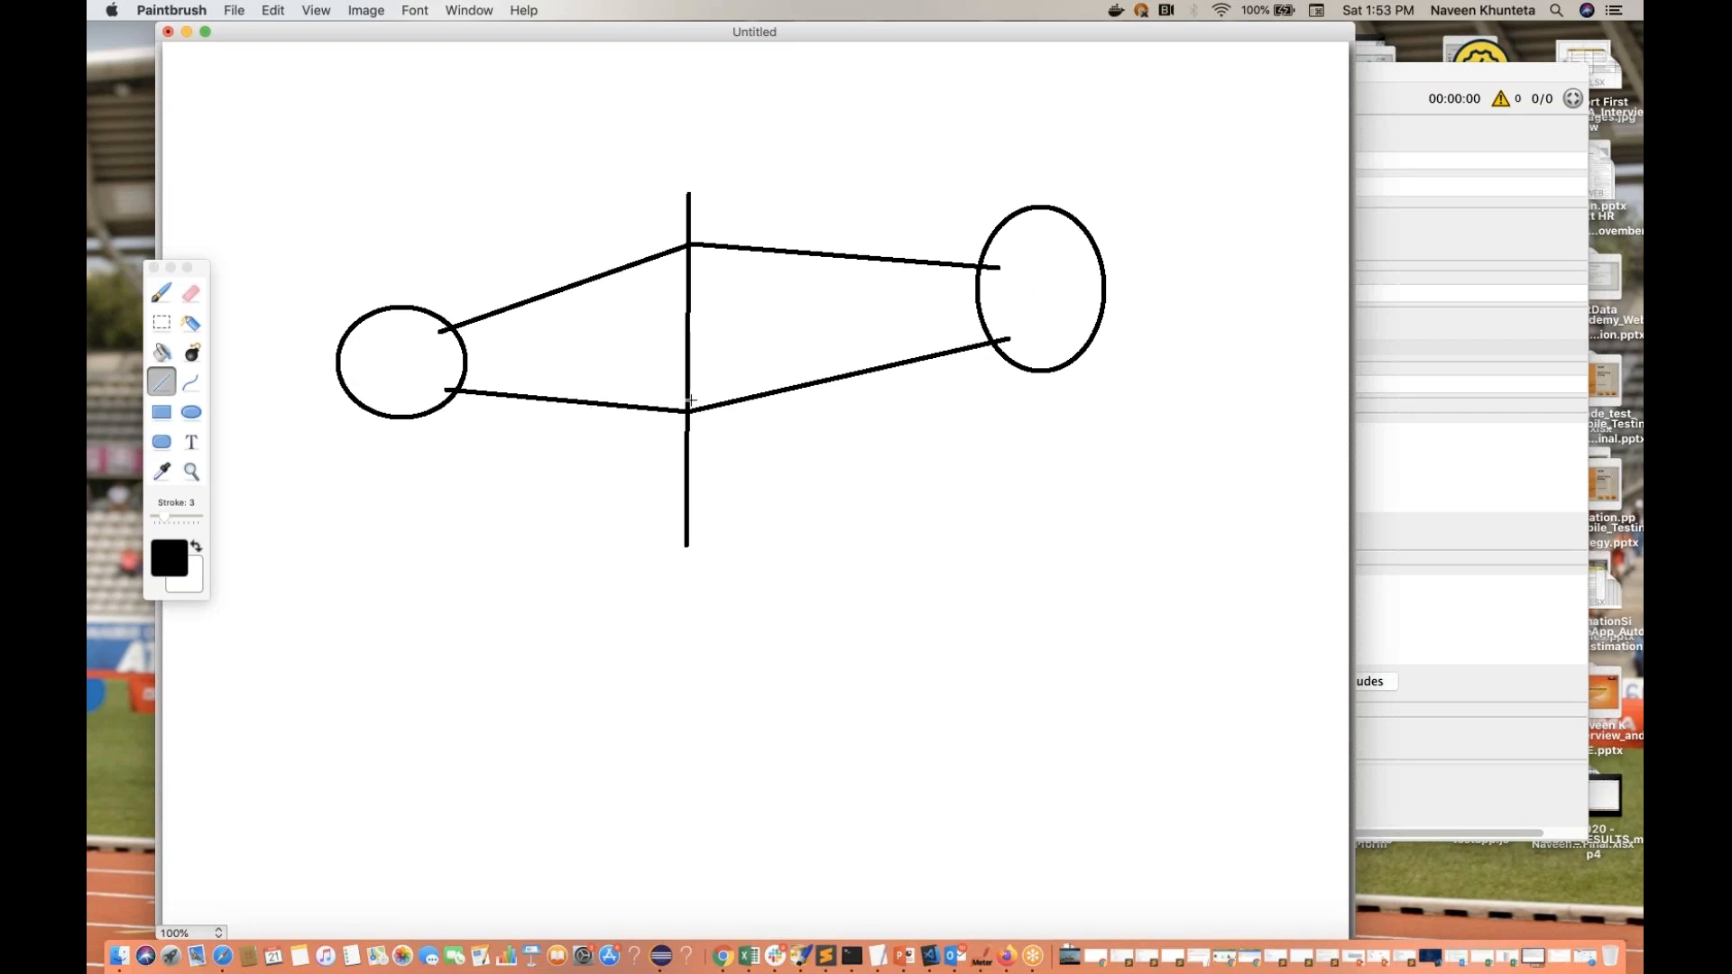
# Step: Draw a square below the vertical line and connect it with a pair of lines to each of the two ellipses
pyautogui.click(161, 412)
pyautogui.moveTo(634, 685); pyautogui.dragTo(787, 827)
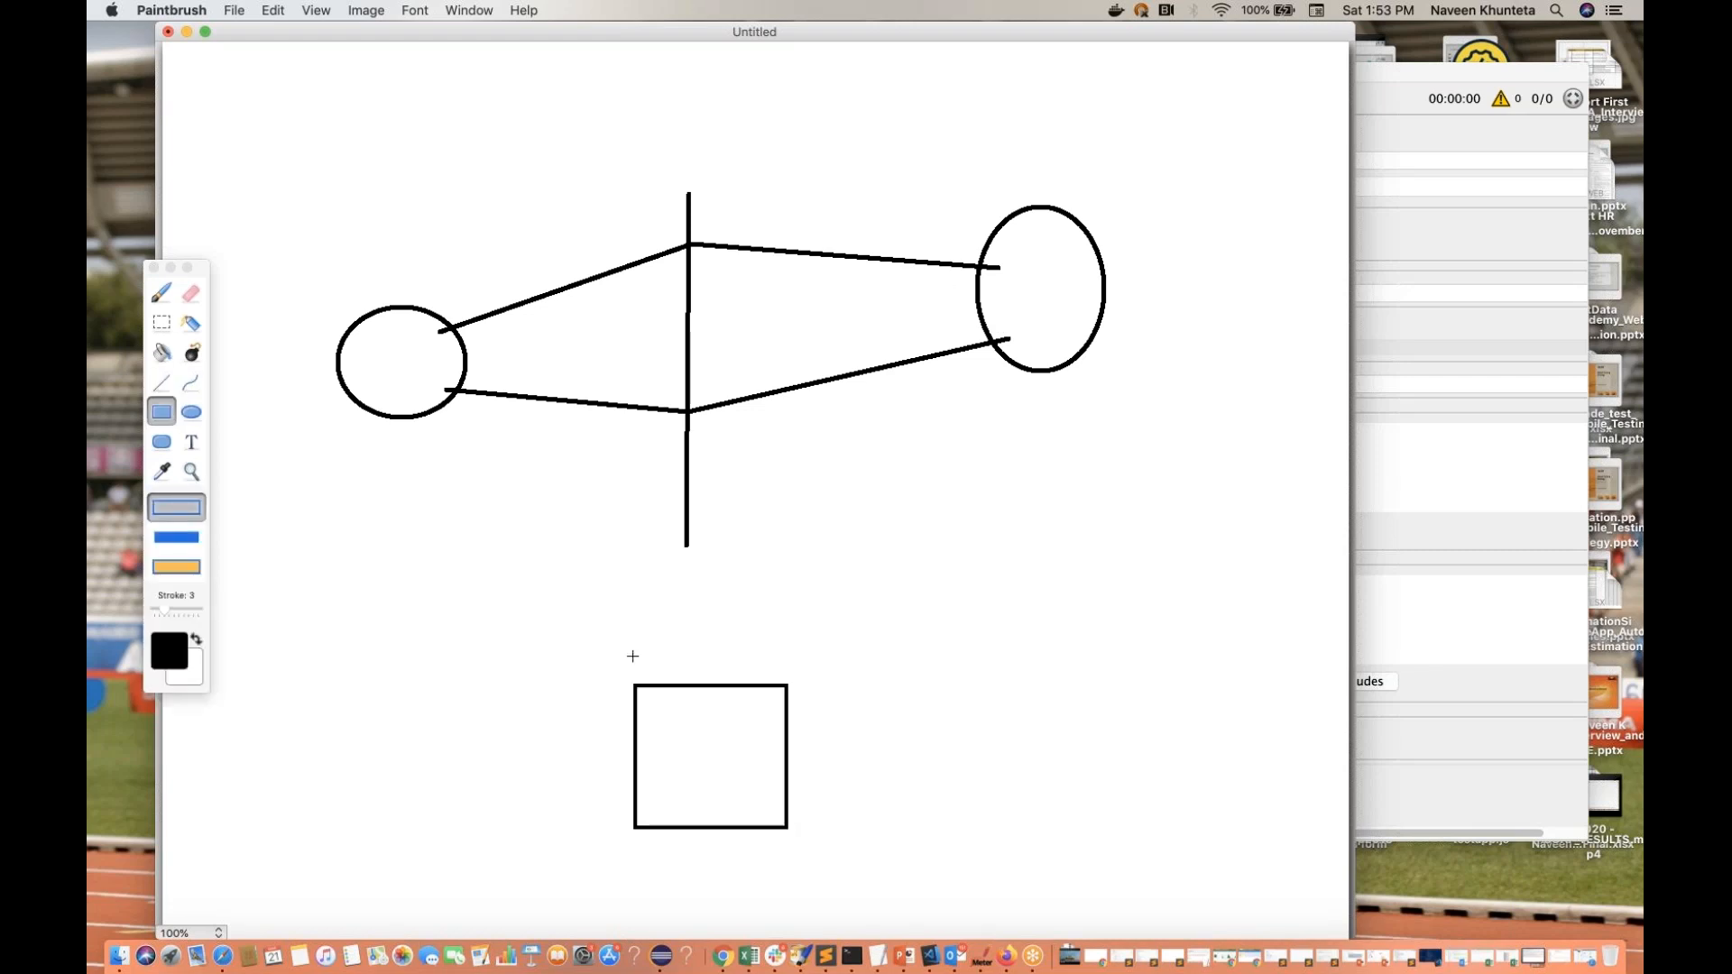
pyautogui.click(159, 388)
pyautogui.moveTo(420, 411); pyautogui.dragTo(557, 575)
pyautogui.moveTo(607, 647)
pyautogui.mouseDown()
pyautogui.moveTo(676, 706)
pyautogui.moveTo(1017, 361)
pyautogui.moveTo(1031, 406)
pyautogui.moveTo(735, 763)
pyautogui.moveTo(509, 603)
pyautogui.moveTo(385, 414)
pyautogui.mouseUp()
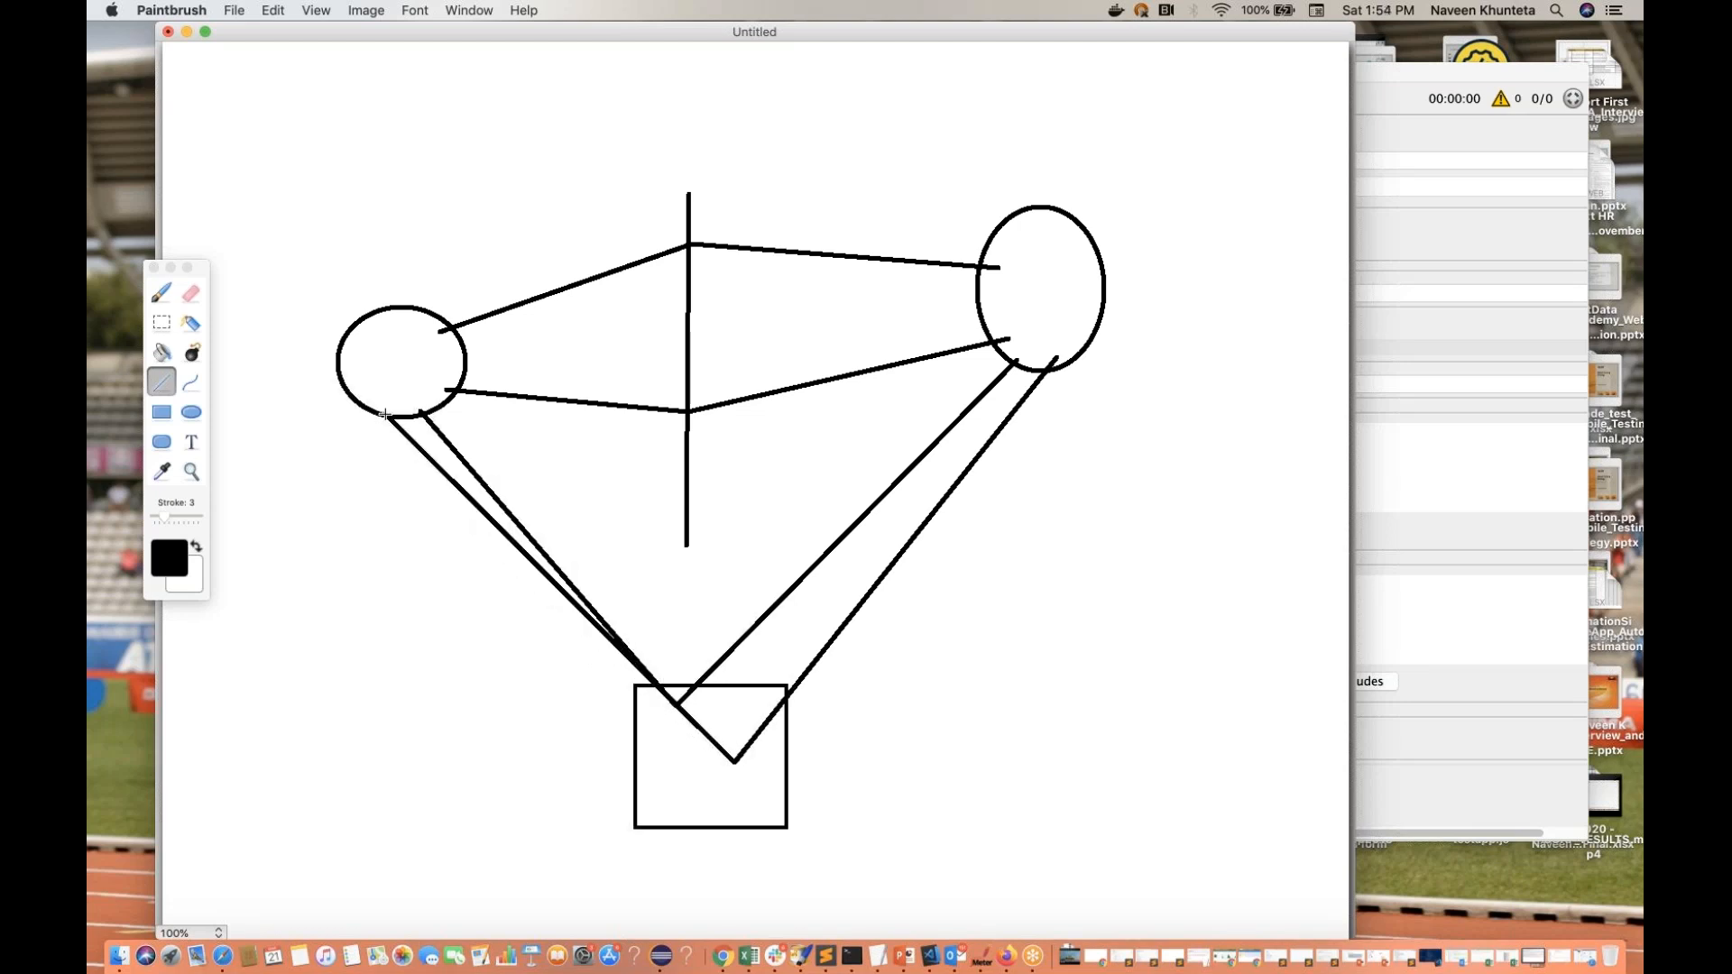
# Step: Add the two-line text label "Jmeter" / "Proxy" directly below the square
pyautogui.click(191, 441)
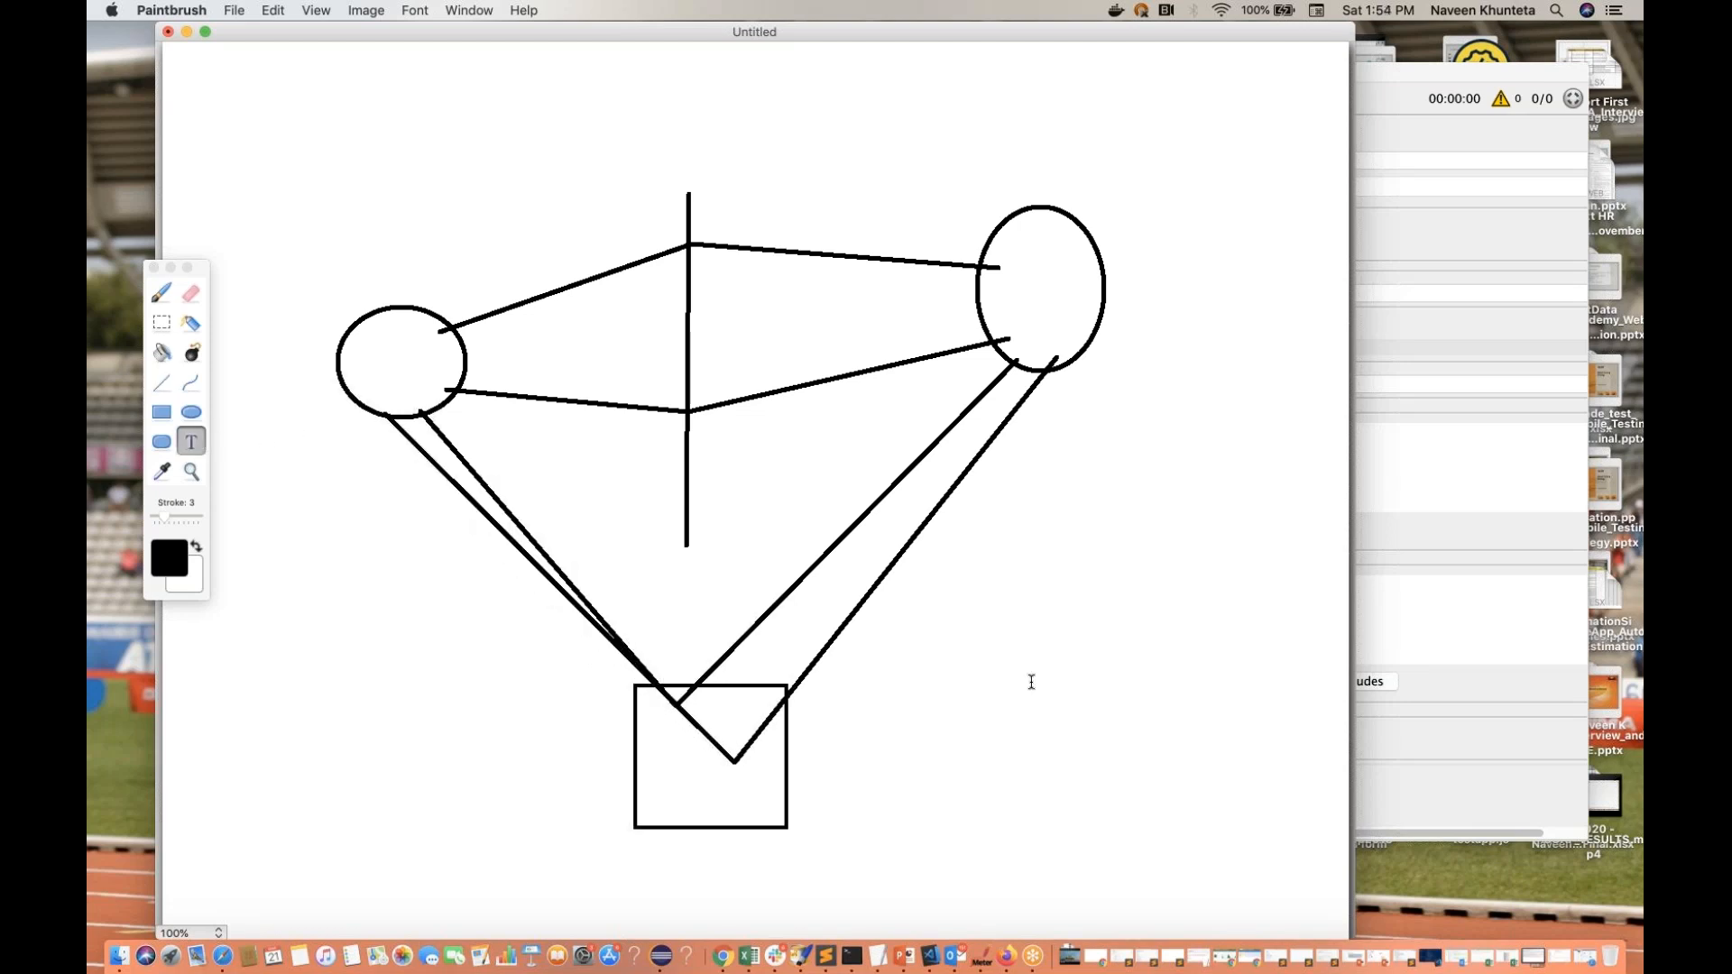
pyautogui.click(1032, 682)
pyautogui.write('Jmeter')
pyautogui.press('Return')
pyautogui.write('Proxy')
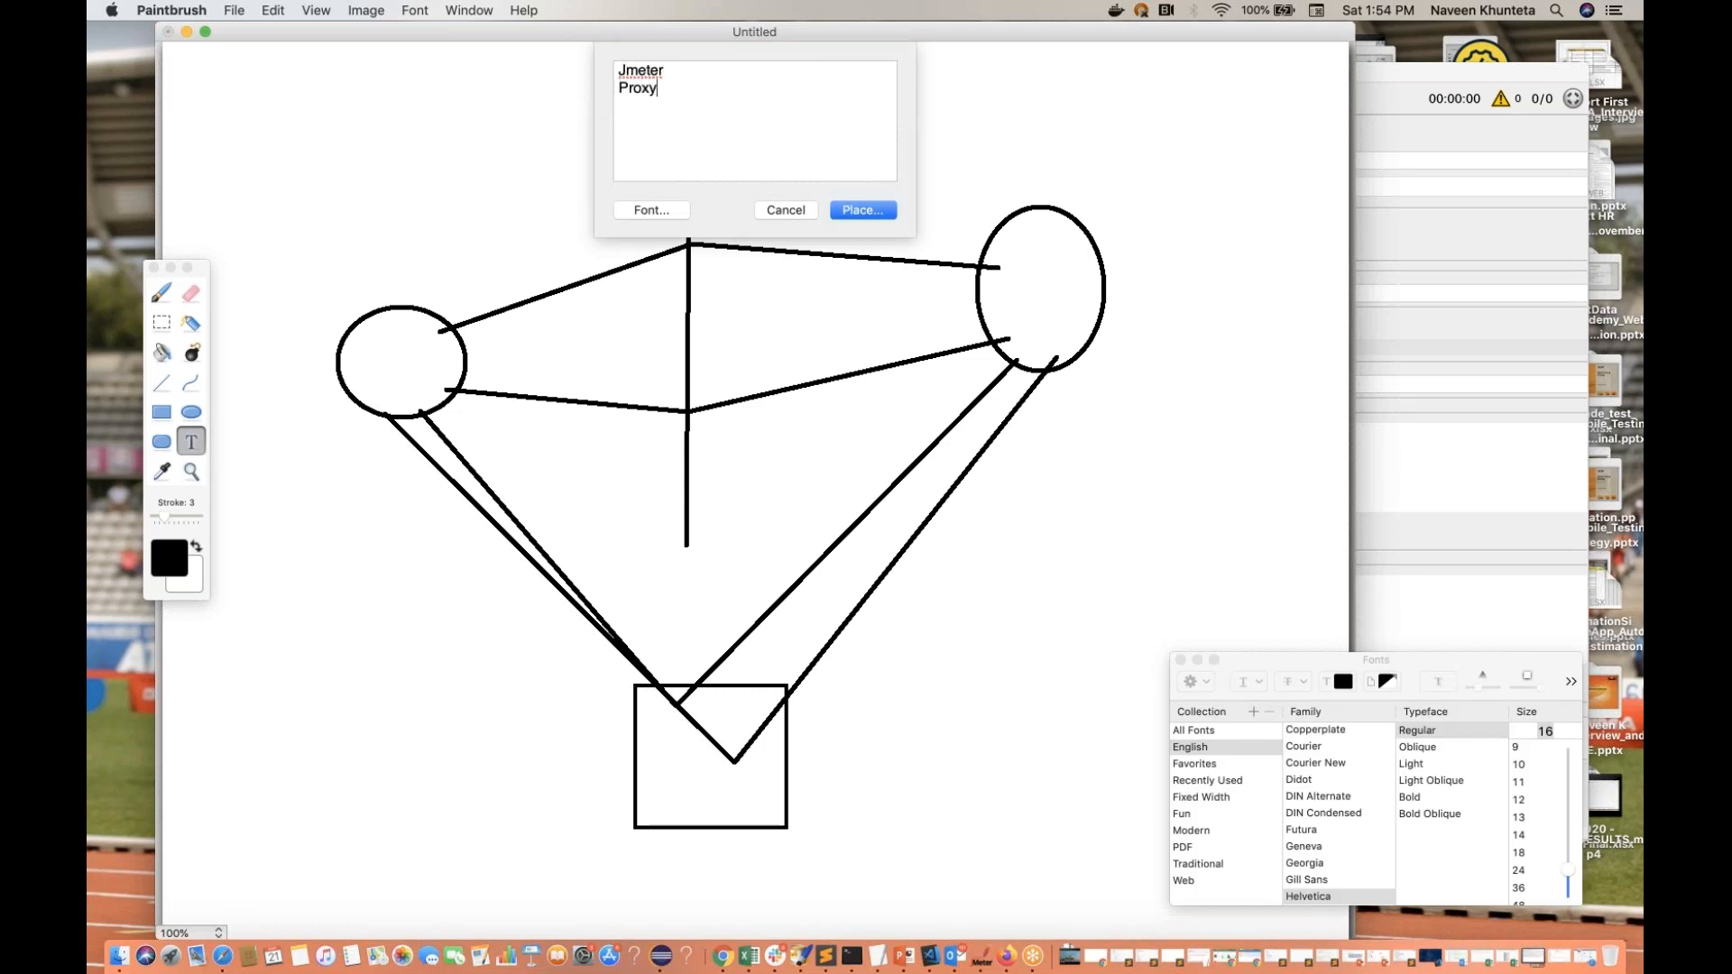
pyautogui.click(861, 210)
pyautogui.moveTo(686, 803); pyautogui.dragTo(717, 846)
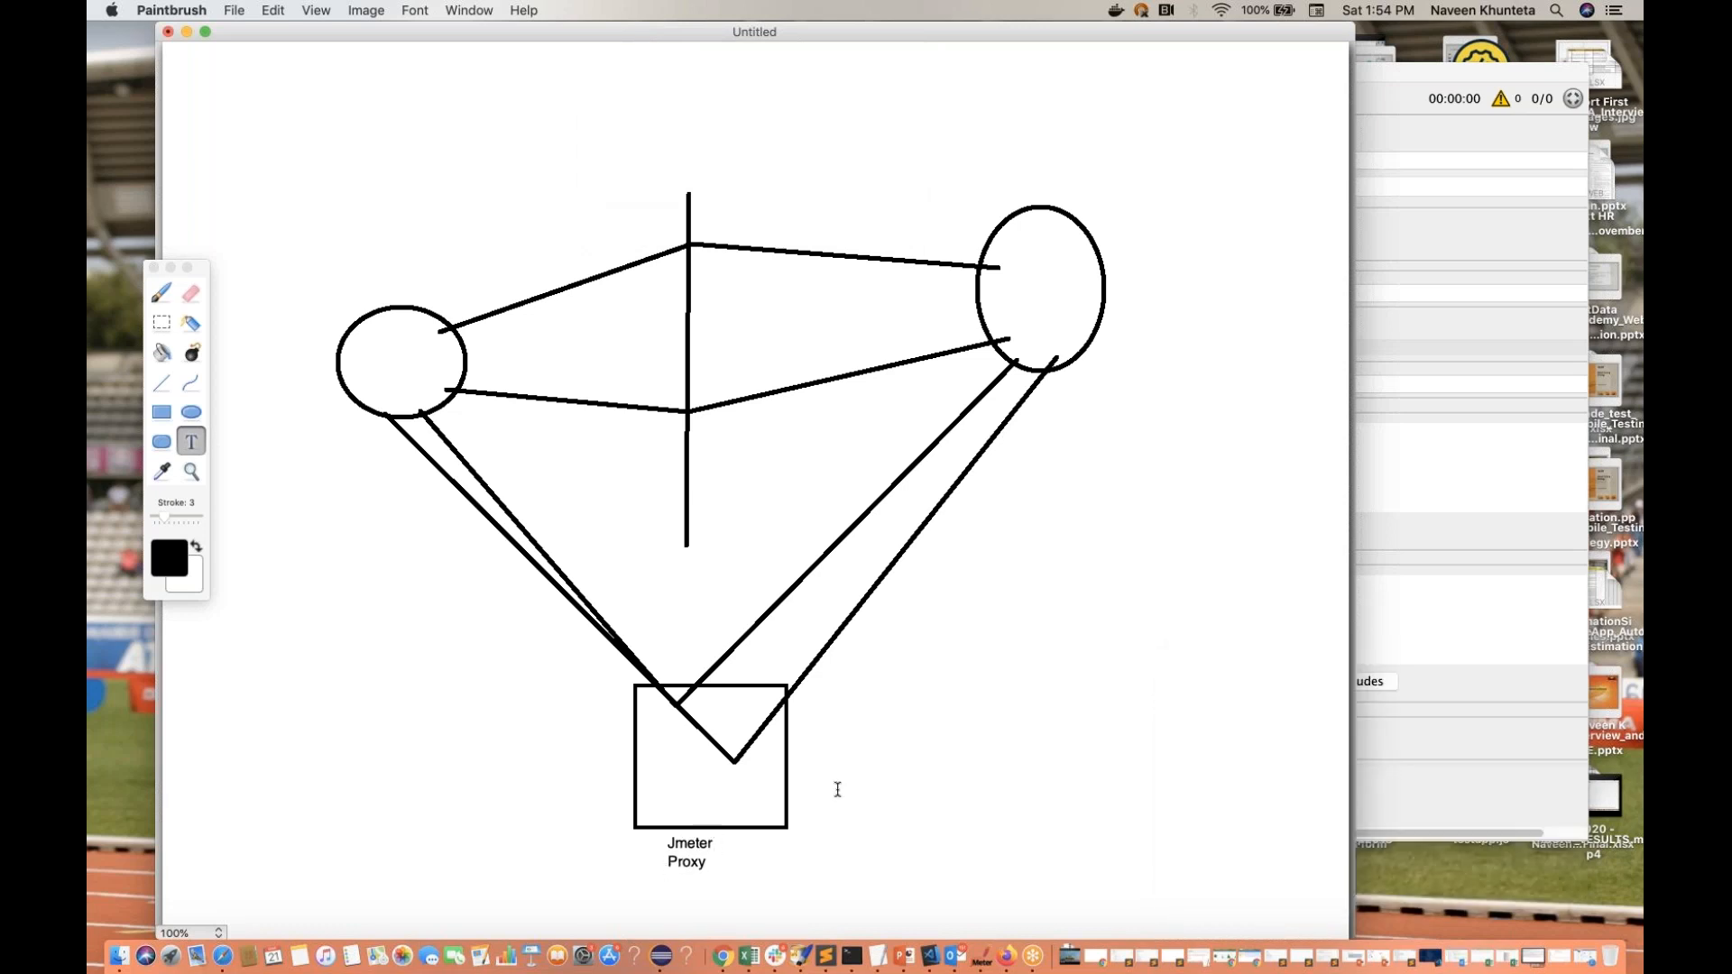
# Step: Add the two-line text "Localhost" / "8888" inside the lower part of the square
pyautogui.click(756, 779)
pyautogui.write('loca')
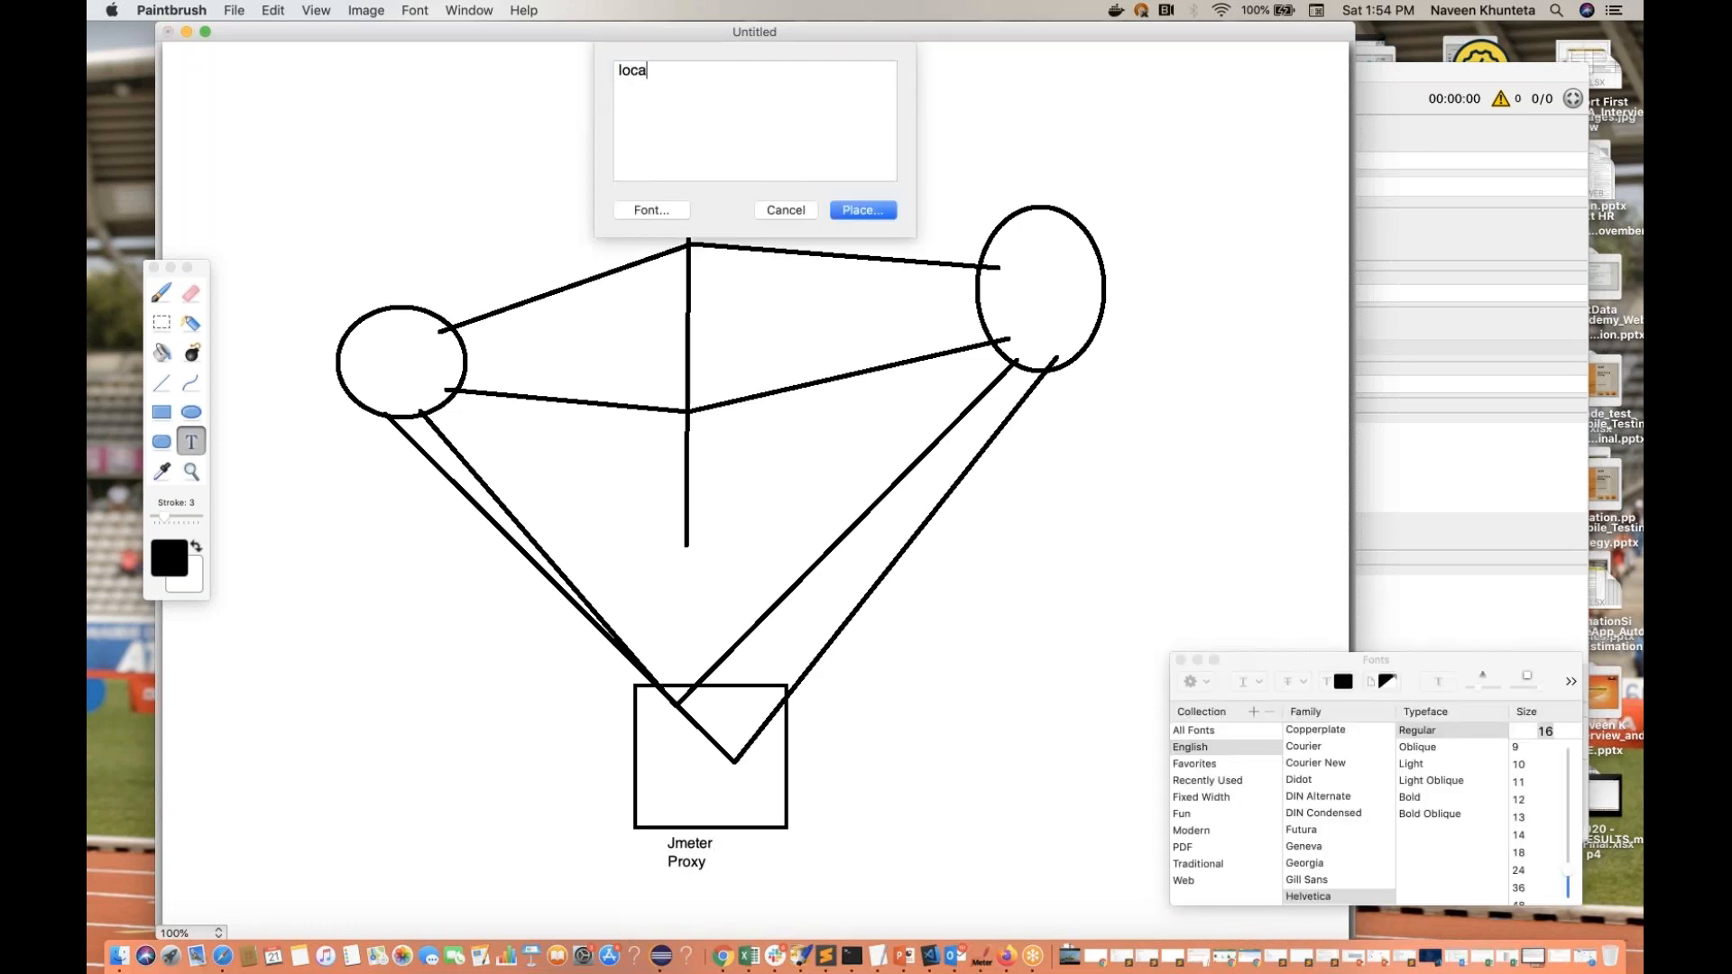
pyautogui.write('lhost')
pyautogui.press('Return')
pyautogui.write('8888')
pyautogui.click(862, 210)
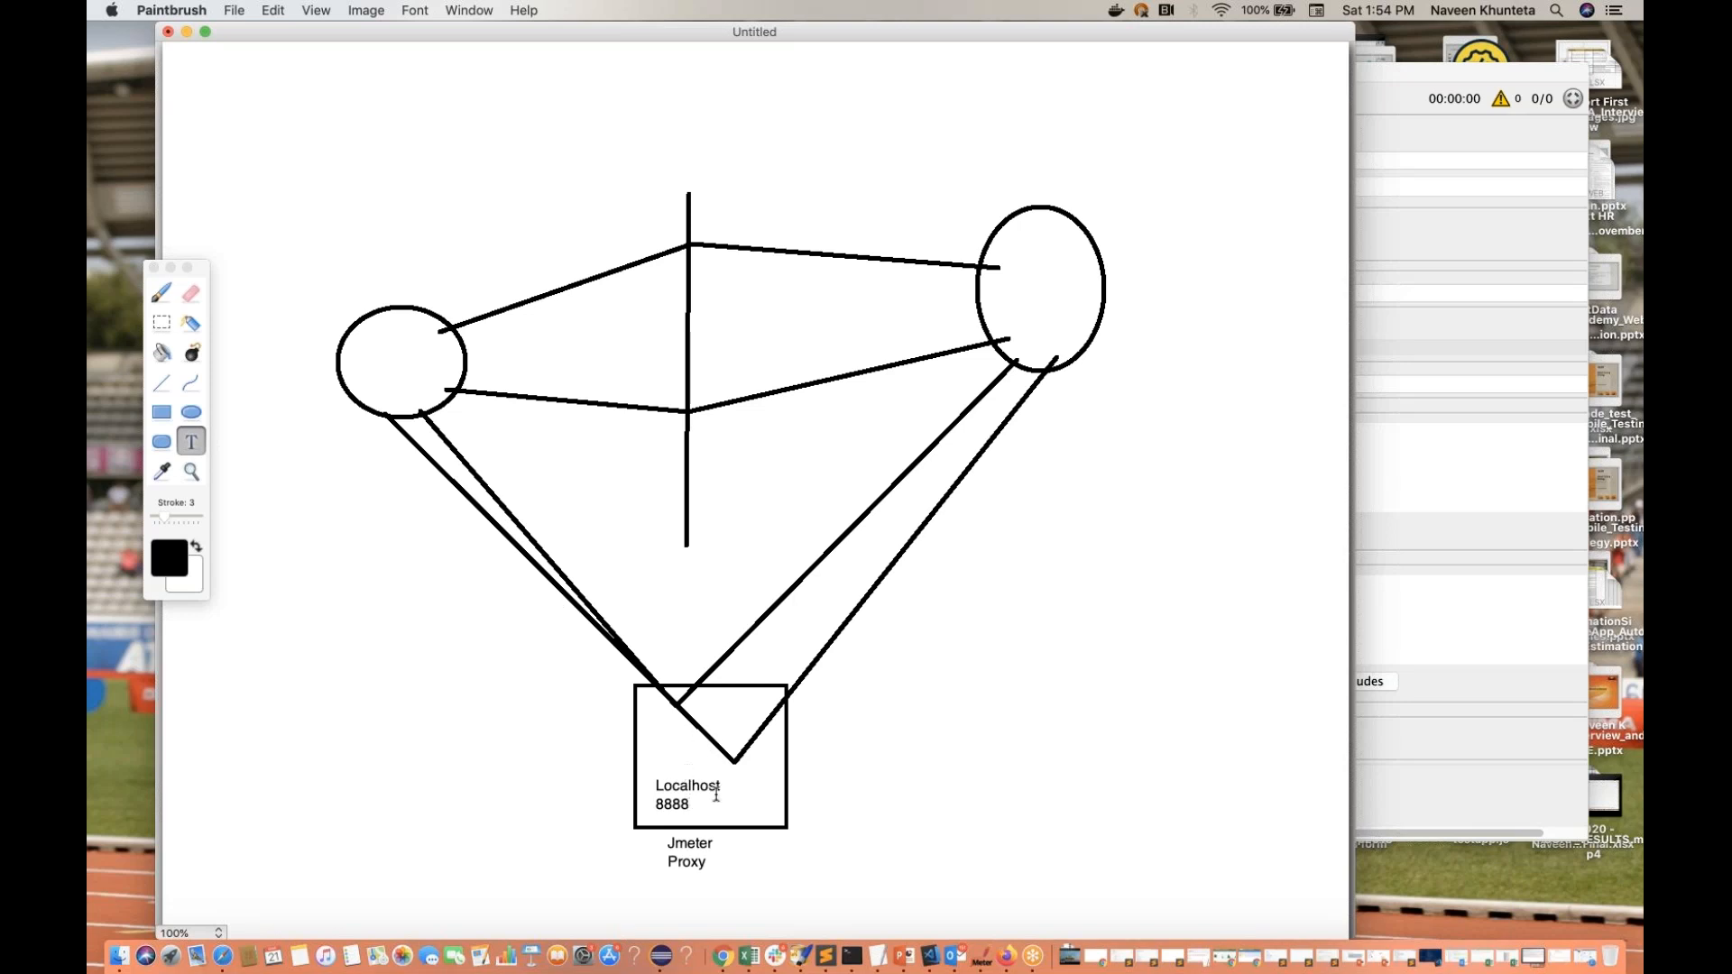
# Step: Draw five more small ellipses around the left ellipse, three stacked below it and two above it
pyautogui.click(191, 411)
pyautogui.moveTo(239, 431); pyautogui.dragTo(366, 497)
pyautogui.moveTo(259, 538); pyautogui.dragTo(344, 584)
pyautogui.moveTo(243, 632); pyautogui.dragTo(365, 683)
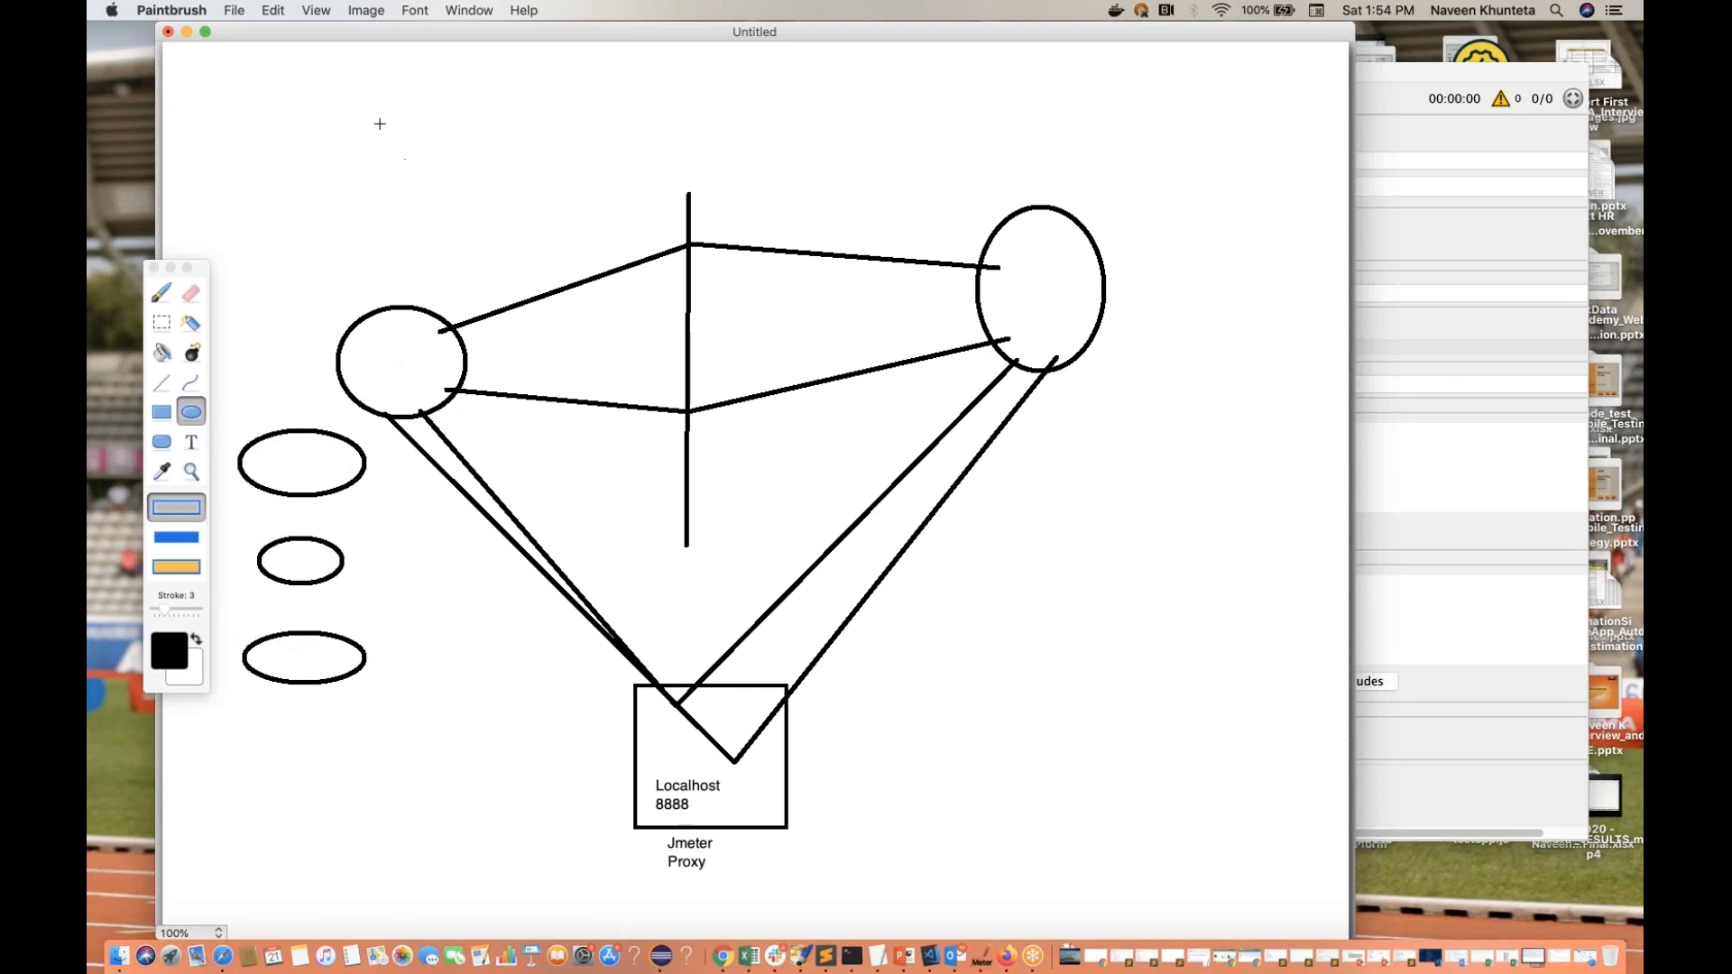
pyautogui.moveTo(298, 109); pyautogui.dragTo(426, 186)
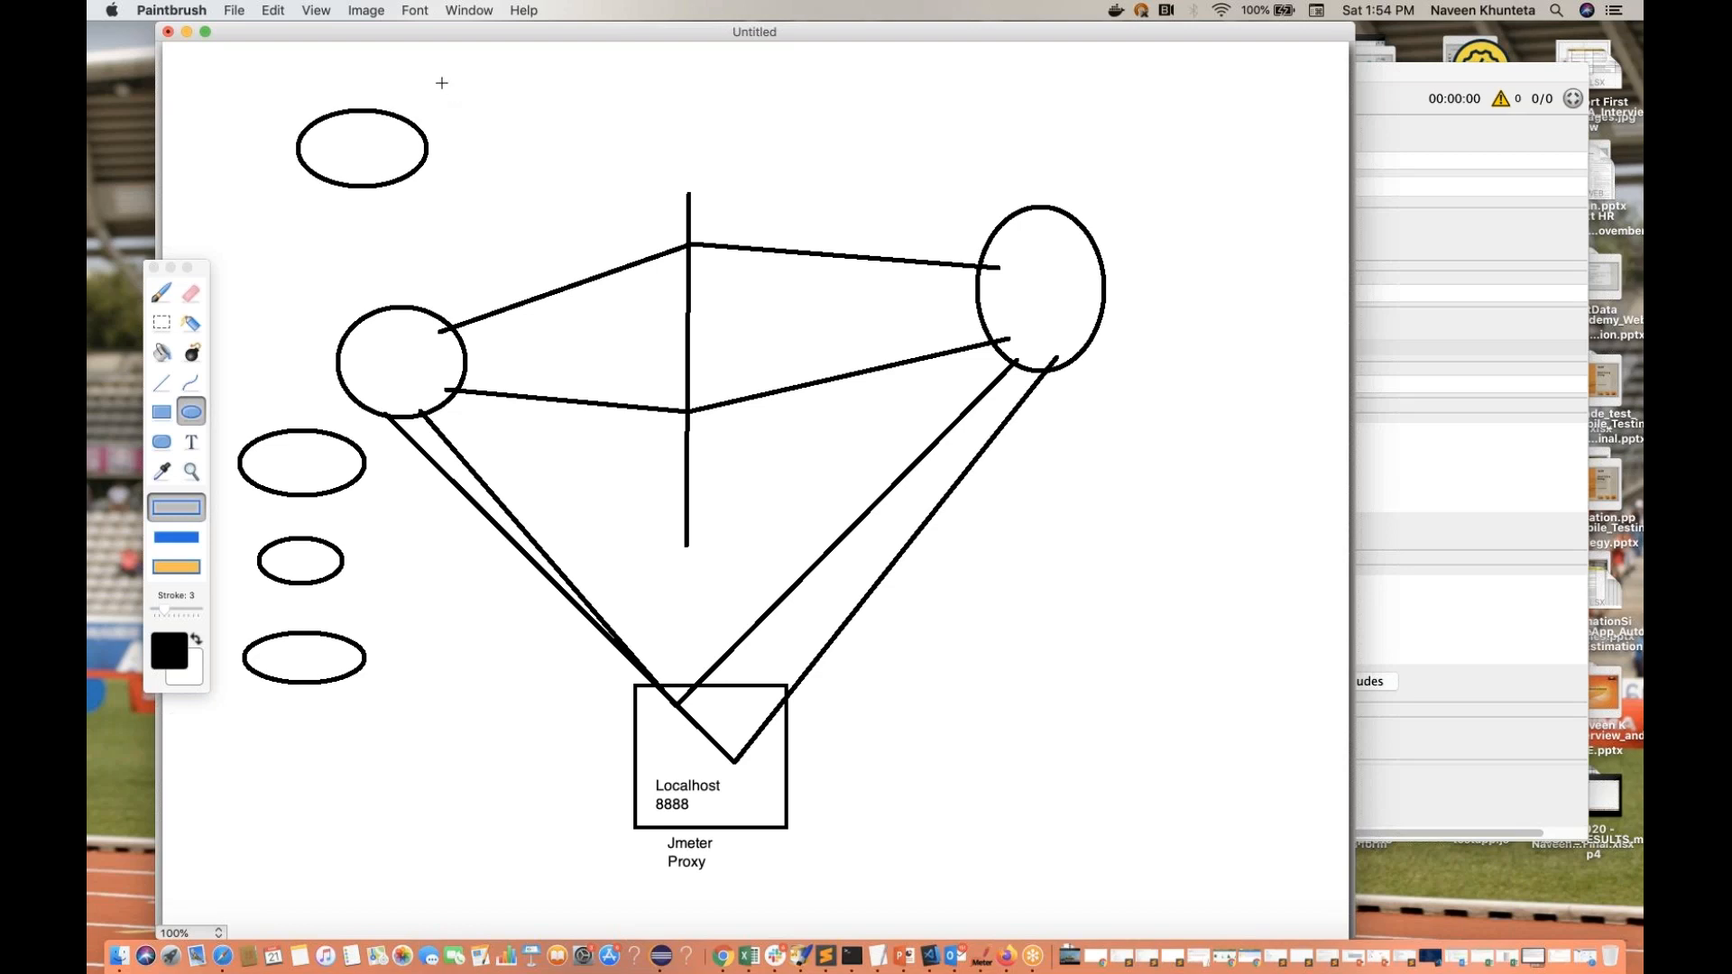
pyautogui.moveTo(421, 69); pyautogui.dragTo(545, 128)
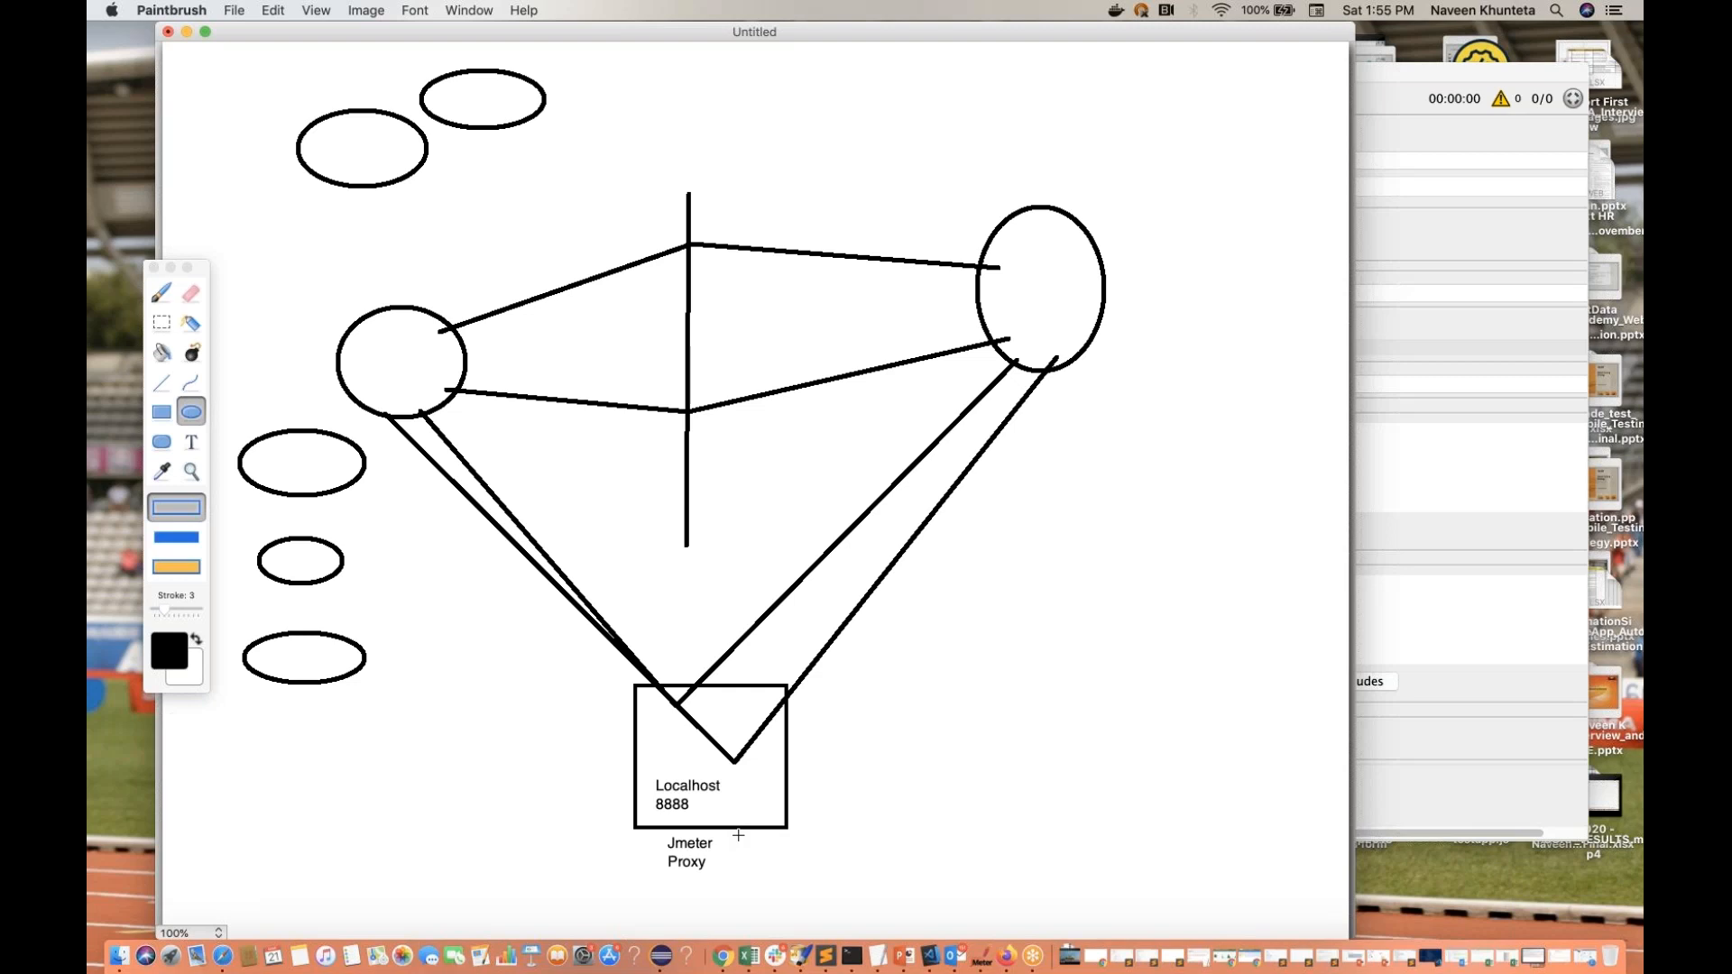
# Step: Draw a large rectangle in the canvas's lower-right area and fill its left side with a column of short dashes
pyautogui.click(163, 414)
pyautogui.moveTo(1053, 599); pyautogui.dragTo(1241, 807)
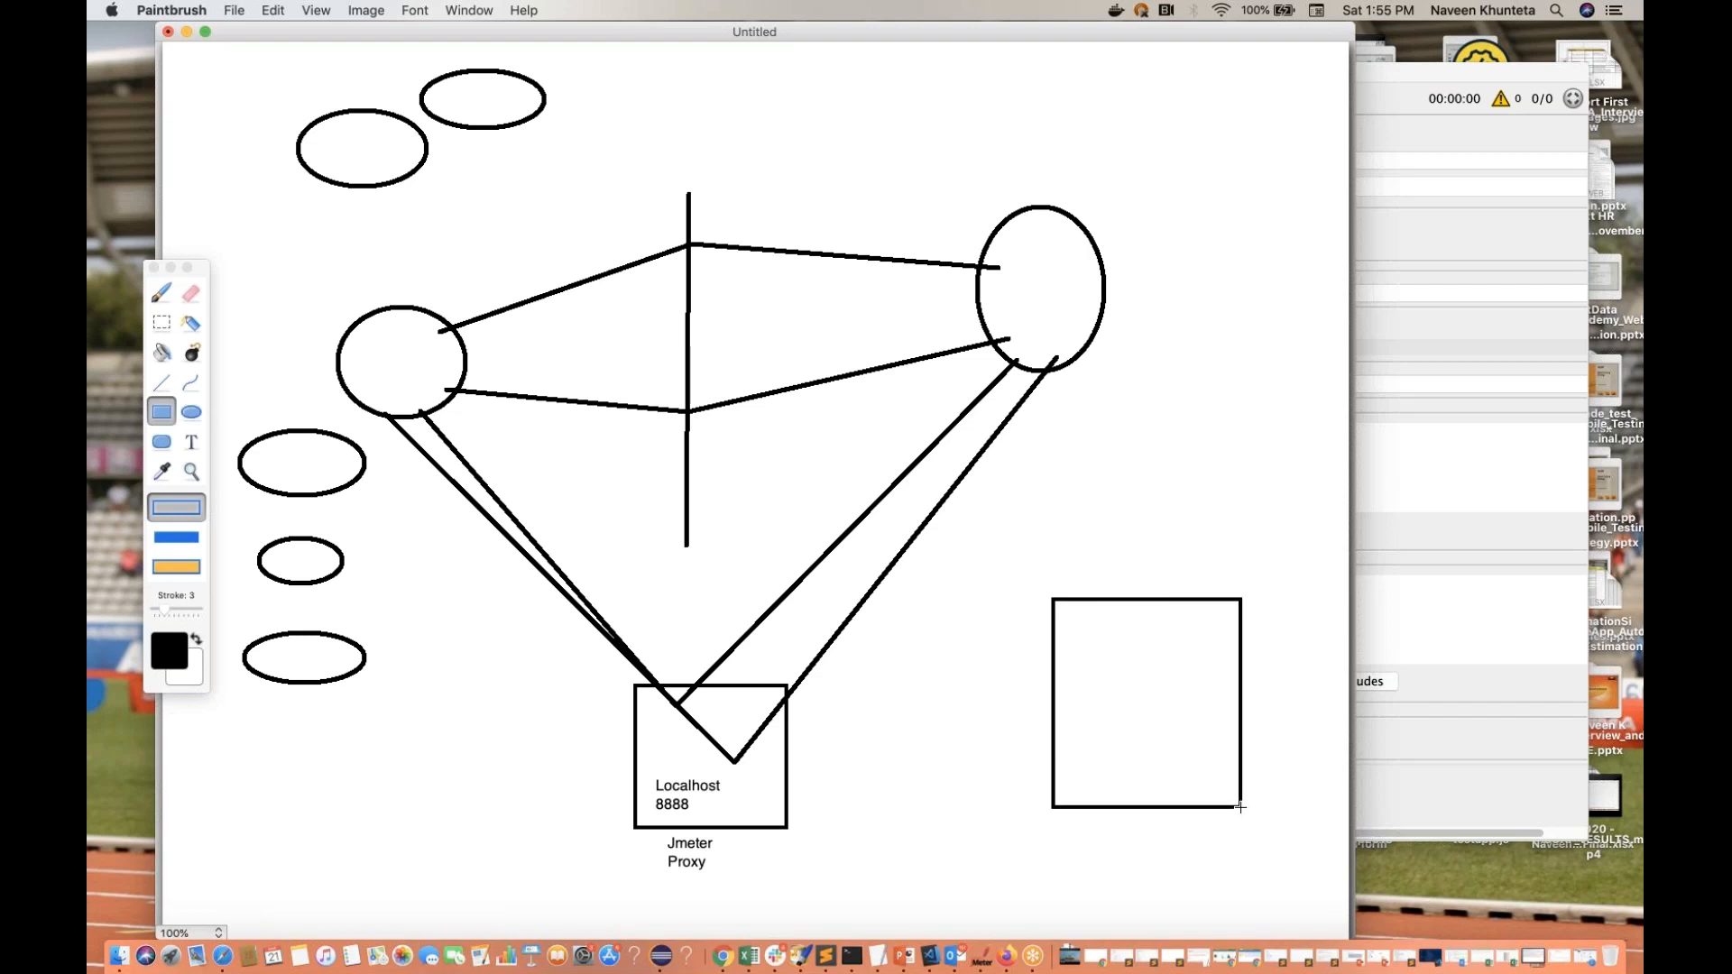
pyautogui.moveTo(1078, 642); pyautogui.dragTo(1097, 689)
pyautogui.moveTo(1078, 702); pyautogui.dragTo(1099, 747)
# Step: Switch to a new Chrome window and load classic.crmpro.com
pyautogui.rightClick(724, 965)
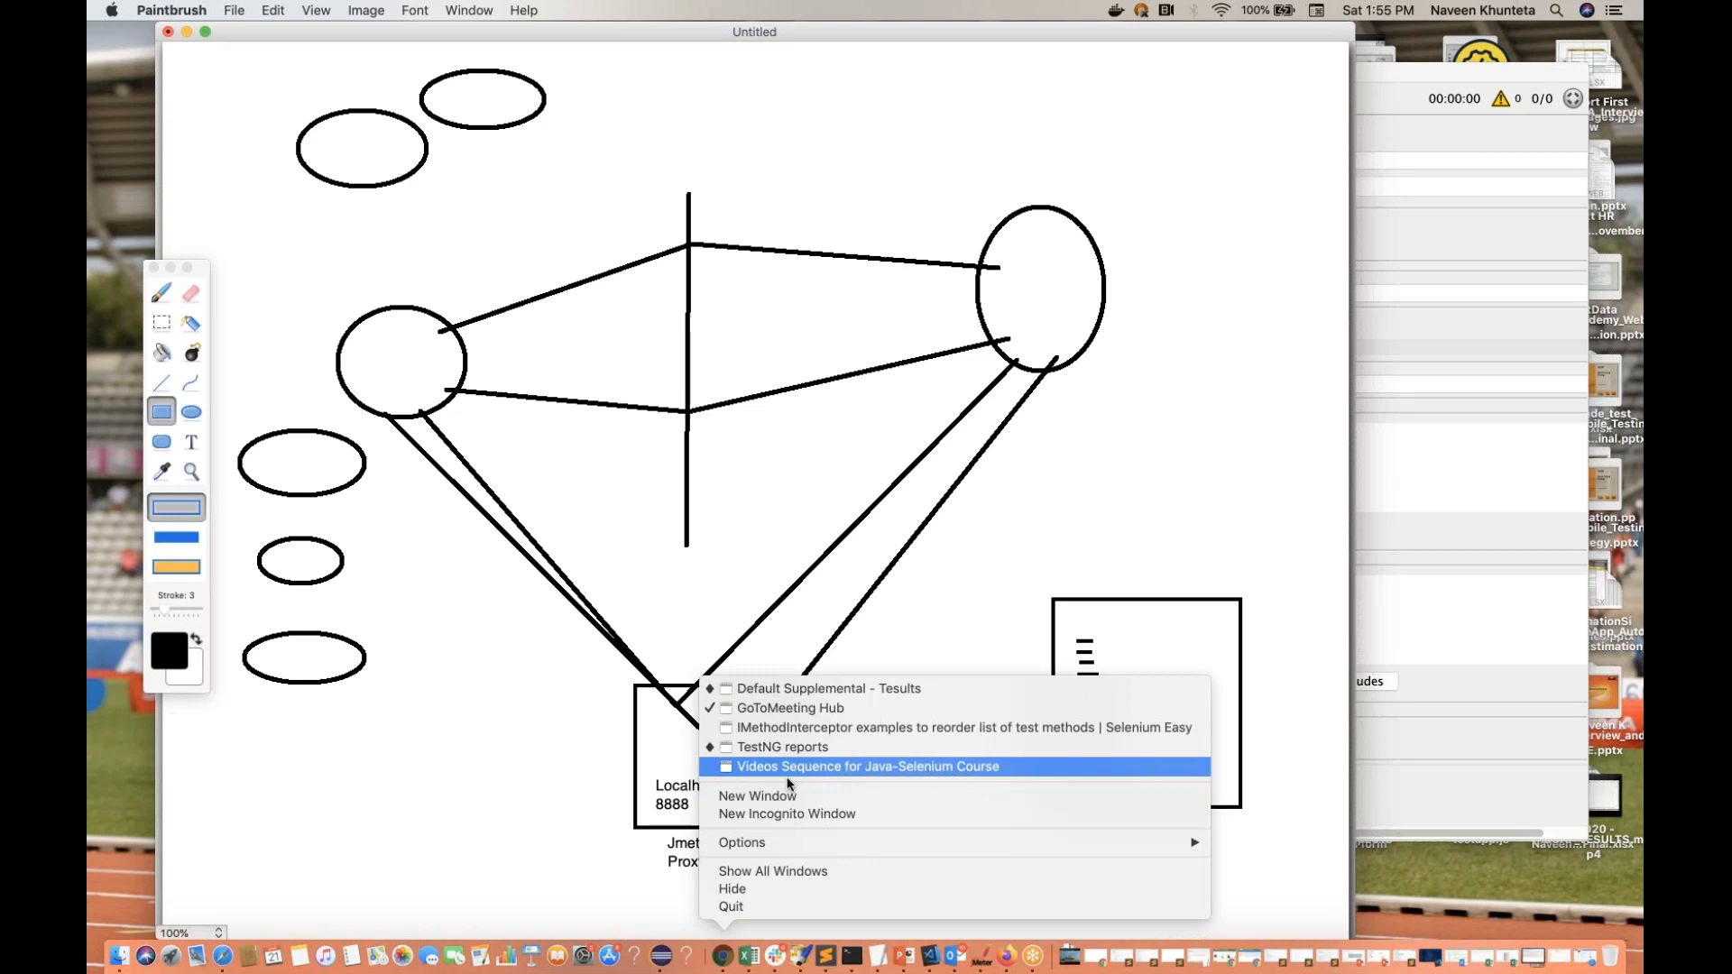
pyautogui.click(771, 798)
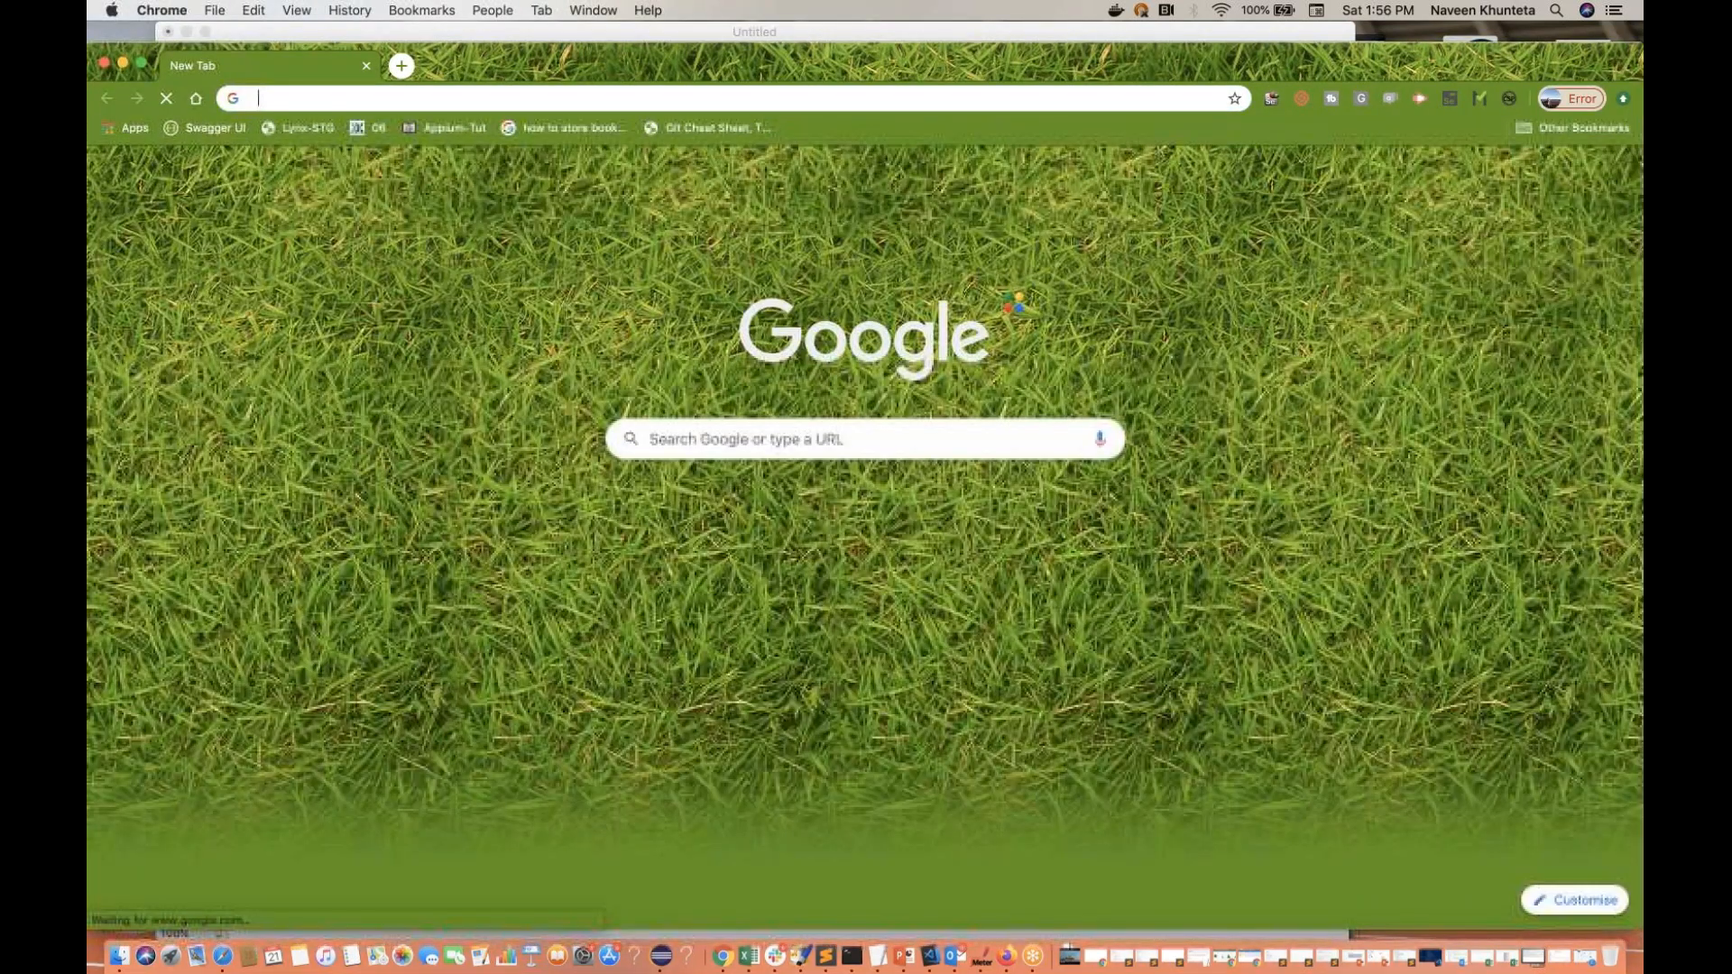
pyautogui.write('c')
pyautogui.press('Return')
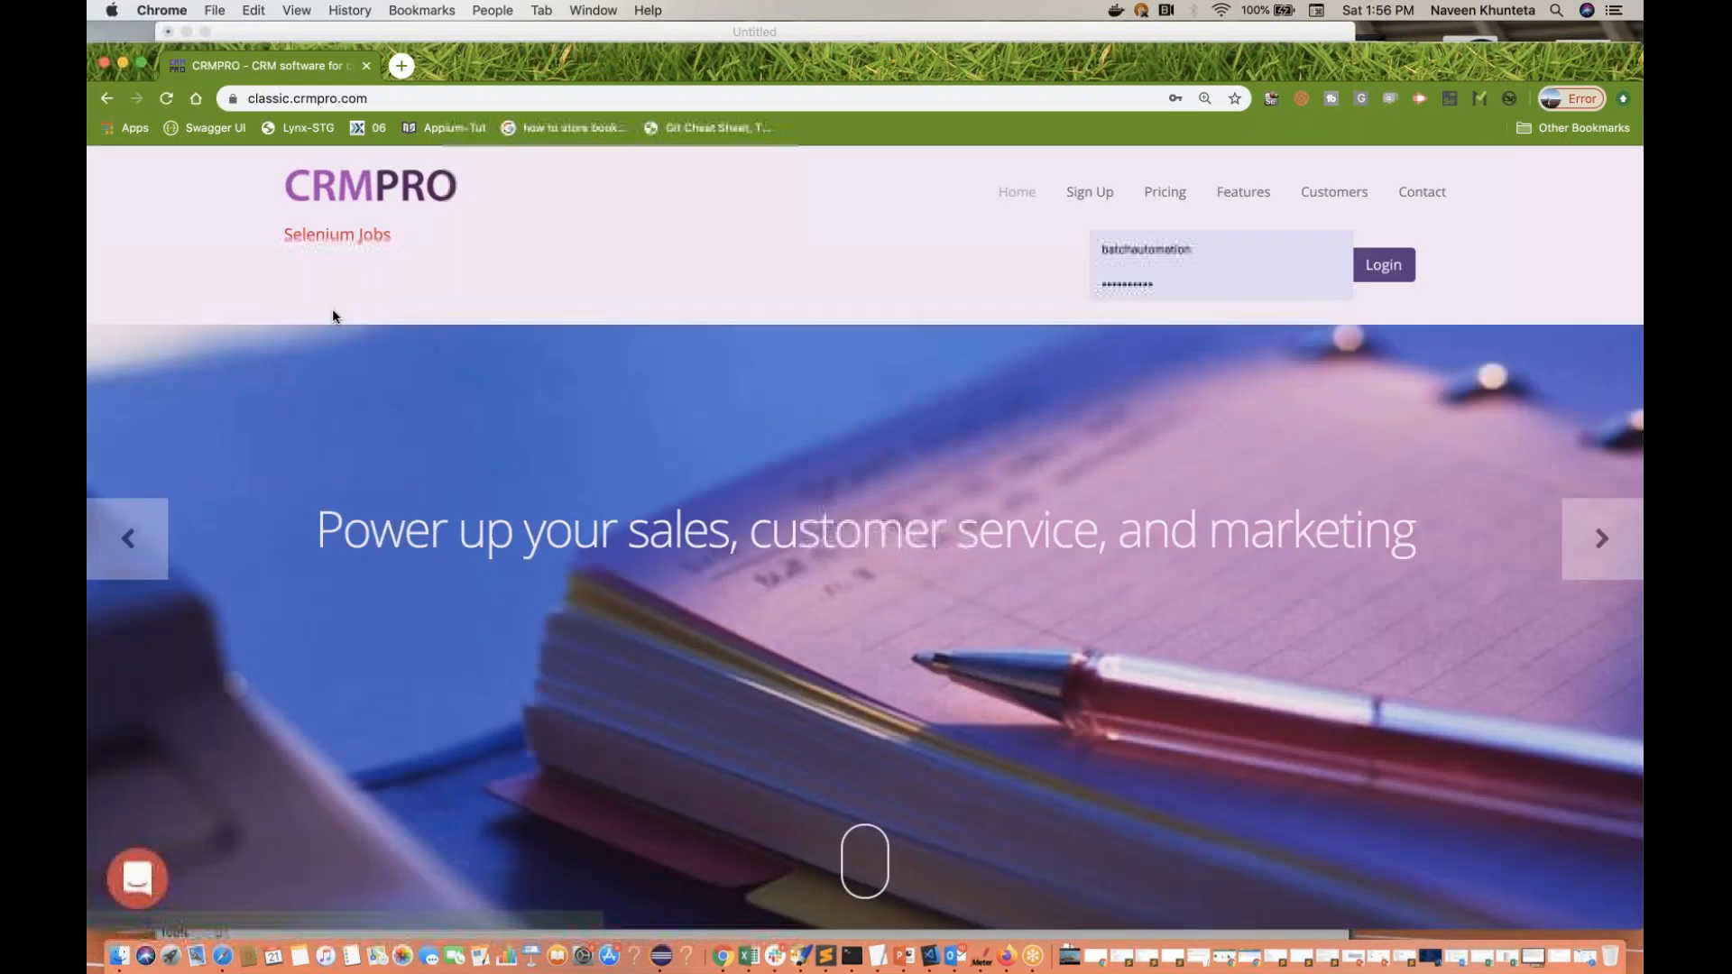
# Step: Open the developer tools' Network view for the CRMPRO page and go to the site's Sign Up page to record its requests
pyautogui.rightClick(568, 265)
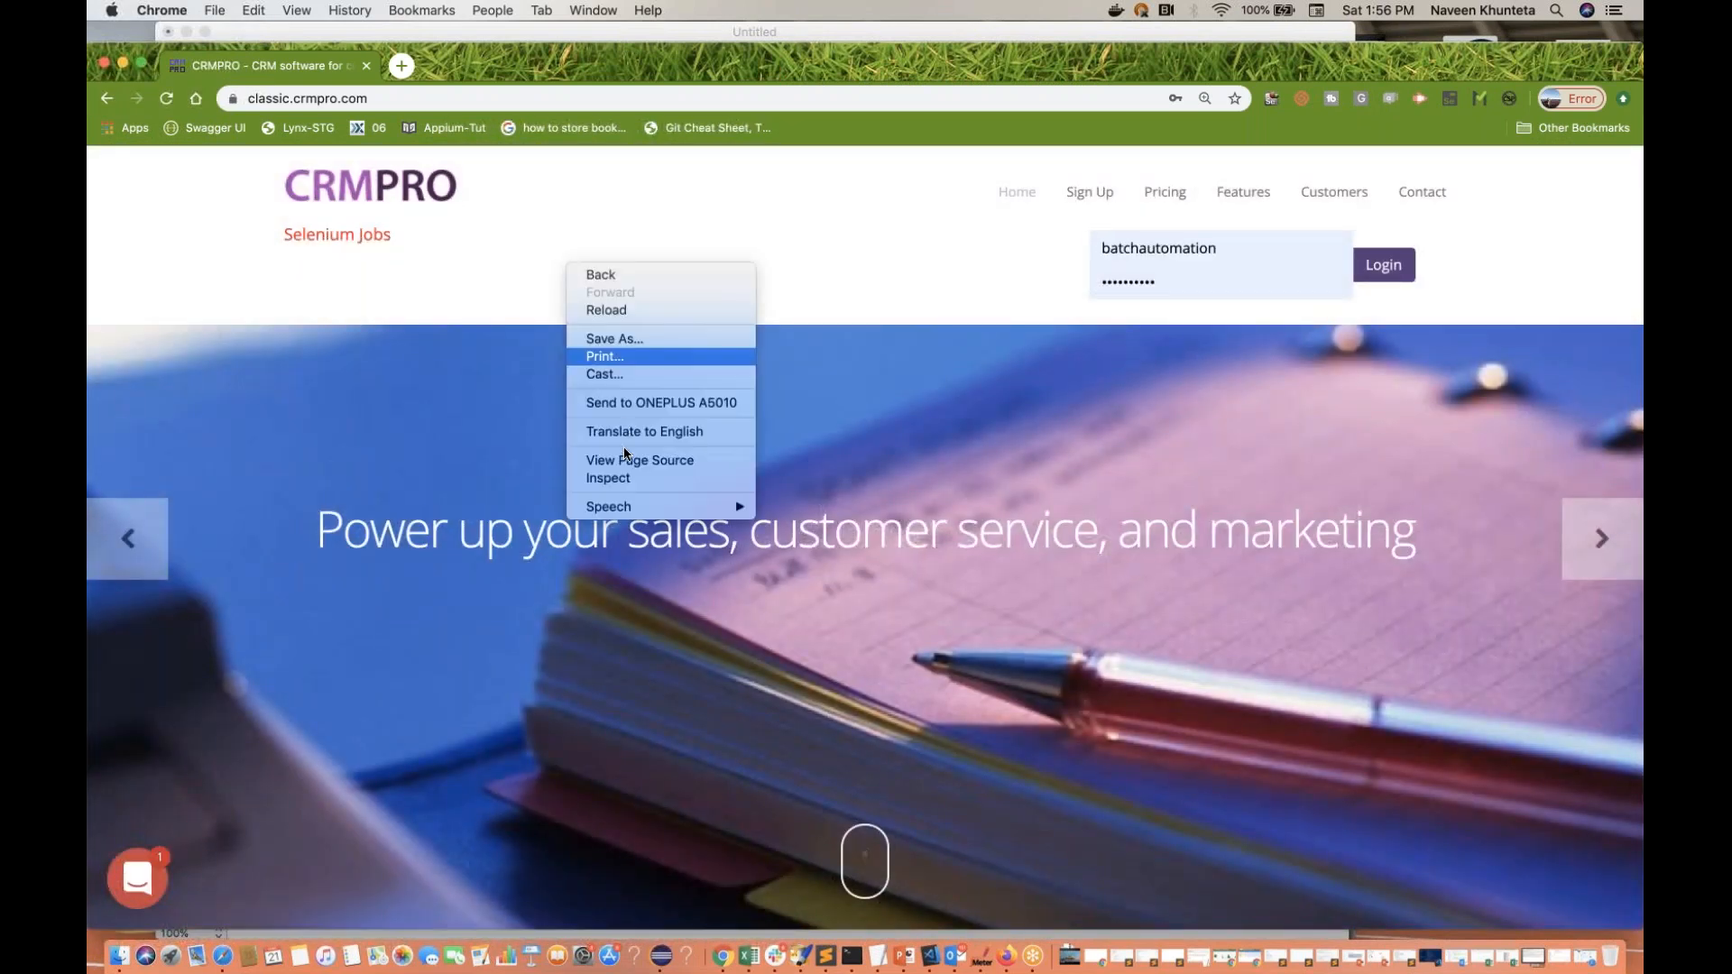
pyautogui.click(619, 484)
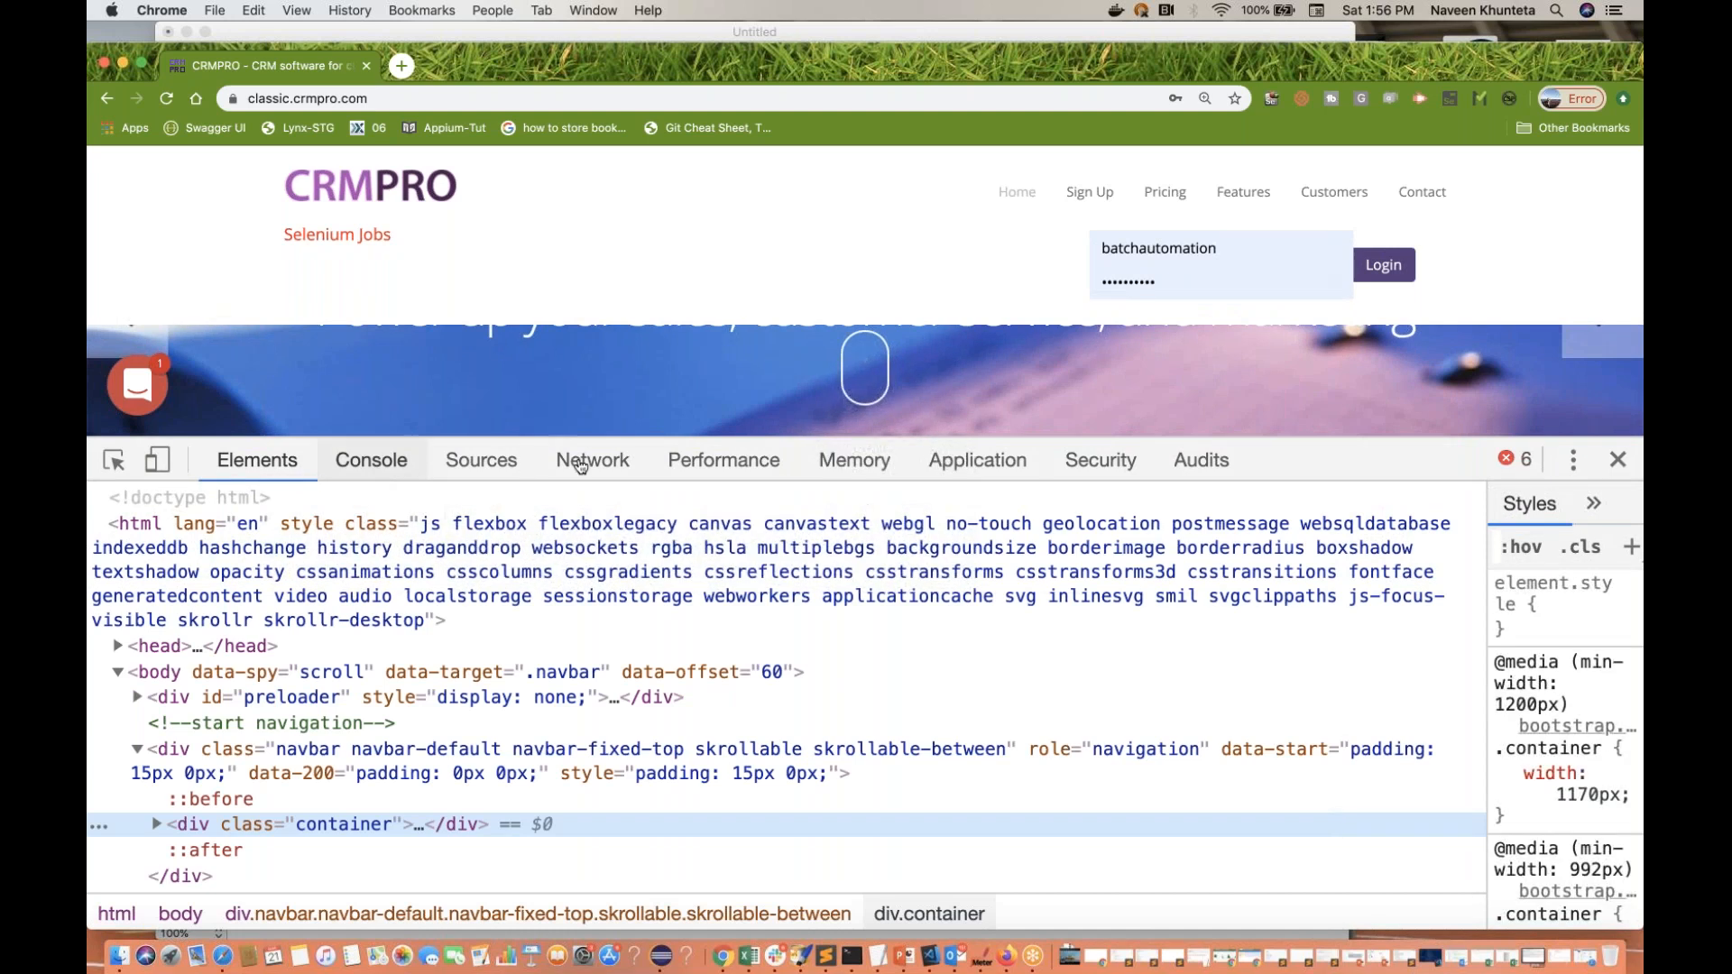
pyautogui.click(588, 461)
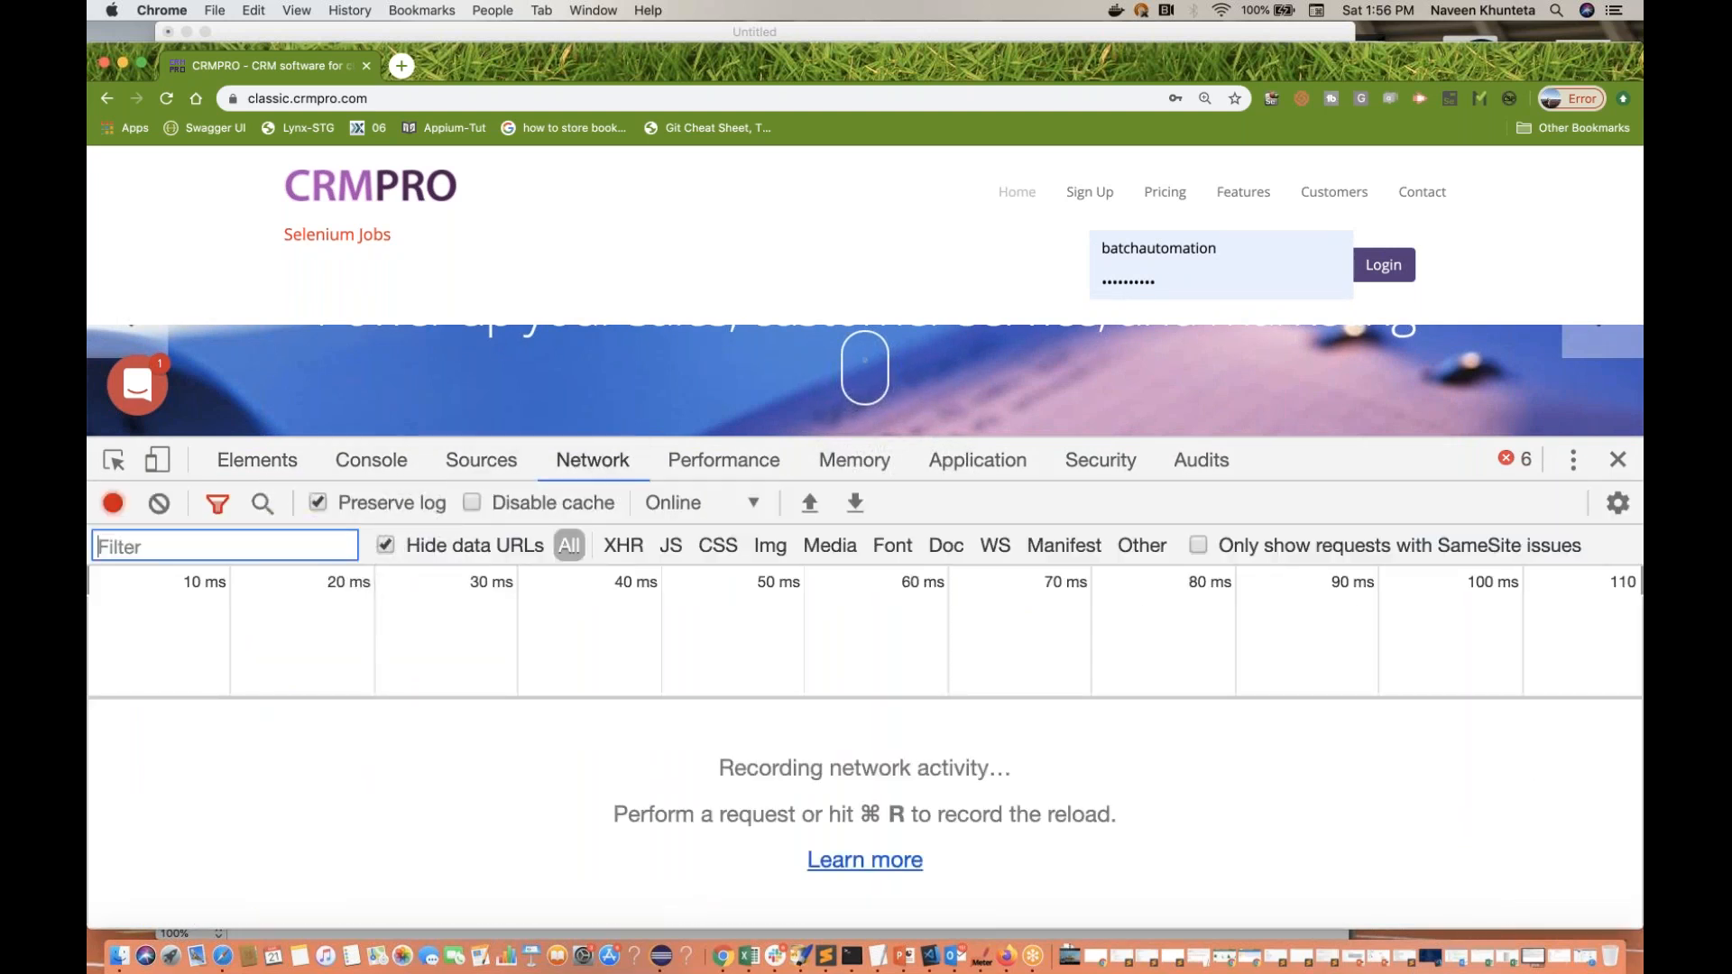
pyautogui.click(1088, 202)
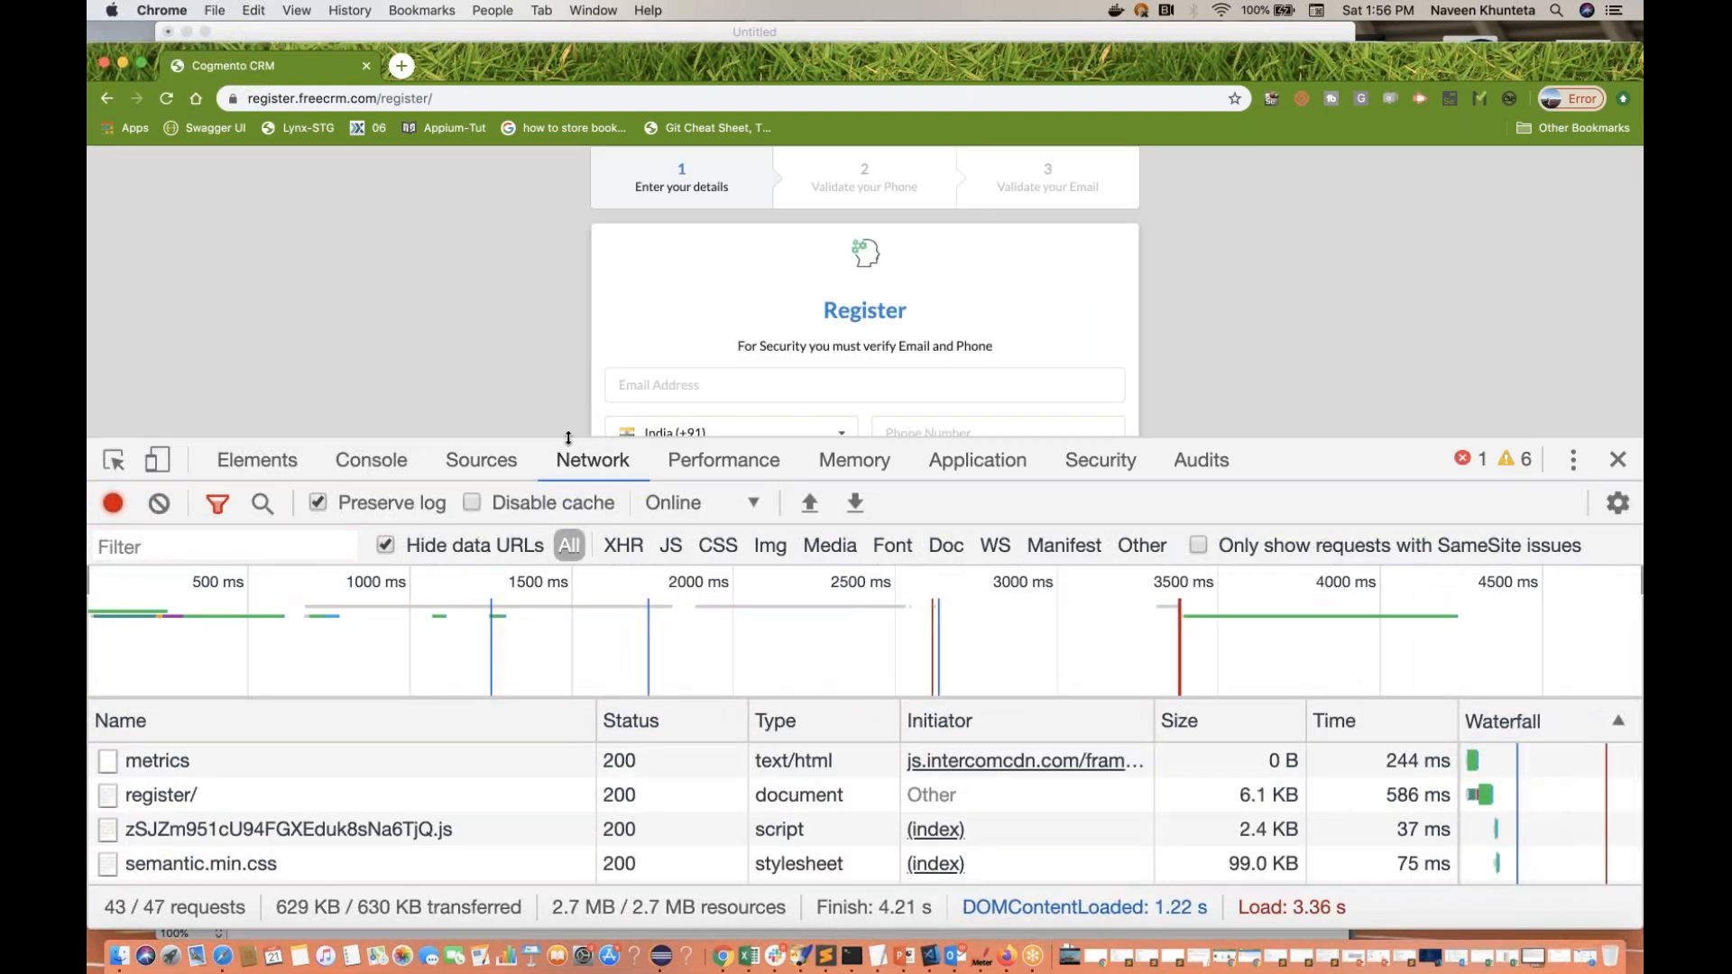
# Step: Enlarge the developer tools area, examine the full list of requests recorded for the registration page, and shrink the area again
pyautogui.moveTo(568, 439); pyautogui.dragTo(568, 289)
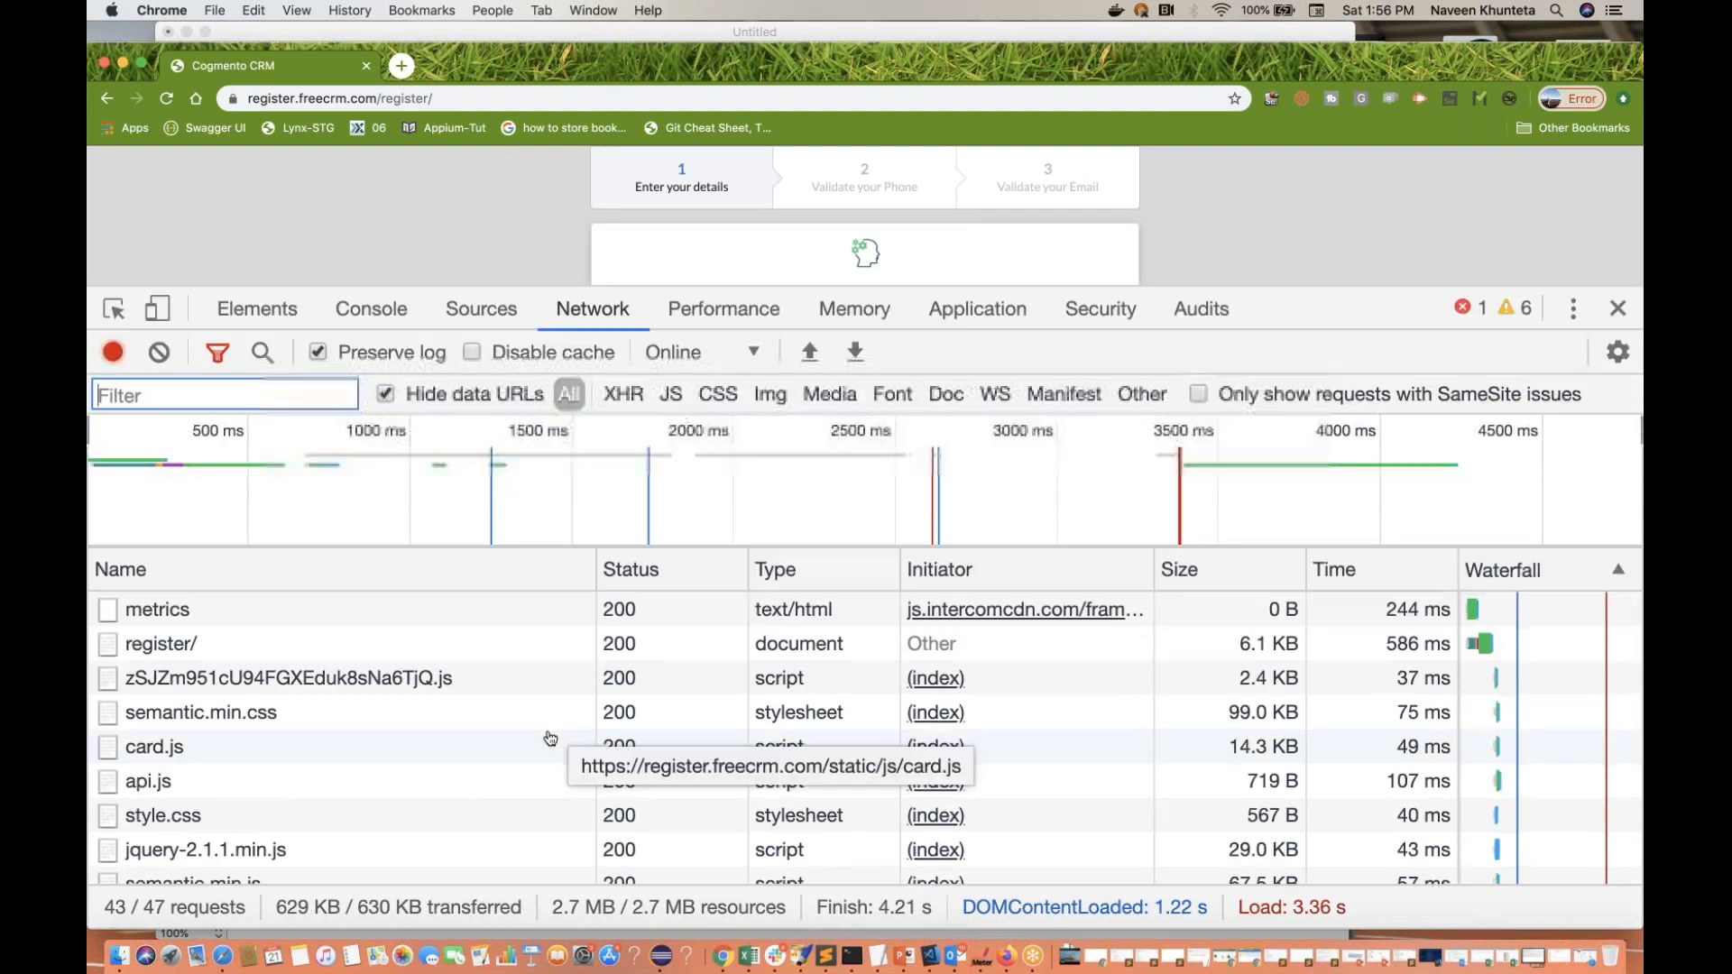
pyautogui.scroll(-10, 550, 739)
pyautogui.scroll(10, 550, 739)
pyautogui.scroll(-10, 550, 739)
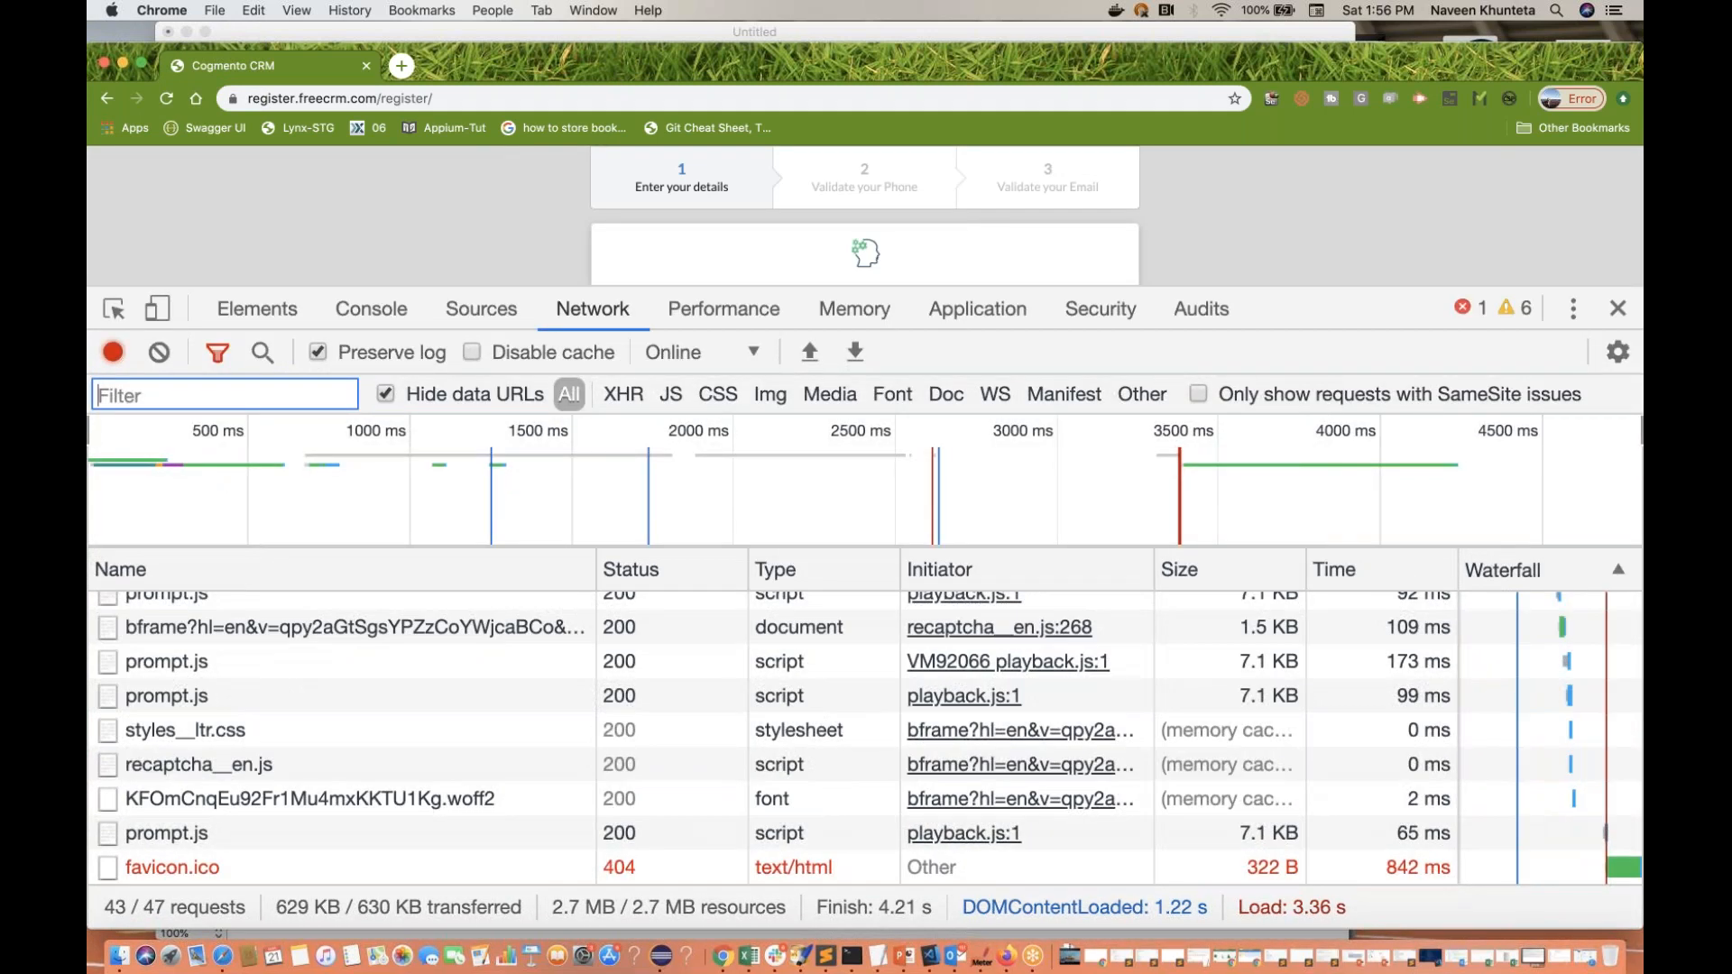
pyautogui.scroll(10, 550, 738)
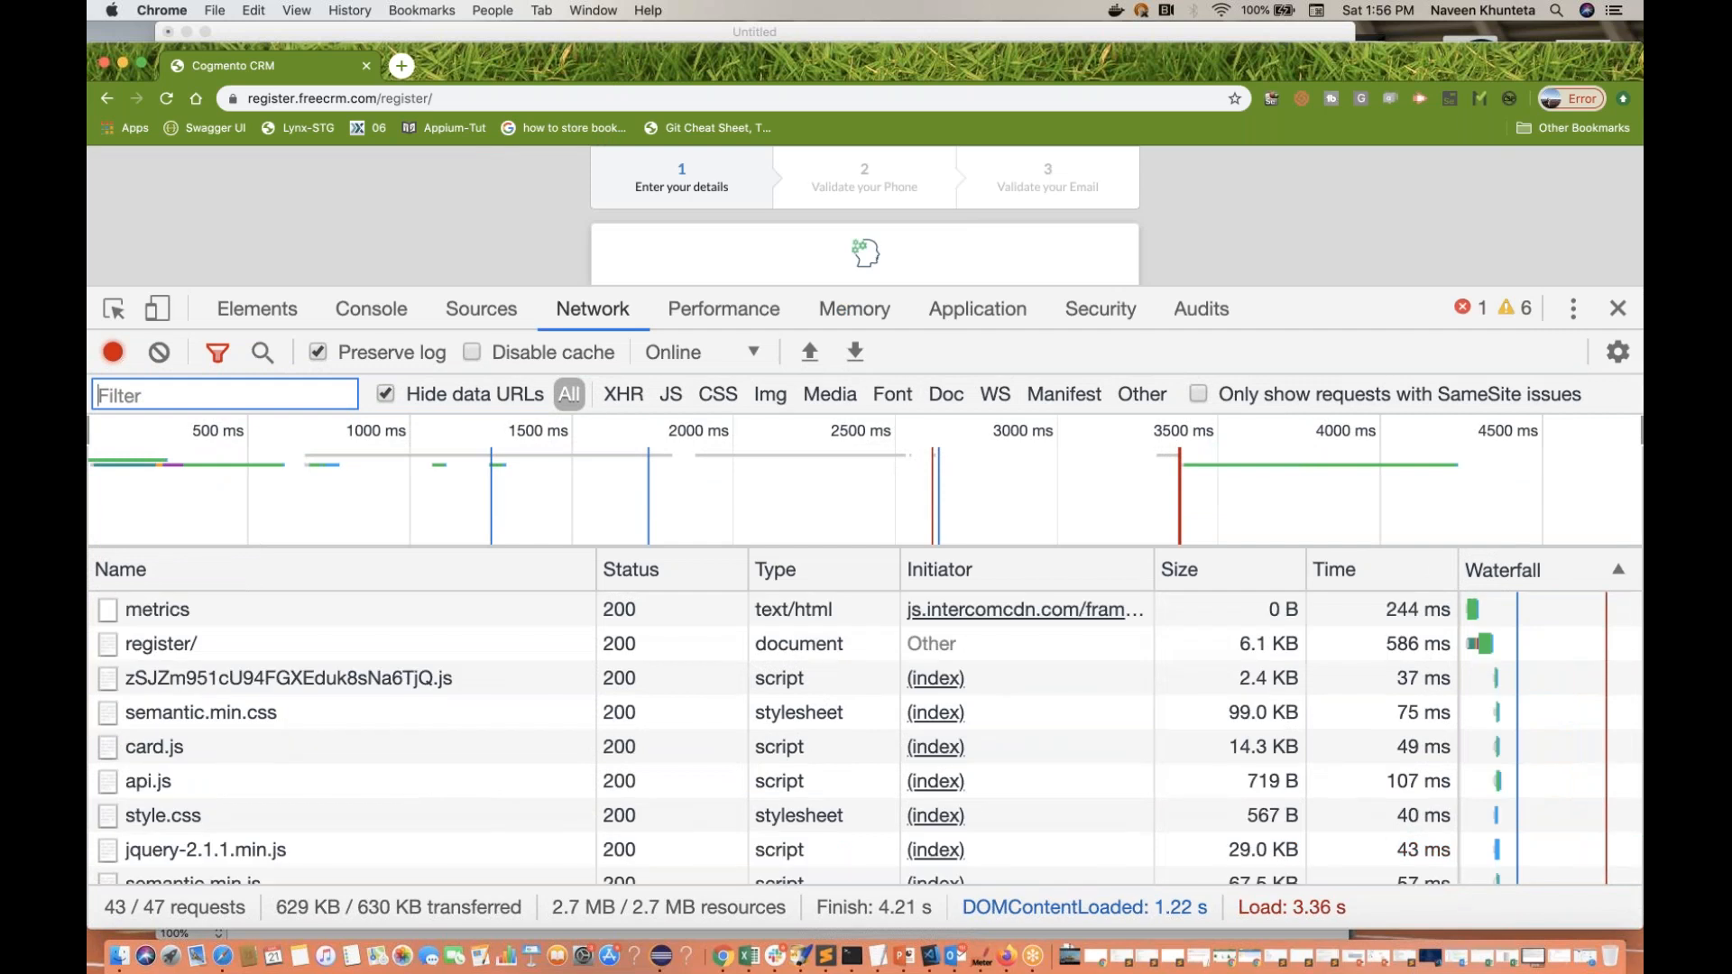
pyautogui.moveTo(544, 287); pyautogui.dragTo(547, 492)
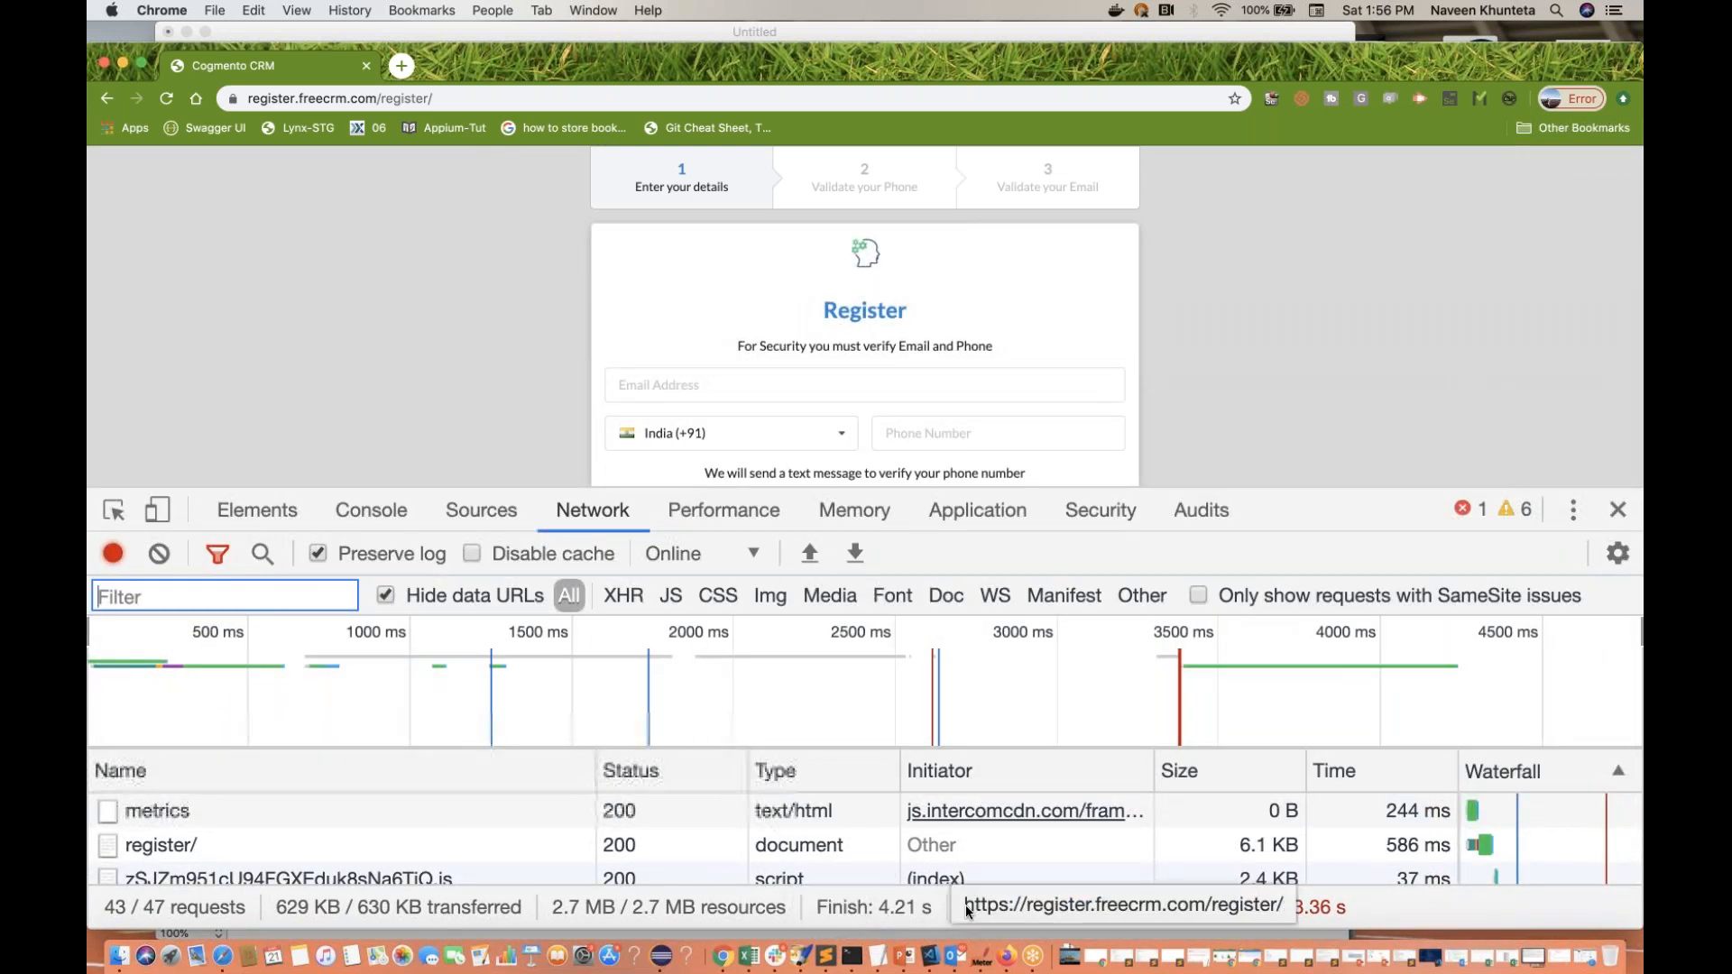
# Step: Switch back to Paintbrush and draw a column of five small rectangles beside the dashes inside the large rectangle
pyautogui.click(801, 958)
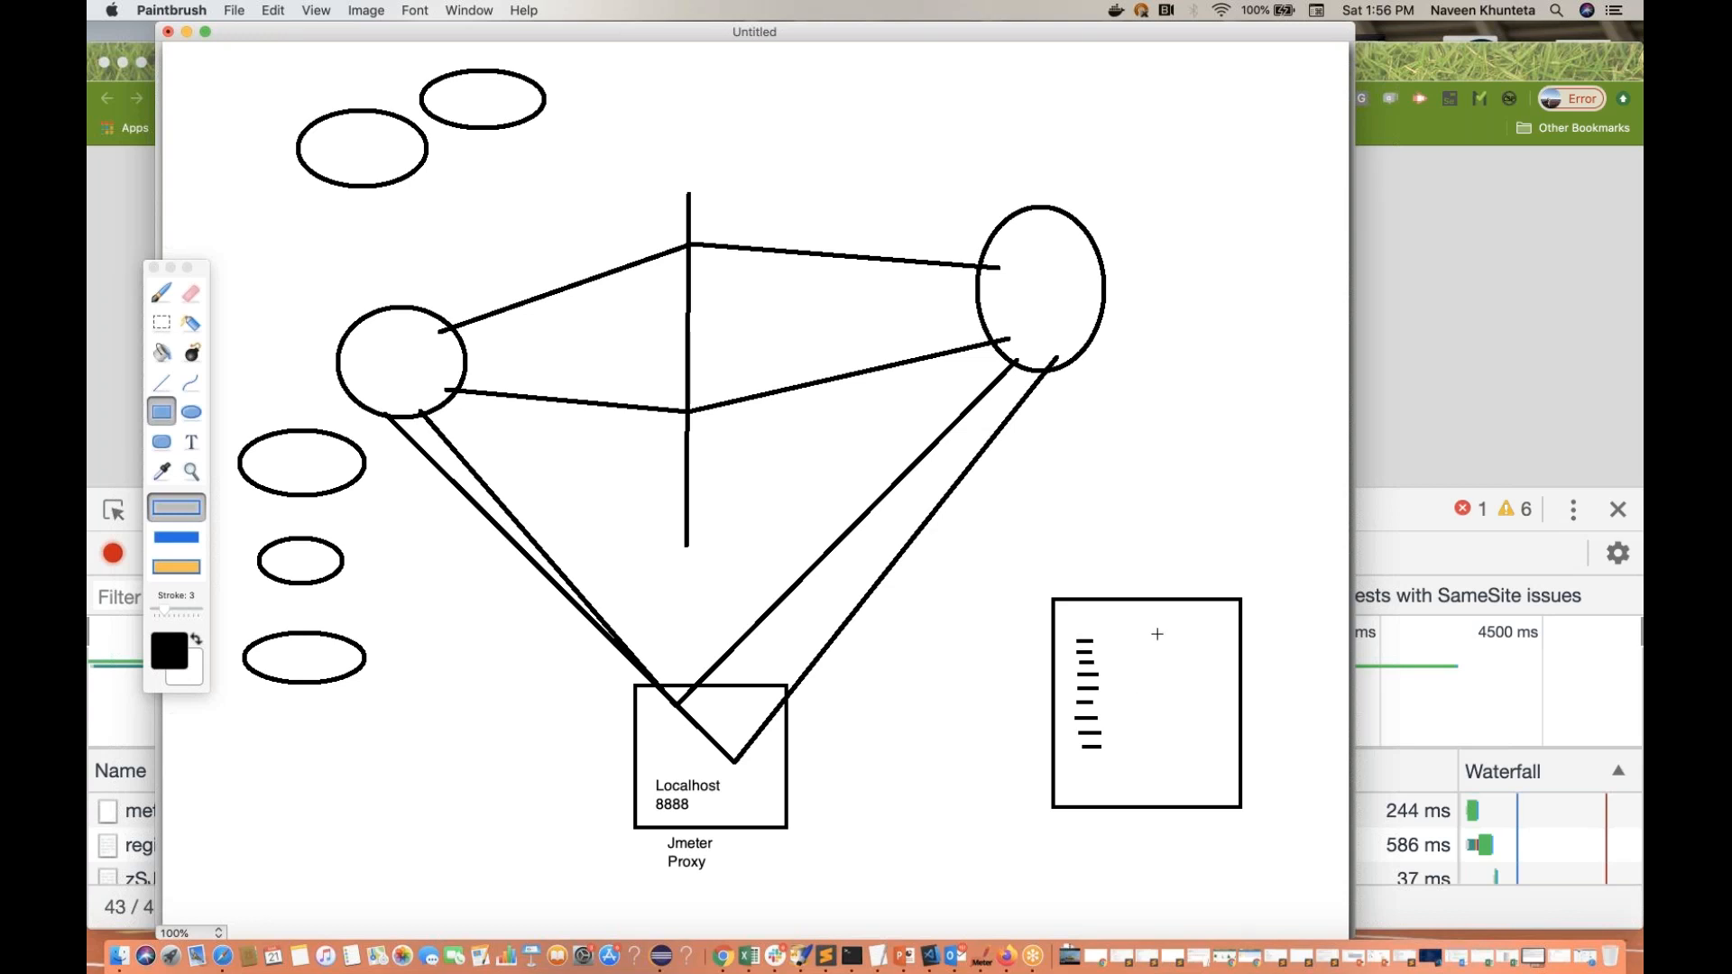
pyautogui.click(1145, 640)
pyautogui.moveTo(1221, 640)
pyautogui.mouseDown()
pyautogui.moveTo(1190, 705)
pyautogui.moveTo(1210, 799)
pyautogui.mouseUp()
pyautogui.click(1164, 686)
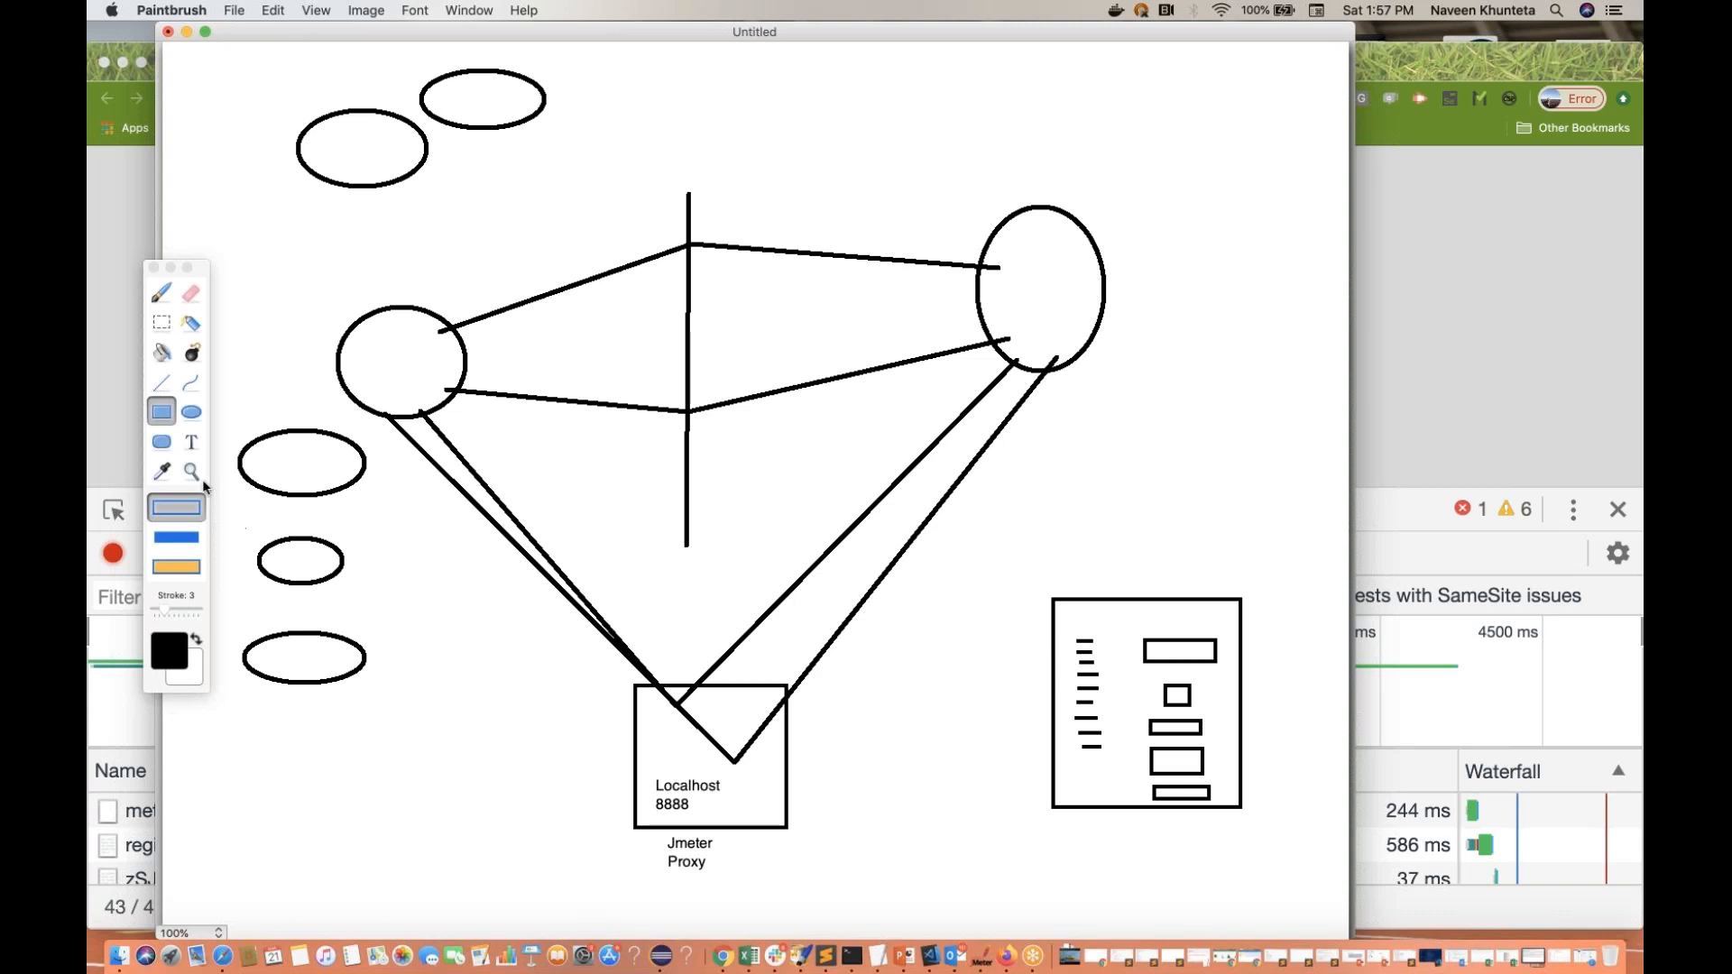
# Step: Add the two-line text "http" / "Https" beside the stacked small ellipses on the left of the diagram
pyautogui.click(191, 442)
pyautogui.click(423, 469)
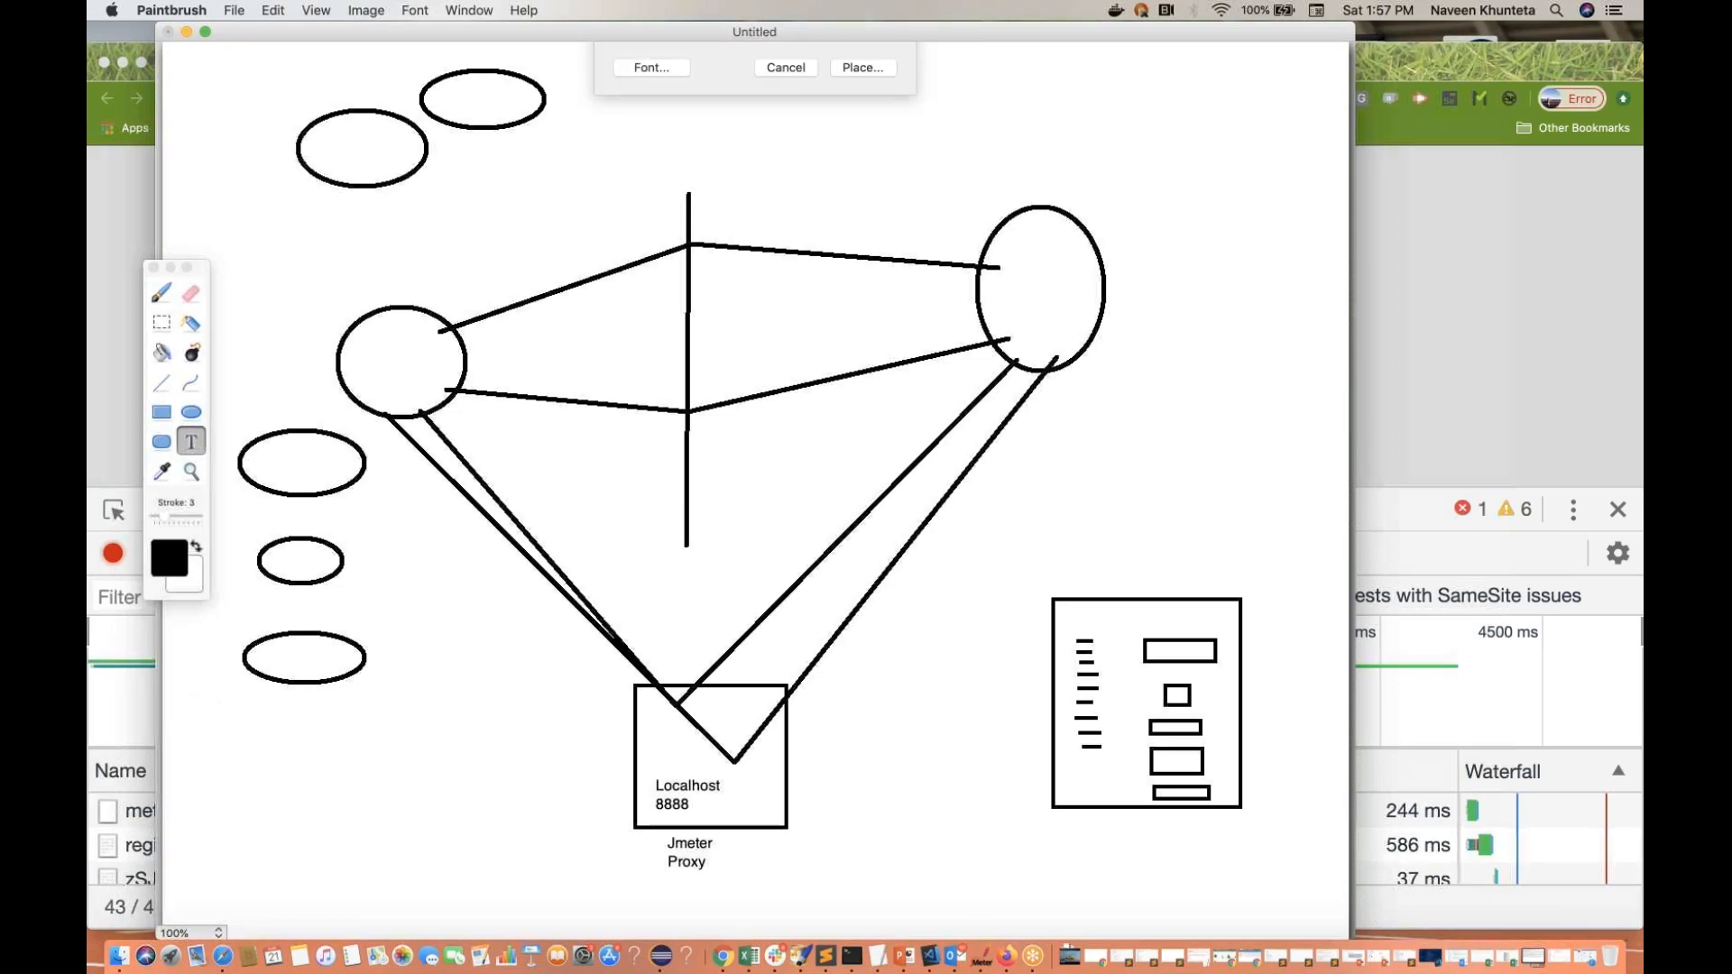
pyautogui.write('http ')
pyautogui.write('https')
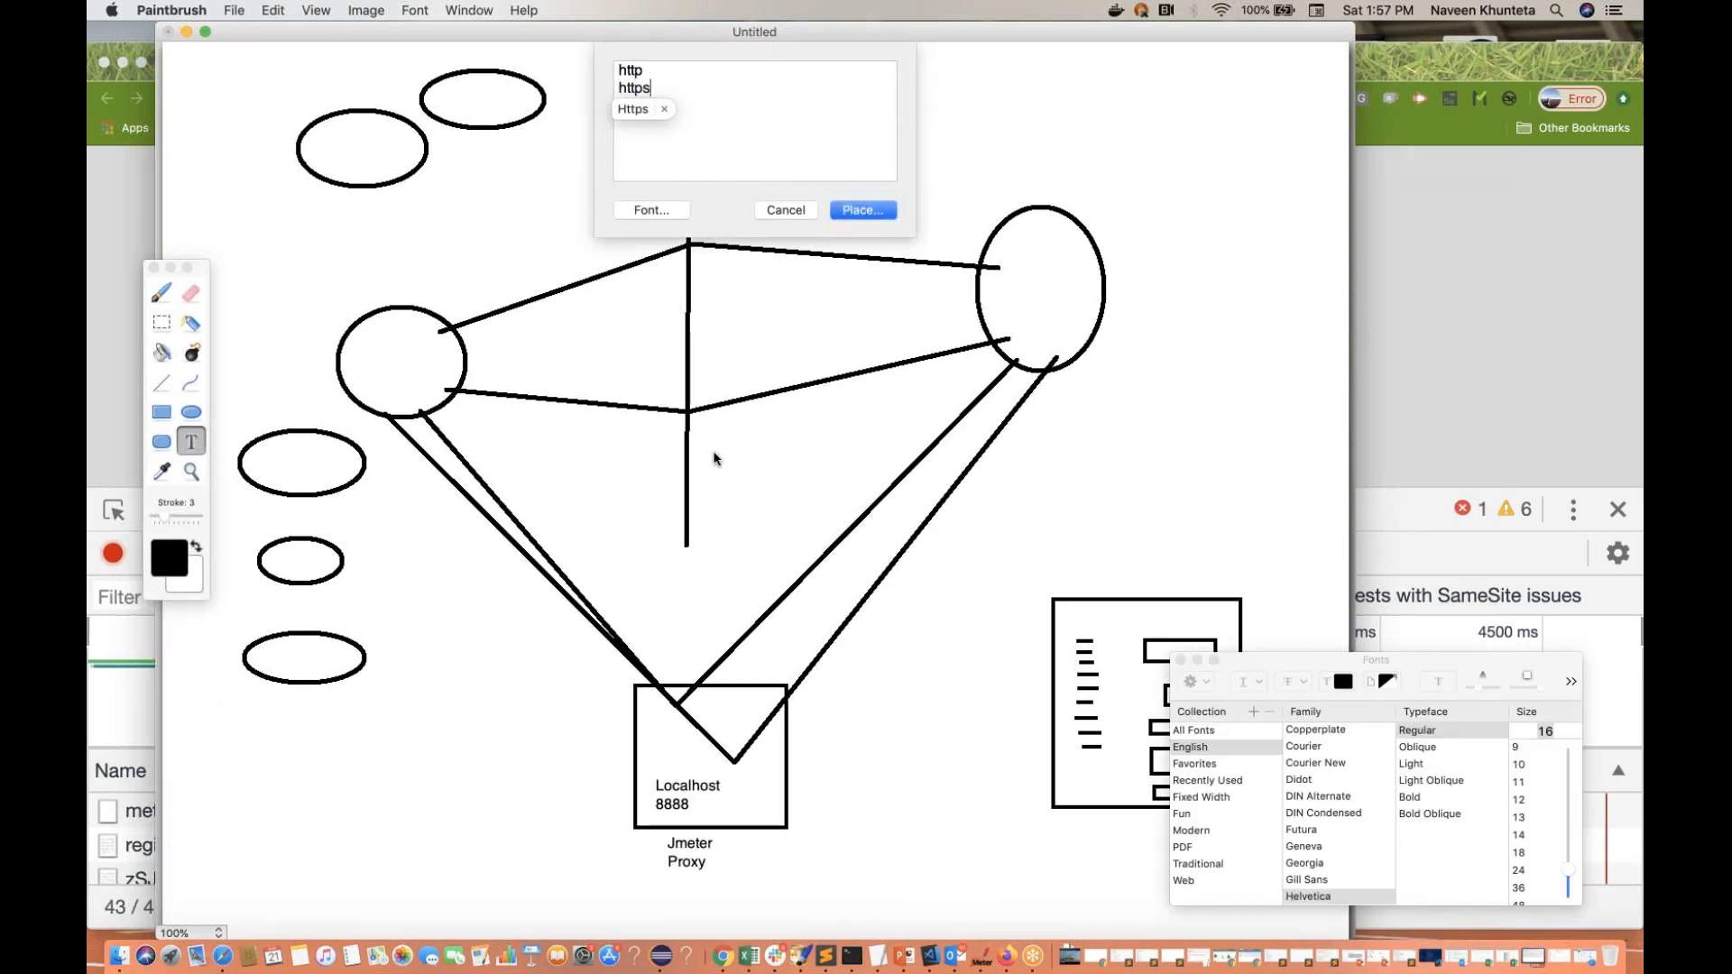
pyautogui.press('super+a')
pyautogui.click(854, 194)
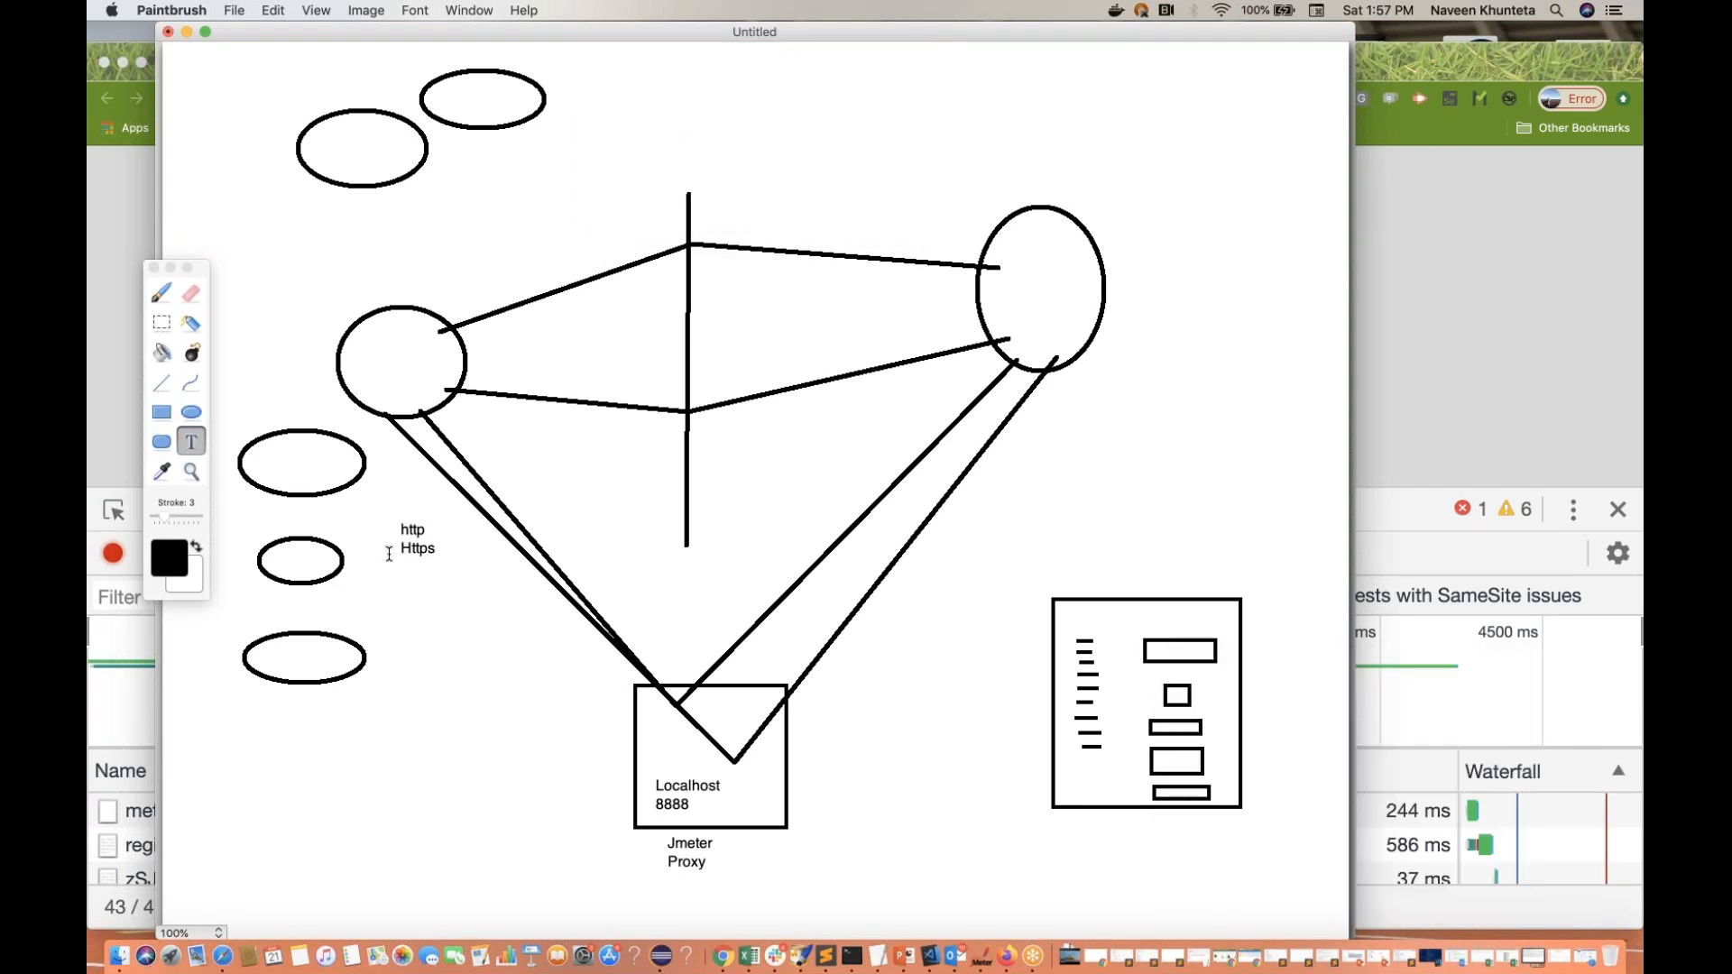
pyautogui.click(392, 552)
# Step: Return to the Chrome window and view the registration site's connection security information
pyautogui.click(108, 442)
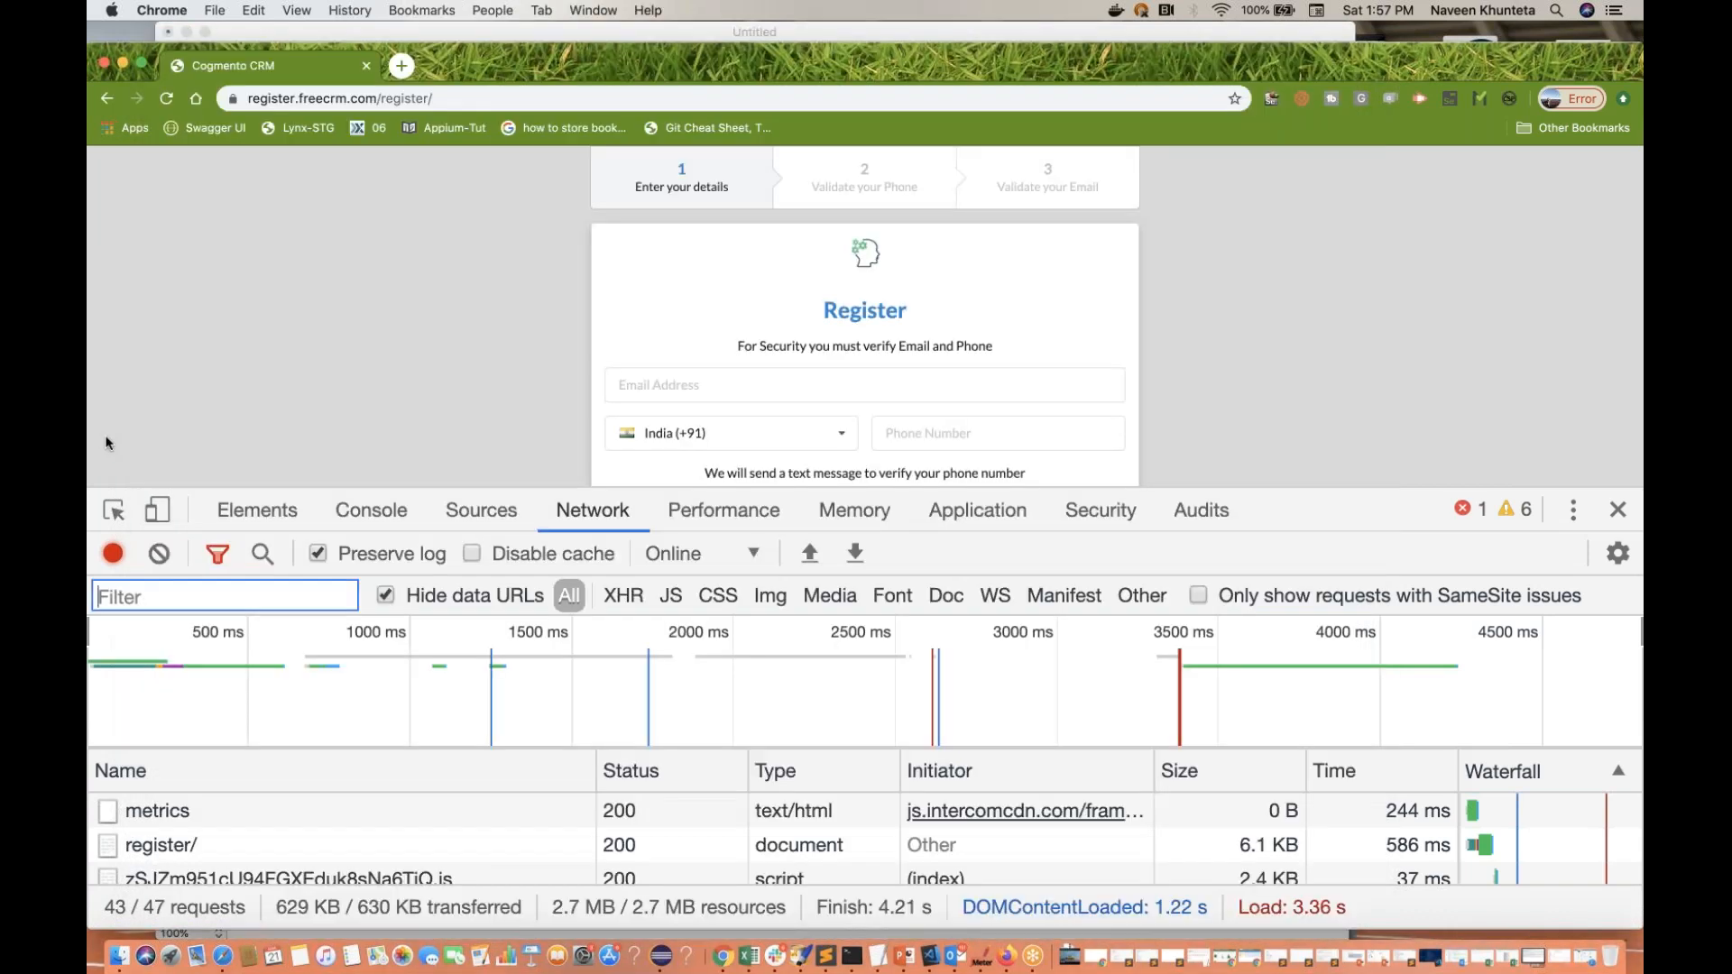
pyautogui.click(233, 99)
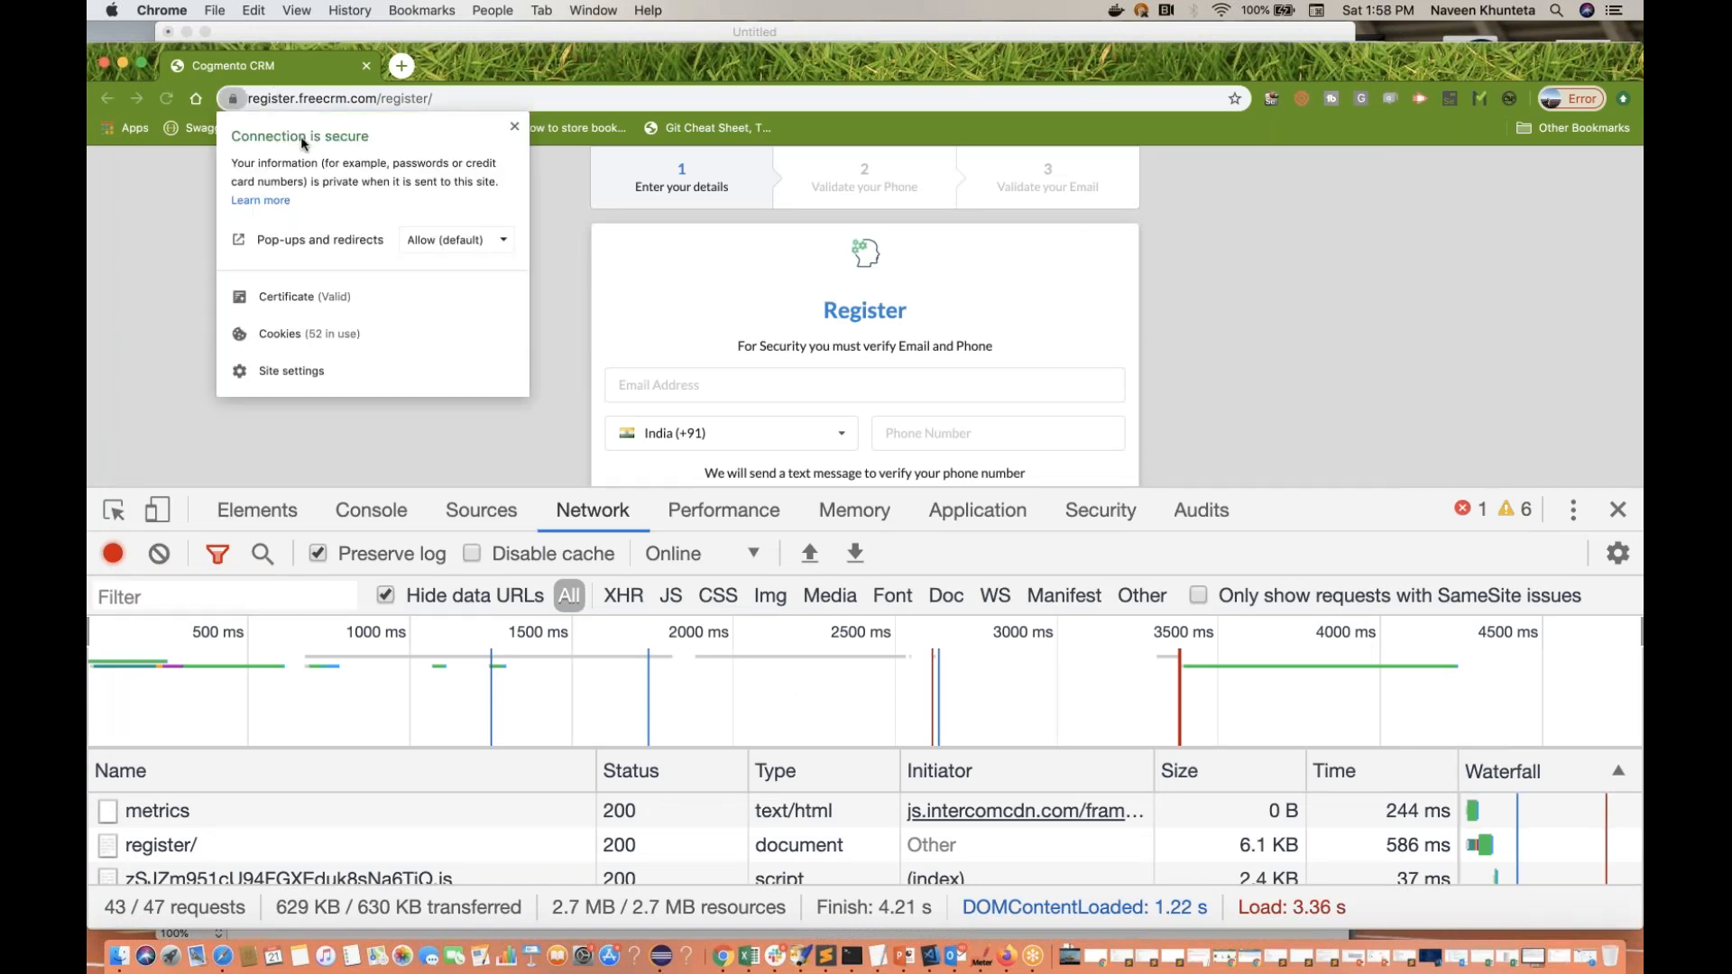
# Step: Dismiss the site's connection security information and return to the Paintbrush proxy diagram
pyautogui.click(287, 98)
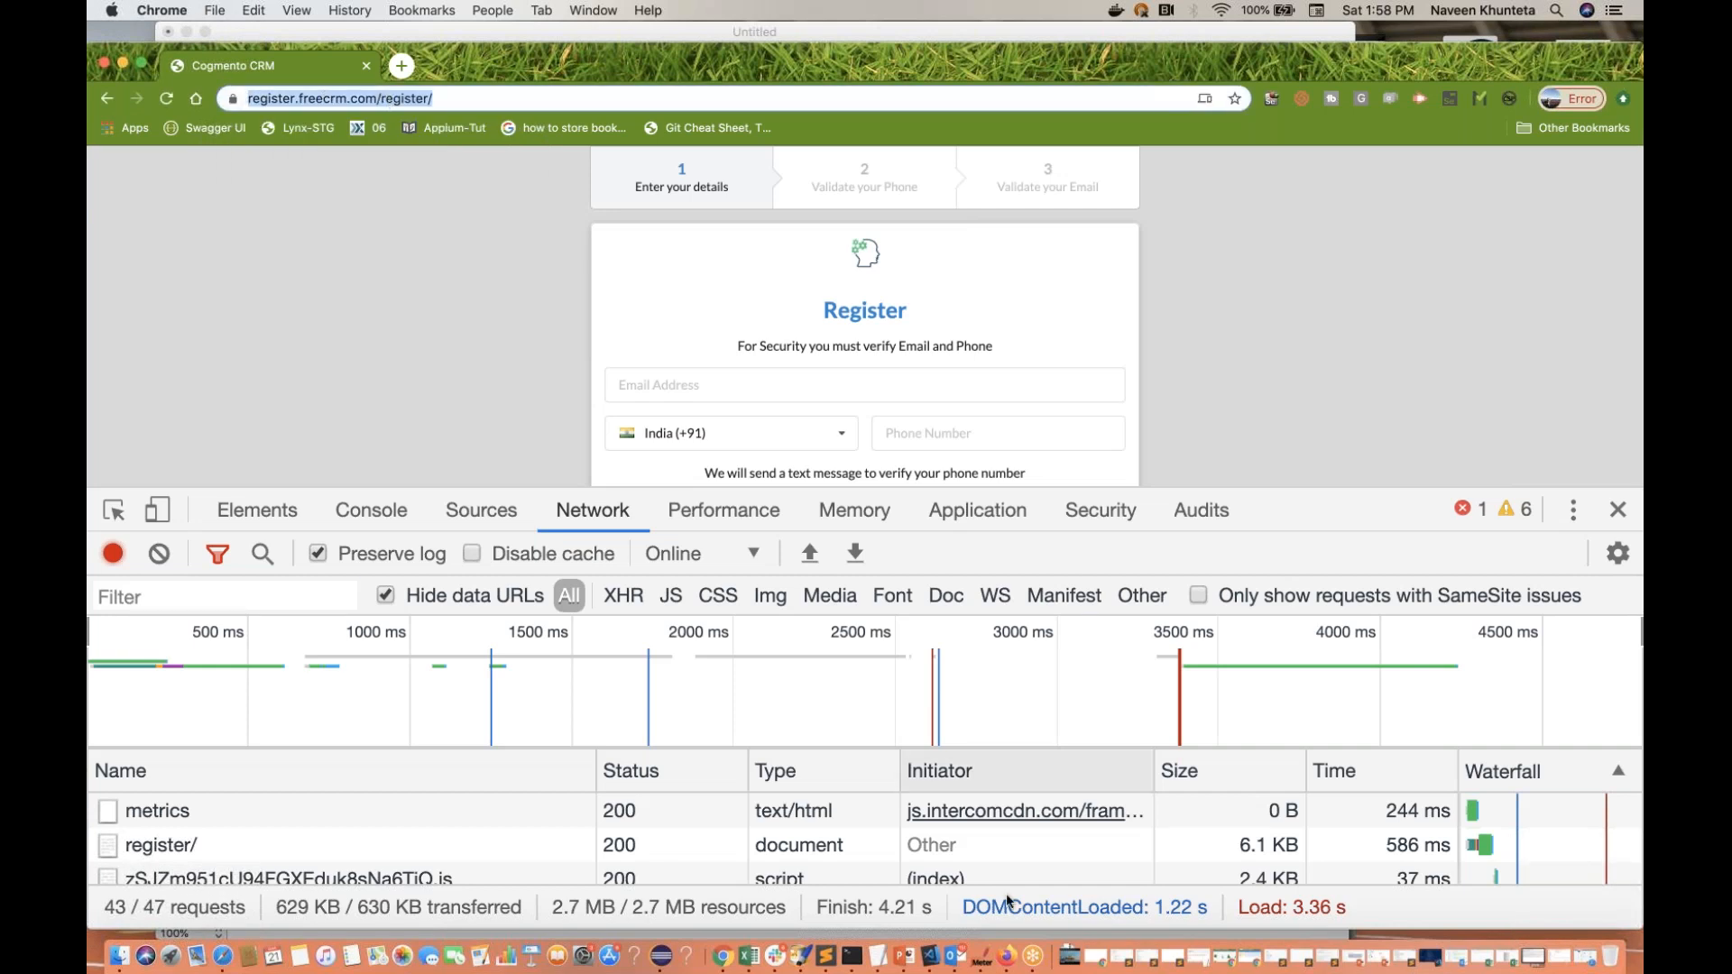
pyautogui.click(799, 956)
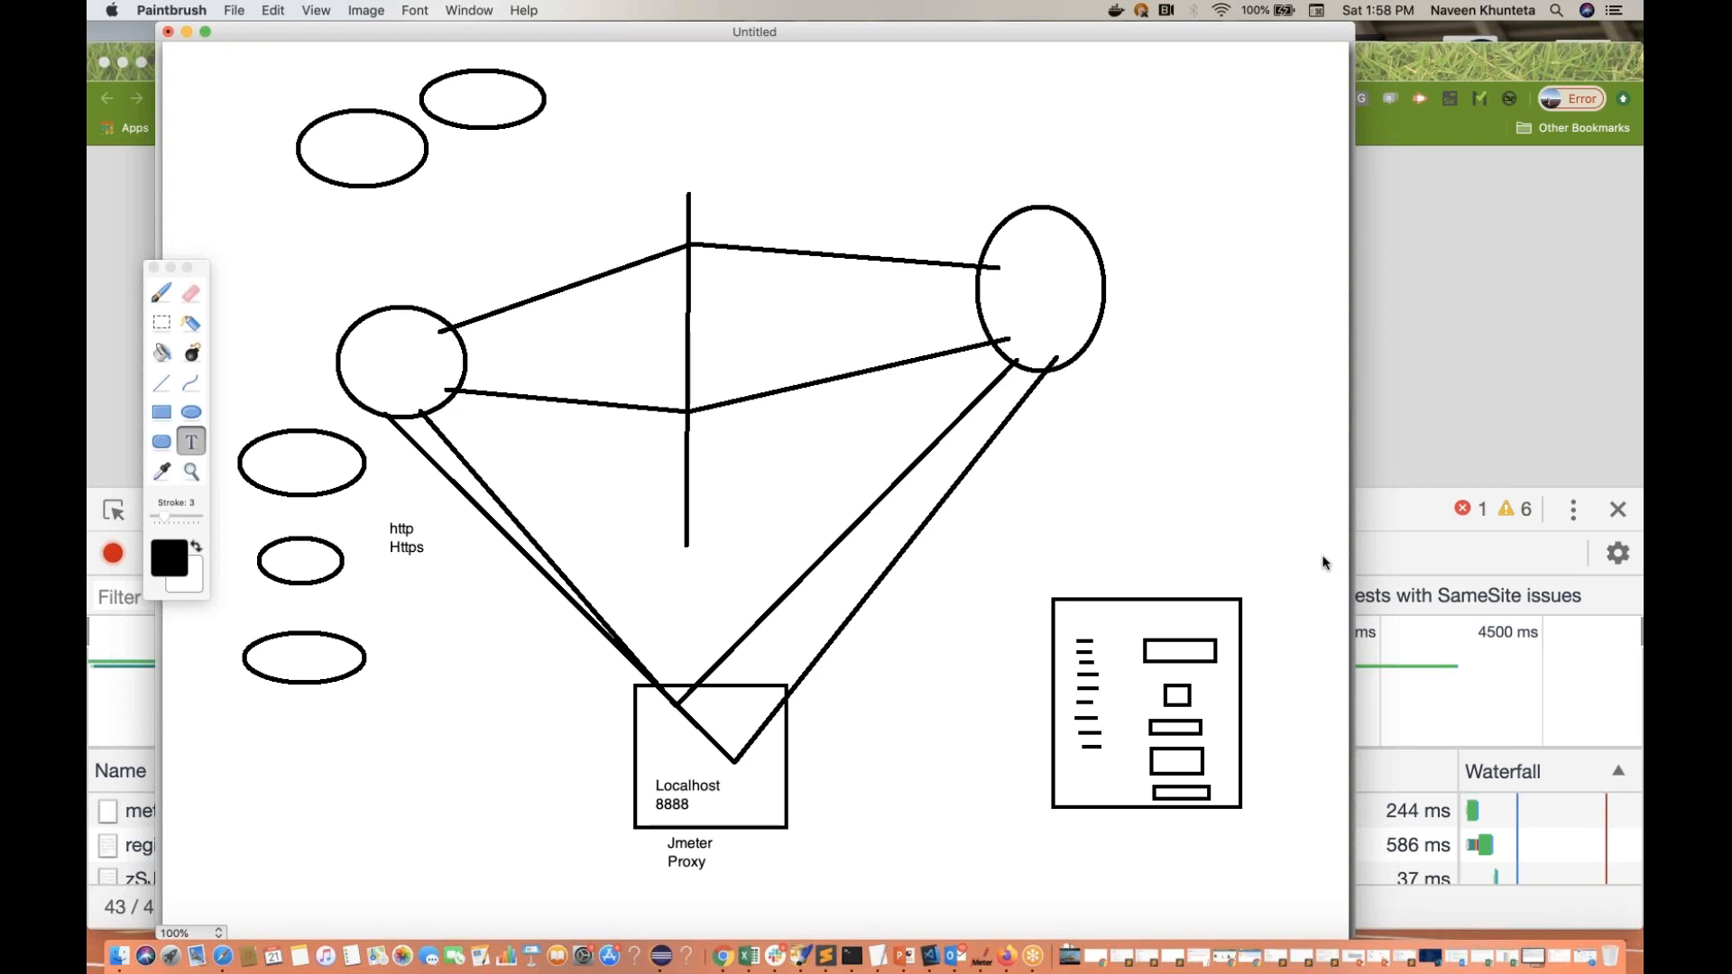
pyautogui.click(912, 92)
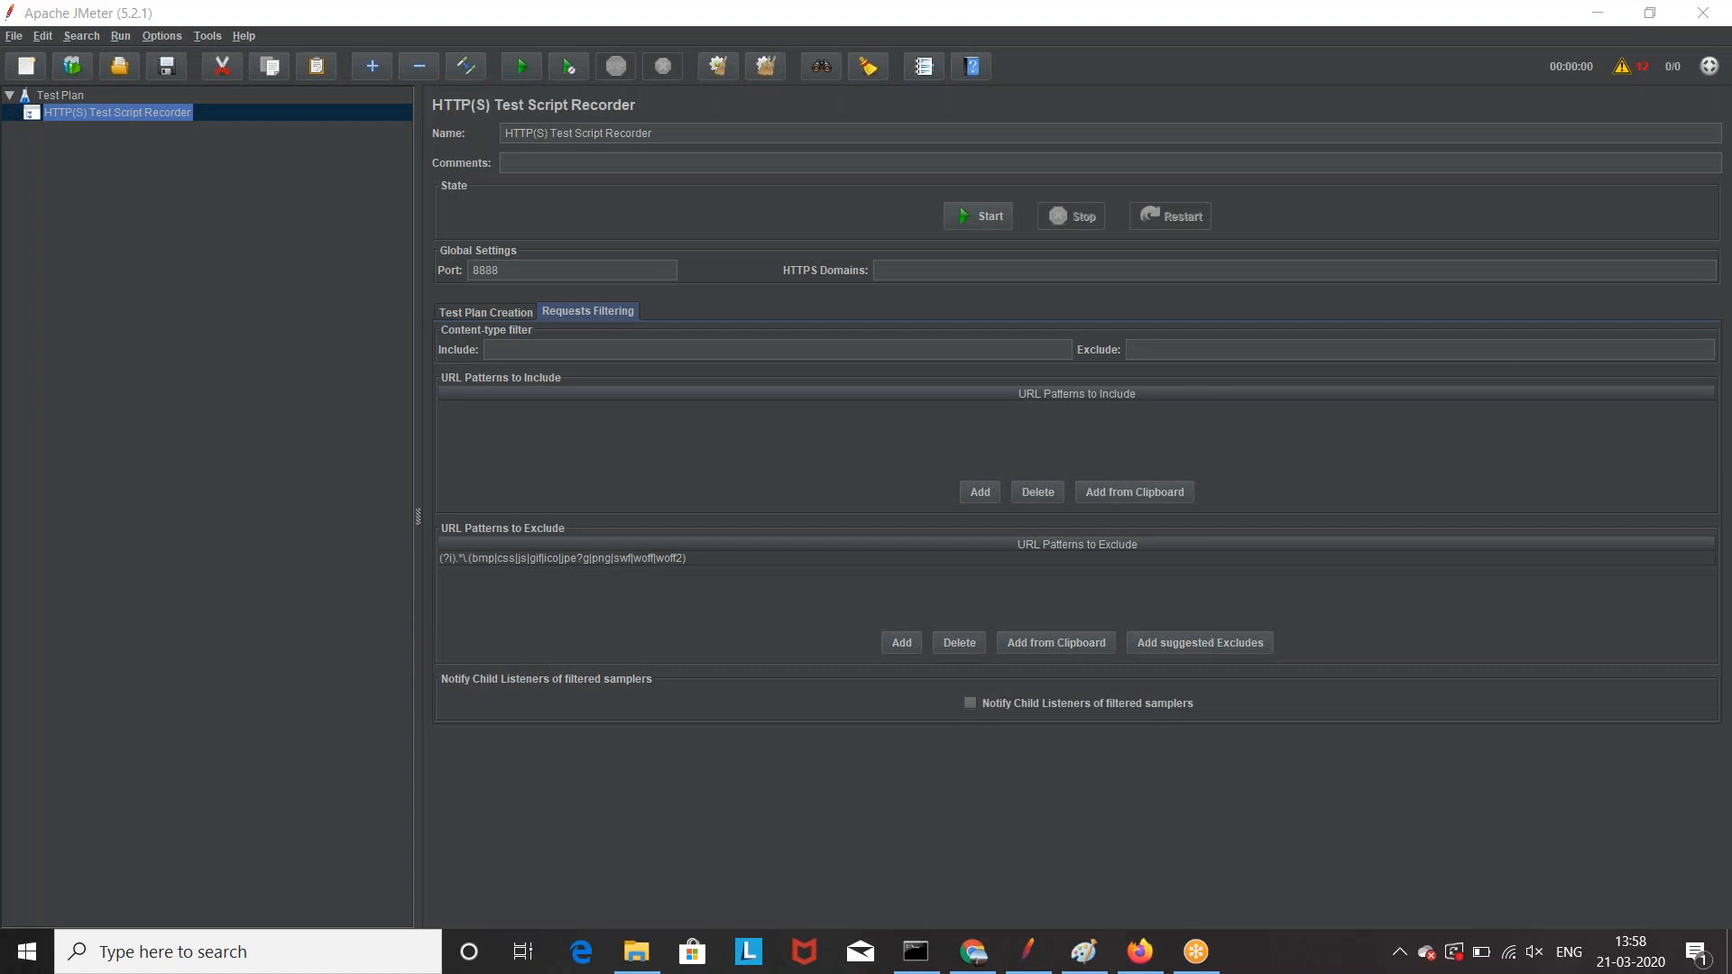
pyautogui.press('XF86MonBrightnessUp')
pyautogui.press('XF86AudioMute')
pyautogui.press('XF86AudioMute')
# Step: Remove the existing HTTP(S) Test Script Recorder from the JMeter test plan and confirm its deletion
pyautogui.click(62, 92)
pyautogui.click(96, 112)
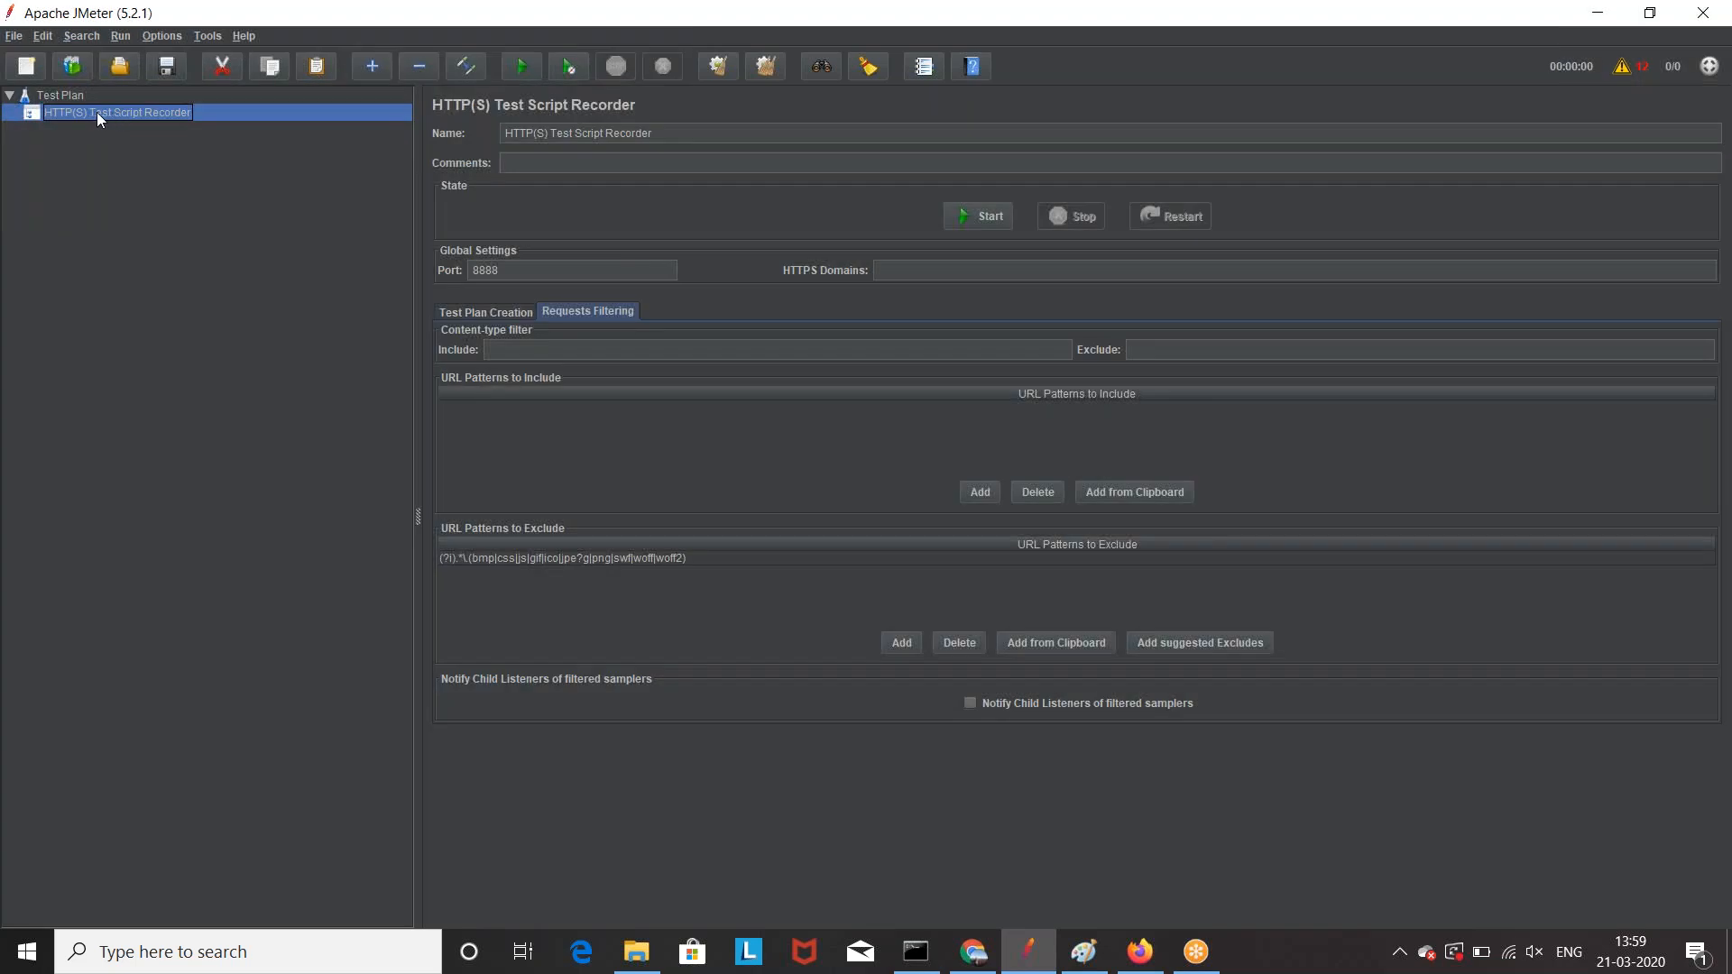
pyautogui.rightClick(96, 111)
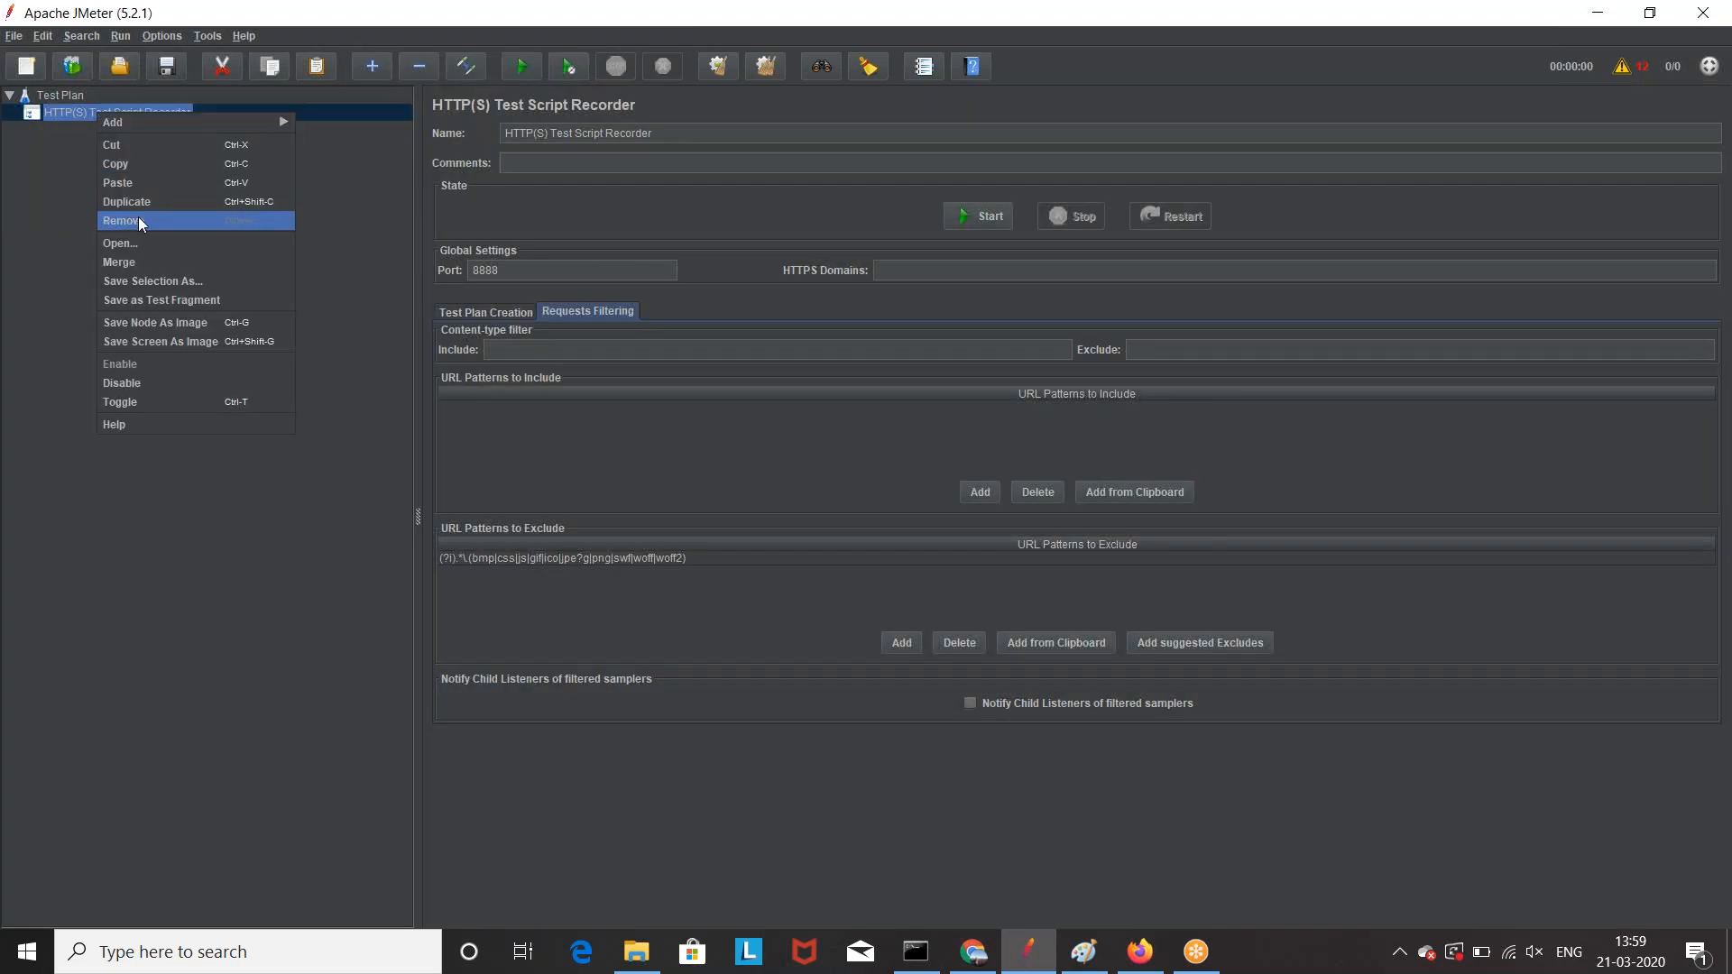
pyautogui.click(138, 216)
pyautogui.press('Return')
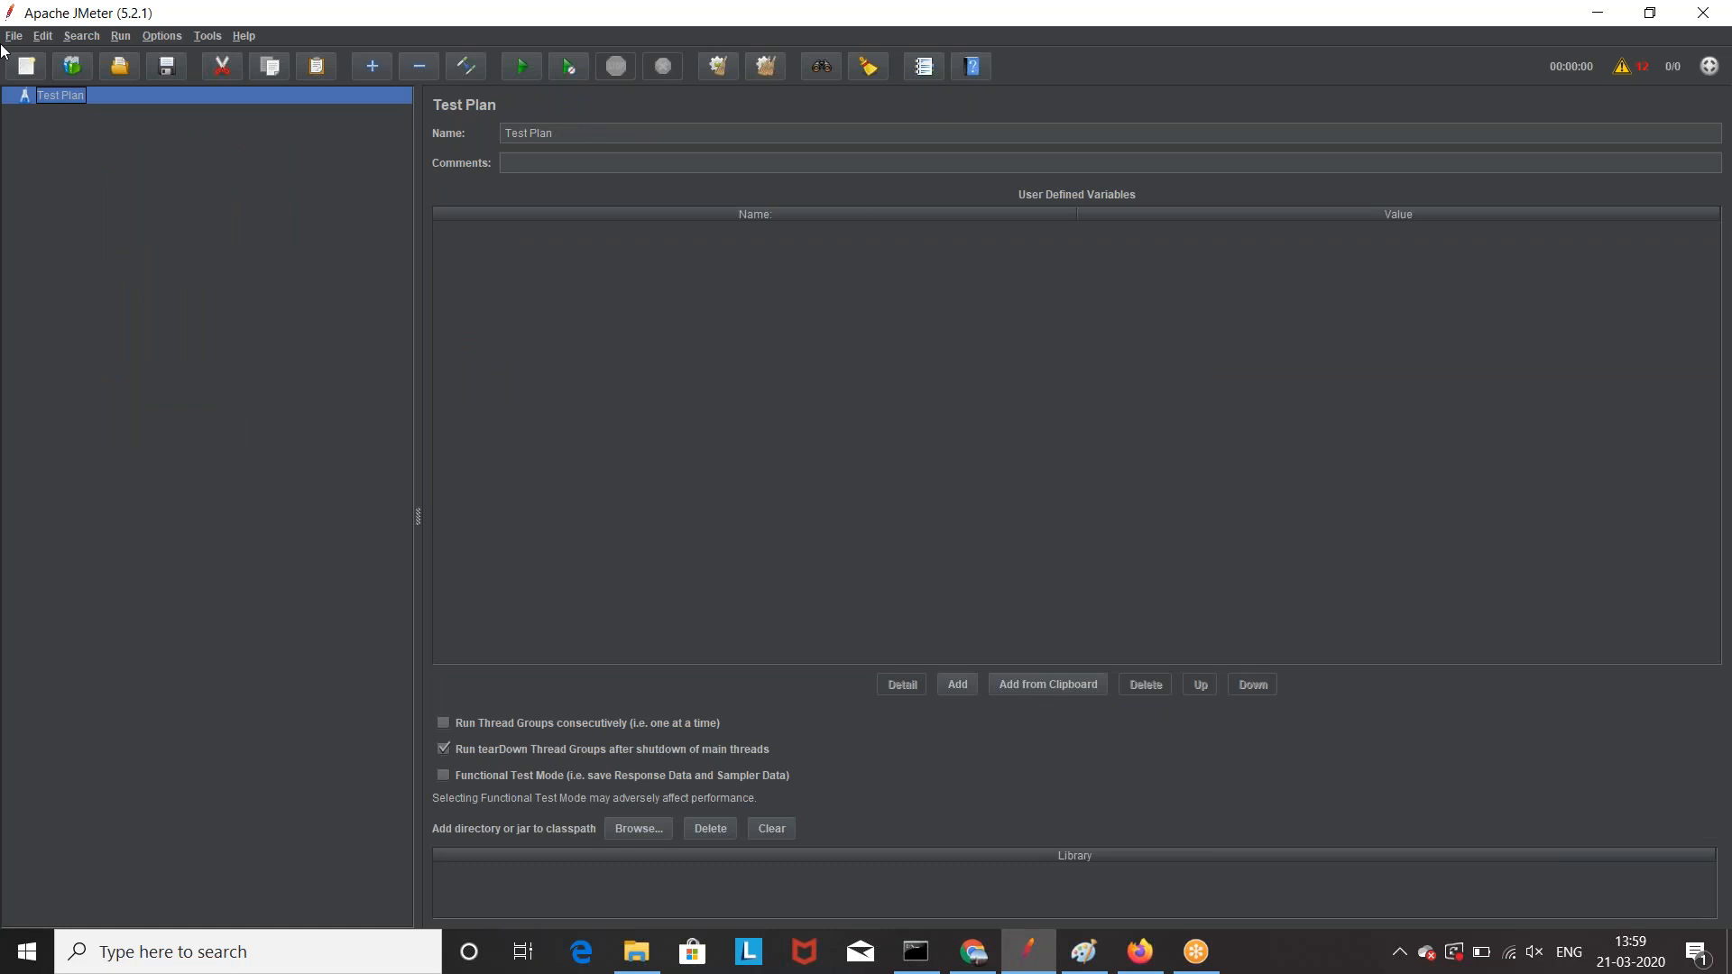
# Step: Add a new HTTP(S) Test Script Recorder from the non-test elements to the Test Plan
pyautogui.rightClick(65, 95)
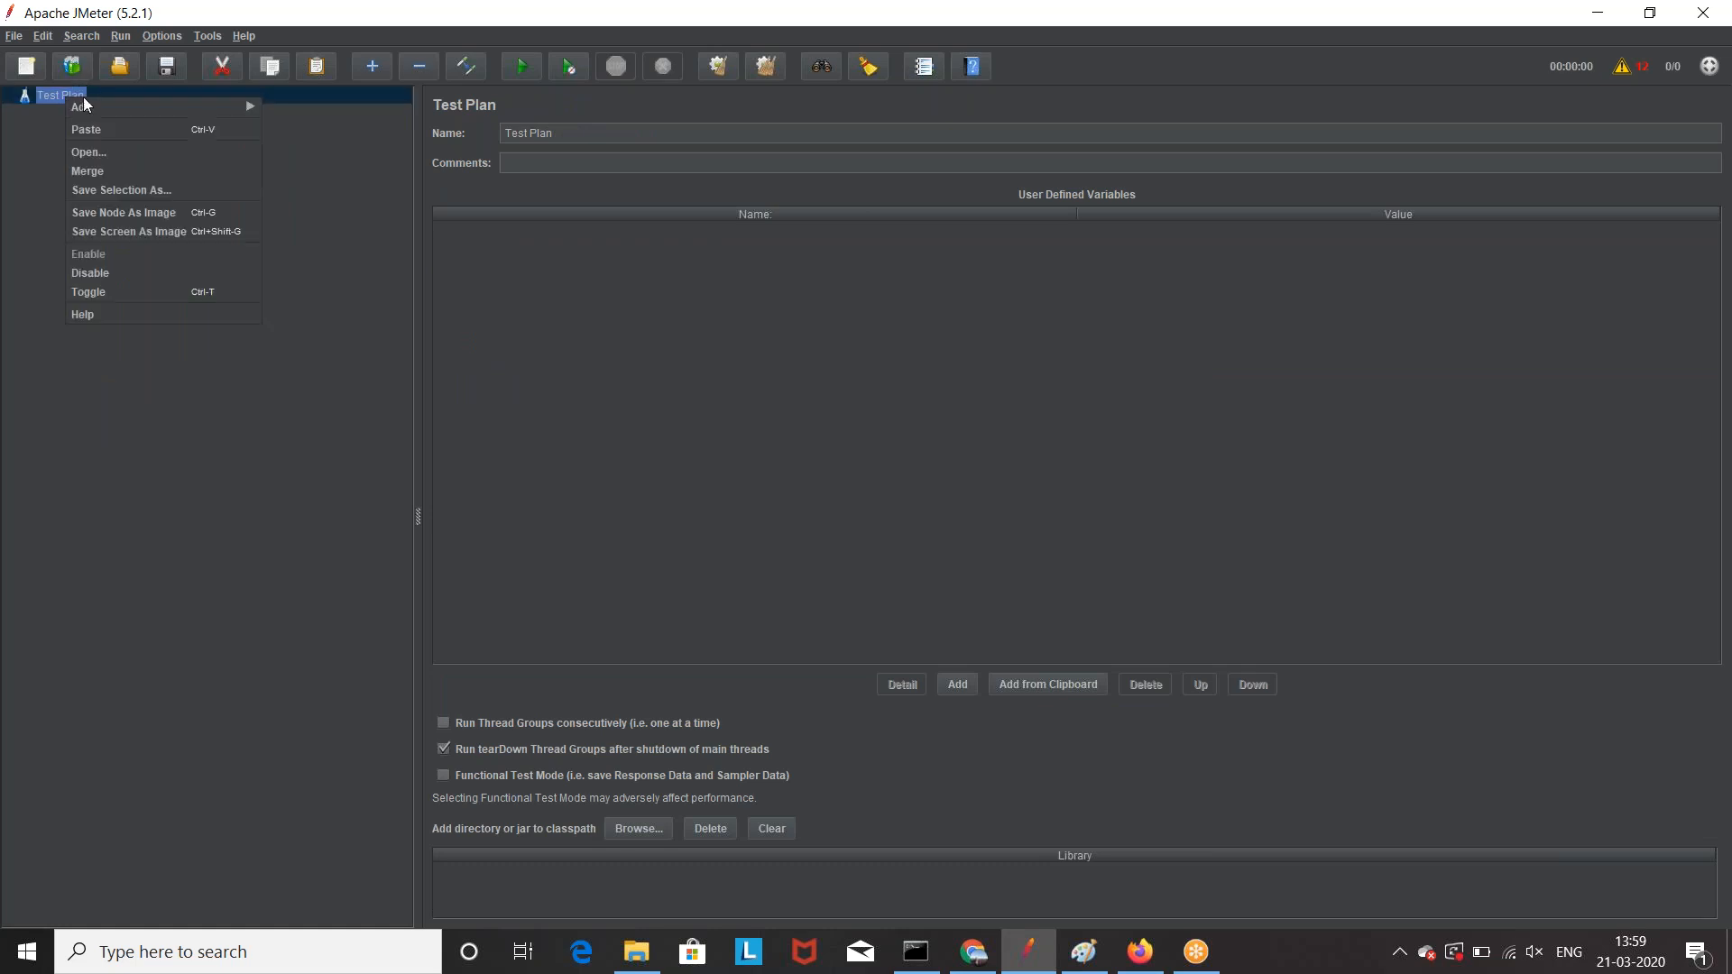
pyautogui.moveTo(170, 104)
pyautogui.moveTo(339, 270)
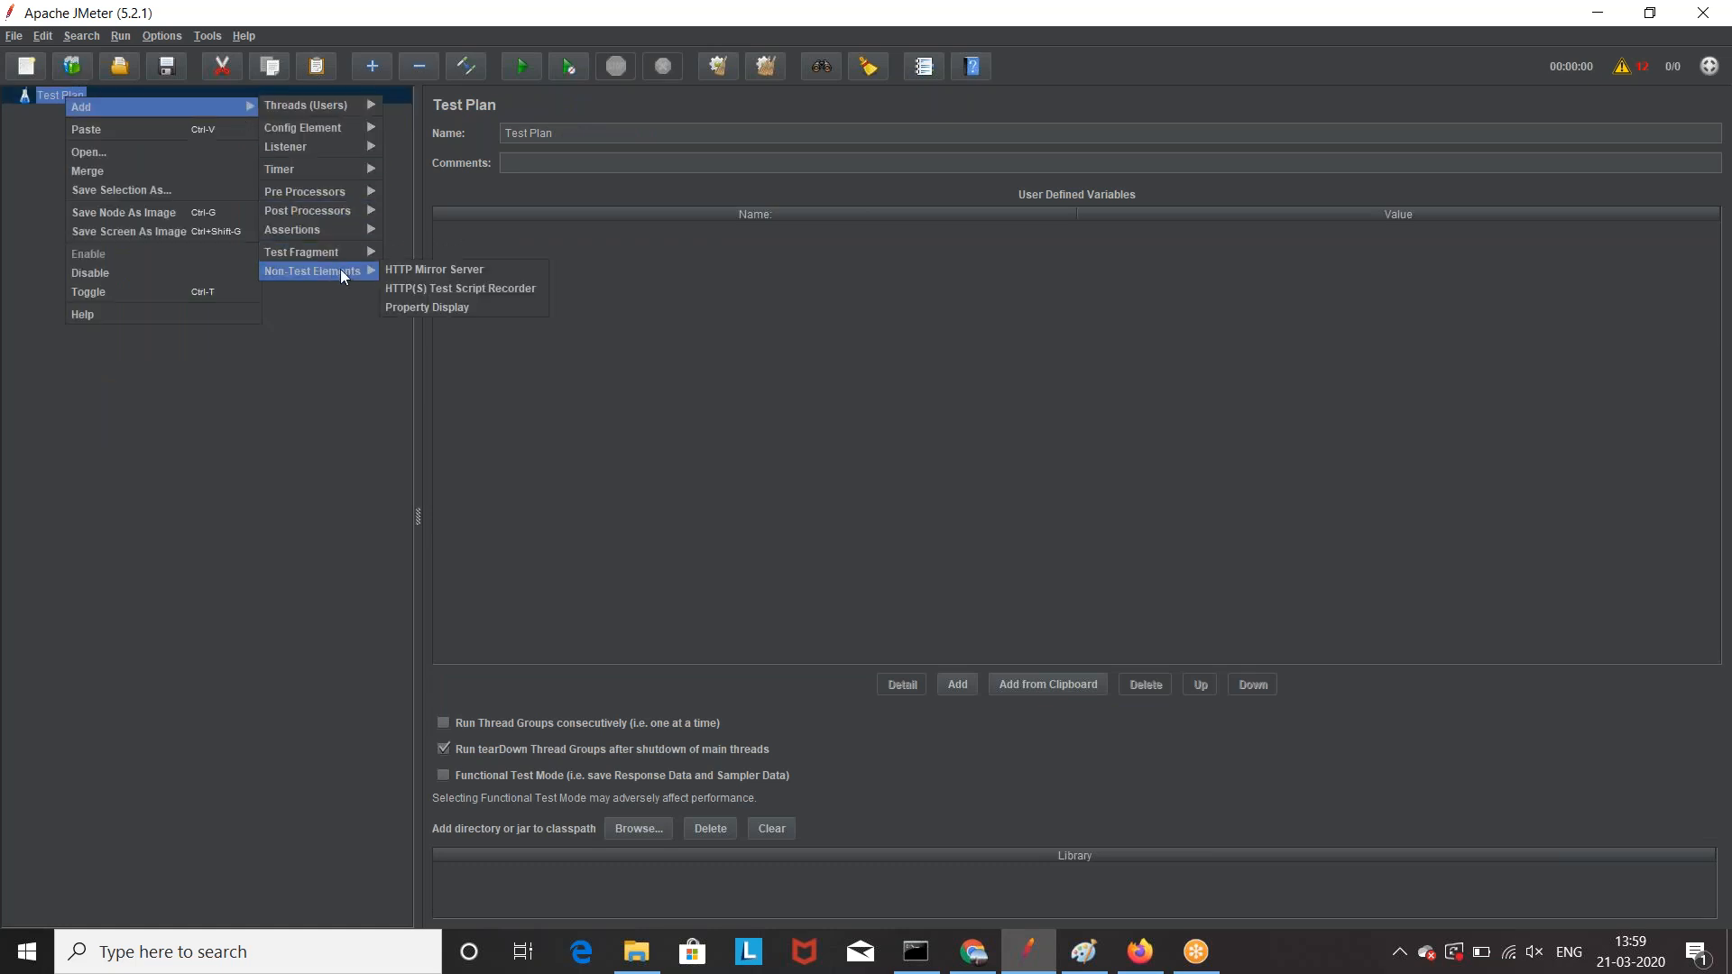
pyautogui.click(473, 289)
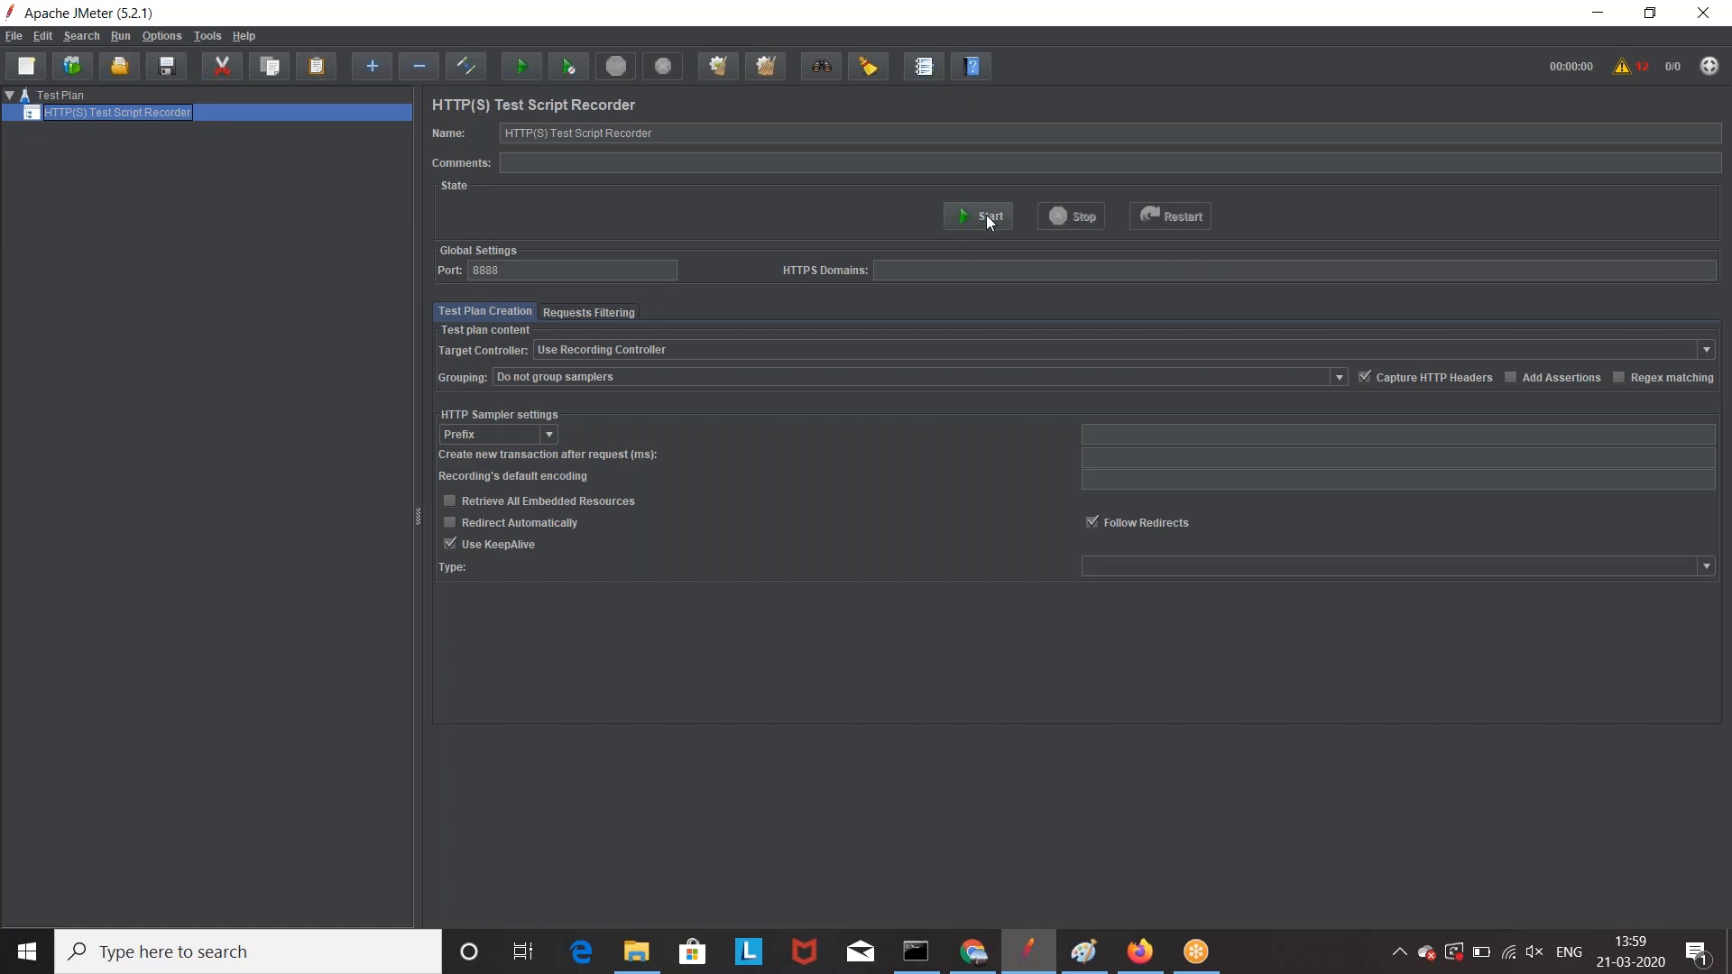
# Step: Look over the recorder's Requests Filtering and Test Plan Creation settings and its global port
pyautogui.click(582, 313)
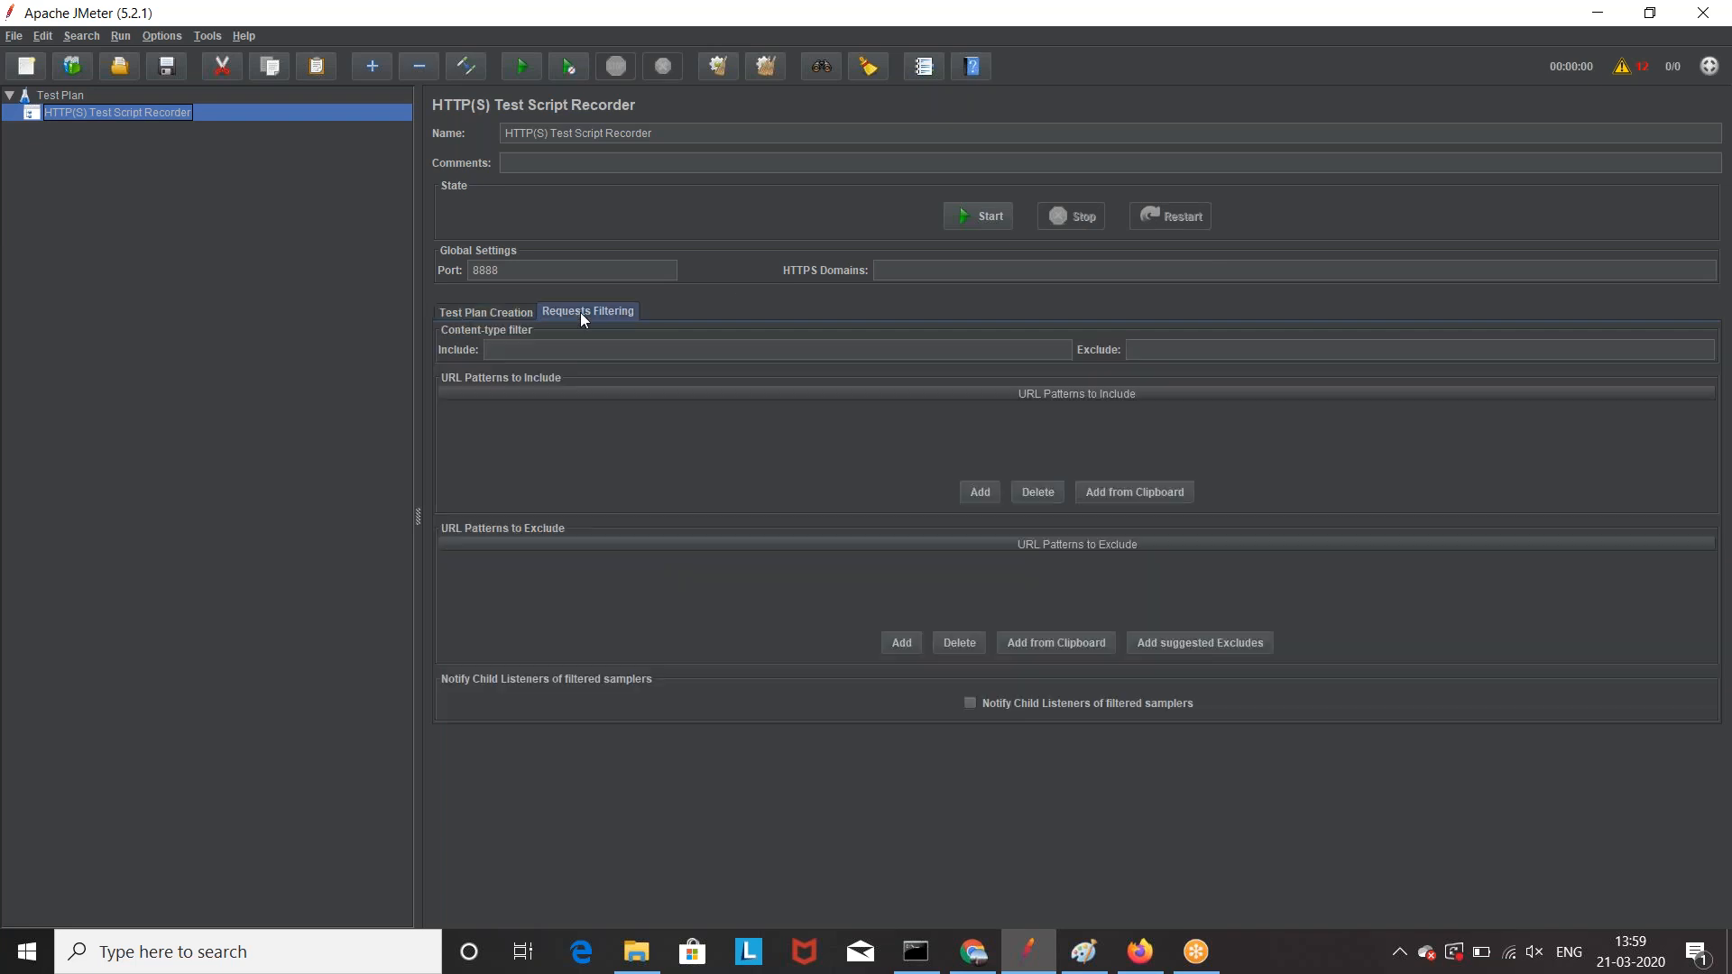
pyautogui.click(495, 313)
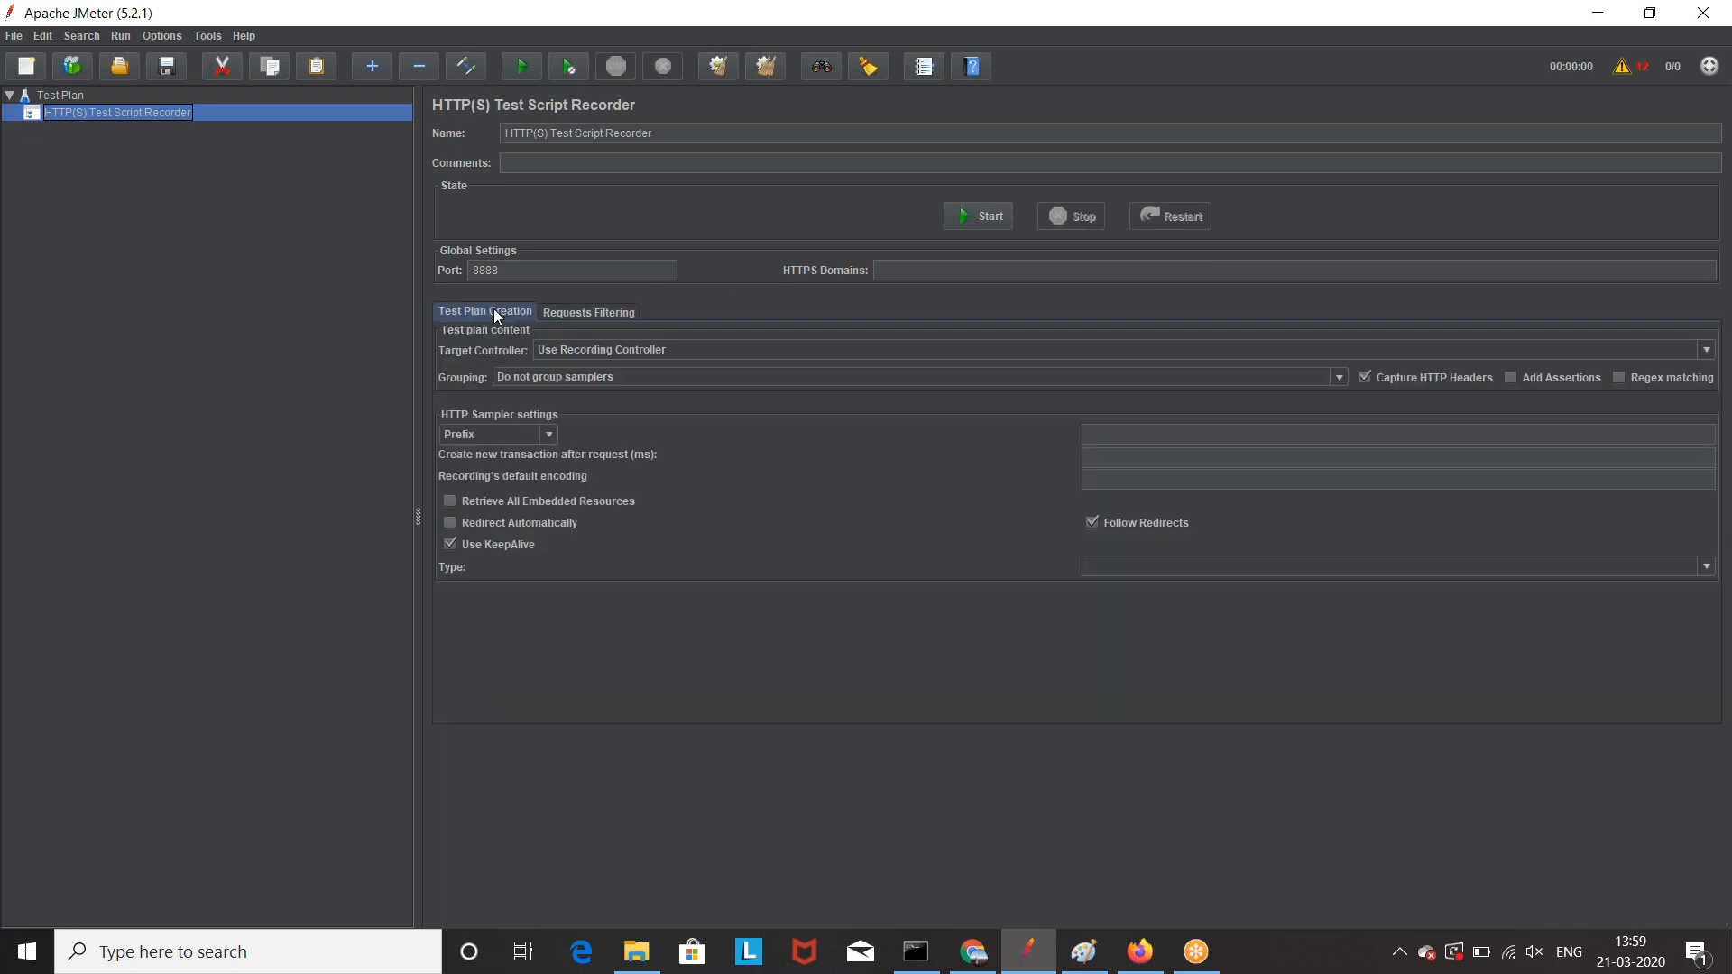
pyautogui.doubleClick(486, 270)
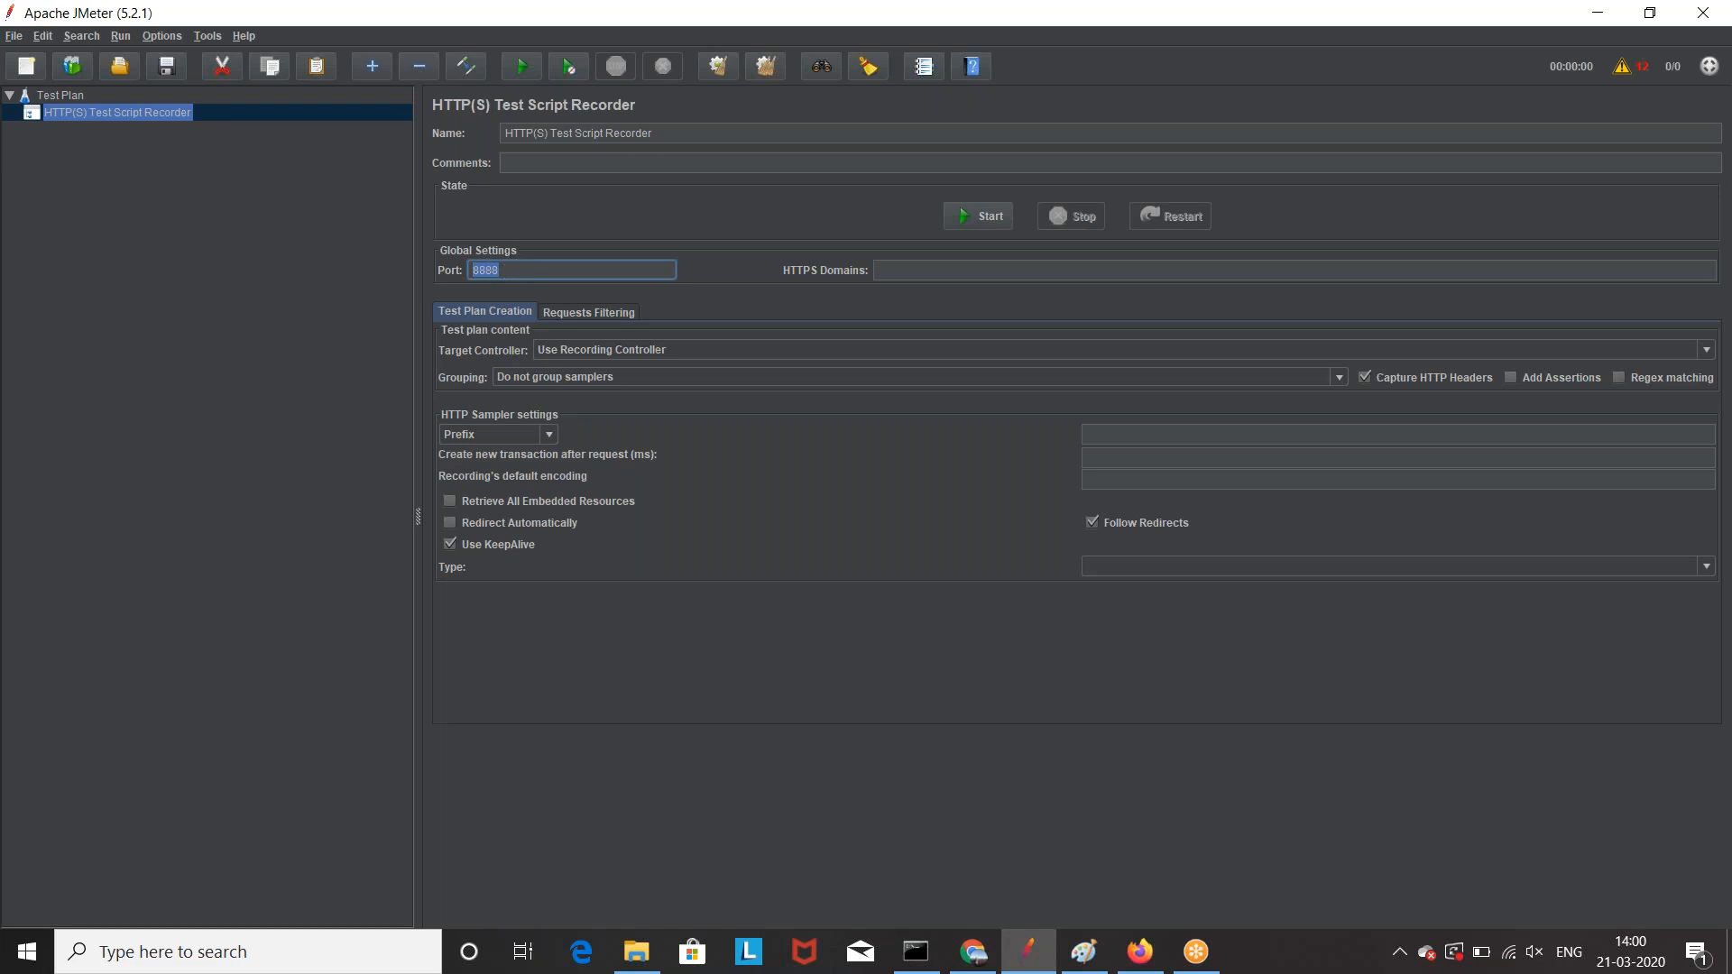
# Step: Enable the LAN proxy server with address localhost and port 8888 in Windows Internet Options and accept the settings
pyautogui.click(298, 948)
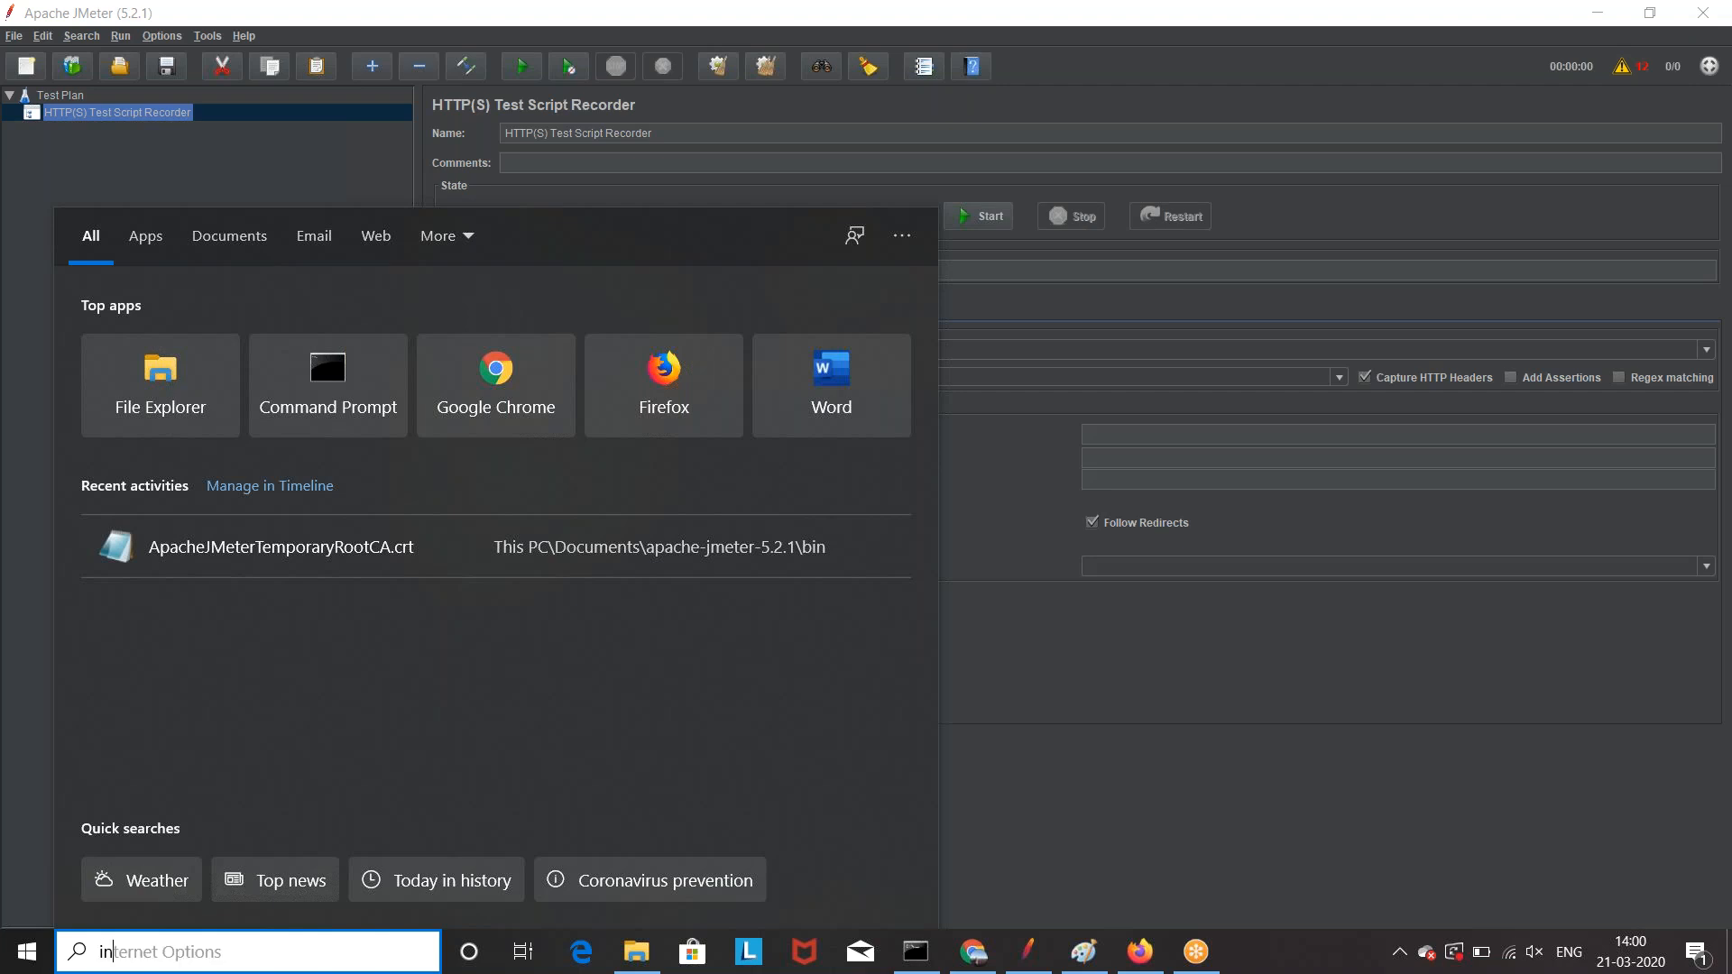
pyautogui.write('inter')
pyautogui.click(210, 348)
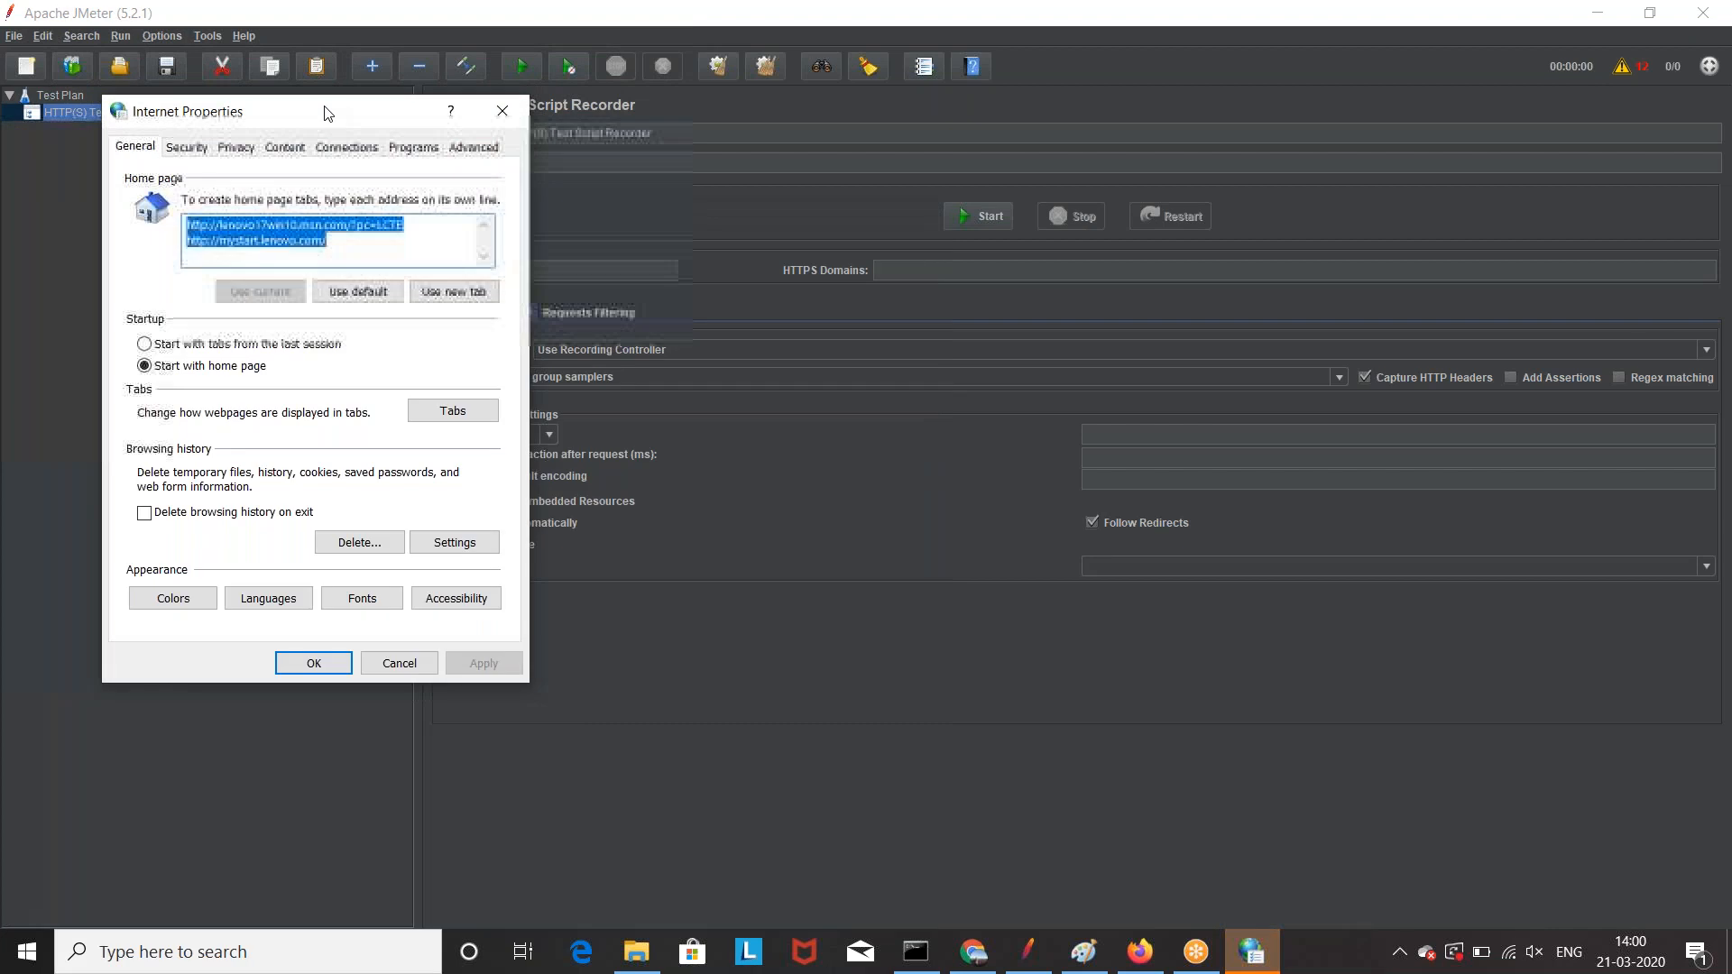
pyautogui.click(347, 147)
pyautogui.click(462, 545)
pyautogui.click(139, 362)
pyautogui.doubleClick(264, 401)
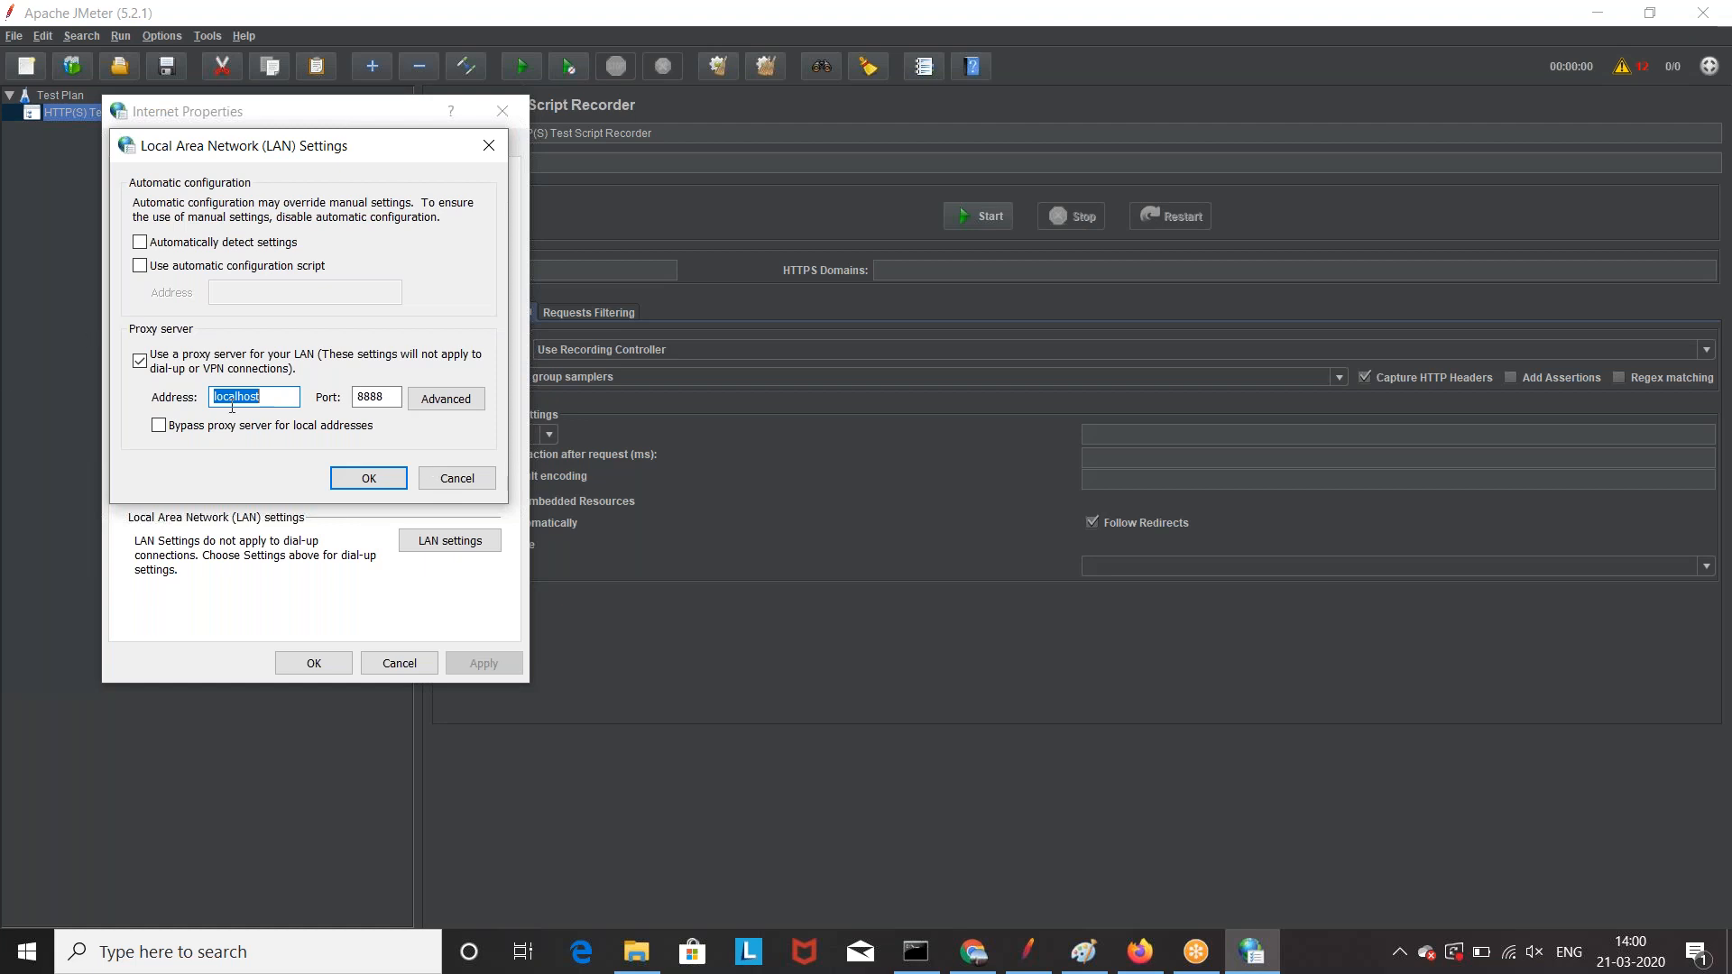
pyautogui.click(370, 478)
pyautogui.click(334, 665)
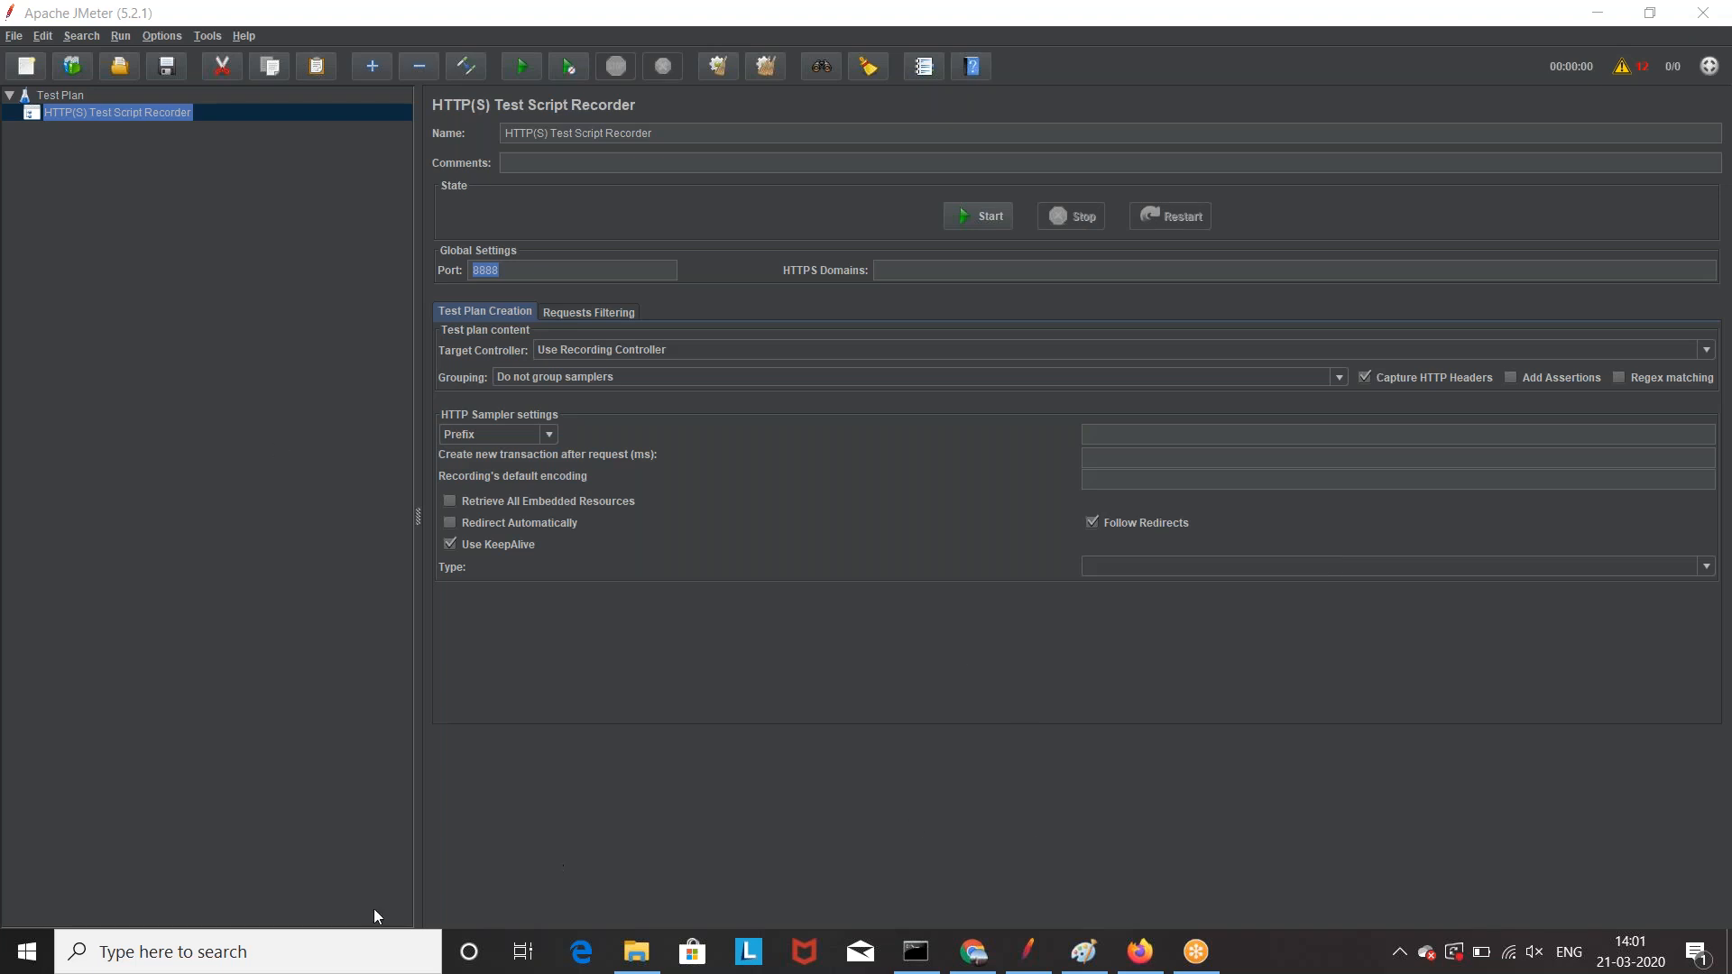
# Step: Switch to Chrome and load classic.crmpro.com in the second tab
pyautogui.click(976, 953)
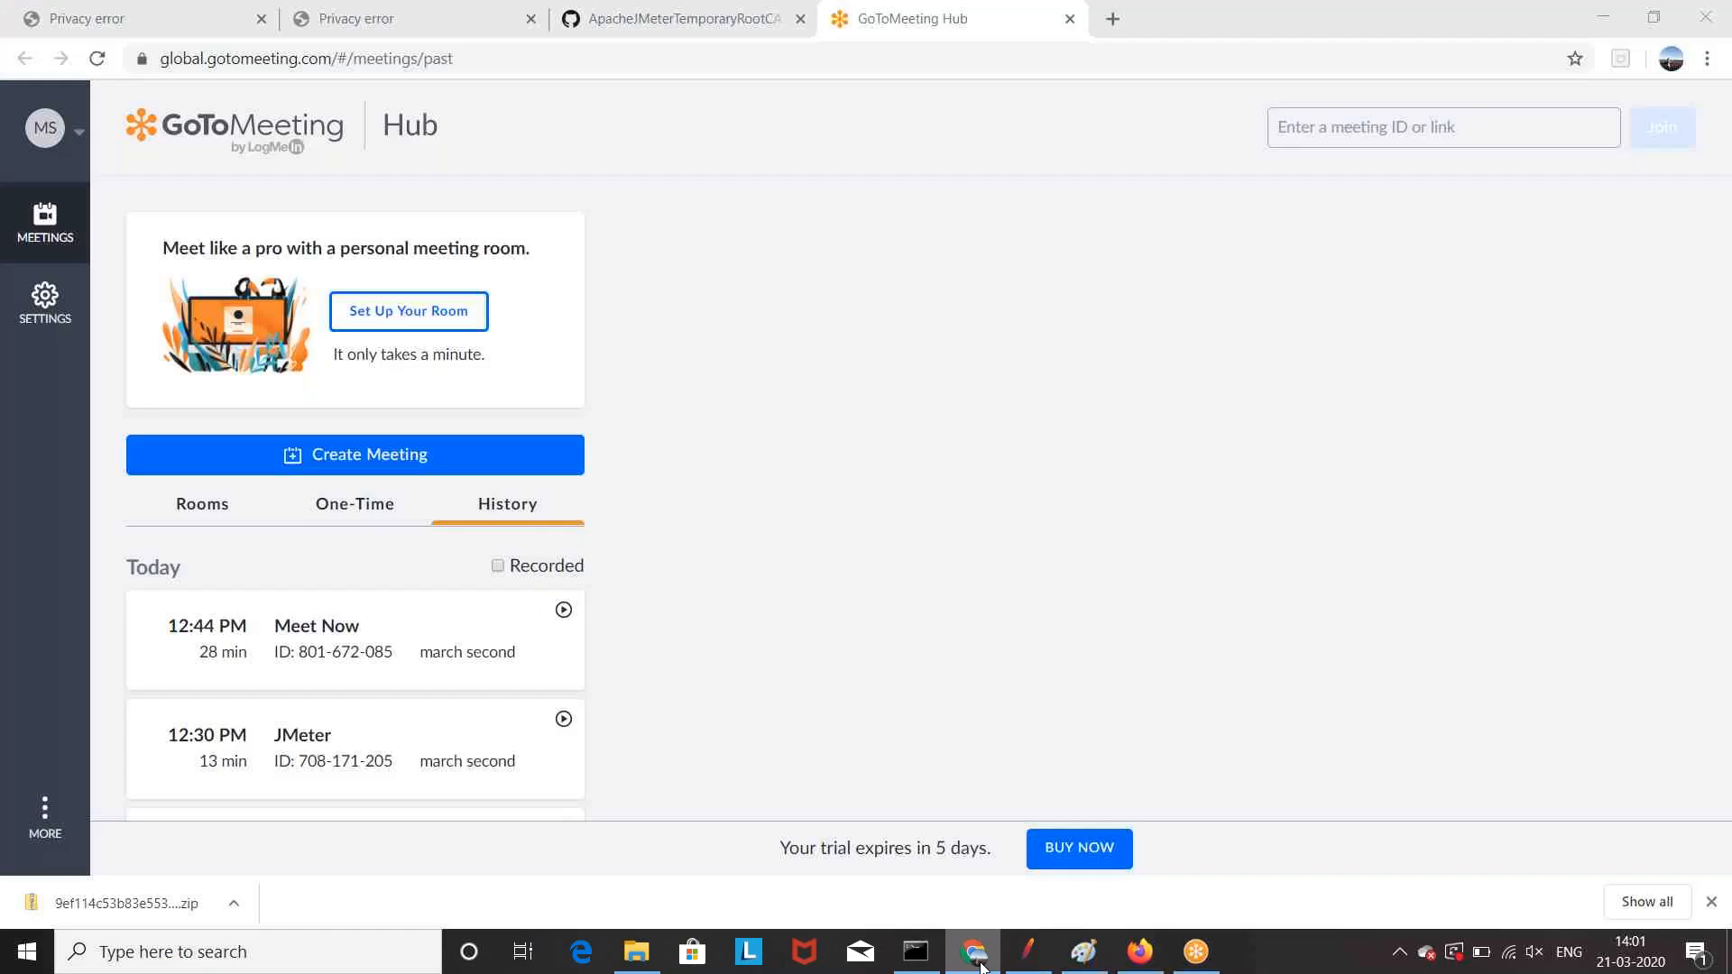
pyautogui.click(442, 20)
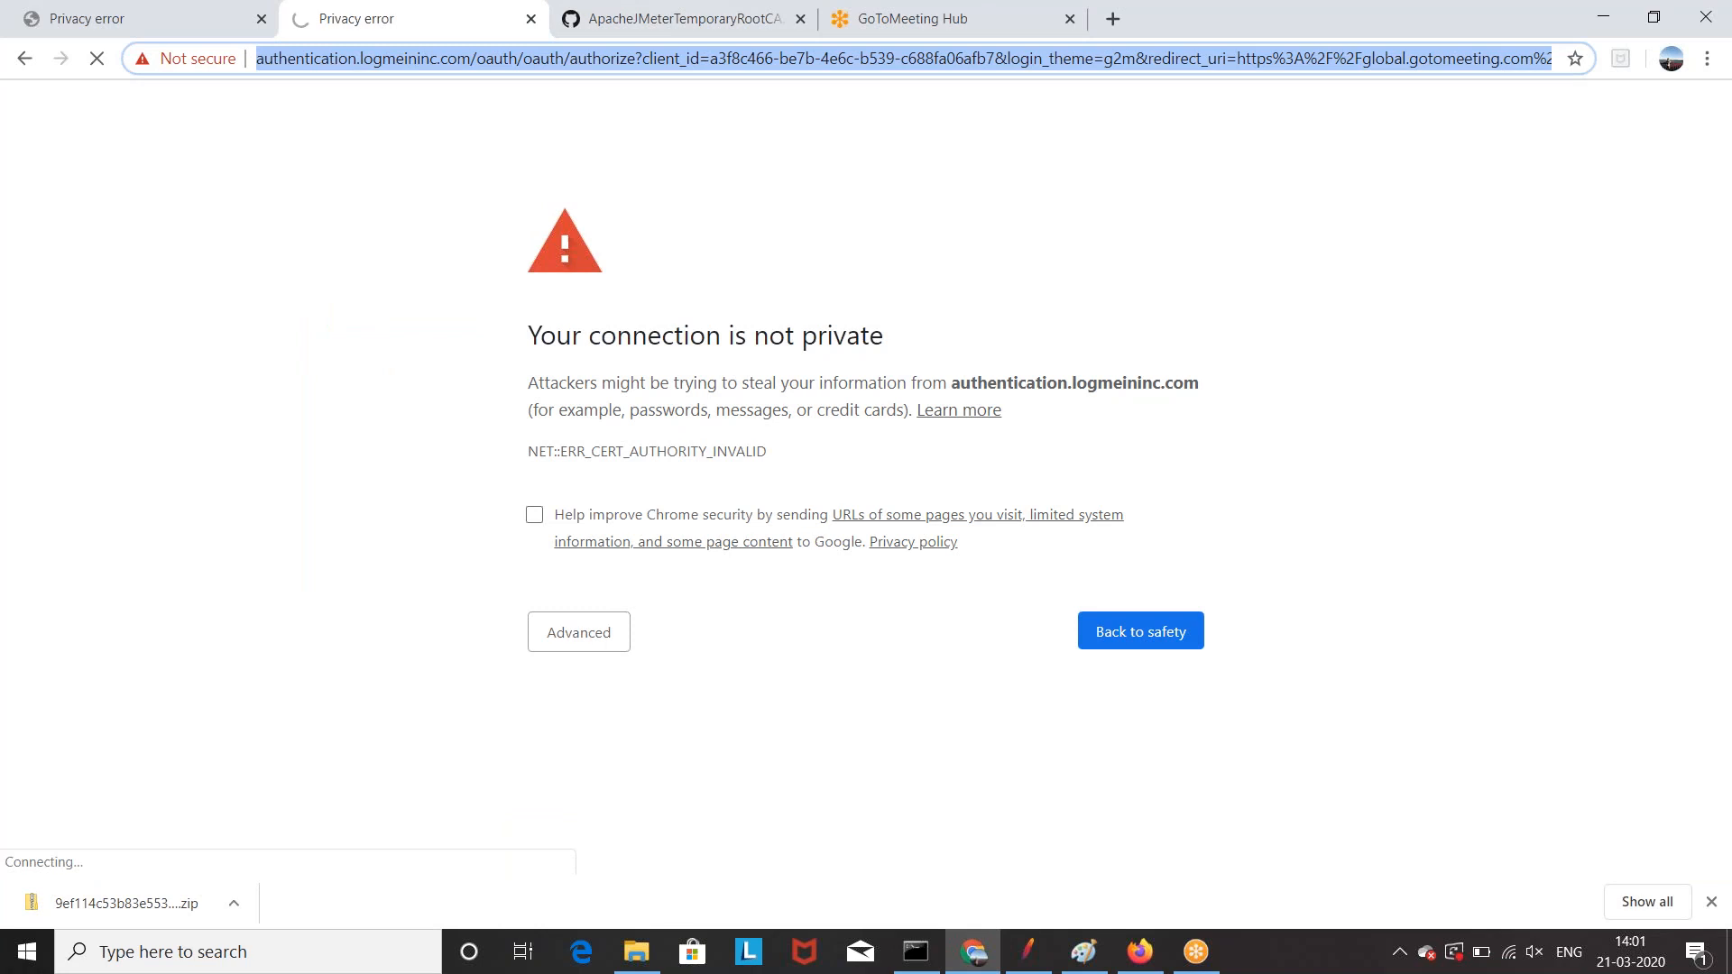
pyautogui.write('class')
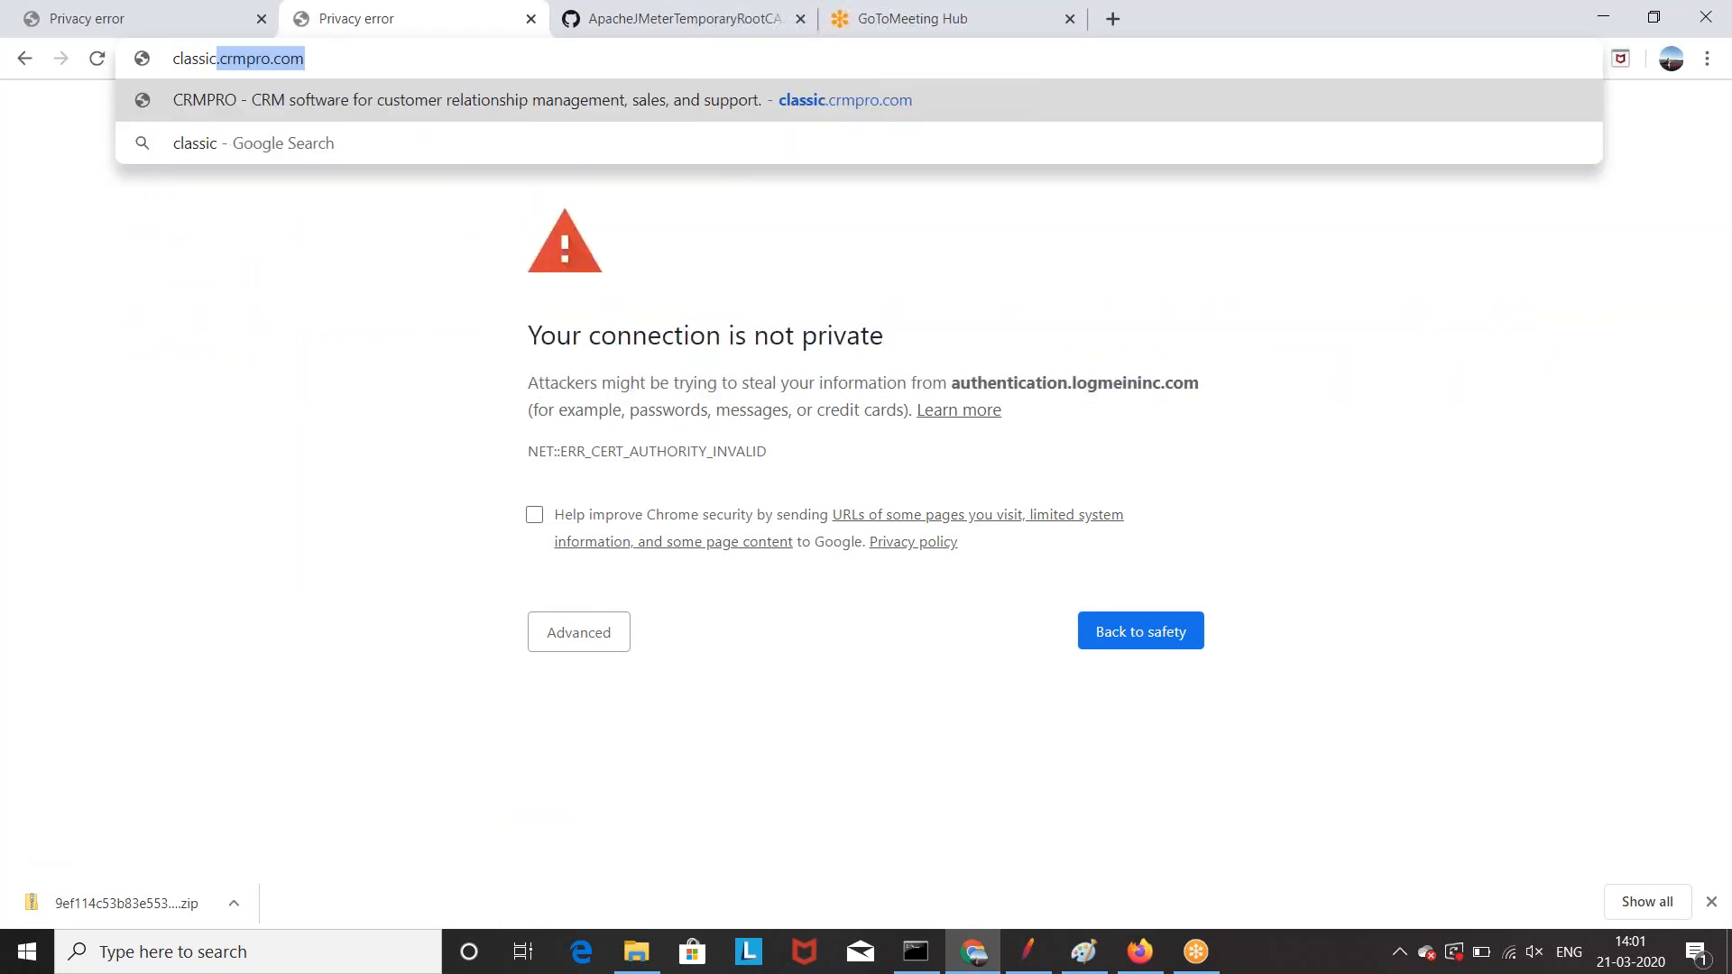
pyautogui.write('ic')
pyautogui.press('Return')
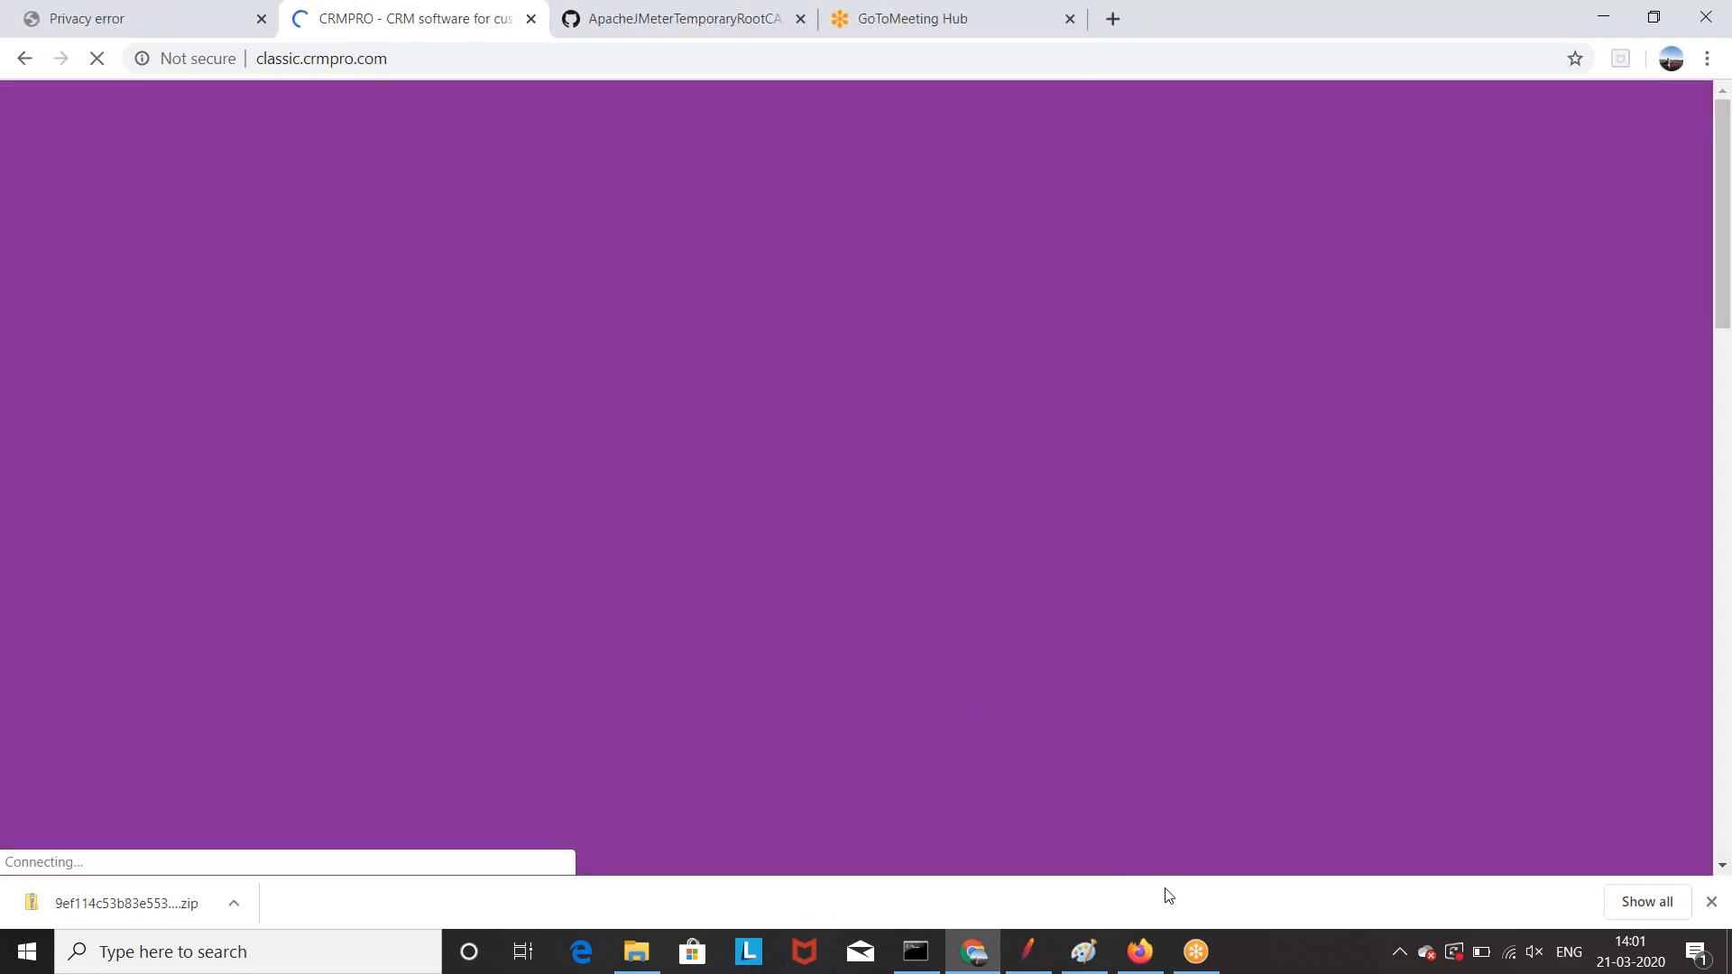
# Step: Switch back to JMeter and try to start the recorder with Use Recording Controller as its target controller
pyautogui.click(1028, 951)
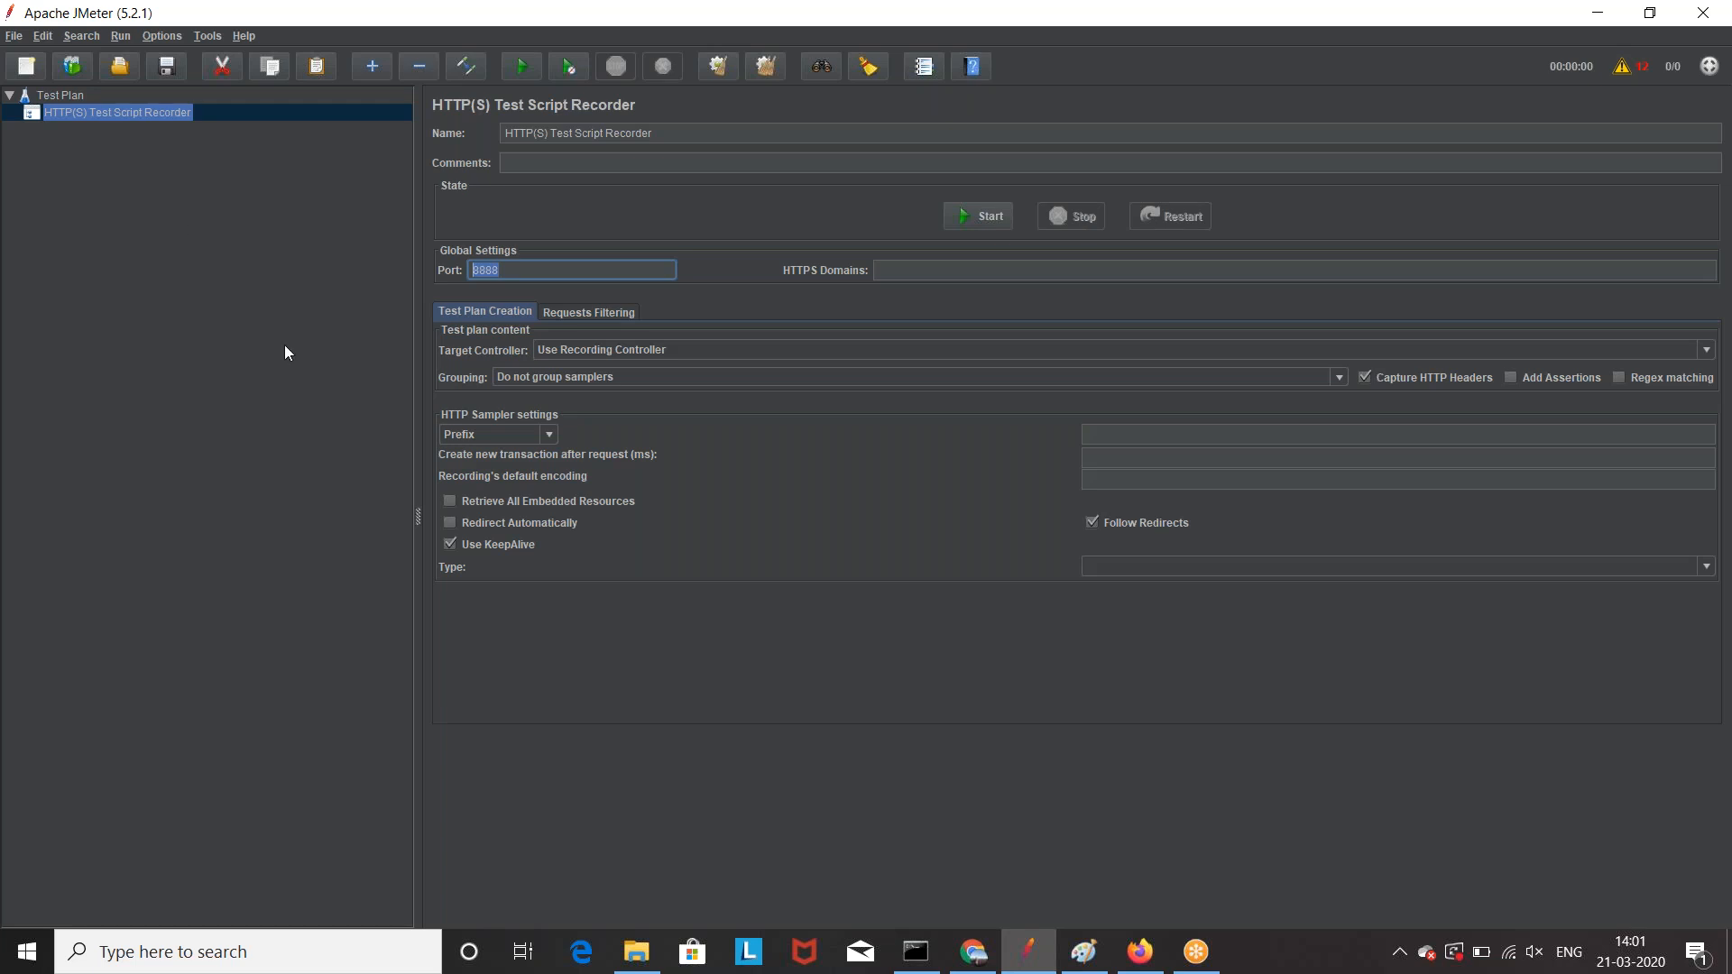
pyautogui.click(321, 339)
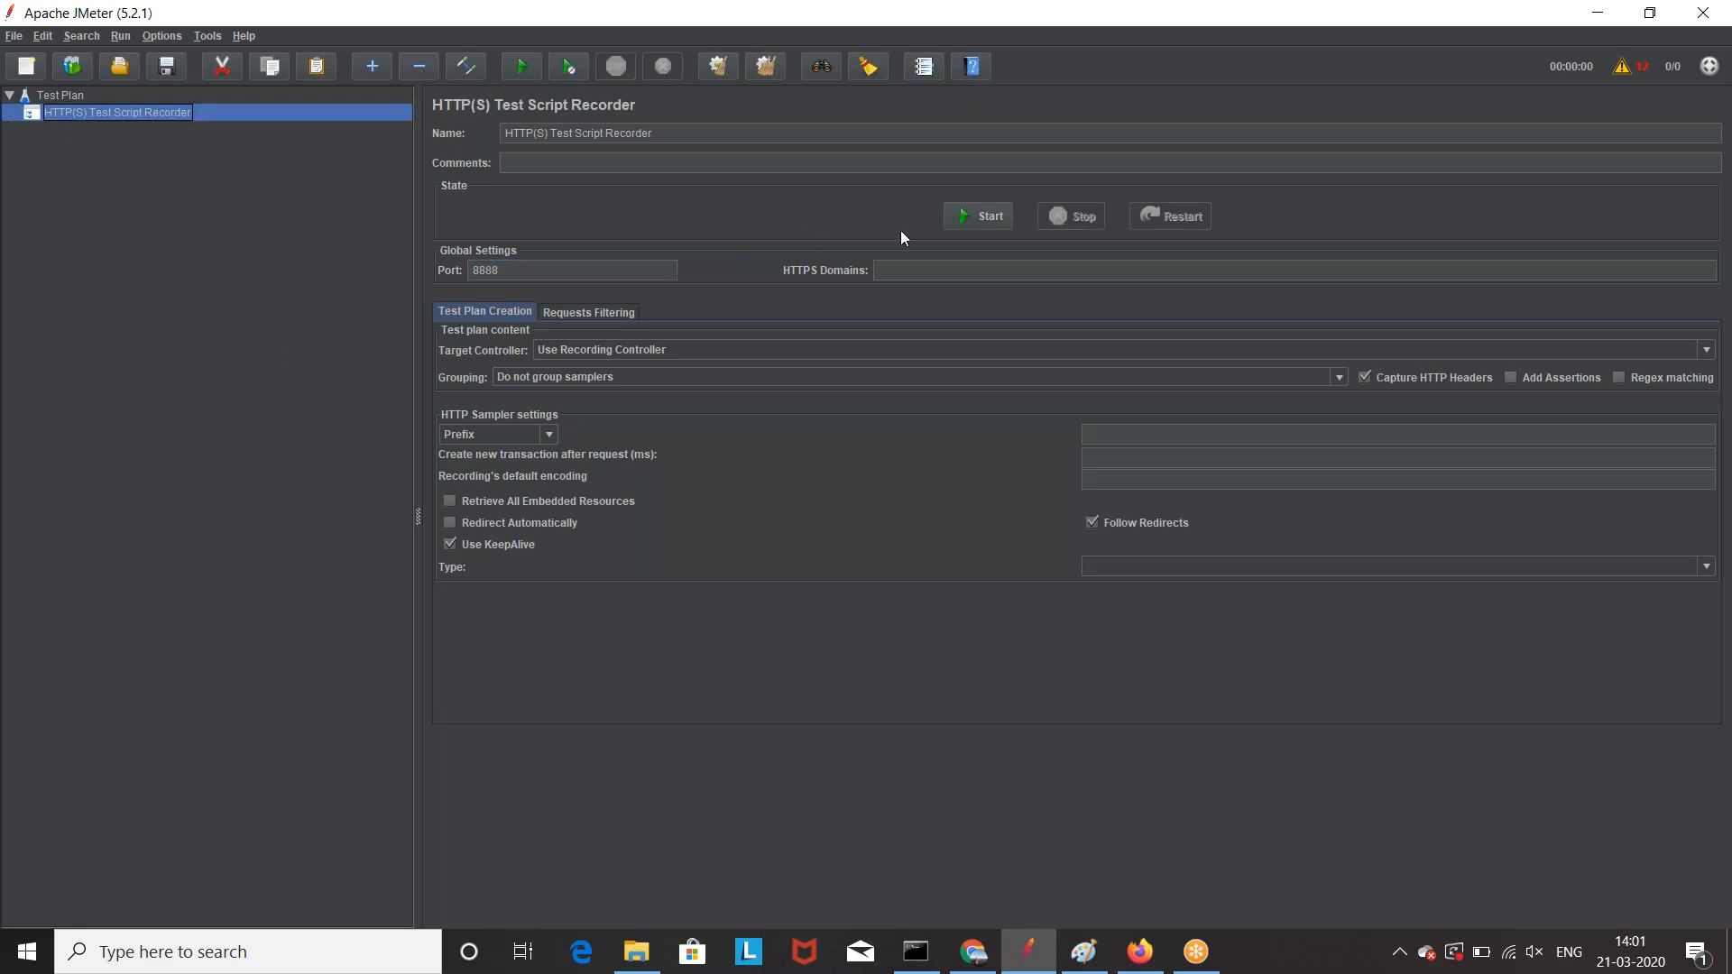
pyautogui.click(984, 218)
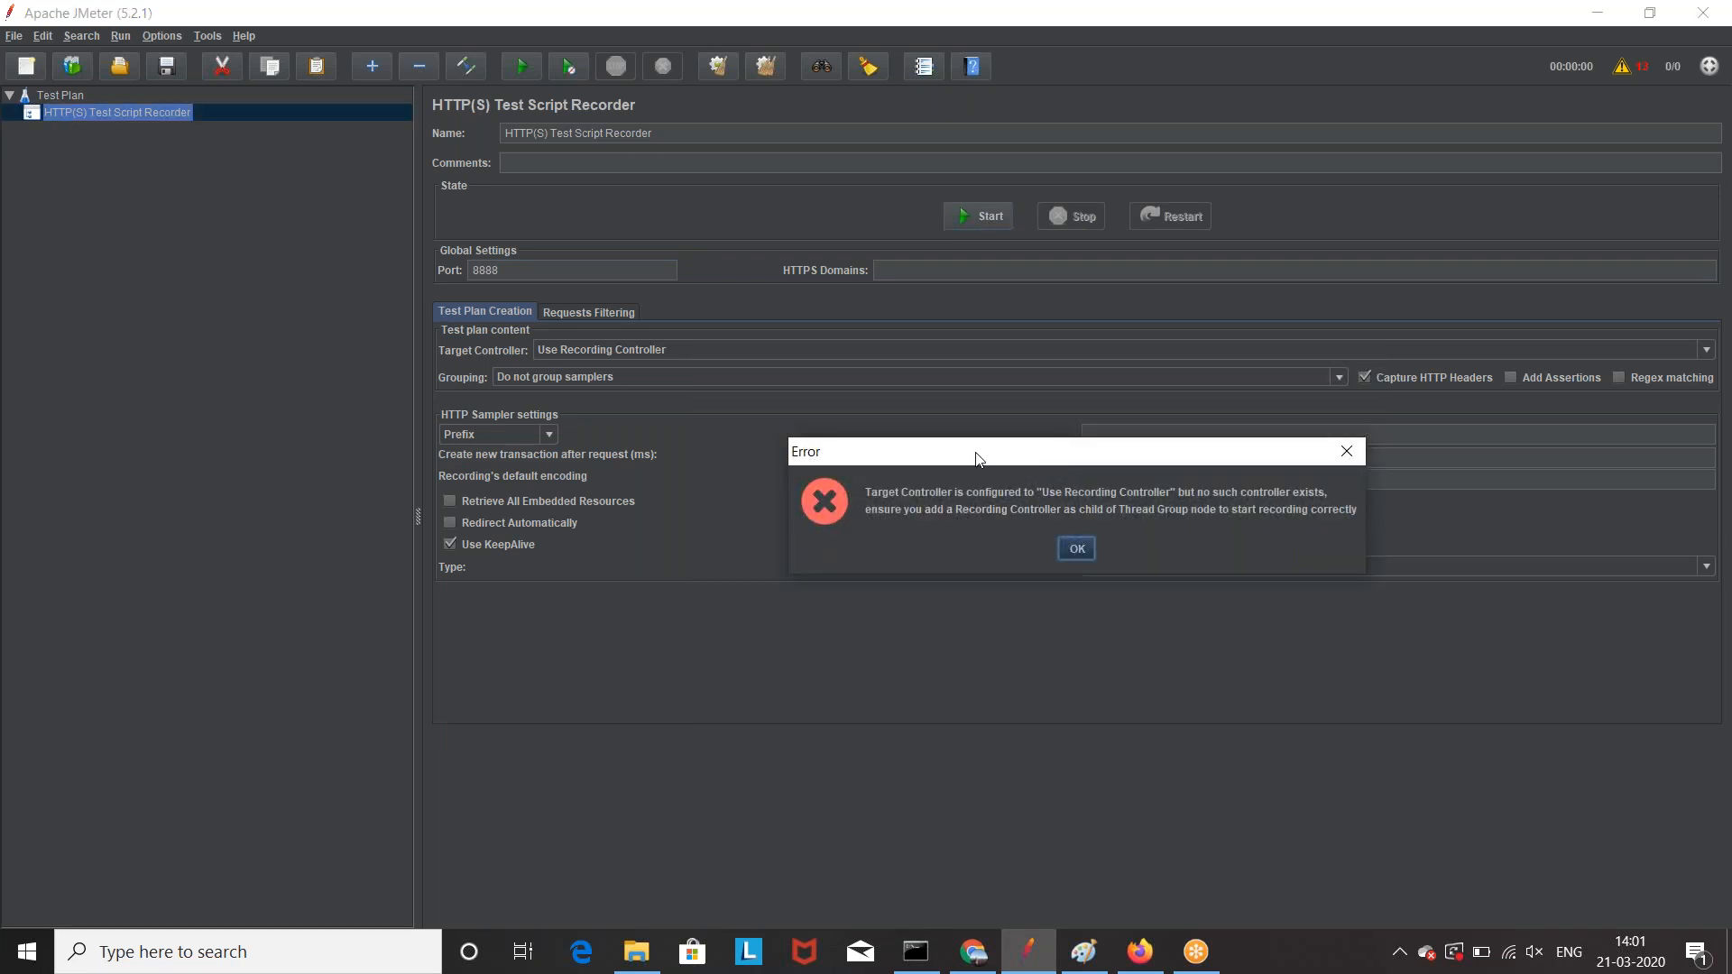
pyautogui.moveTo(985, 460); pyautogui.dragTo(850, 464)
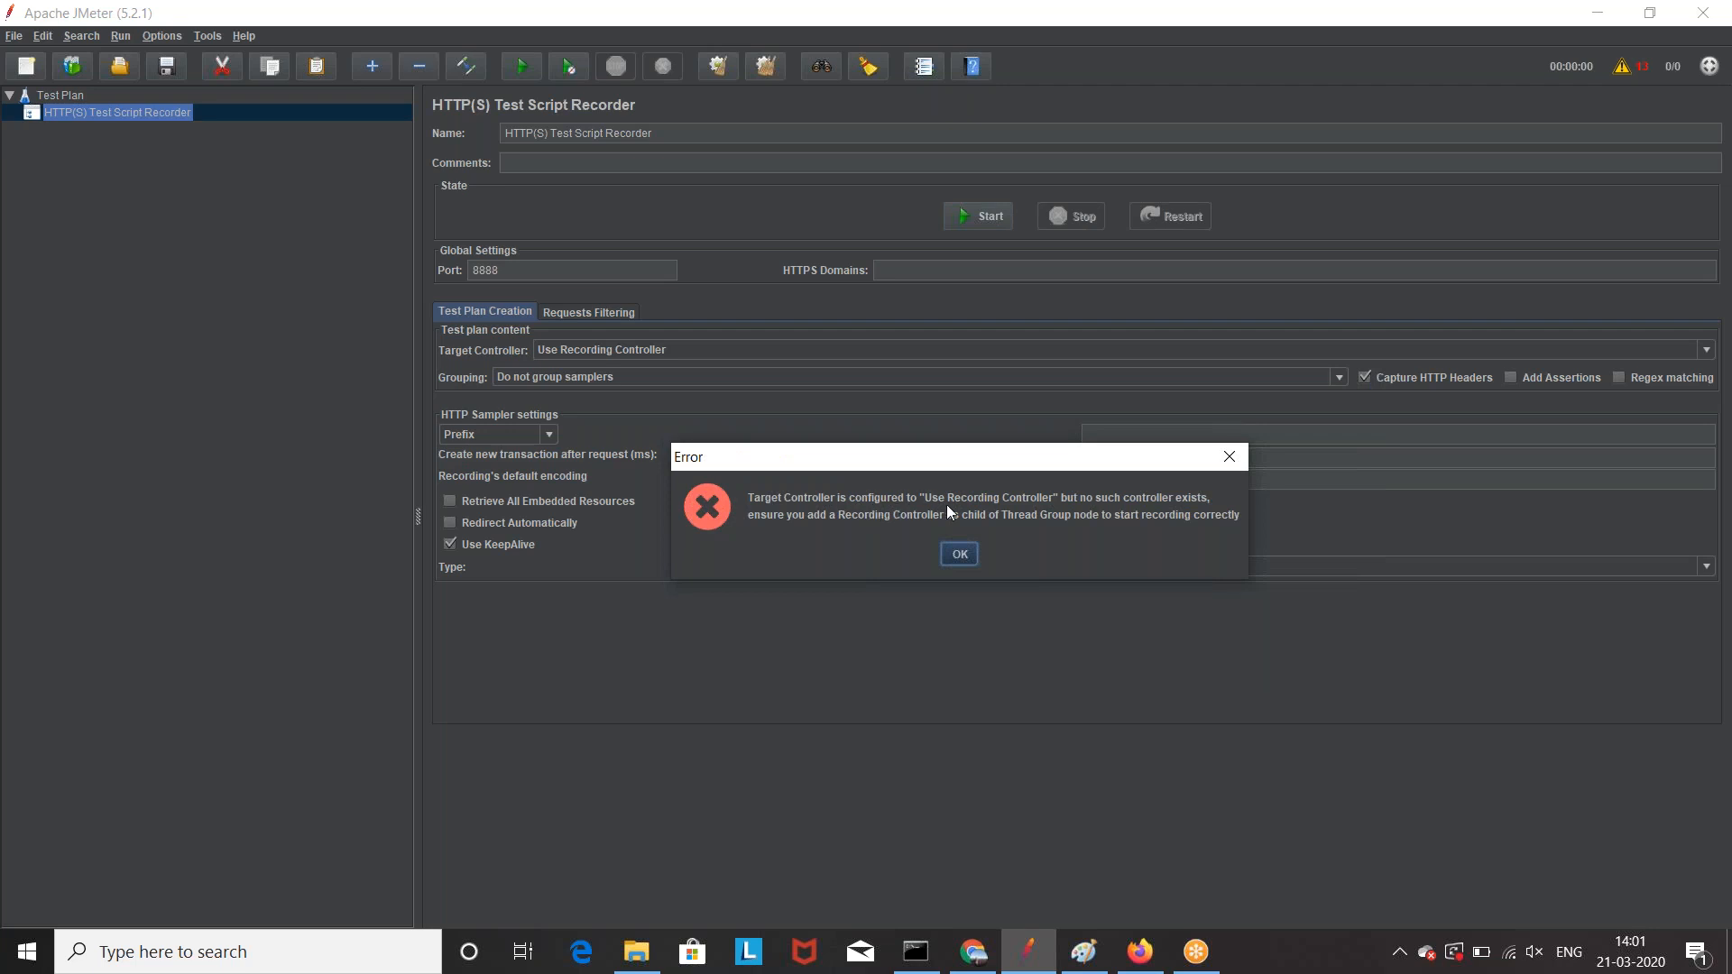
pyautogui.click(958, 556)
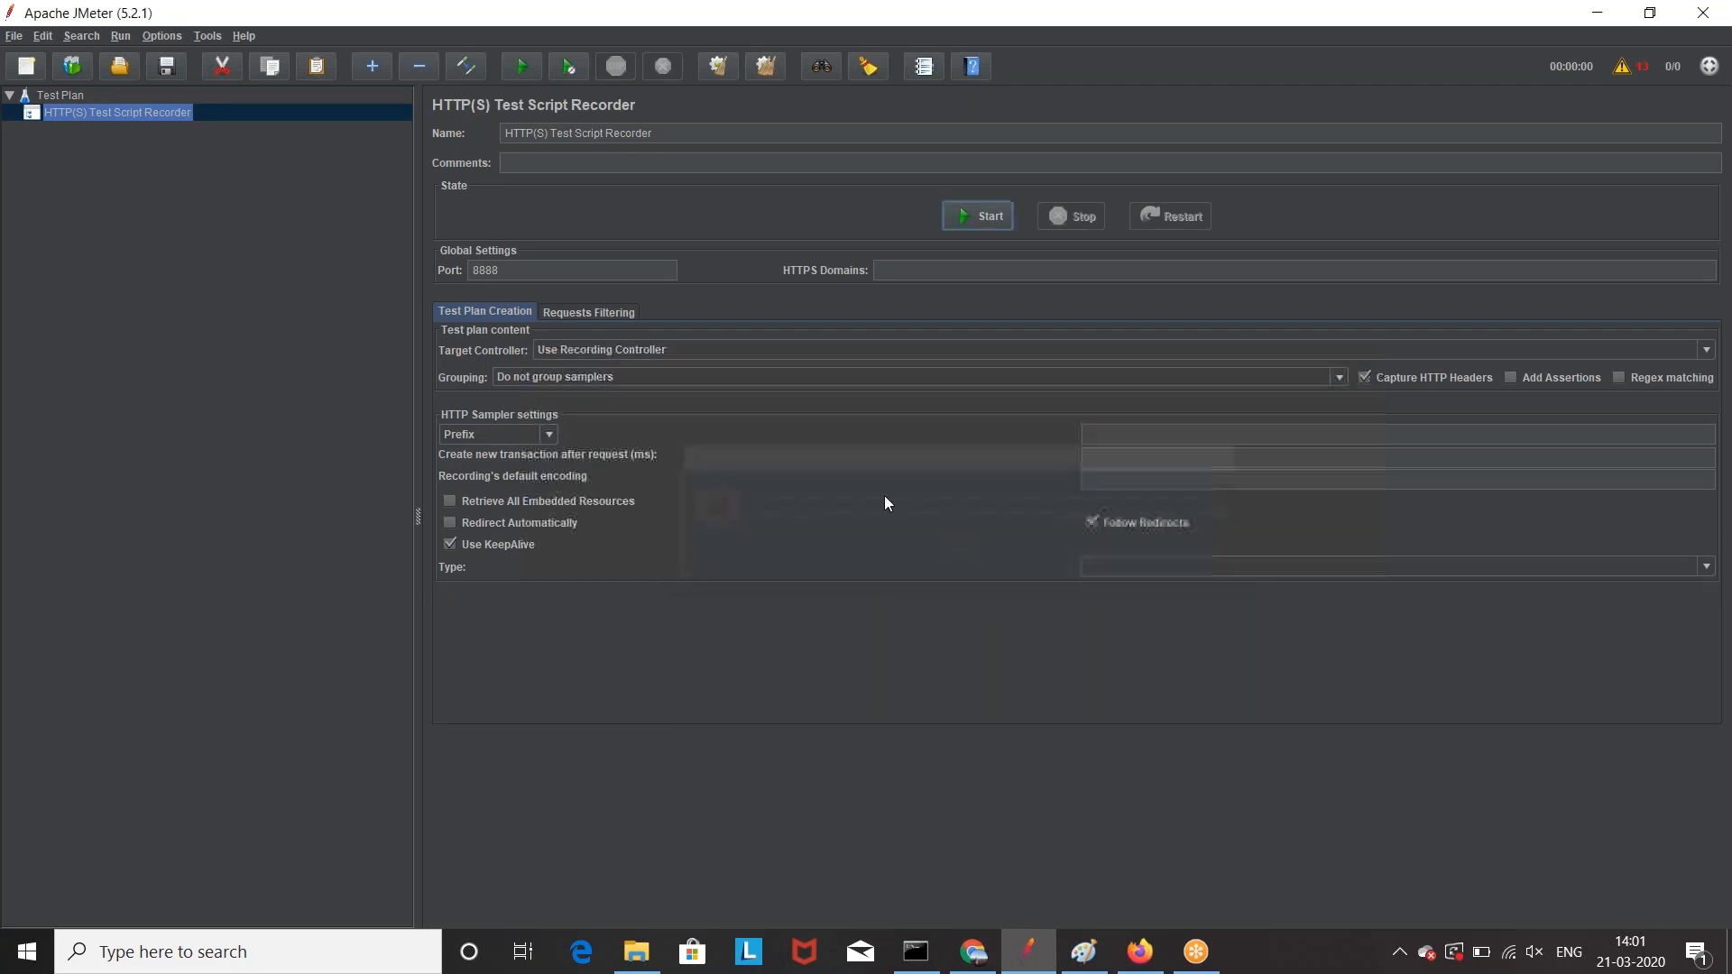
# Step: Set the target controller to Test Plan > HTTP(S) Test Script Recorder, start recording, and move the Transactions Control window clear of the test plan
pyautogui.click(658, 349)
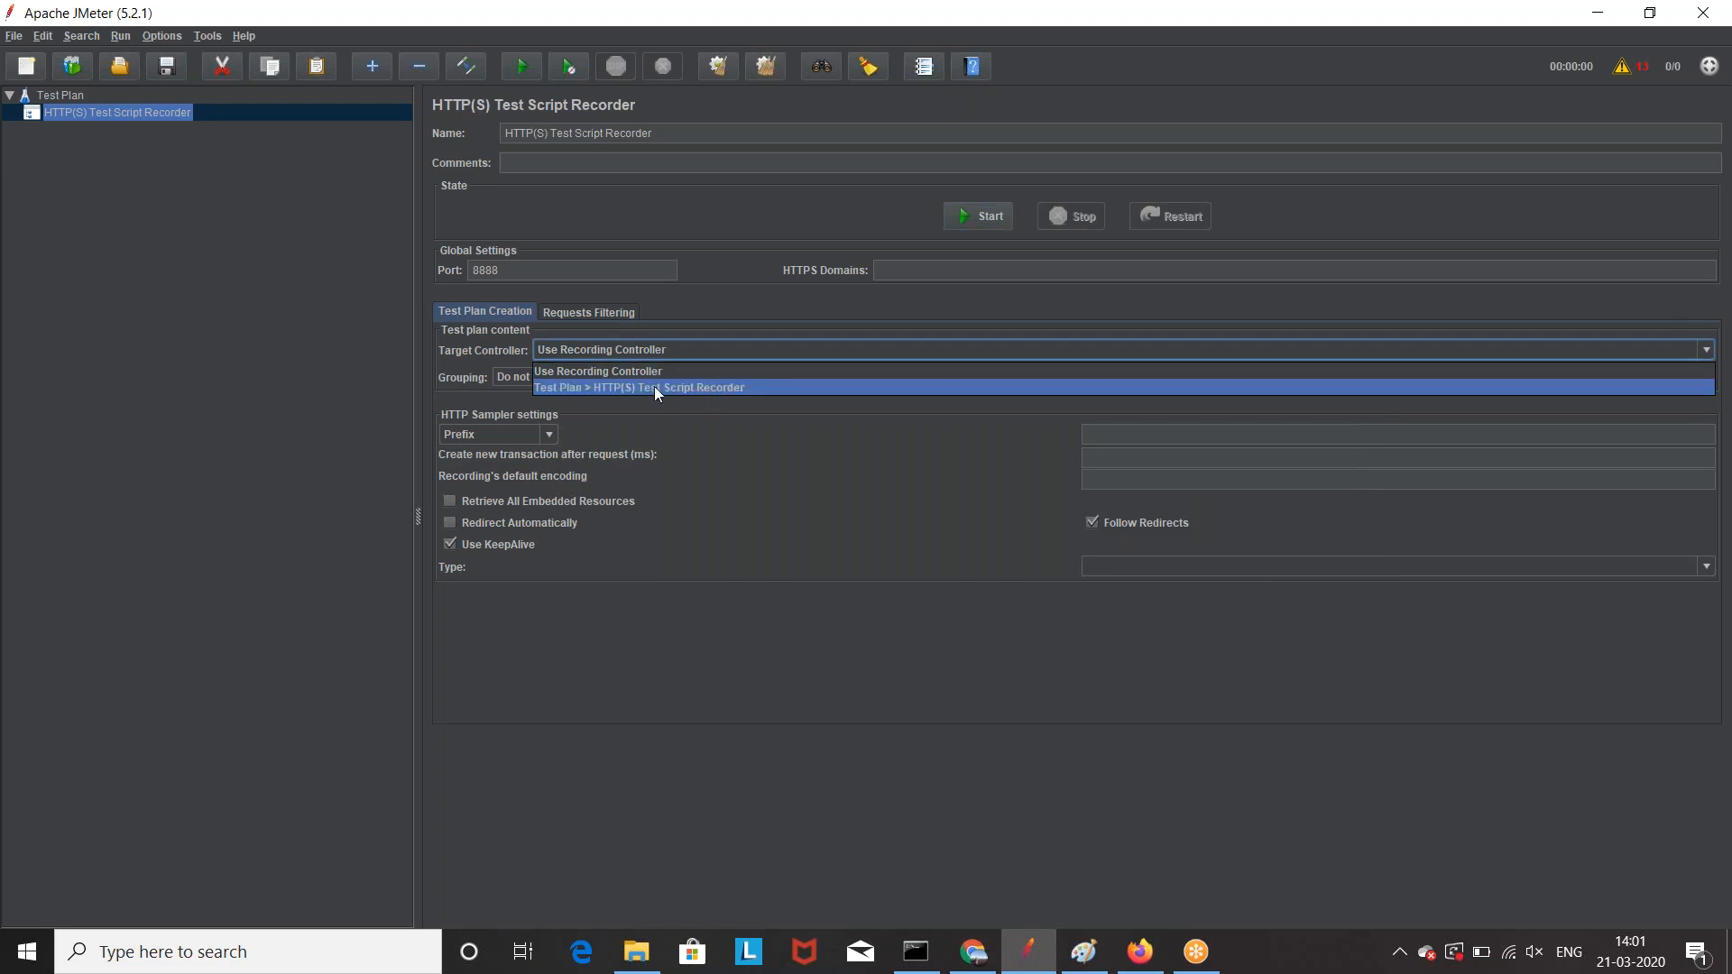
pyautogui.click(708, 392)
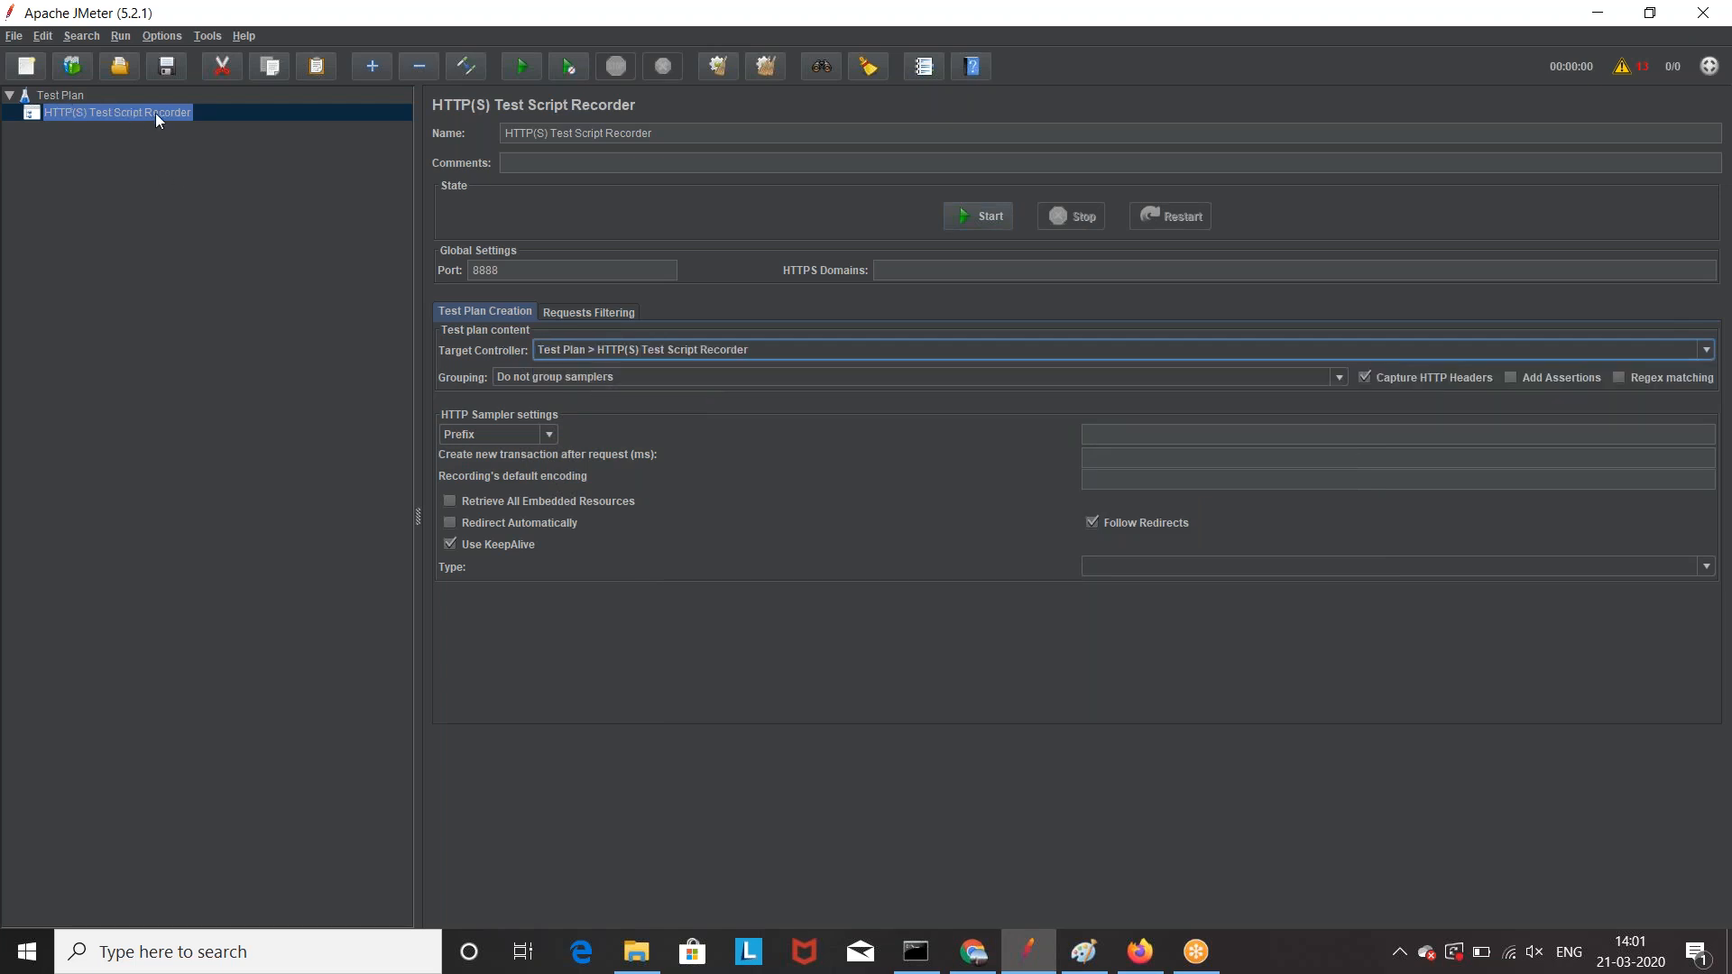
pyautogui.click(982, 219)
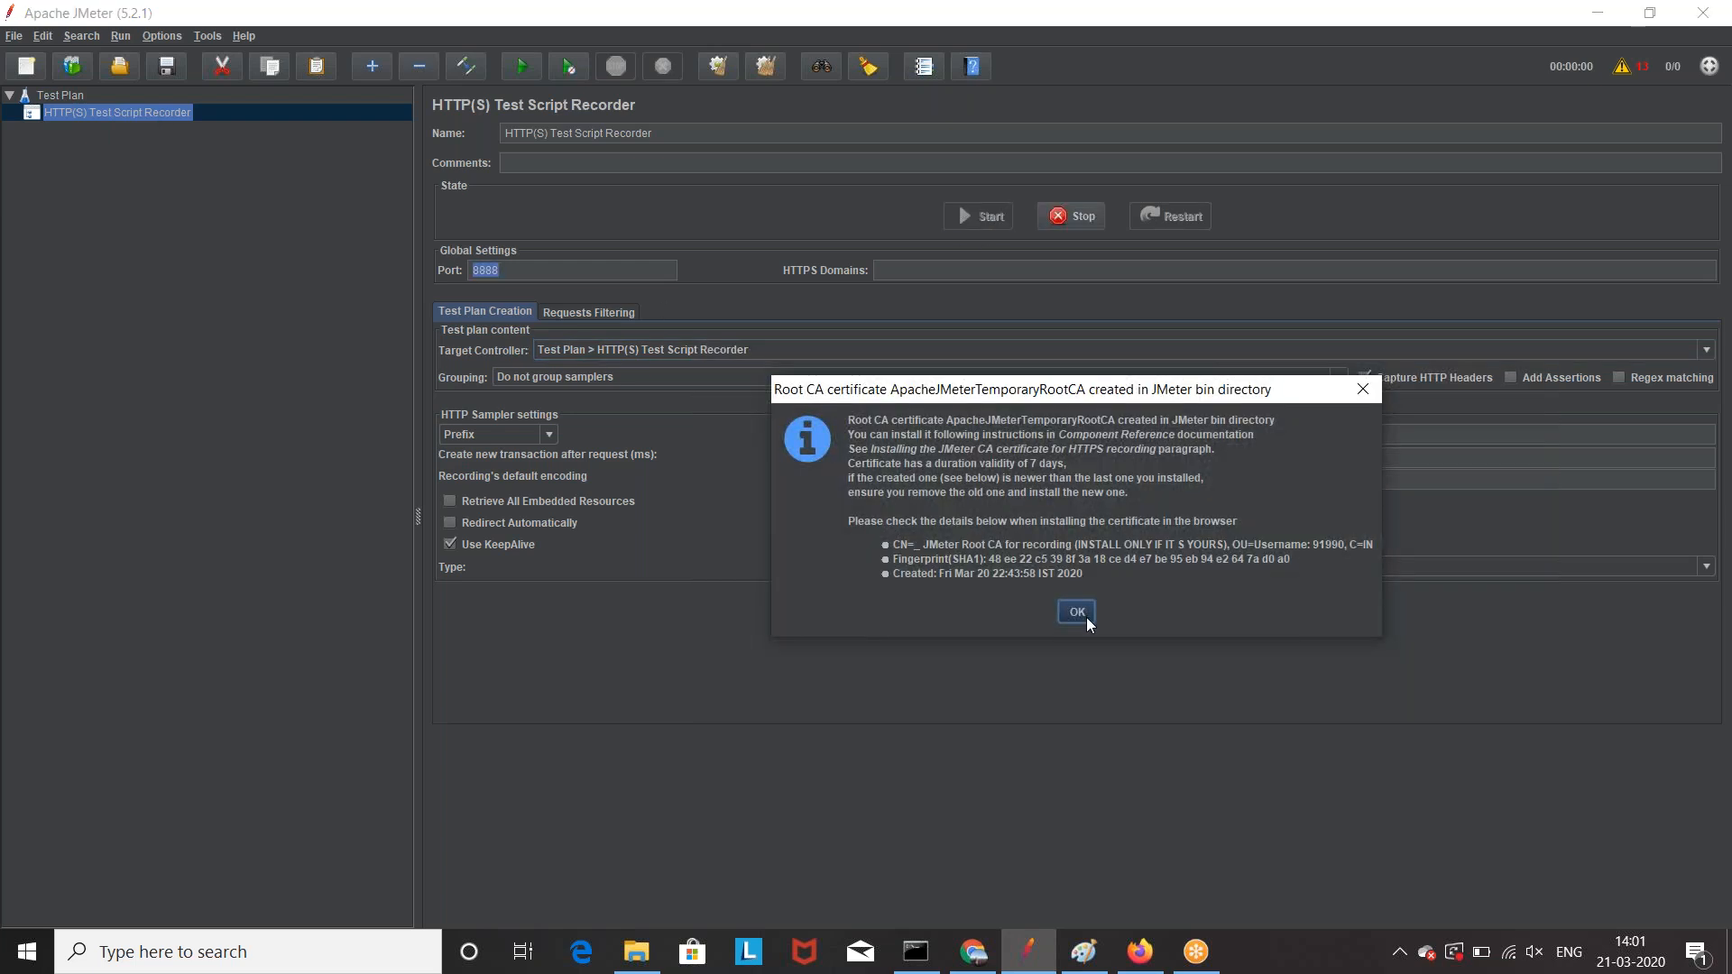
pyautogui.click(1086, 617)
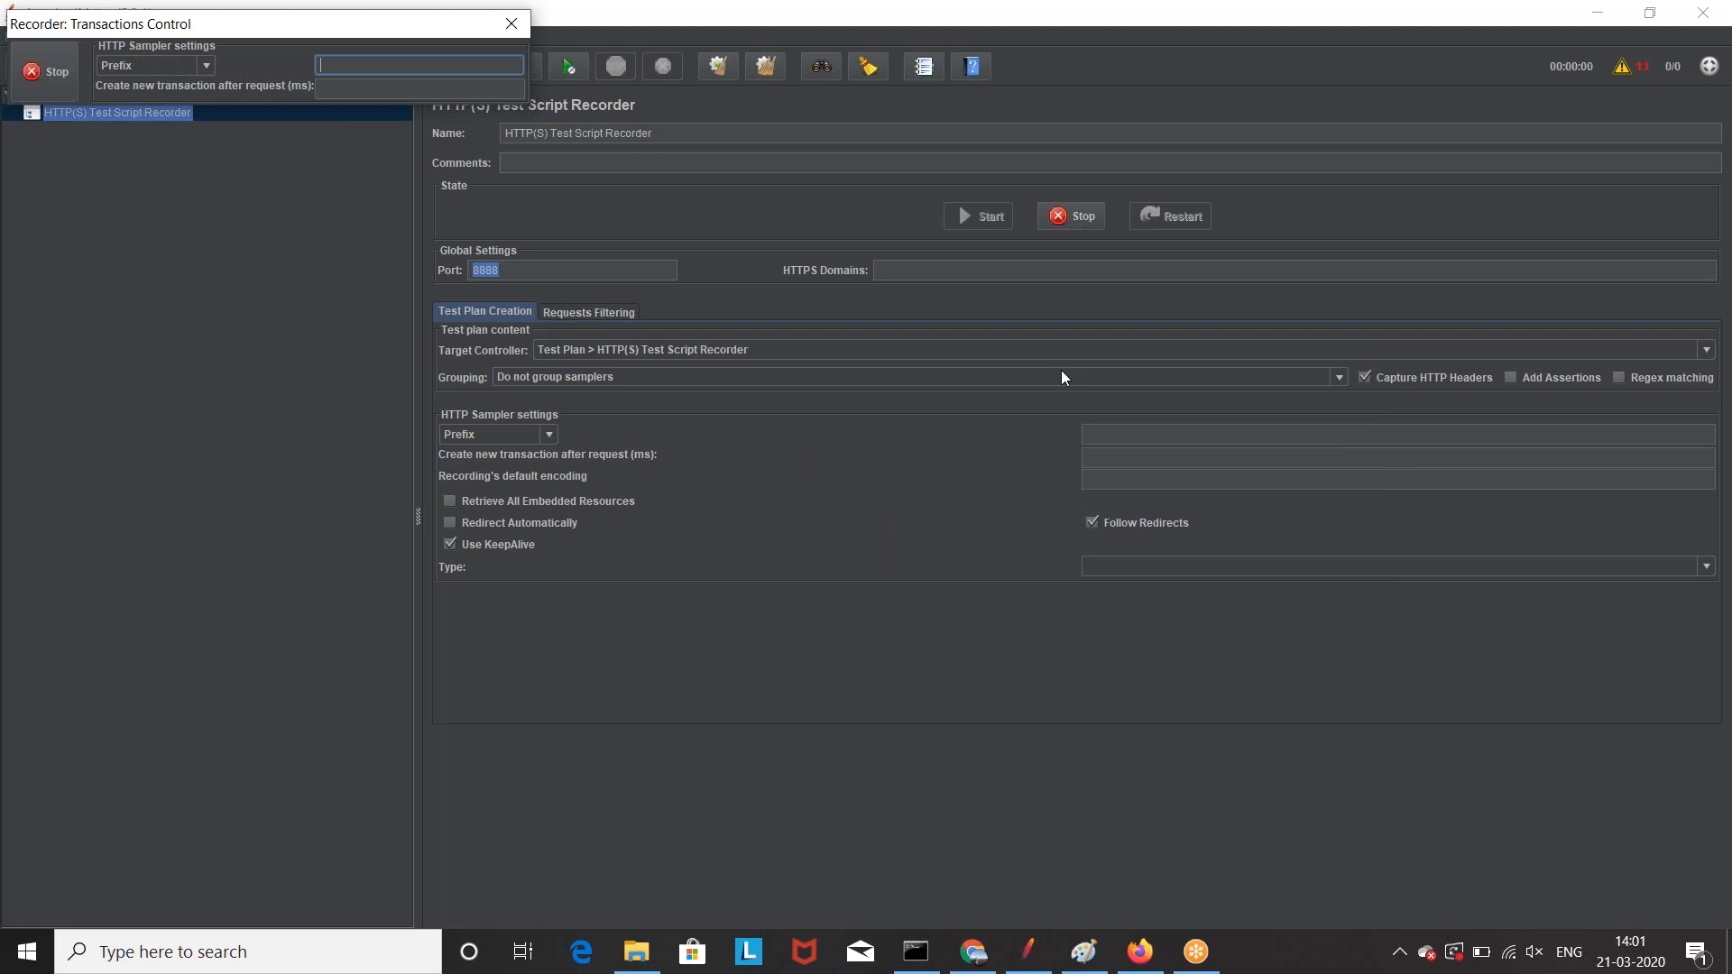
pyautogui.moveTo(279, 24); pyautogui.dragTo(341, 582)
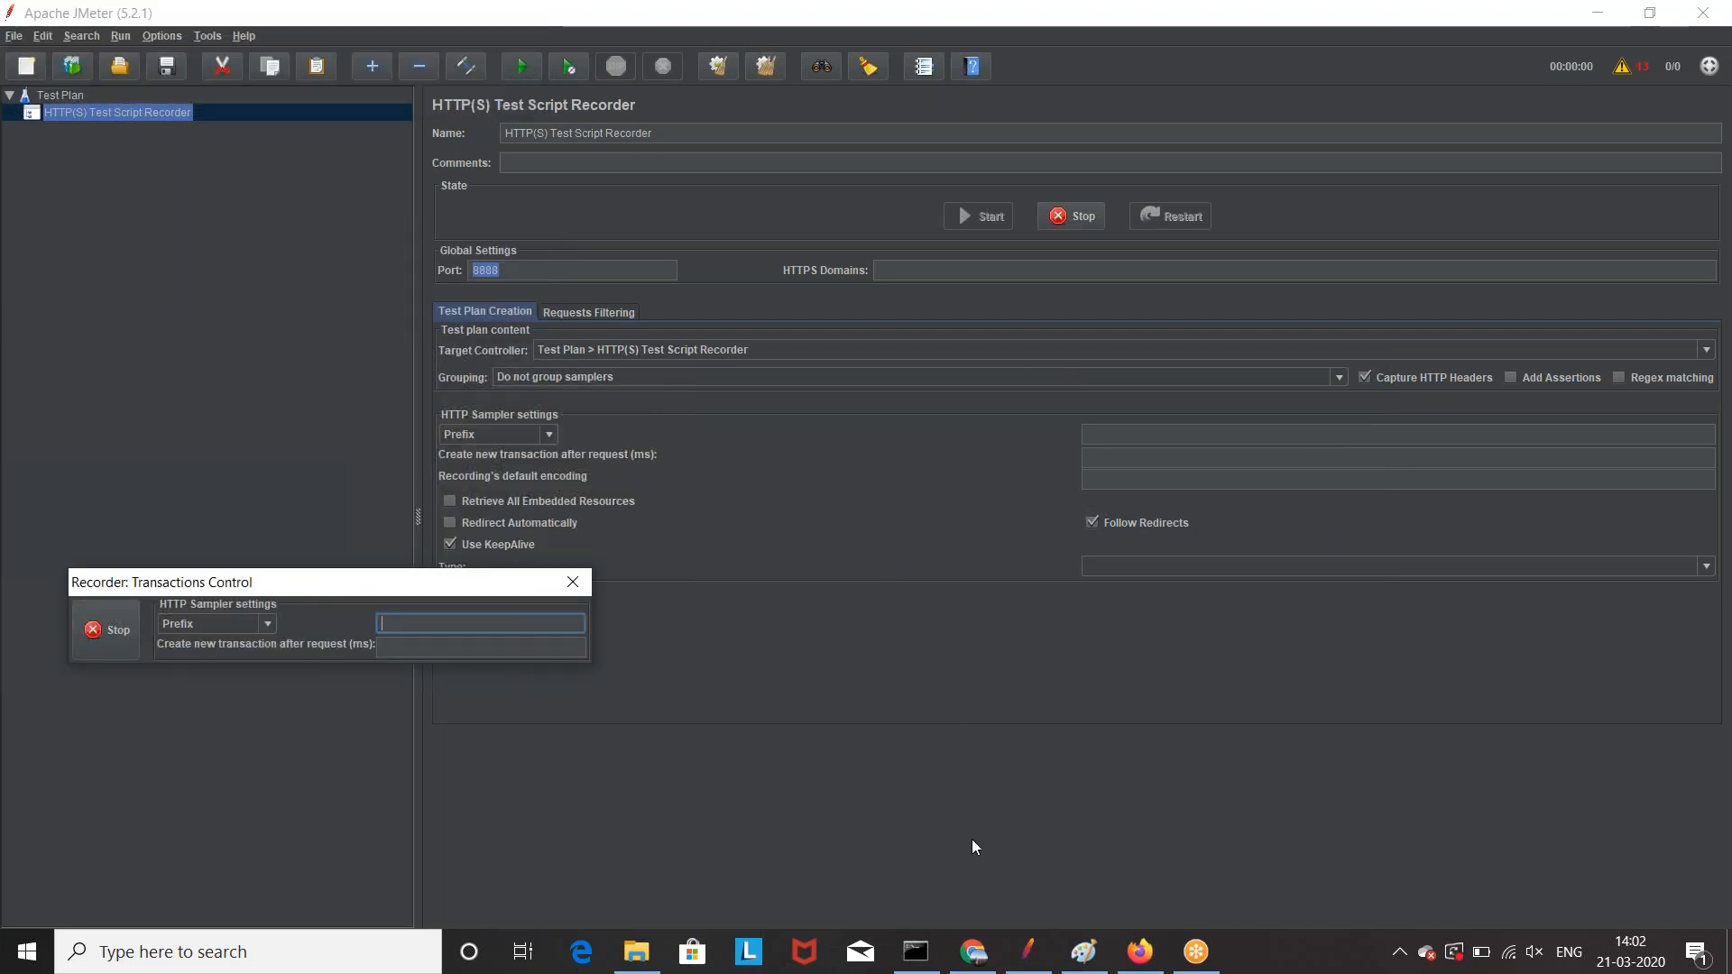
# Step: Switch to Chrome and reload the classic.crmpro.com page while the recorder runs
pyautogui.click(973, 952)
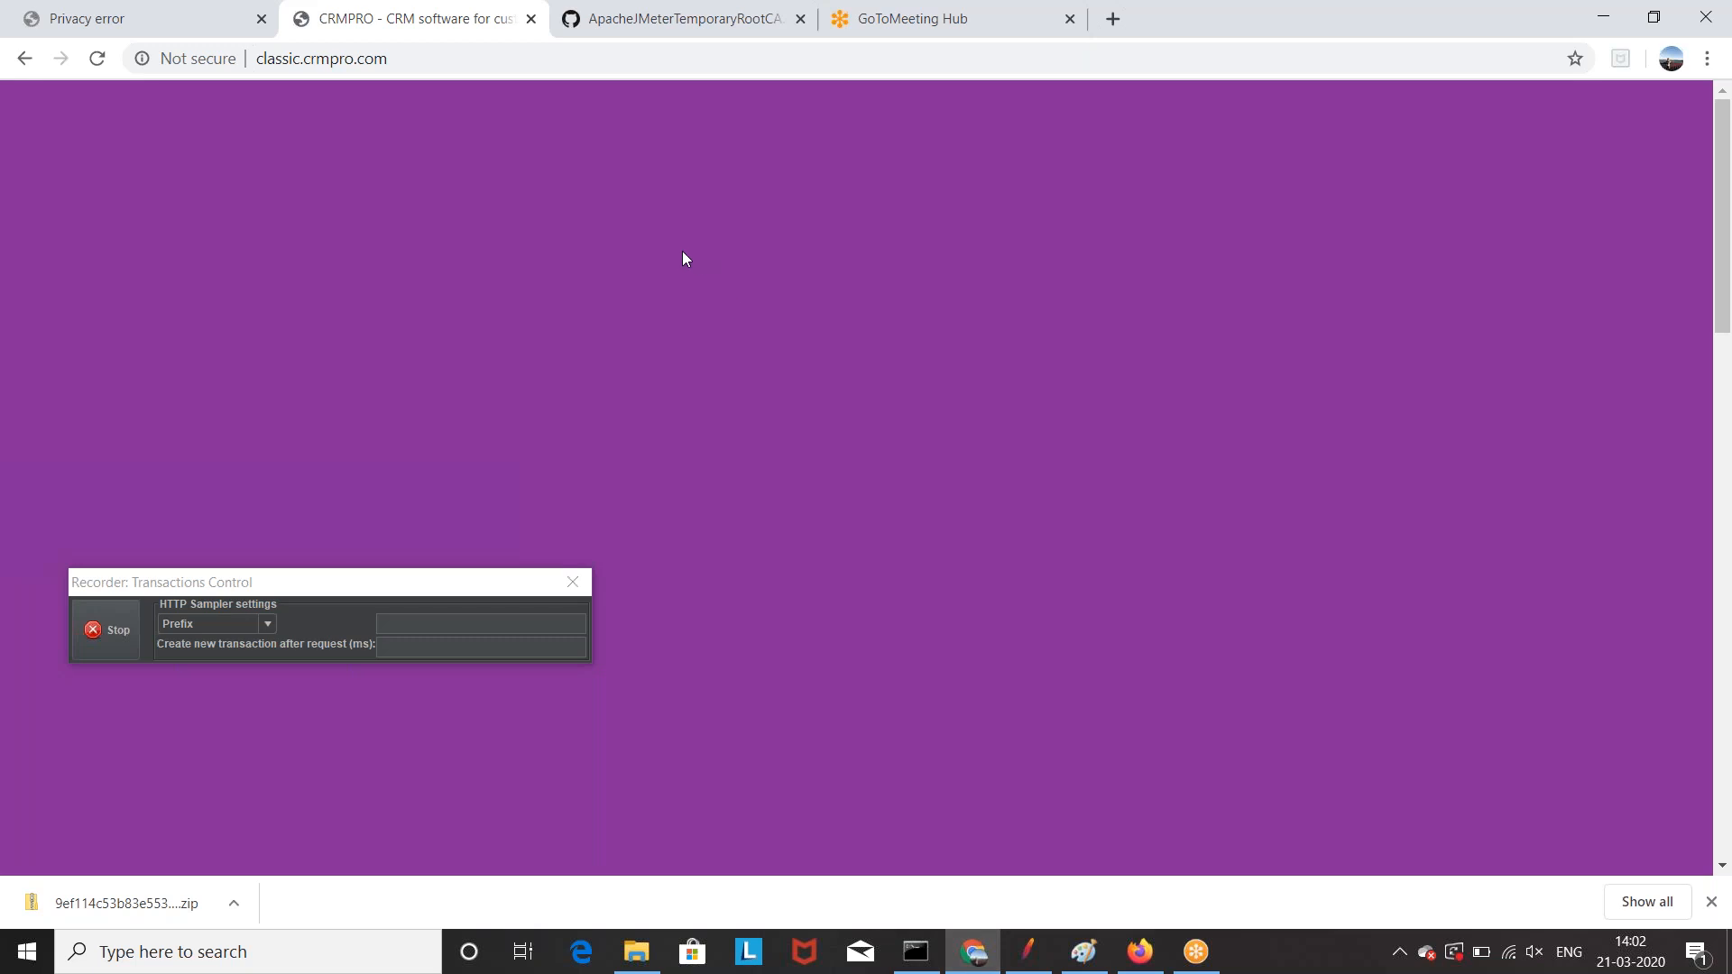
pyautogui.click(98, 59)
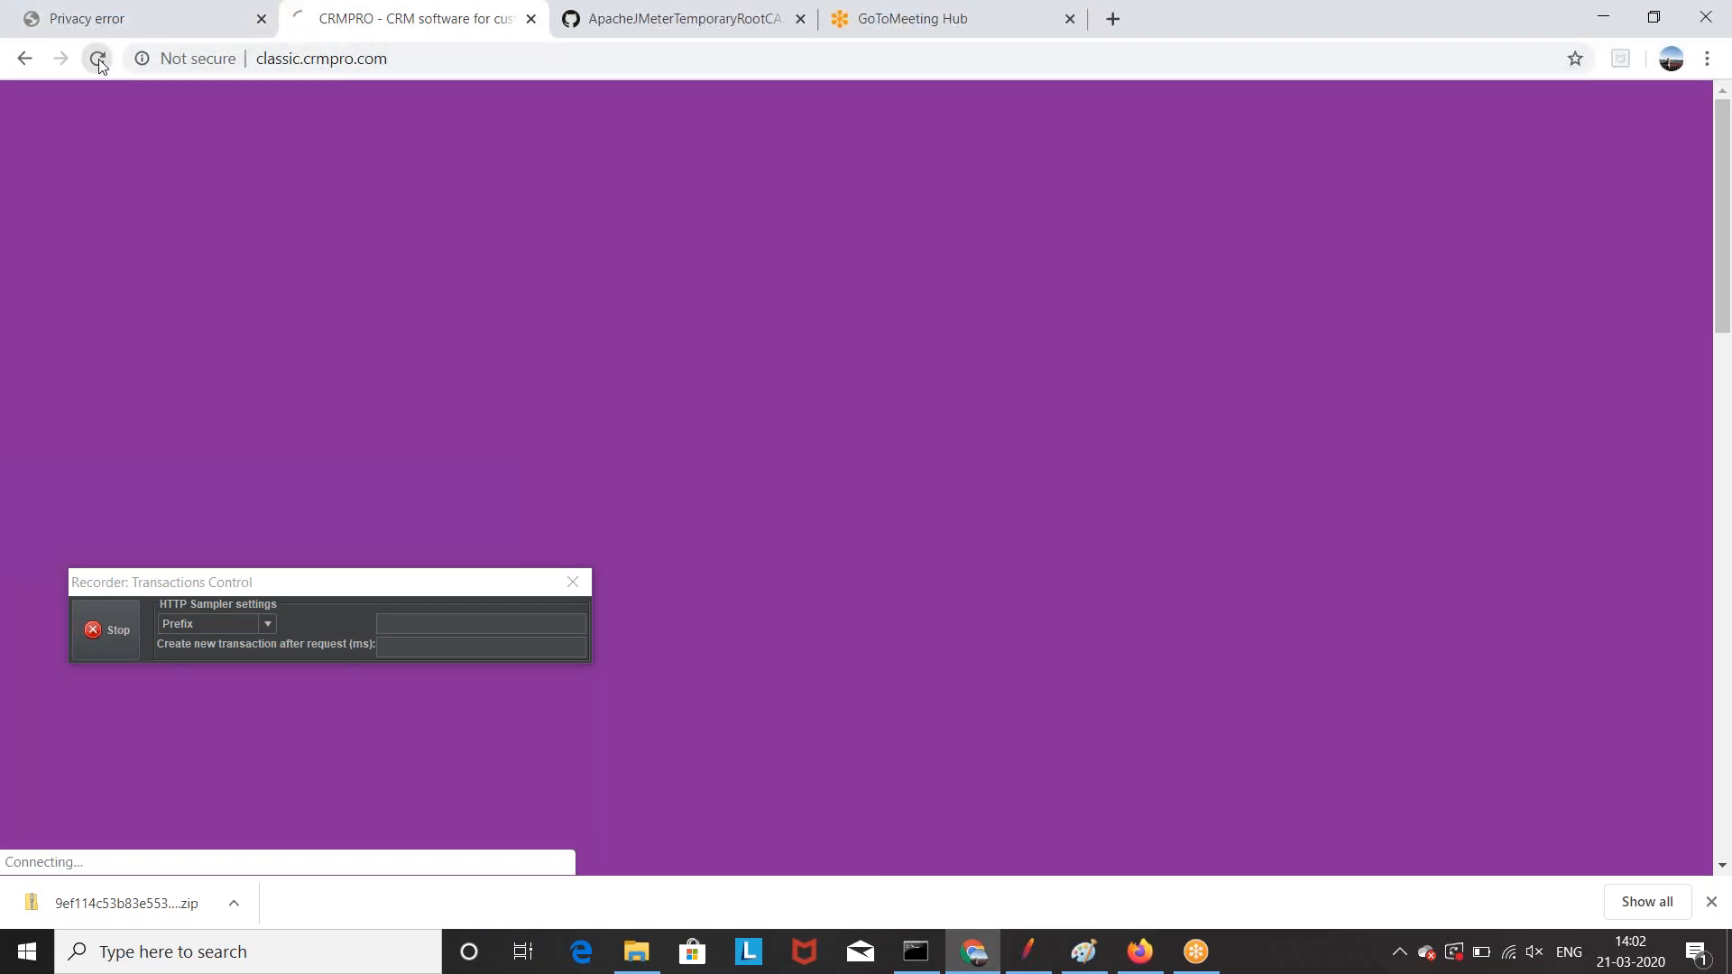
pyautogui.click(97, 59)
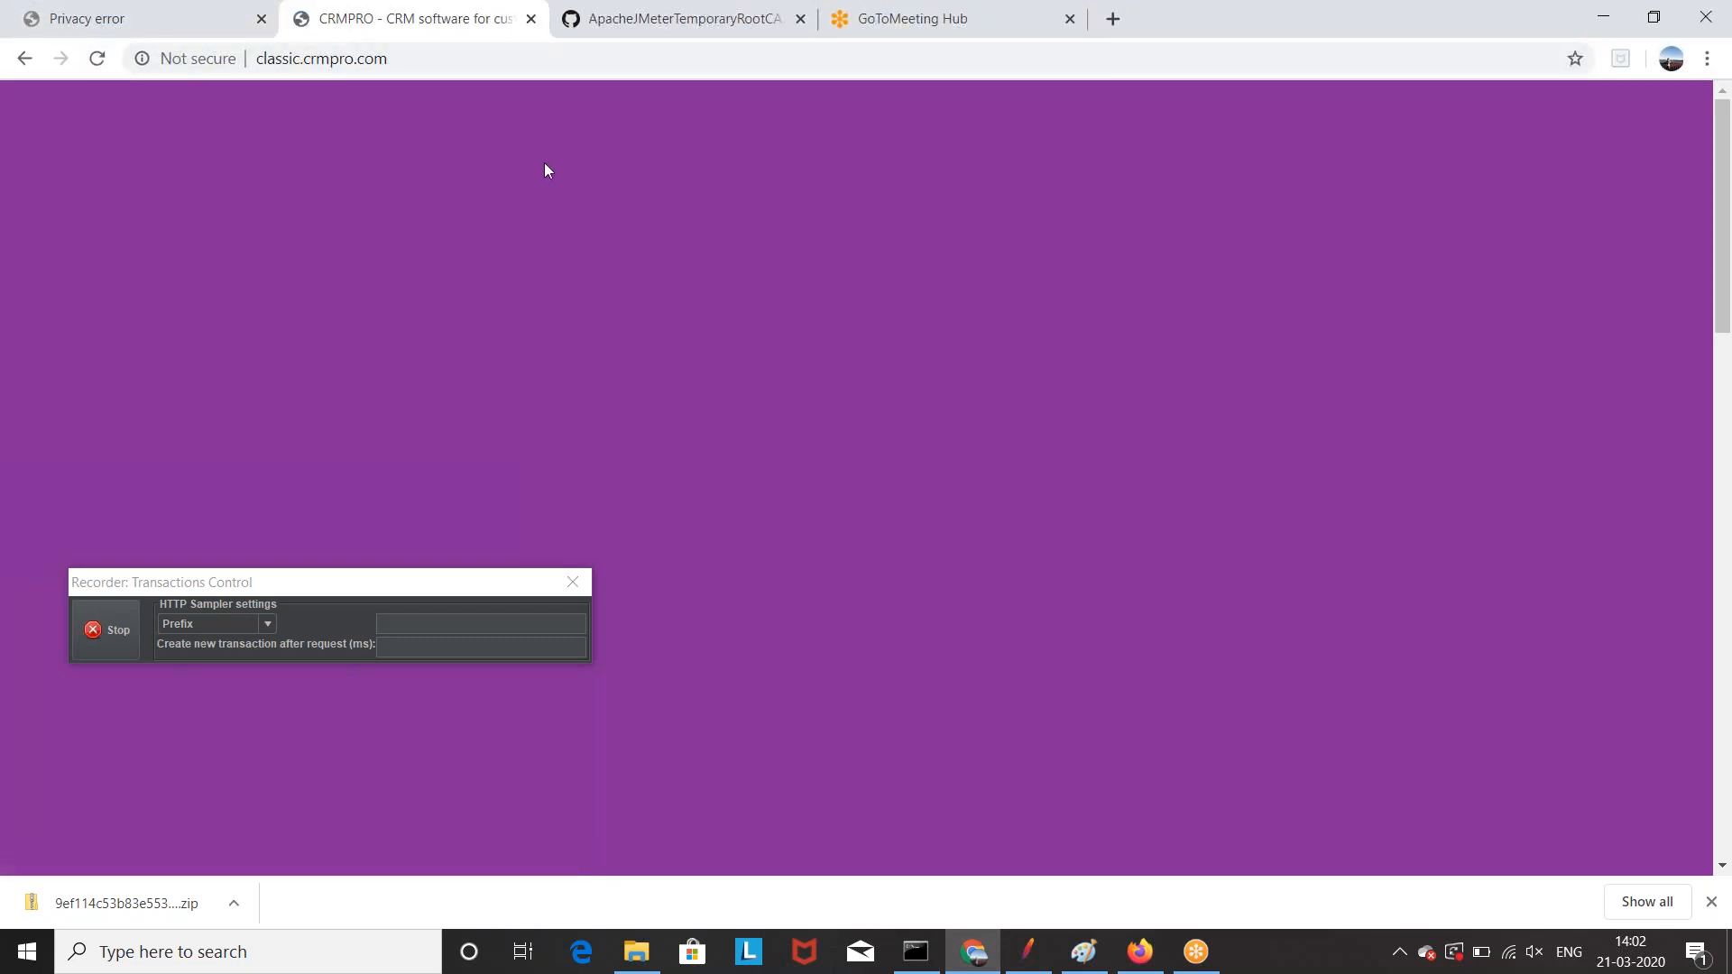
# Step: Switch to JMeter, check the protocol and server name of the request recorded under the HTTP(S) Test Script Recorder, and move the Transactions Control window
pyautogui.click(1031, 953)
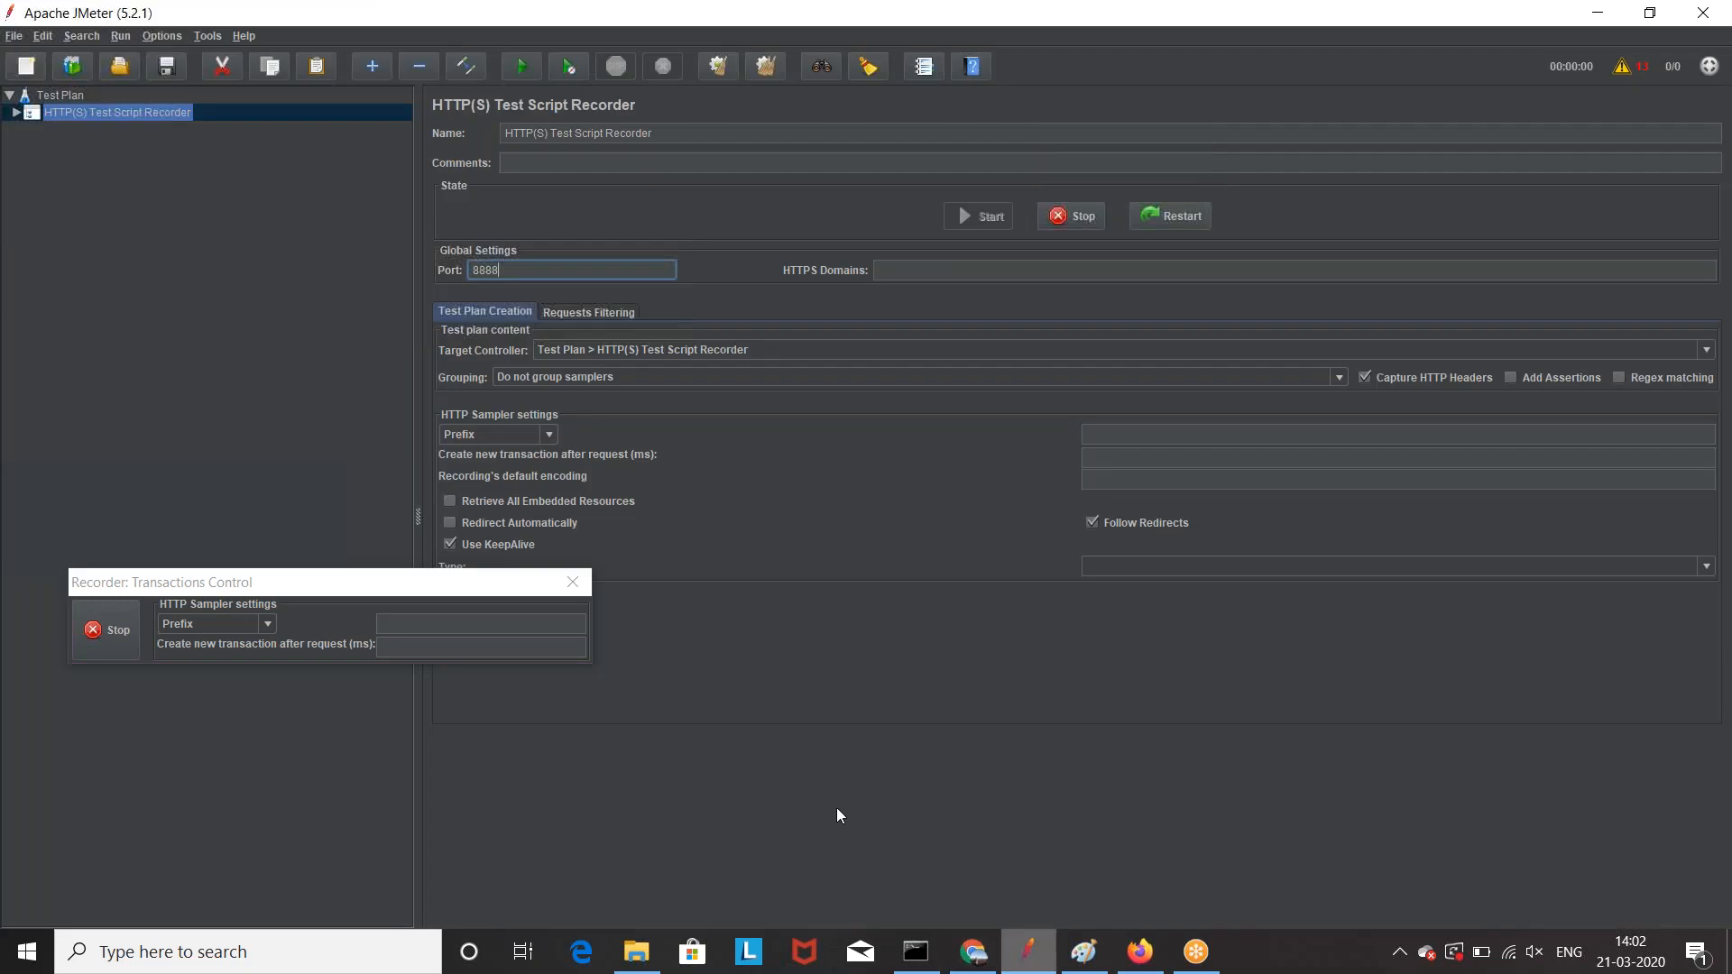
pyautogui.click(17, 115)
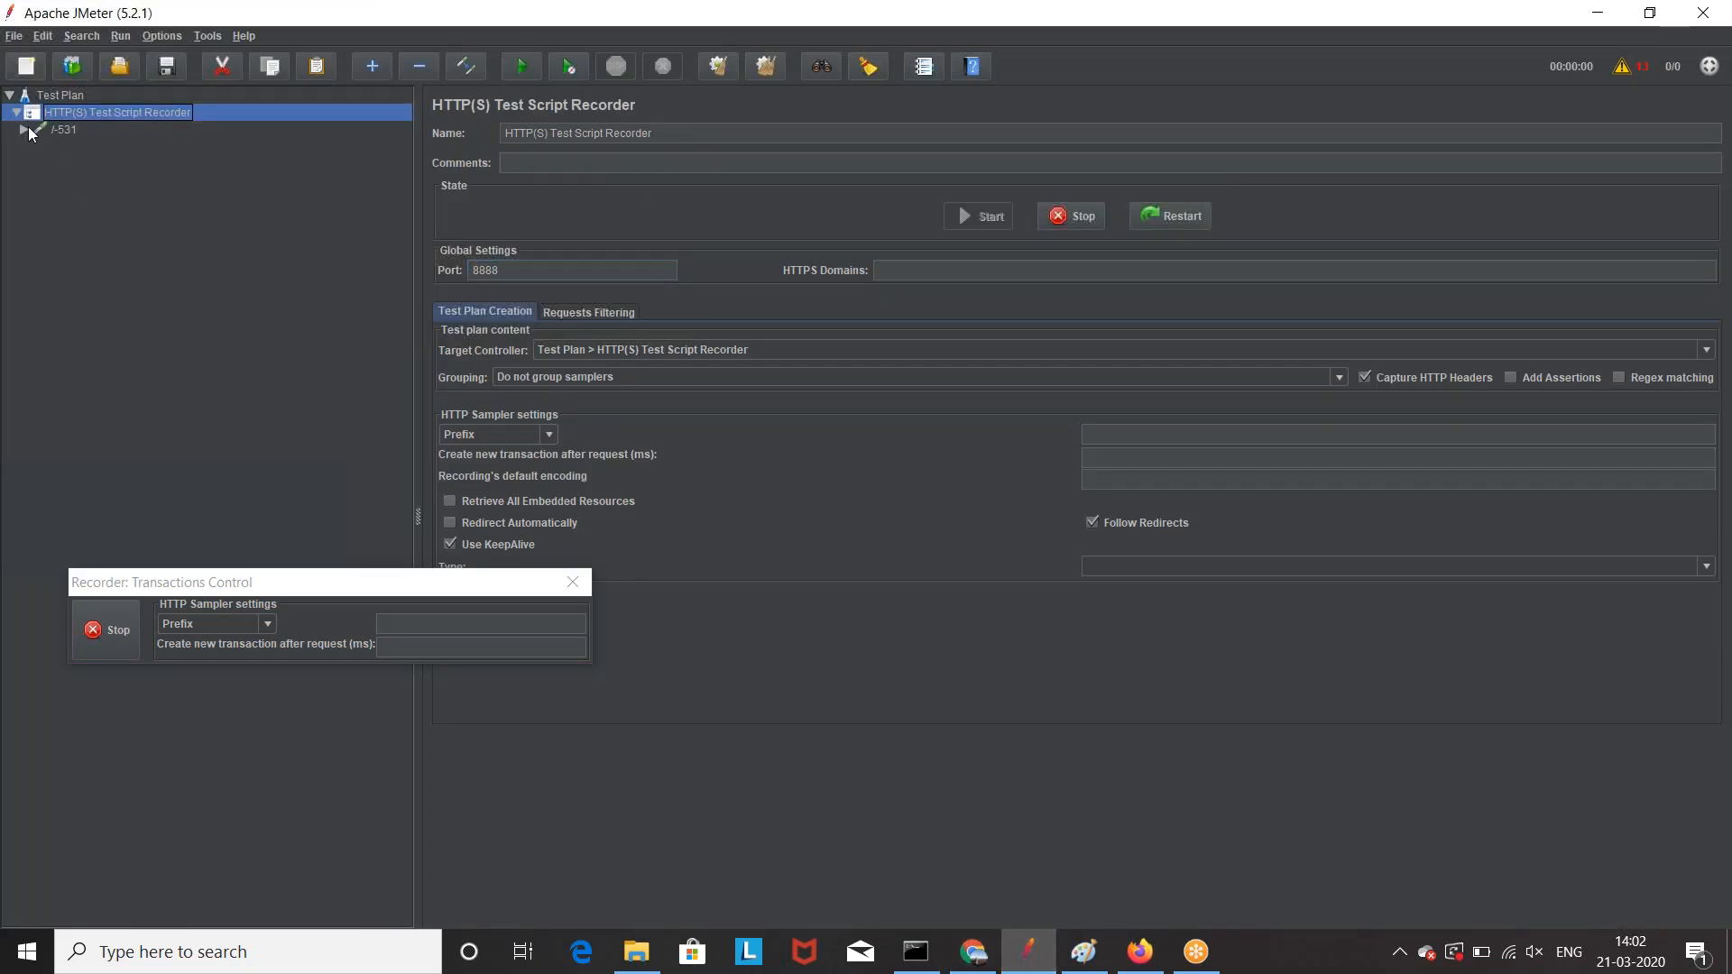
pyautogui.click(64, 129)
pyautogui.doubleClick(921, 232)
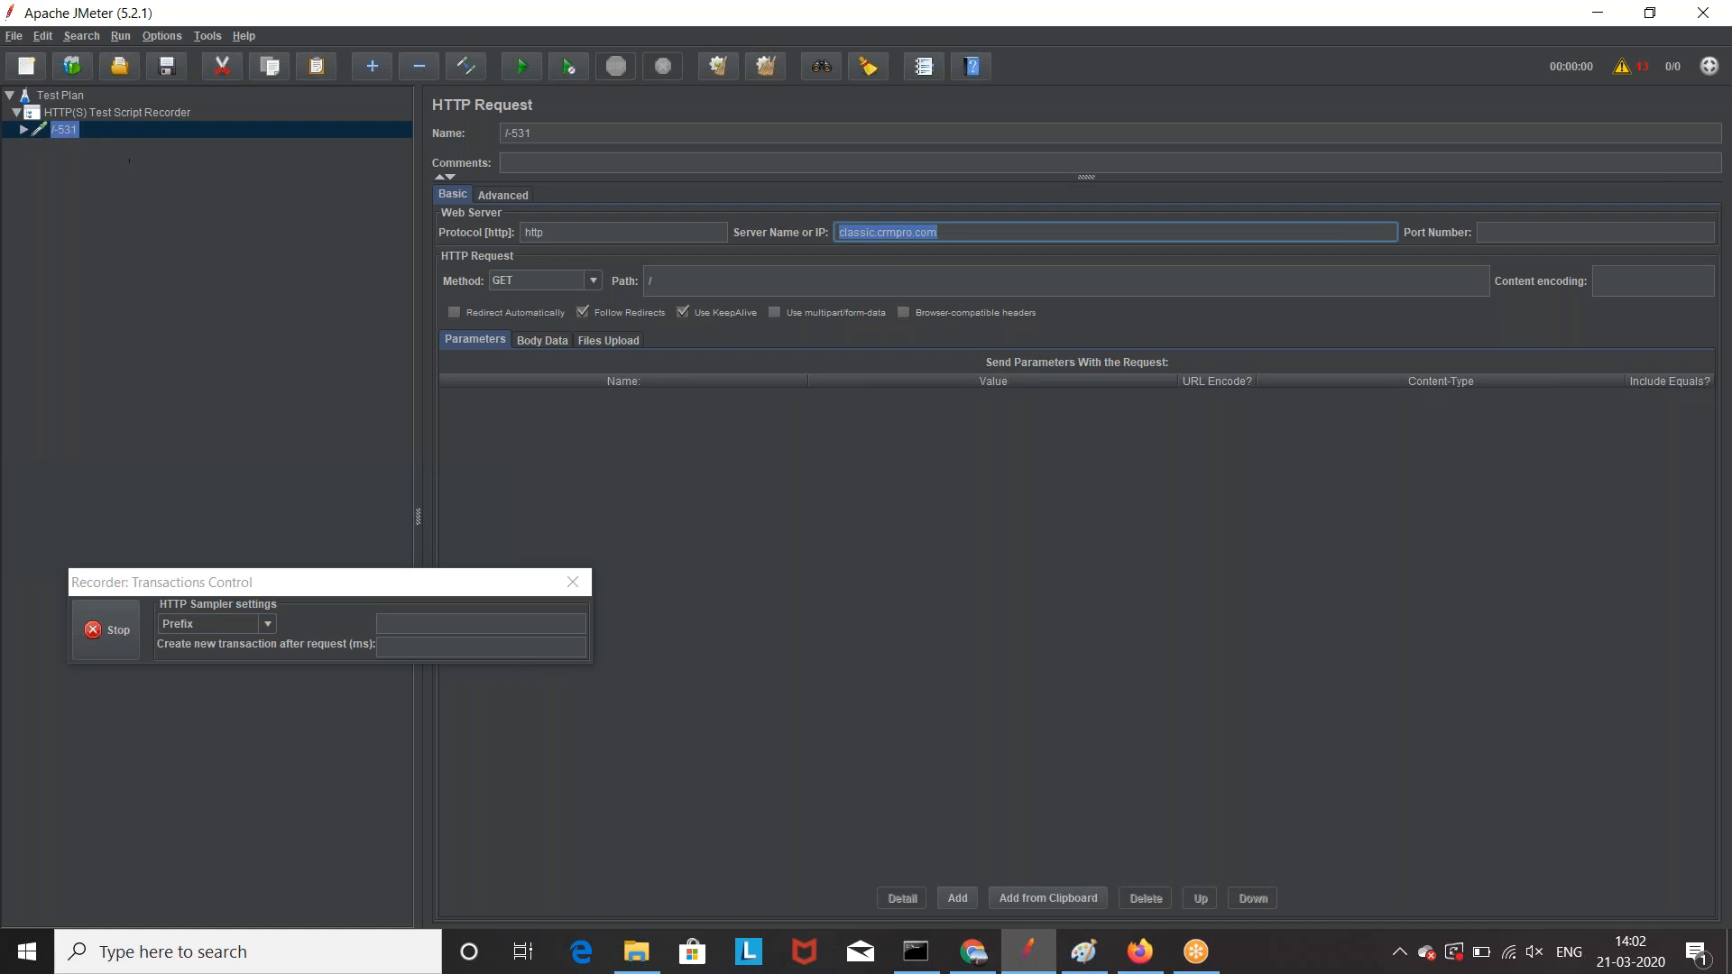
pyautogui.moveTo(617, 232); pyautogui.dragTo(509, 229)
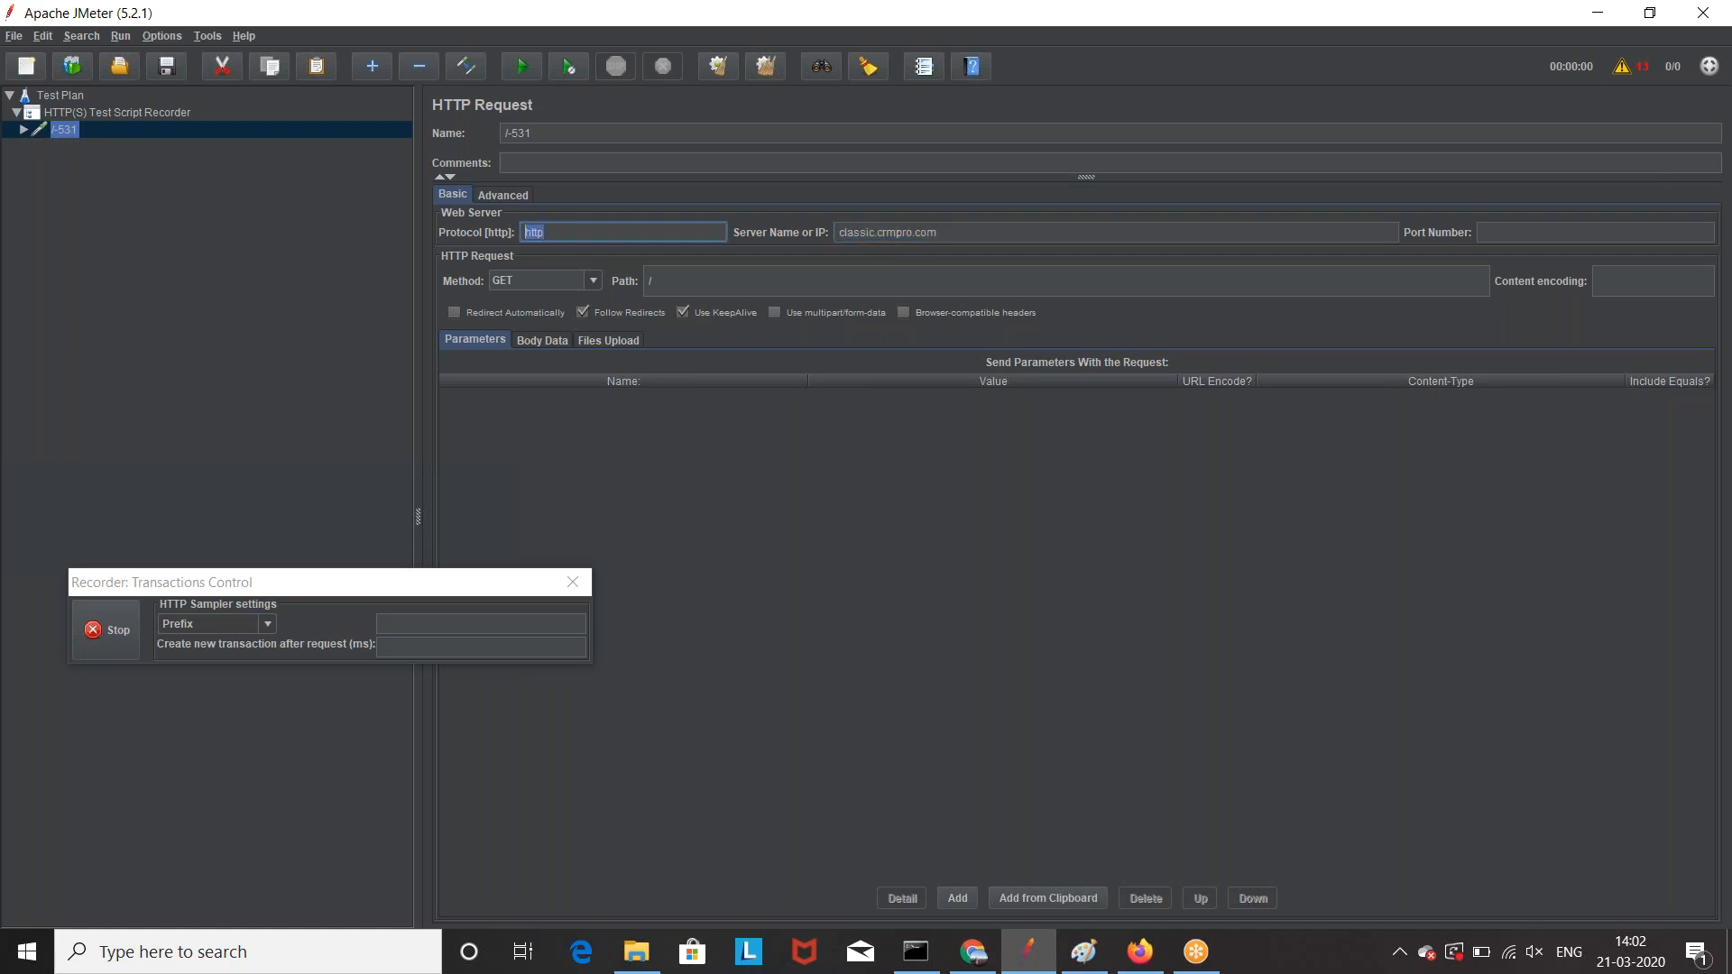
pyautogui.moveTo(487, 581); pyautogui.dragTo(738, 568)
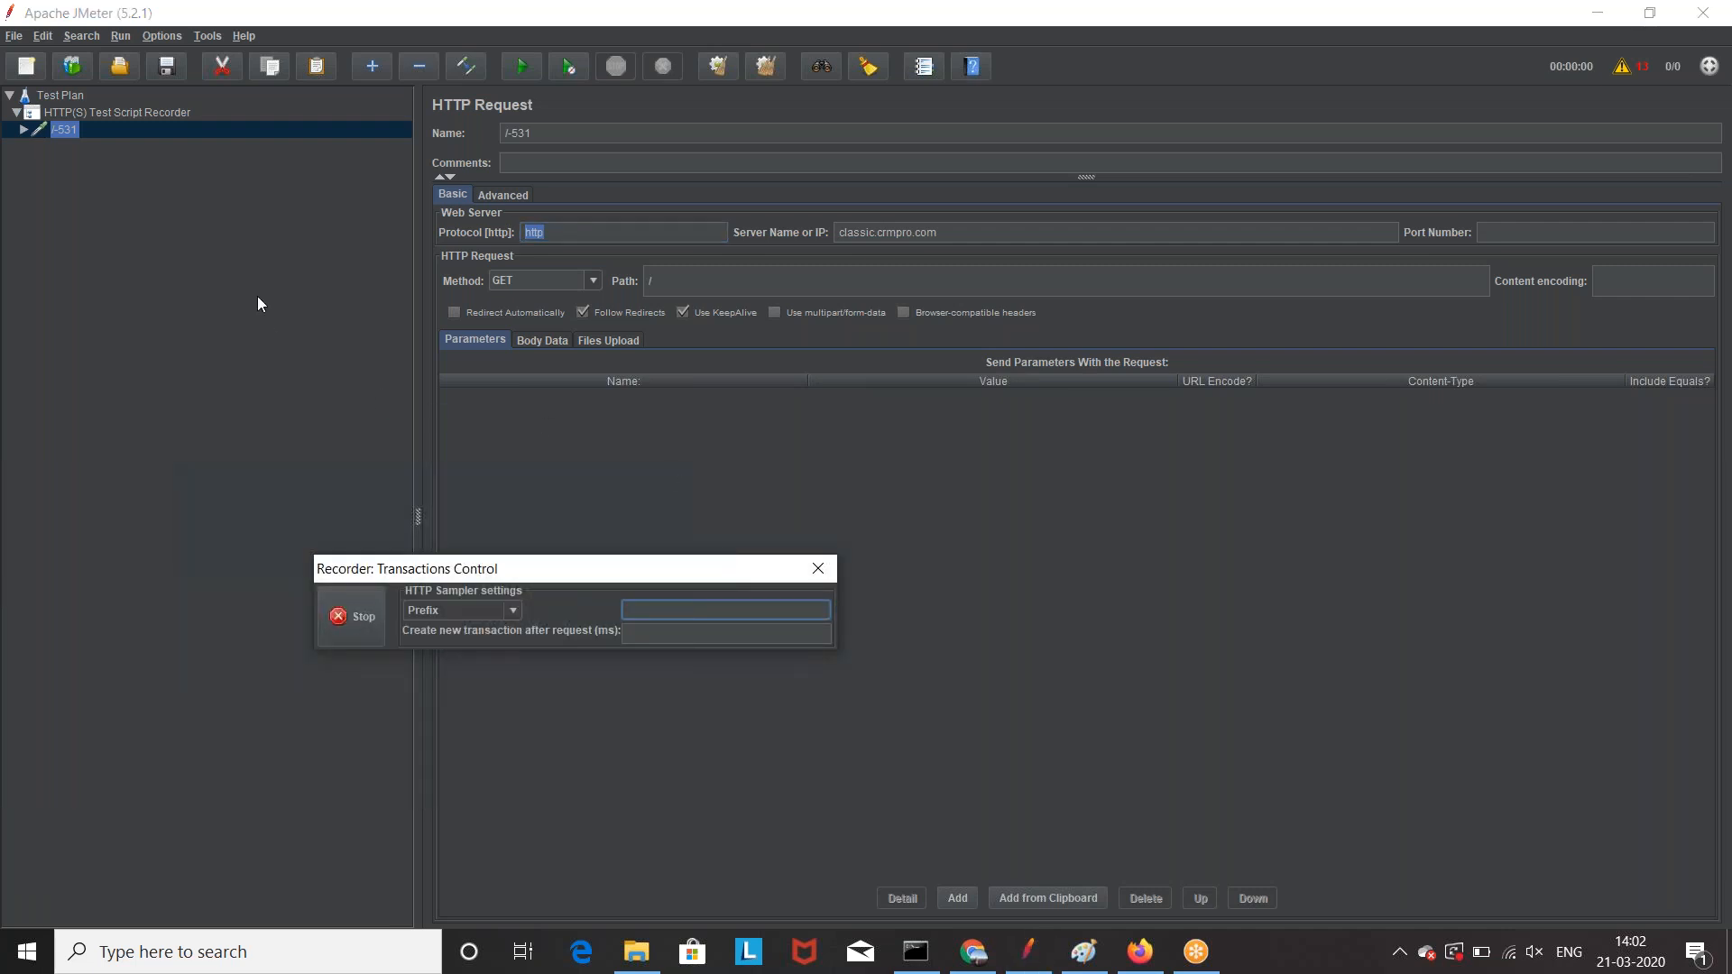
# Step: Stop the HTTP(S) Test Script Recorder and remove the recorded request /-531 from the test plan
pyautogui.click(113, 113)
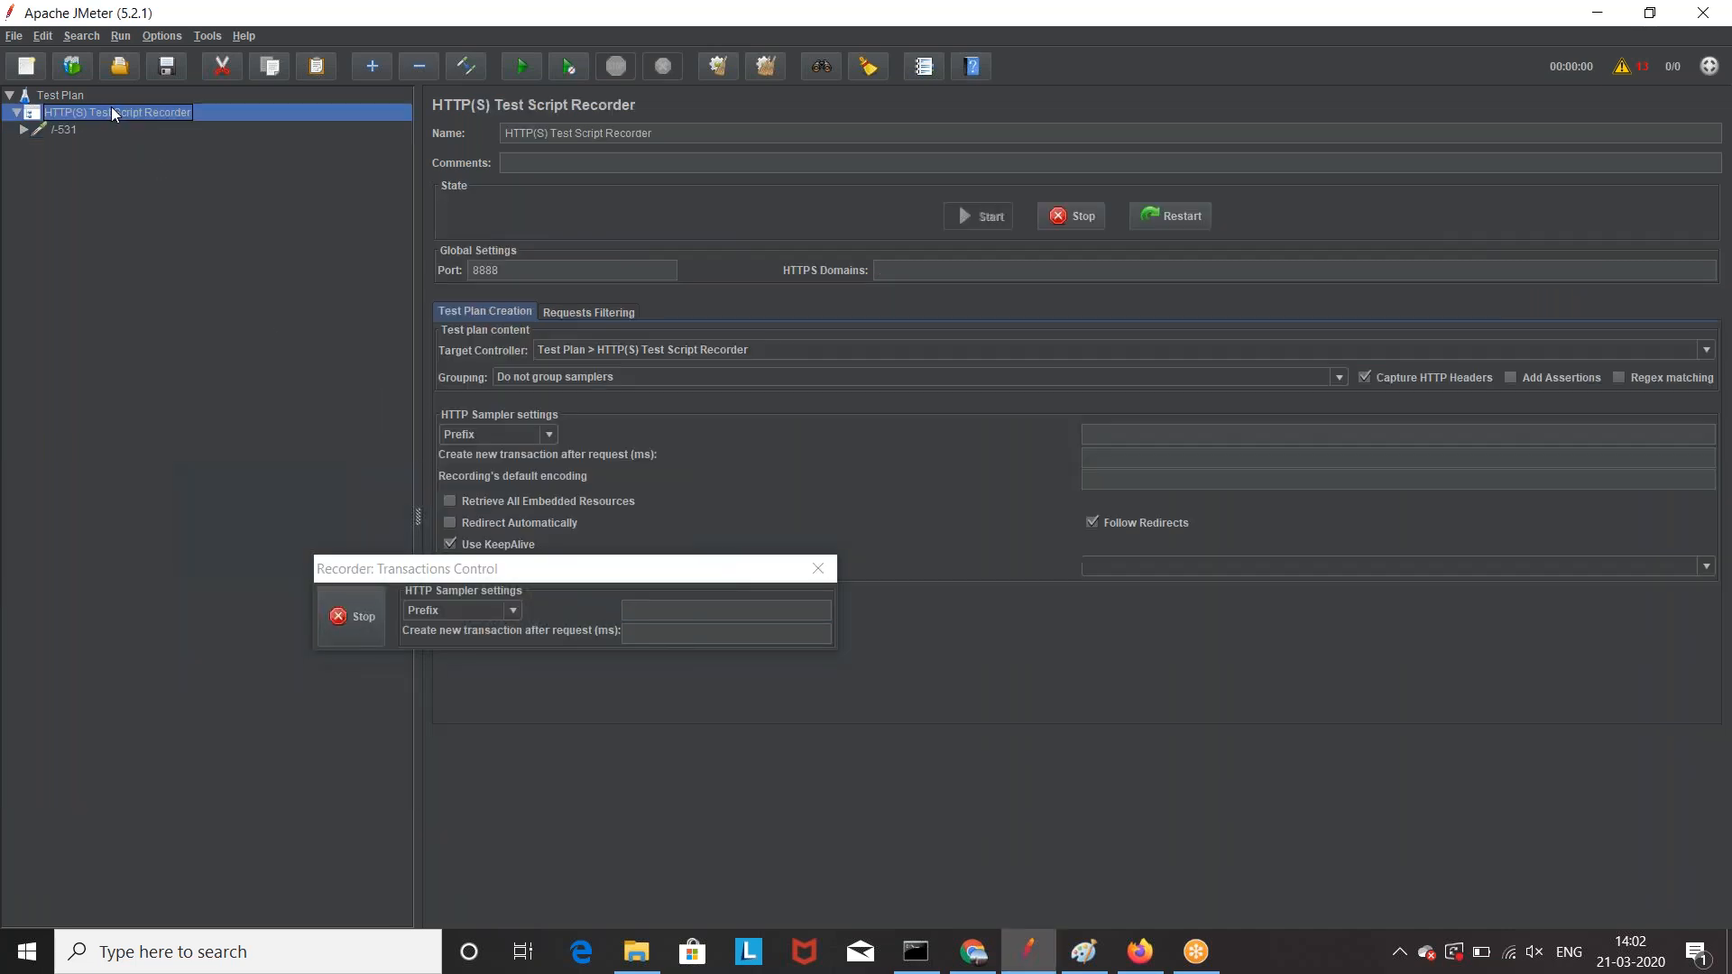
pyautogui.click(1074, 216)
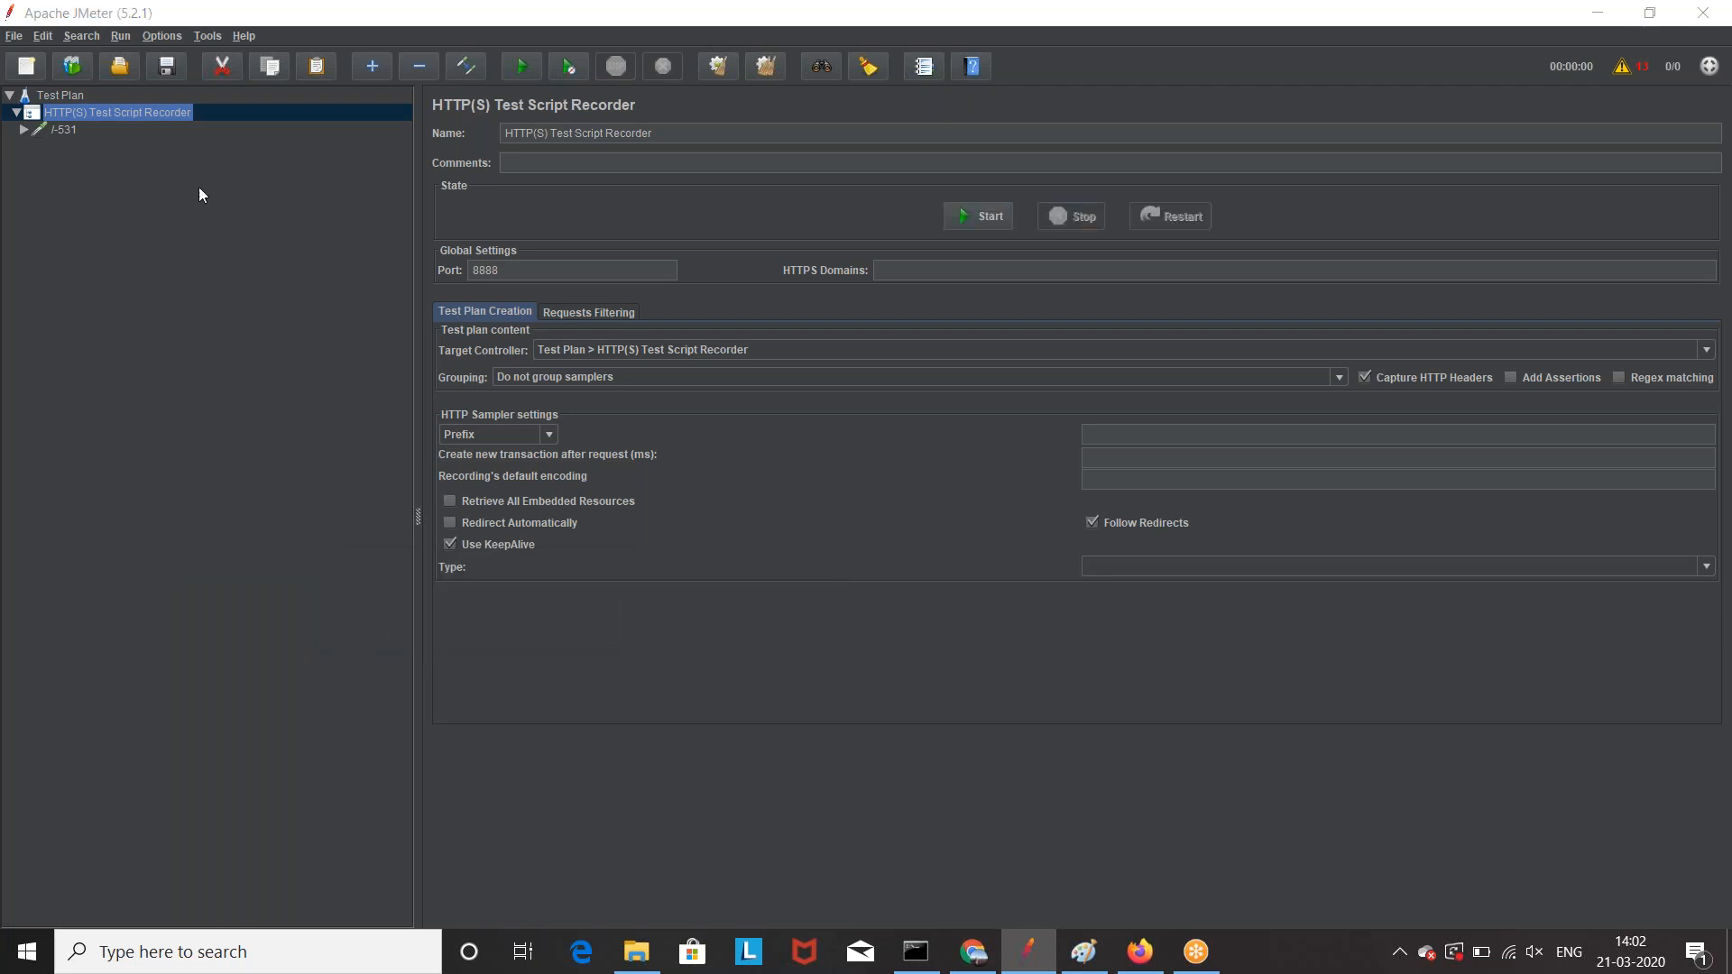
pyautogui.click(59, 131)
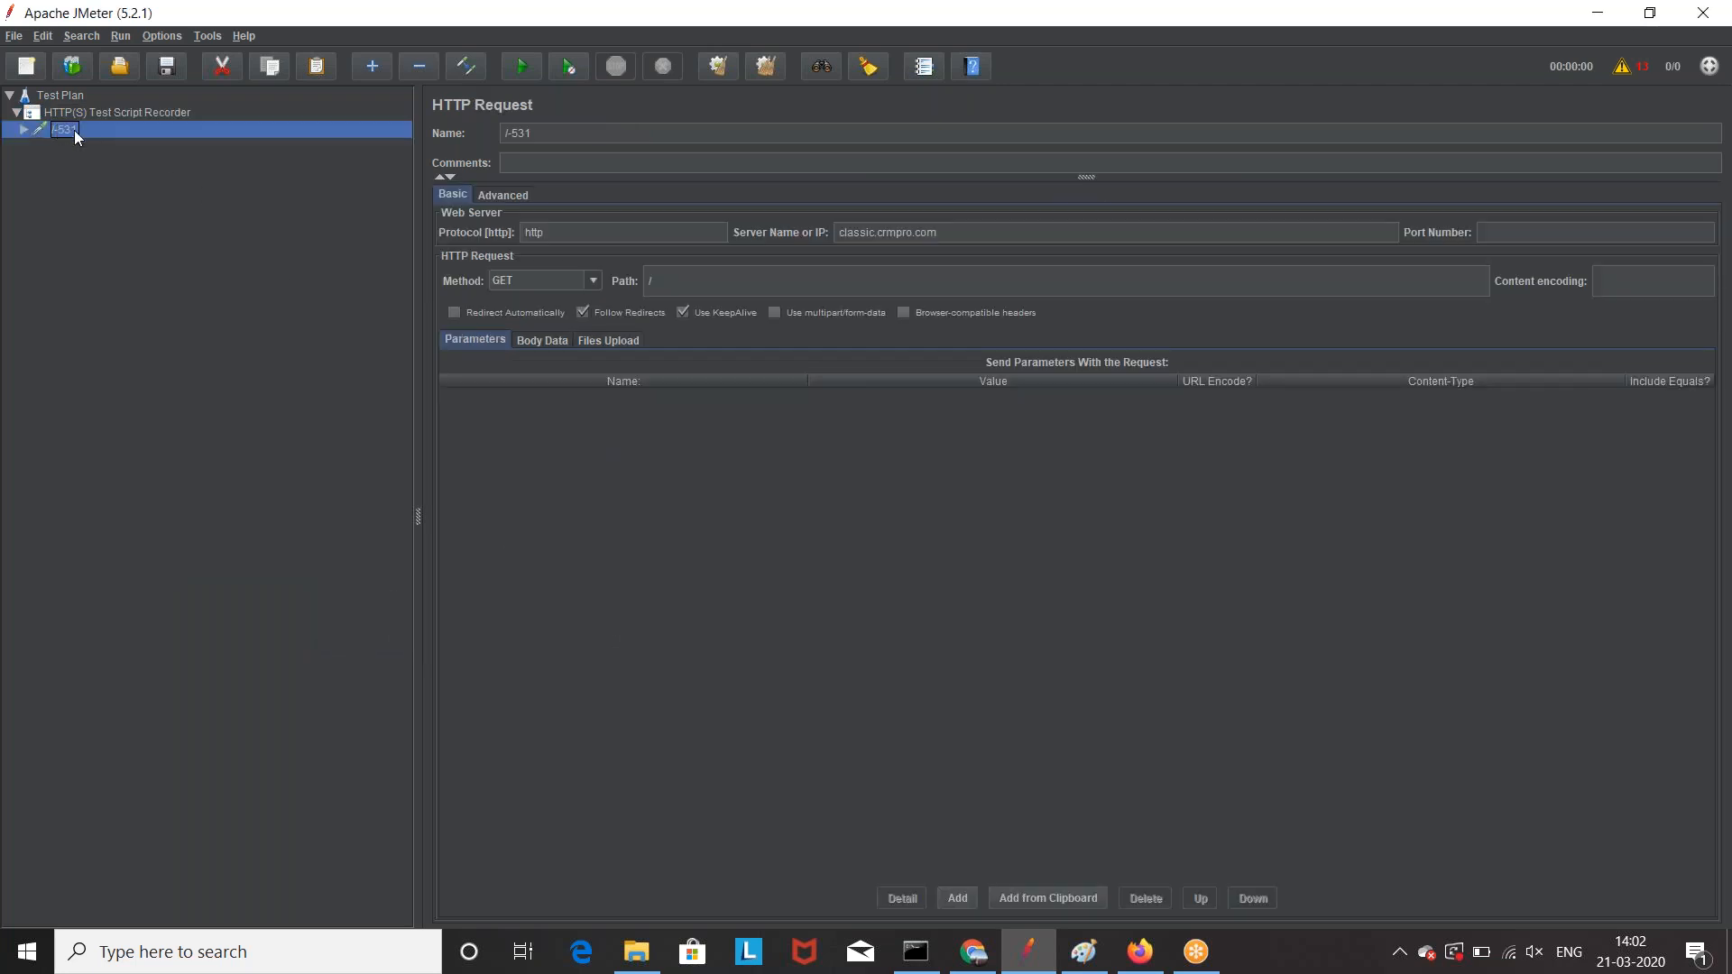
pyautogui.rightClick(73, 130)
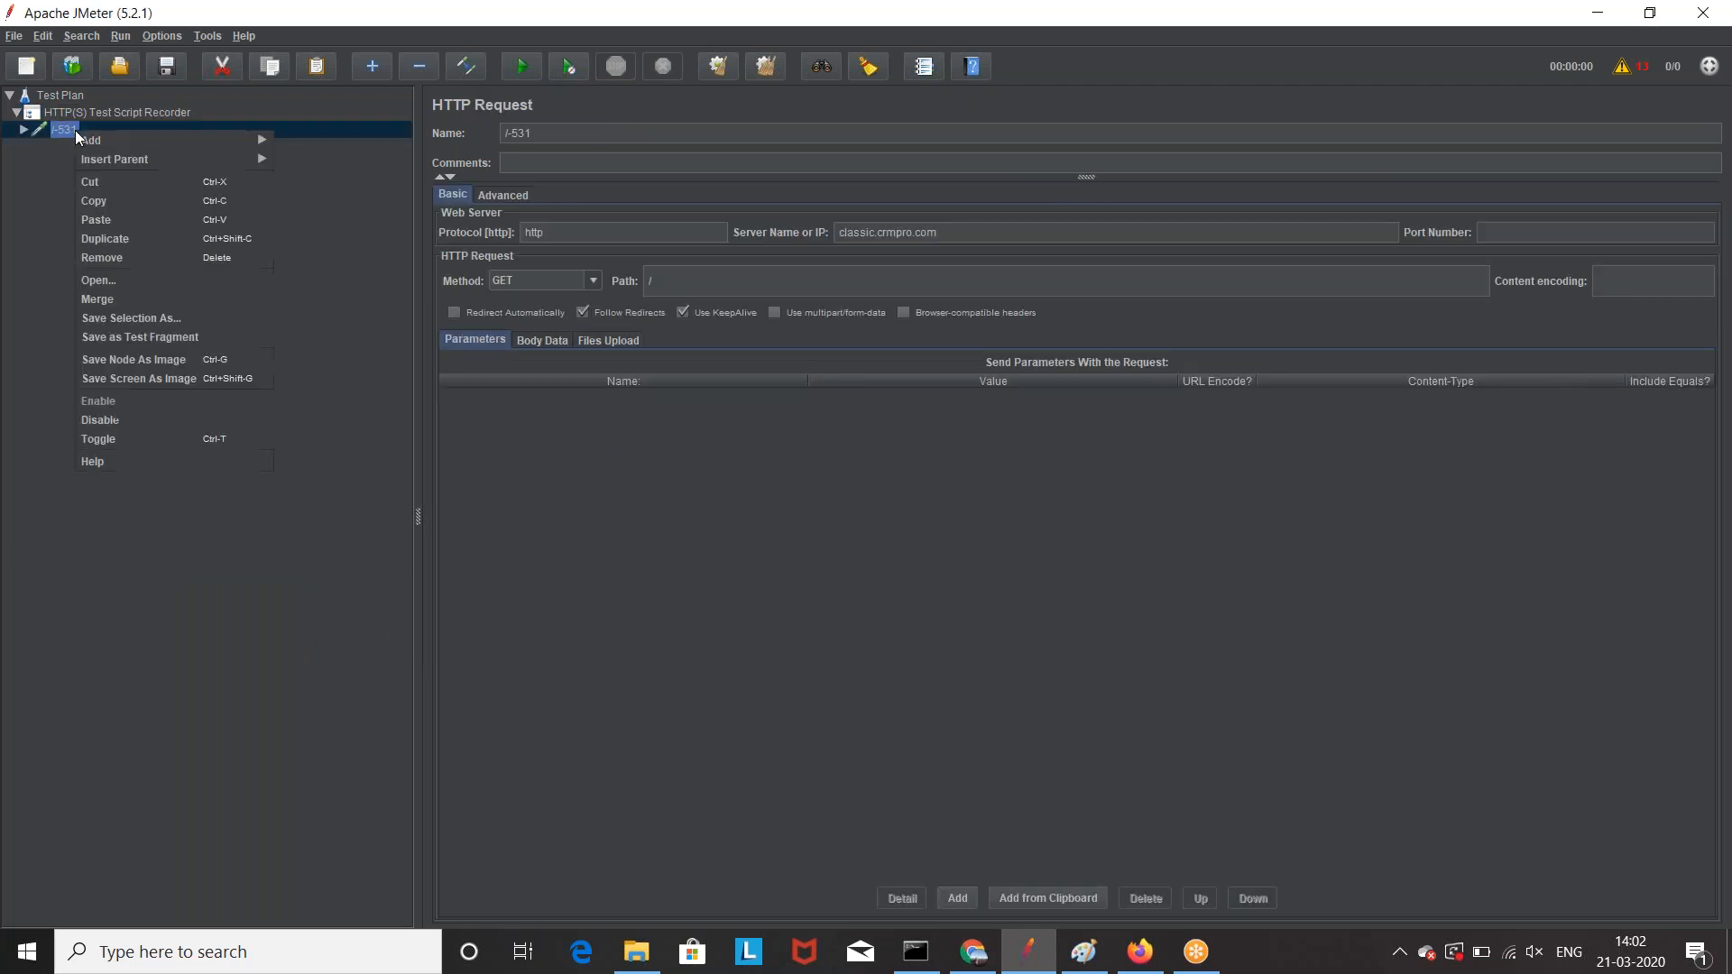
pyautogui.click(103, 259)
pyautogui.press('Return')
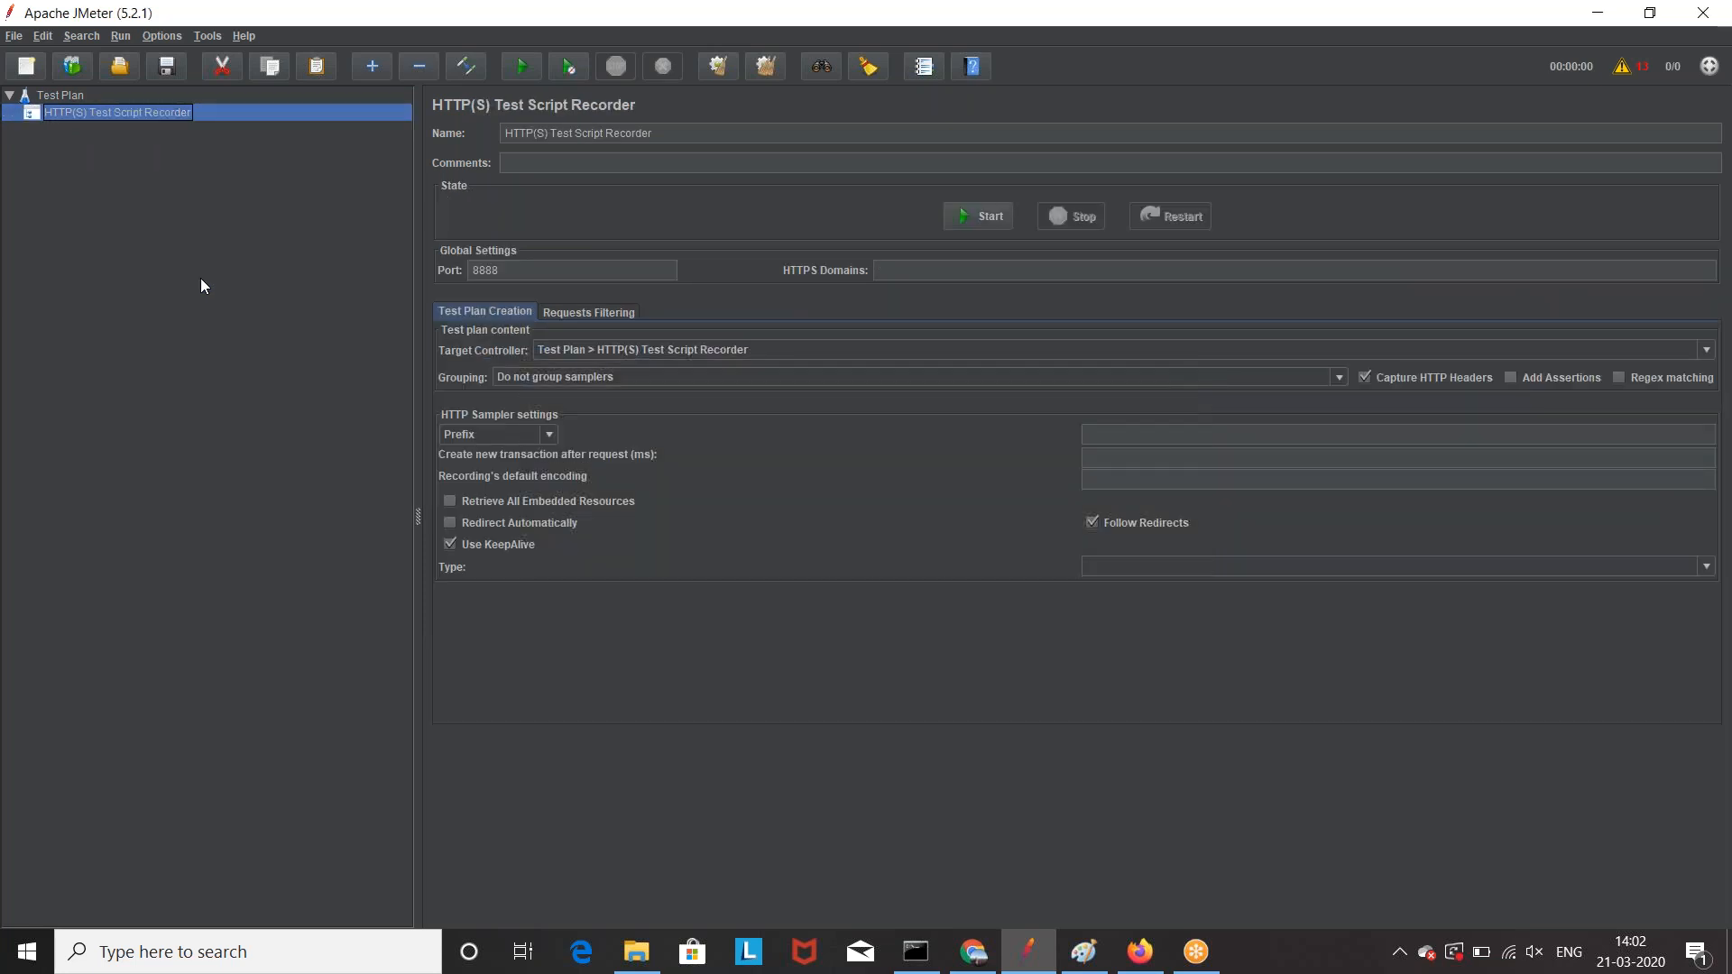
# Step: Switch to Chrome and try to reload classic.crmpro.com while the recorder is stopped
pyautogui.click(973, 952)
pyautogui.click(98, 59)
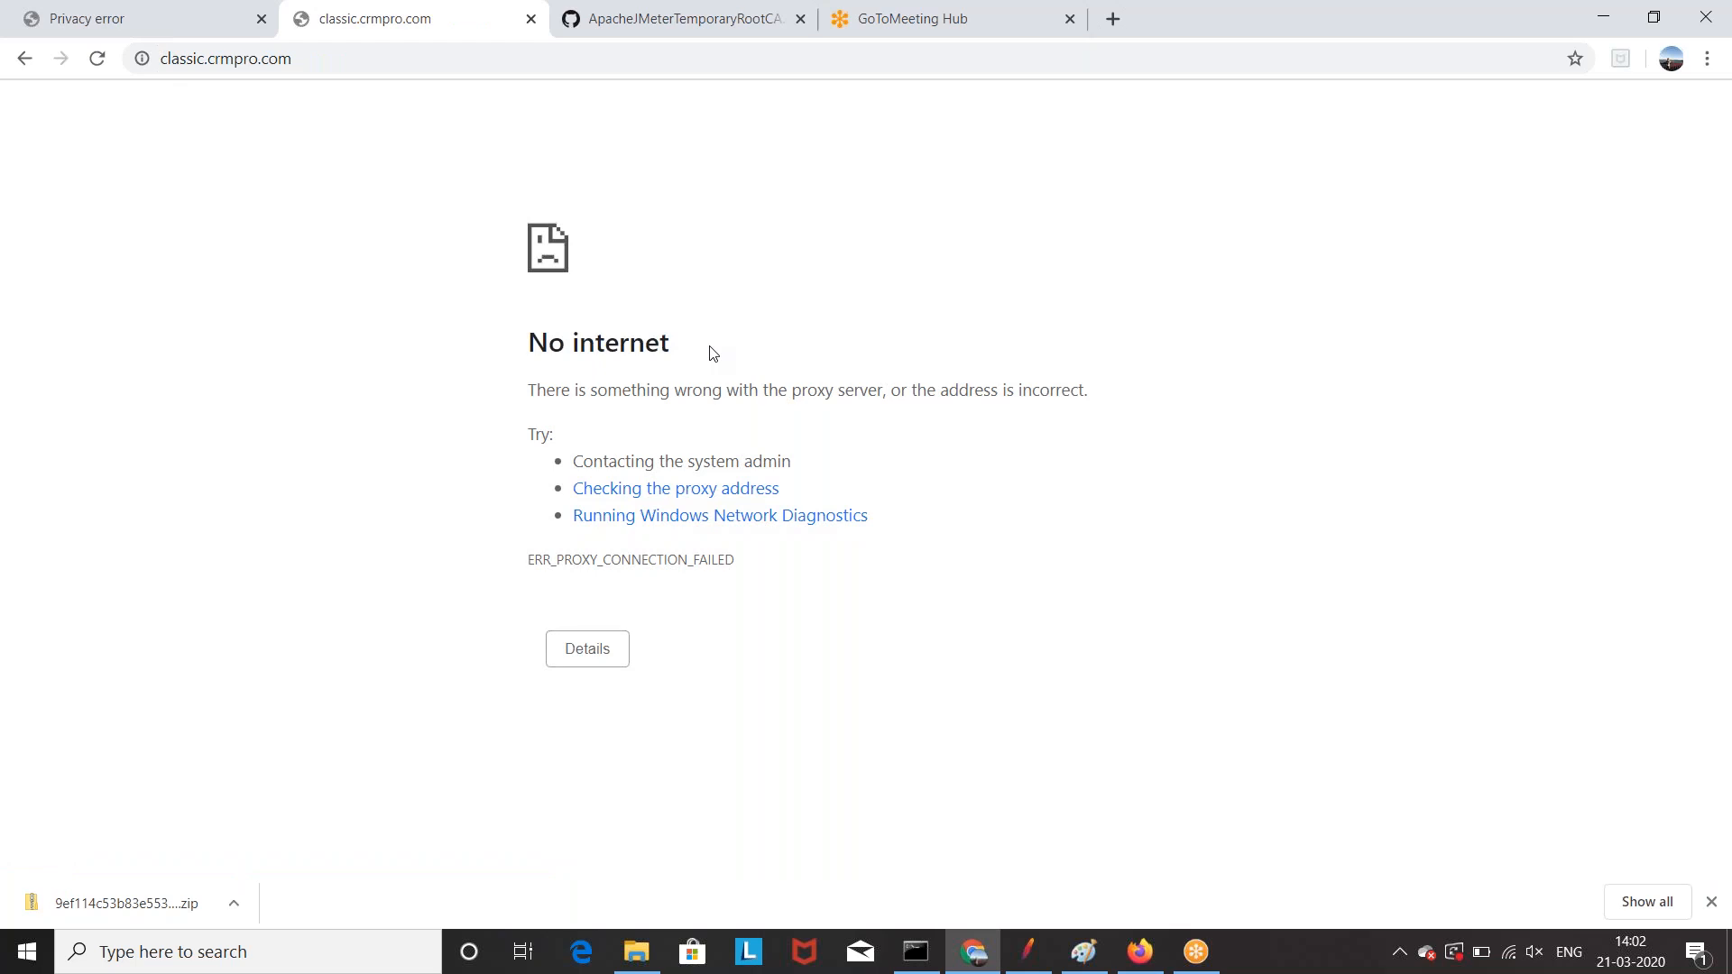
pyautogui.click(98, 59)
# Step: Compare the stopped recorder in JMeter, the proxy diagram in Paint and the classic.crmpro.com page in Chrome, ending on the Paint diagram
pyautogui.click(1025, 958)
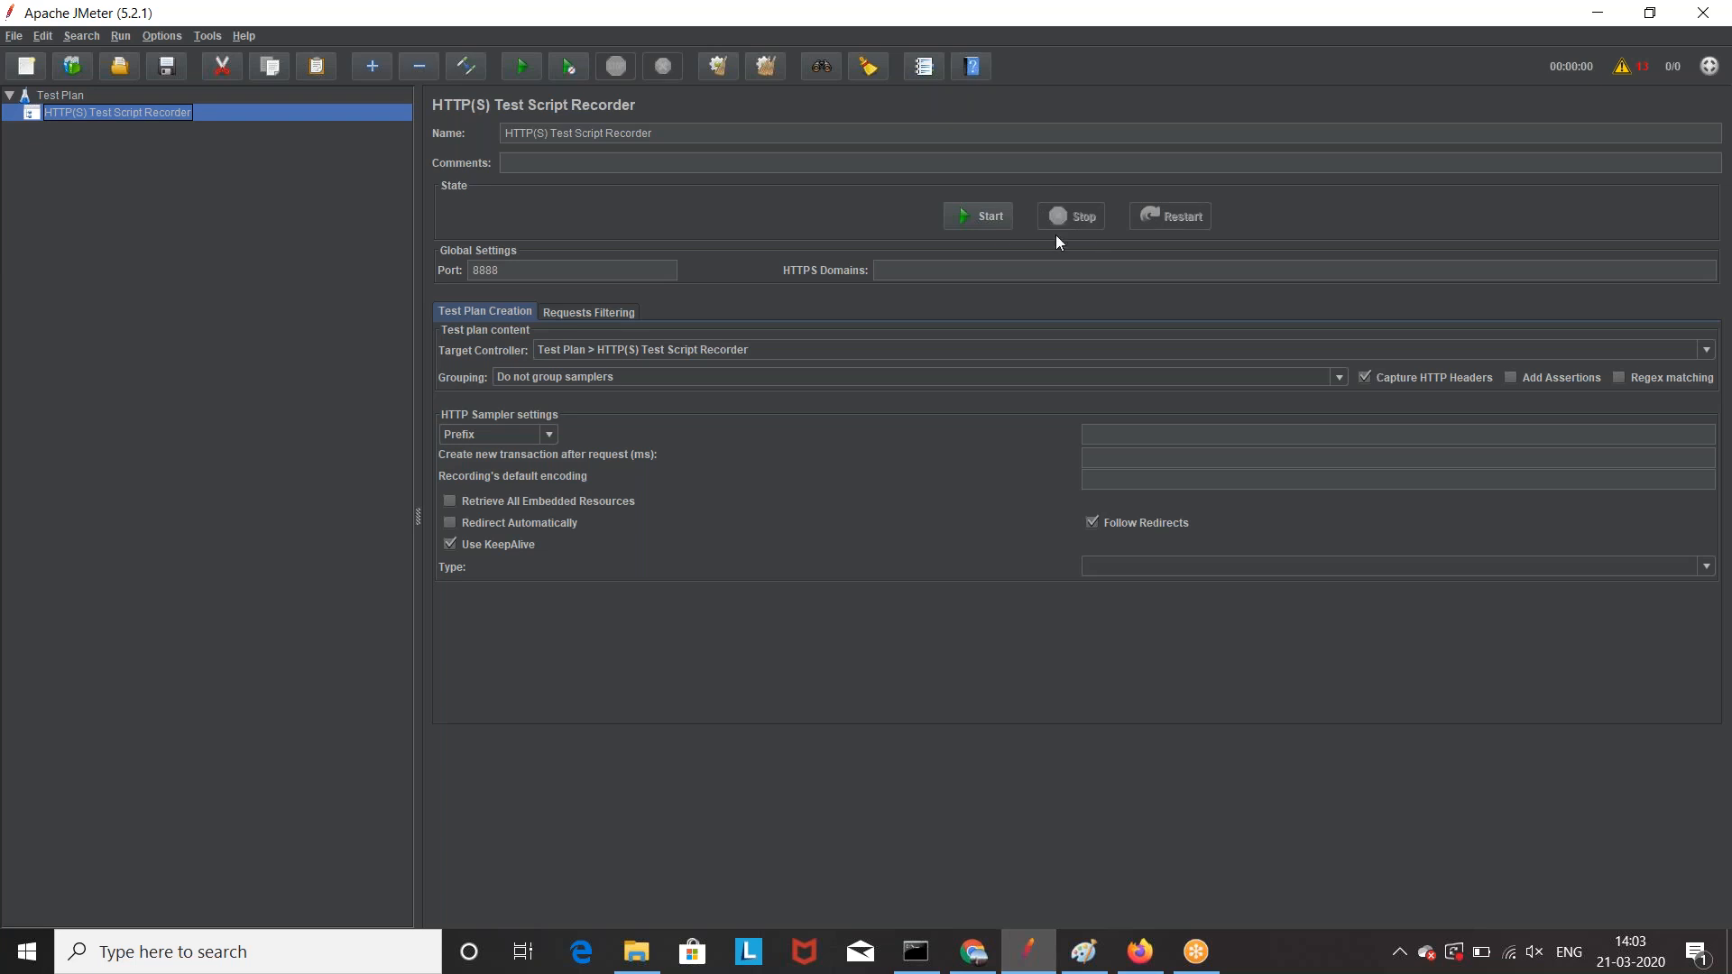
pyautogui.click(1083, 952)
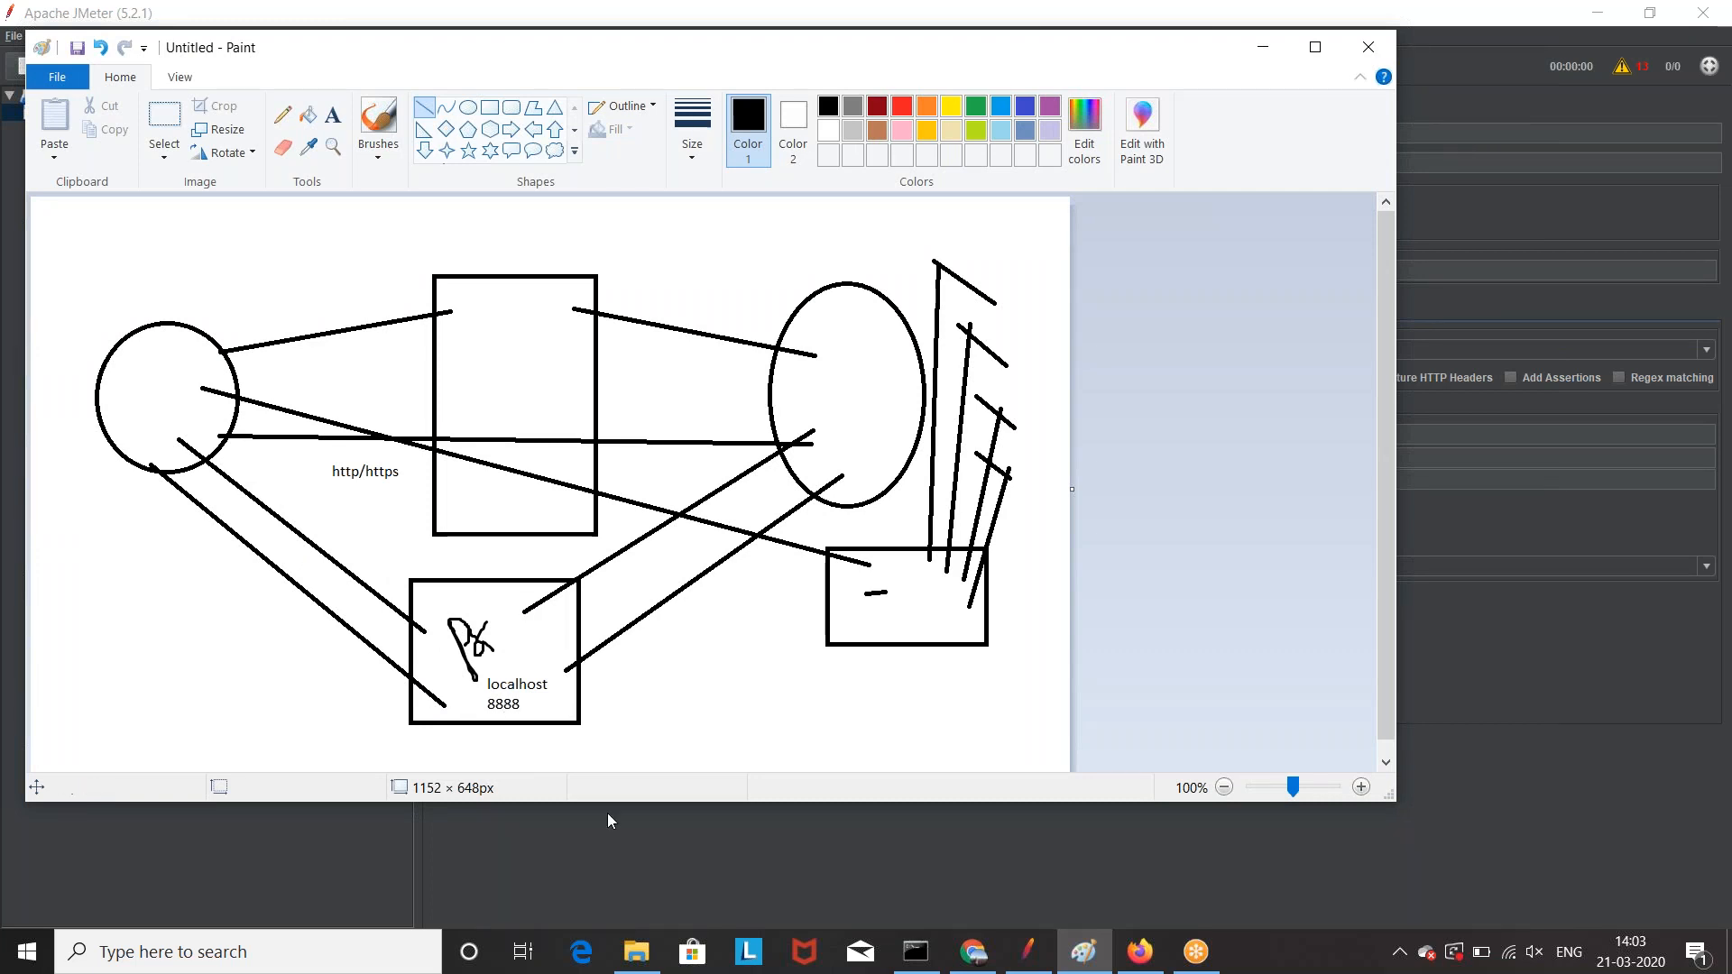
pyautogui.click(646, 846)
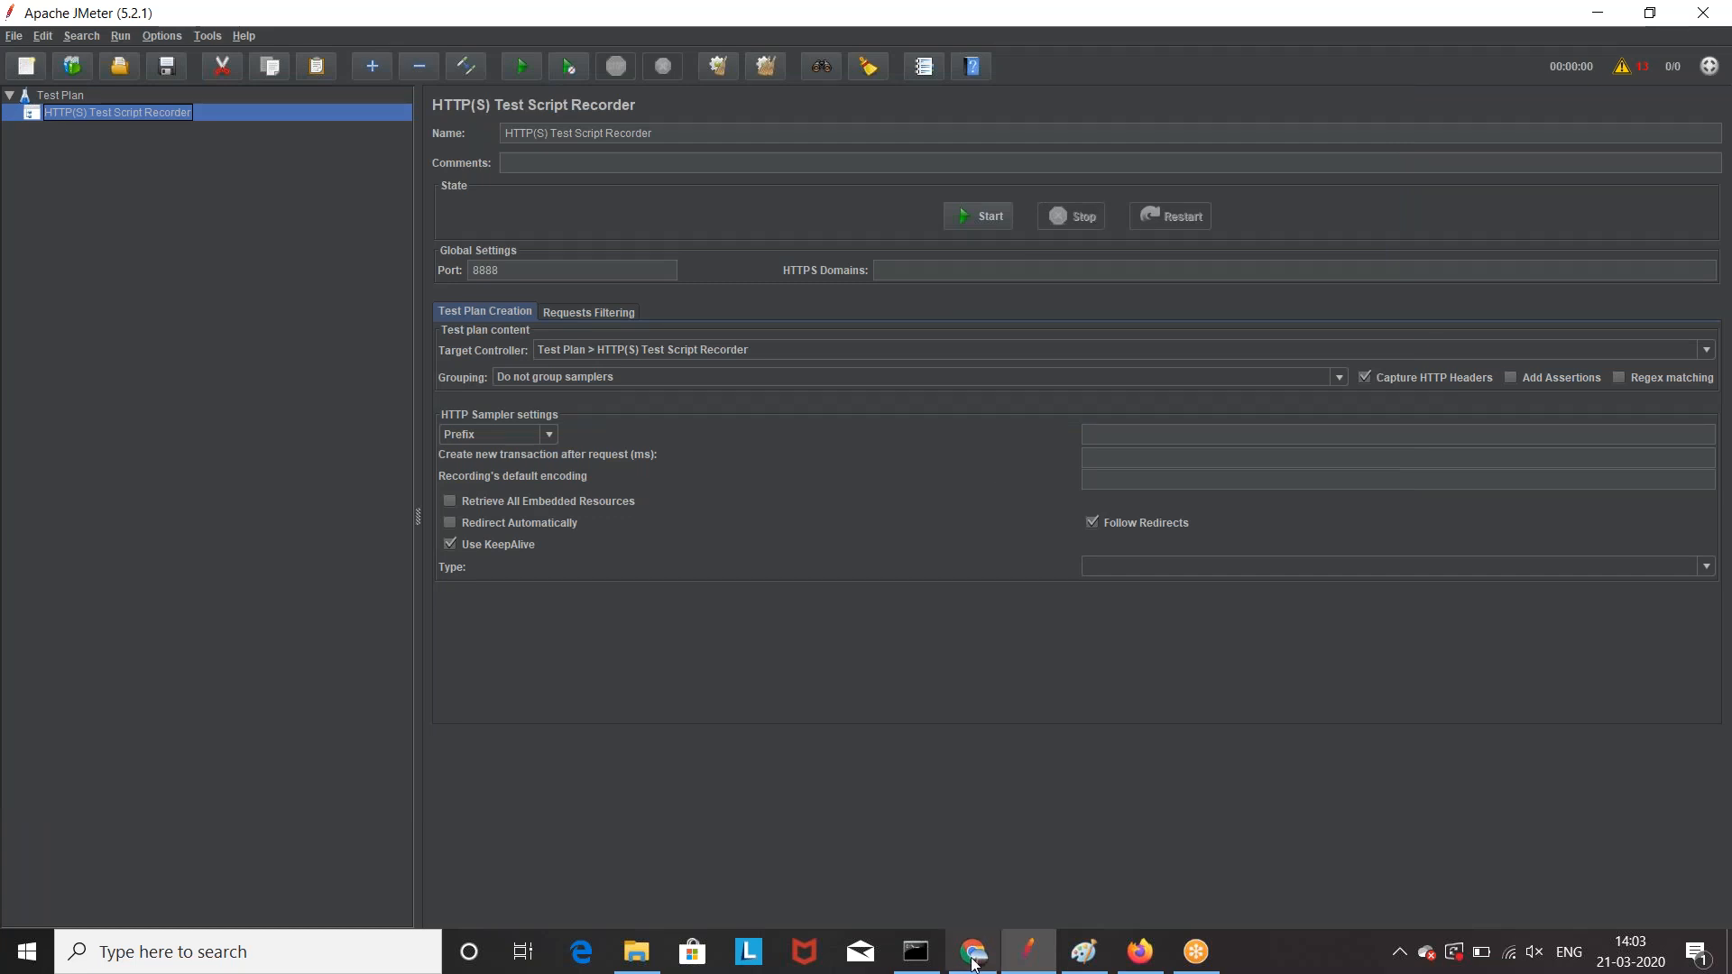
pyautogui.moveTo(973, 958)
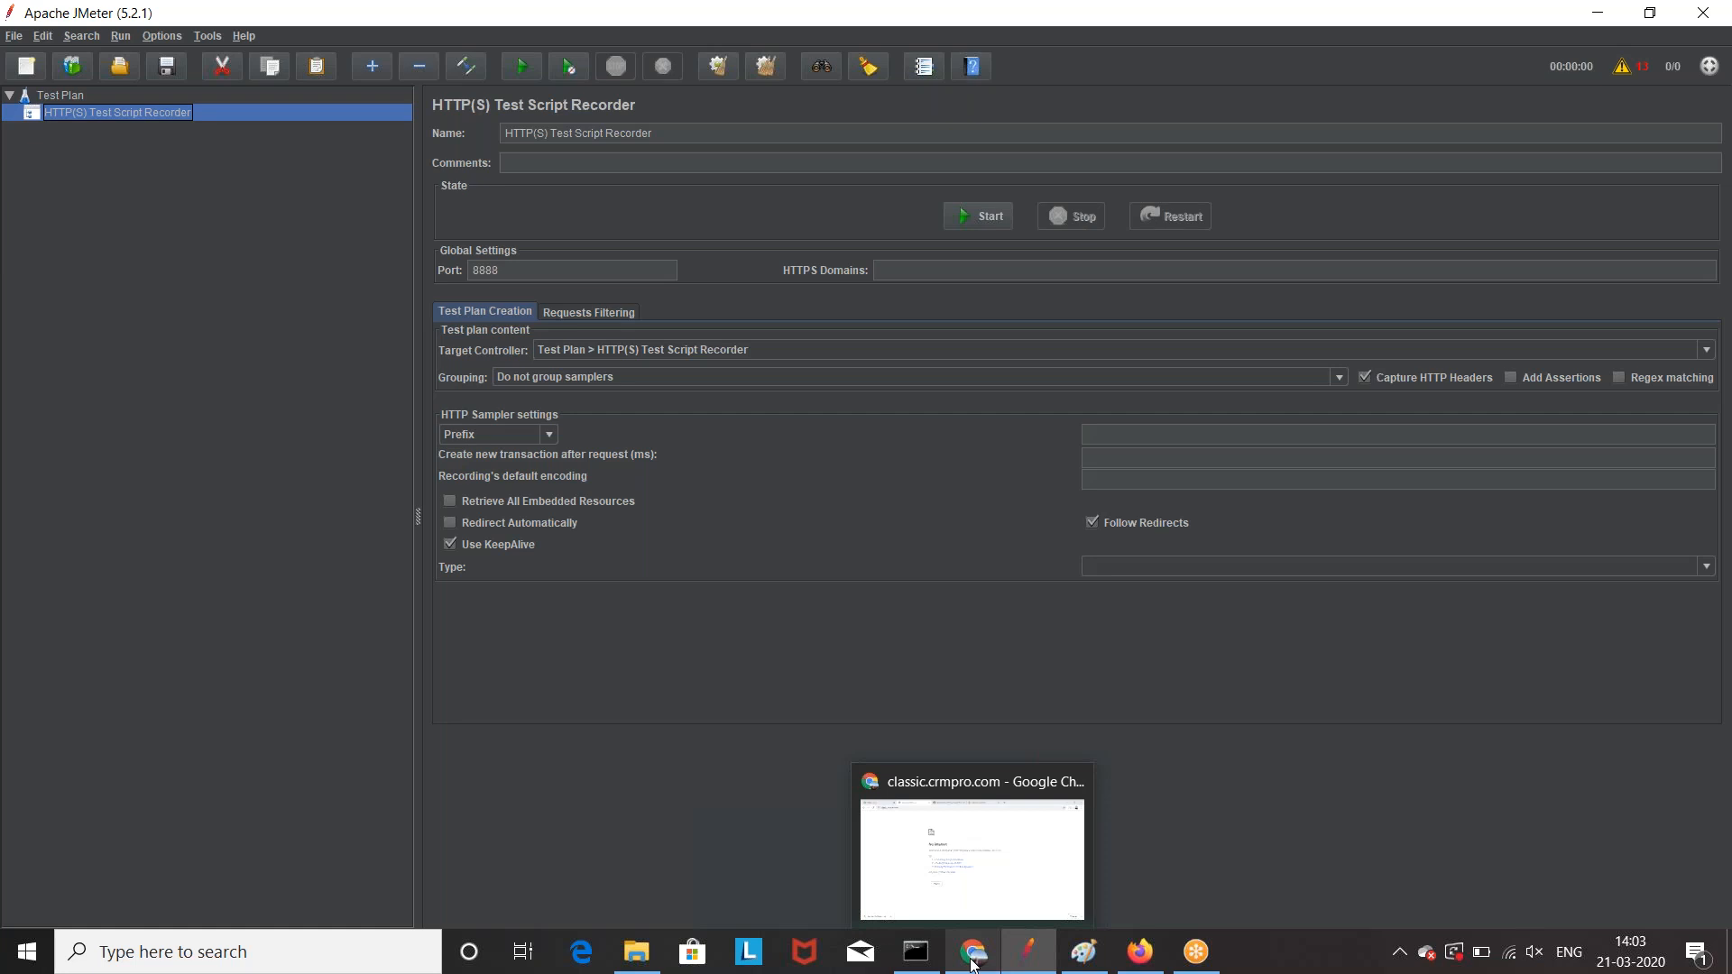
pyautogui.click(962, 869)
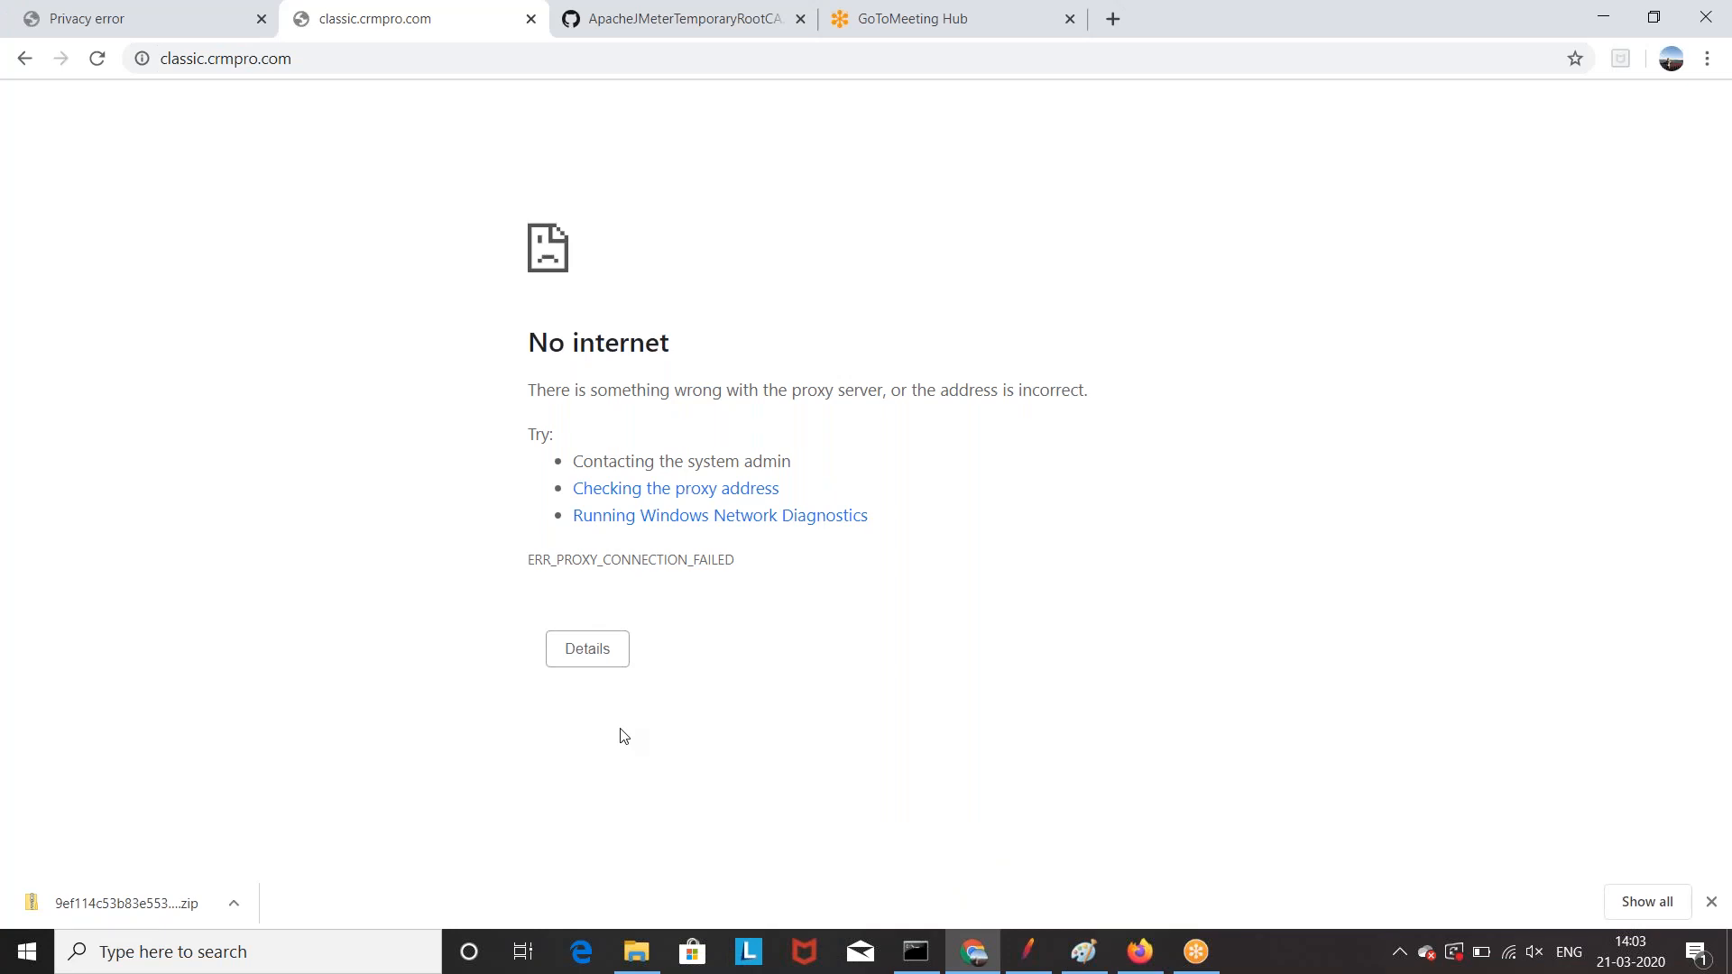
pyautogui.click(1083, 952)
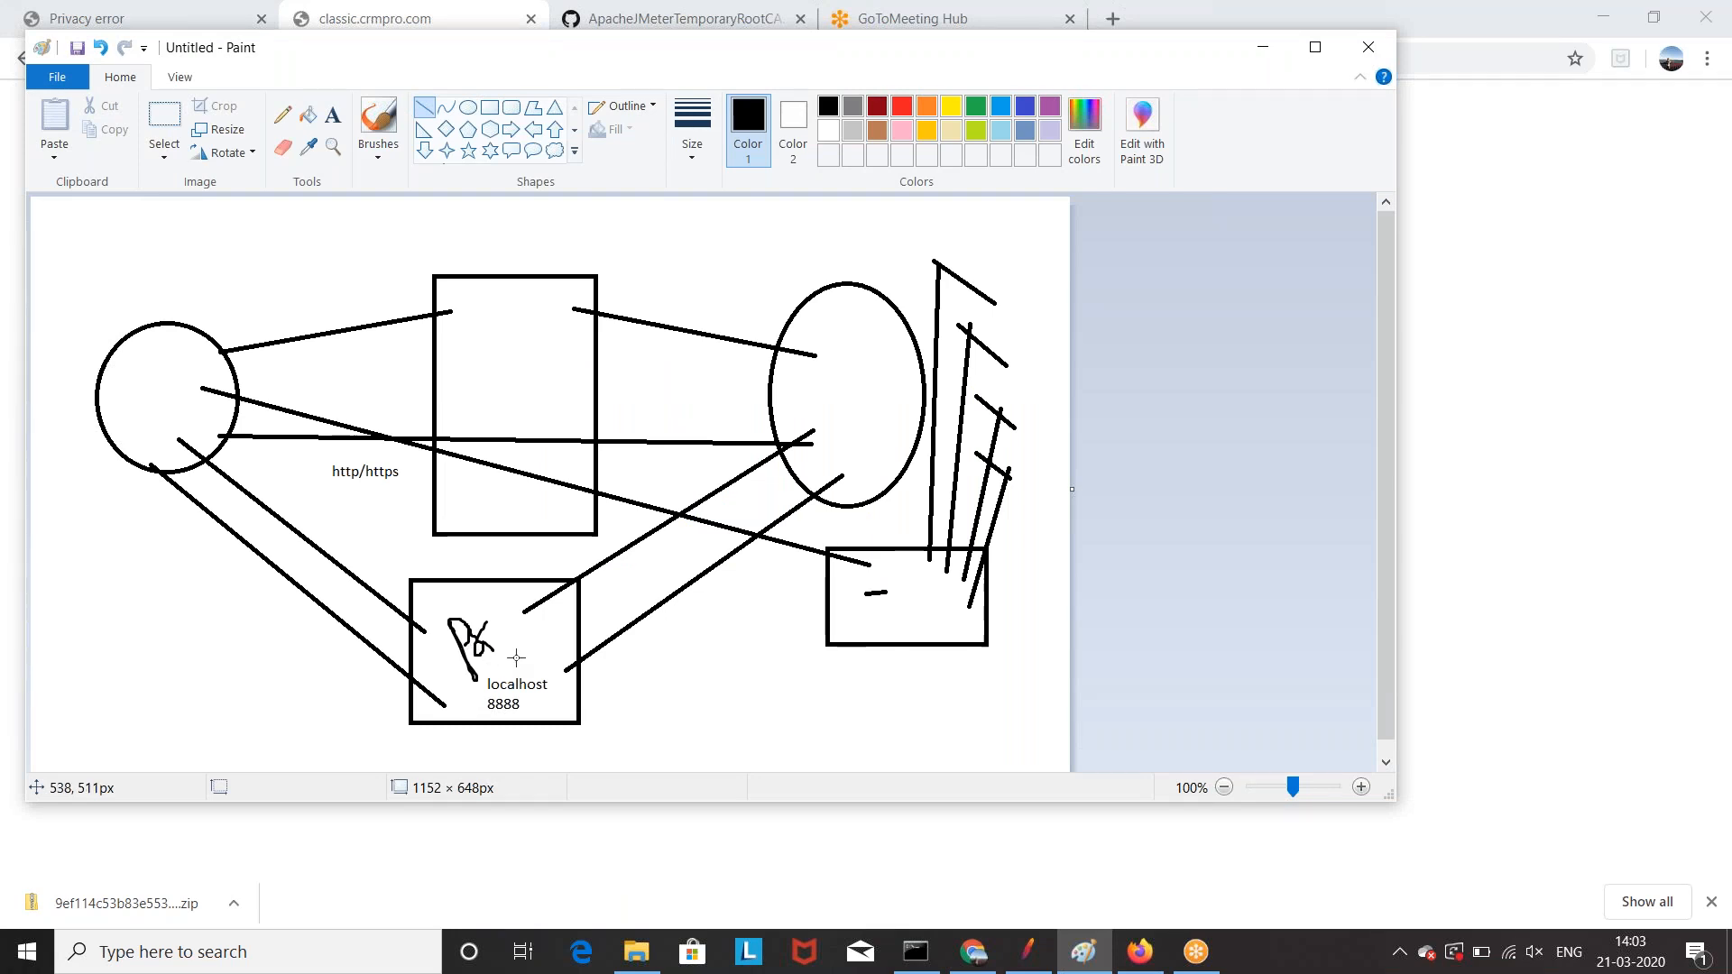
# Step: Open the LAN settings in Windows Internet Options, check the proxy address and port, and close both dialogs without changes
pyautogui.click(343, 952)
pyautogui.write('inter')
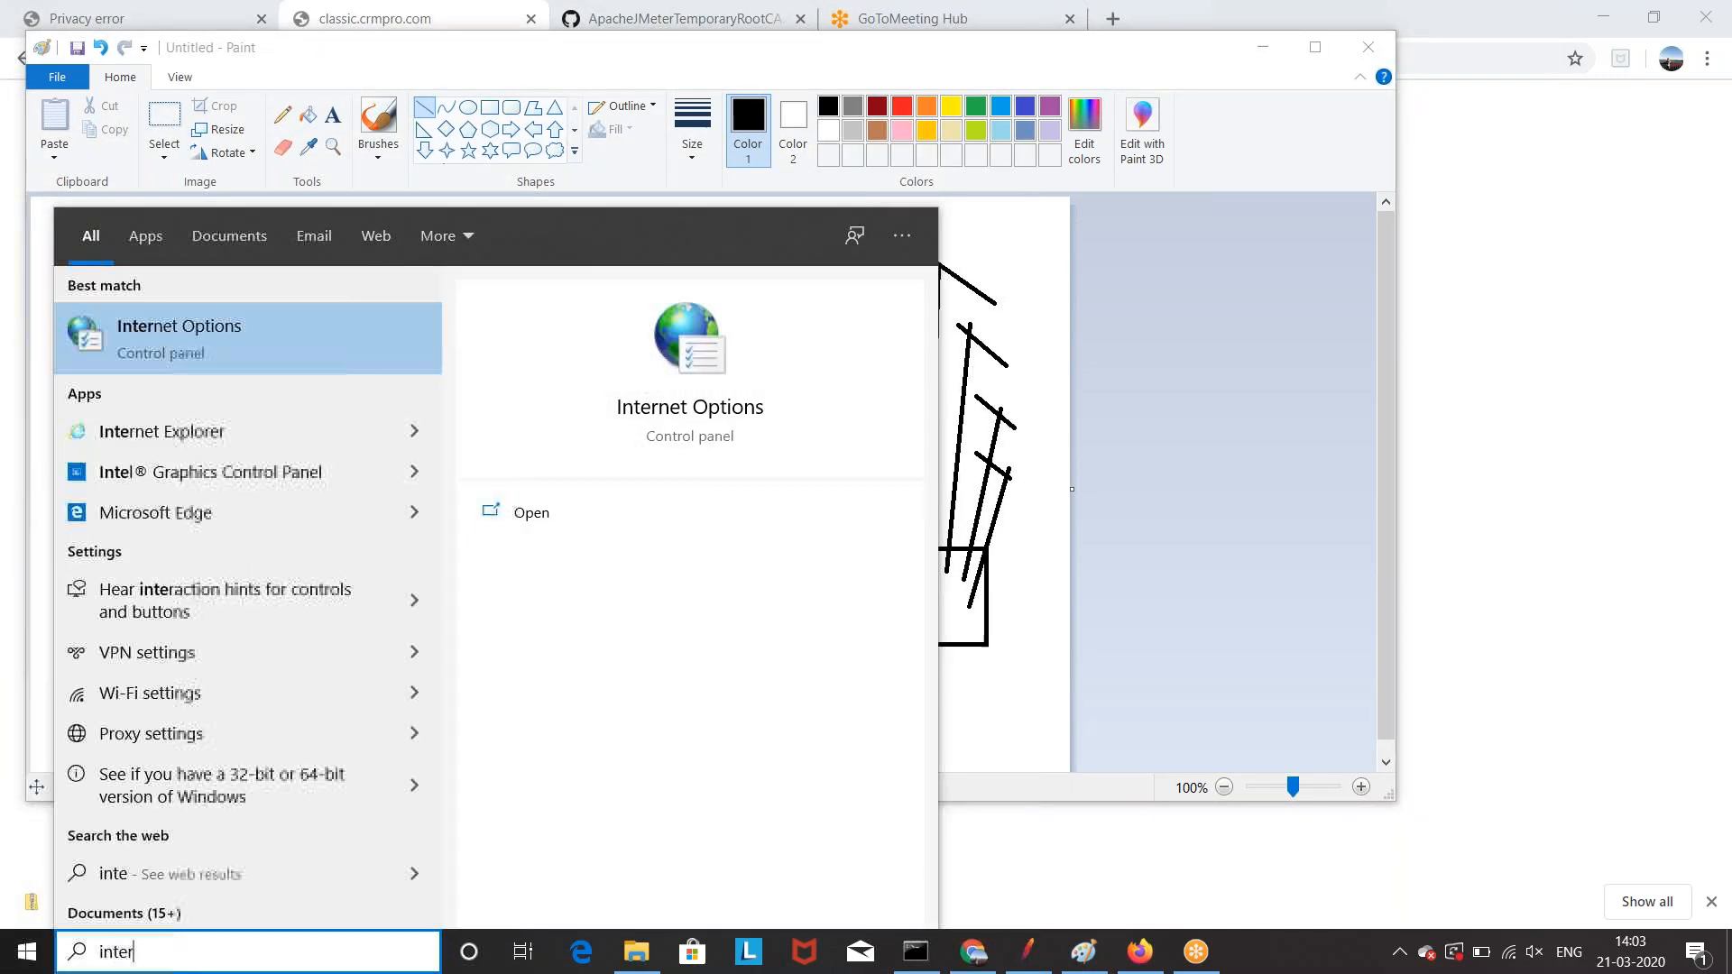
pyautogui.click(195, 329)
pyautogui.click(393, 193)
pyautogui.click(496, 587)
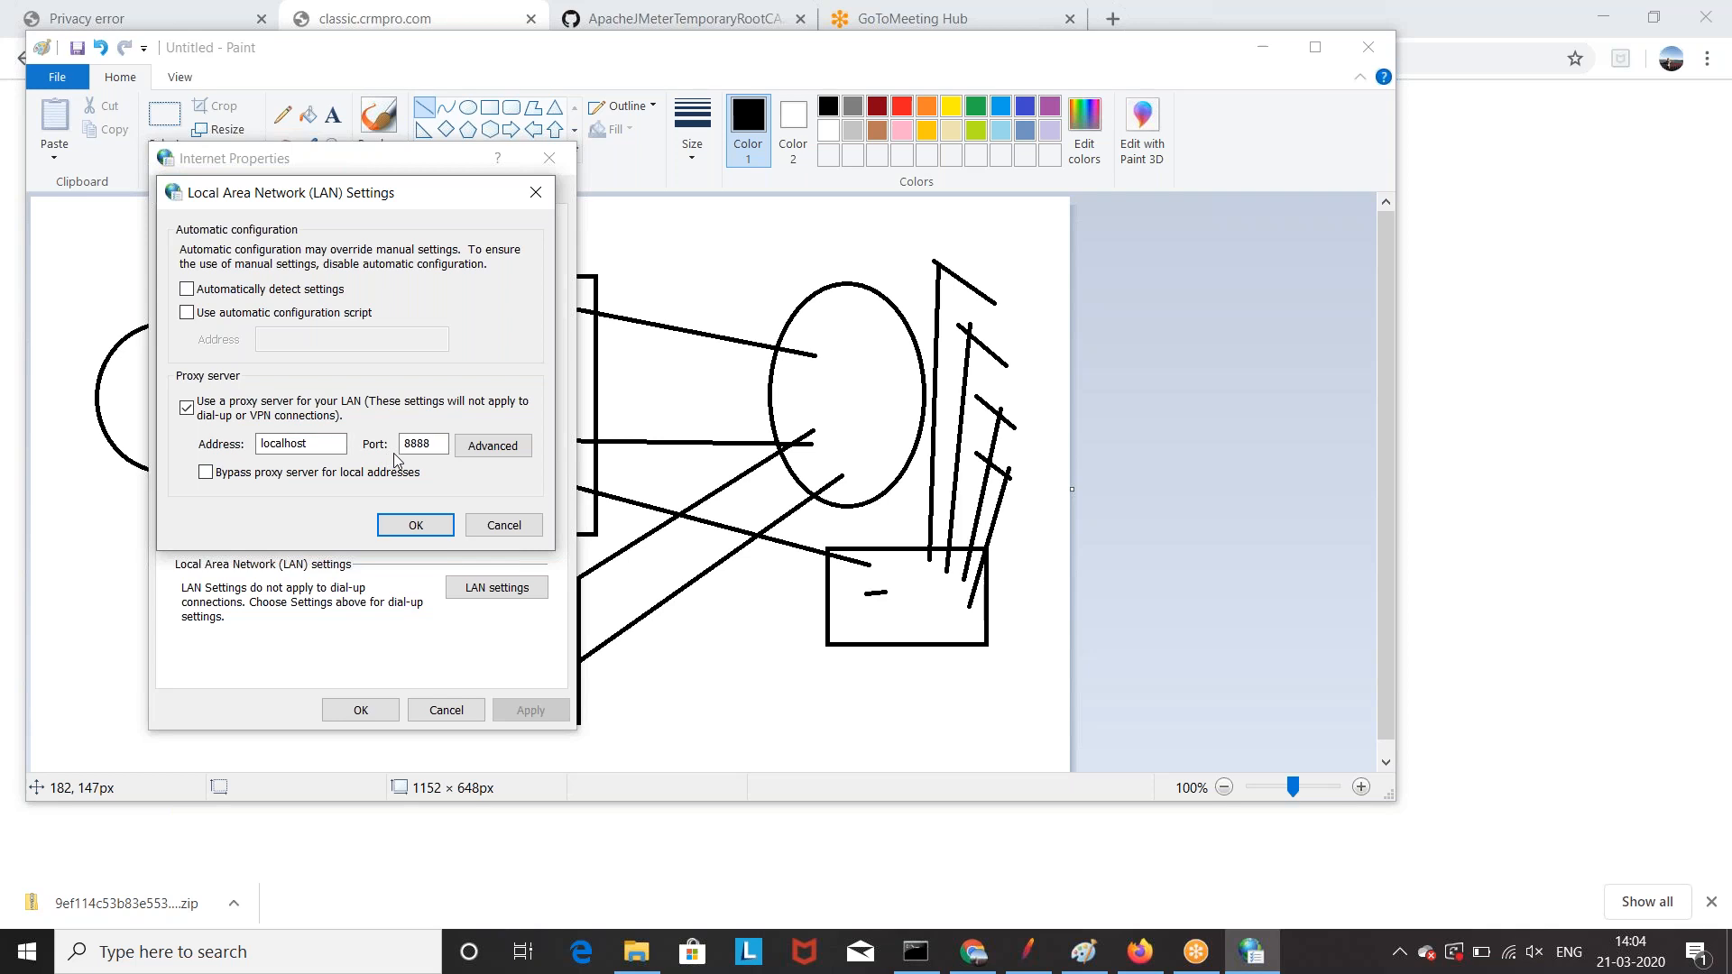
pyautogui.click(536, 193)
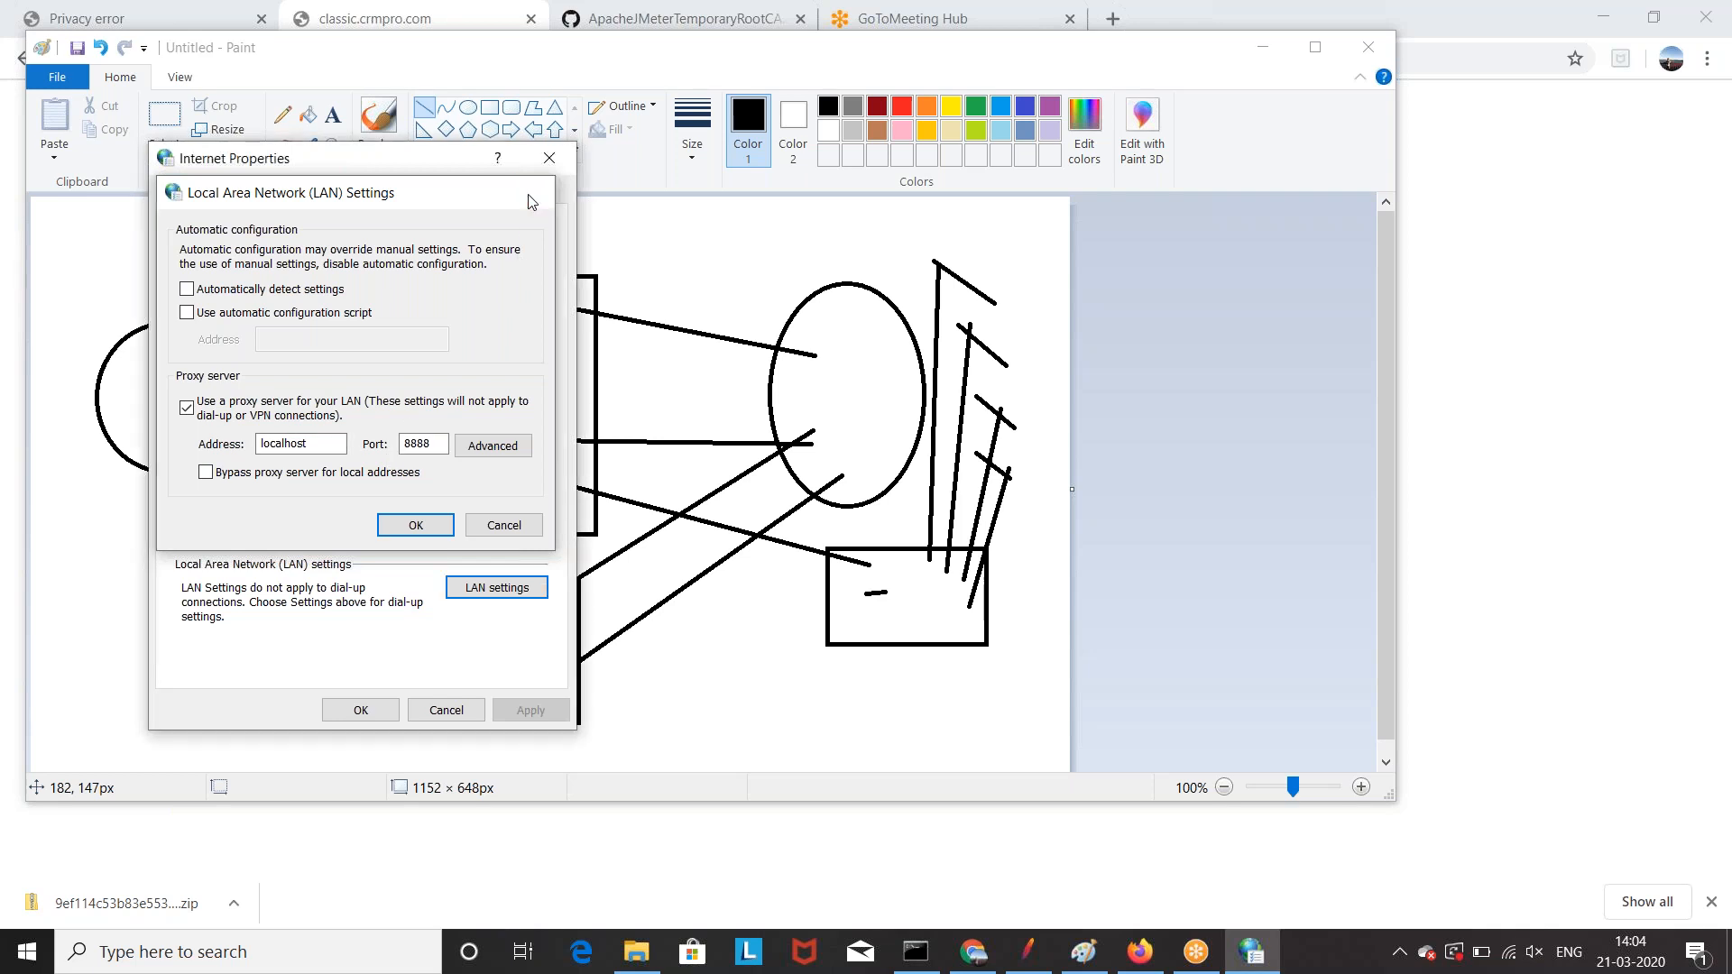
pyautogui.click(550, 164)
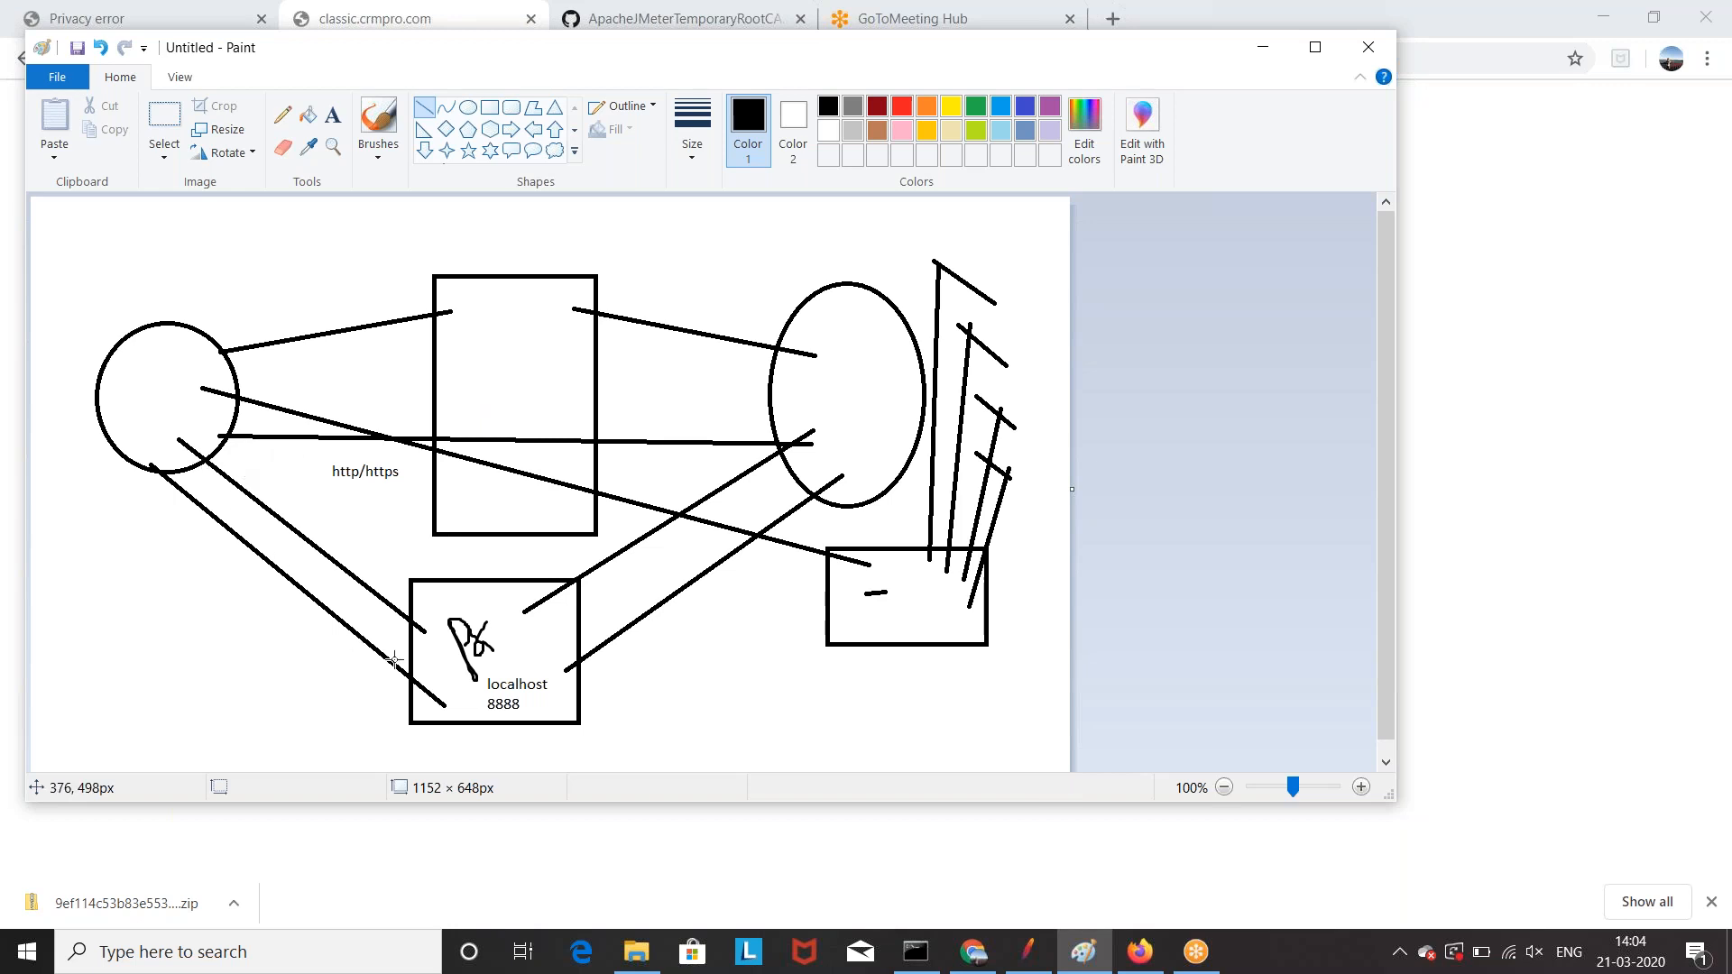
# Step: Return to Chrome and try to load google.com while the recorder is stopped
pyautogui.click(1490, 487)
pyautogui.click(99, 59)
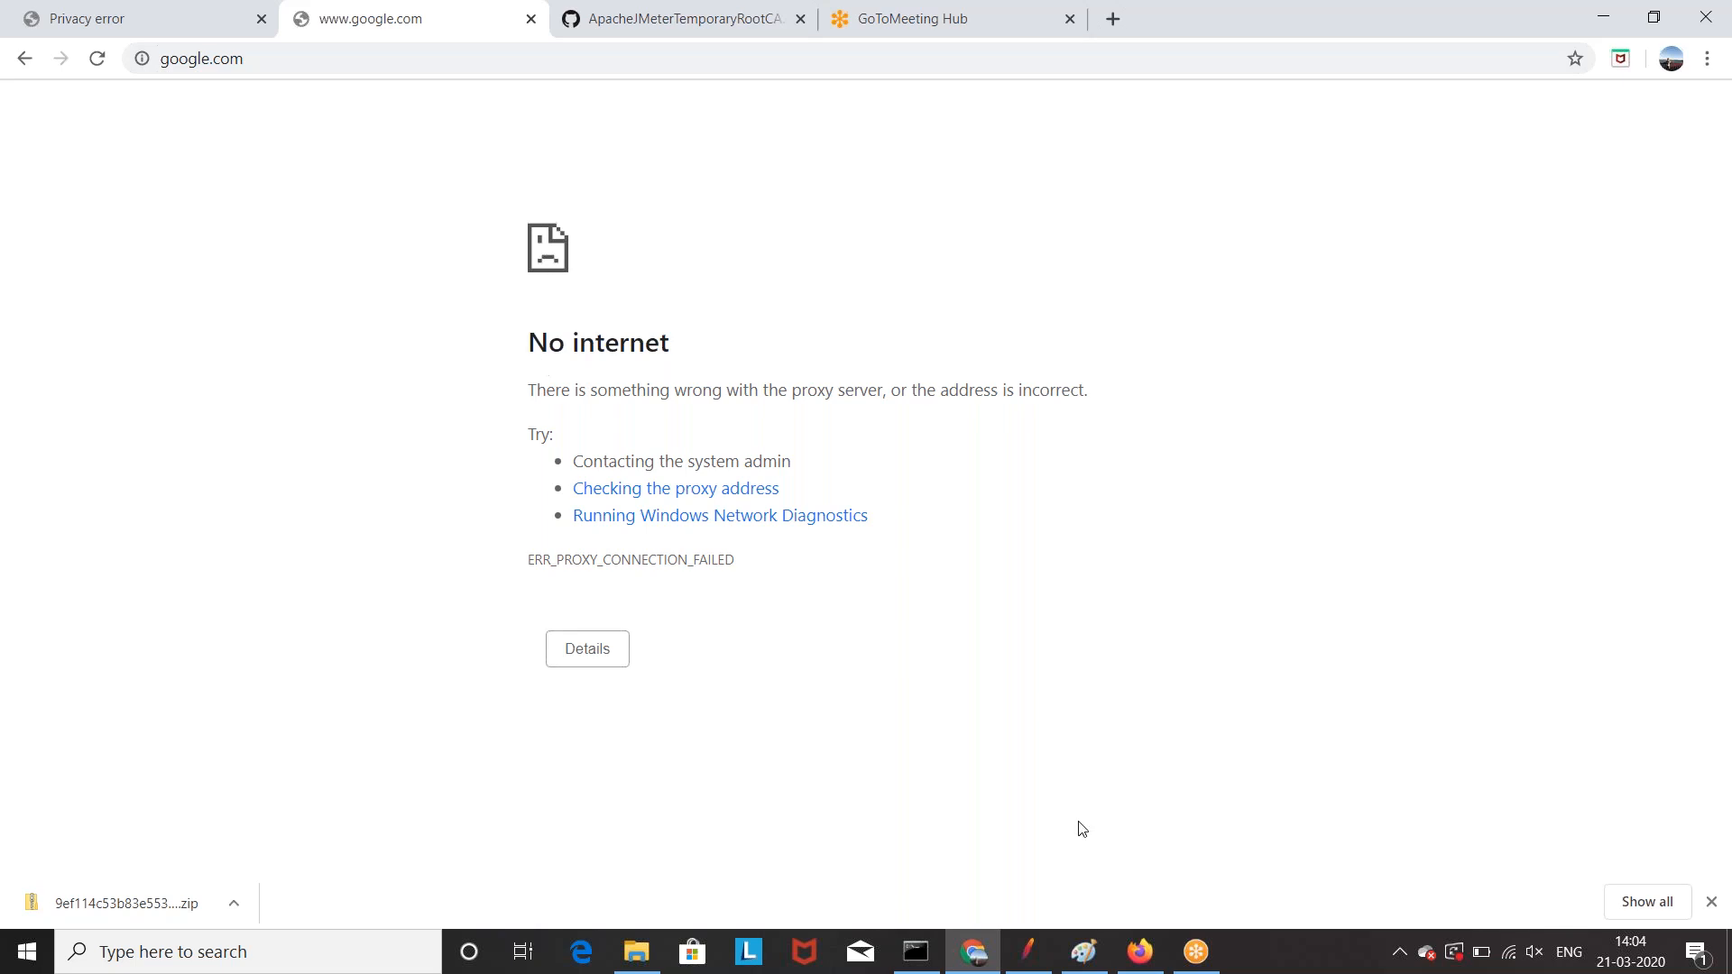
# Step: Switch to JMeter, start the HTTP(S) Test Script Recorder and accept the root CA certificate notice
pyautogui.click(1031, 958)
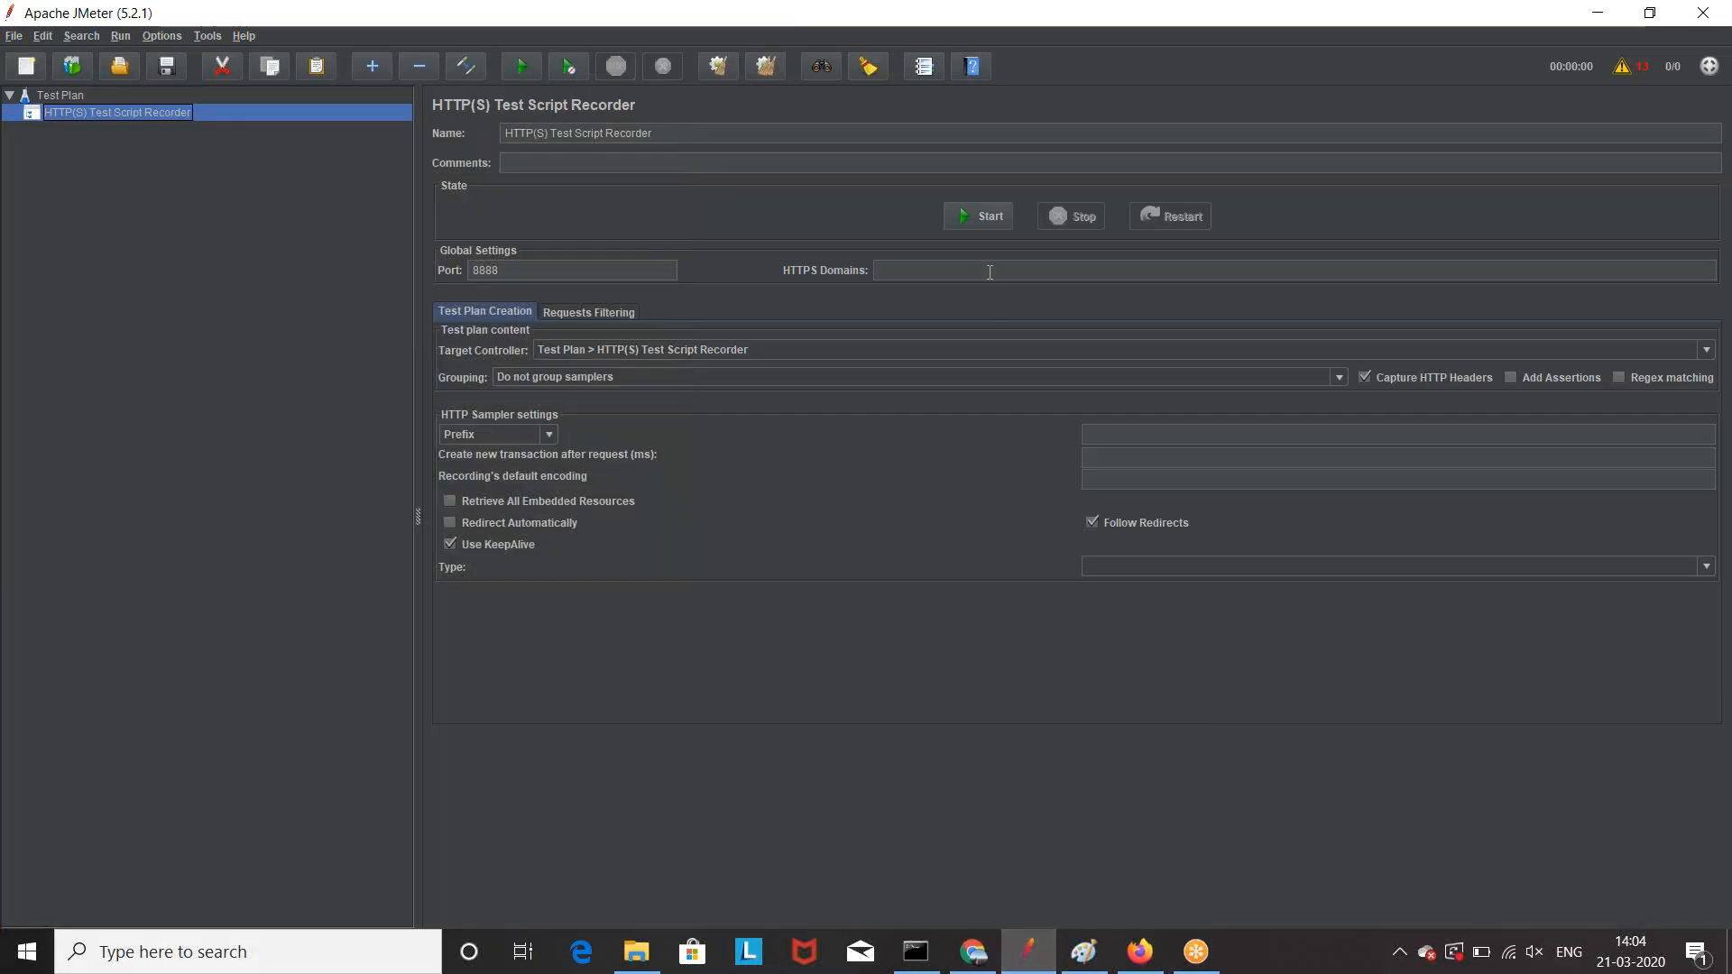
pyautogui.click(977, 217)
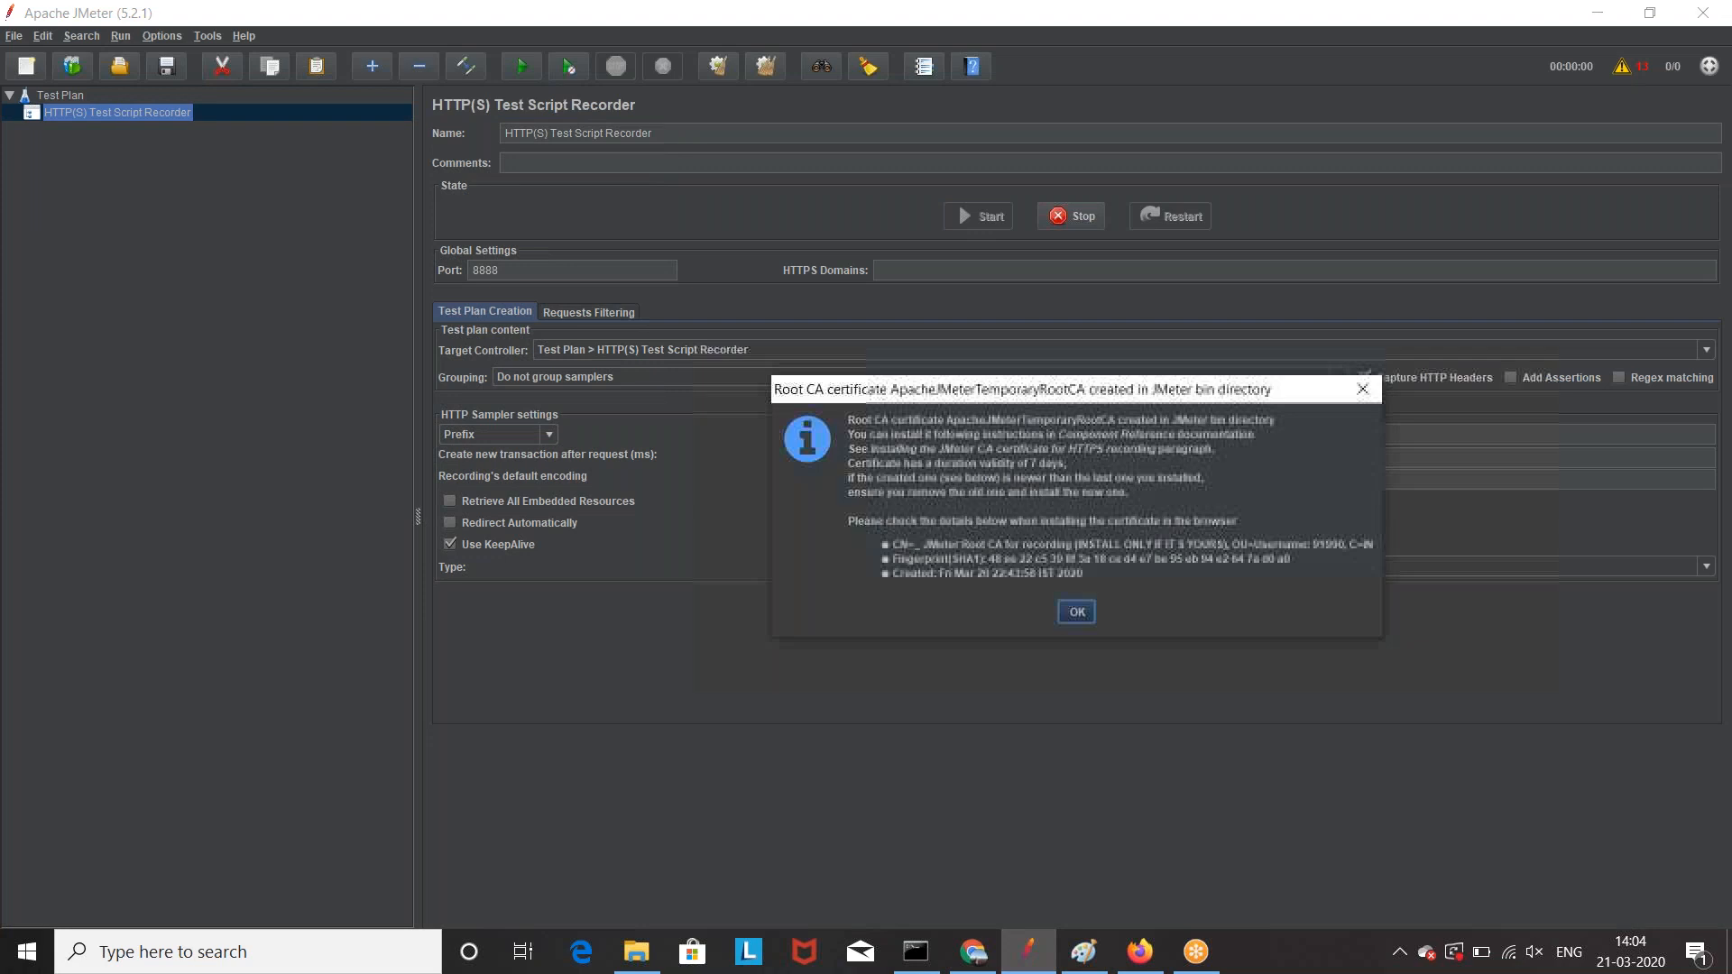
pyautogui.click(1082, 614)
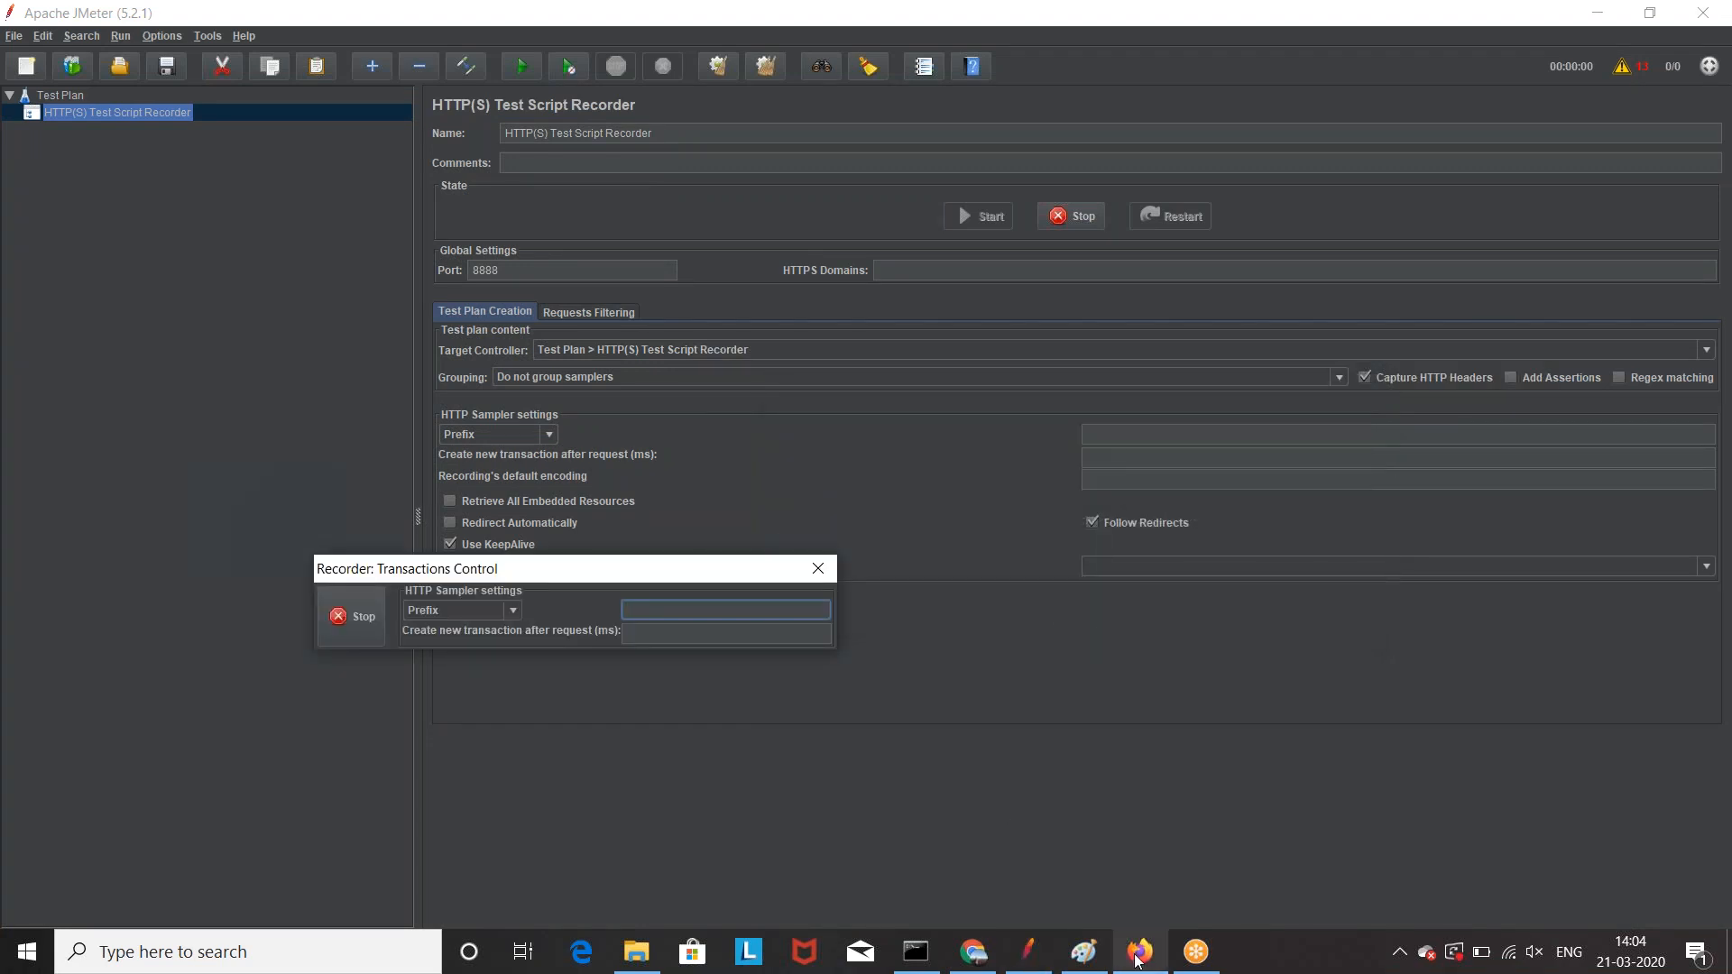
# Step: Switch to Chrome, reload google.com while the recorder runs, and check the protocol in its full address
pyautogui.click(972, 952)
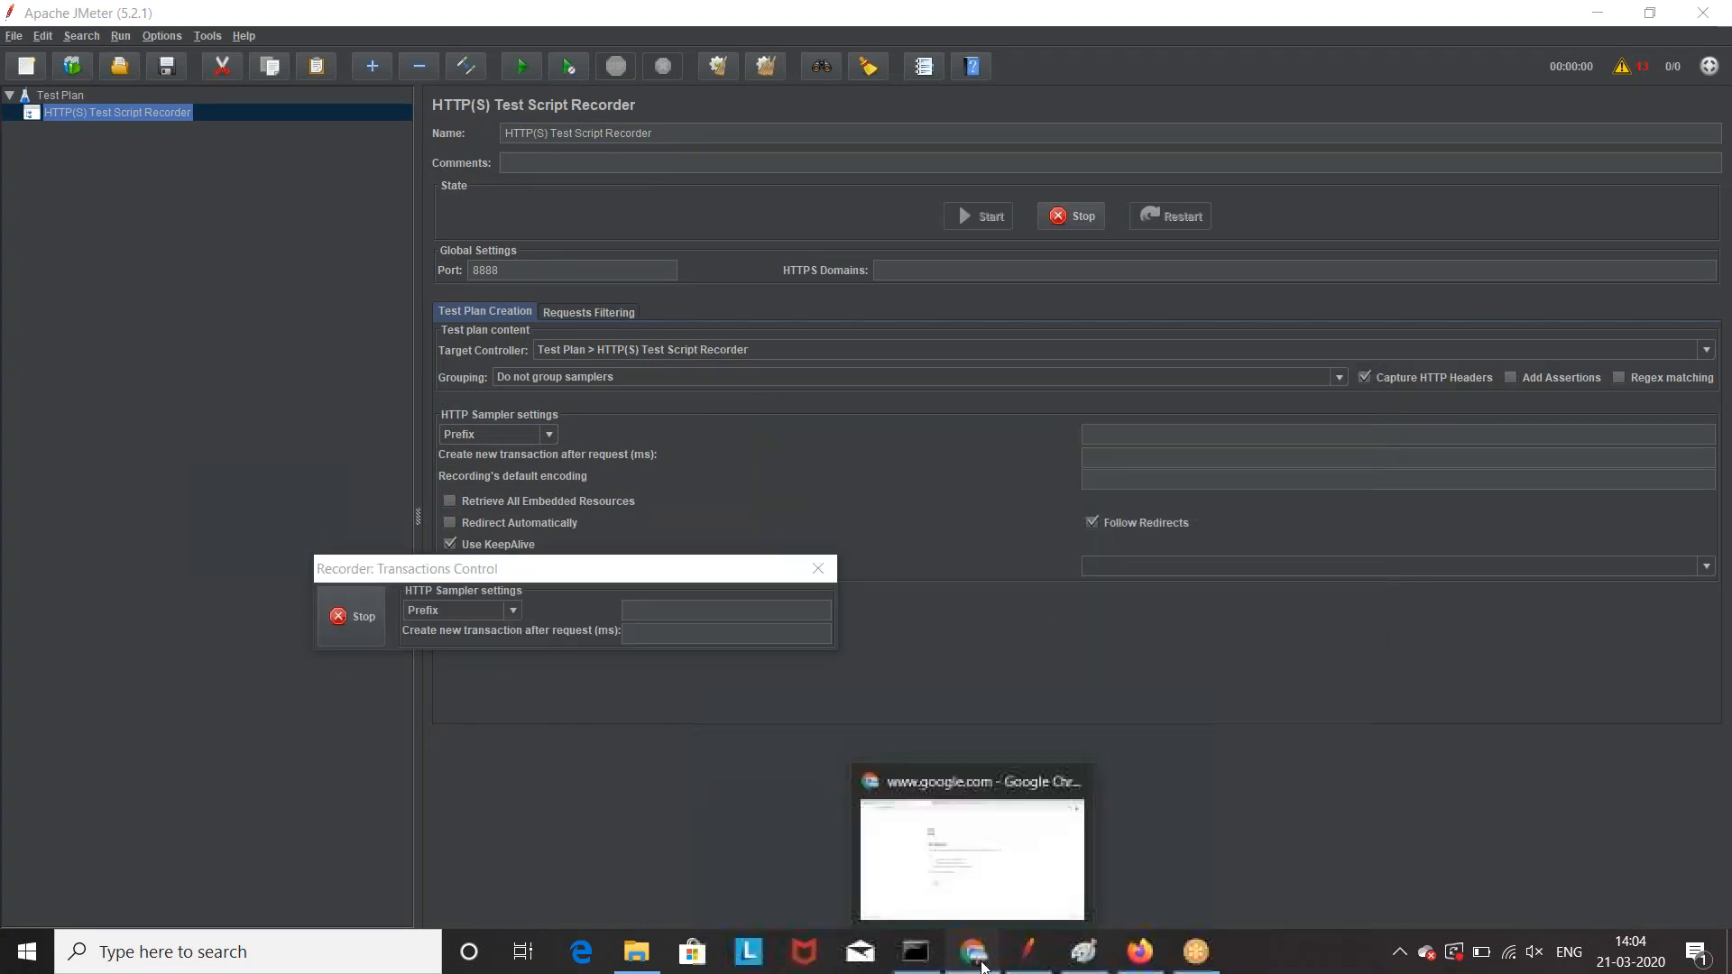
pyautogui.click(97, 59)
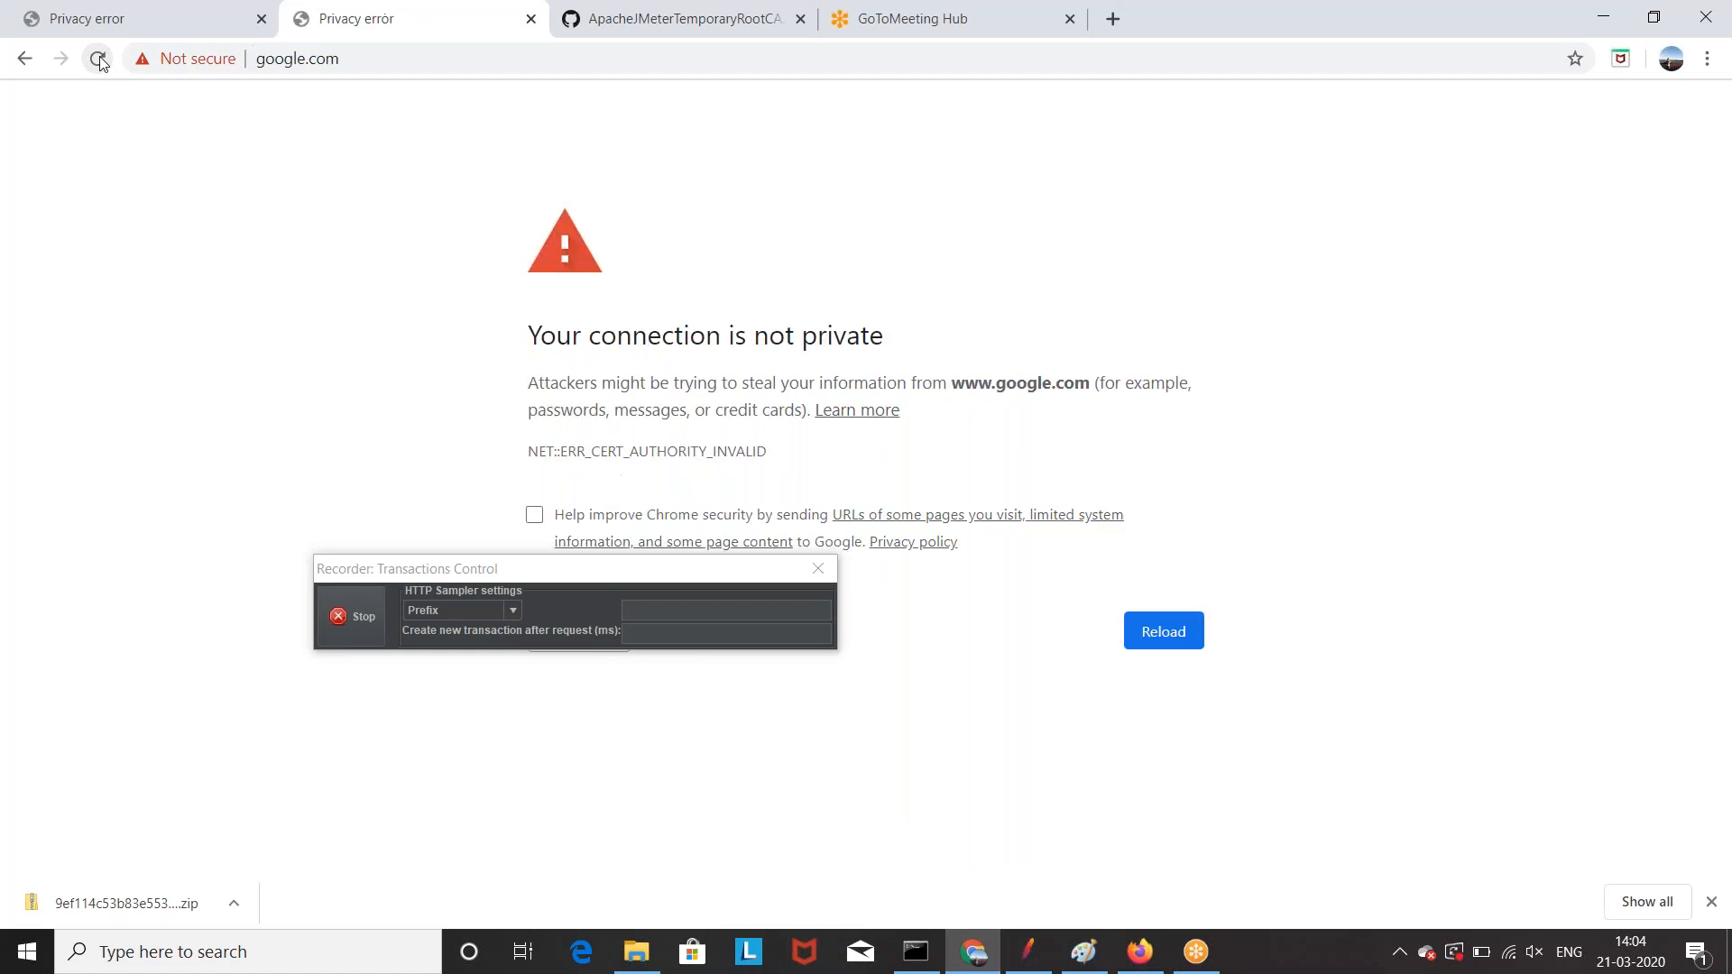
pyautogui.doubleClick(315, 60)
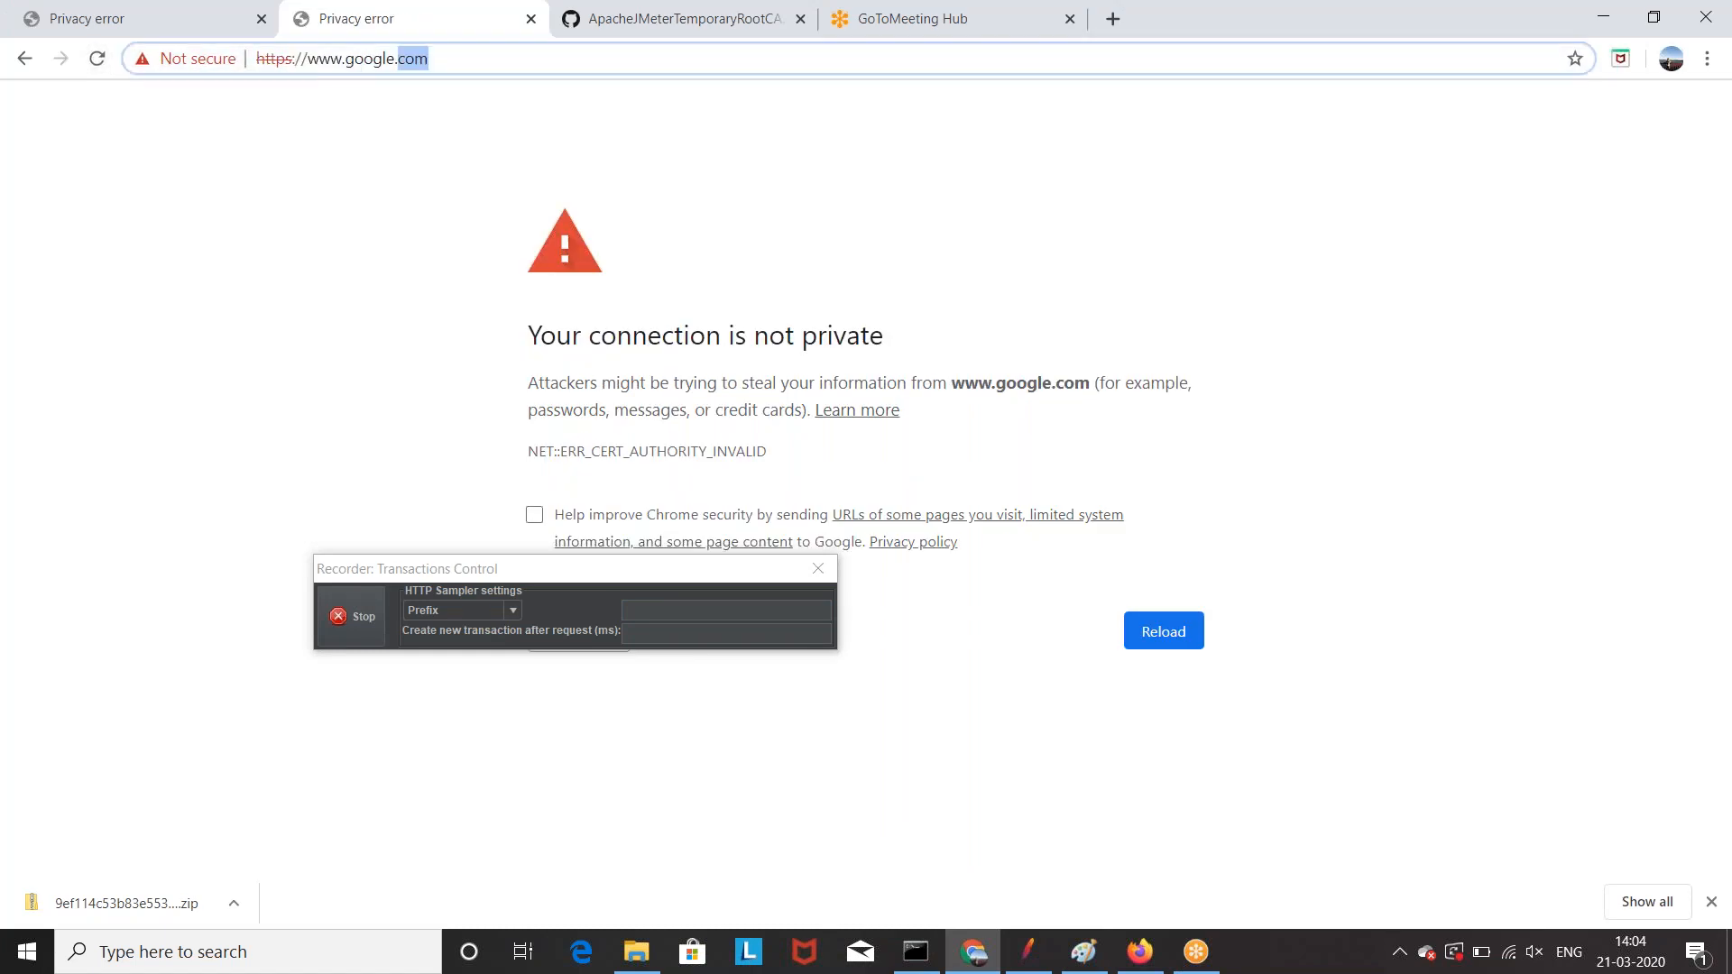
pyautogui.click(233, 343)
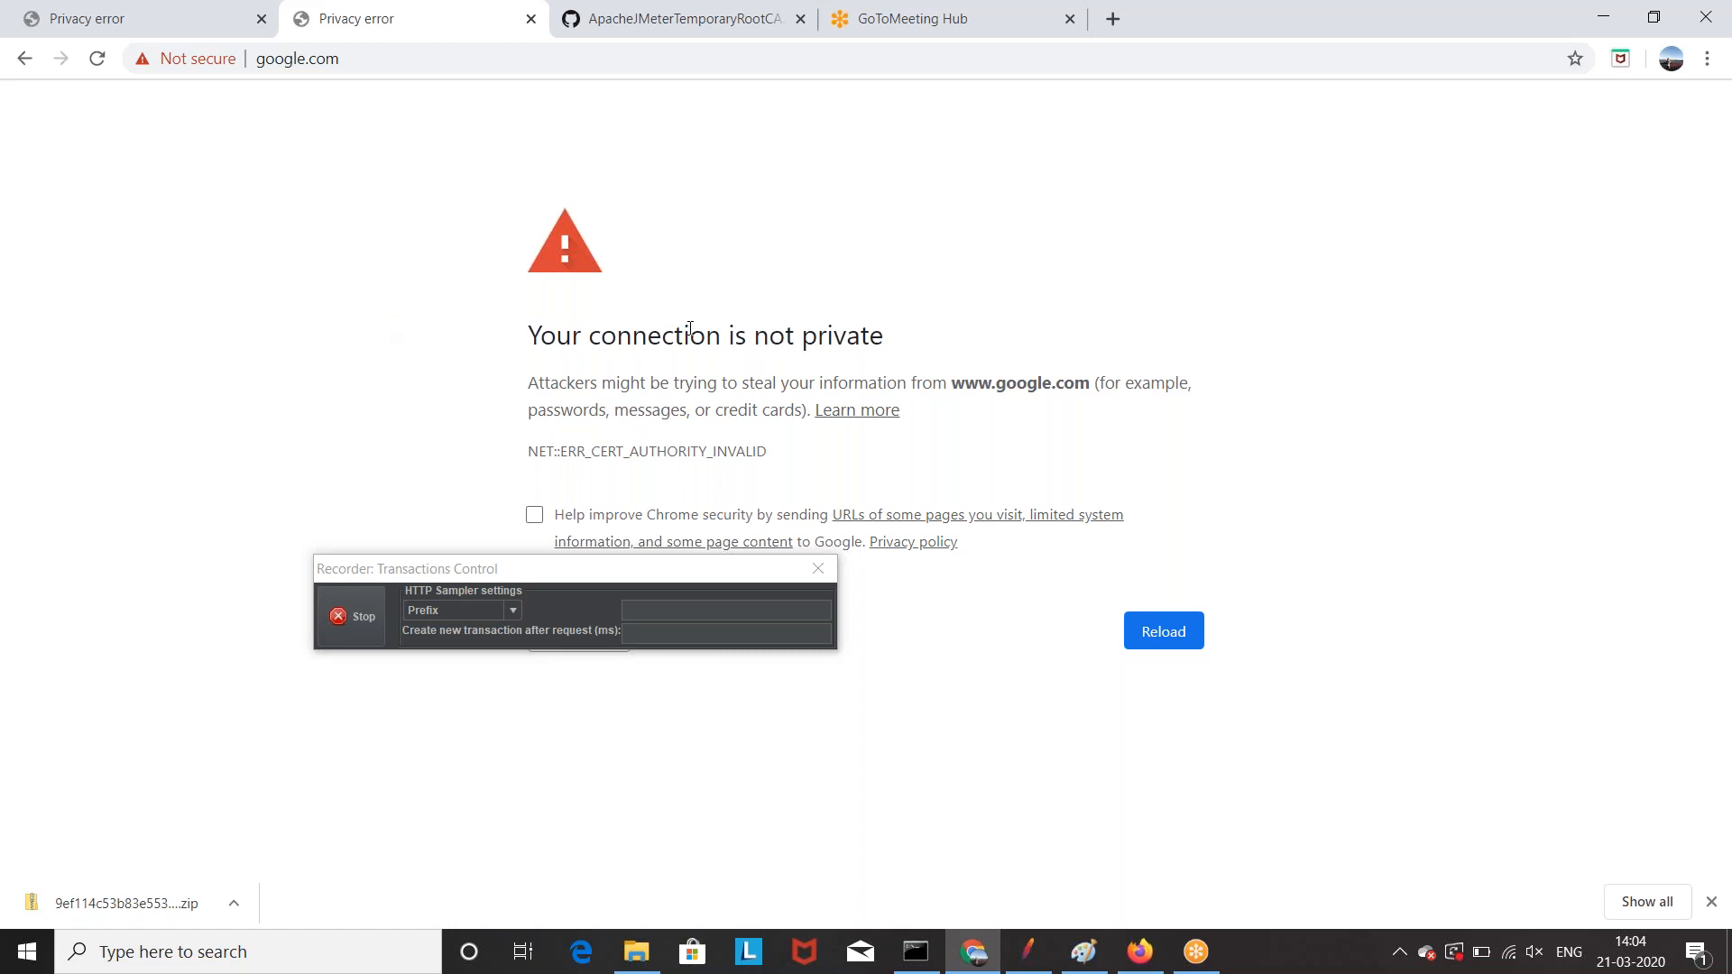
# Step: Load classic.crmpro.com in the same Chrome tab, and check the test plan in JMeter for recorded requests
pyautogui.click(436, 60)
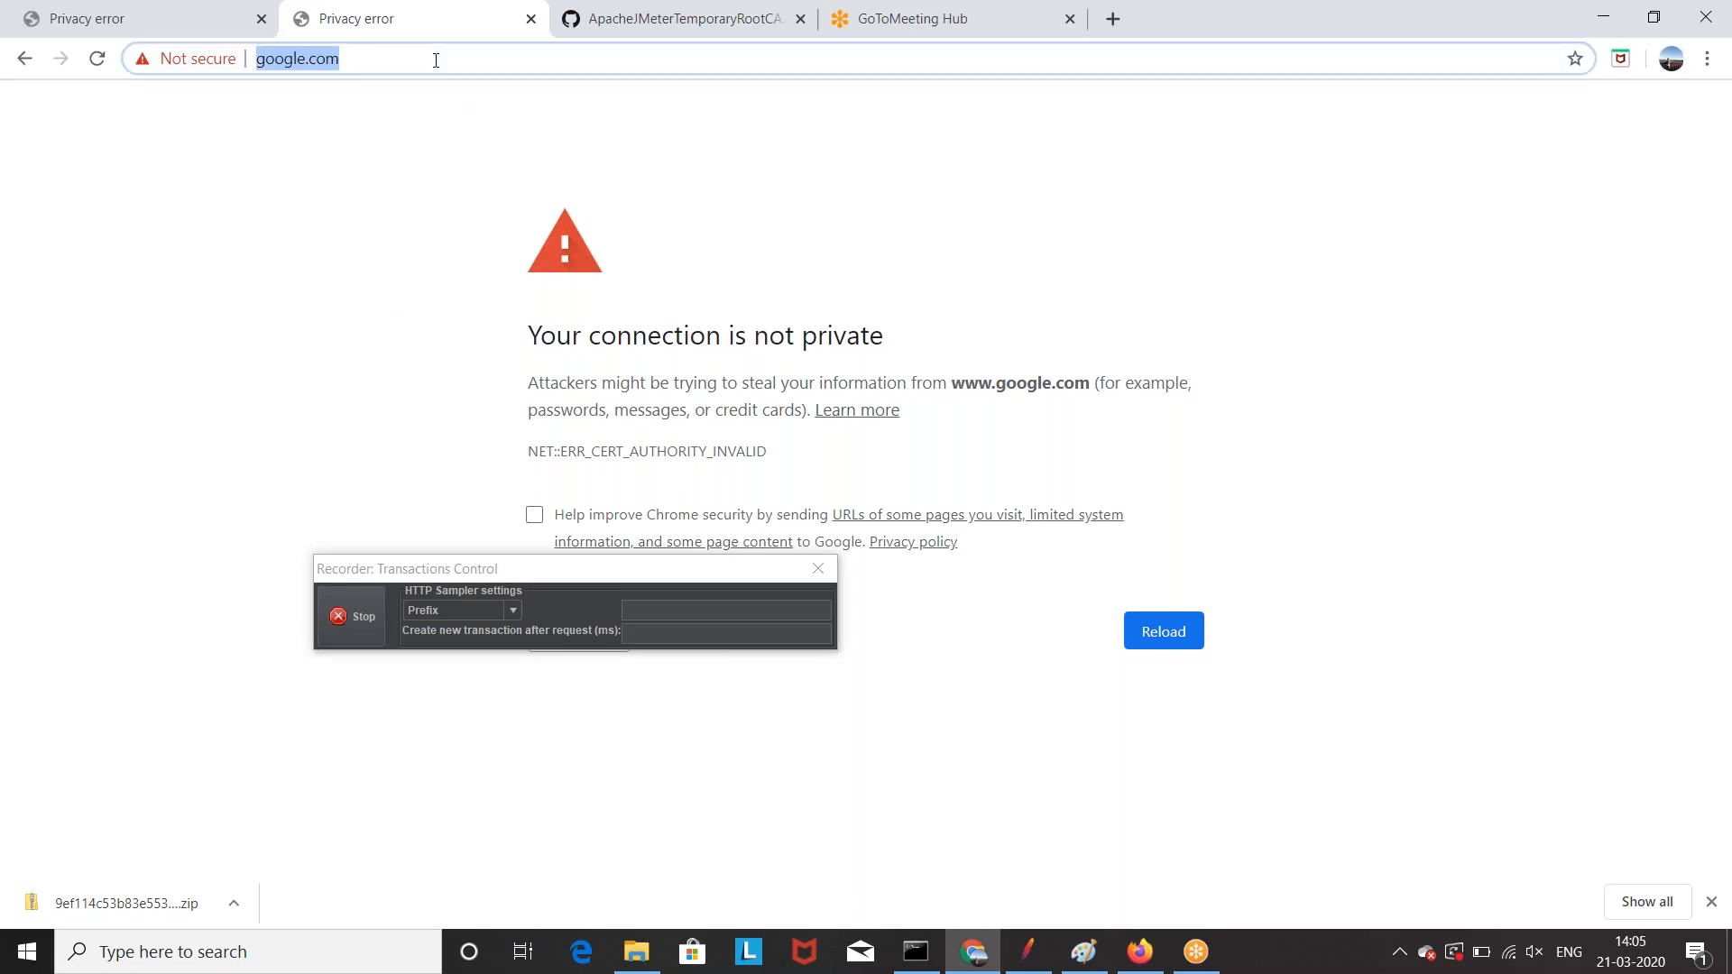
pyautogui.write('classic.crmpr')
pyautogui.press('Return')
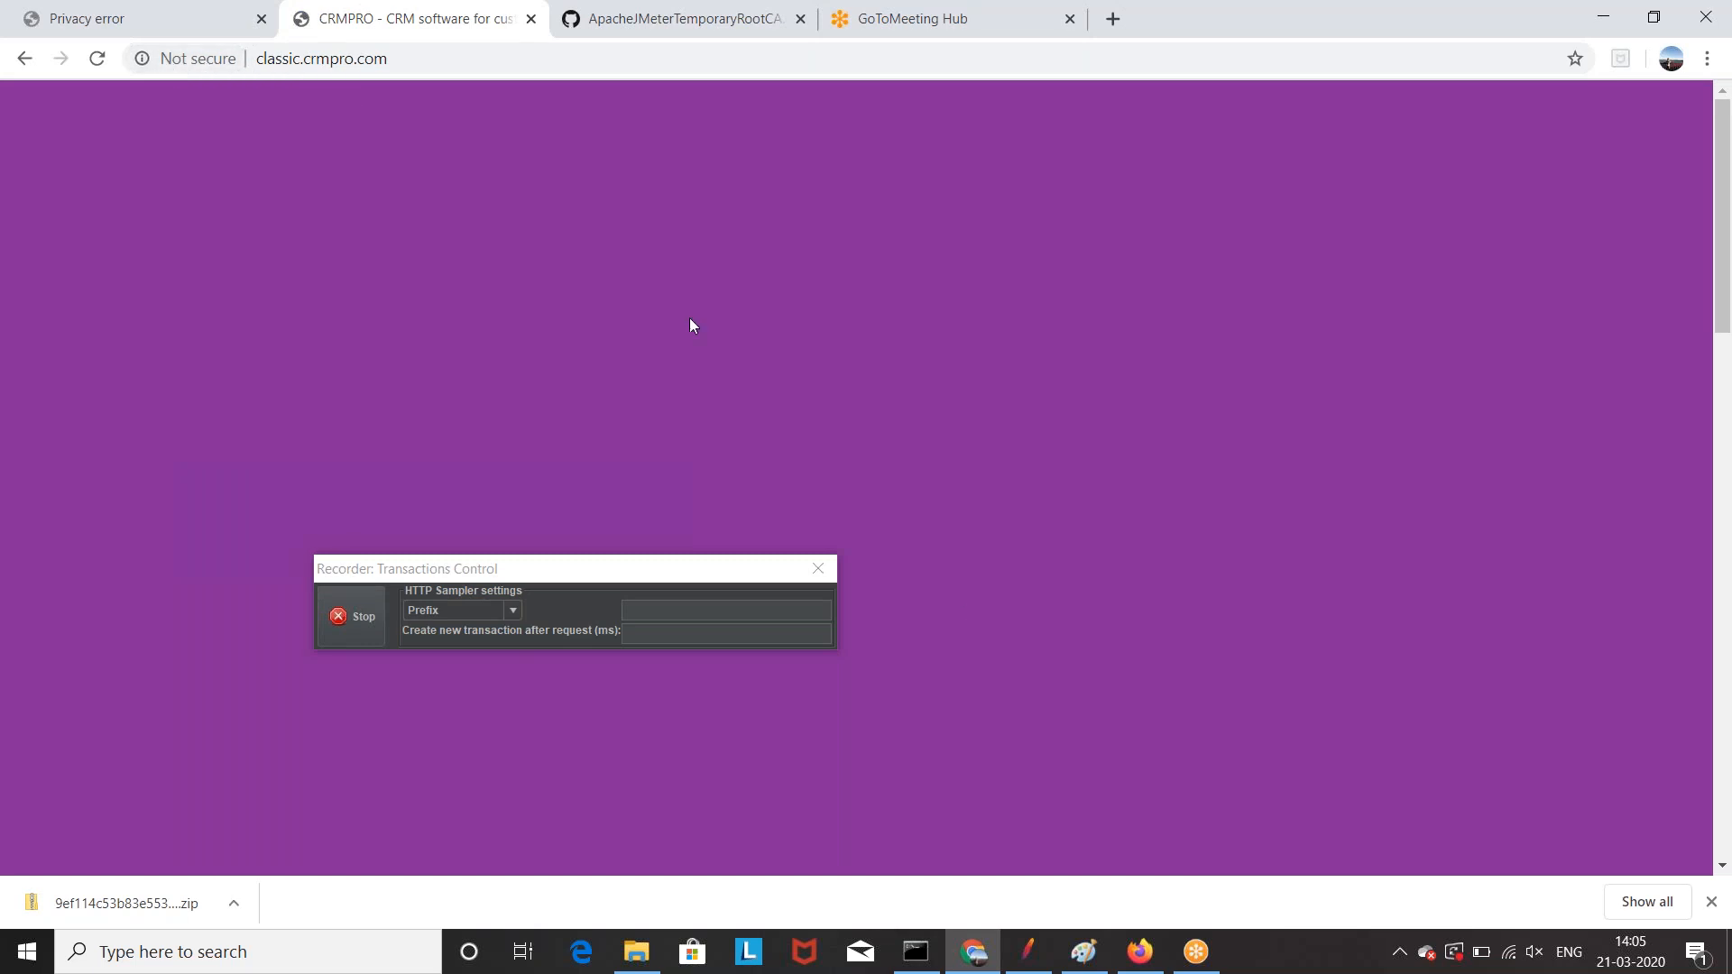
pyautogui.click(1028, 952)
pyautogui.click(188, 296)
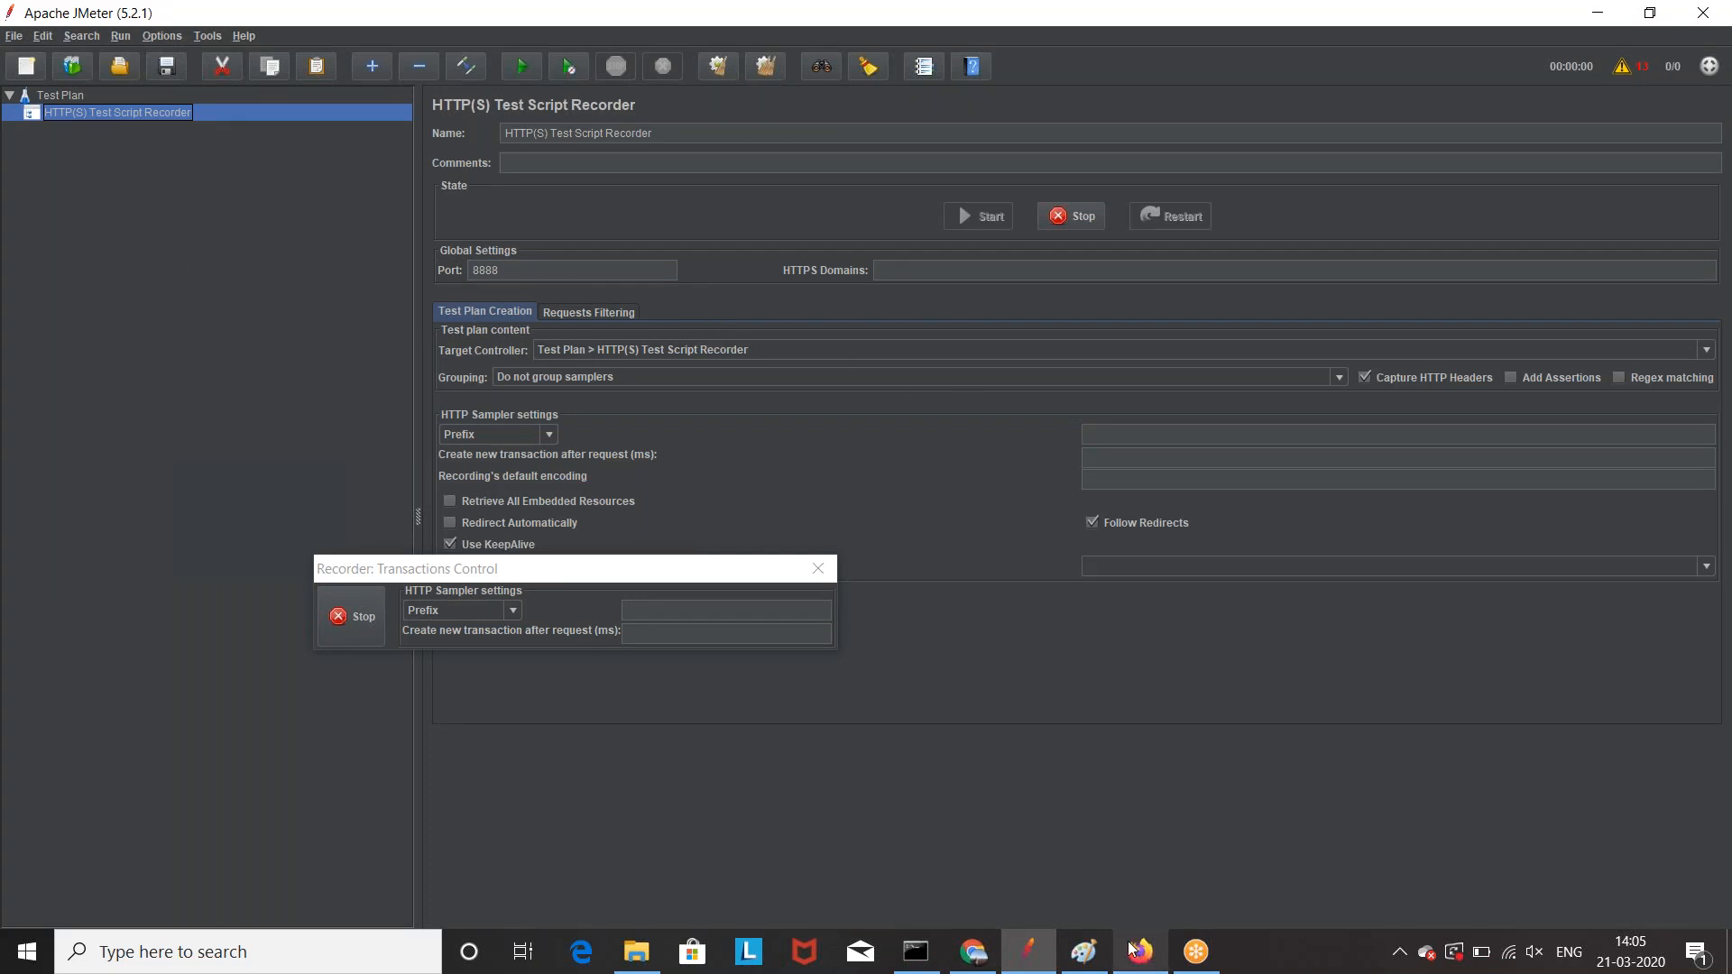
# Step: Reload classic.crmpro.com in Chrome, and open the newly recorded HTTP request under the Test Script Recorder in JMeter
pyautogui.click(979, 956)
pyautogui.click(97, 58)
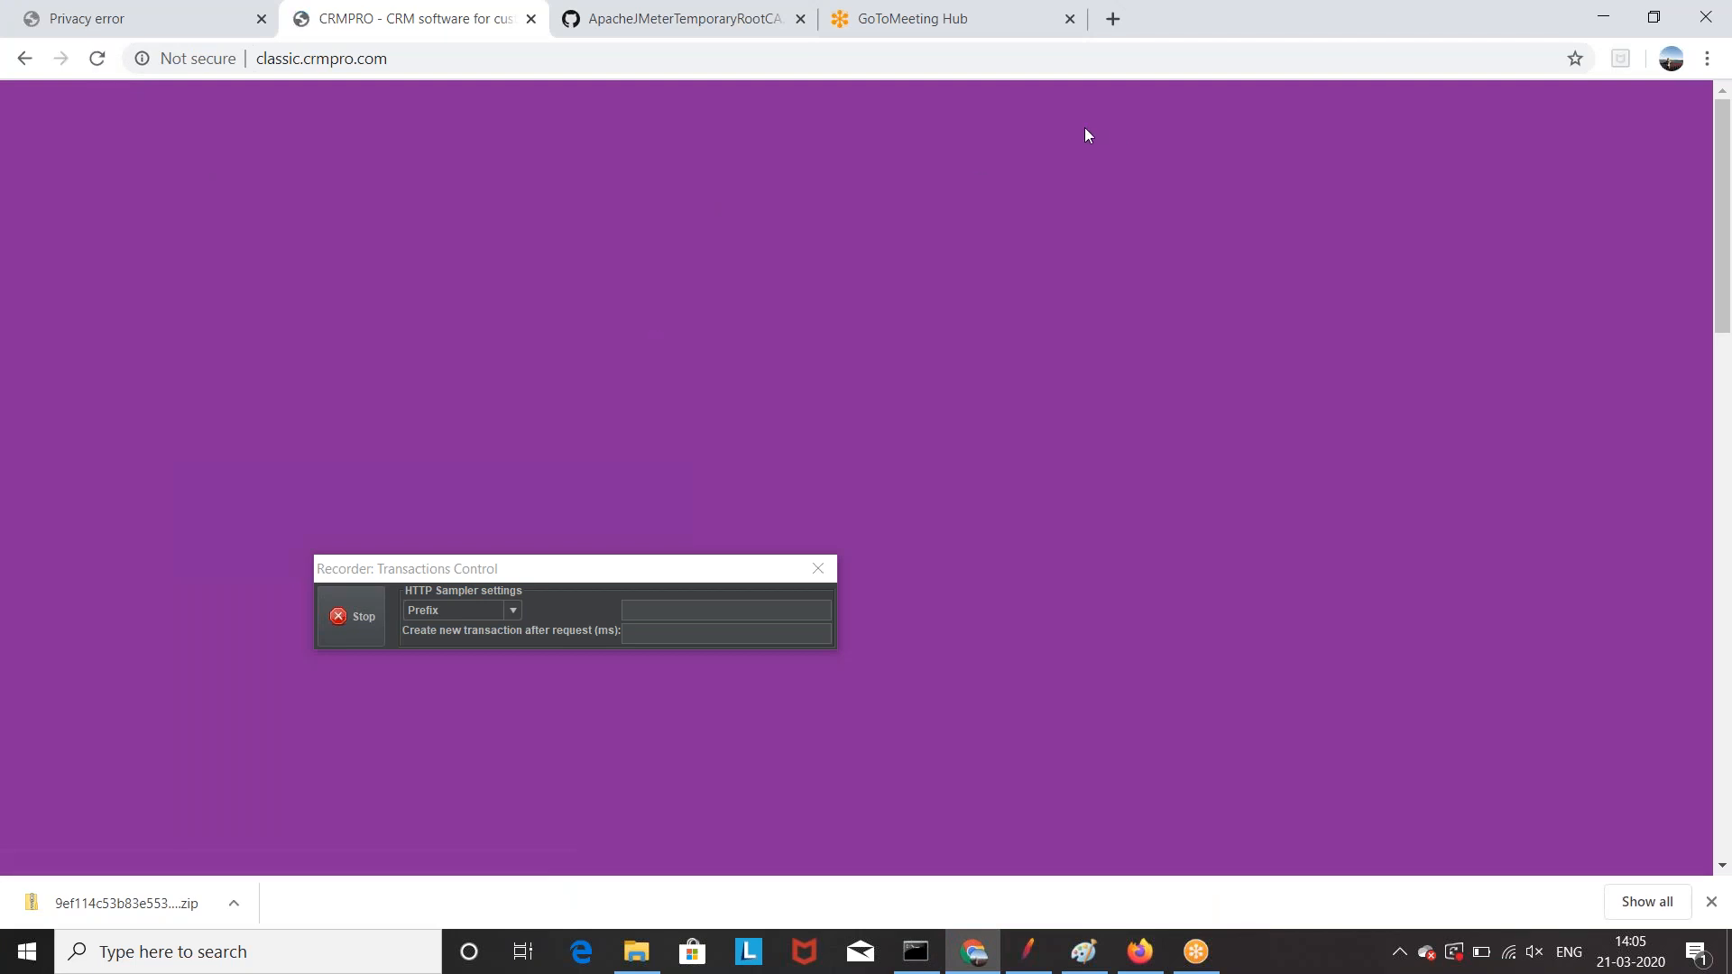
pyautogui.moveTo(1200, 19); pyautogui.dragTo(1351, 114)
pyautogui.click(16, 112)
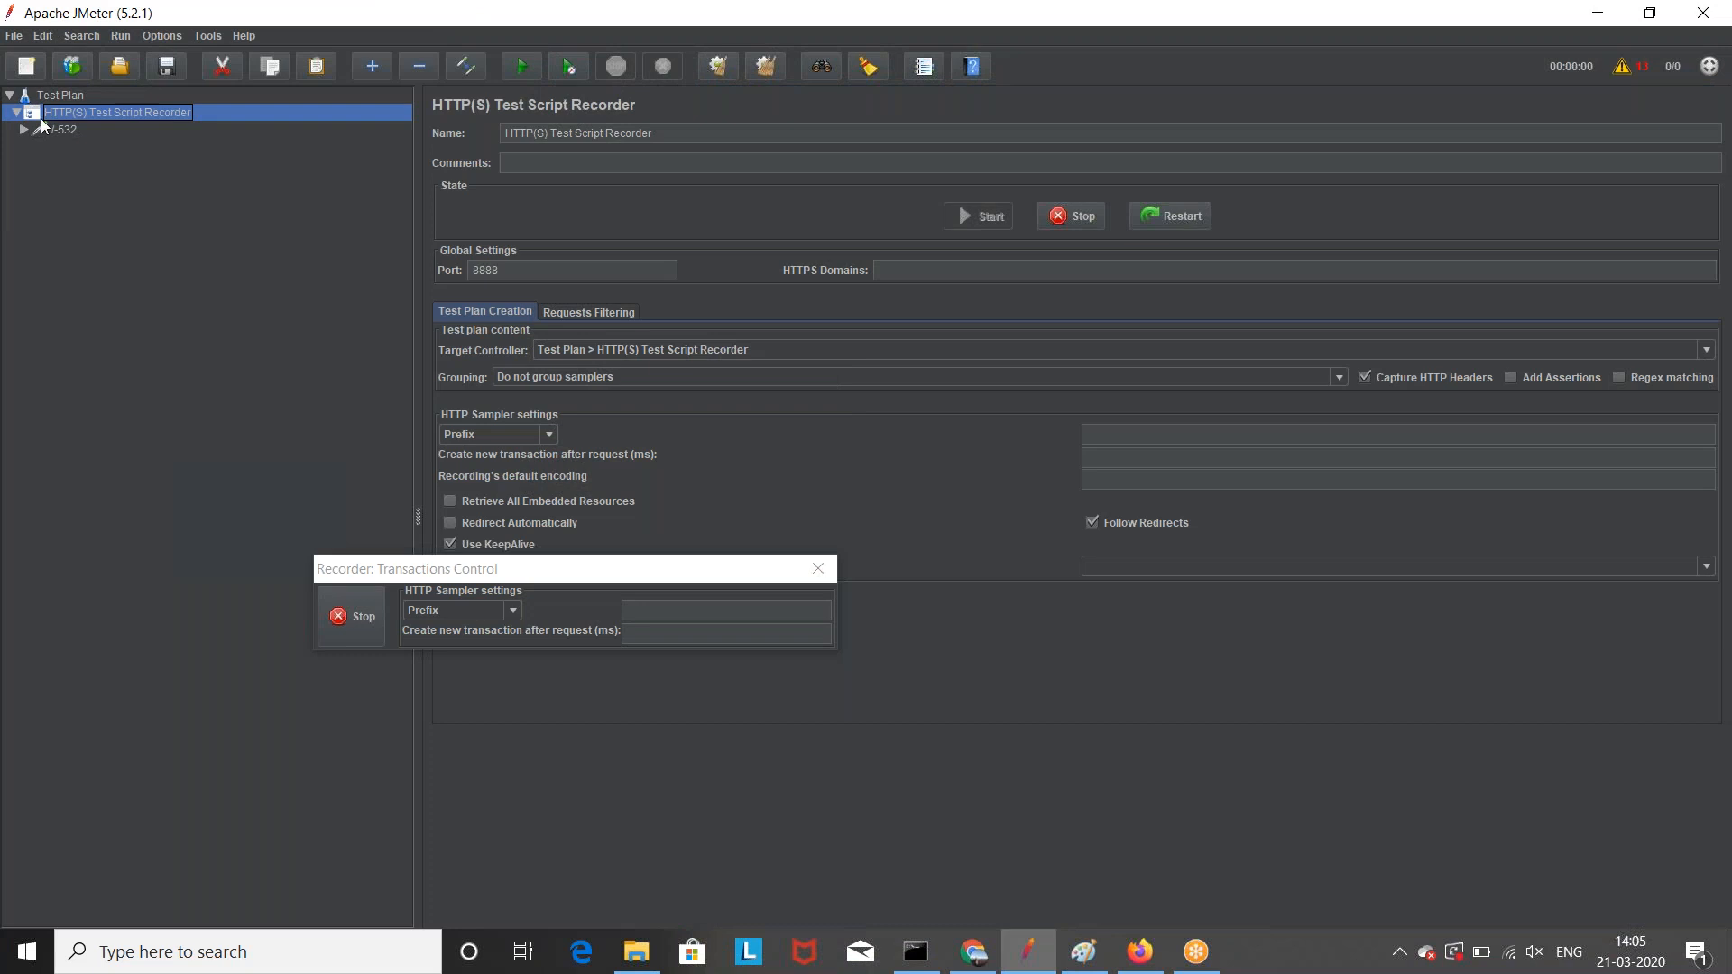
pyautogui.click(63, 129)
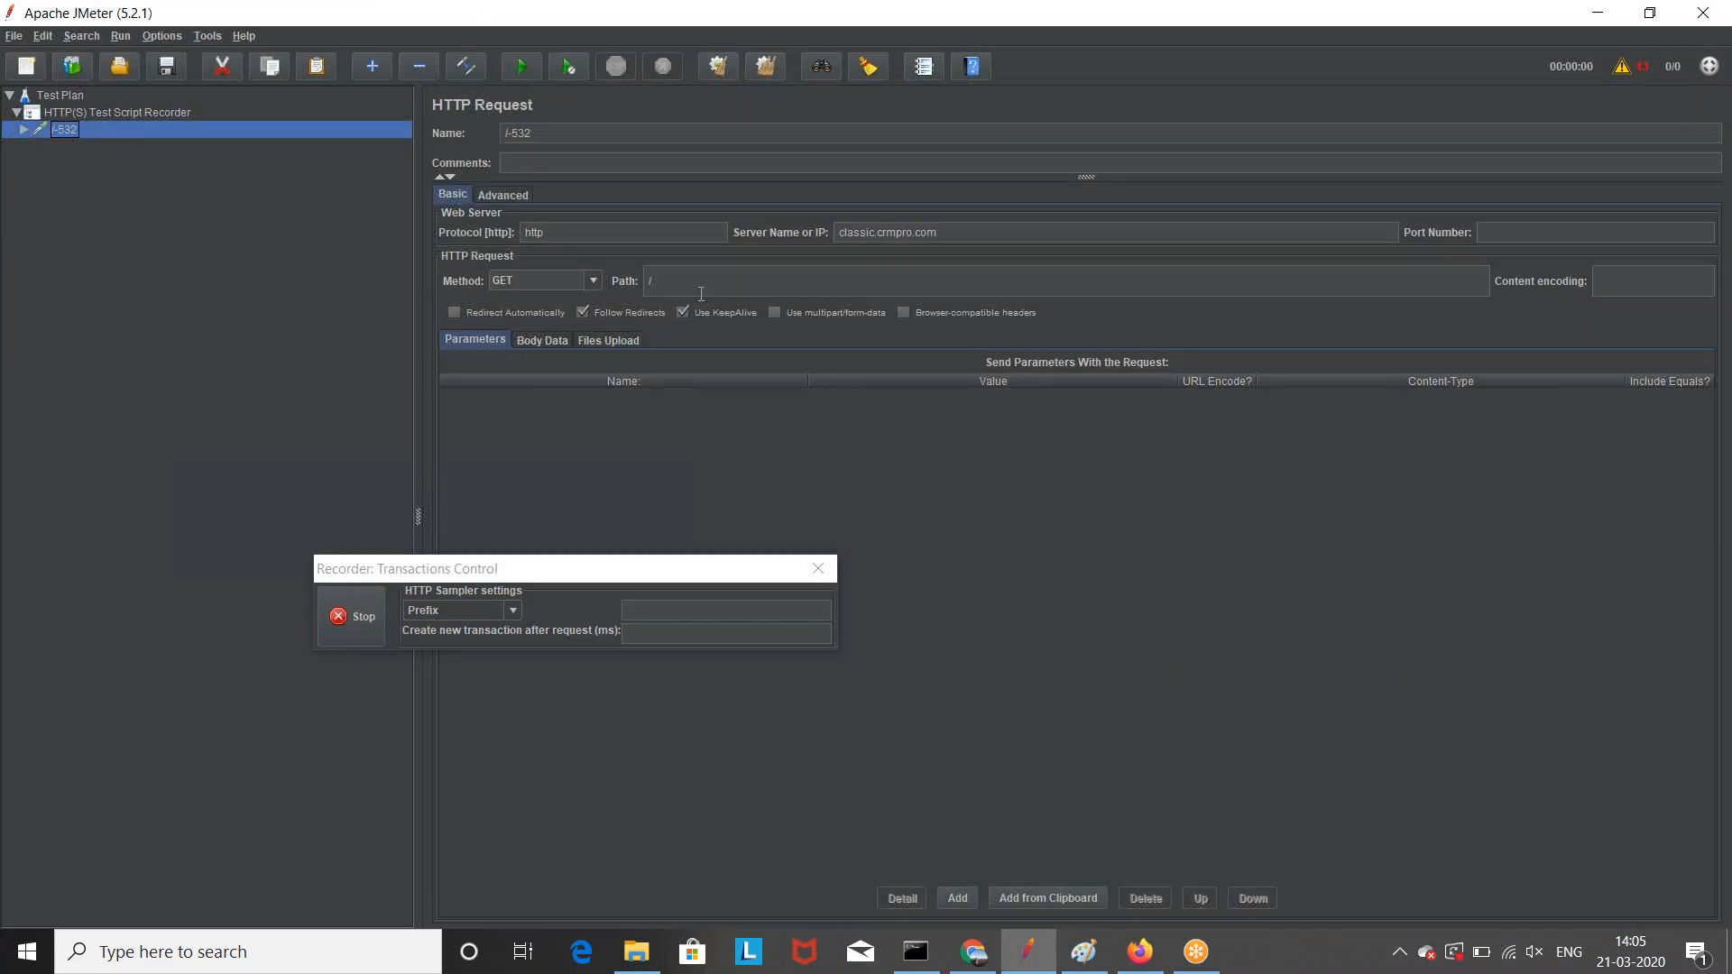
# Step: Check the server name of the recorded HTTP request, reopen the HTTP(S) Test Script Recorder, and reposition the Transactions Control window
pyautogui.doubleClick(928, 233)
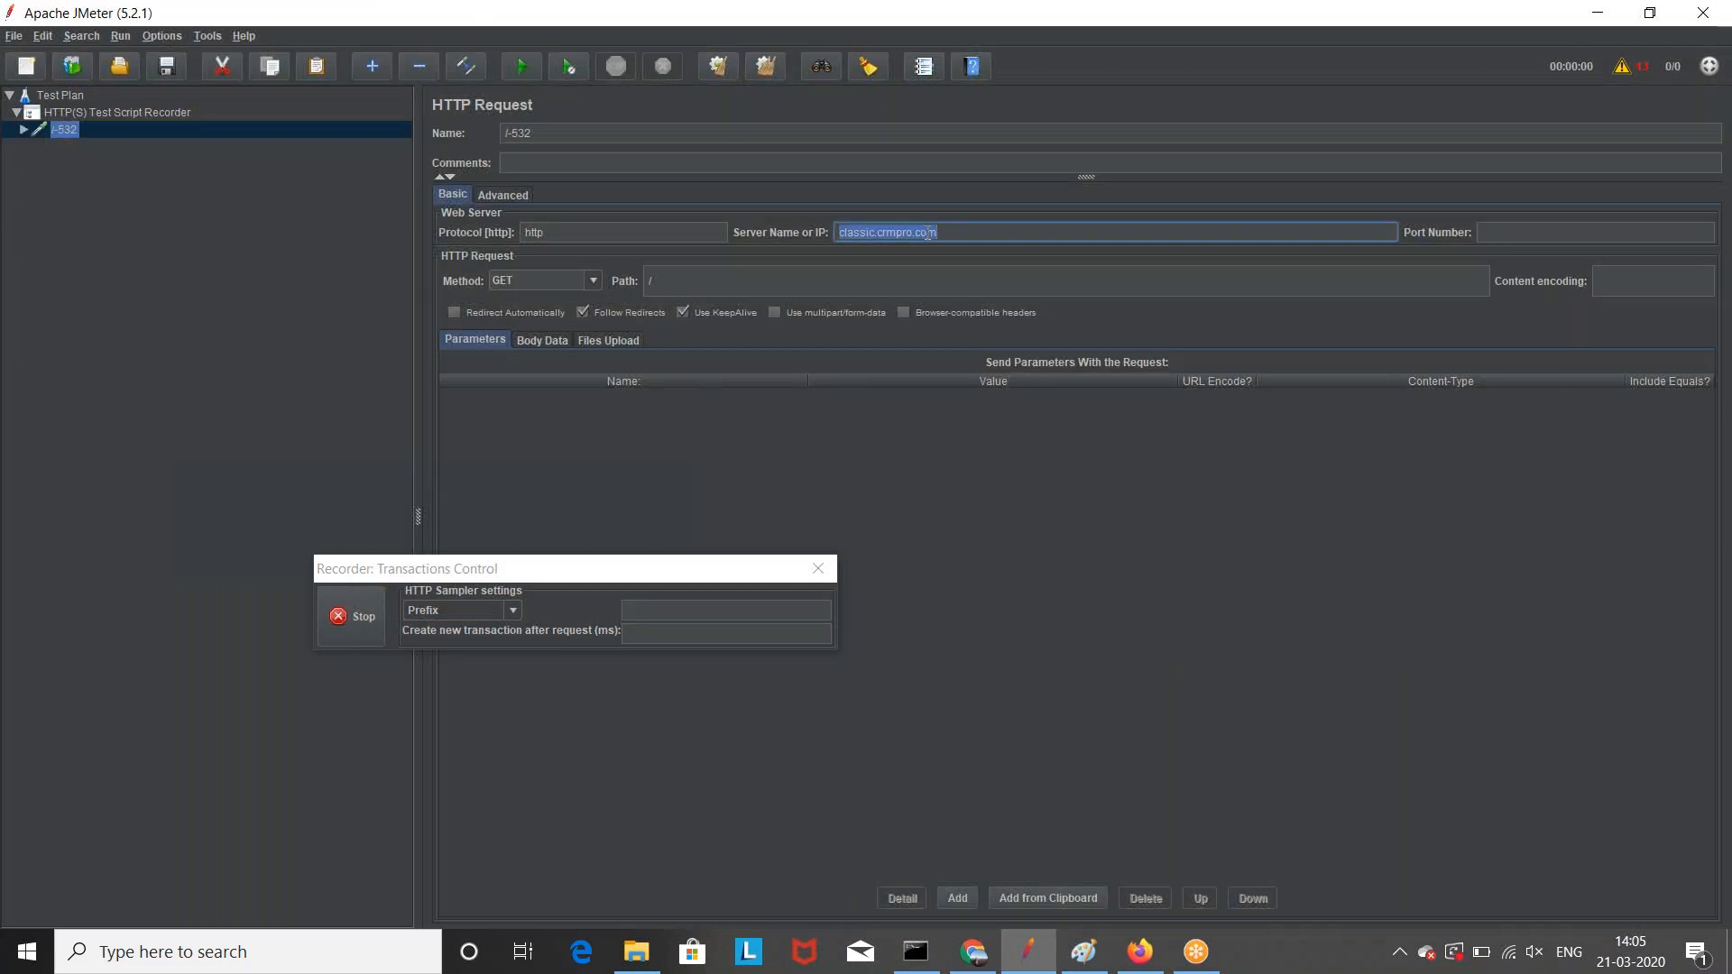
pyautogui.click(174, 269)
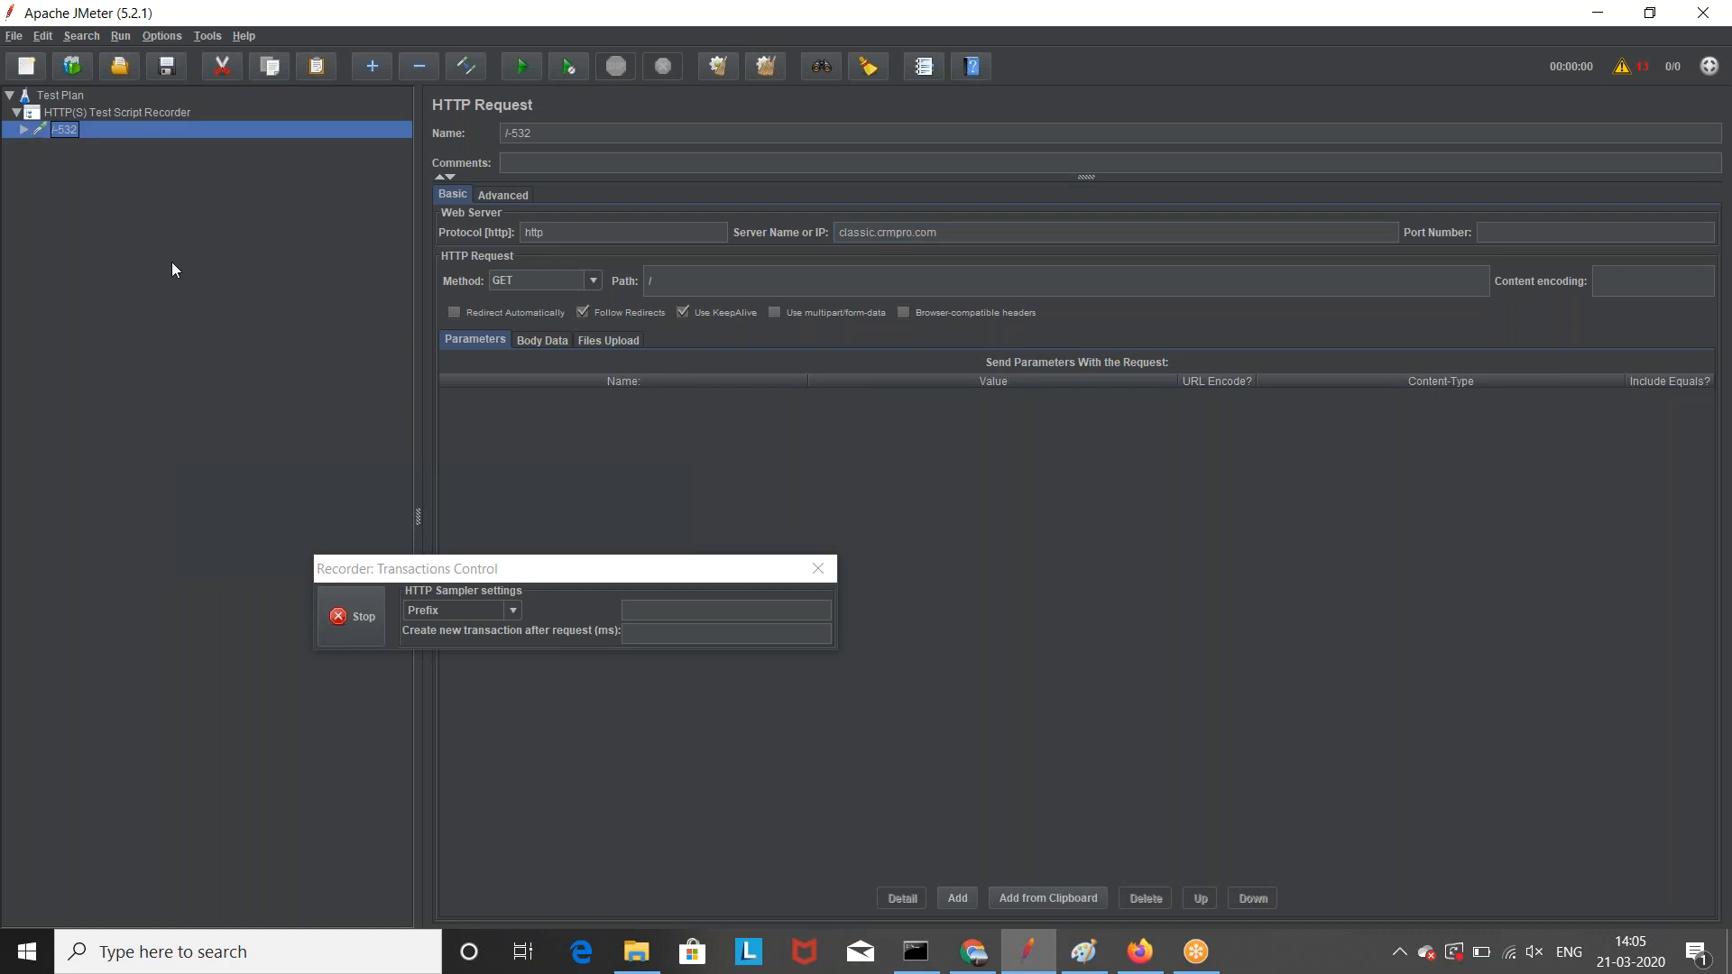
pyautogui.click(94, 112)
pyautogui.moveTo(604, 579); pyautogui.dragTo(322, 778)
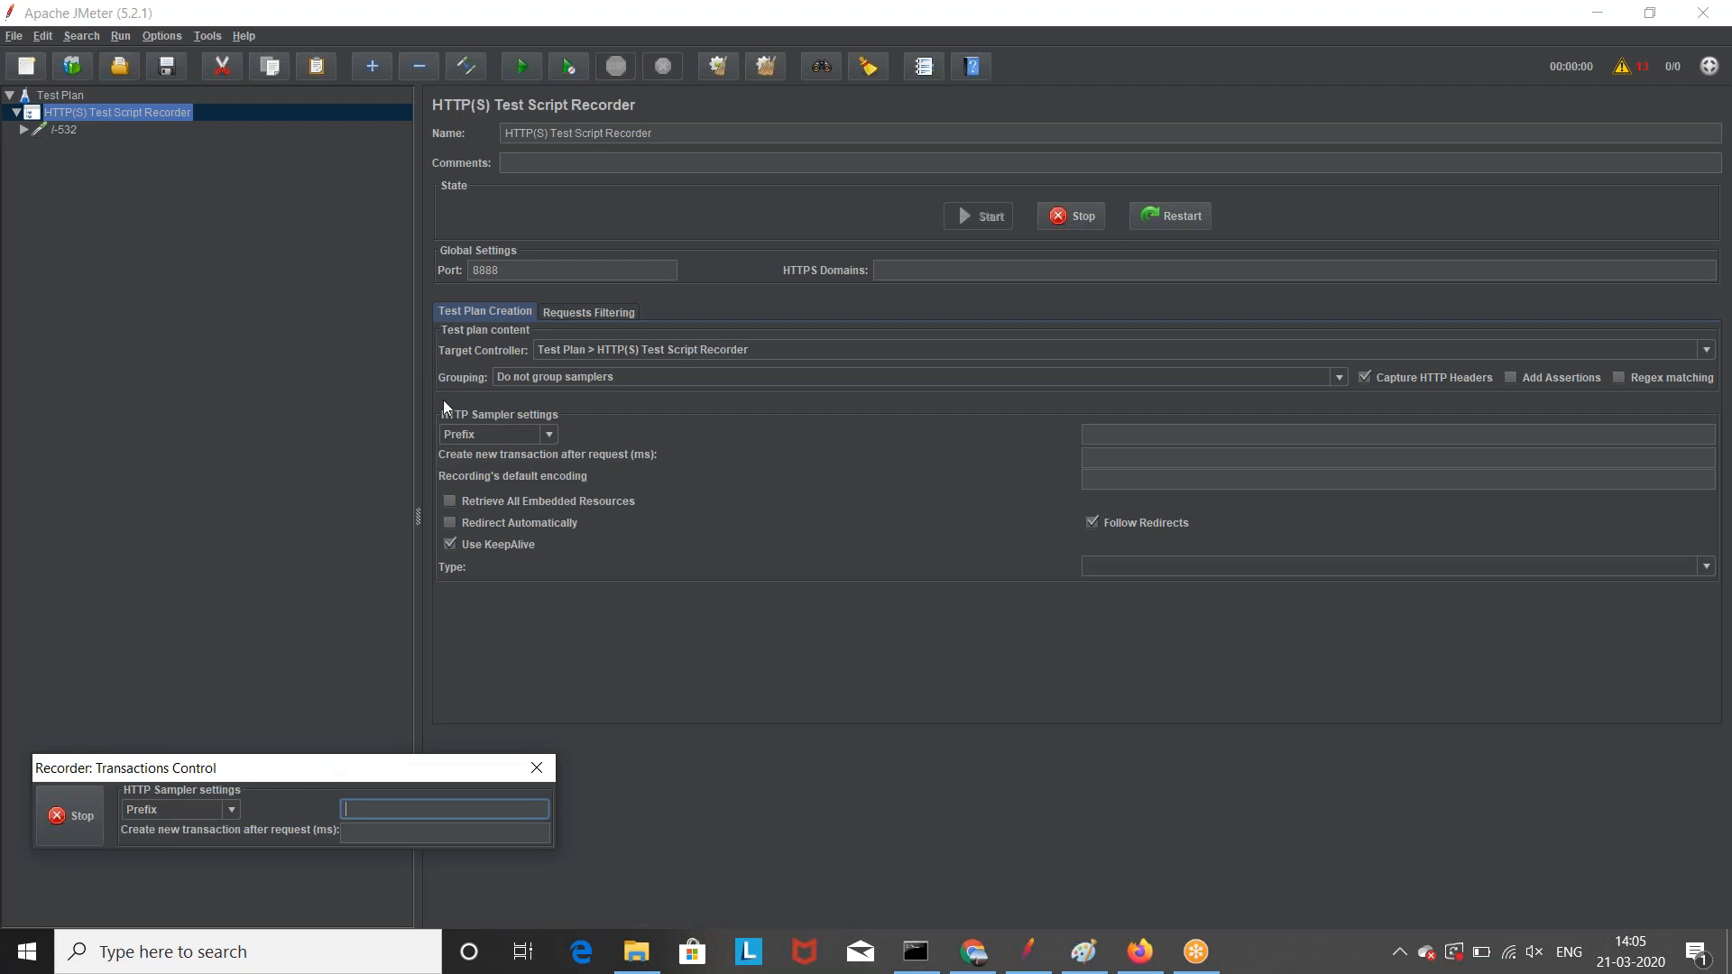
pyautogui.moveTo(384, 768); pyautogui.dragTo(470, 495)
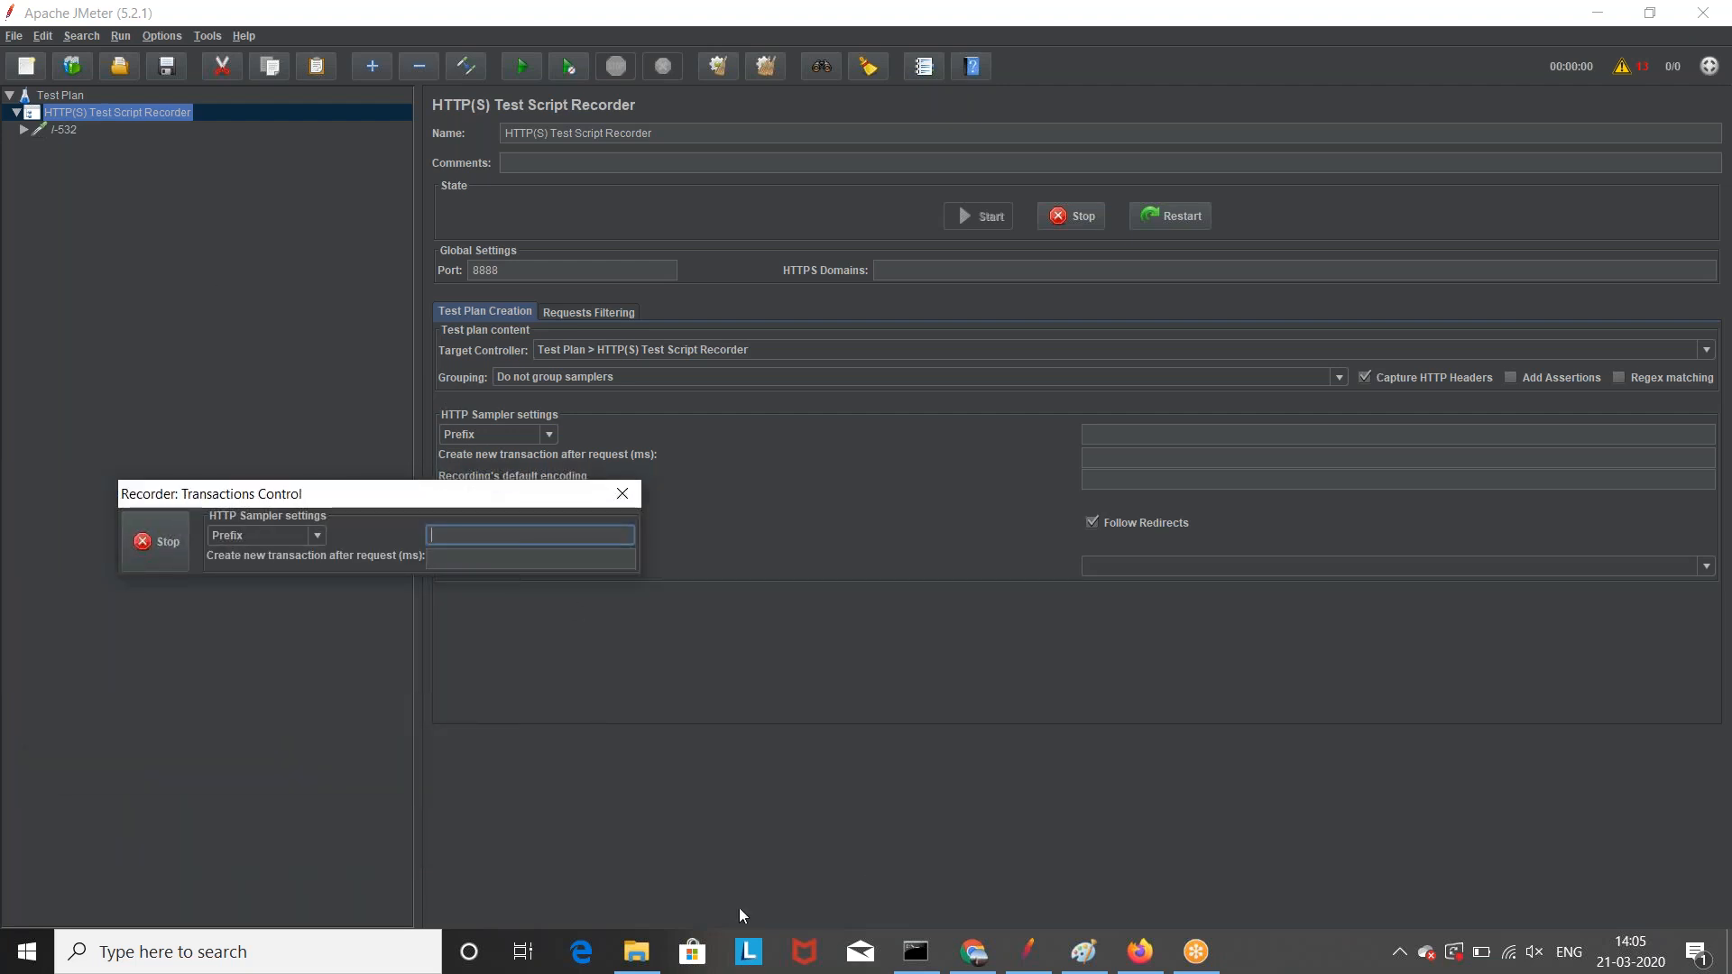
# Step: Turn off the LAN proxy server in the Windows Internet Options, and stop the HTTP(S) Test Script Recorder in JMeter
pyautogui.click(383, 950)
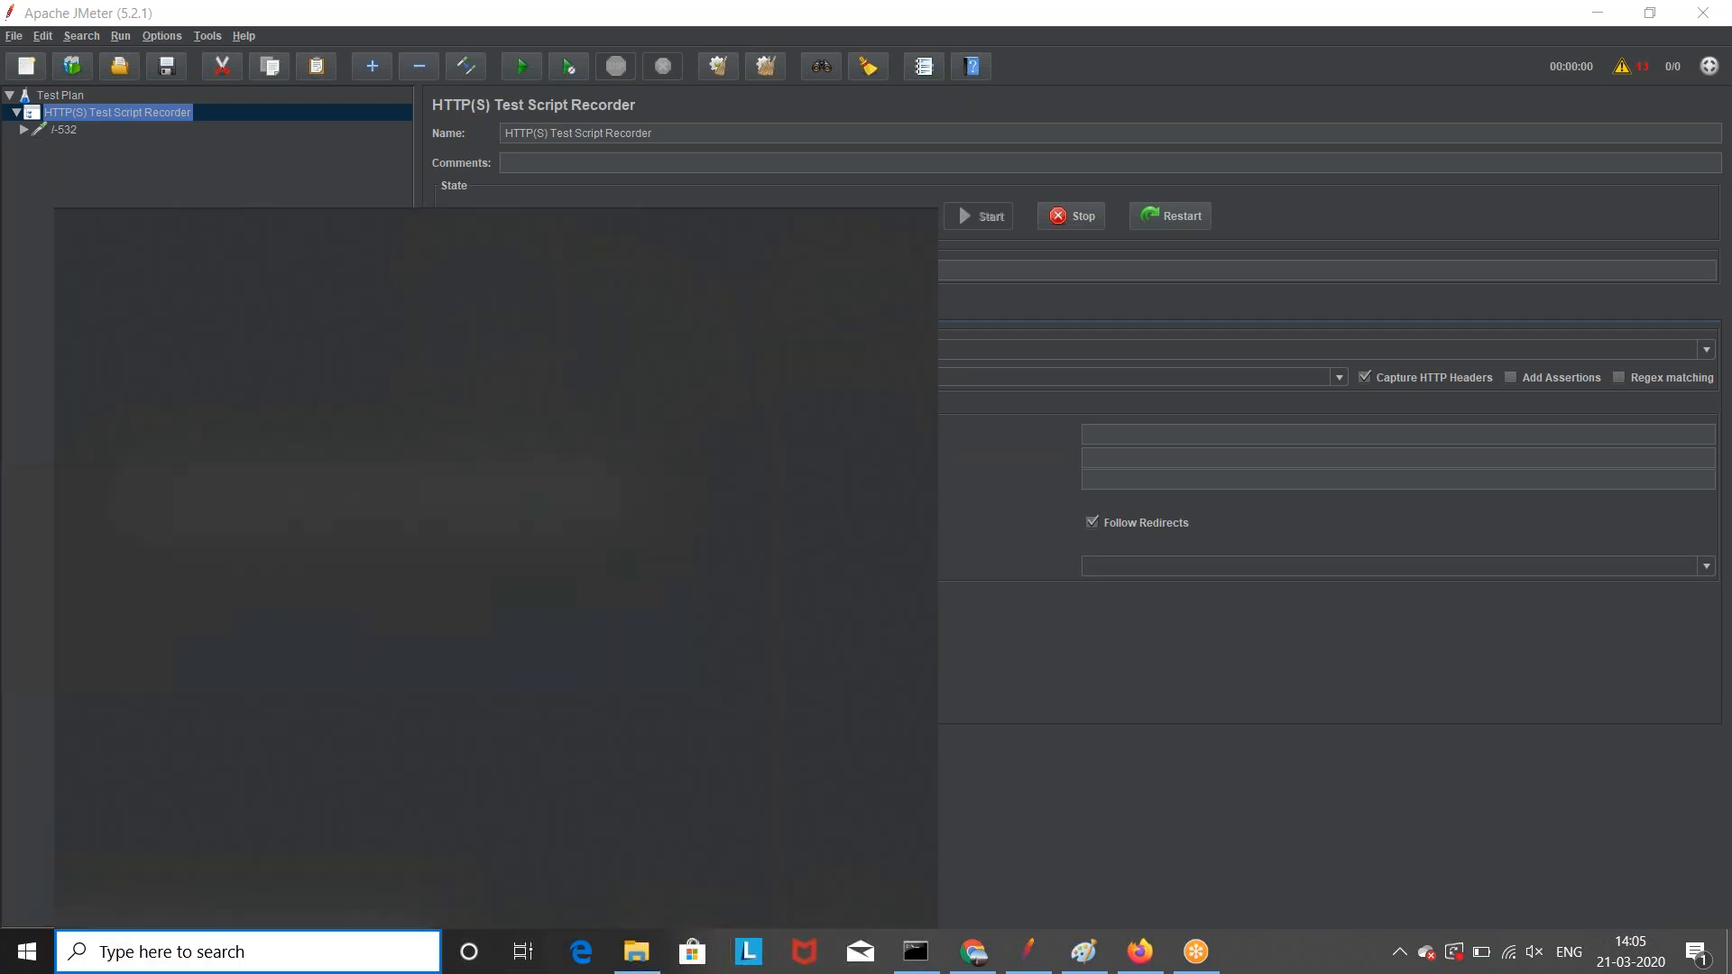
pyautogui.write('int')
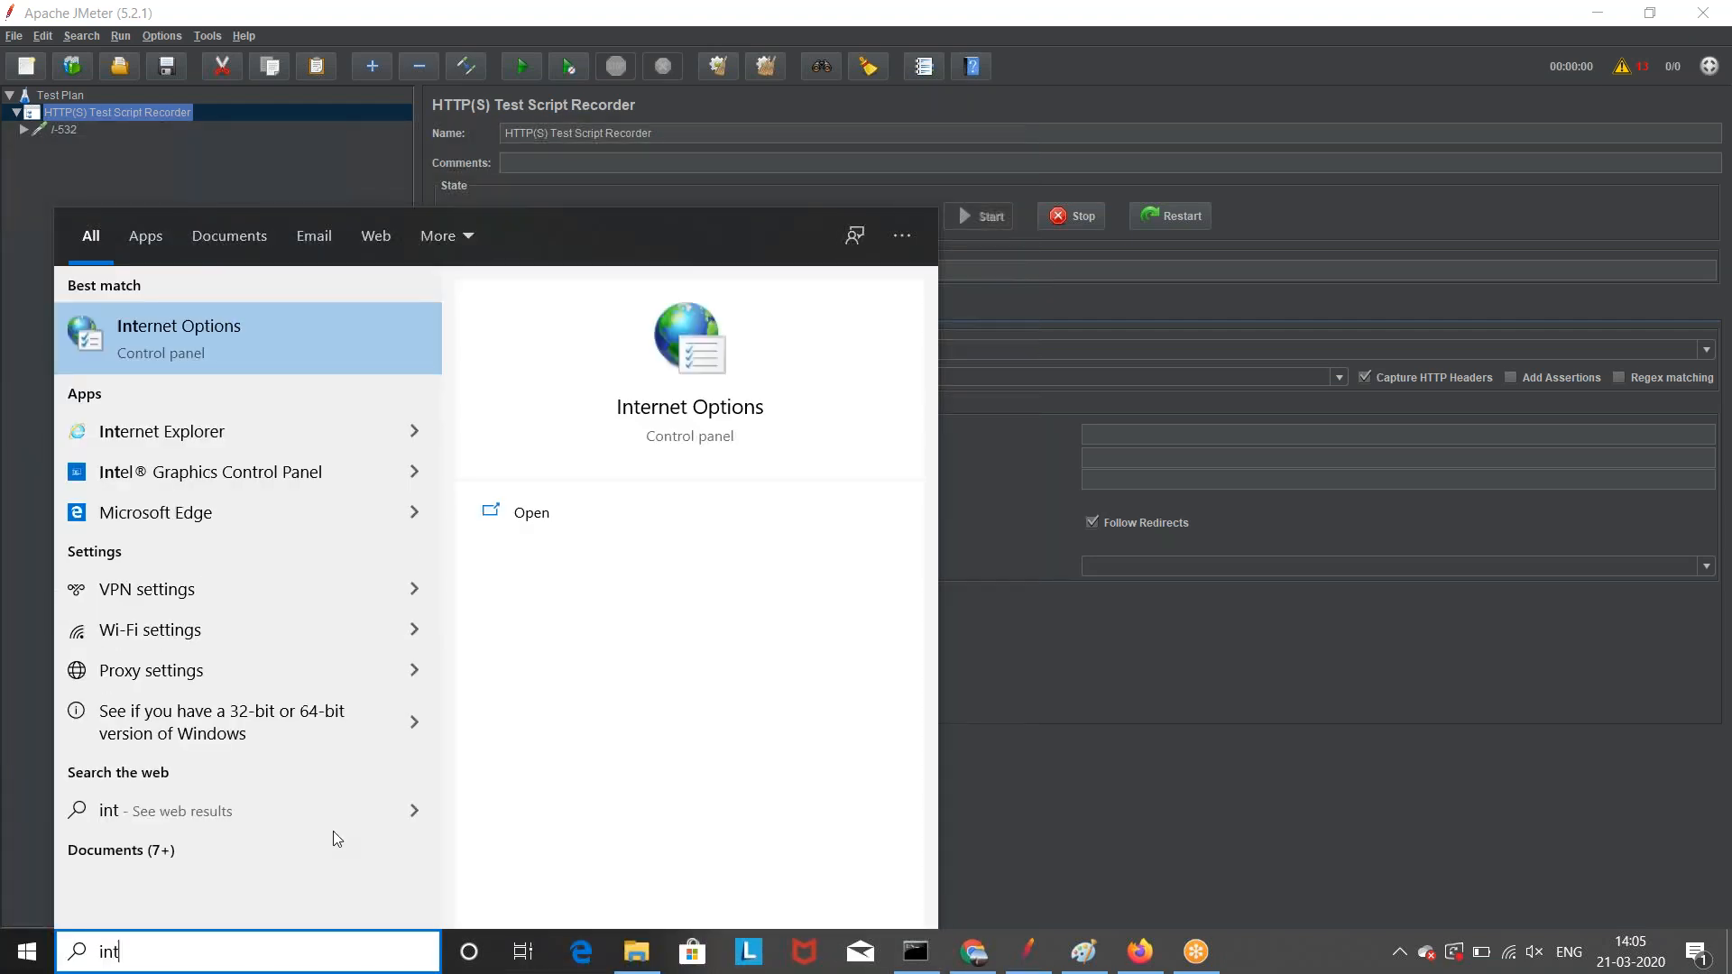
pyautogui.click(225, 370)
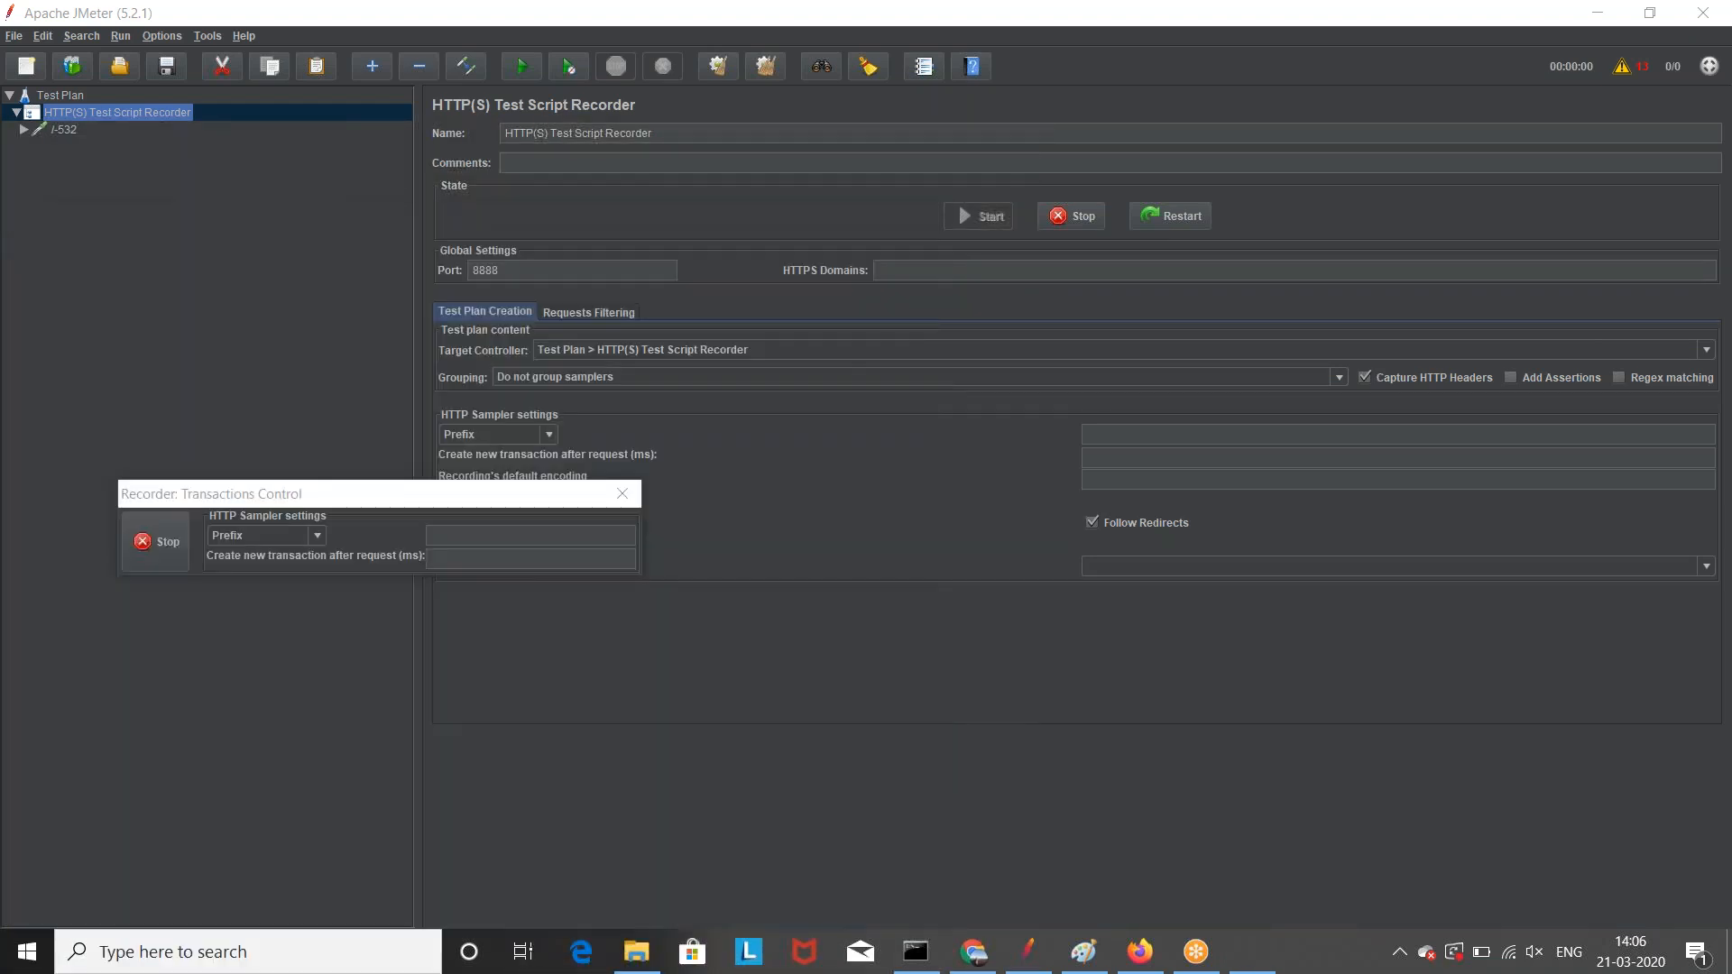
pyautogui.click(277, 77)
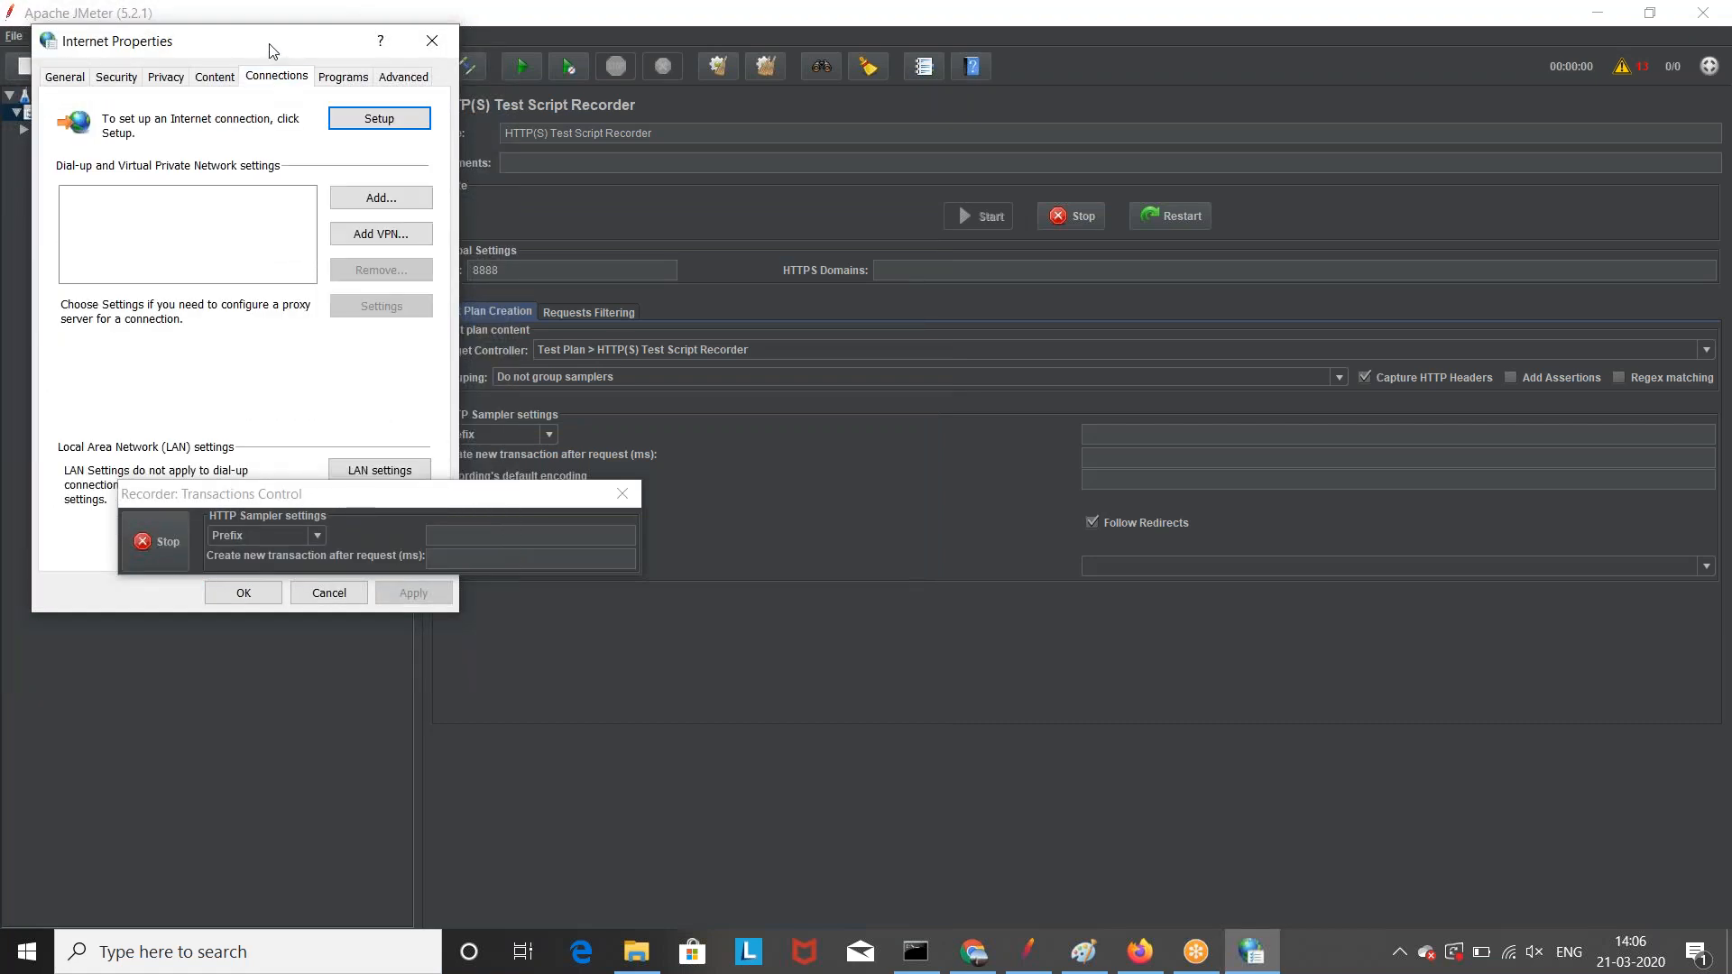
pyautogui.moveTo(291, 43); pyautogui.dragTo(981, 302)
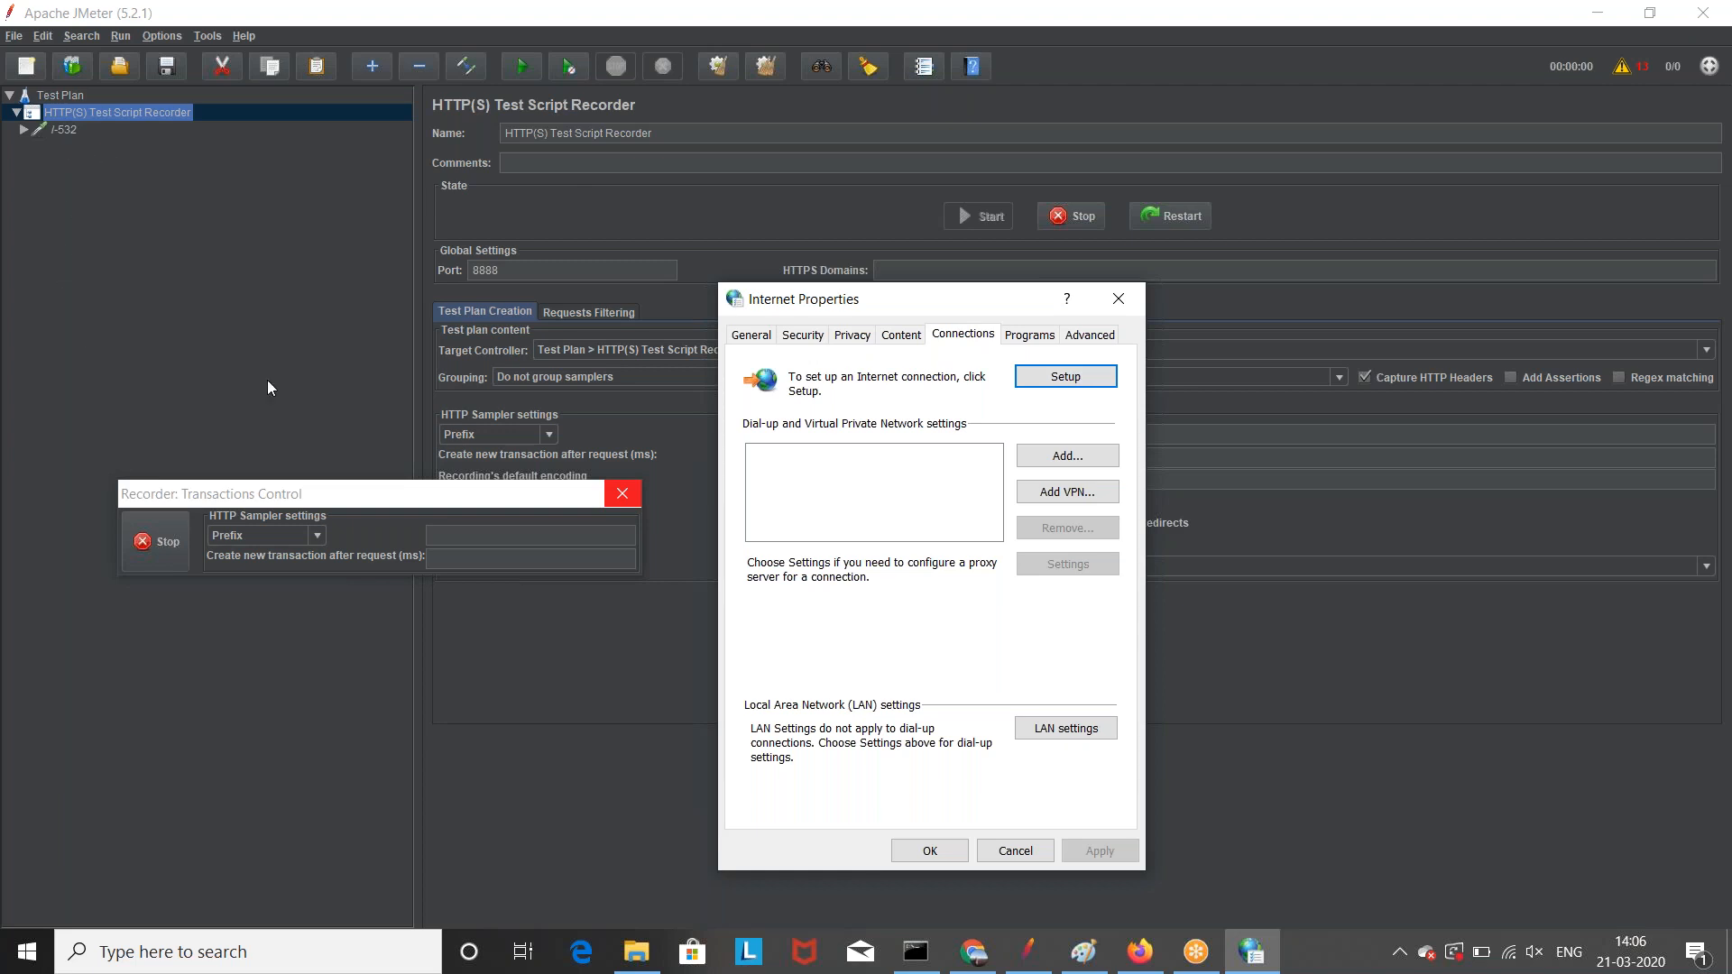
pyautogui.moveTo(944, 302); pyautogui.dragTo(993, 395)
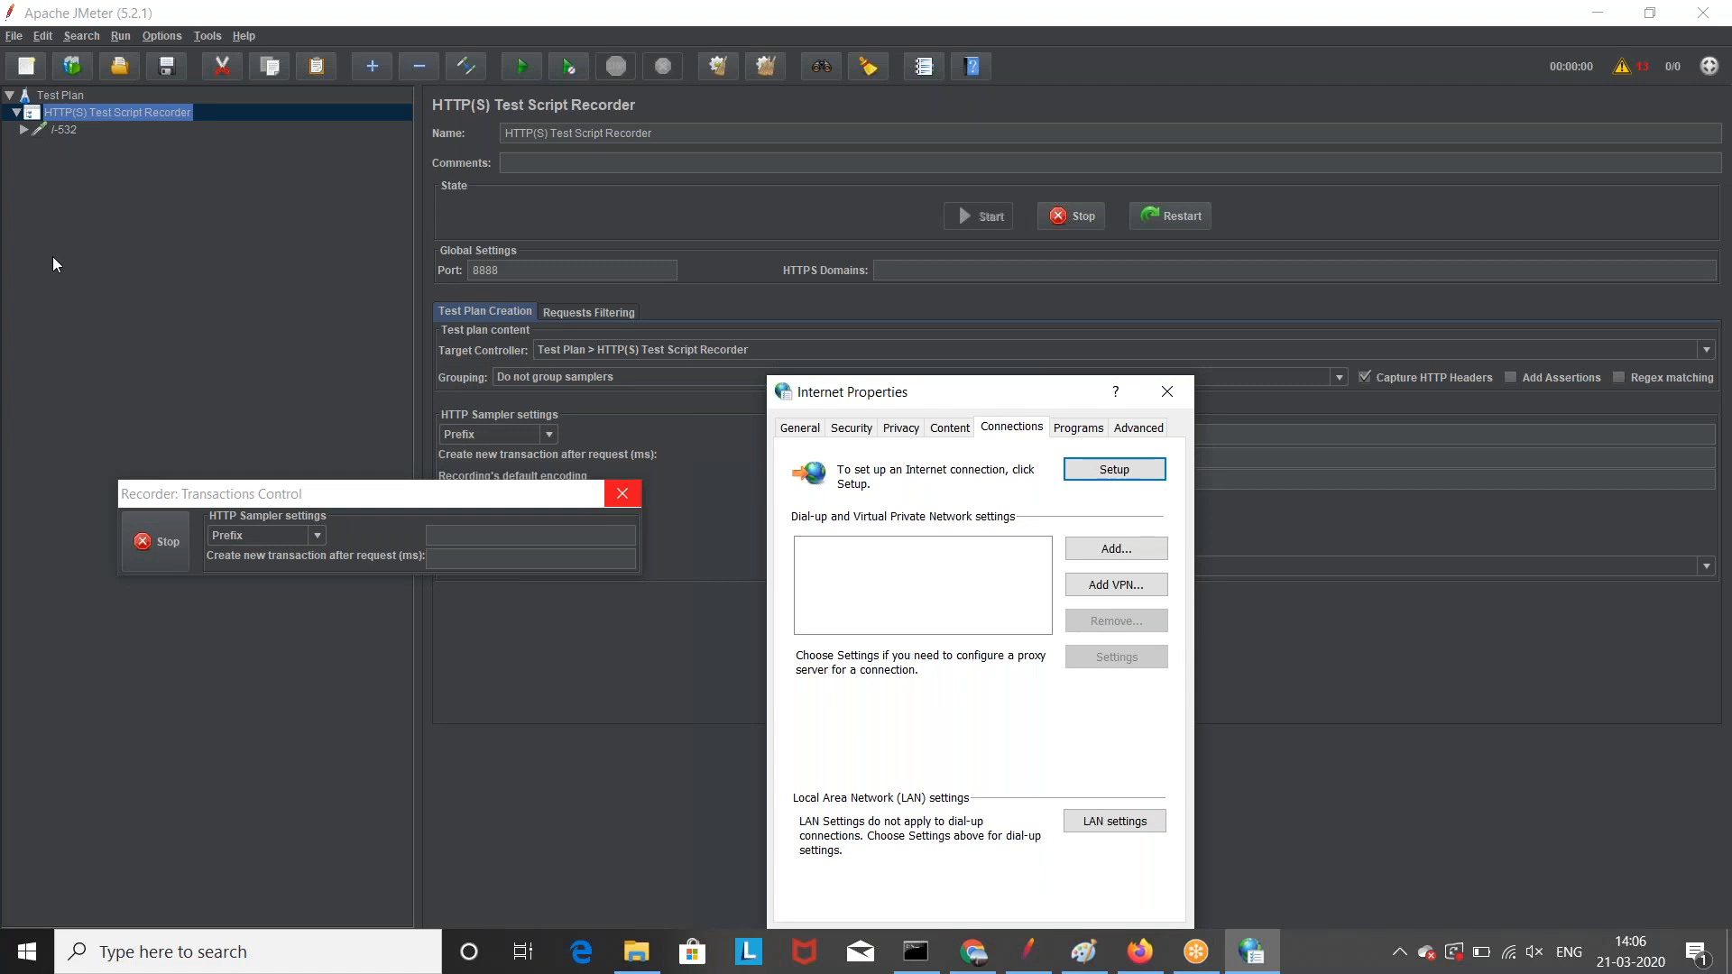
pyautogui.moveTo(982, 391); pyautogui.dragTo(1000, 179)
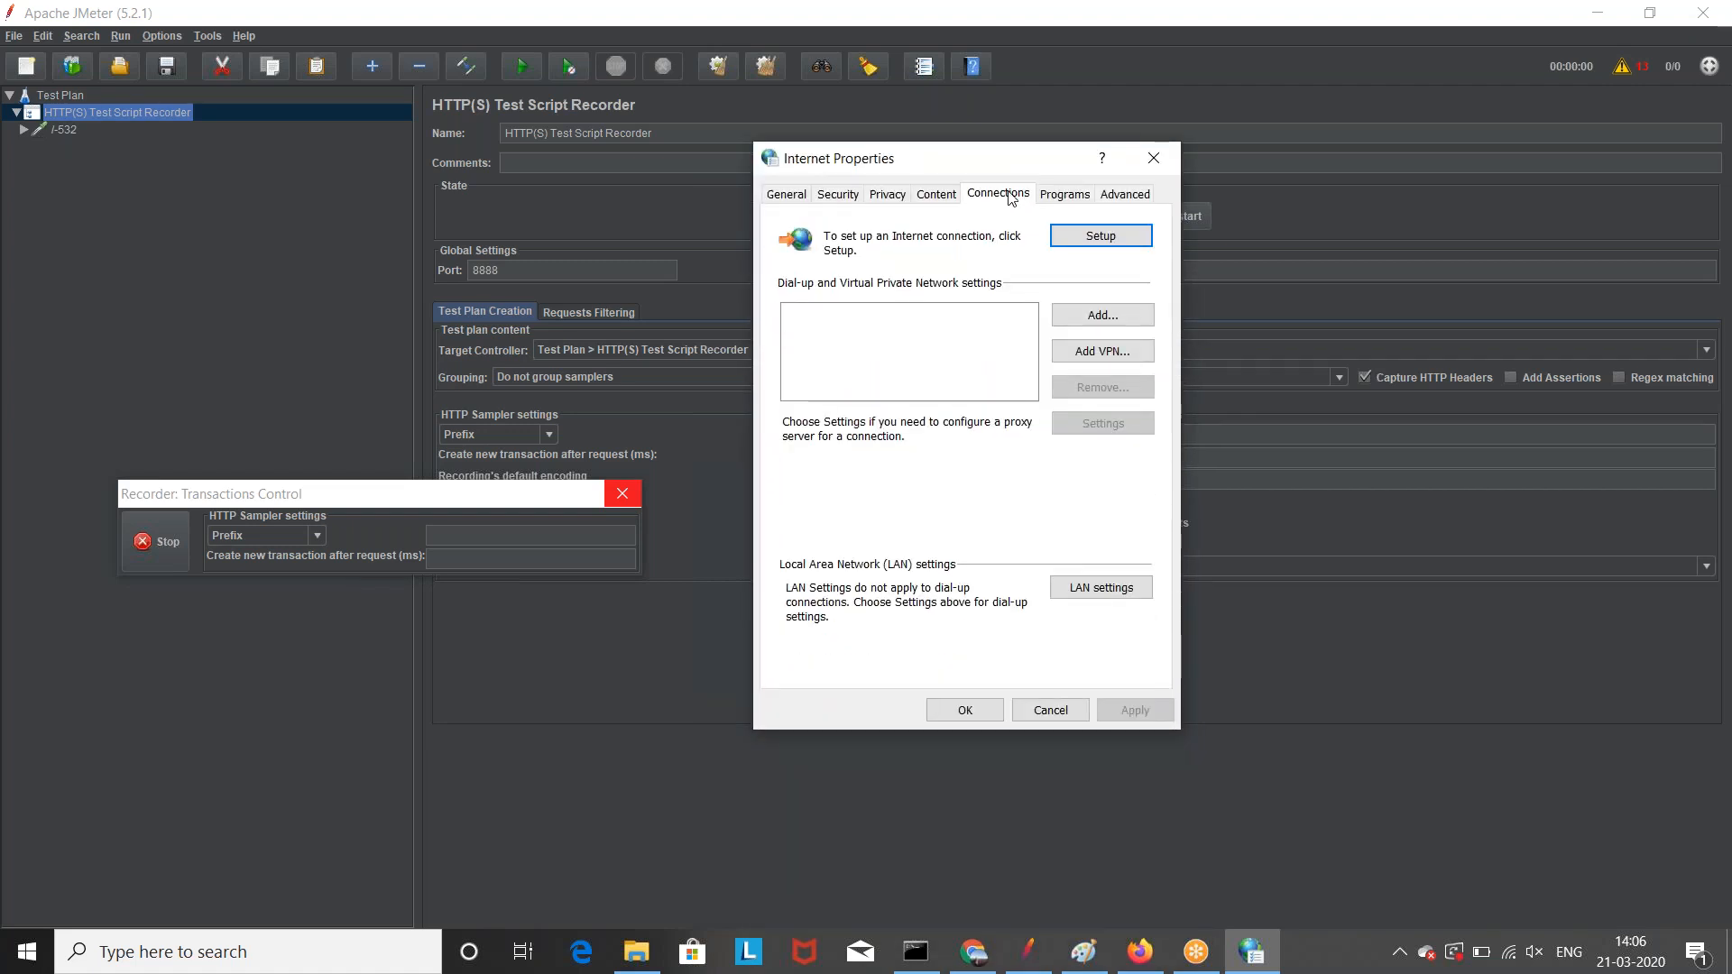
pyautogui.click(1103, 588)
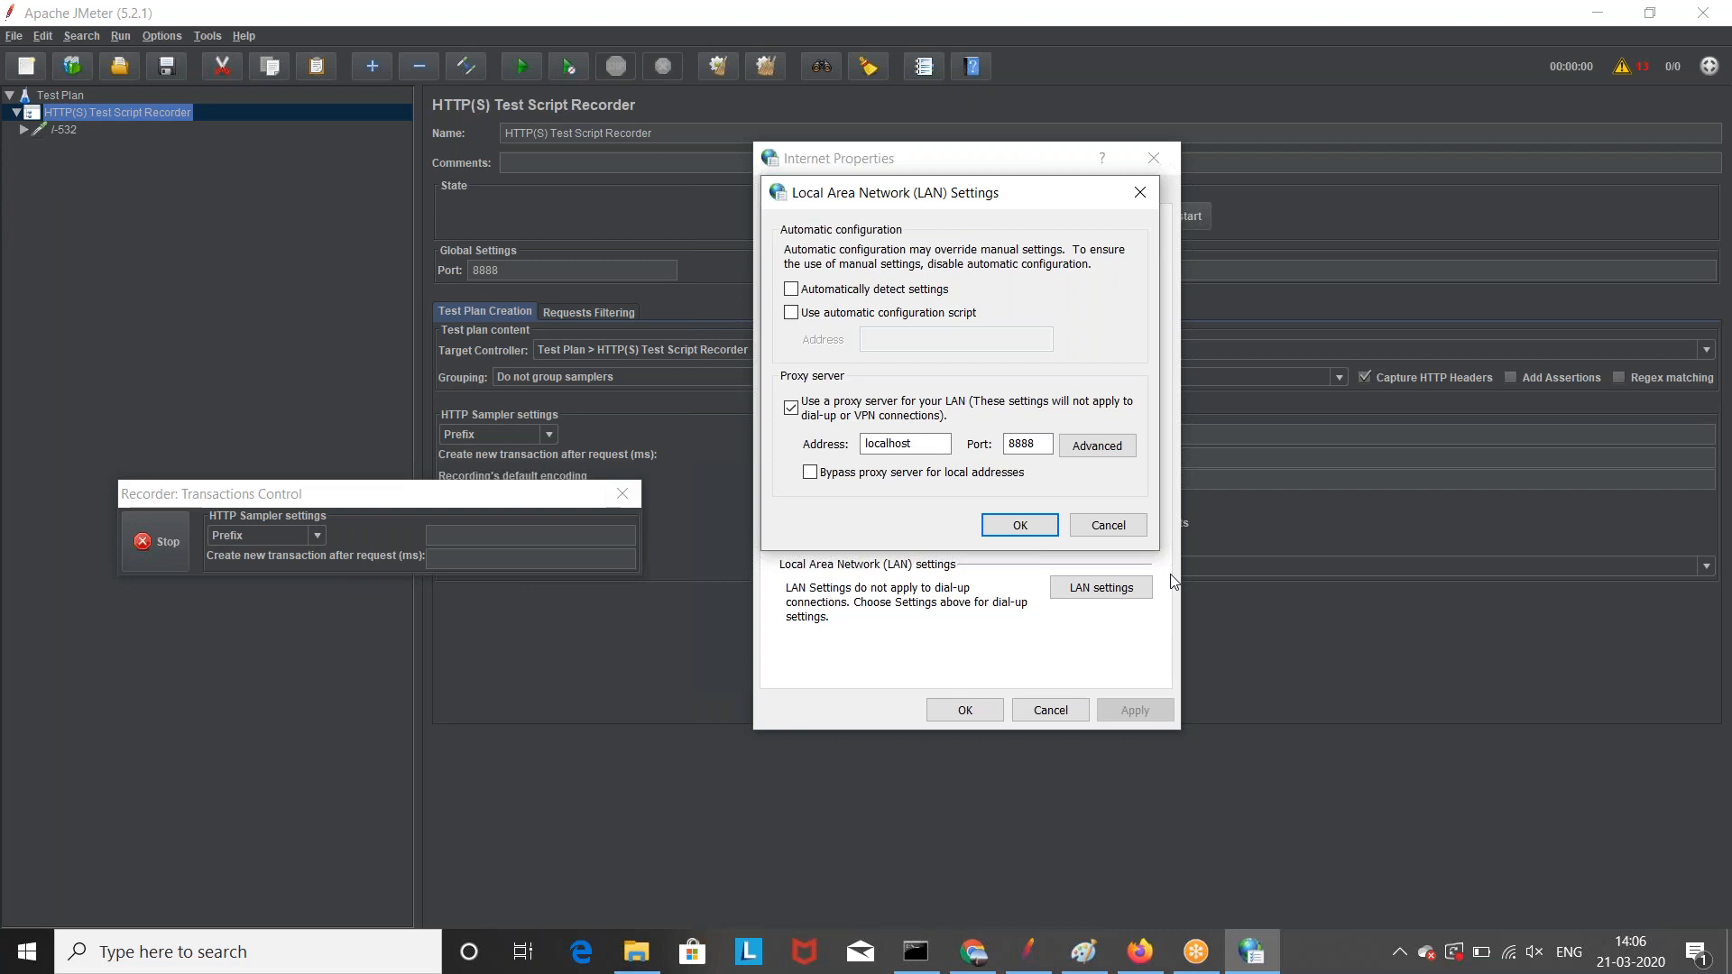
pyautogui.click(792, 408)
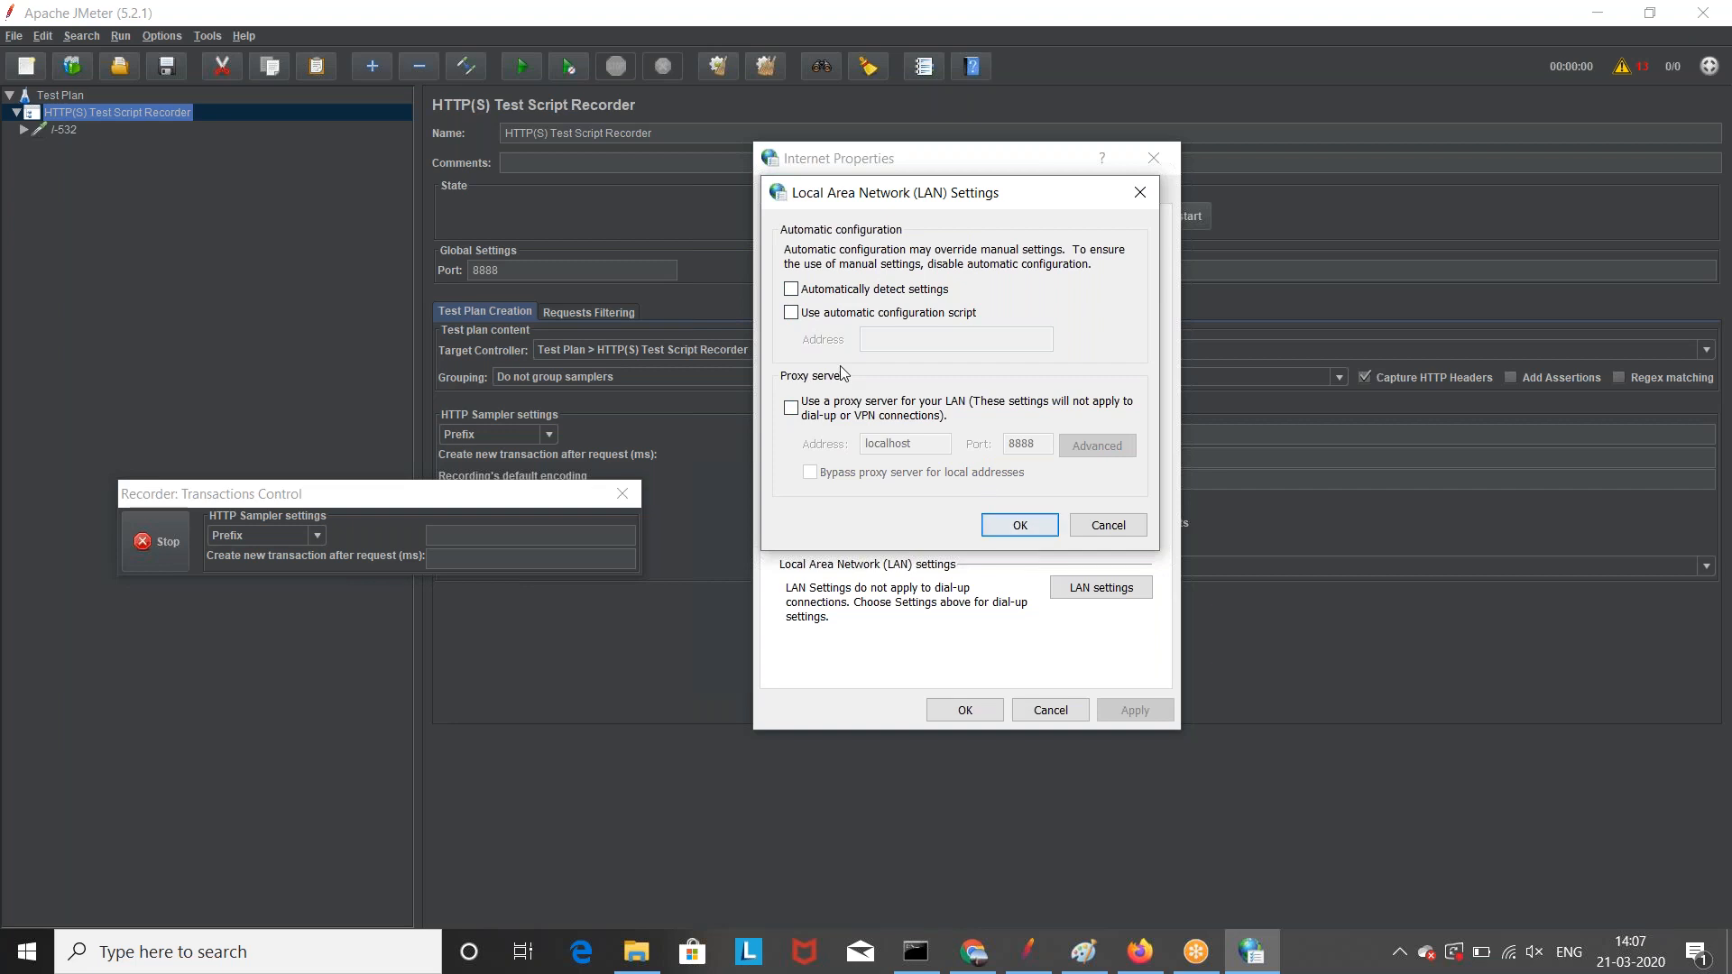
pyautogui.click(1020, 526)
pyautogui.click(982, 709)
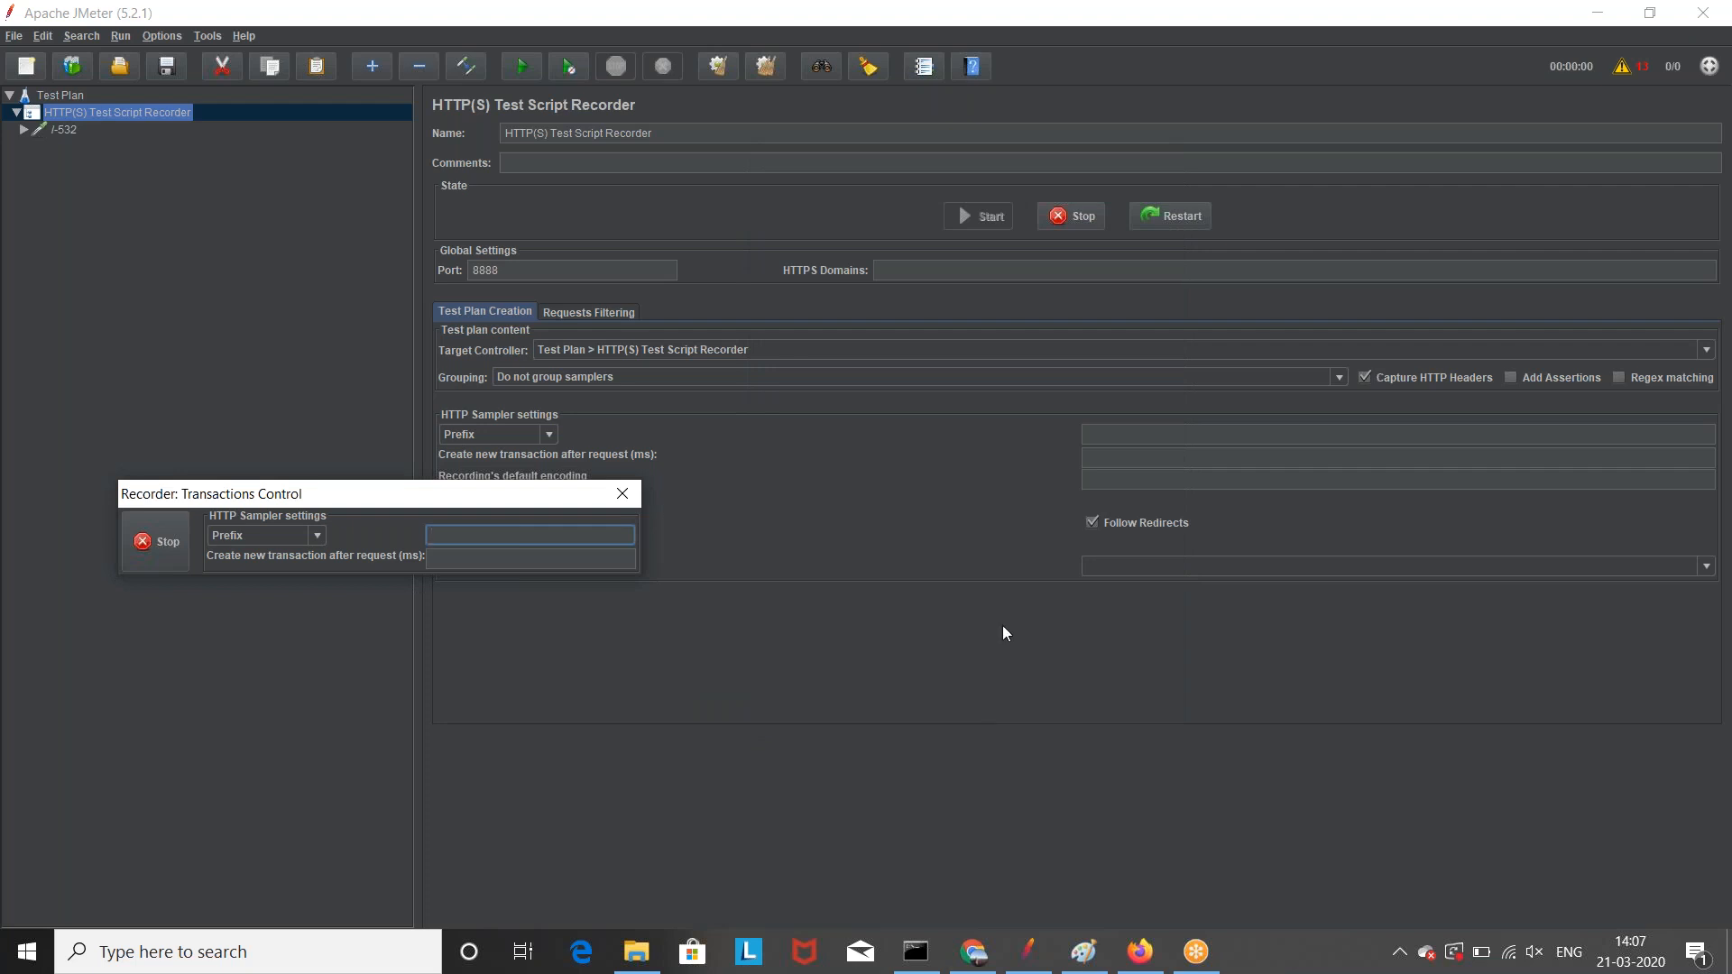
pyautogui.click(1068, 225)
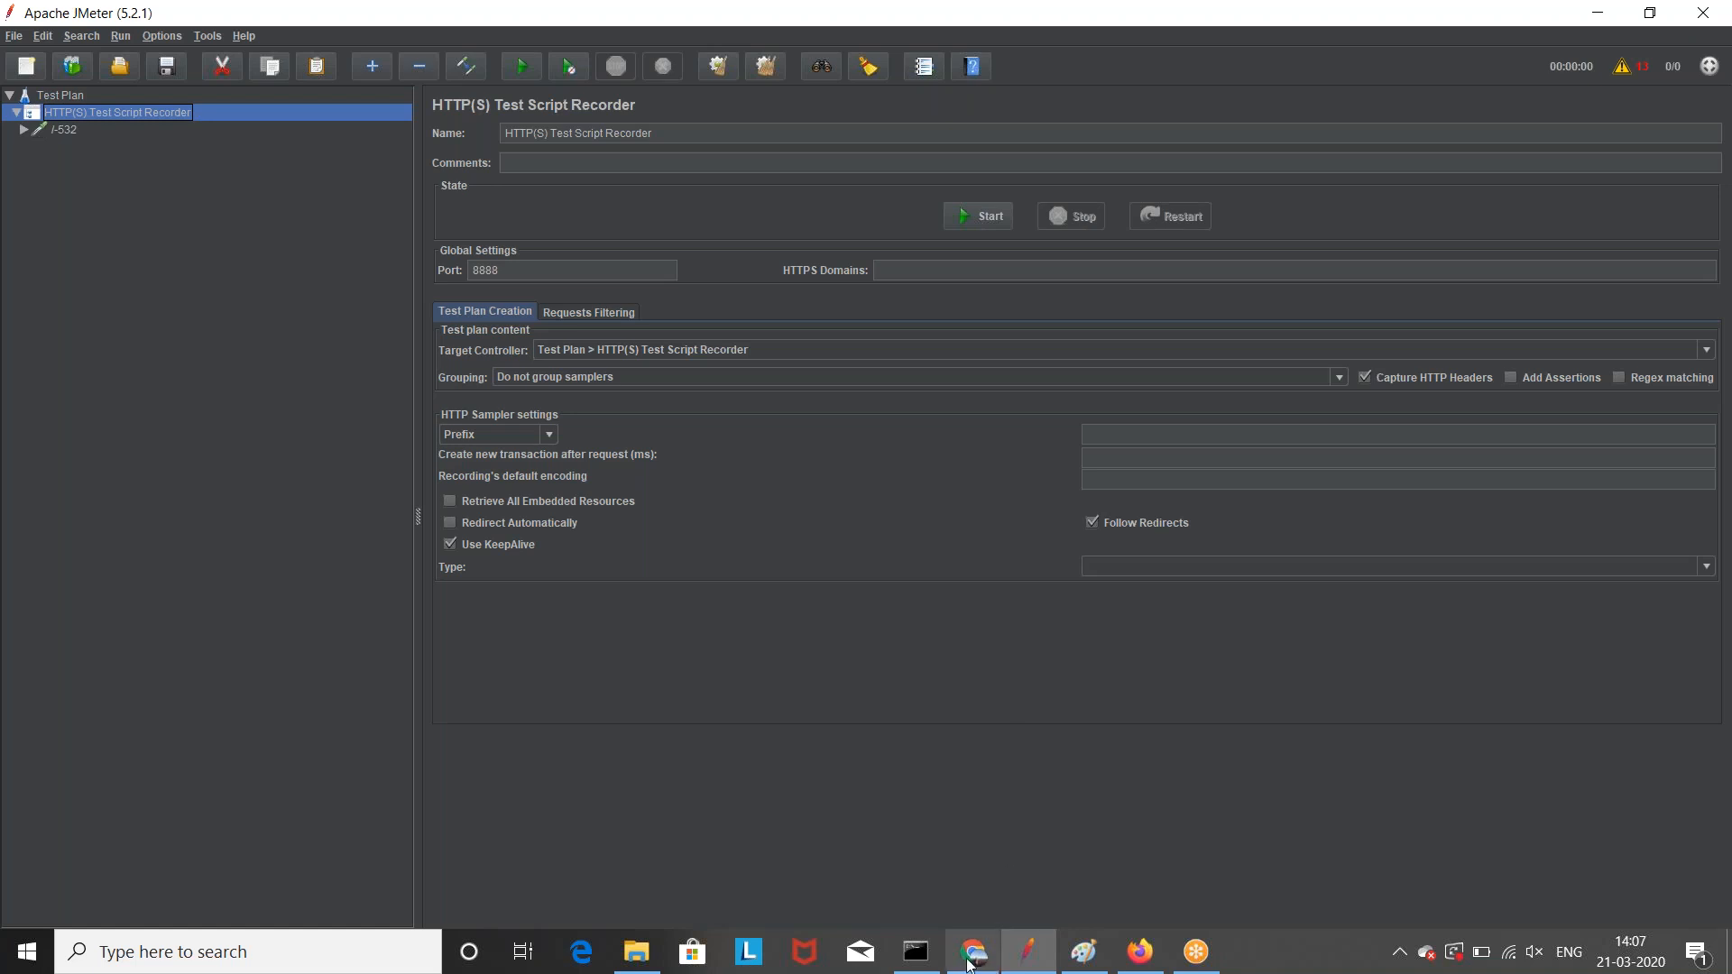
# Step: Switch to Firefox and set its network connection to manual proxy configuration, using localhost on port 8888 for the HTTP, SSL and FTP proxies
pyautogui.moveTo(974, 956)
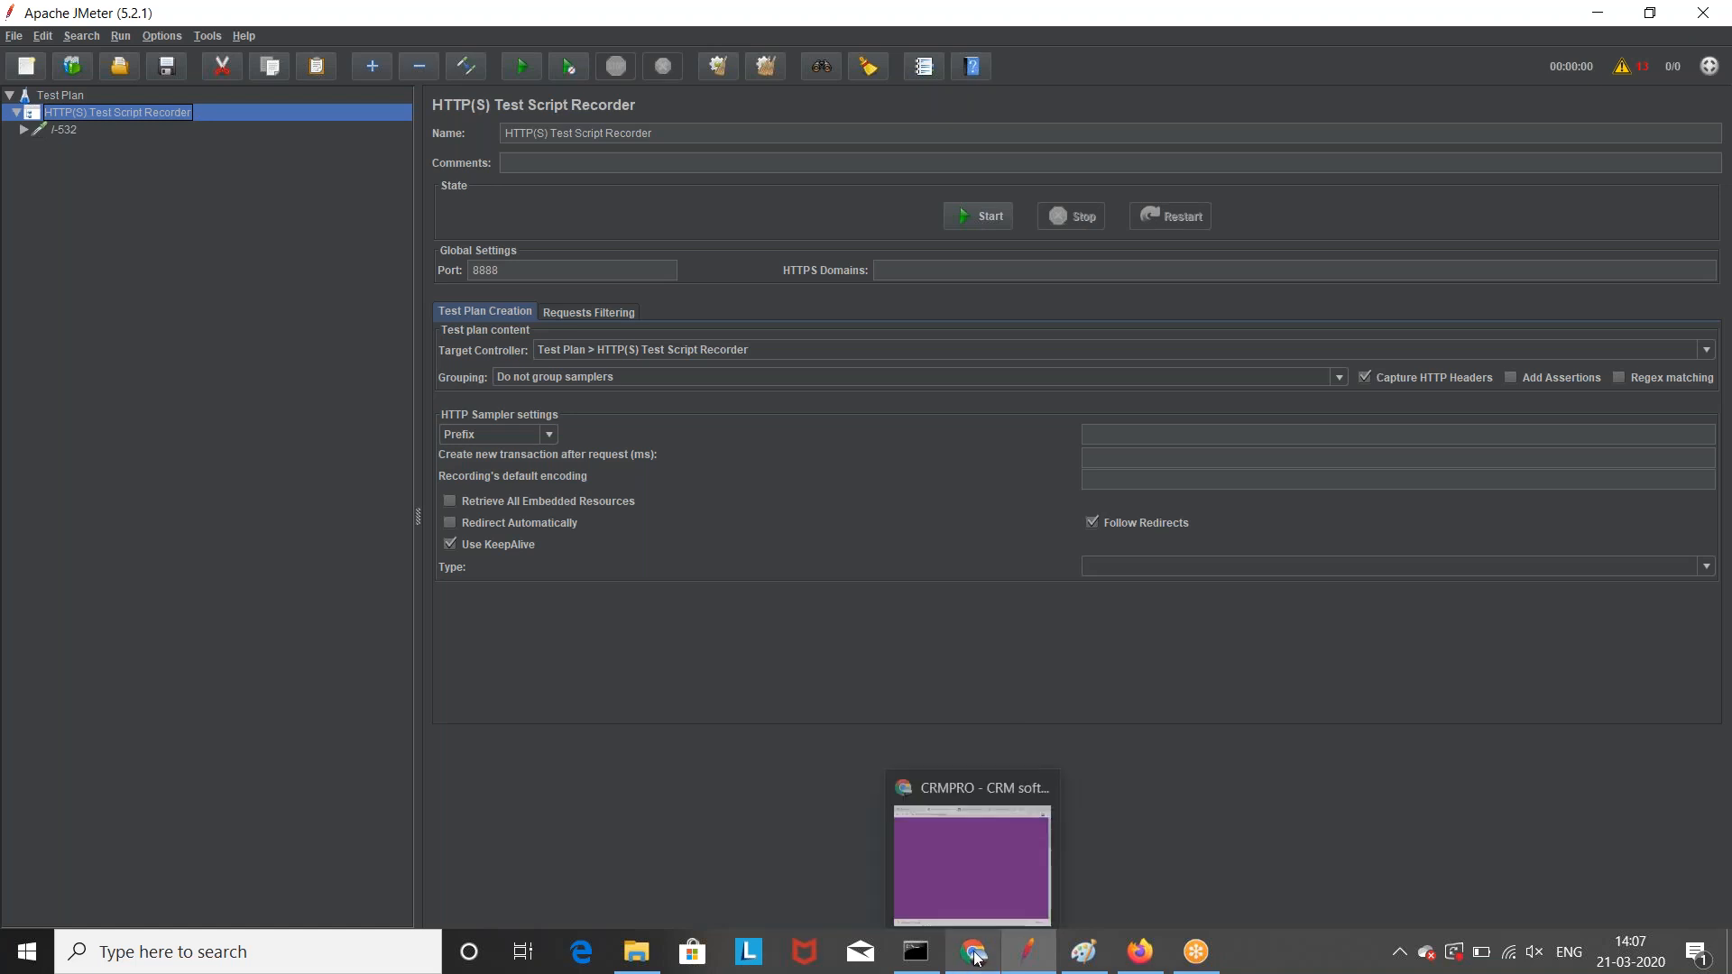
pyautogui.click(1144, 952)
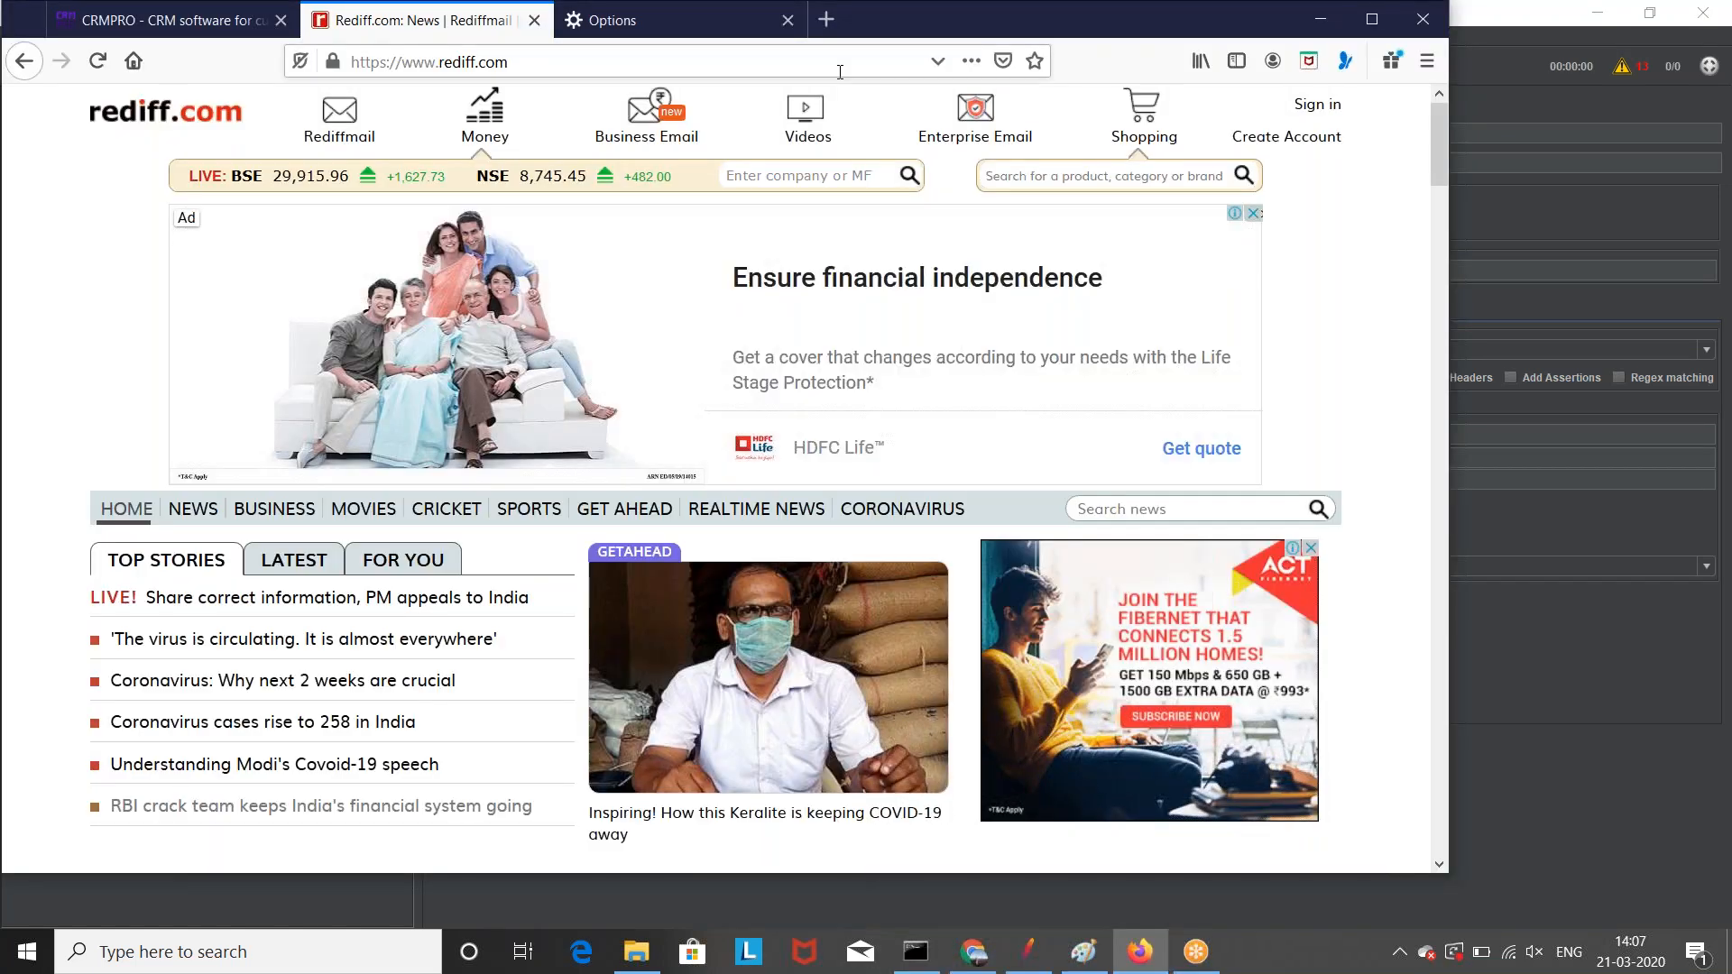
pyautogui.click(1424, 63)
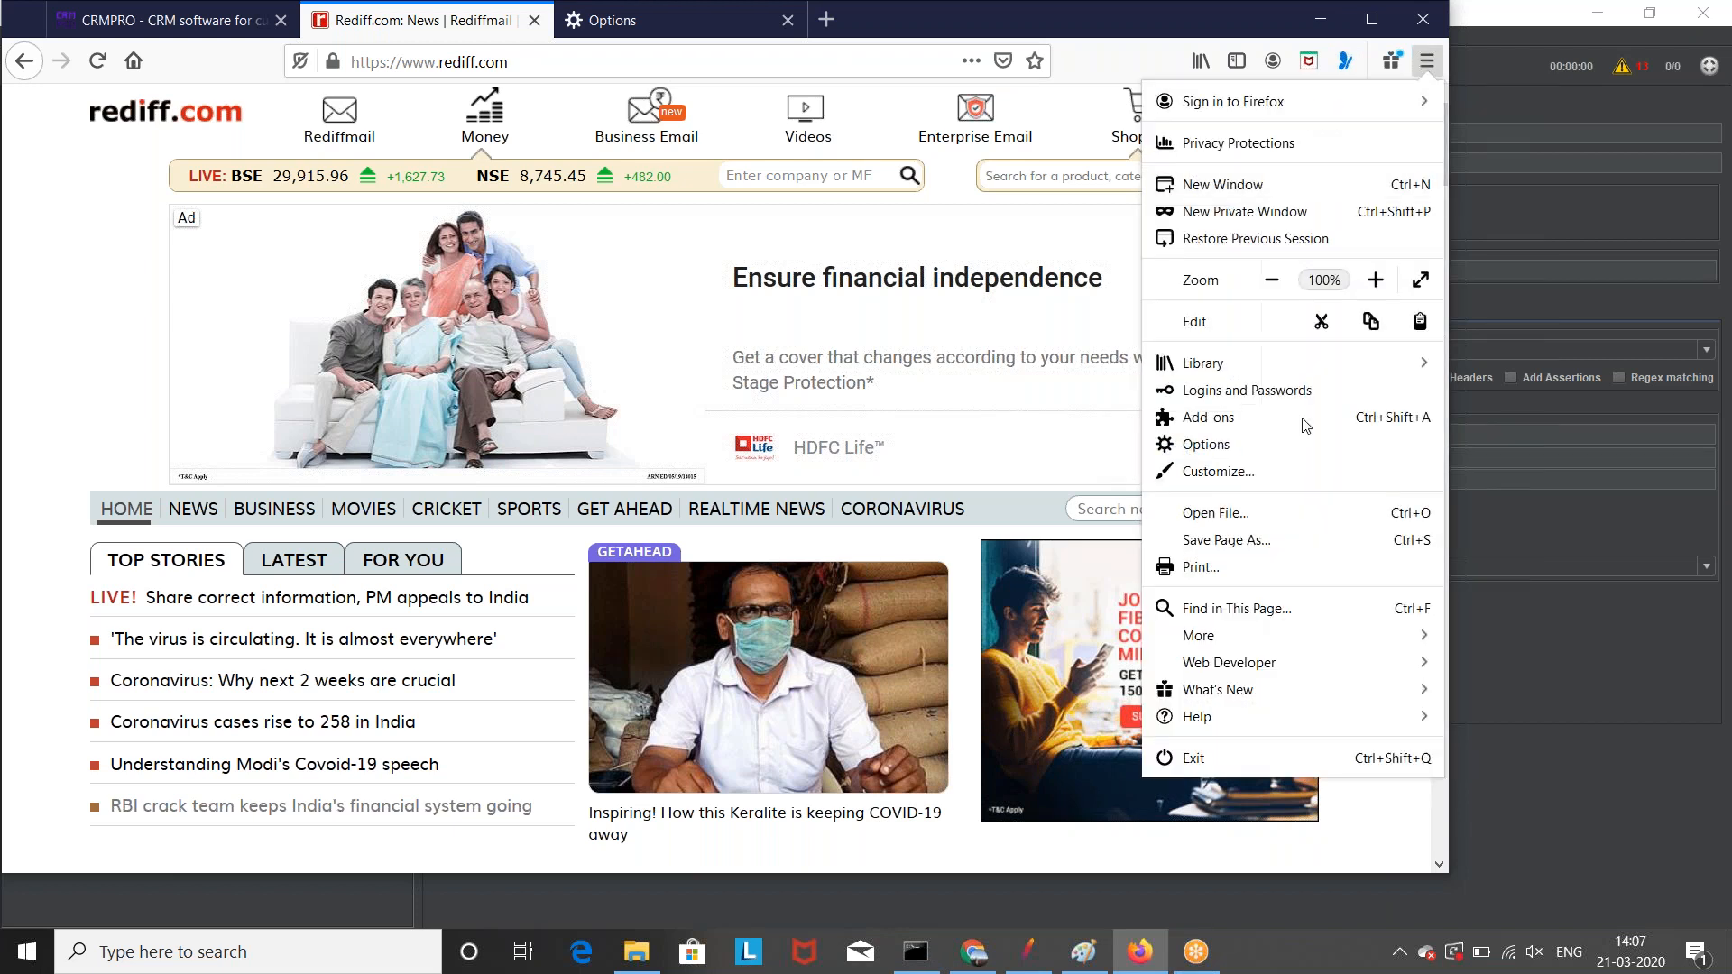
pyautogui.click(1201, 446)
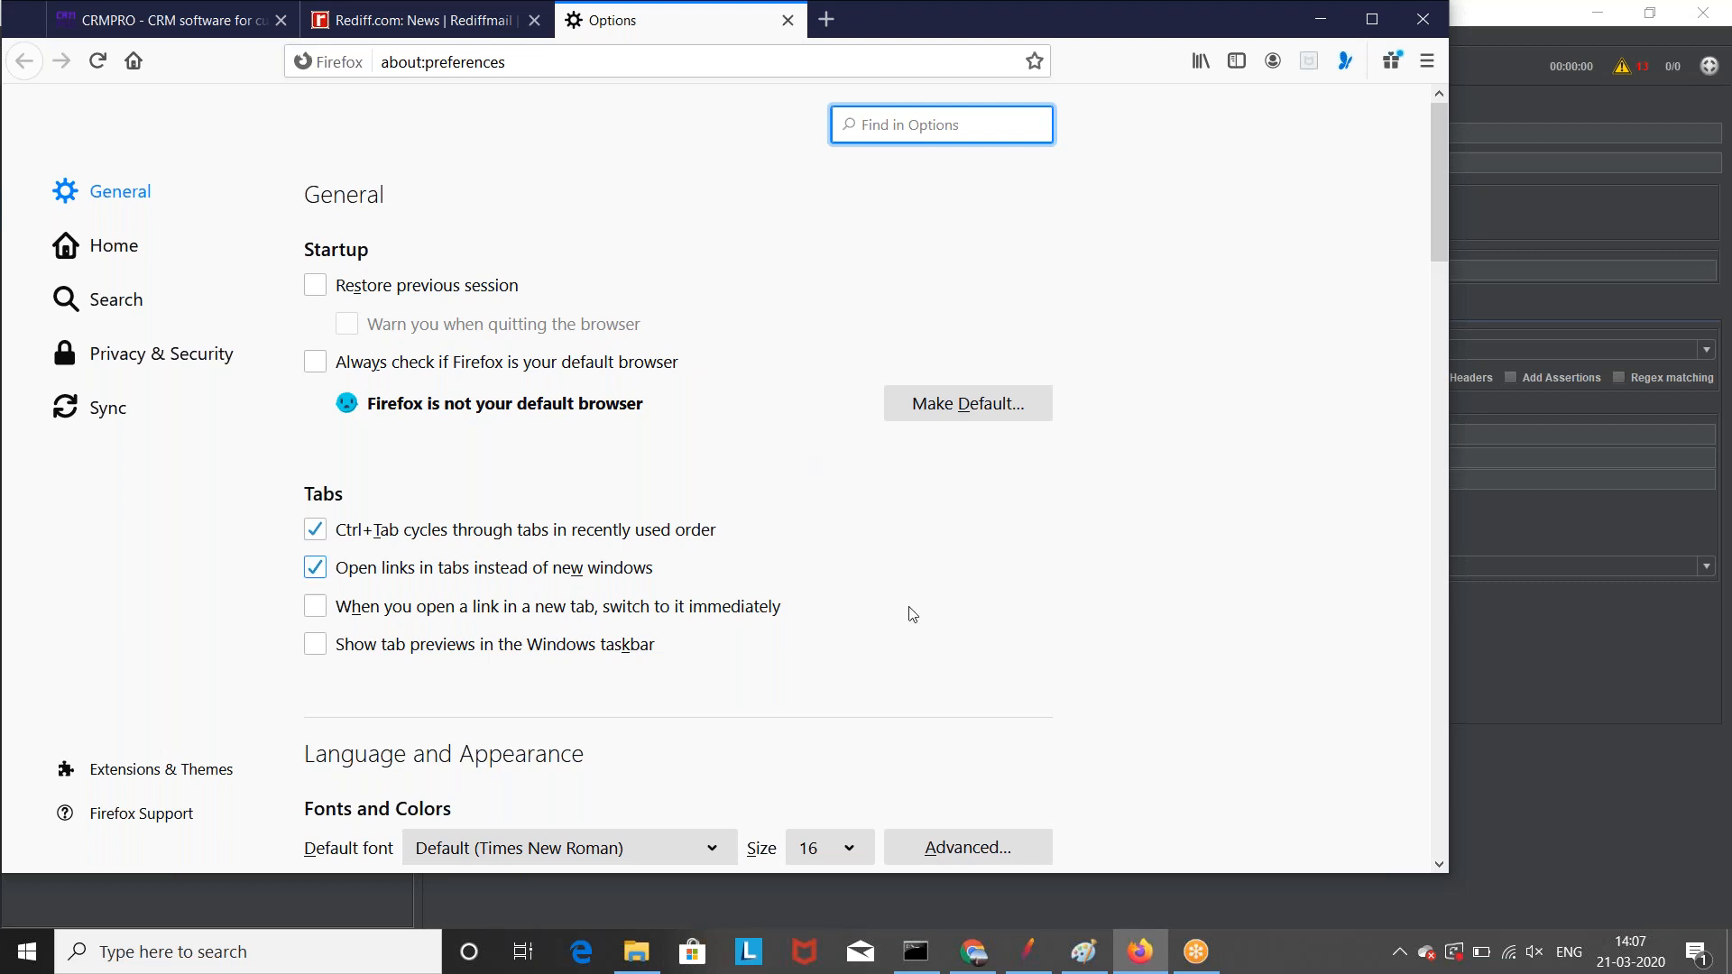
pyautogui.scroll(-20, 1078, 601)
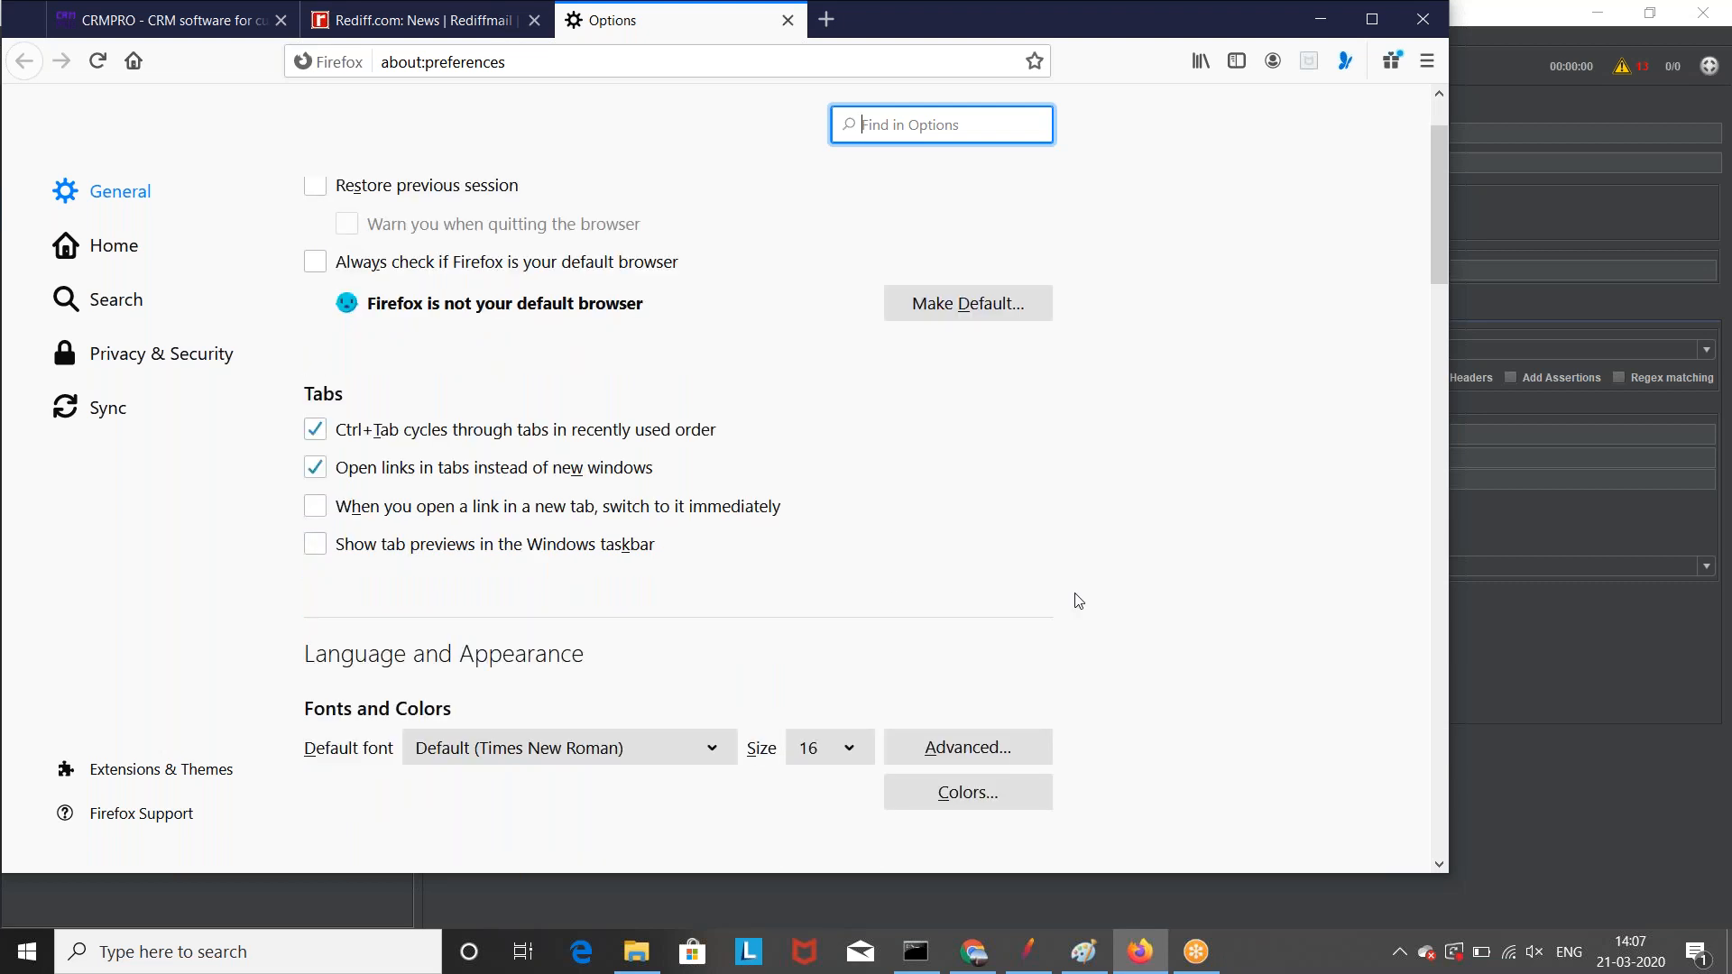
pyautogui.click(949, 781)
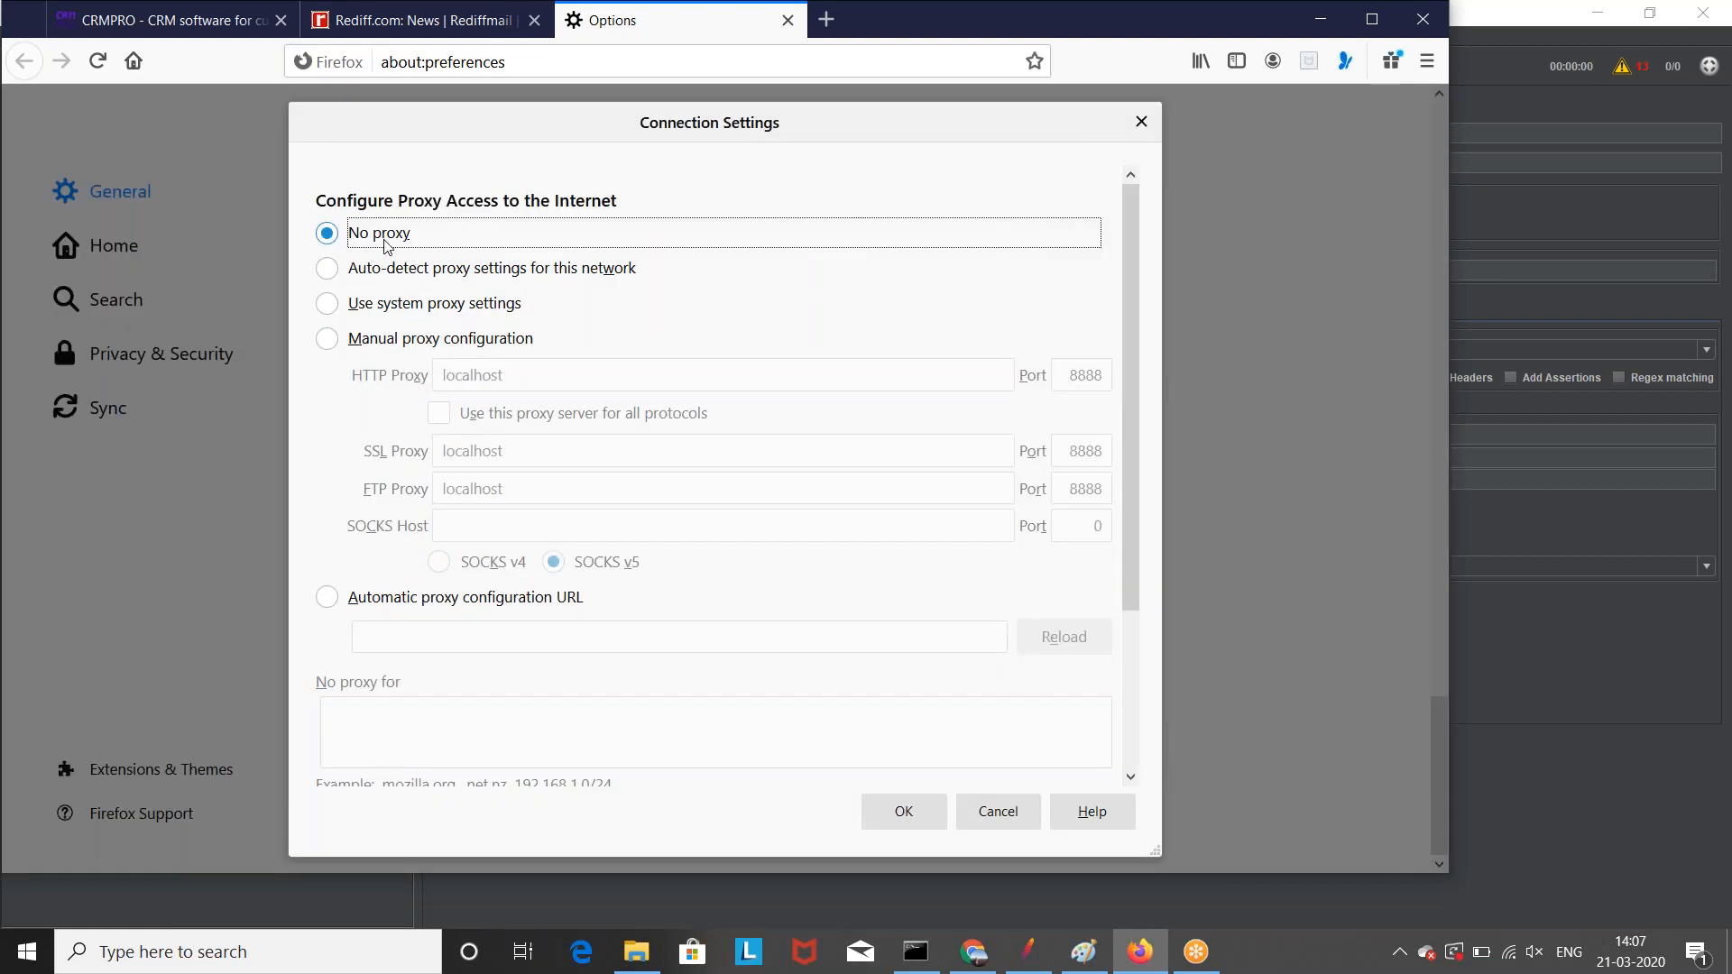
pyautogui.click(413, 340)
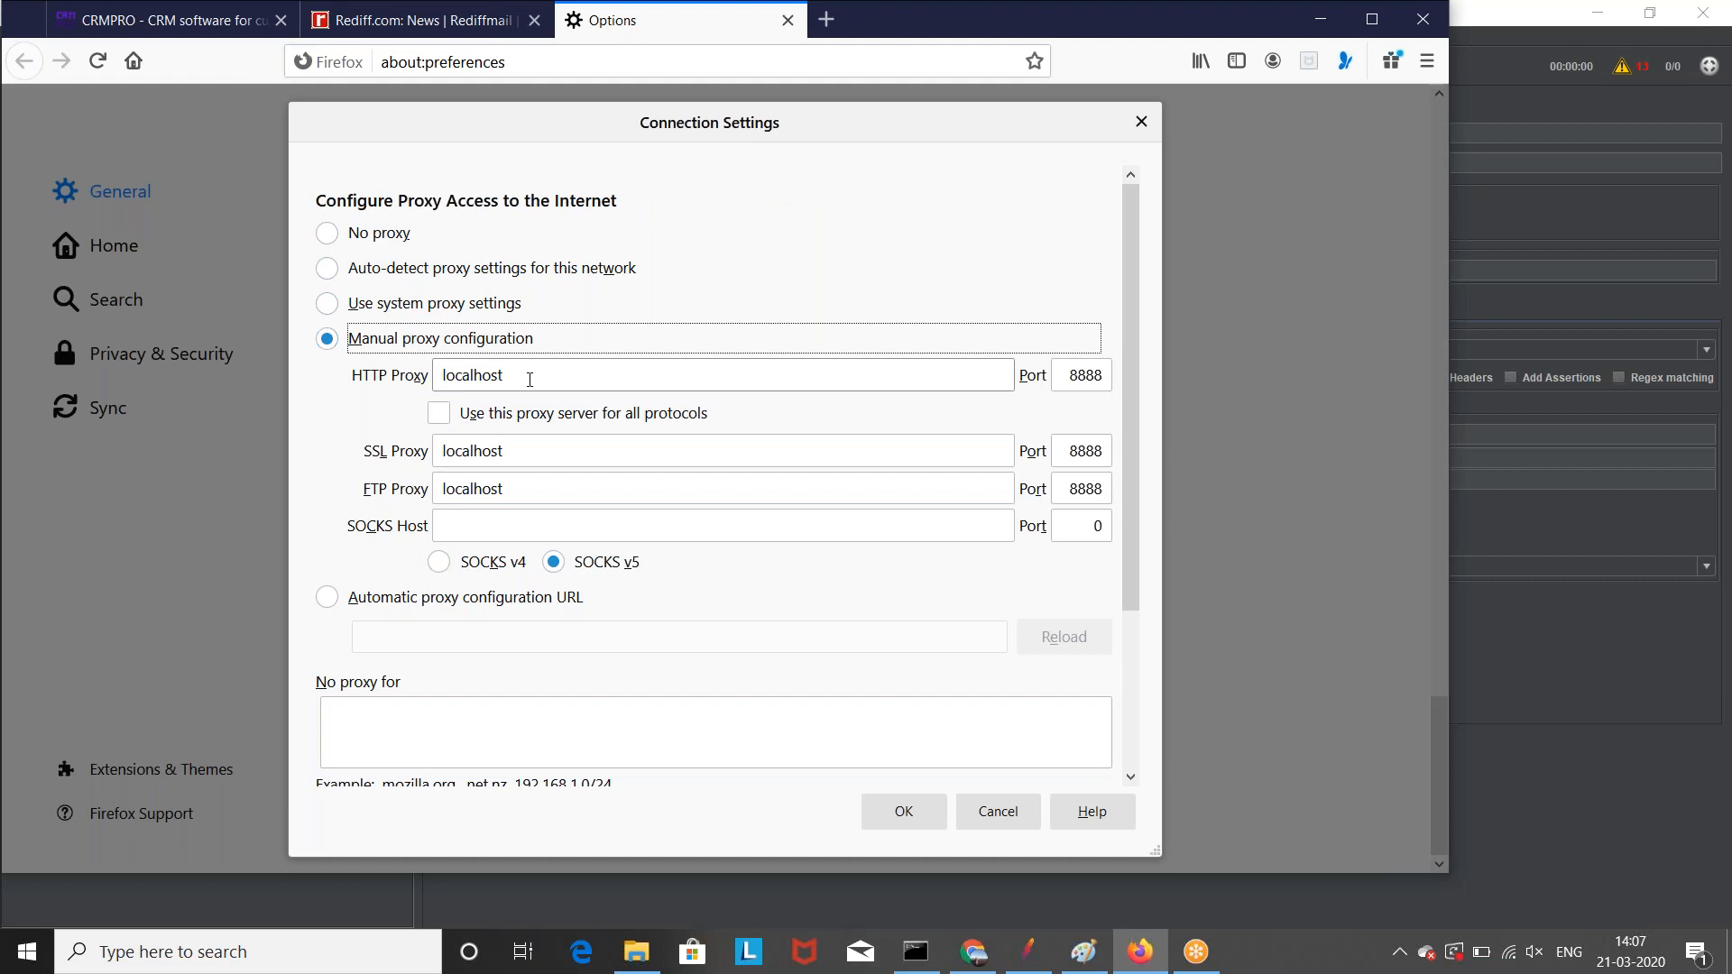
pyautogui.doubleClick(467, 375)
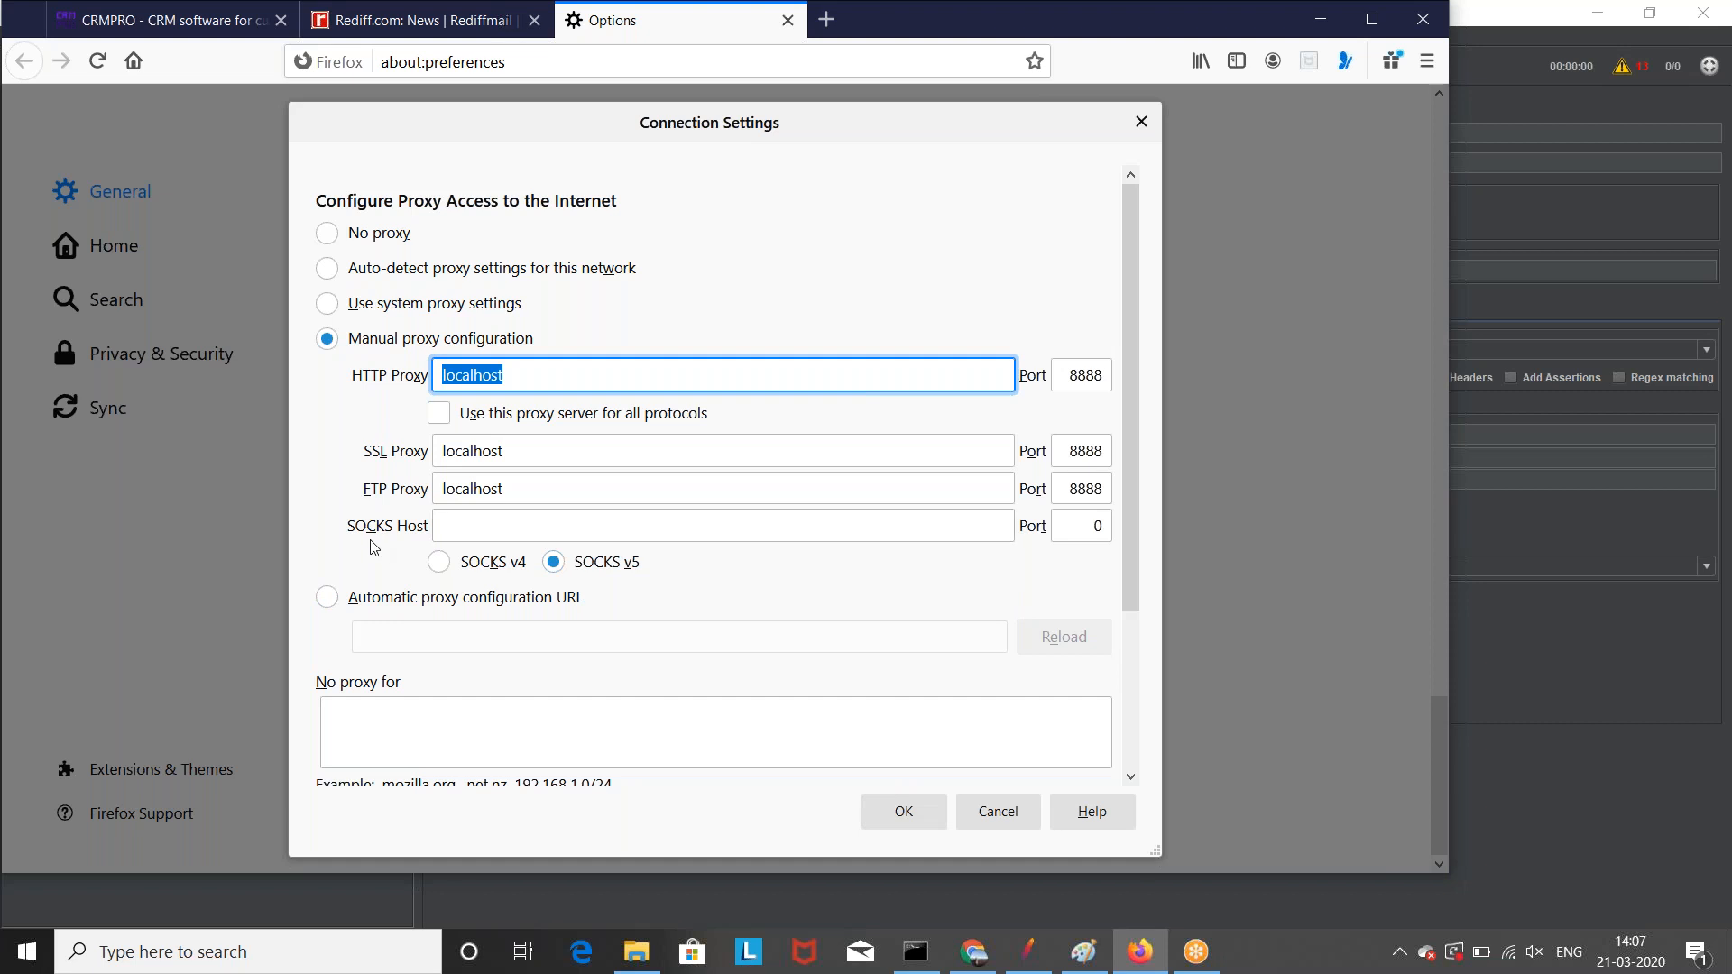
pyautogui.click(455, 529)
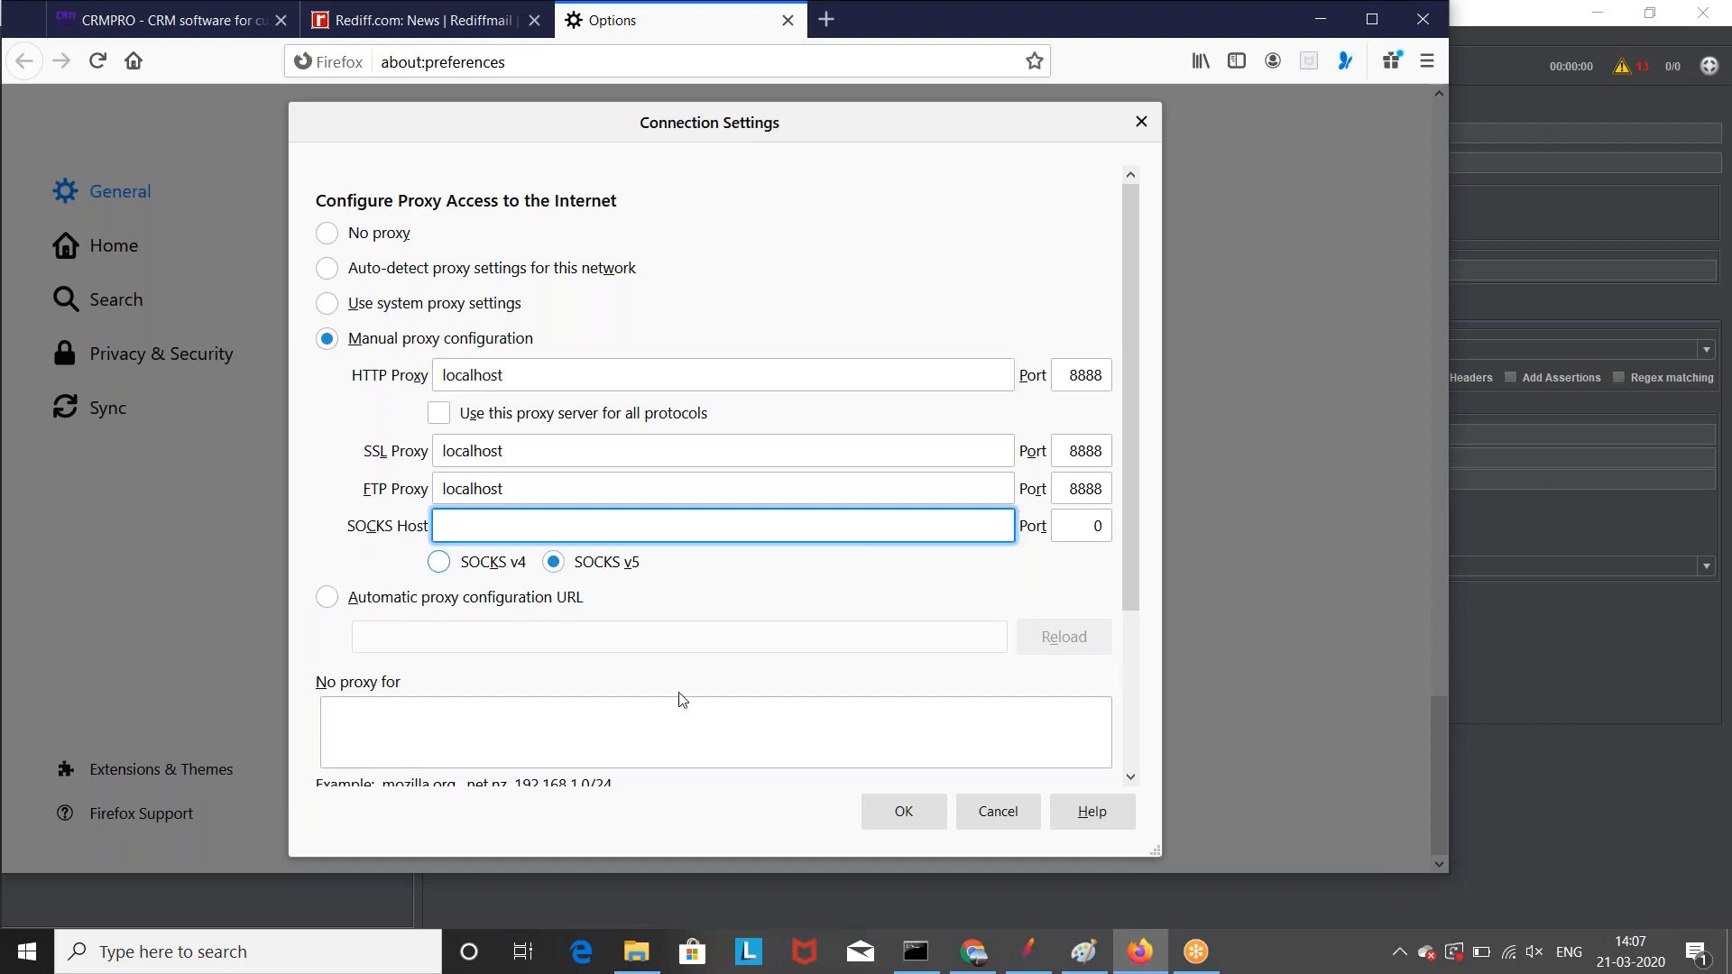
pyautogui.click(922, 819)
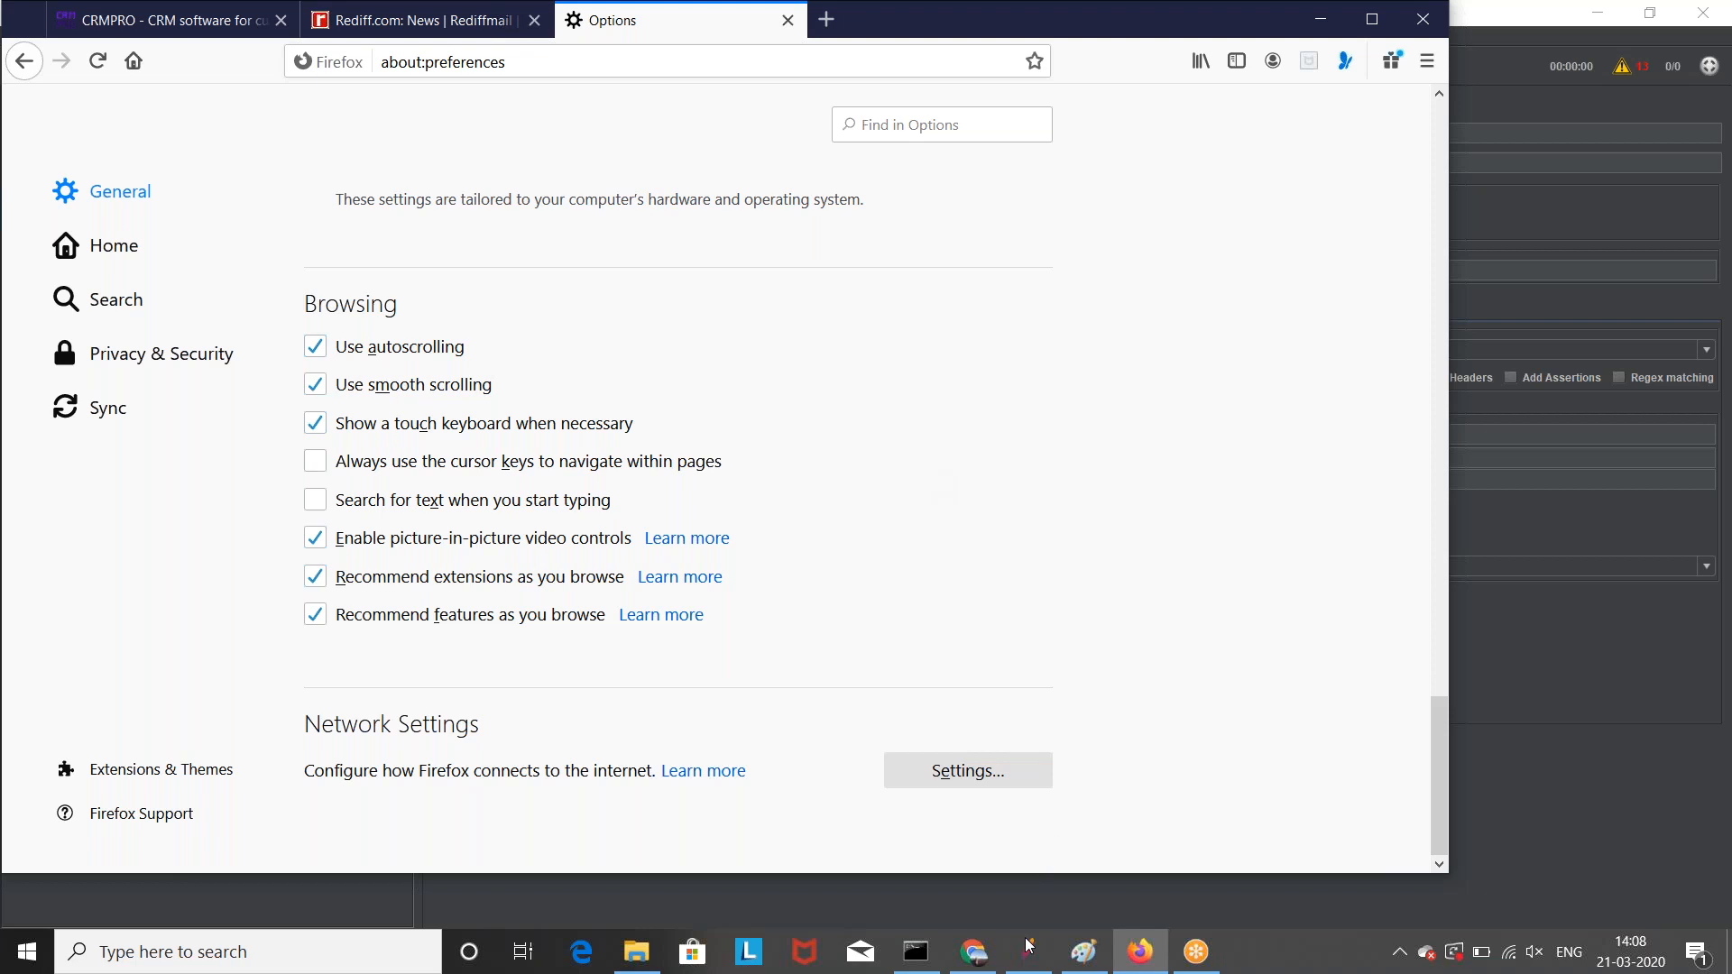
# Step: Switch to JMeter and remove the recorded HTTP request from under the HTTP(S) Test Script Recorder
pyautogui.moveTo(1032, 954)
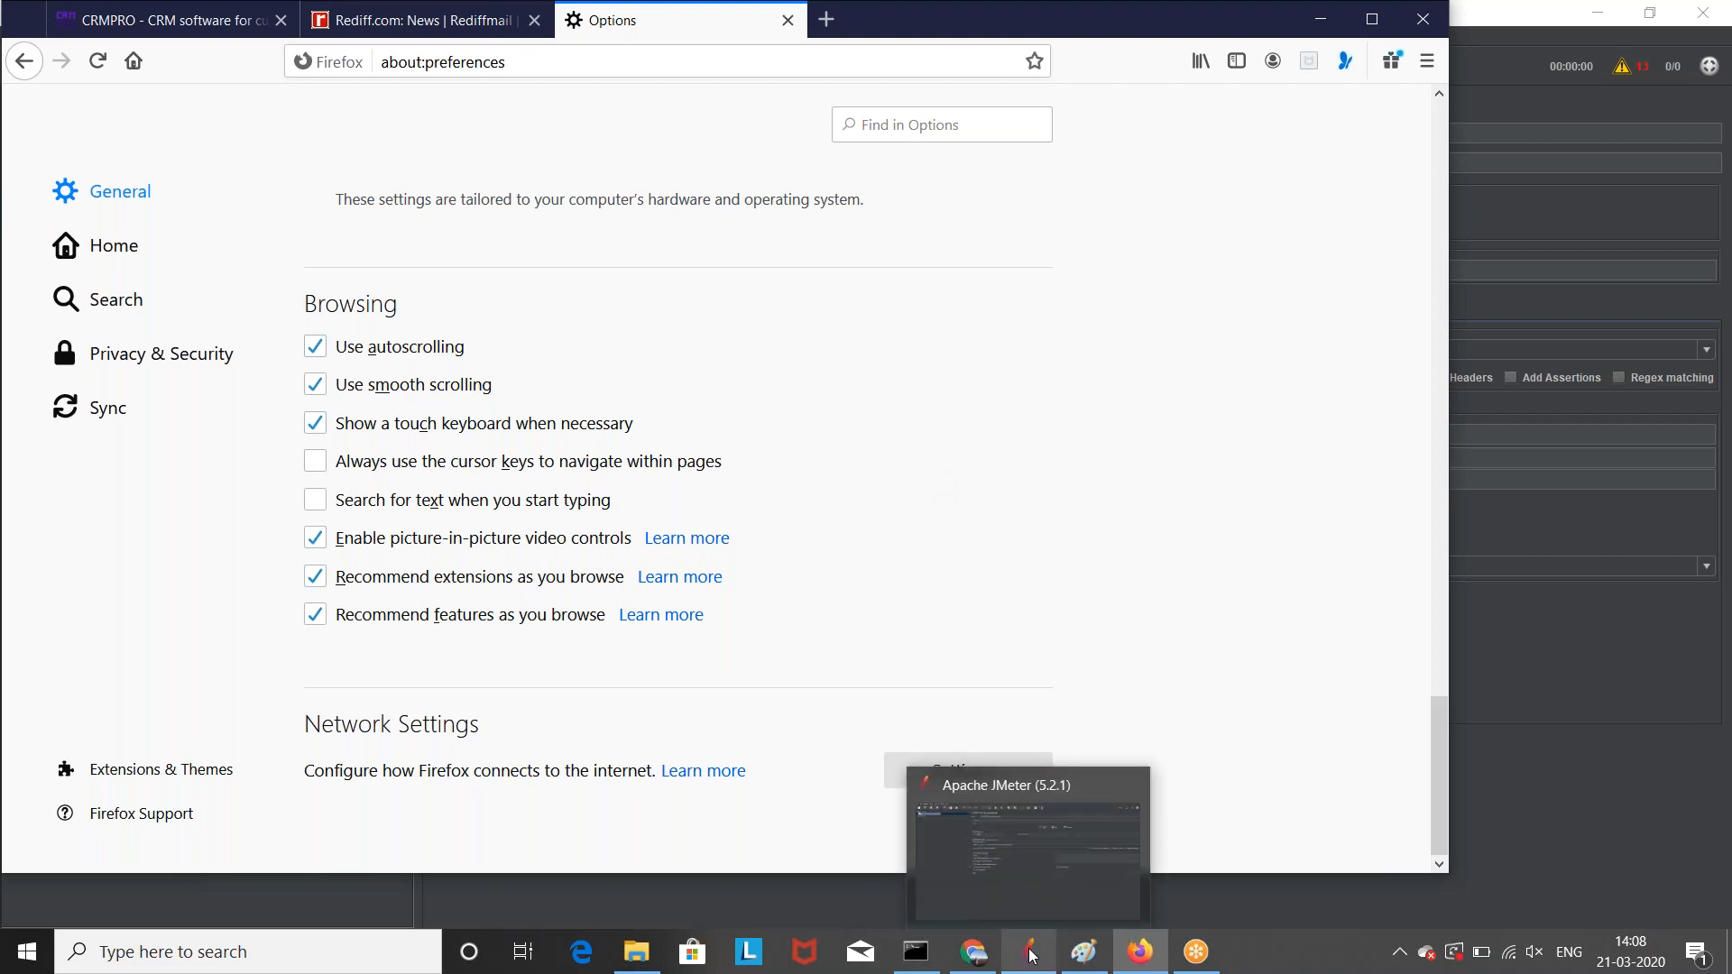
pyautogui.click(1033, 955)
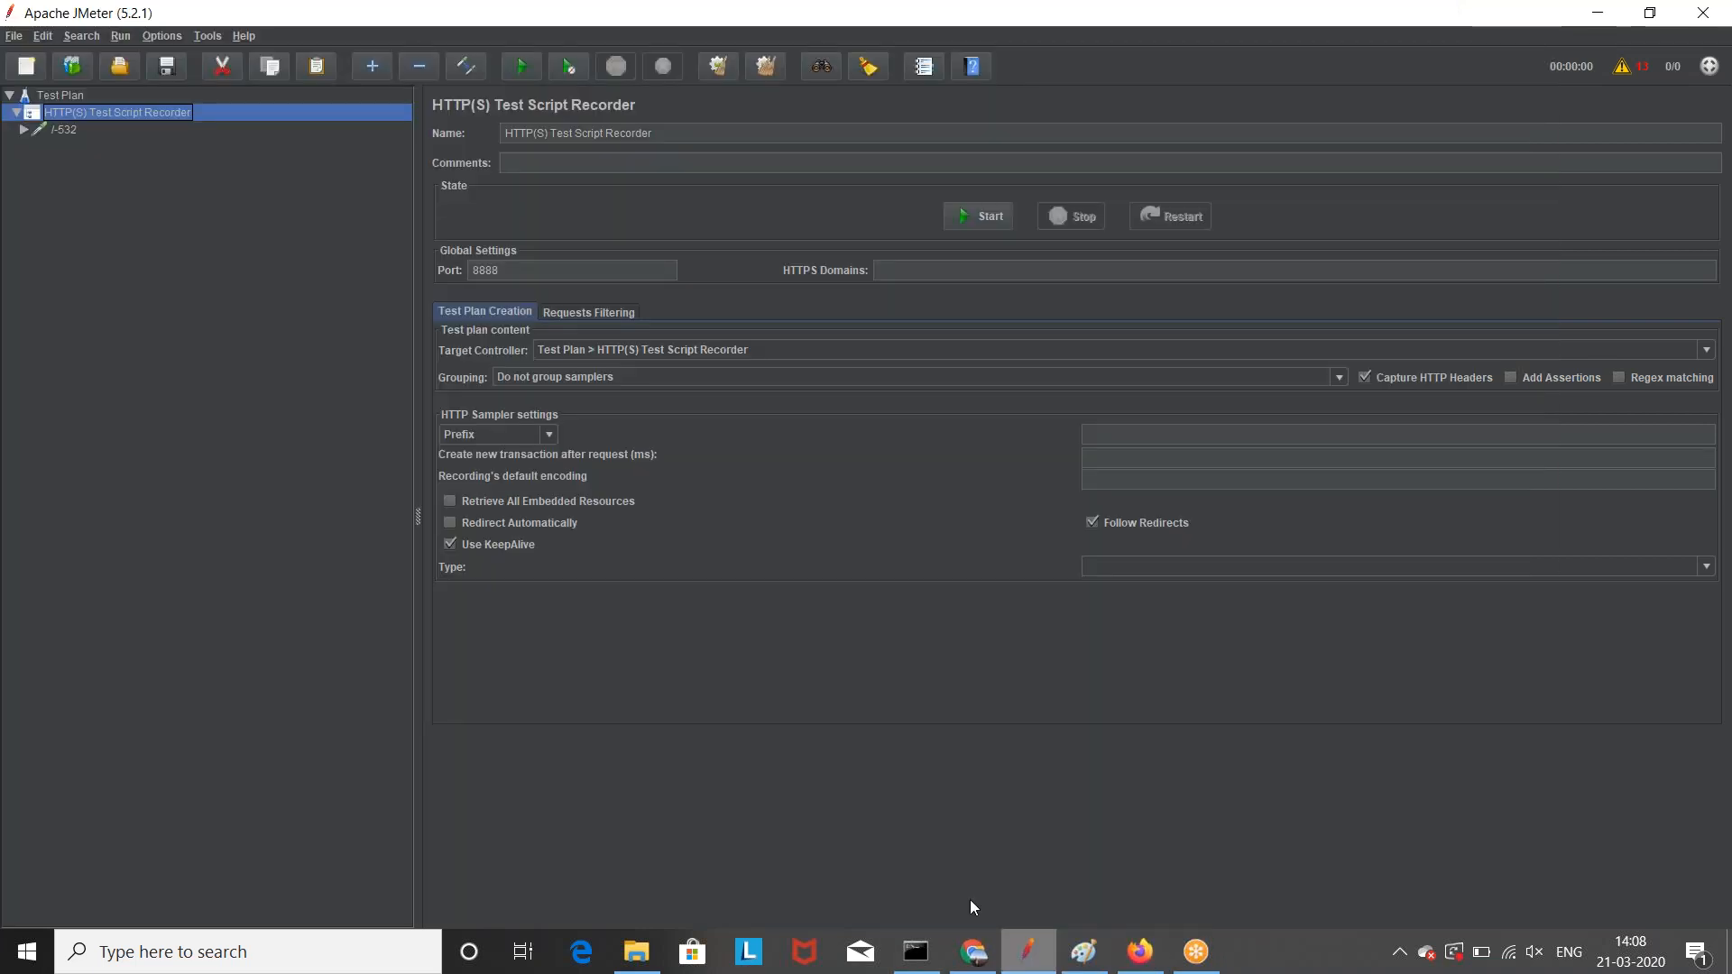
pyautogui.rightClick(72, 127)
pyautogui.click(117, 253)
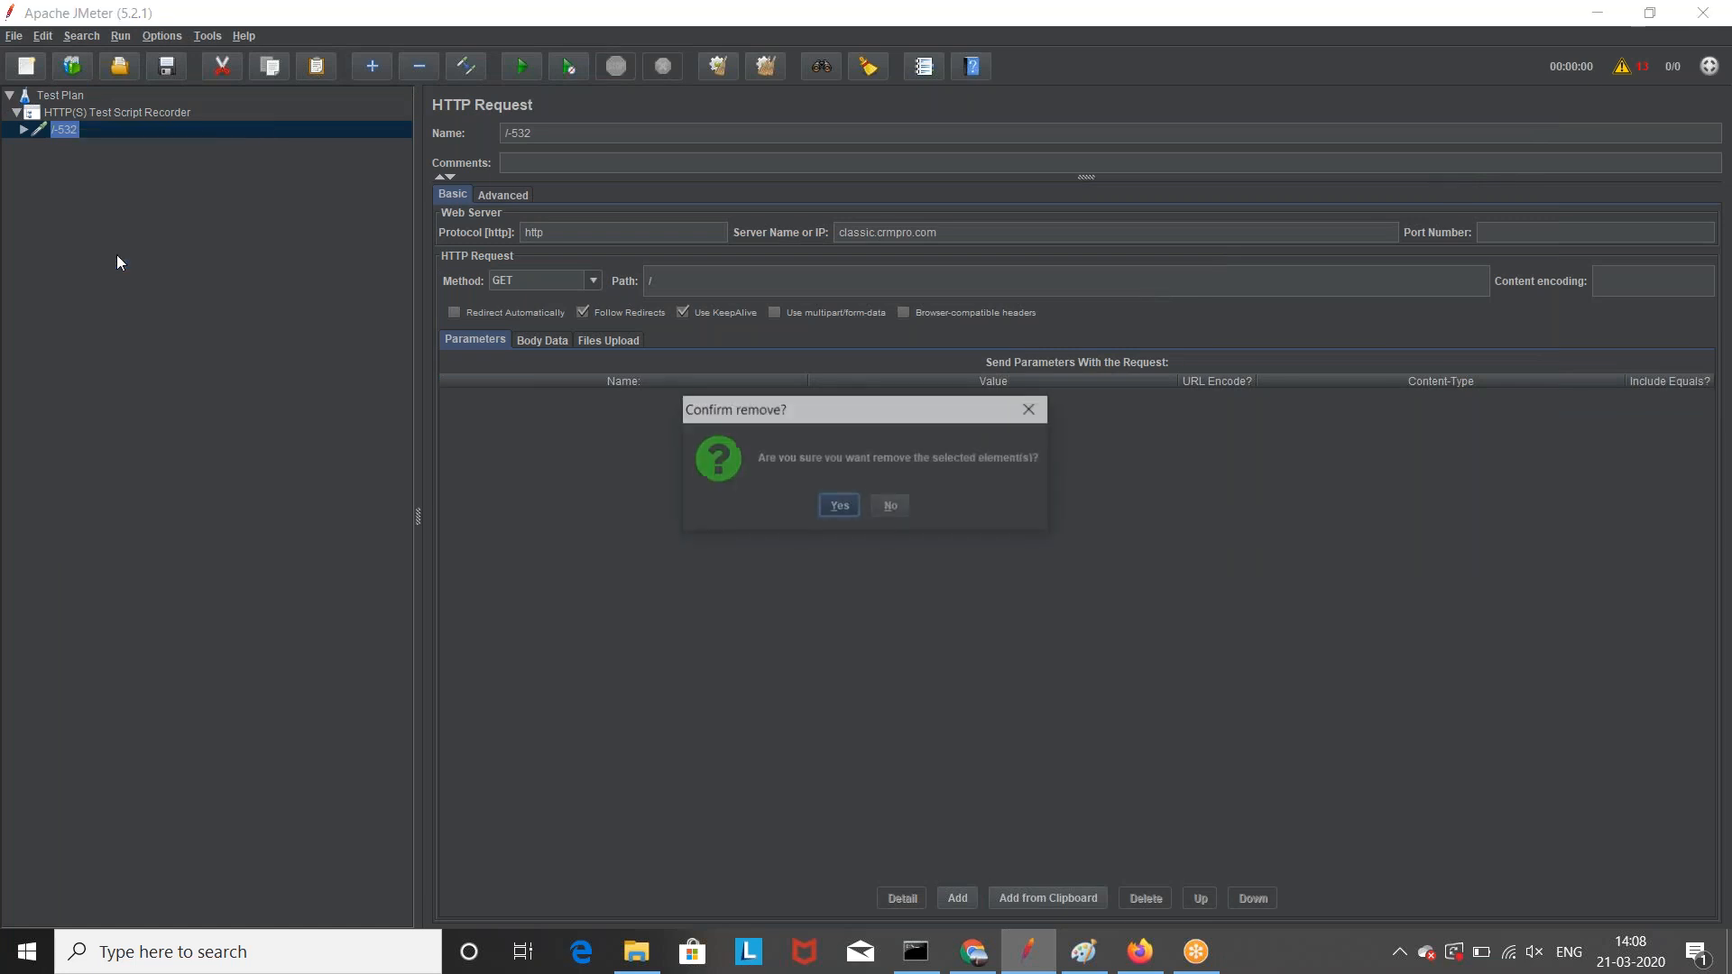
pyautogui.click(838, 506)
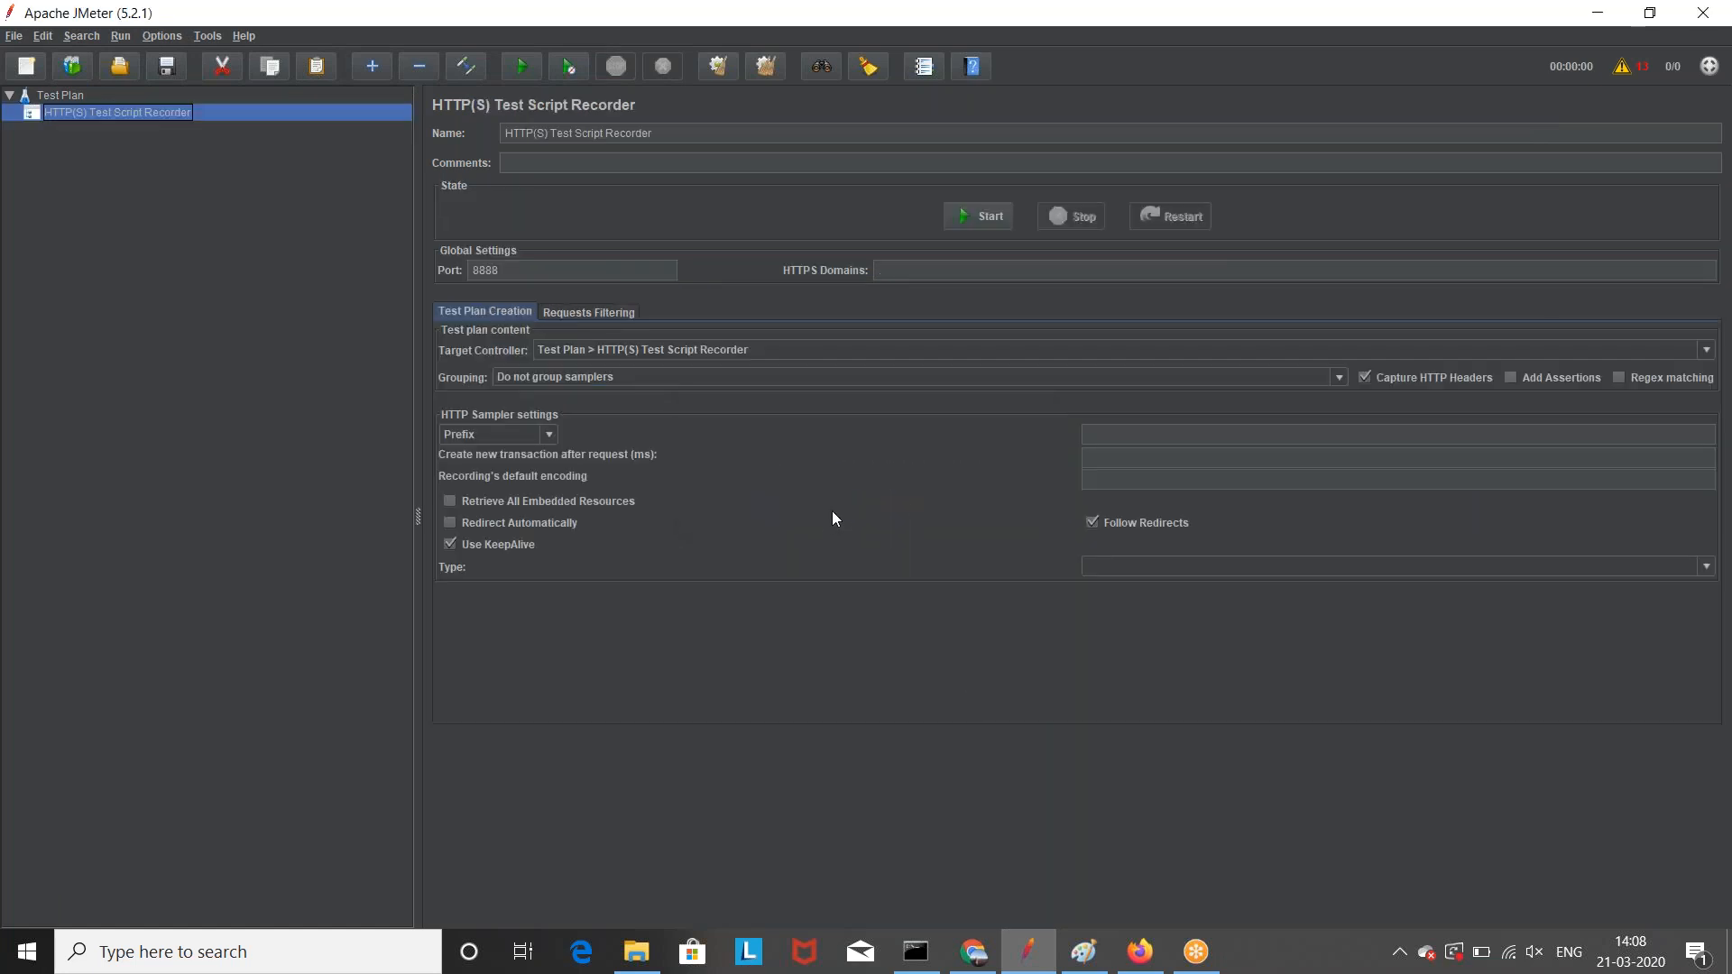
# Step: Load classic.freecrm.com in a new Firefox tab, and check JMeter's test plan for recorded requests and the page's site information
pyautogui.click(1140, 952)
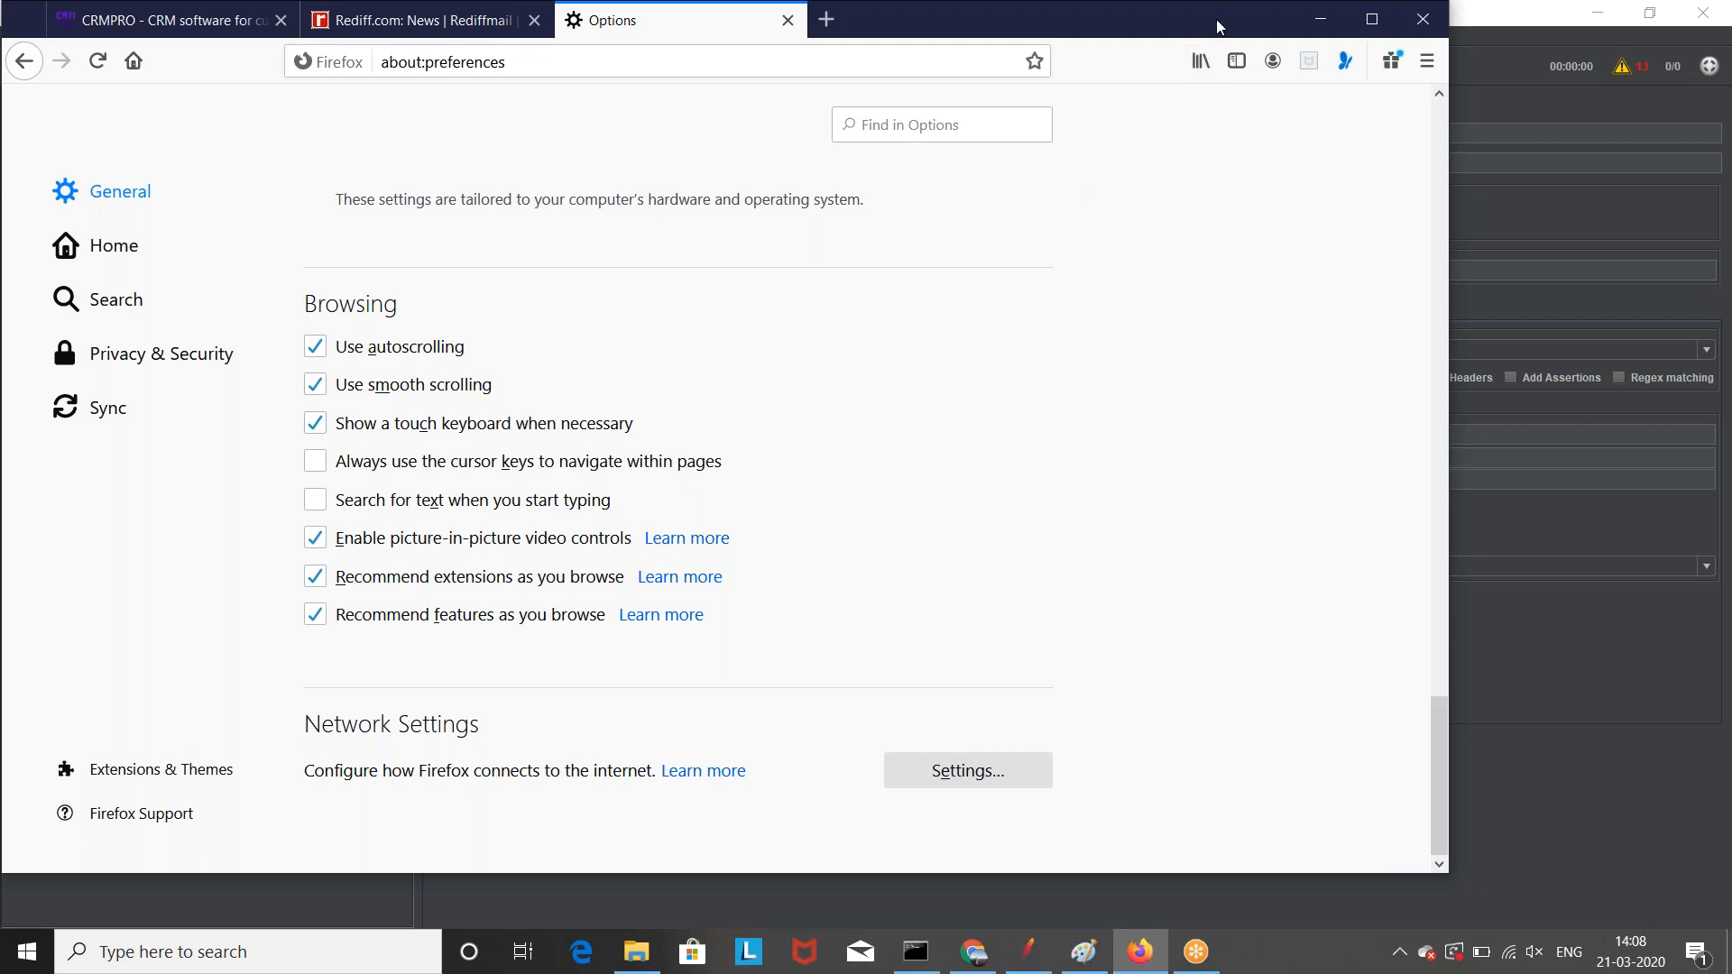
pyautogui.moveTo(1216, 25); pyautogui.dragTo(1292, 98)
pyautogui.click(901, 91)
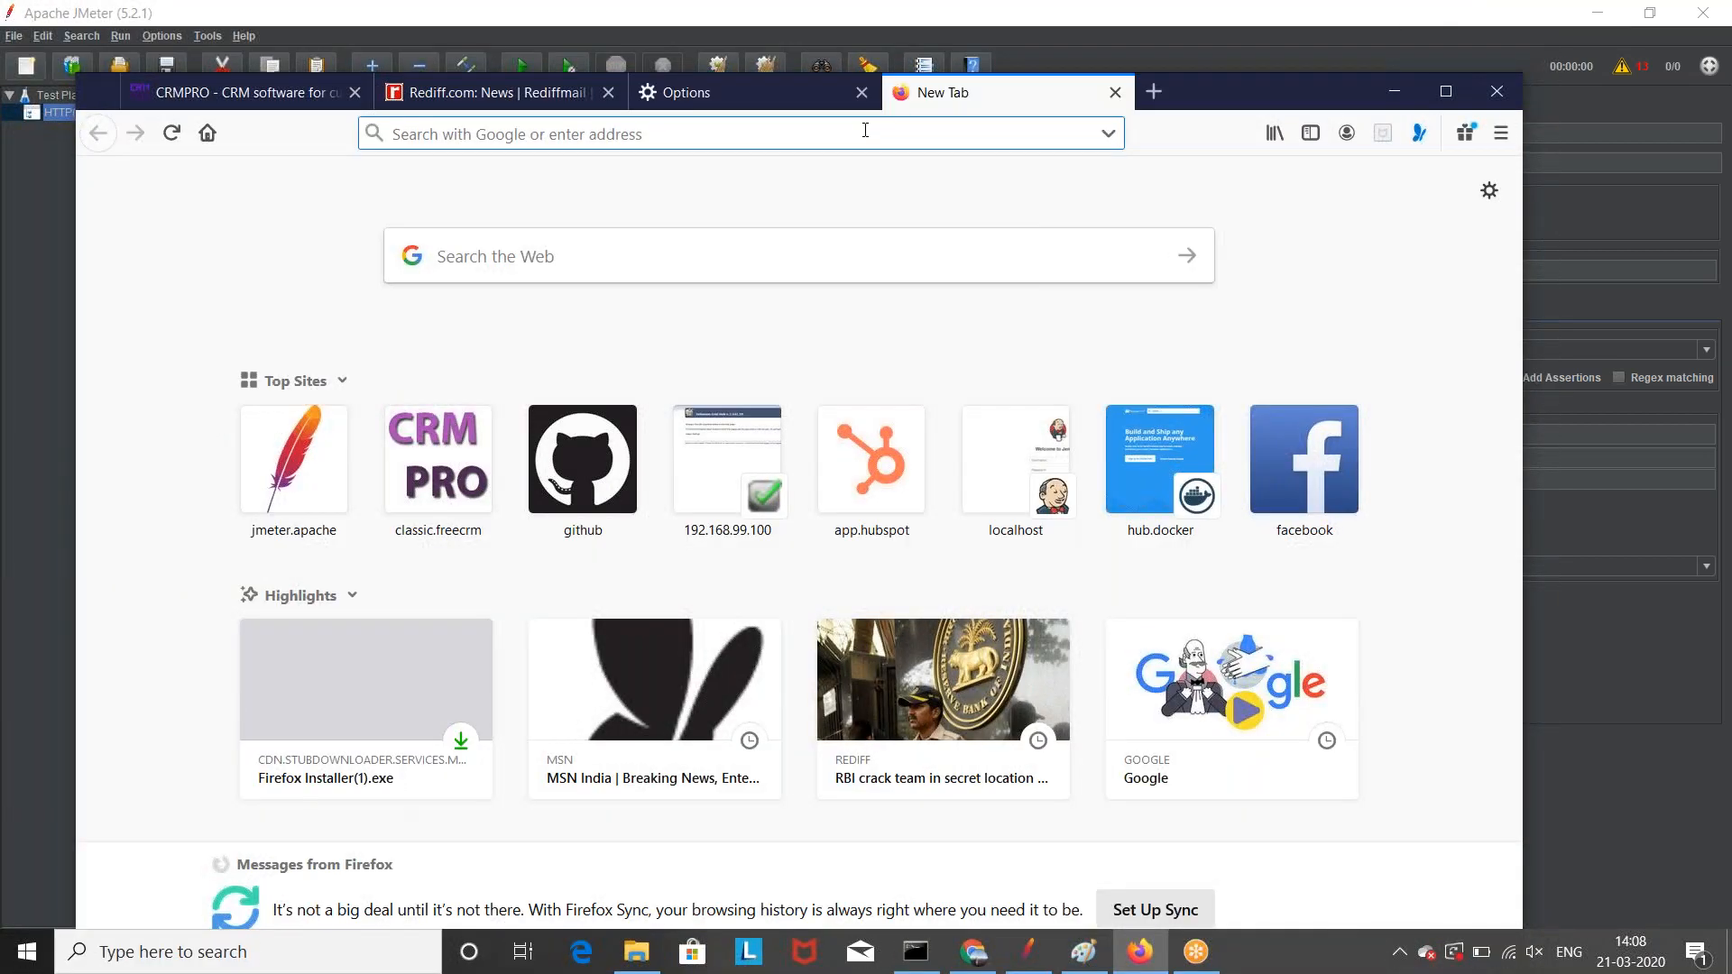
pyautogui.click(448, 442)
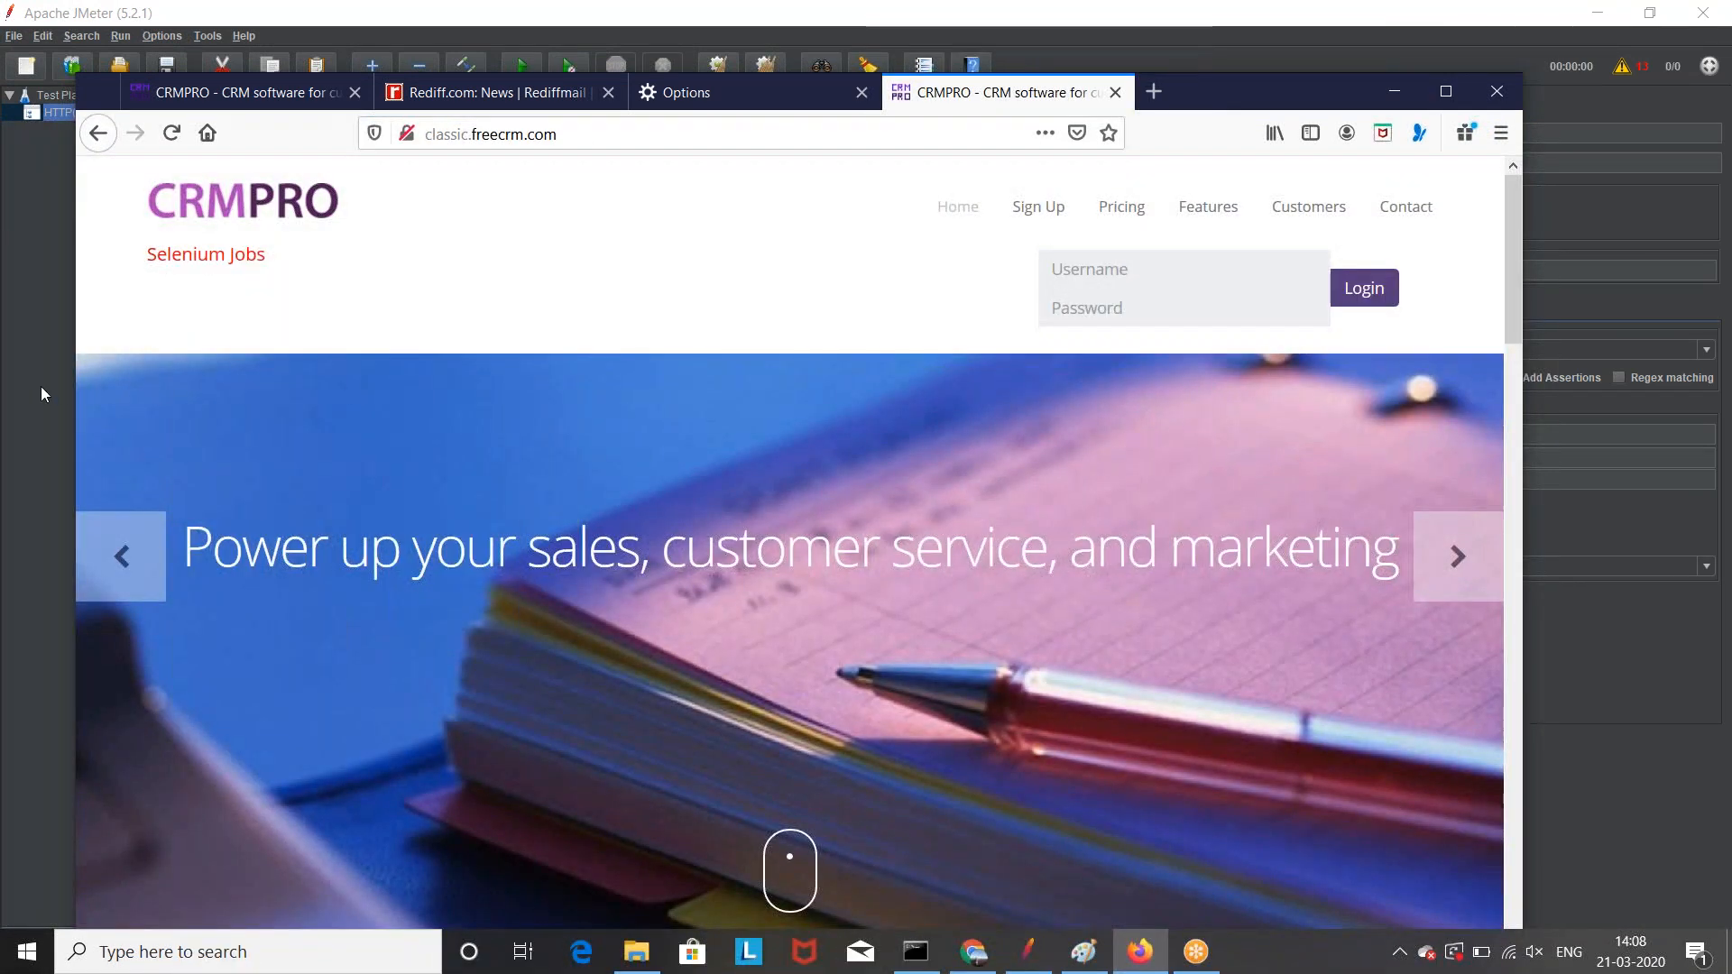
pyautogui.click(39, 388)
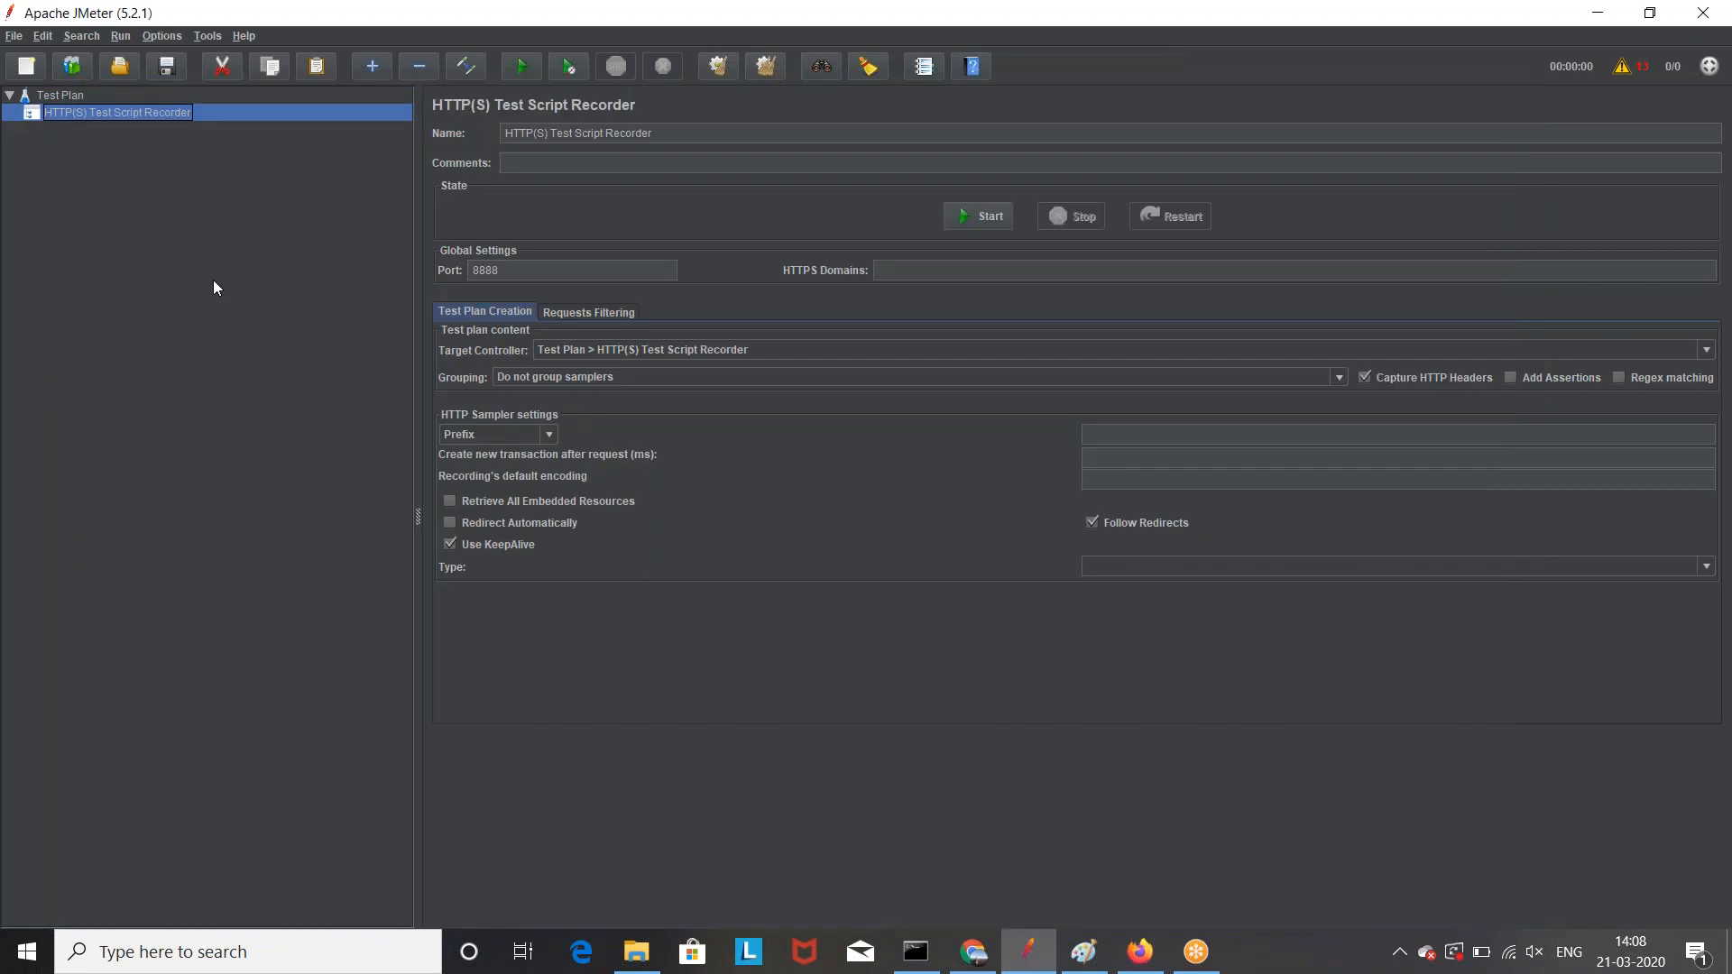
pyautogui.click(1140, 952)
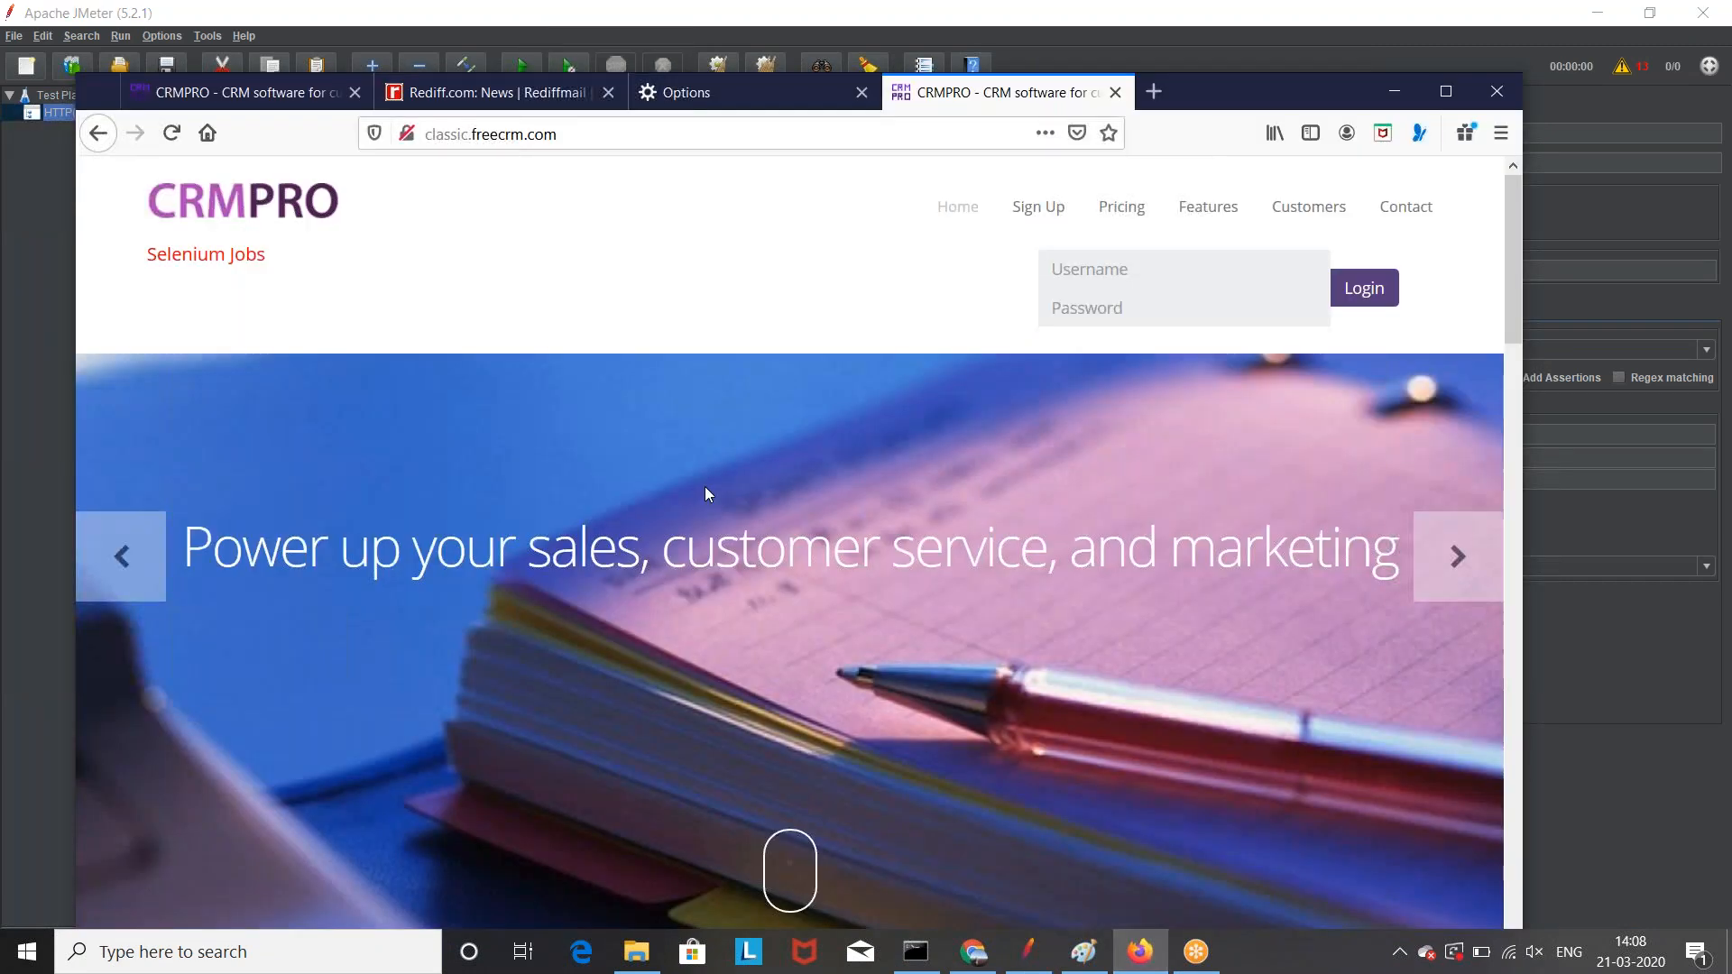
pyautogui.click(407, 136)
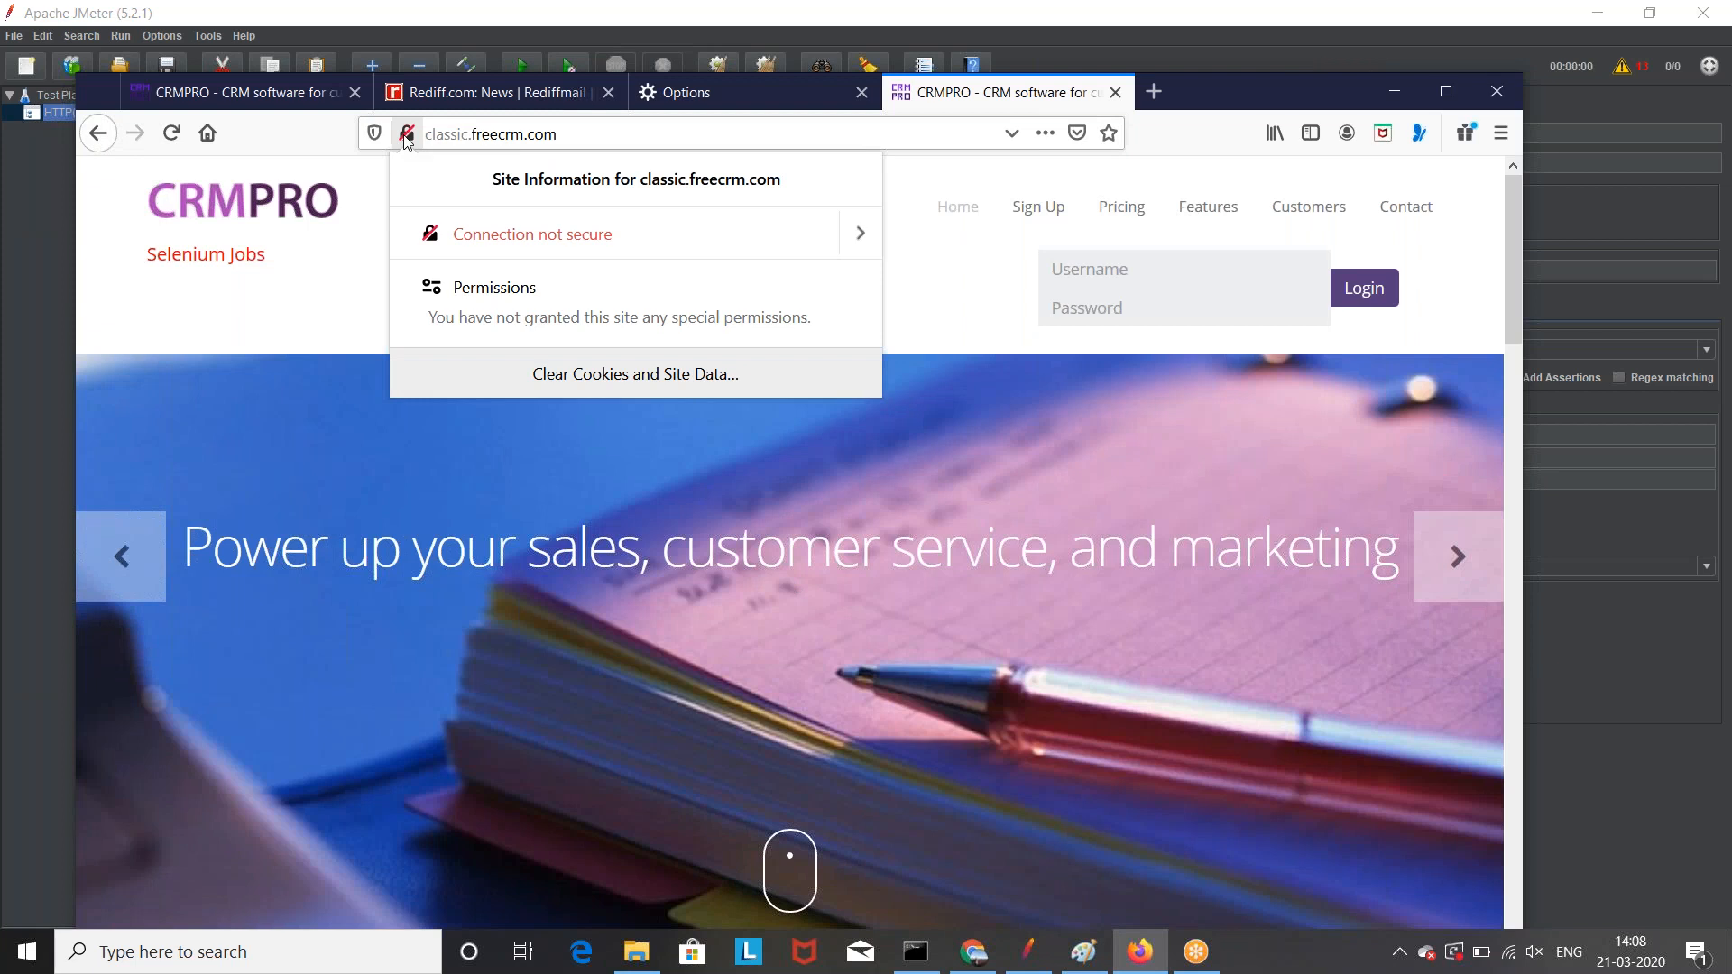
# Step: Close the site information and load classic.crmpro.com in the current Firefox tab
pyautogui.click(407, 135)
pyautogui.click(561, 135)
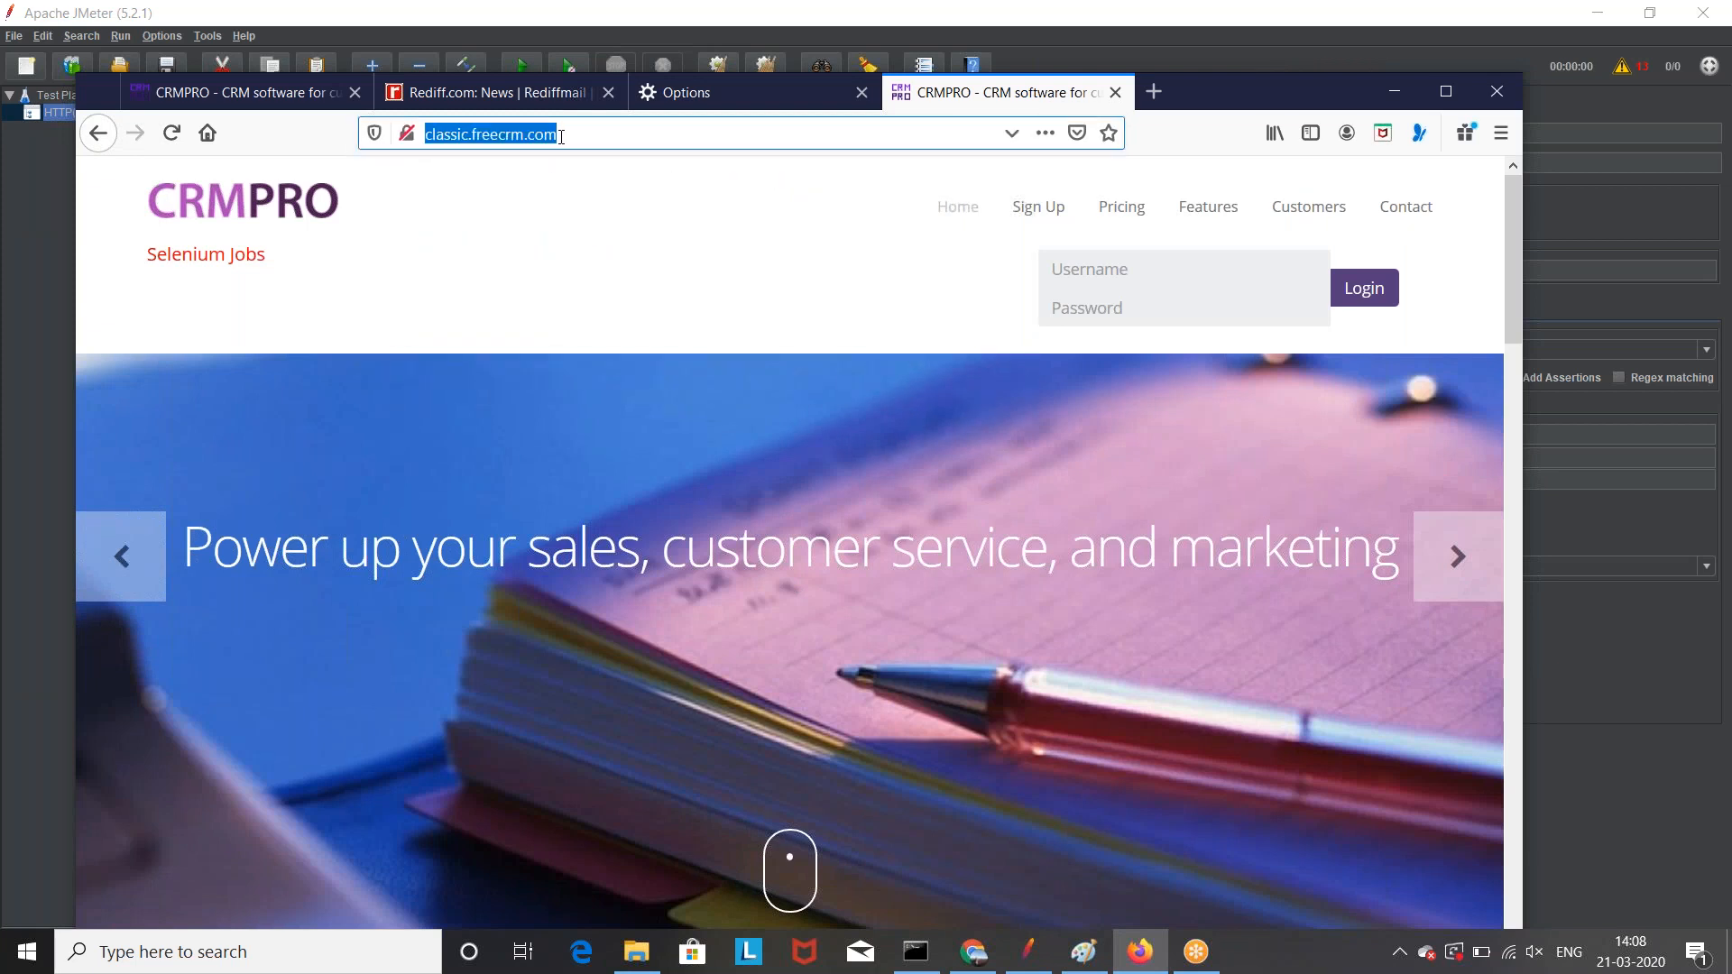
pyautogui.write('class')
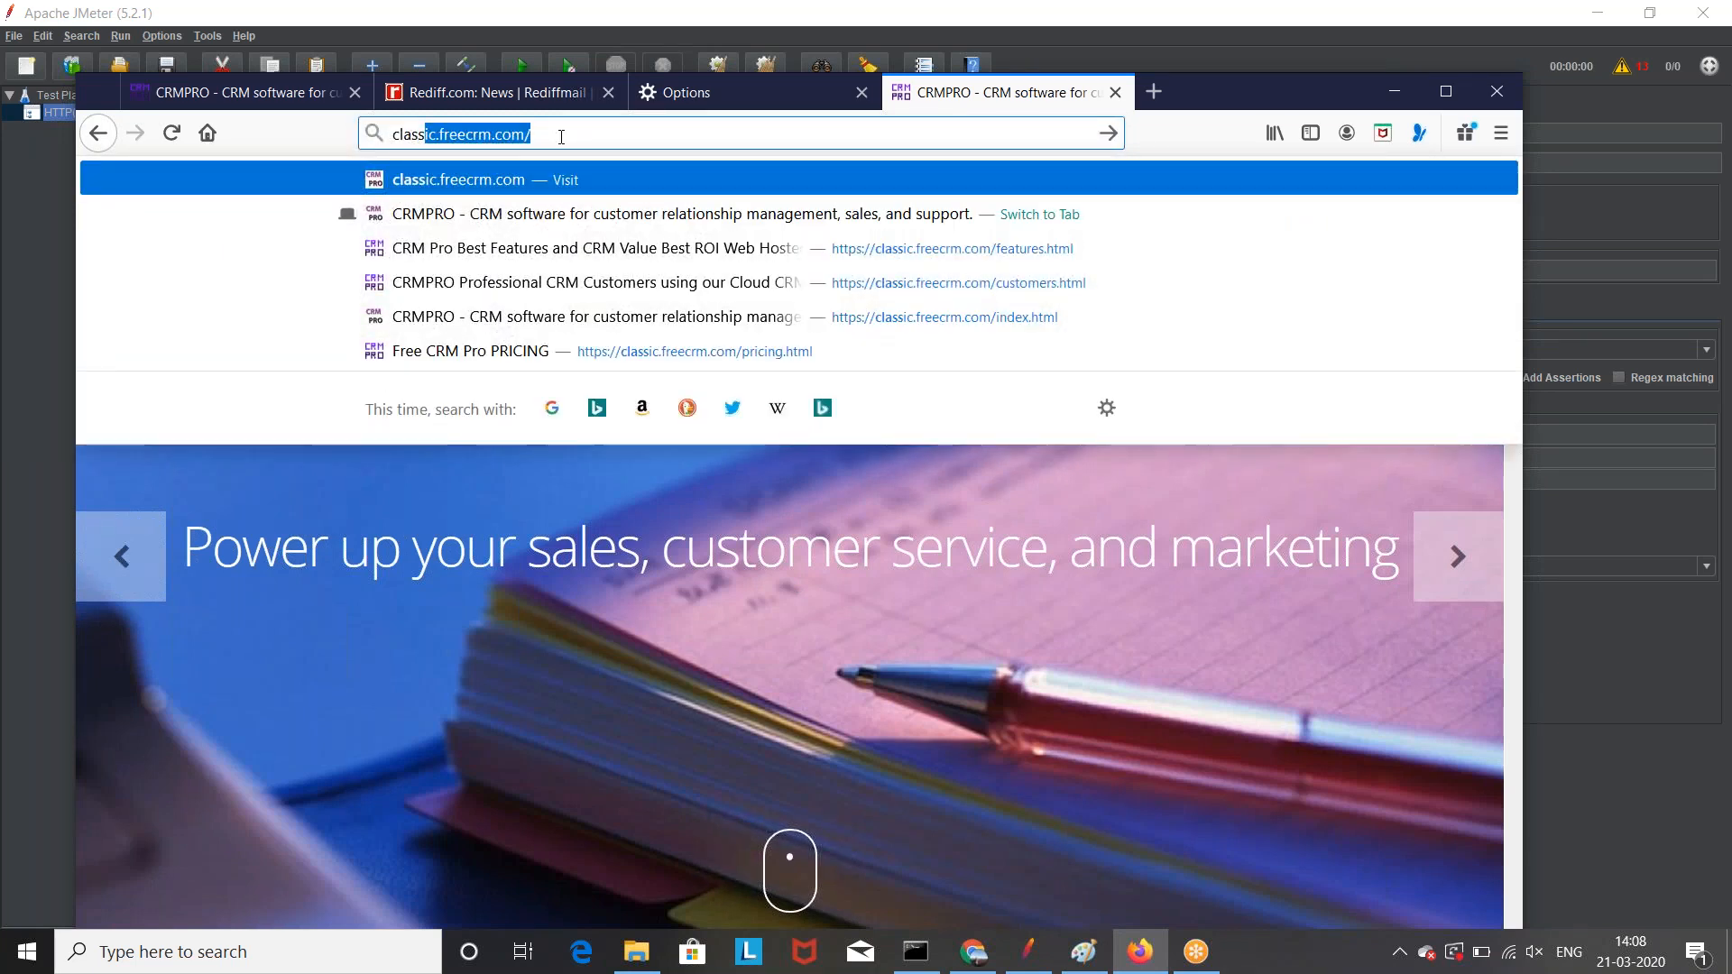
pyautogui.write('ic.')
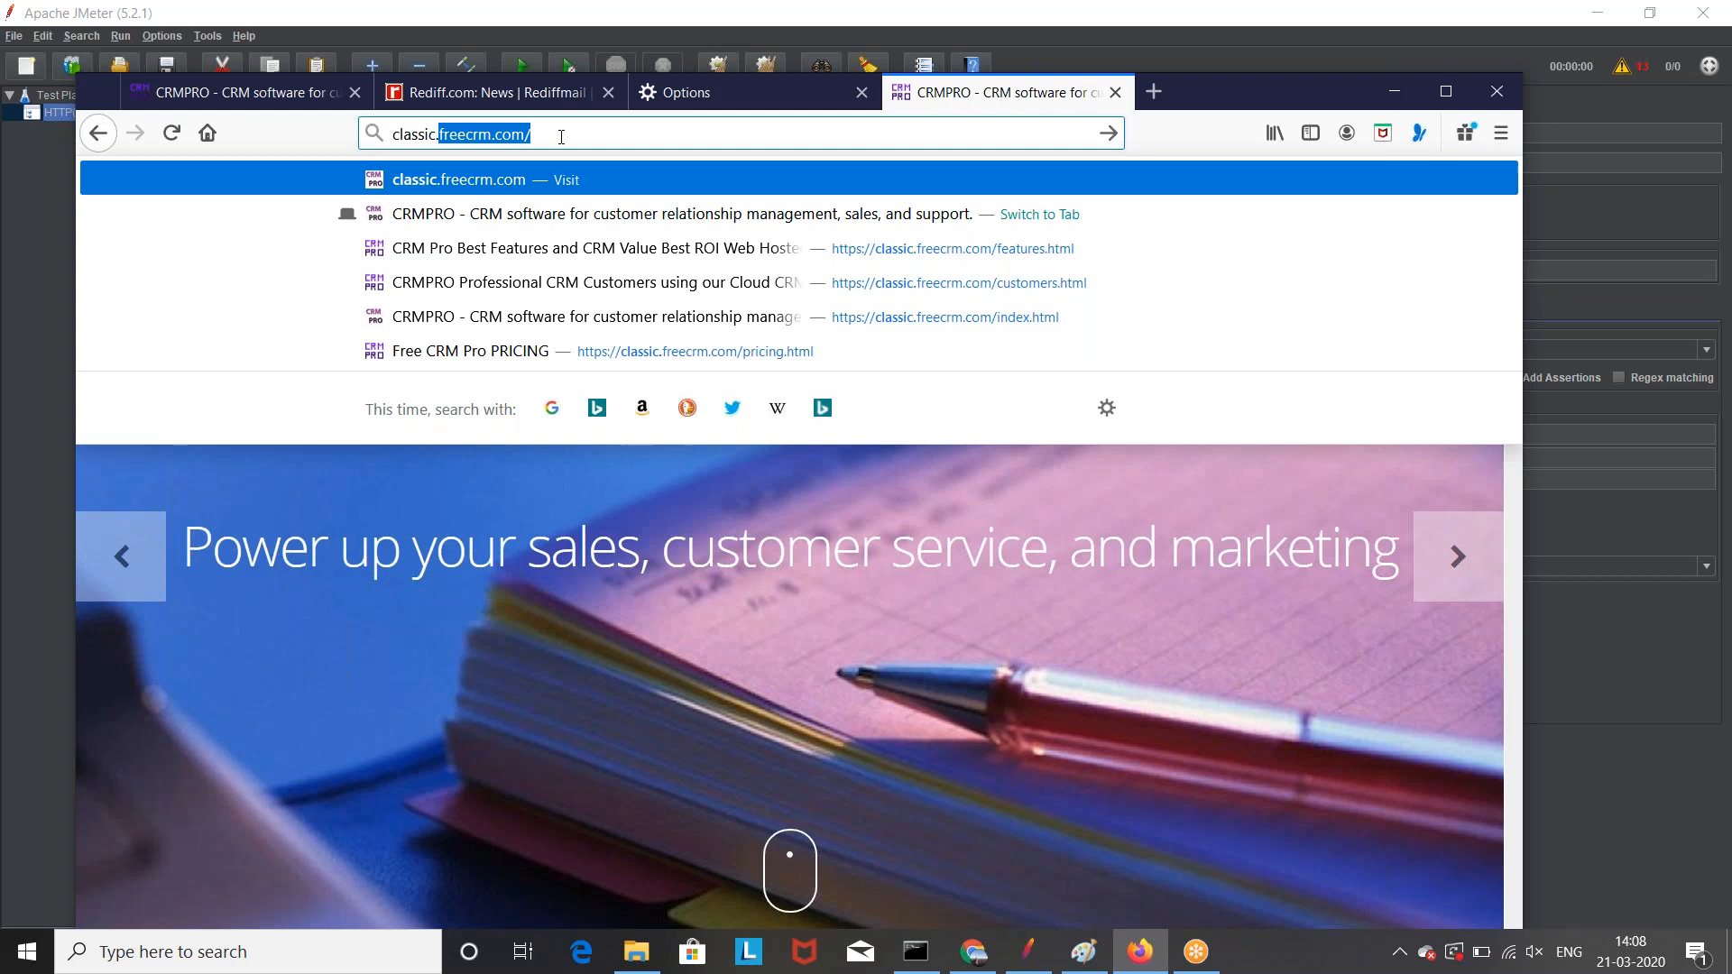
pyautogui.write('crmpro.com')
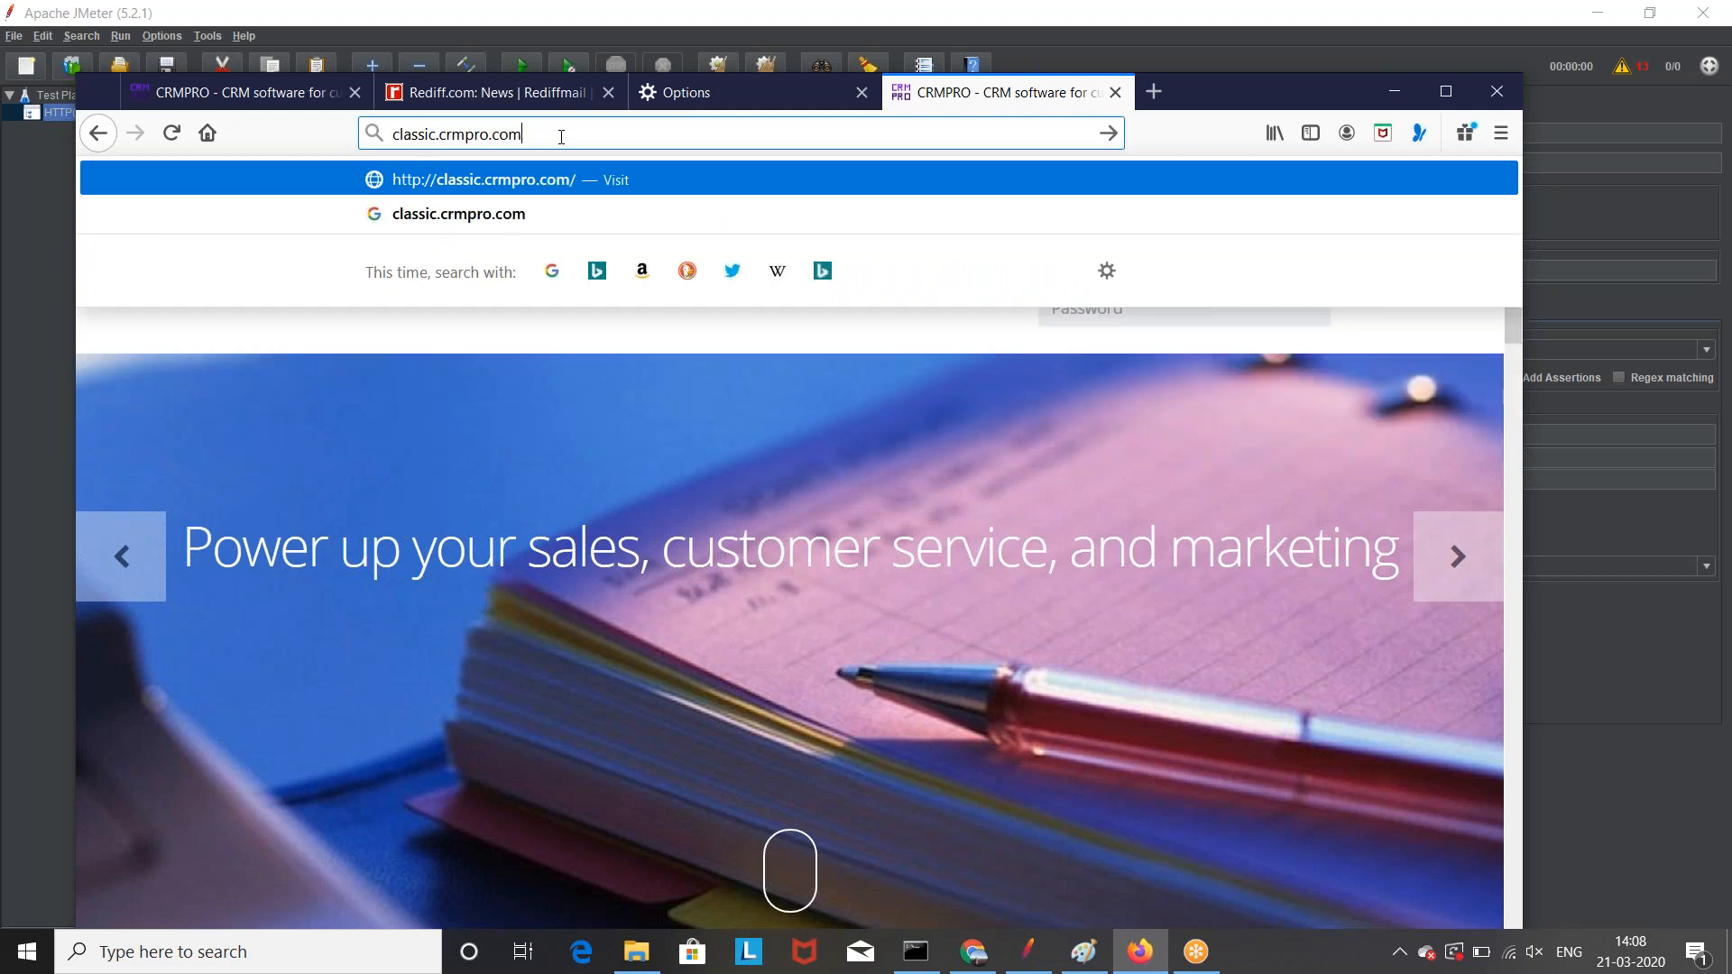
pyautogui.press('Return')
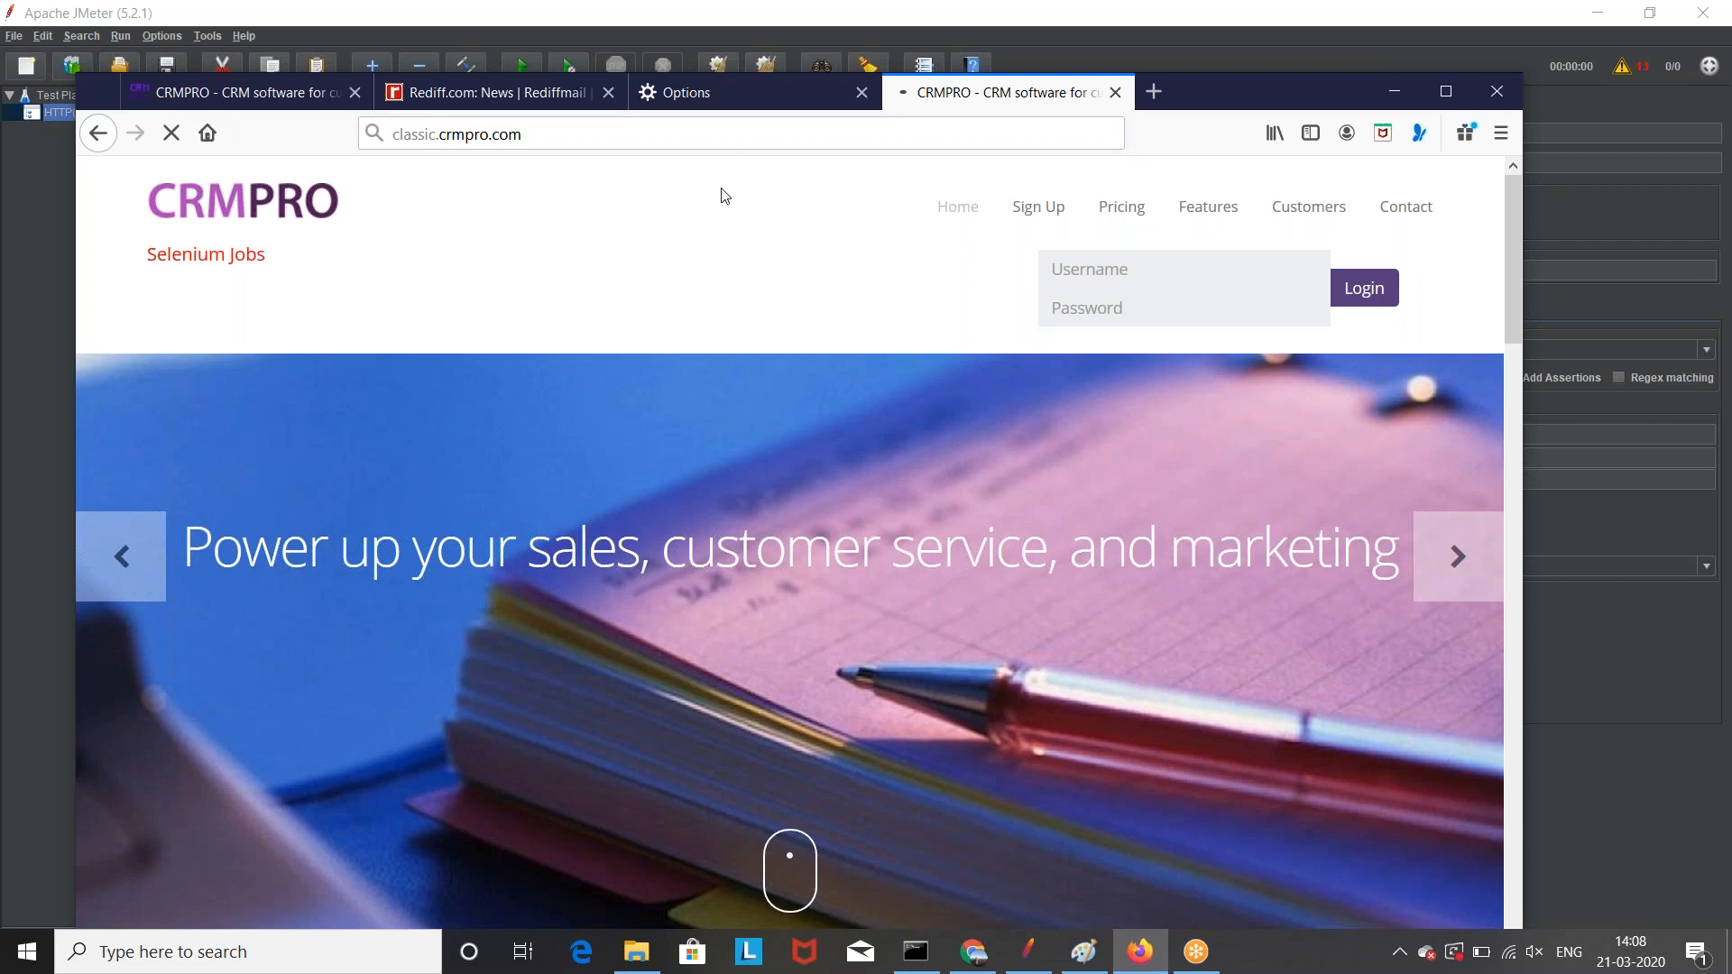
# Step: Switch to JMeter and start the HTTP(S) Test Script Recorder on port 8888, accepting the root certificate notice
pyautogui.moveTo(1263, 101); pyautogui.dragTo(1311, 332)
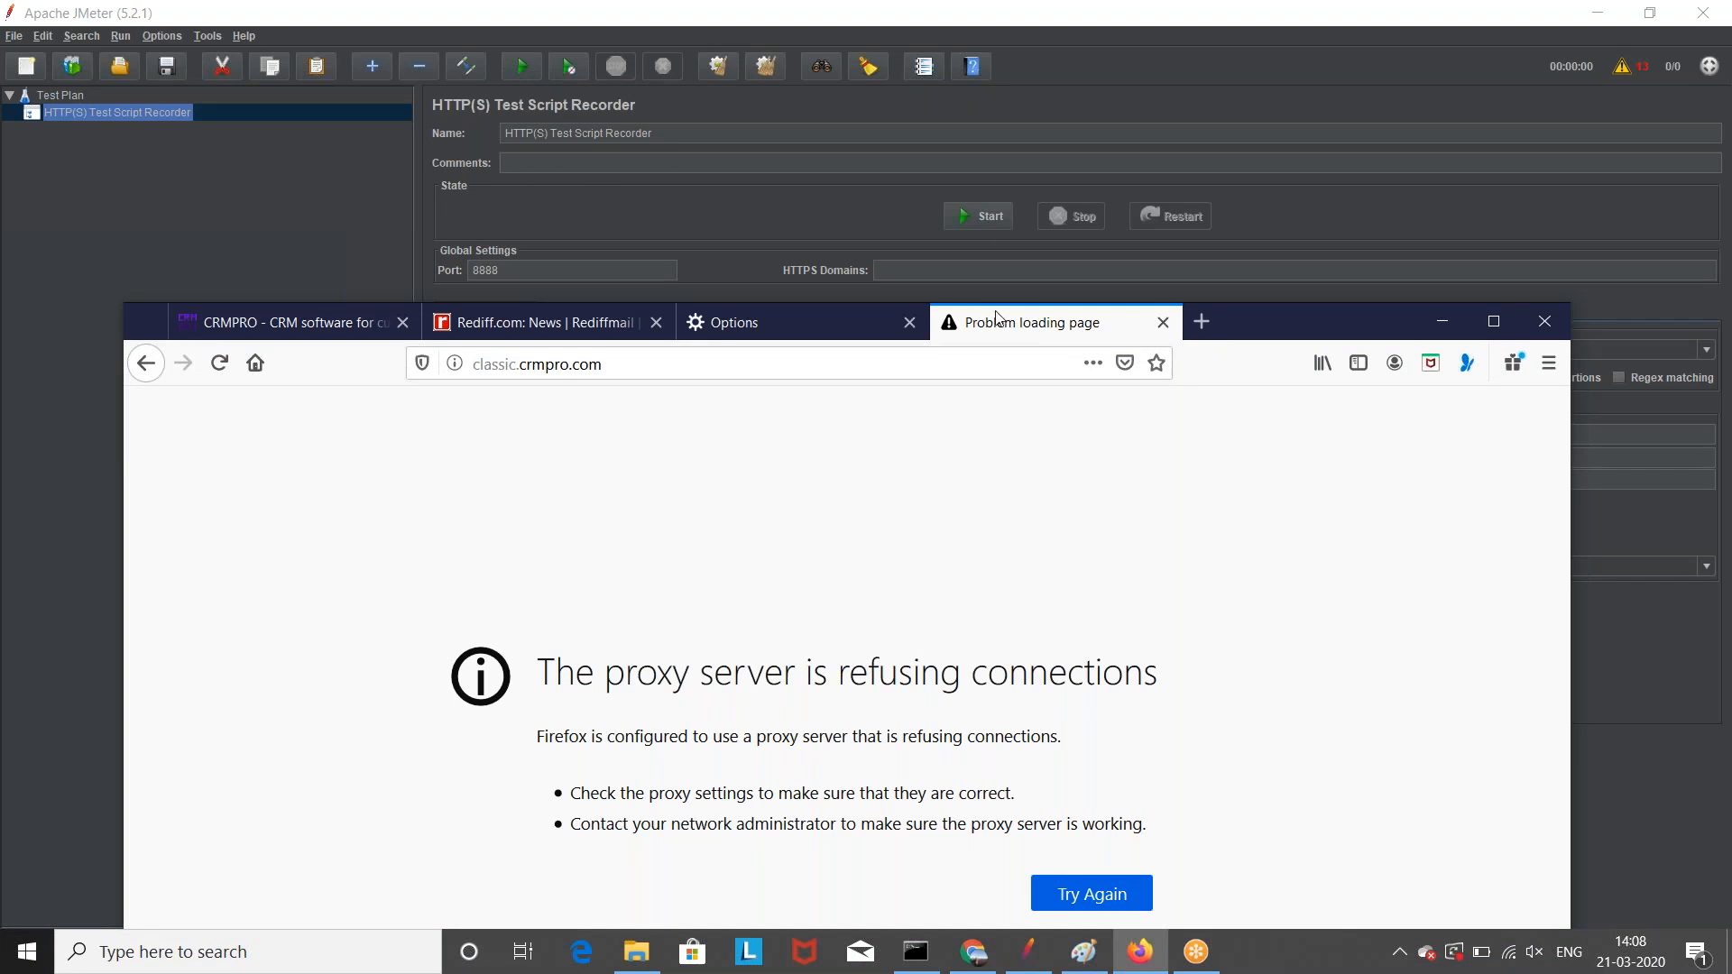
pyautogui.click(814, 218)
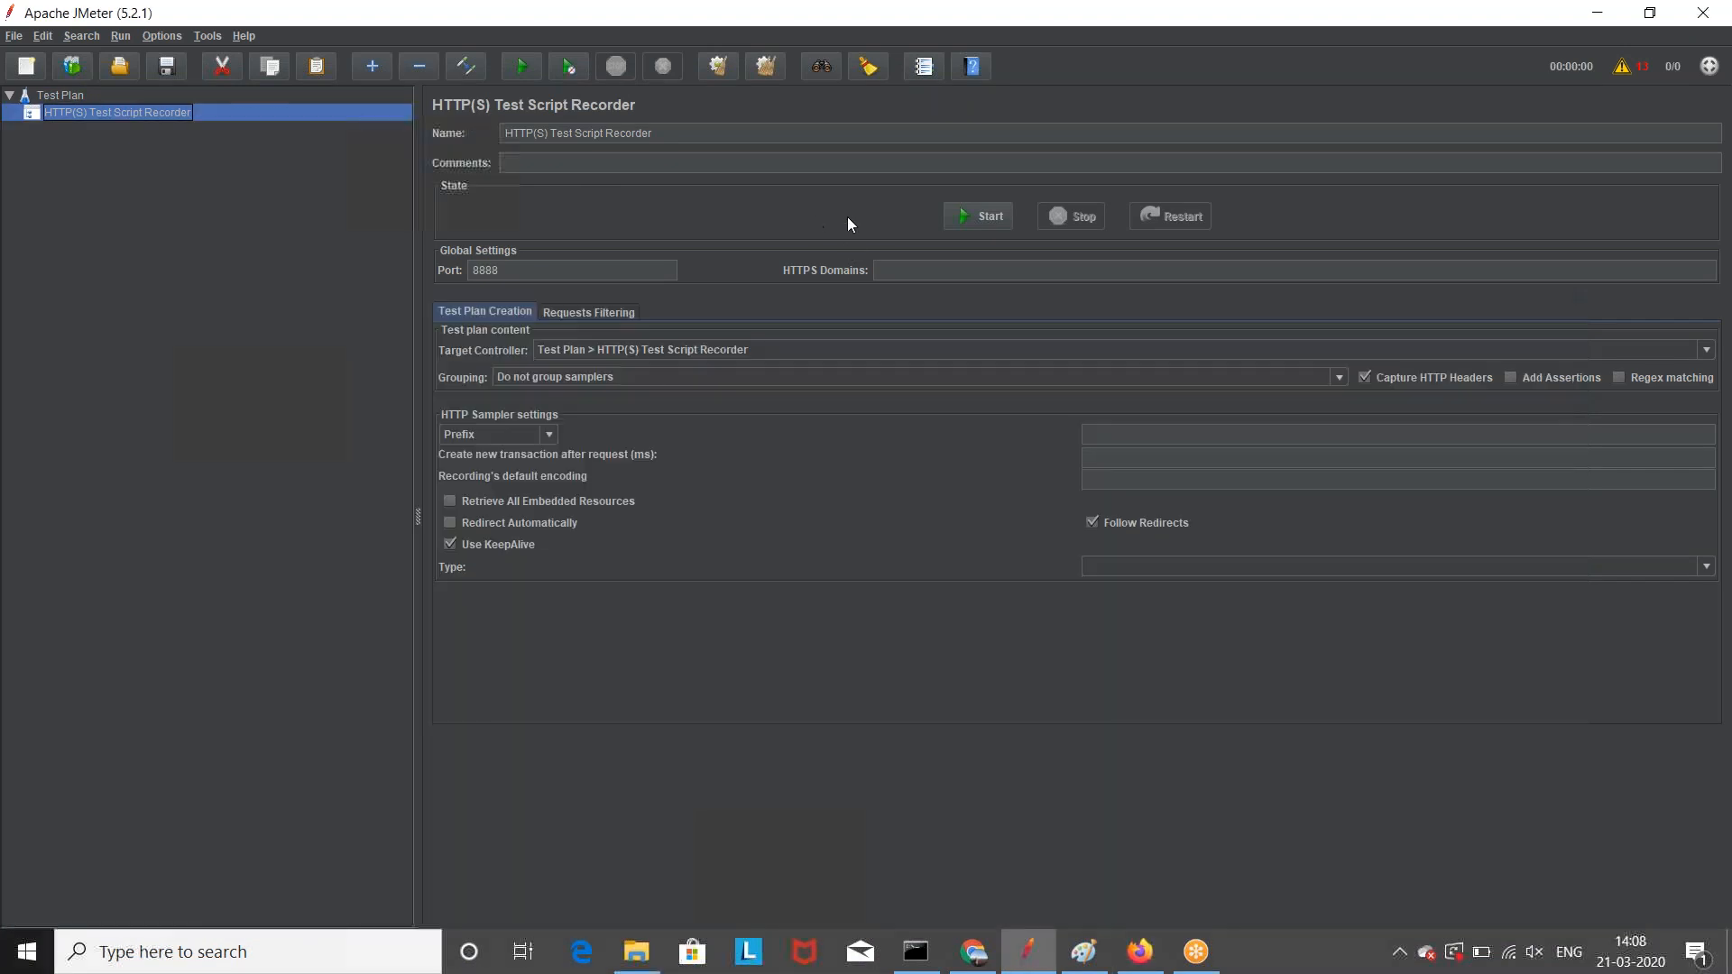
pyautogui.click(976, 228)
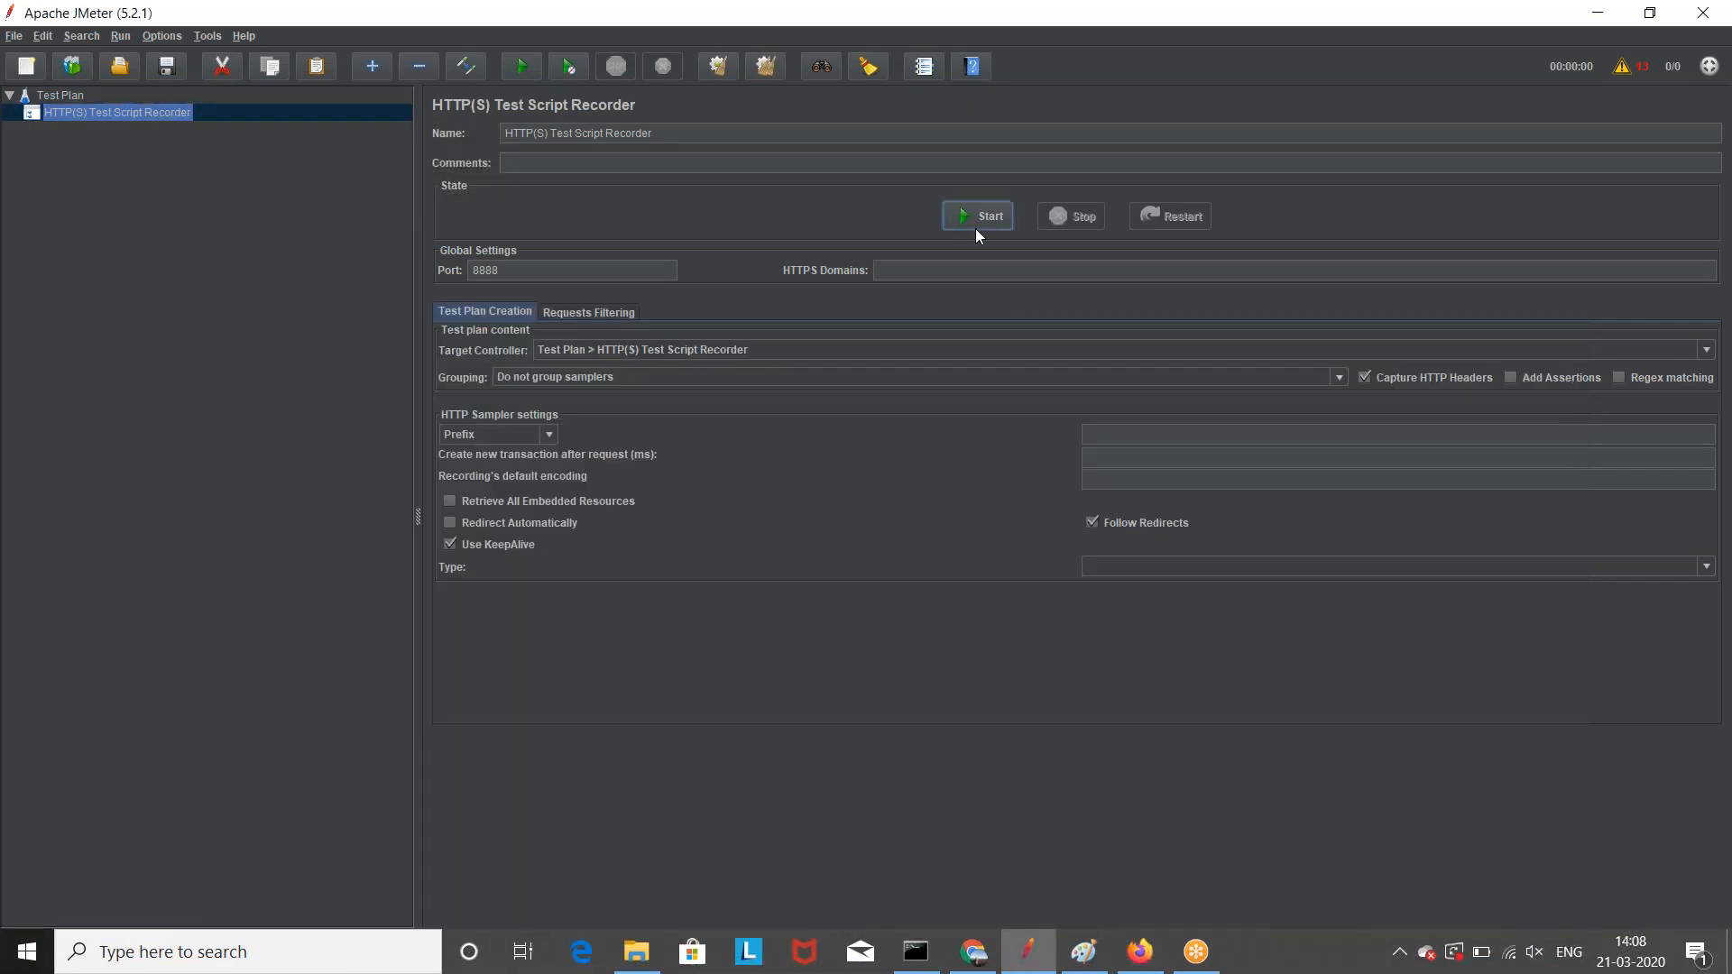
pyautogui.click(1078, 613)
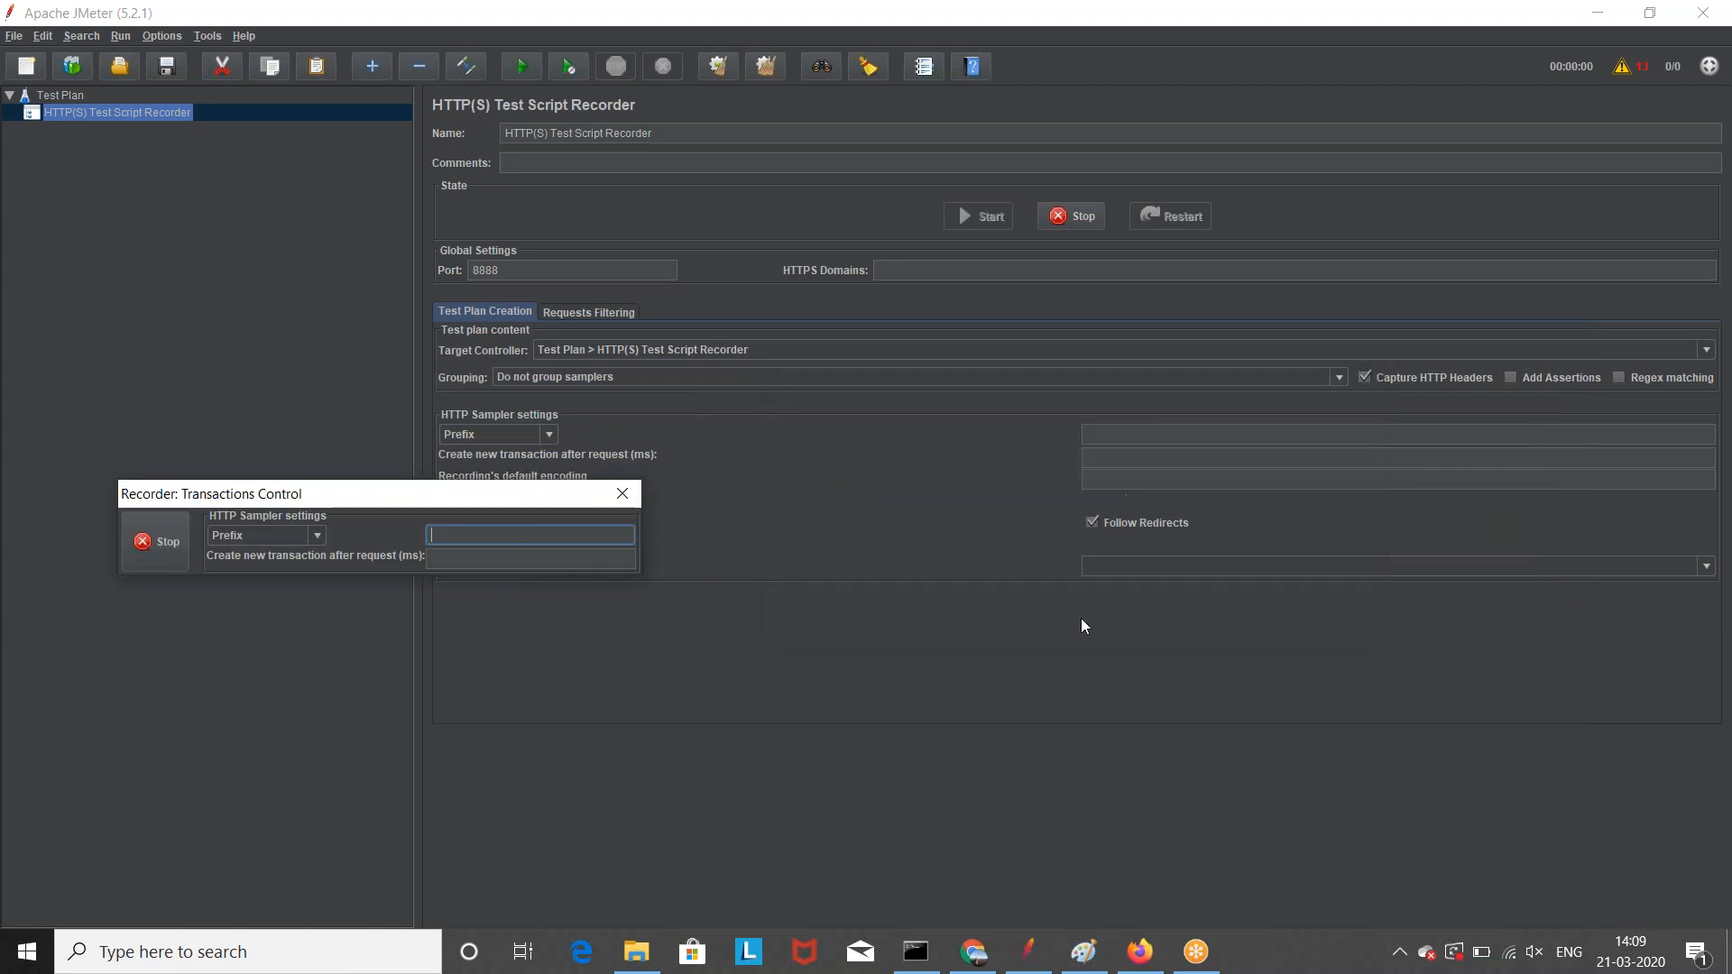
# Step: Reload classic.crmpro.com in Firefox, and expand the recorded requests under the HTTP(S) Test Script Recorder in JMeter
pyautogui.click(1140, 952)
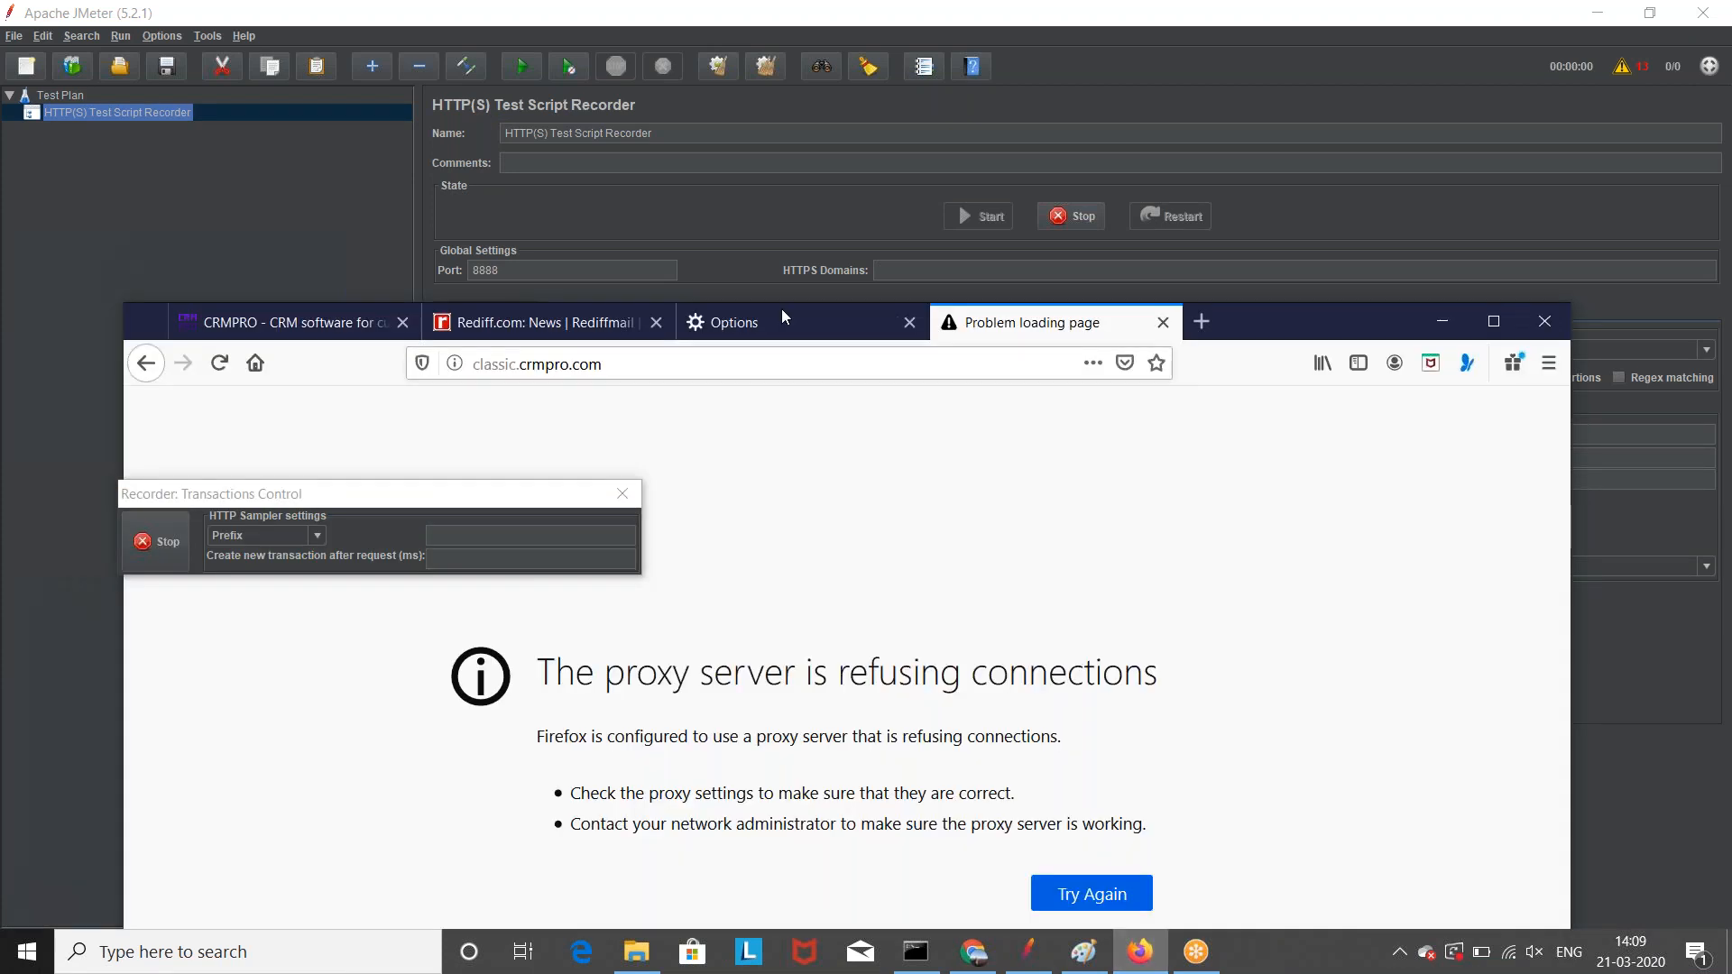
pyautogui.click(218, 363)
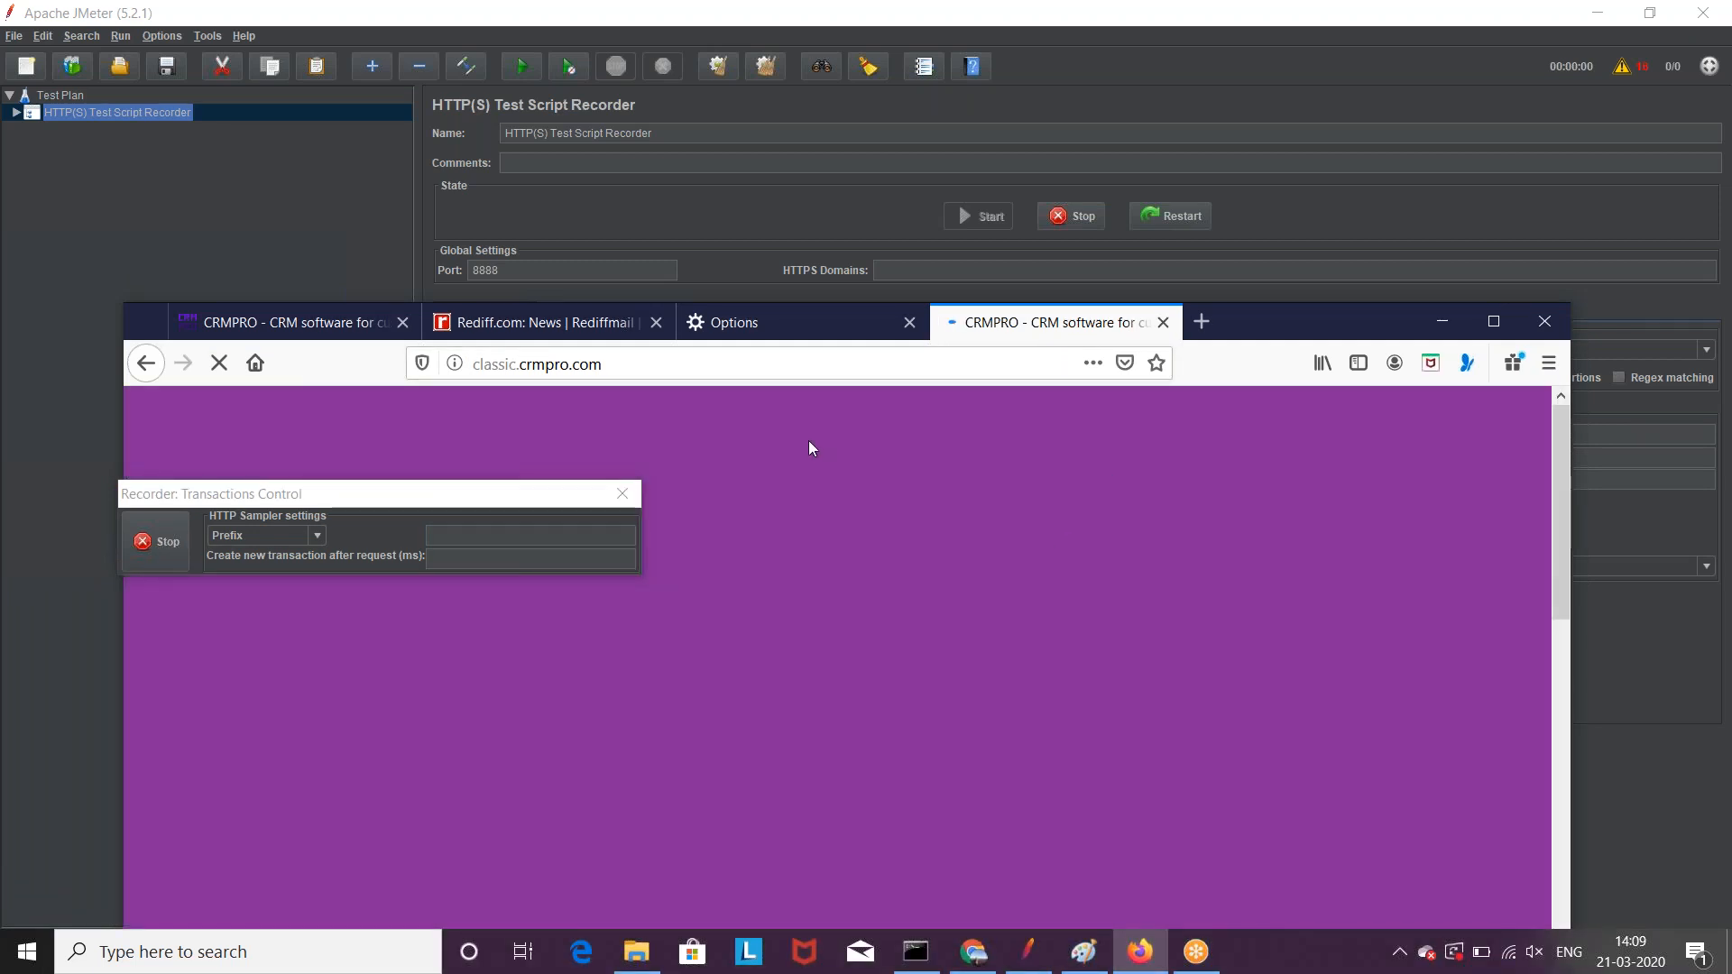
pyautogui.click(283, 235)
pyautogui.click(16, 113)
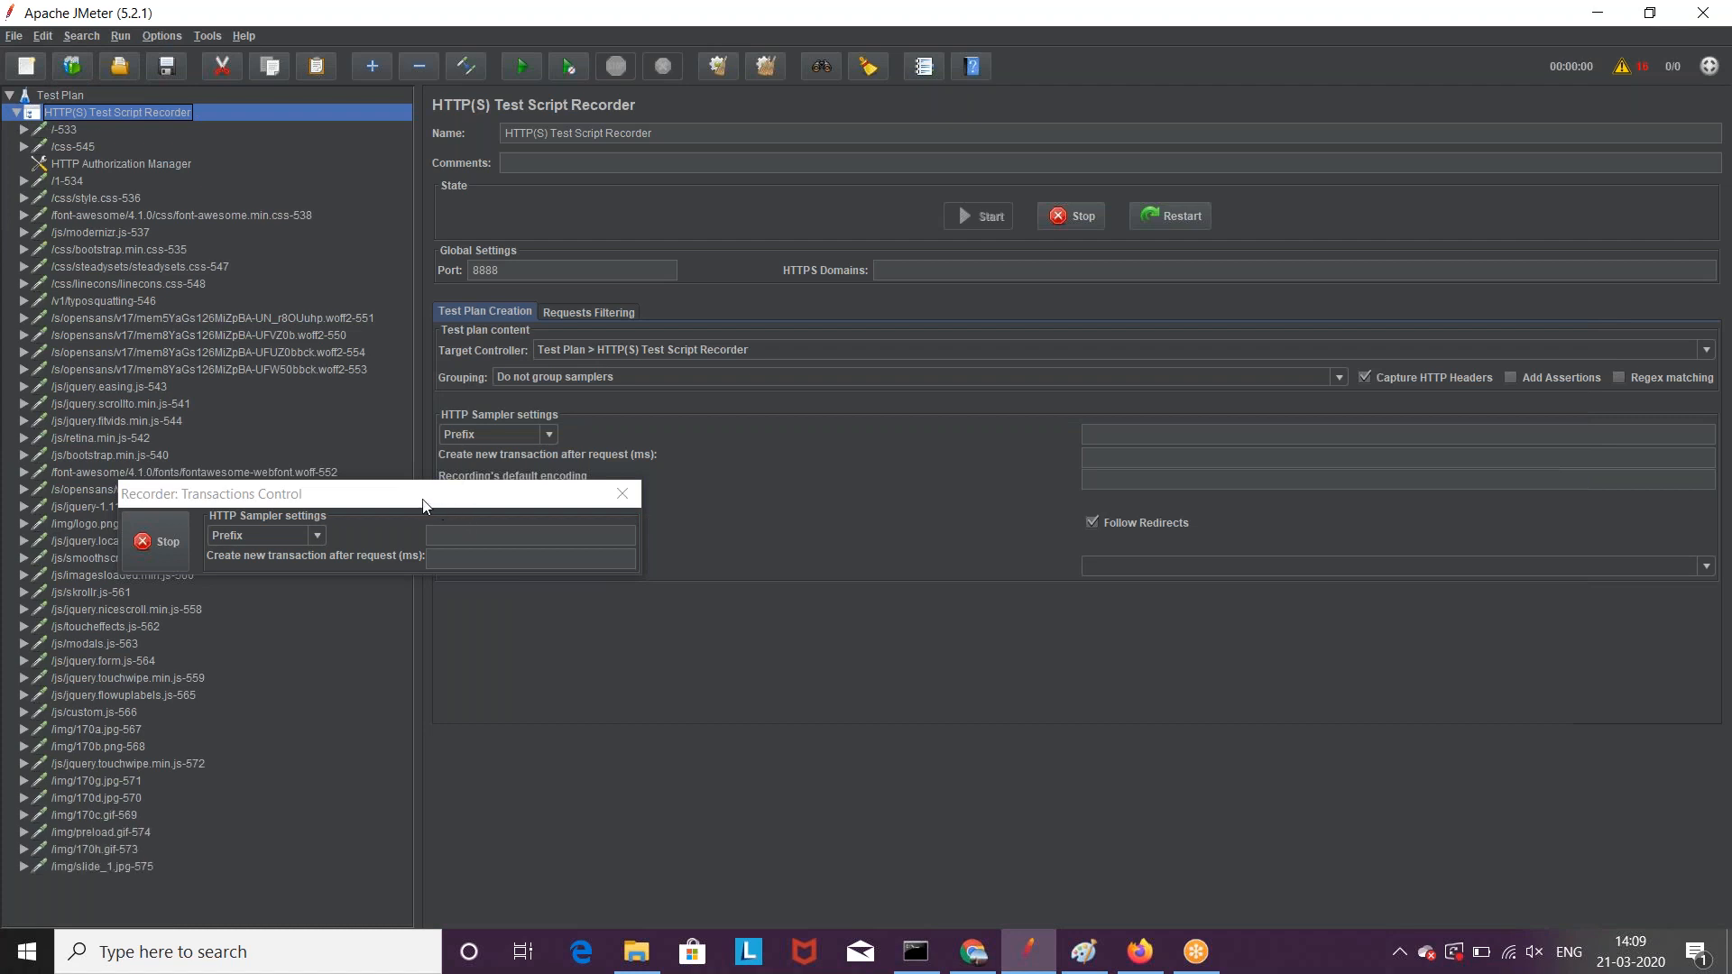
pyautogui.moveTo(425, 505); pyautogui.dragTo(712, 582)
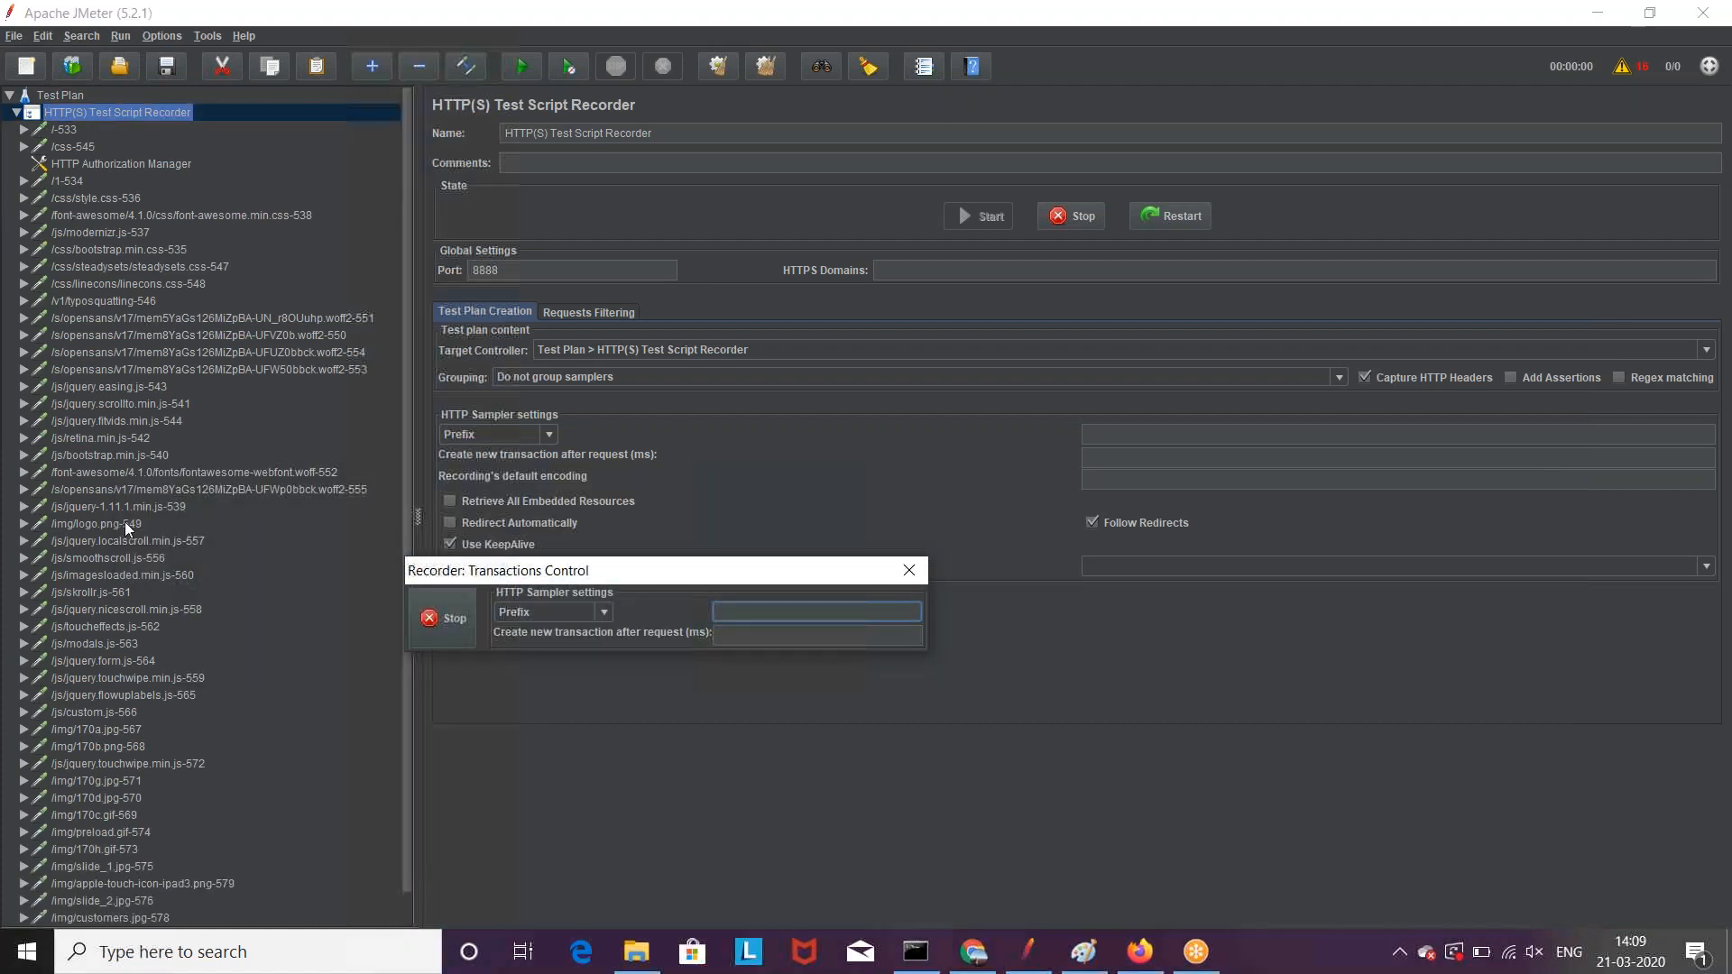
# Step: Examine the server, protocol and path of the recorded page, CSS, font and JavaScript requests
pyautogui.click(67, 127)
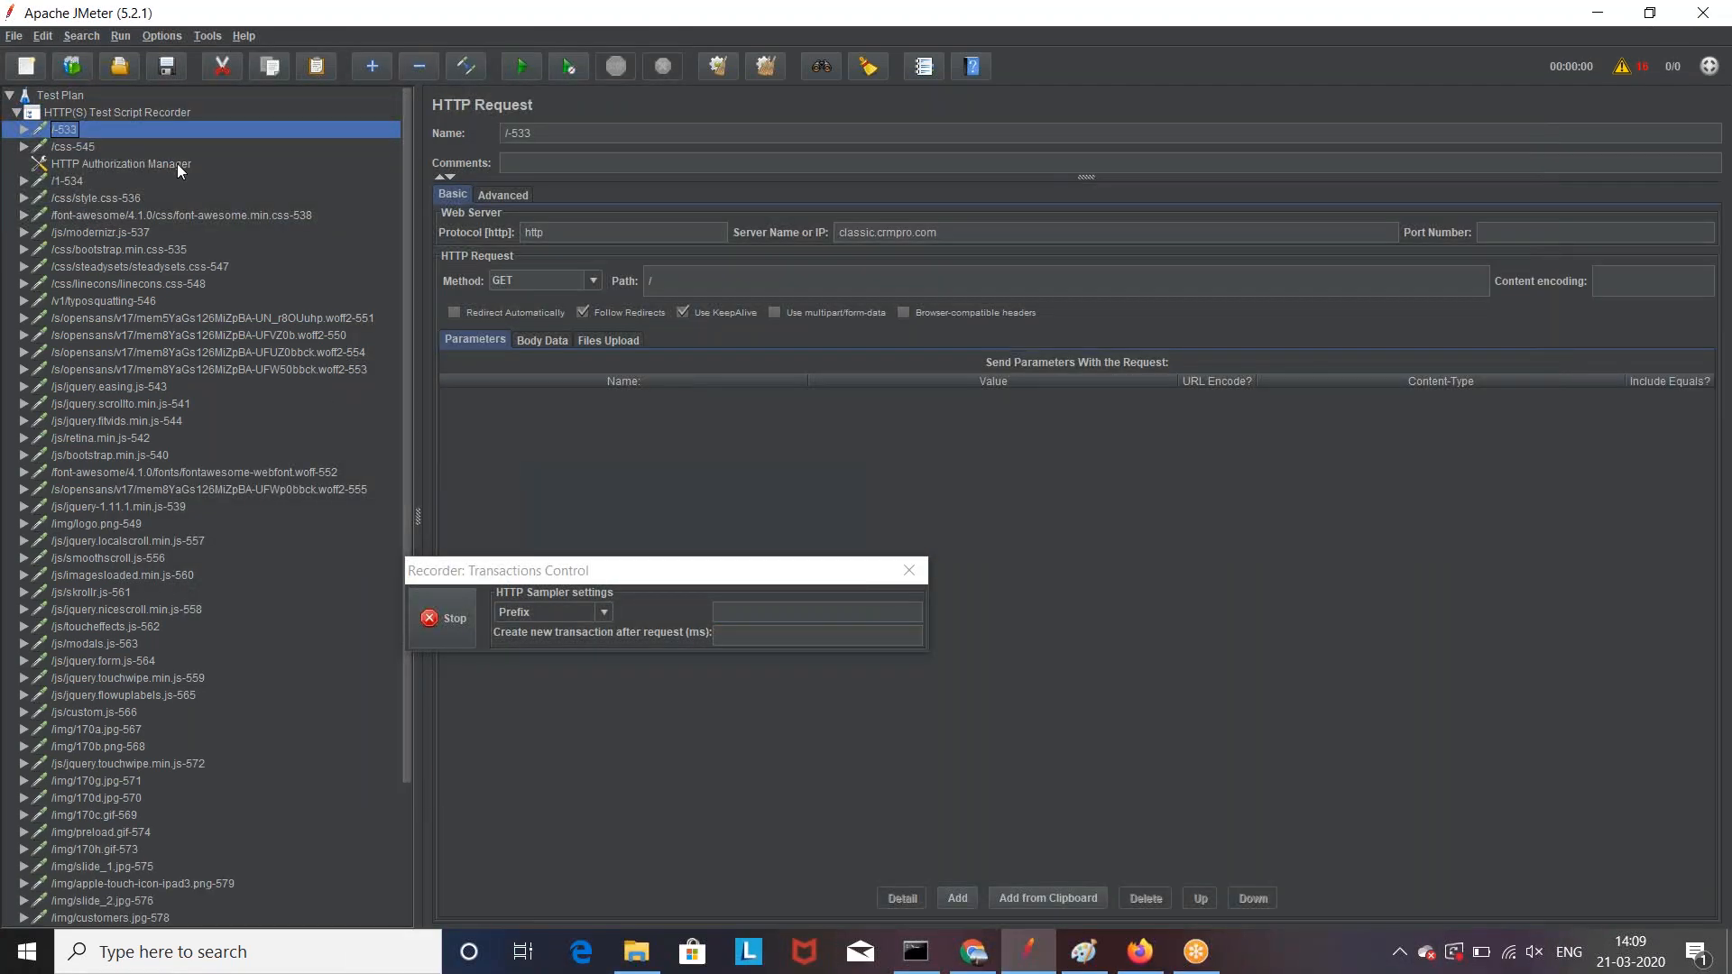
pyautogui.click(100, 204)
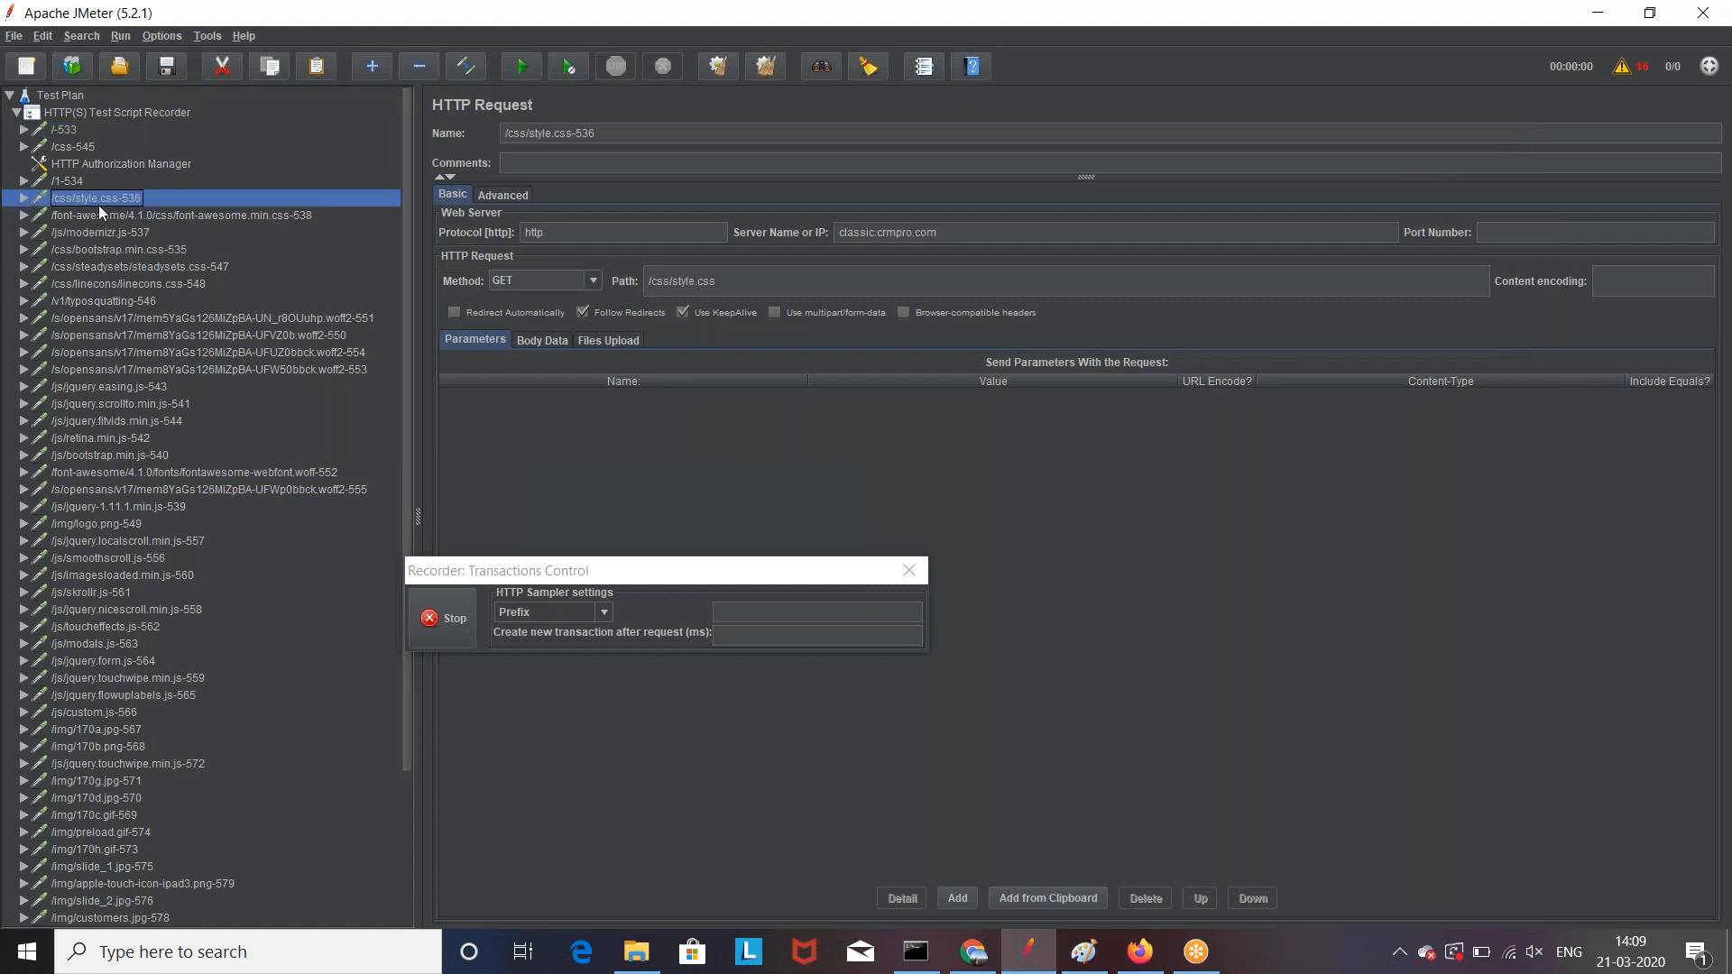
pyautogui.click(101, 247)
pyautogui.click(101, 284)
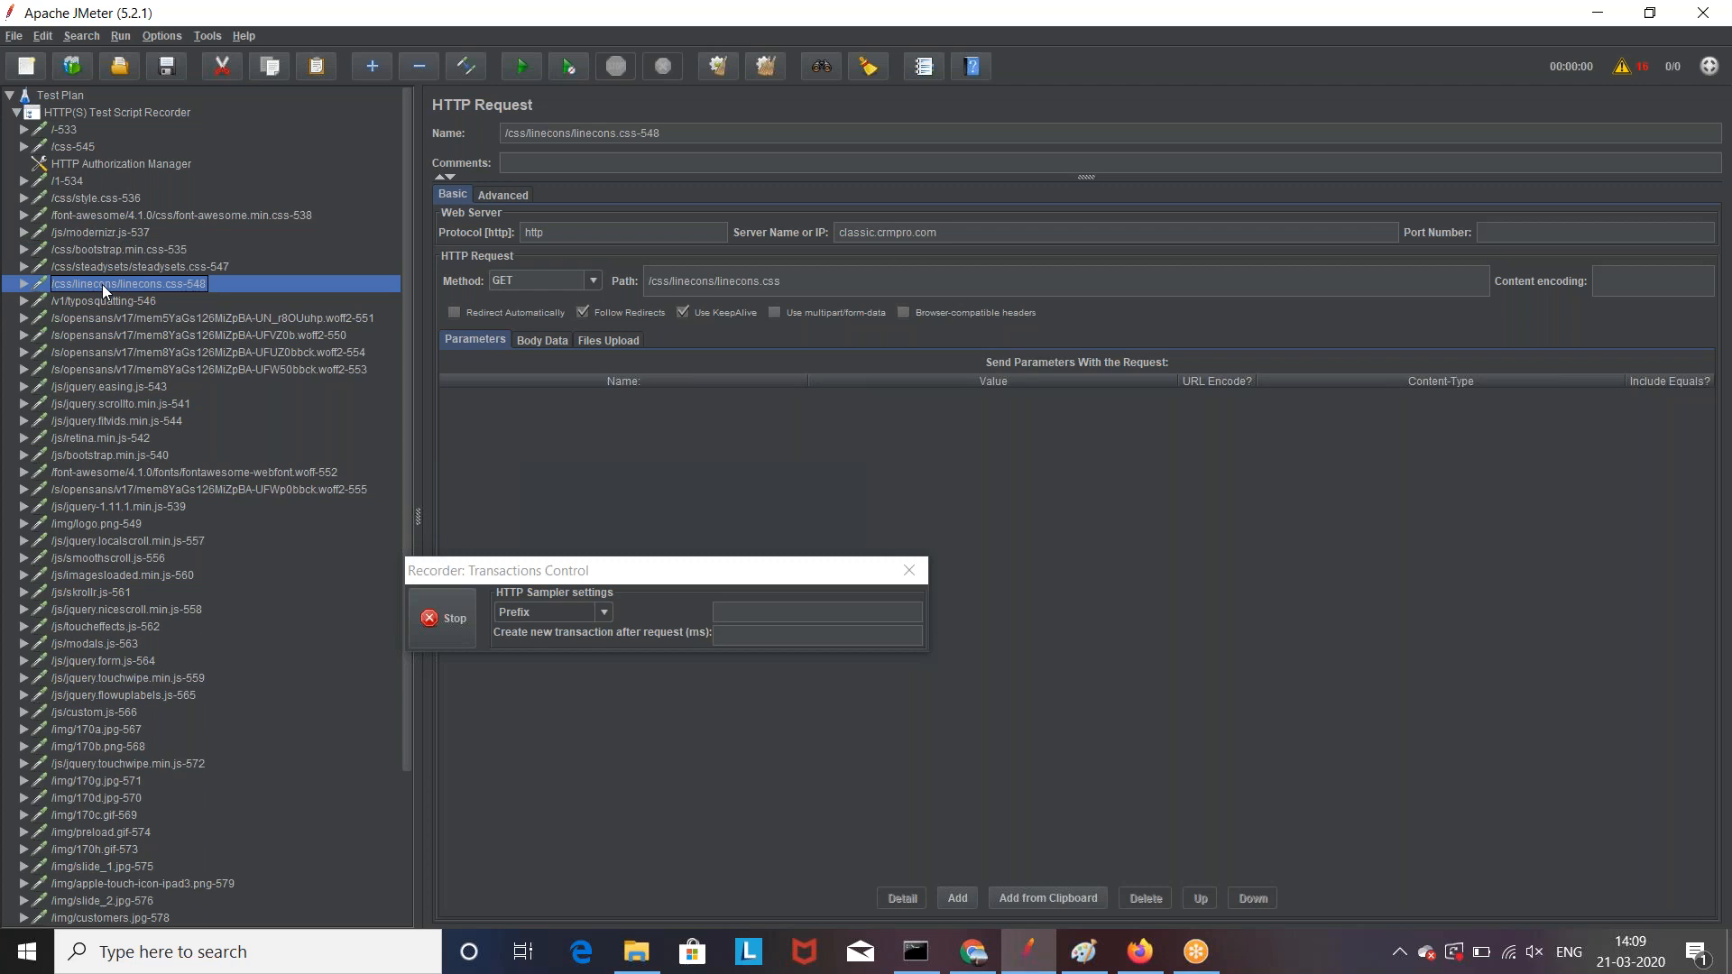
pyautogui.click(105, 319)
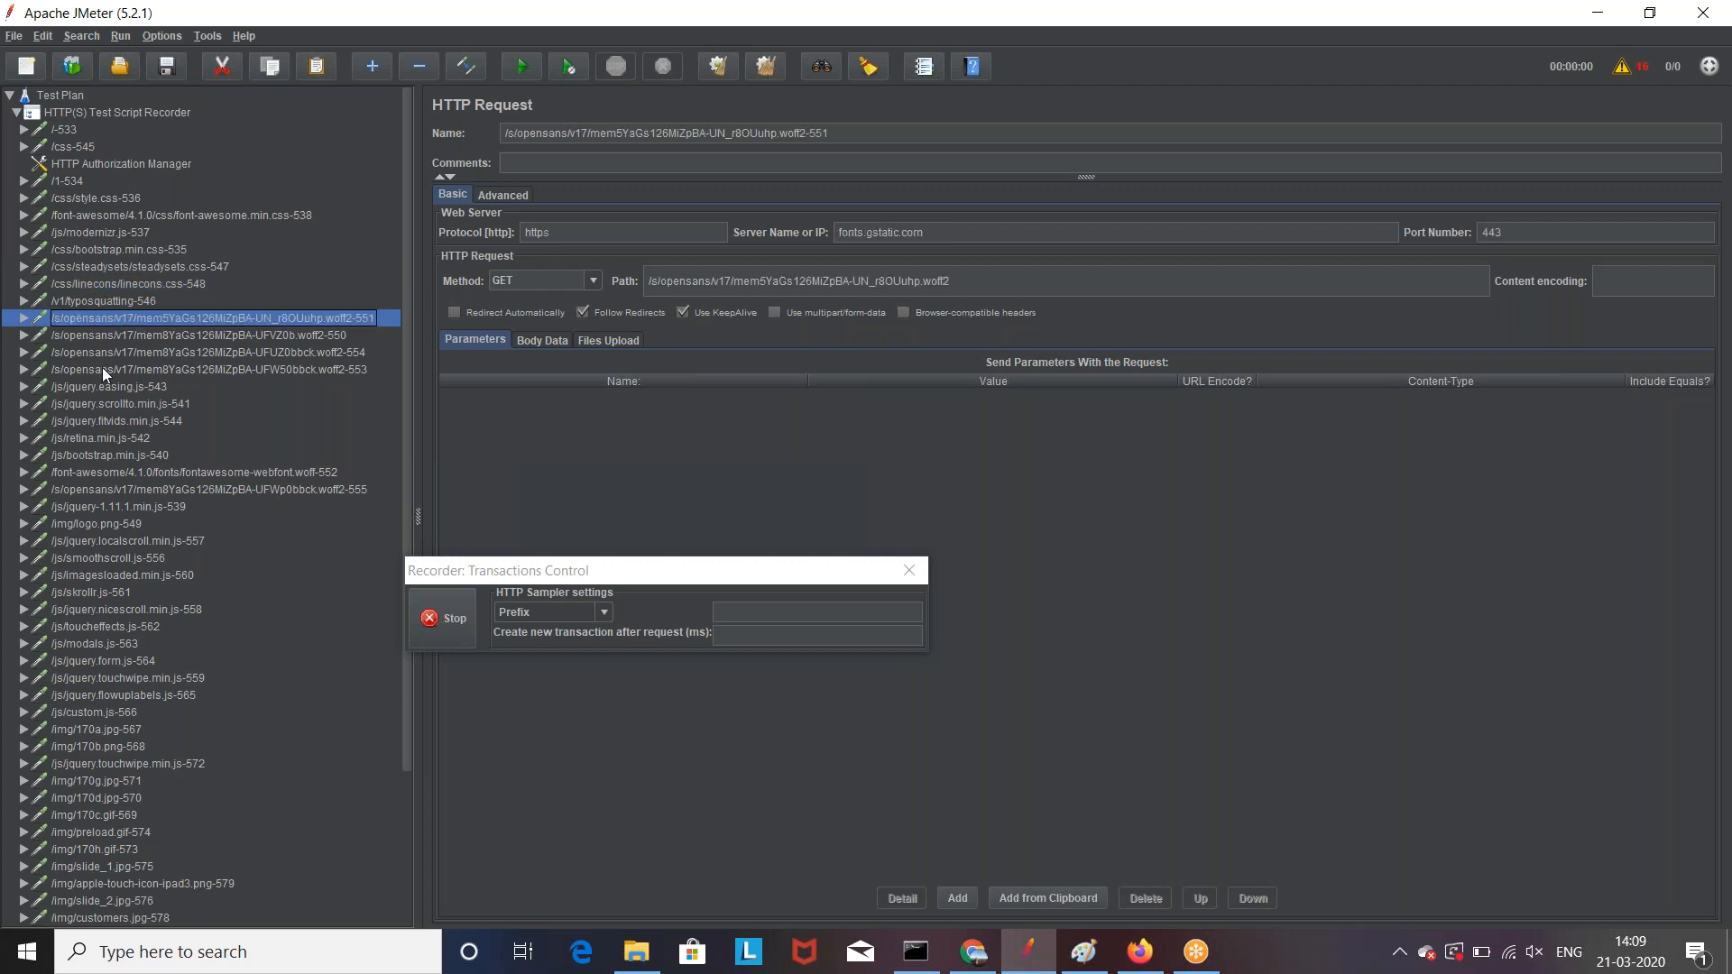
pyautogui.click(112, 335)
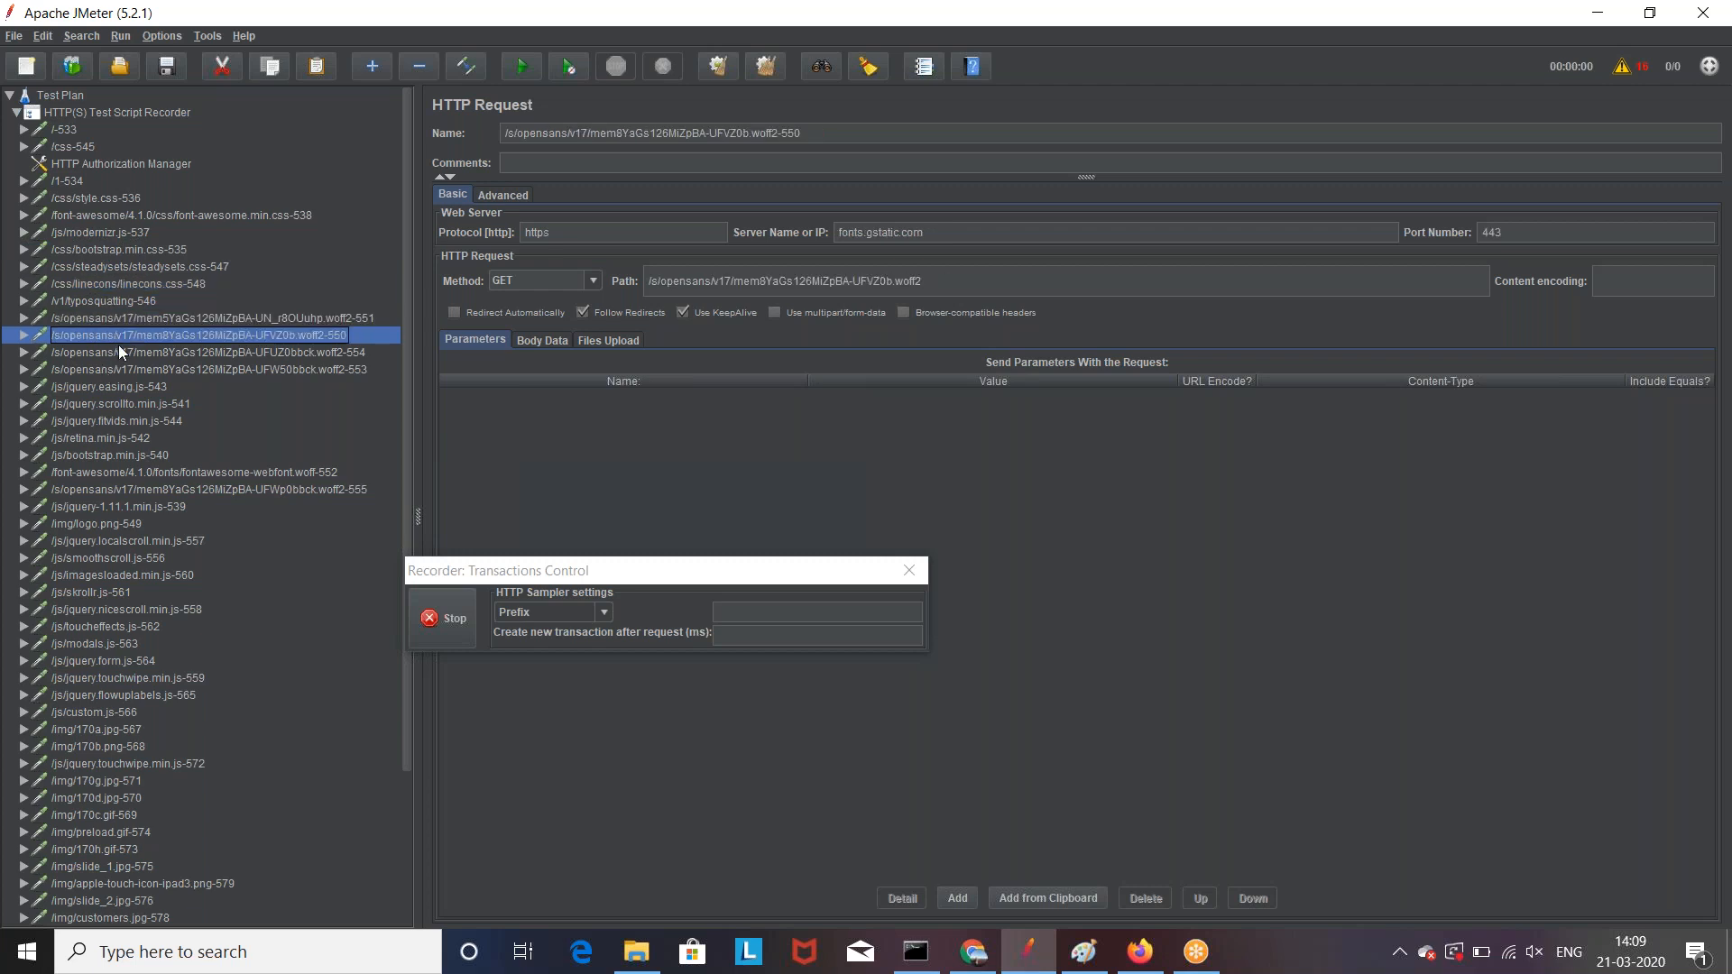
pyautogui.click(142, 422)
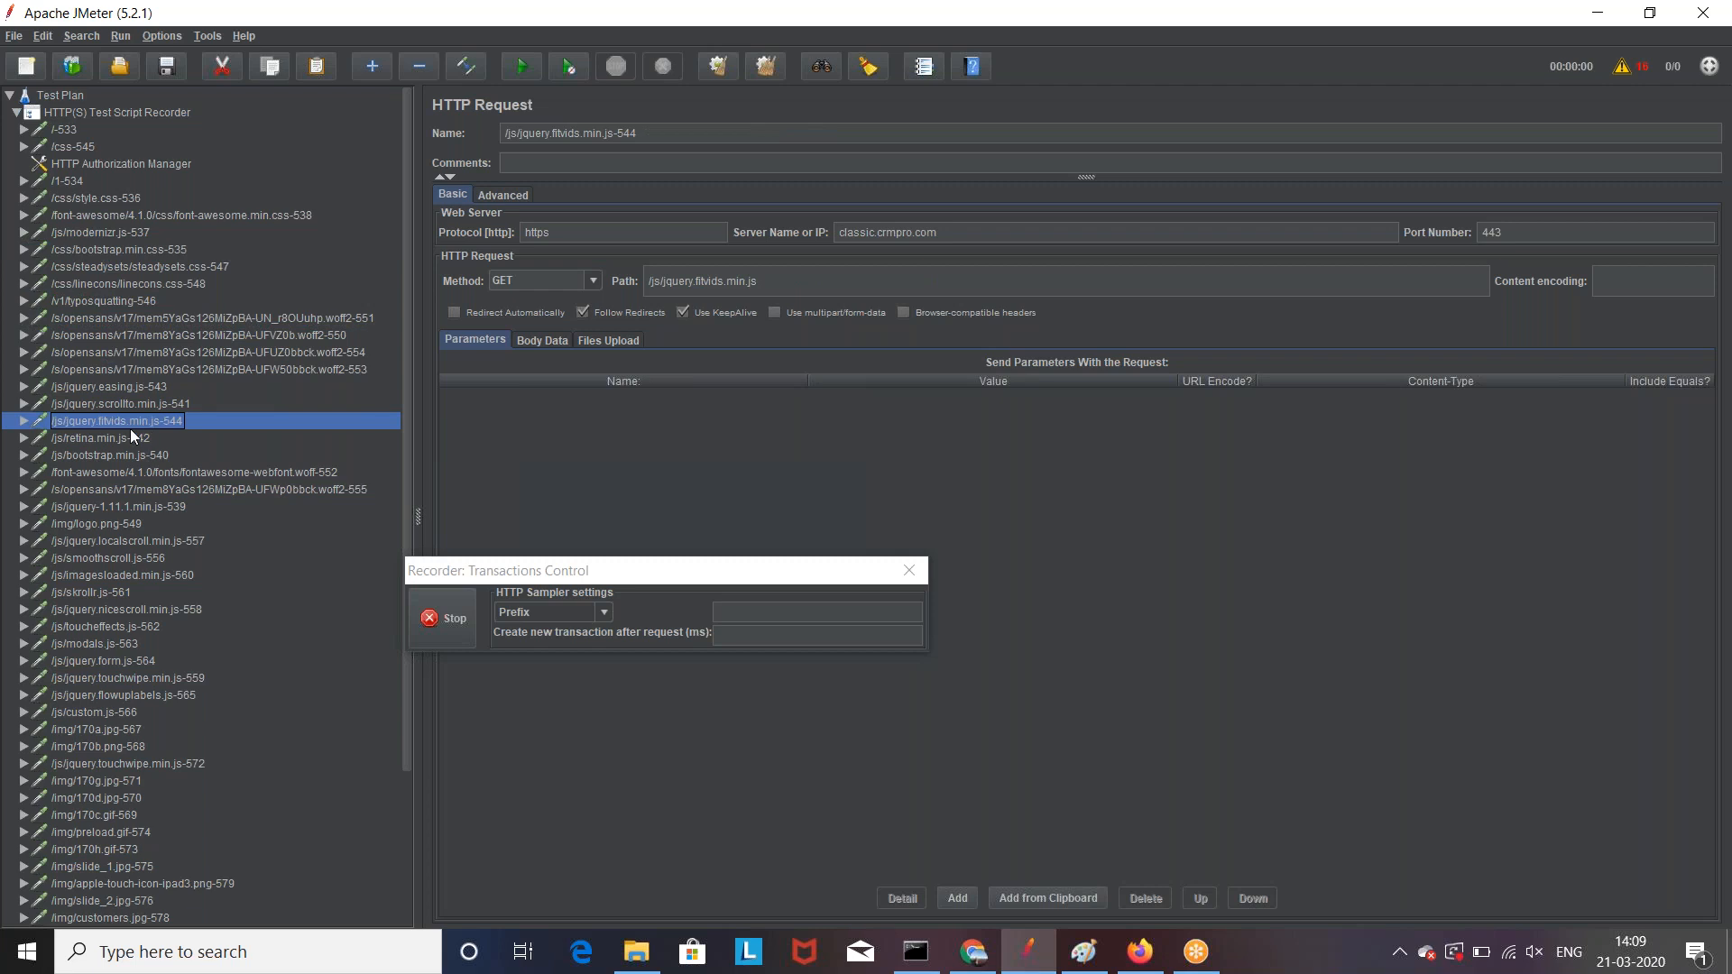
pyautogui.click(136, 439)
pyautogui.click(149, 456)
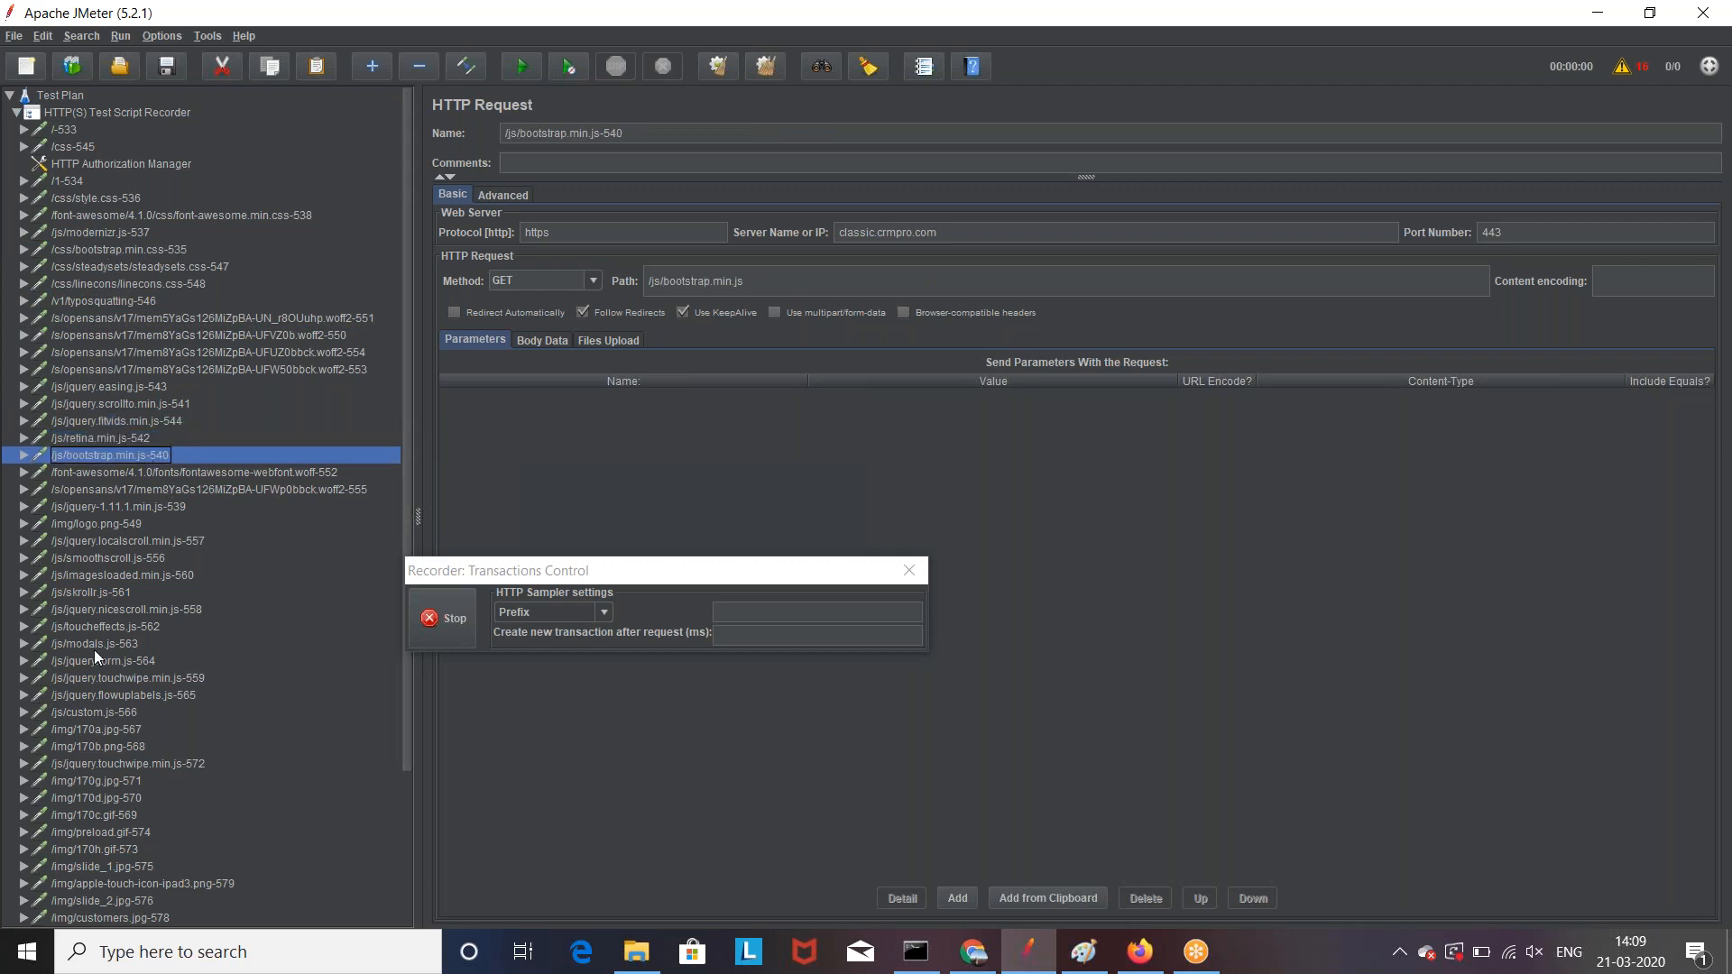
pyautogui.click(115, 231)
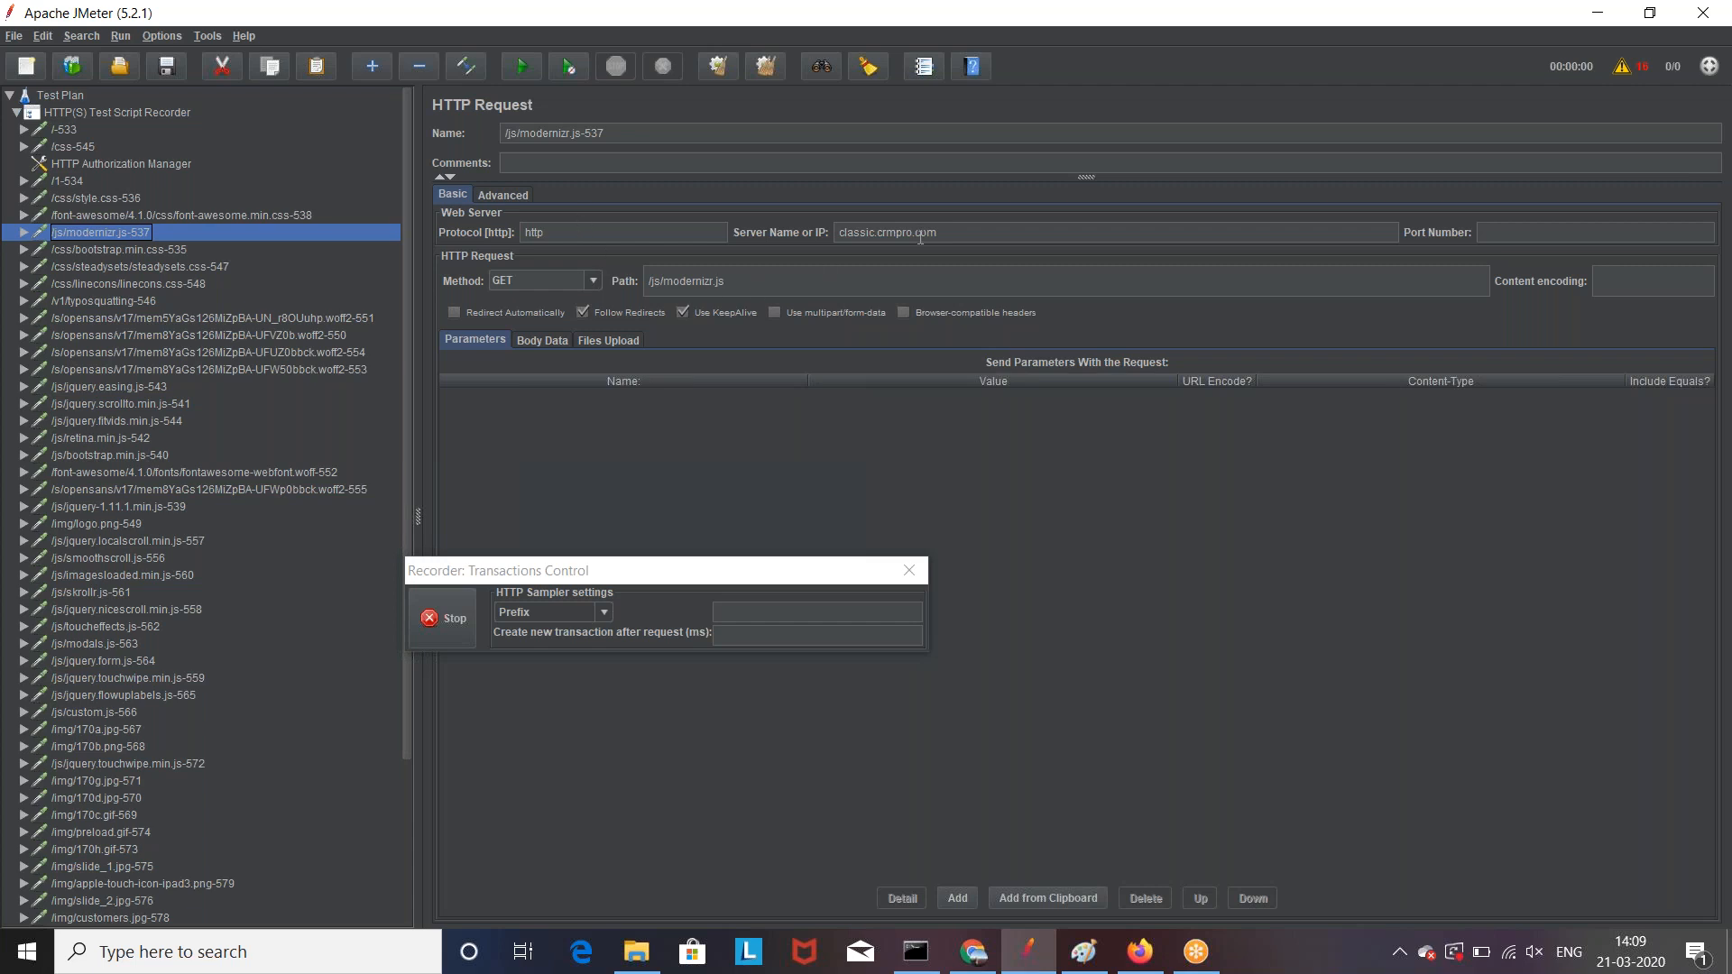
# Step: Switch to Firefox to look over the classic.crmpro.com home page, and return to JMeter
pyautogui.click(1141, 956)
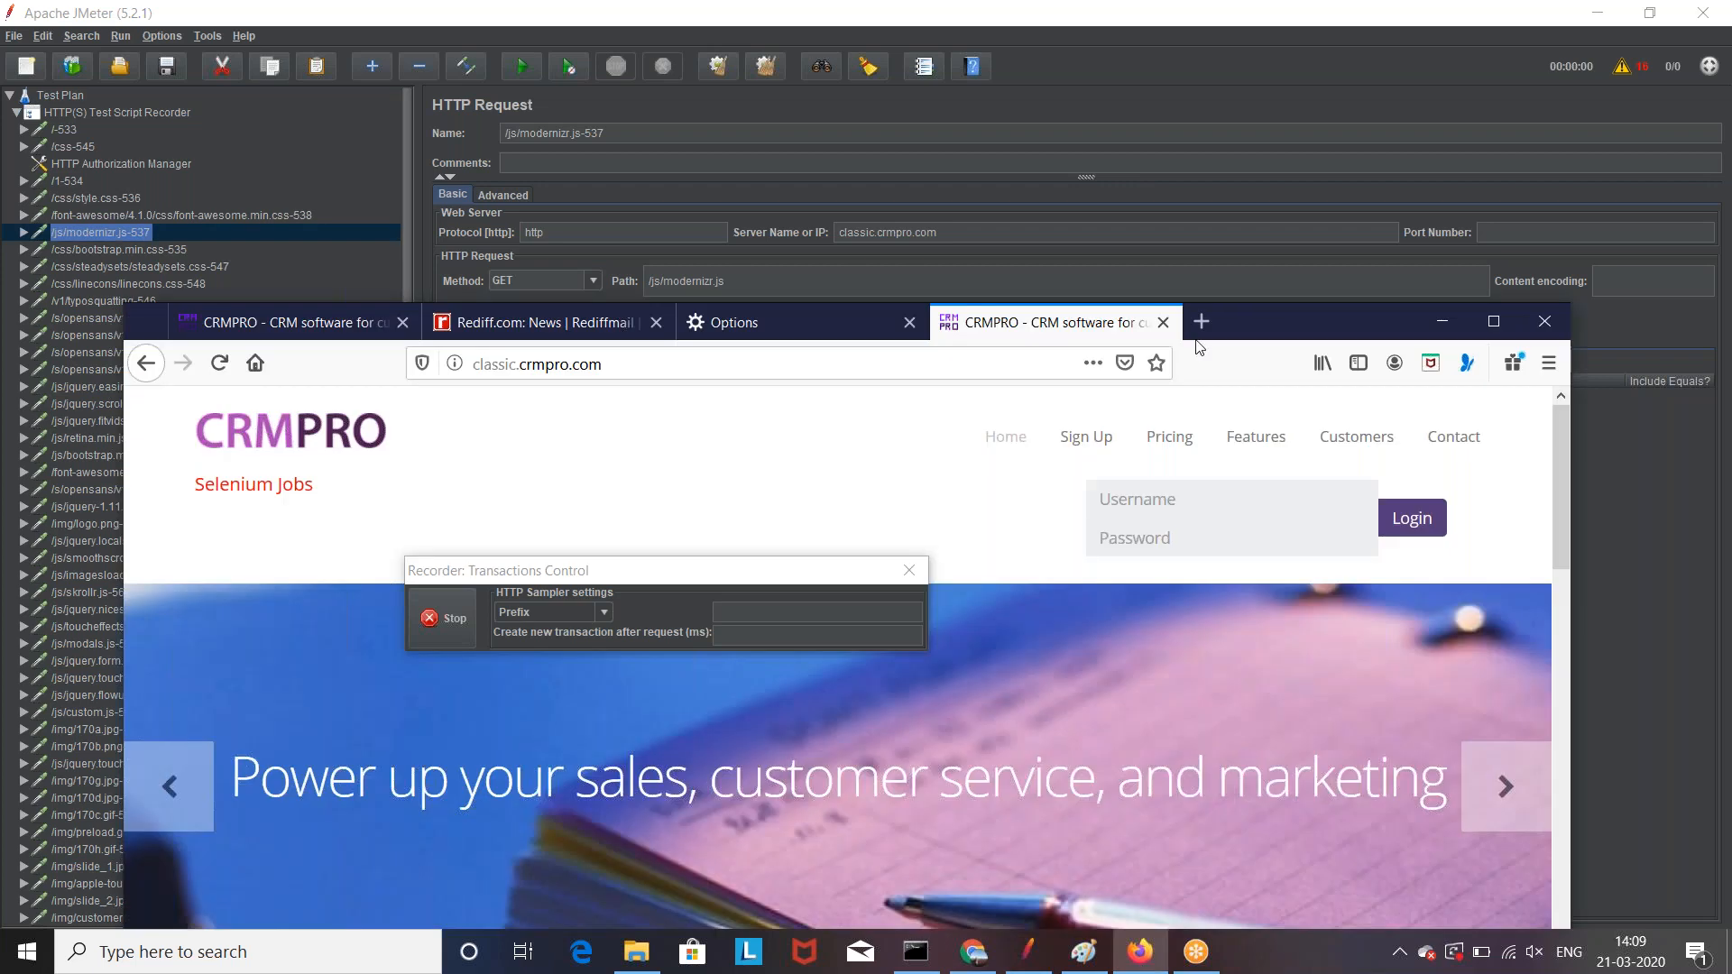
pyautogui.moveTo(1263, 321); pyautogui.dragTo(1266, 98)
pyautogui.scroll(-20, 848, 578)
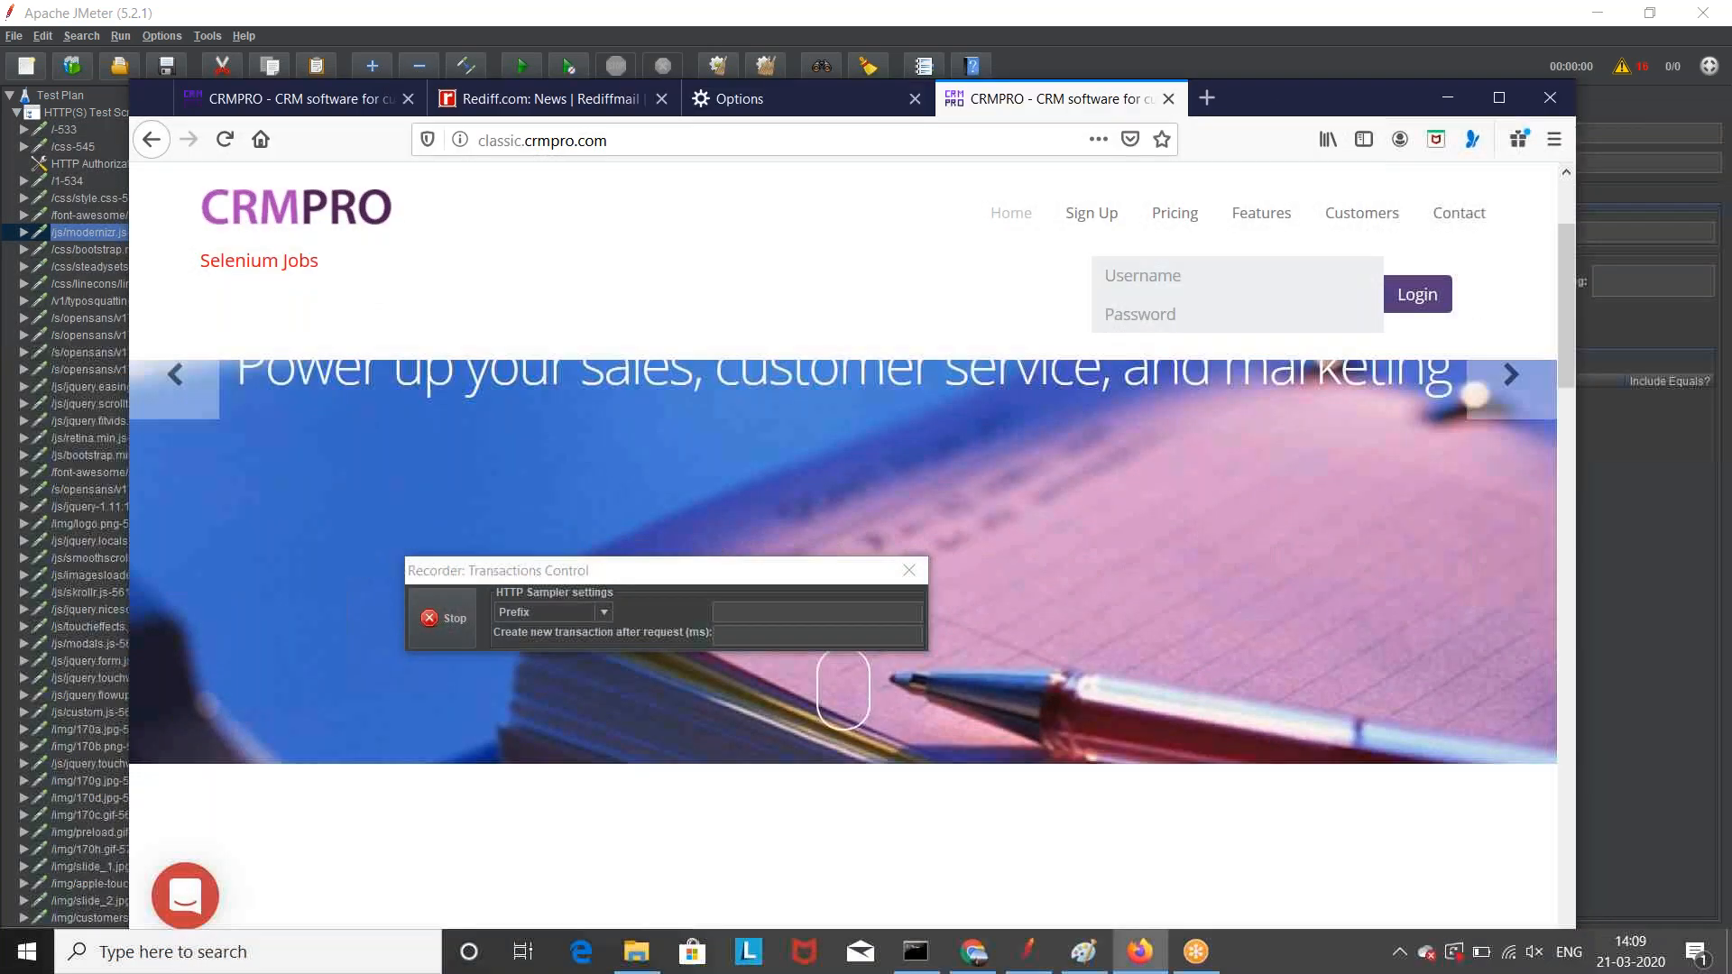
pyautogui.scroll(20, 844, 577)
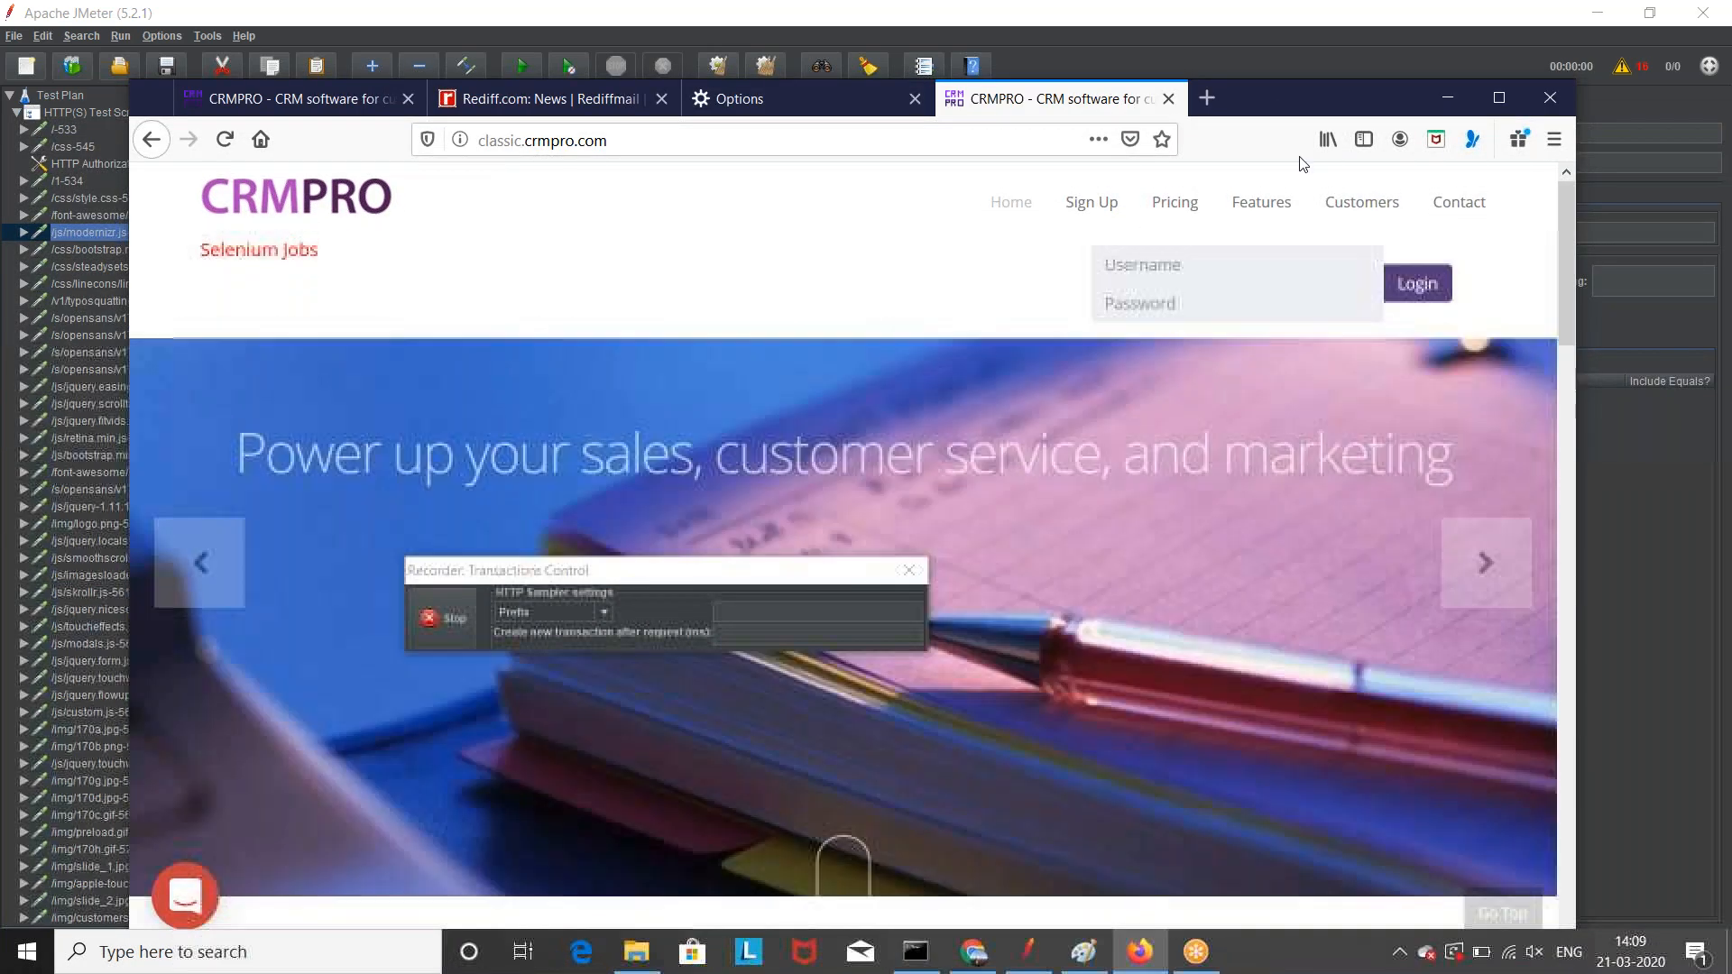
pyautogui.moveTo(1265, 96); pyautogui.dragTo(1289, 149)
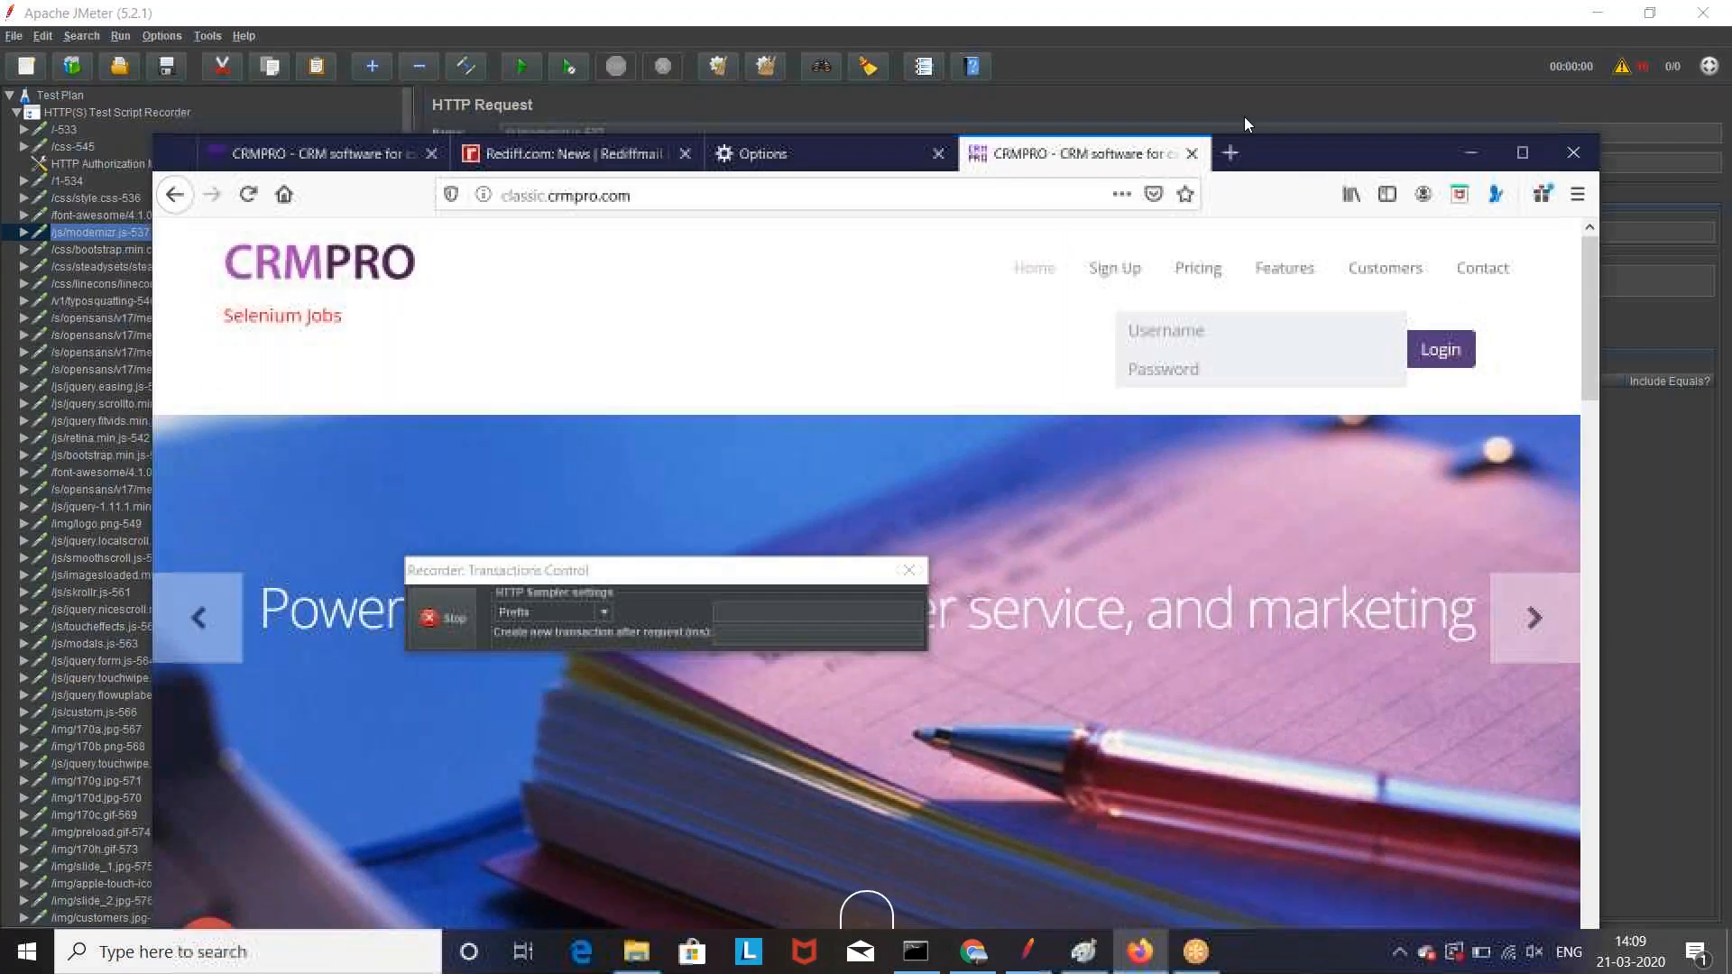
pyautogui.click(1153, 59)
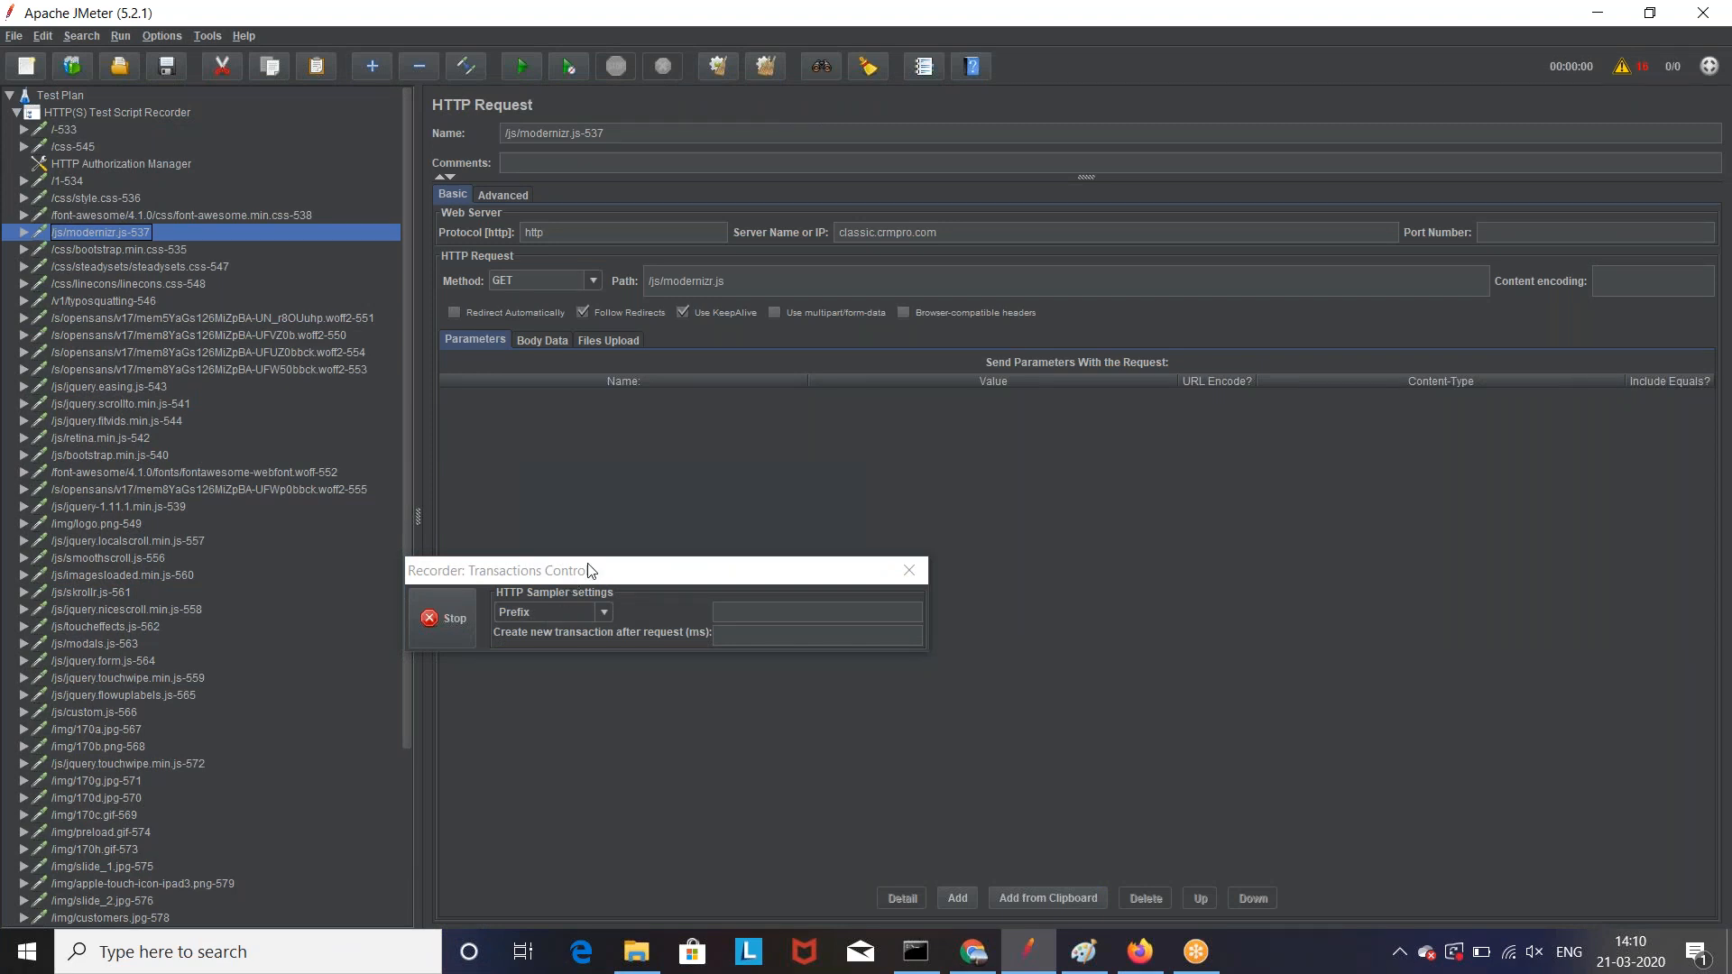
# Step: Move the Transactions Control window clear of the test plan, and add the suggested URL exclude patterns to the recorder's request filtering
pyautogui.moveTo(591, 571); pyautogui.dragTo(203, 845)
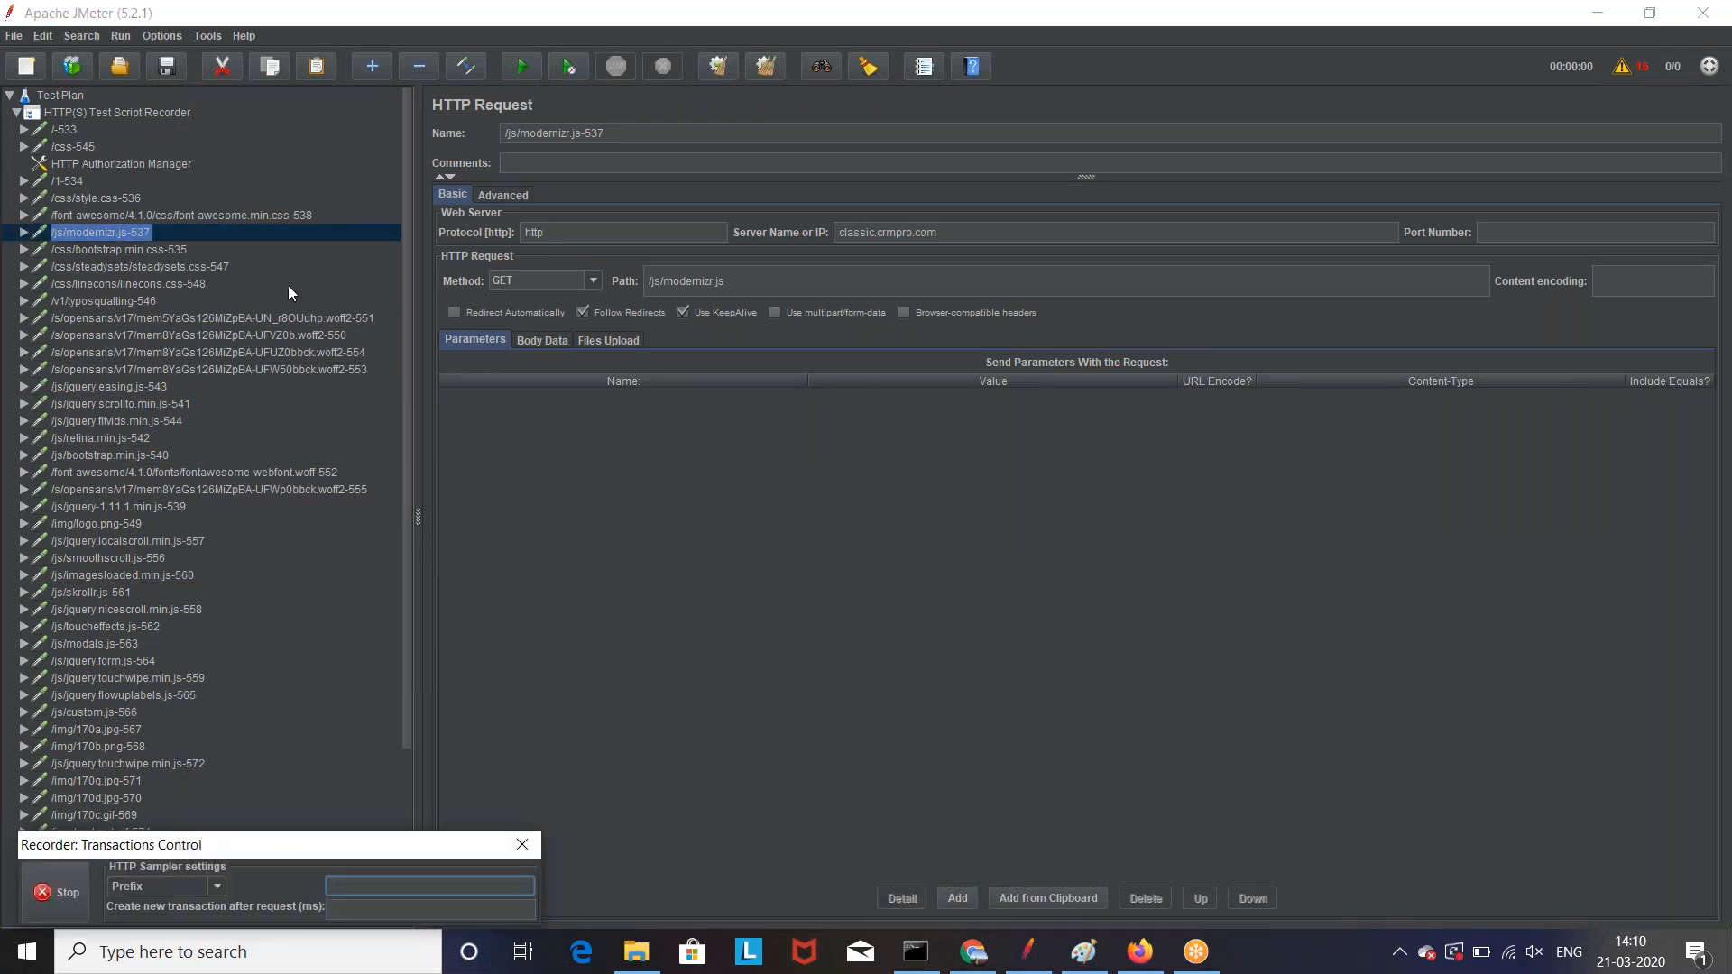
pyautogui.click(101, 112)
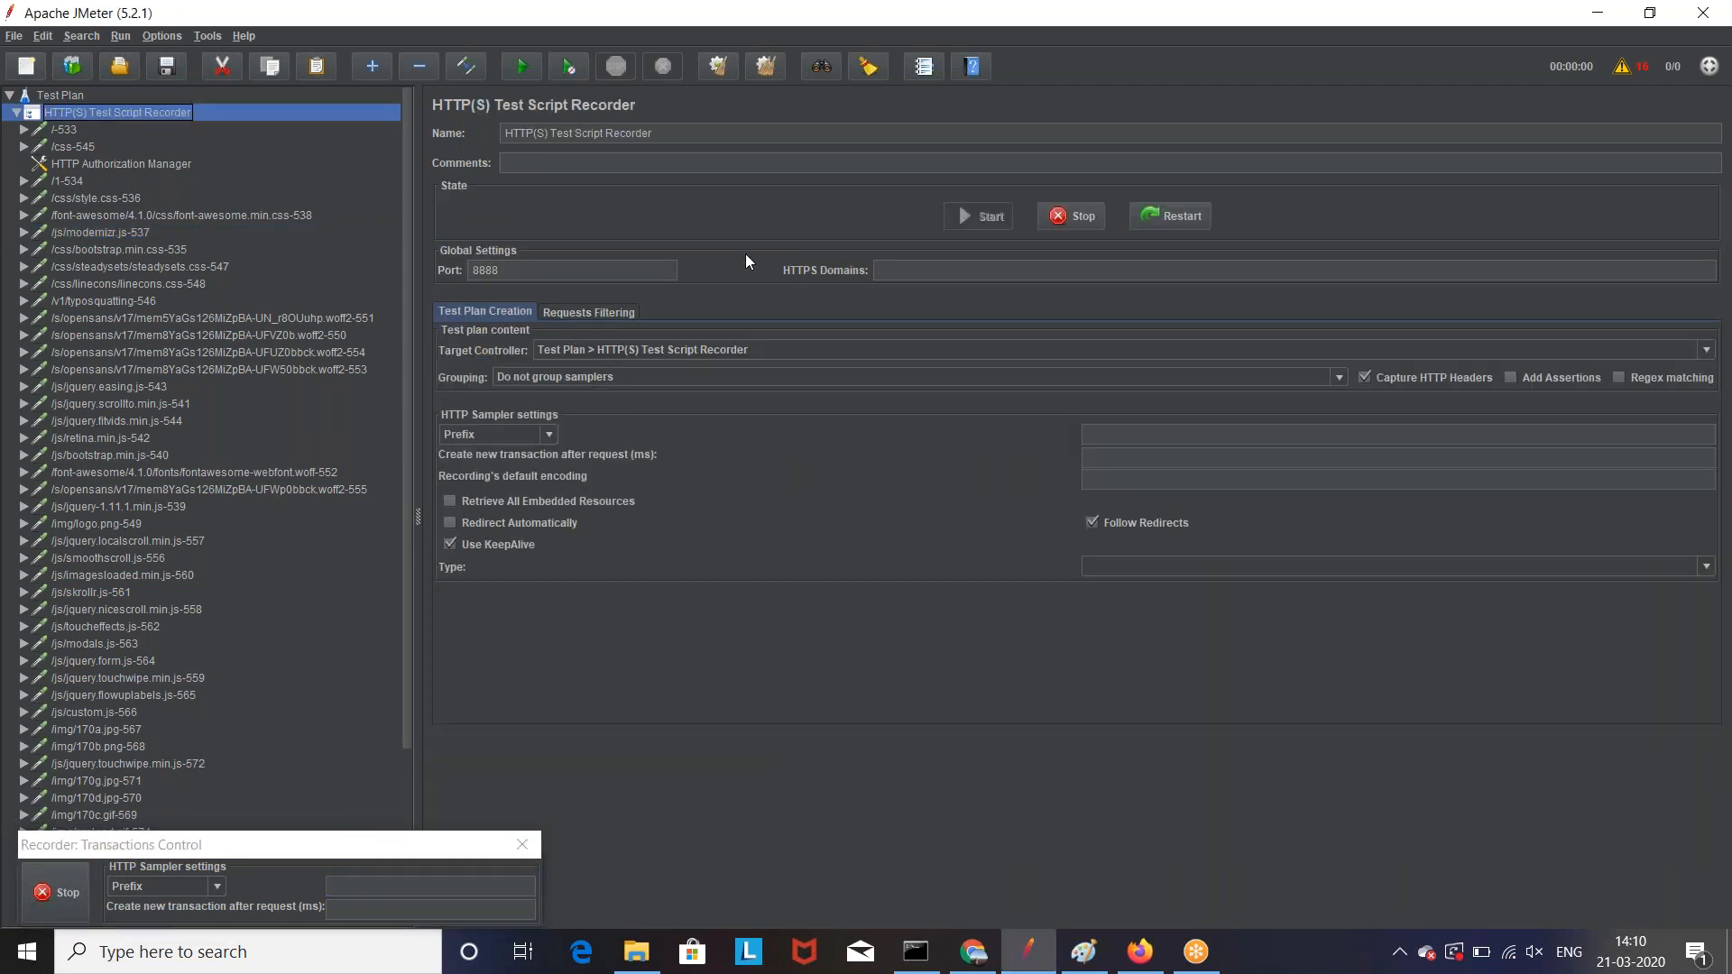
pyautogui.click(617, 316)
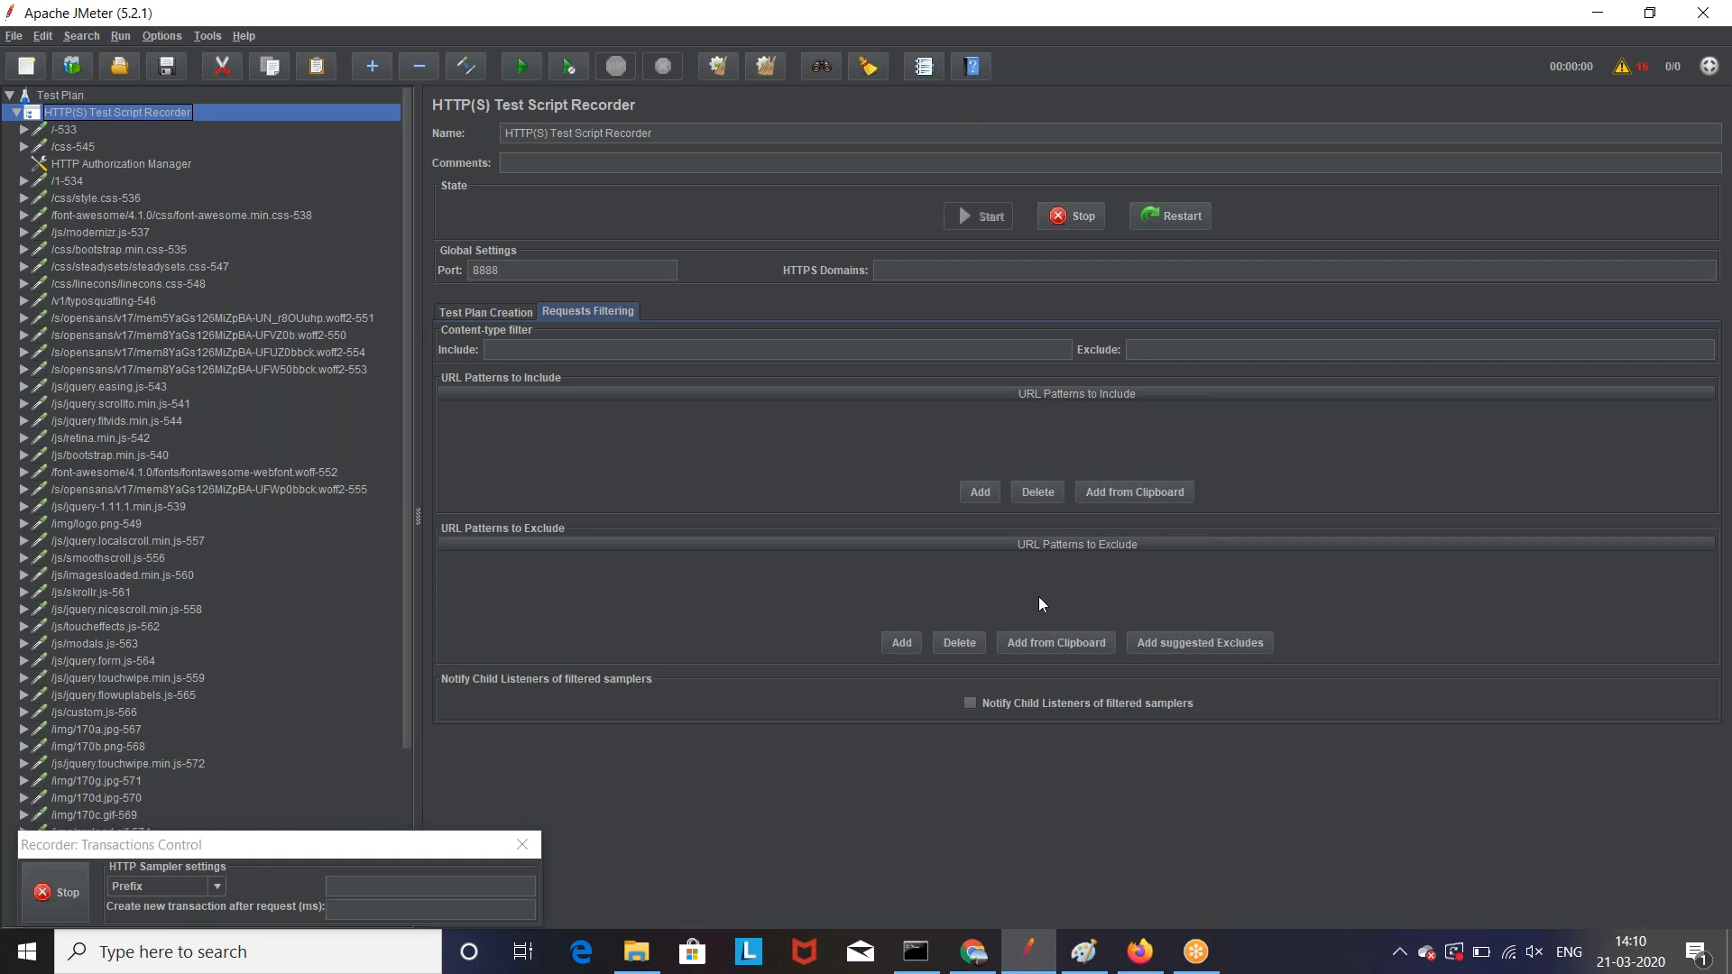
pyautogui.click(1199, 643)
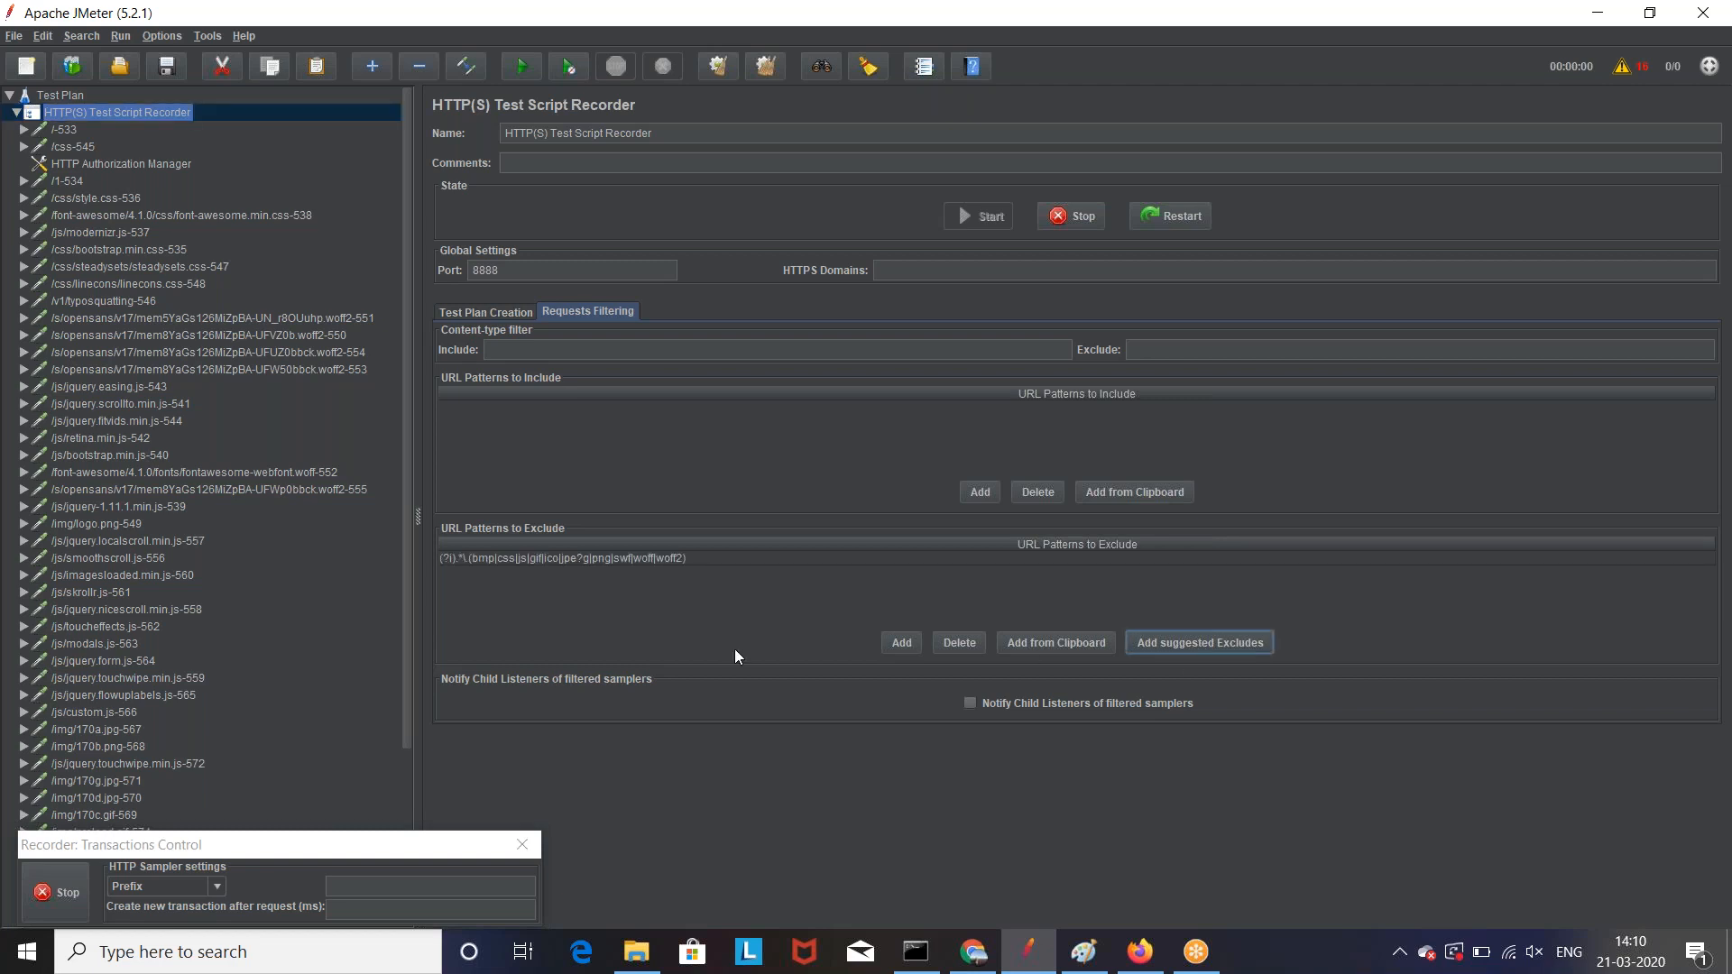
# Step: Append |jpg after woff2, inside the closing parenthesis of the suggested URL exclude pattern
pyautogui.click(616, 561)
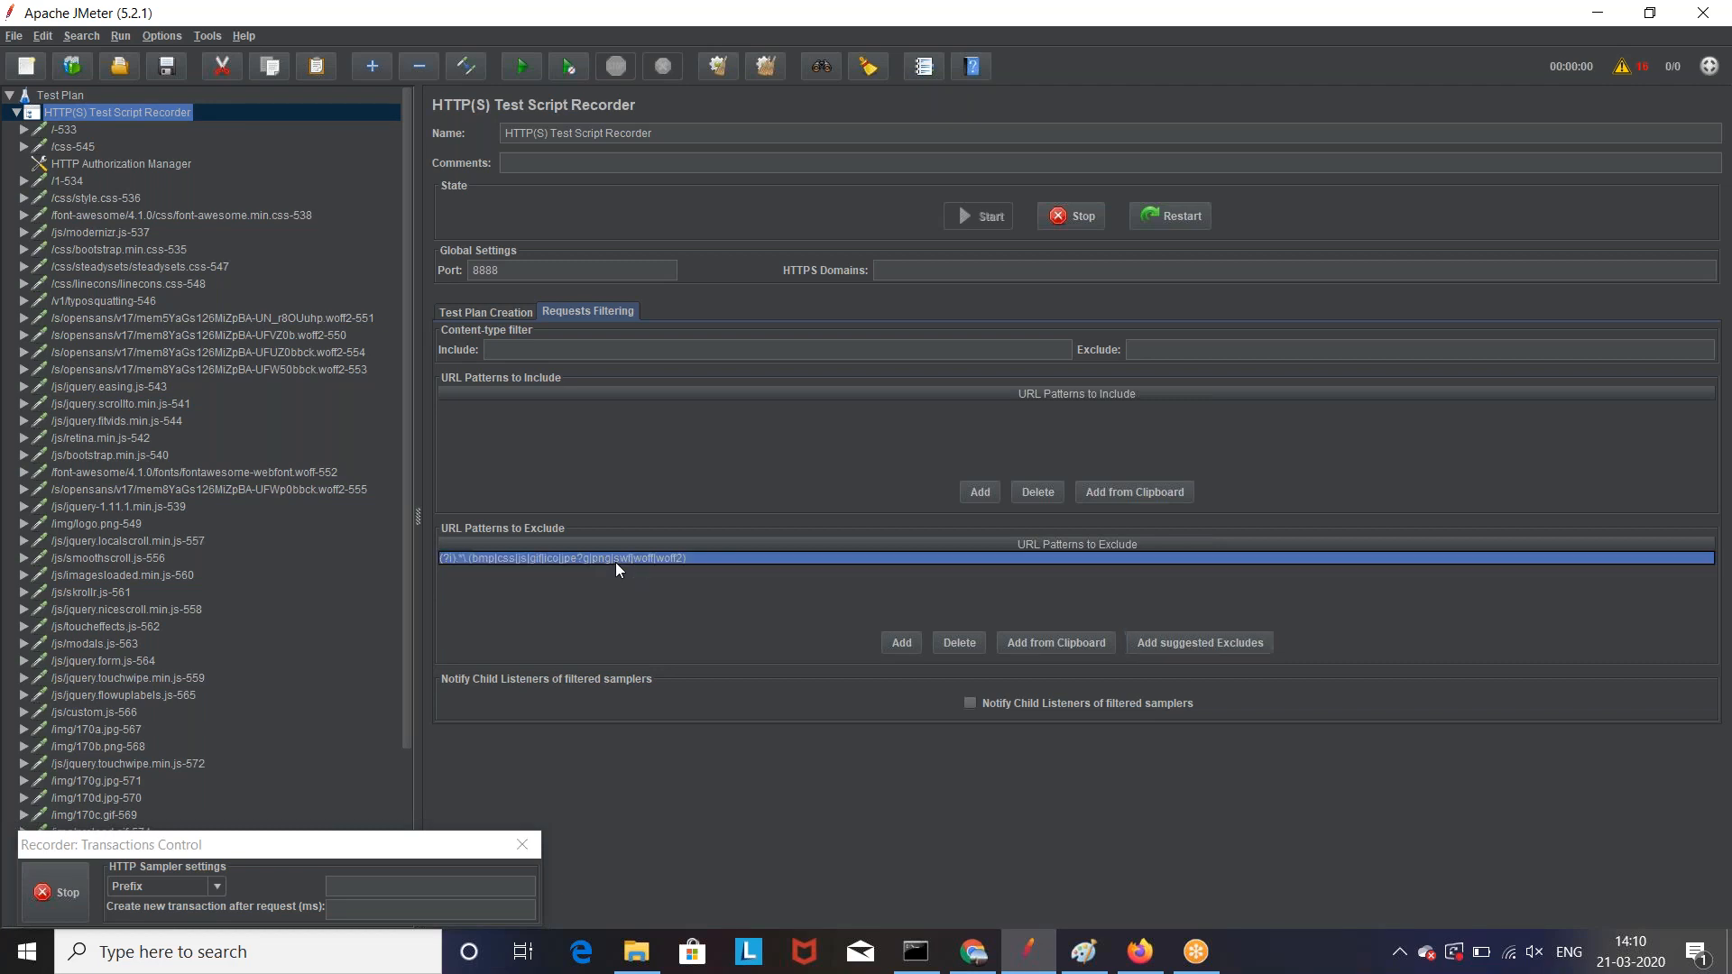
pyautogui.doubleClick(498, 556)
pyautogui.doubleClick(522, 559)
pyautogui.click(683, 560)
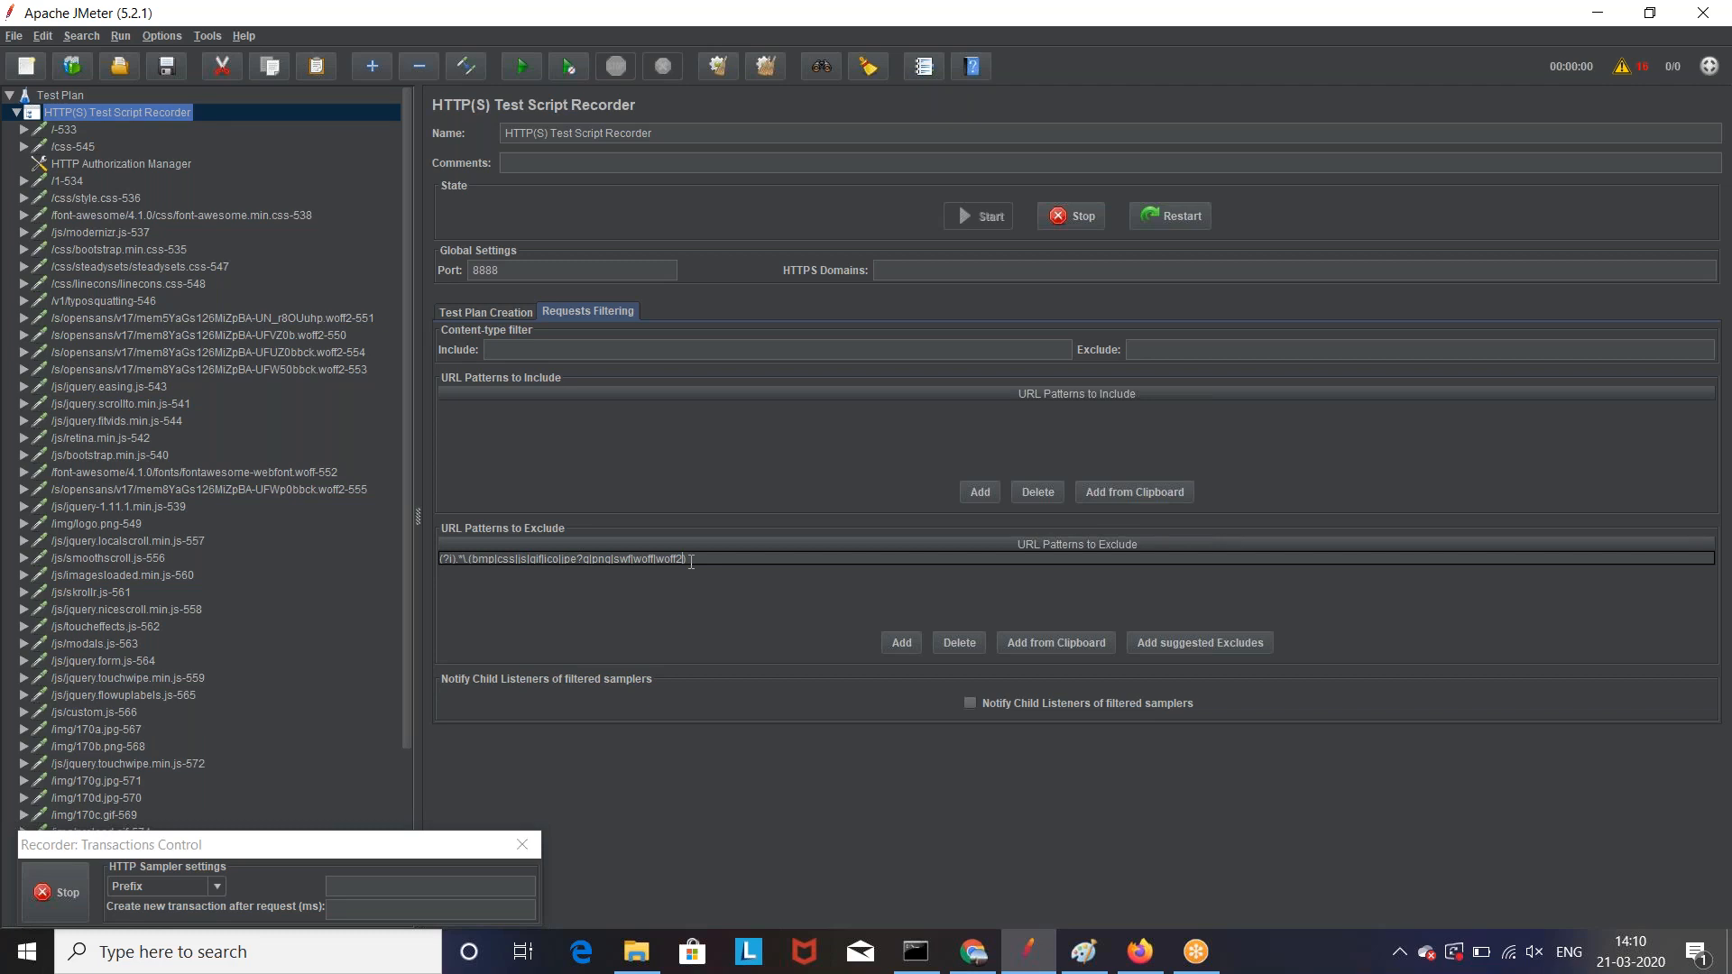
pyautogui.write('|jpg')
pyautogui.press('Return')
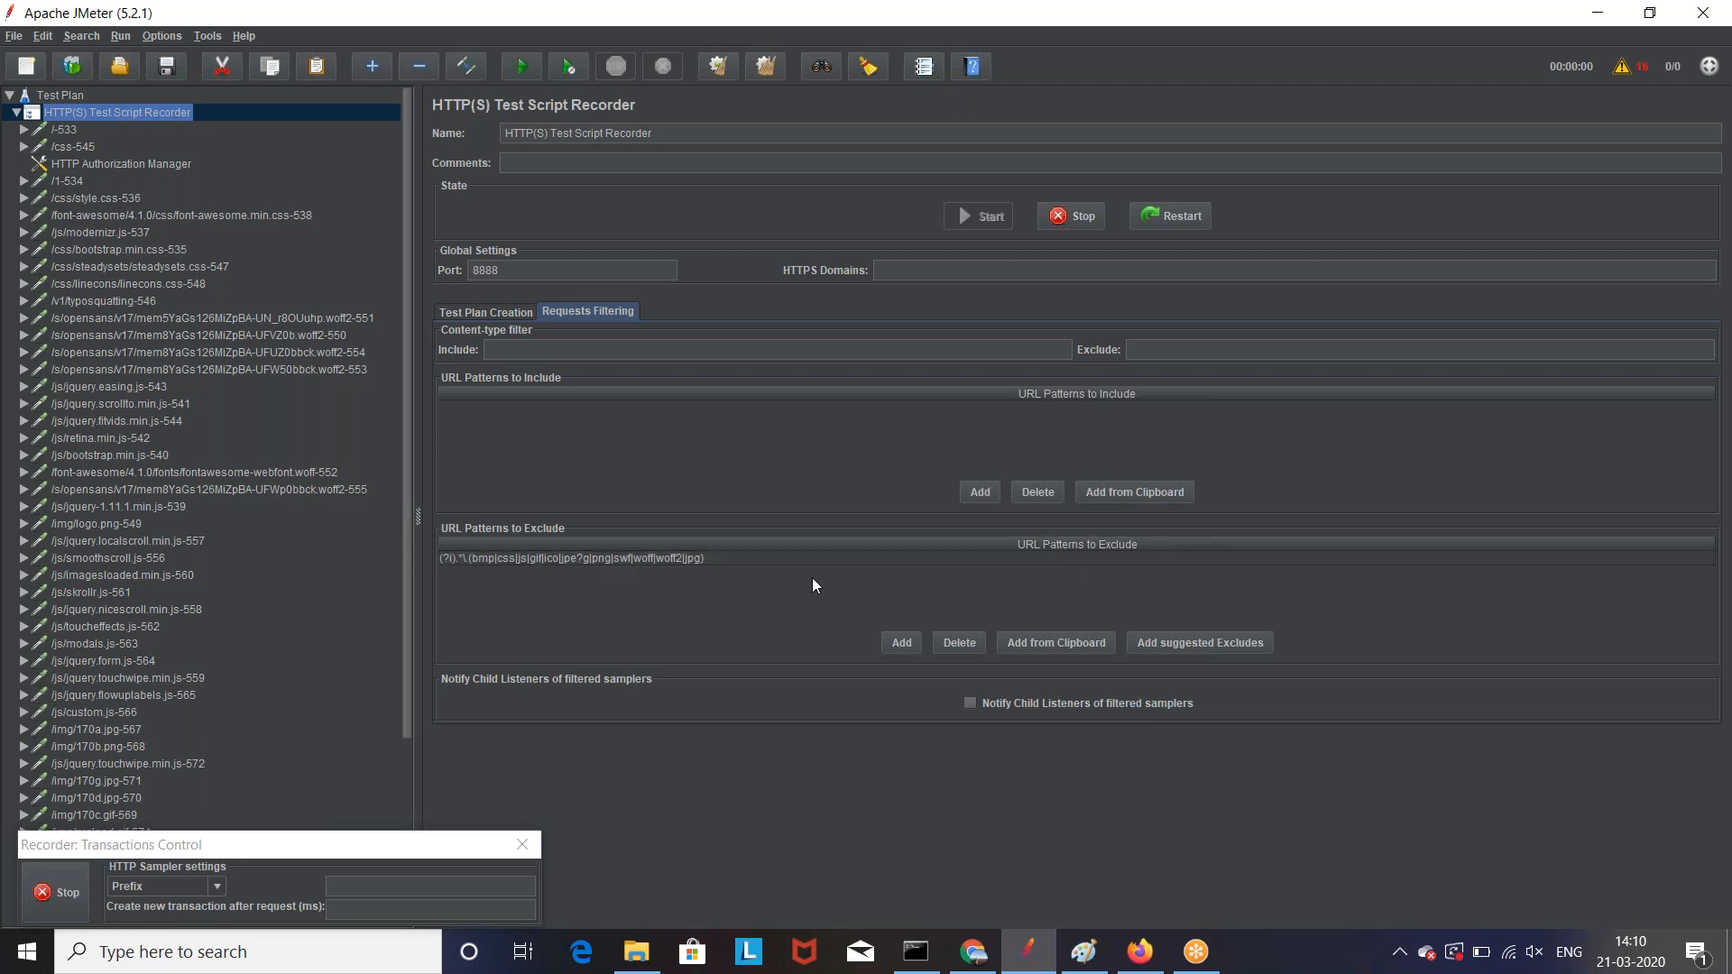
# Step: Append |png after jpg in the URL exclude pattern, and copy the whole pattern
pyautogui.doubleClick(767, 555)
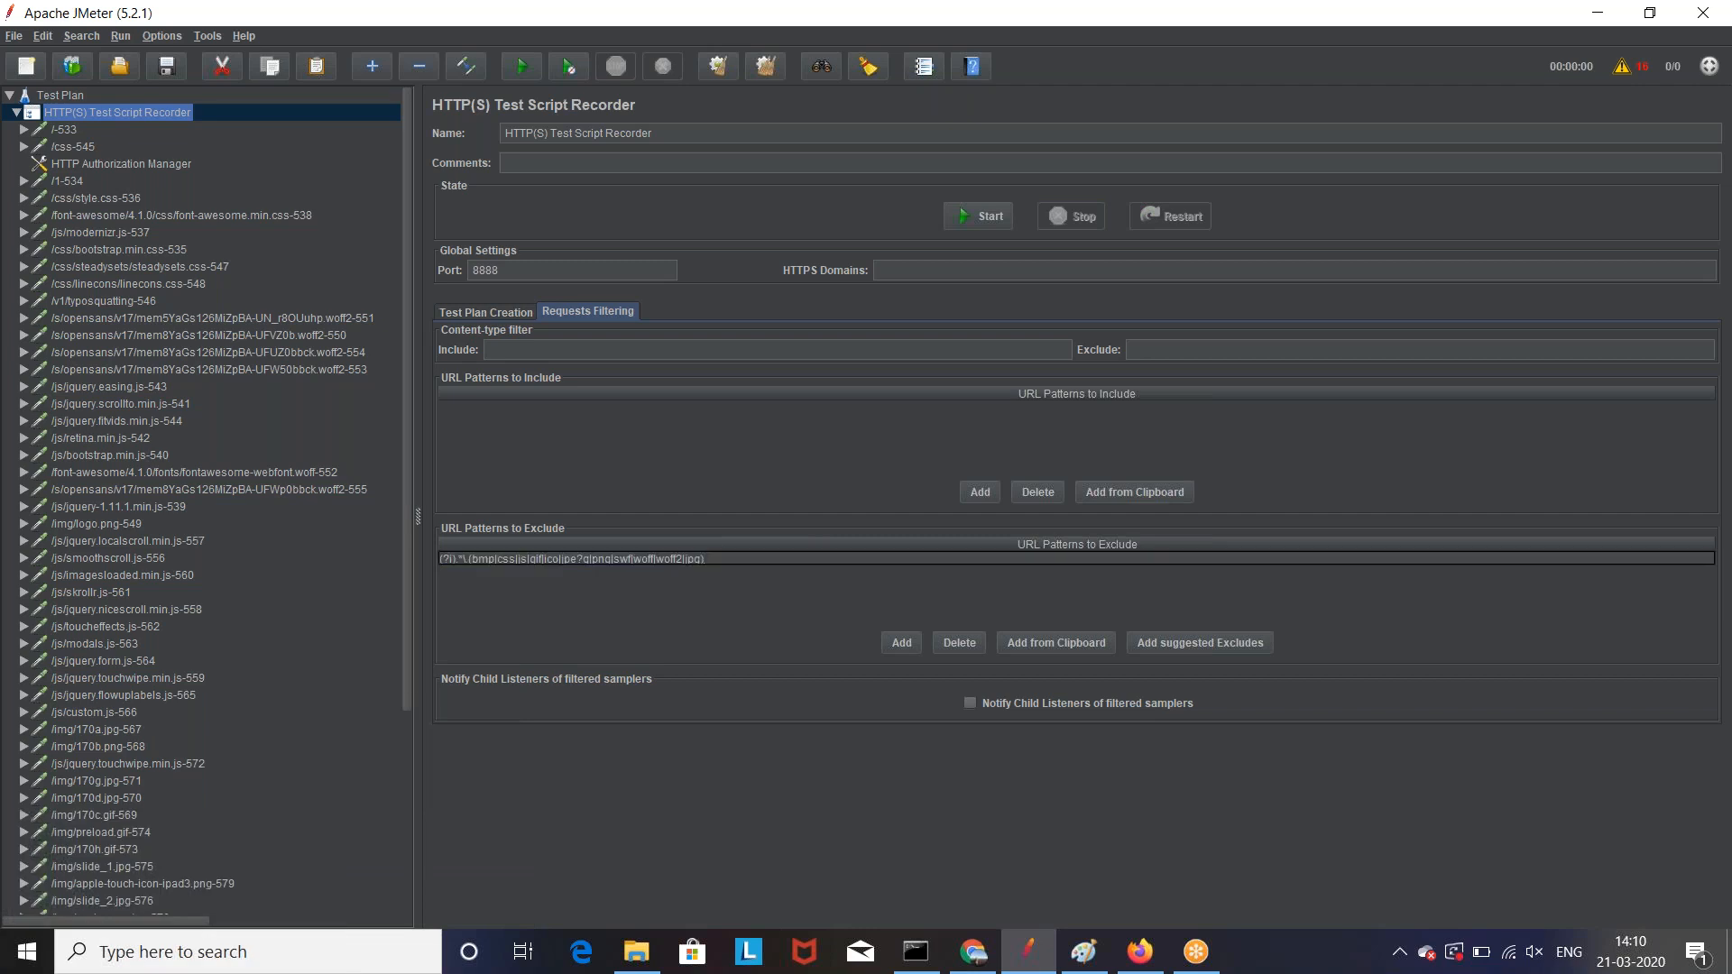
pyautogui.press('Left')
pyautogui.write('|png')
pyautogui.tripleClick(632, 559)
pyautogui.hotkey('ctrl', 'c')
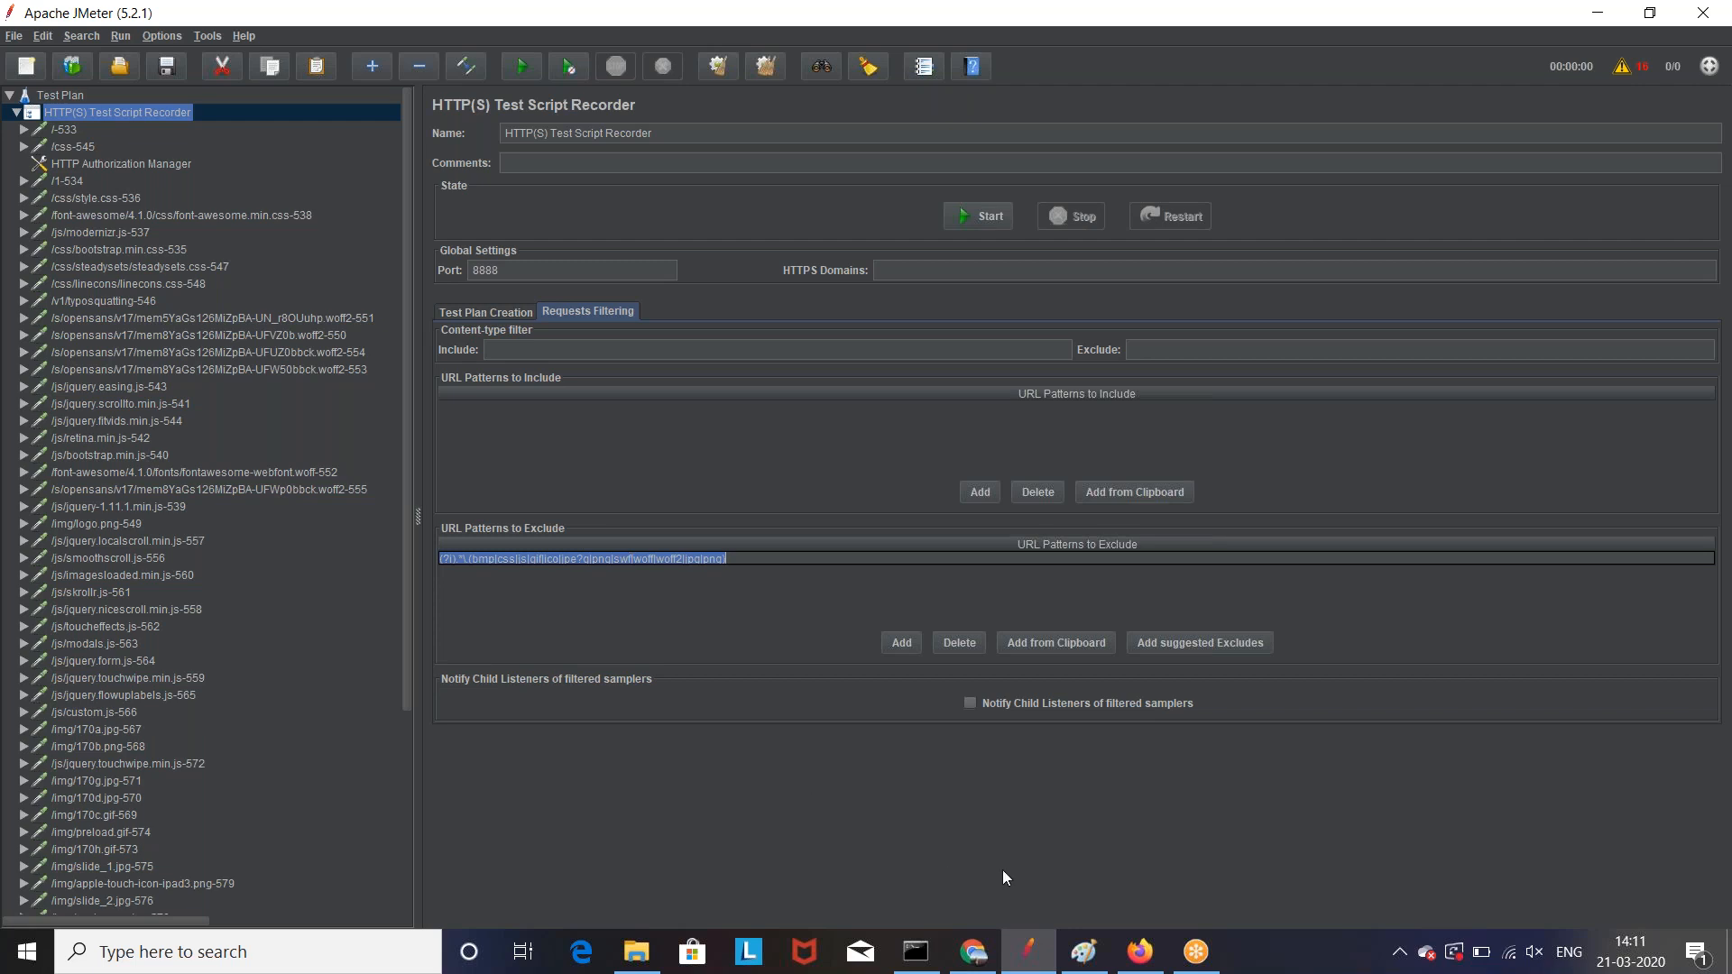
# Step: Open Notepad and paste the copied URL exclude pattern into the blank document
pyautogui.moveTo(1093, 952)
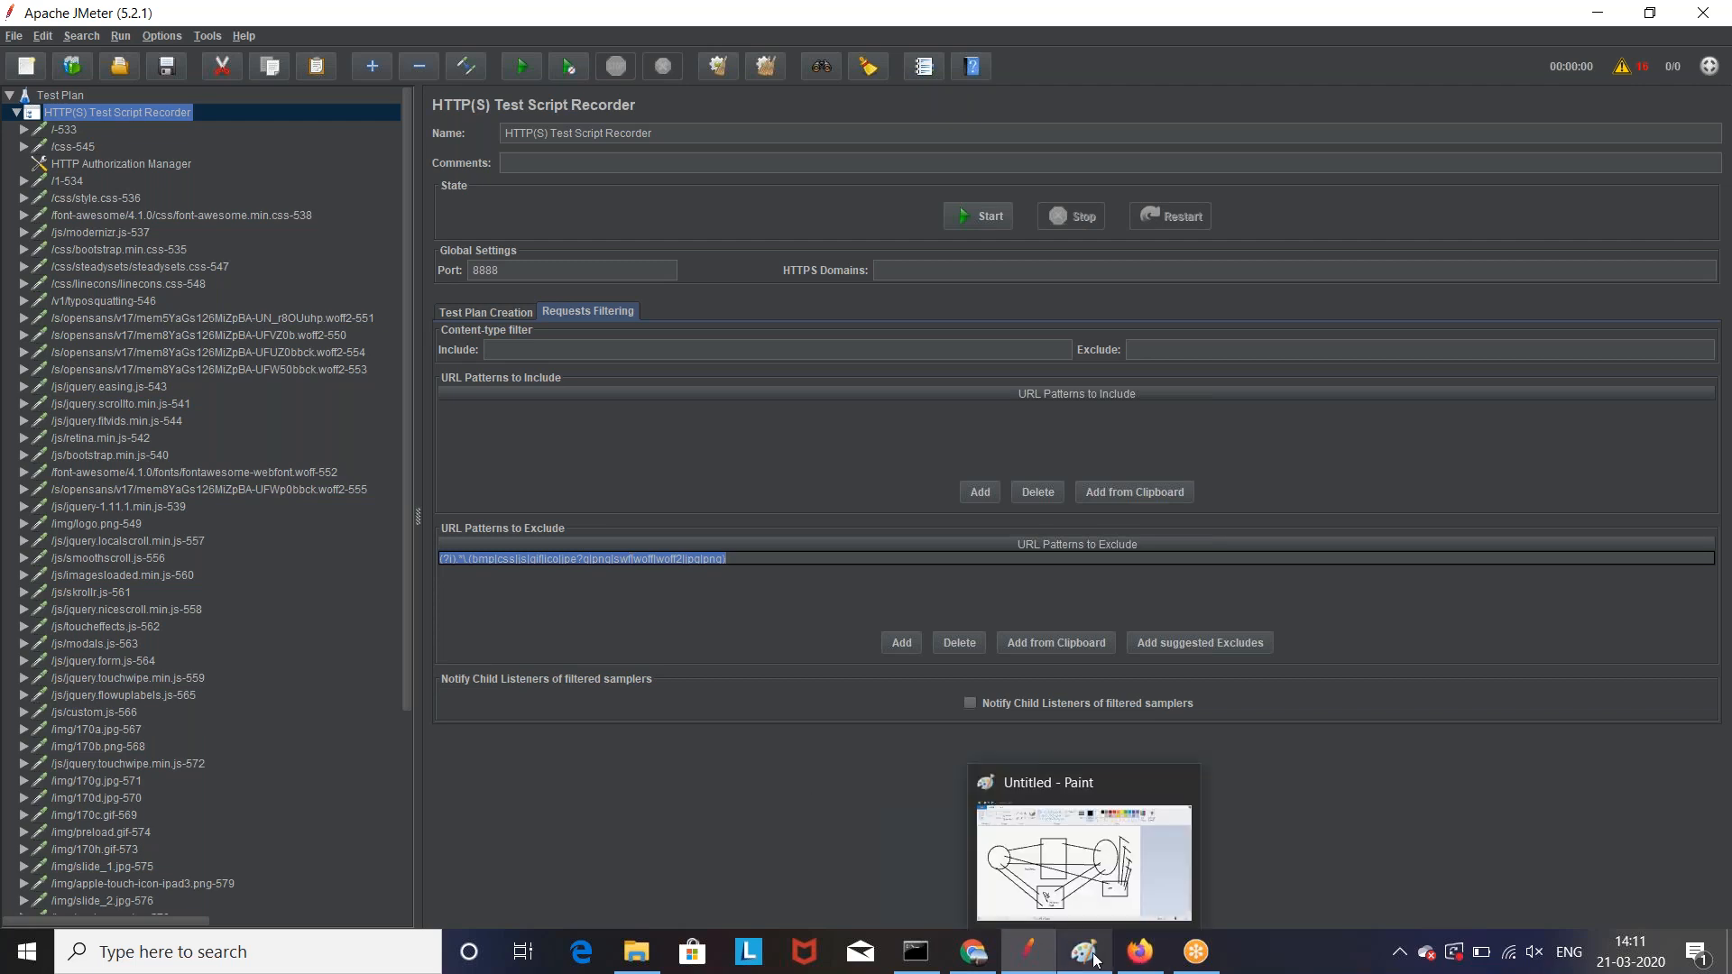
pyautogui.click(347, 946)
pyautogui.write('not')
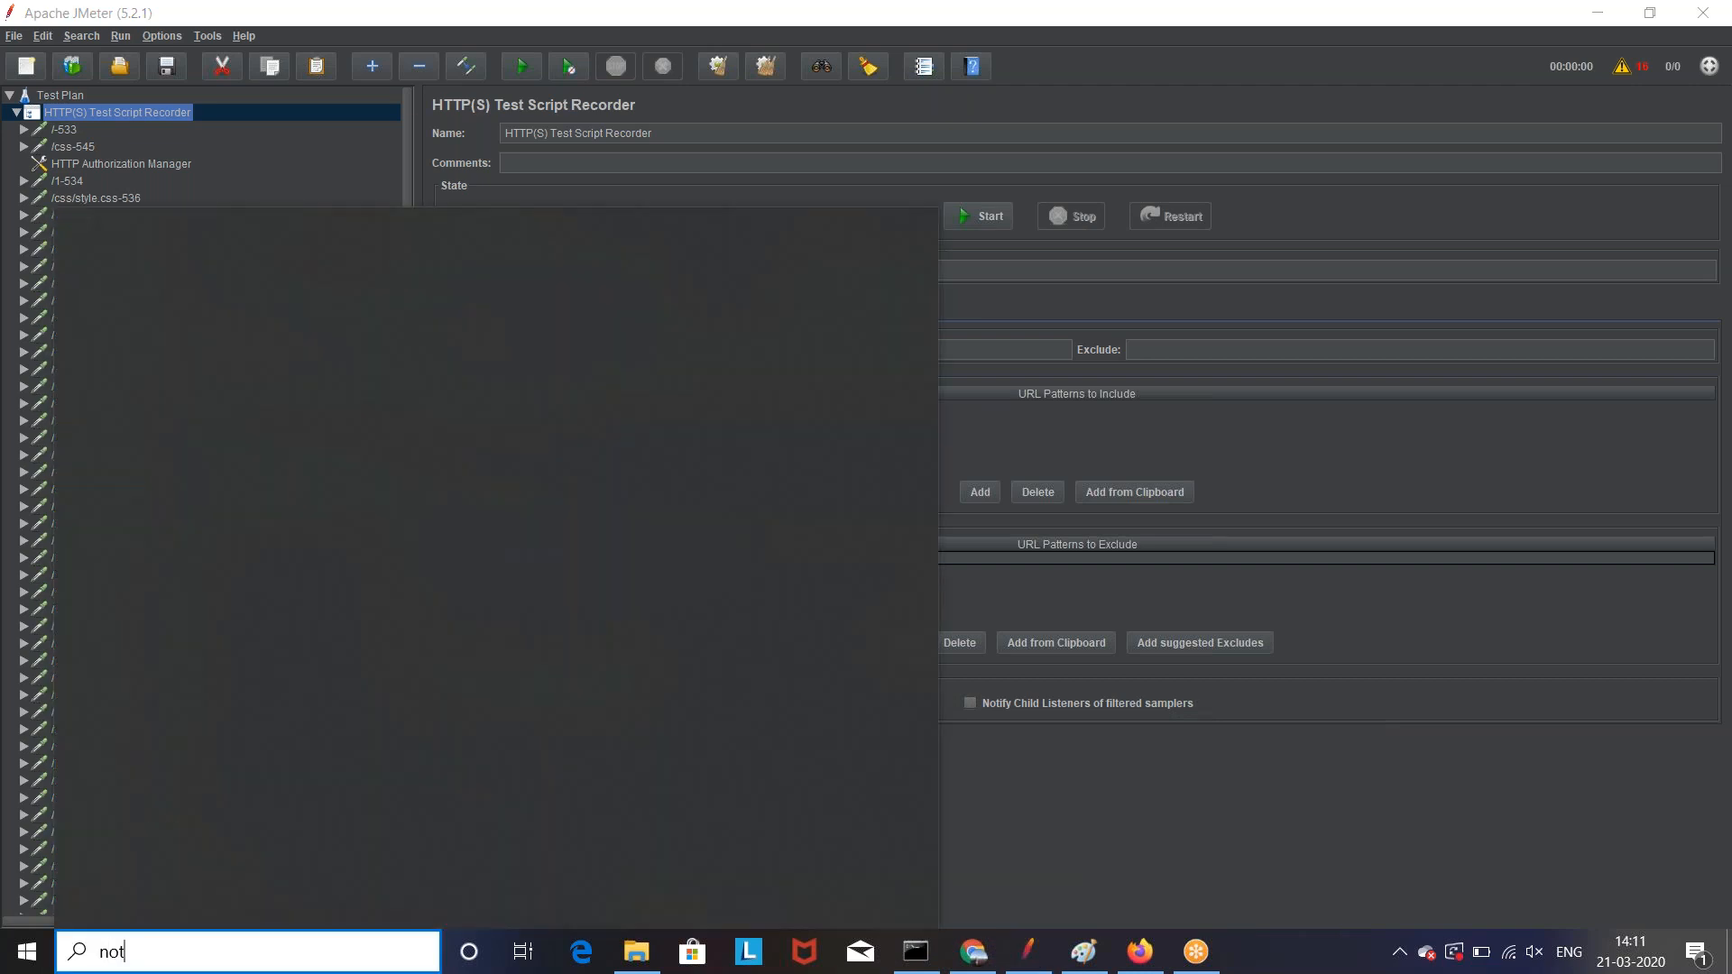
pyautogui.write('e')
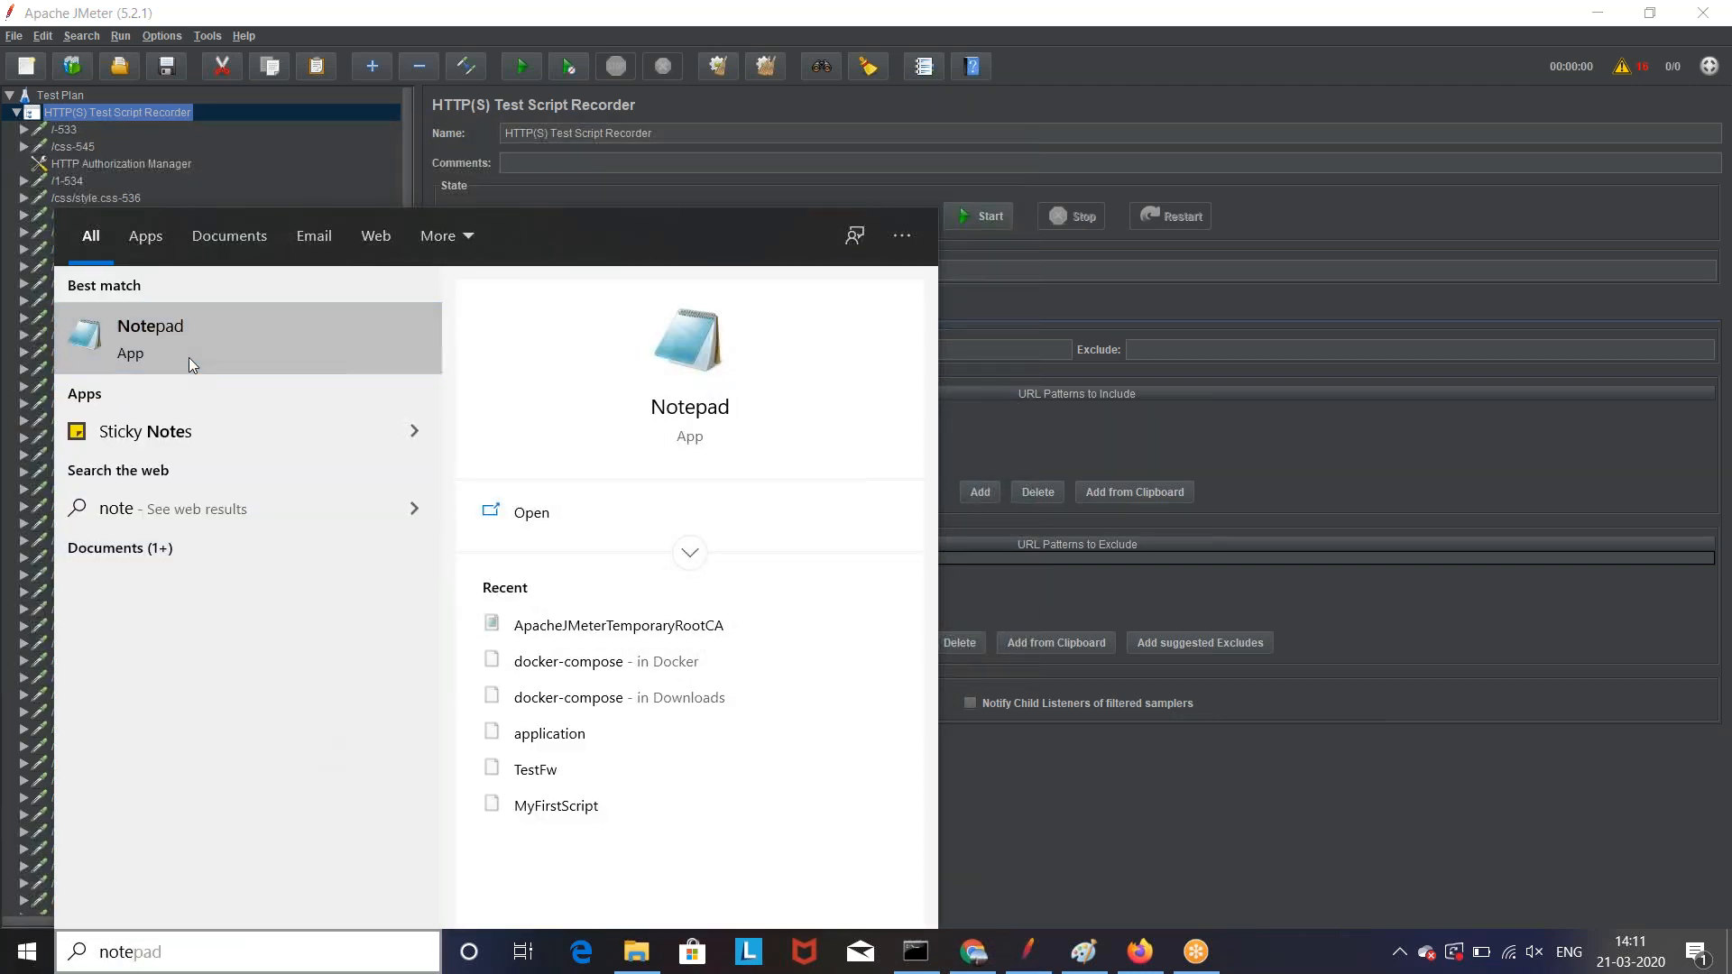
pyautogui.click(187, 357)
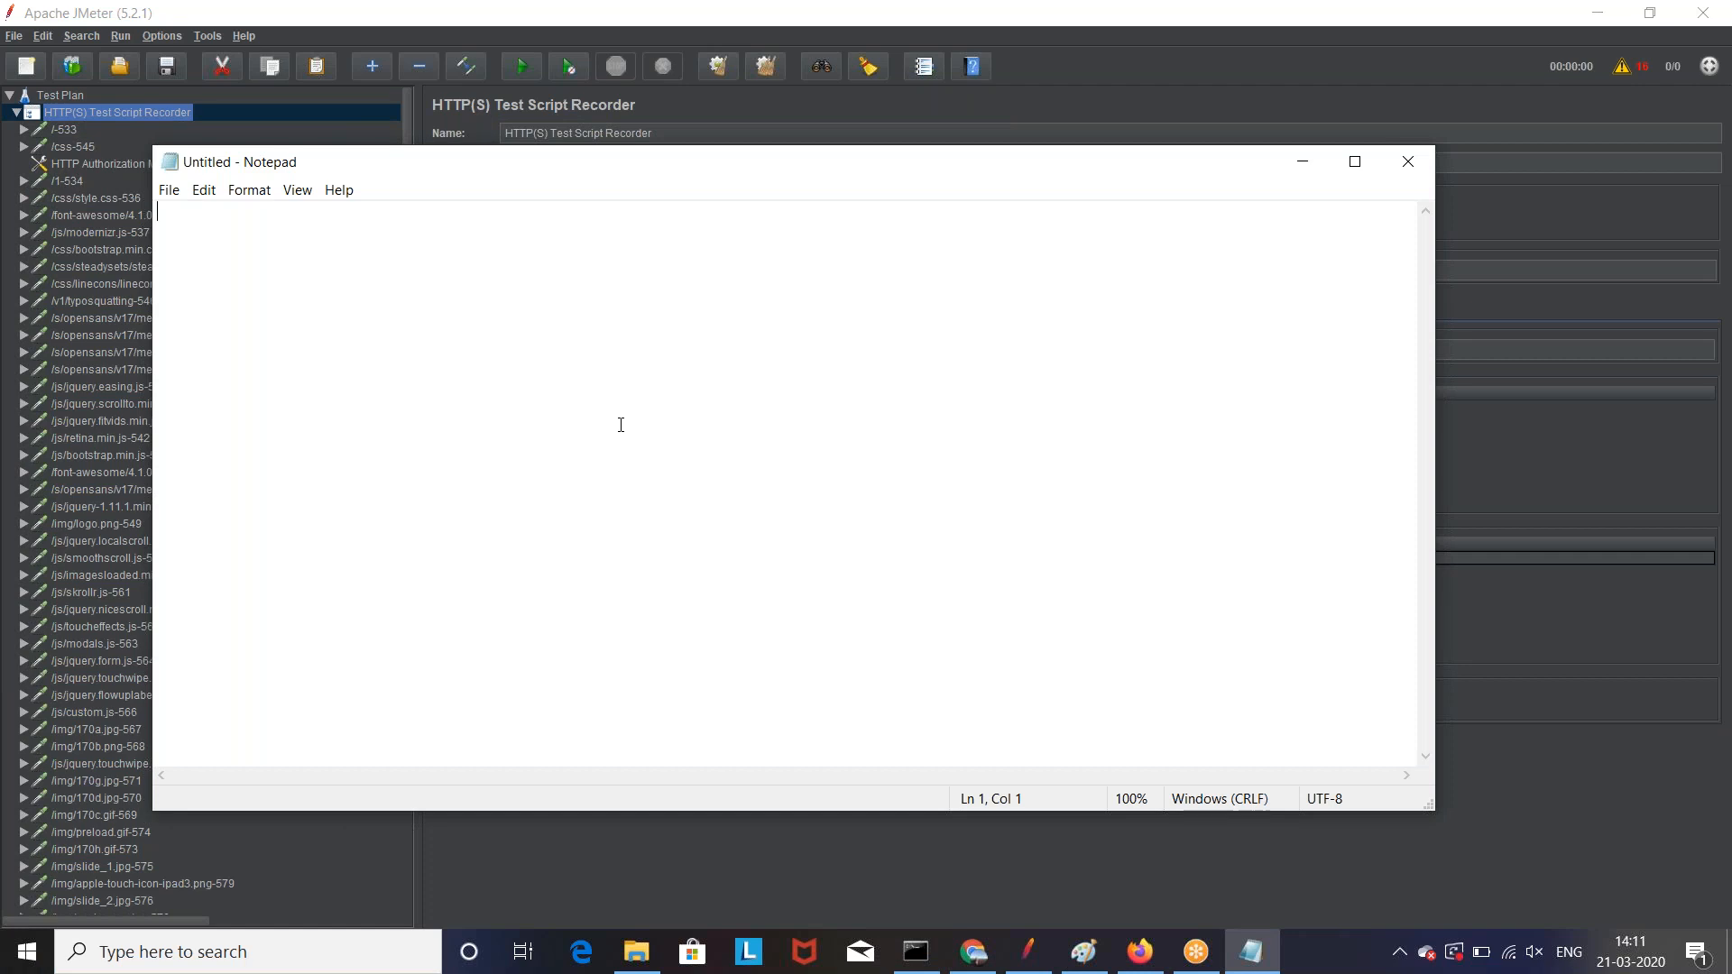
pyautogui.hotkey('ctrl', 'v')
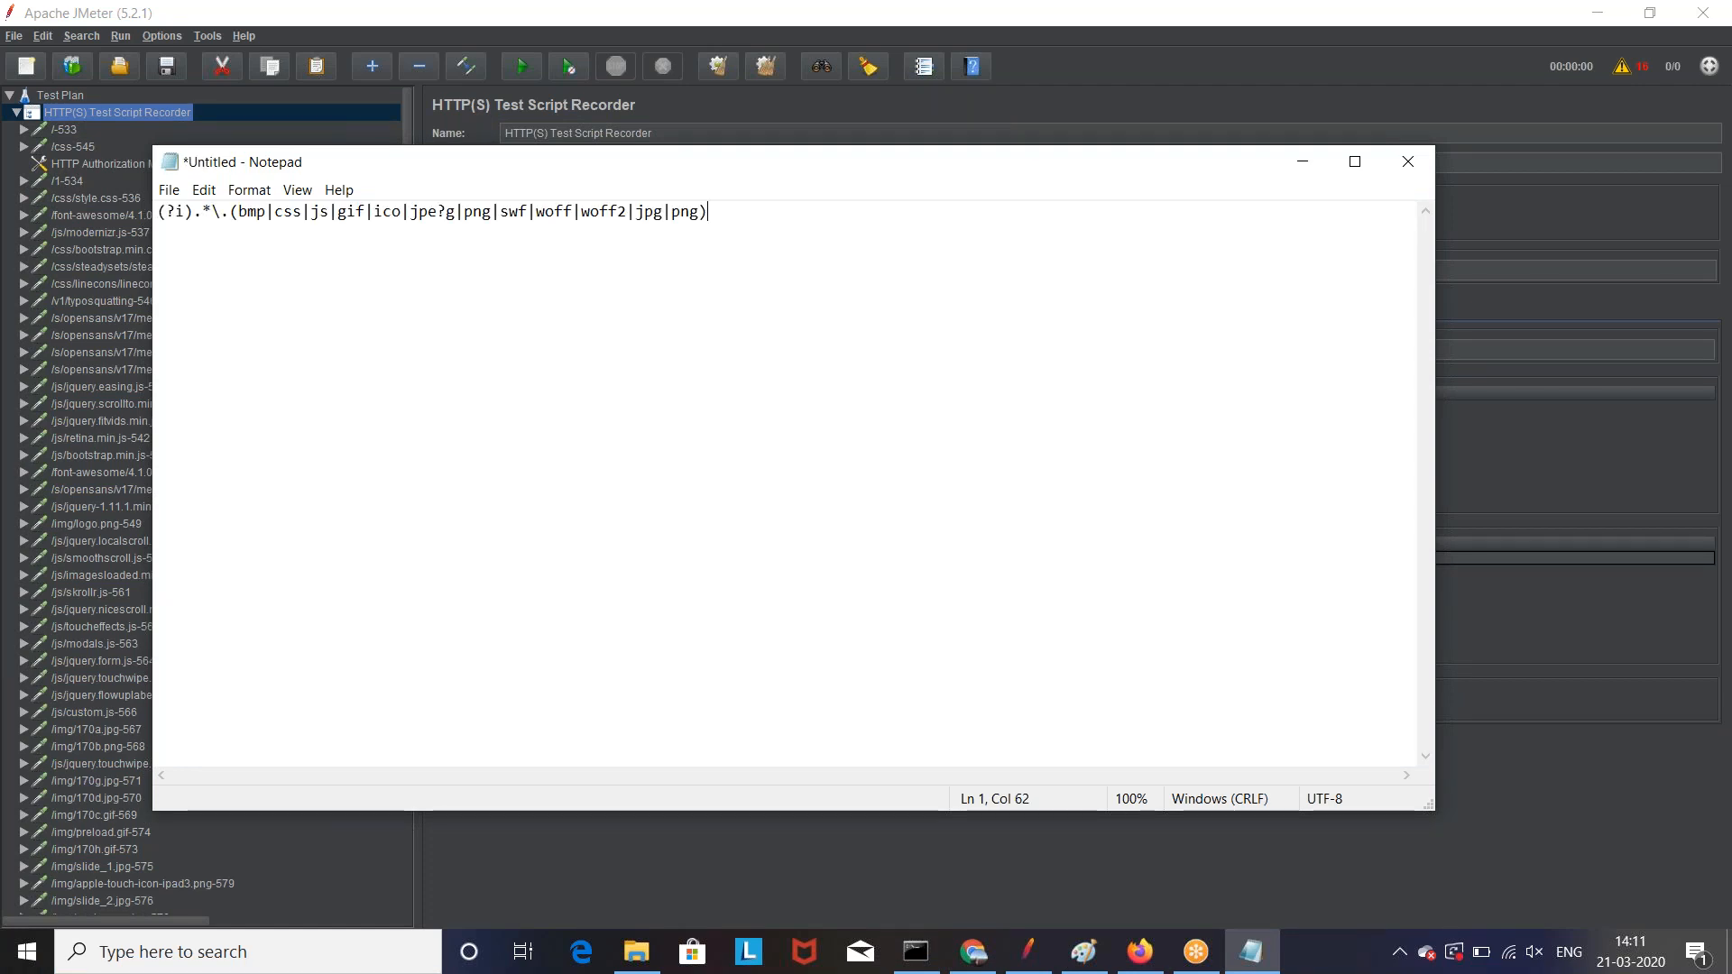
# Step: Examine the file extensions in the pasted exclude pattern, including png, jpg, css, js, gif and jpe?g
pyautogui.doubleClick(686, 215)
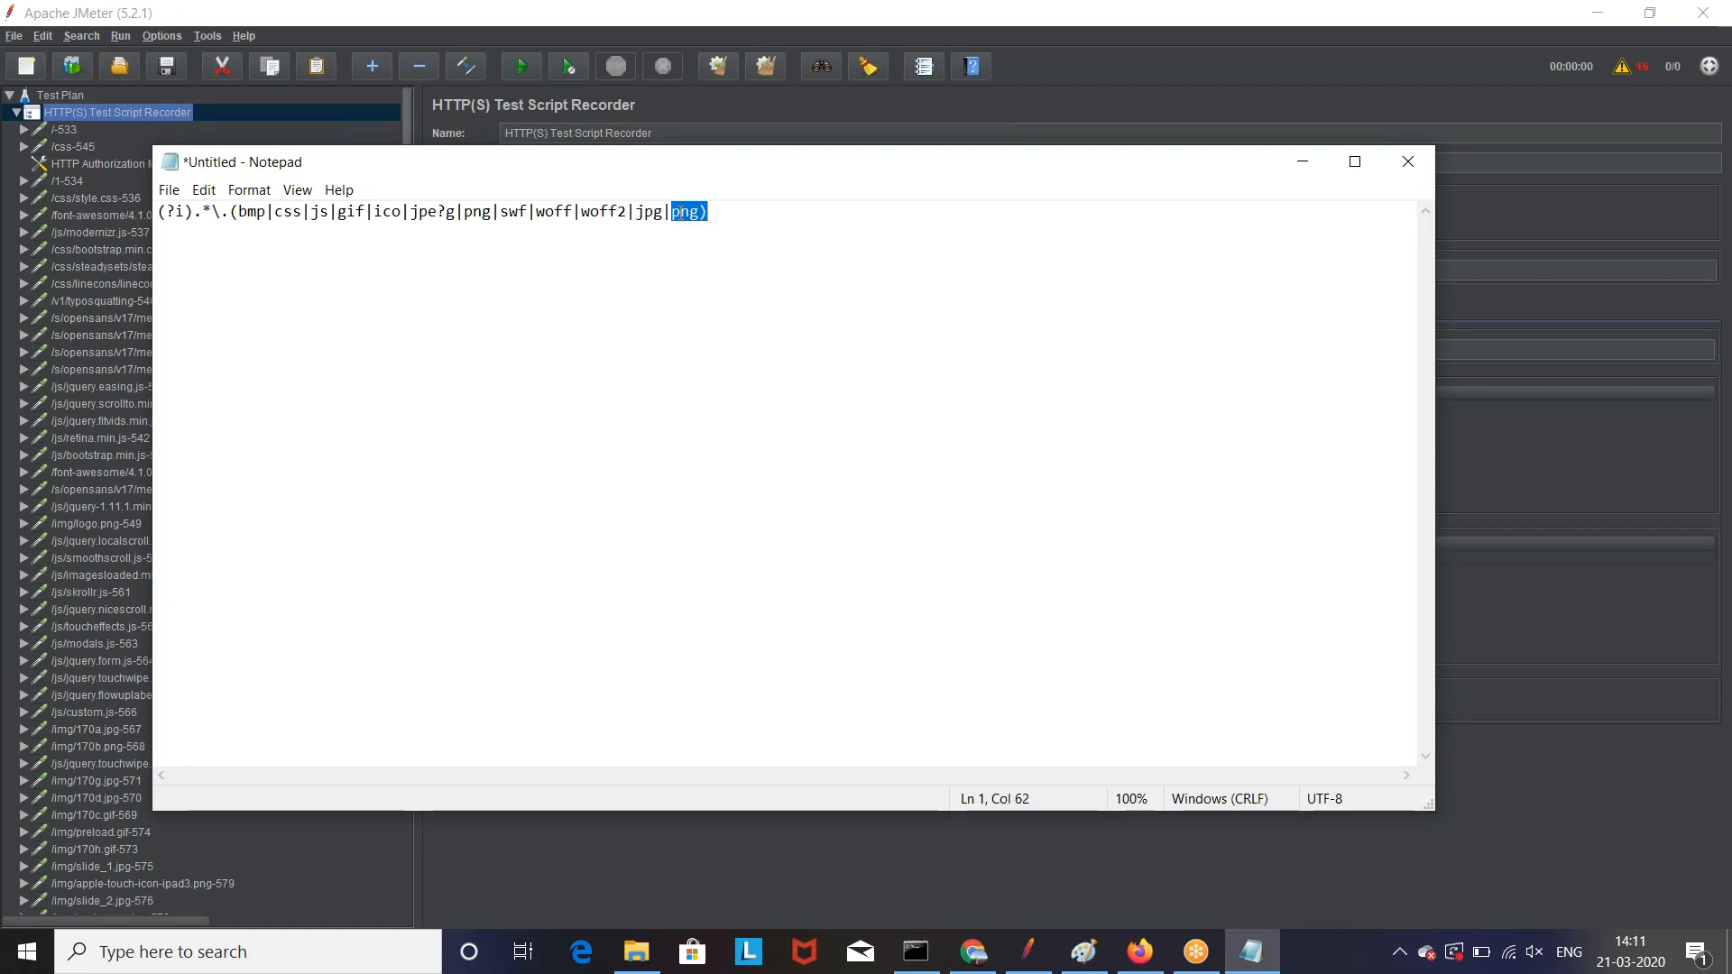
pyautogui.doubleClick(651, 212)
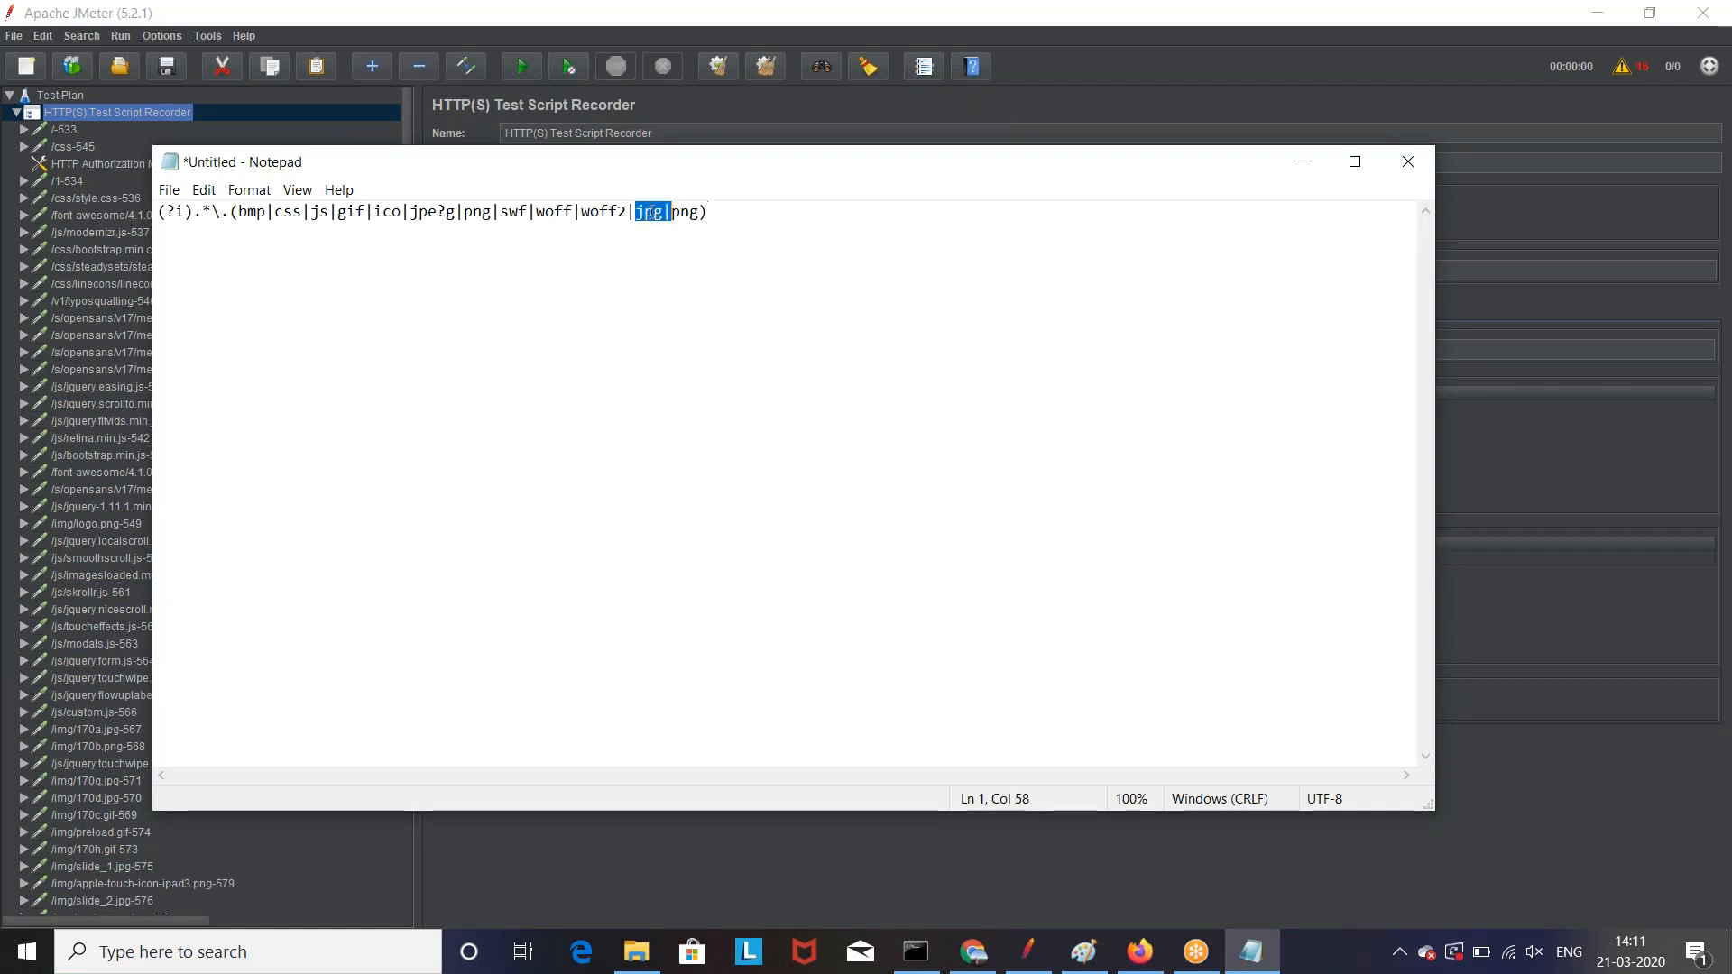
pyautogui.doubleClick(280, 213)
pyautogui.doubleClick(320, 213)
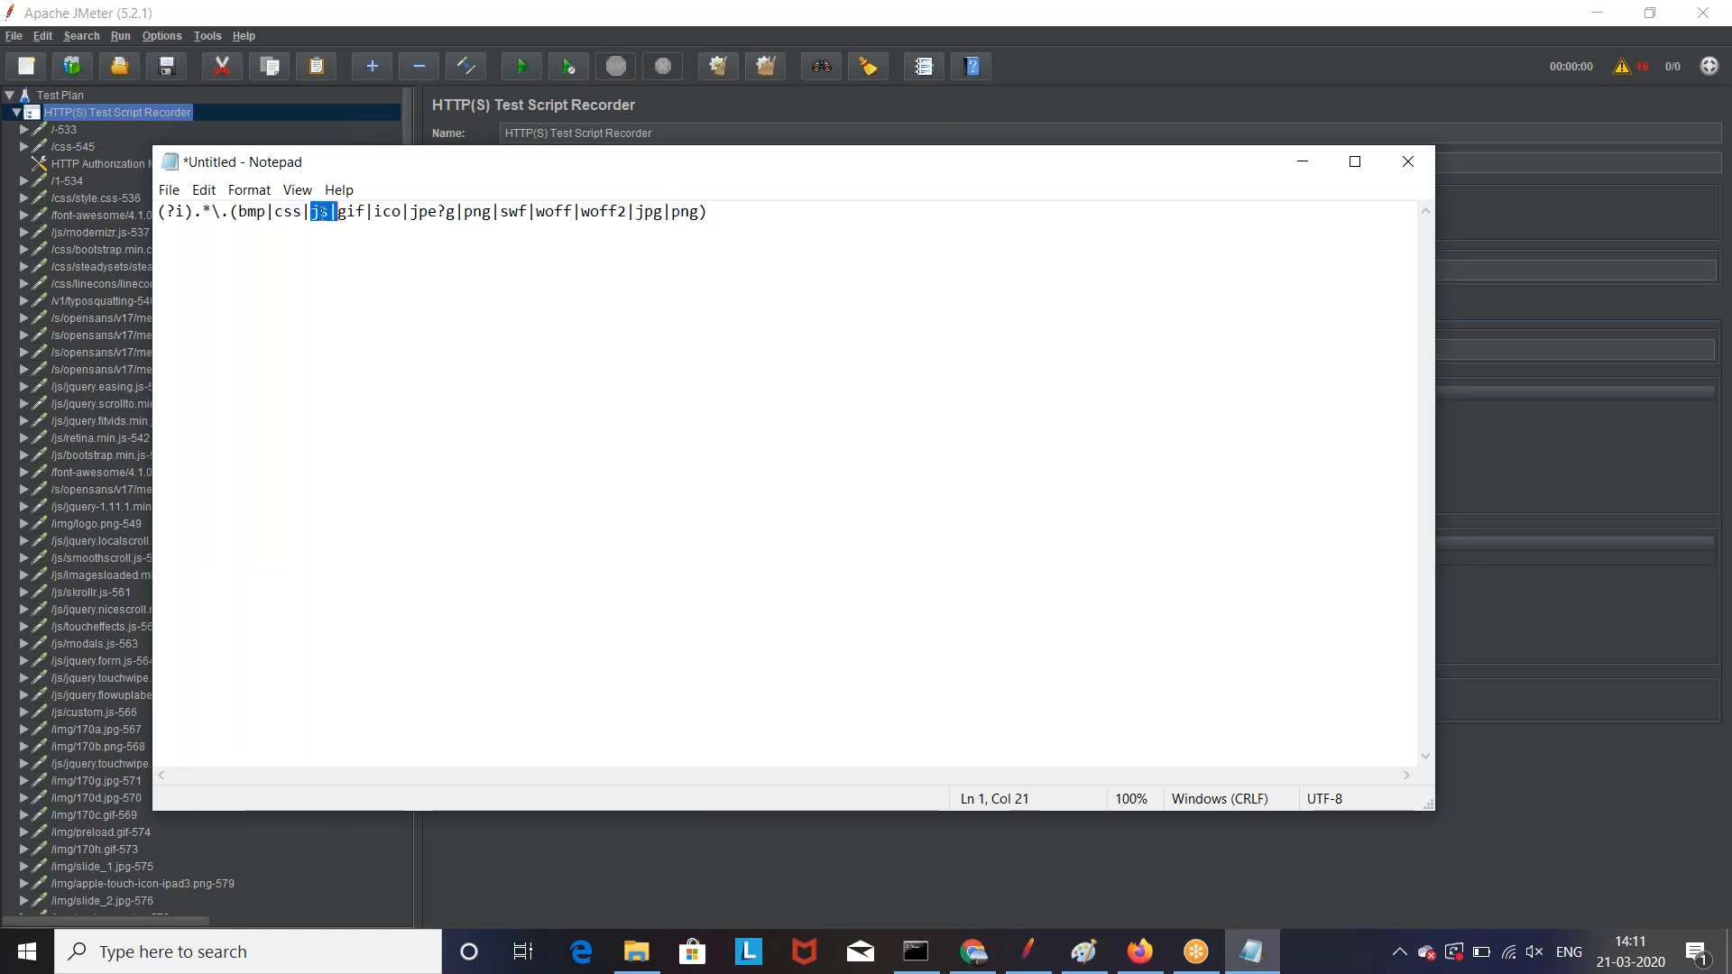
pyautogui.doubleClick(351, 213)
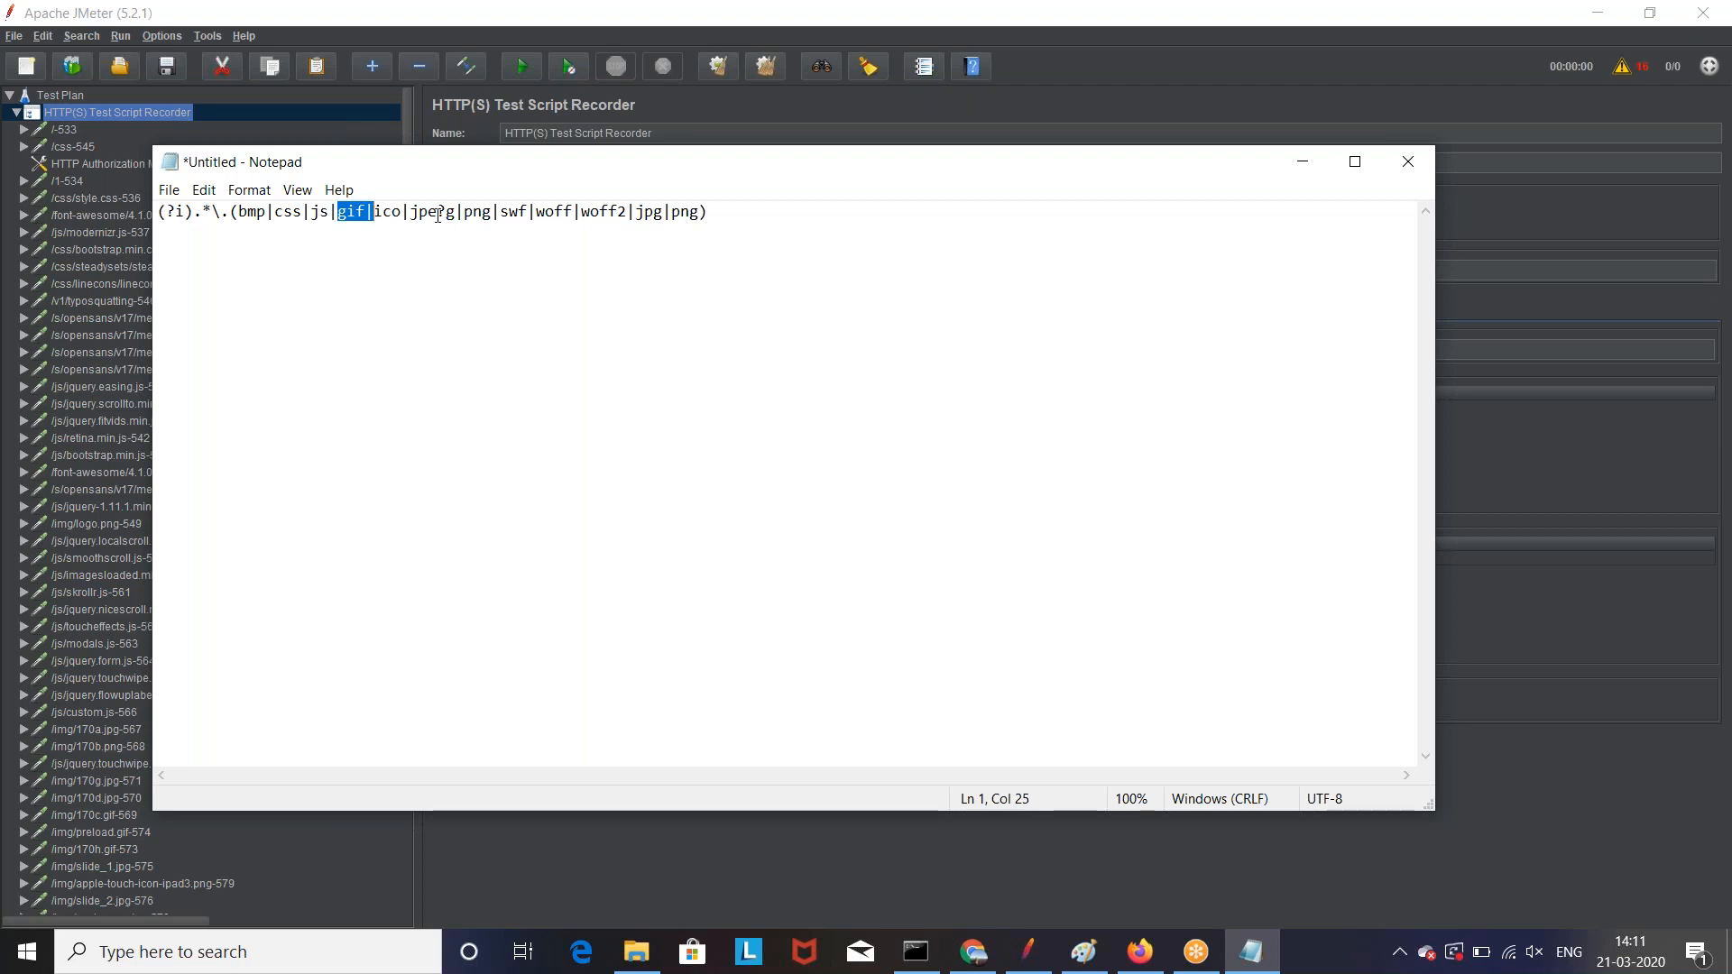
pyautogui.moveTo(409, 216); pyautogui.dragTo(460, 216)
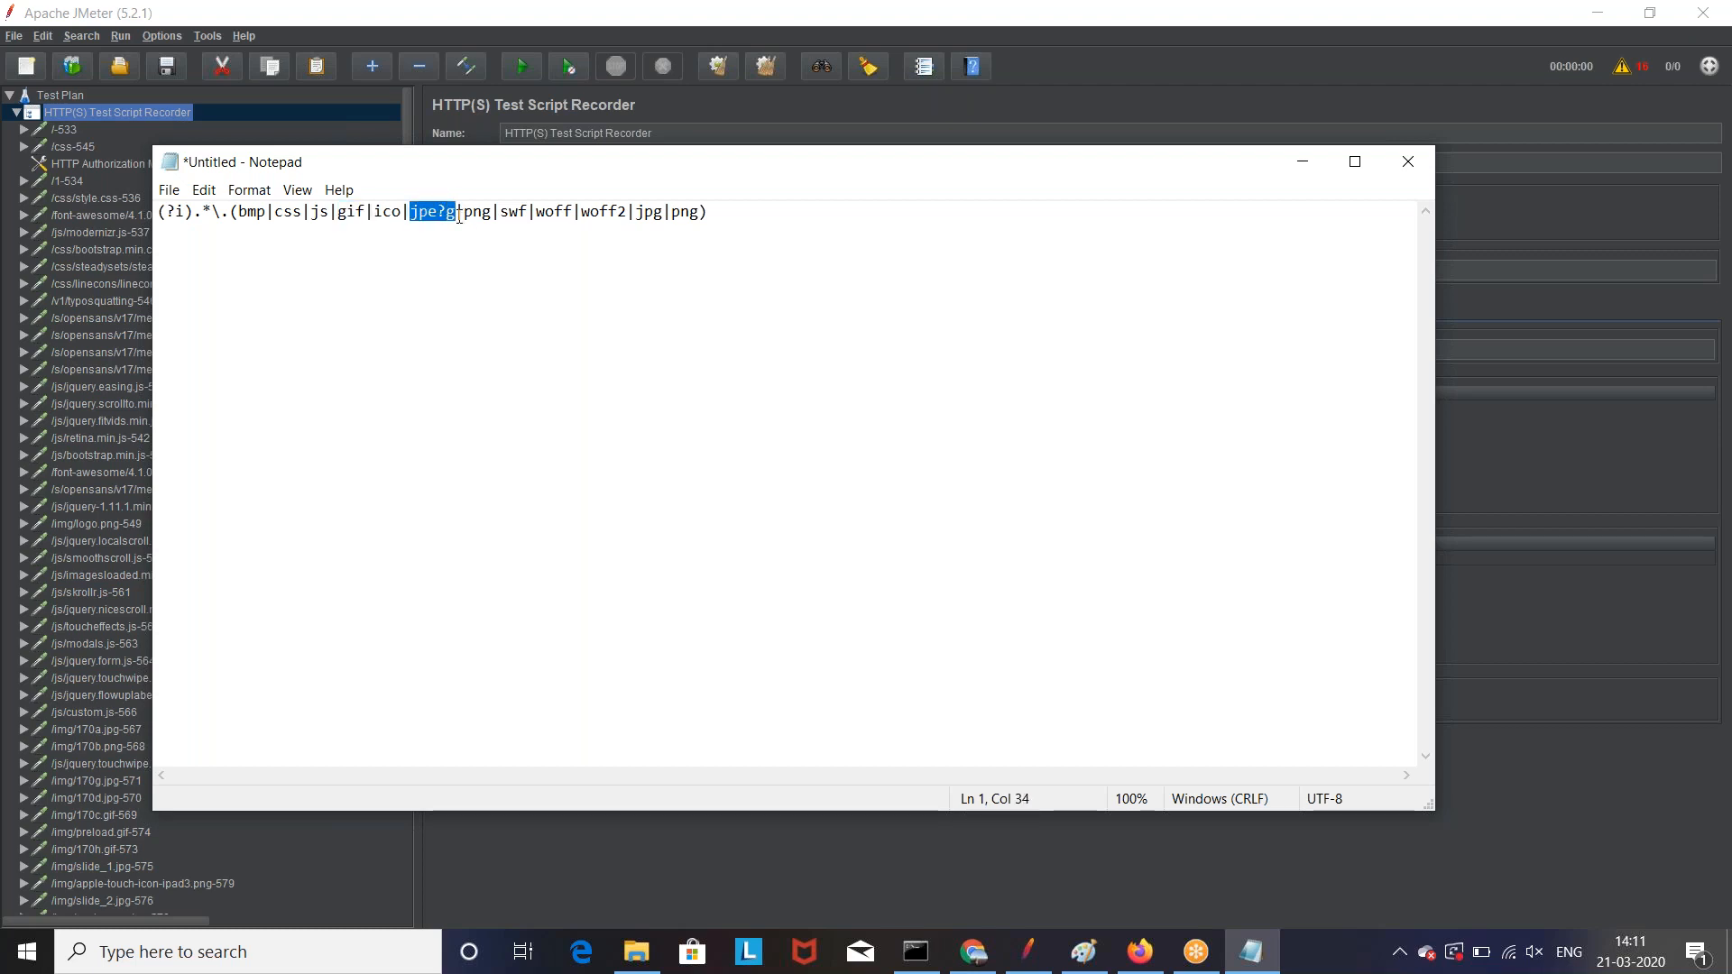
# Step: Replace jpg|png) with txt at the end of the exclude pattern in Notepad
pyautogui.doubleClick(692, 215)
pyautogui.press('BackSpace')
pyautogui.press('BackSpace')
pyautogui.press('BackSpace')
pyautogui.press('BackSpace')
pyautogui.press('BackSpace')
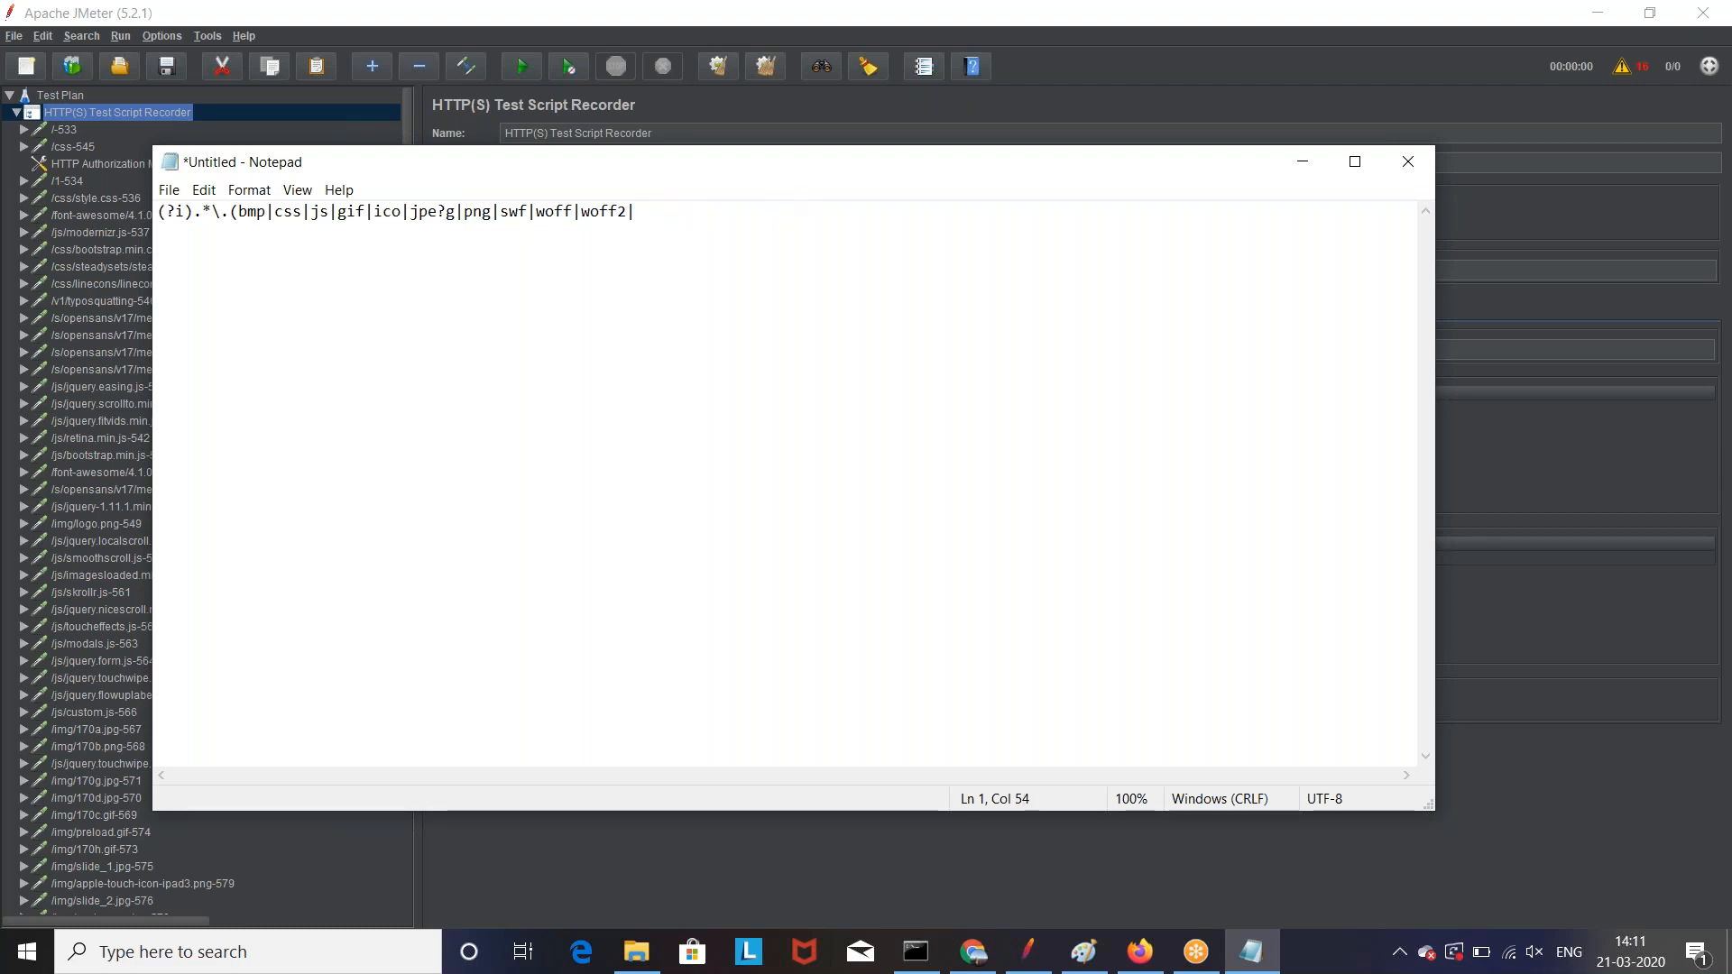
pyautogui.write('text')
pyautogui.press('BackSpace')
pyautogui.press('BackSpace')
pyautogui.press('BackSpace')
pyautogui.write('xt')
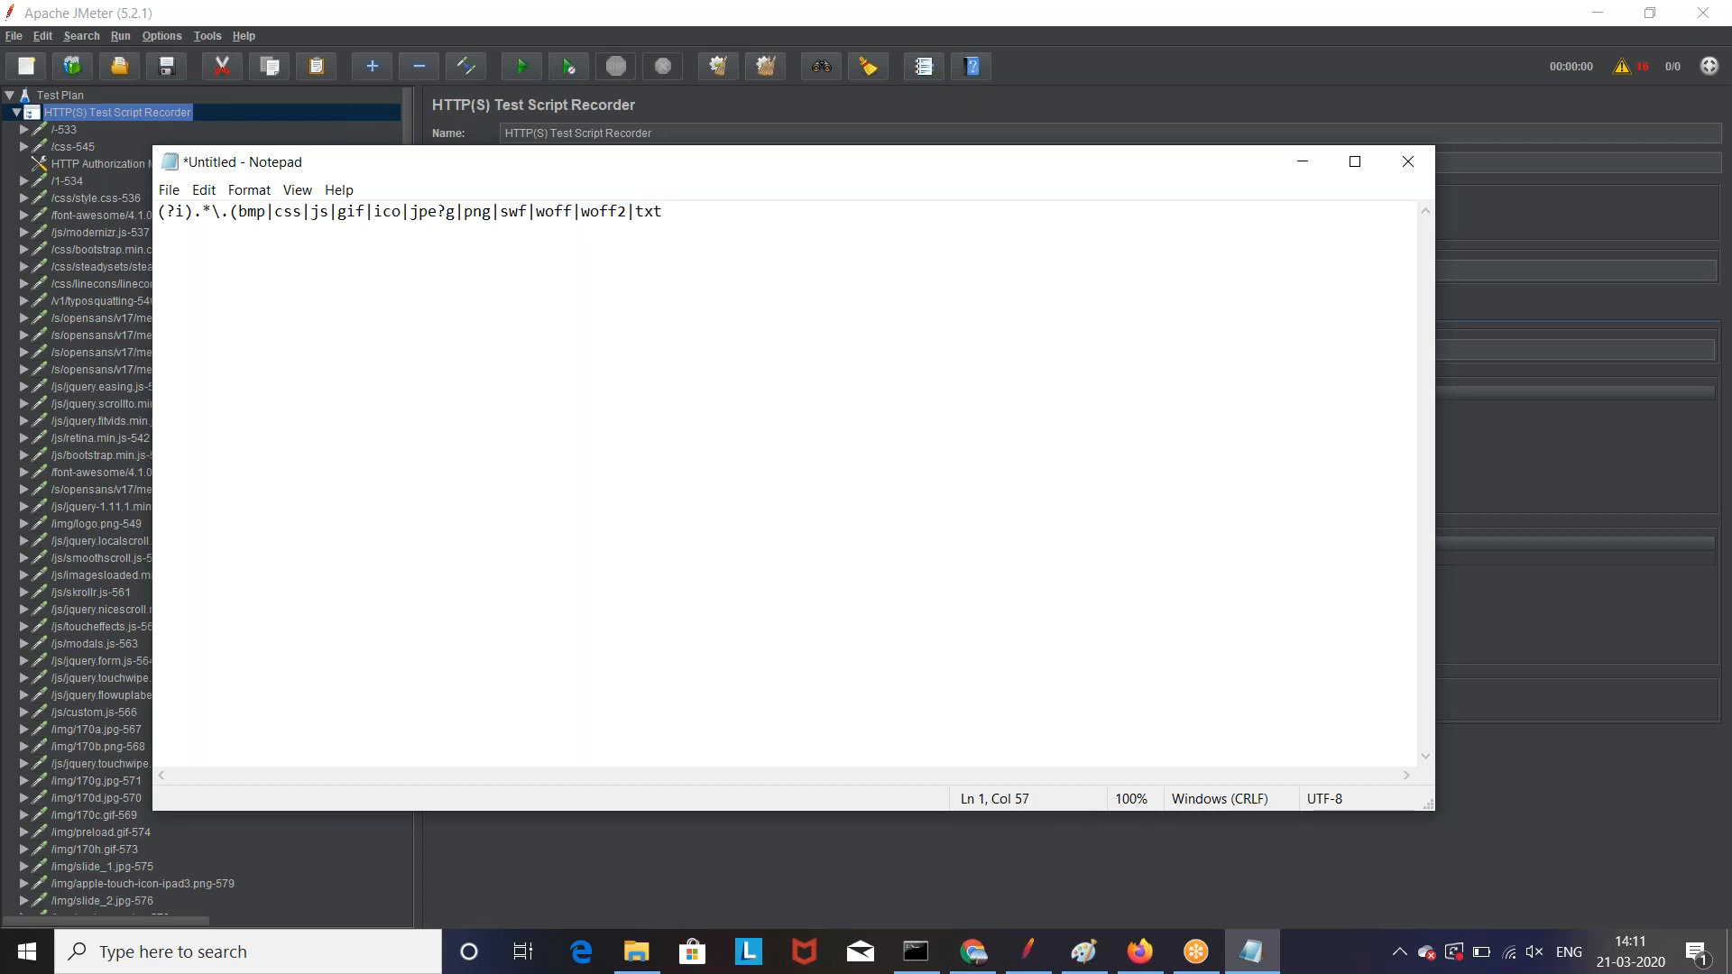
# Step: Return to JMeter and replace jpg|png with txt after woff2 in the URL exclude pattern, inside the closing parenthesis
pyautogui.click(1184, 94)
pyautogui.doubleClick(686, 559)
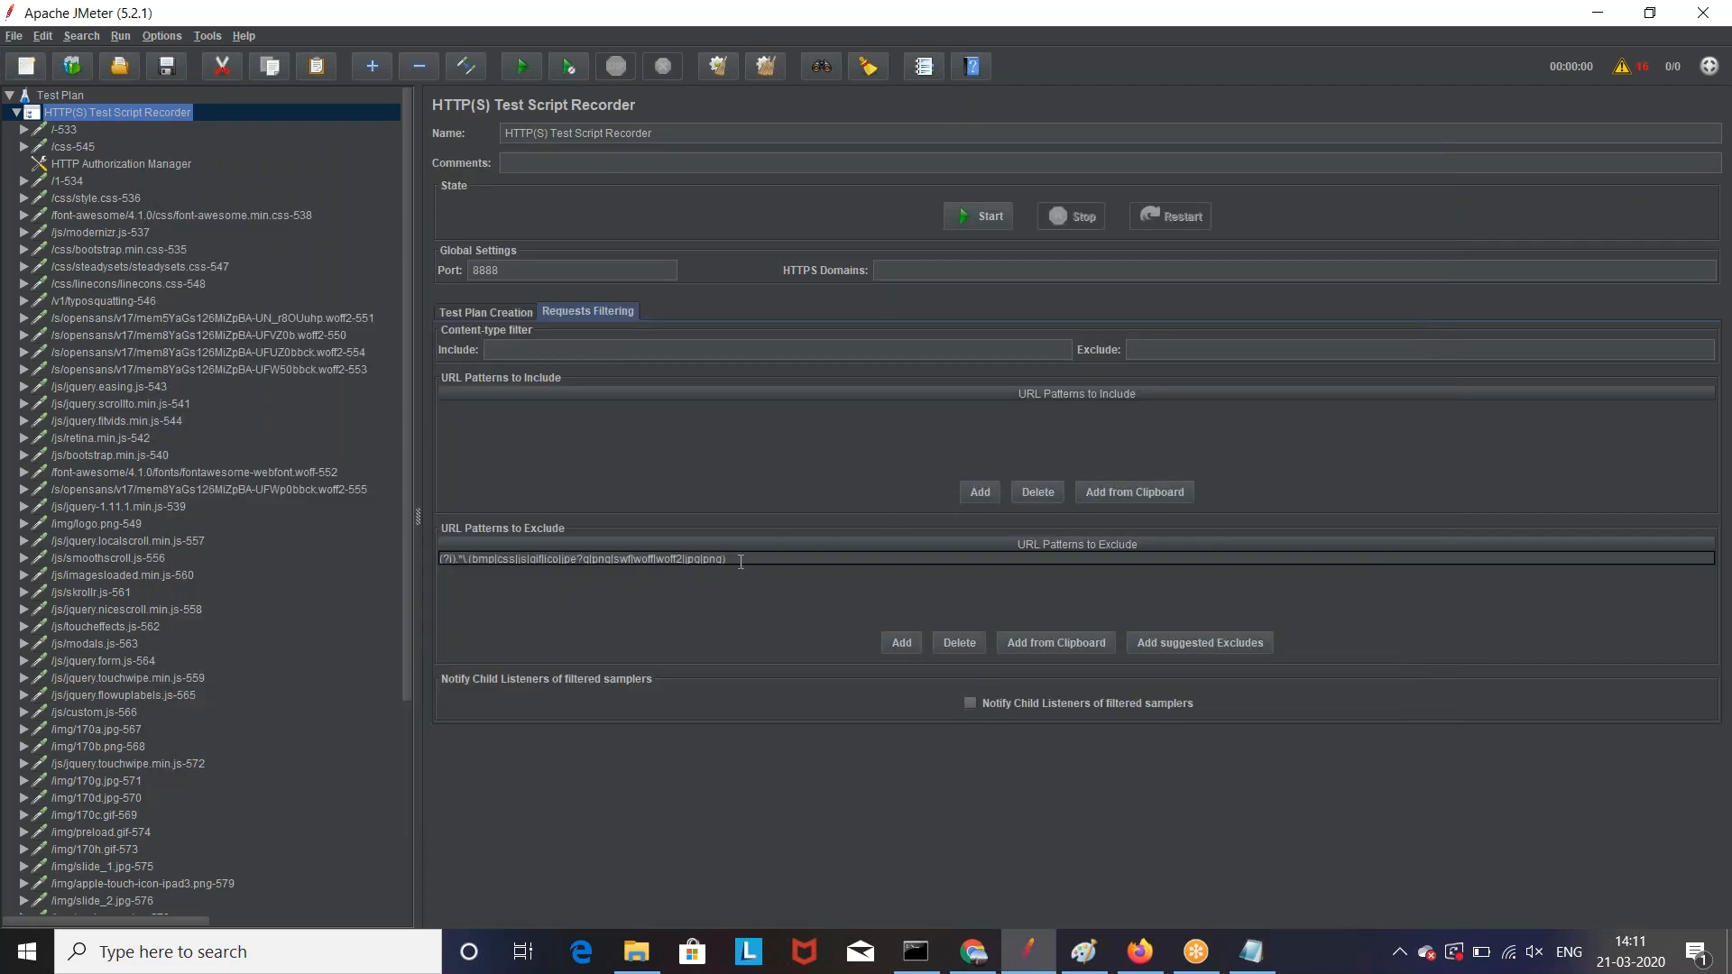
pyautogui.press('BackSpace')
pyautogui.press('BackSpace')
pyautogui.press('BackSpace')
pyautogui.press('BackSpace')
pyautogui.press('BackSpace')
pyautogui.press('BackSpace')
# Step: Add the suggested URL excludes again, and delete the added pattern without txt
pyautogui.click(1203, 640)
pyautogui.doubleClick(731, 557)
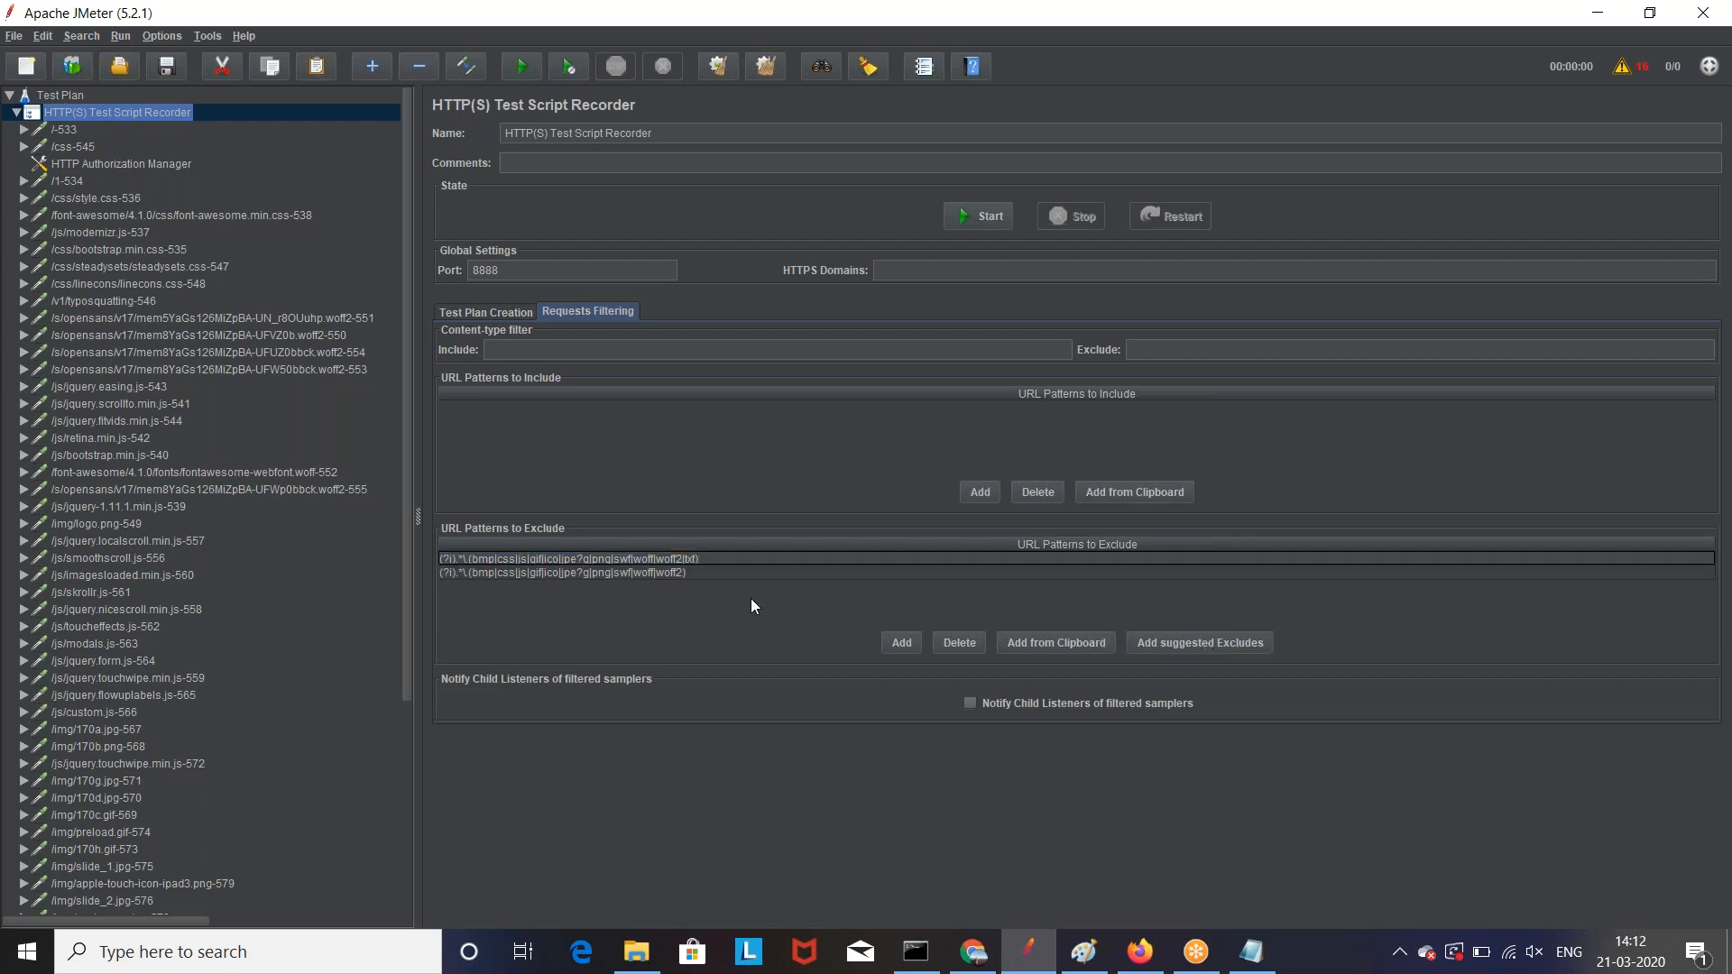
pyautogui.click(751, 574)
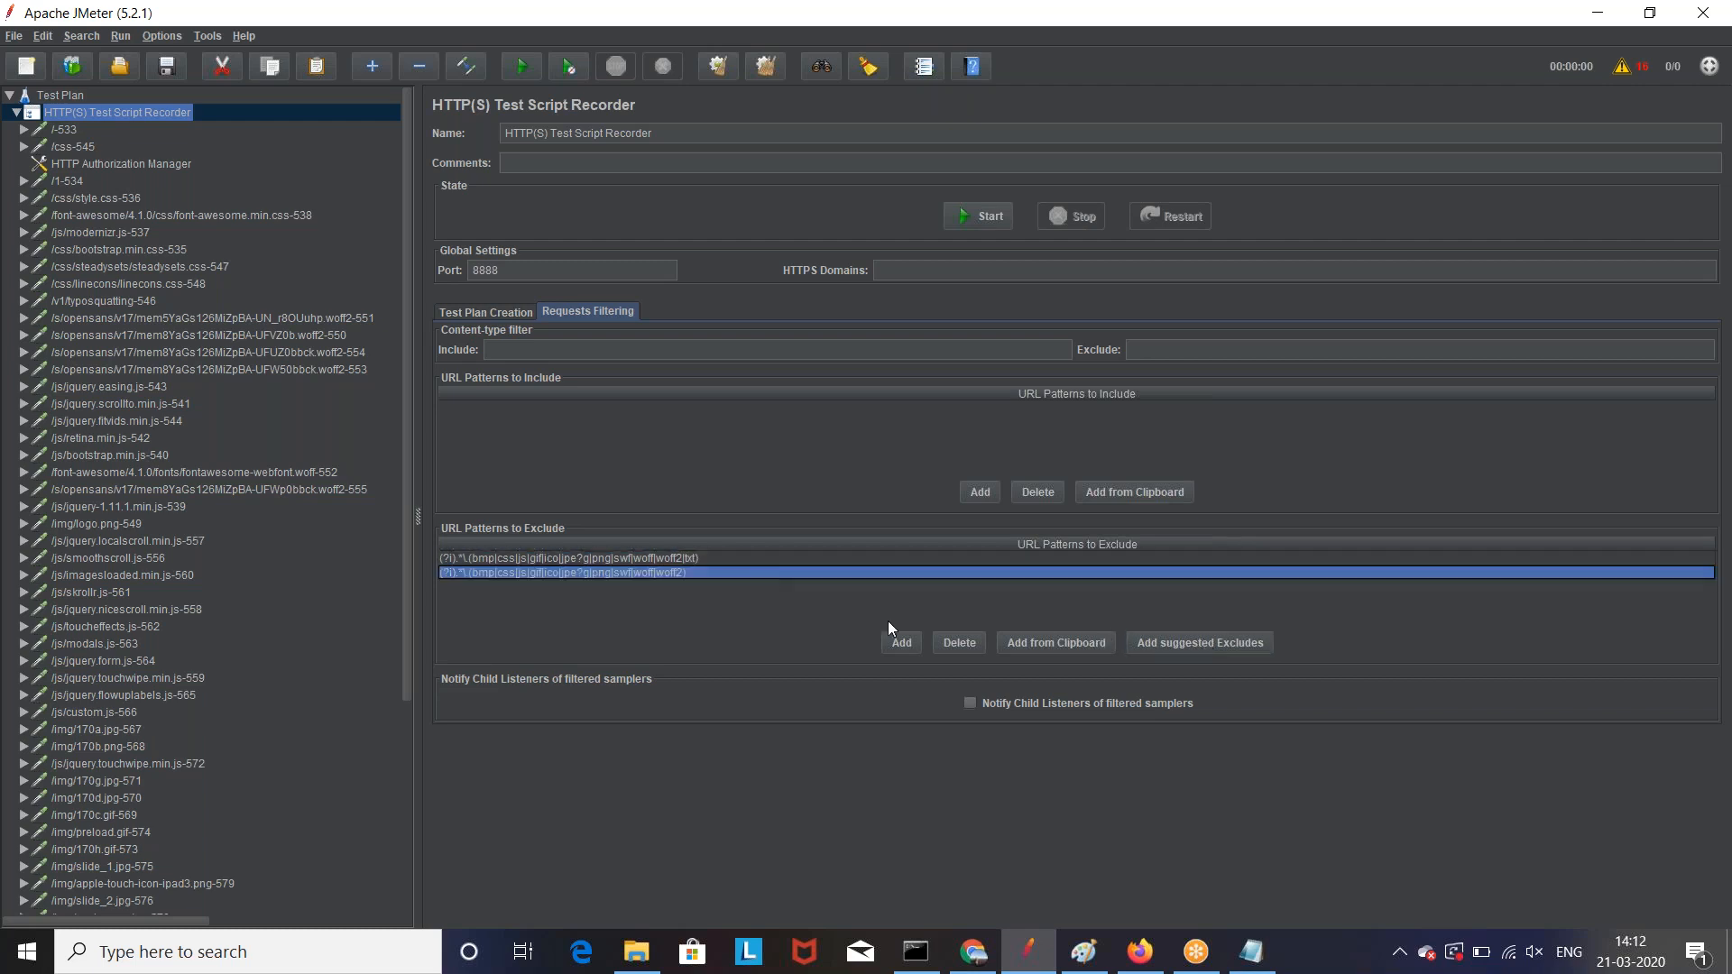
pyautogui.click(946, 642)
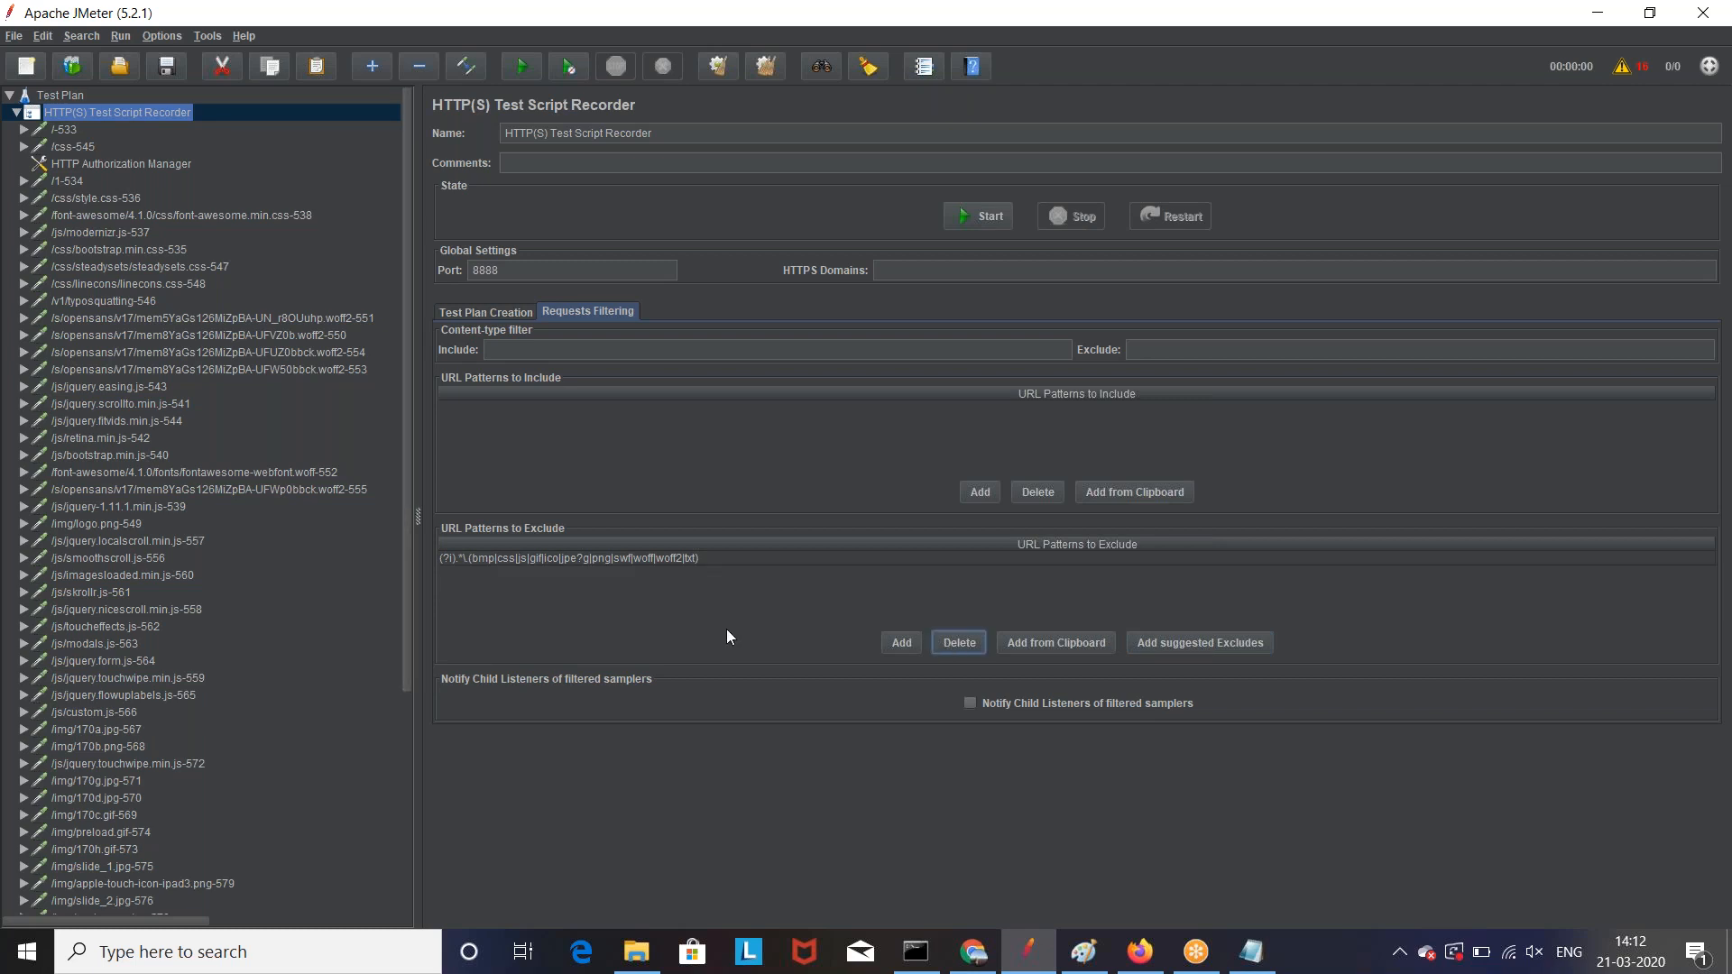
# Step: Remove all recorded requests and the HTTP Authorization Manager from under the HTTP(S) Test Script Recorder
pyautogui.click(63, 131)
pyautogui.scroll(-2, 144, 473)
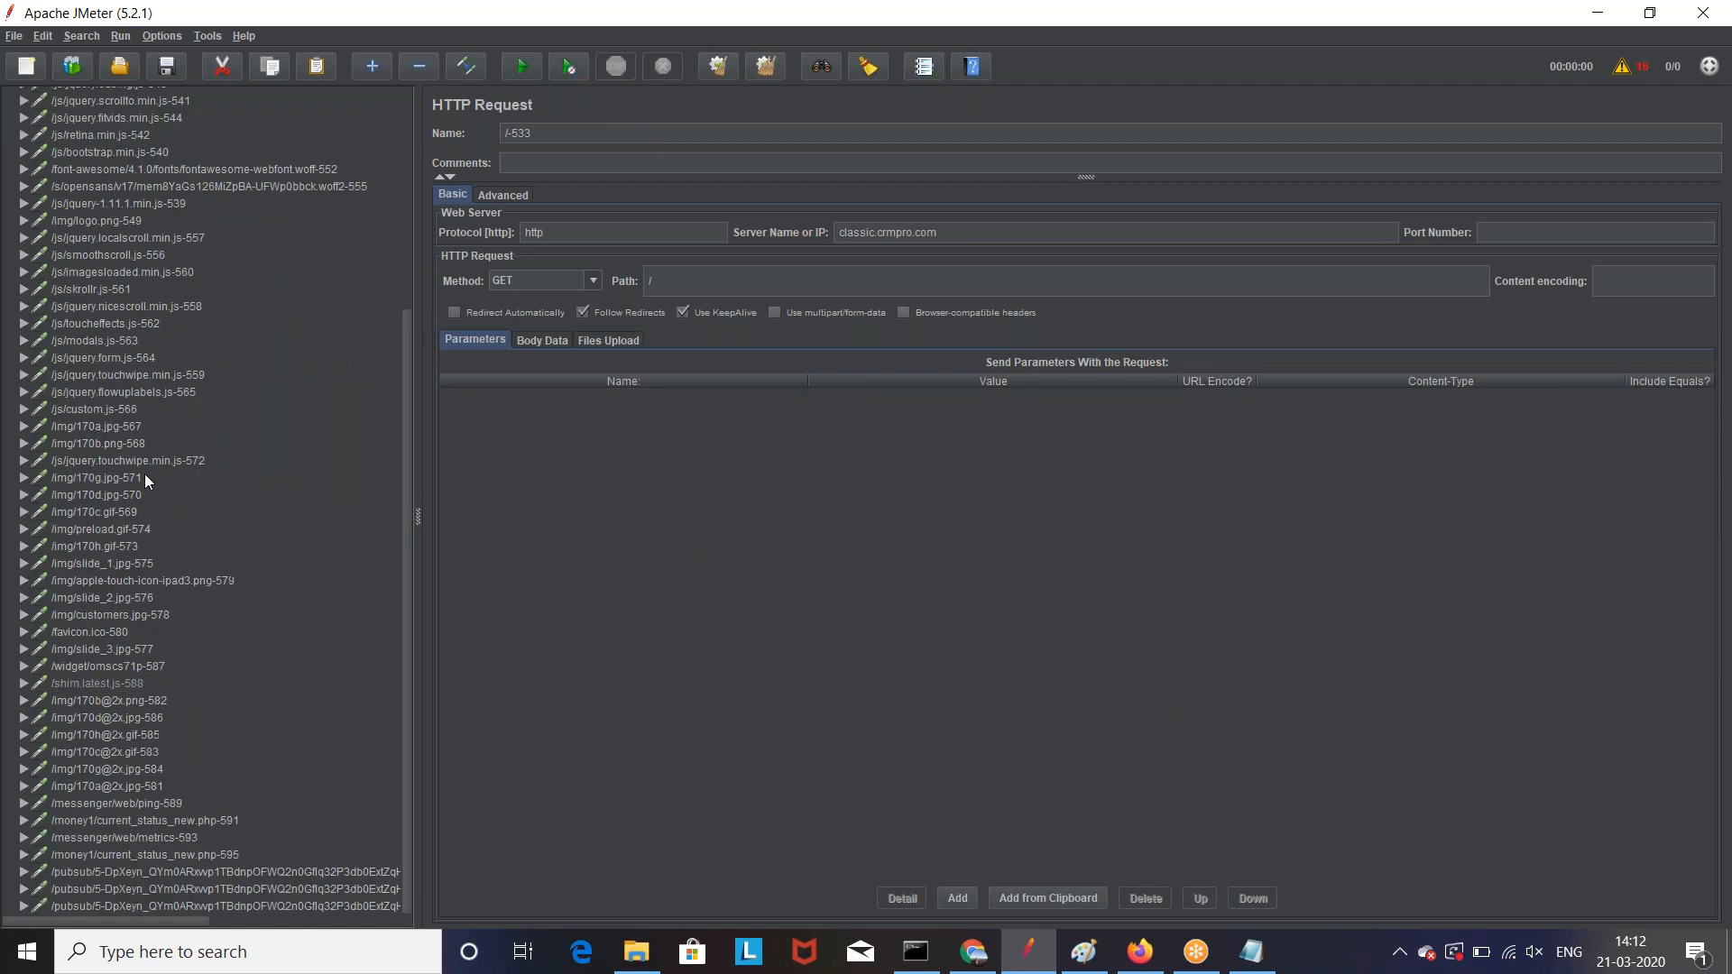
pyautogui.keyDown('shift'); pyautogui.click(310, 906); pyautogui.keyUp('shift')
pyautogui.scroll(6, 225, 446)
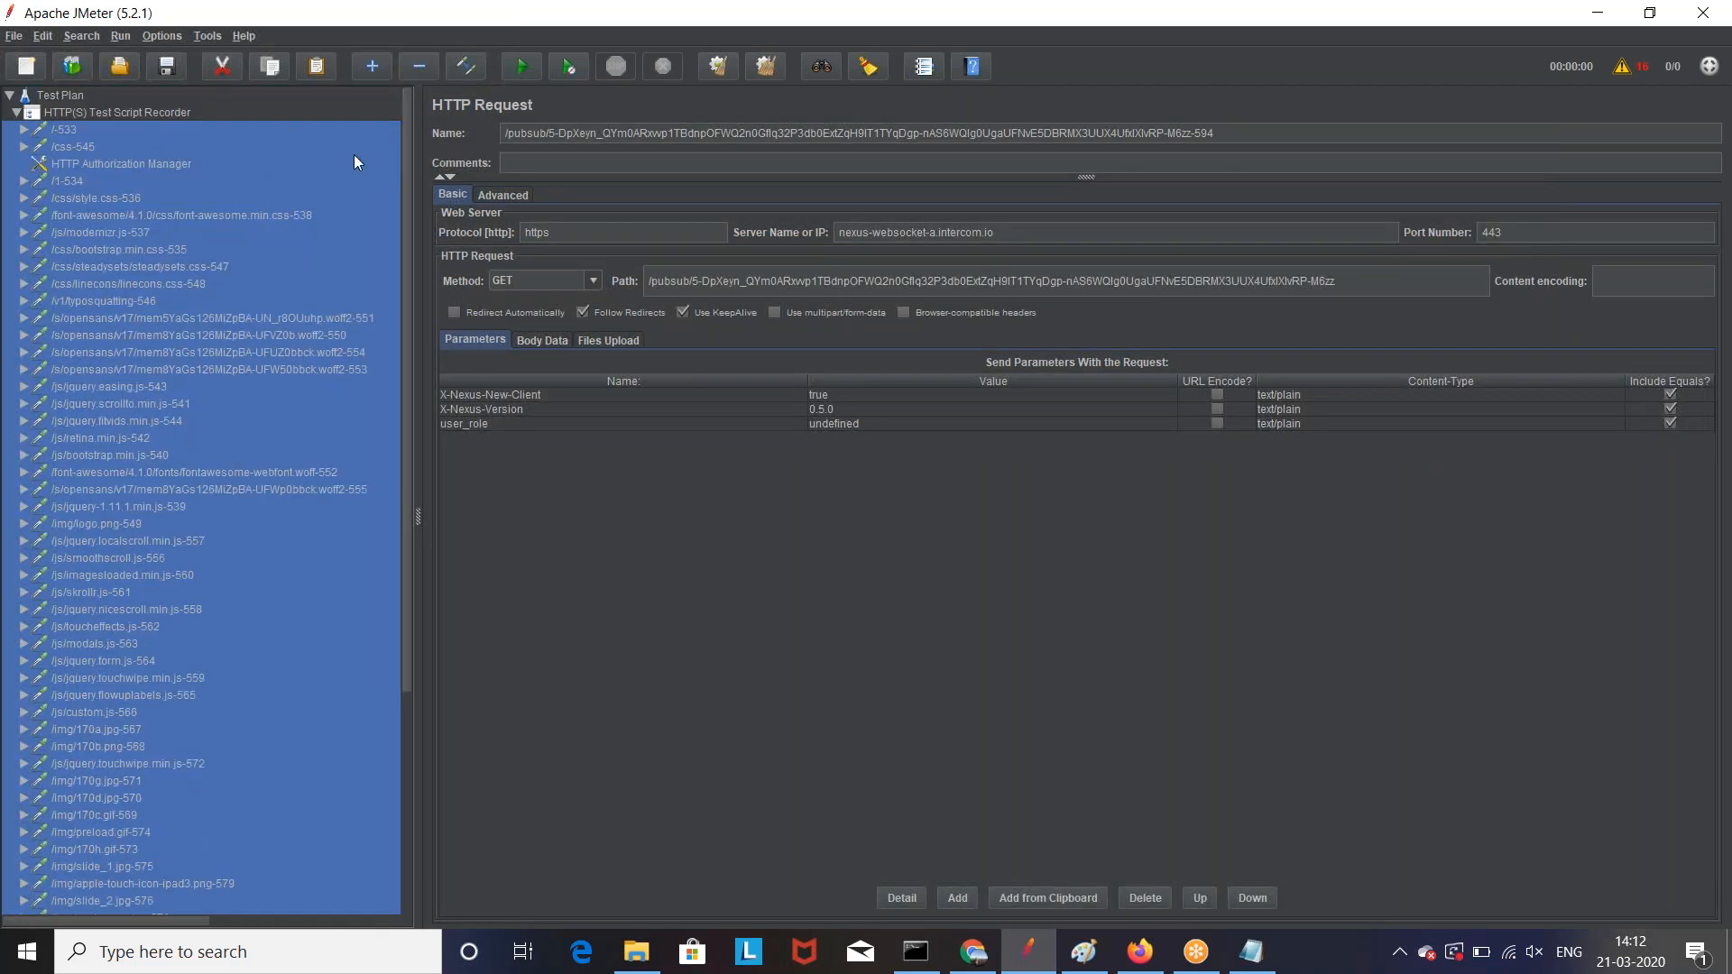
pyautogui.press('Delete')
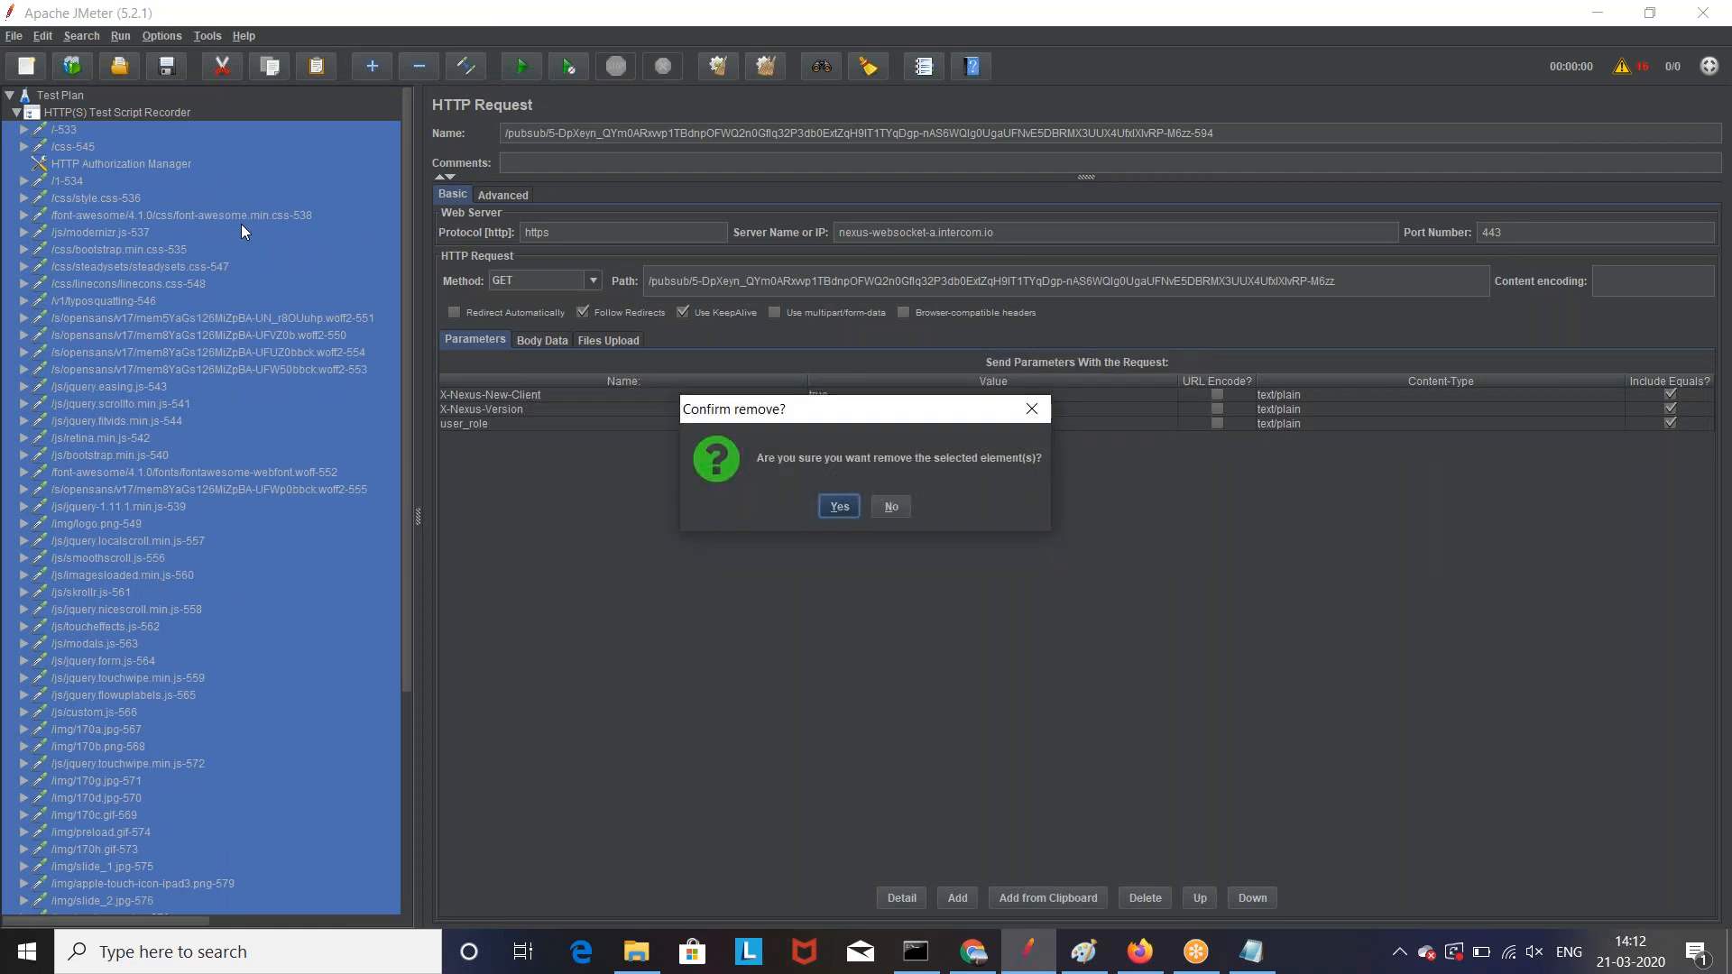
pyautogui.press('Return')
# Step: Start the HTTP(S) Test Script Recorder, accept the root CA certificate notice, and reload classic.crmpro.com in Firefox
pyautogui.click(118, 112)
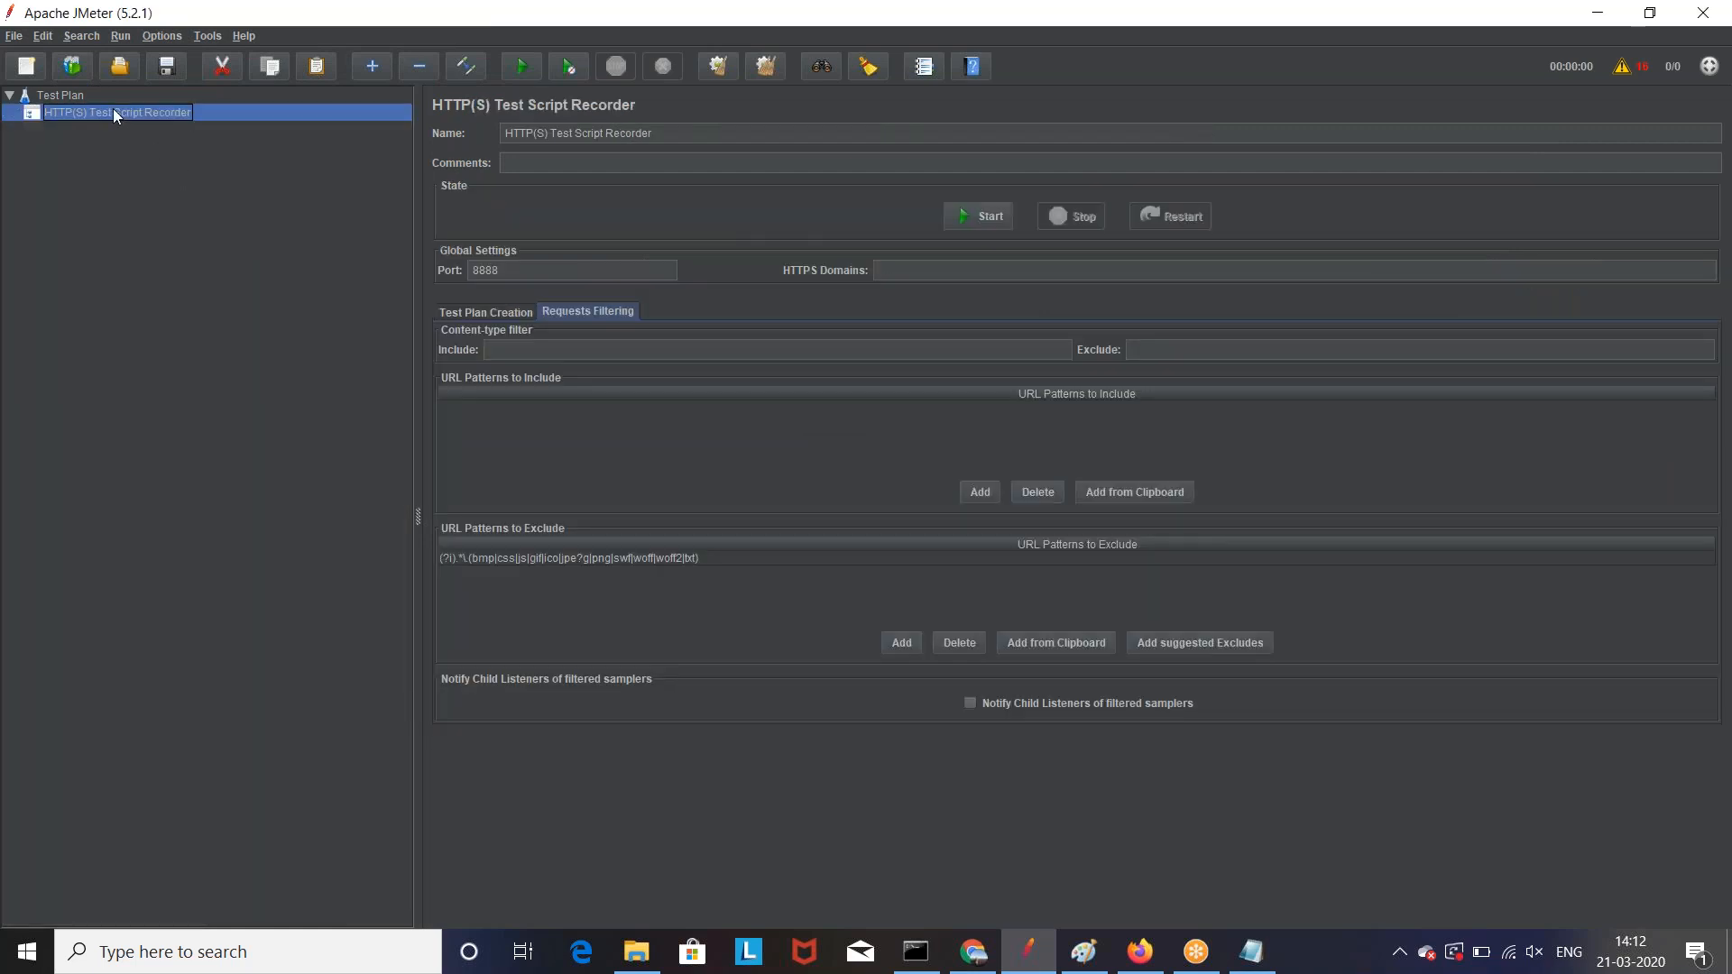
pyautogui.click(971, 218)
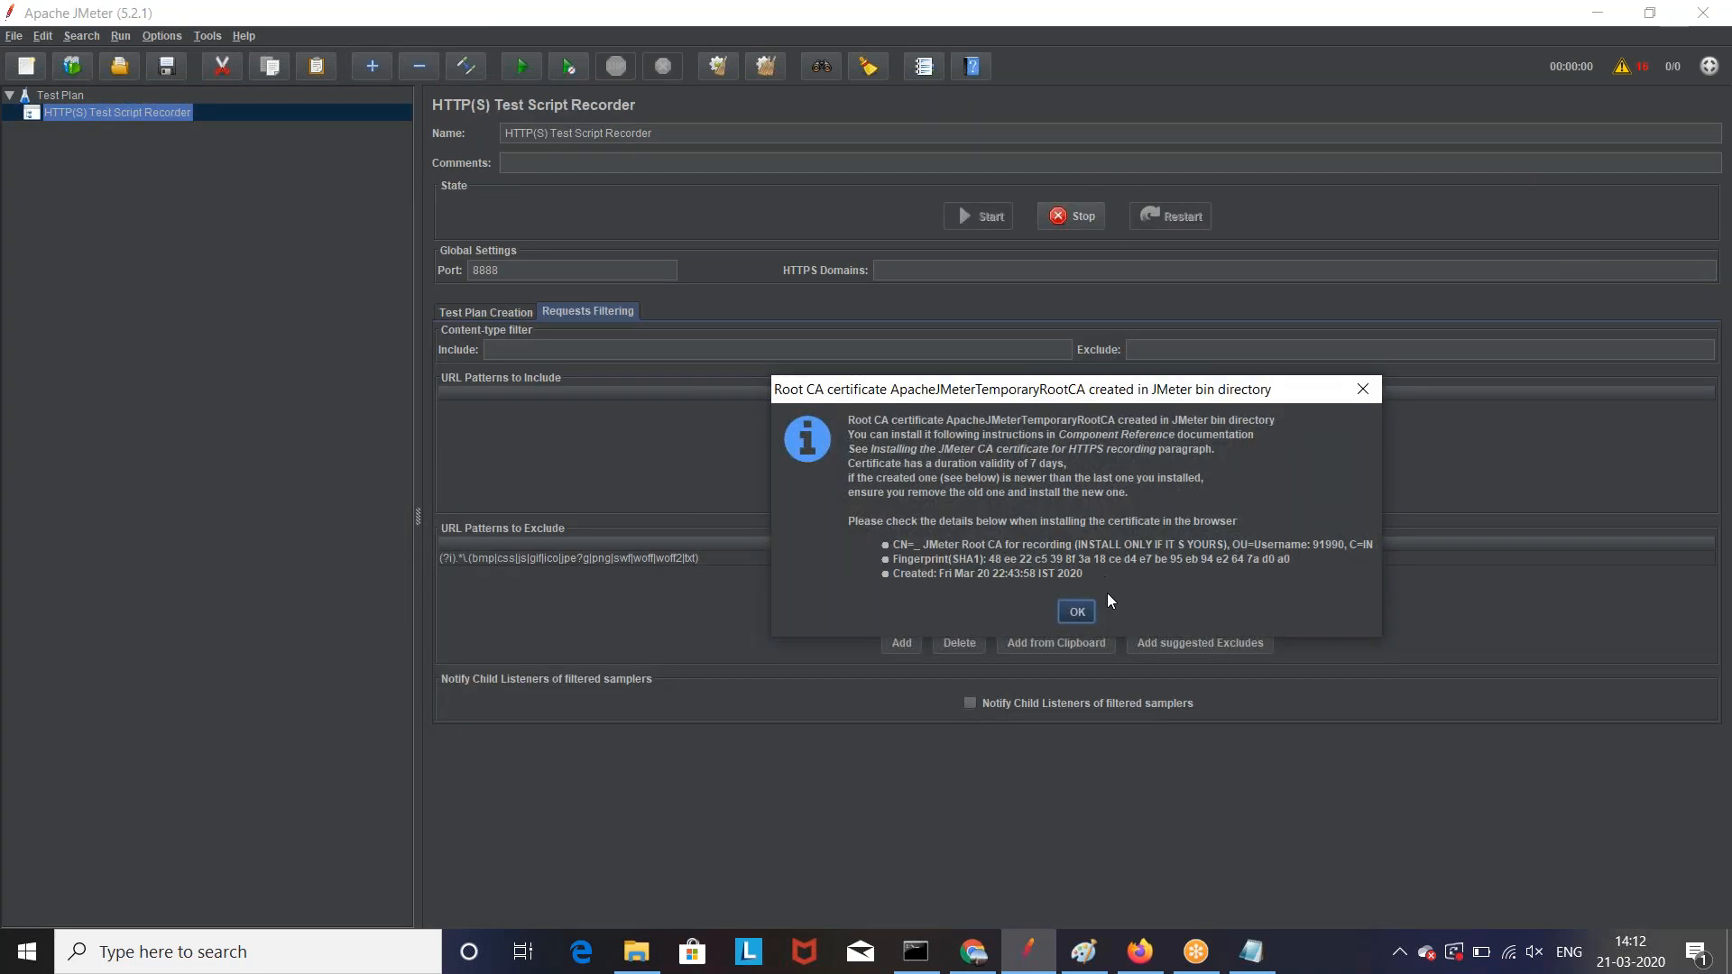
pyautogui.click(1077, 611)
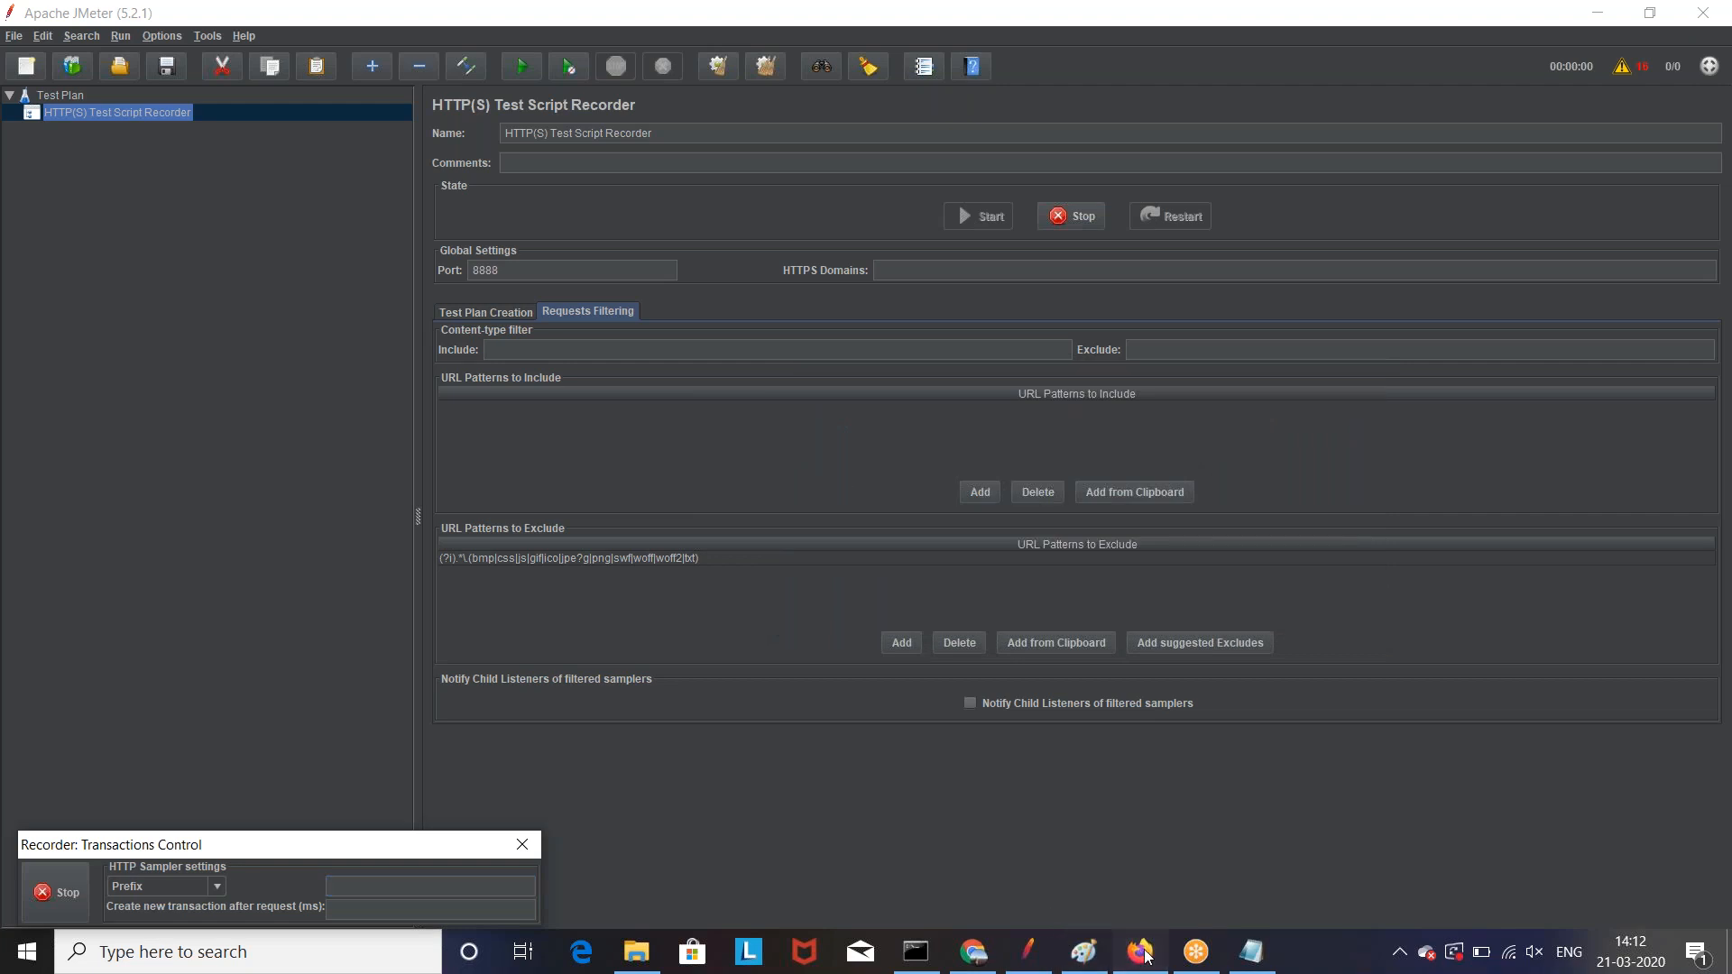
pyautogui.click(1139, 952)
pyautogui.click(247, 197)
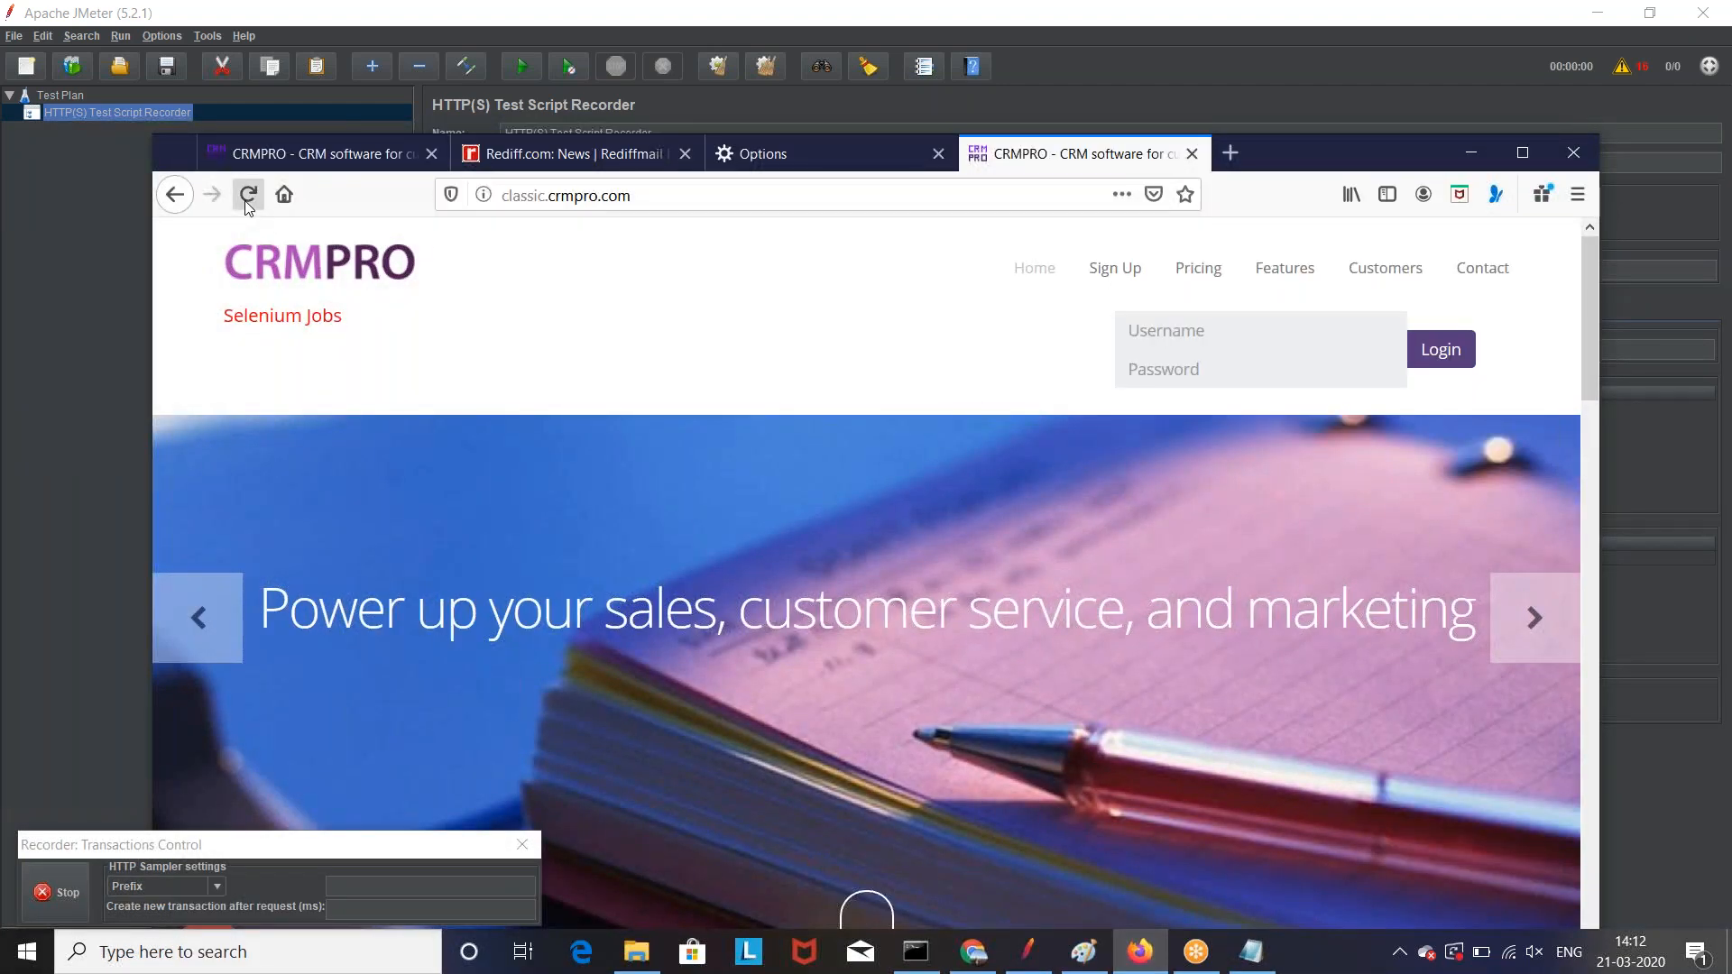
# Step: Return to JMeter and examine the newly recorded requests, their servers and the first request's HTTP Header Manager
pyautogui.click(99, 197)
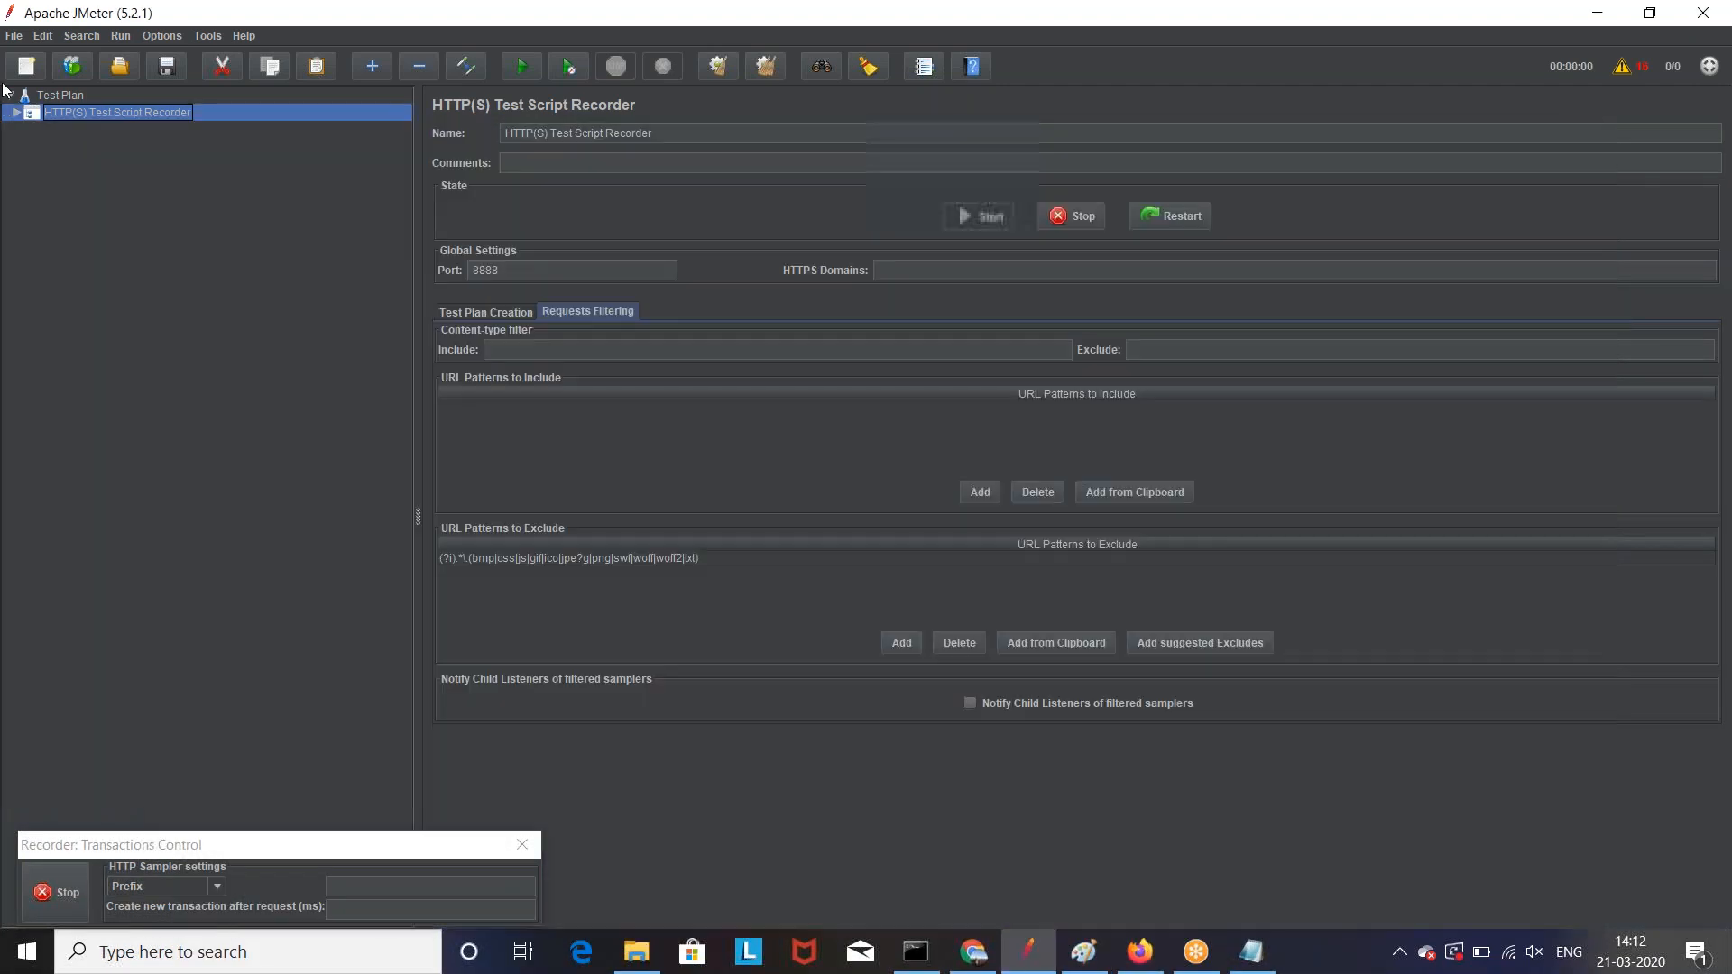
pyautogui.click(17, 114)
pyautogui.click(25, 130)
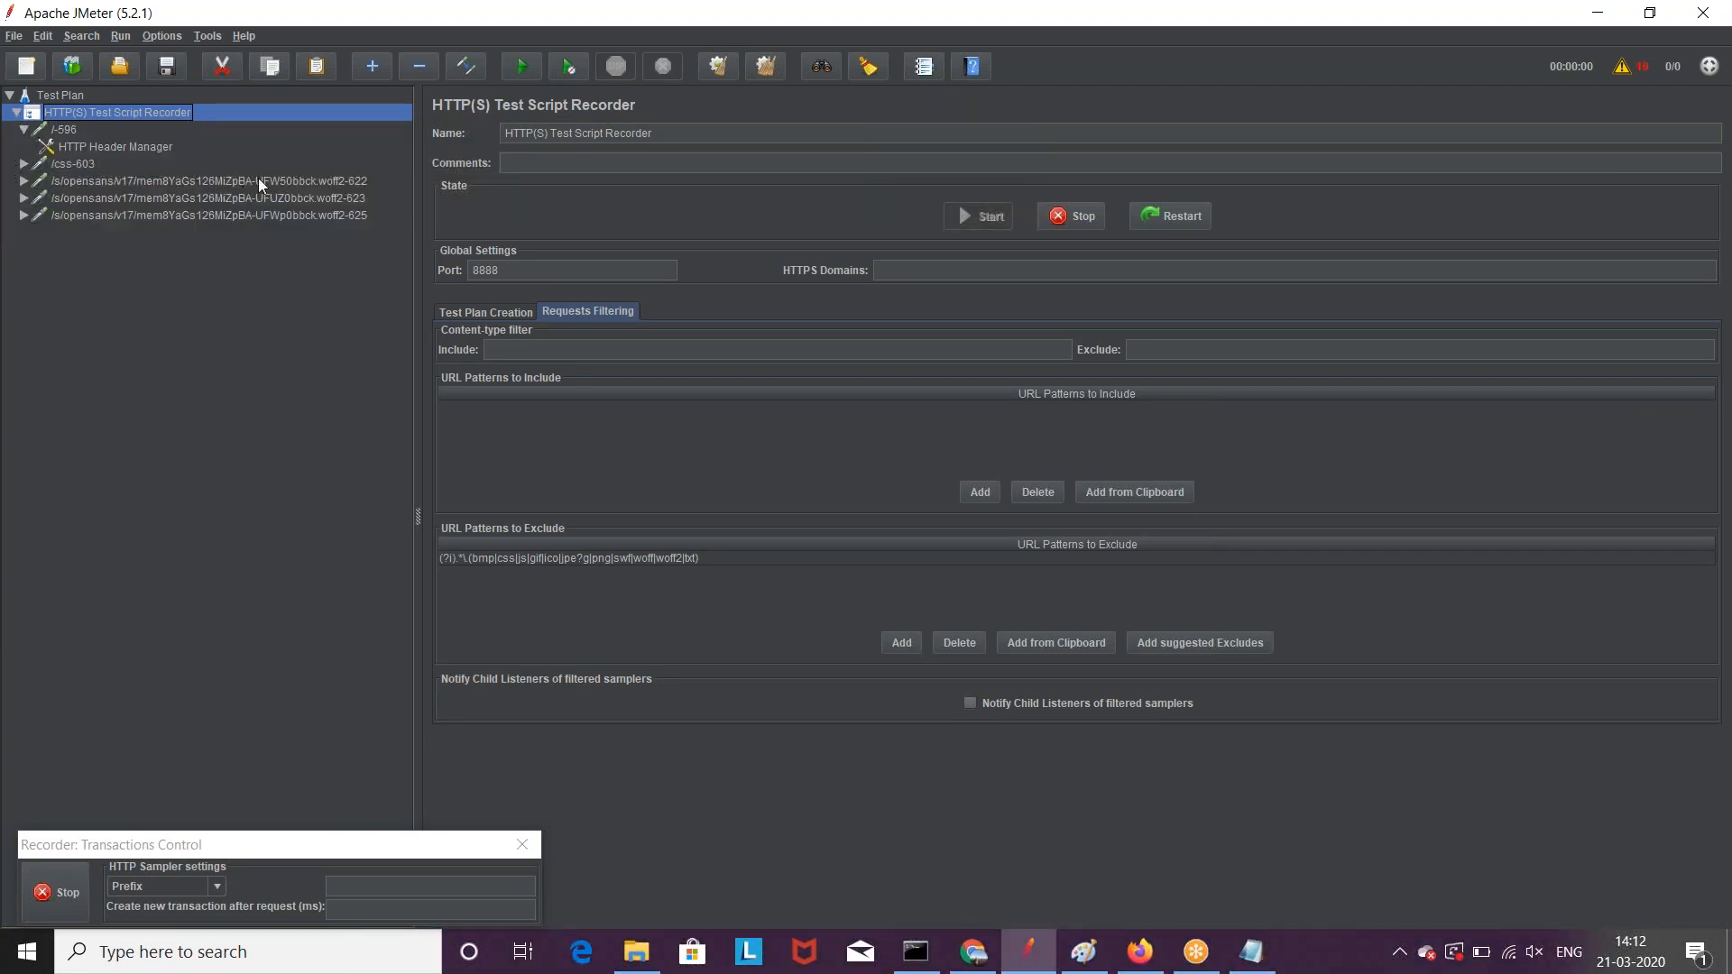
pyautogui.click(92, 148)
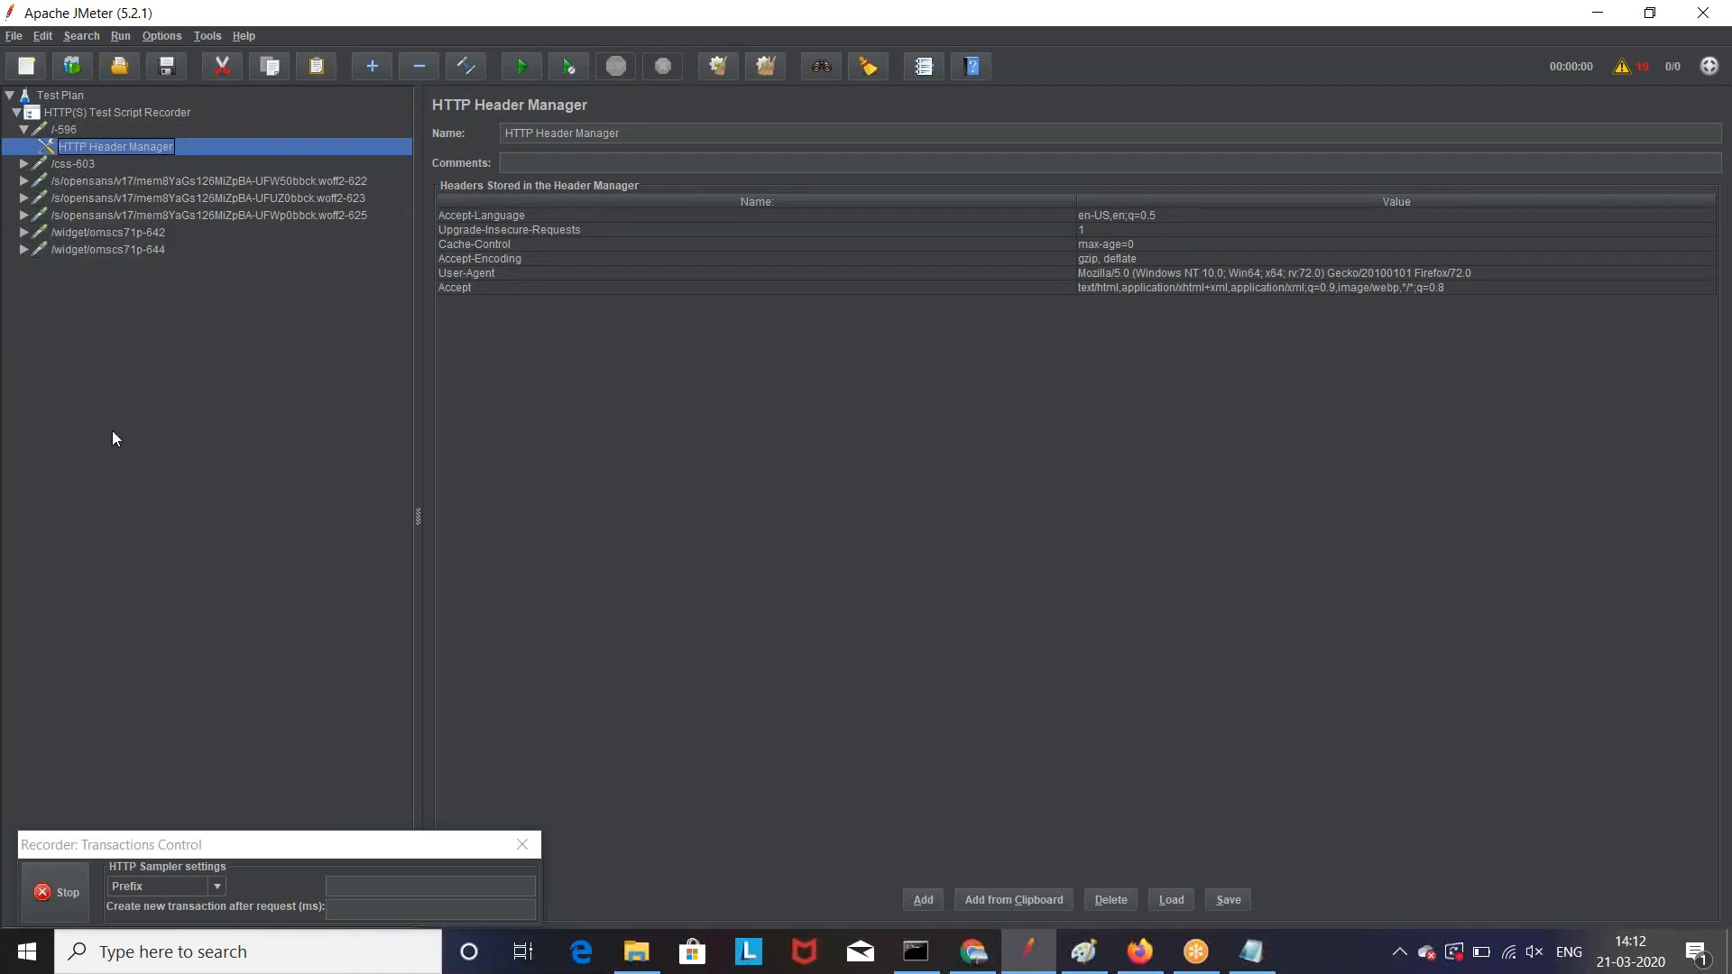
pyautogui.click(95, 236)
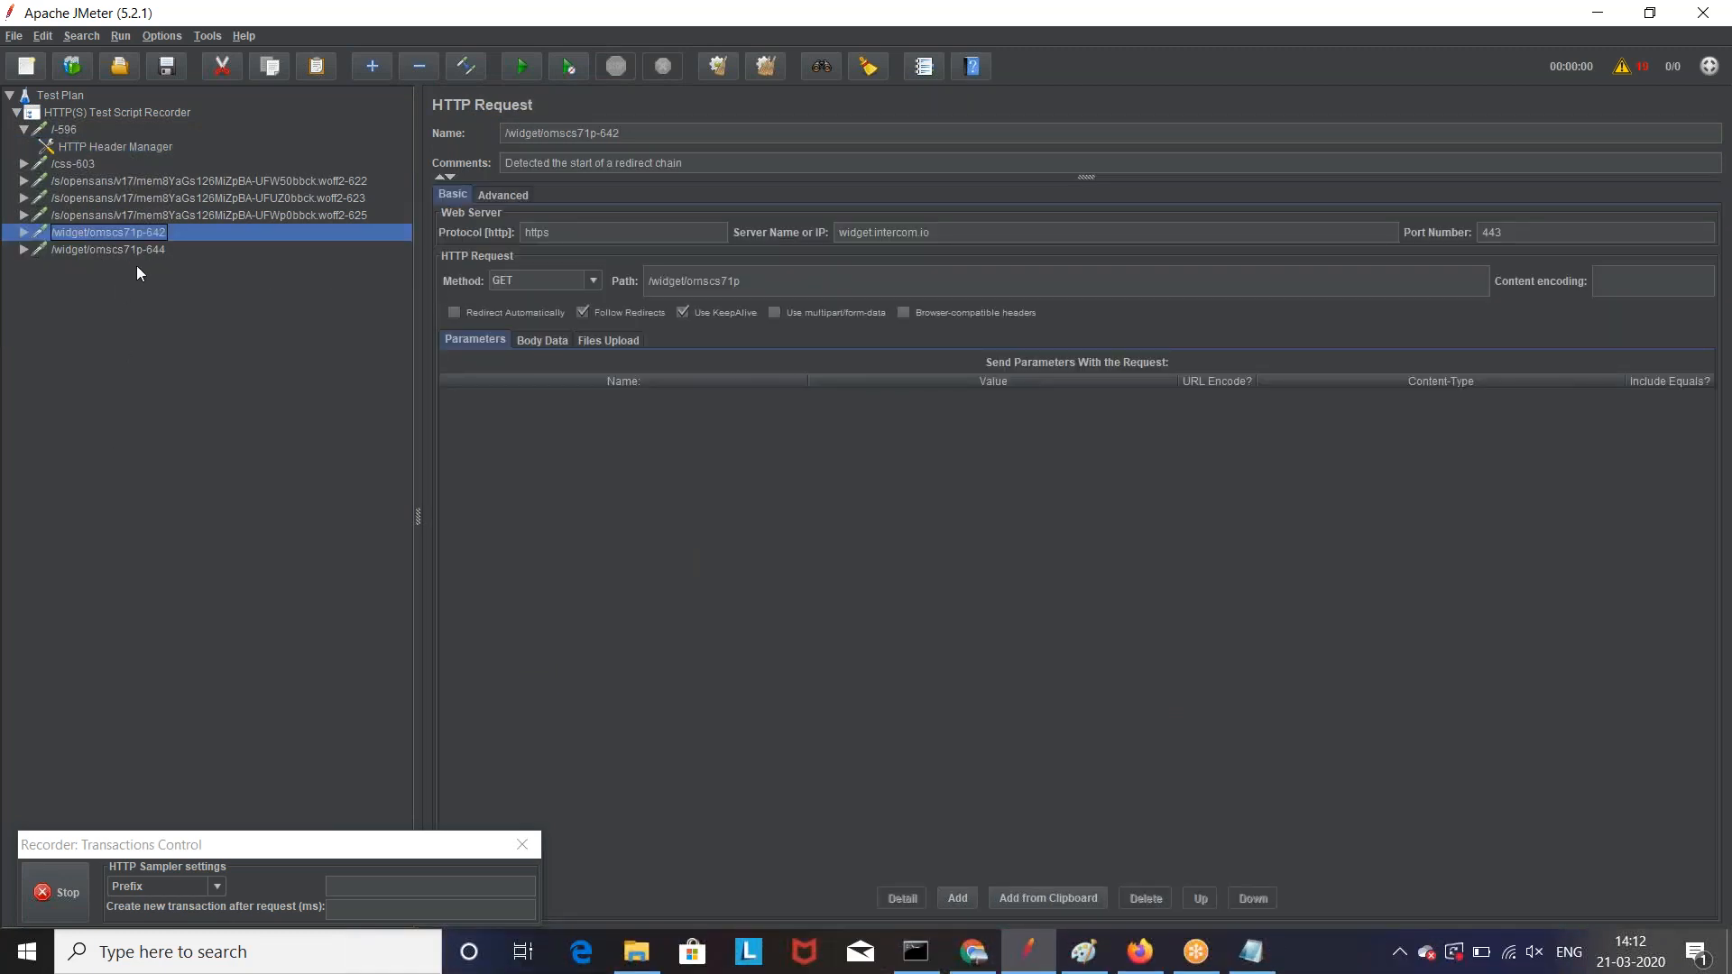
pyautogui.click(84, 164)
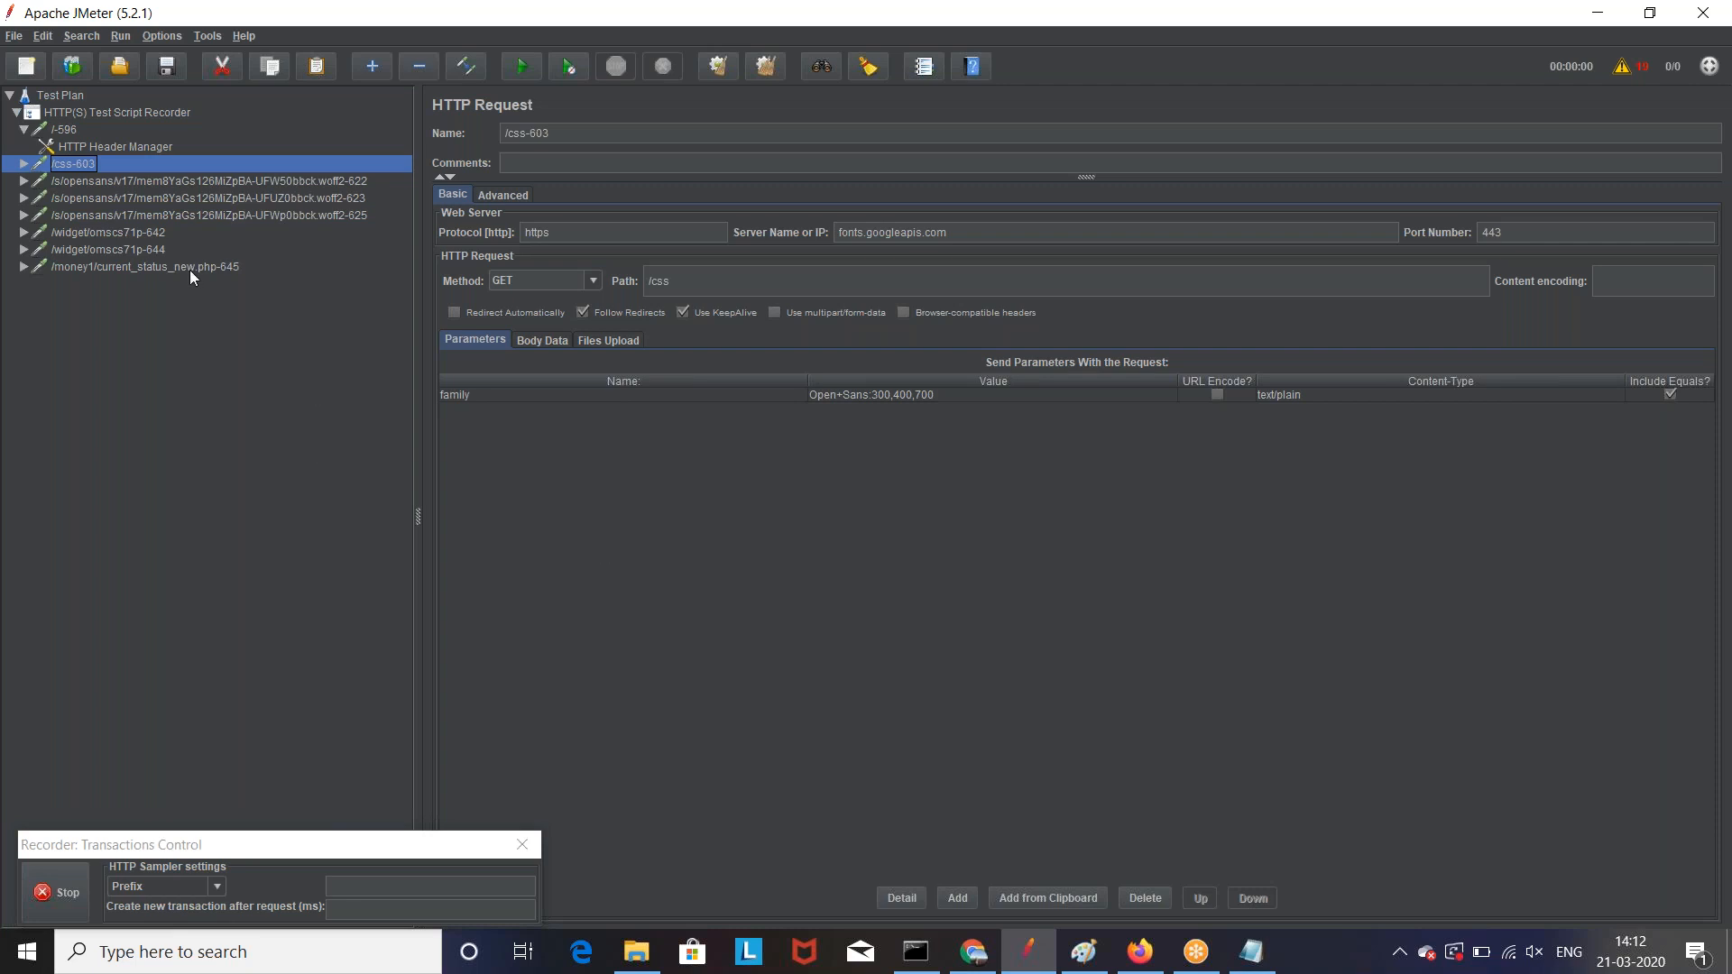
pyautogui.click(94, 182)
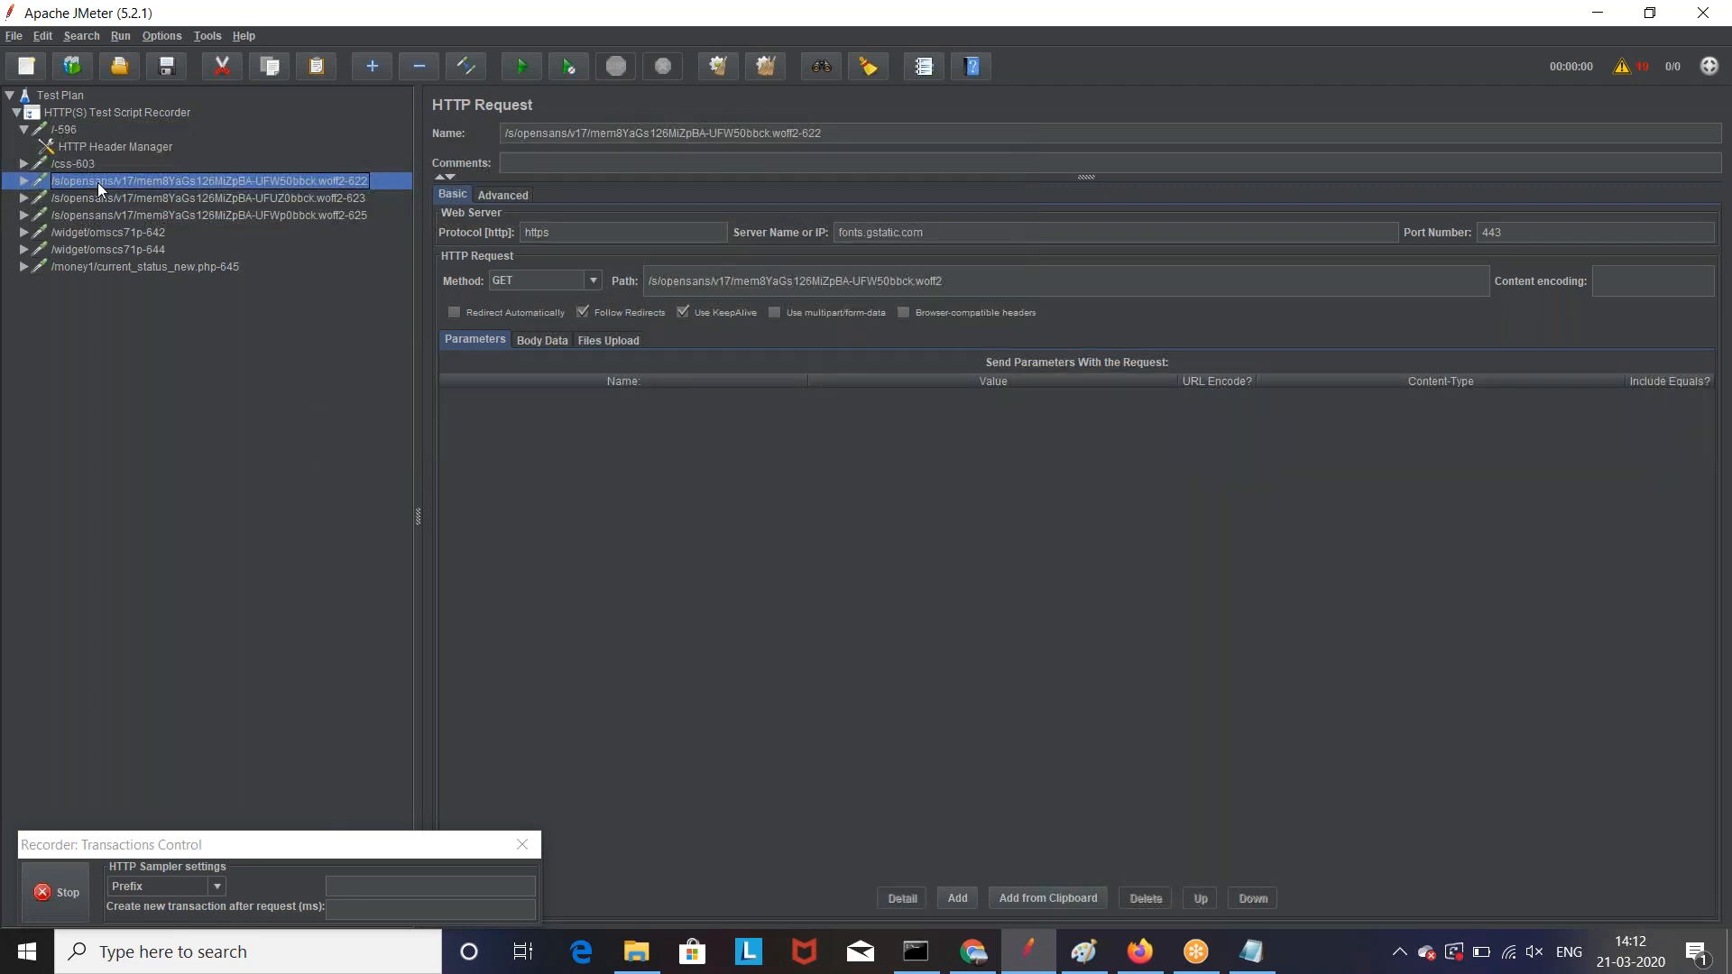
pyautogui.click(123, 196)
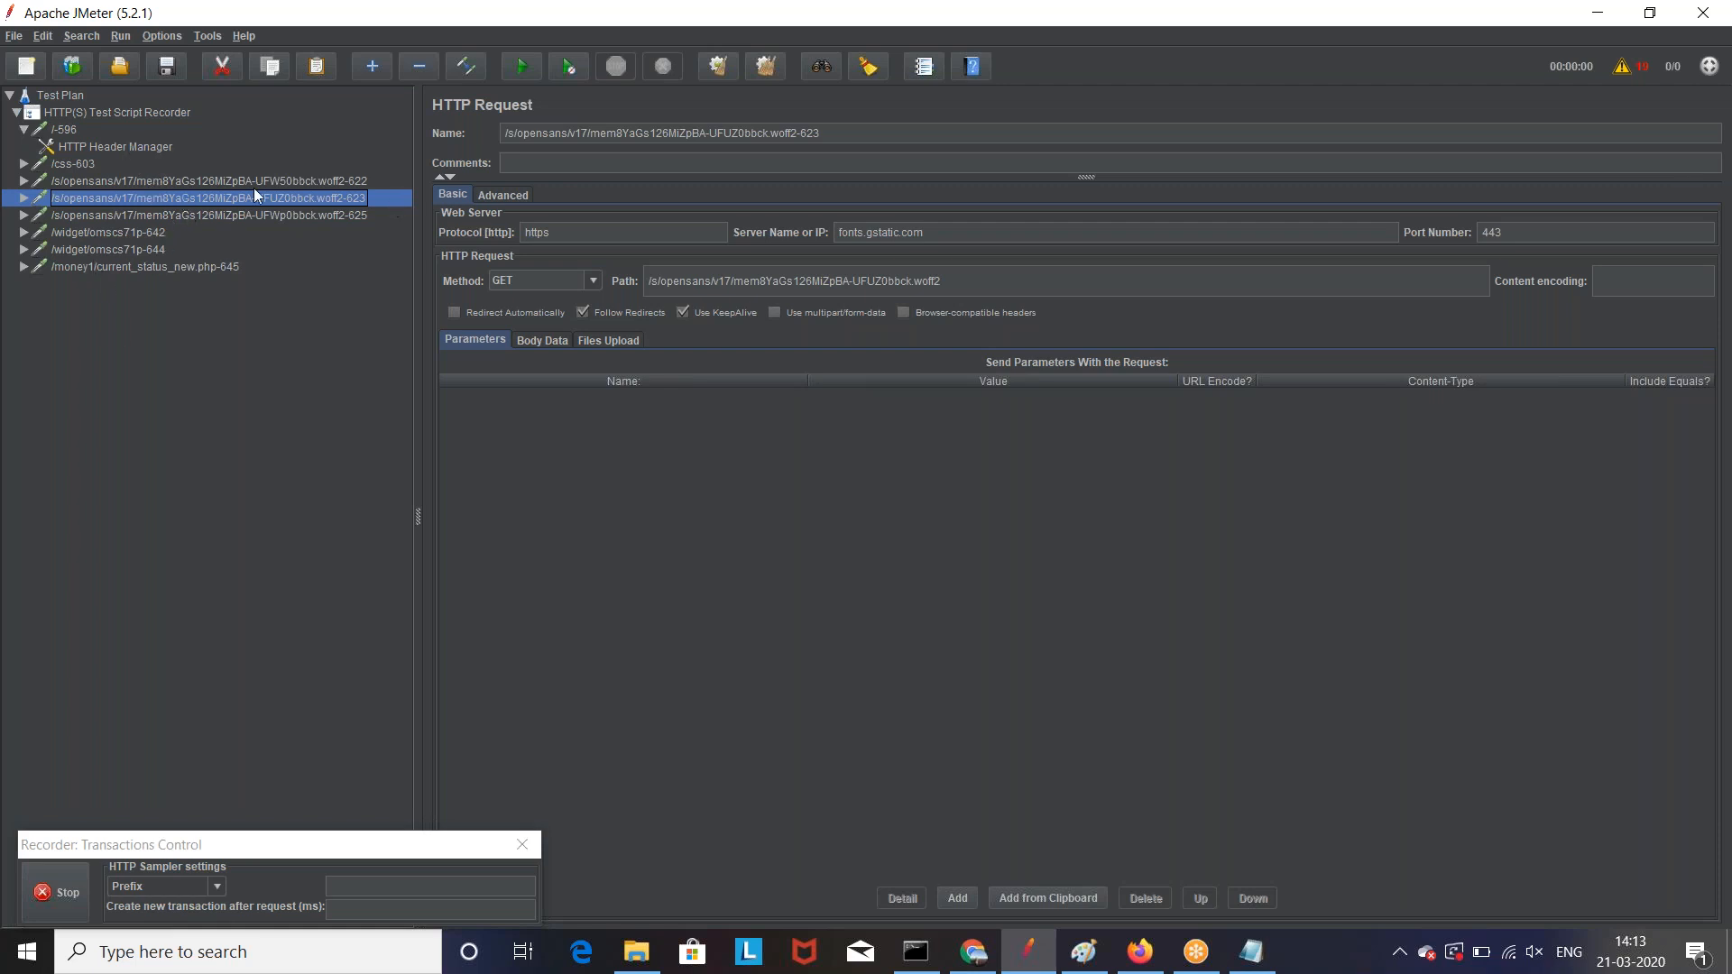
pyautogui.click(88, 149)
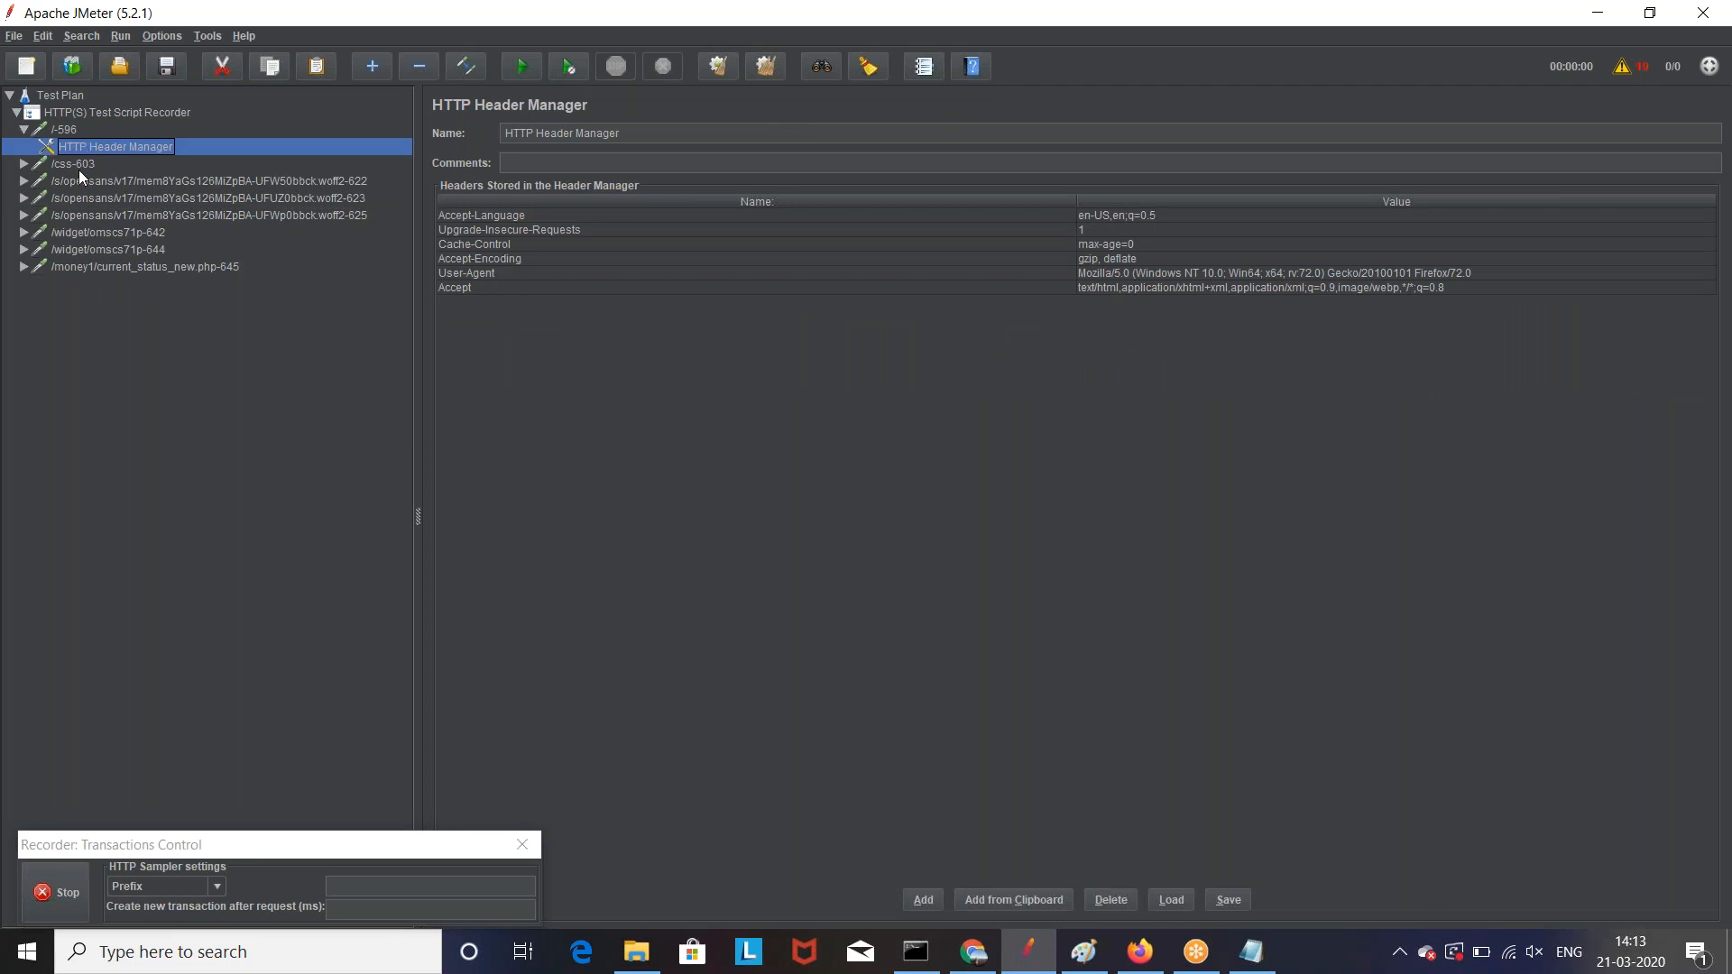
pyautogui.click(62, 132)
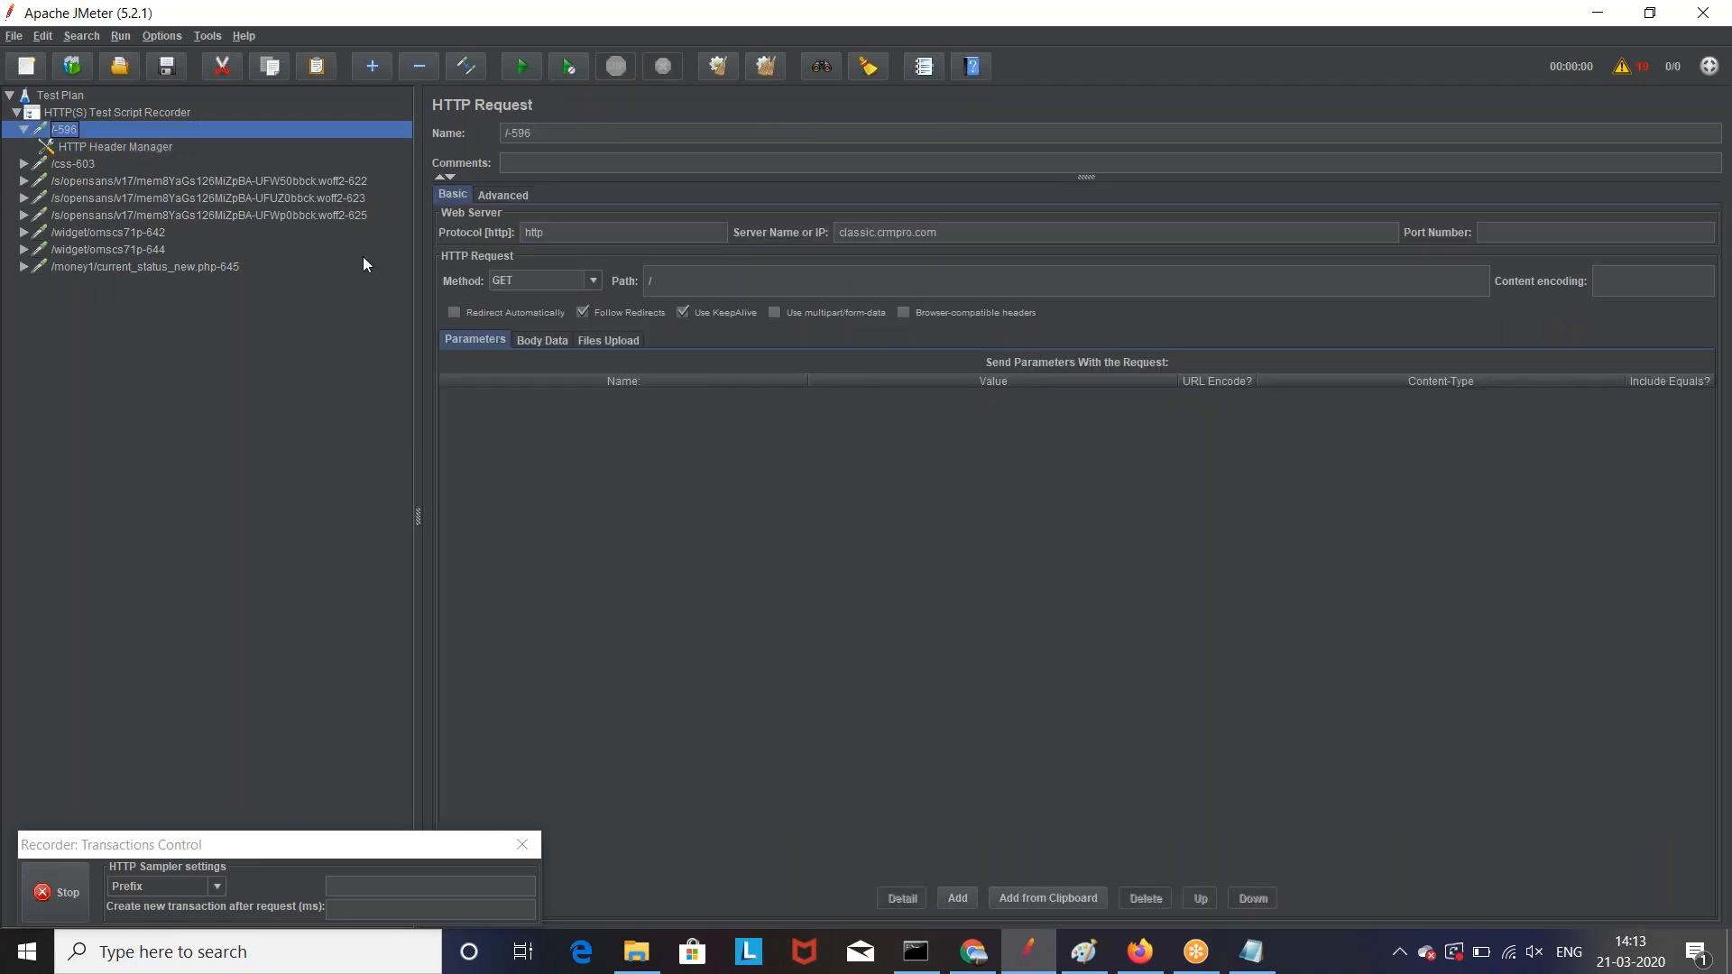
pyautogui.doubleClick(568, 231)
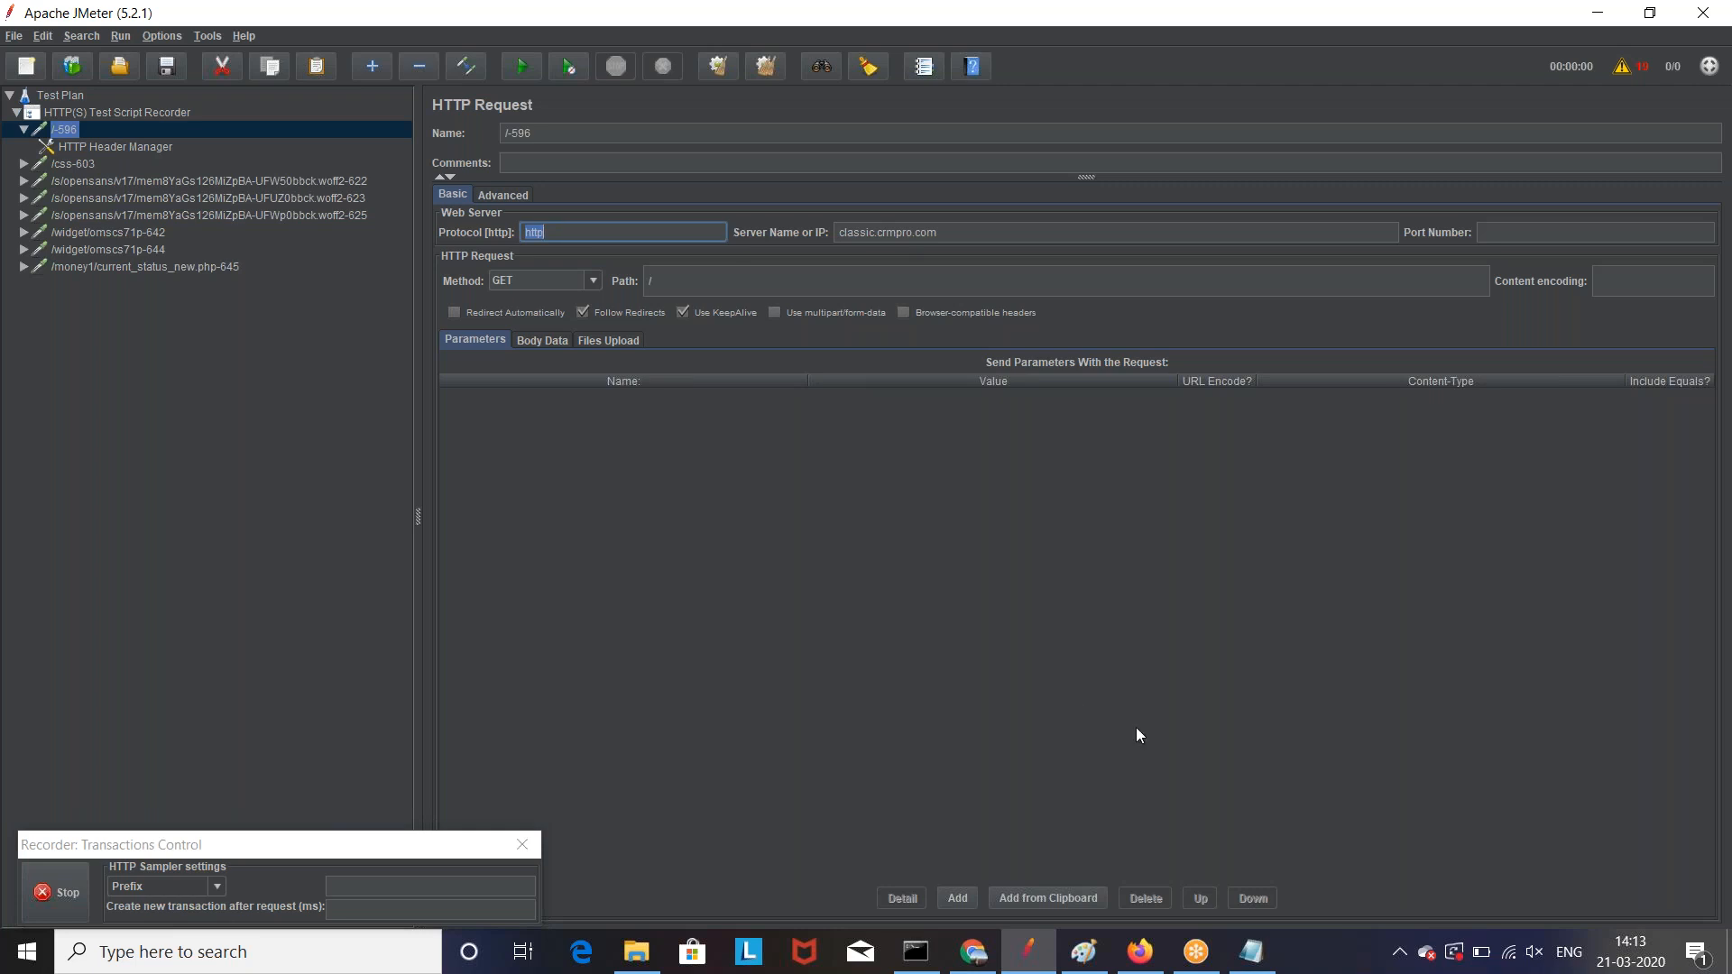
# Step: Remove every newly recorded request, from the root page request through current_status_new.php, from the recorder
pyautogui.keyDown('shift'); pyautogui.click(171, 271); pyautogui.keyUp('shift')
pyautogui.rightClick(171, 271)
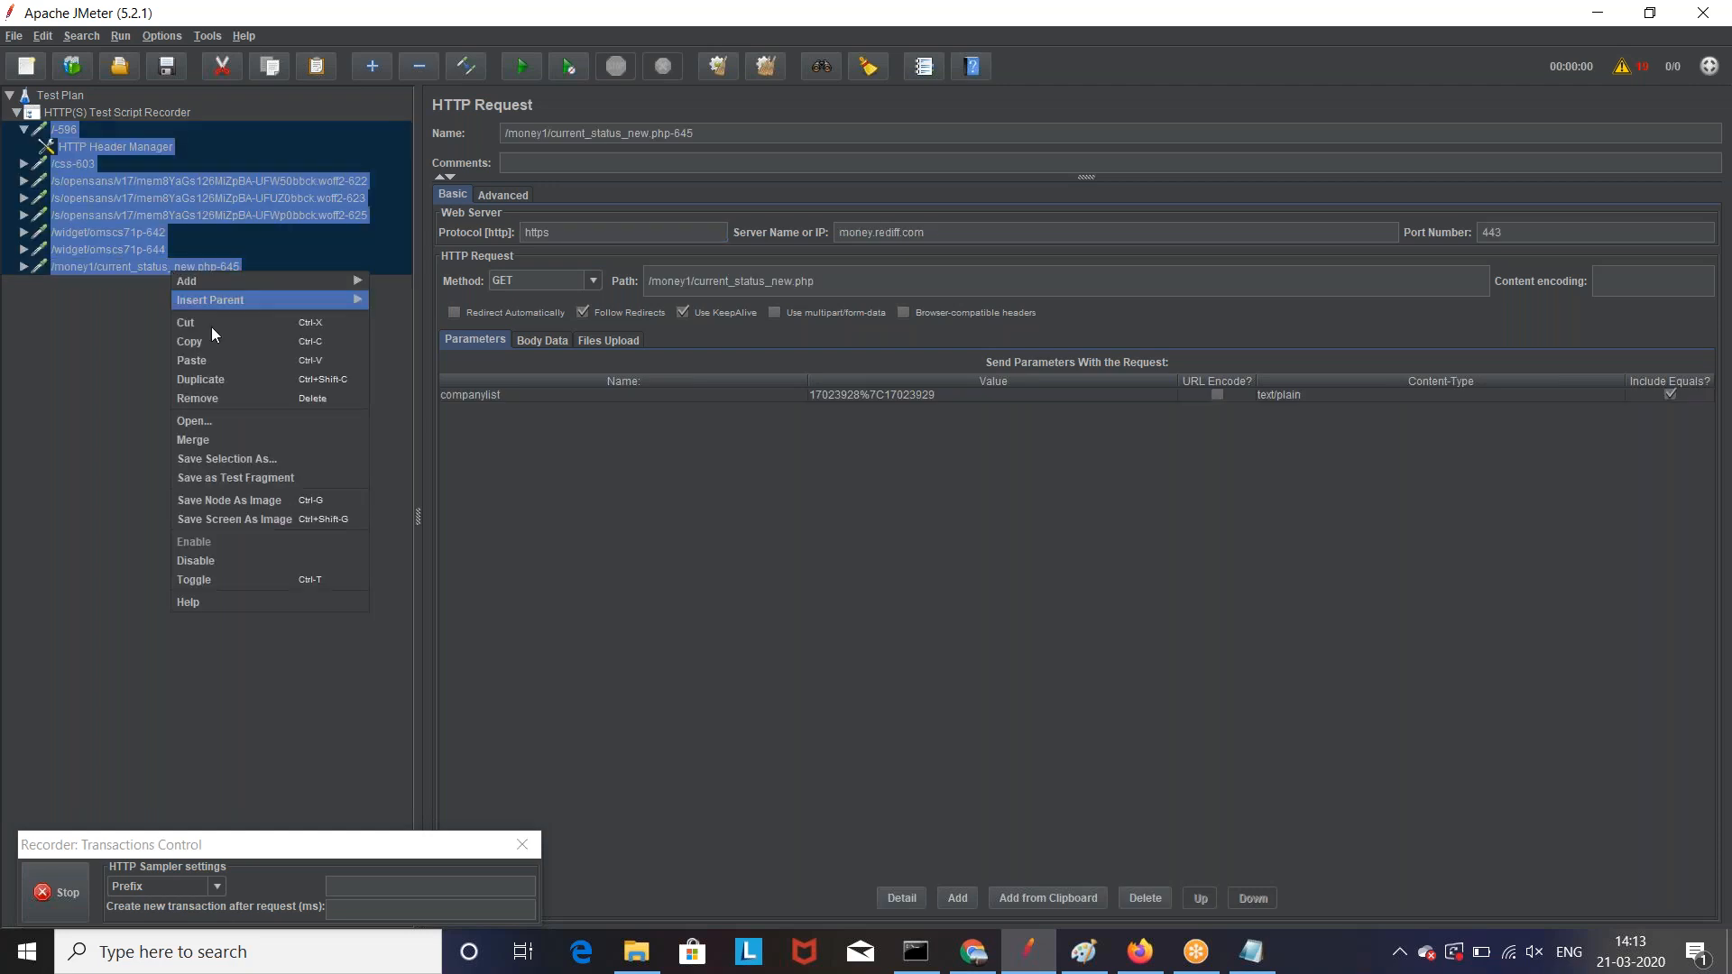
pyautogui.click(232, 398)
pyautogui.press('Return')
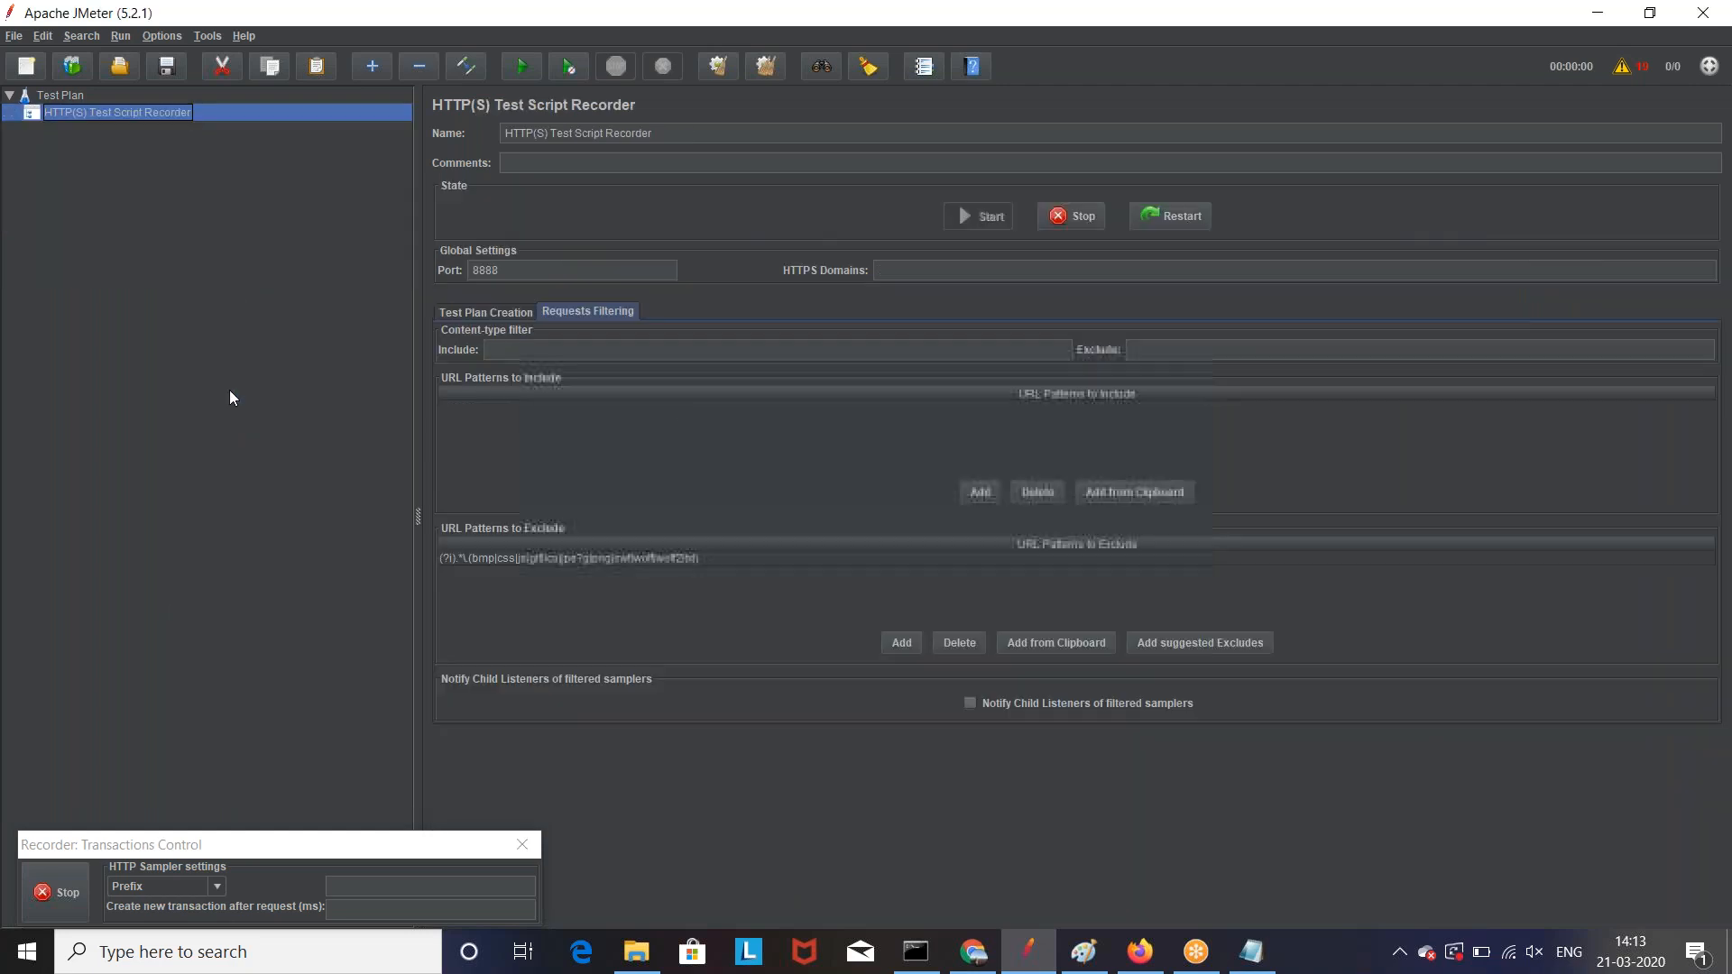
# Step: Switch to Firefox and open jmeter.apache.org in a new tab using the Apache JMeter address suggestion
pyautogui.click(1141, 954)
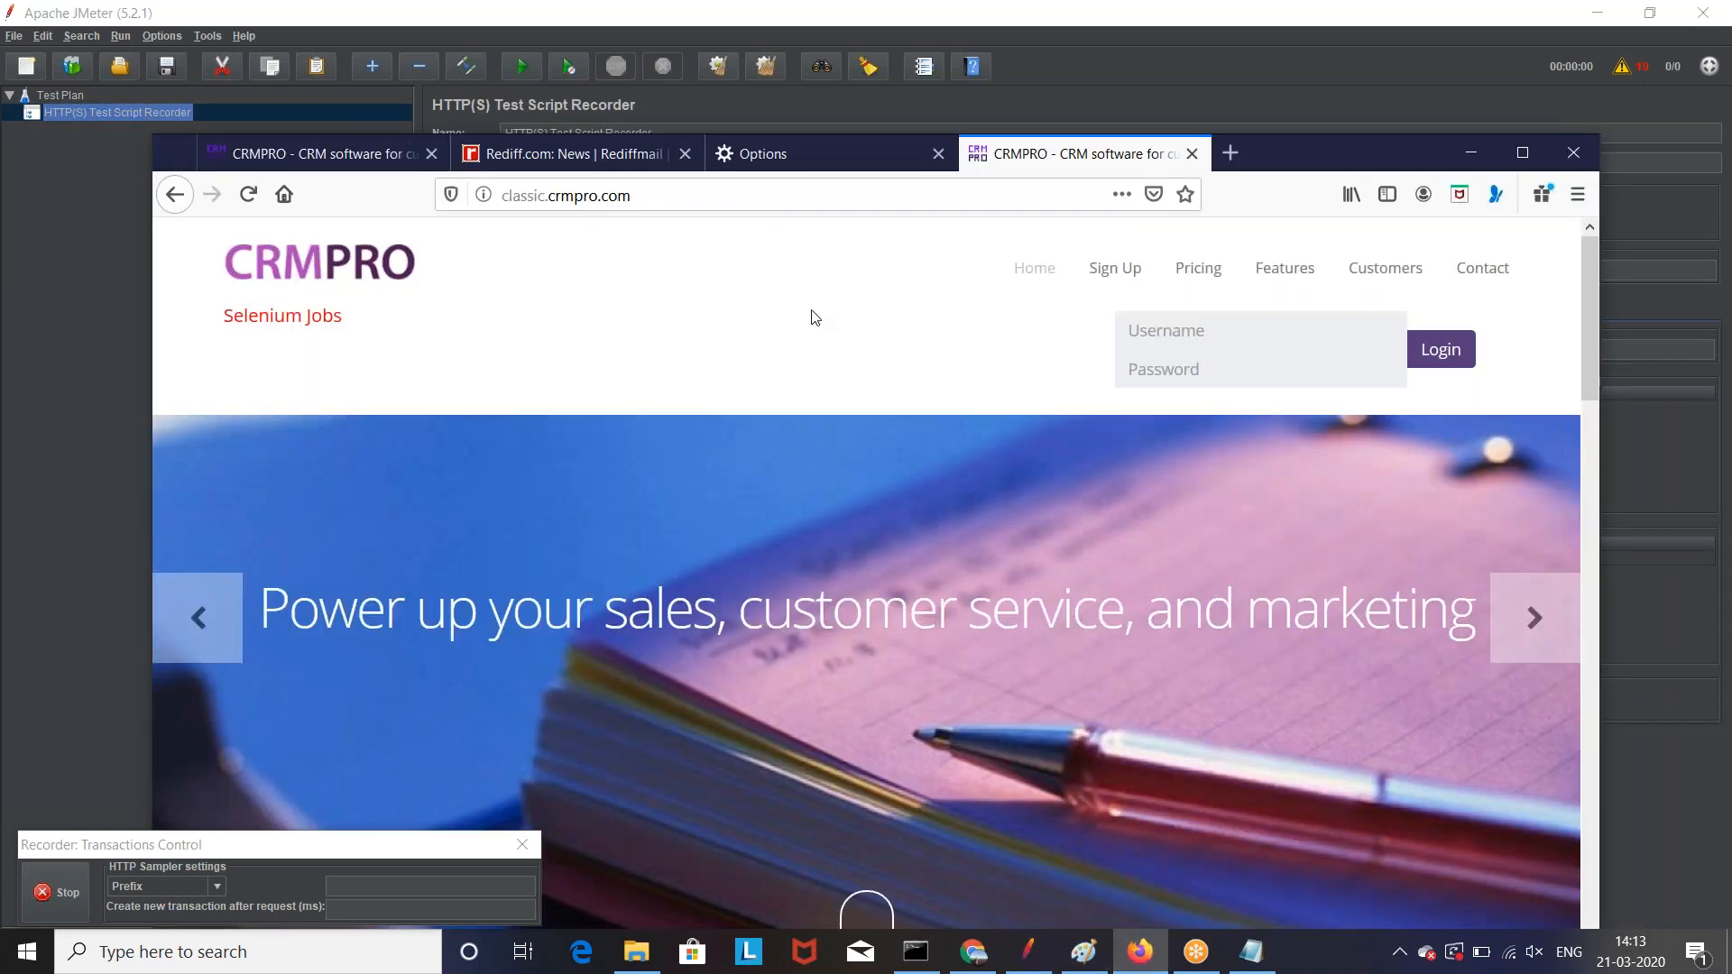
pyautogui.click(1231, 153)
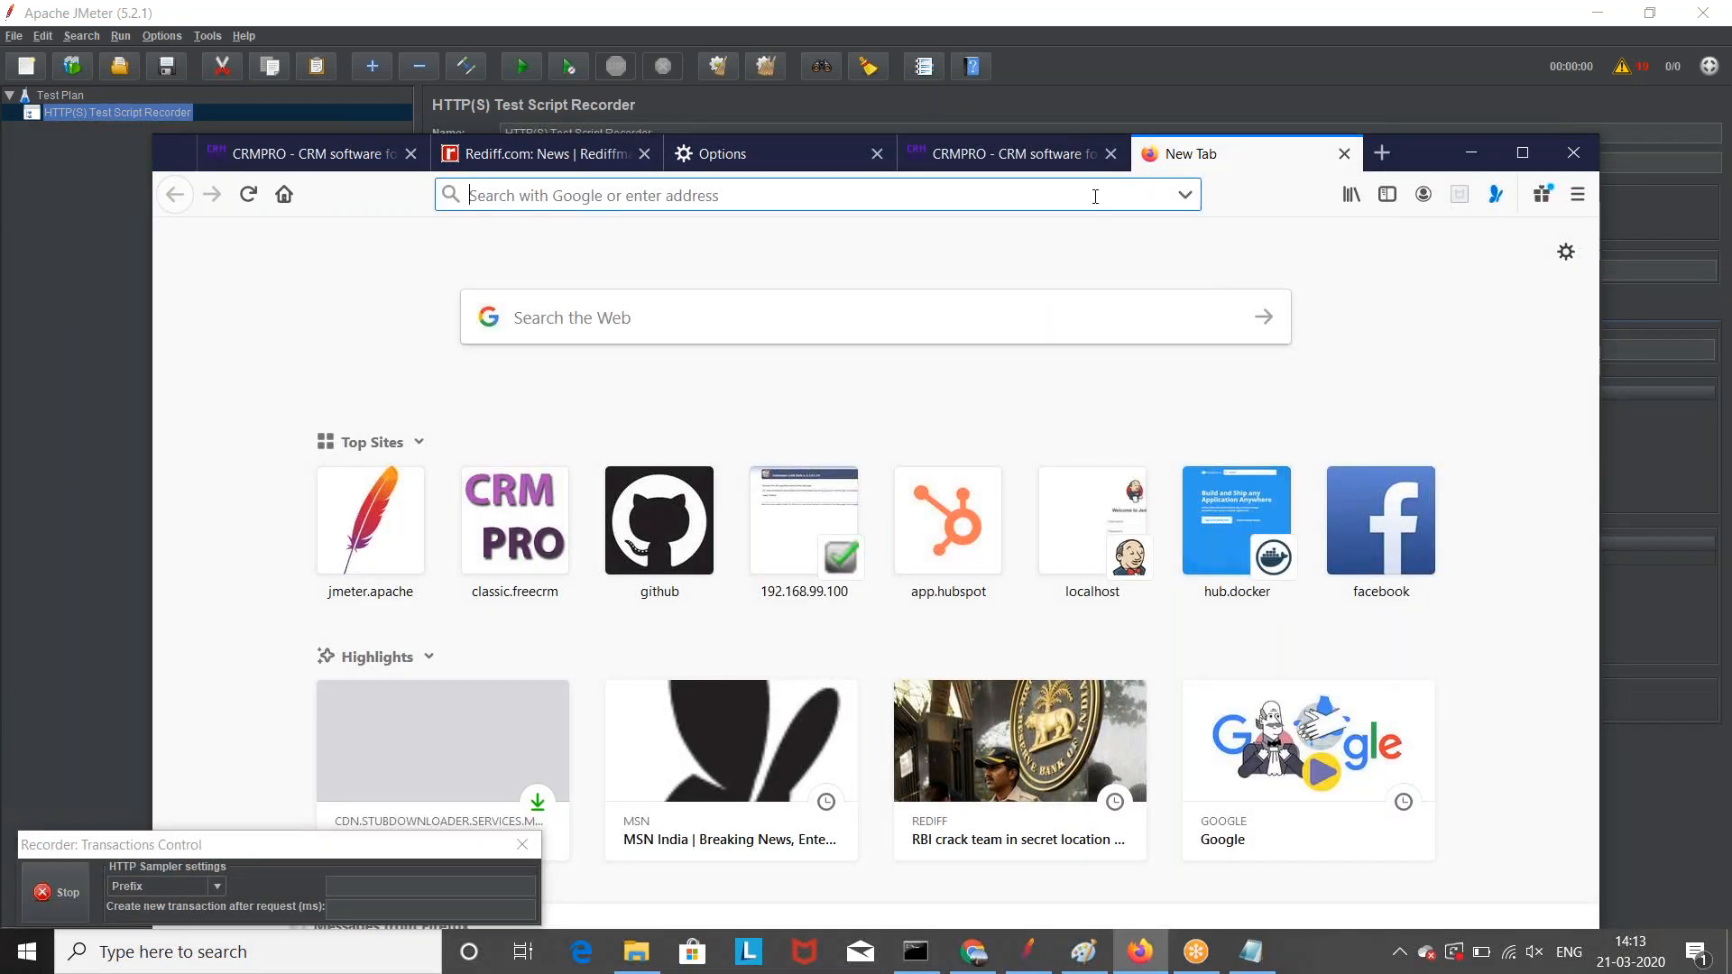
pyautogui.write('apa')
pyautogui.press('BackSpace')
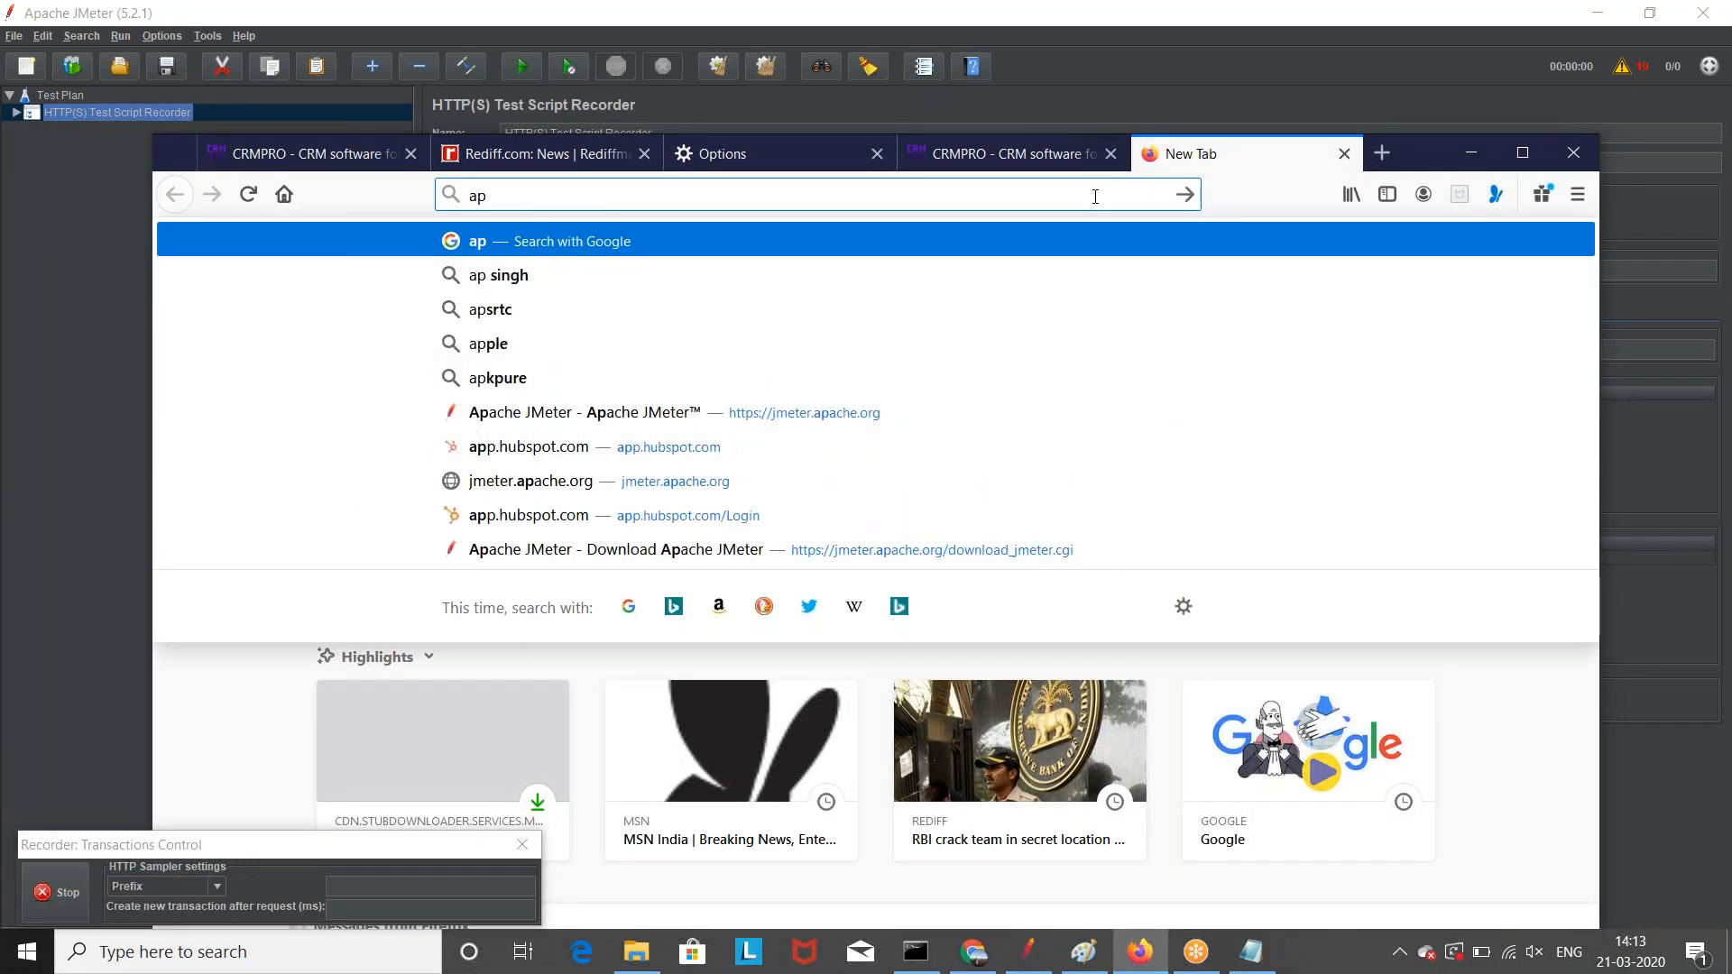
pyautogui.press('Down')
pyautogui.press('Down')
pyautogui.press('Down')
pyautogui.press('Down')
pyautogui.press('Down')
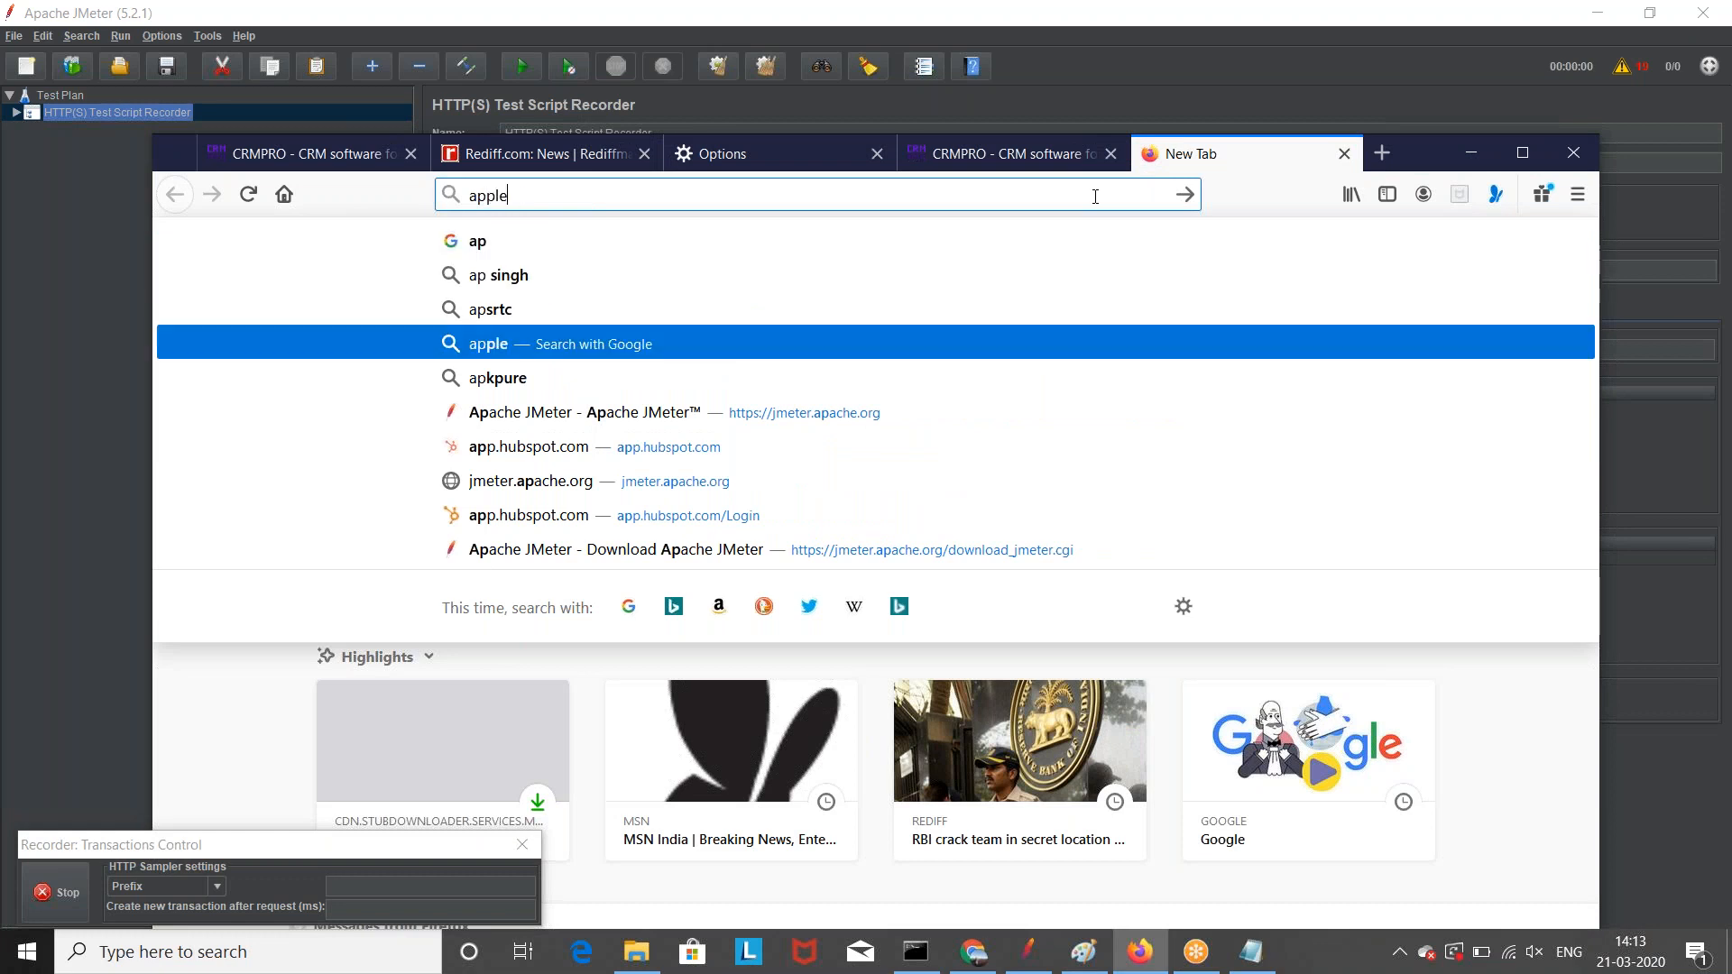
pyautogui.press('Return')
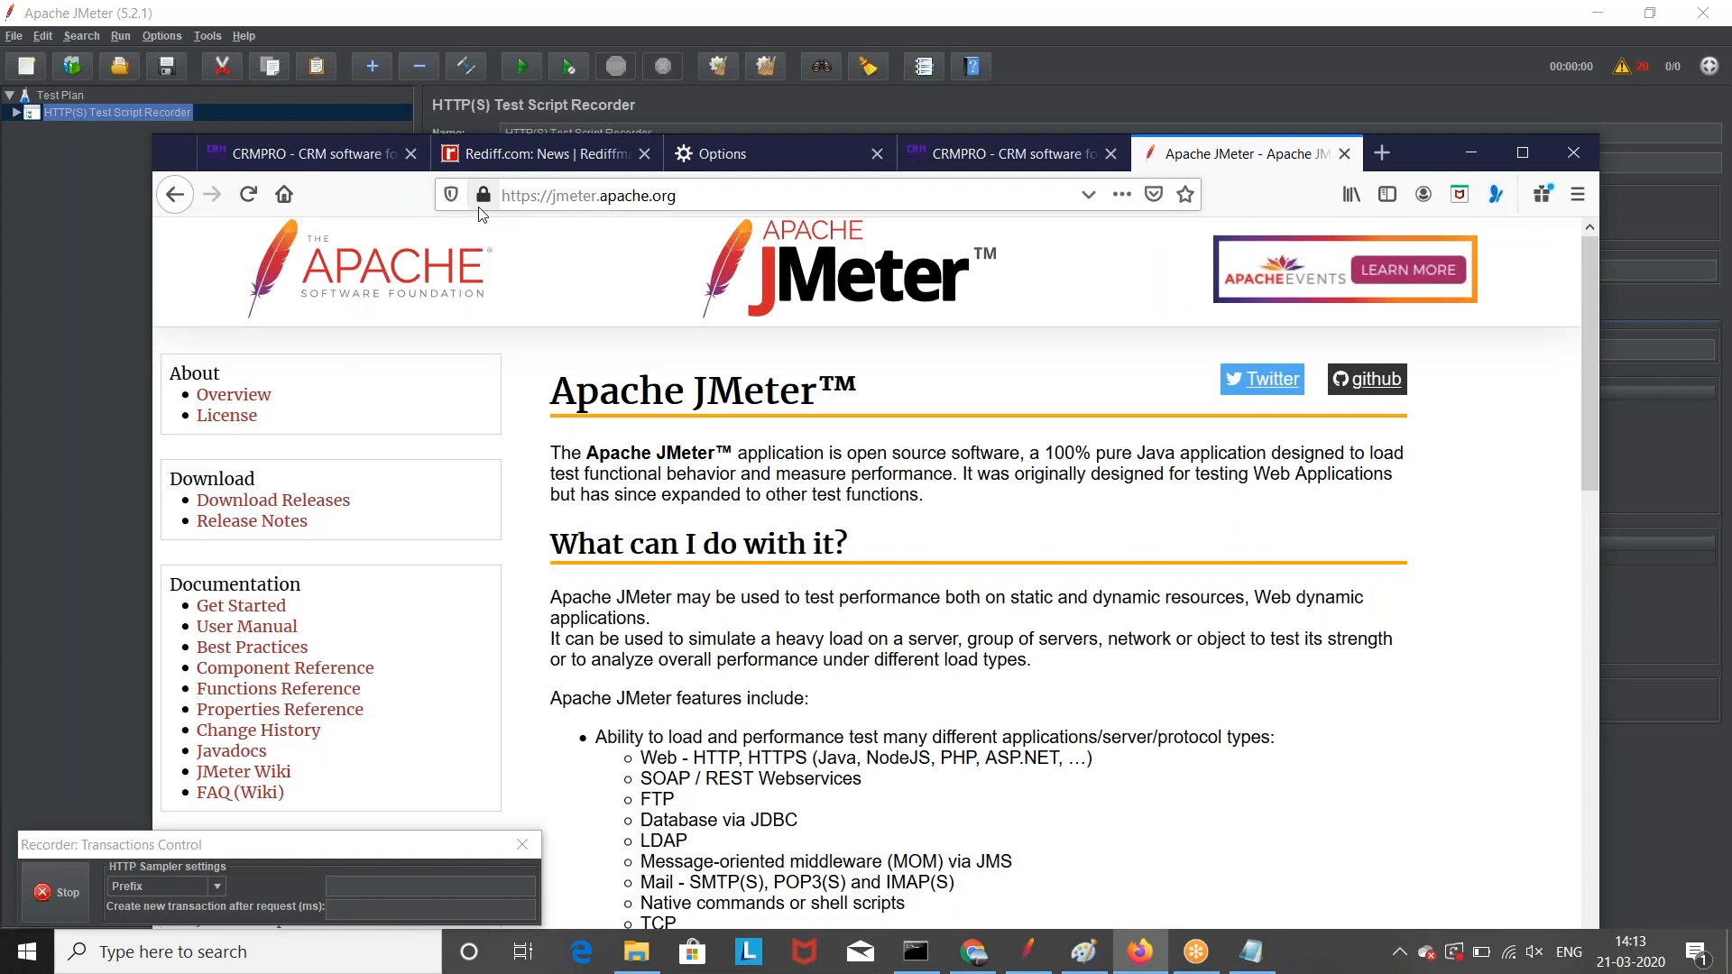
# Step: Return to JMeter, expand the recorder and examine each newly recorded request's server, path and parameters
pyautogui.click(100, 231)
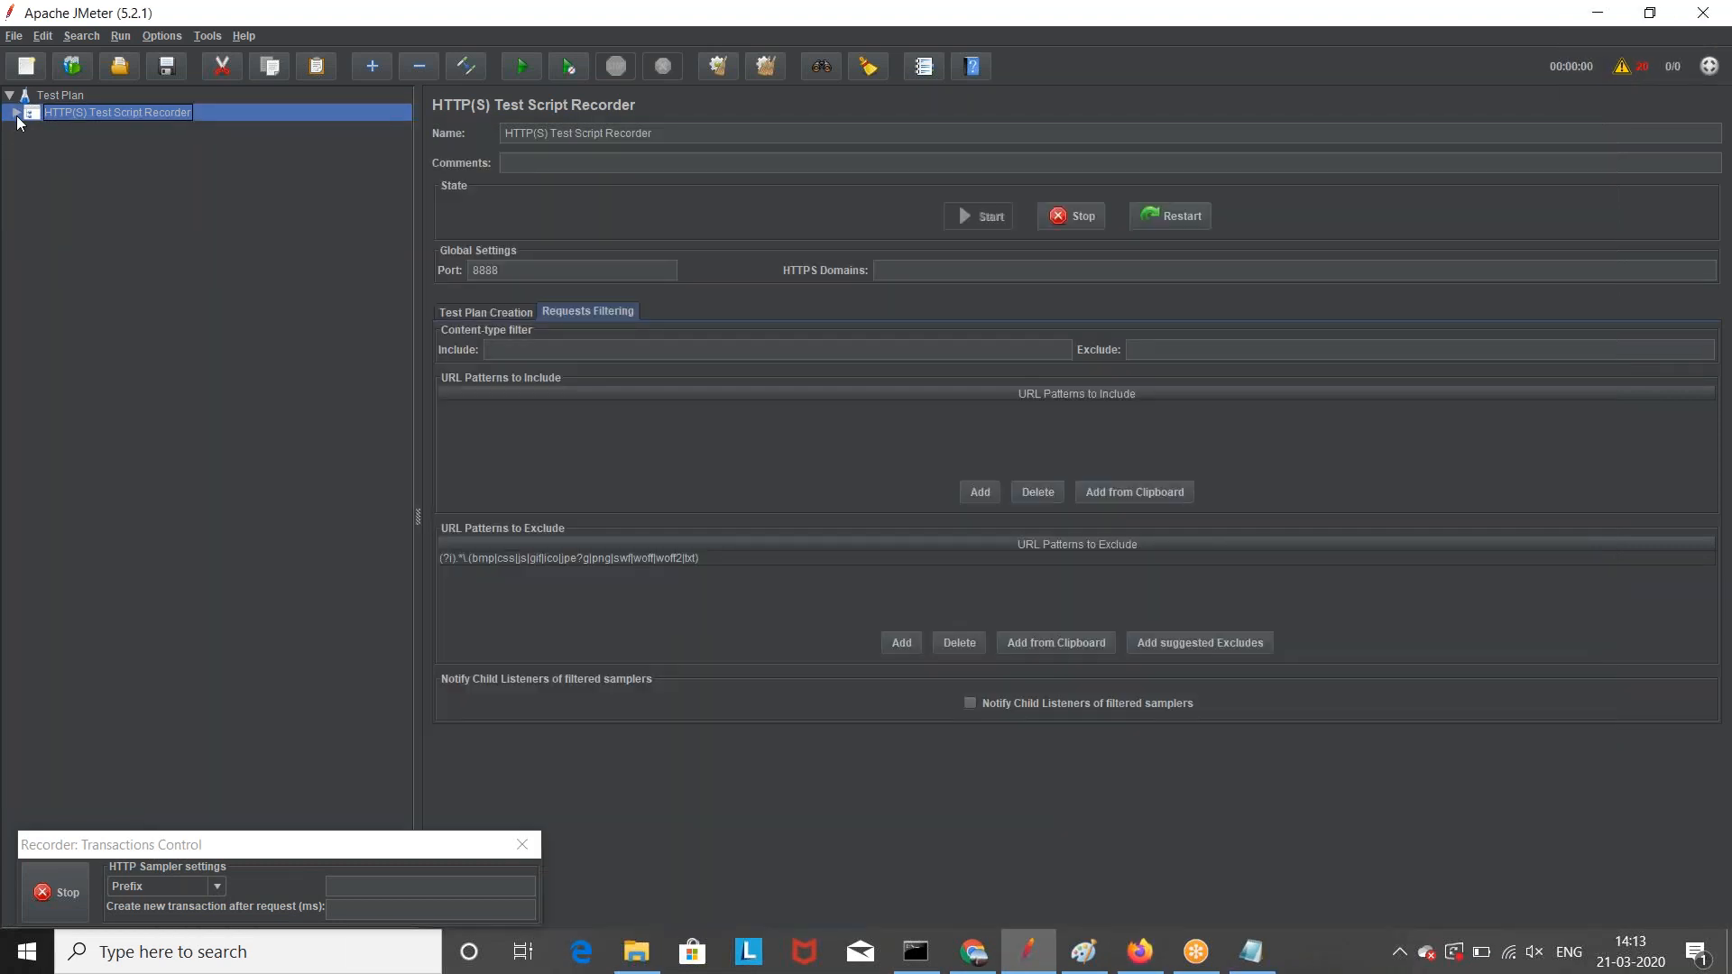
pyautogui.click(16, 113)
pyautogui.click(94, 133)
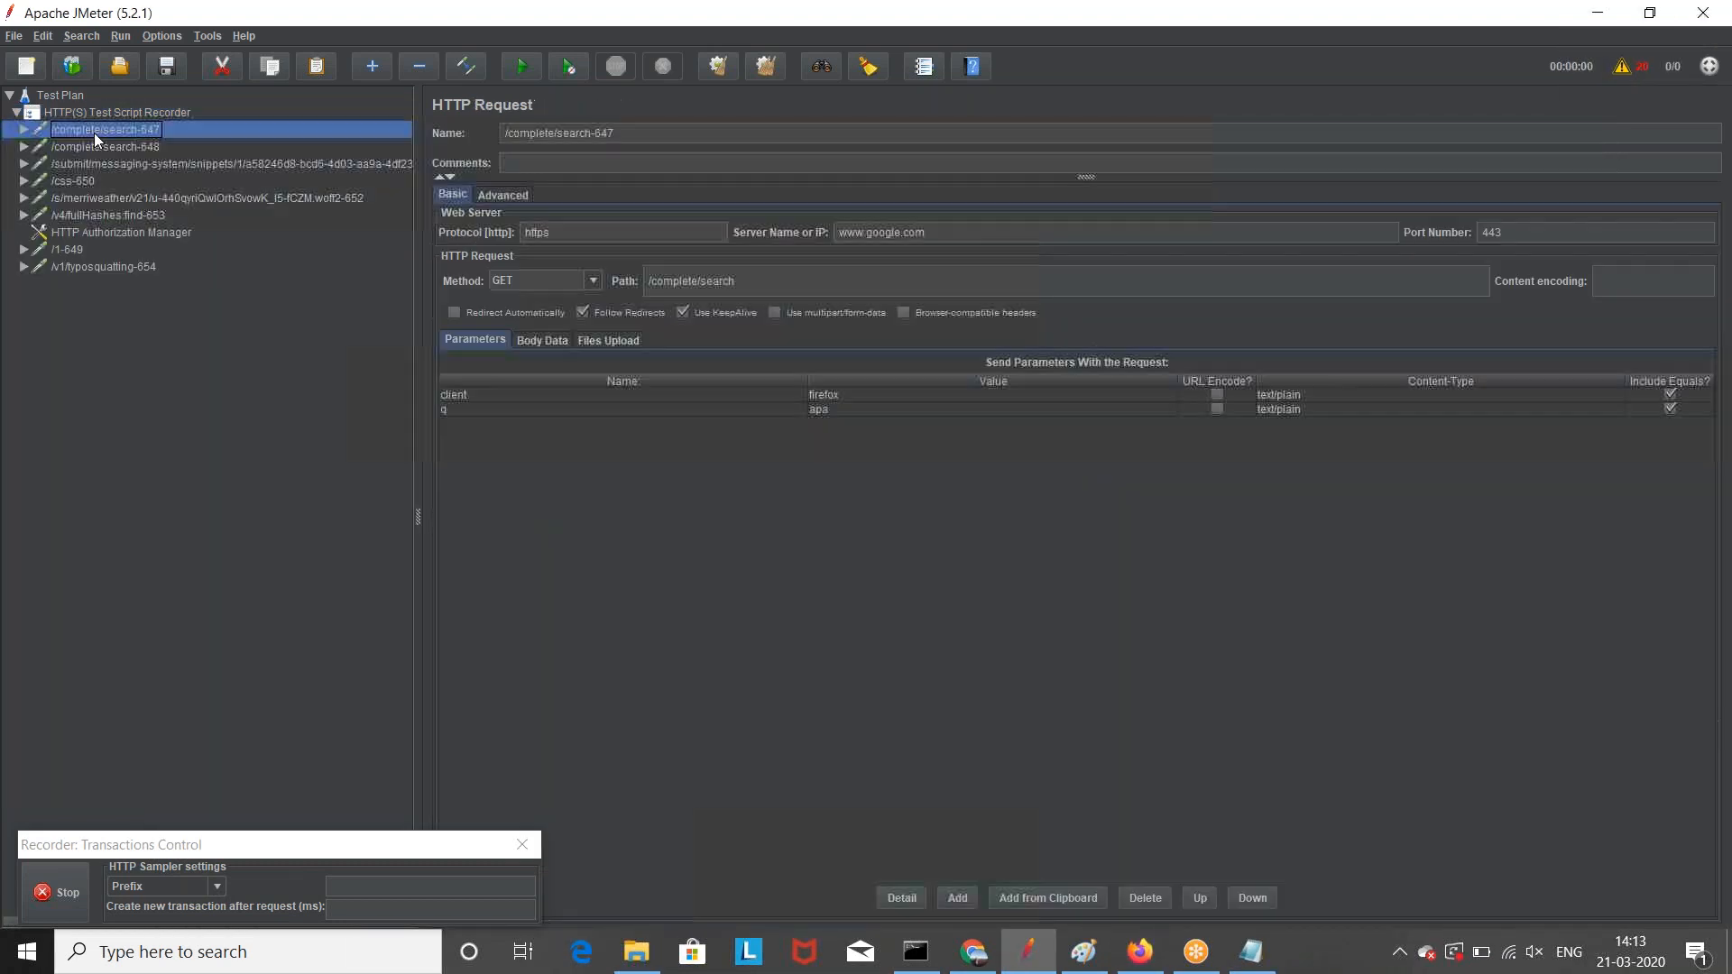
pyautogui.press('Down')
pyautogui.press('Down')
pyautogui.press('Down')
pyautogui.press('Down')
pyautogui.press('Down')
pyautogui.press('Down')
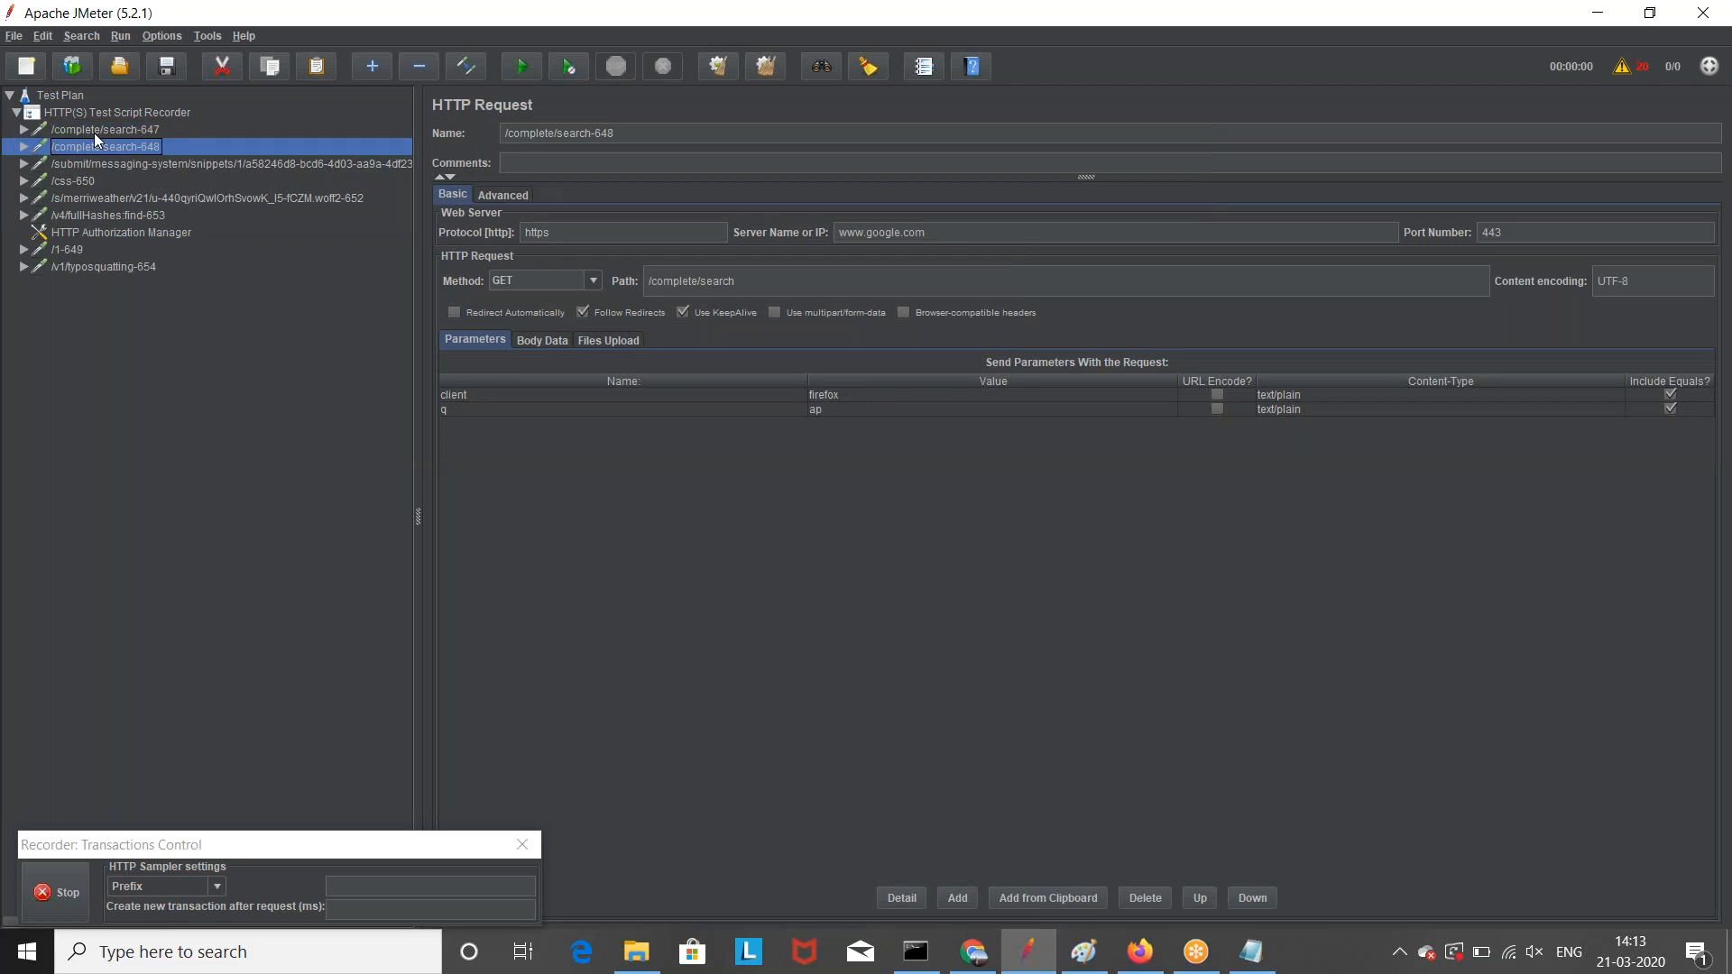
pyautogui.press('Down')
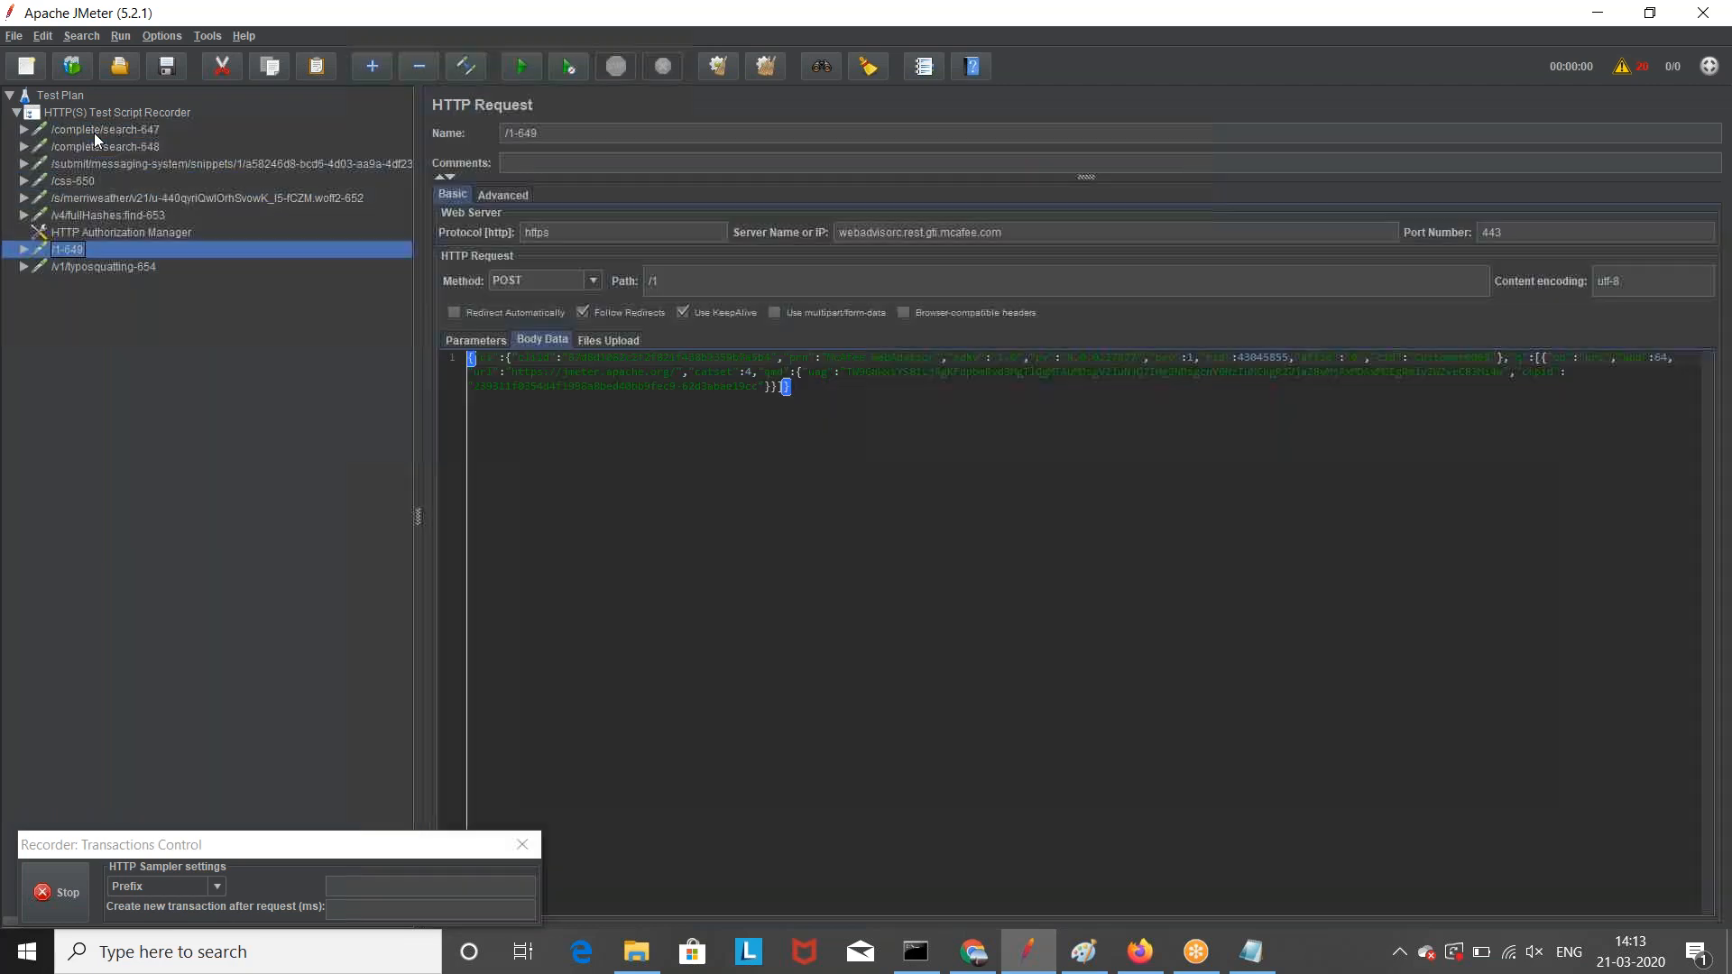
pyautogui.press('Down')
pyautogui.press('Up')
pyautogui.press('Up')
pyautogui.press('Up')
pyautogui.press('Up')
pyautogui.press('Up')
pyautogui.press('Up')
pyautogui.press('Up')
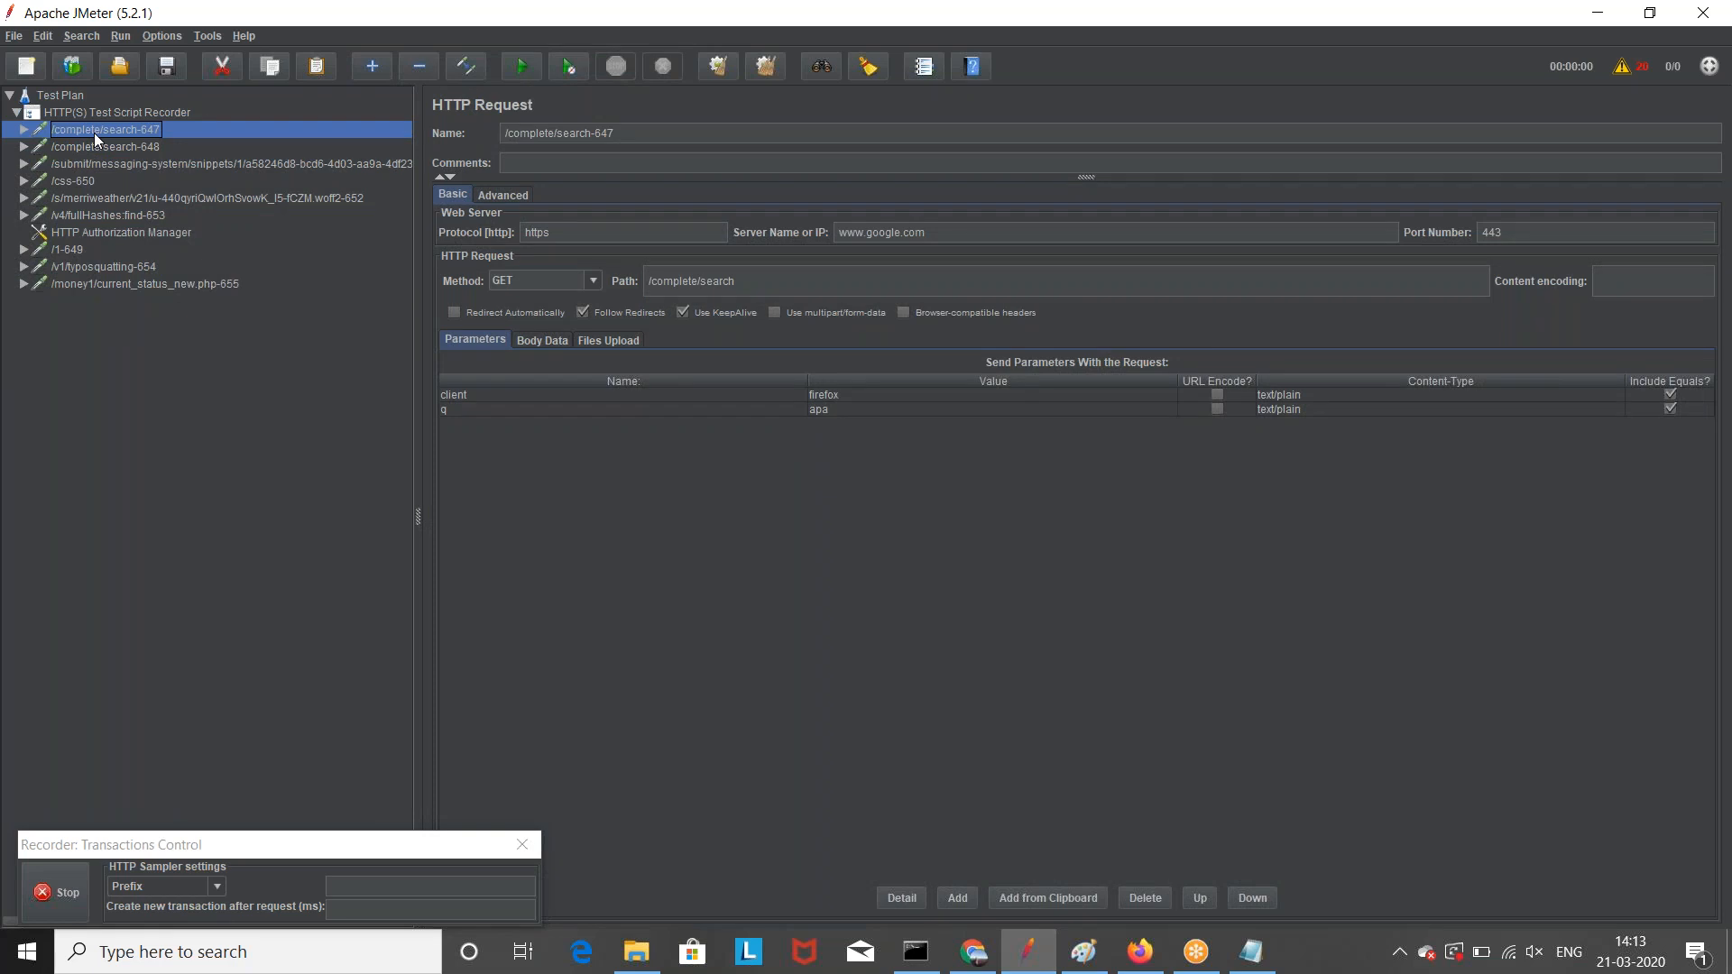
pyautogui.press('Down')
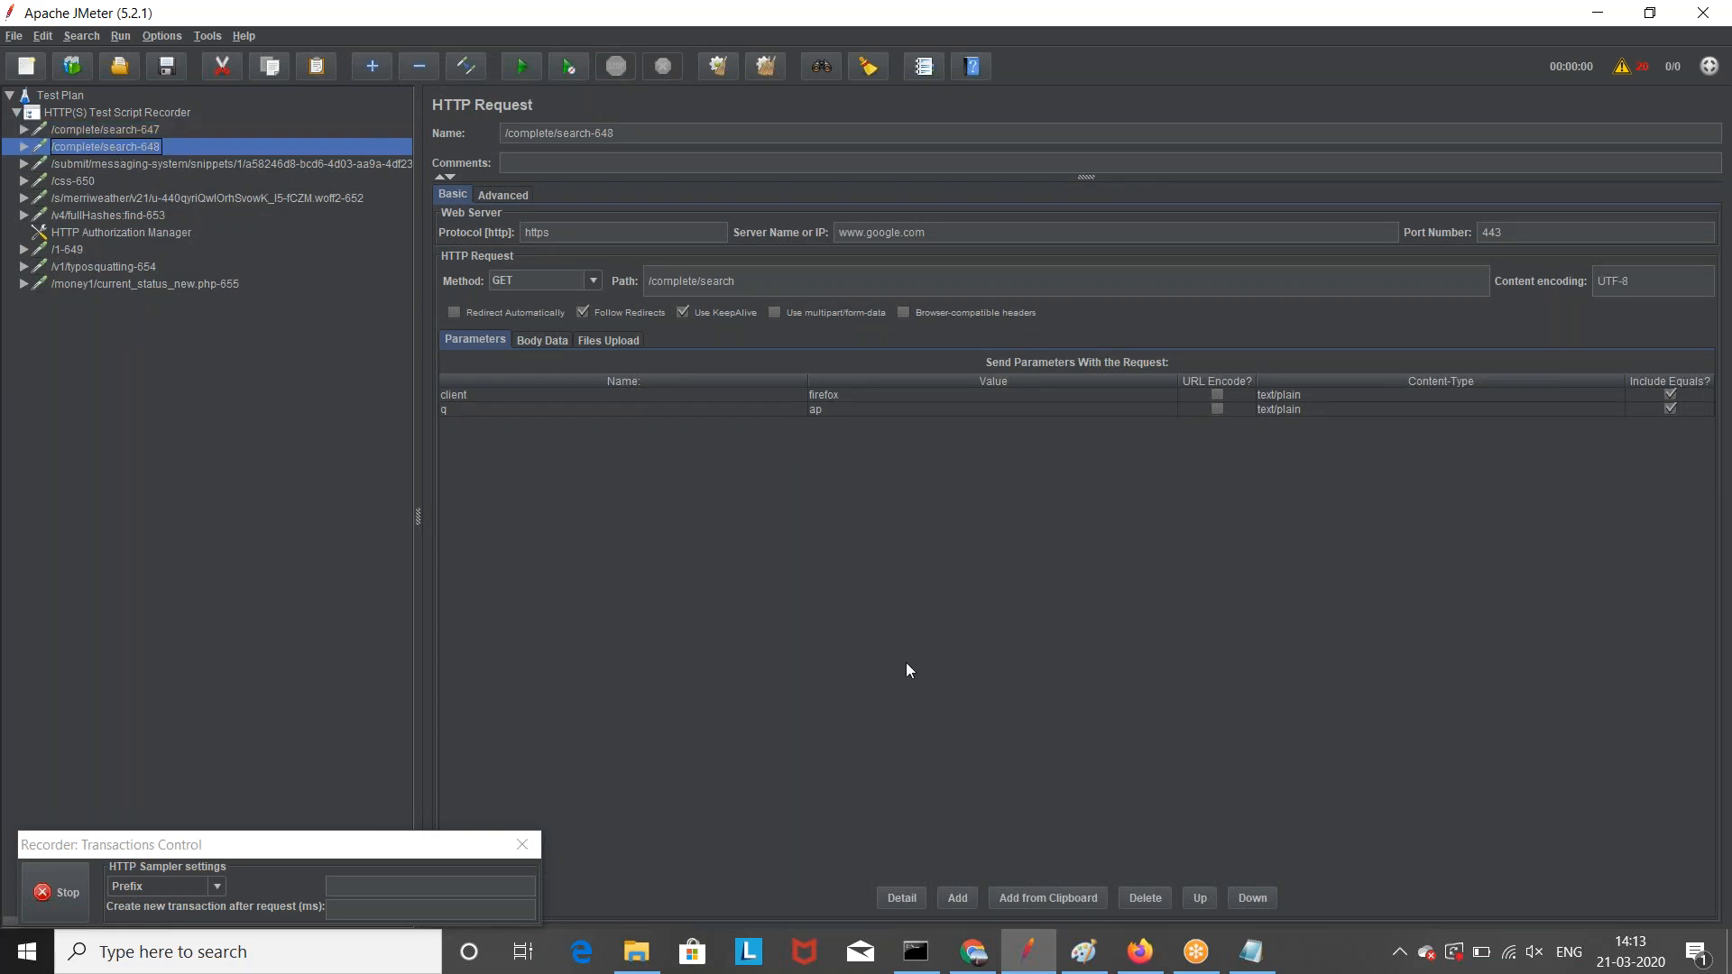
pyautogui.click(1139, 952)
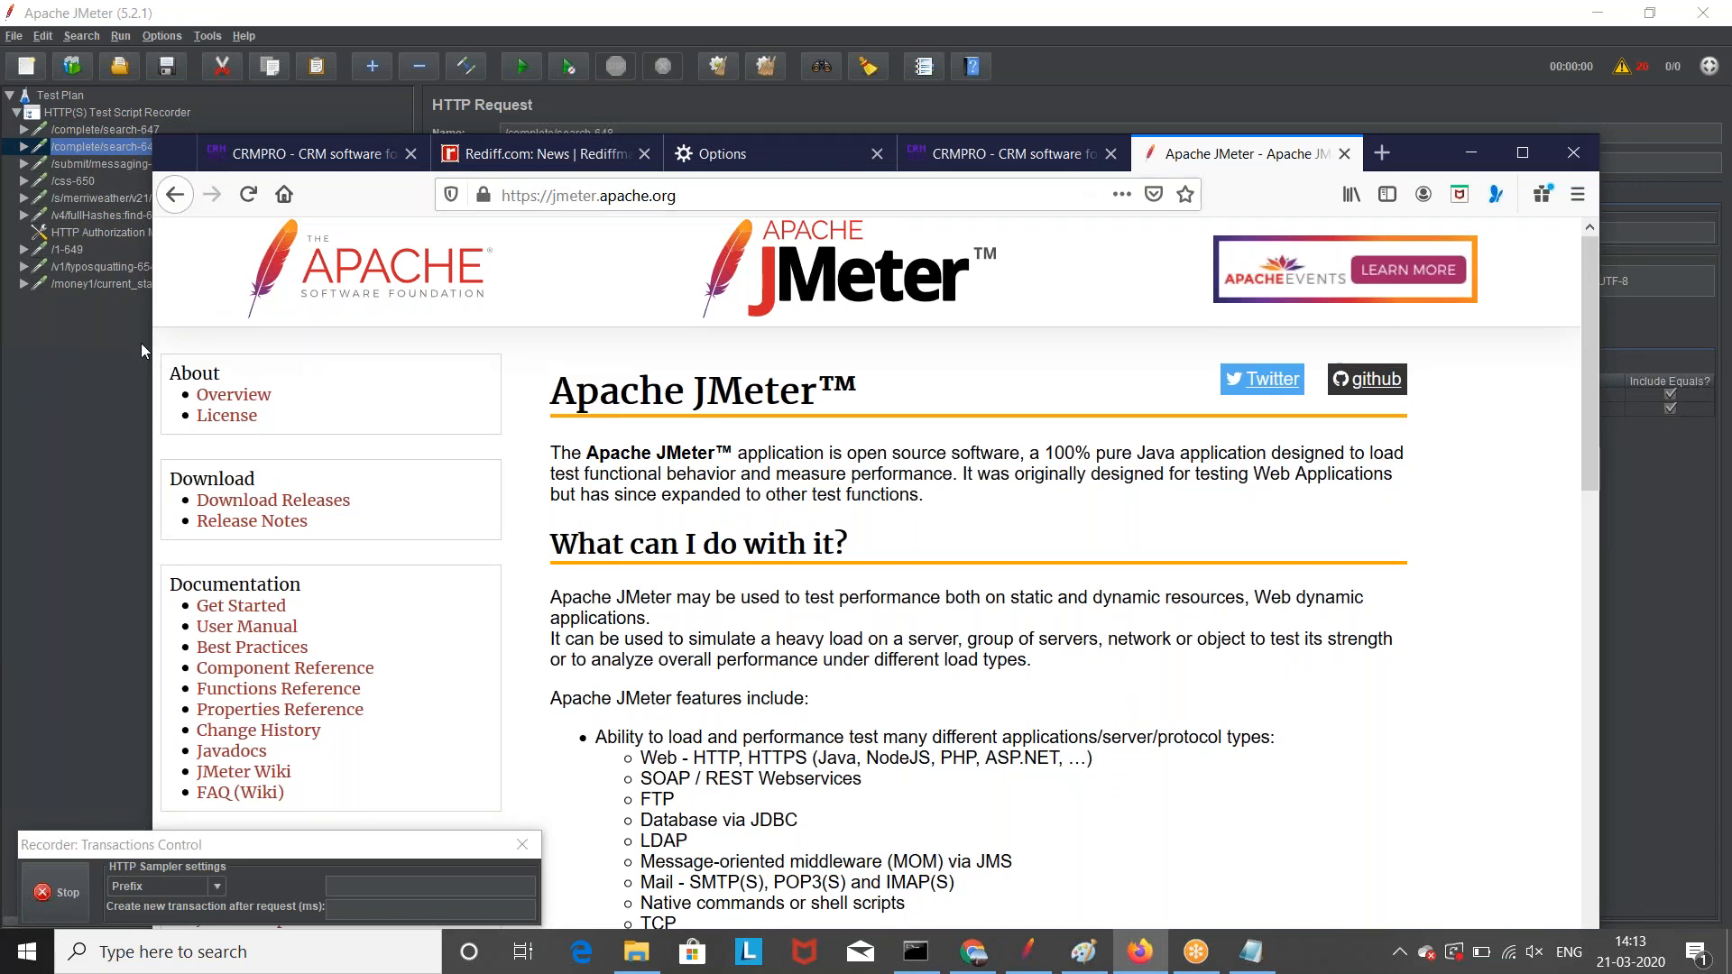
pyautogui.click(89, 410)
# Step: Remove all recorded entries, from the first /complete/search request through current_status_new.php, from the recorder
pyautogui.click(113, 130)
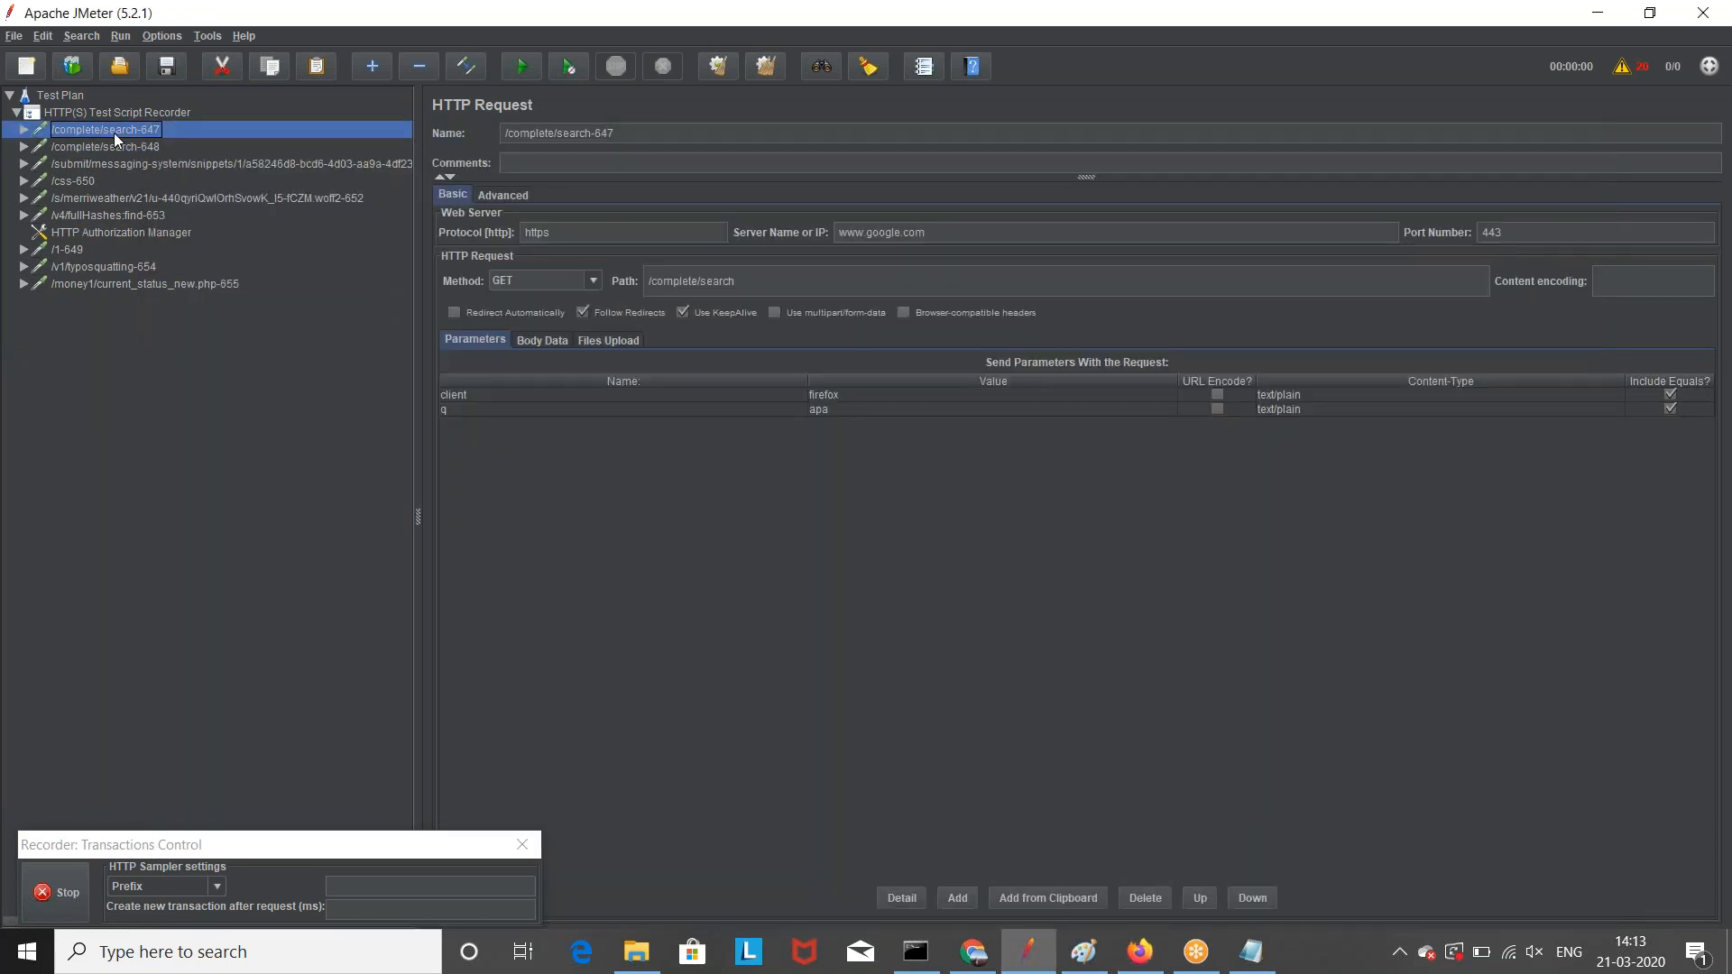
pyautogui.hotkey('shift', 'Down')
pyautogui.hotkey('shift', 'Down')
pyautogui.hotkey('shift', 'Down')
pyautogui.hotkey('shift', 'Down')
pyautogui.hotkey('shift', 'Down')
pyautogui.hotkey('shift', 'Down')
pyautogui.hotkey('shift', 'Down')
pyautogui.hotkey('shift', 'Down')
pyautogui.hotkey('shift', 'Down')
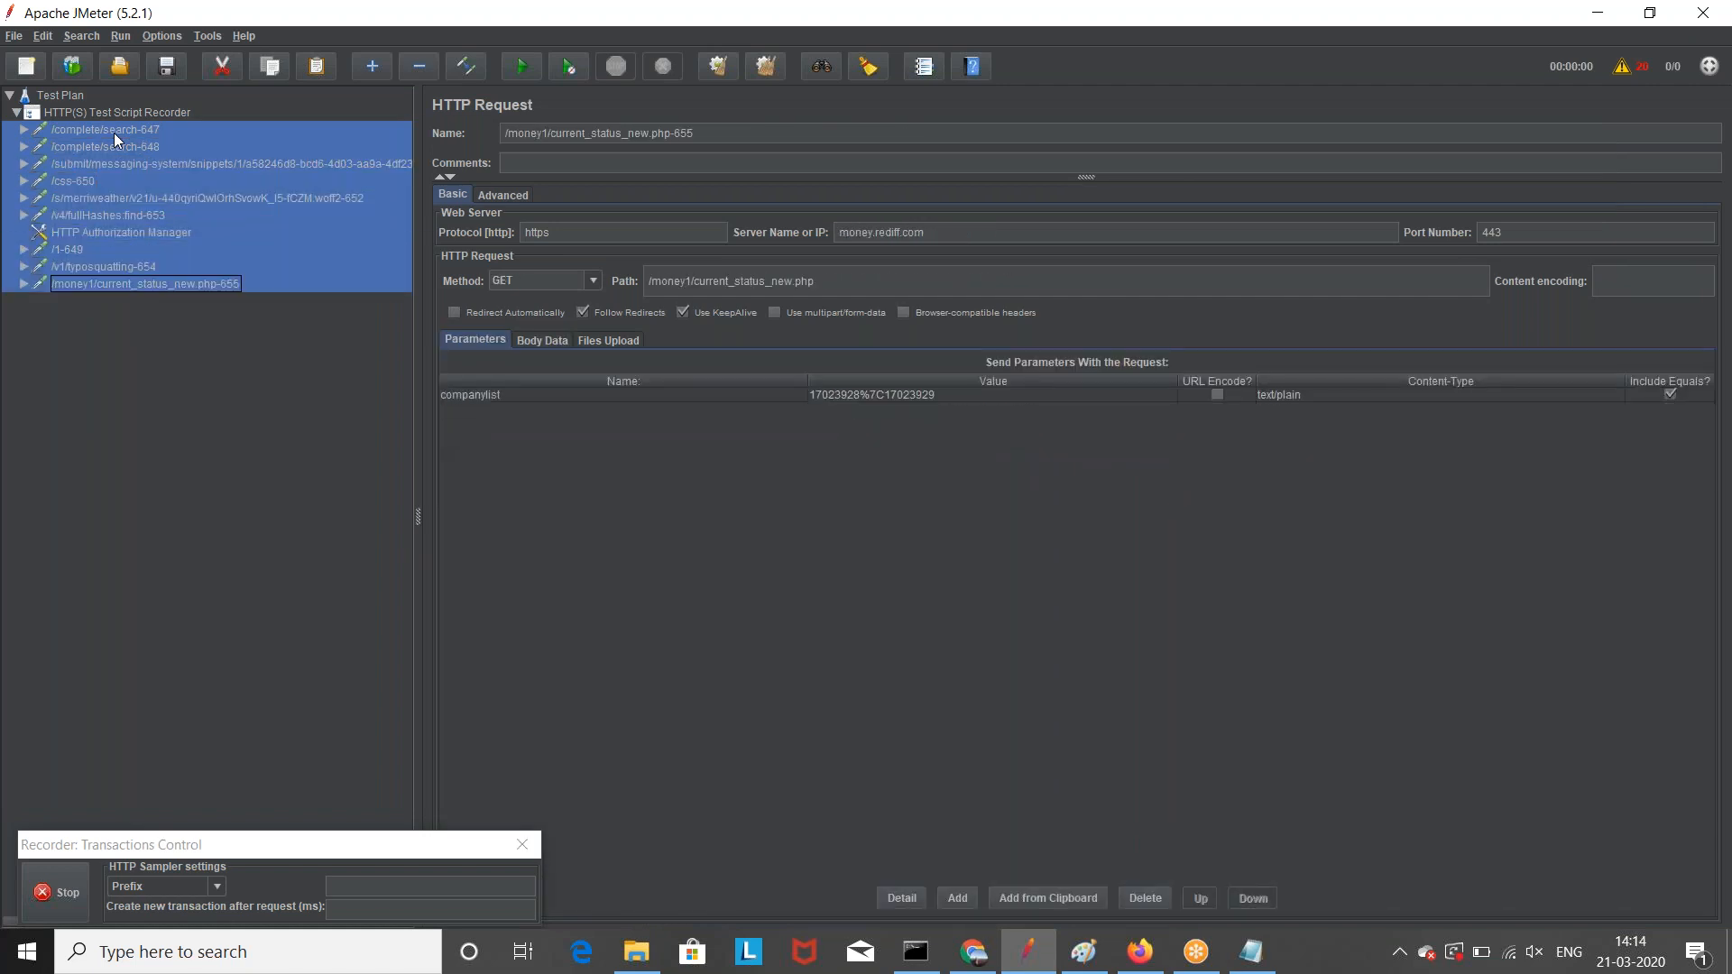
pyautogui.rightClick(114, 133)
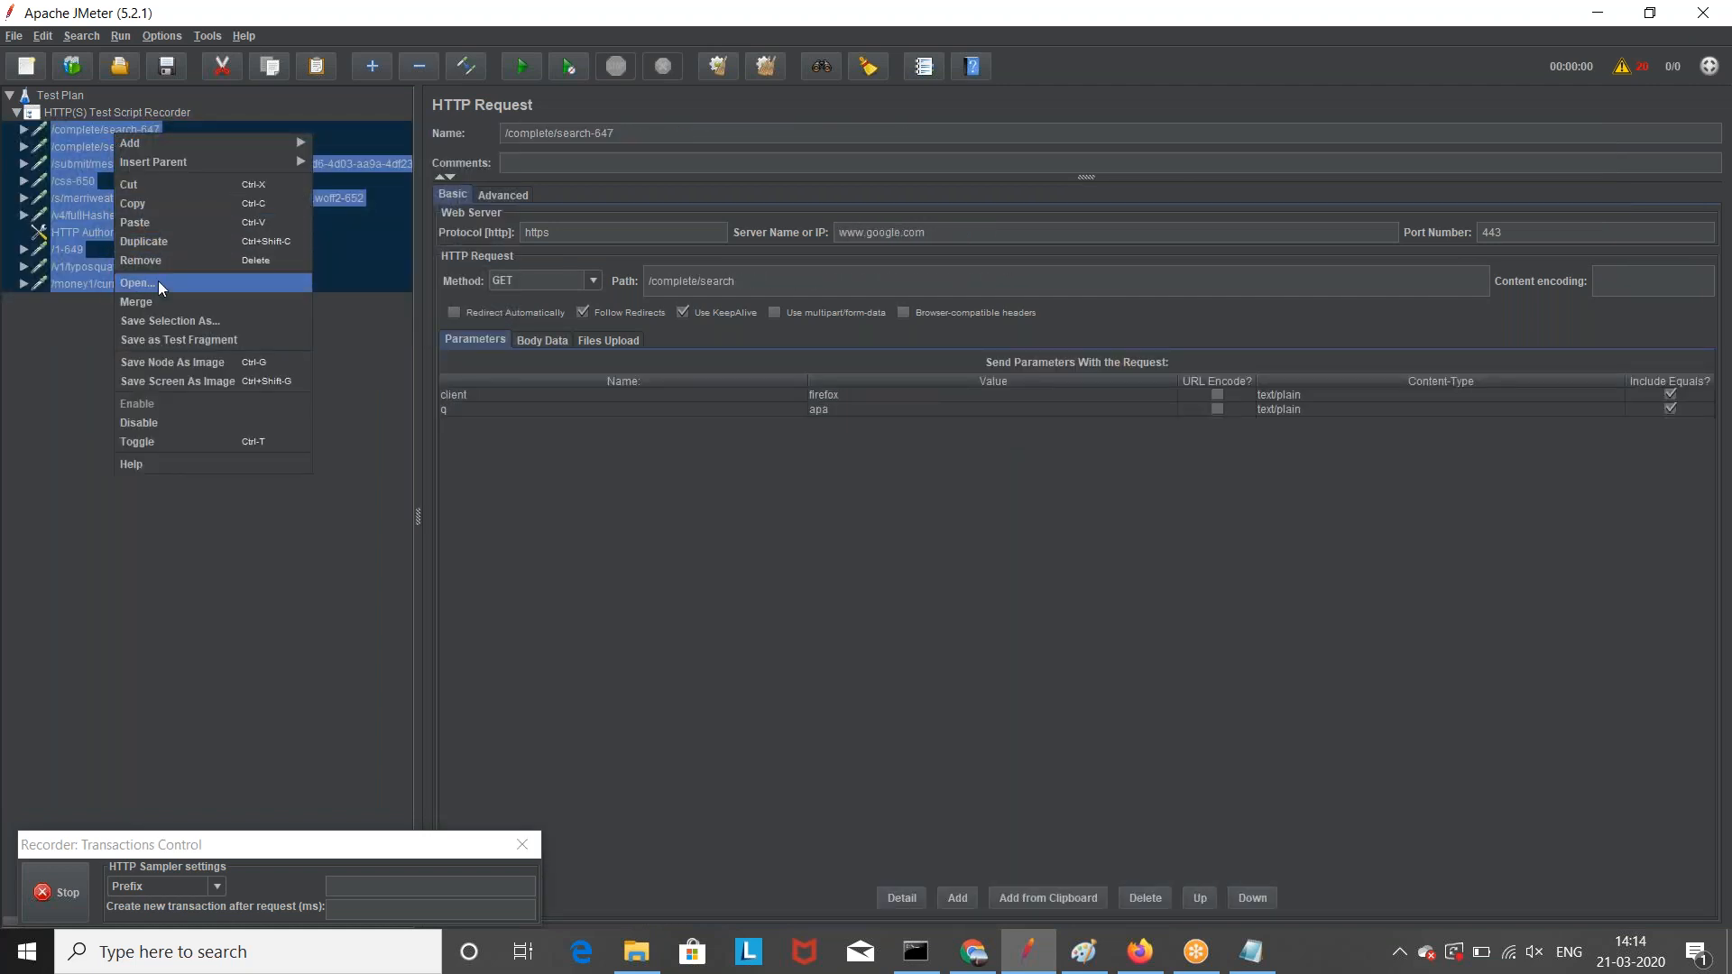
pyautogui.click(142, 262)
pyautogui.press('Return')
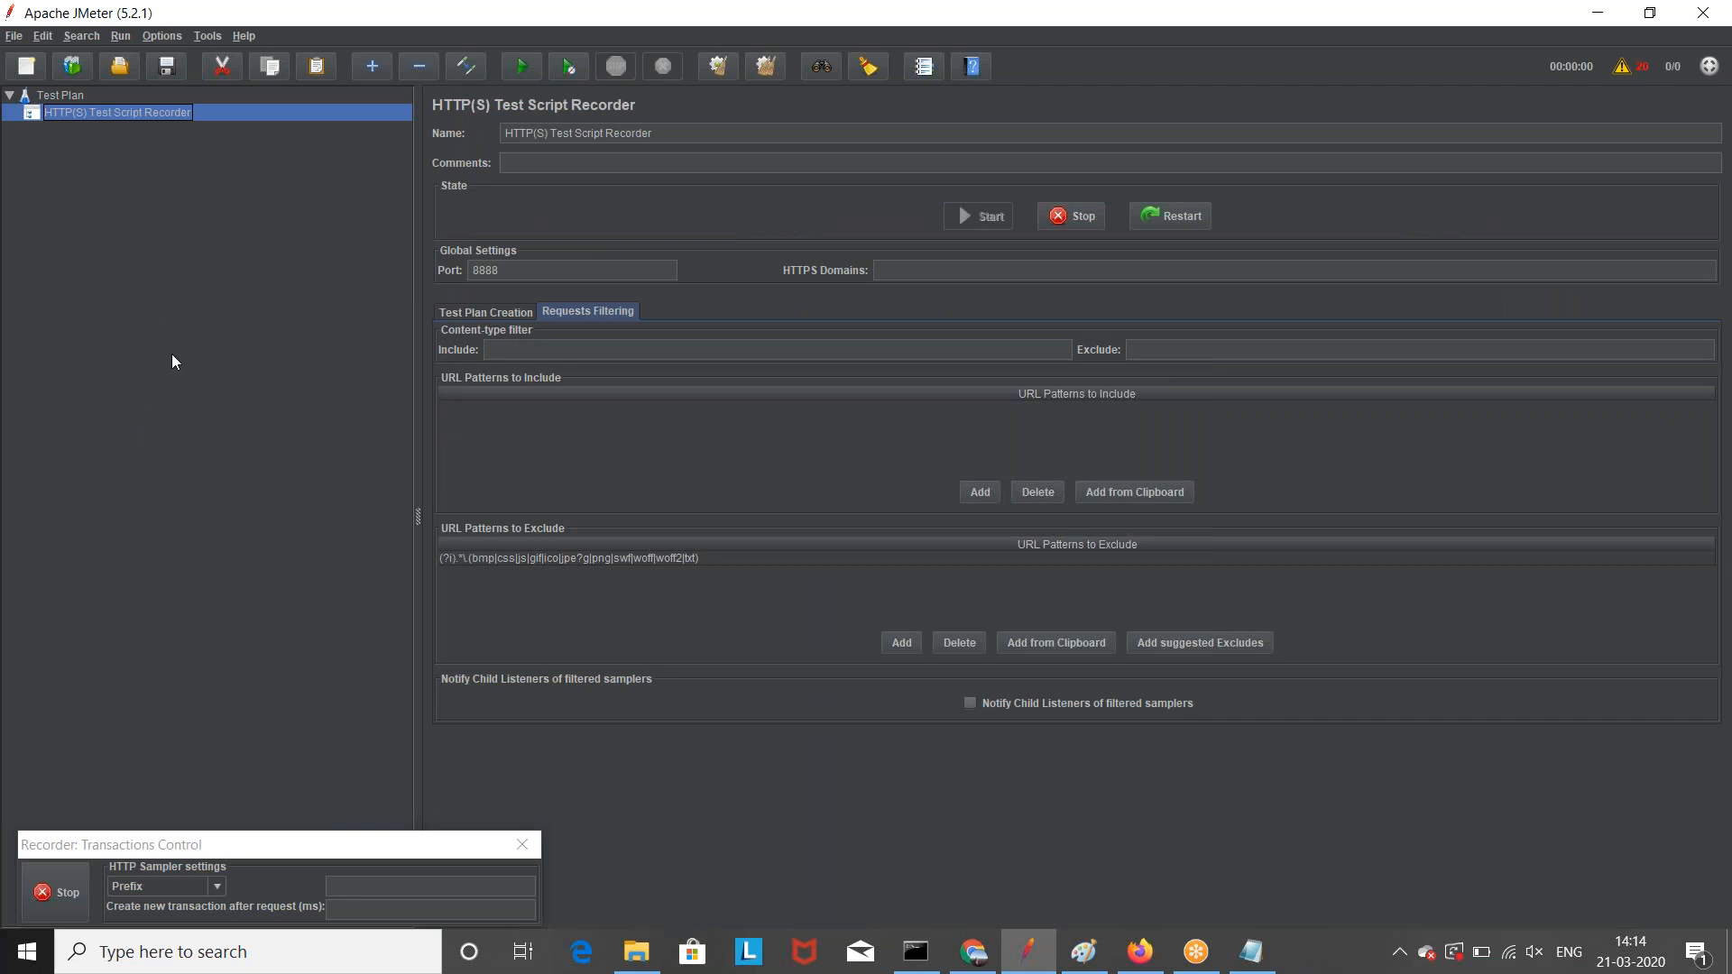
# Step: Stop the HTTP(S) Test Script Recorder, start it again and accept the root CA certificate notice
pyautogui.click(1064, 227)
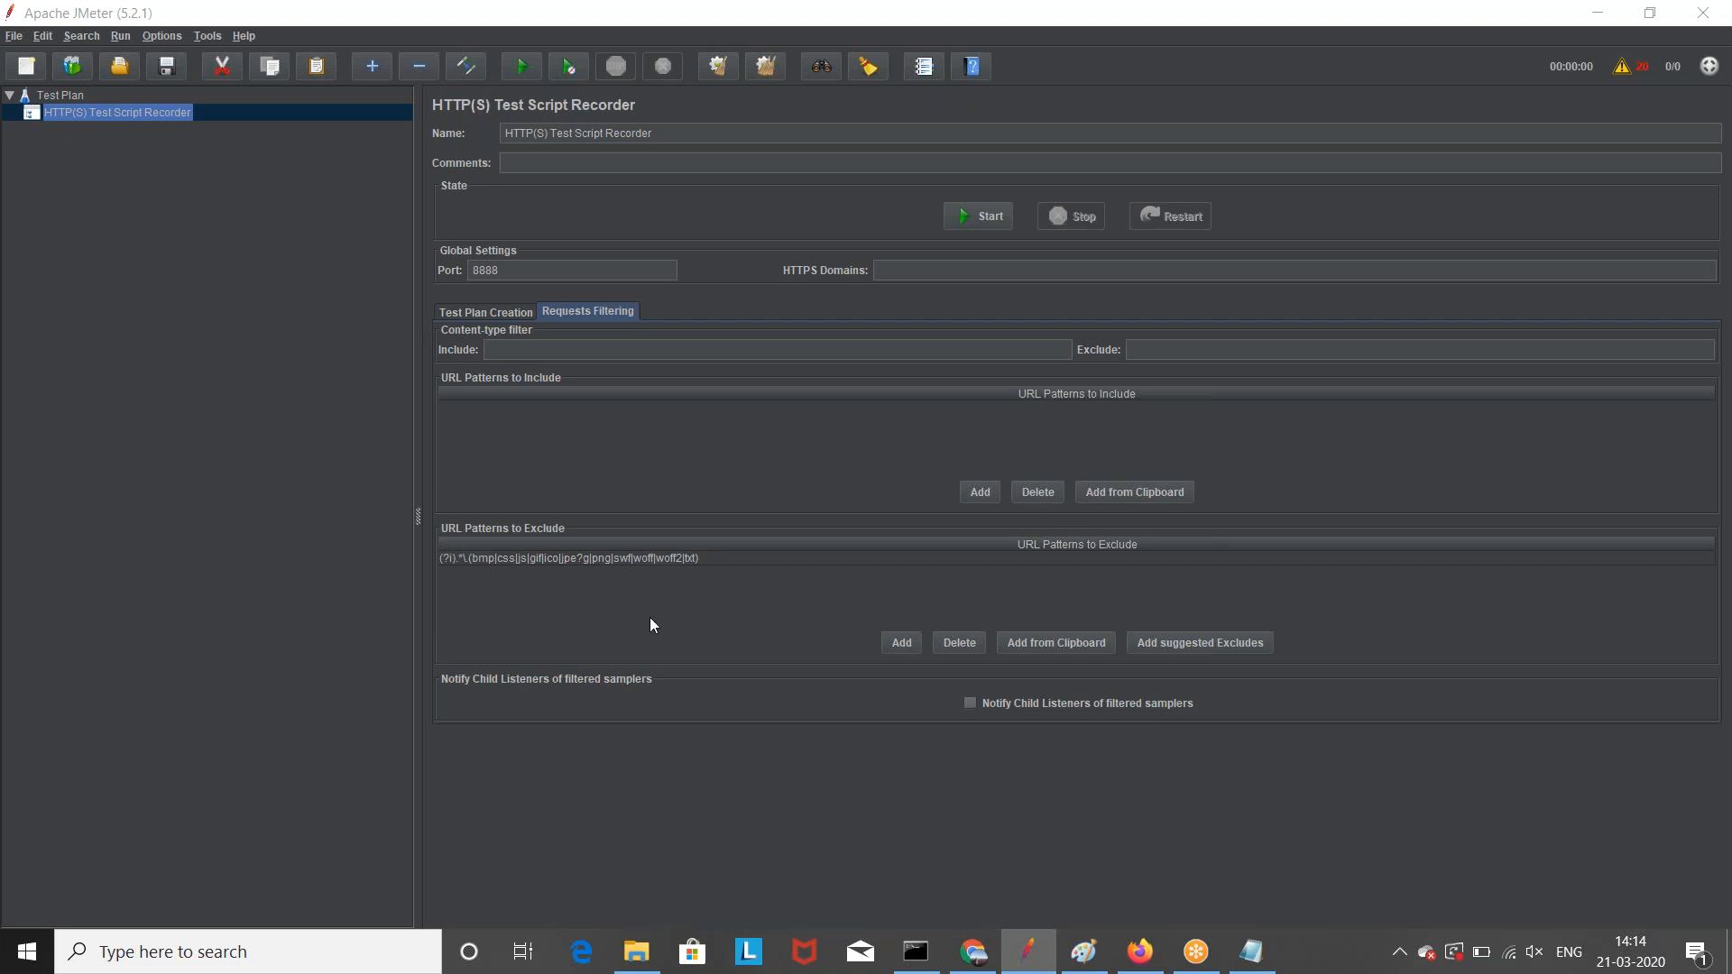
pyautogui.moveTo(1142, 960)
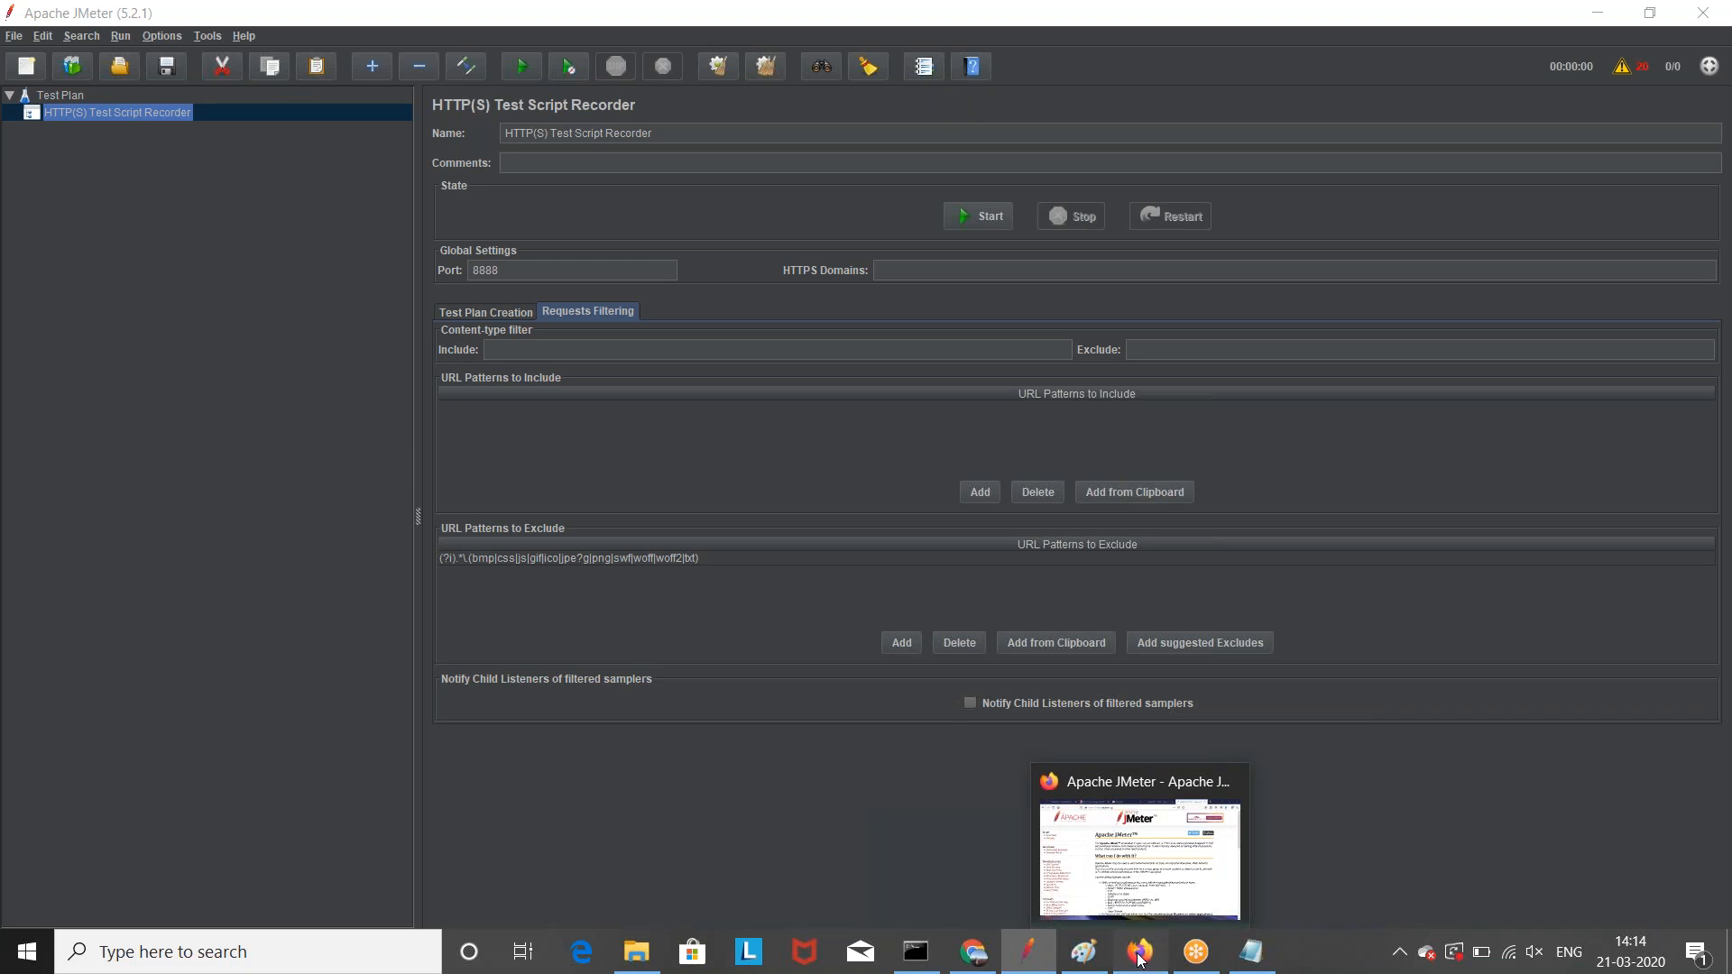
pyautogui.click(1141, 960)
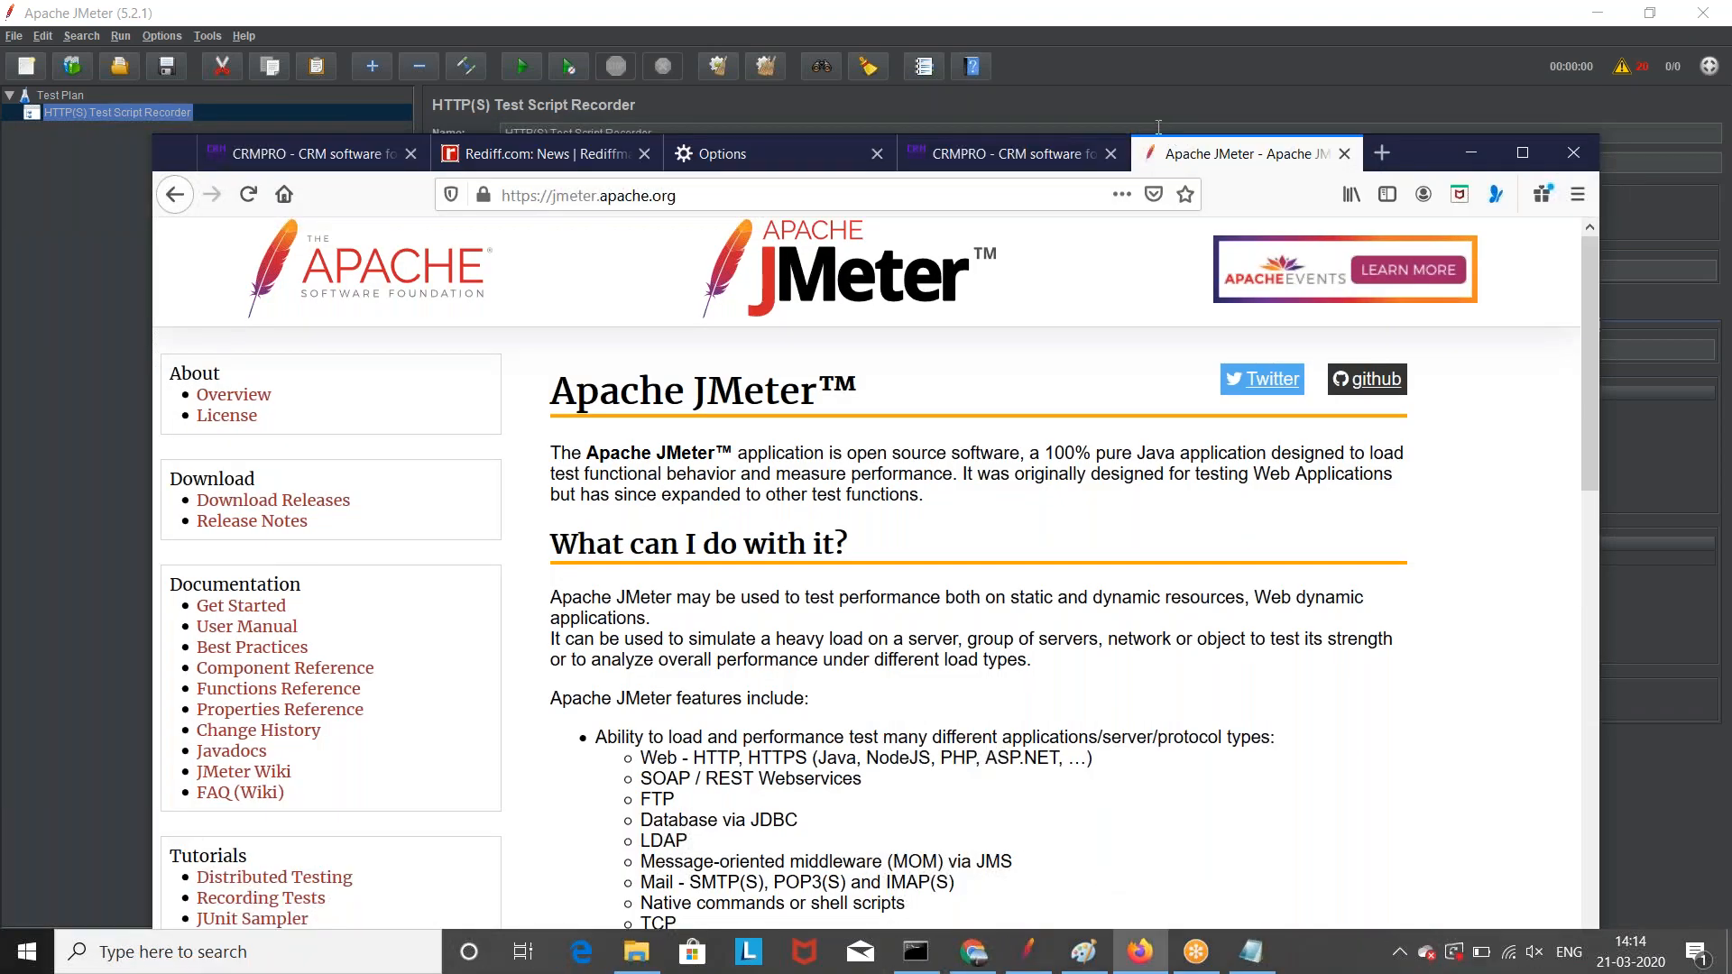
pyautogui.click(1159, 127)
pyautogui.click(967, 219)
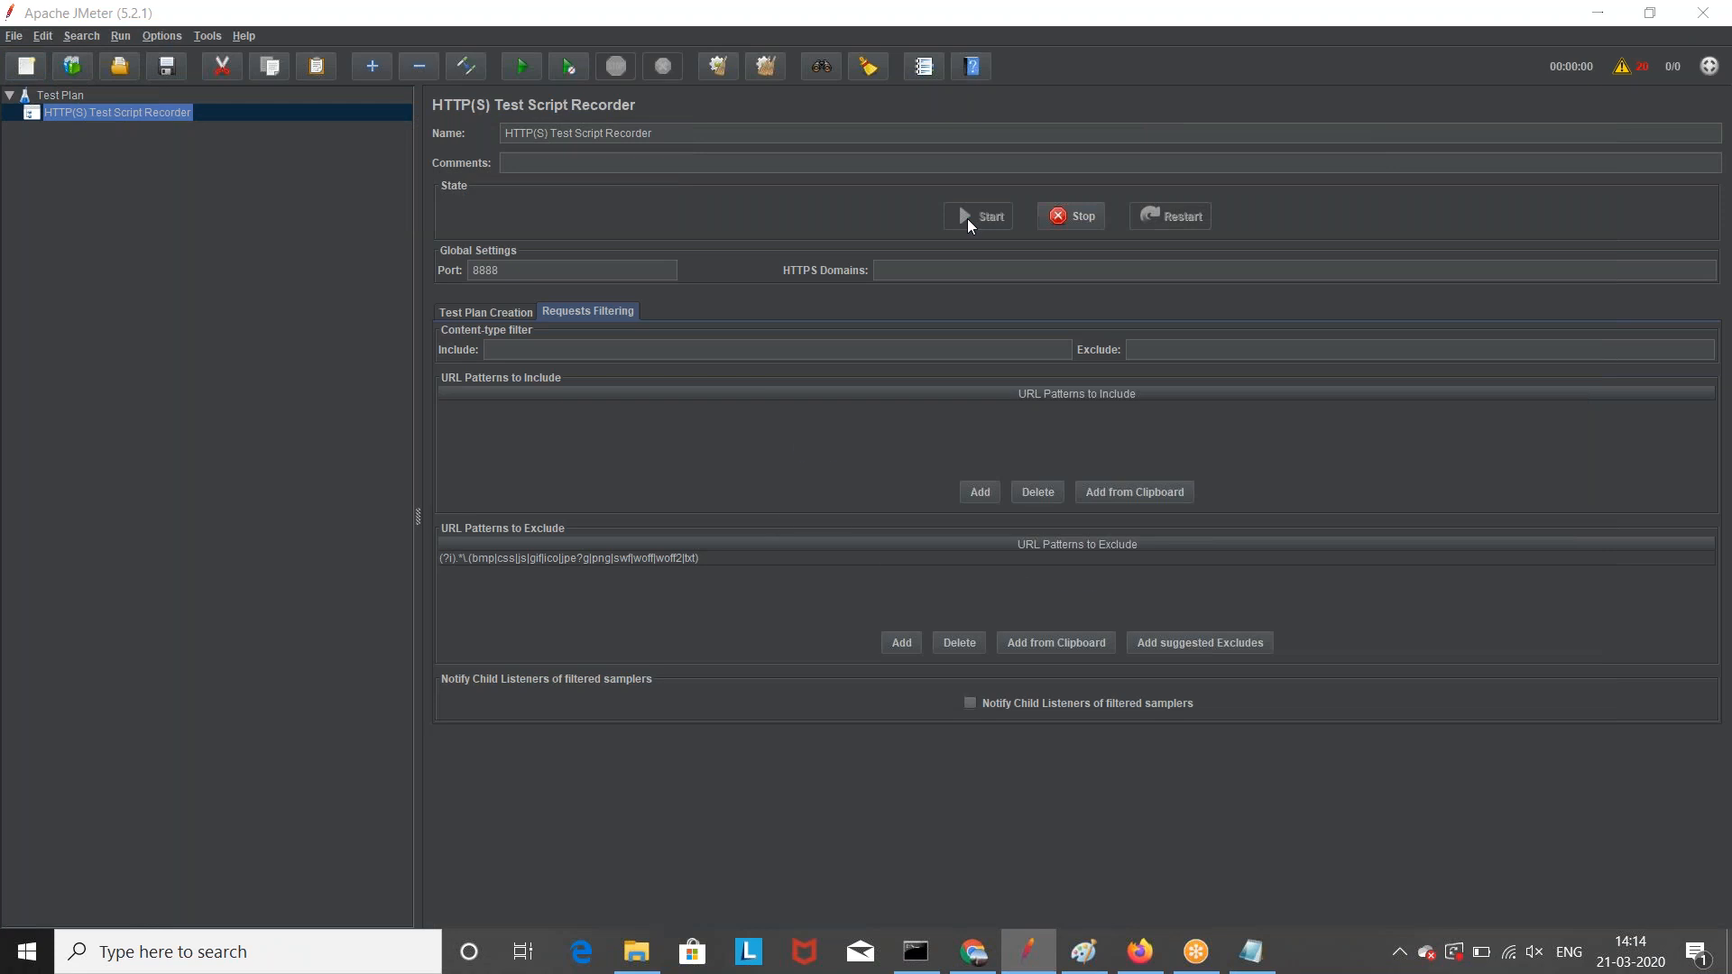
pyautogui.click(1078, 611)
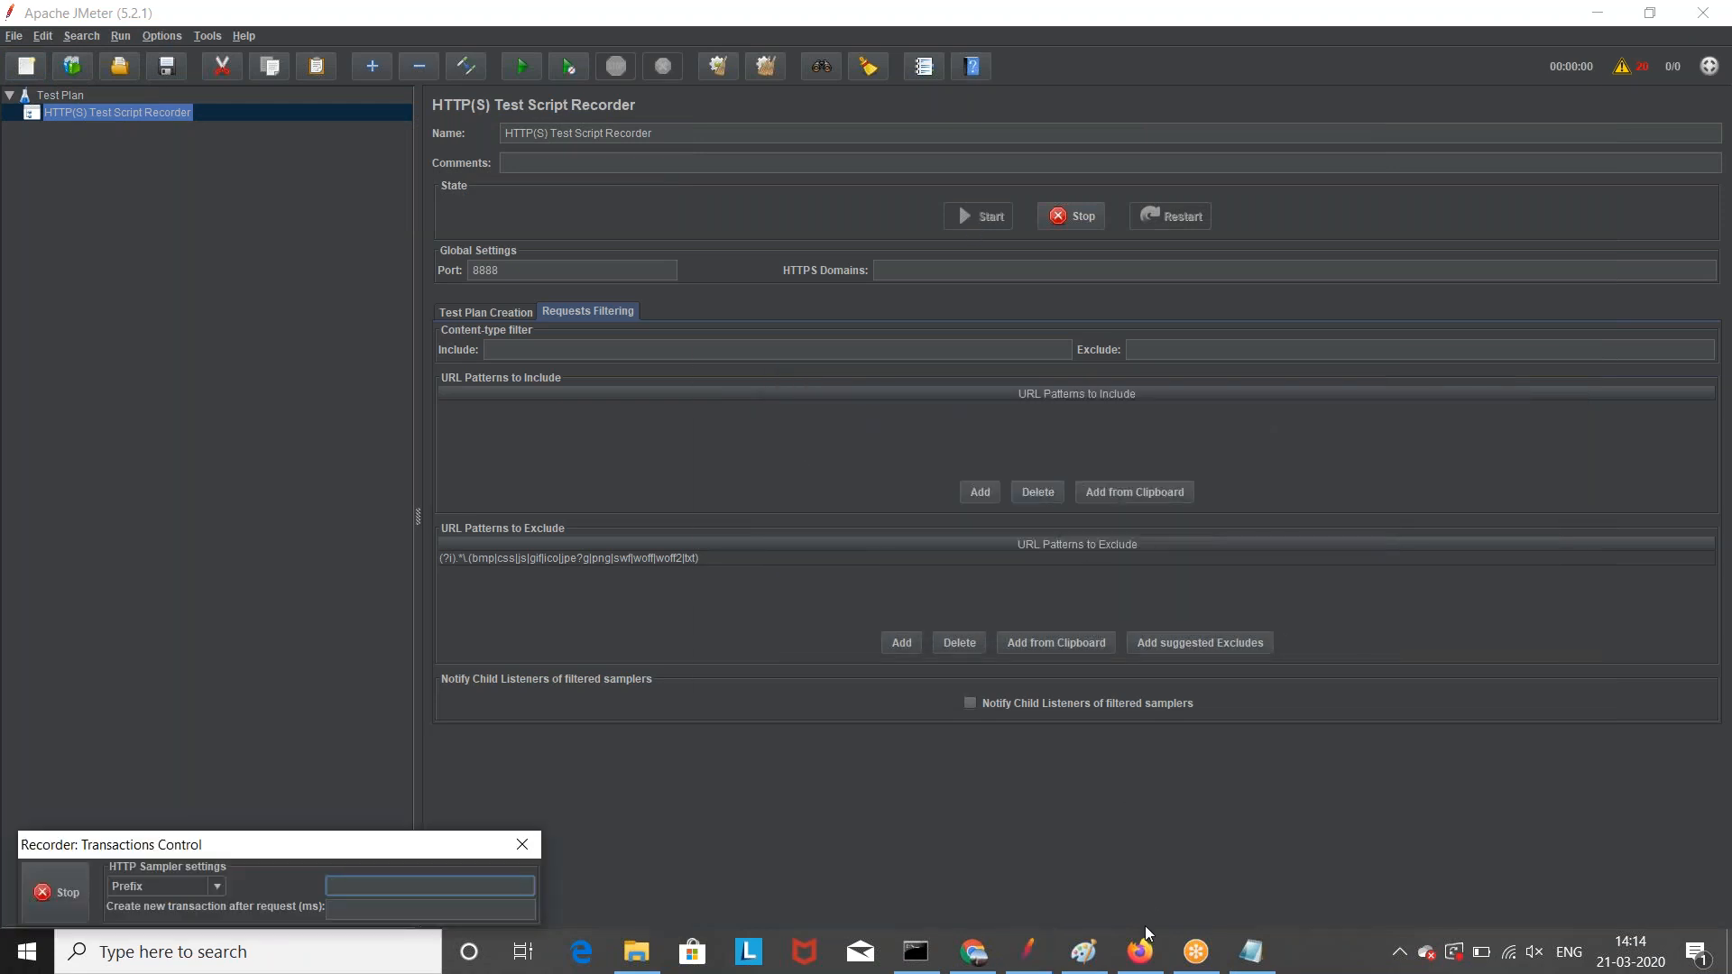
# Step: Reload jmeter.apache.org in Firefox and reposition the browser window to keep JMeter's test plan tree in view
pyautogui.click(1141, 952)
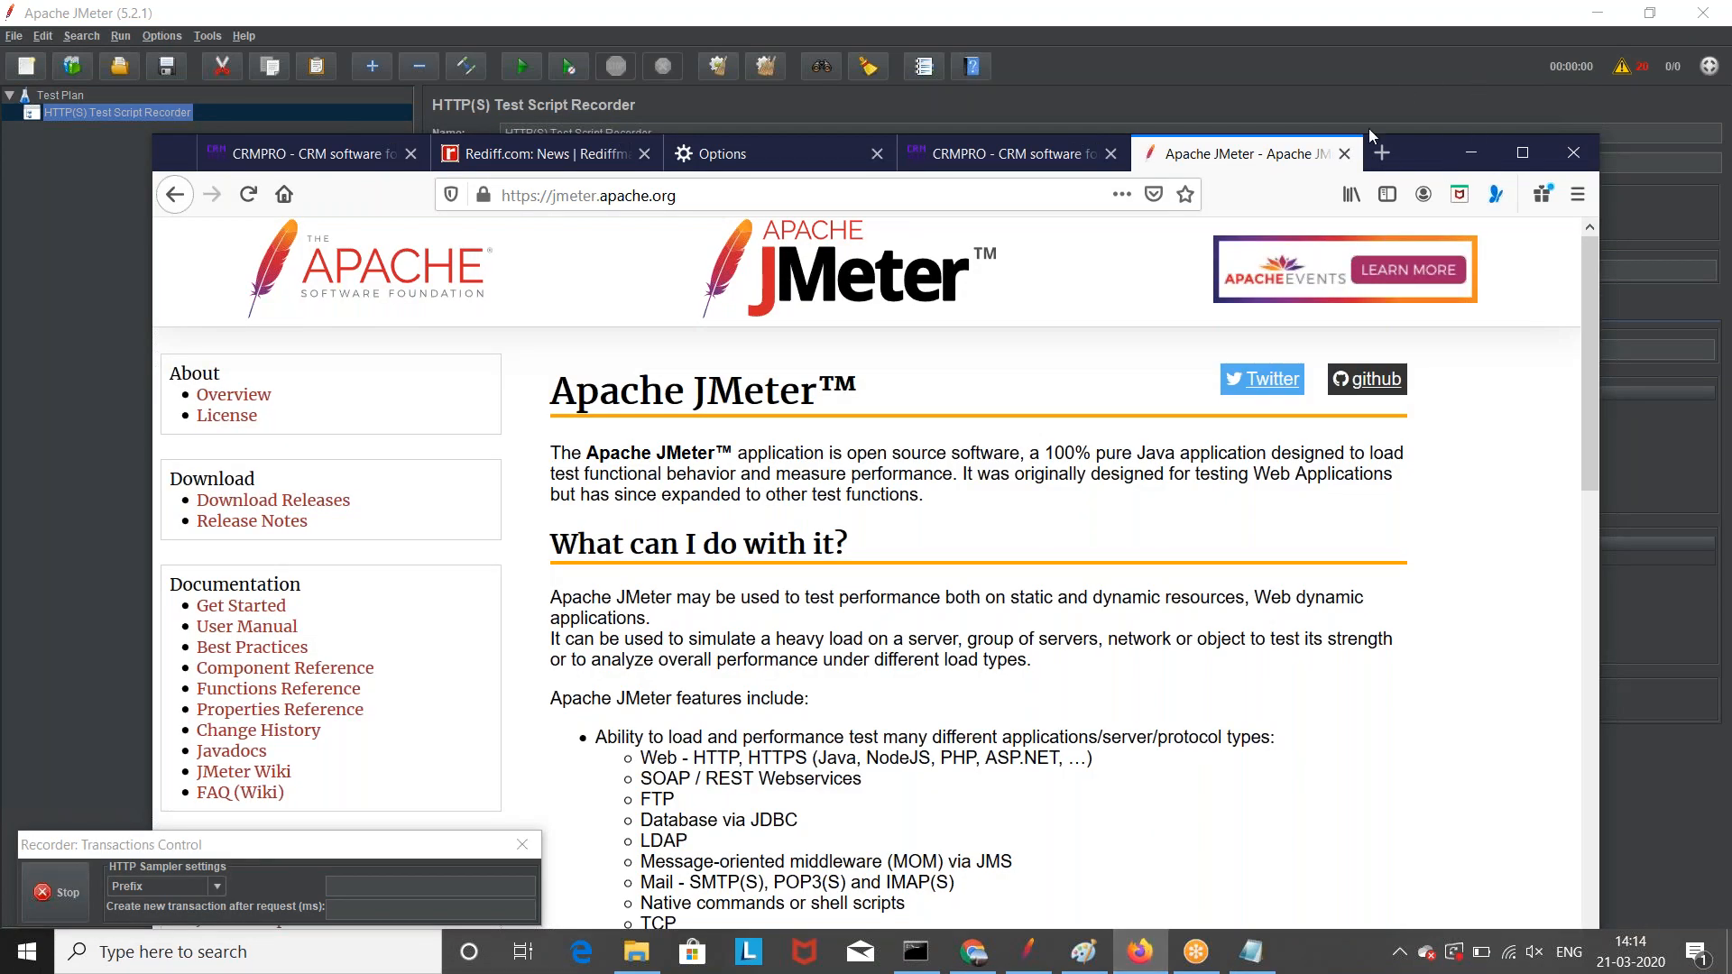
pyautogui.moveTo(1424, 166); pyautogui.dragTo(1262, 46)
pyautogui.click(84, 74)
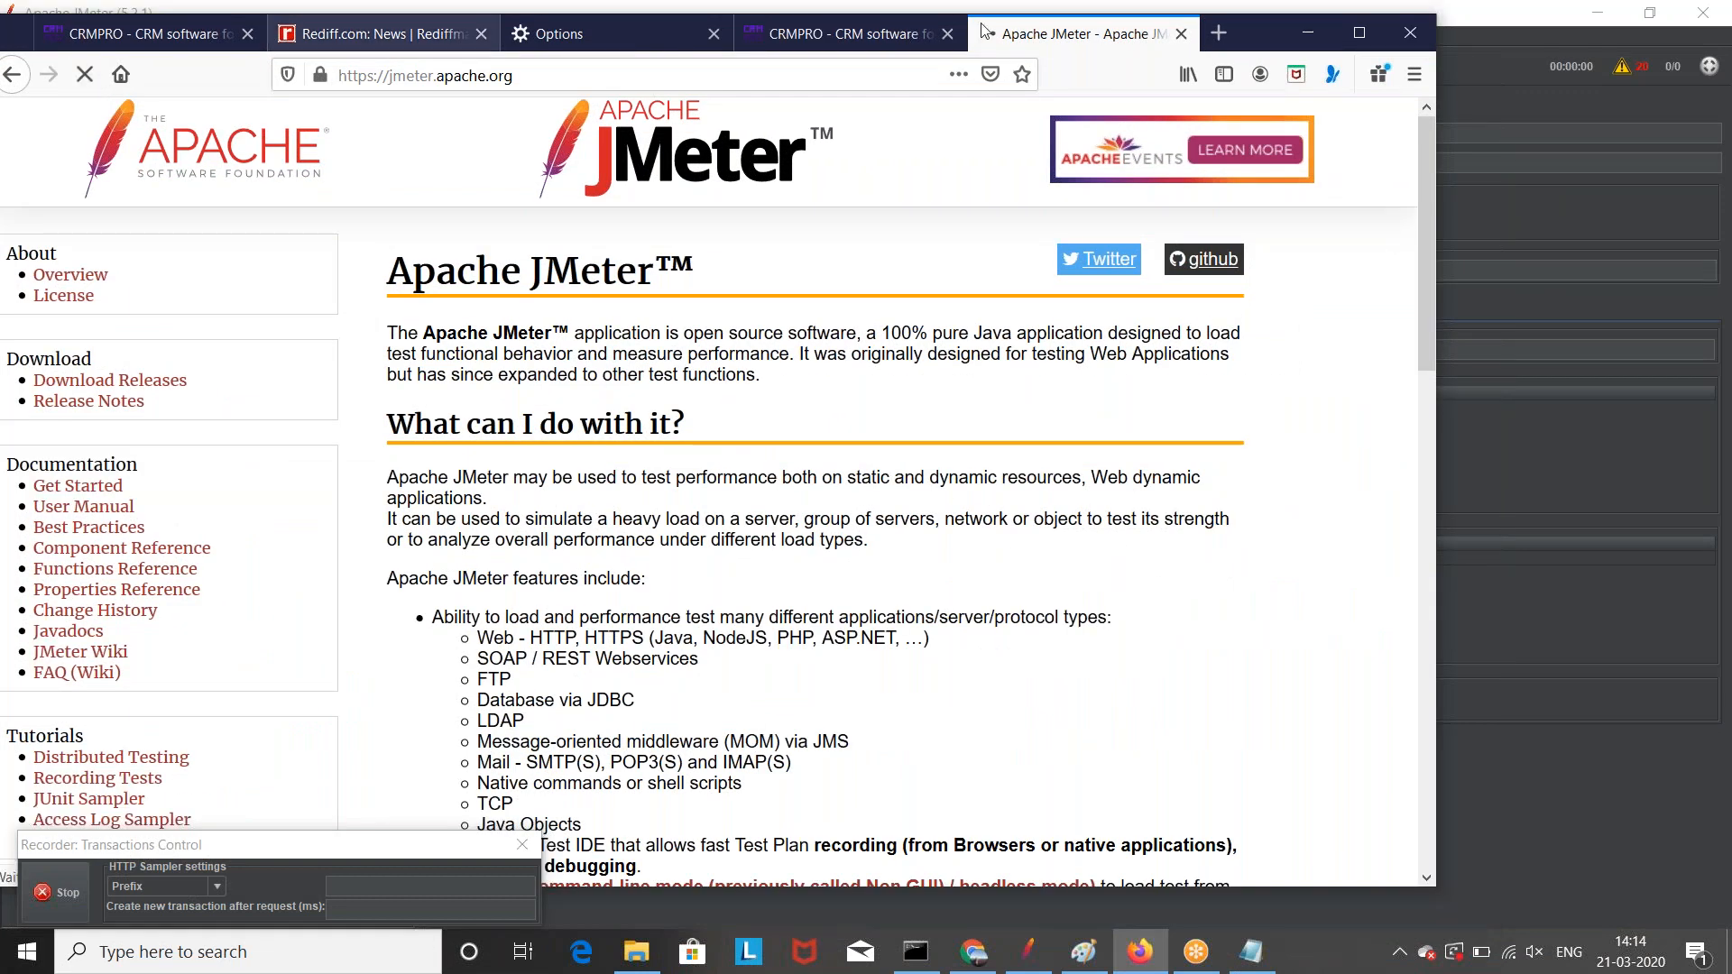
pyautogui.moveTo(1263, 35); pyautogui.dragTo(1485, 204)
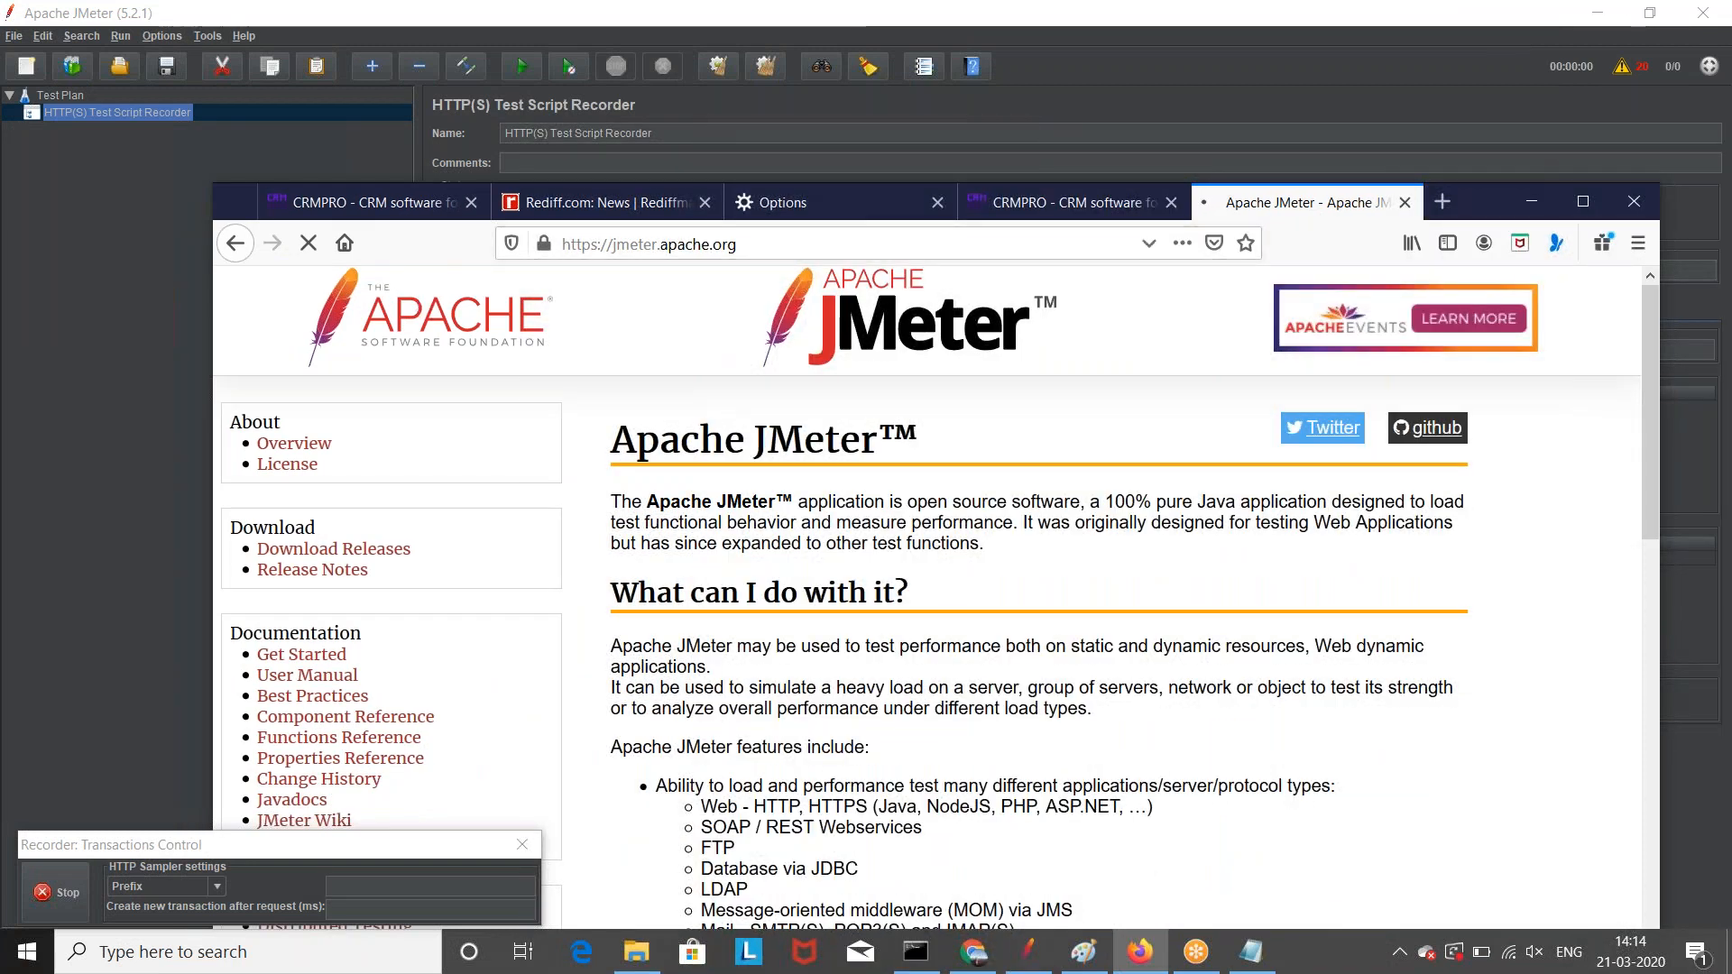
pyautogui.moveTo(1482, 202); pyautogui.dragTo(1449, 312)
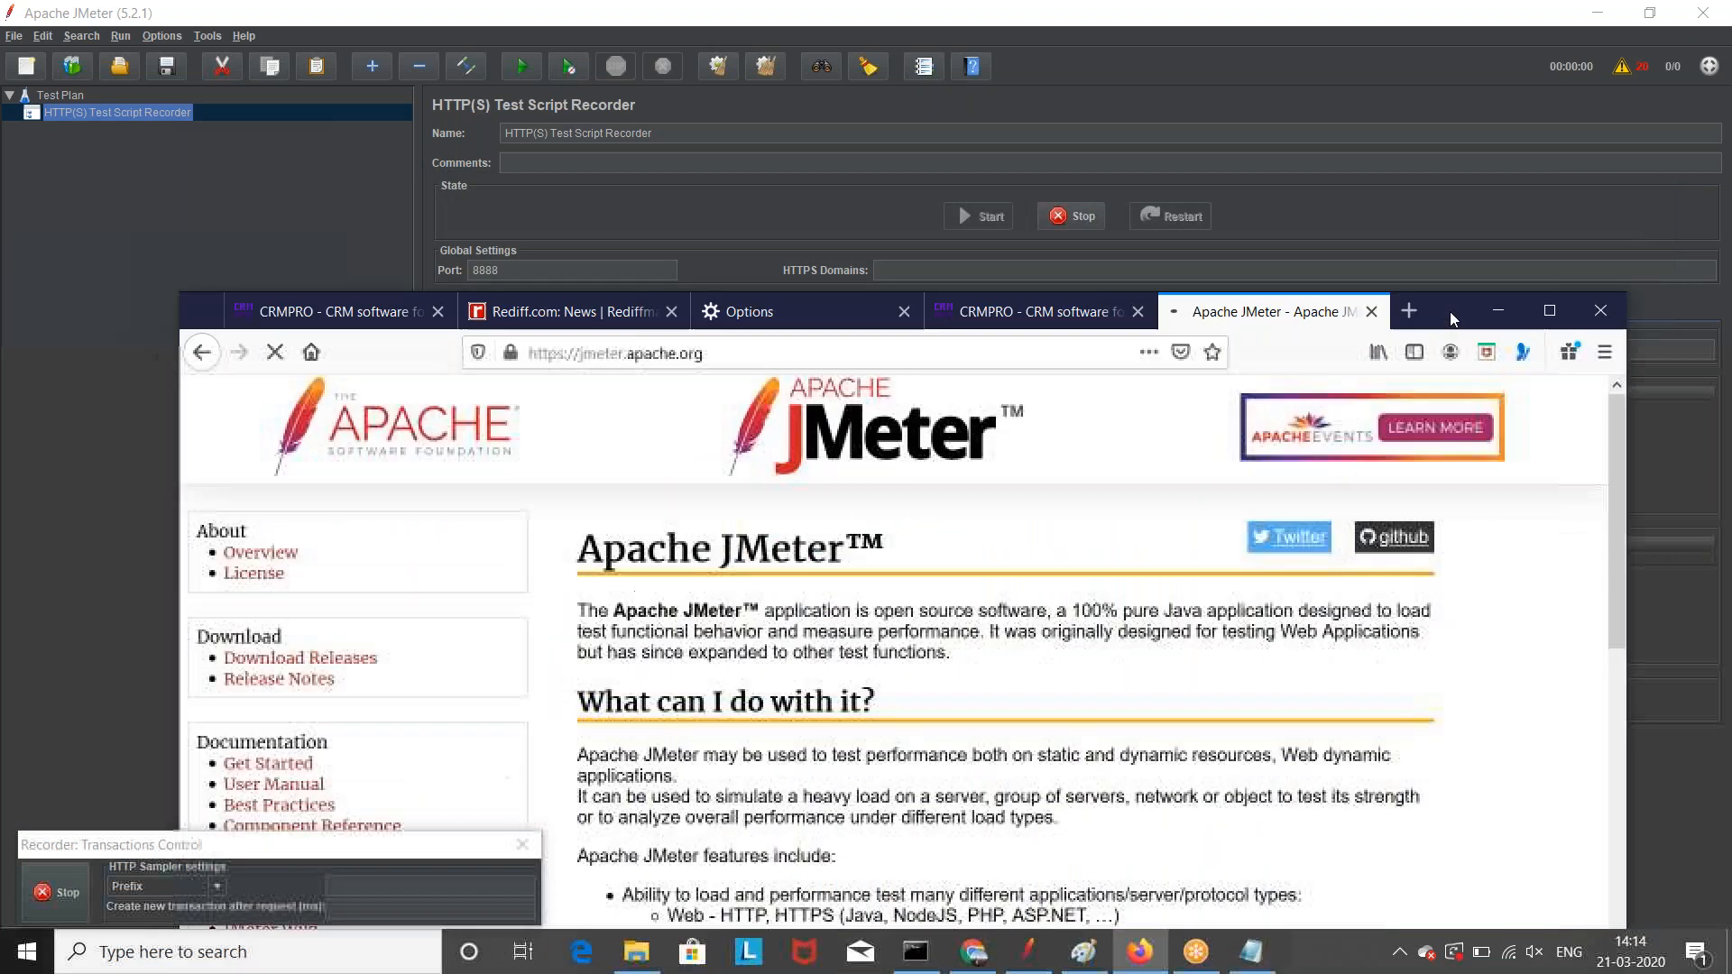
pyautogui.click(931, 347)
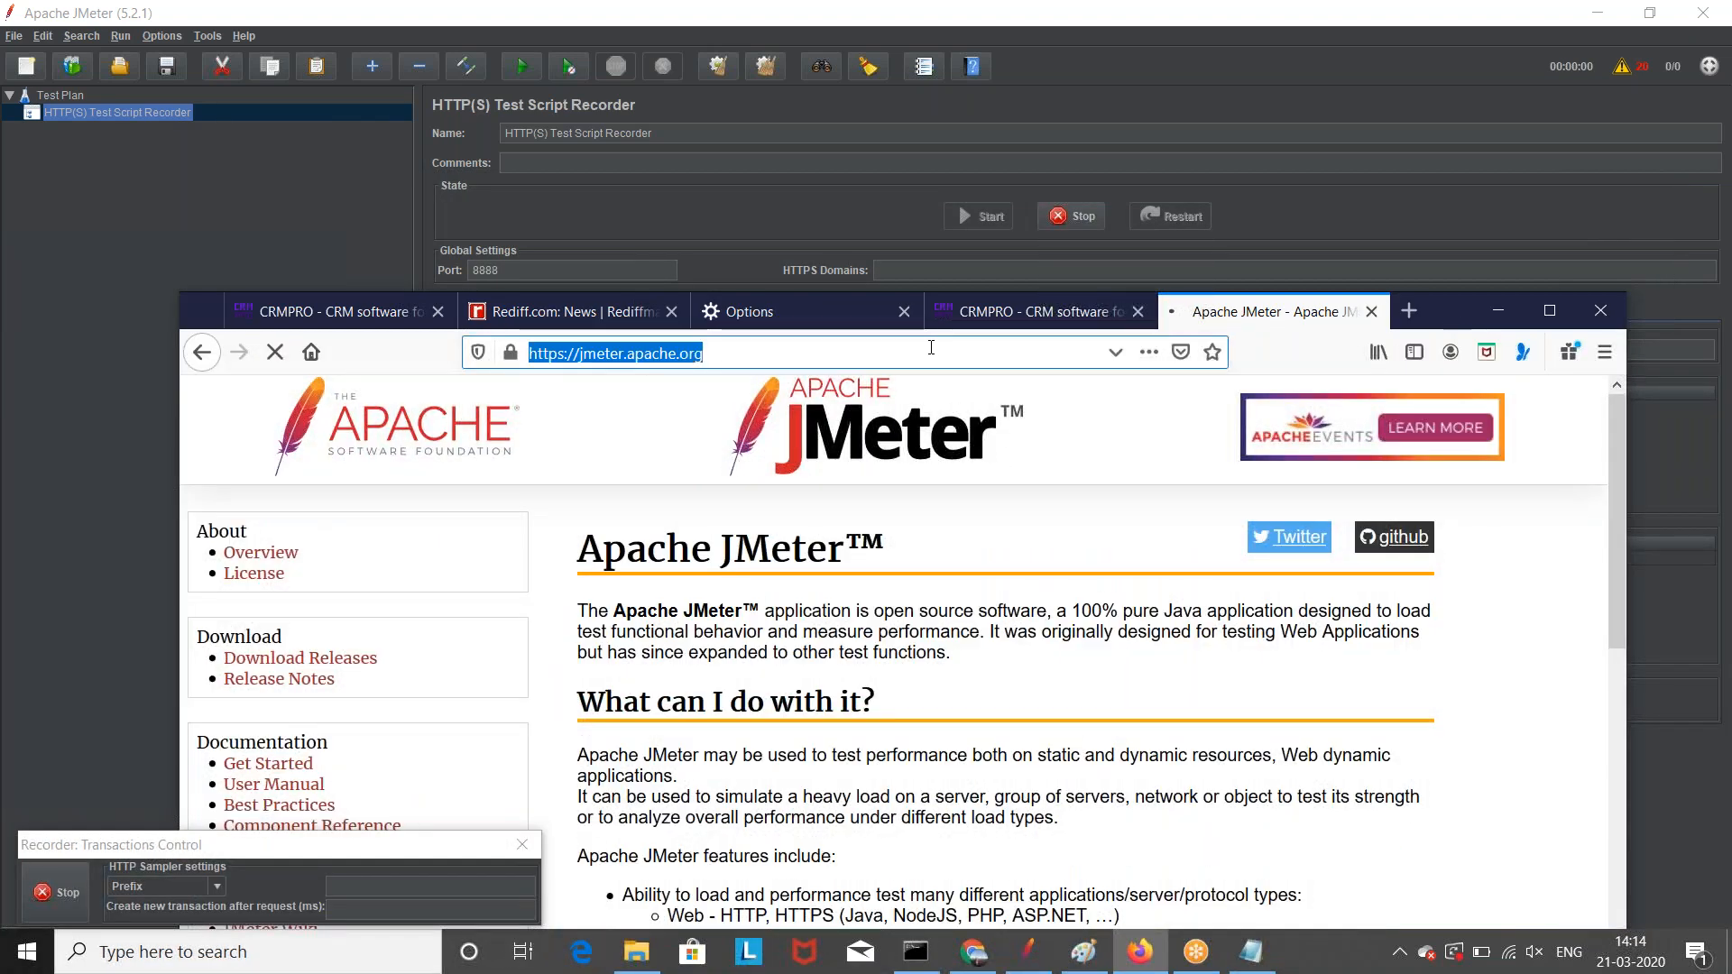
# Step: Load google.com in Firefox while the JMeter recorder is running and reposition the browser window
pyautogui.write('google.com')
pyautogui.press('Return')
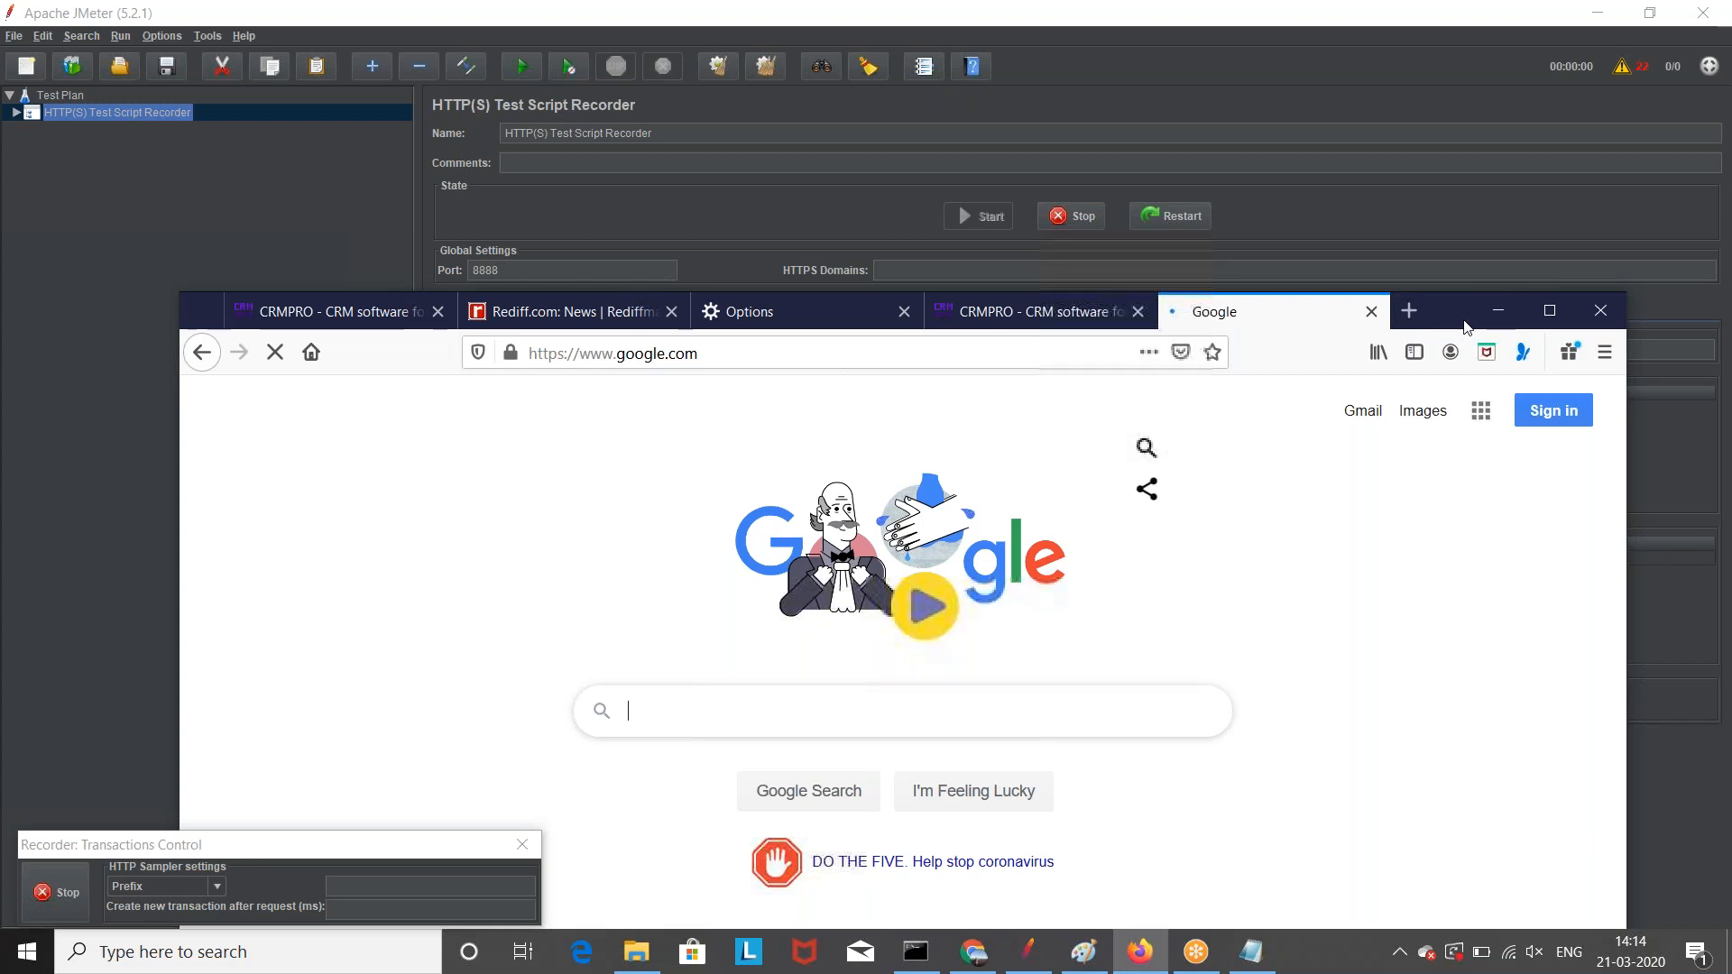
pyautogui.moveTo(1476, 323); pyautogui.dragTo(1485, 231)
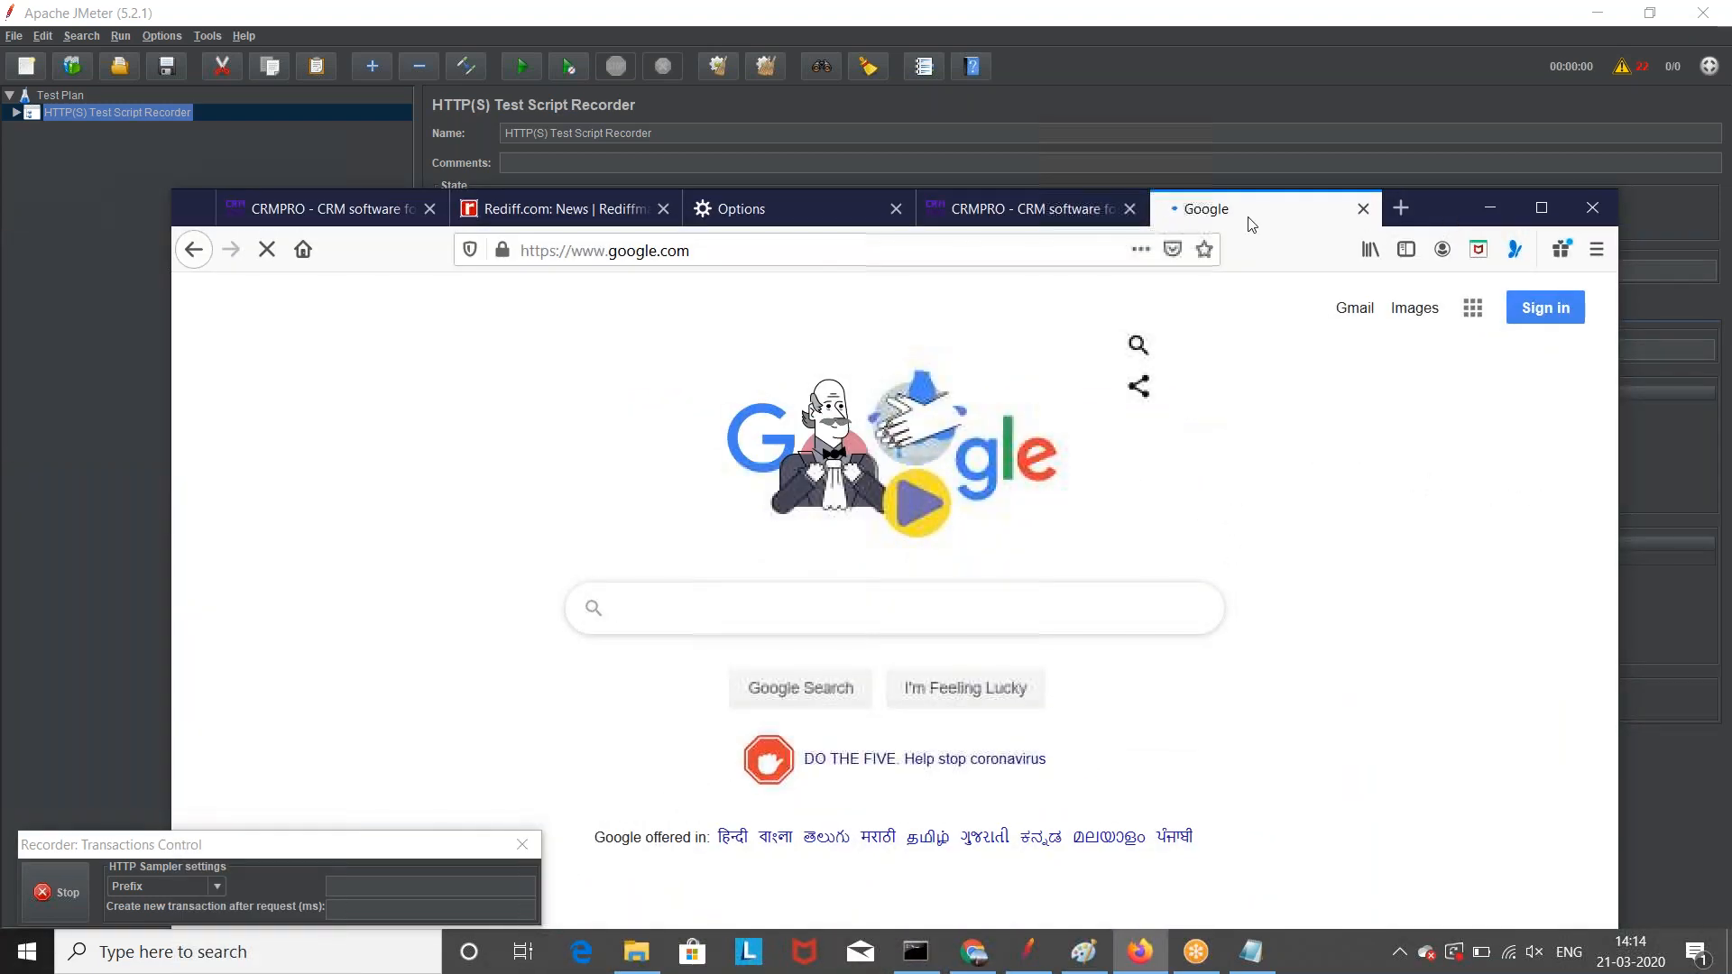
pyautogui.click(265, 249)
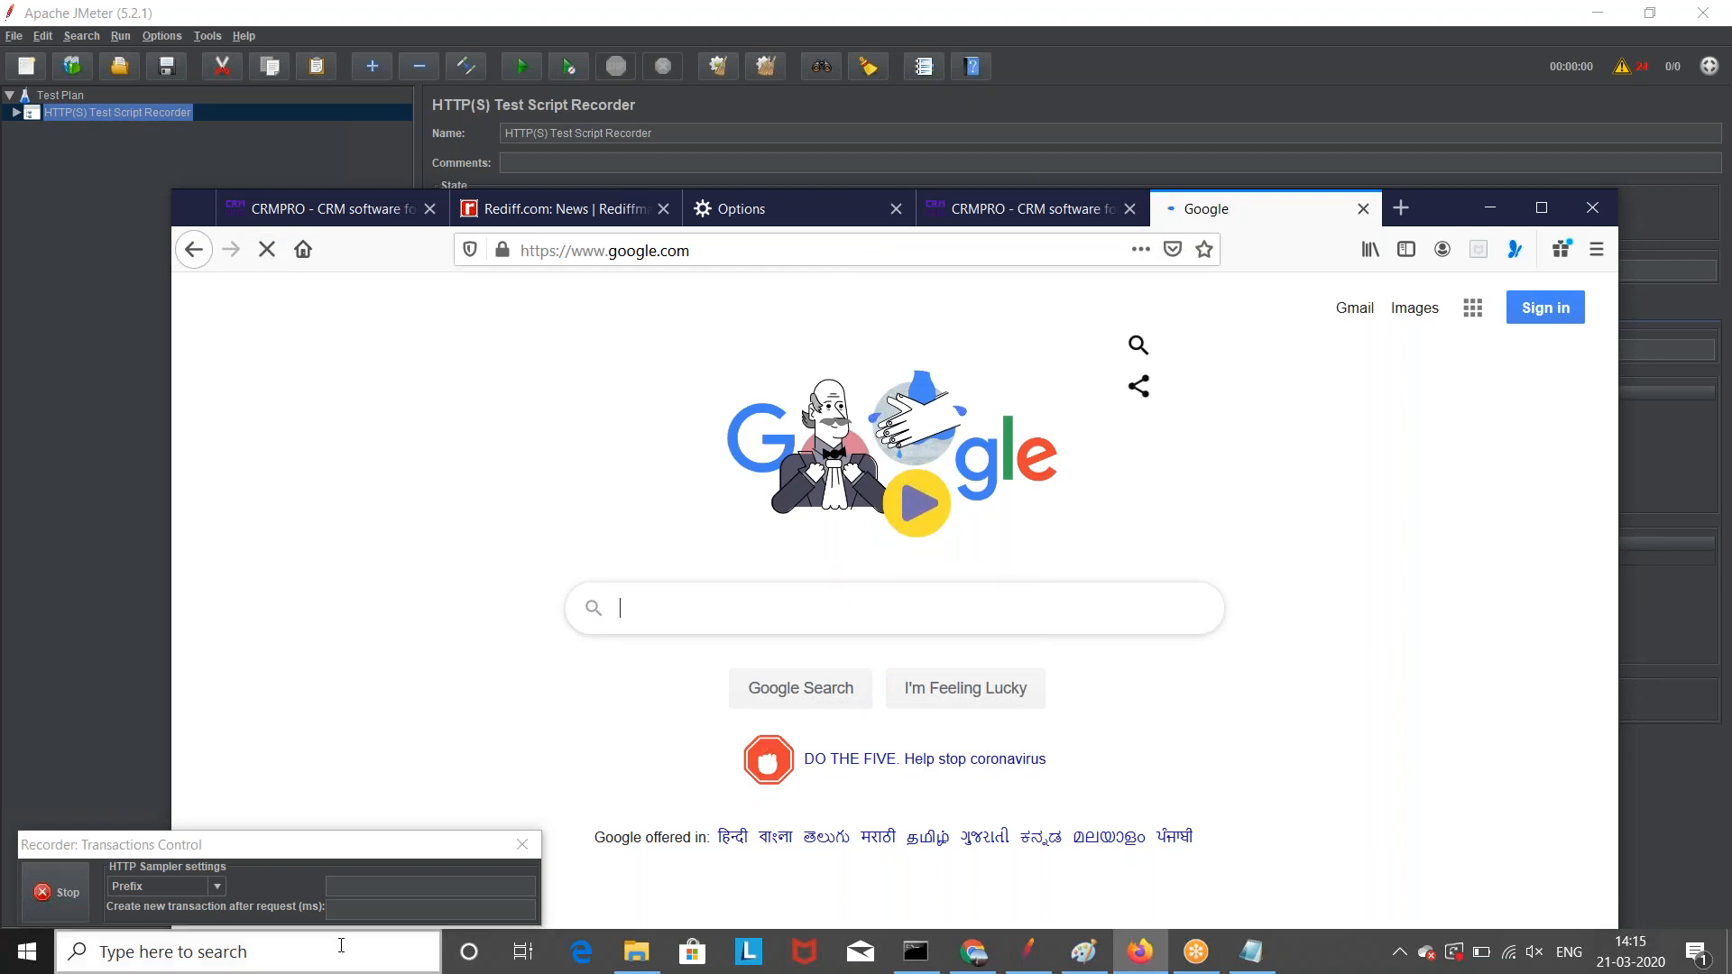
# Step: Check the Windows LAN proxy settings in Internet Options, then close the dialogs
pyautogui.click(307, 947)
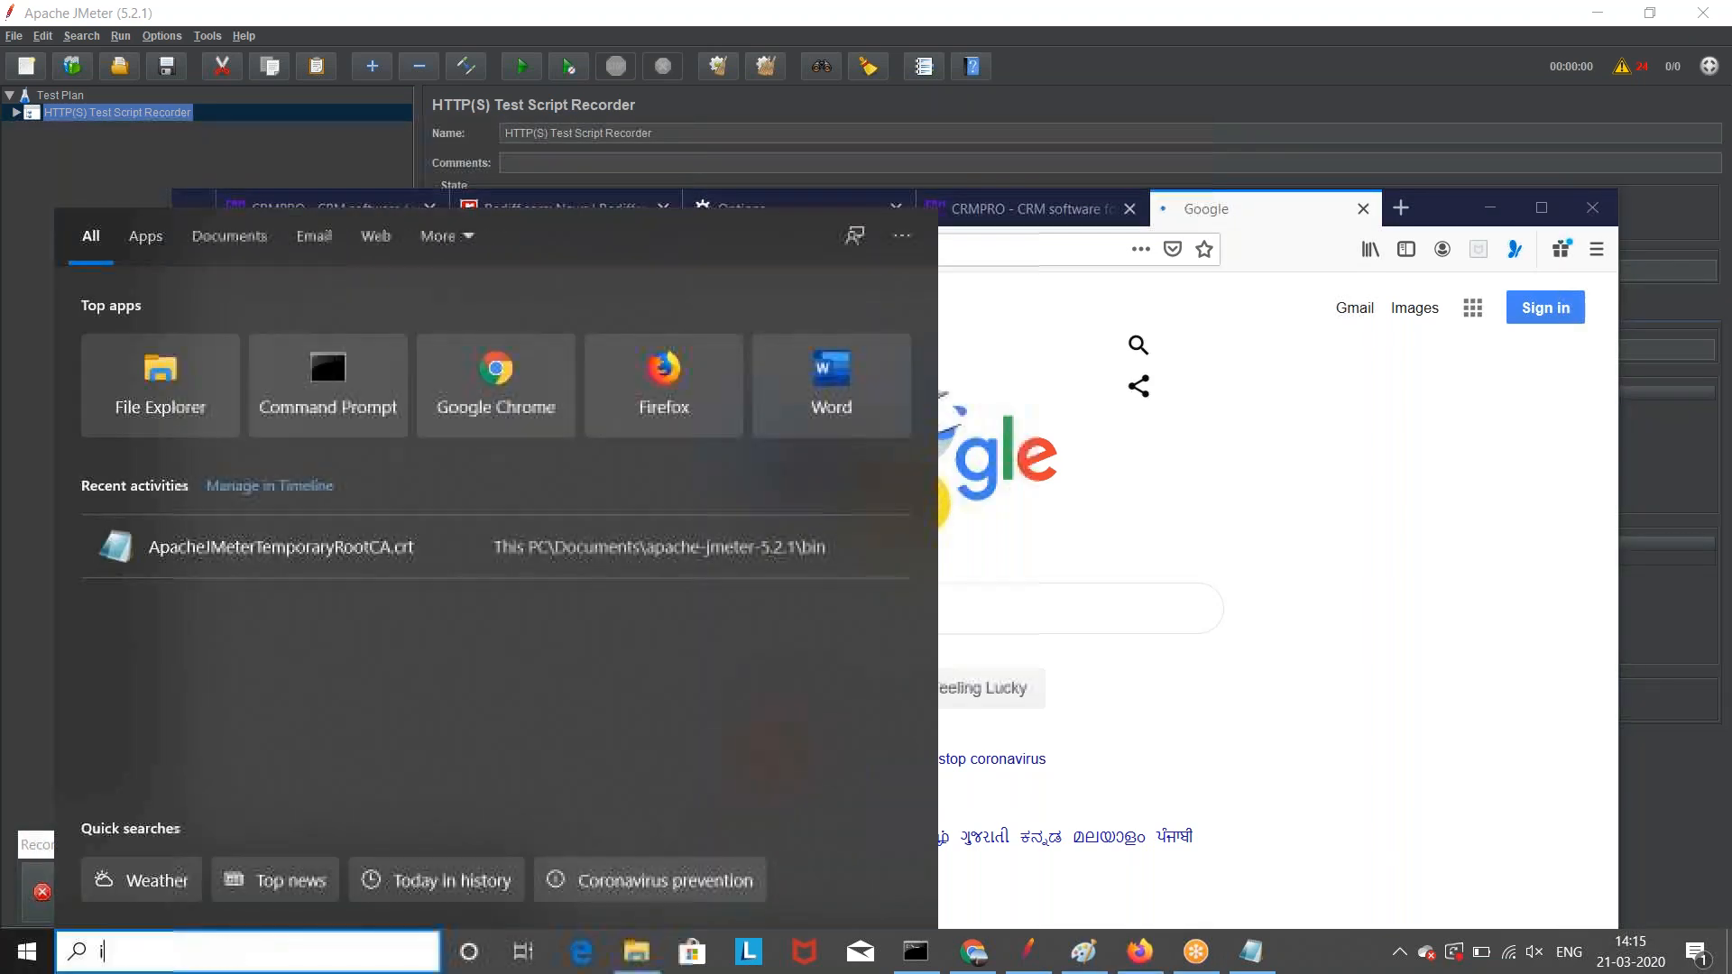
pyautogui.write('inter')
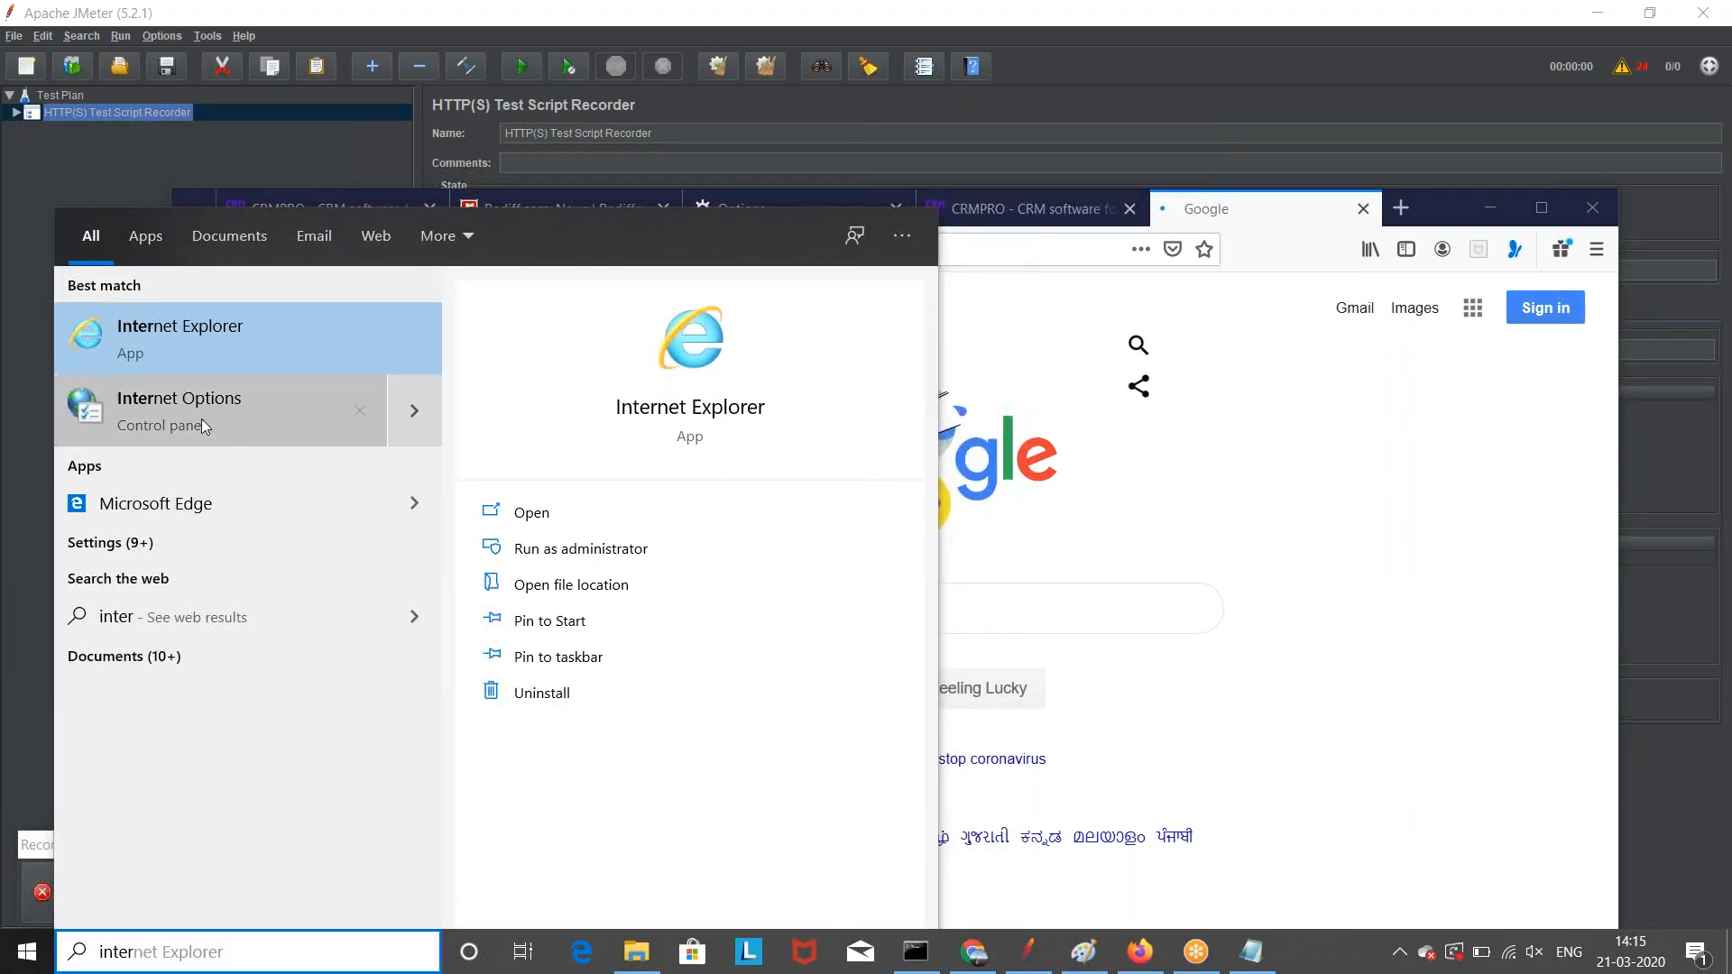
pyautogui.click(202, 418)
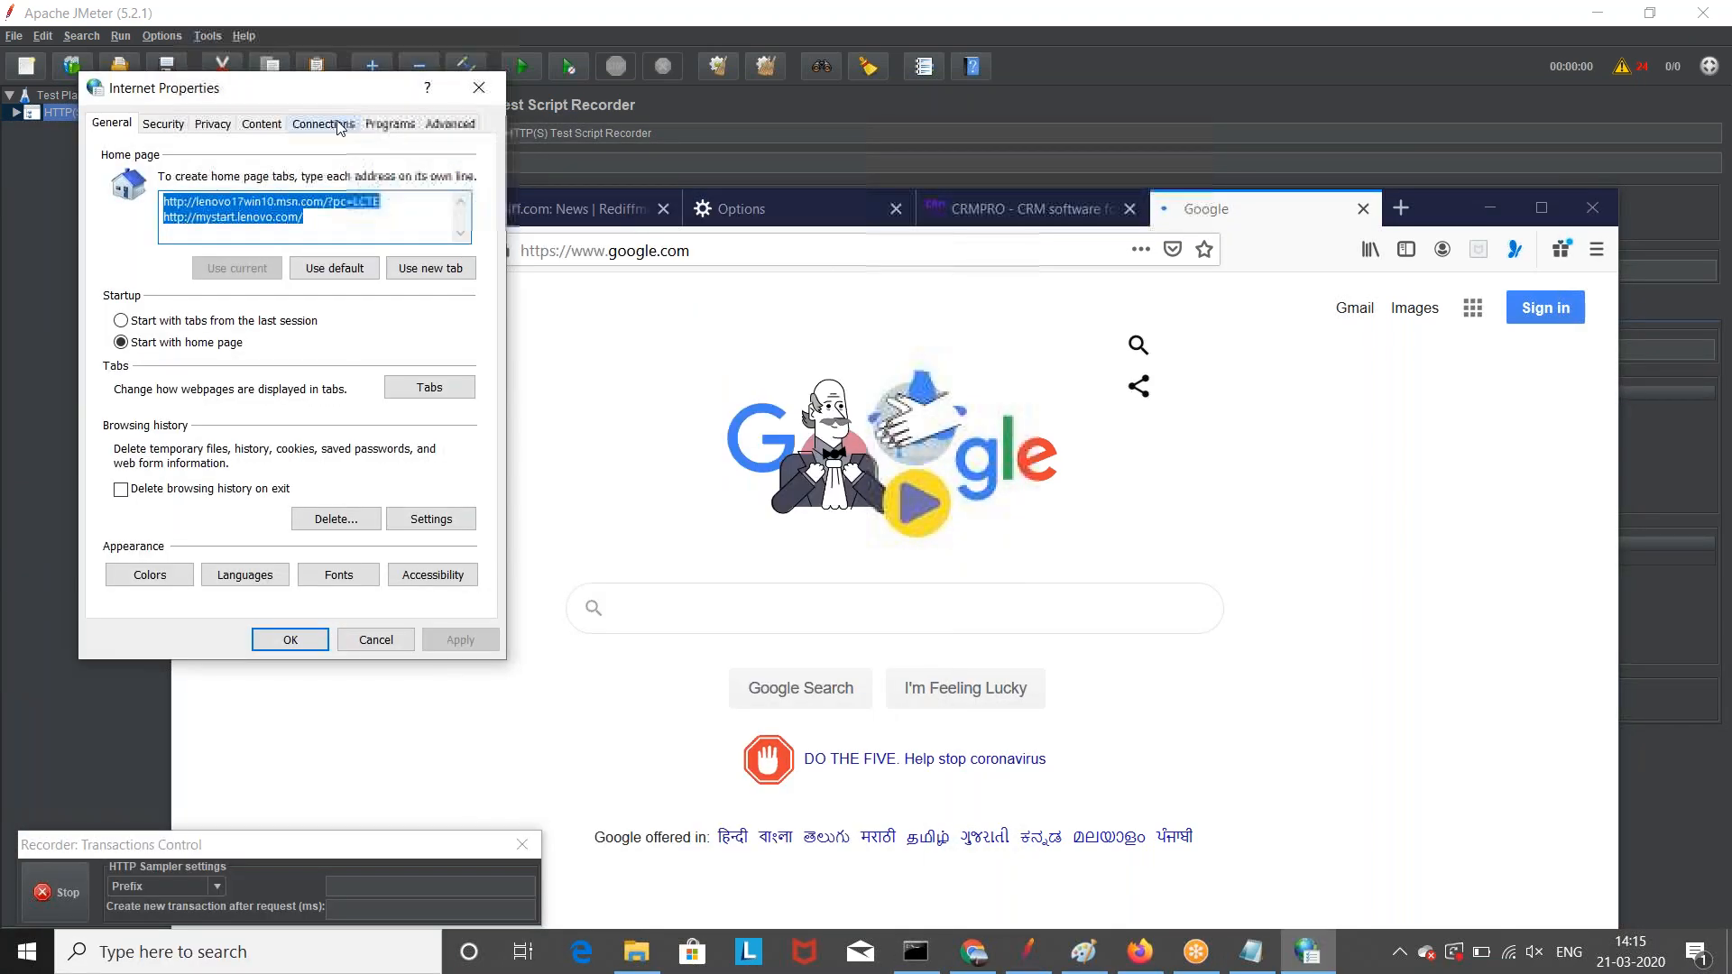
pyautogui.click(333, 125)
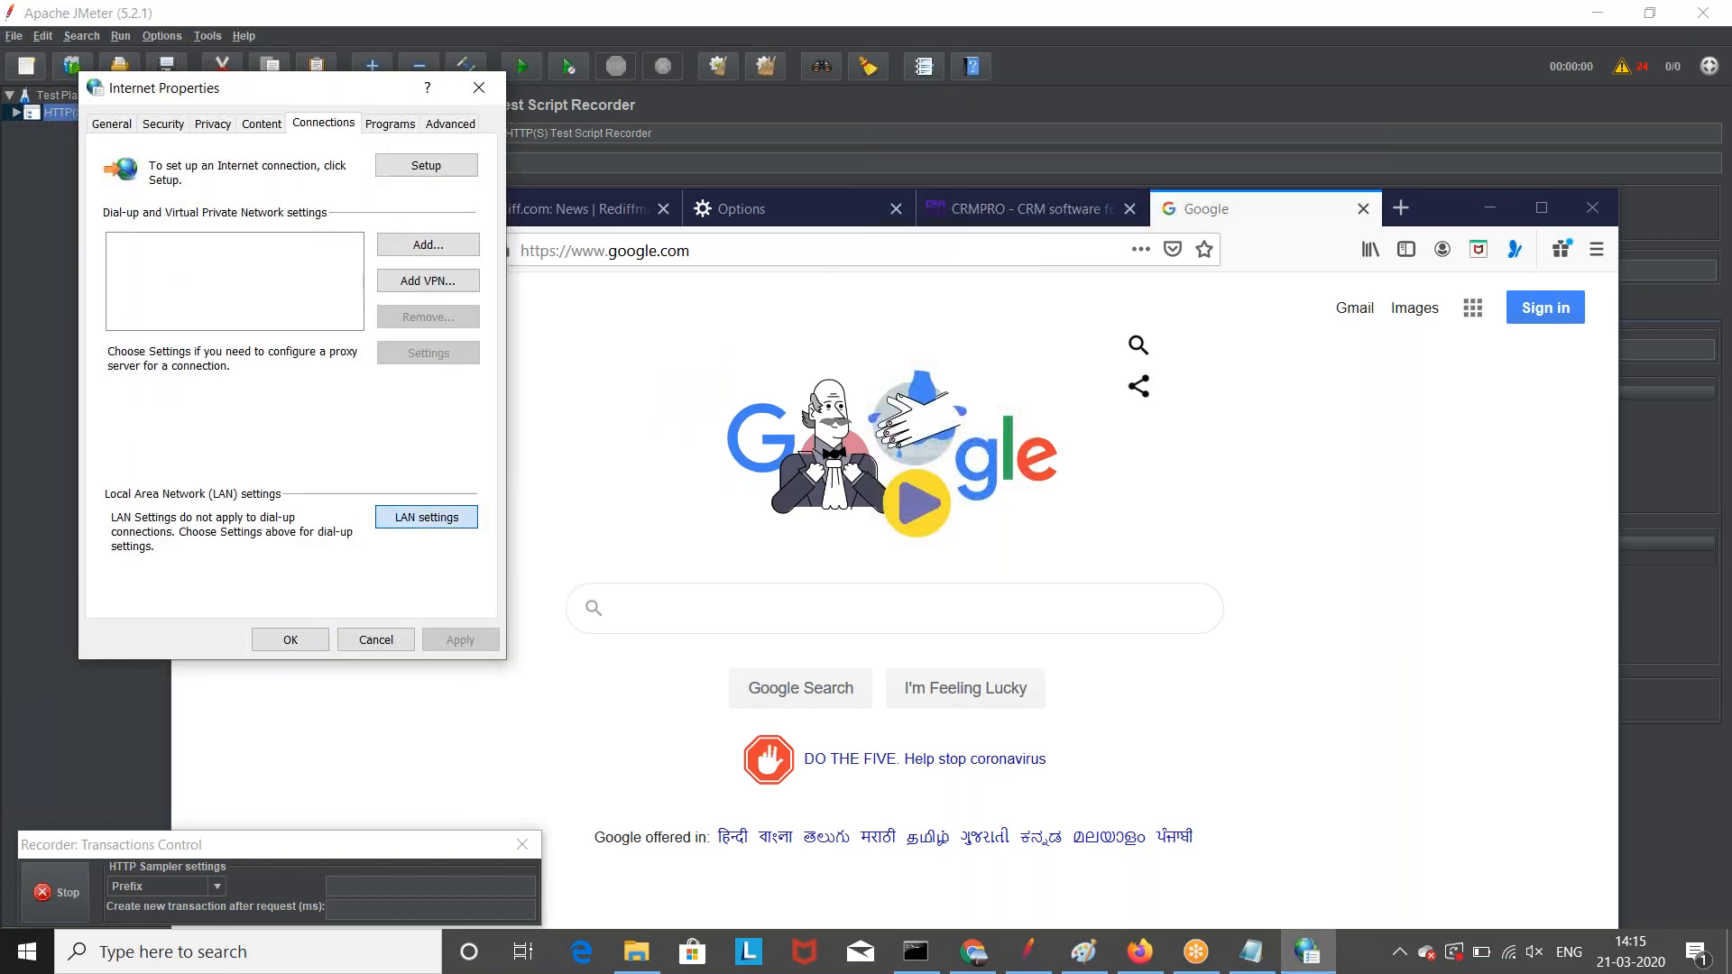
pyautogui.click(426, 517)
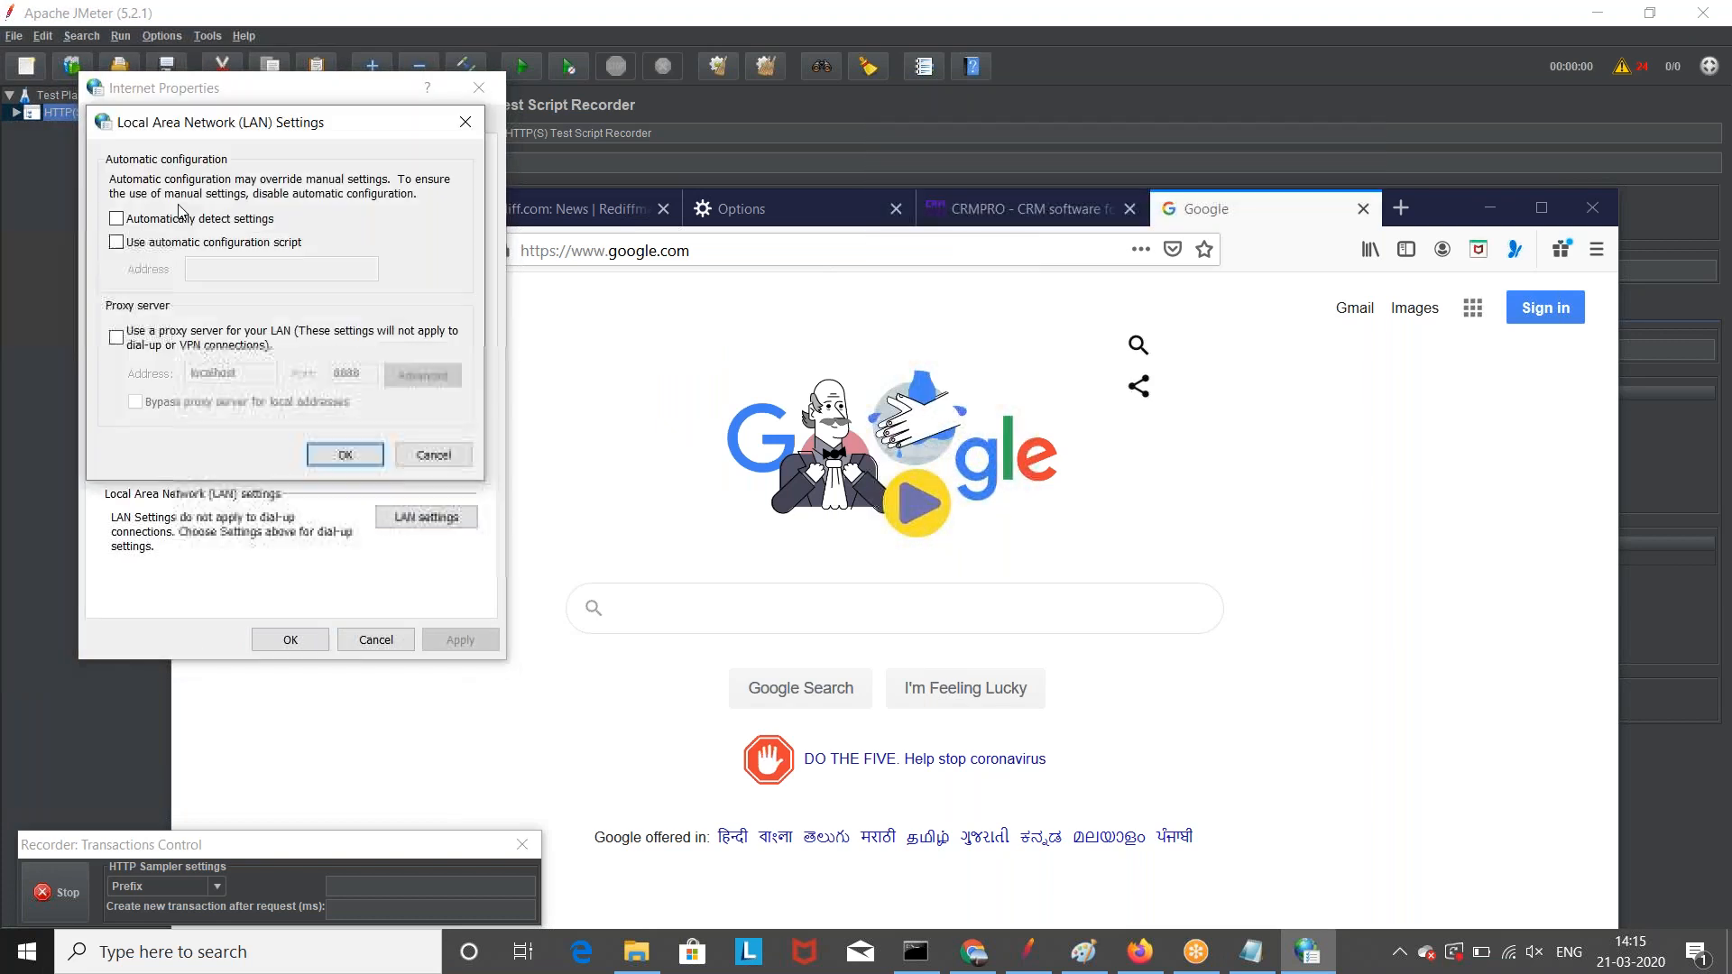
pyautogui.click(354, 466)
pyautogui.click(291, 639)
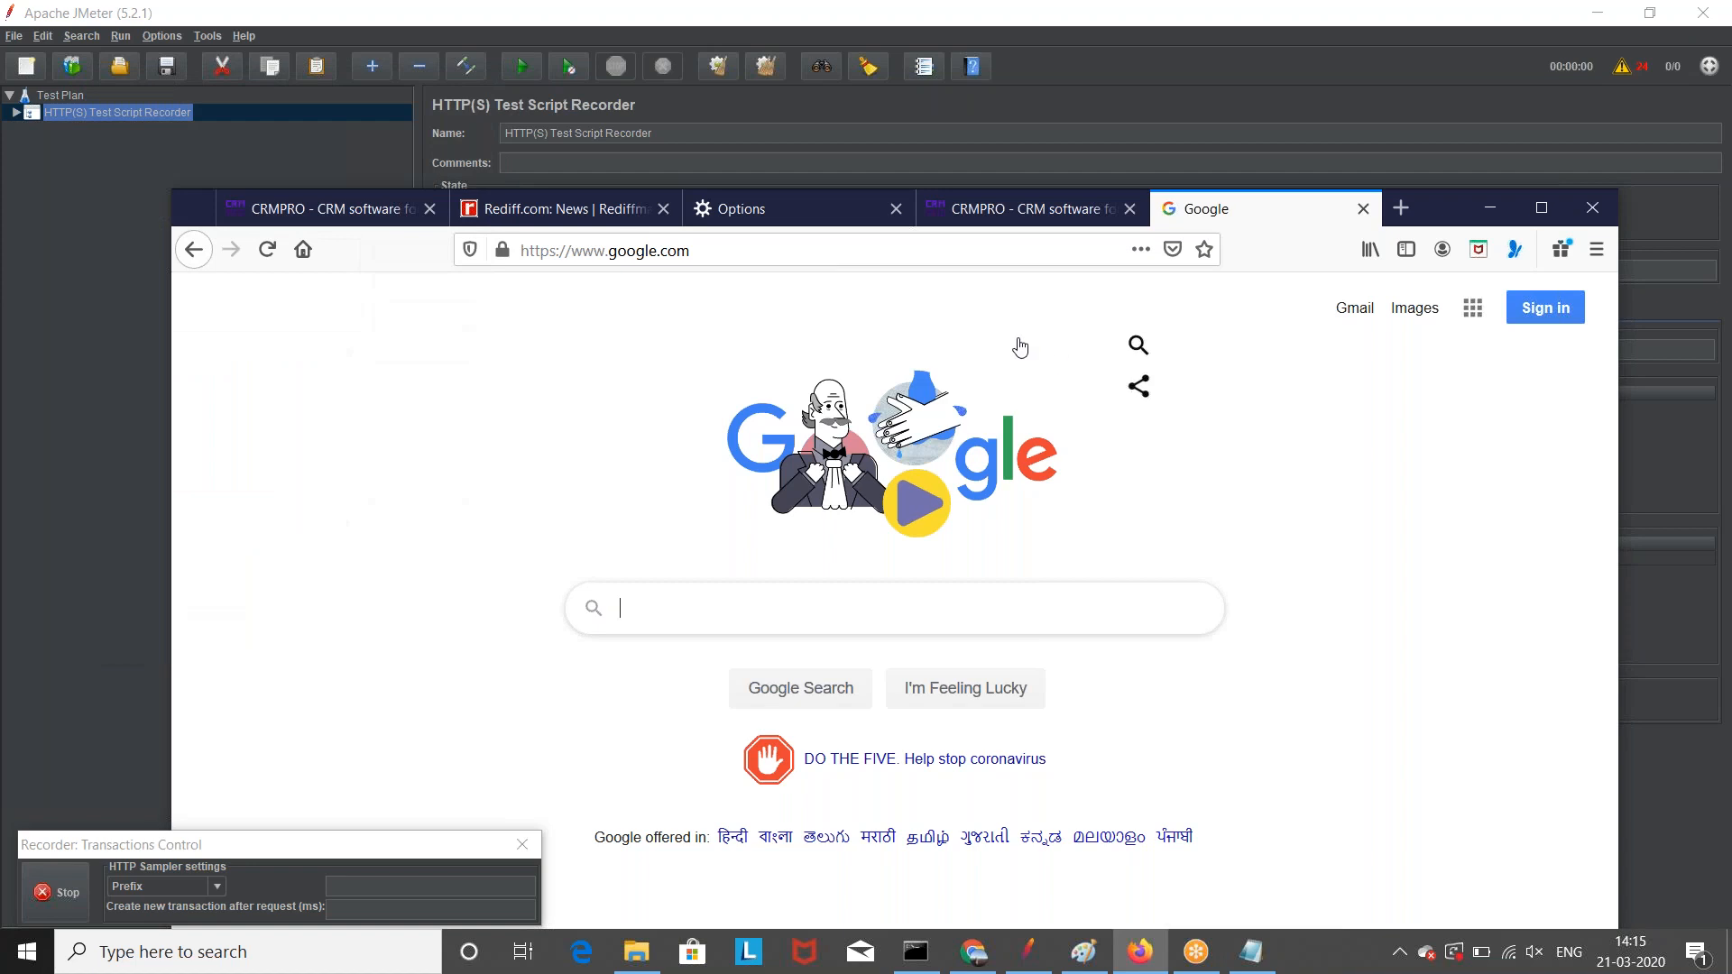
# Step: Request google.com again in Firefox and move the browser window higher on the desktop
pyautogui.click(825, 261)
pyautogui.press('Return')
pyautogui.moveTo(1465, 191); pyautogui.dragTo(1301, 146)
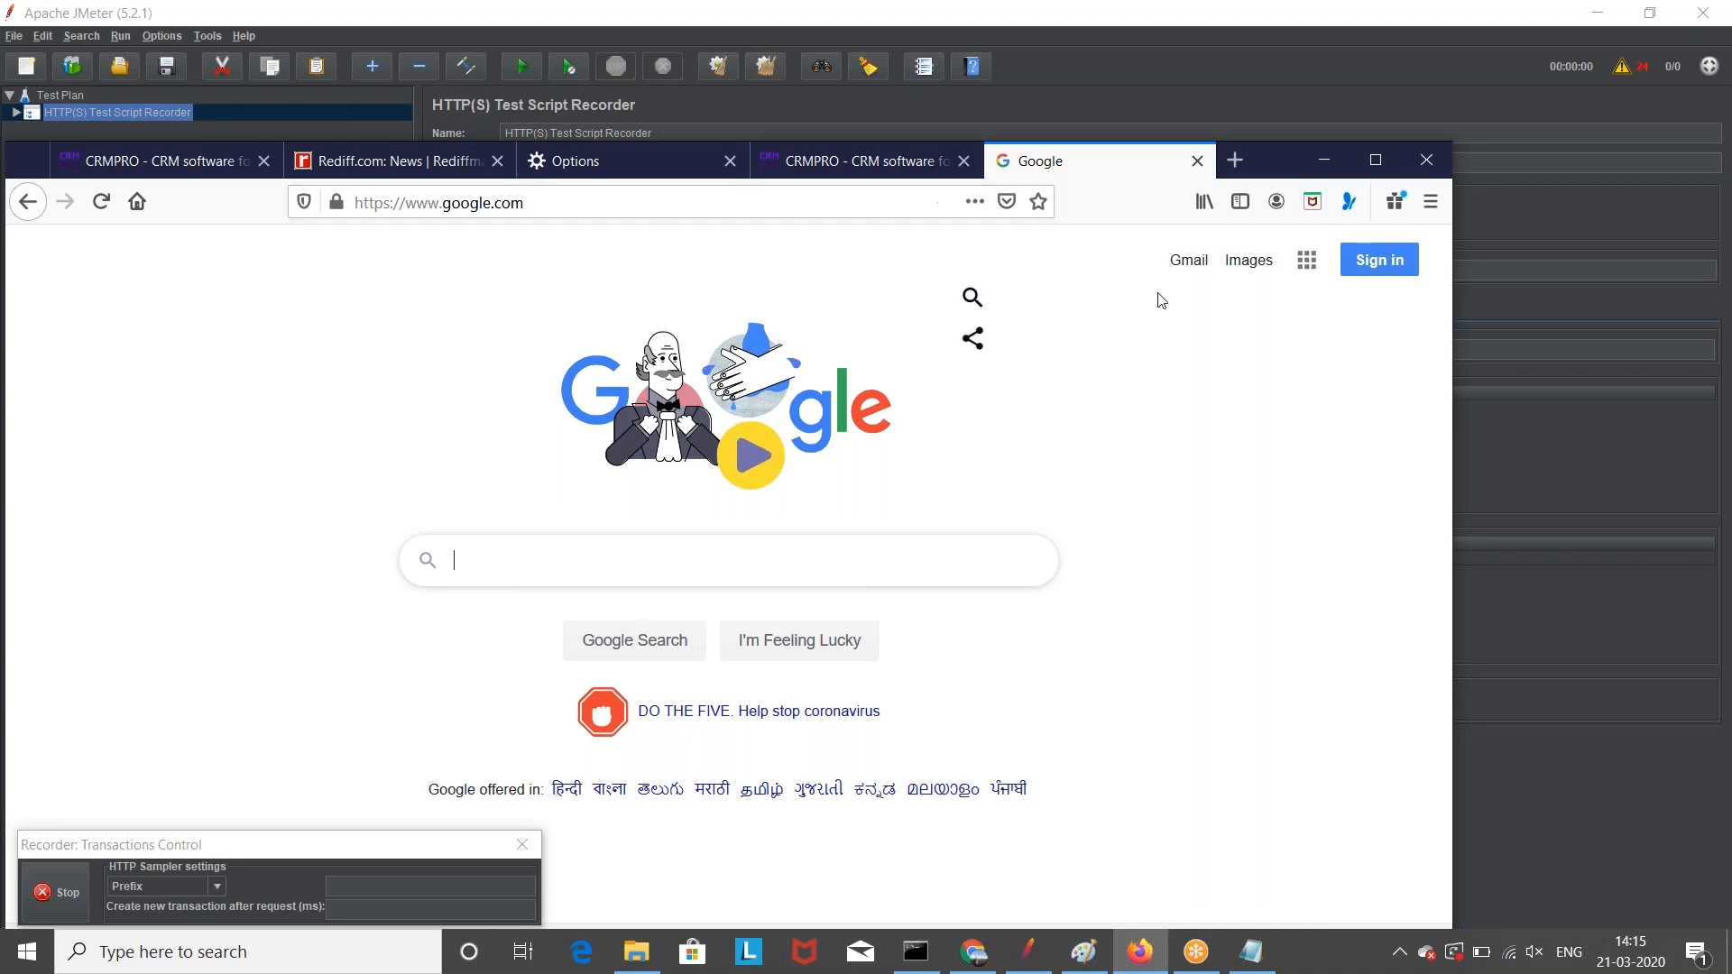
pyautogui.moveTo(1277, 153); pyautogui.dragTo(1284, 115)
# Step: Open the Certificate Manager from the Privacy & Security options of Firefox
pyautogui.click(1437, 166)
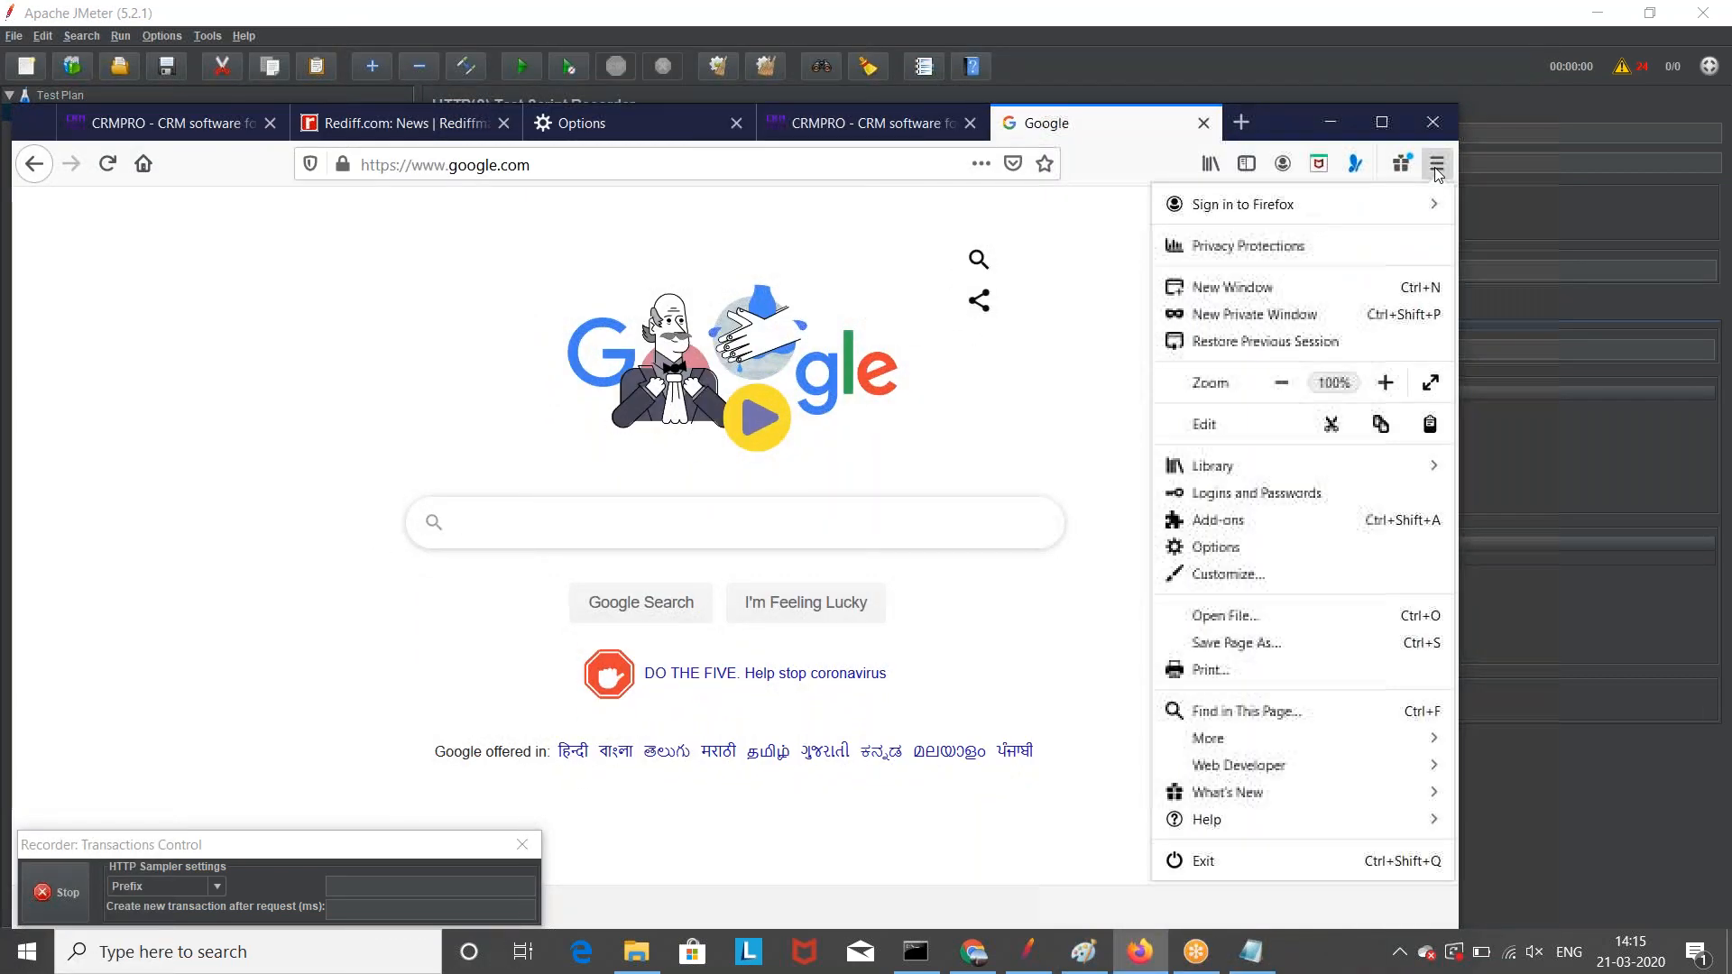
pyautogui.click(1216, 559)
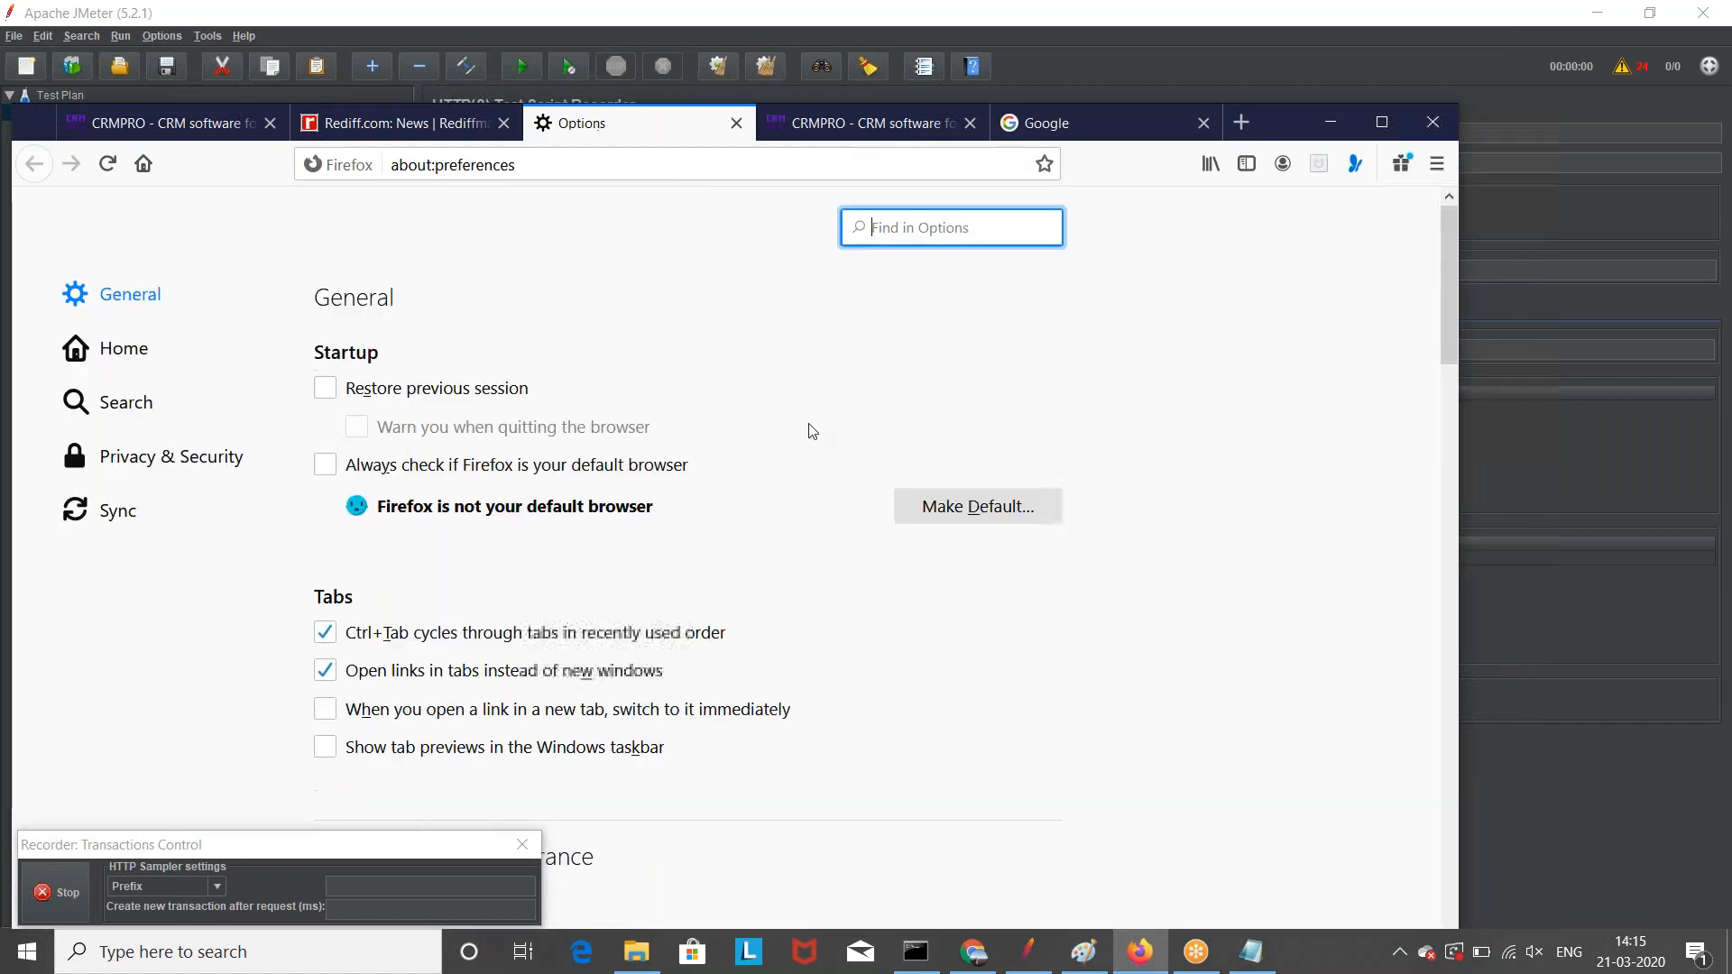
pyautogui.click(174, 467)
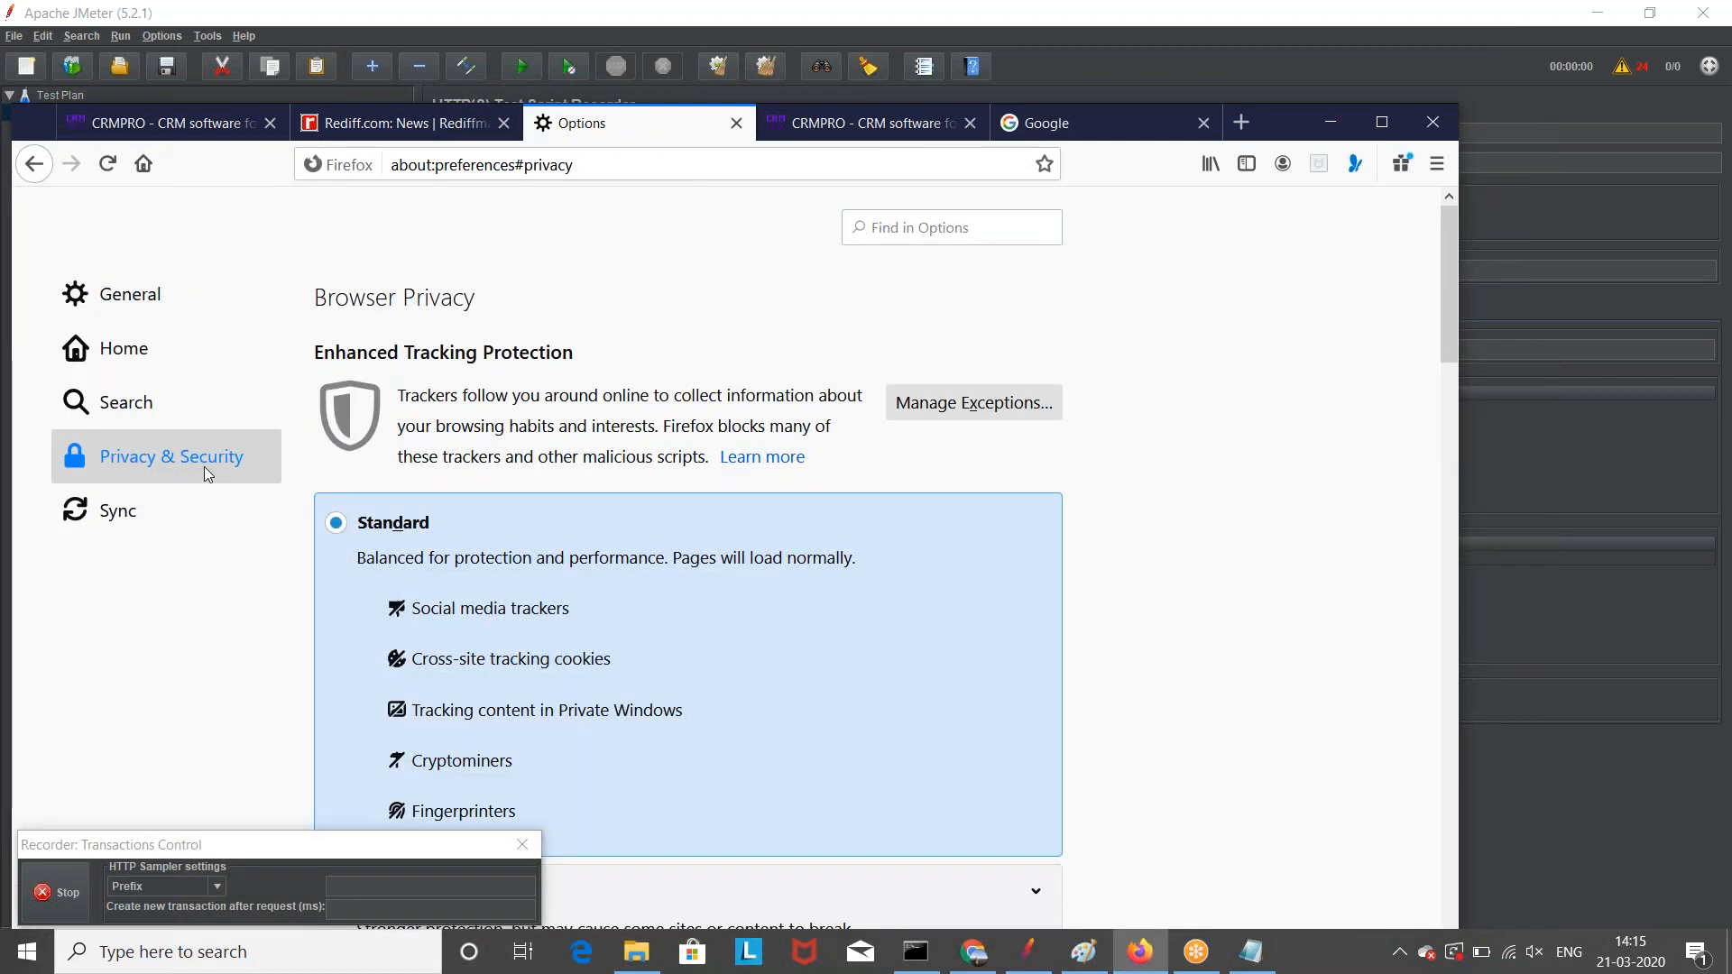
pyautogui.scroll(-10, 1092, 588)
pyautogui.scroll(-15, 1090, 586)
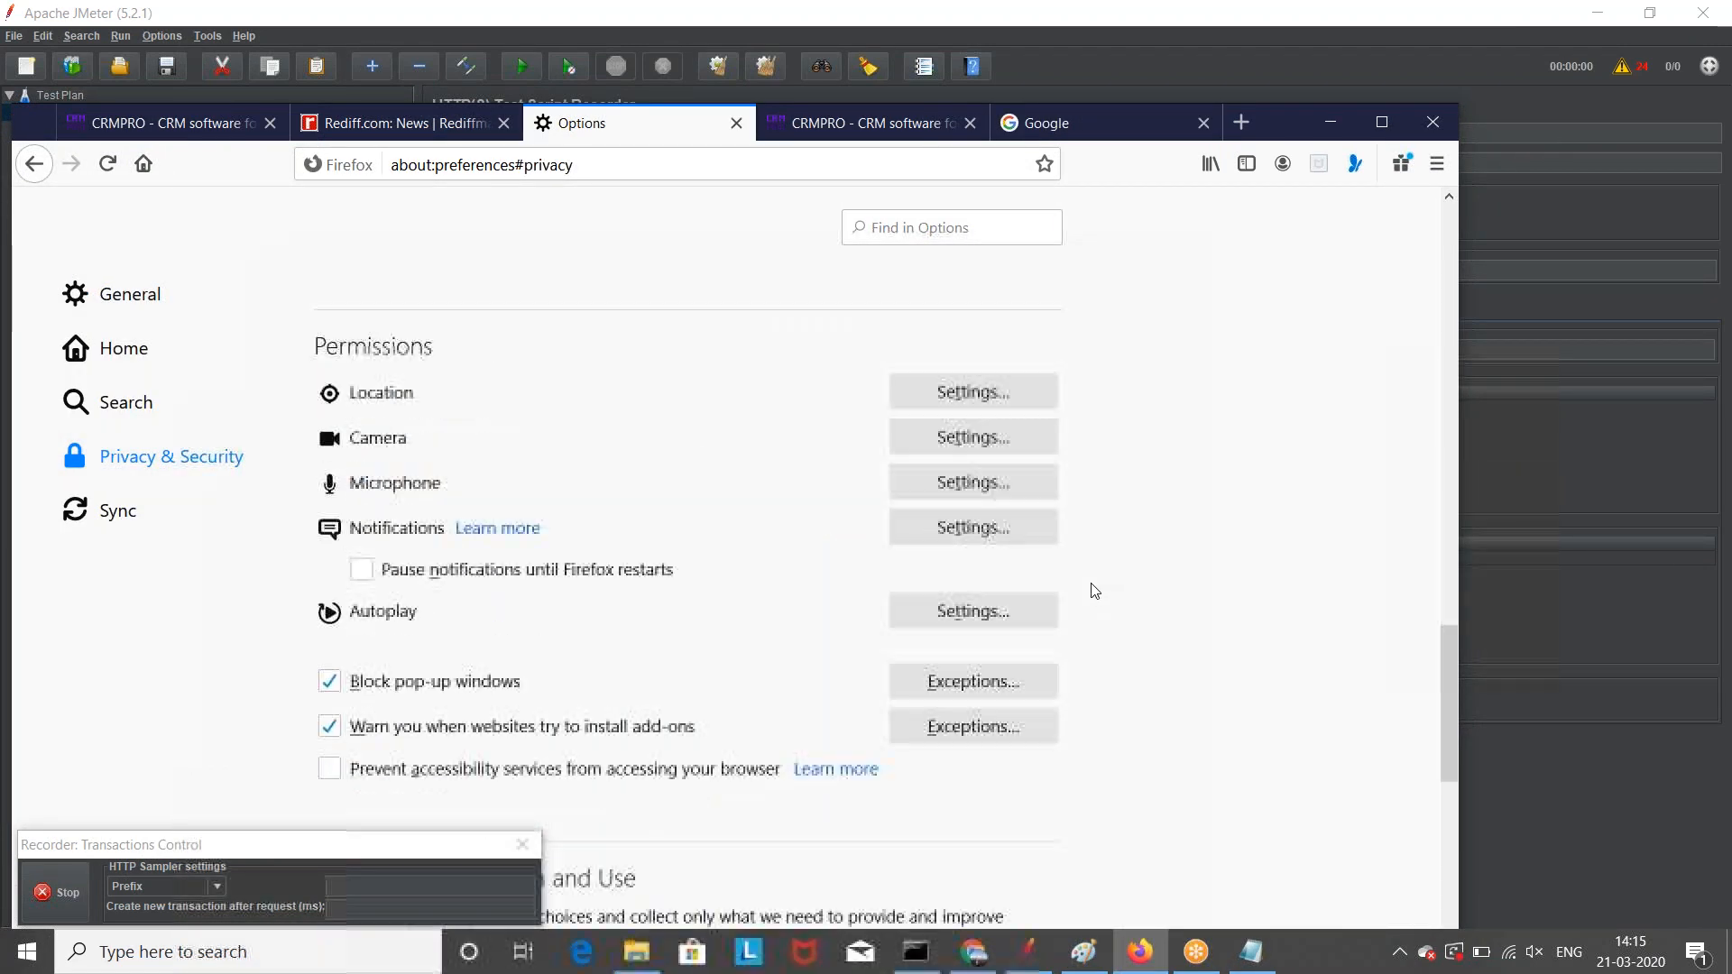
pyautogui.click(981, 825)
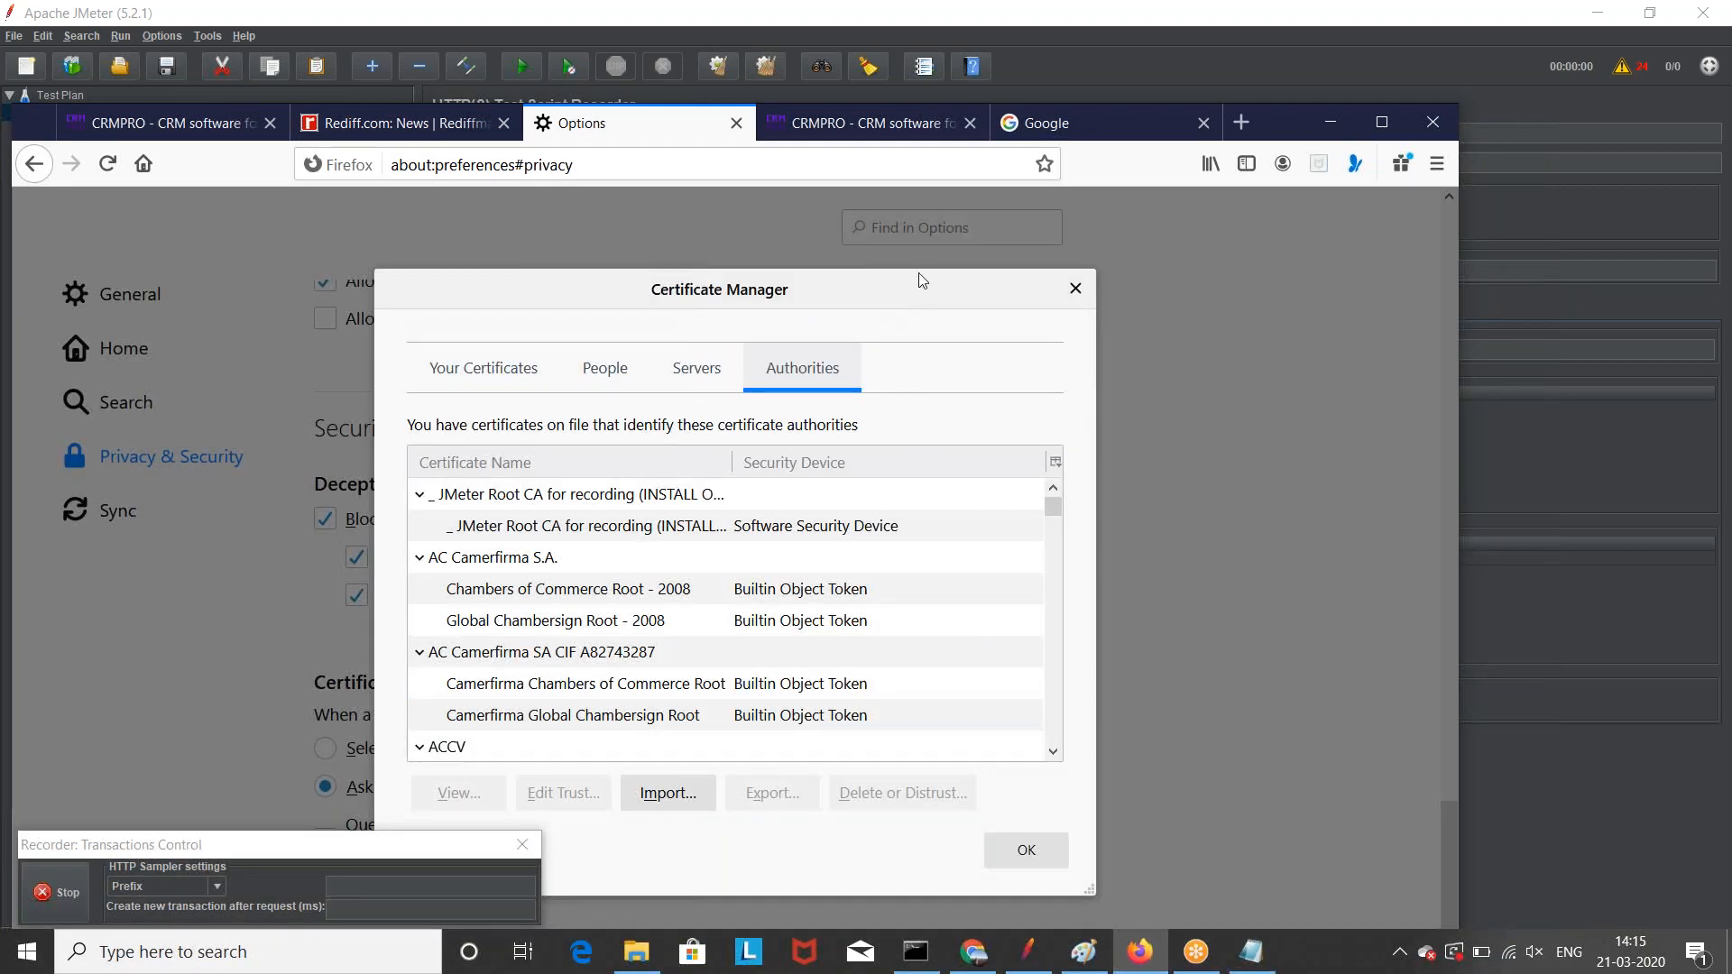
# Step: Delete the JMeter Root CA for recording certificate from the certificate authorities and close the Certificate Manager
pyautogui.click(547, 530)
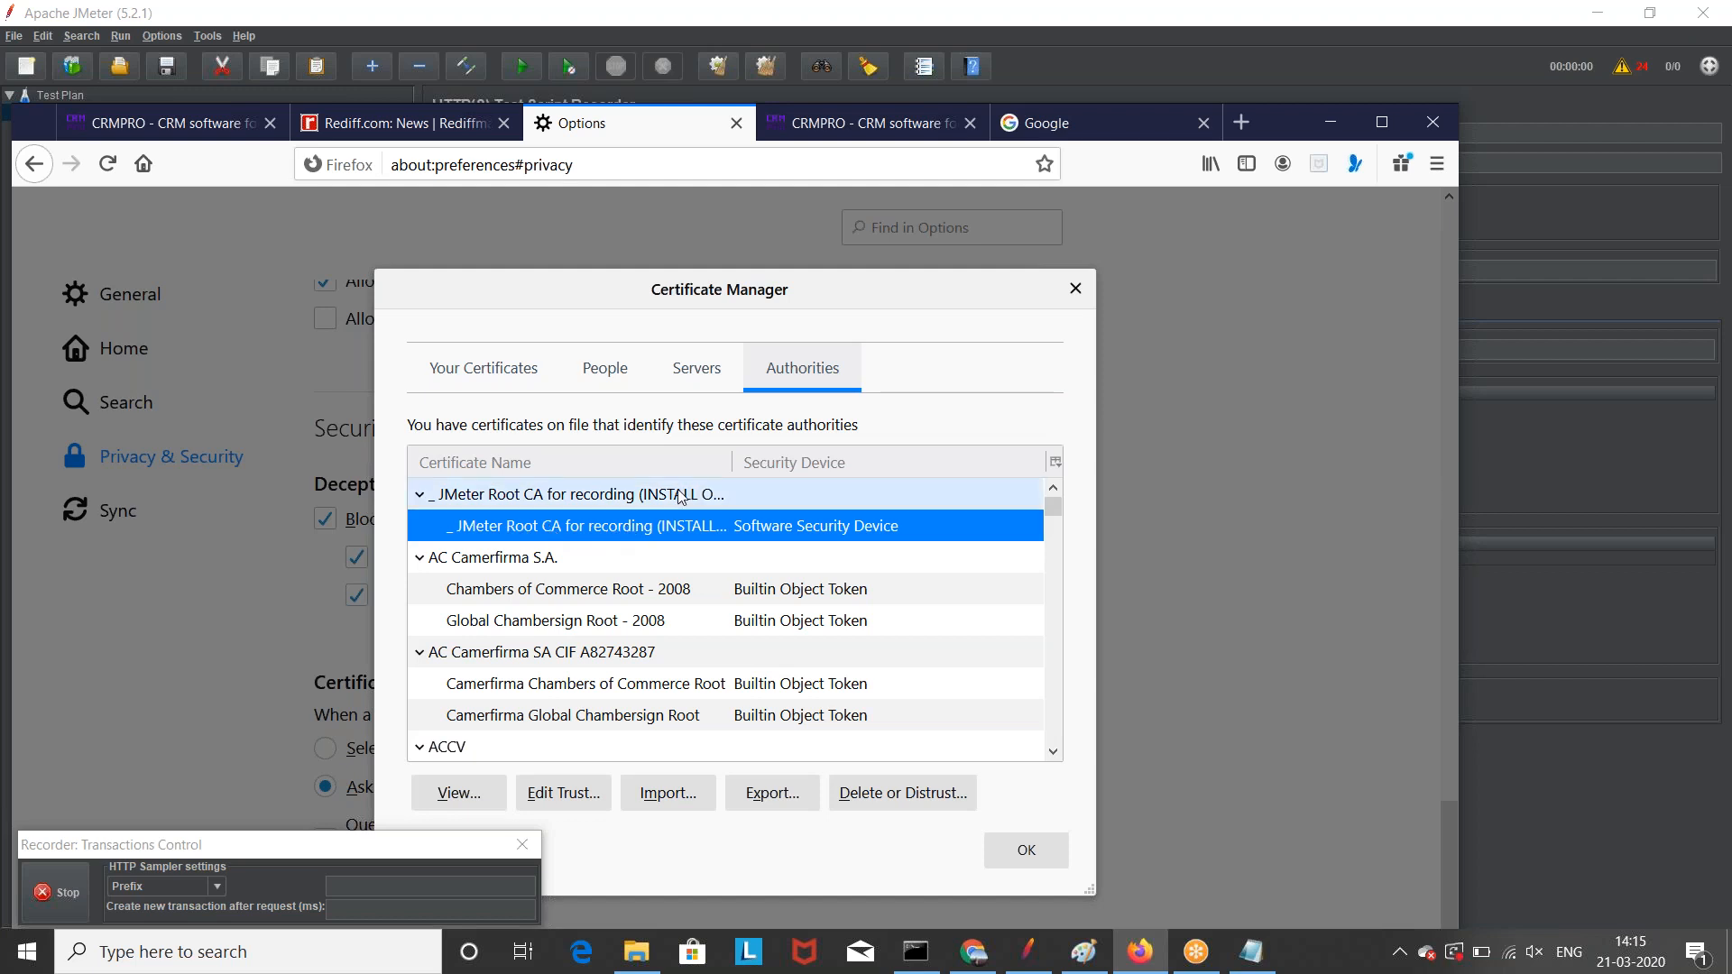
pyautogui.click(642, 499)
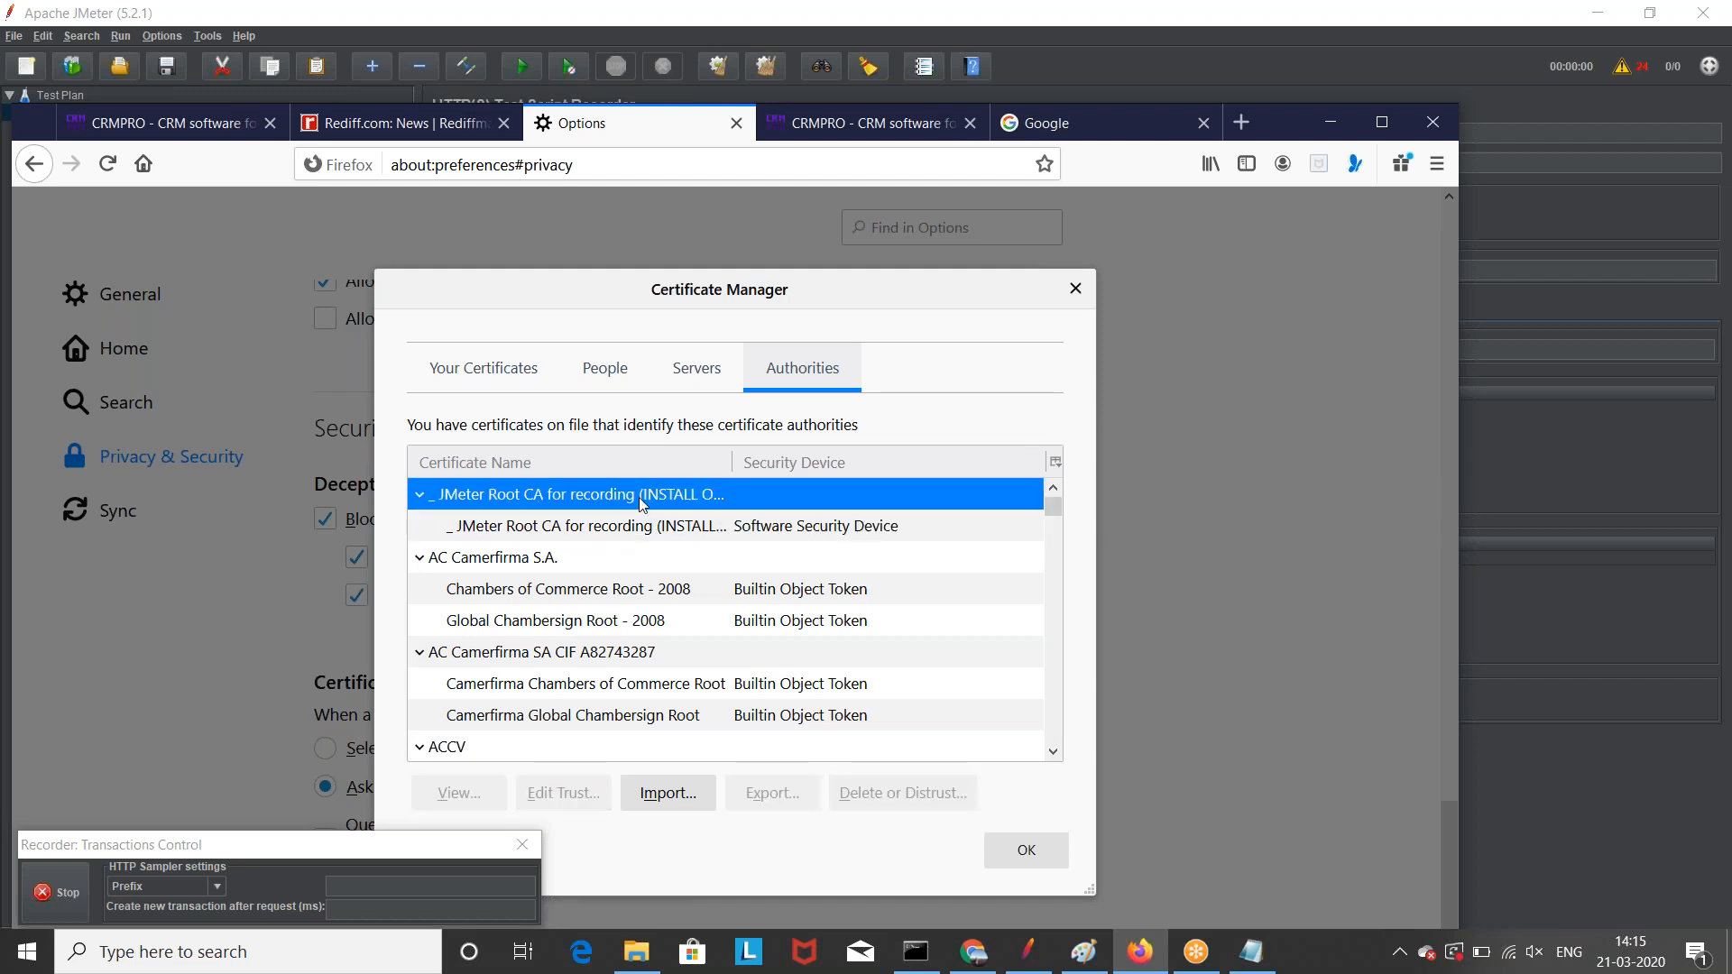
pyautogui.click(657, 527)
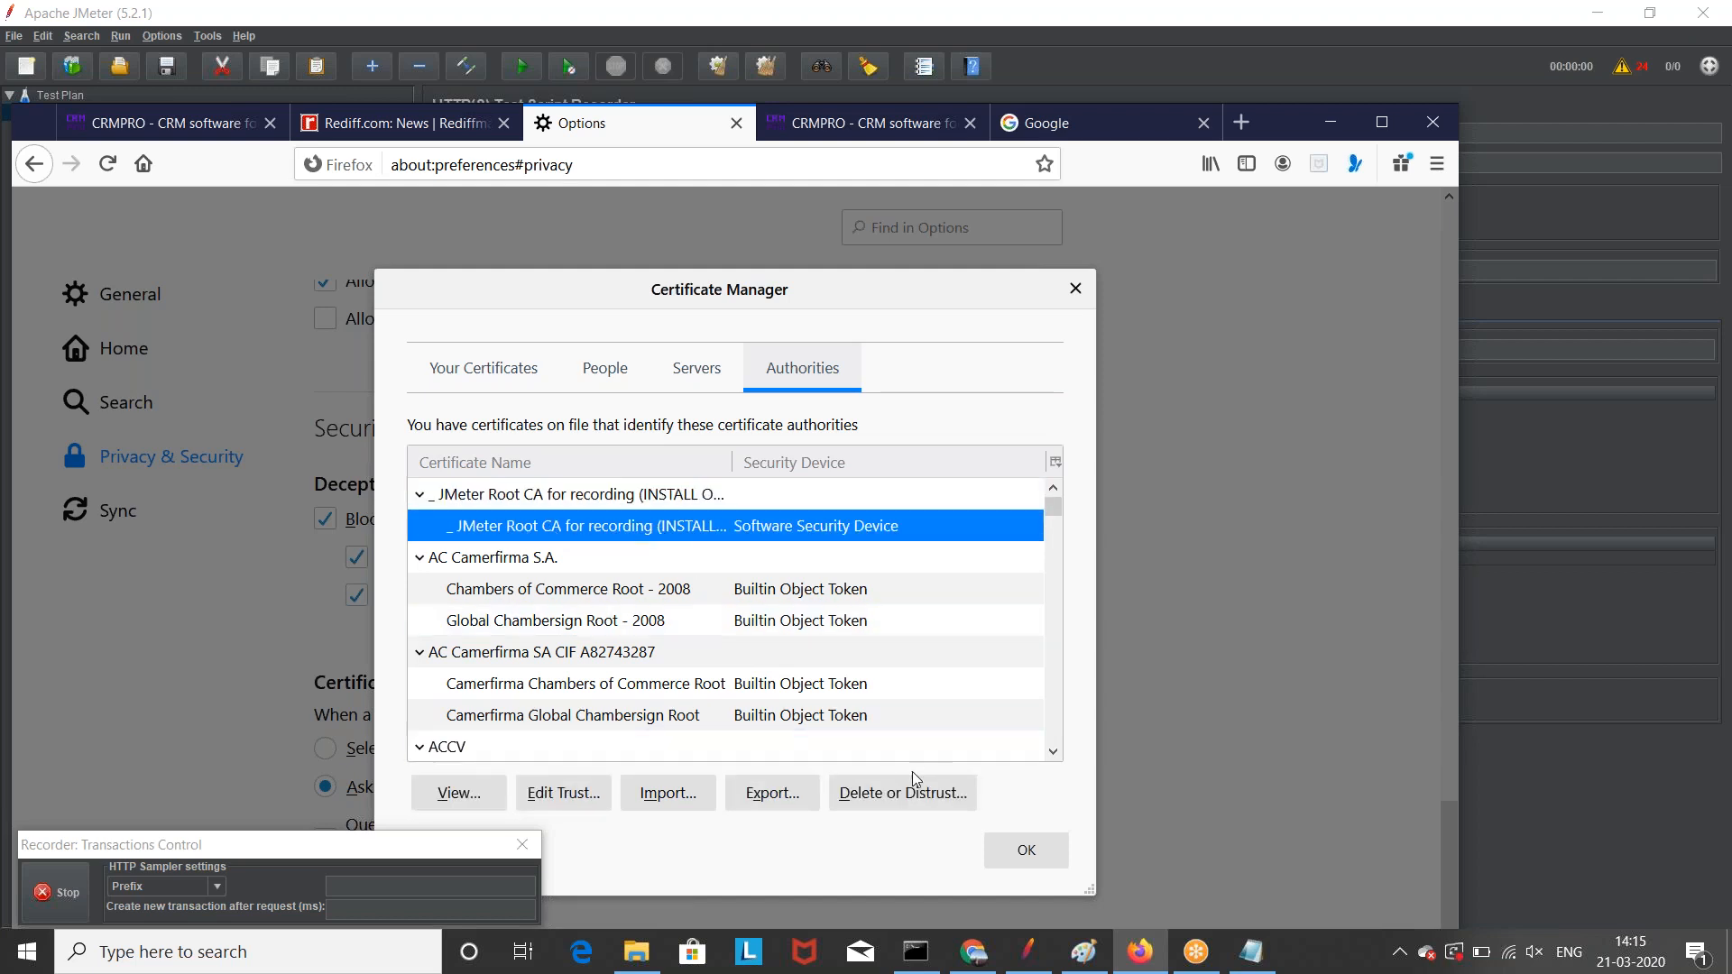
pyautogui.click(871, 798)
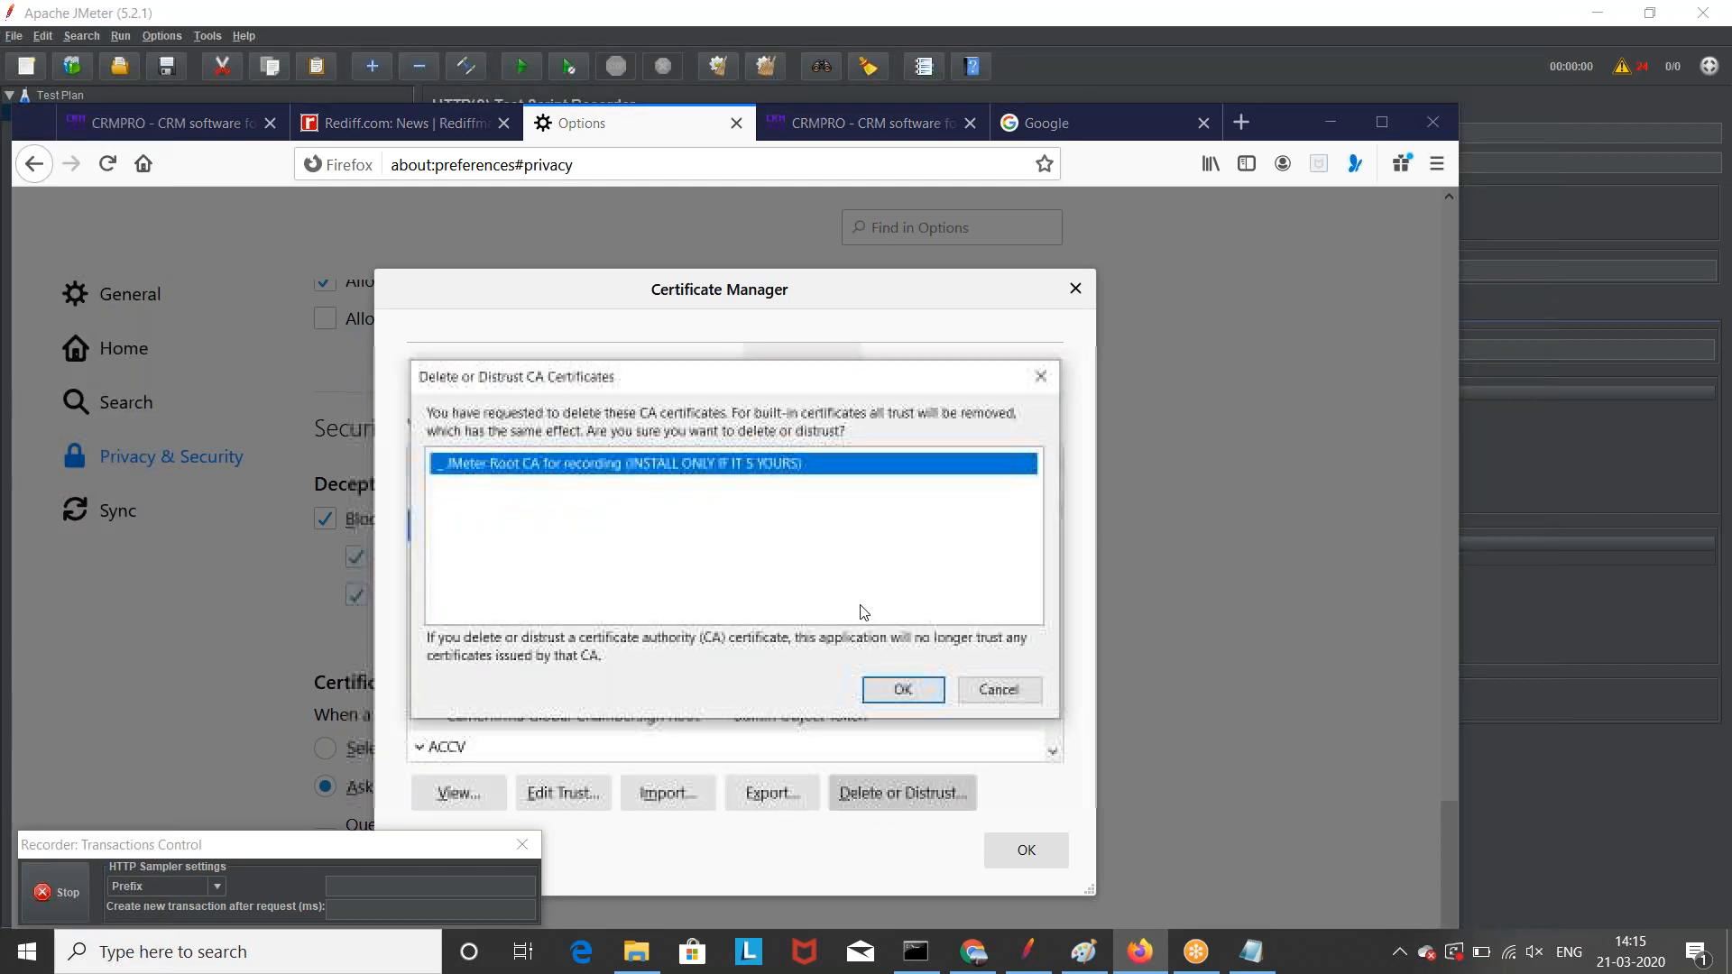
pyautogui.click(902, 692)
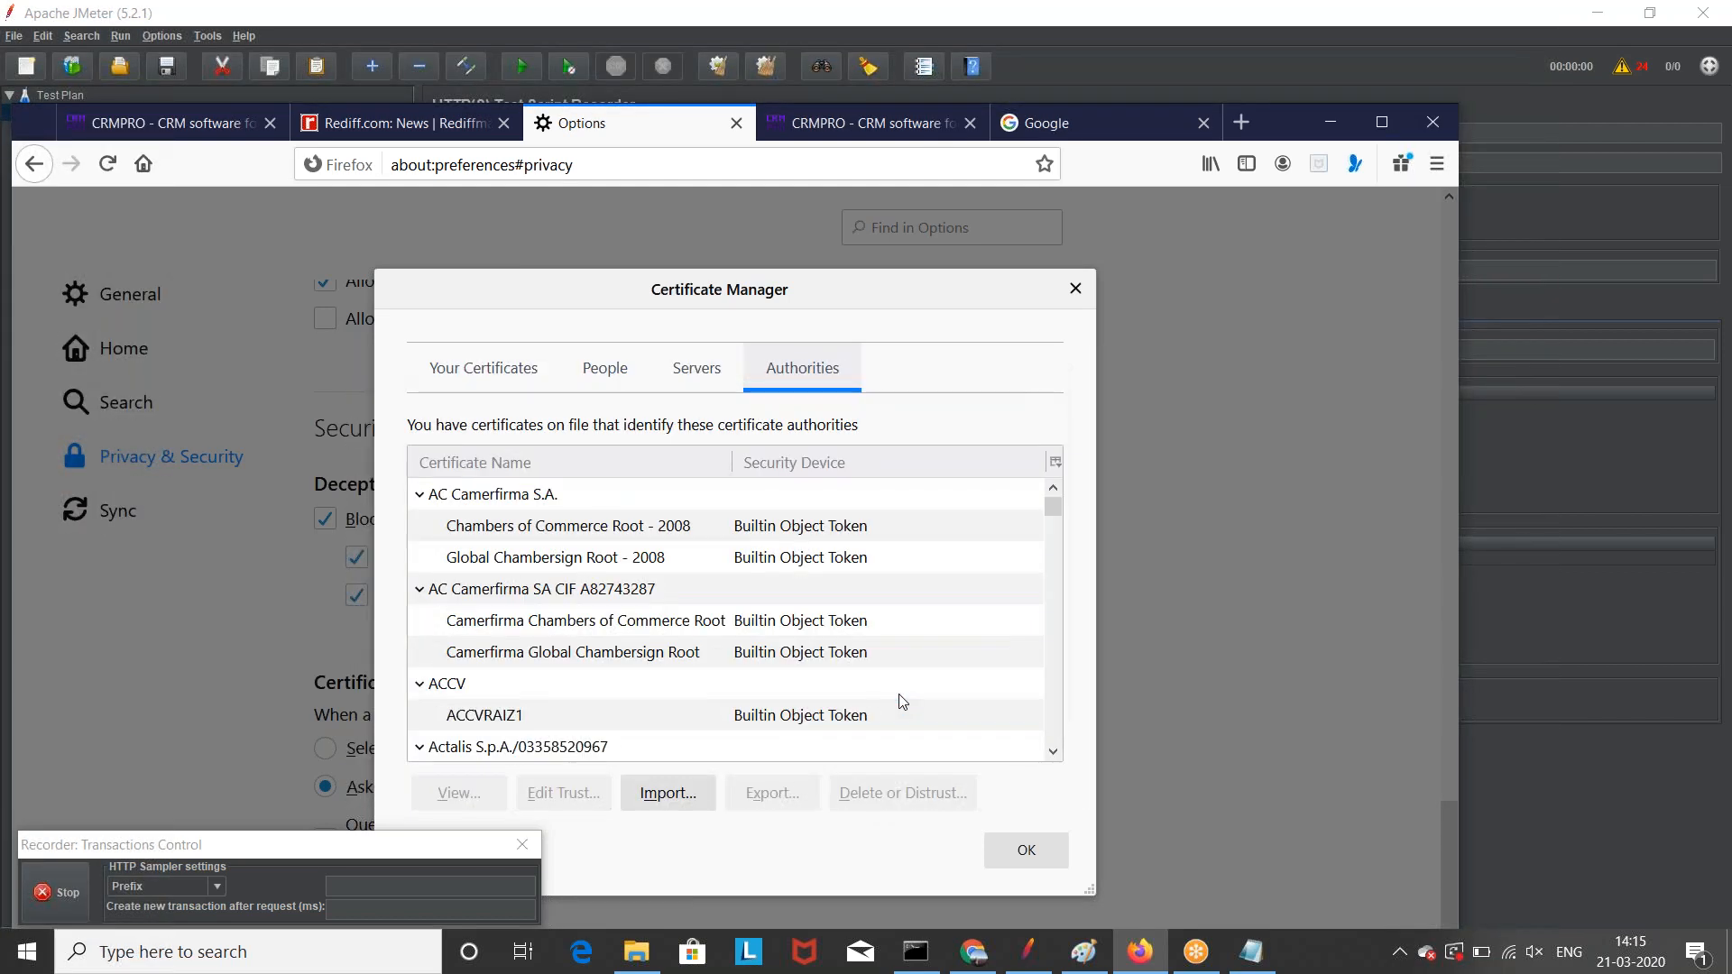
pyautogui.click(1026, 852)
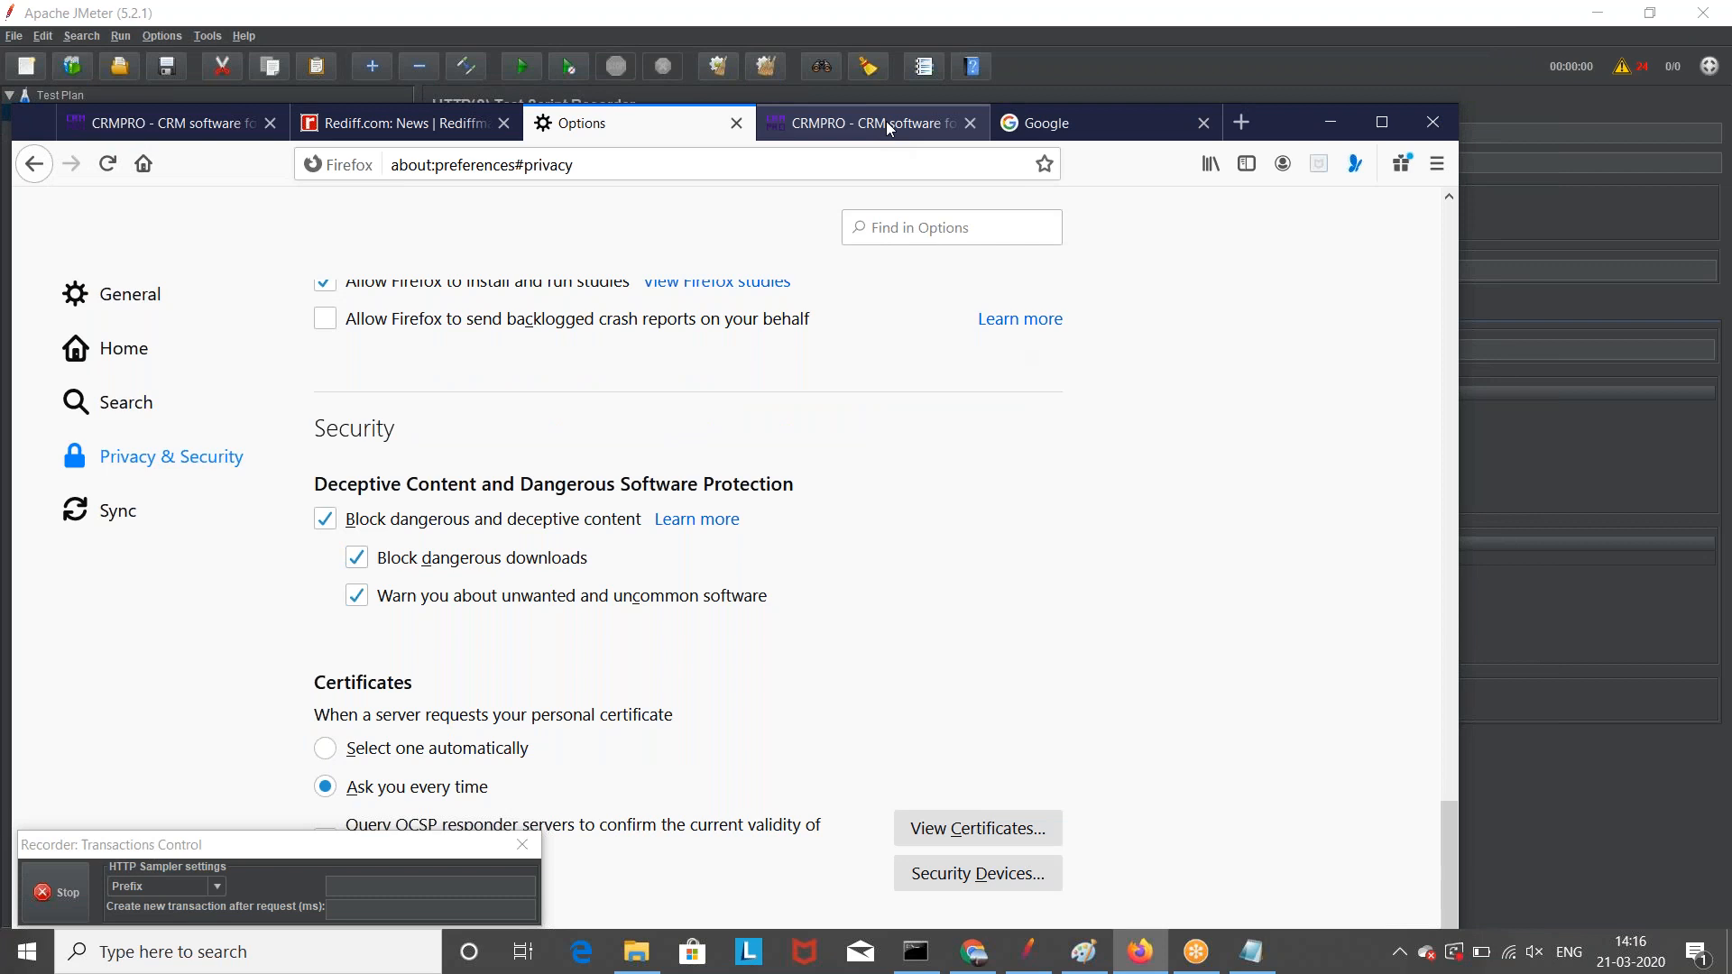
# Step: Return to the open Google page and reload it to test it without the JMeter certificate
pyautogui.click(1059, 131)
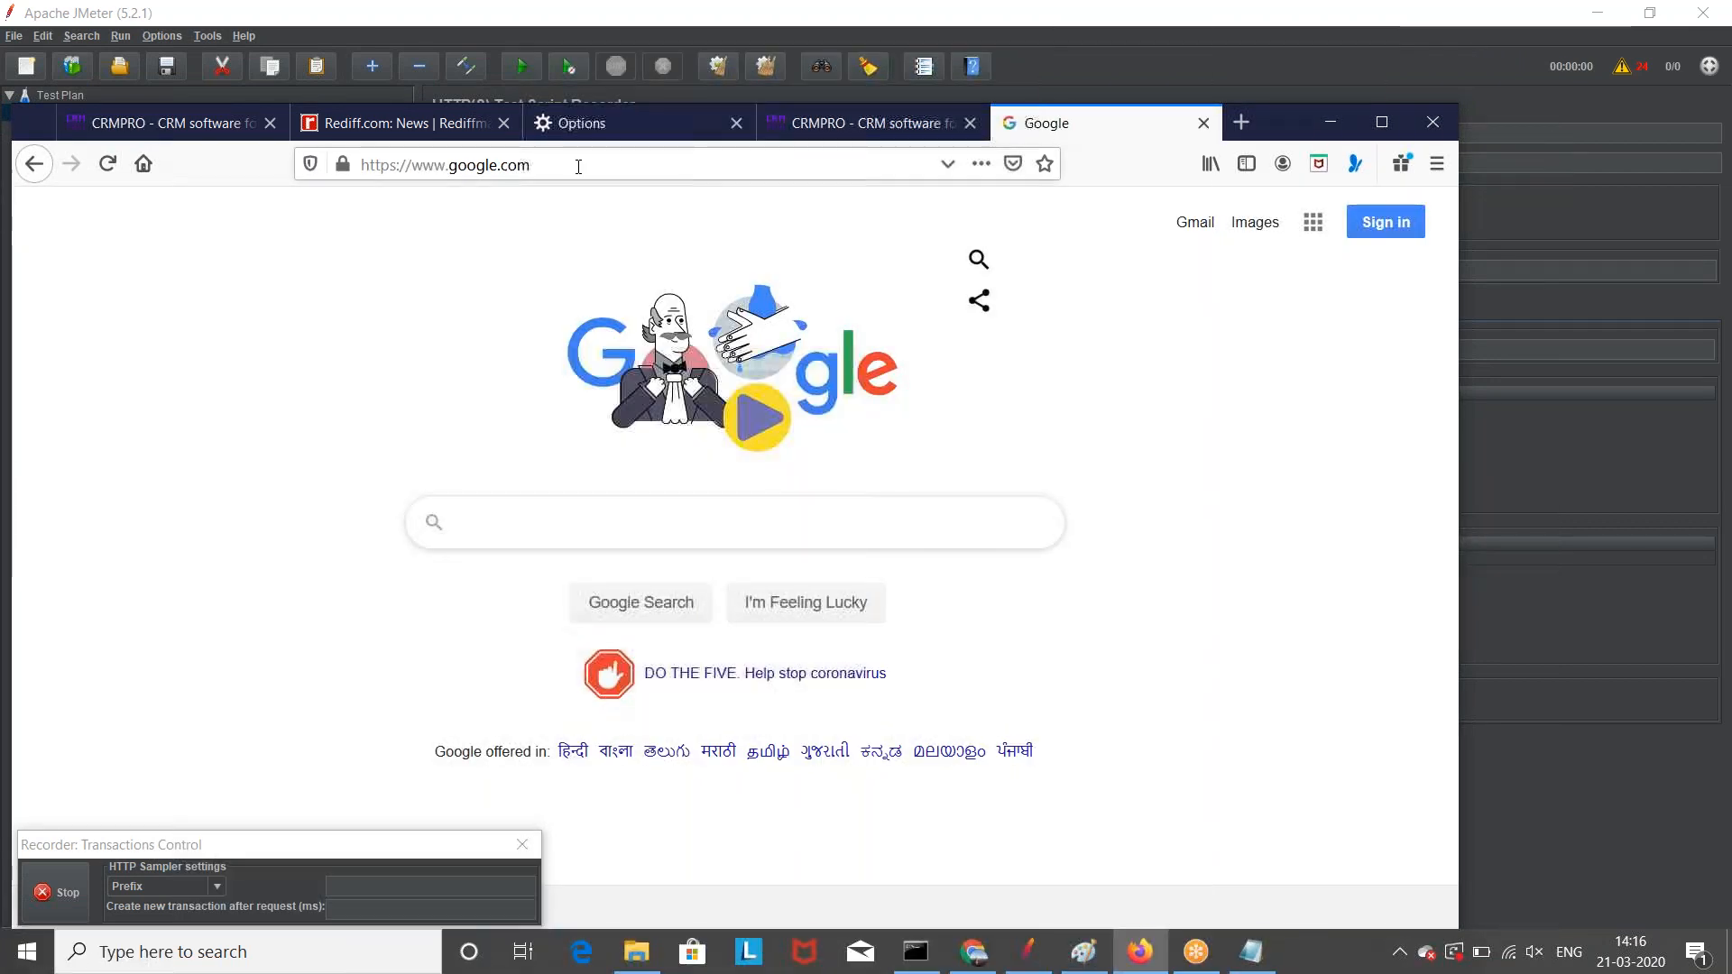
pyautogui.click(107, 166)
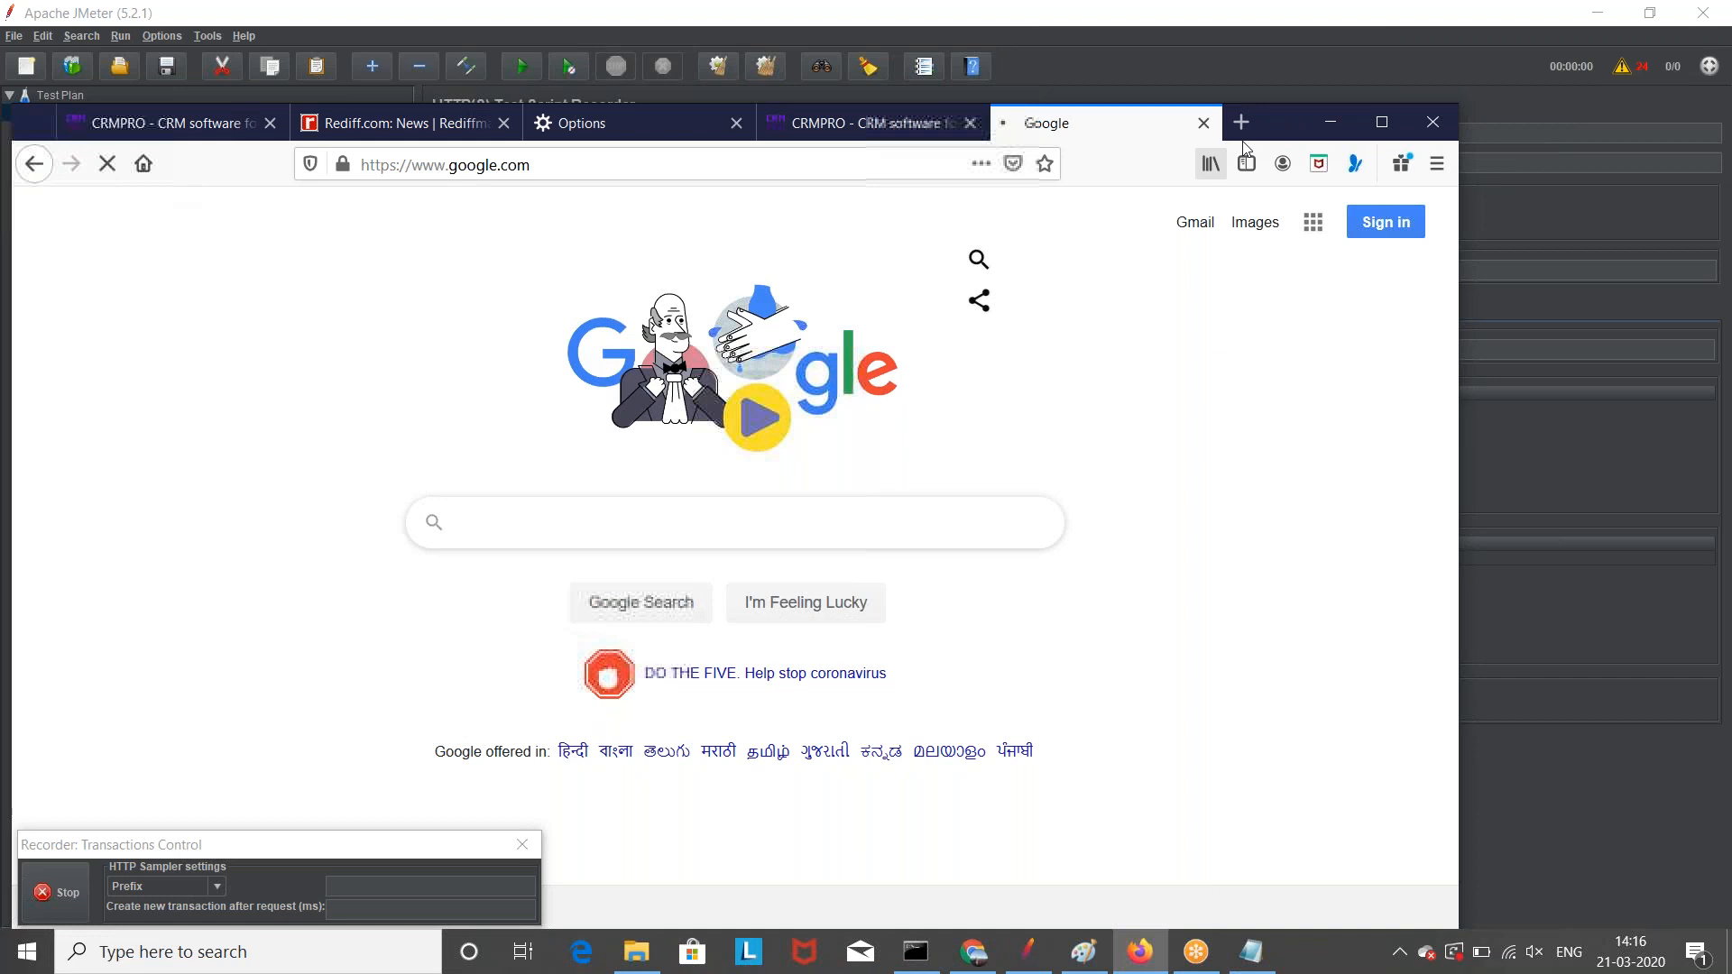
pyautogui.moveTo(1287, 122); pyautogui.dragTo(1453, 335)
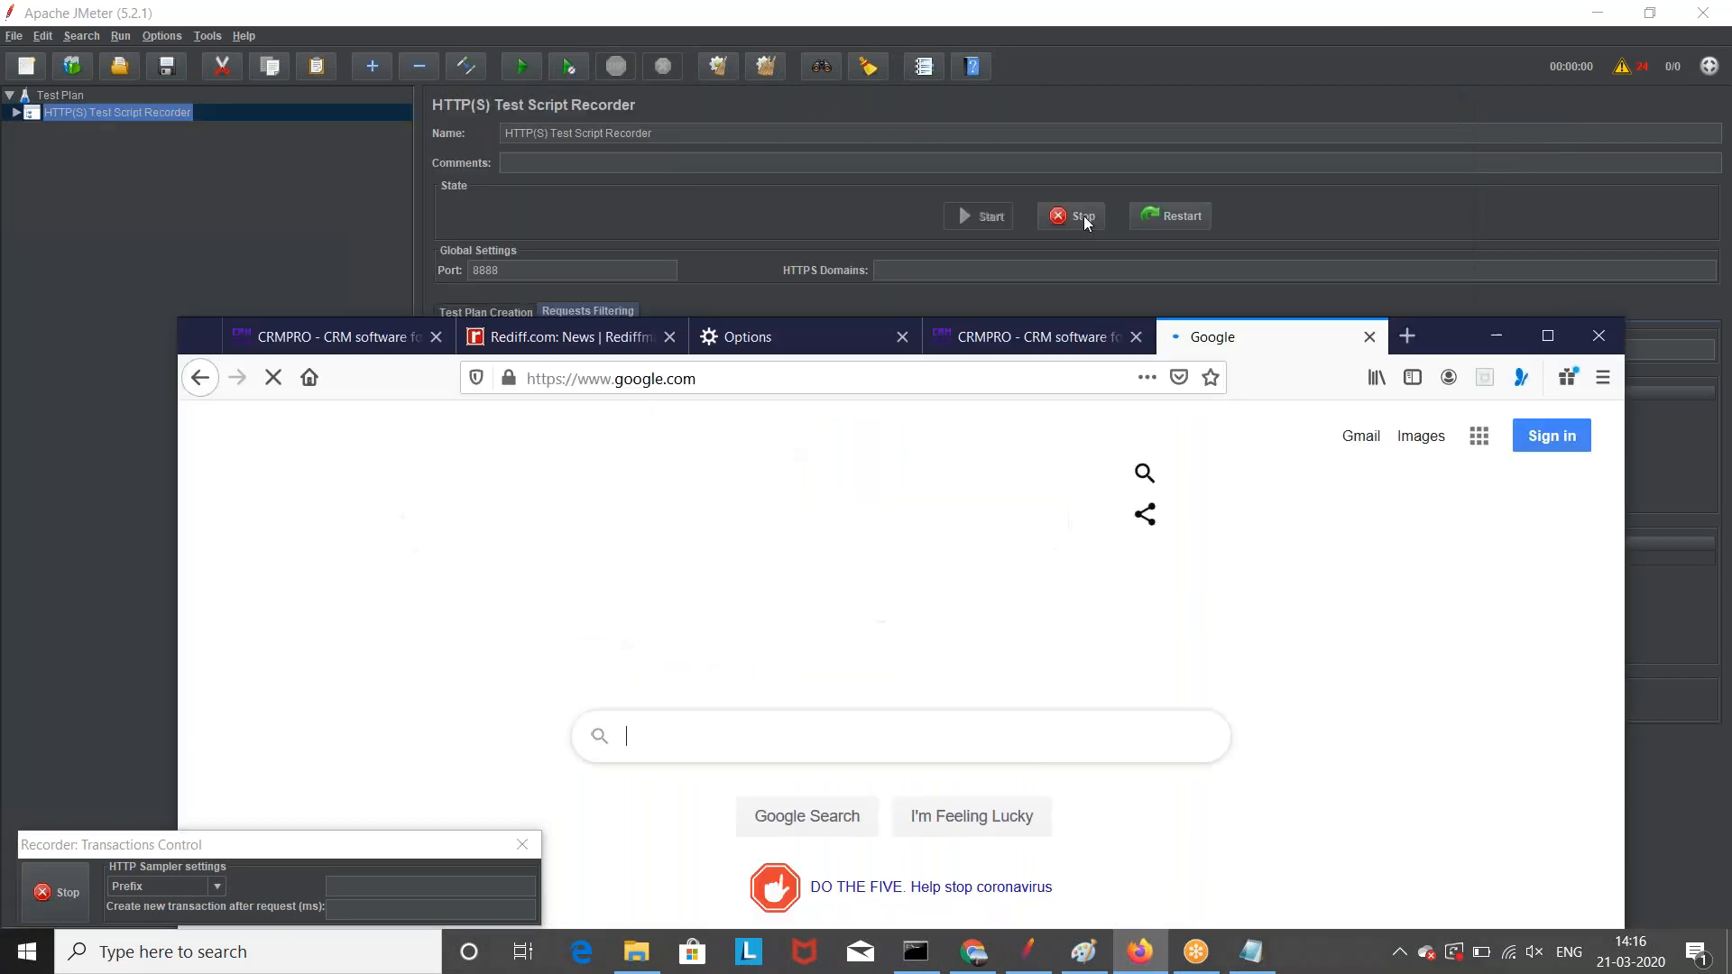
pyautogui.click(273, 378)
pyautogui.click(273, 378)
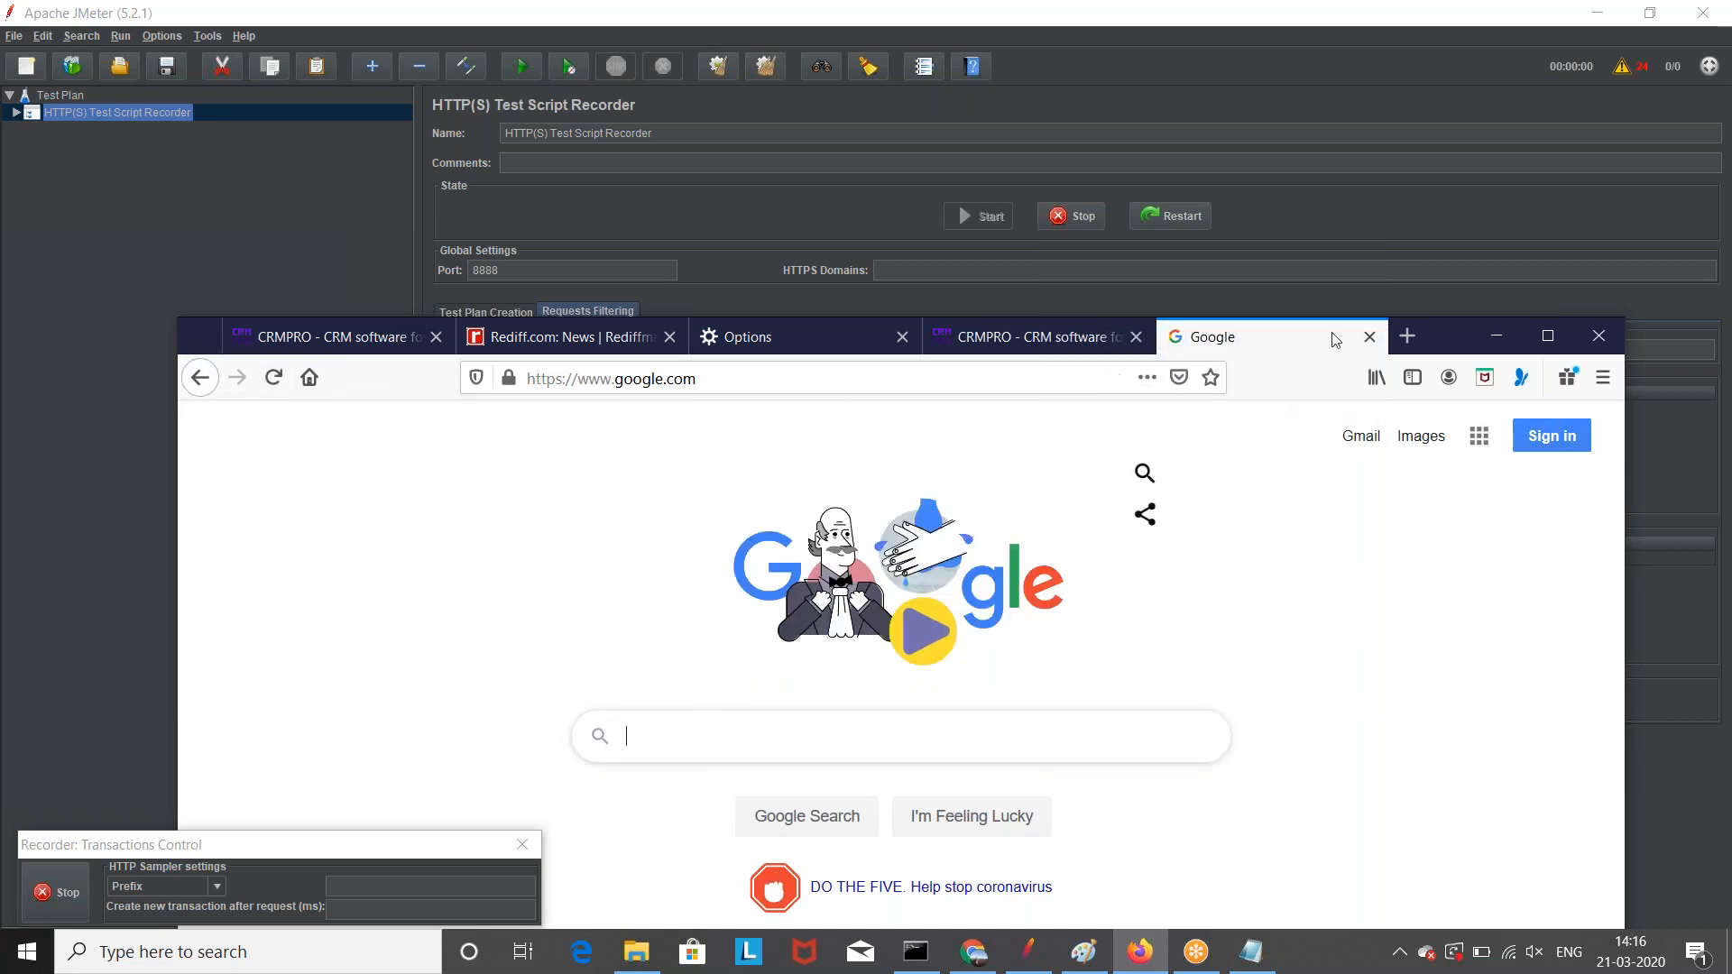
# Step: Quit Firefox, closing all its tabs, and launch it again
pyautogui.click(1598, 336)
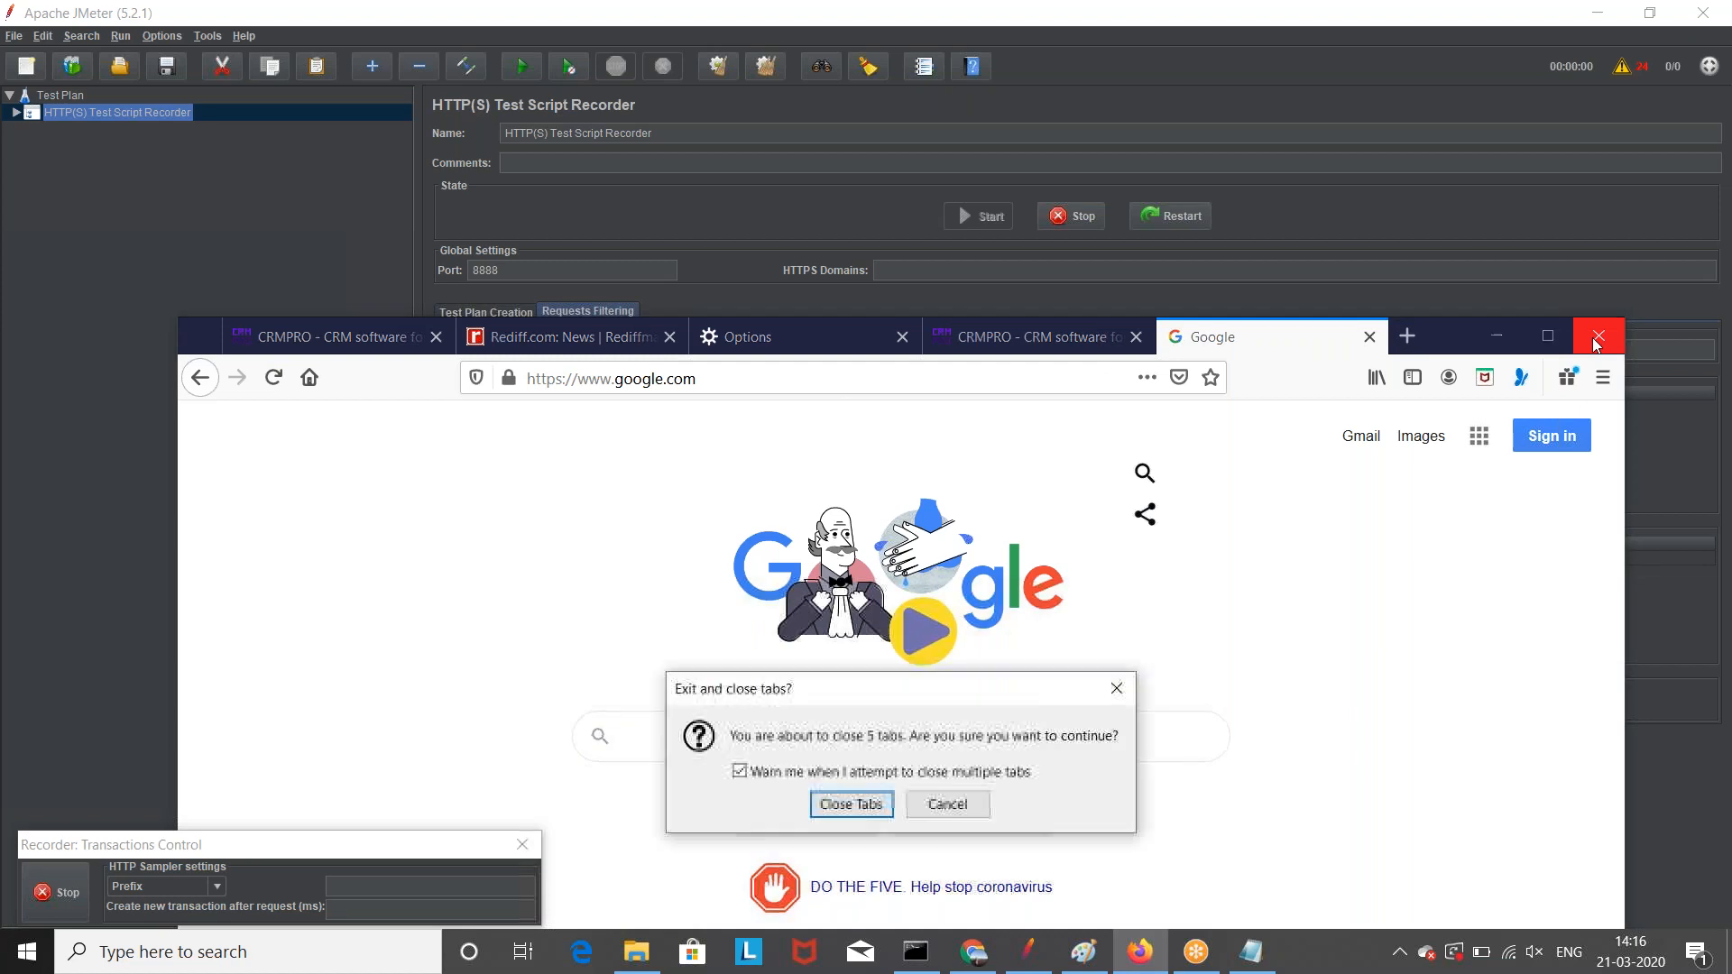
pyautogui.click(868, 803)
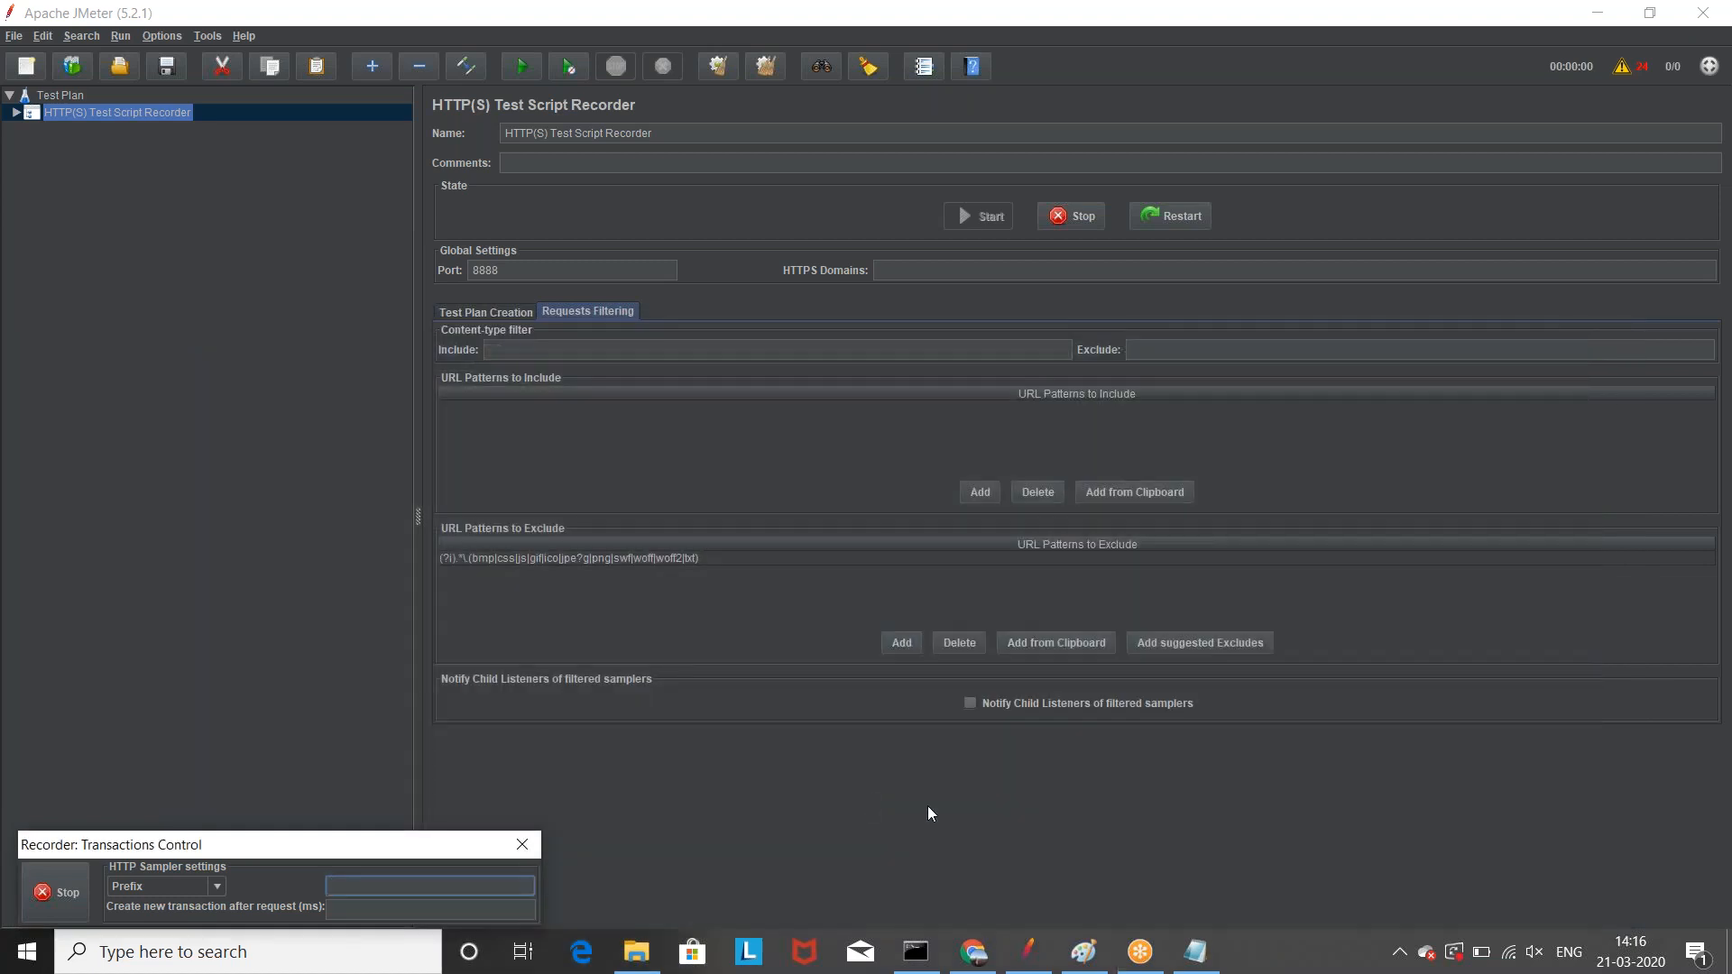
pyautogui.click(414, 963)
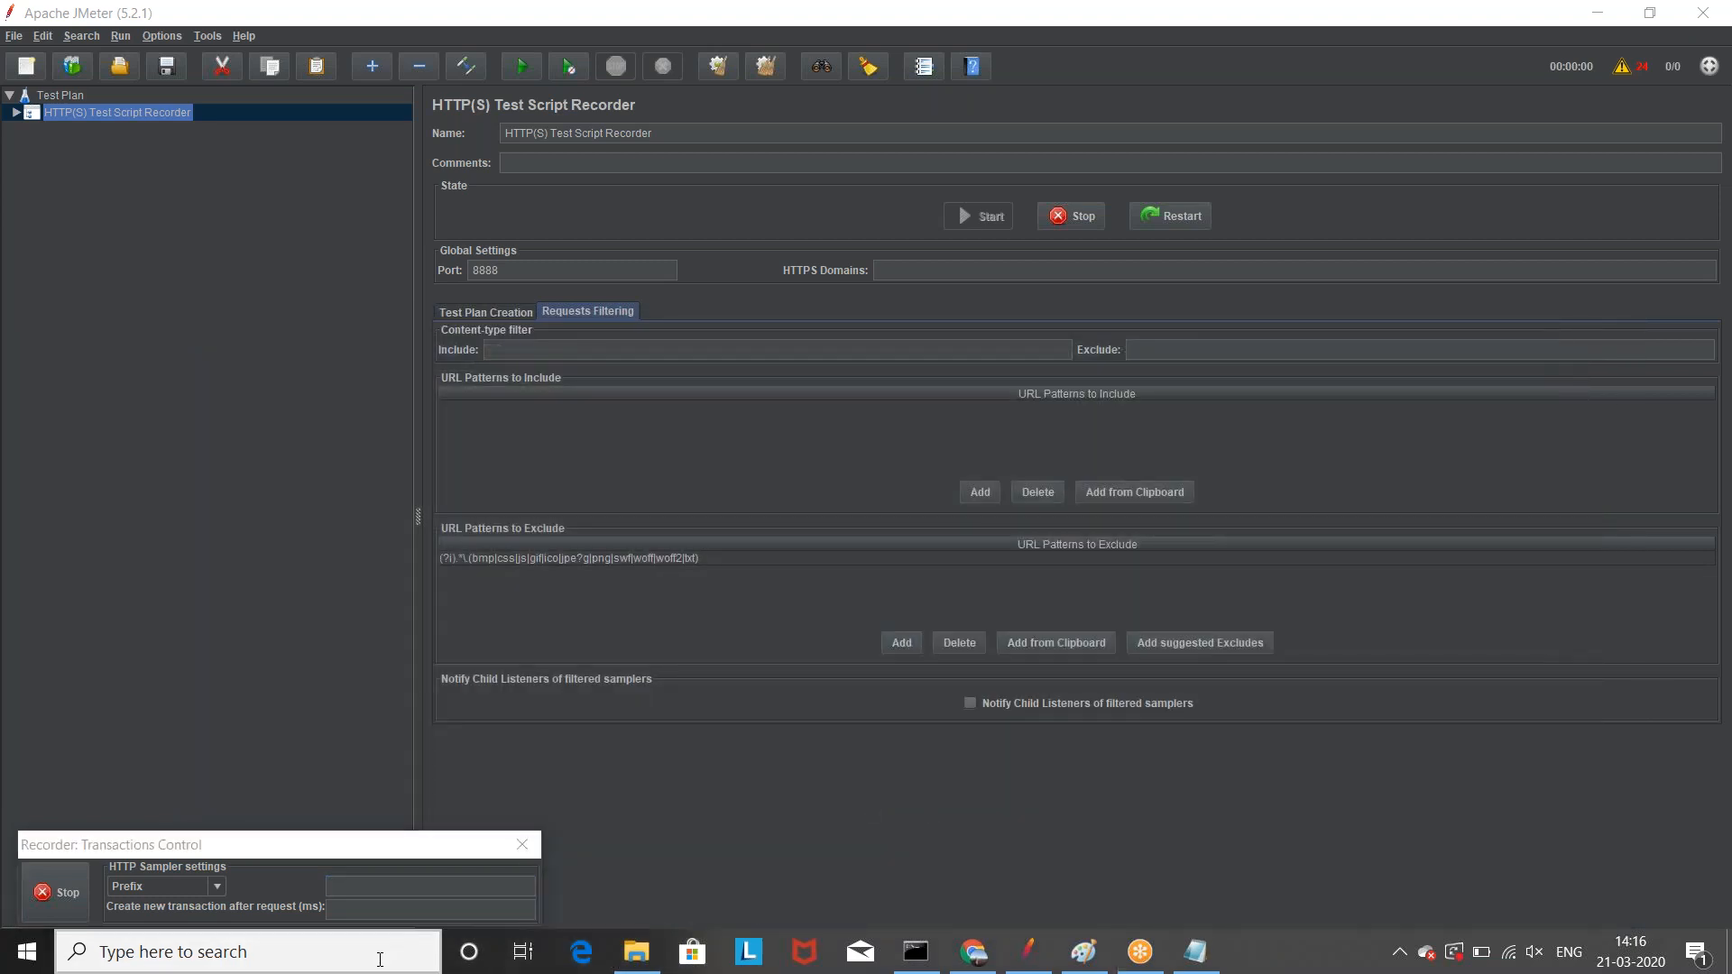
pyautogui.write('fire')
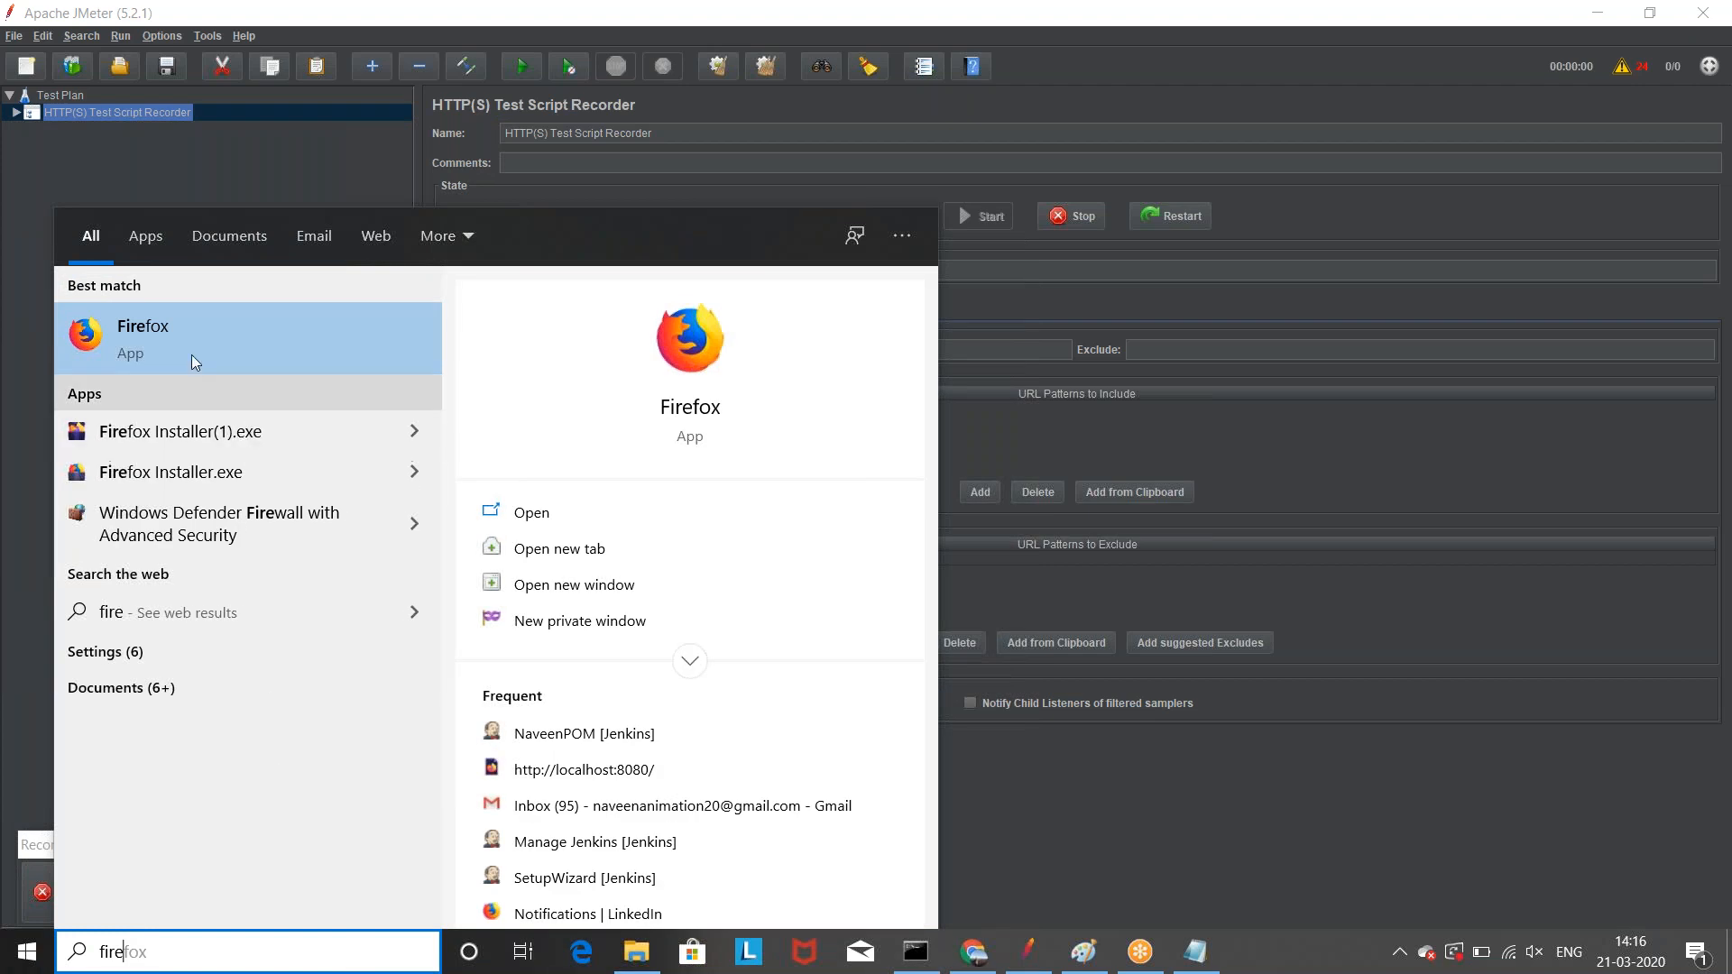
pyautogui.click(177, 341)
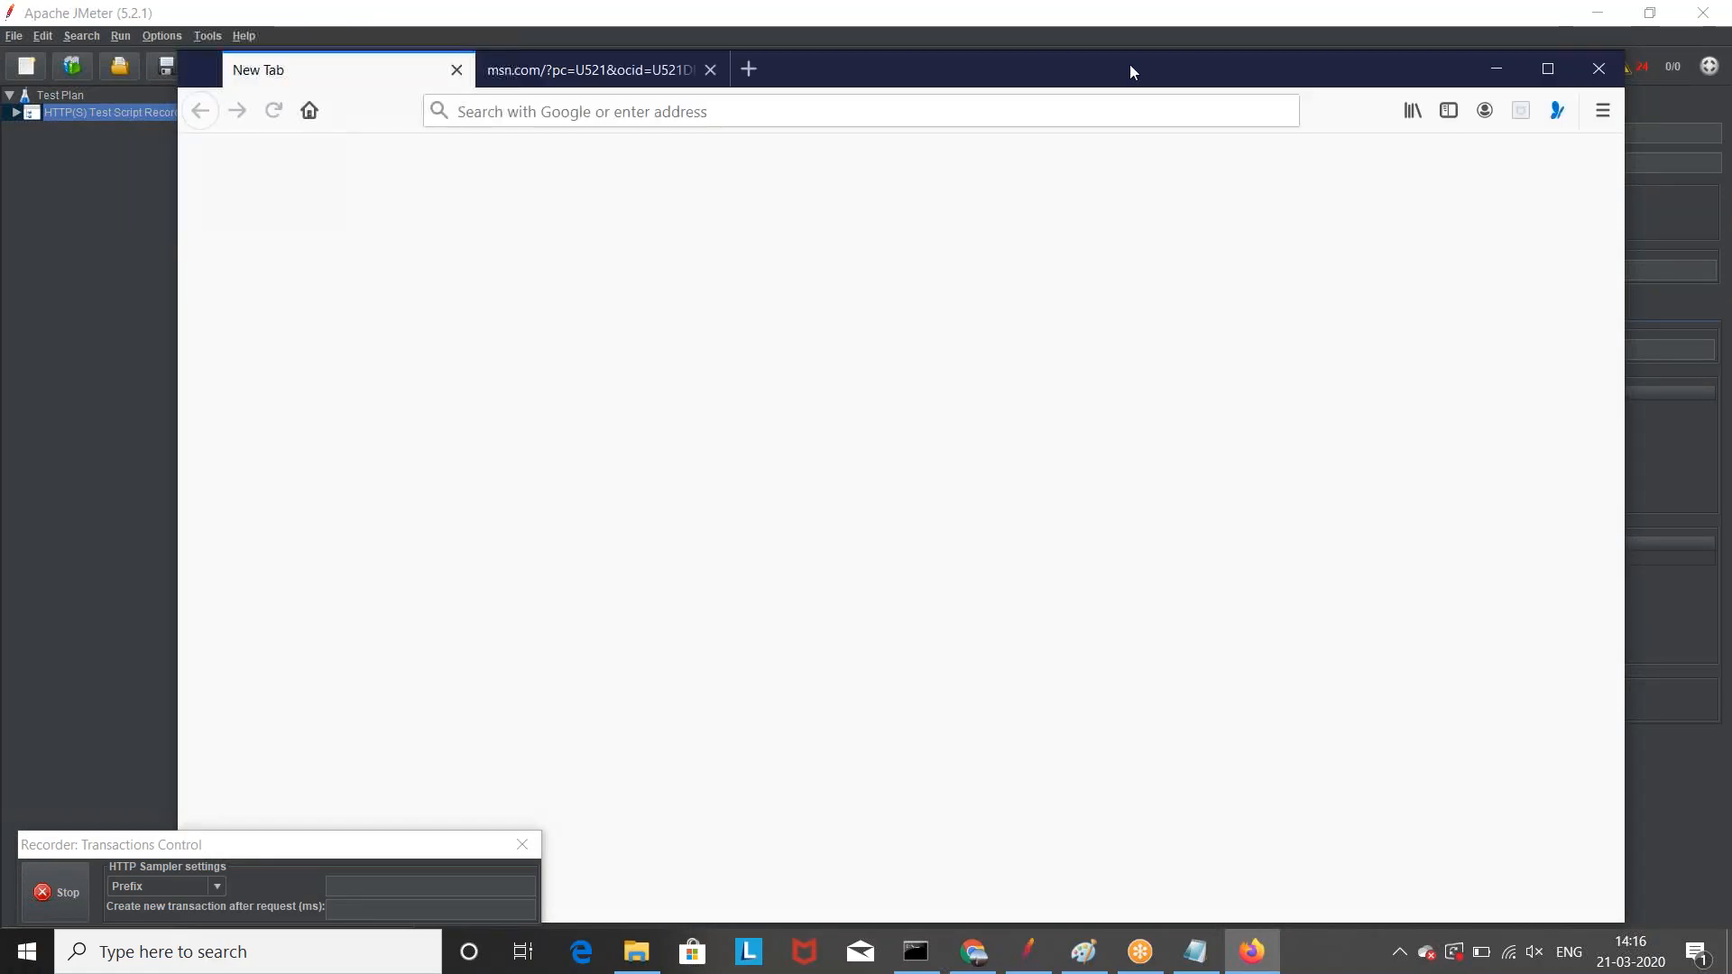
# Step: Load google.com in the restarted Firefox to test the connection through the JMeter recorder
pyautogui.click(666, 259)
pyautogui.click(578, 298)
pyautogui.write('google.com/')
pyautogui.press('Return')
pyautogui.moveTo(864, 251); pyautogui.dragTo(960, 180)
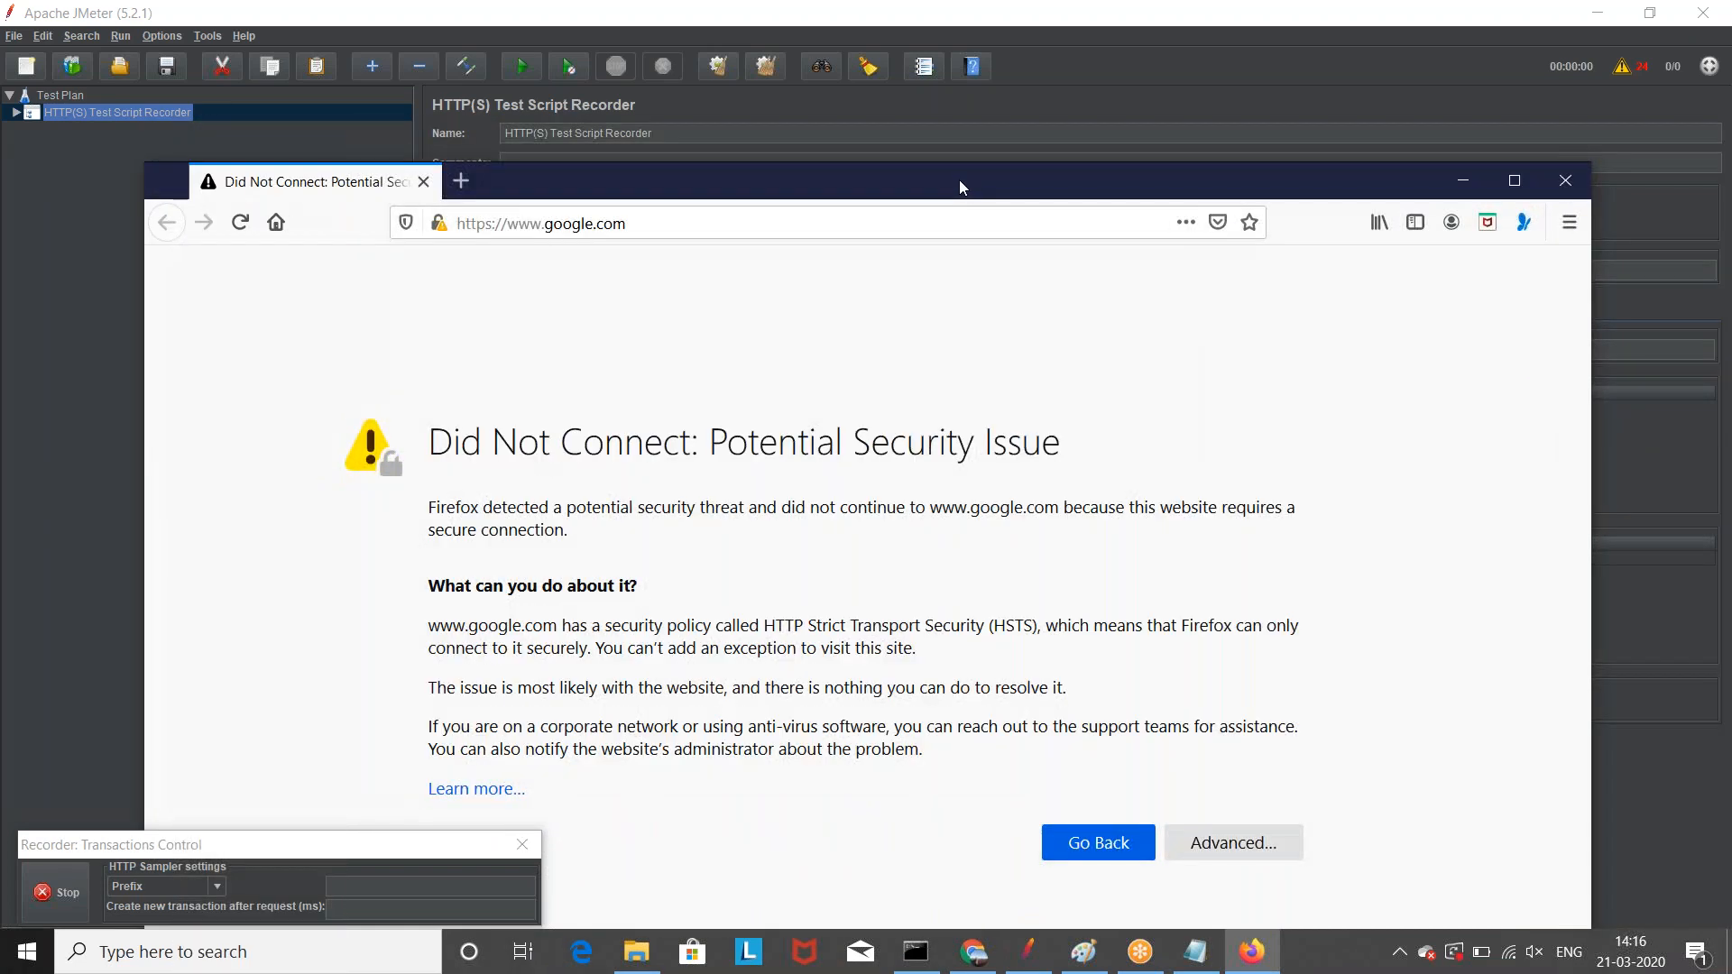
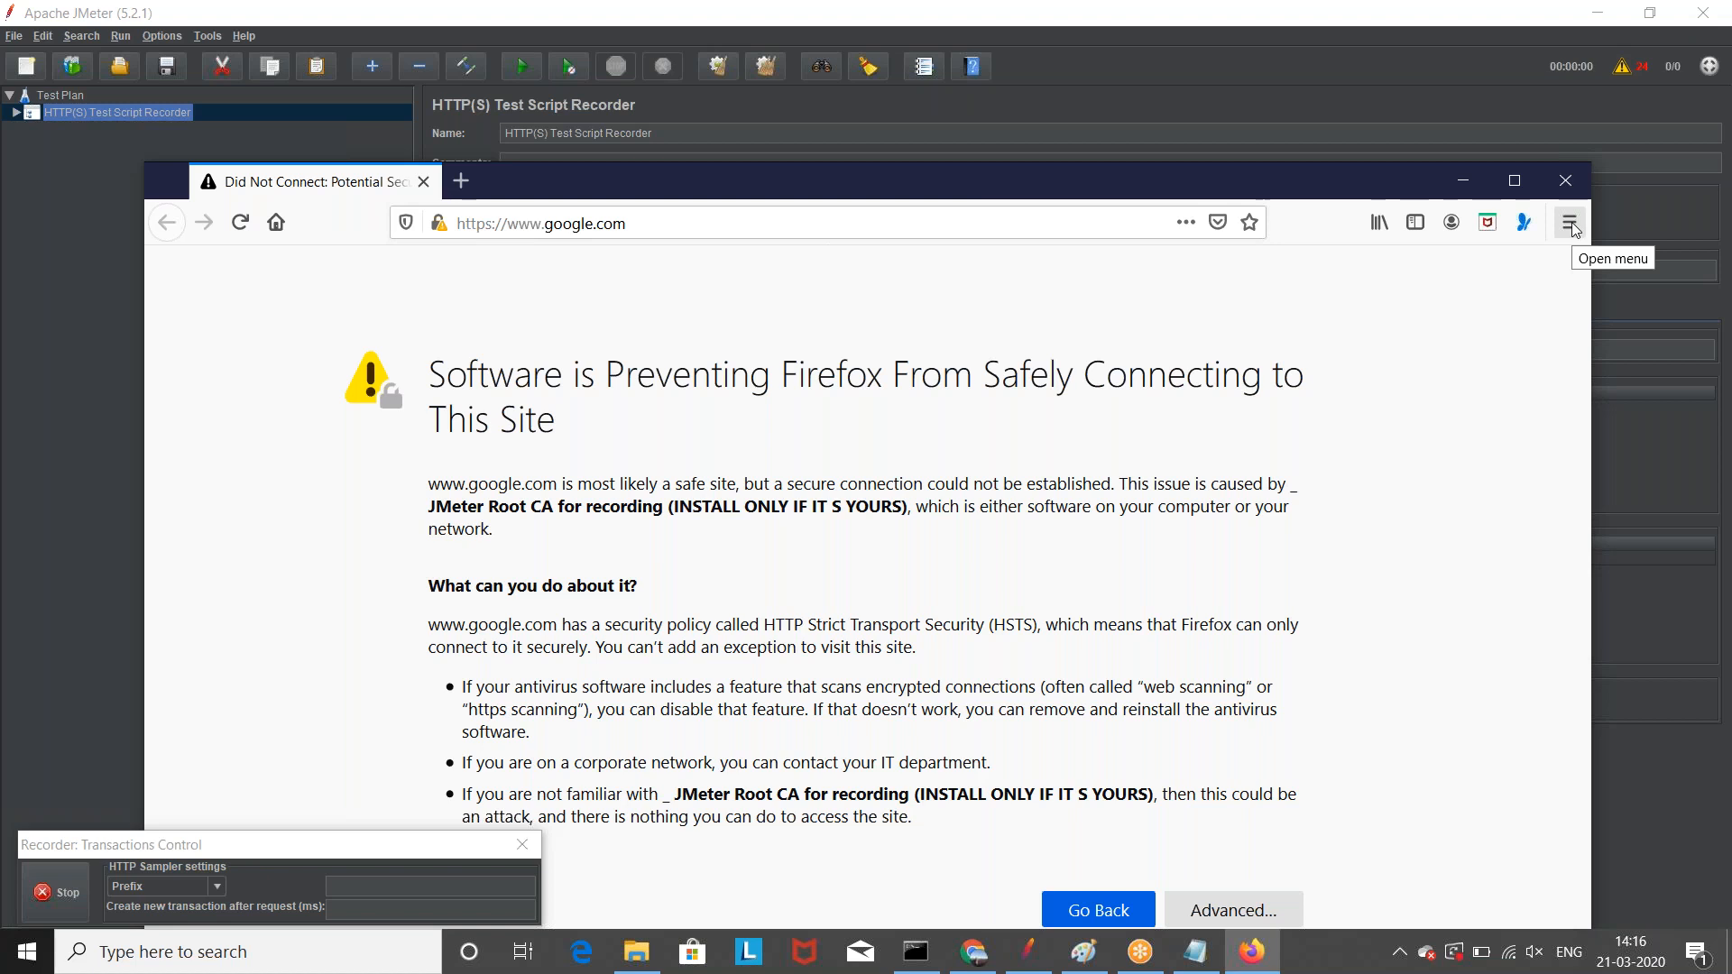
# Step: Close Firefox, then stop the JMeter HTTP(S) Test Script Recorder and start it again
pyautogui.moveTo(1564, 171); pyautogui.dragTo(1453, 438)
pyautogui.click(1454, 447)
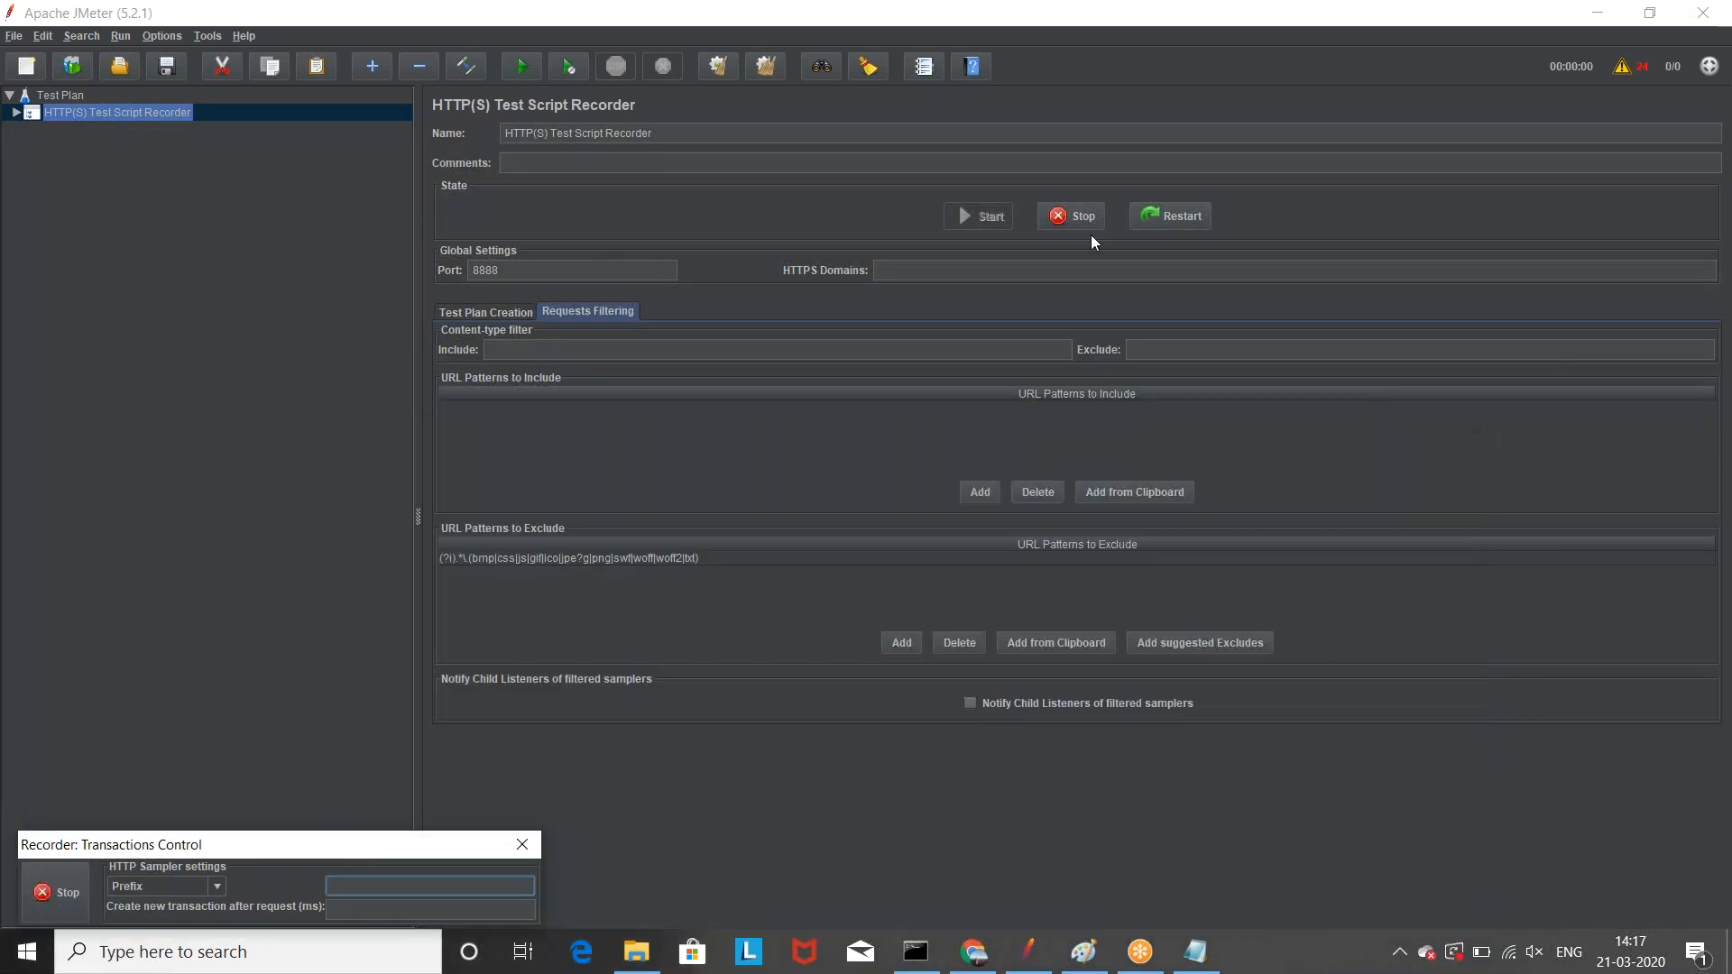
pyautogui.click(1075, 218)
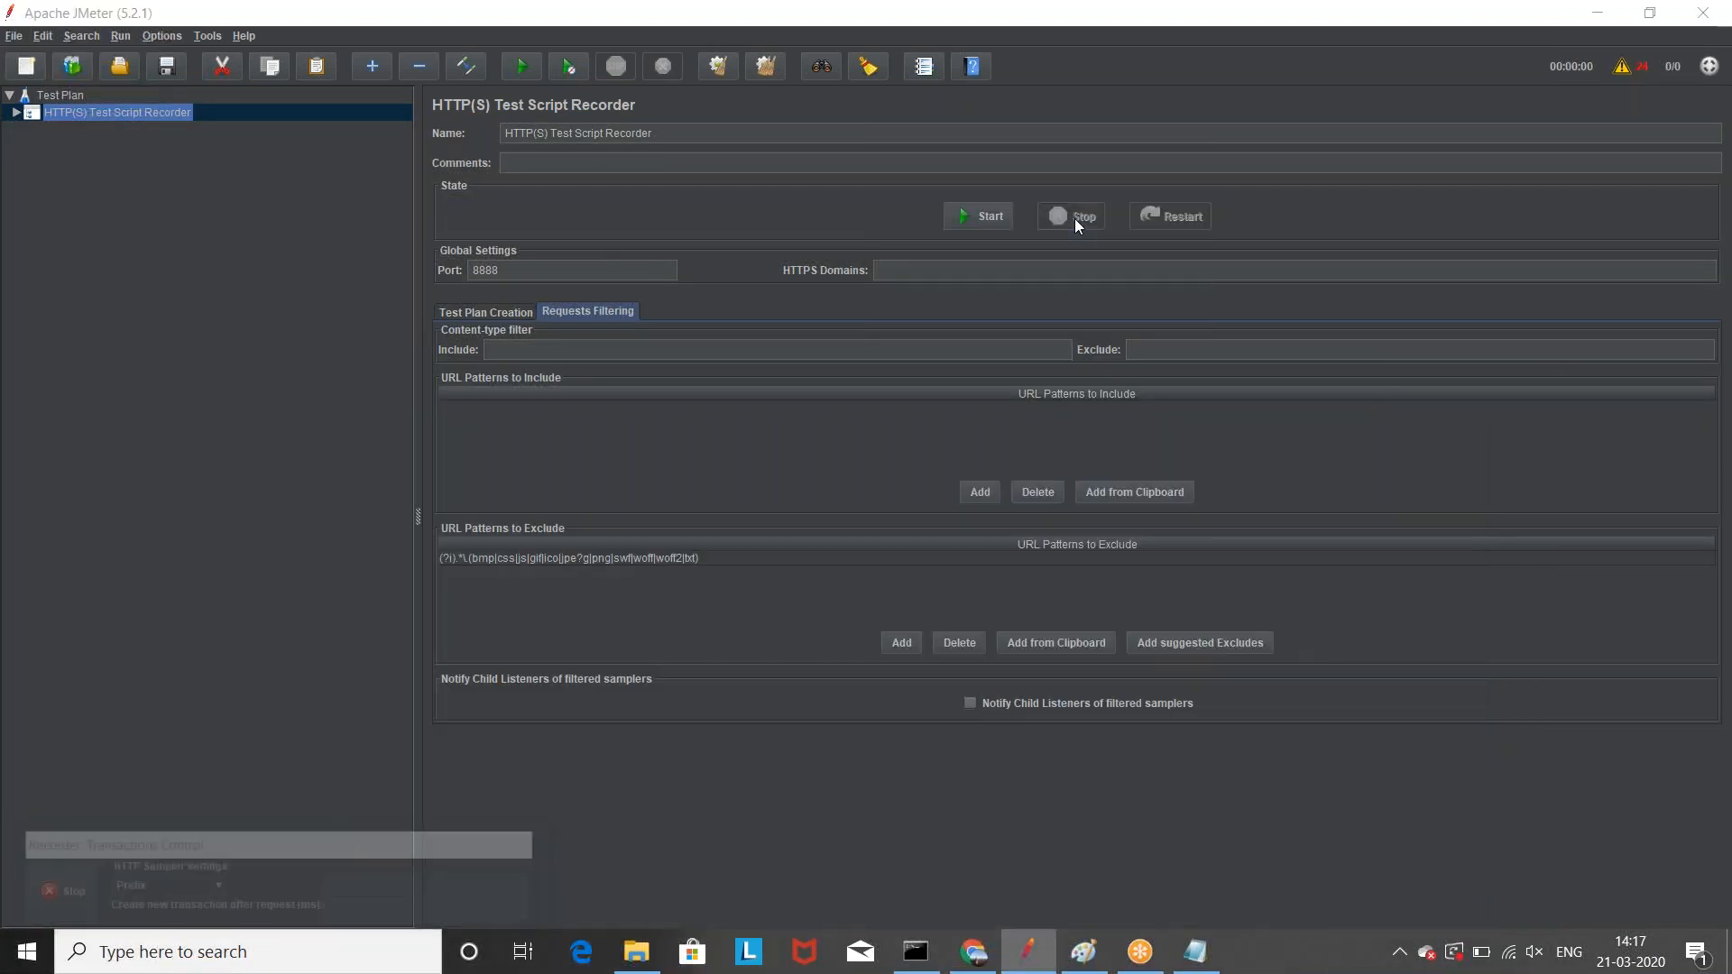
pyautogui.click(965, 218)
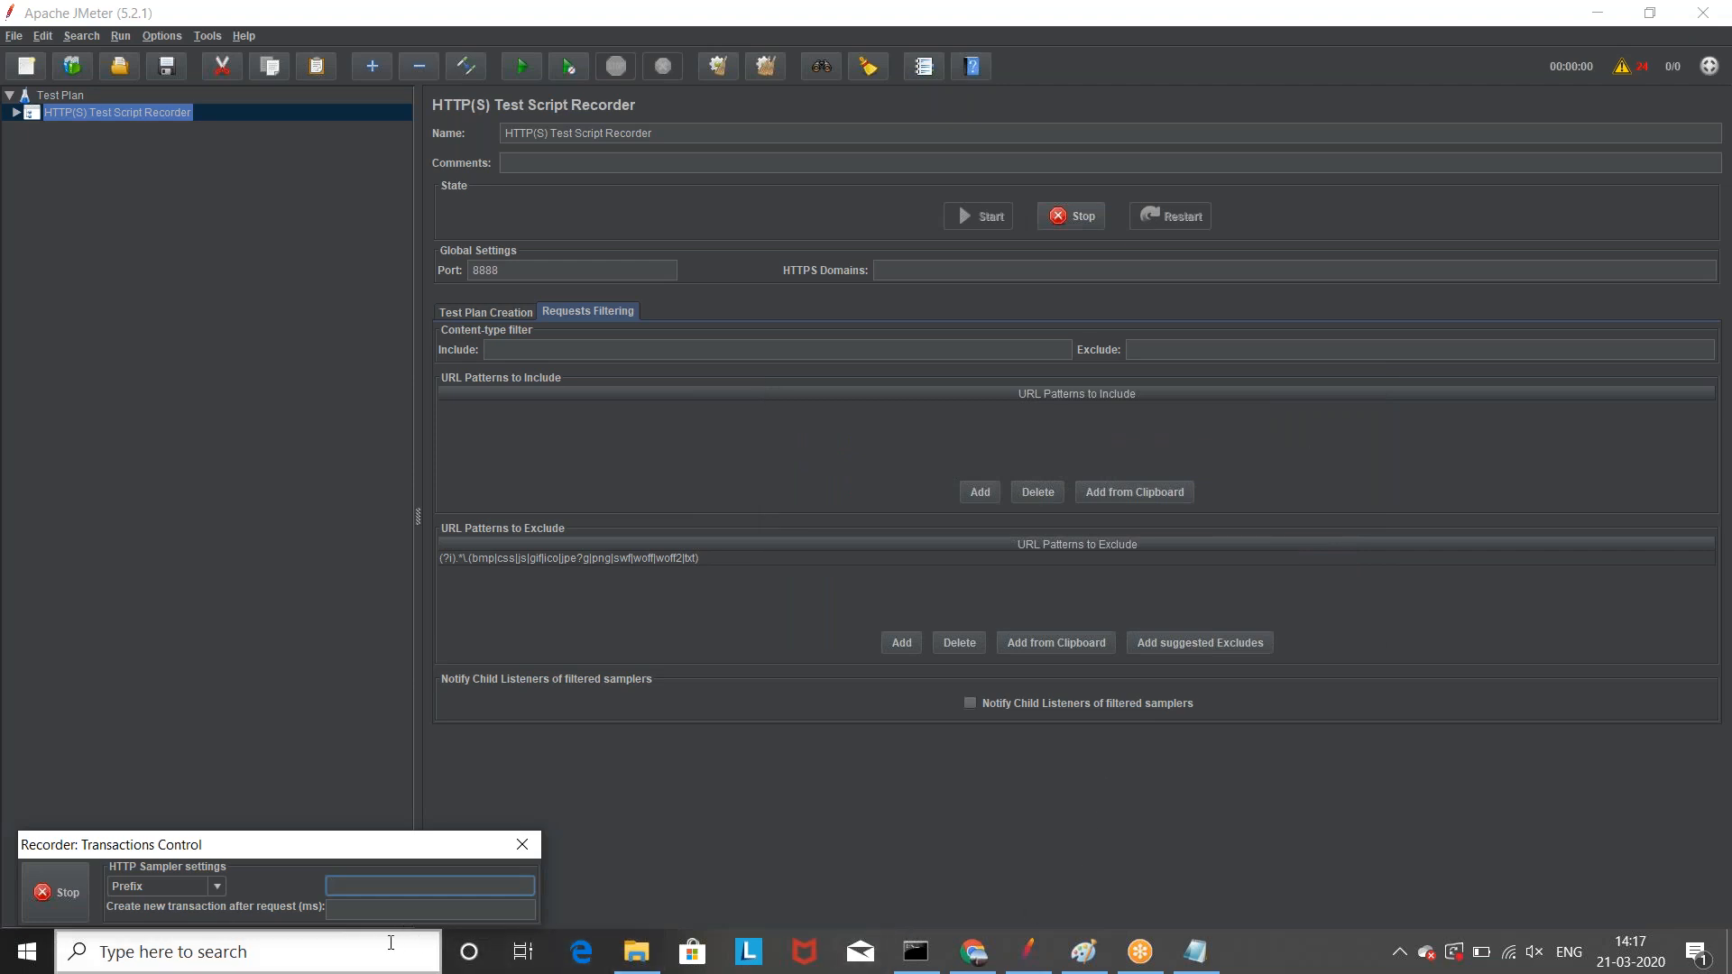
# Step: Find Firefox with the Windows search and launch it
pyautogui.click(340, 953)
pyautogui.write('fr')
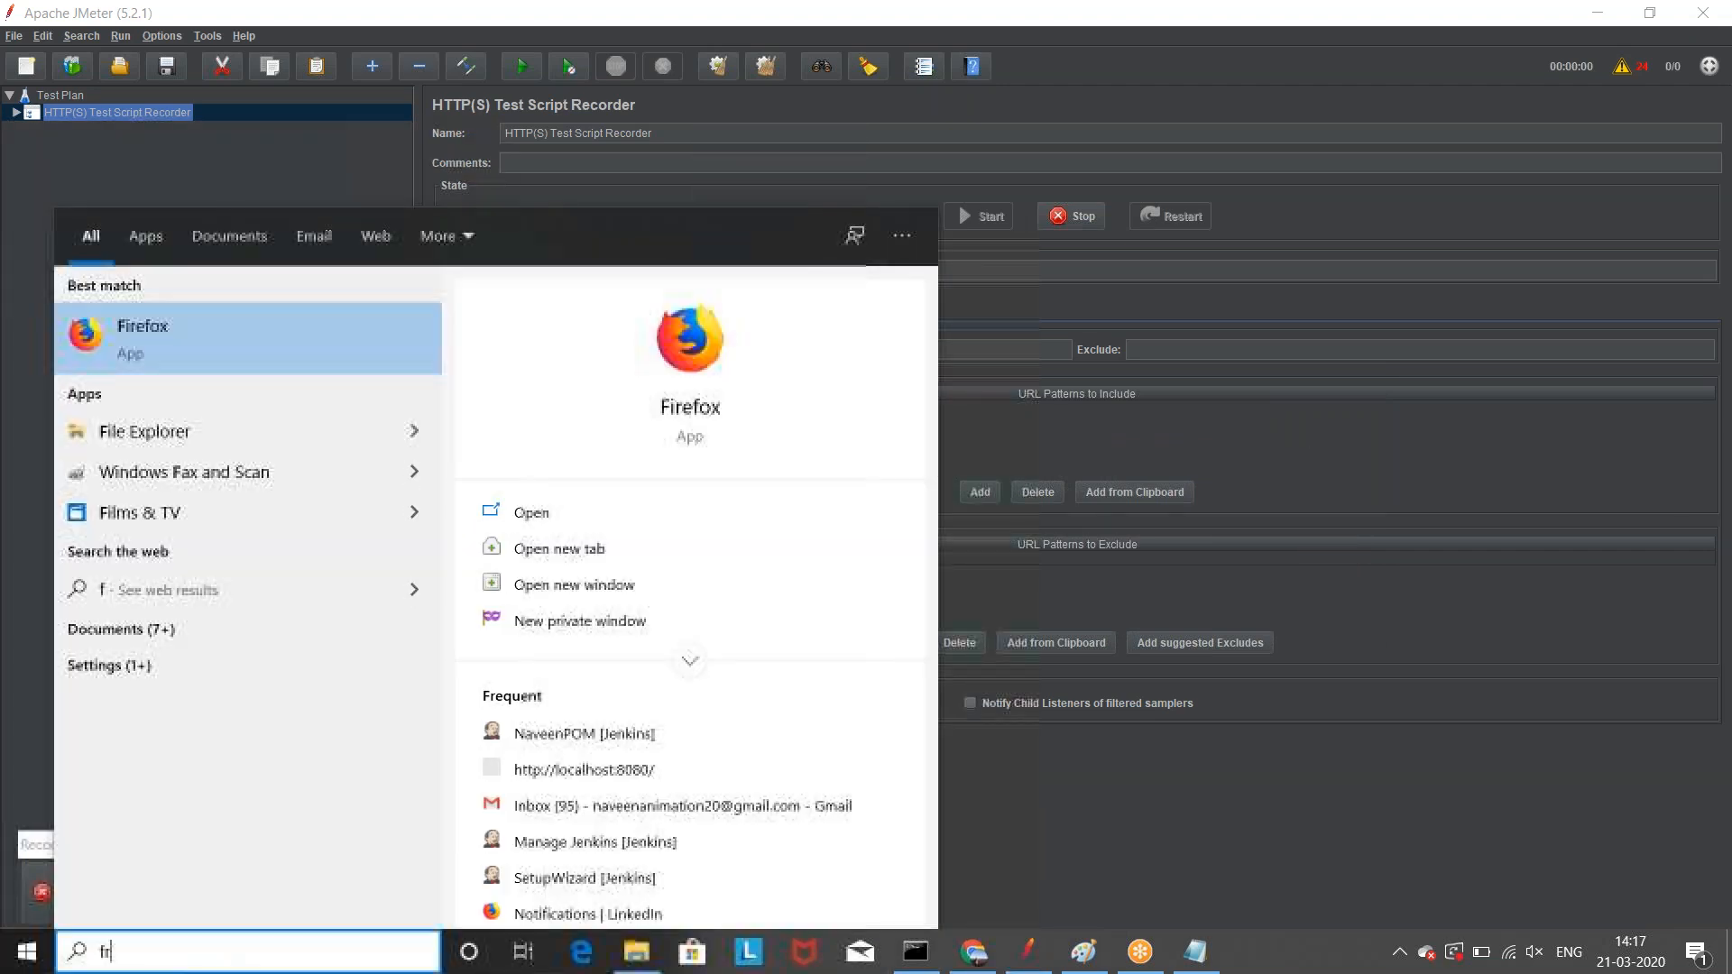
pyautogui.press('BackSpace')
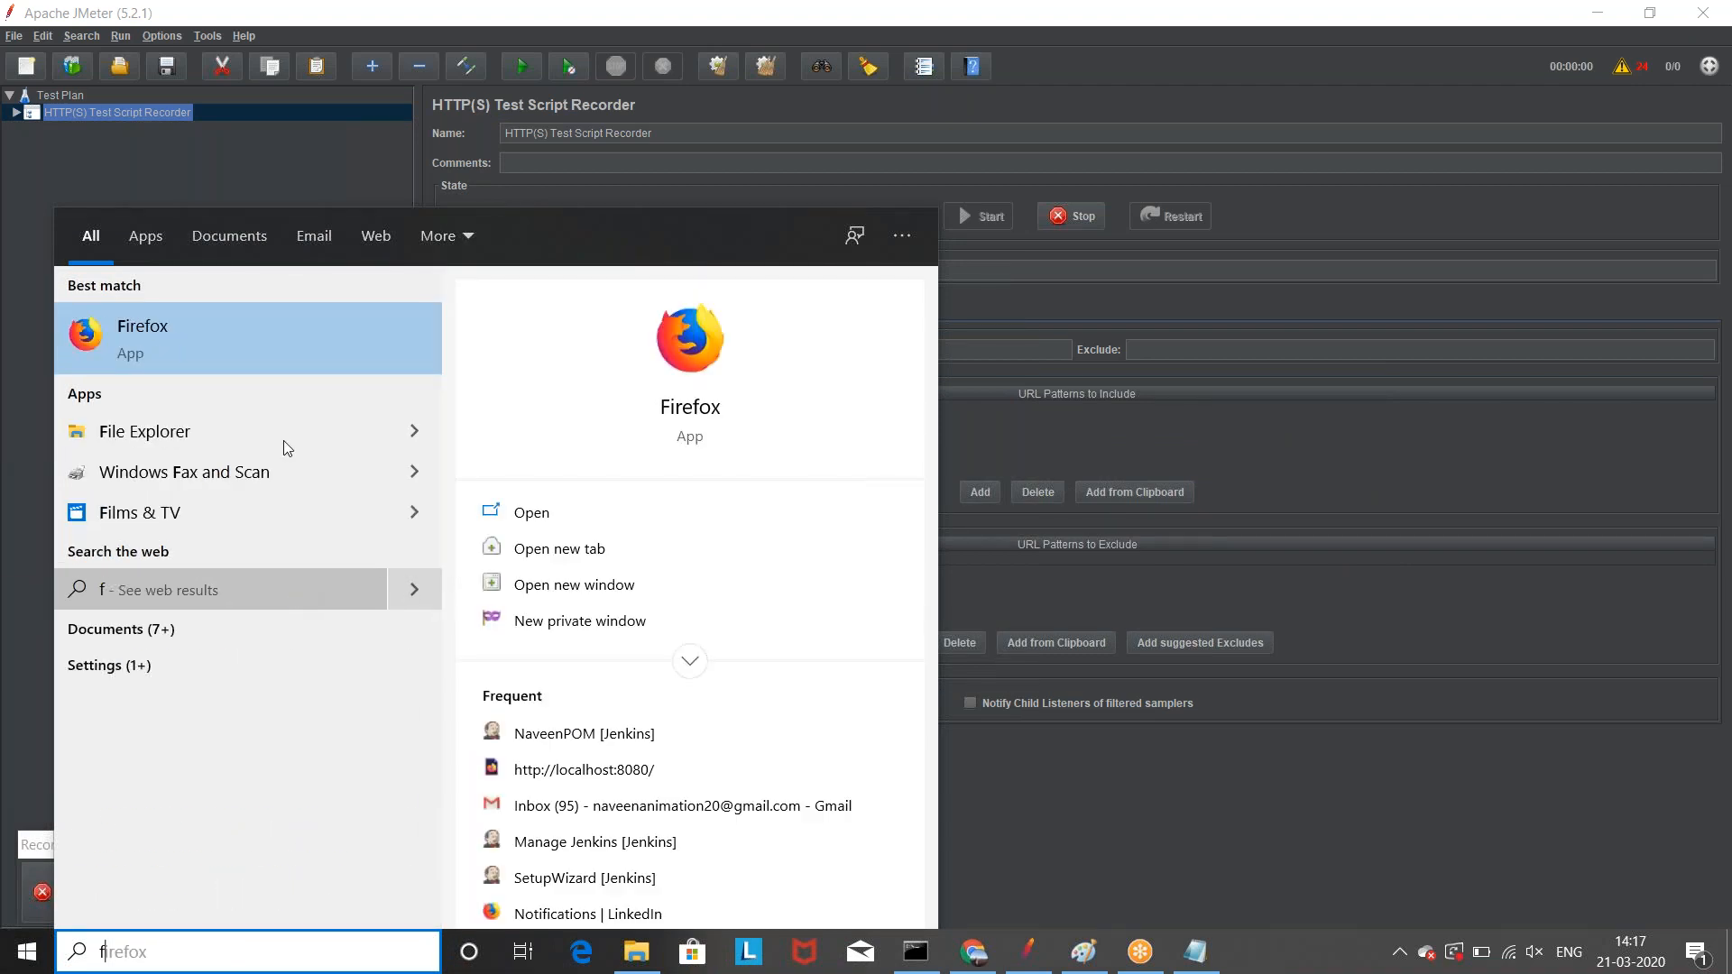
pyautogui.click(224, 332)
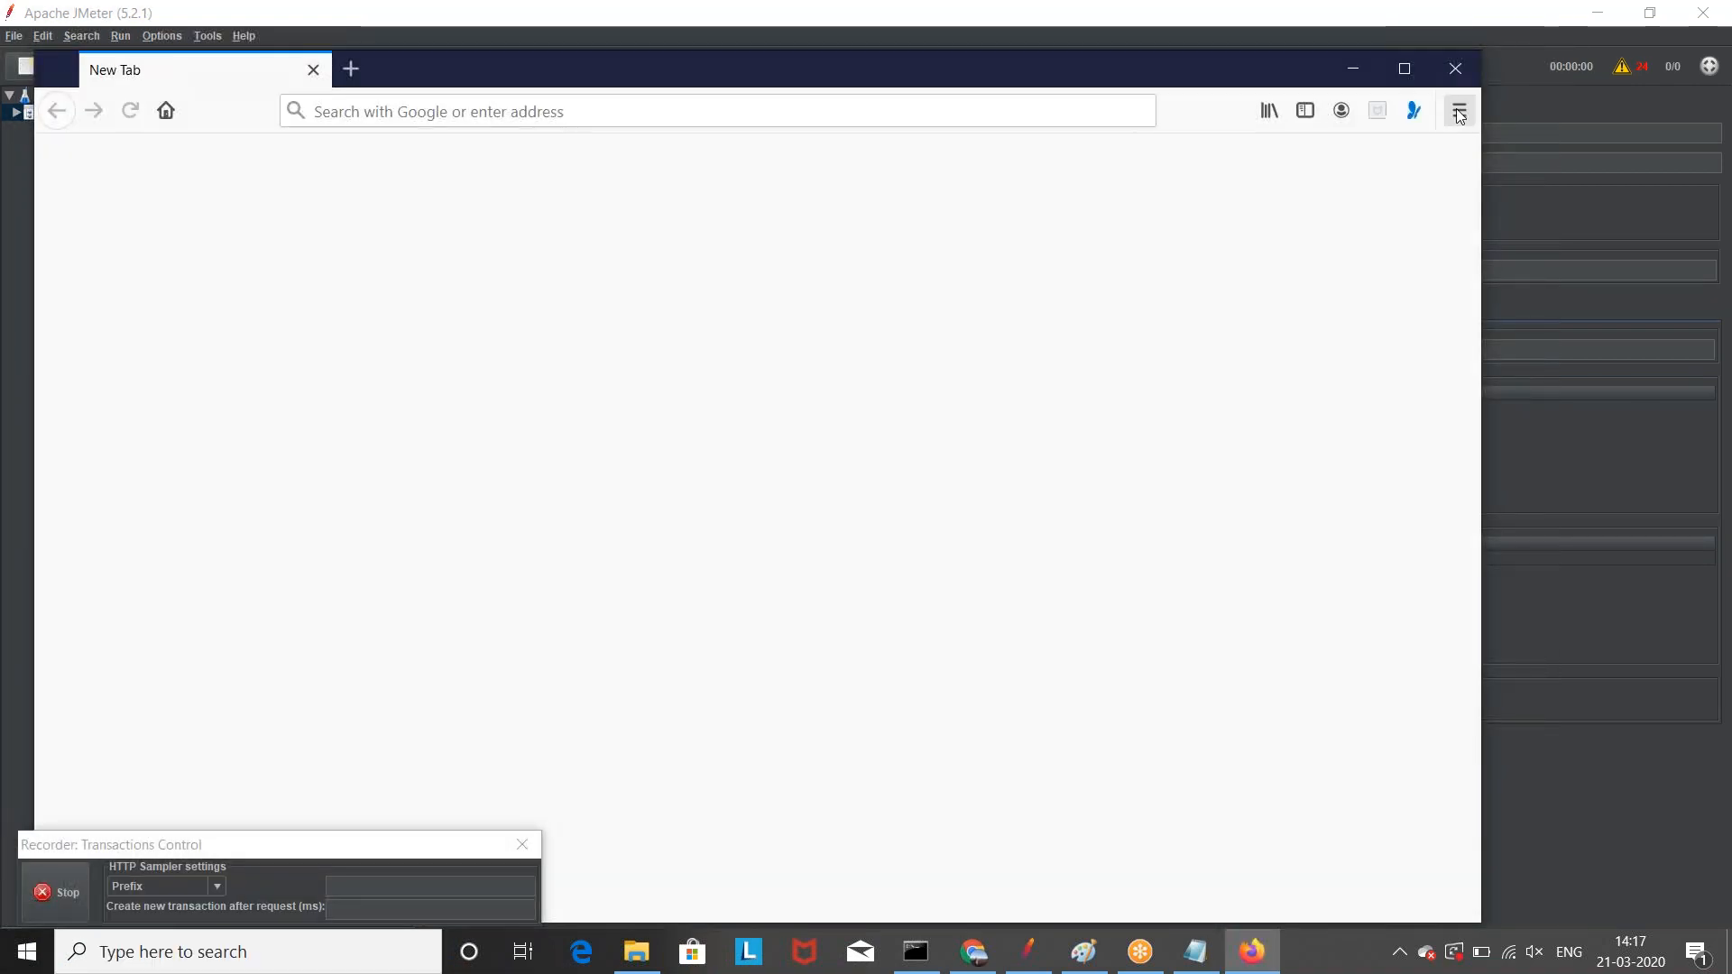
# Step: Open the Certificate Manager from Firefox's privacy and security options
pyautogui.click(1459, 111)
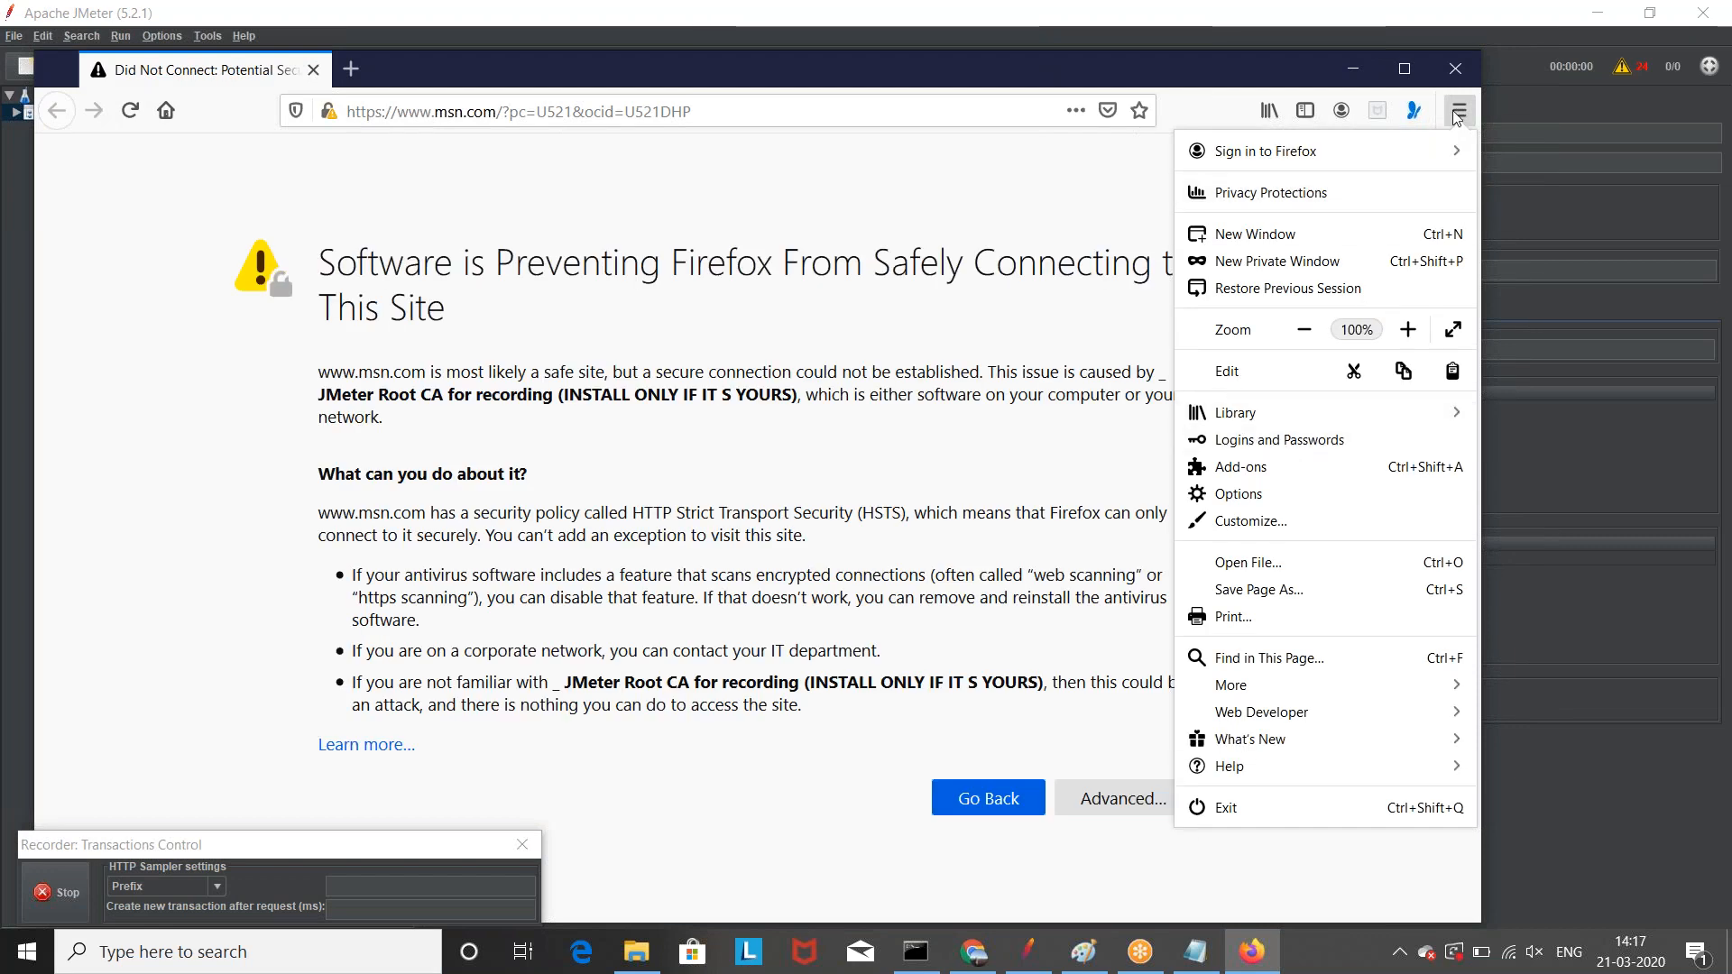
pyautogui.click(1241, 494)
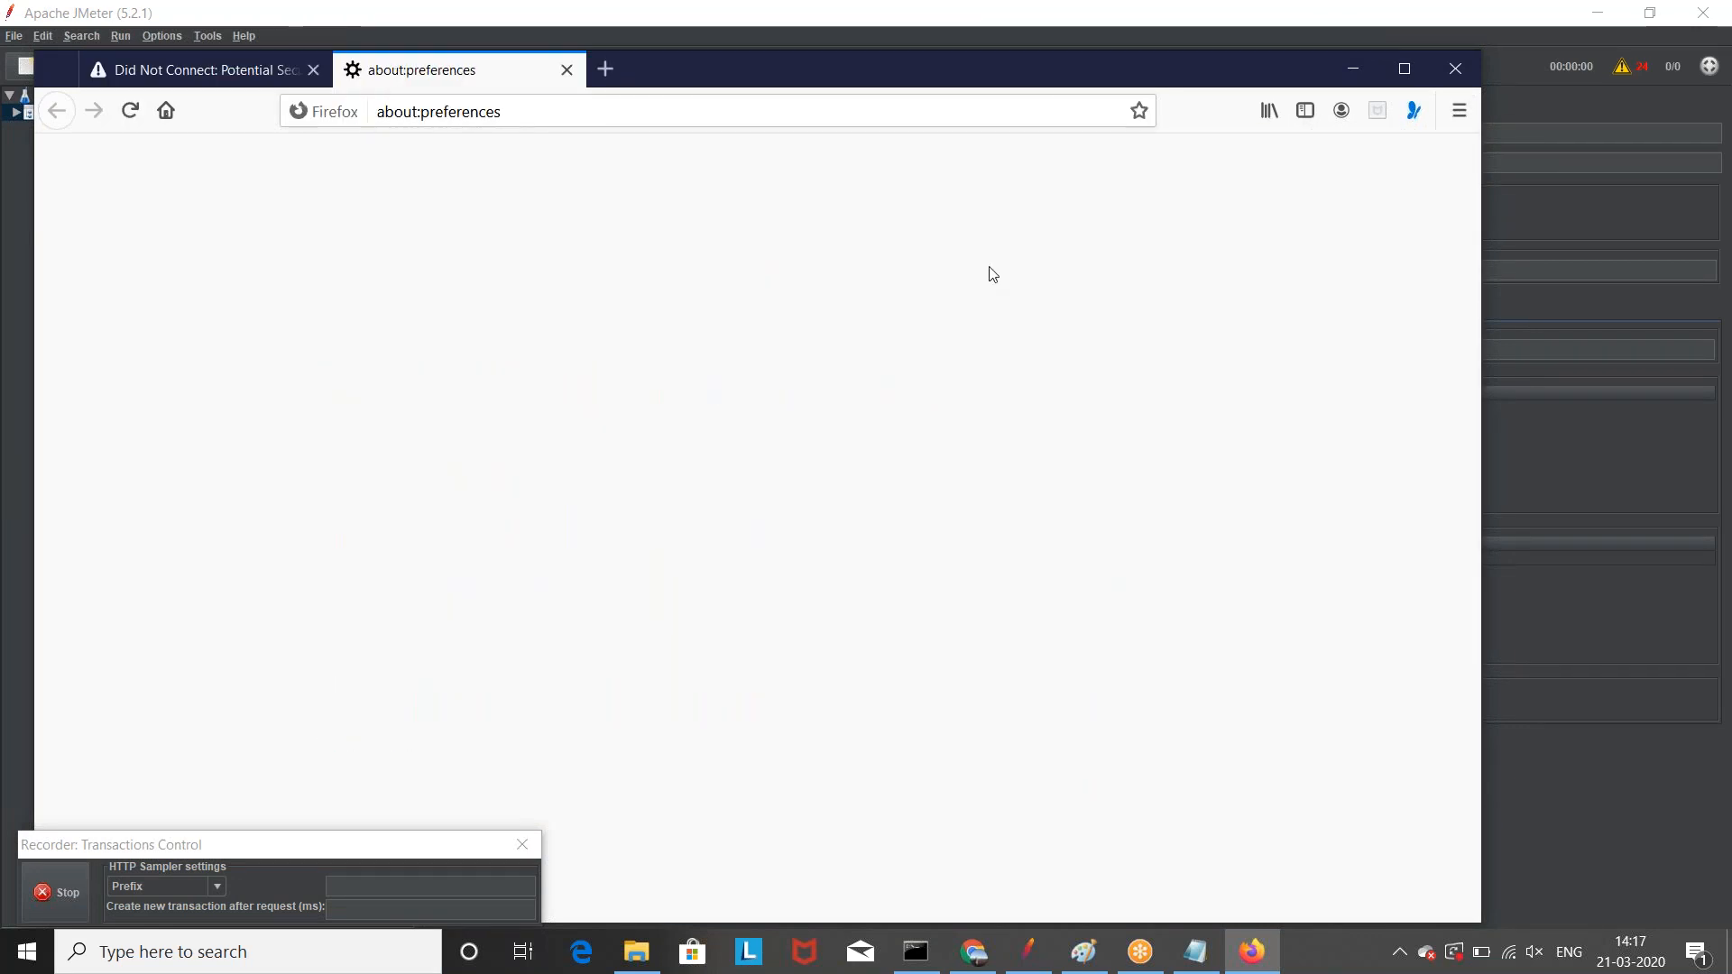
pyautogui.click(209, 410)
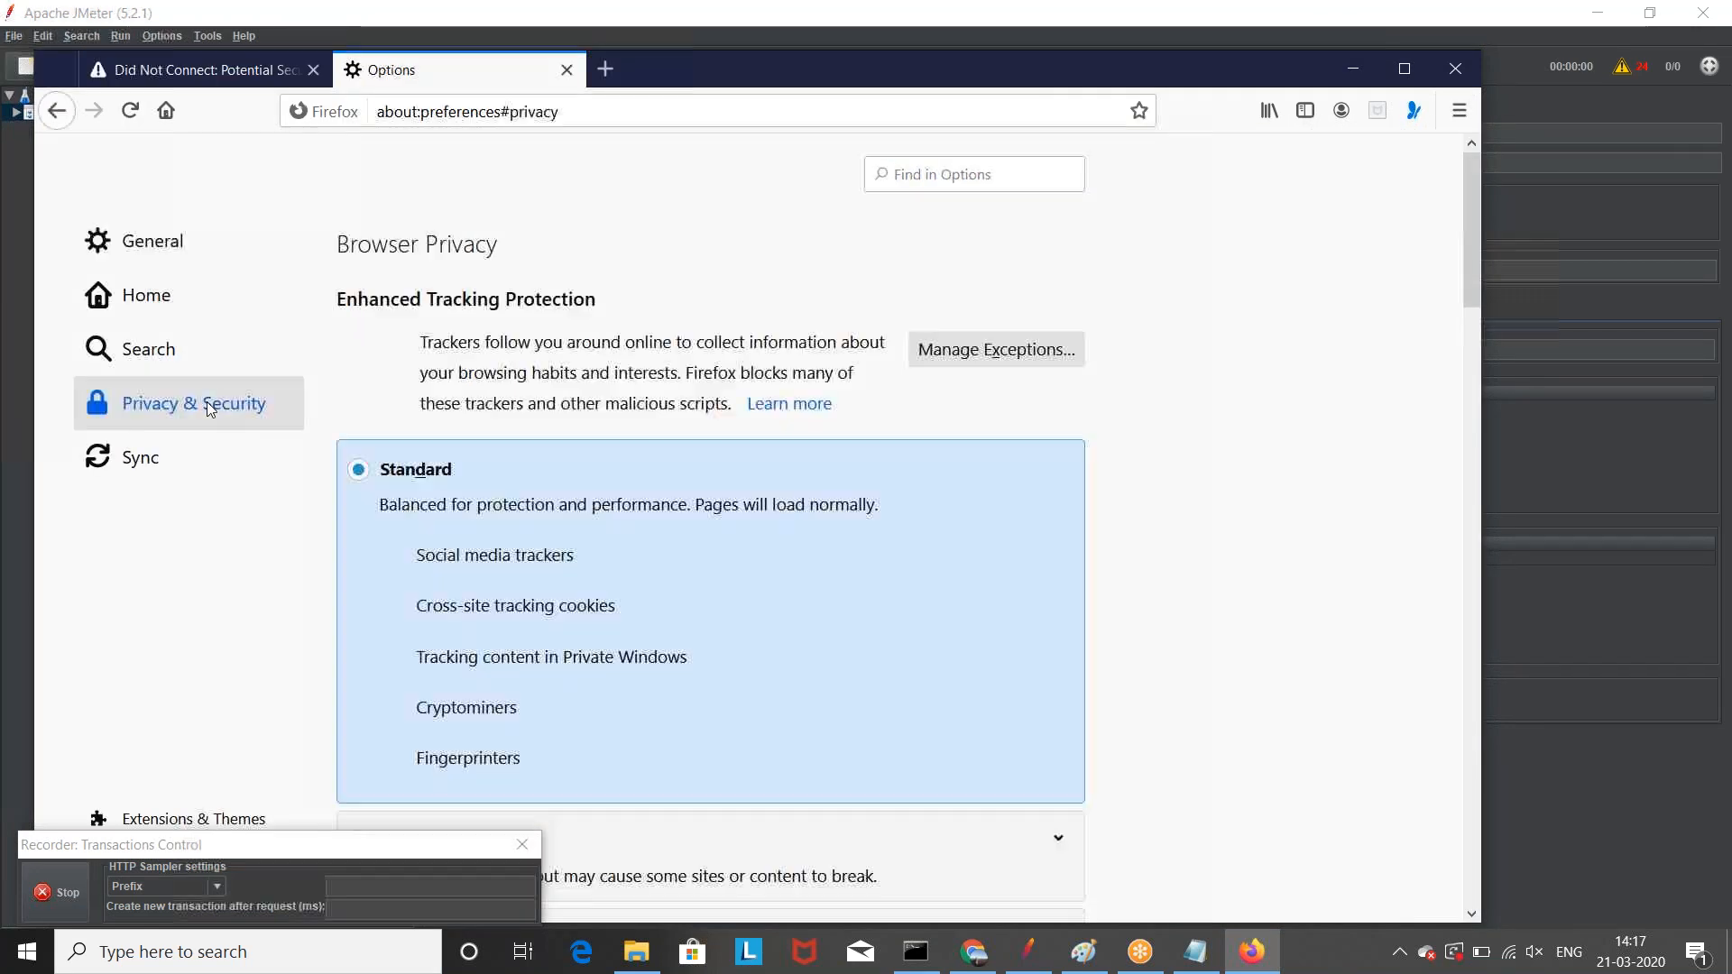
pyautogui.scroll(-15, 1157, 598)
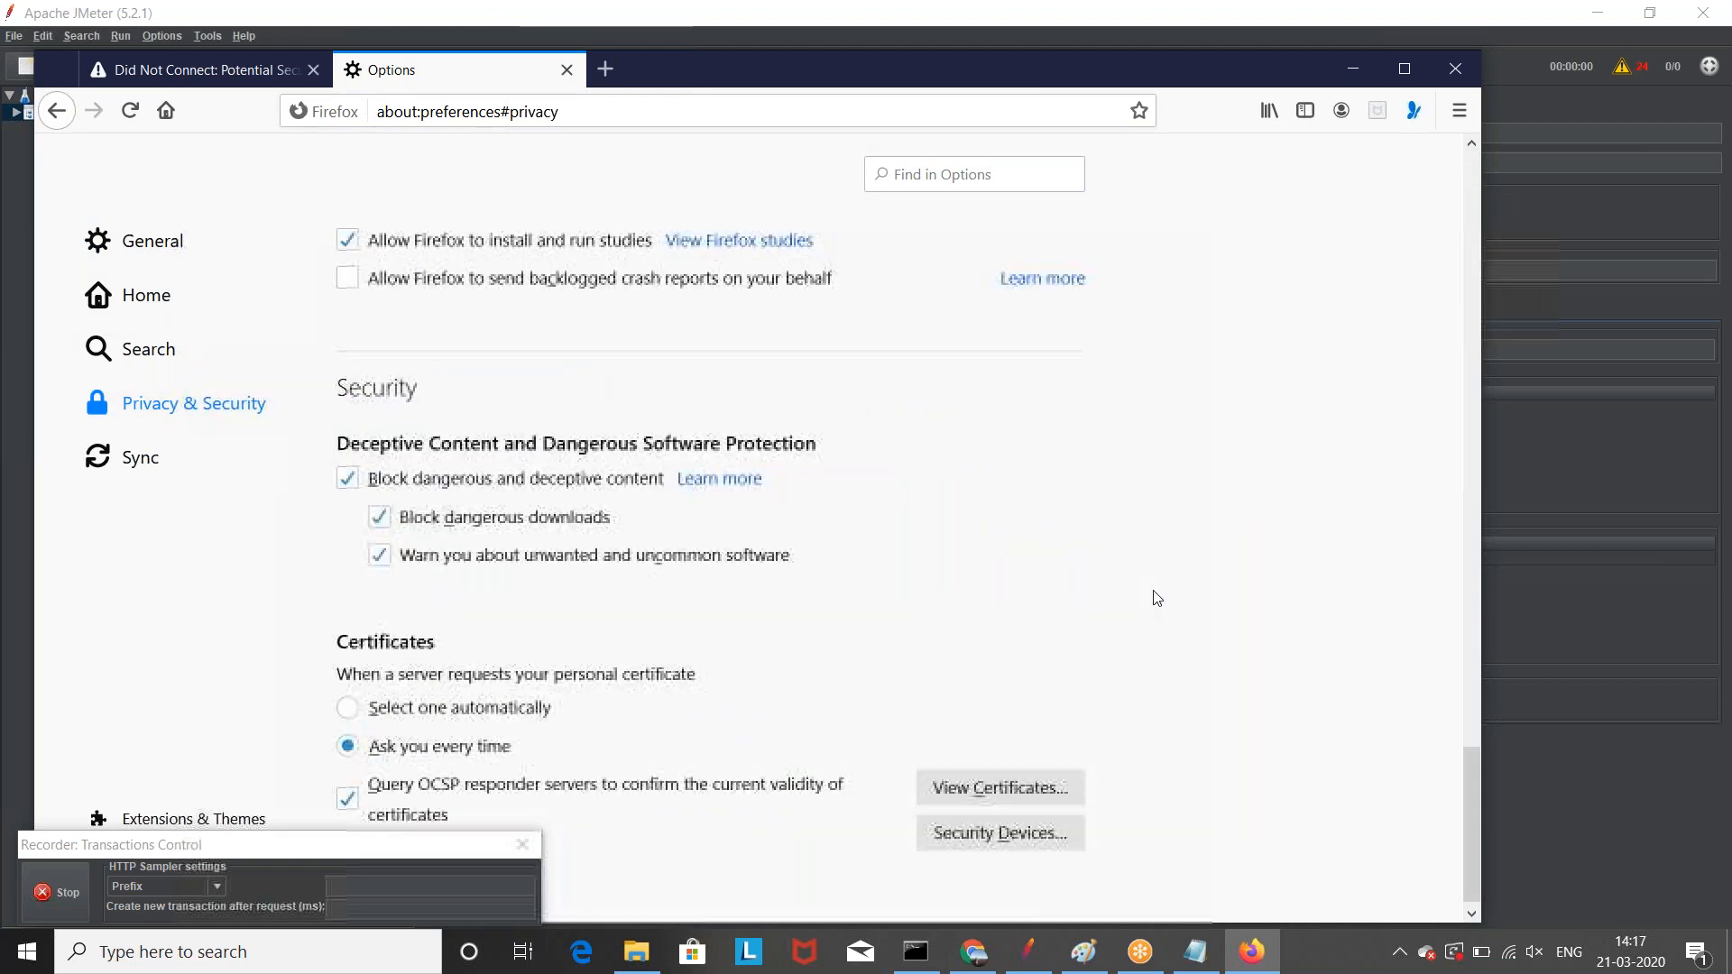
pyautogui.click(1012, 778)
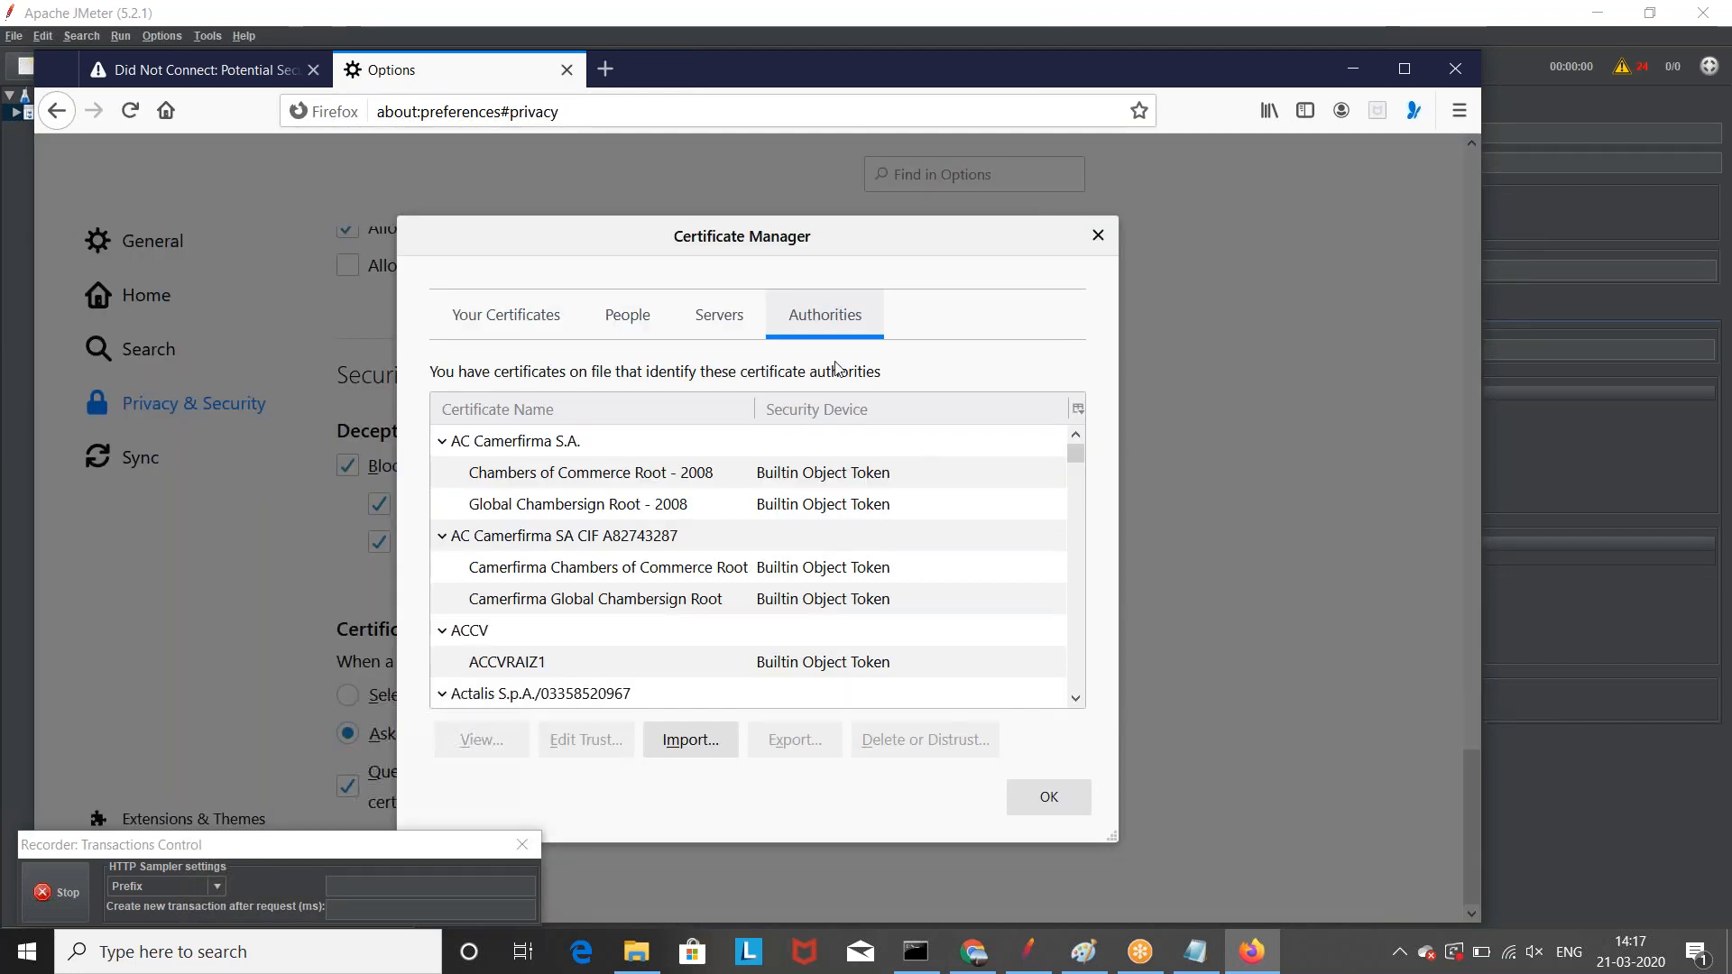
# Step: Import ApacheJMeterTemporaryRootCA from the apache-jmeter-5.2.1 bin folder as an authority trusted for websites and email users, and close the Certificate Manager
pyautogui.click(691, 740)
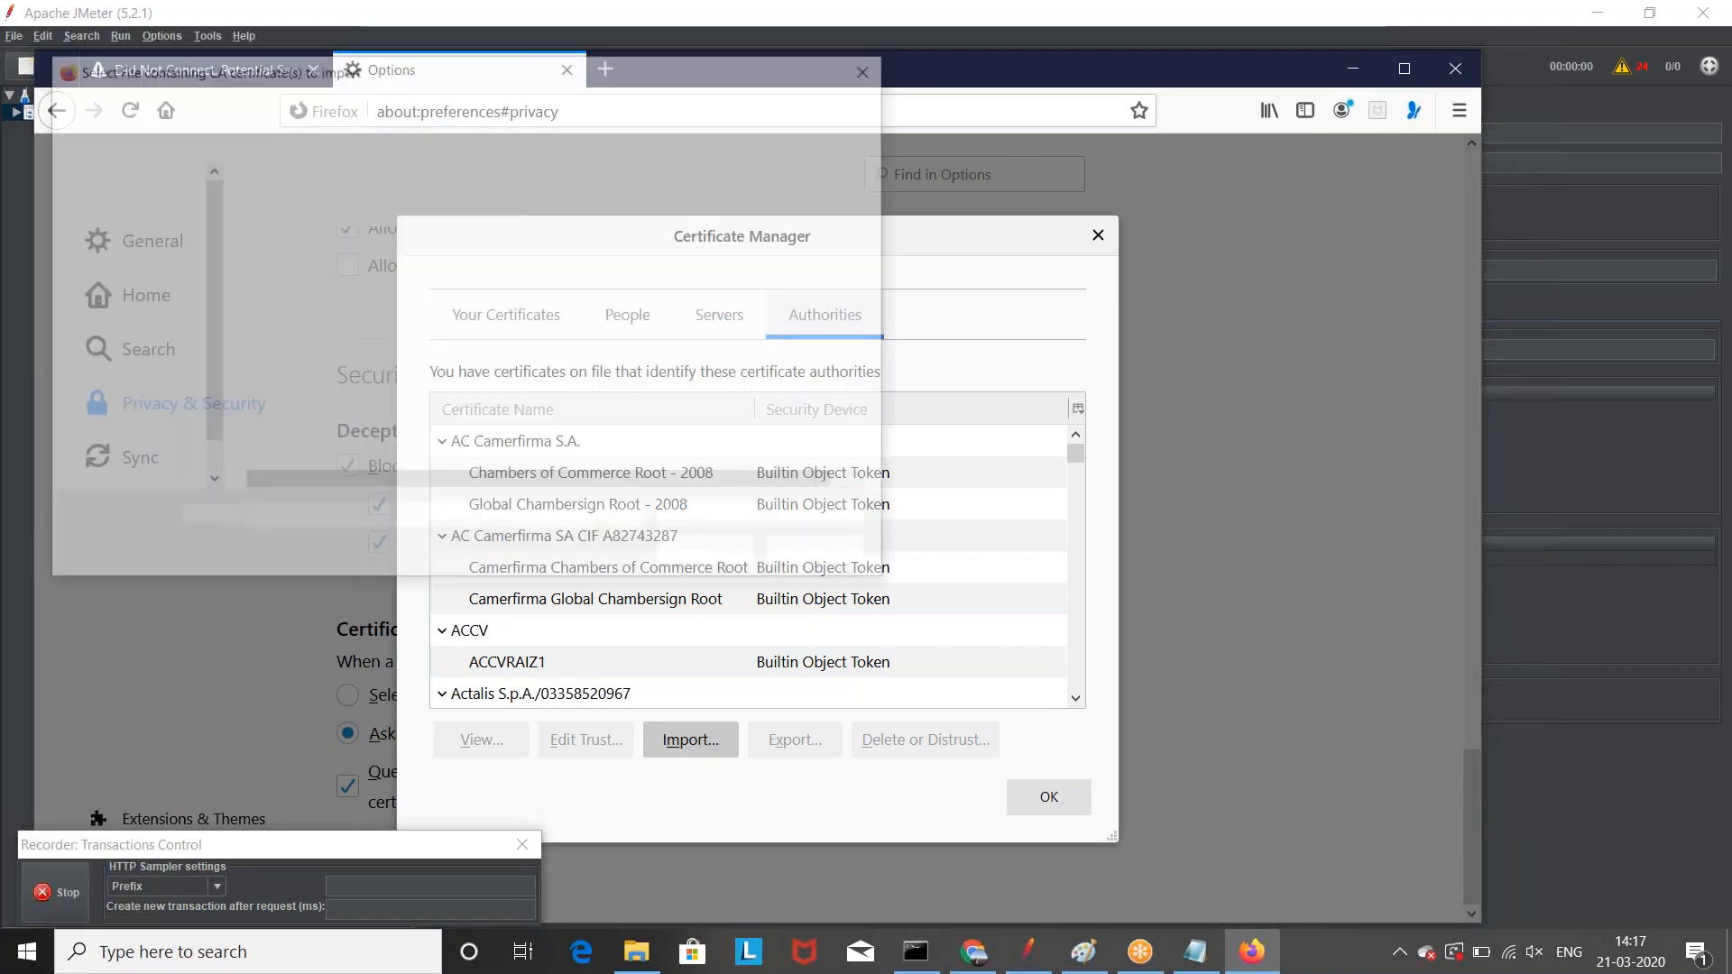
pyautogui.click(307, 103)
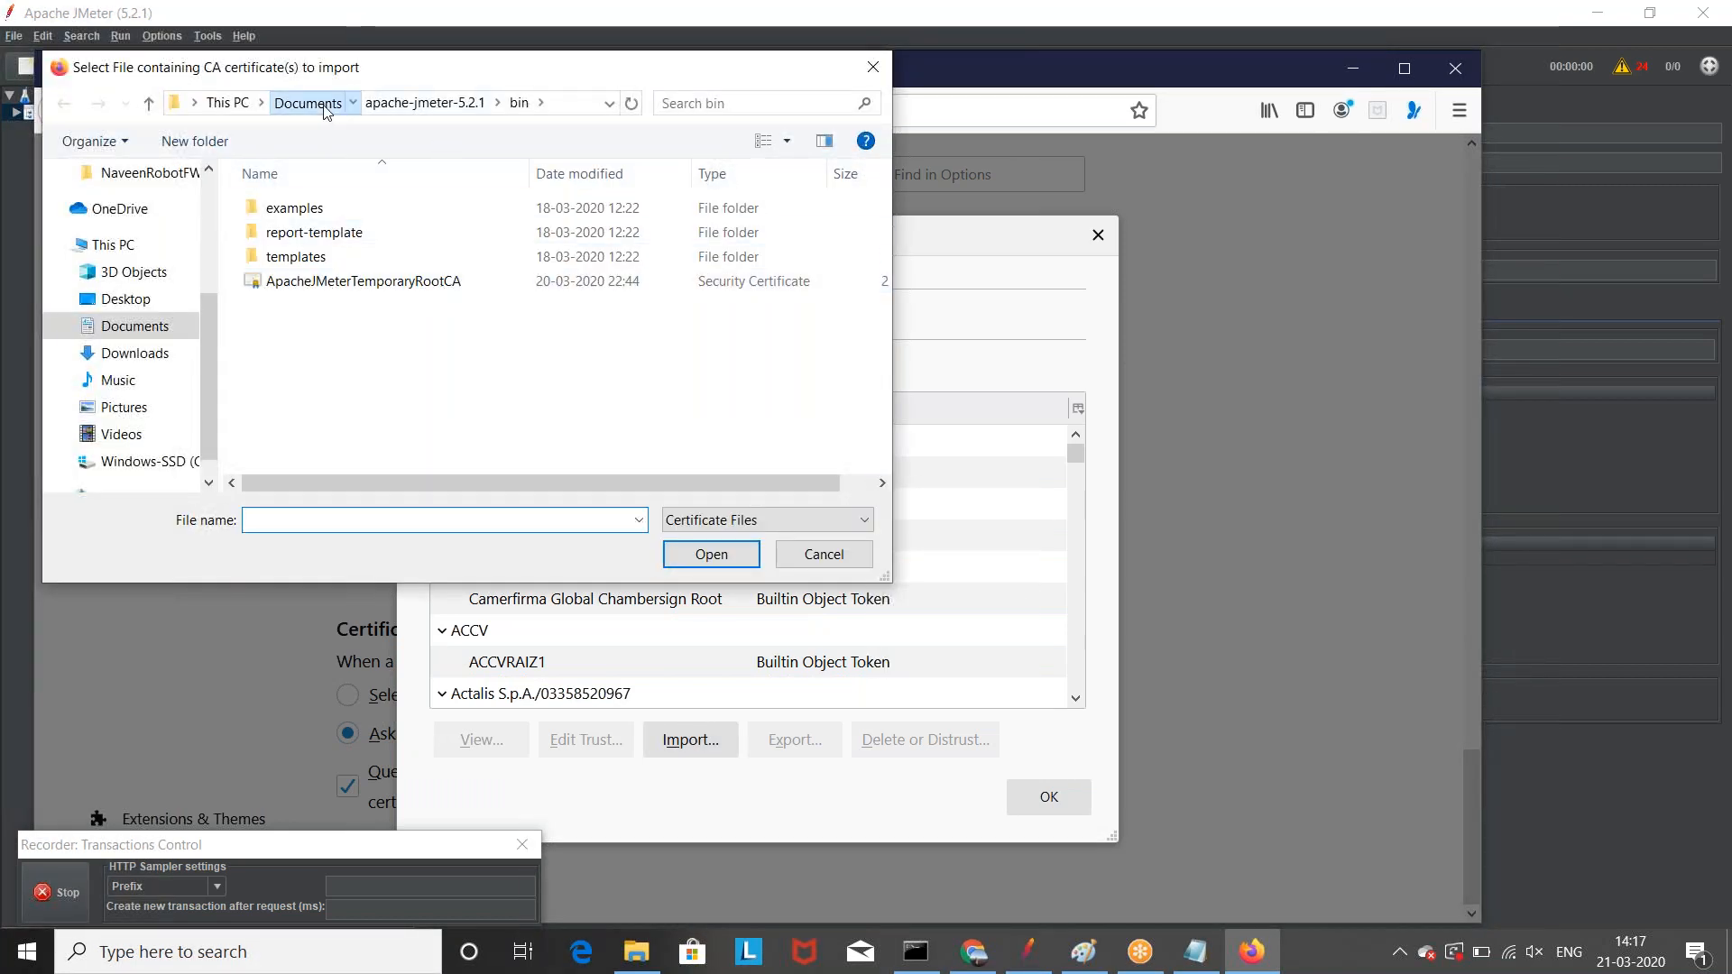
pyautogui.doubleClick(330, 209)
pyautogui.doubleClick(321, 209)
pyautogui.click(400, 286)
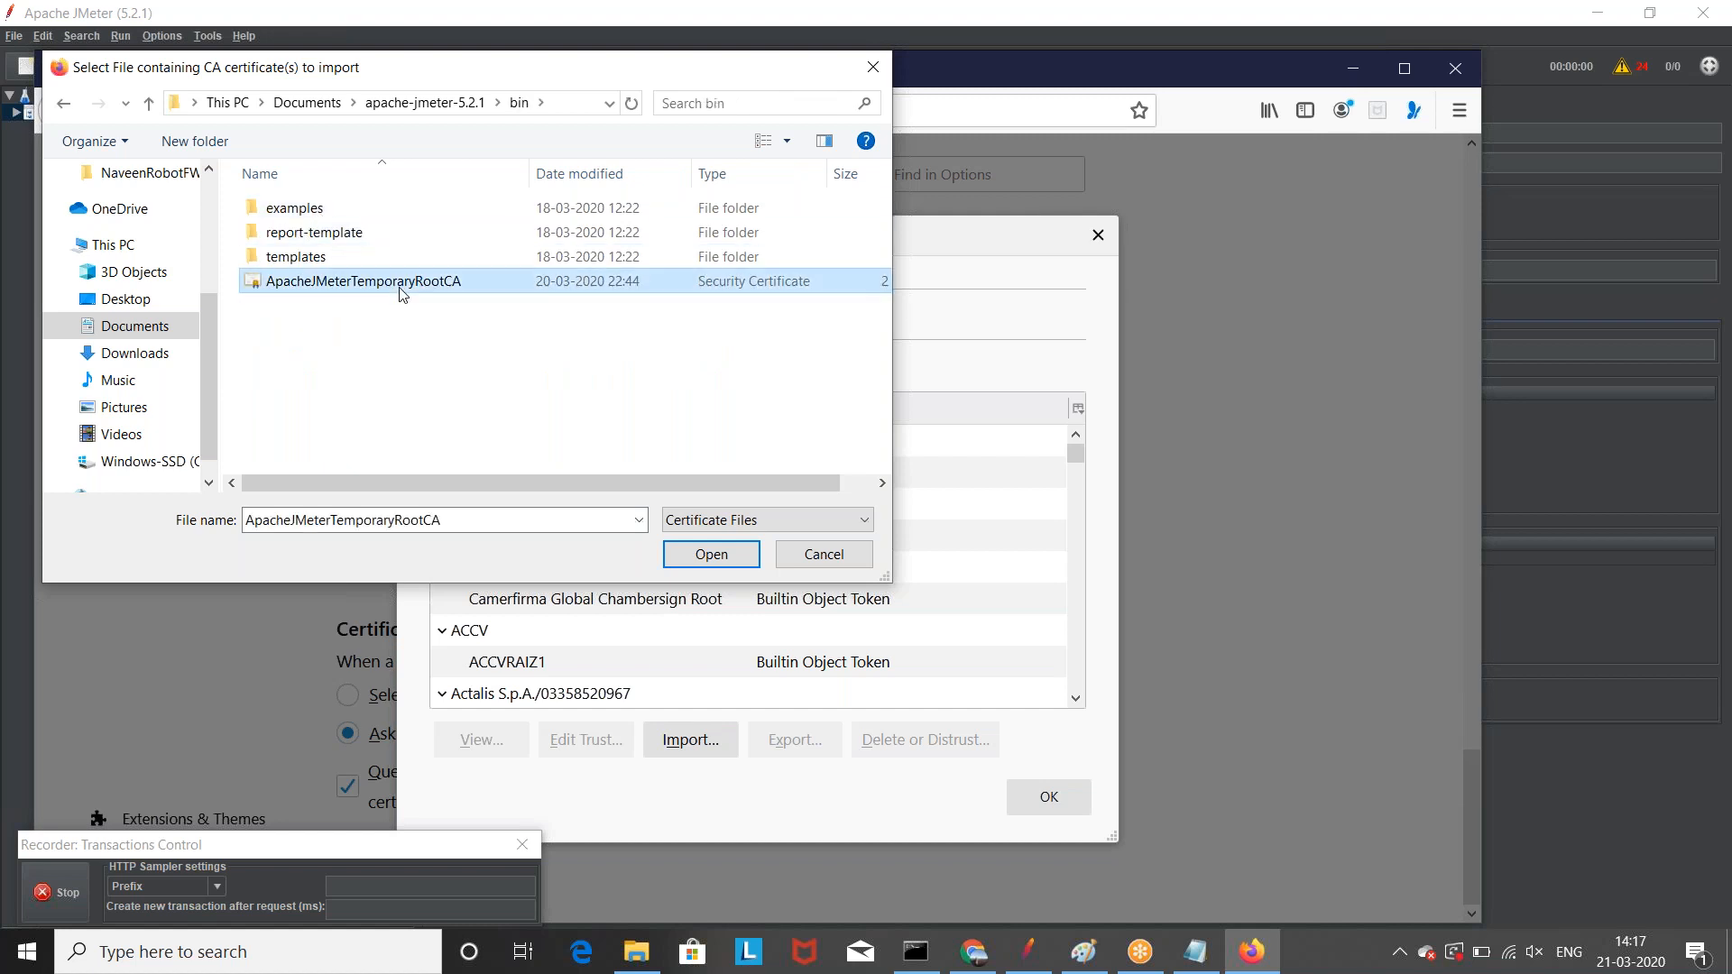
pyautogui.click(712, 554)
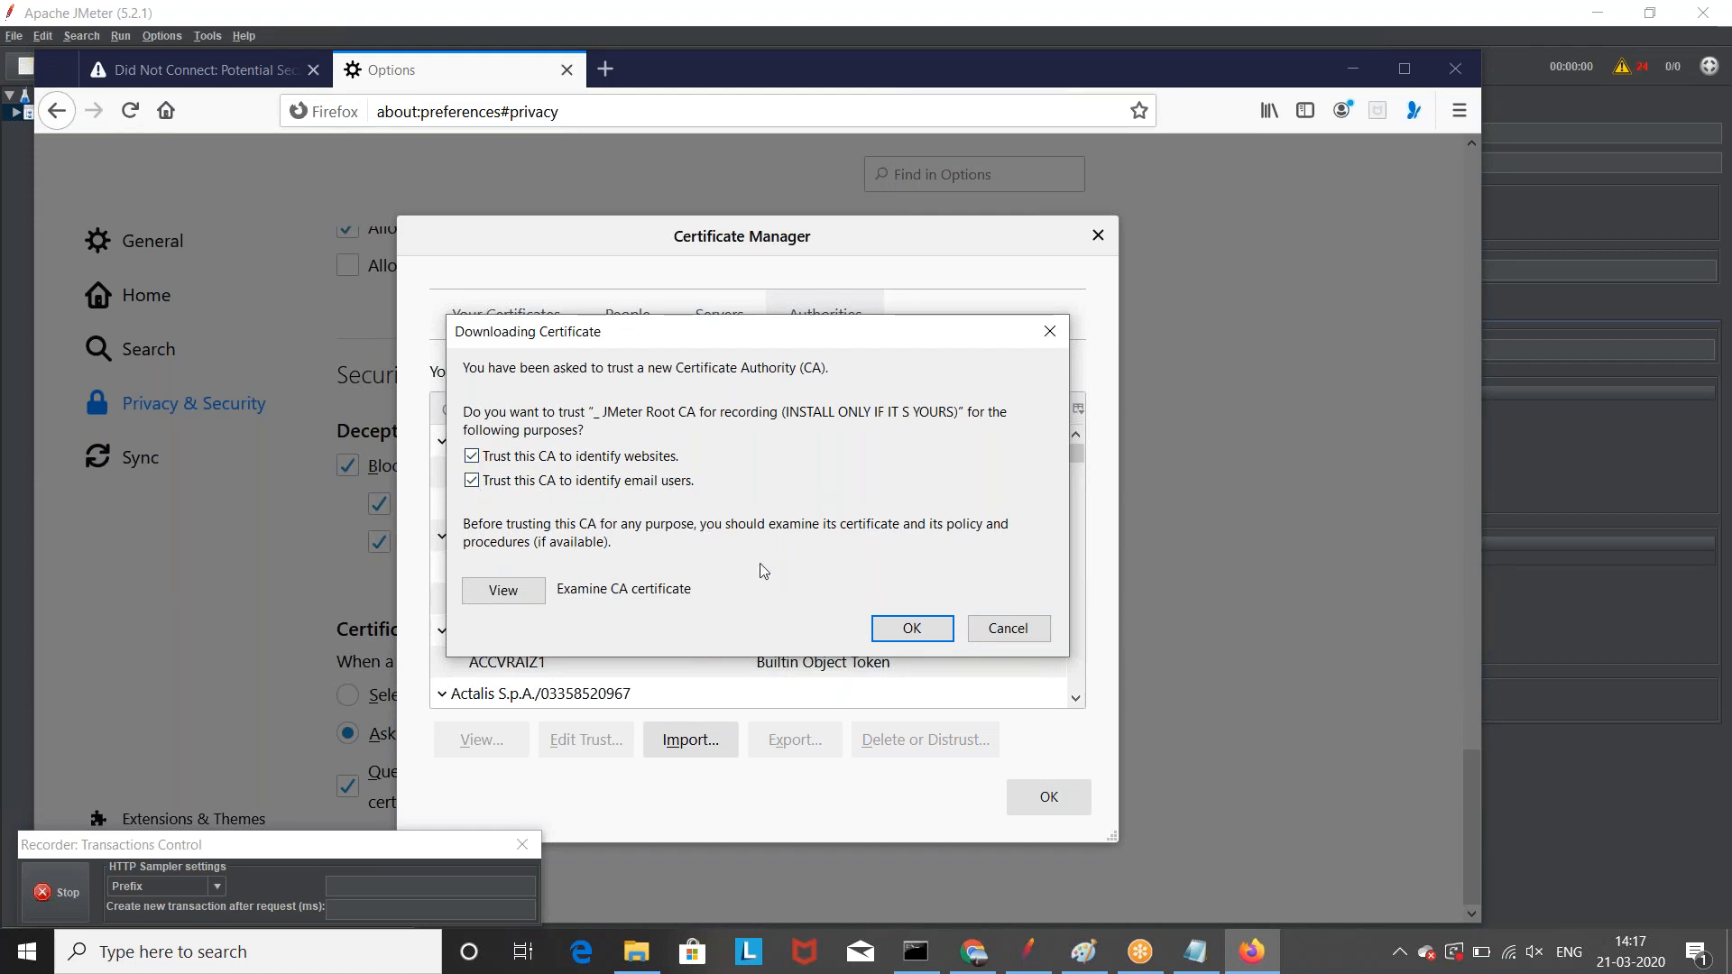
pyautogui.click(916, 631)
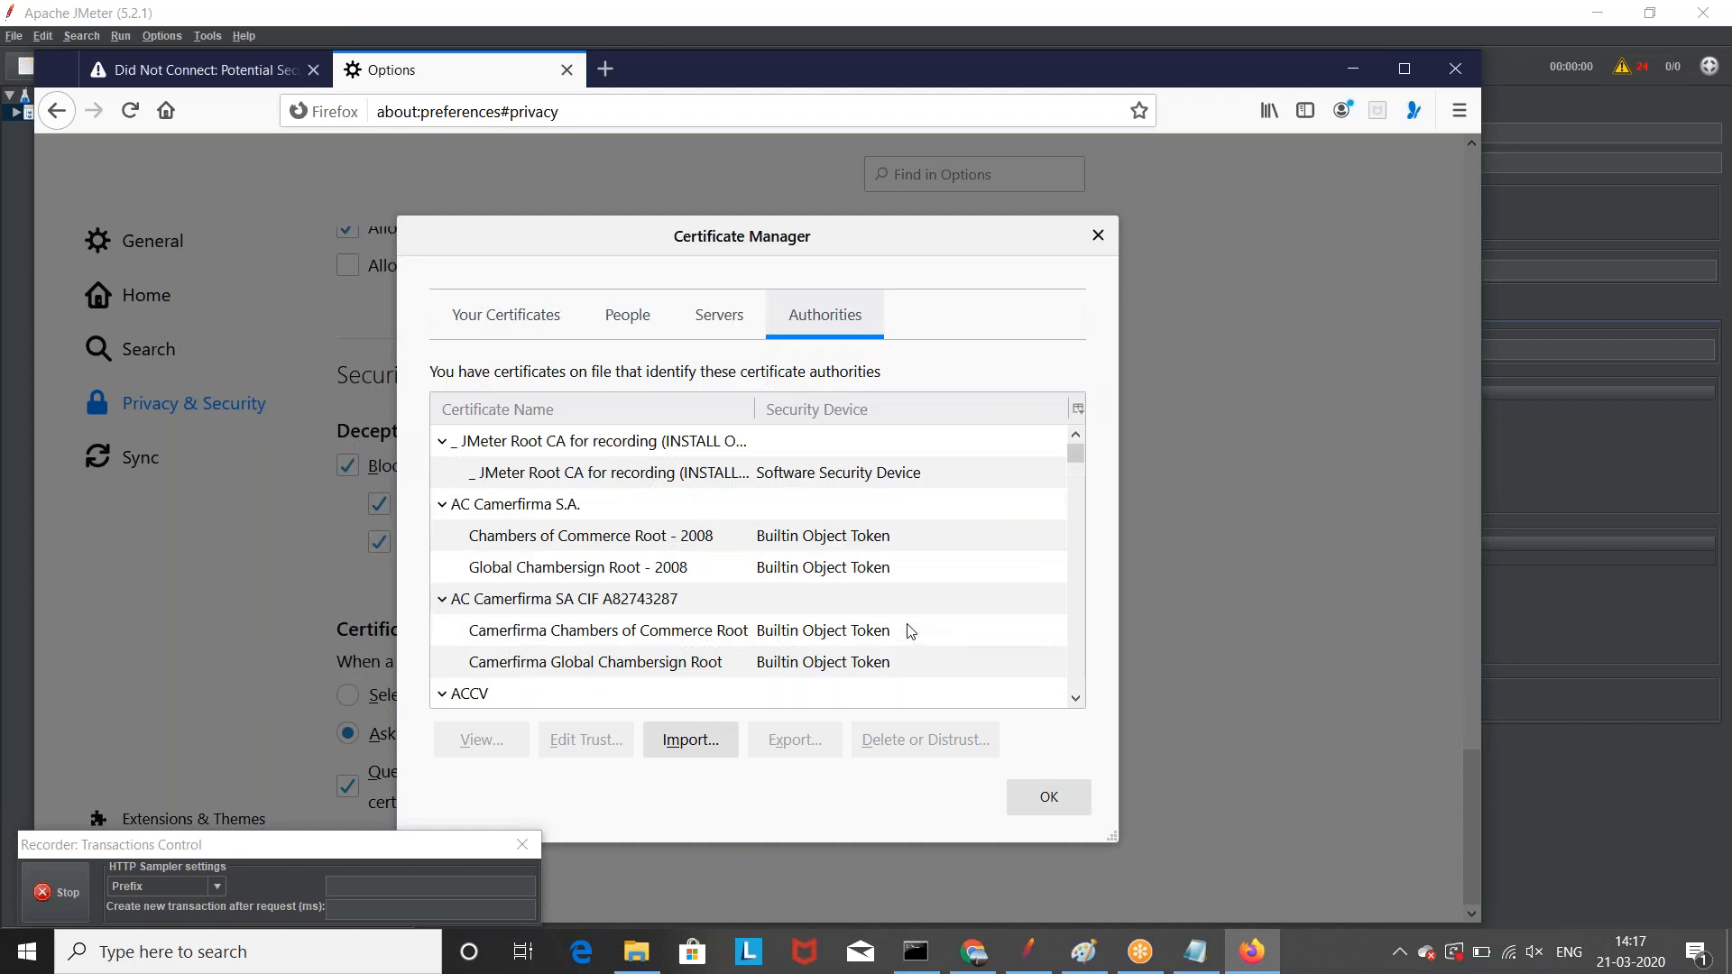
pyautogui.click(1050, 808)
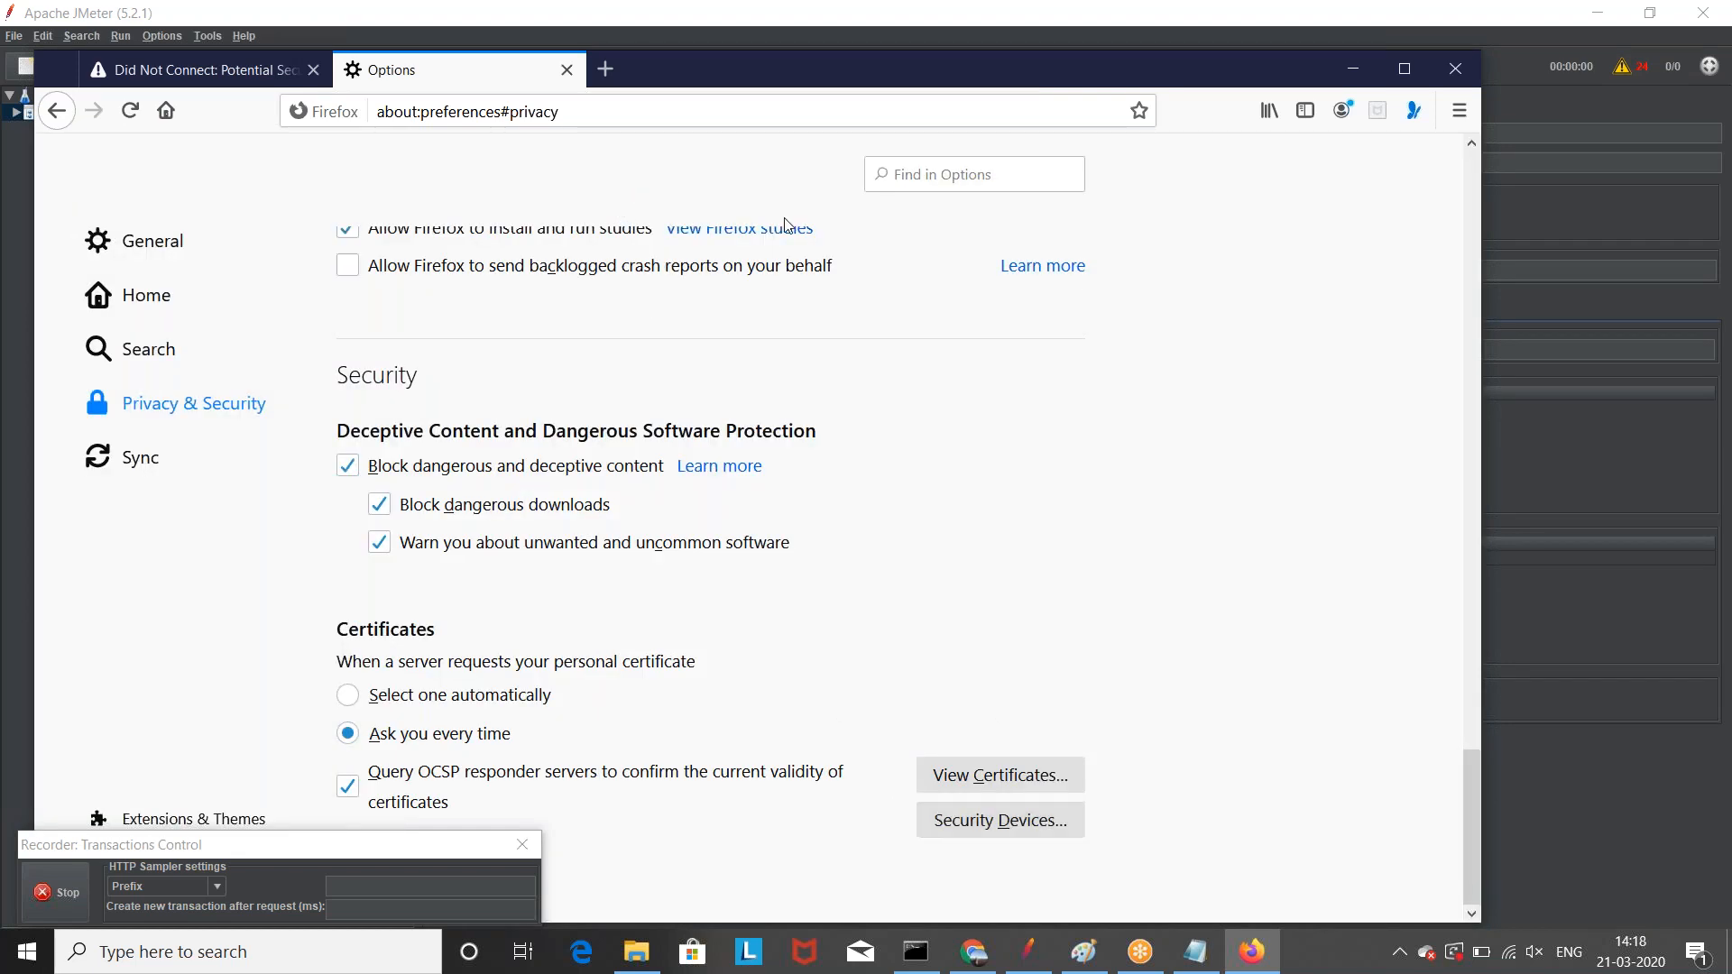
pyautogui.moveTo(935, 91); pyautogui.dragTo(1137, 258)
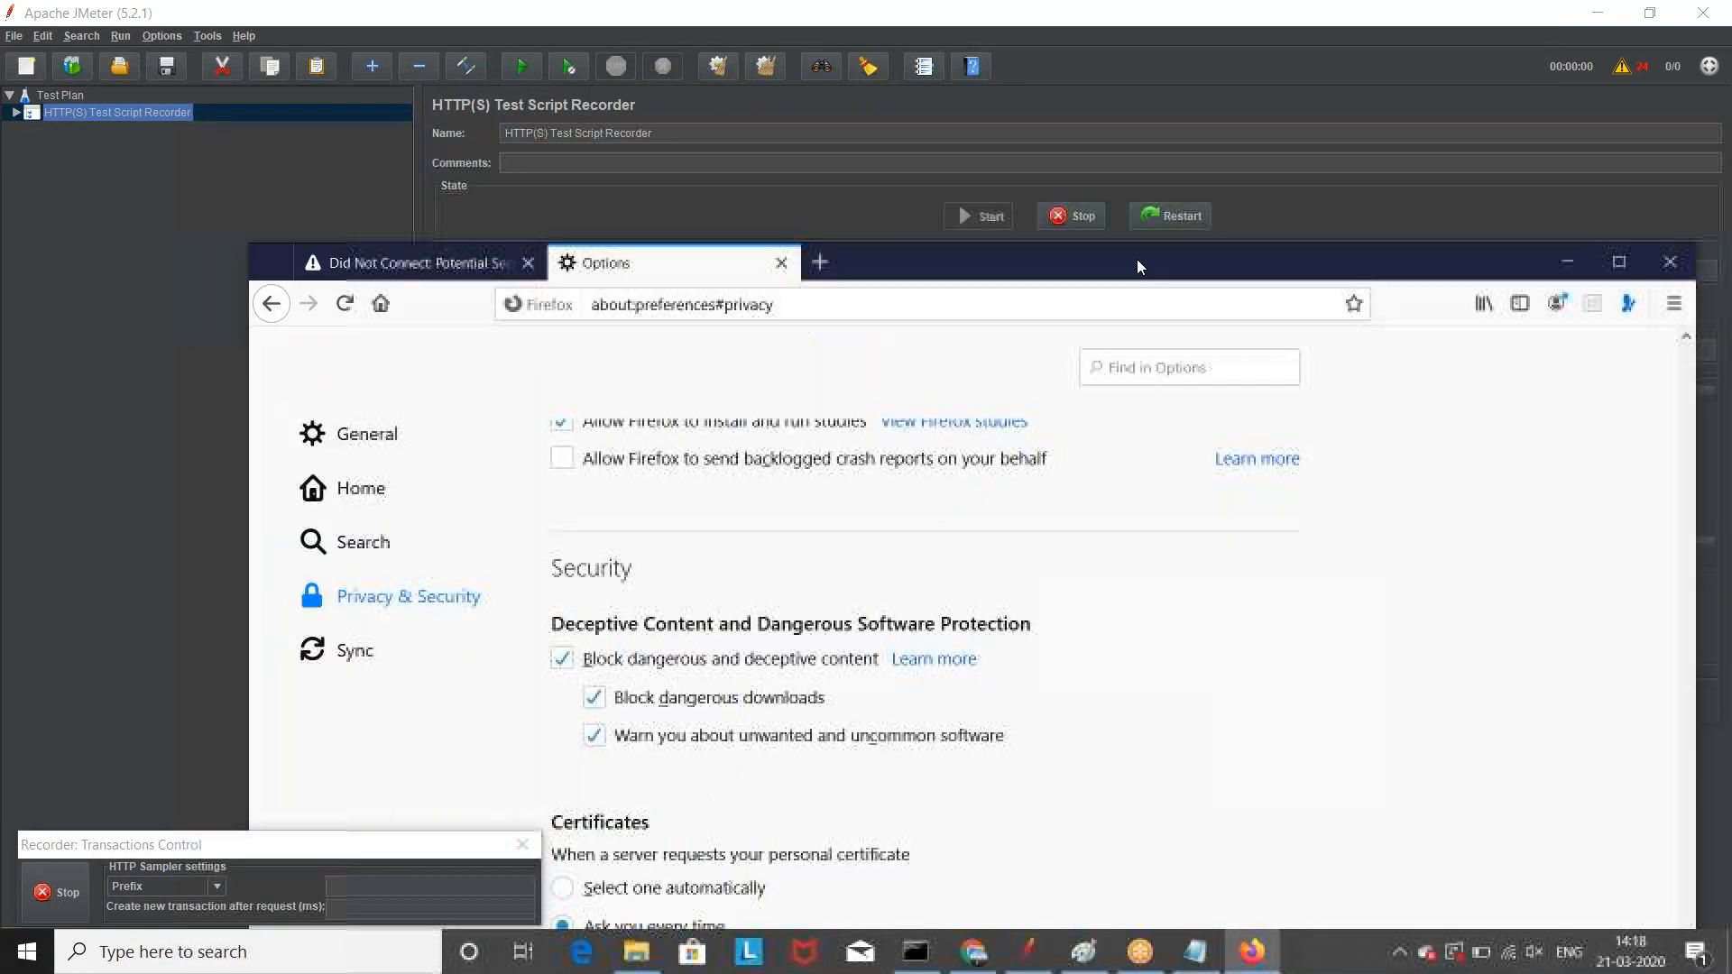
pyautogui.click(821, 263)
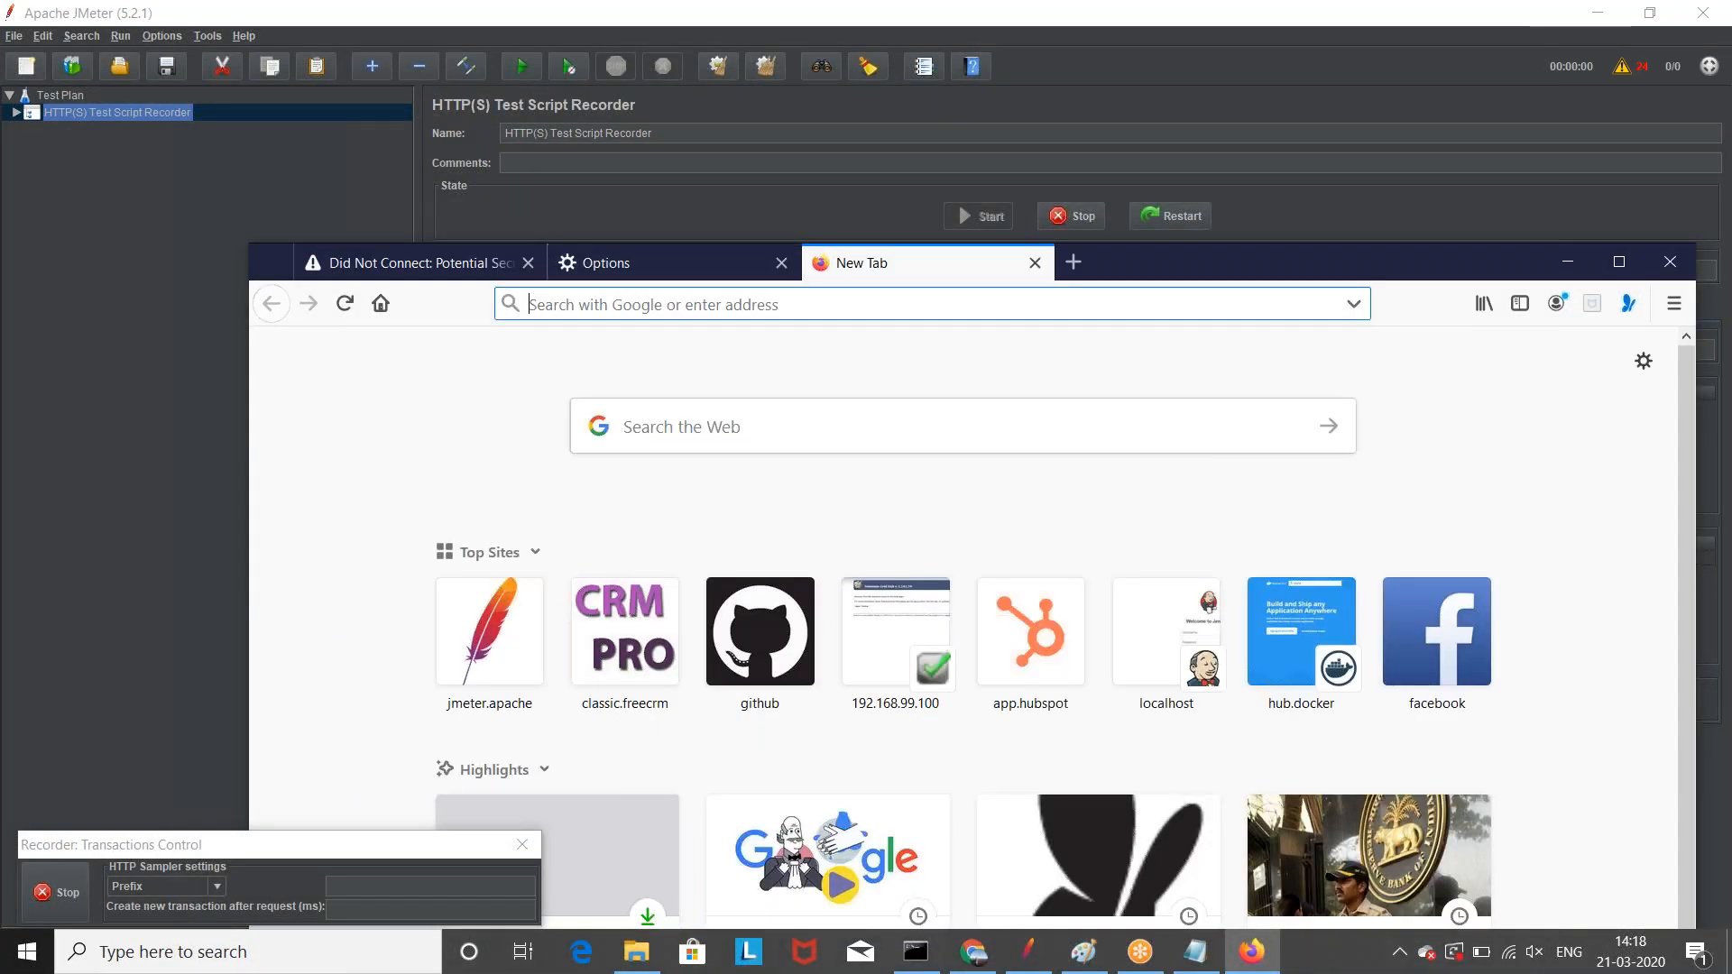
pyautogui.write('www.google.com')
pyautogui.press('Return')
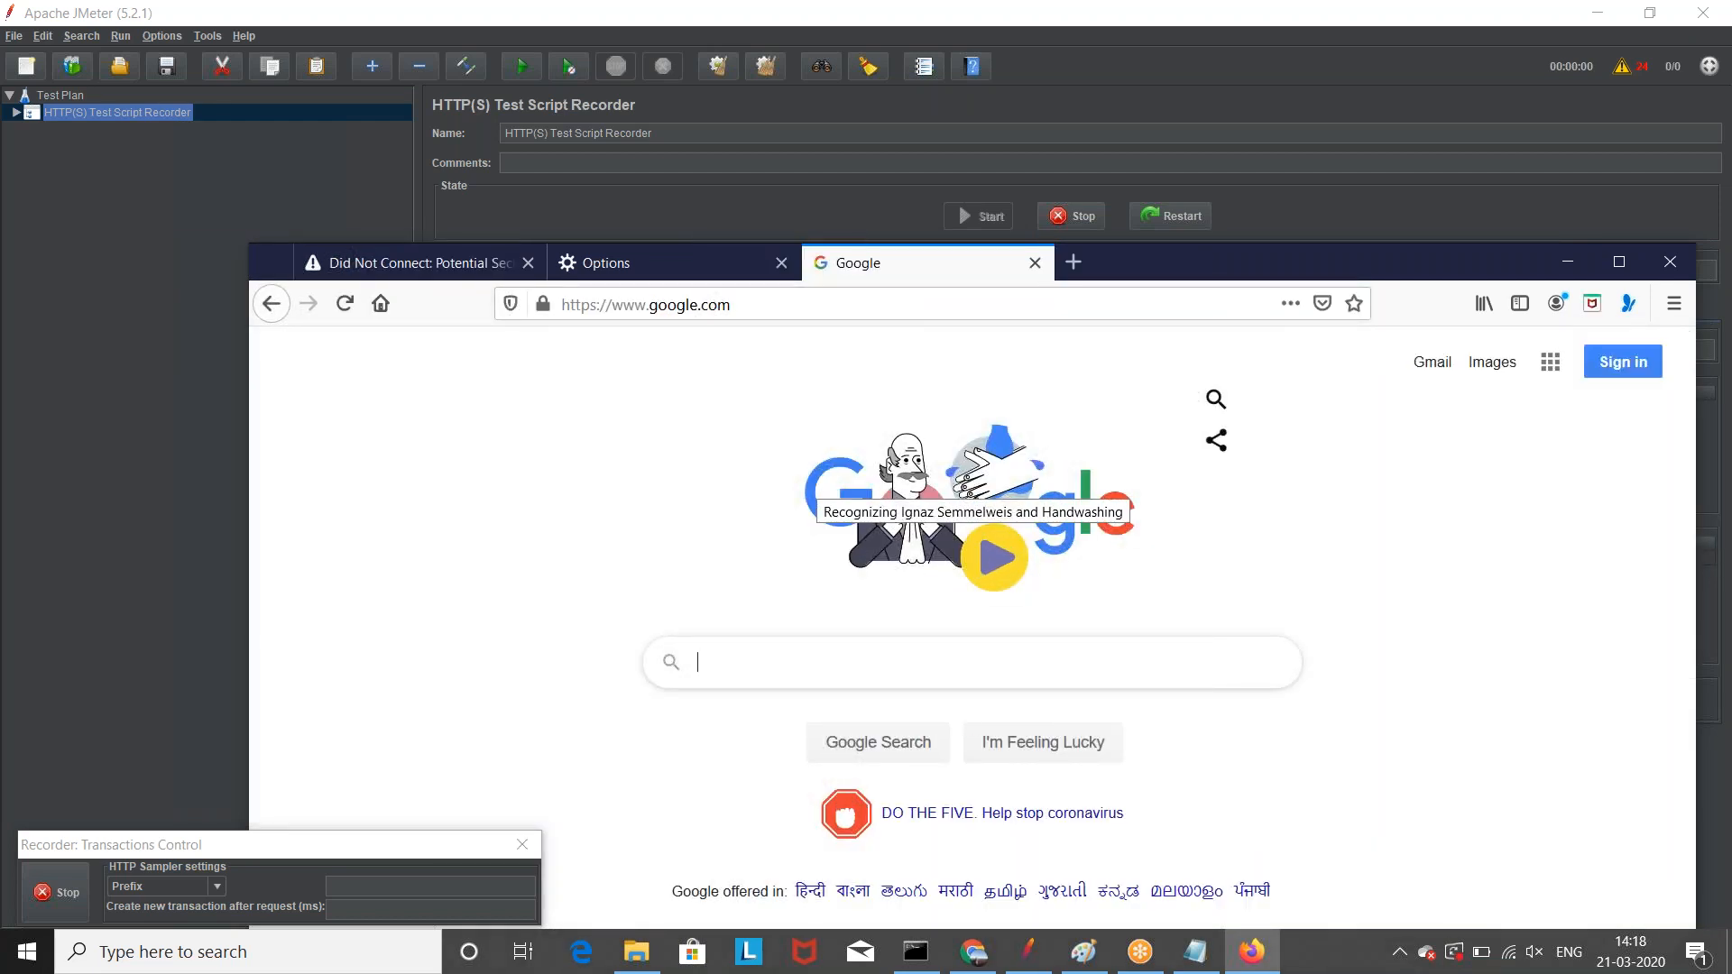
# Step: Switch to JMeter, stop the recorder and delete all the requests recorded under HTTP(S) Test Script Recorder
pyautogui.click(94, 257)
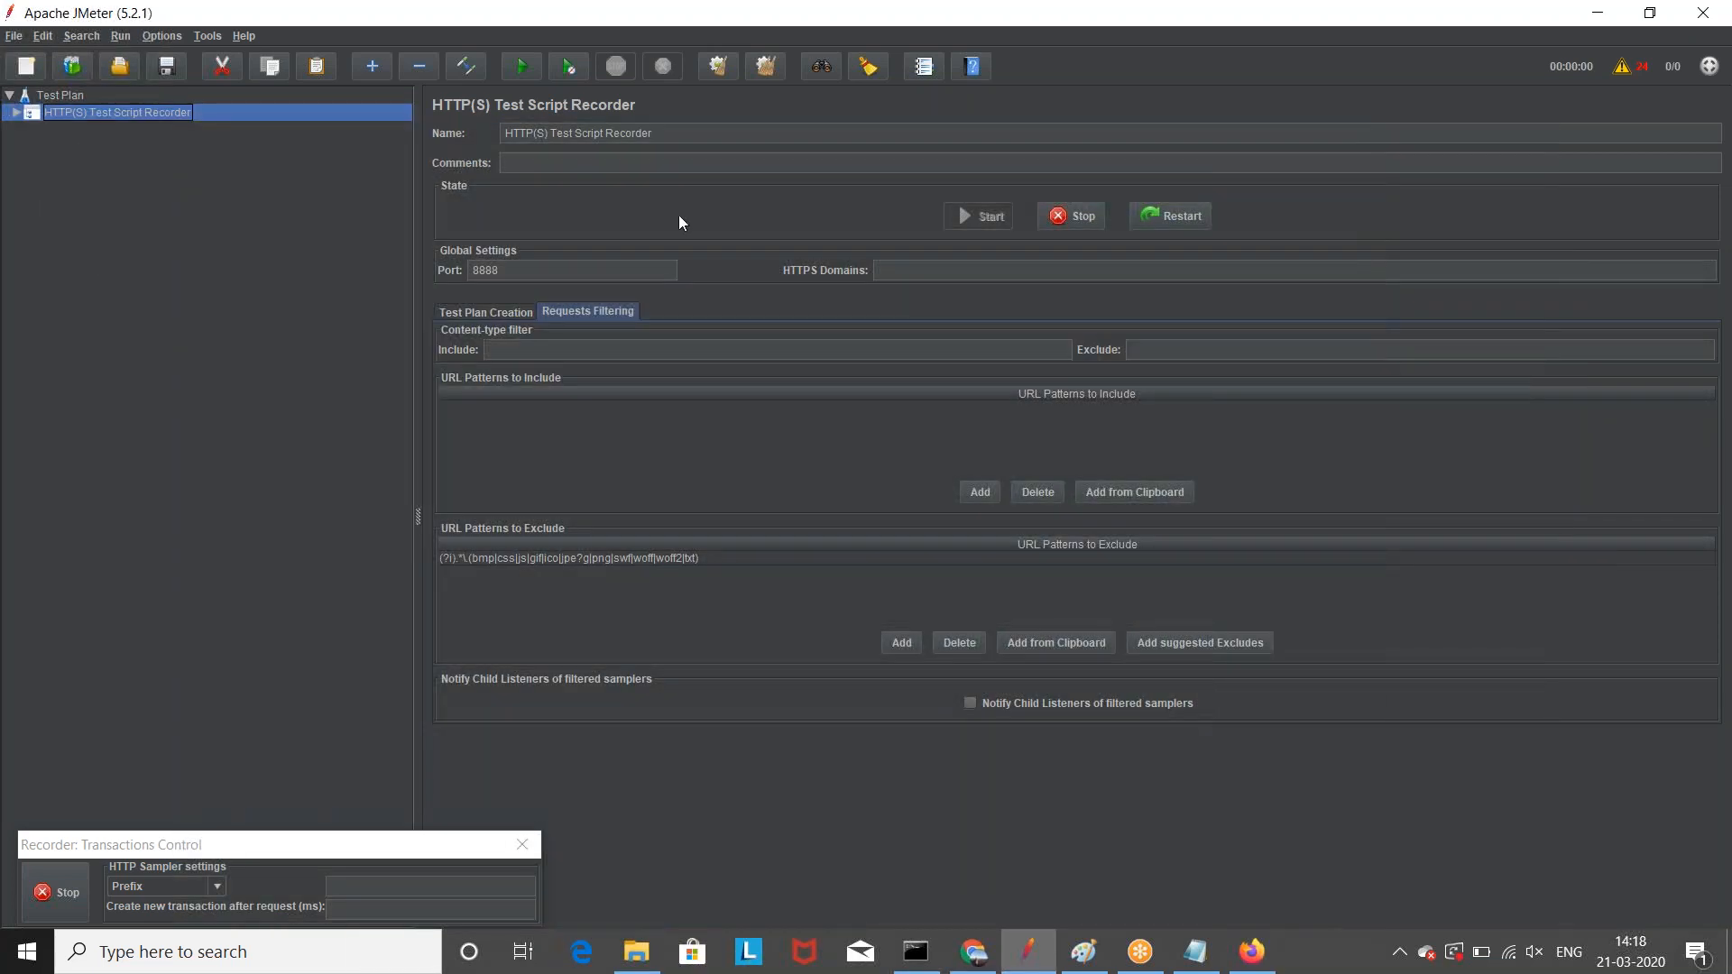
pyautogui.click(1077, 214)
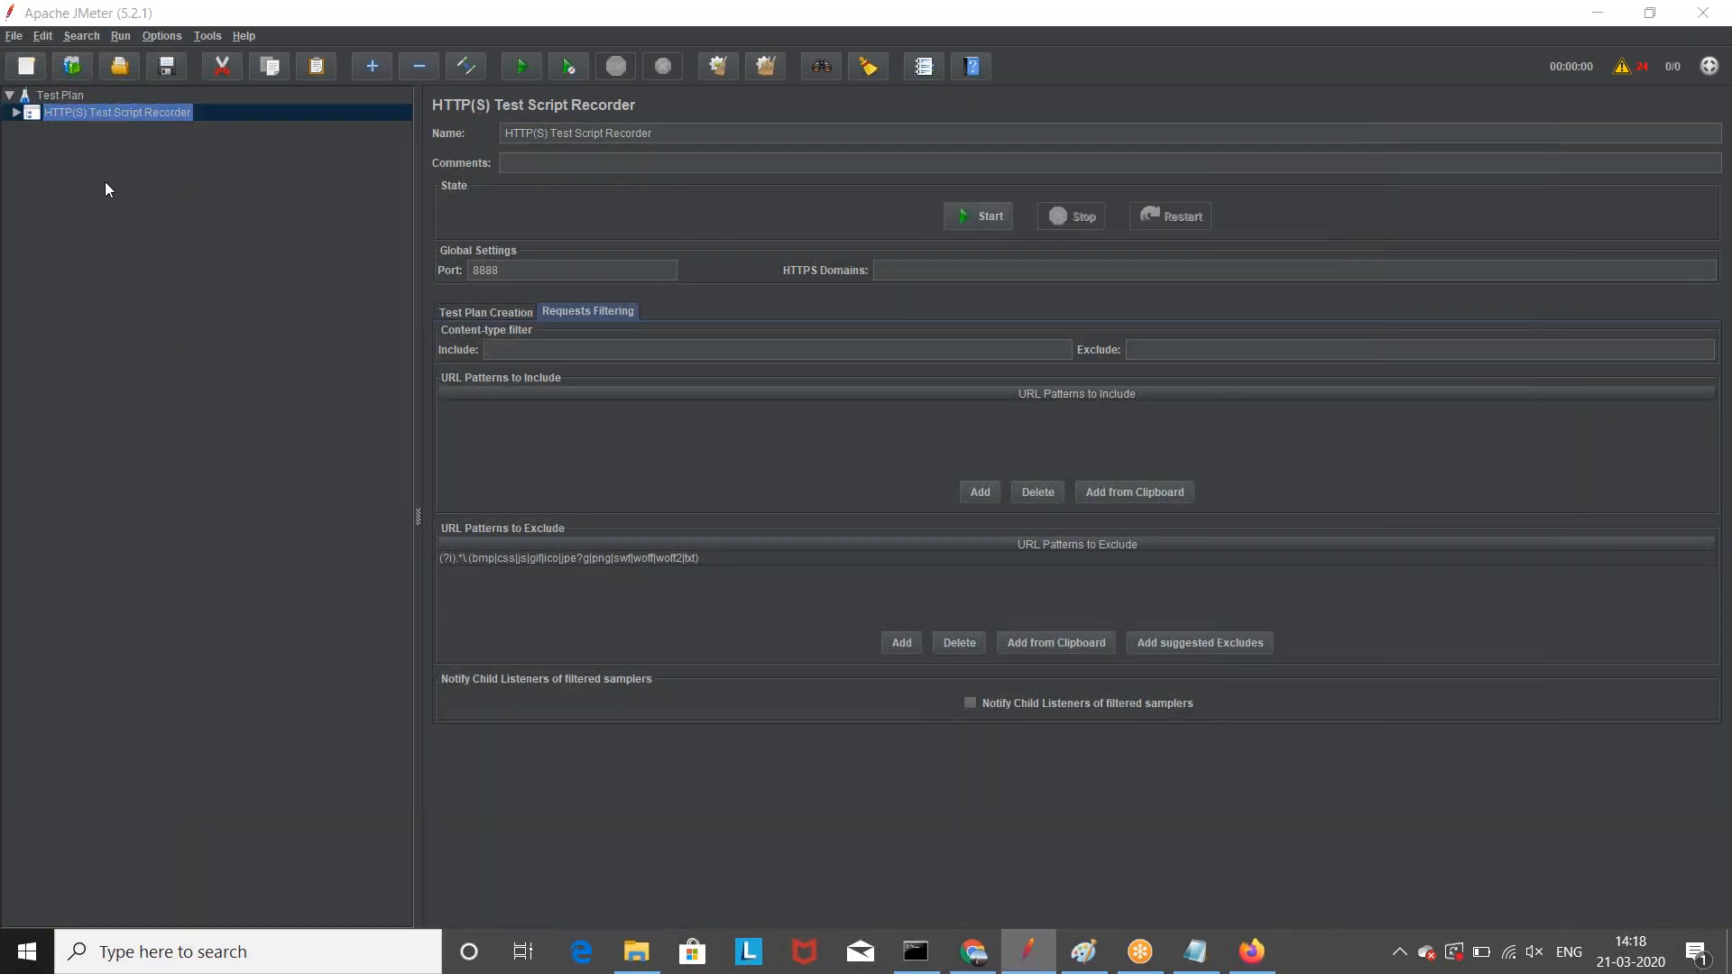
pyautogui.doubleClick(16, 113)
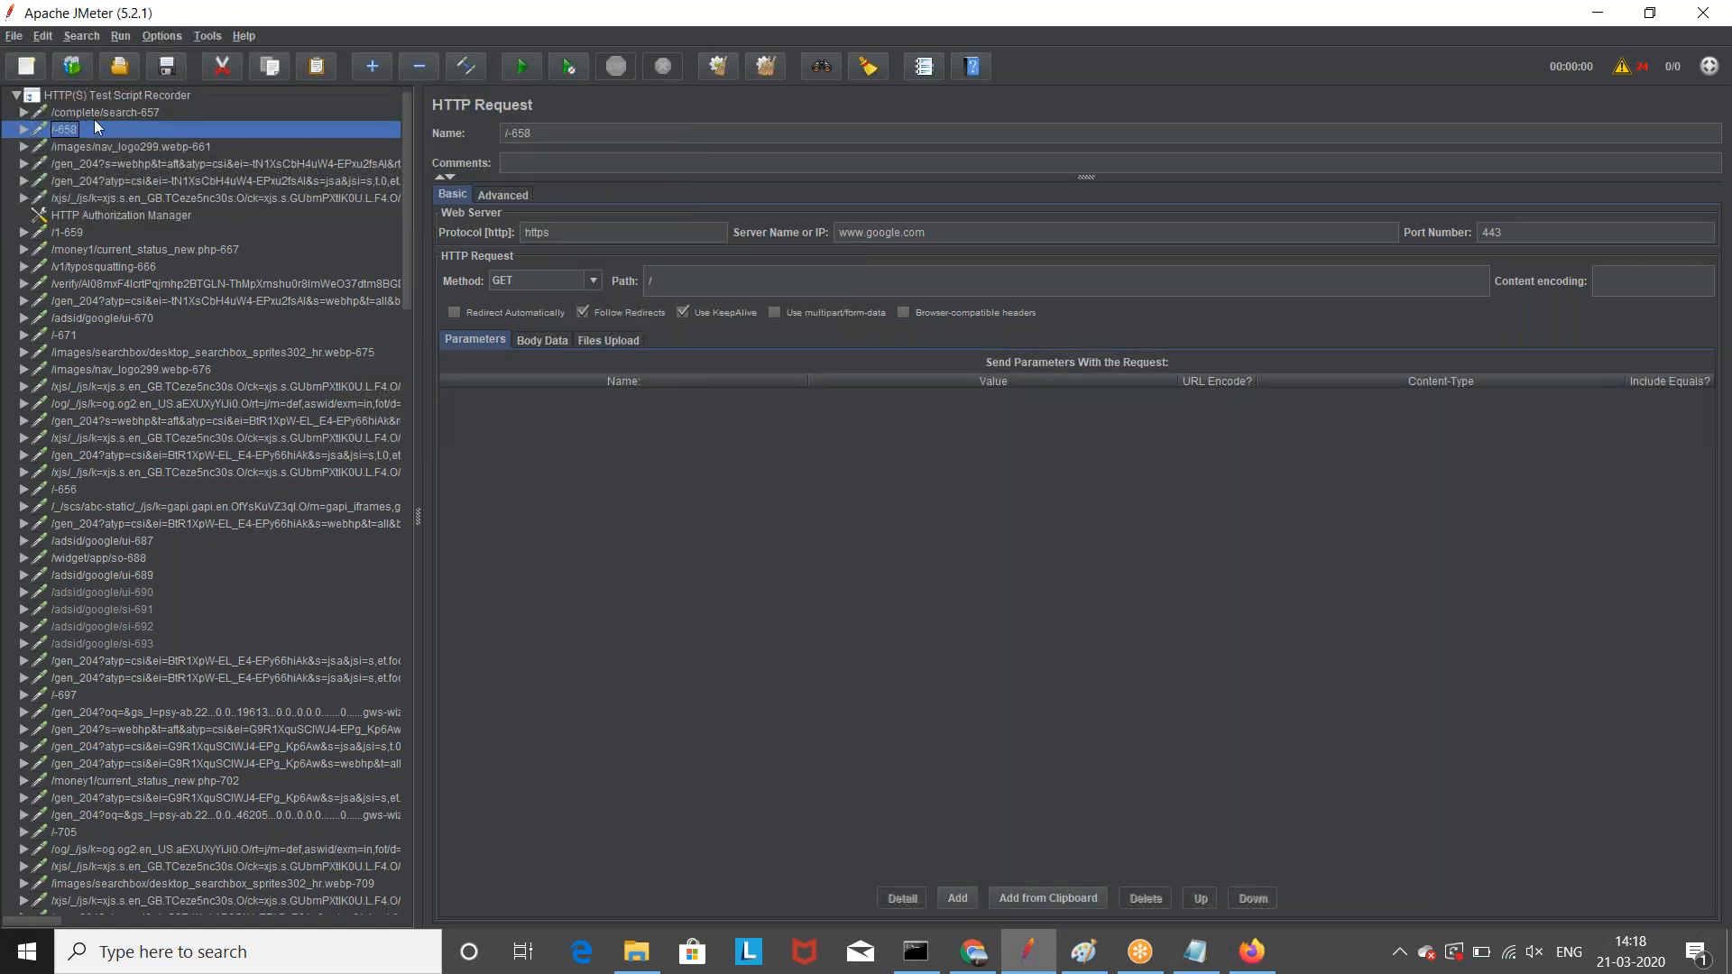
pyautogui.scroll(-20, 193, 554)
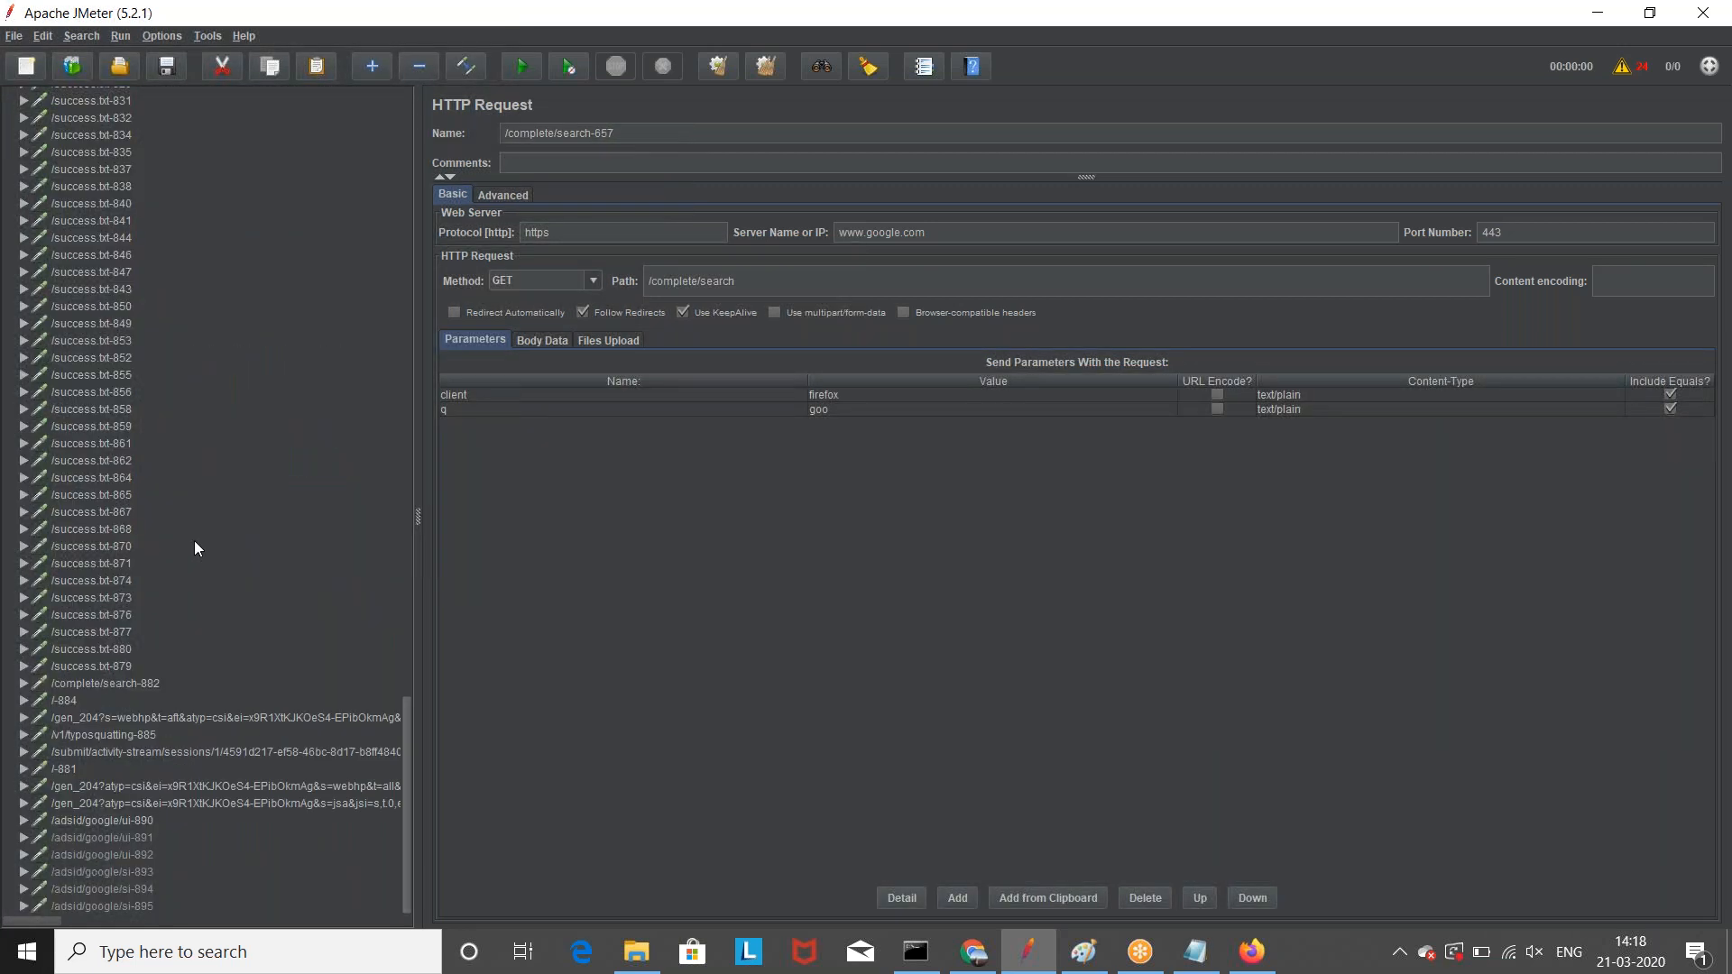
pyautogui.keyDown('shift'); pyautogui.click(166, 900); pyautogui.keyUp('shift')
pyautogui.press('Delete')
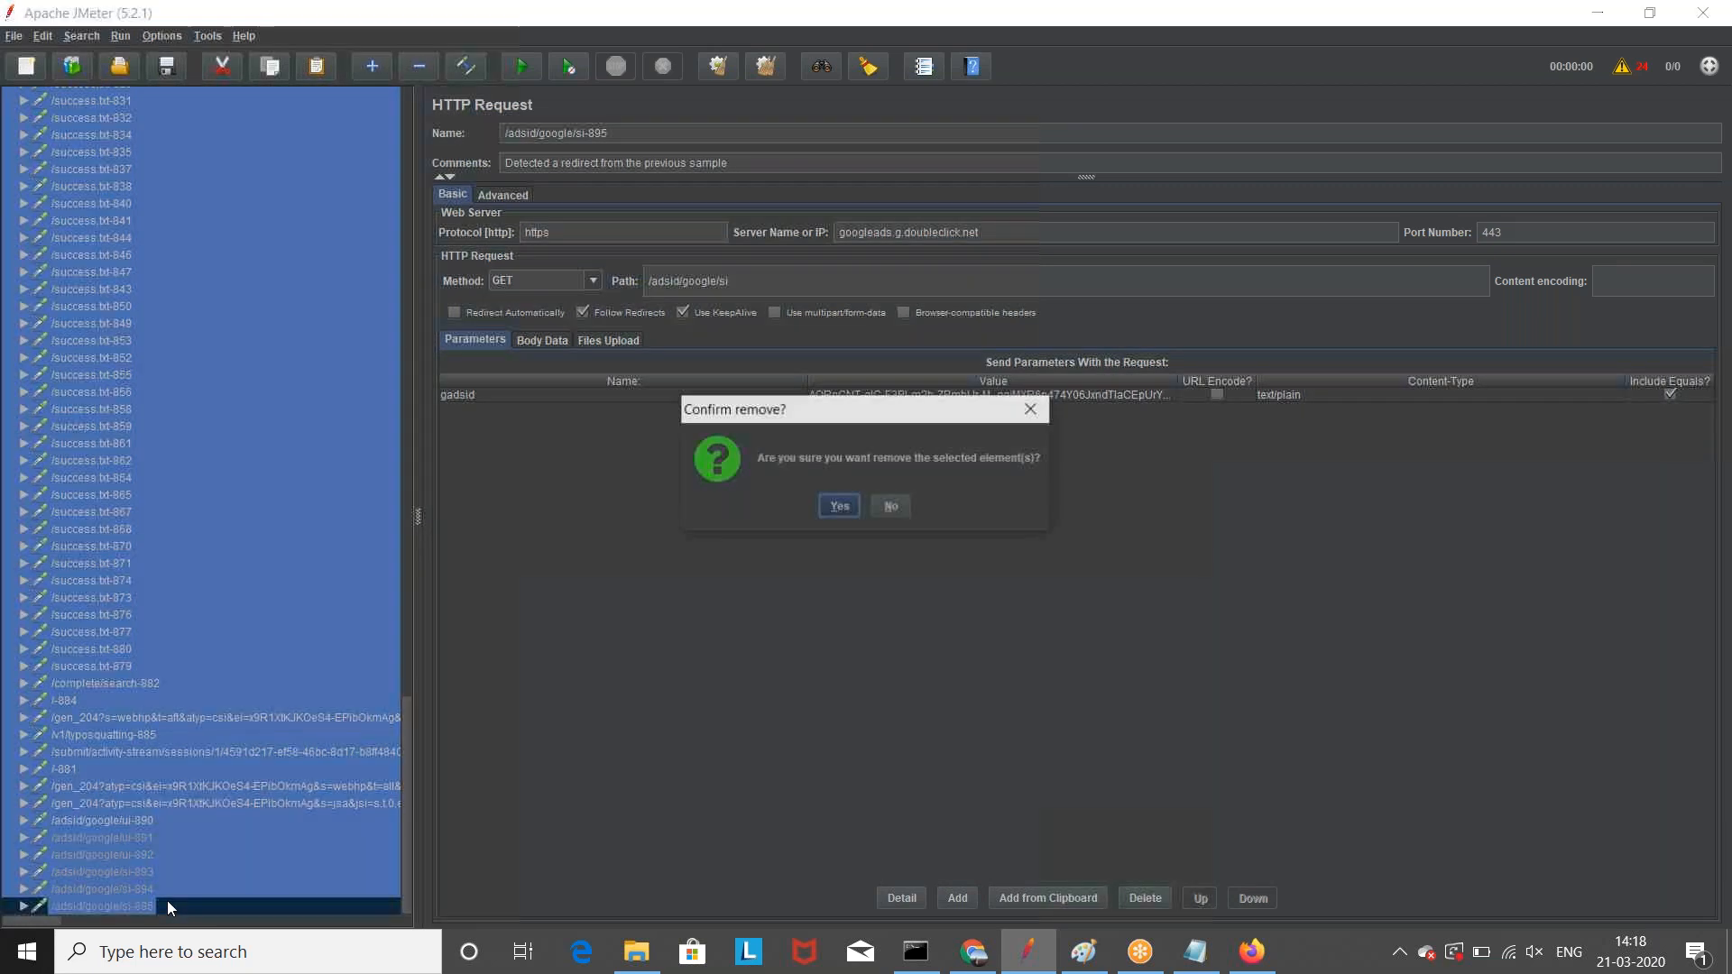
pyautogui.press('Return')
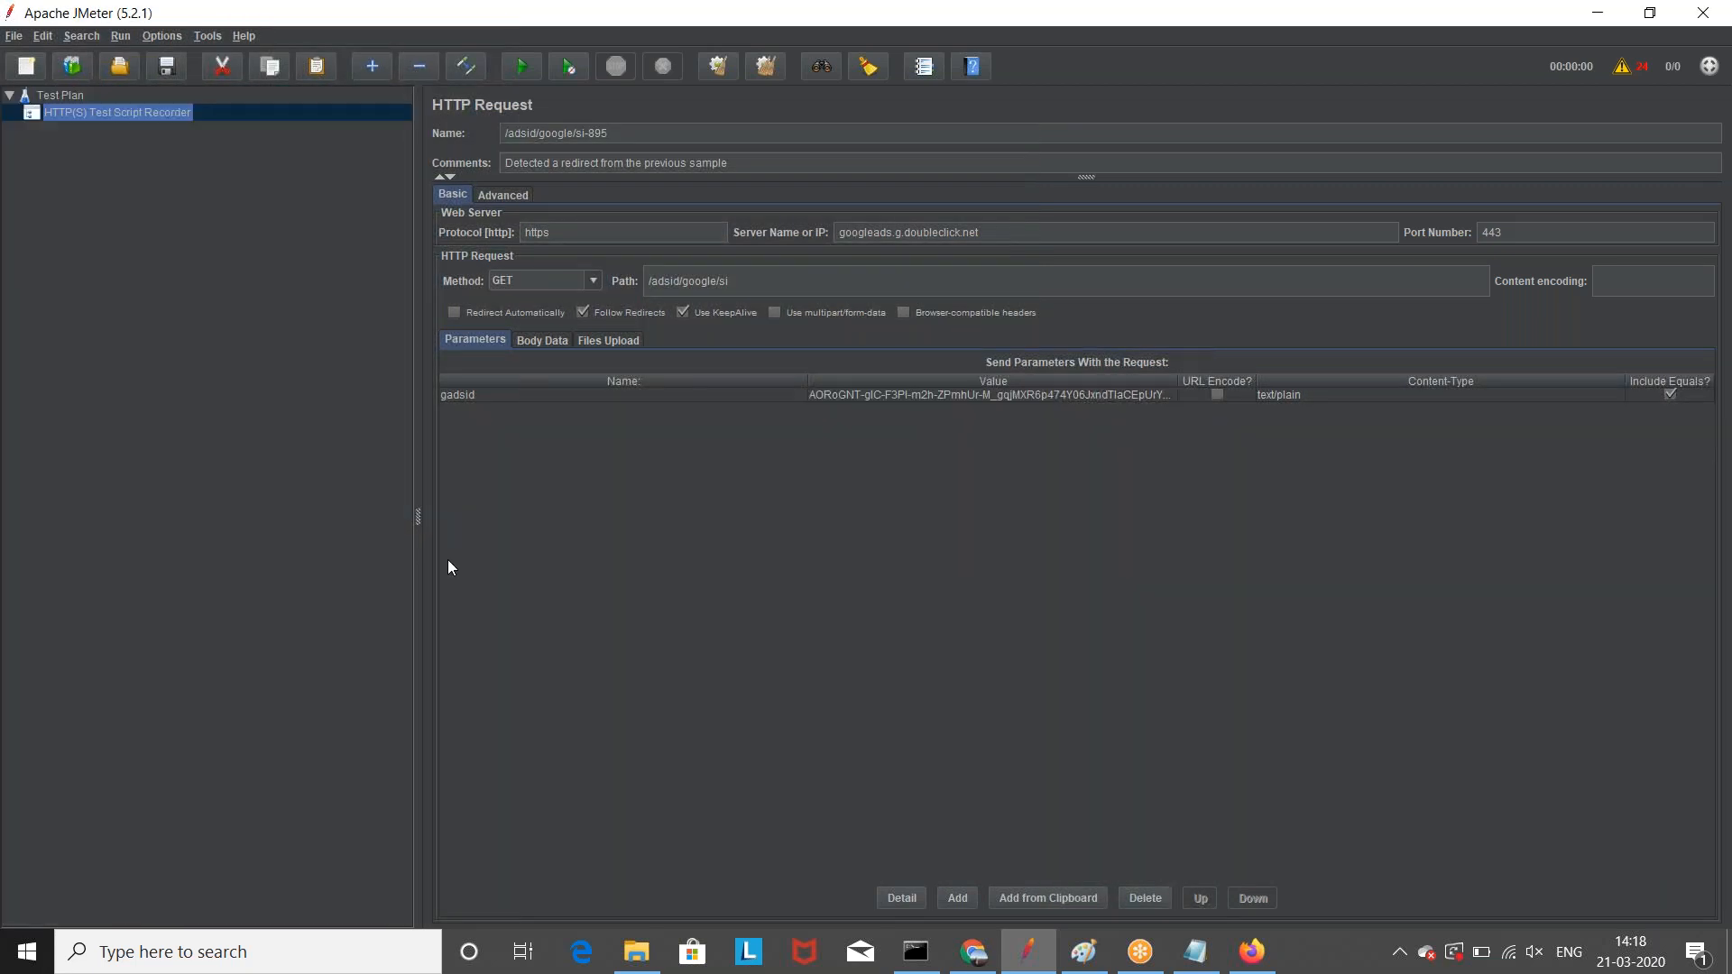
# Step: Start the HTTP(S) Test Script Recorder again and accept the root CA certificate notice
pyautogui.click(74, 98)
pyautogui.click(119, 115)
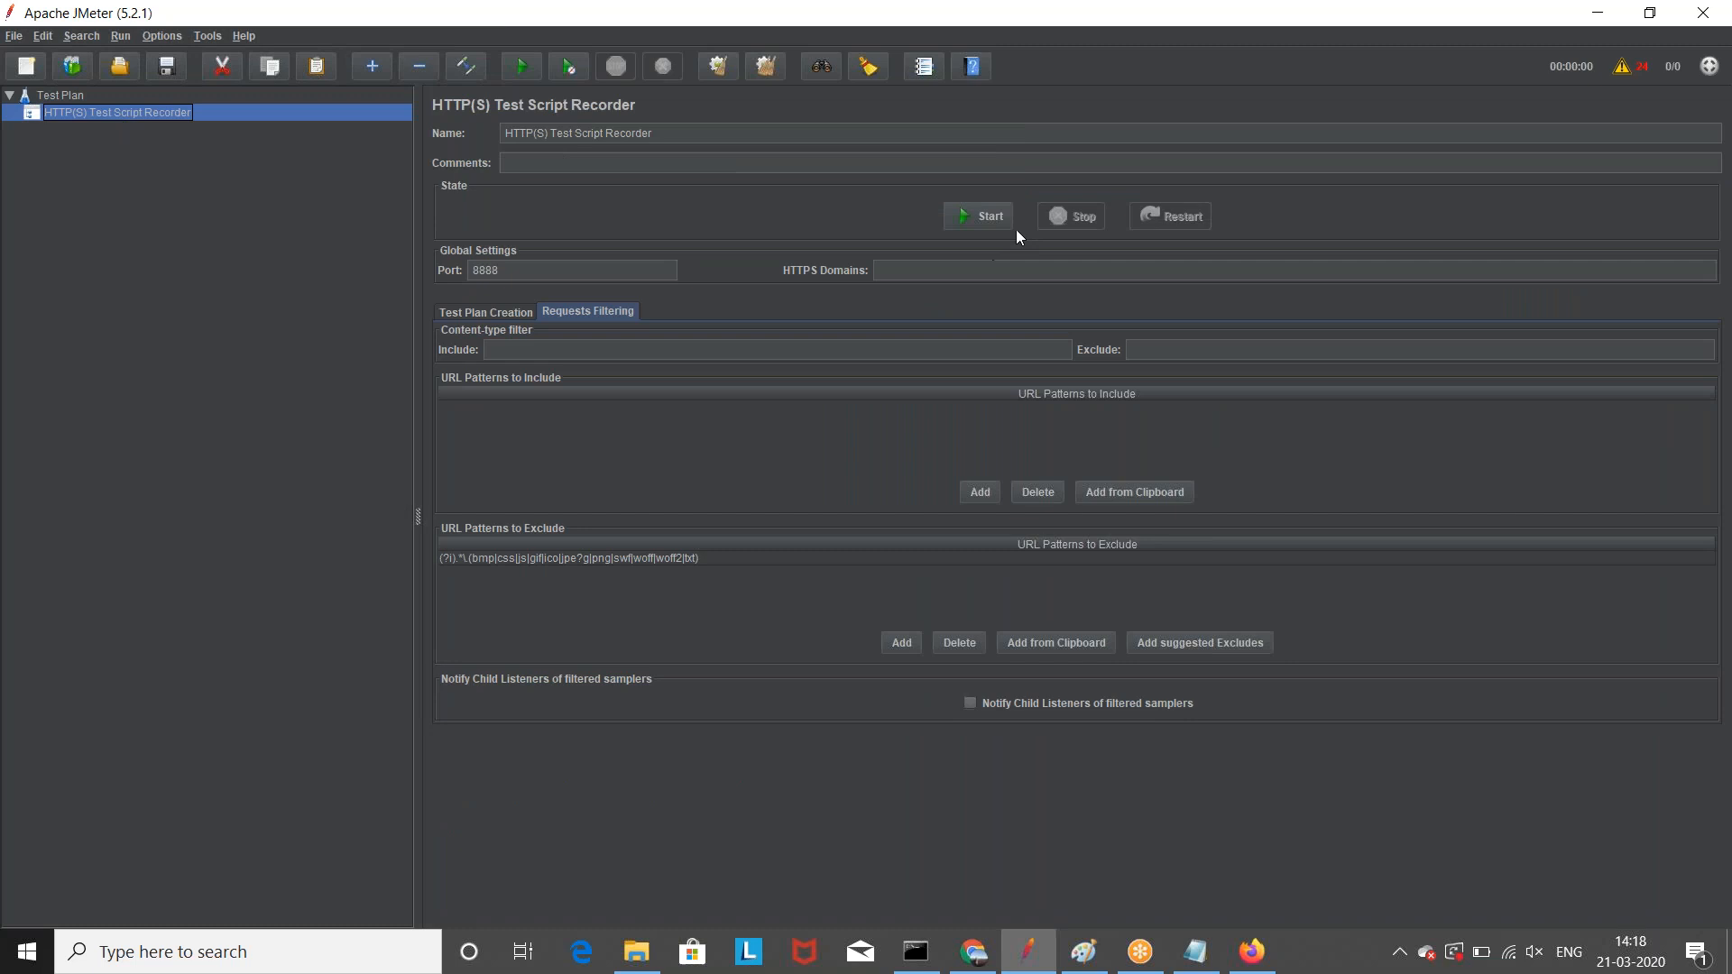
pyautogui.click(991, 216)
pyautogui.click(1077, 611)
# Step: Switch to Firefox and load rediff.com so that its traffic goes through the recorder
pyautogui.click(1253, 952)
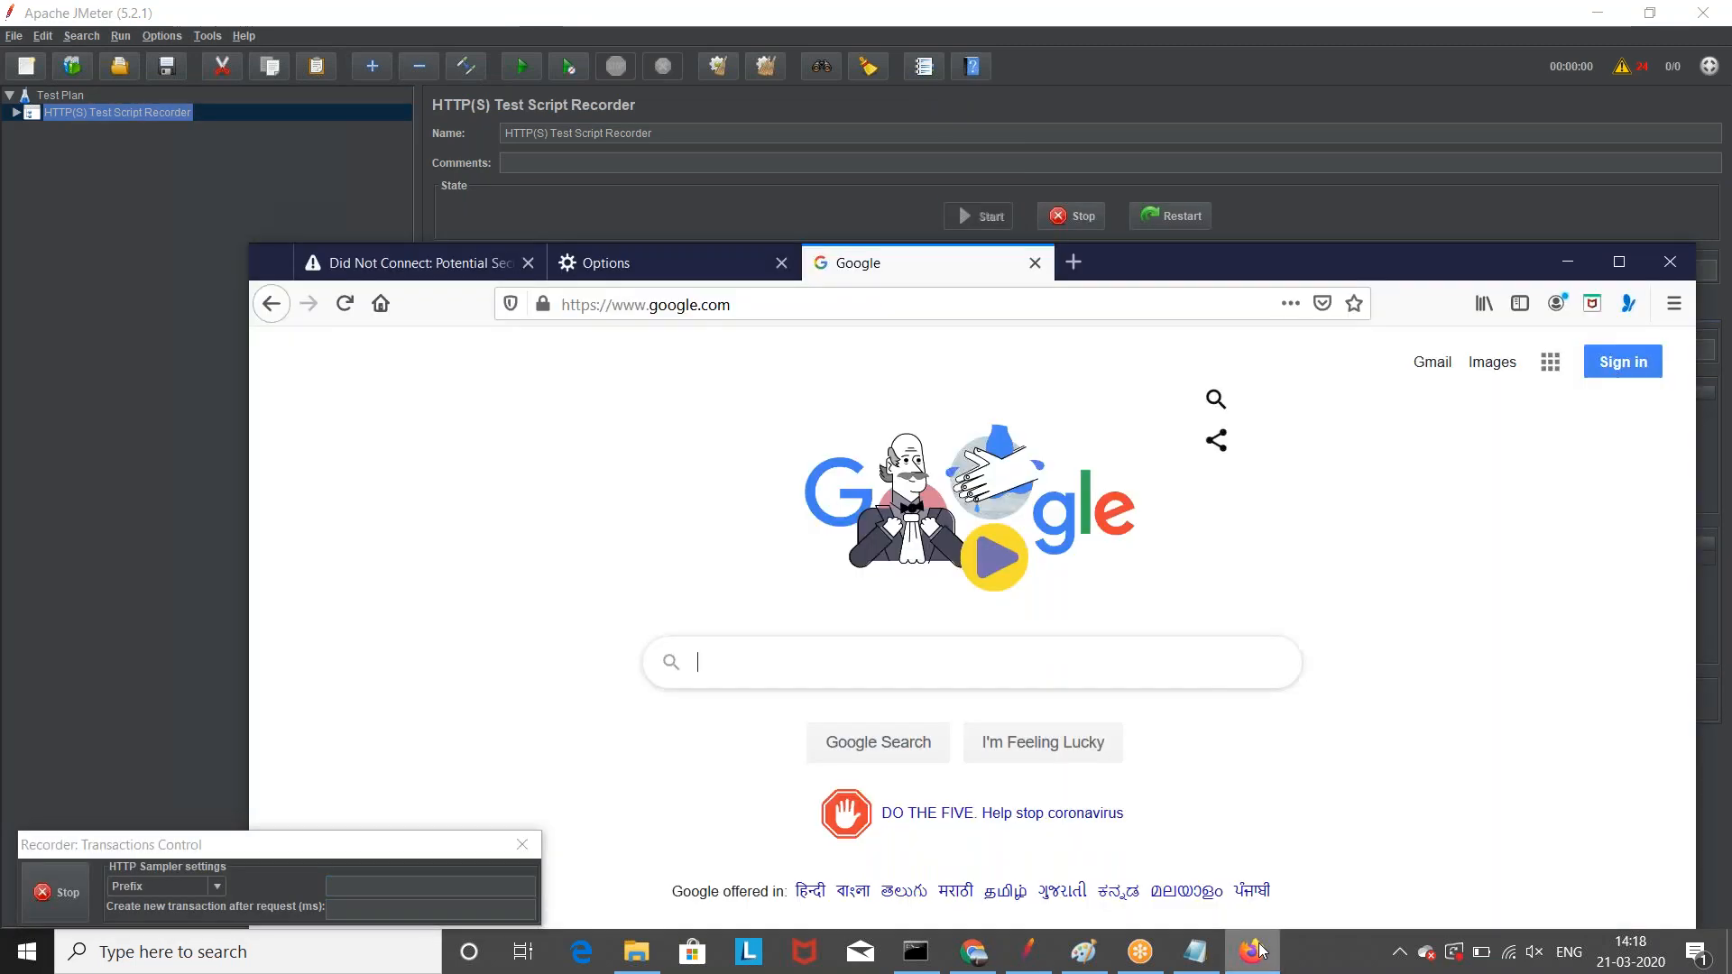
pyautogui.click(818, 307)
pyautogui.write('rediff.com/')
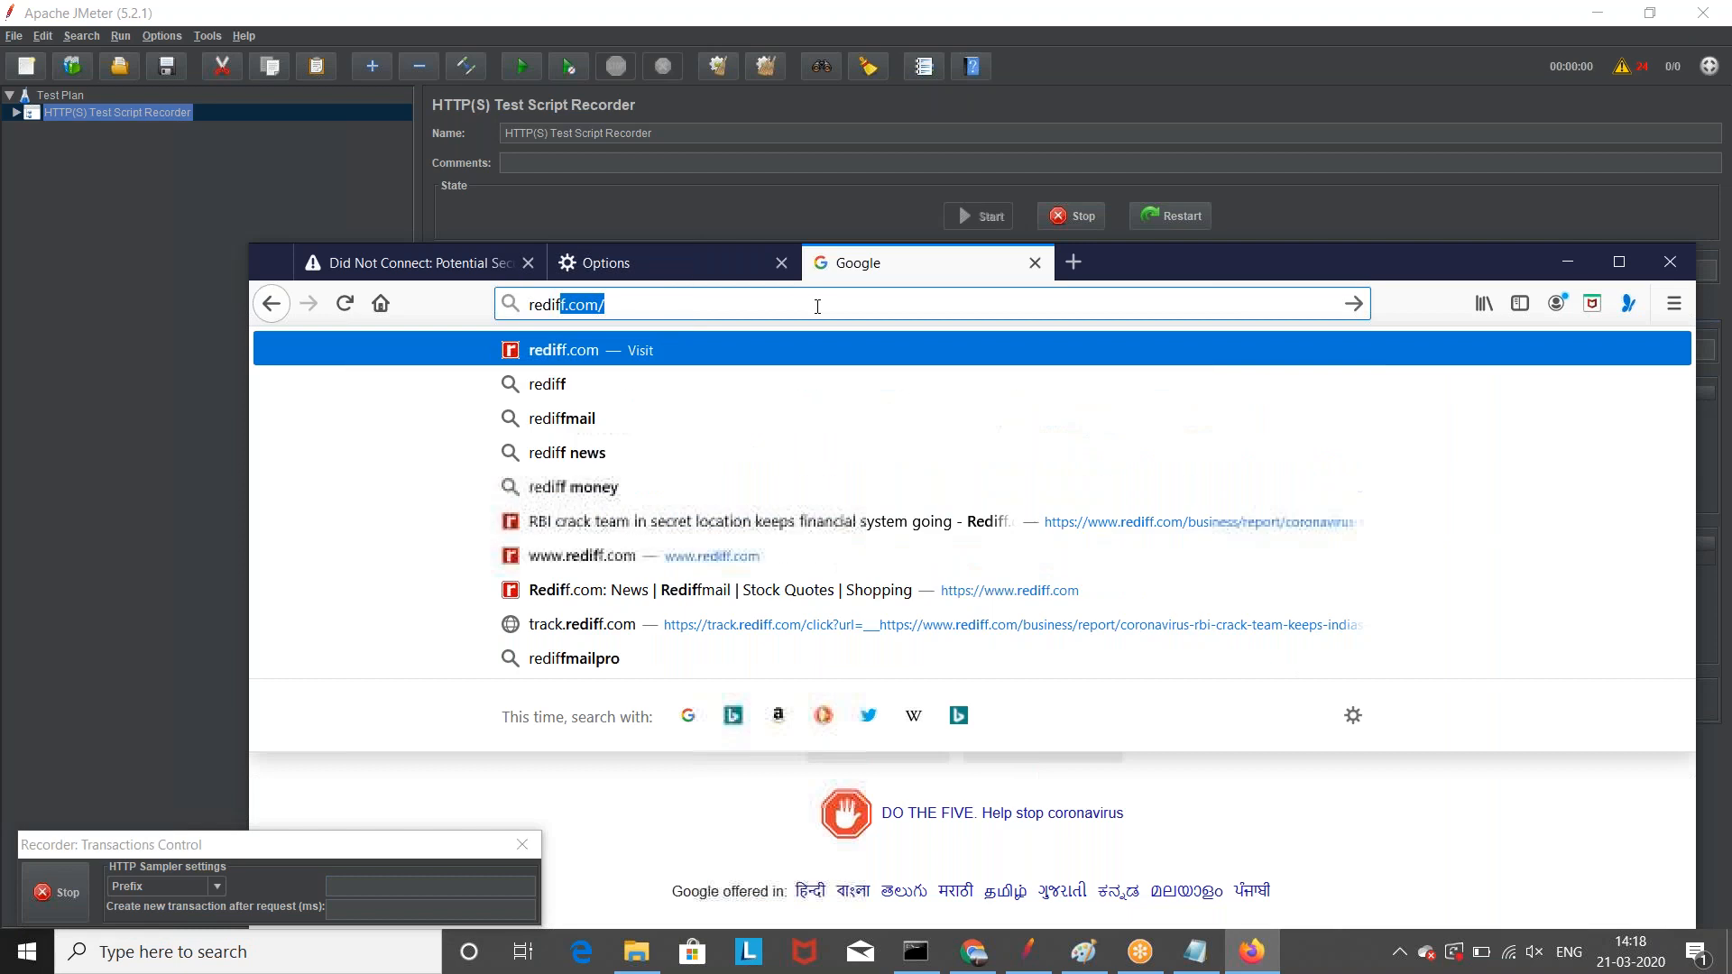
pyautogui.press('Return')
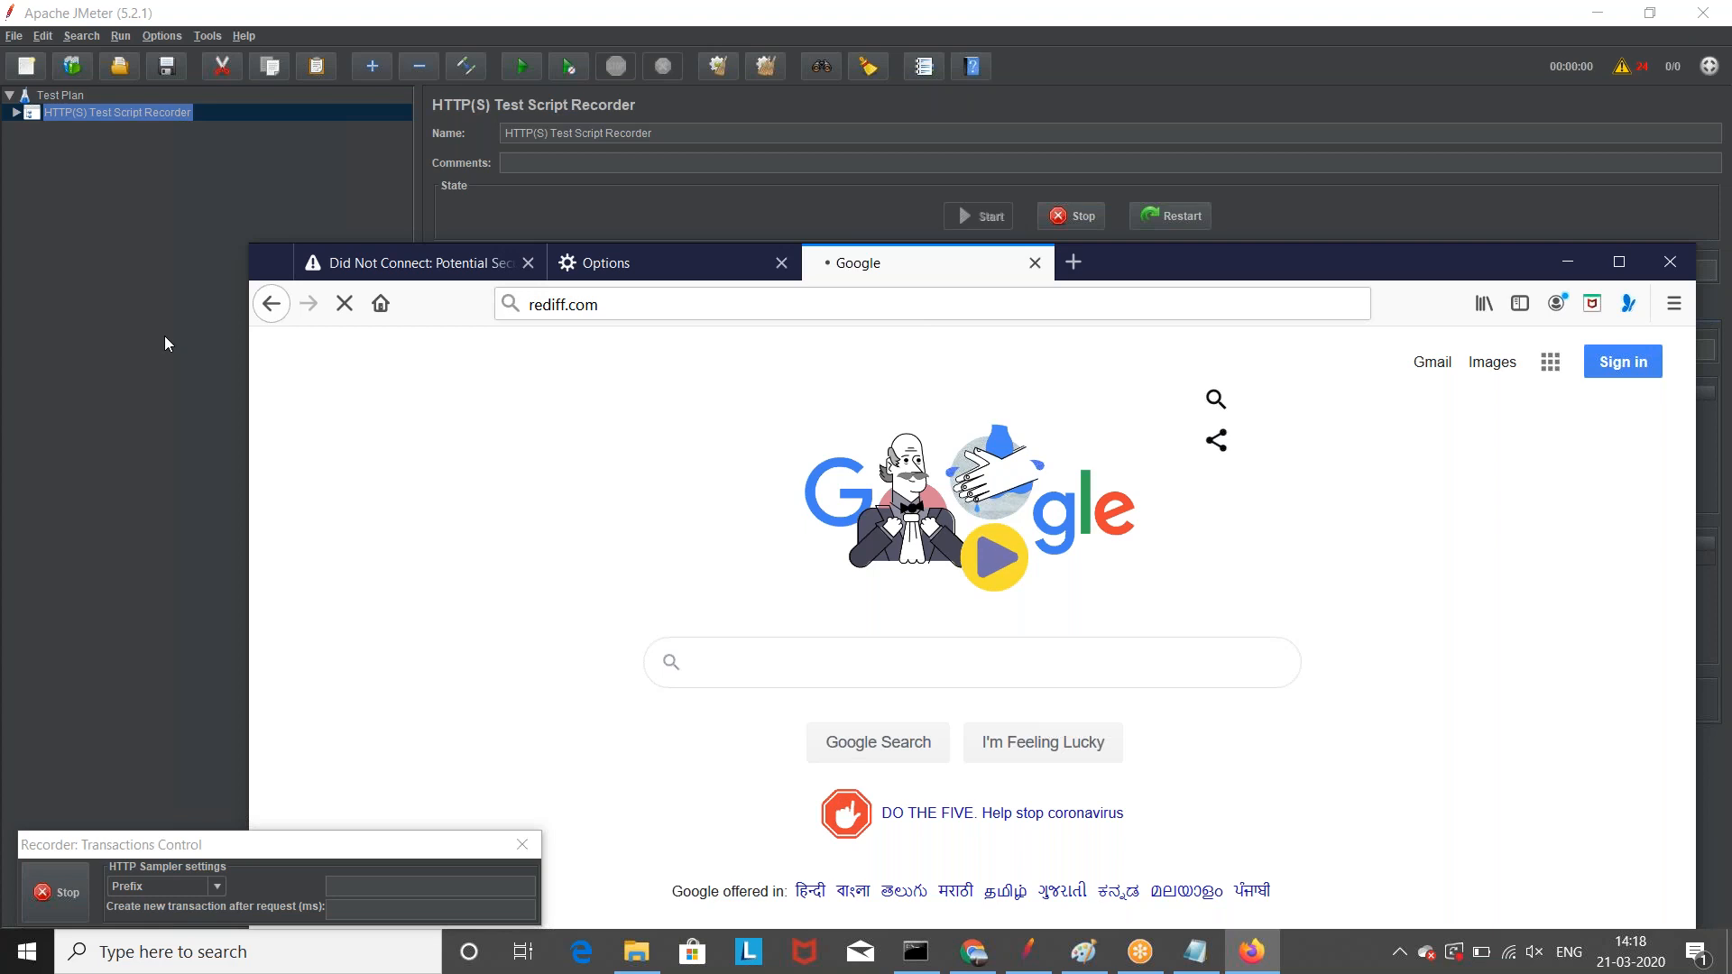
pyautogui.click(117, 242)
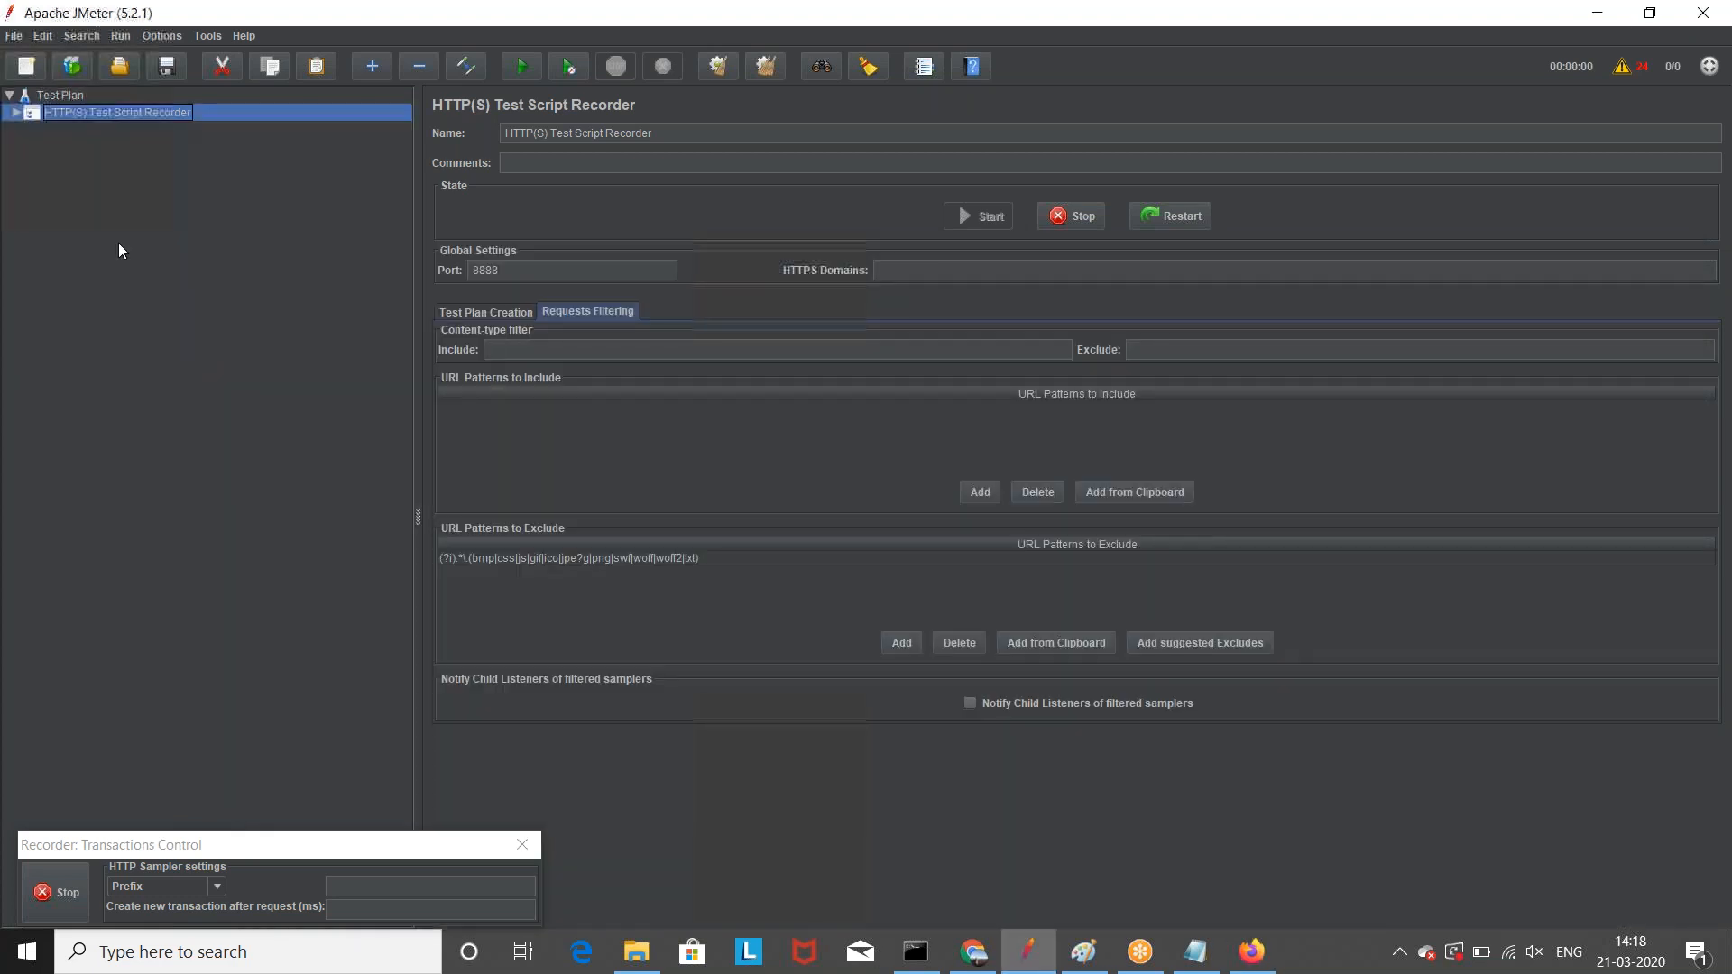
pyautogui.click(16, 113)
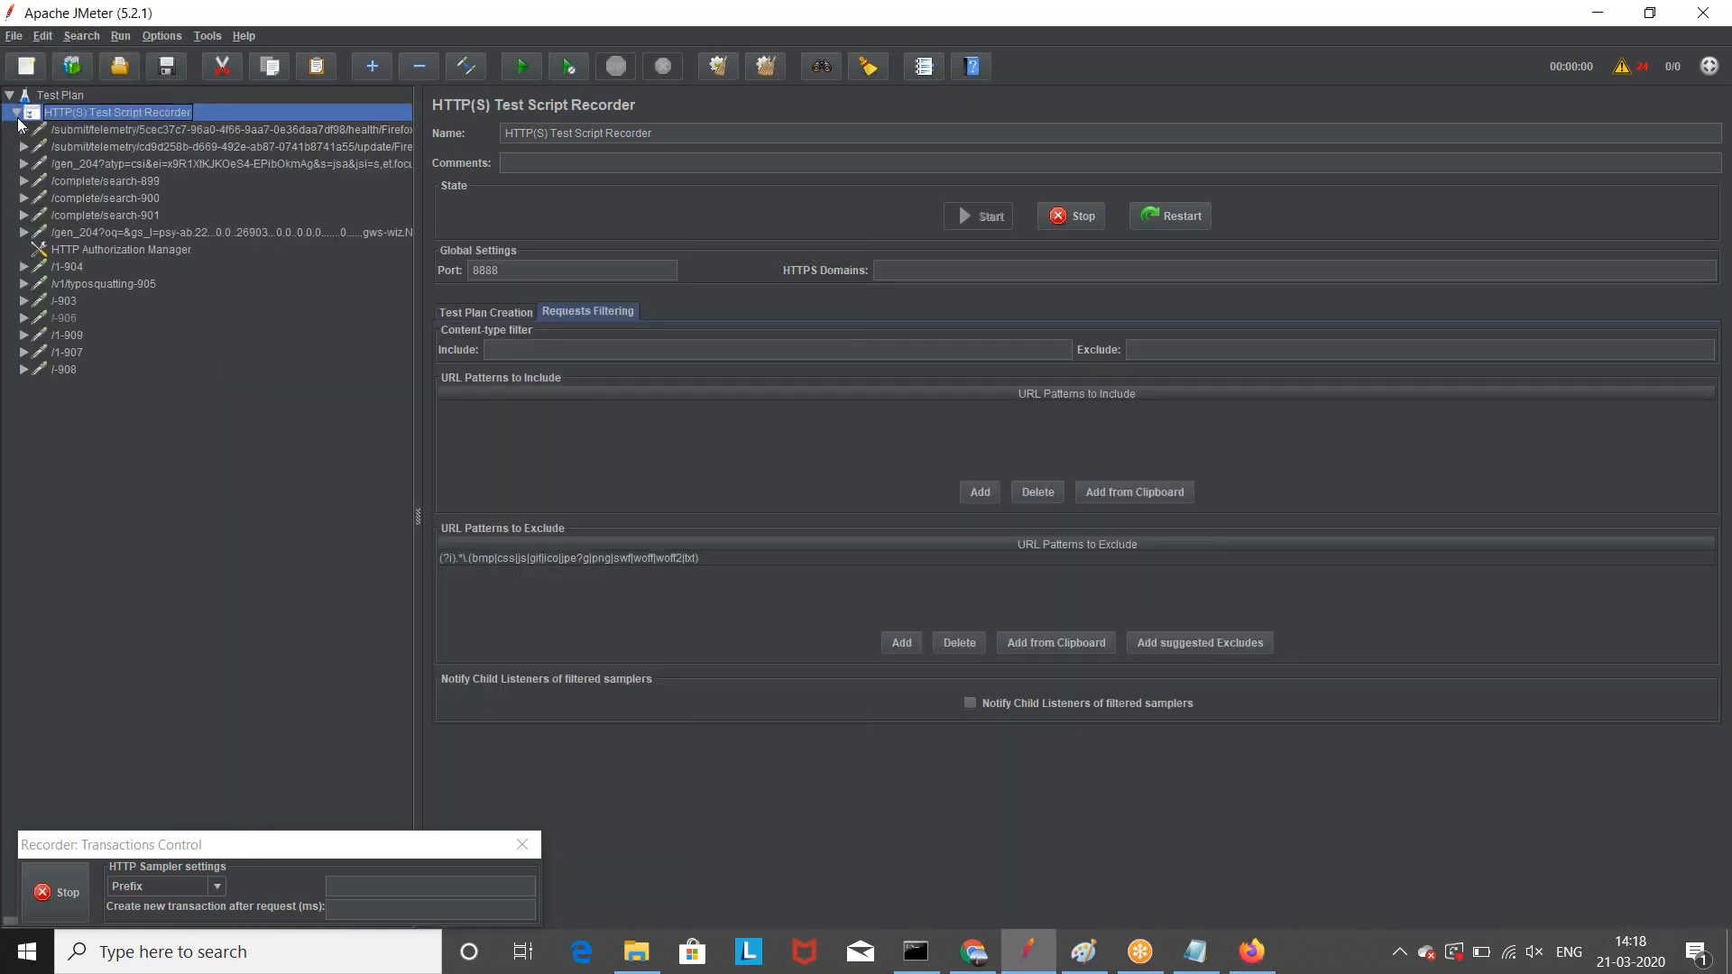
pyautogui.rightClick(142, 131)
pyautogui.press('Escape')
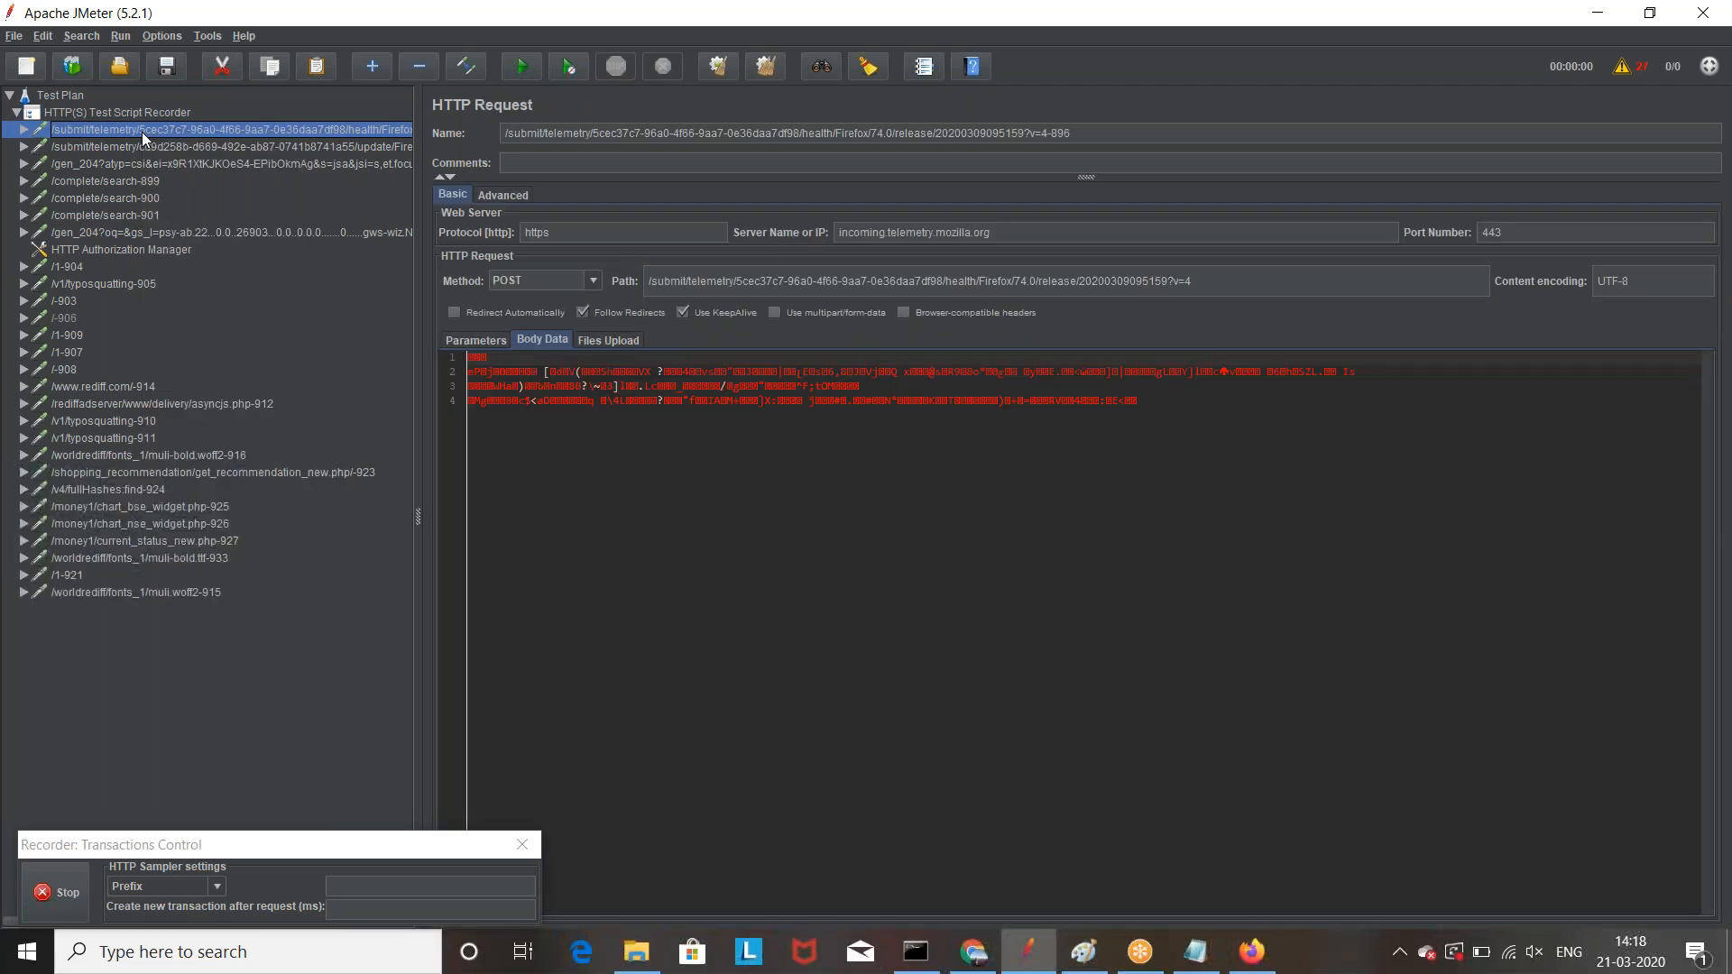
pyautogui.press('Home')
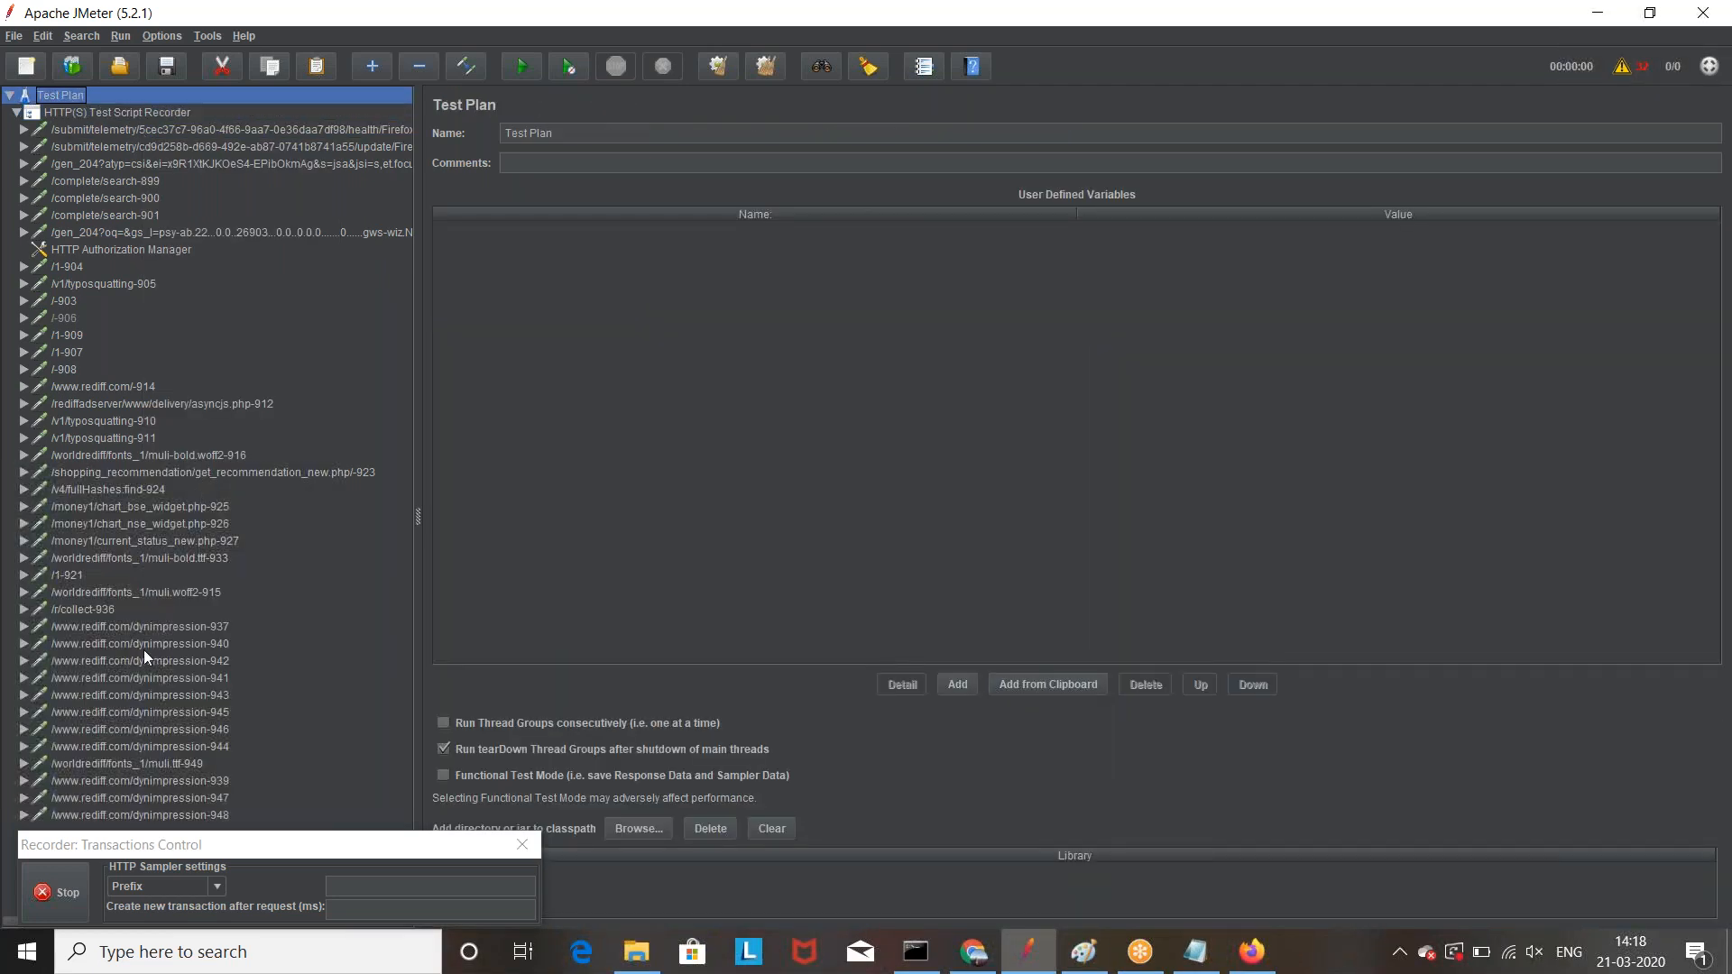
pyautogui.click(137, 644)
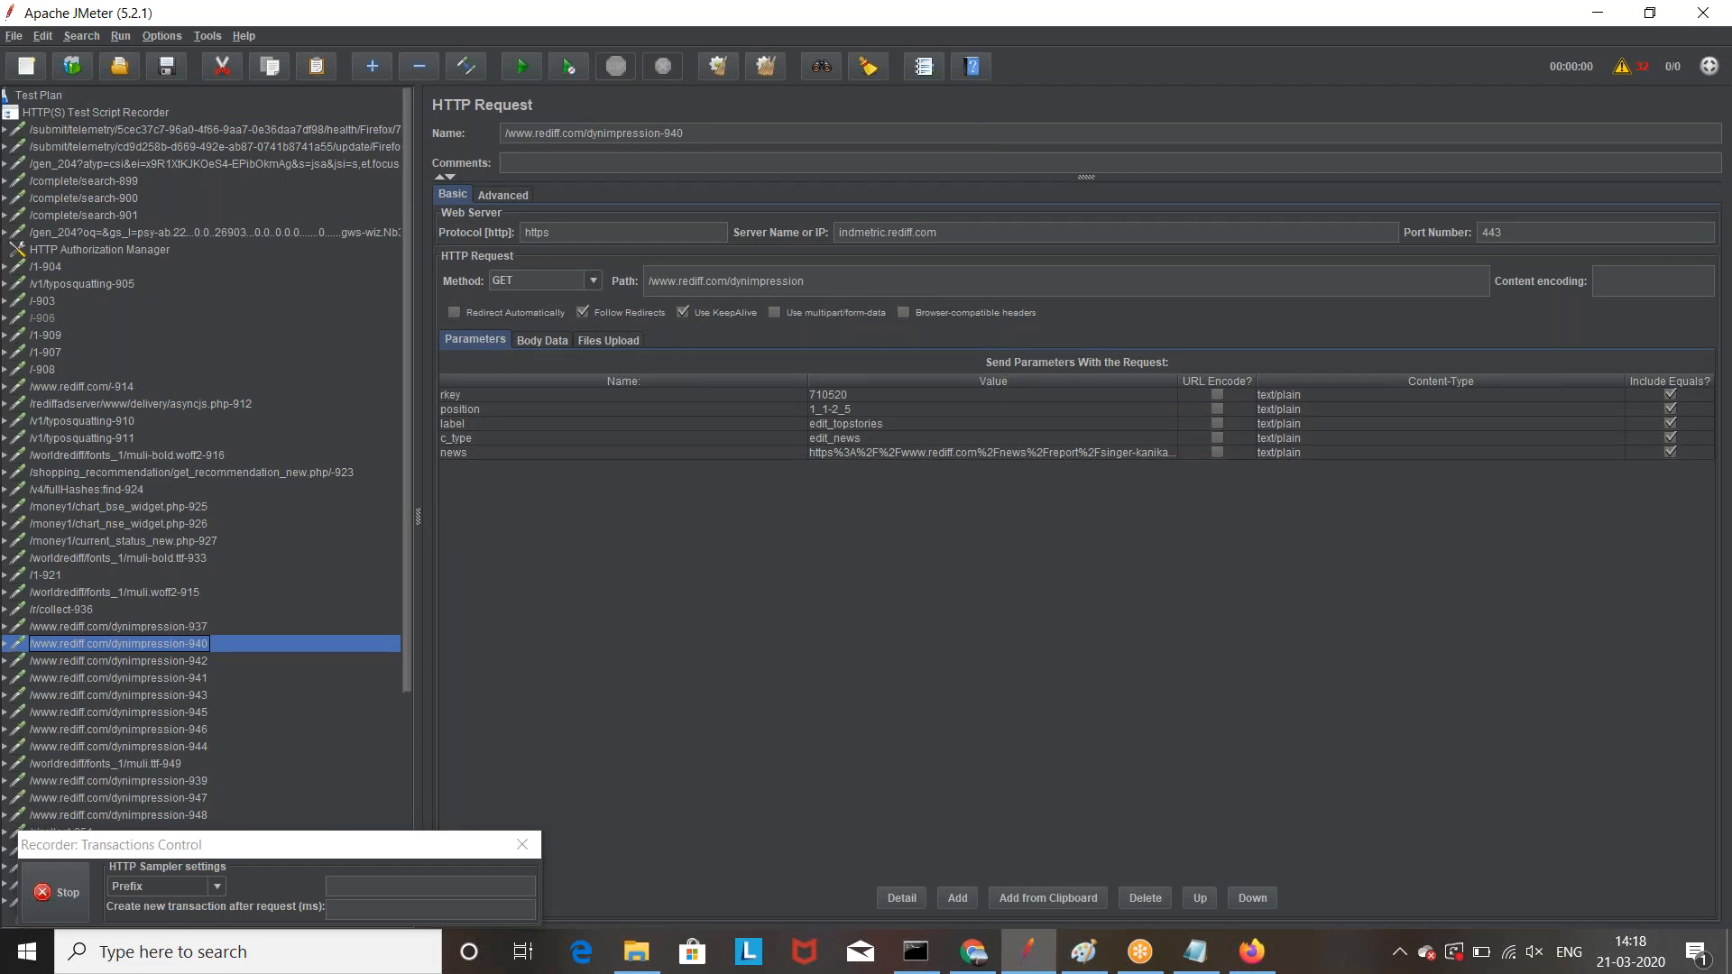
pyautogui.click(959, 233)
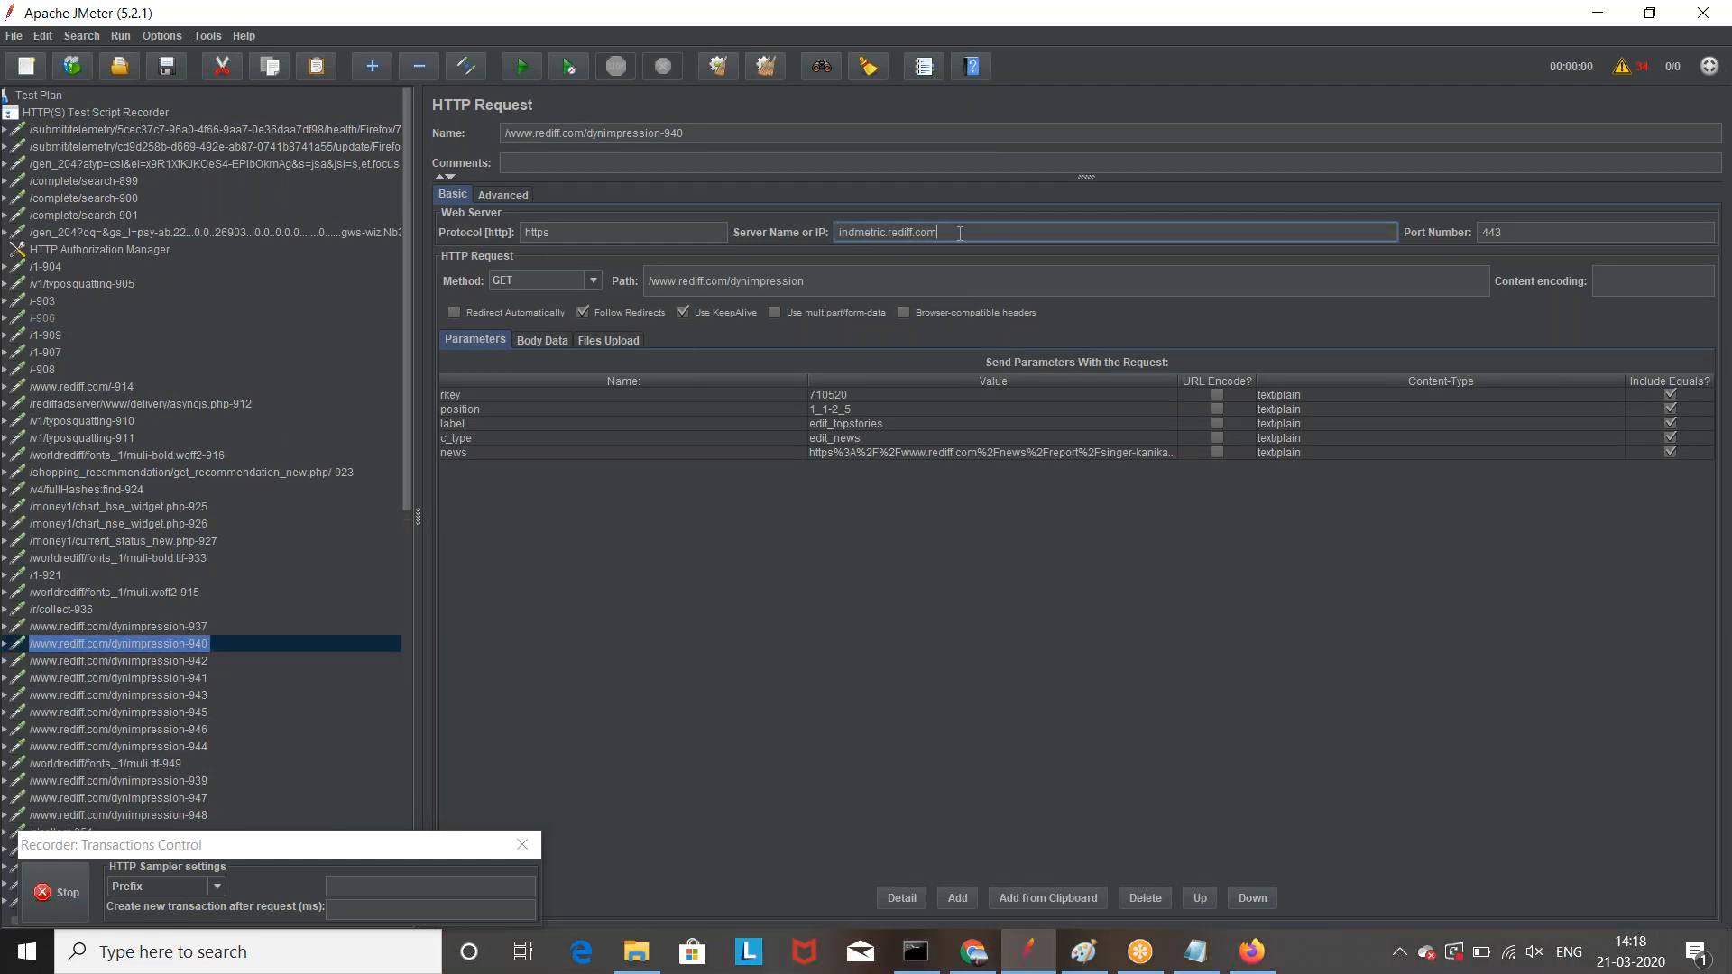
# Step: Switch to Firefox and move its window up to view the loaded rediff.com page
pyautogui.click(1251, 952)
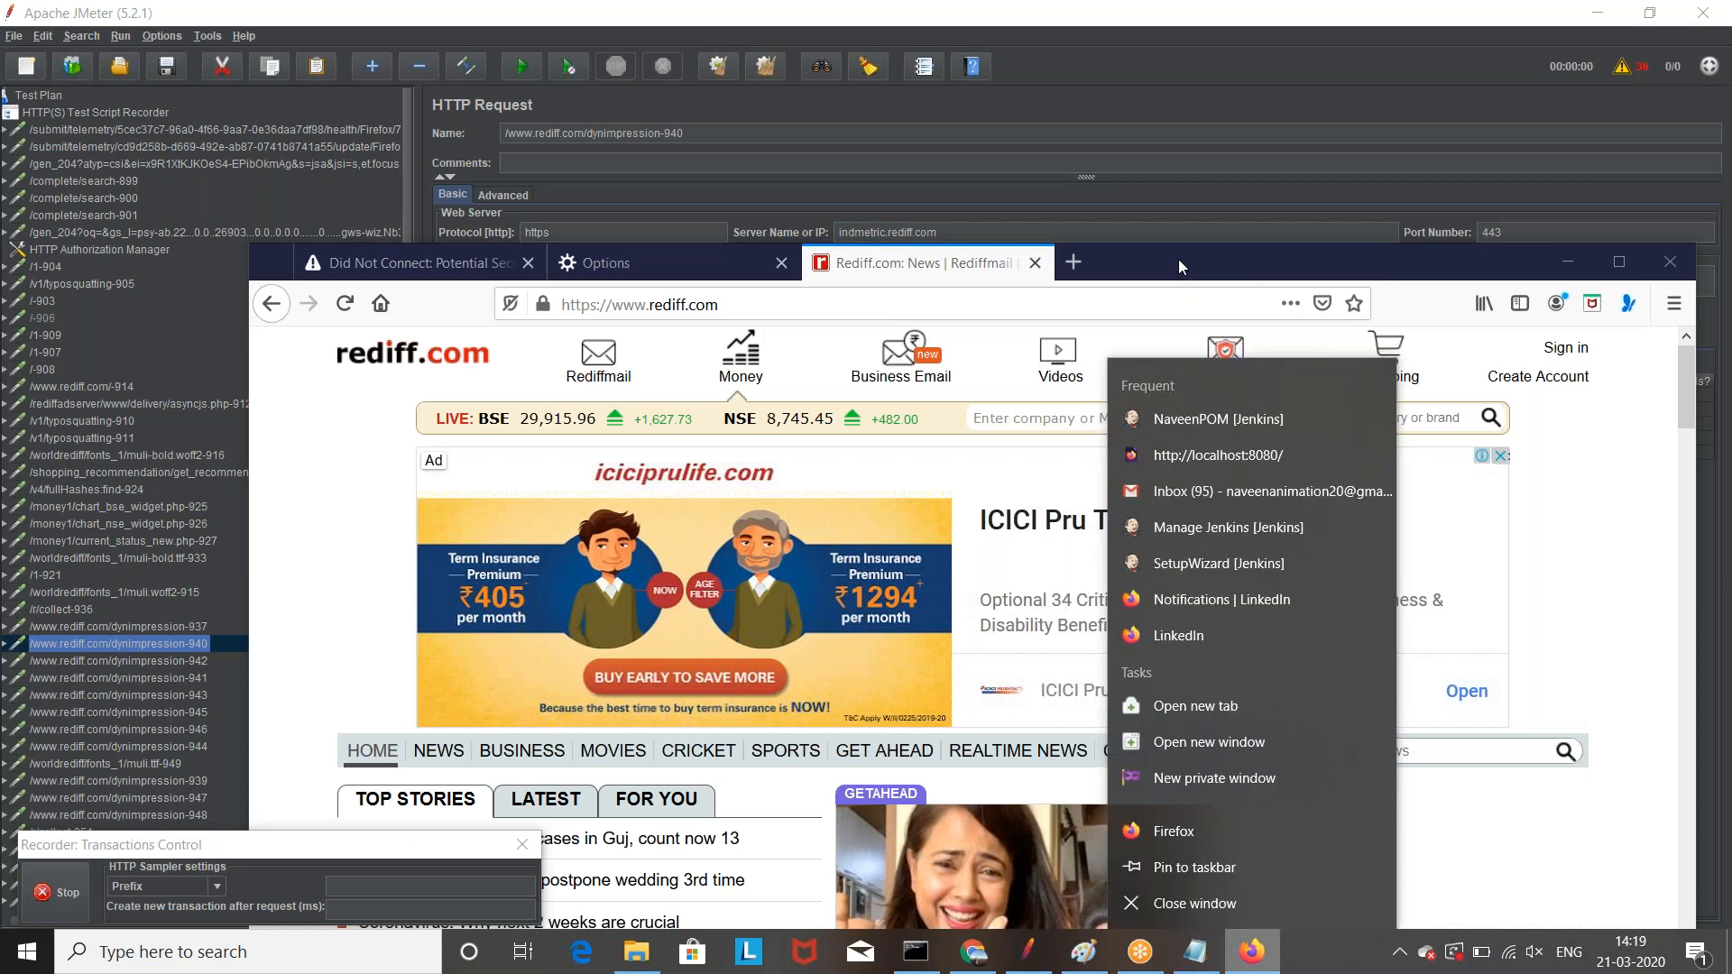
pyautogui.click(1176, 261)
pyautogui.moveTo(1176, 258); pyautogui.dragTo(1234, 29)
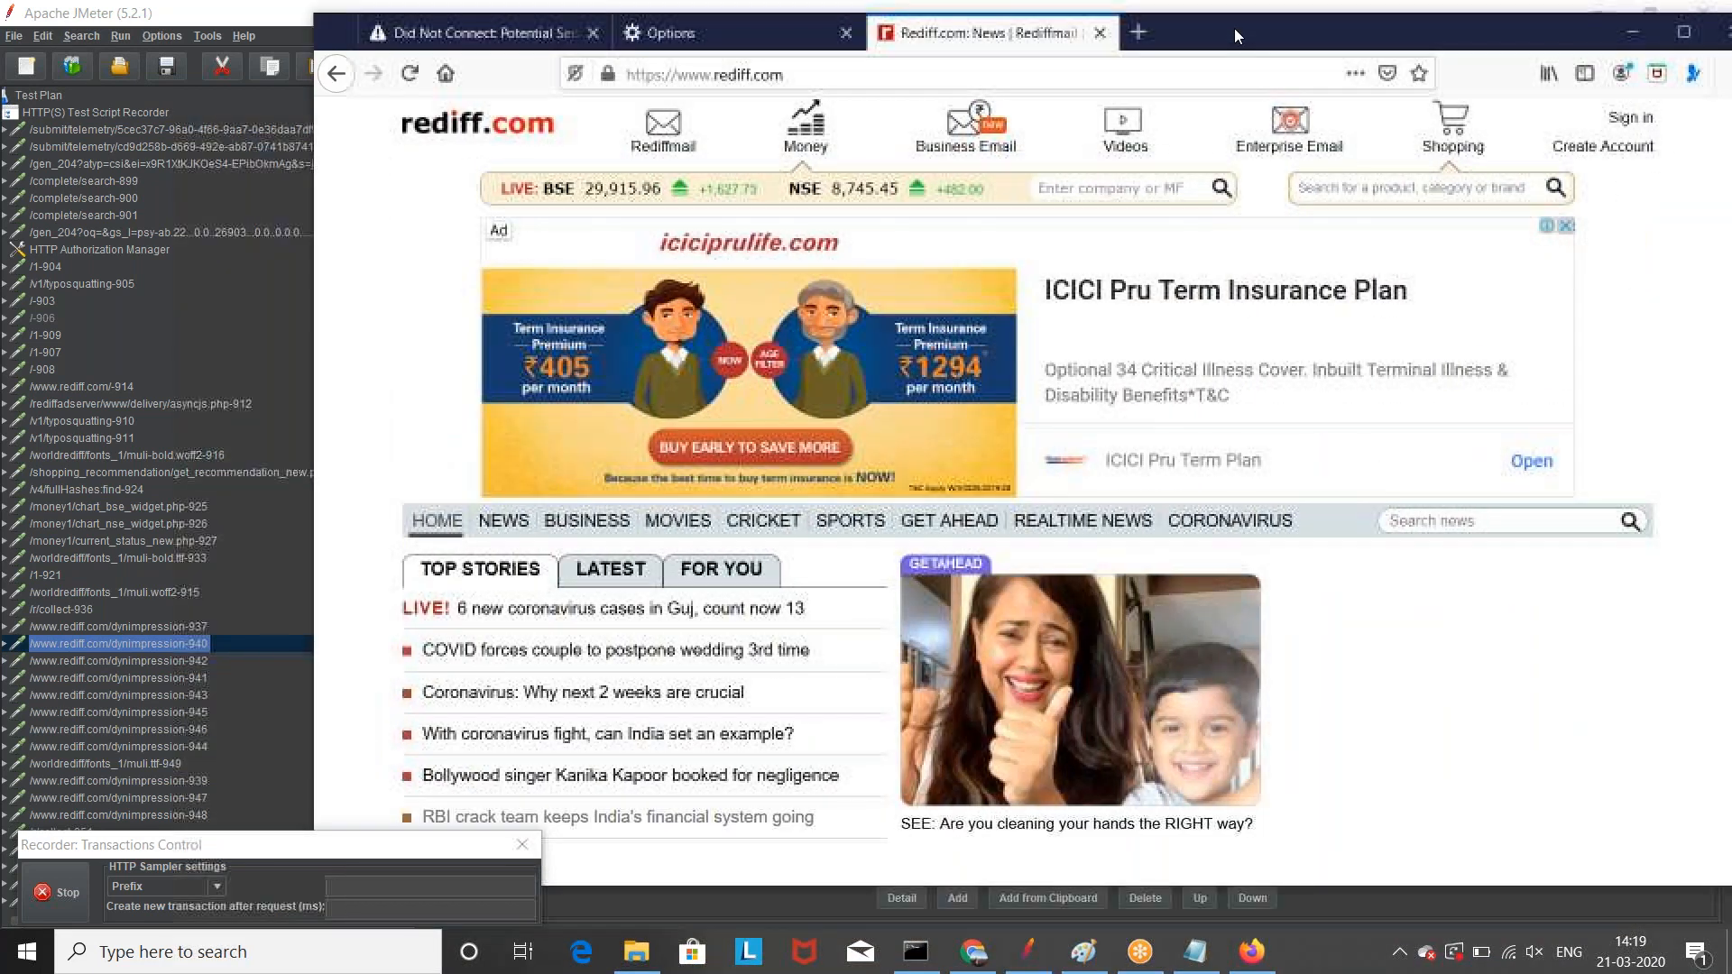
# Step: Browse down the rediff.com home page and return to its beginning so that further traffic is recorded
pyautogui.scroll(-15, 1323, 414)
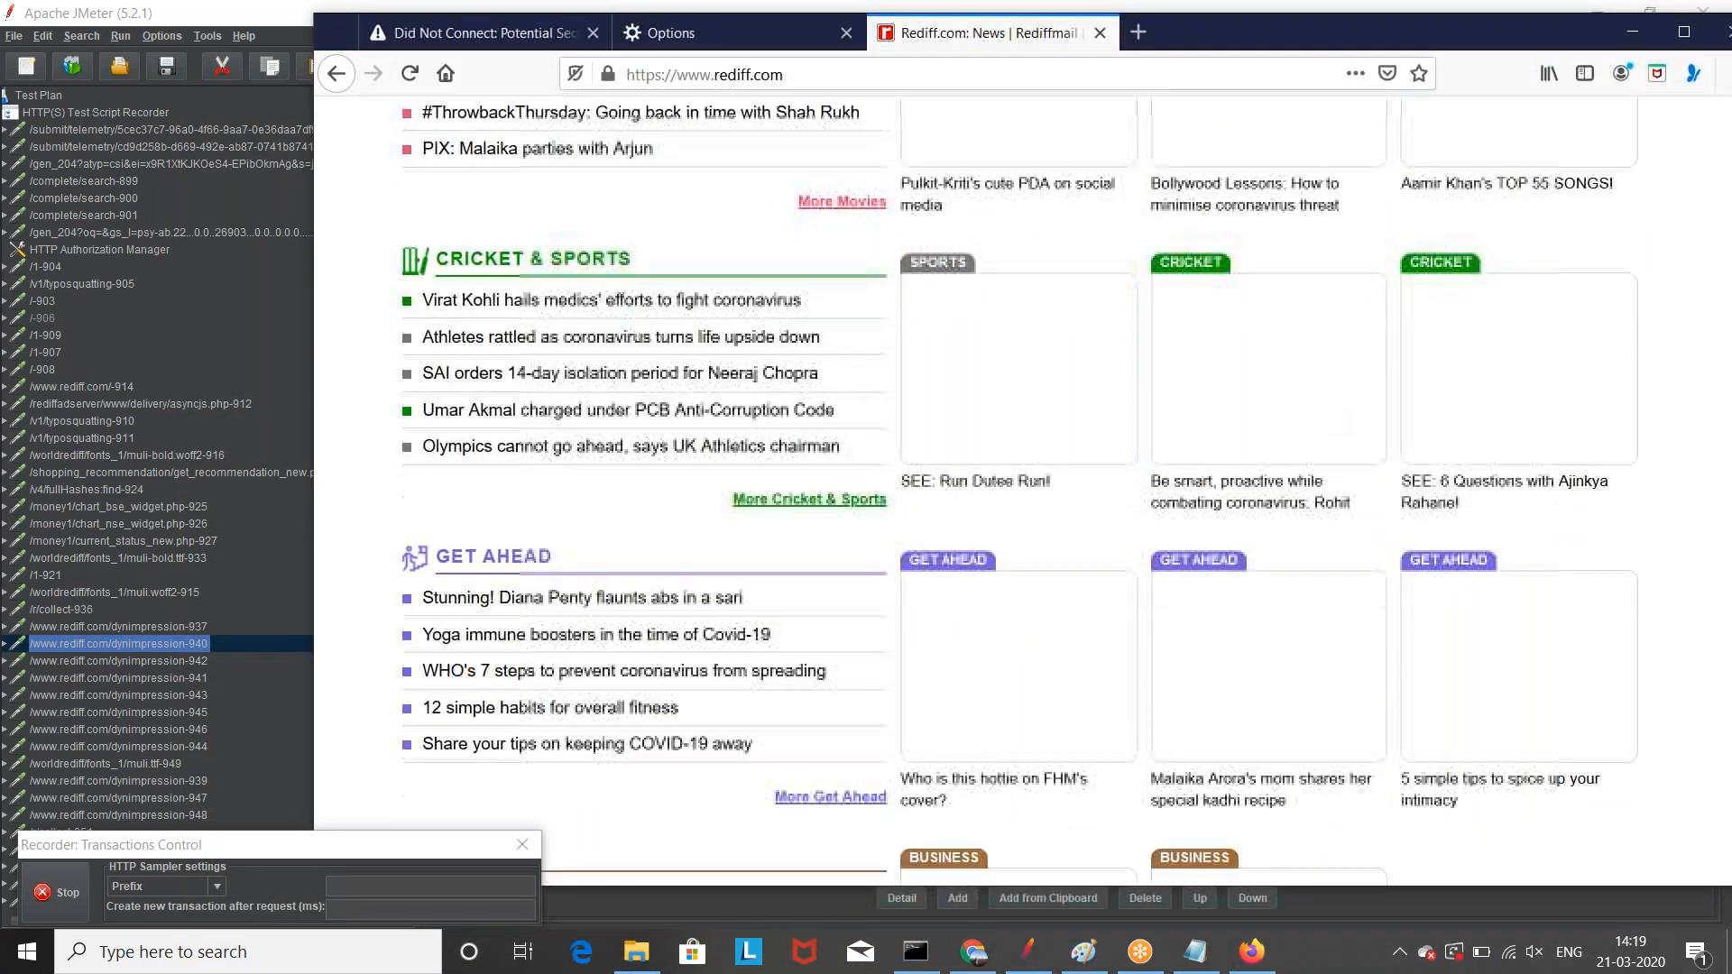
pyautogui.scroll(-10, 1322, 415)
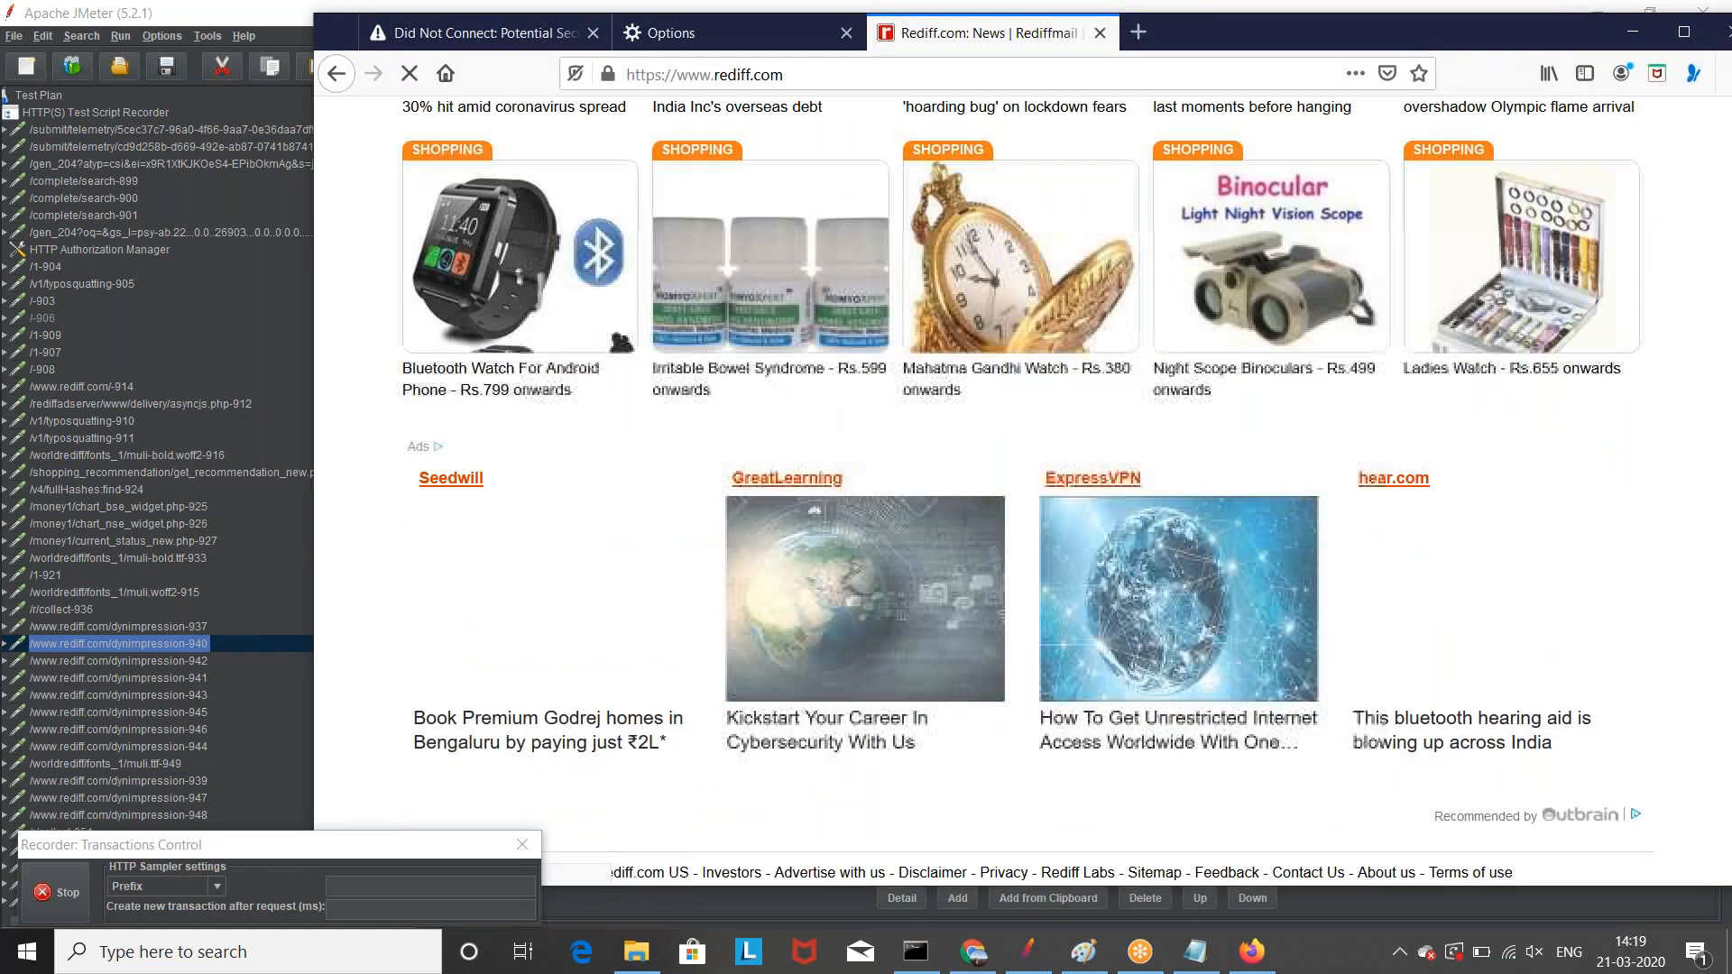
pyautogui.scroll(20, 1029, 487)
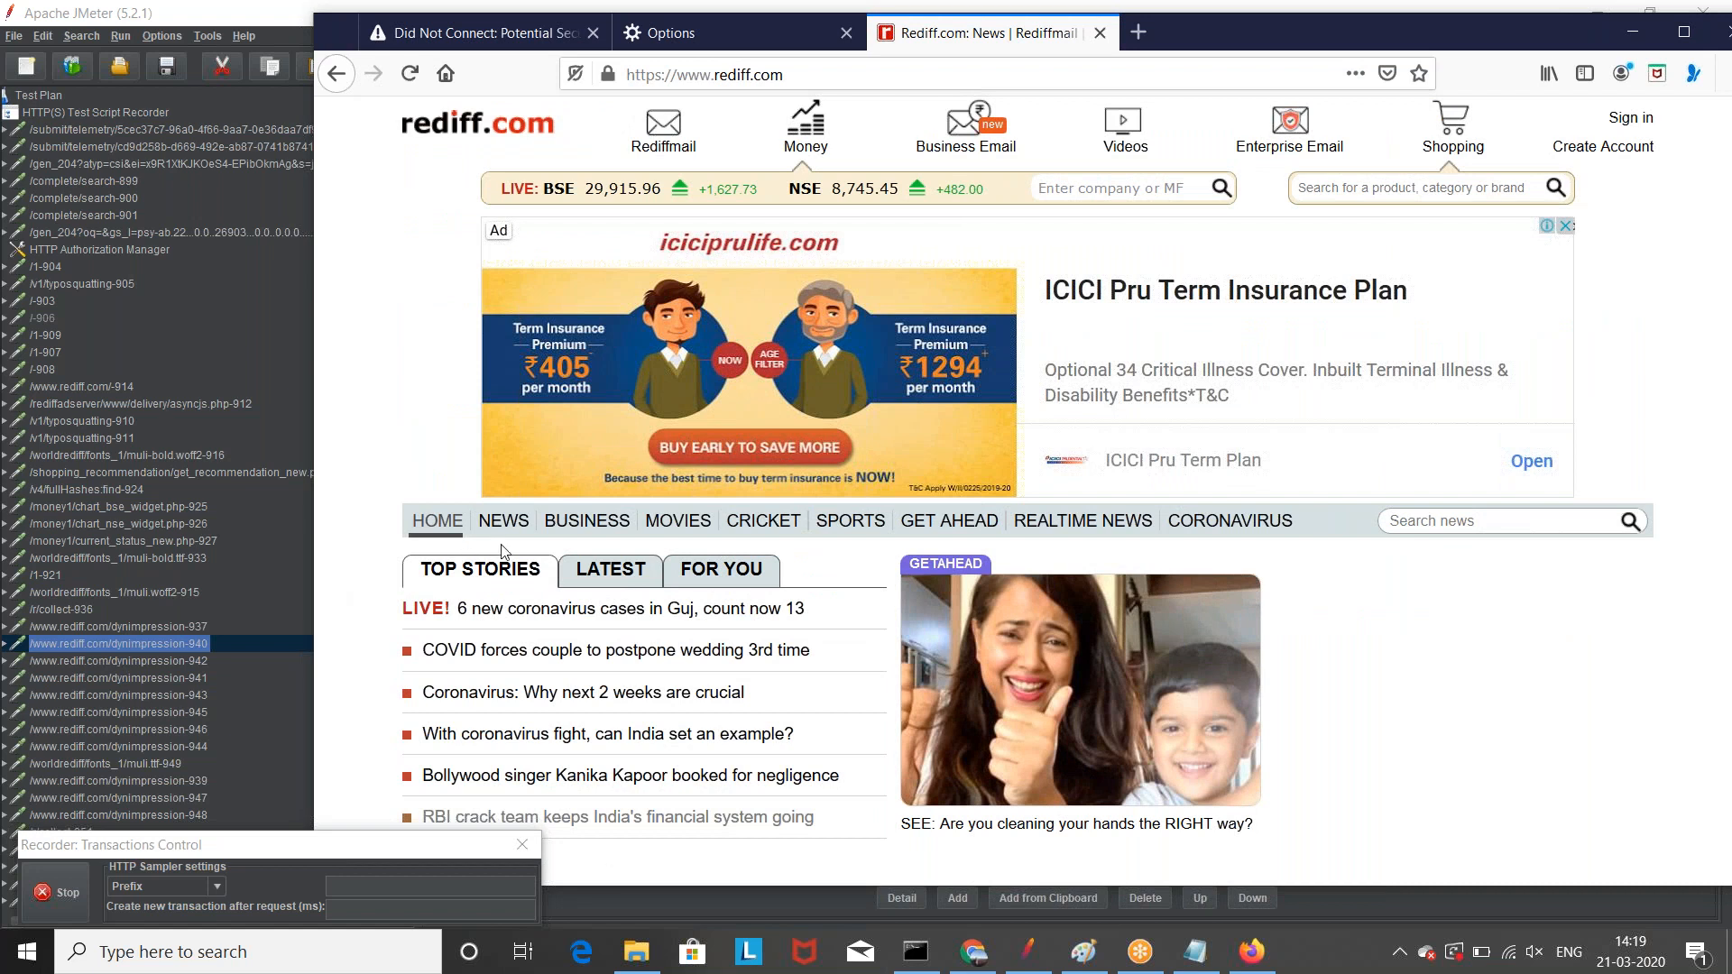
# Step: Switch to JMeter and examine the recorded rediff requests, including dynimpression-943, current_status_new.php-927 and muli-bold.ttf-933
pyautogui.click(145, 696)
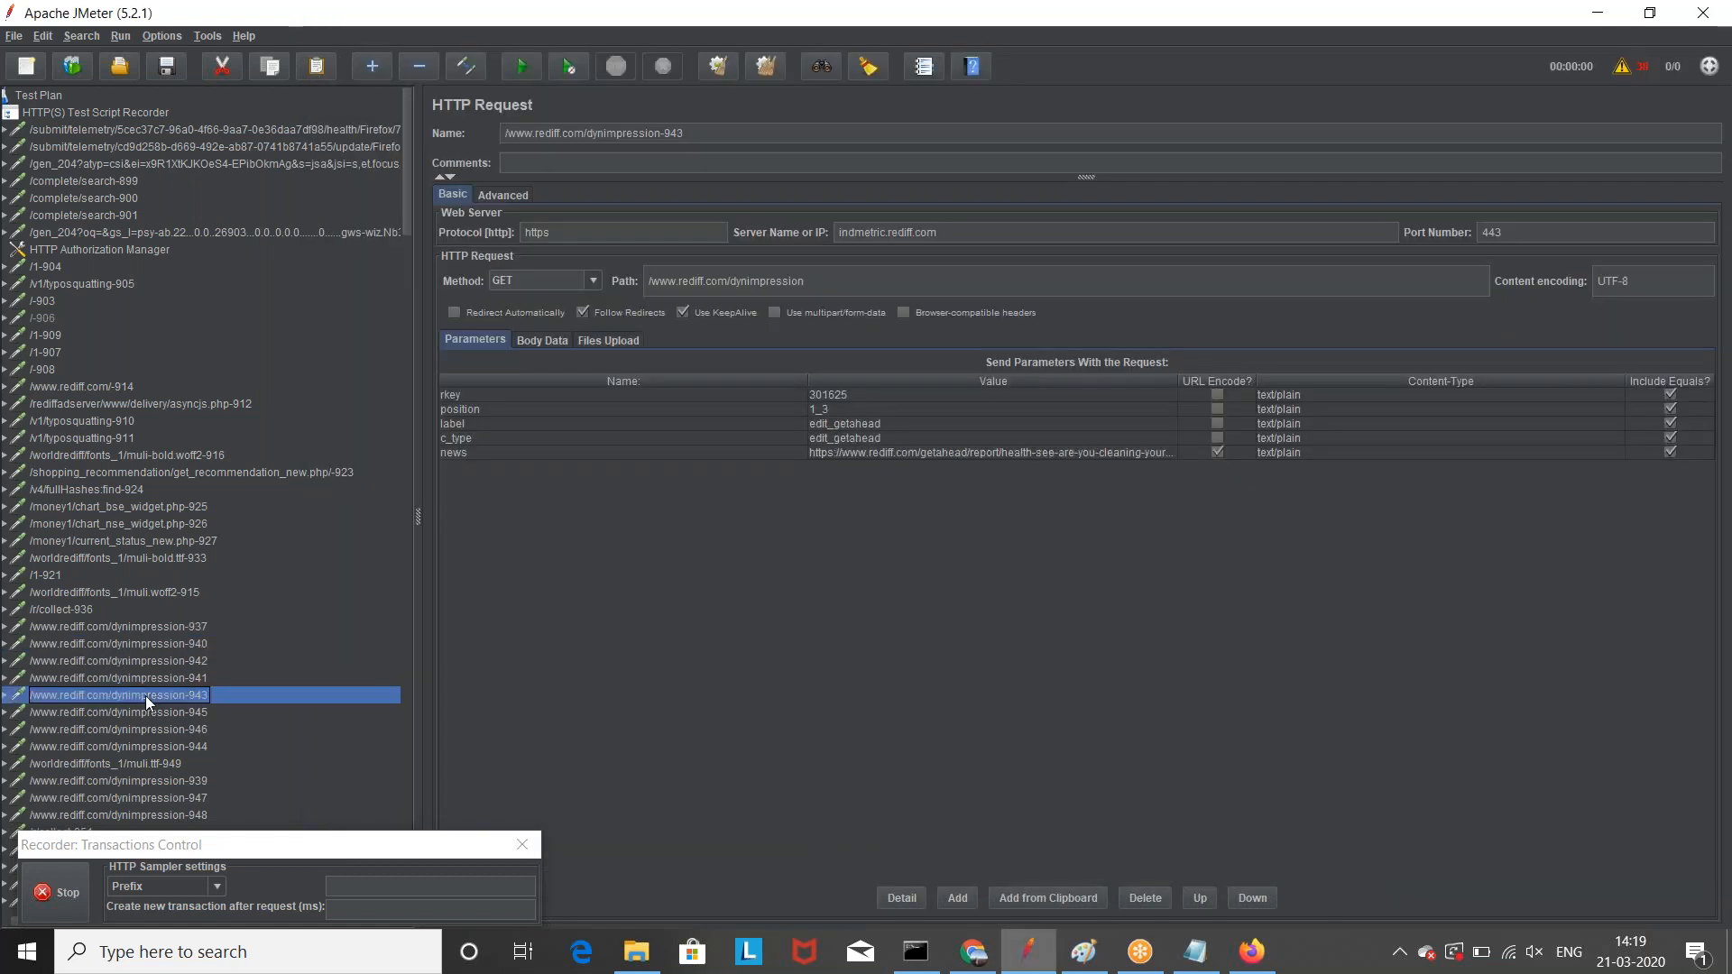
pyautogui.scroll(-2, 186, 654)
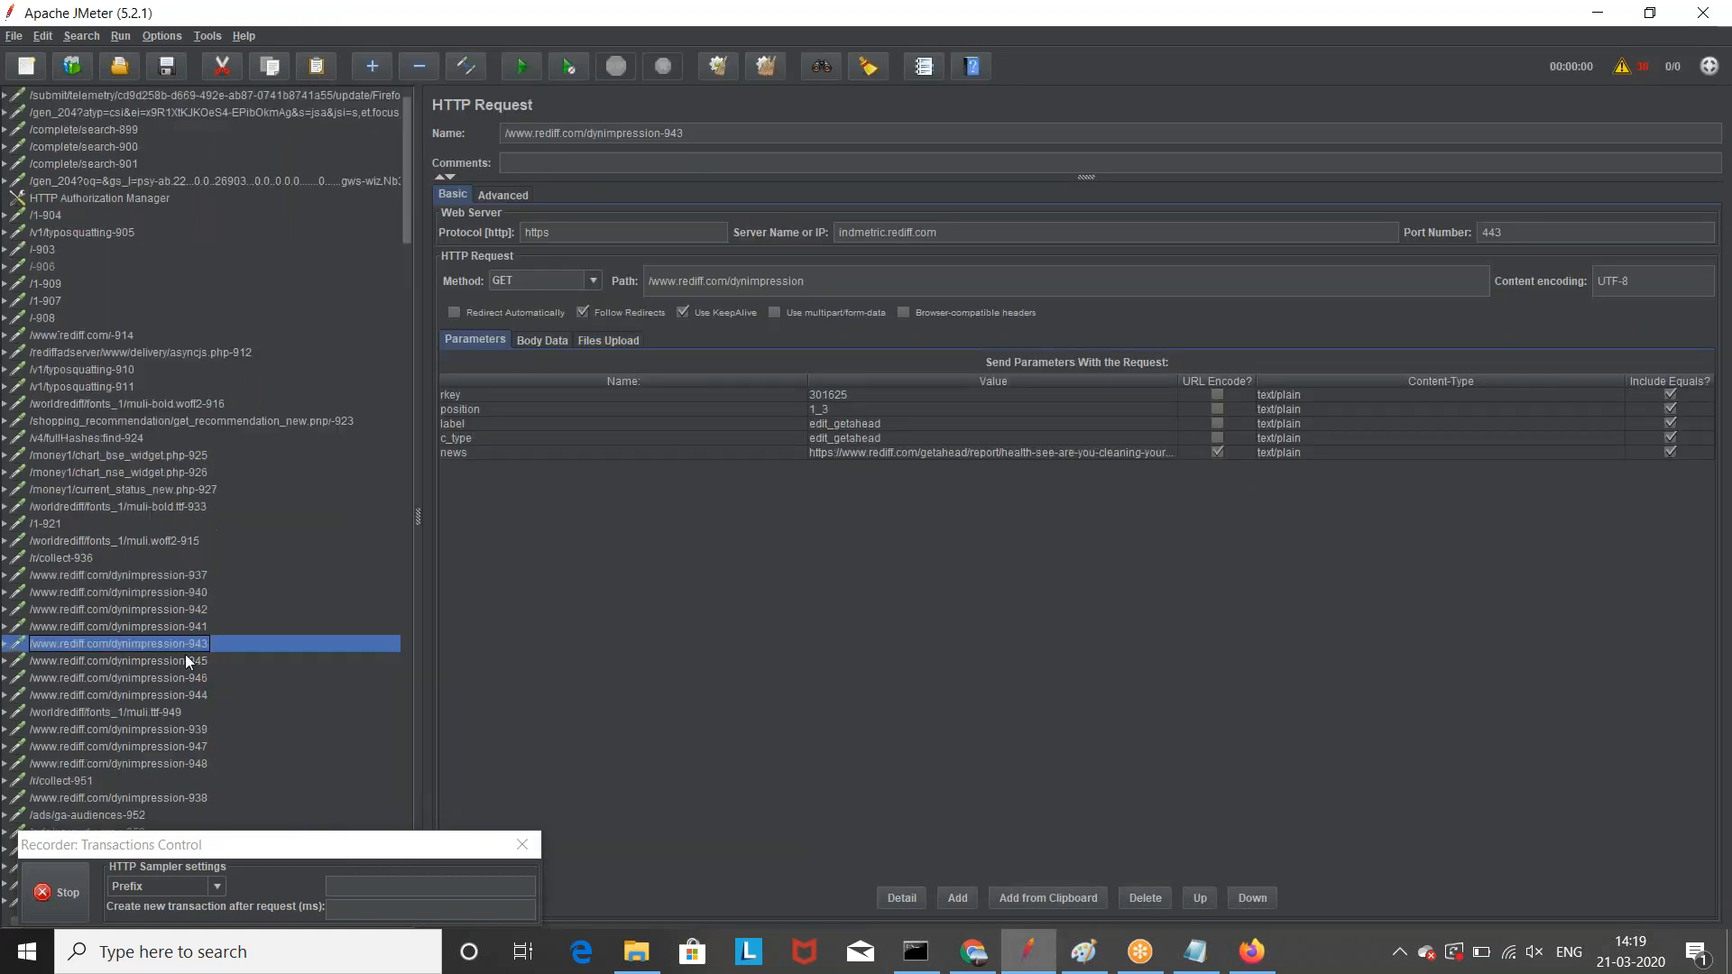
pyautogui.moveTo(115, 646); pyautogui.dragTo(100, 446)
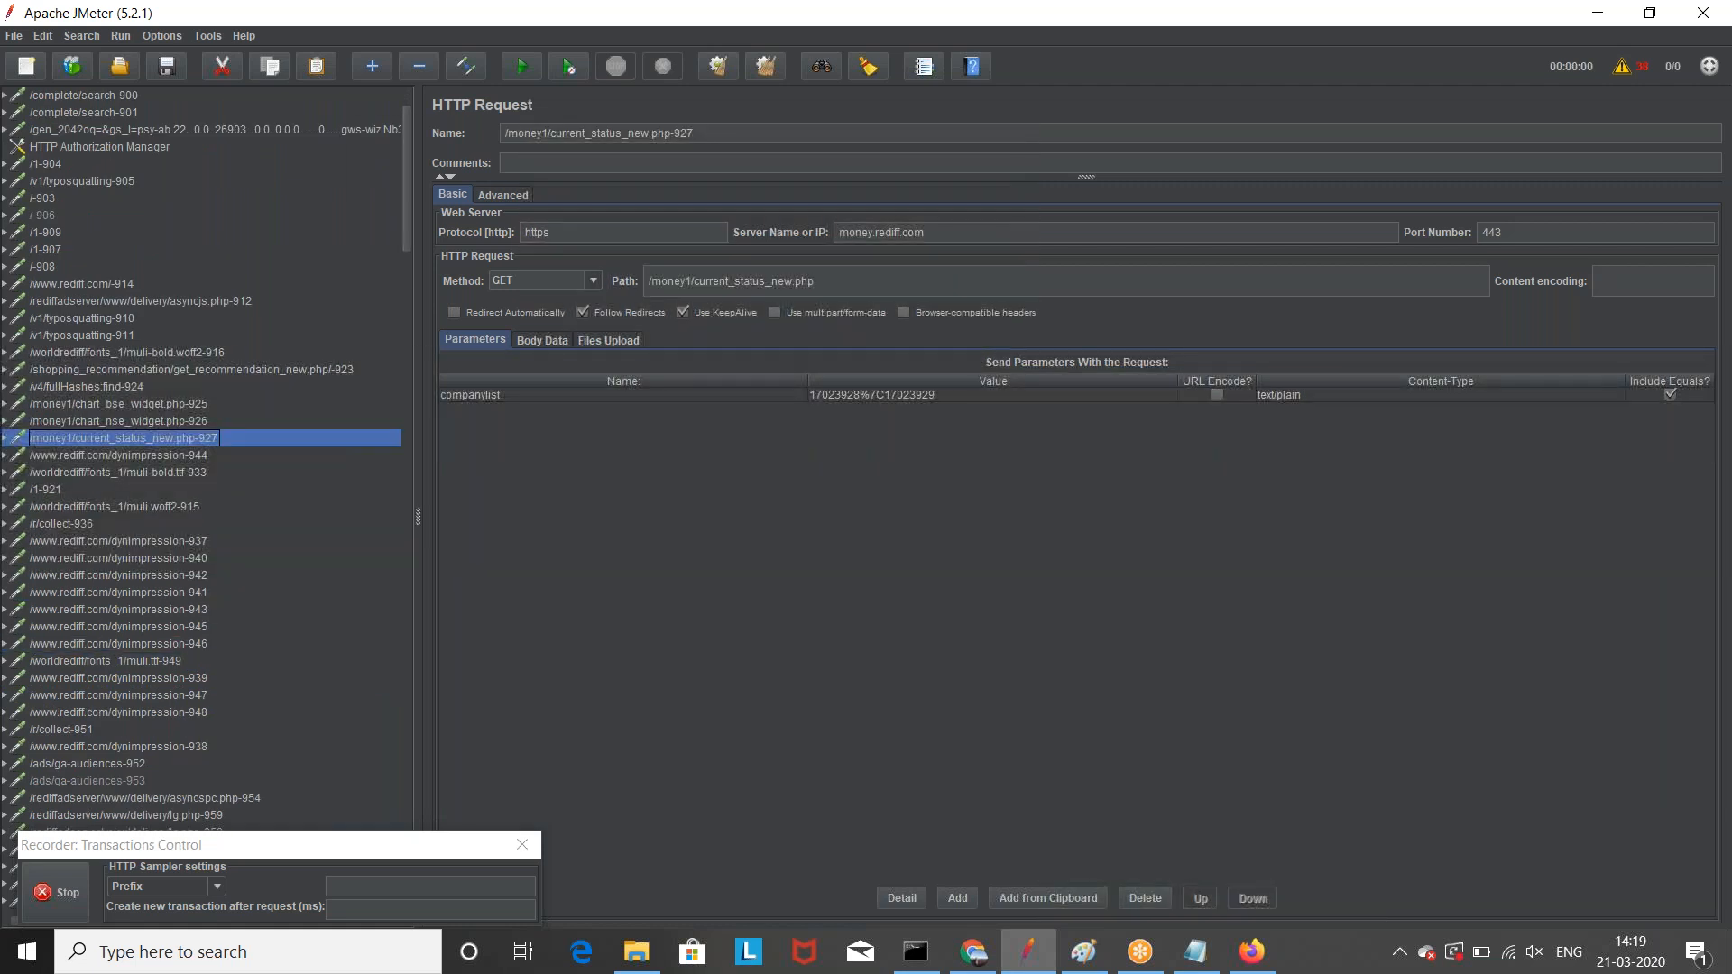
pyautogui.click(175, 476)
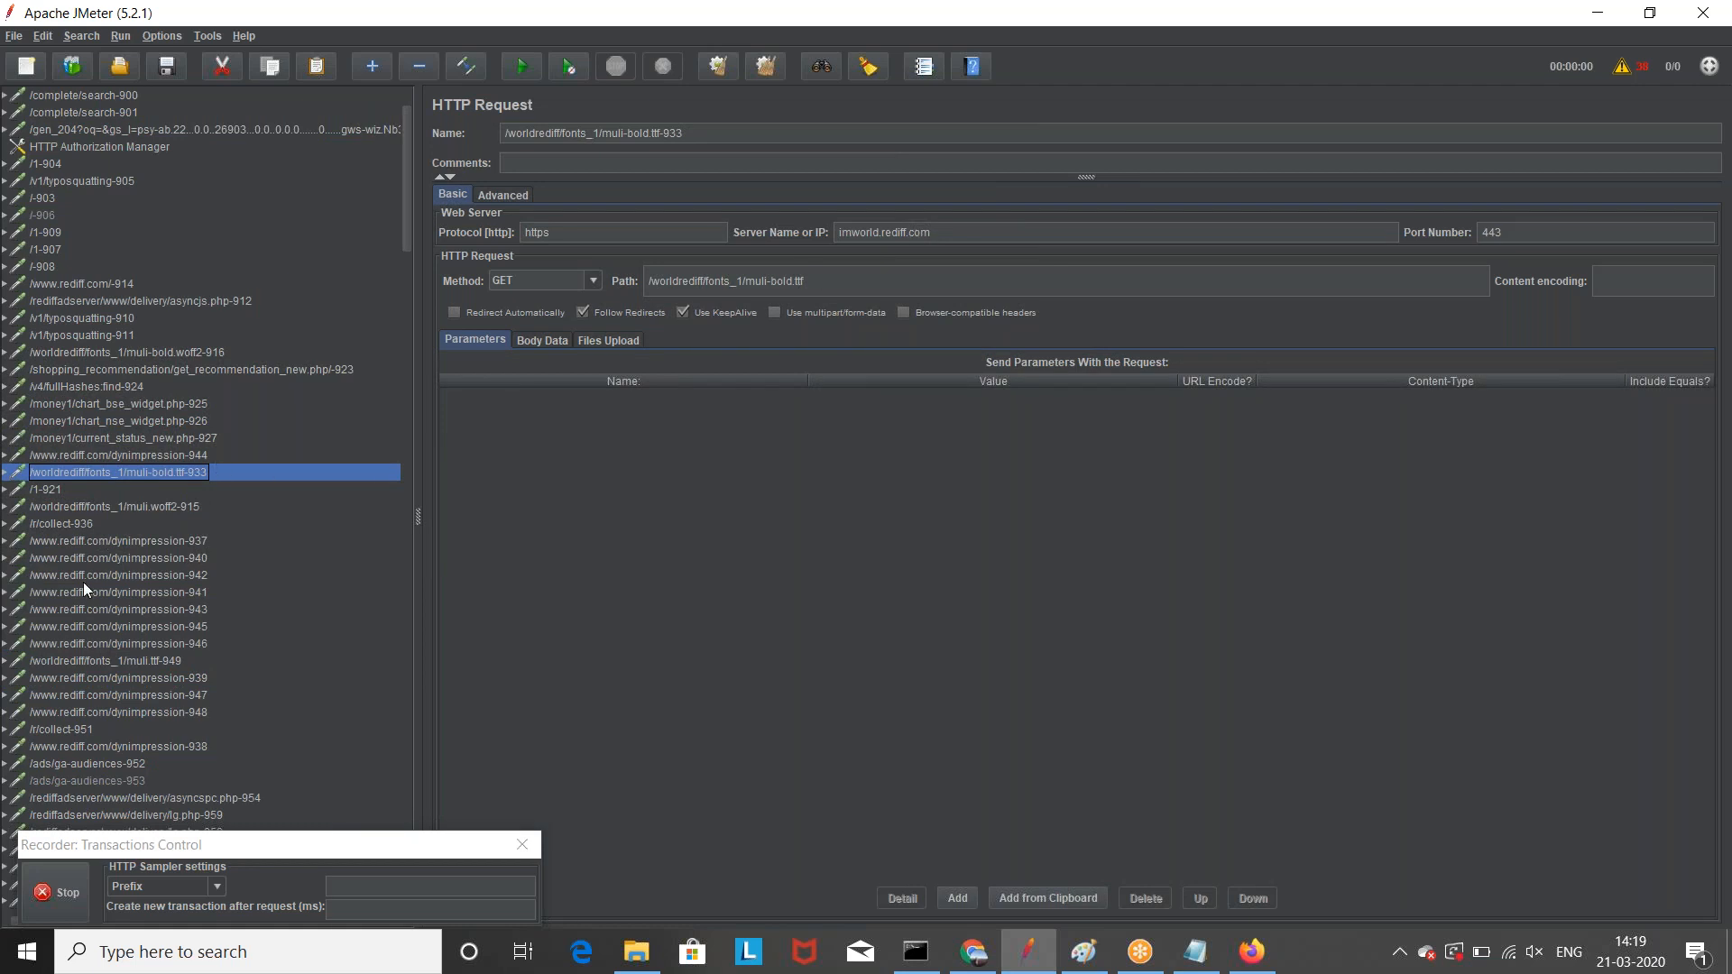
# Step: Look through the recorded request list and check the protocol of the muli-bold.ttf-933 request
pyautogui.scroll(-11, 83, 582)
pyautogui.scroll(13, 83, 581)
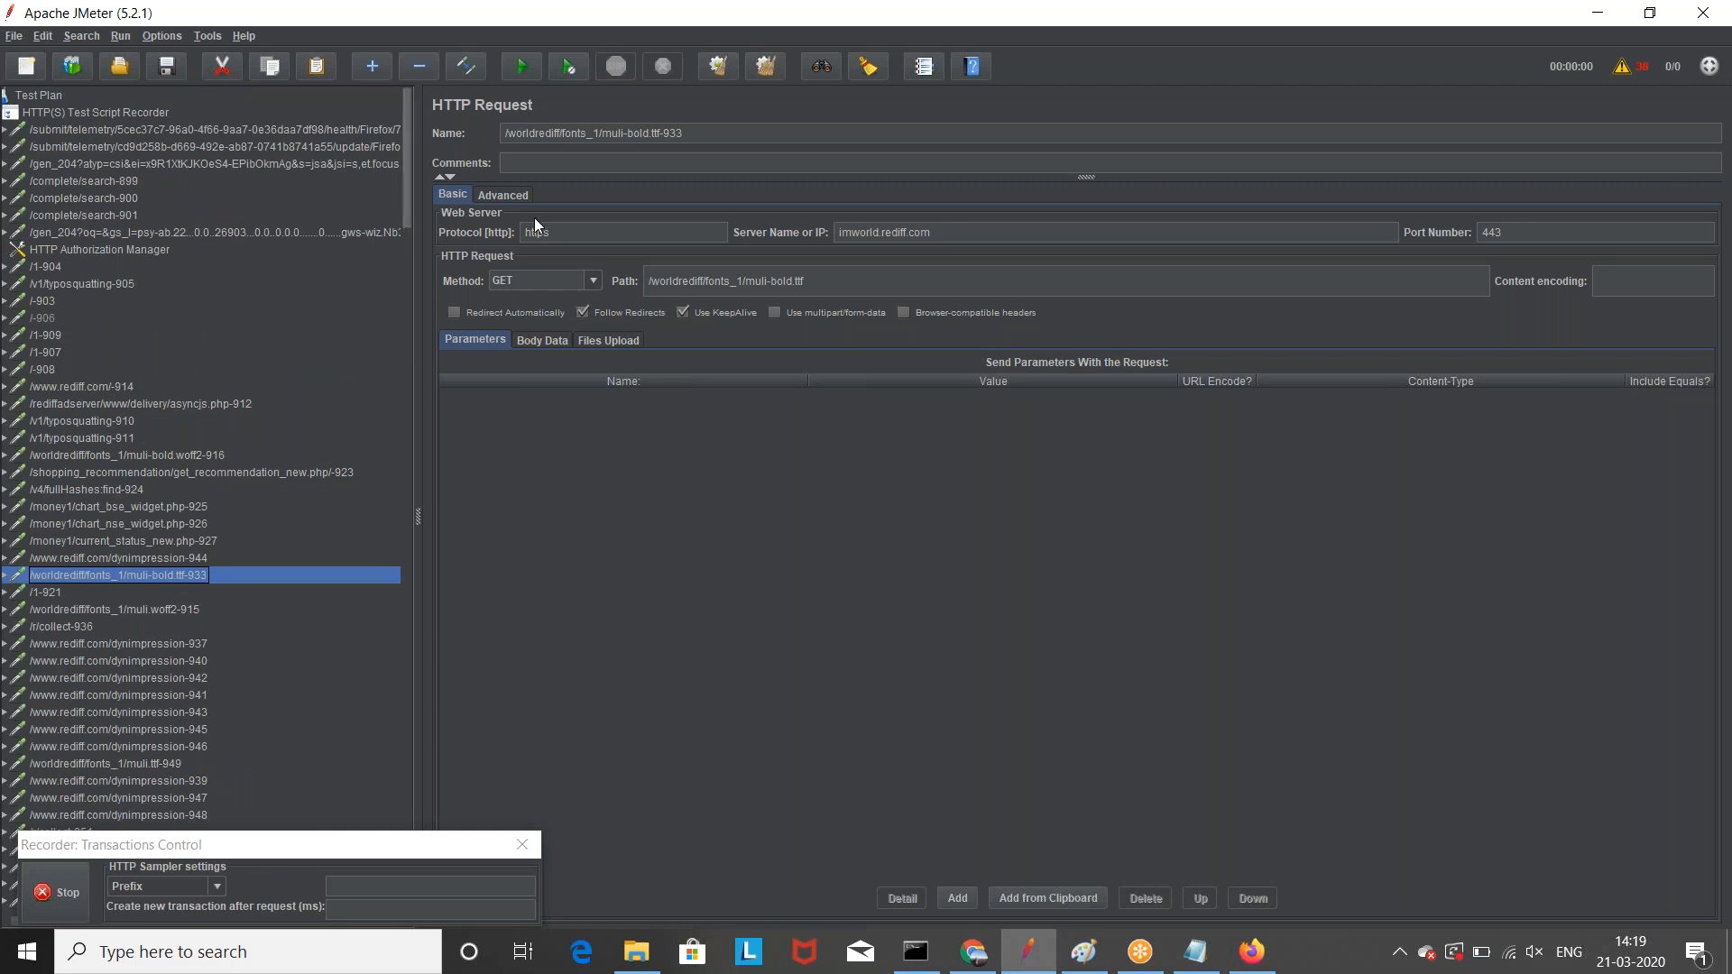
pyautogui.moveTo(587, 234); pyautogui.dragTo(514, 236)
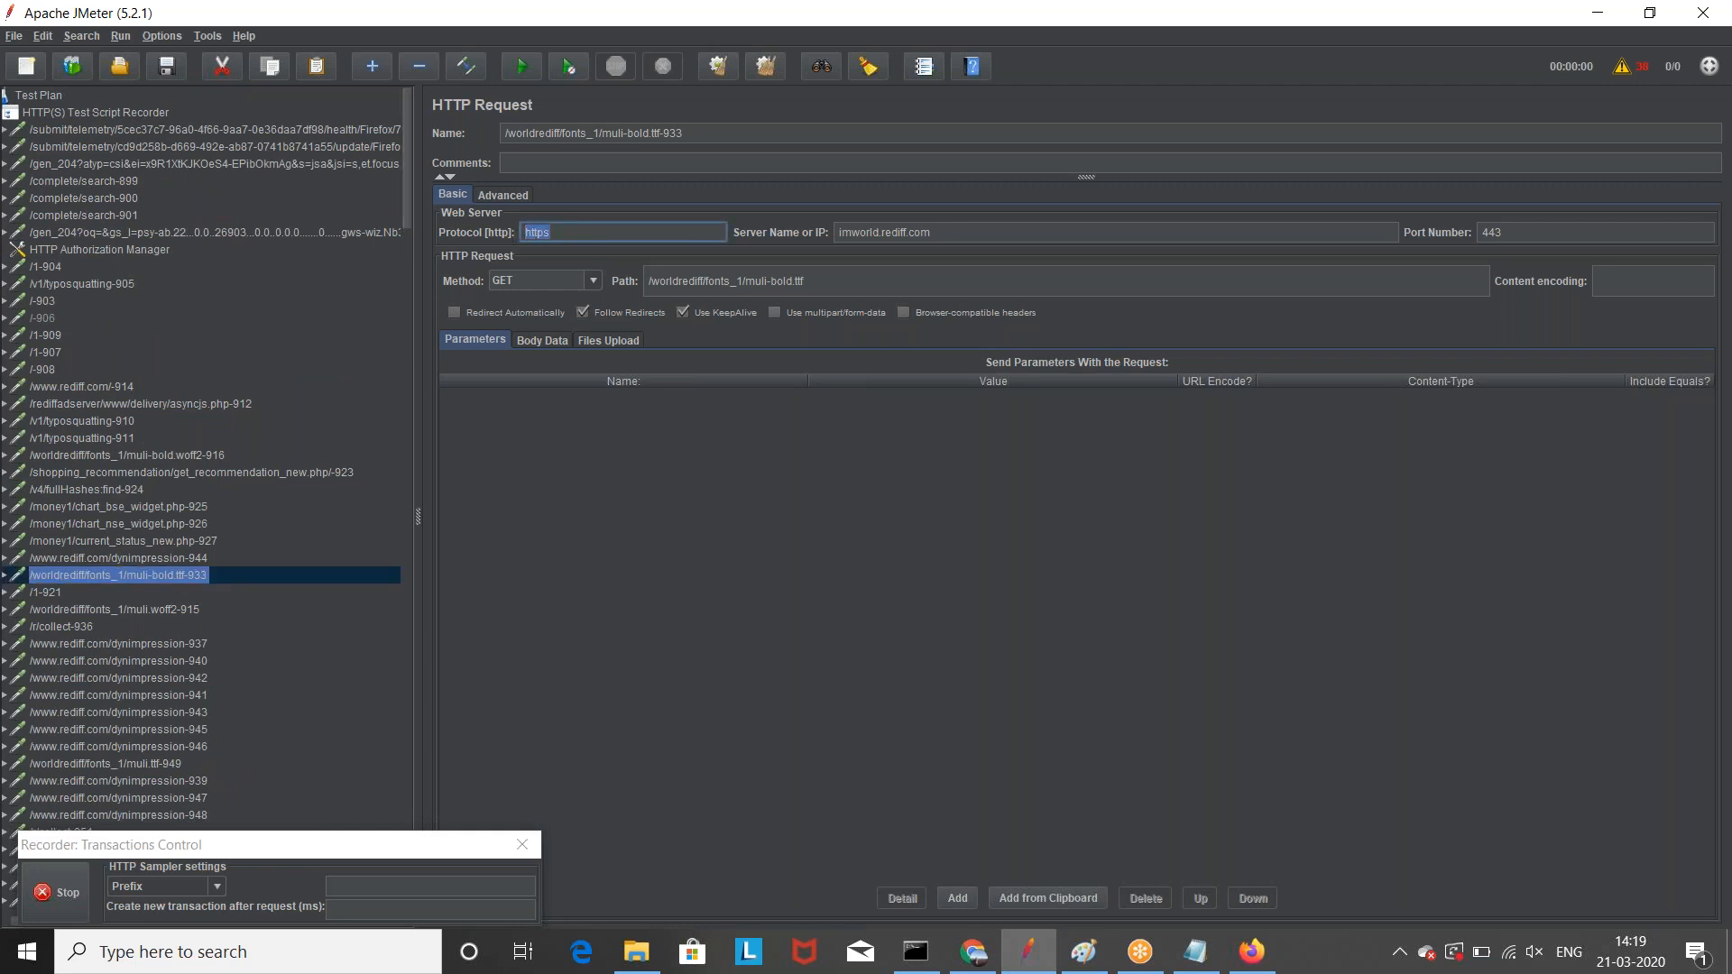
pyautogui.press('End')
pyautogui.scroll(-20, 80, 493)
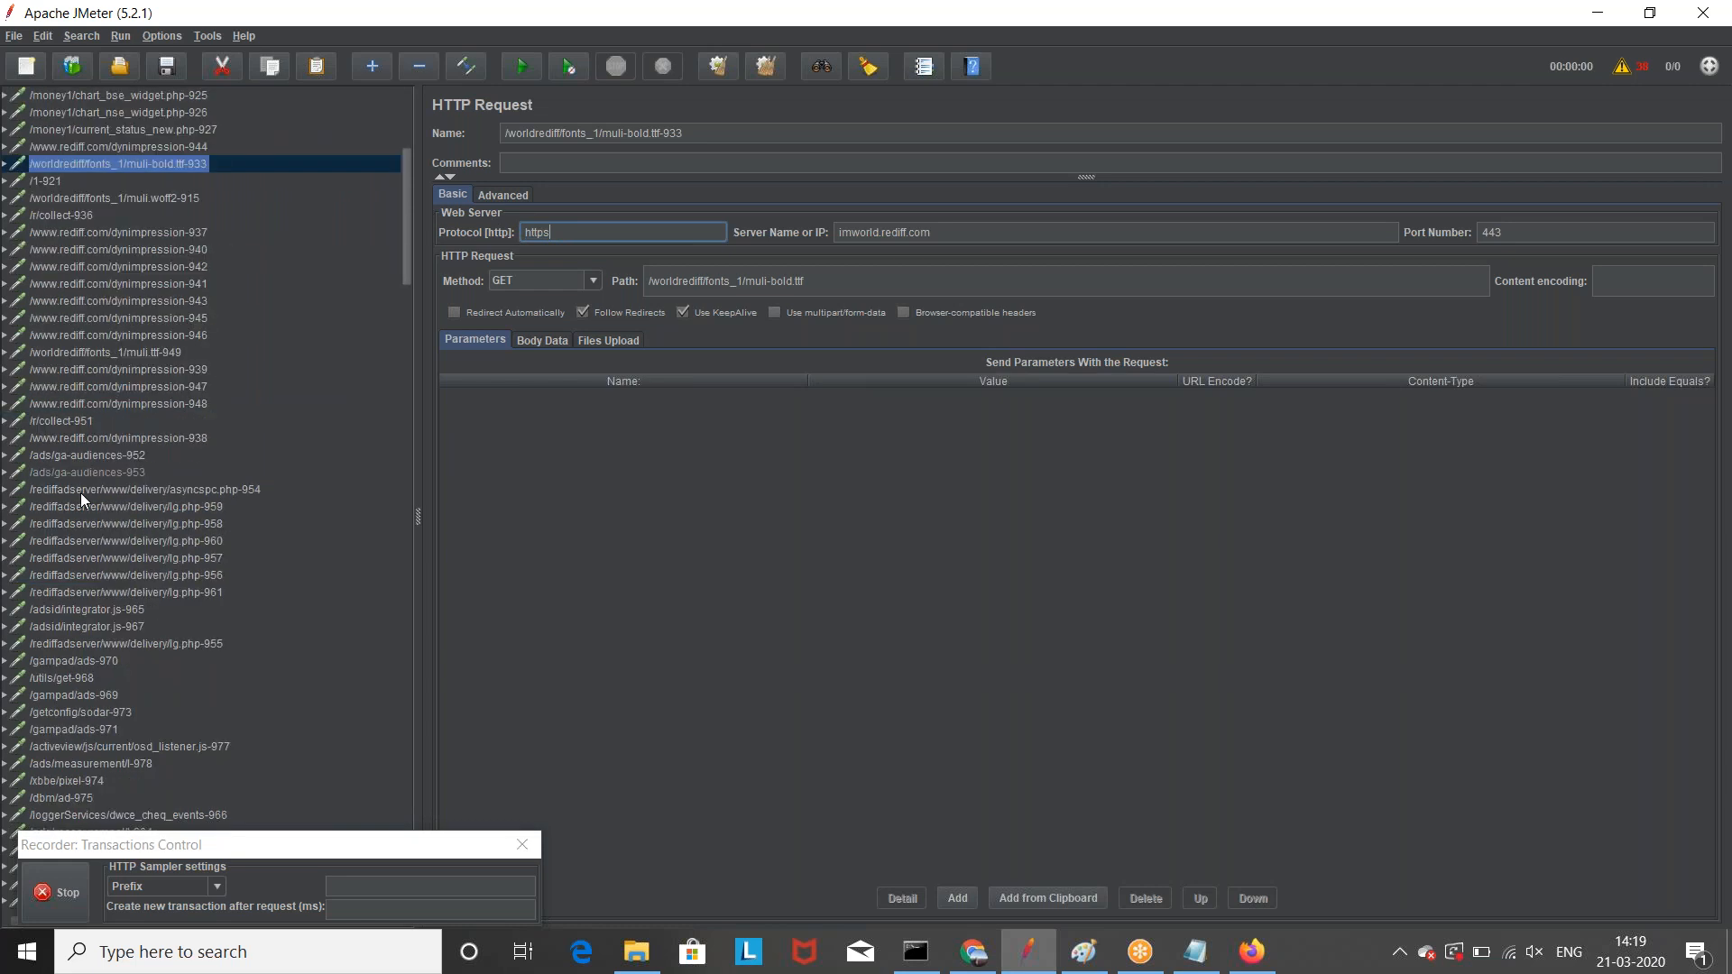
pyautogui.scroll(6, 80, 492)
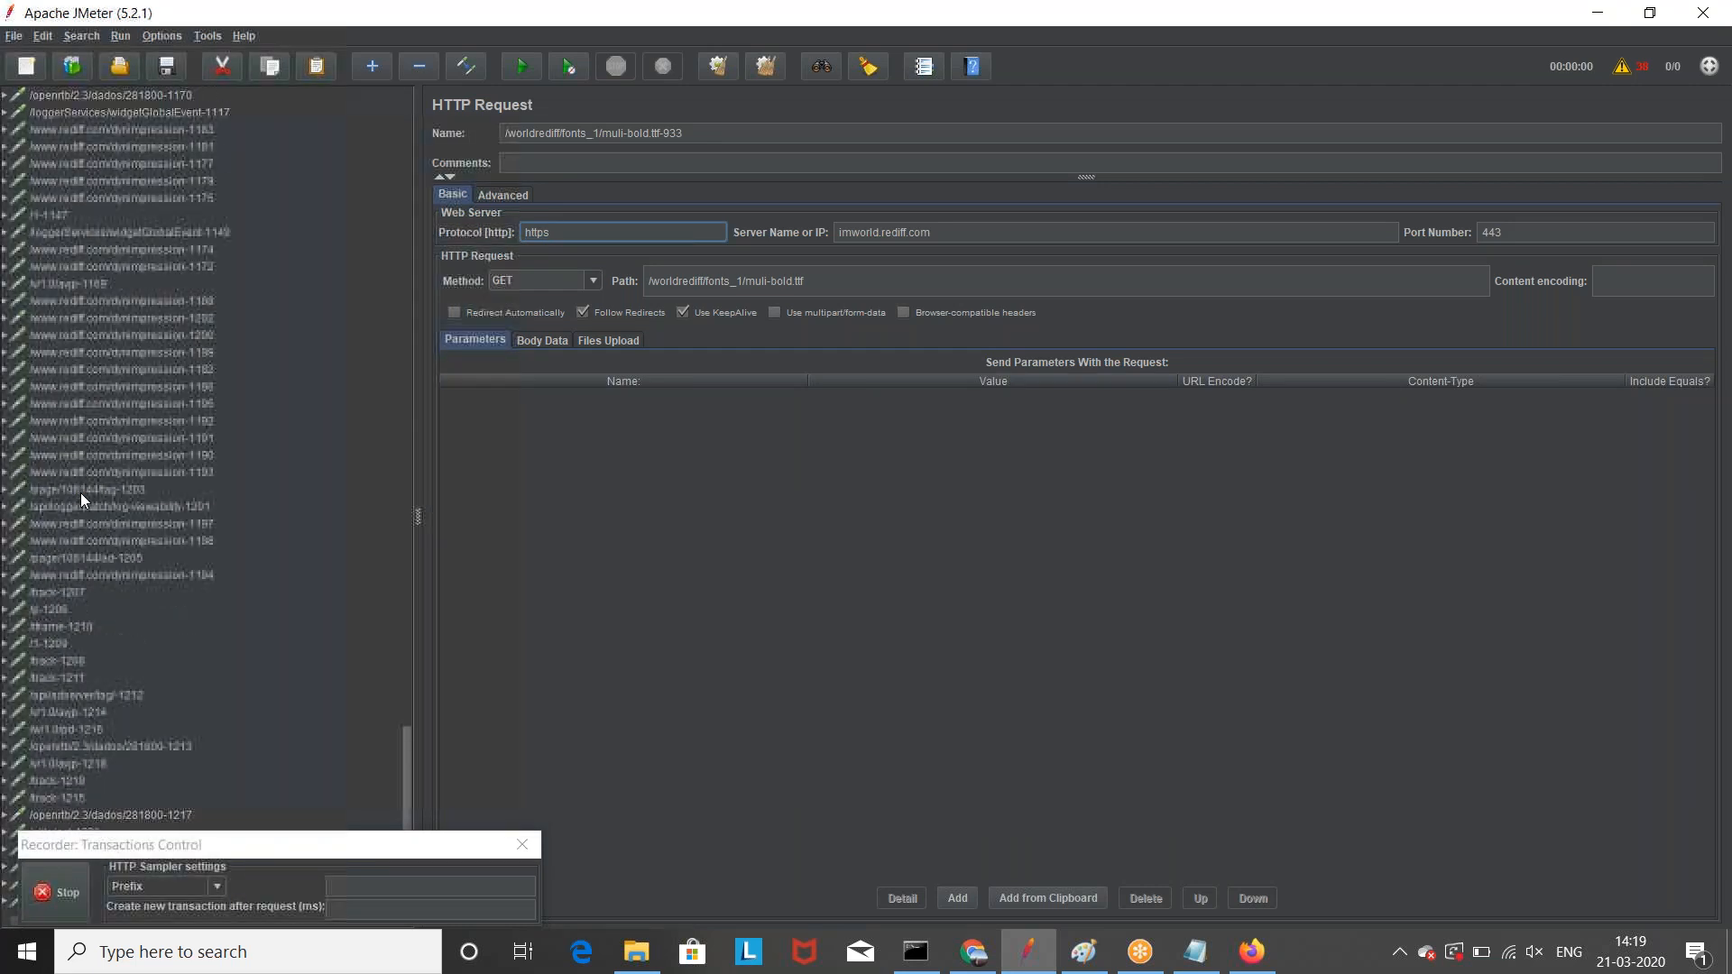
pyautogui.click(161, 294)
pyautogui.click(157, 339)
pyautogui.scroll(20, 222, 516)
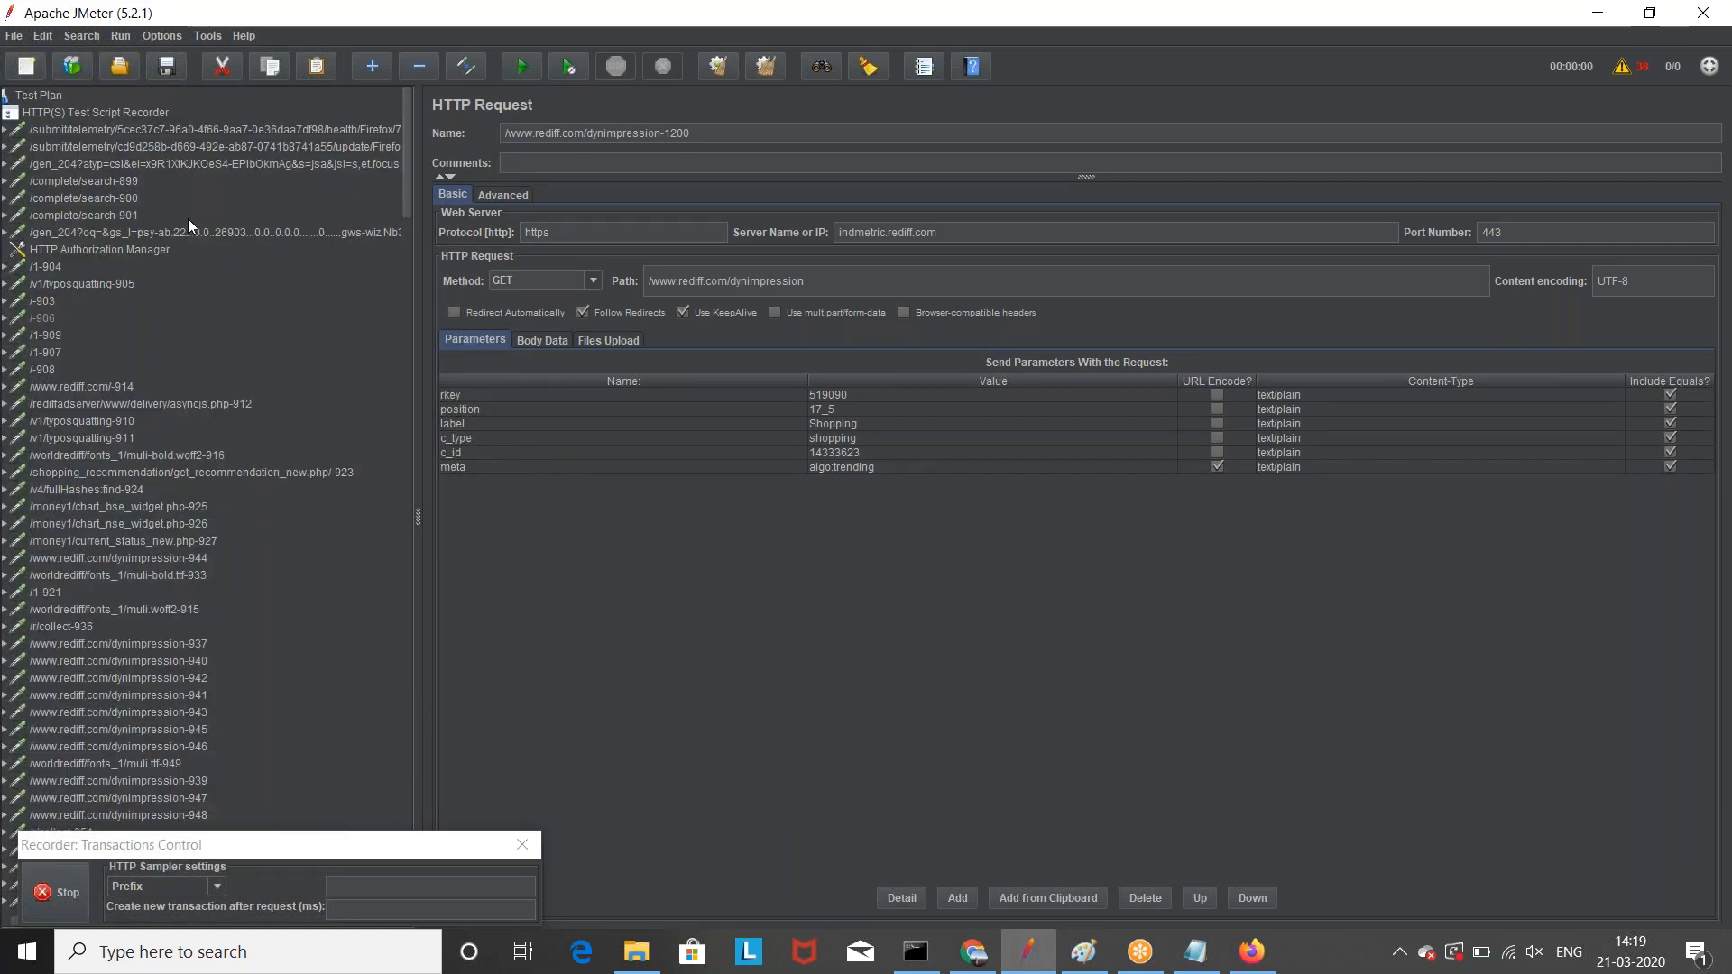
# Step: Stop the HTTP(S) Test Script Recorder, start it again and accept the root CA certificate notice
pyautogui.click(79, 122)
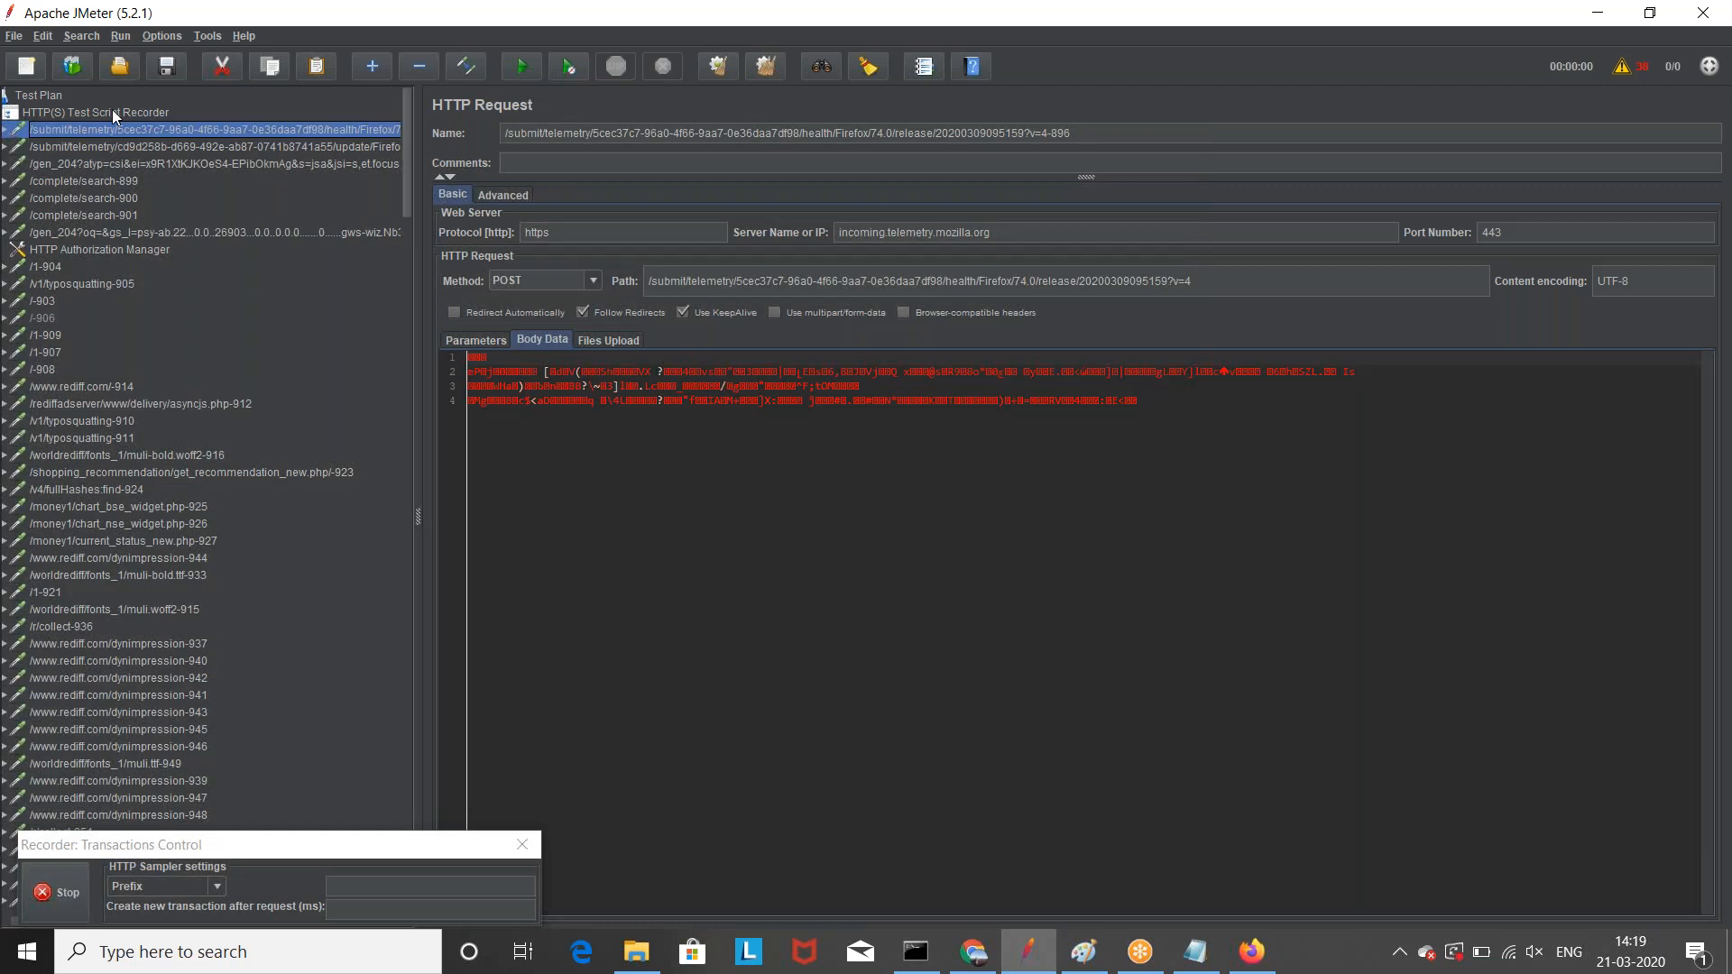
pyautogui.click(112, 110)
pyautogui.click(1089, 218)
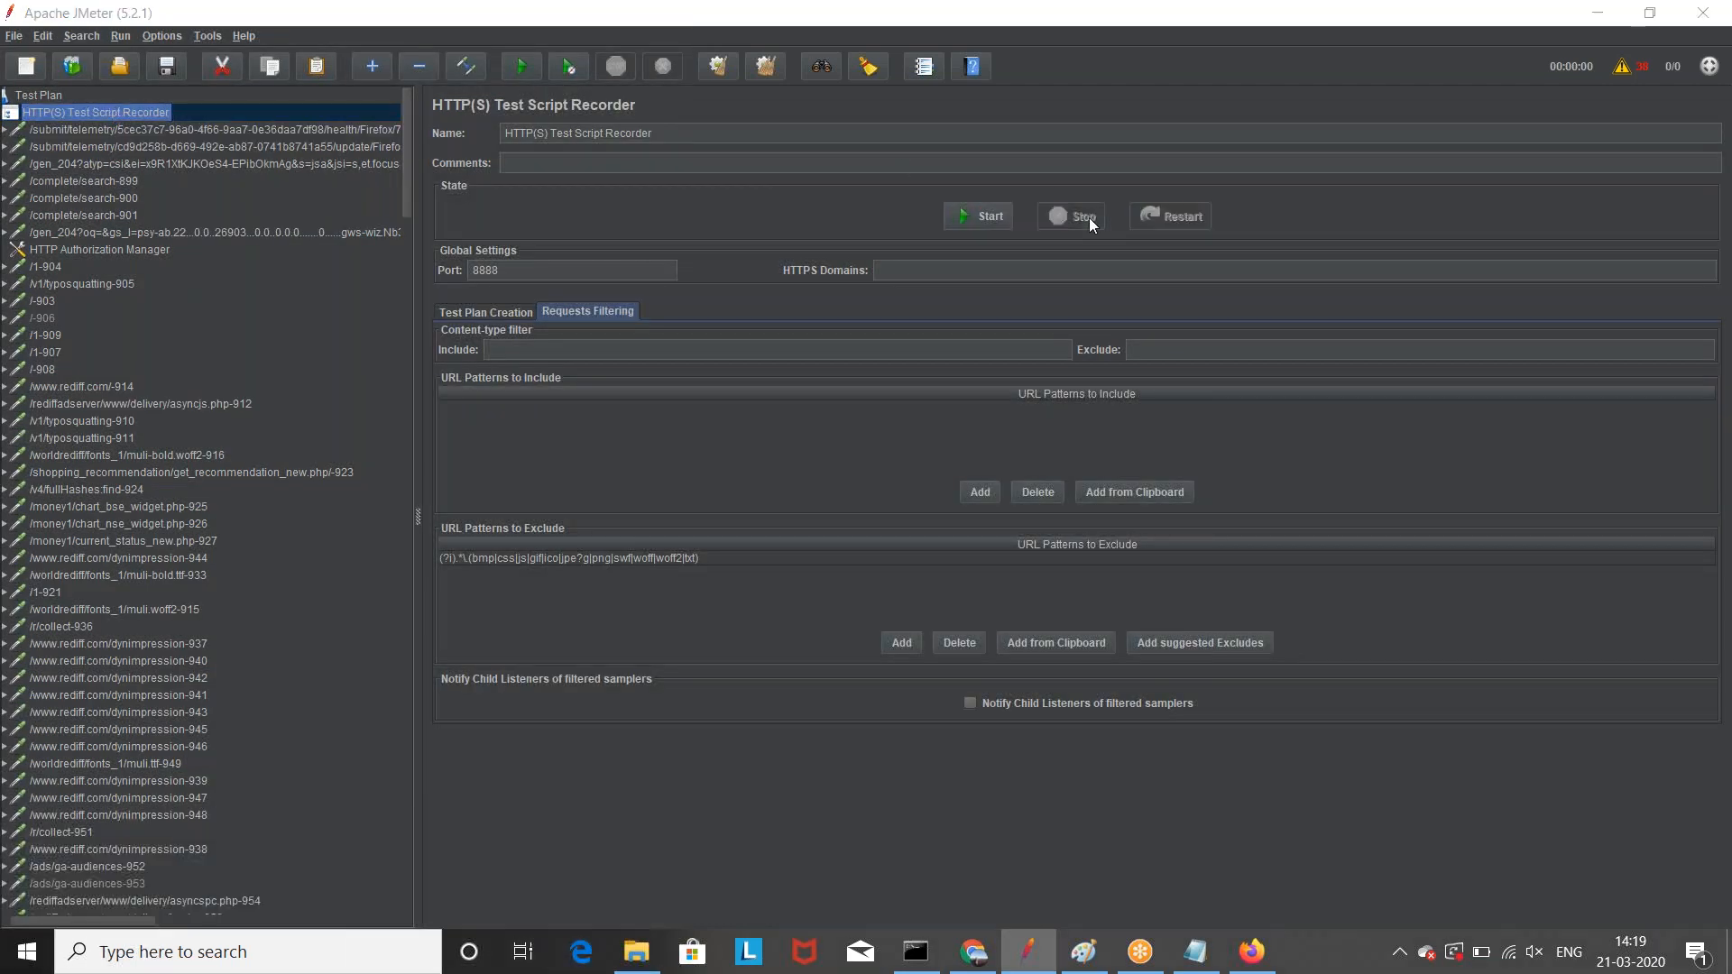
pyautogui.click(976, 214)
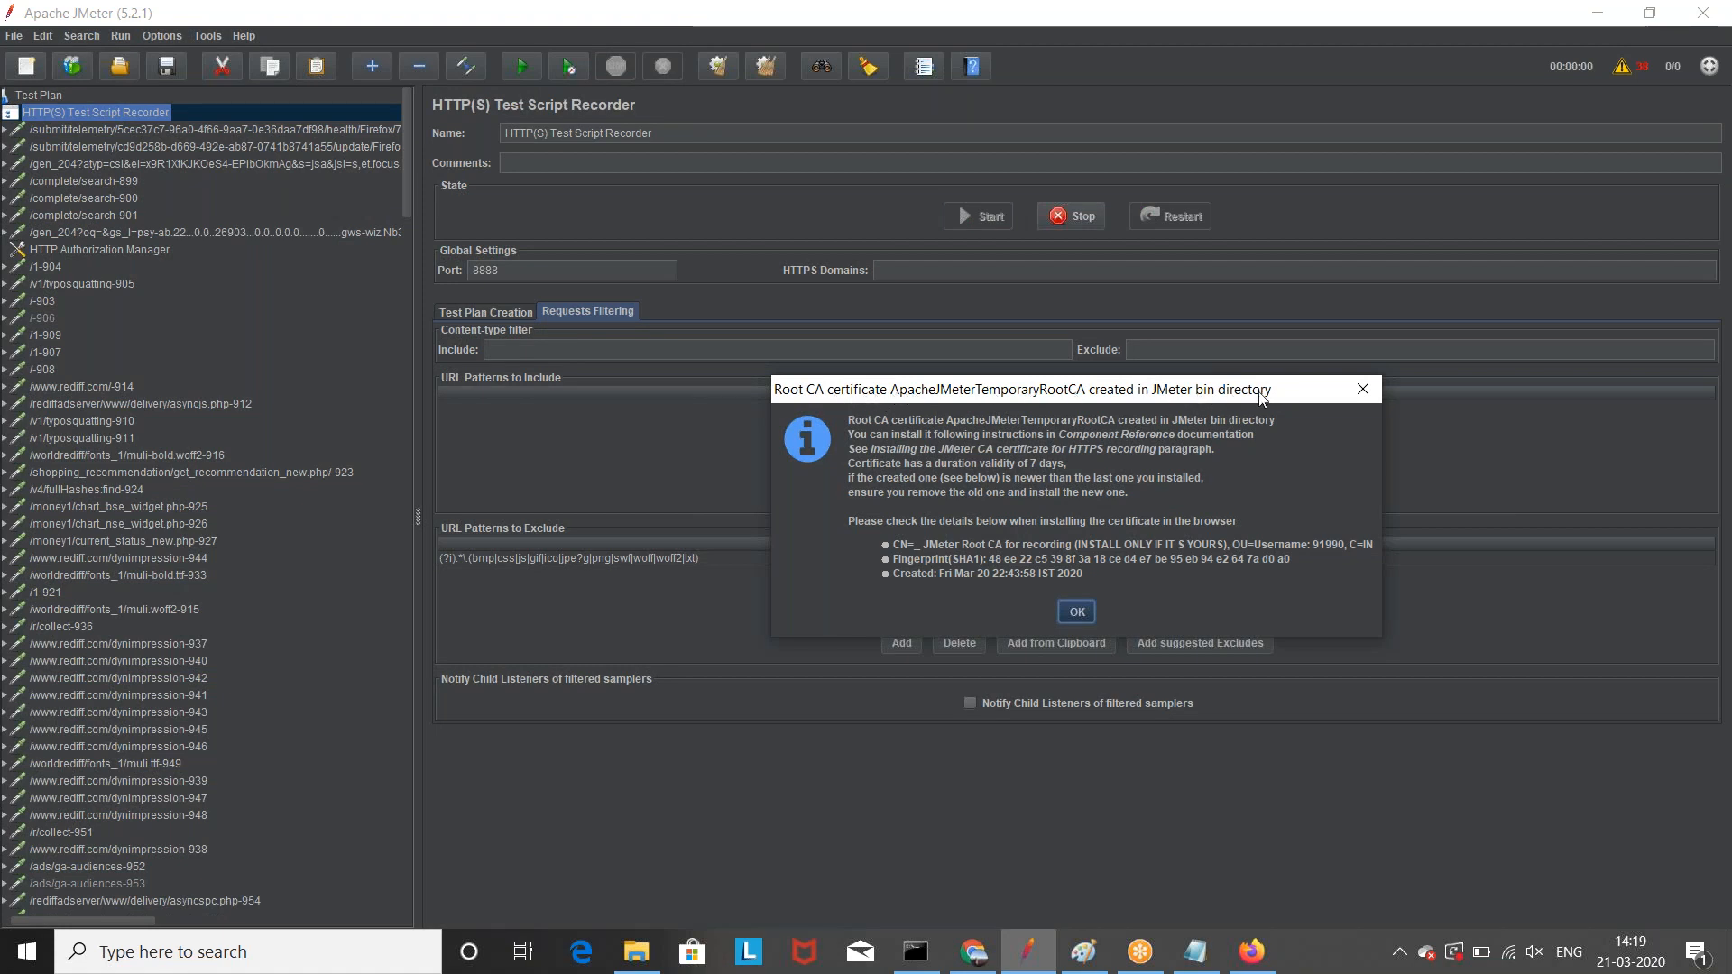
pyautogui.press('Return')
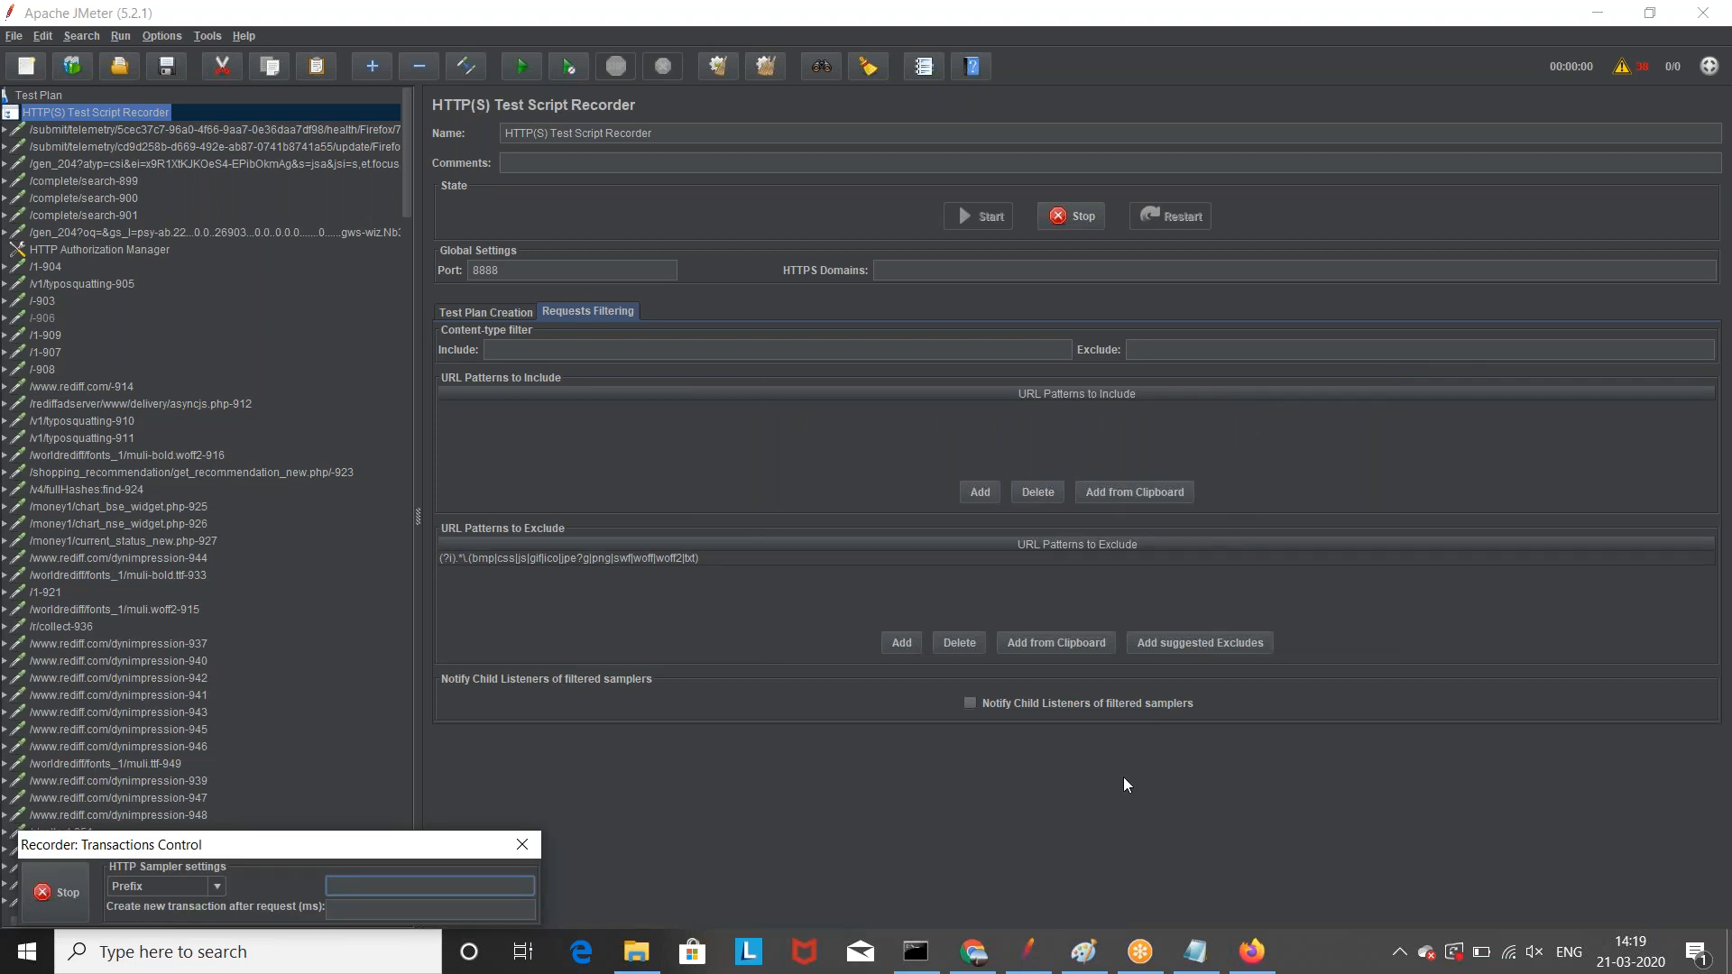
# Step: Switch to Firefox and open the Certificate Manager from its privacy and security options
pyautogui.click(1252, 950)
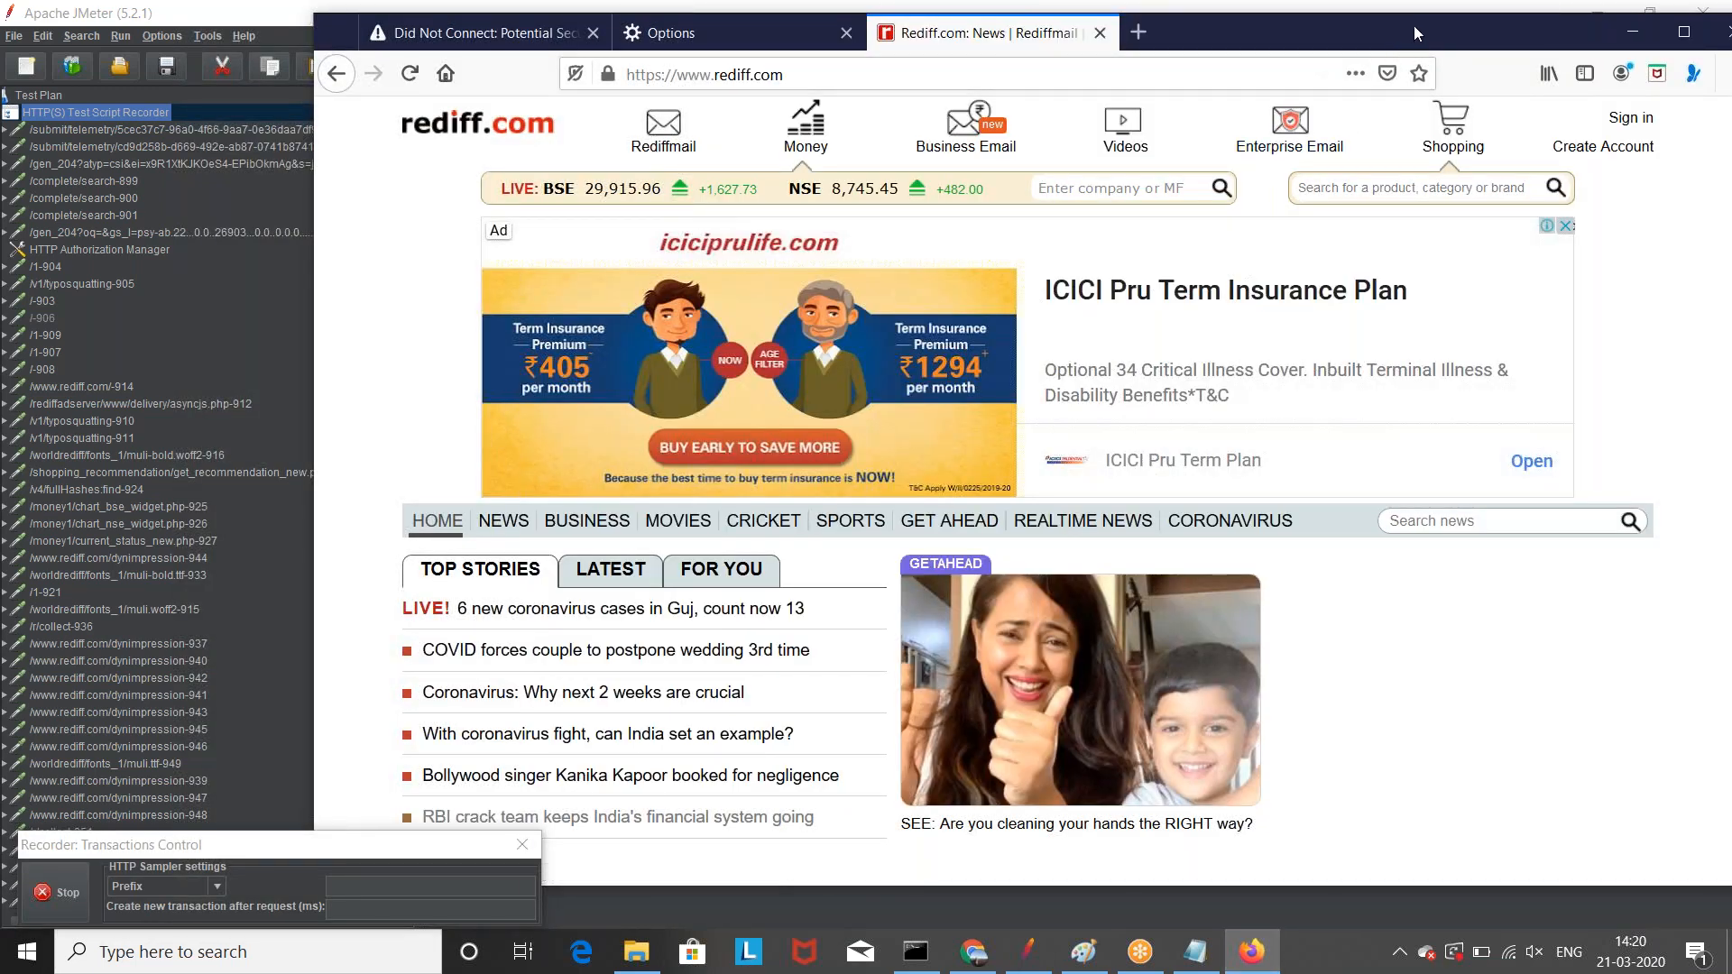
pyautogui.moveTo(1347, 46); pyautogui.dragTo(1051, 86)
pyautogui.click(1444, 114)
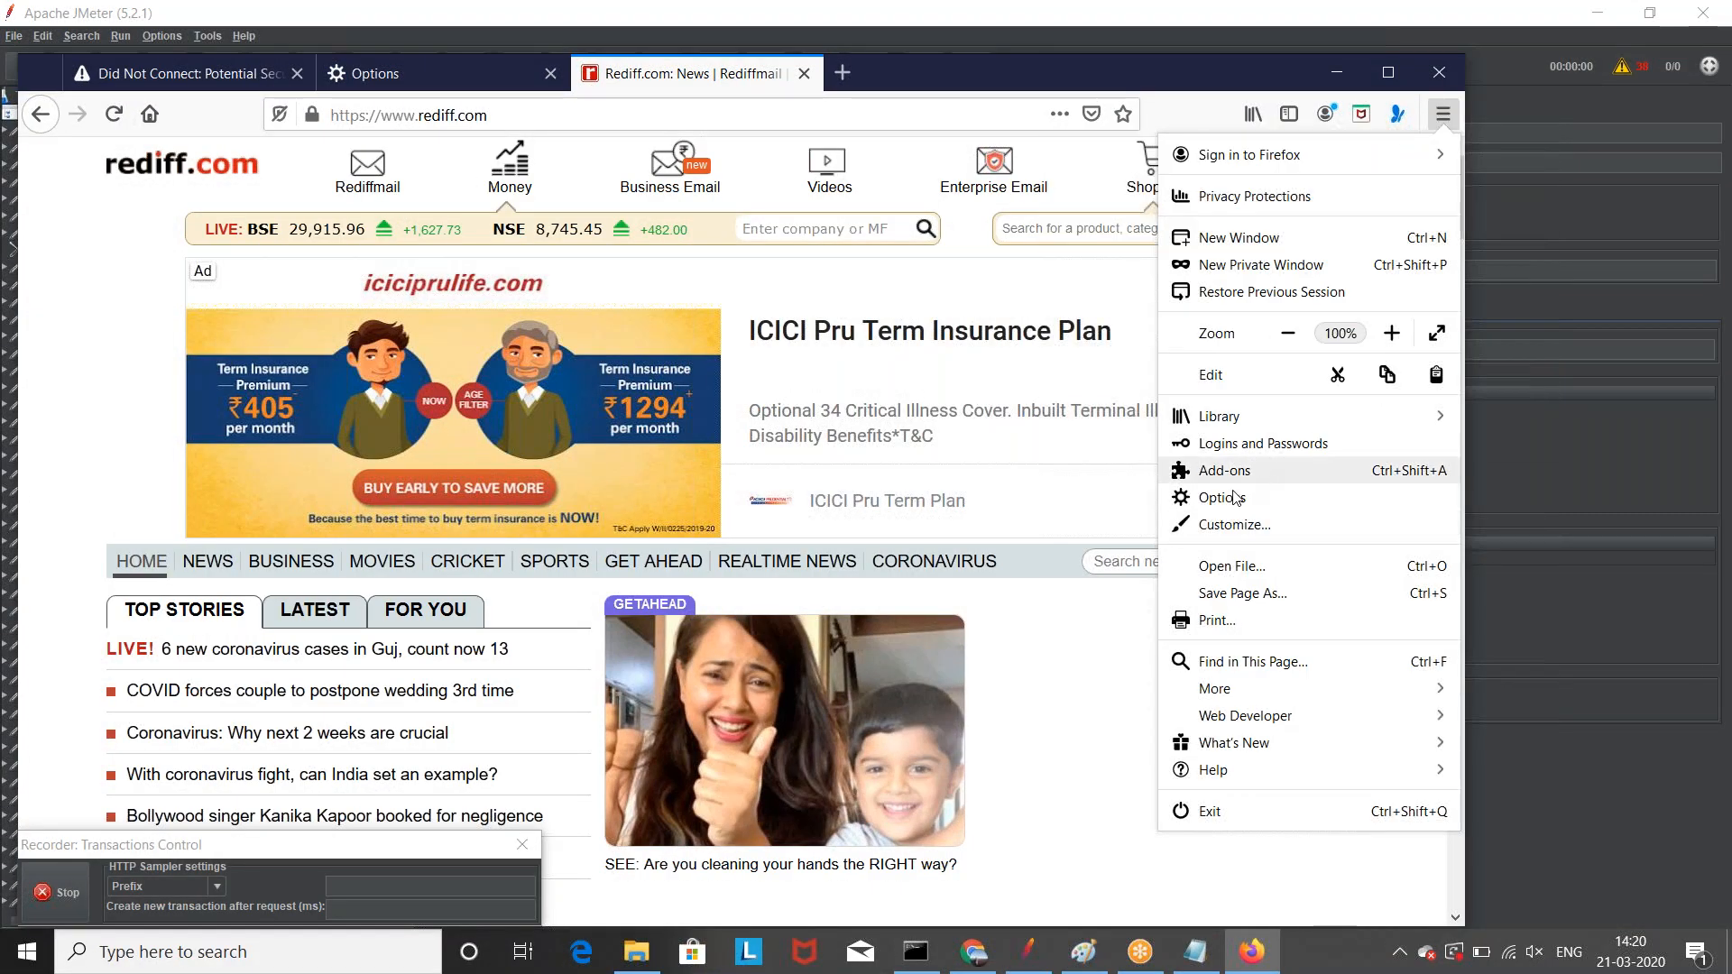
pyautogui.click(1263, 497)
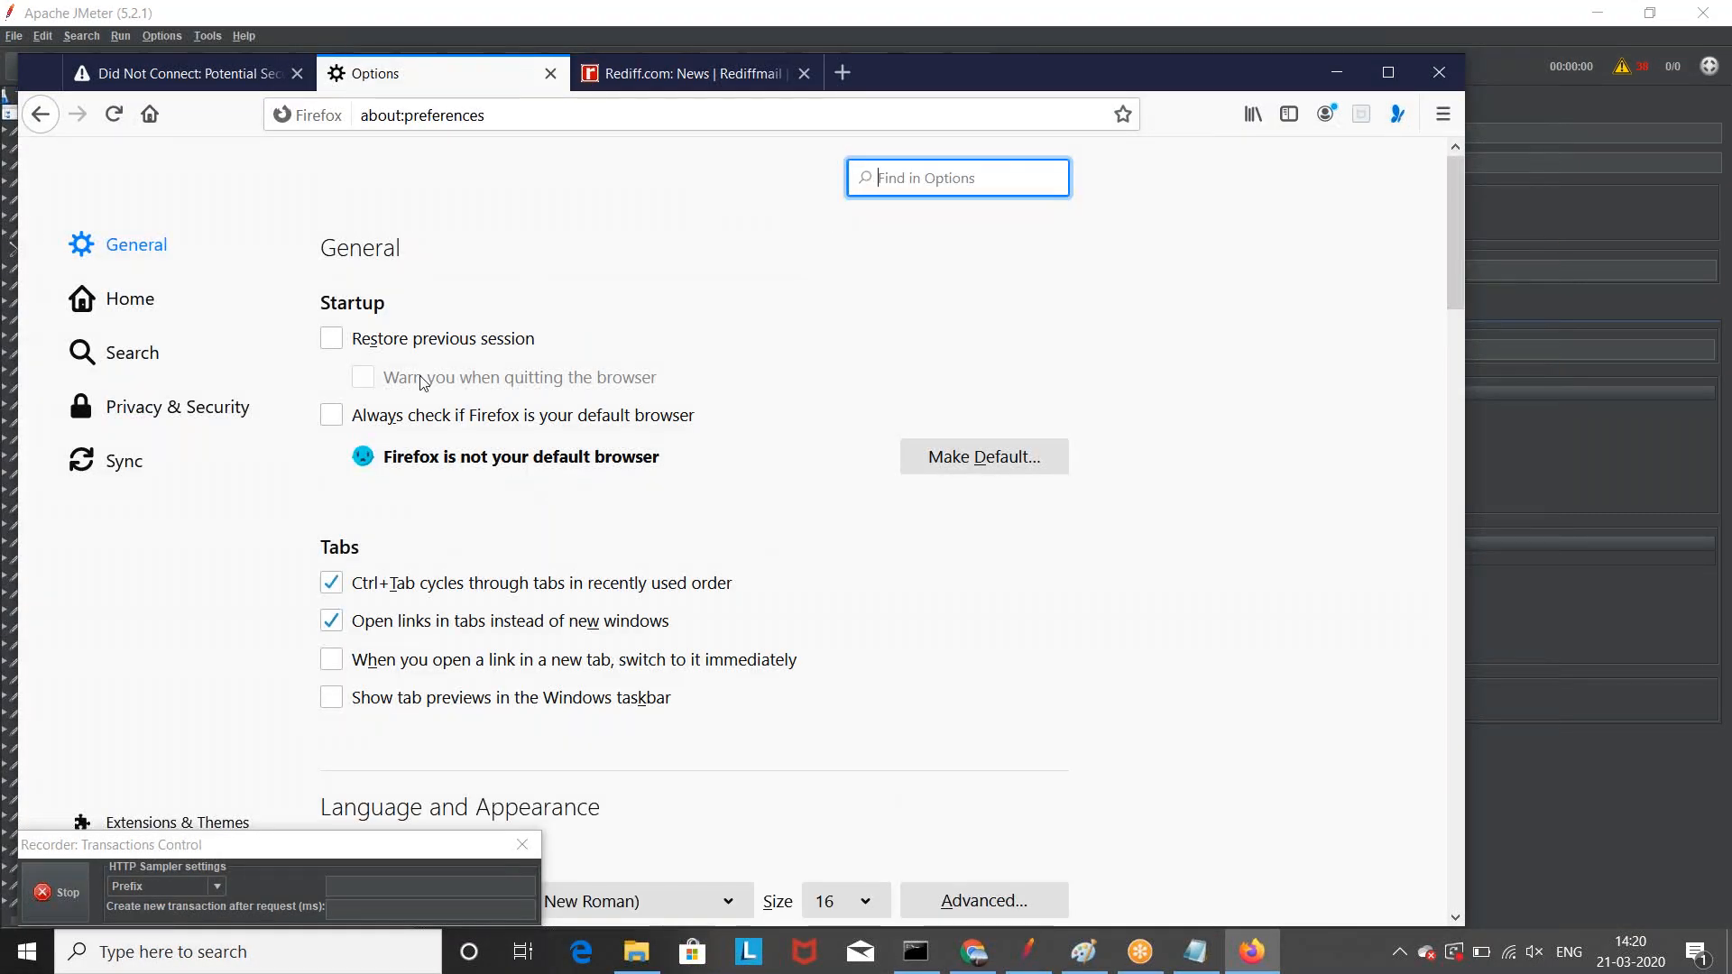
pyautogui.click(231, 409)
pyautogui.scroll(-20, 1161, 537)
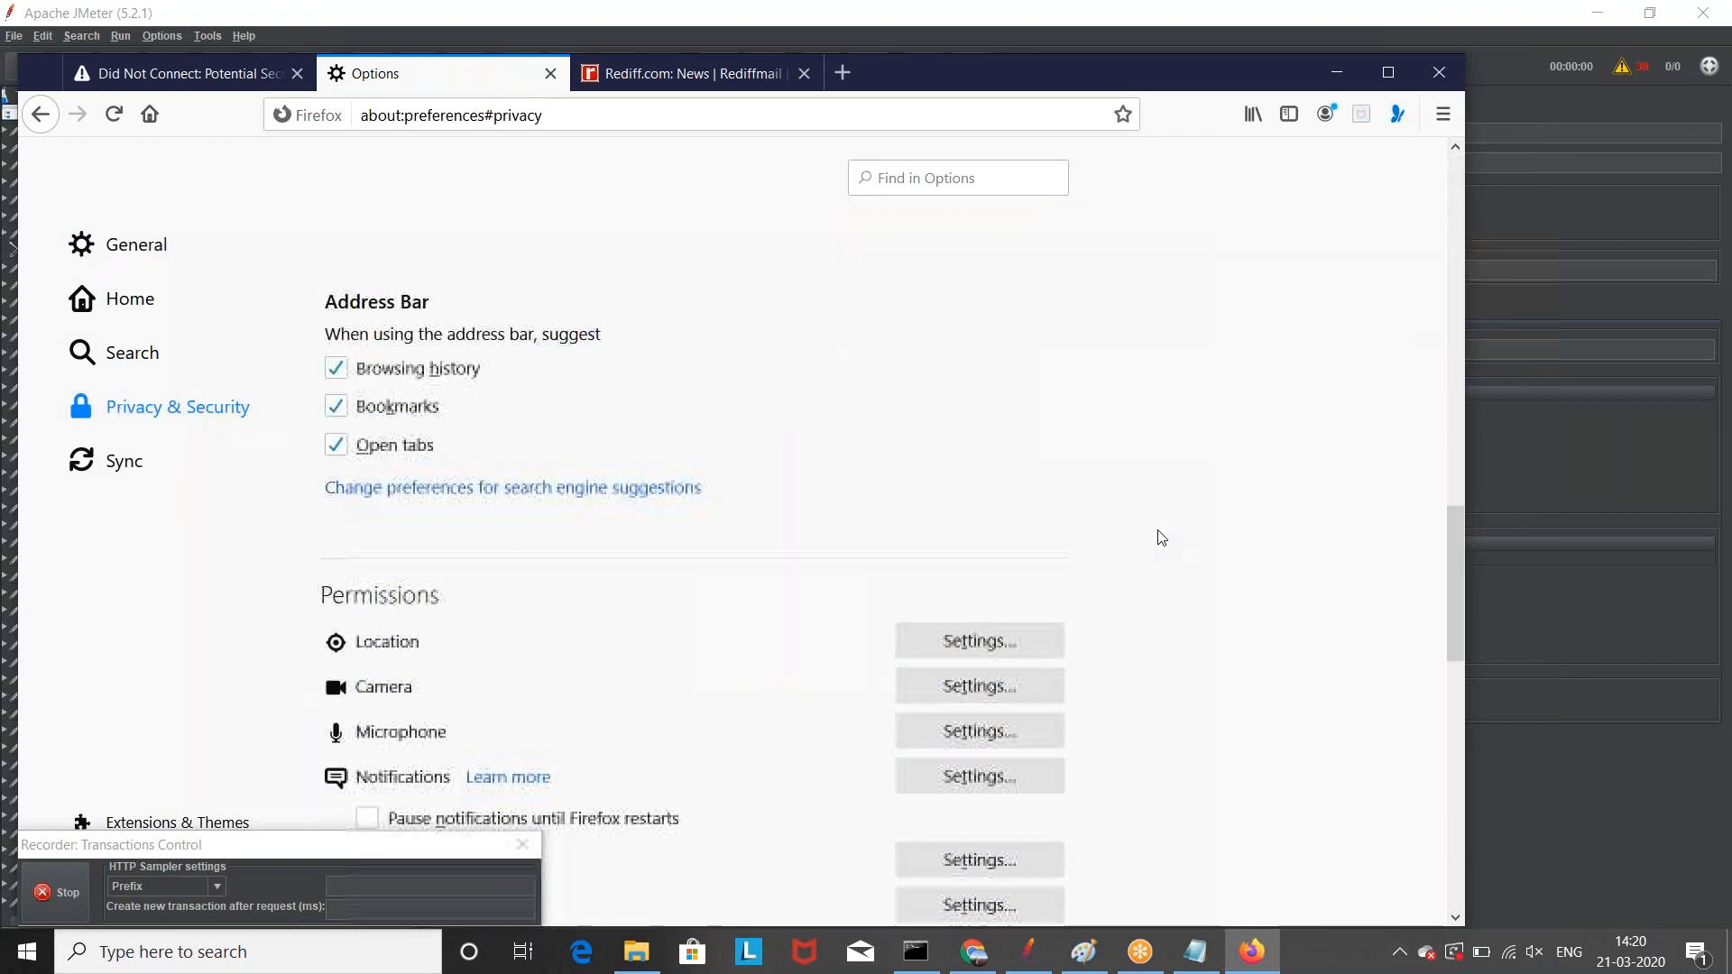
pyautogui.click(1000, 782)
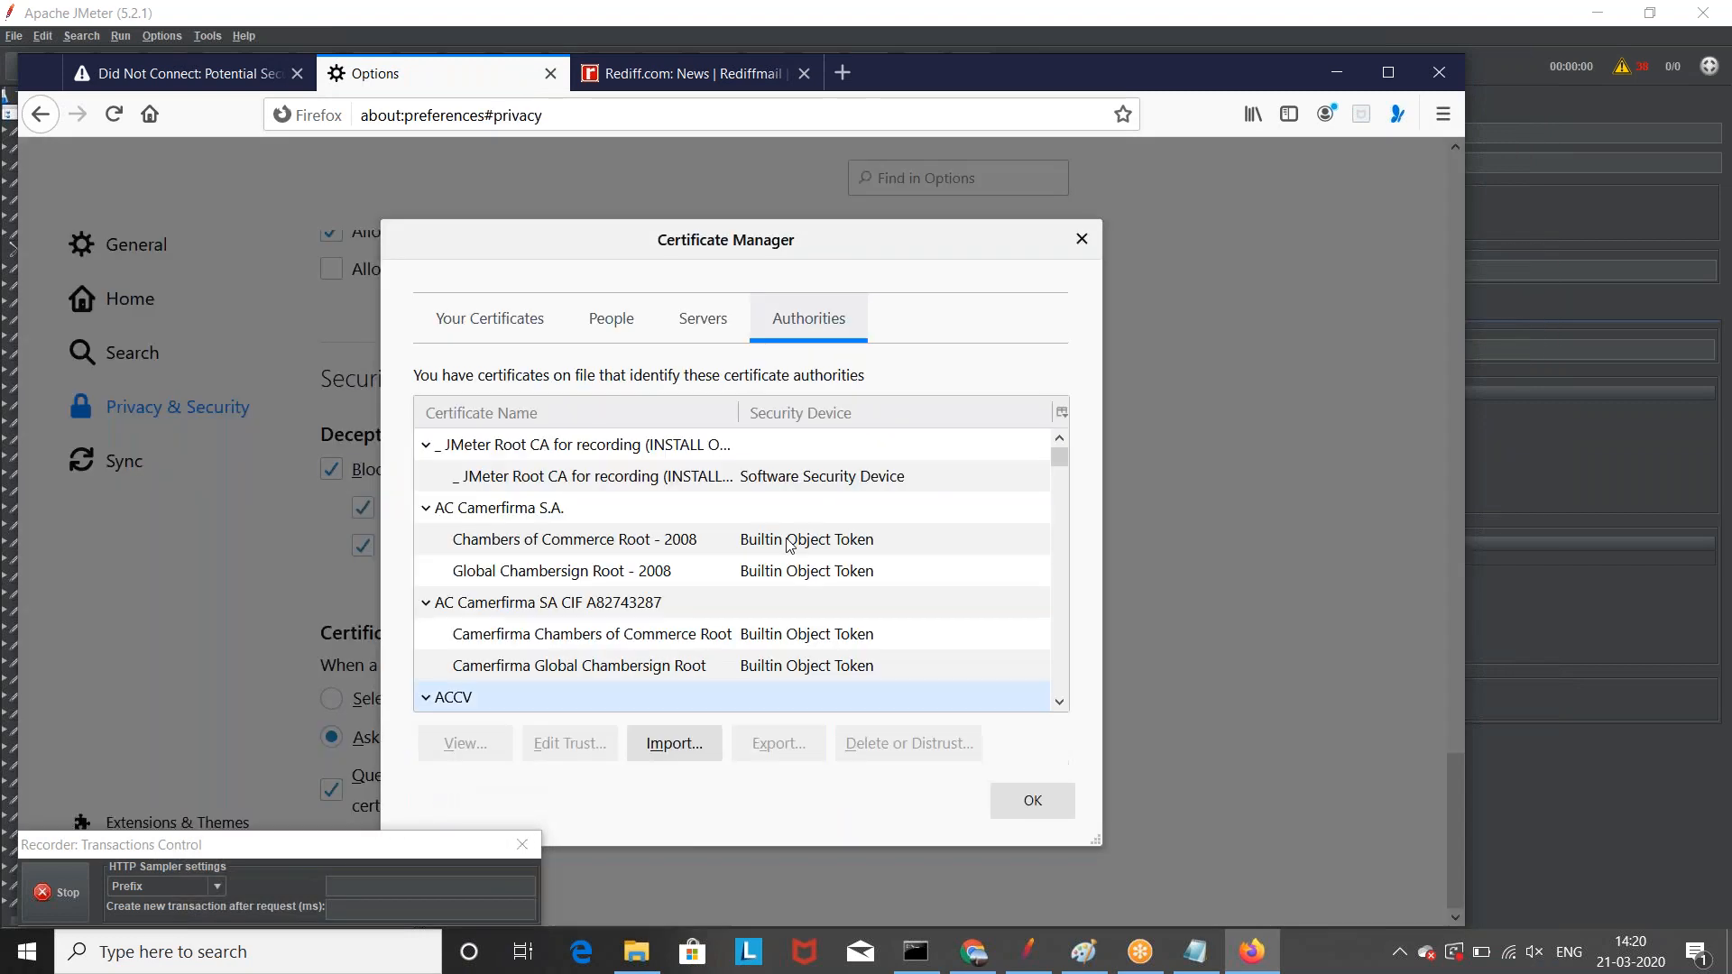
# Step: Delete the JMeter Root CA for recording certificate from Firefox's authorities and close the Certificate Manager
pyautogui.click(632, 475)
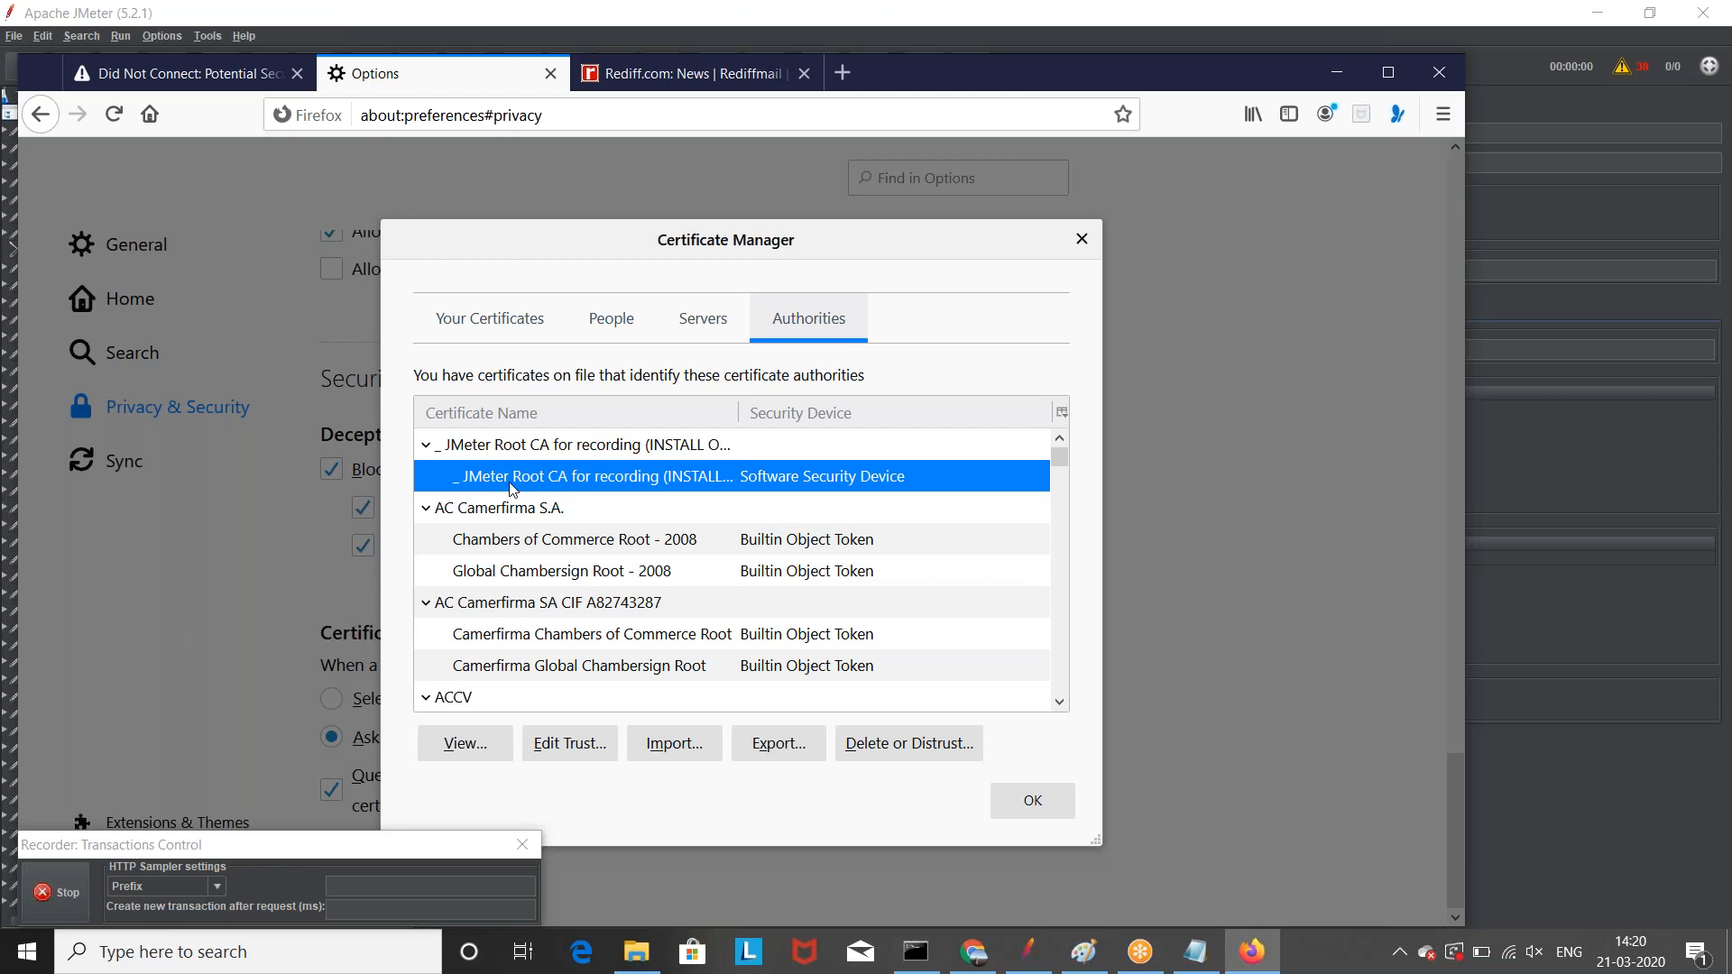
pyautogui.click(907, 744)
pyautogui.click(929, 641)
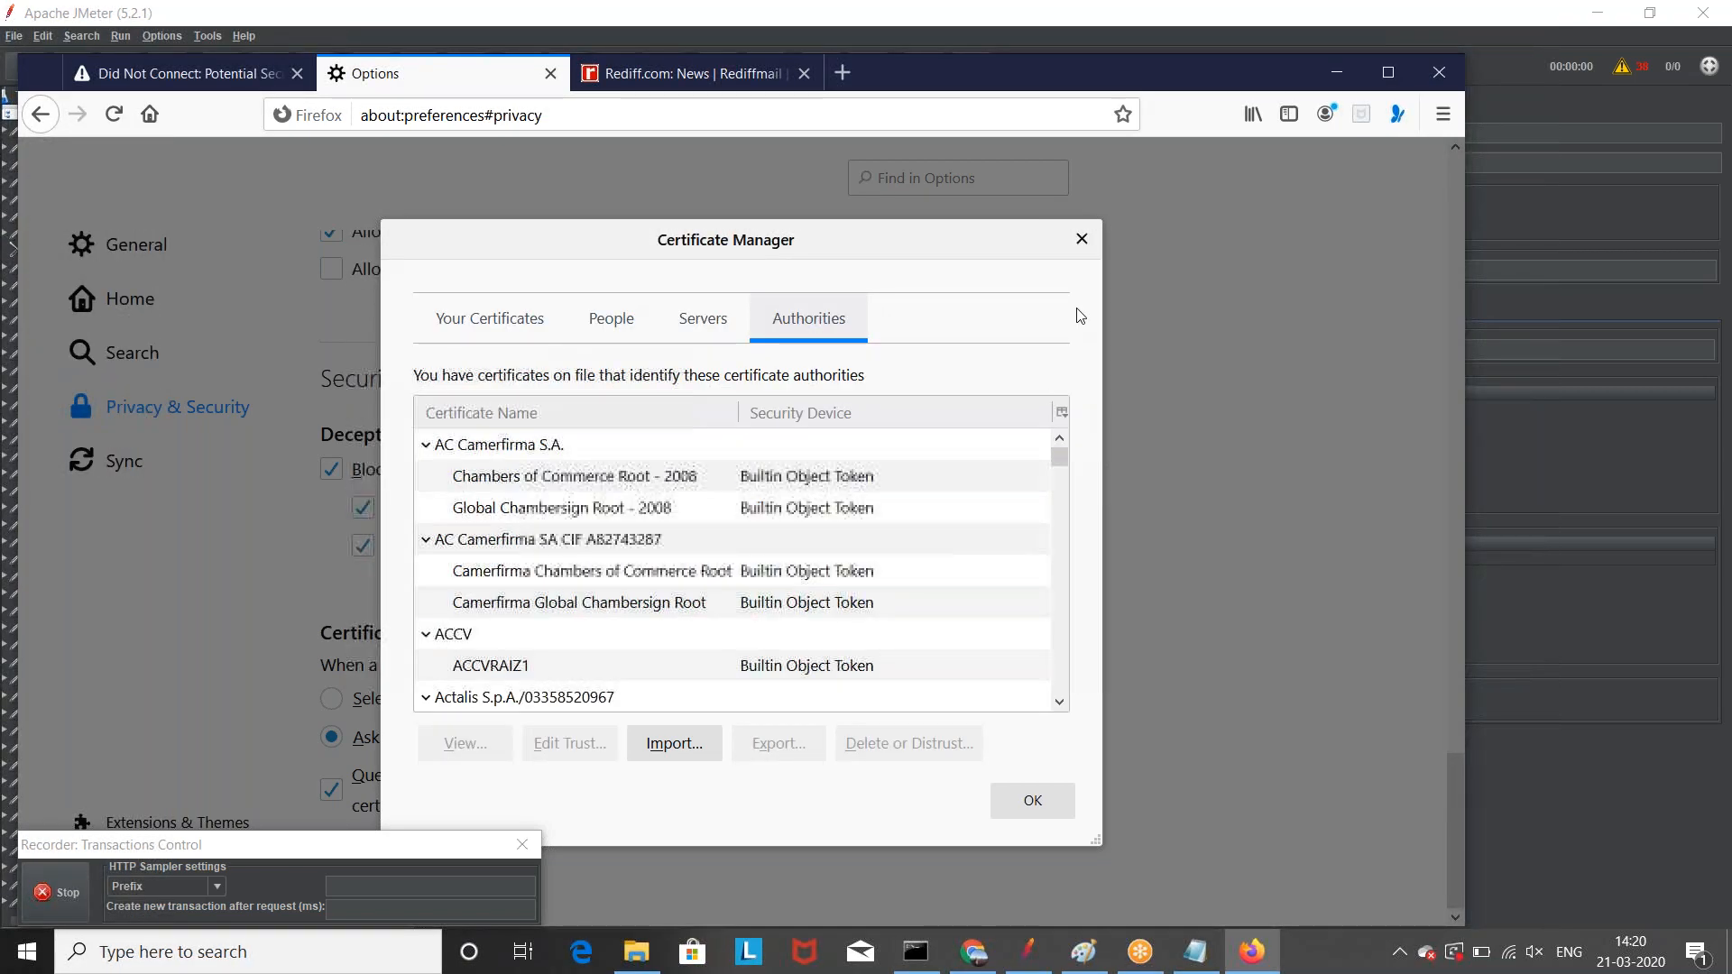
pyautogui.click(1082, 239)
# Step: Close Firefox with all its tabs and launch it again
pyautogui.click(1439, 72)
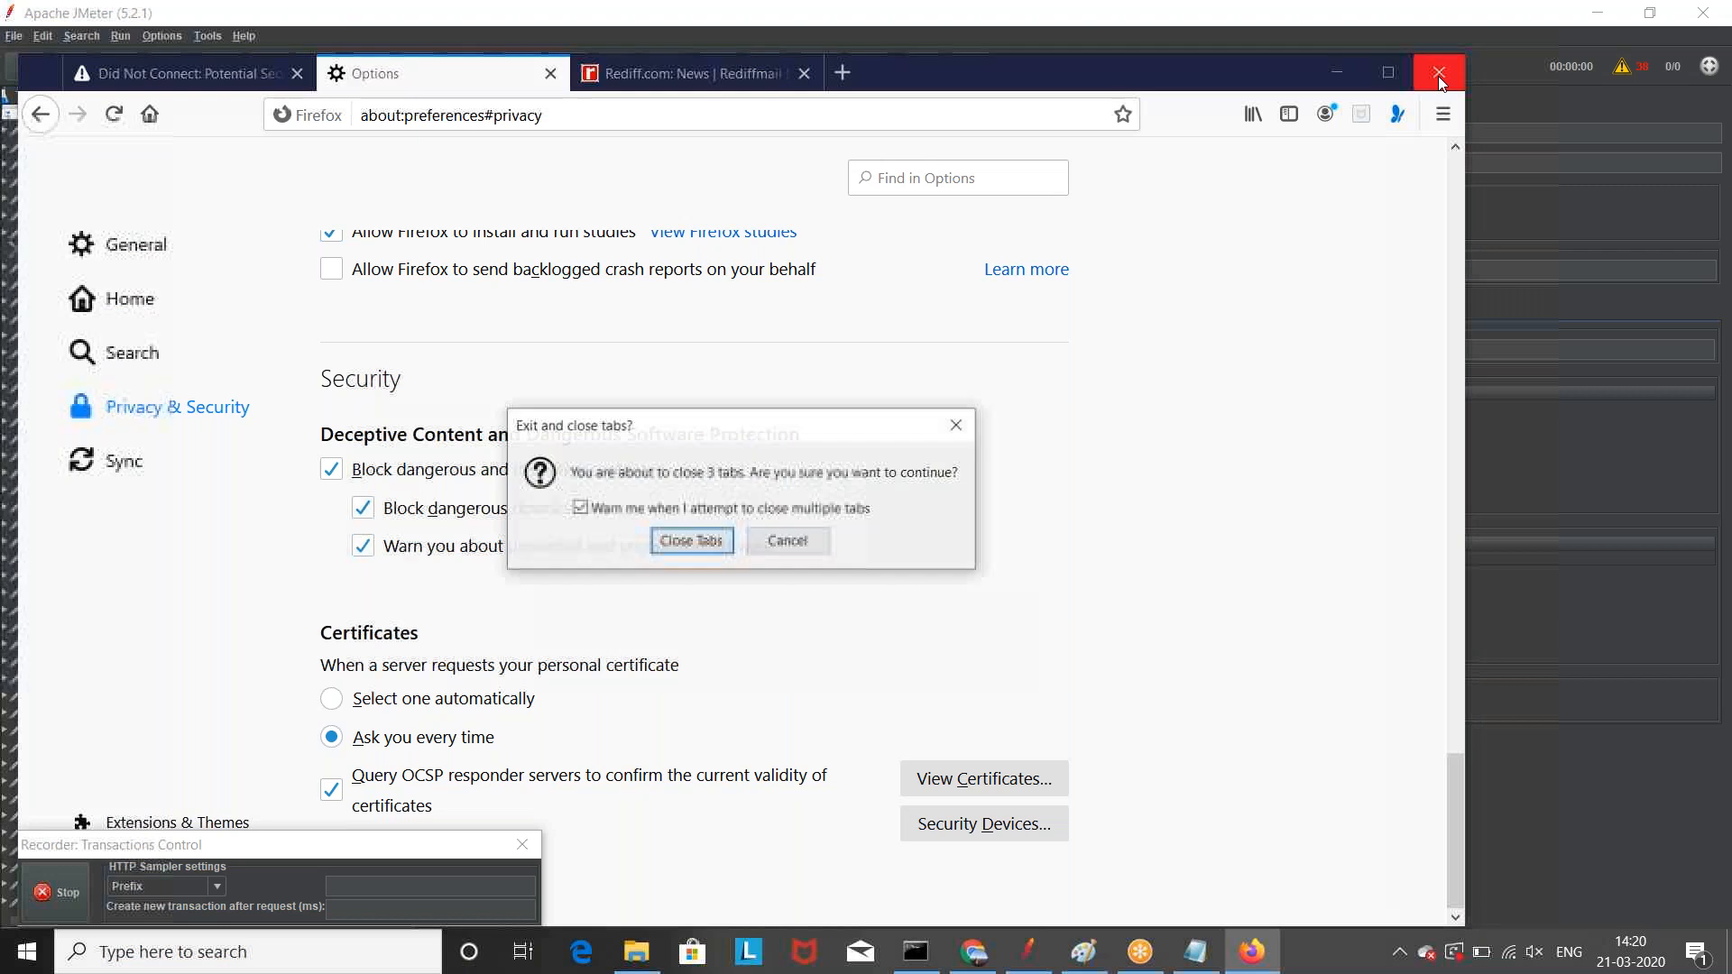
pyautogui.click(697, 541)
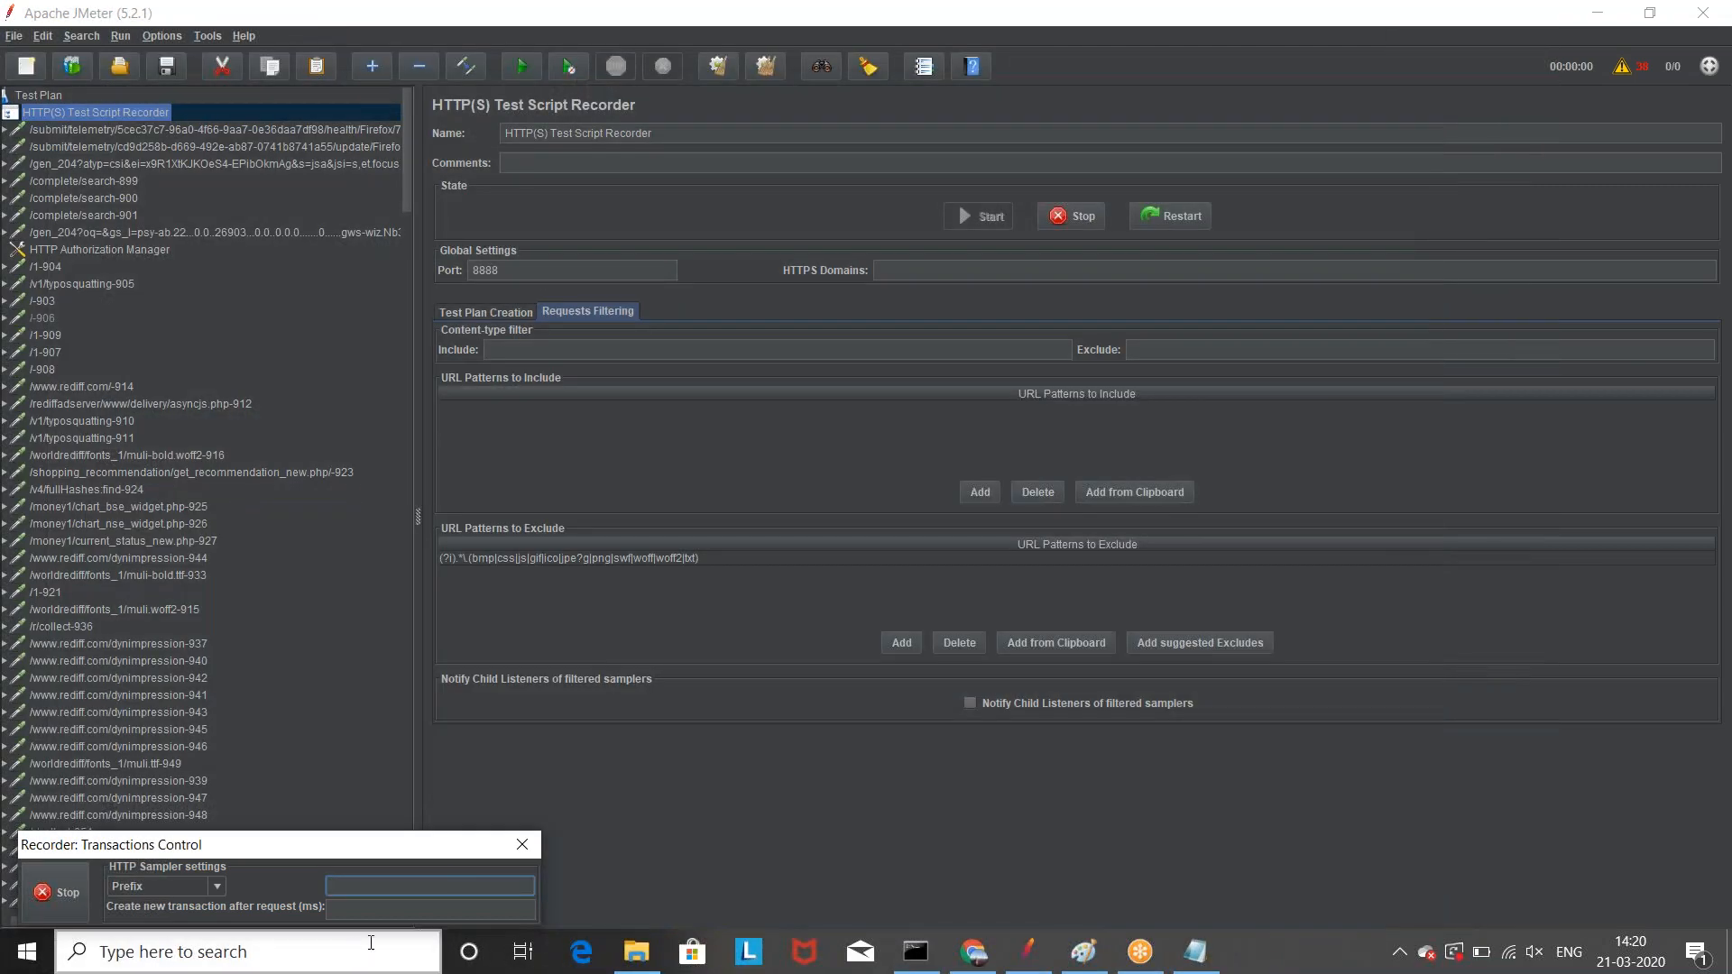
pyautogui.click(371, 943)
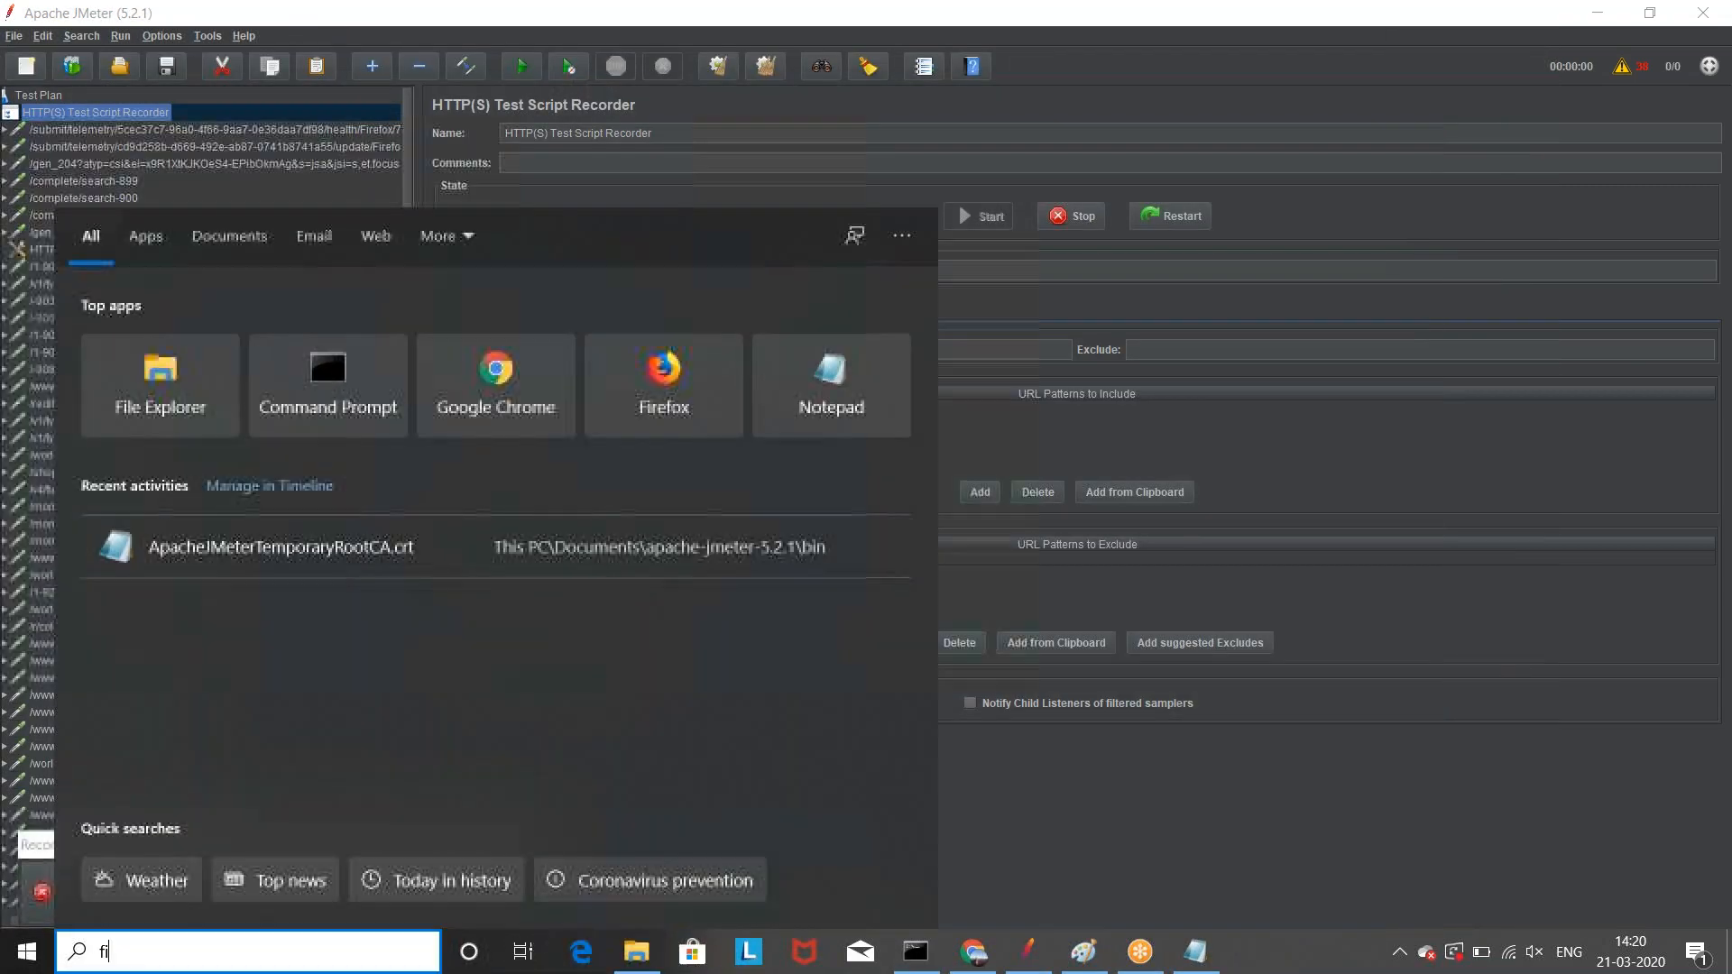
pyautogui.write('fire')
pyautogui.click(176, 349)
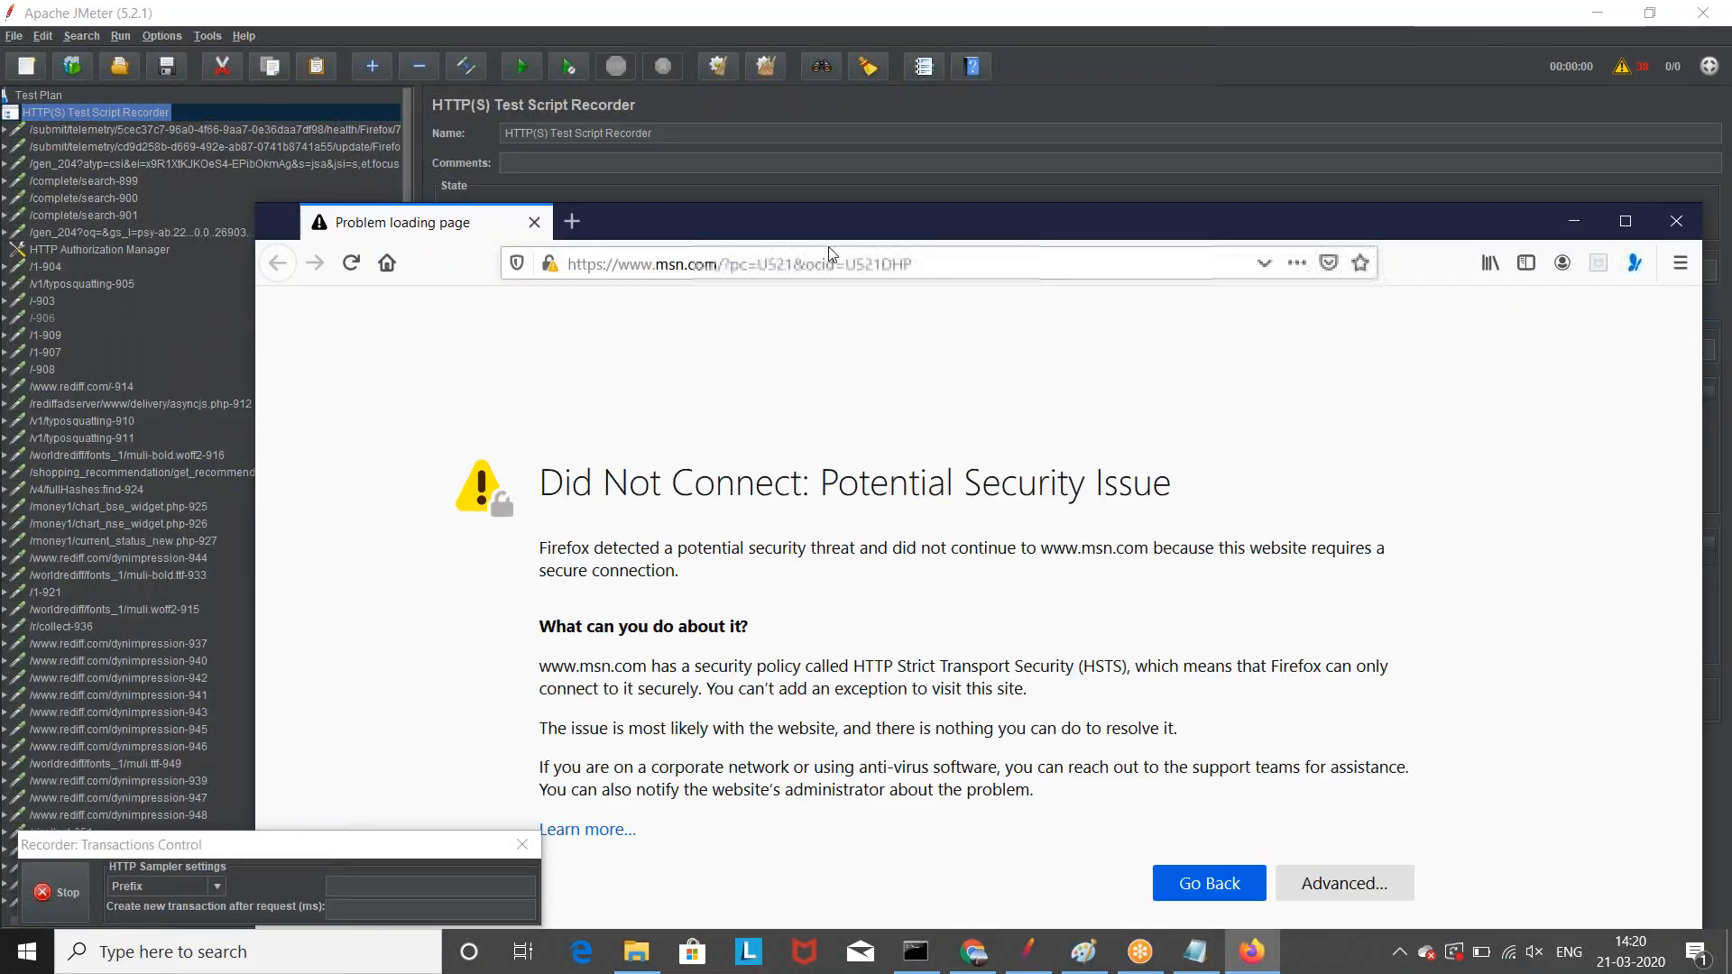
# Step: Try to load google.com in Firefox with the JMeter certificate removed
pyautogui.click(682, 270)
pyautogui.write('google.com/')
pyautogui.press('Return')
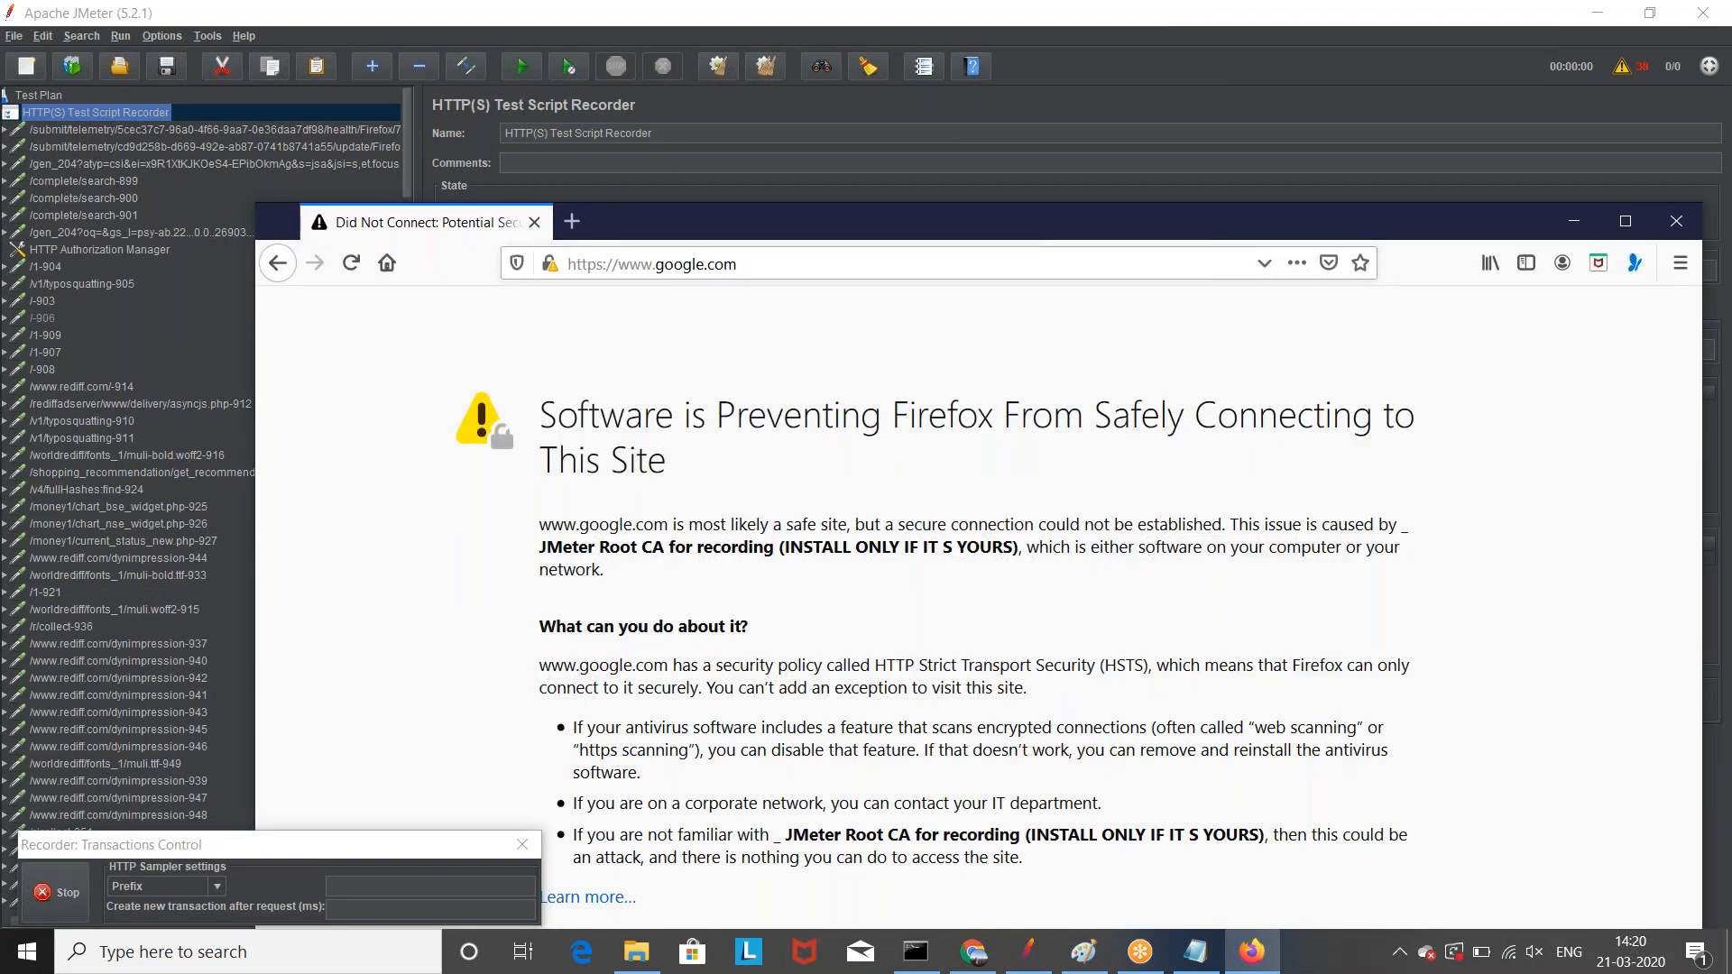
# Step: Try to load rediff.com in a new Firefox tab with the JMeter certificate removed
pyautogui.click(572, 221)
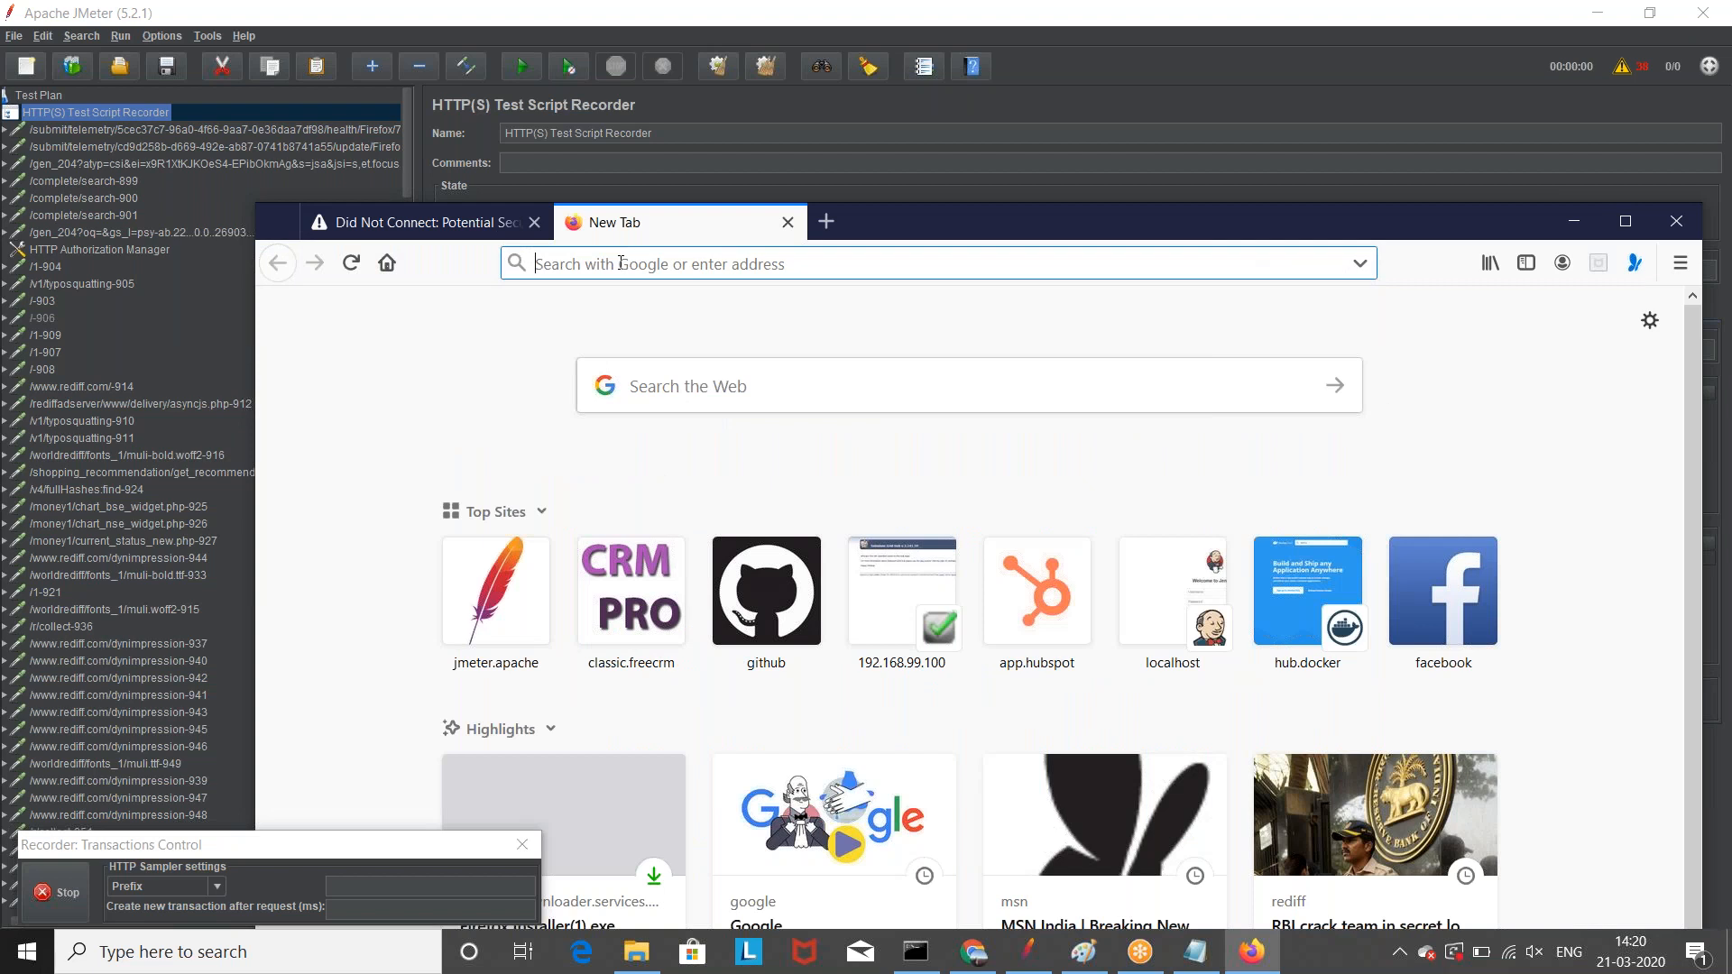
pyautogui.write('rediff.com/')
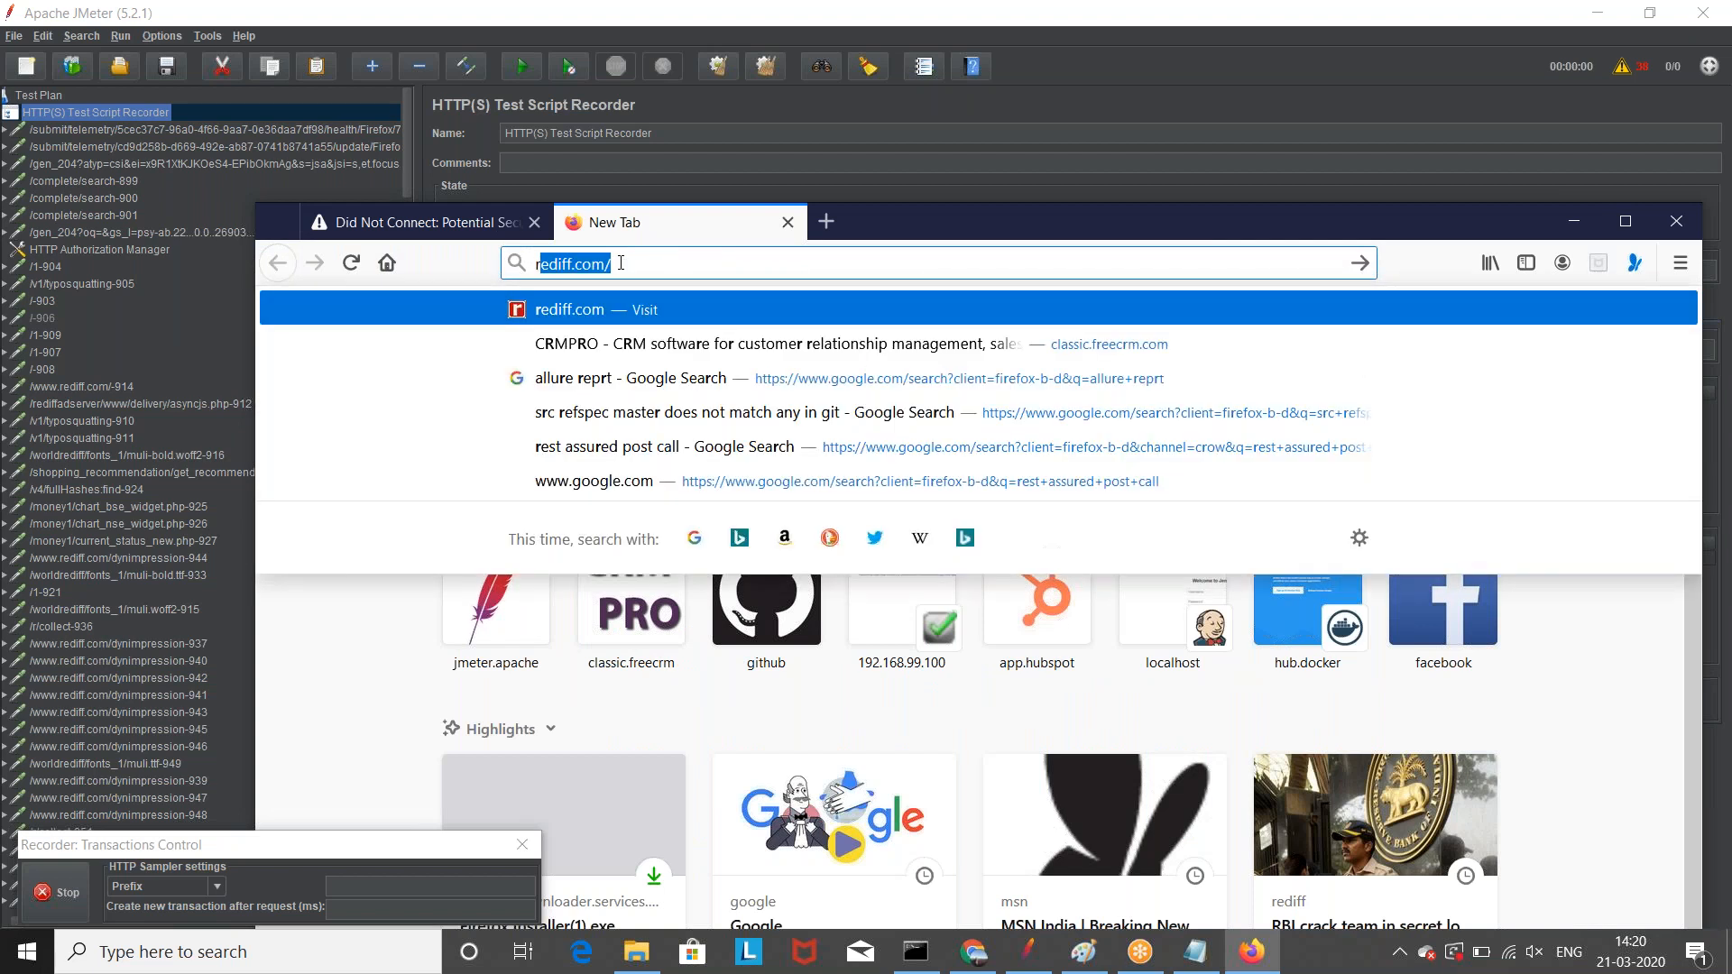
pyautogui.press('Return')
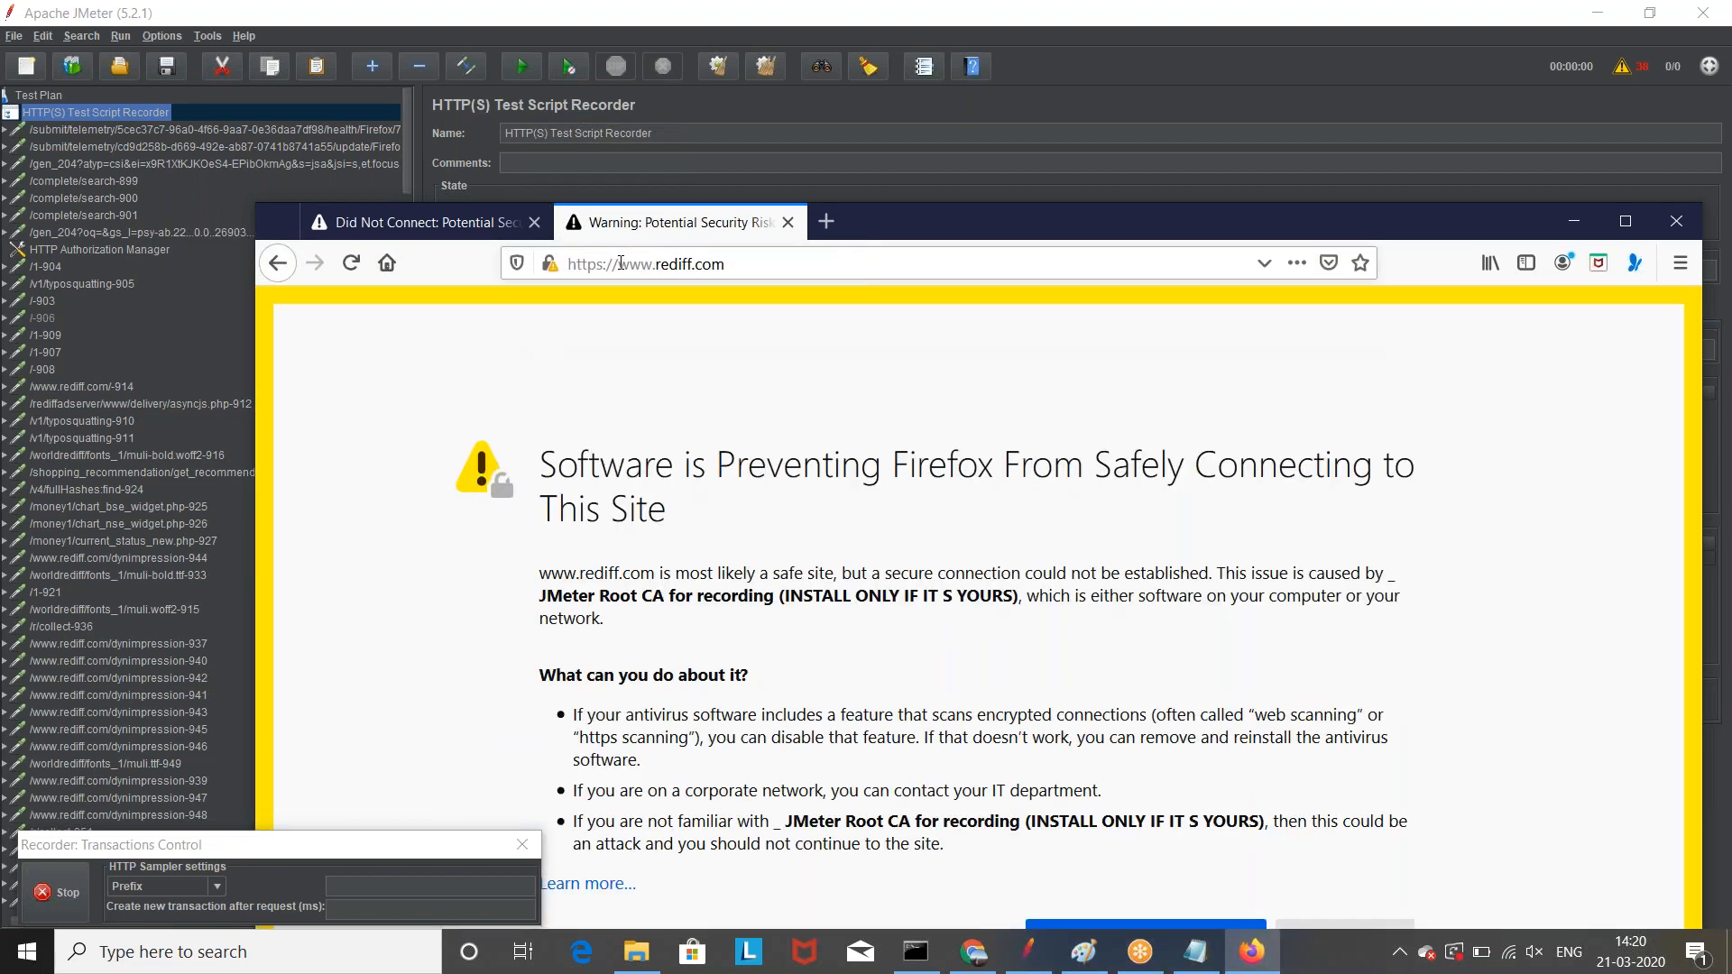
# Step: Reposition the Firefox window and read the explanation of the blocked connection on the rediff.com security warning page
pyautogui.moveTo(963, 216); pyautogui.dragTo(960, 41)
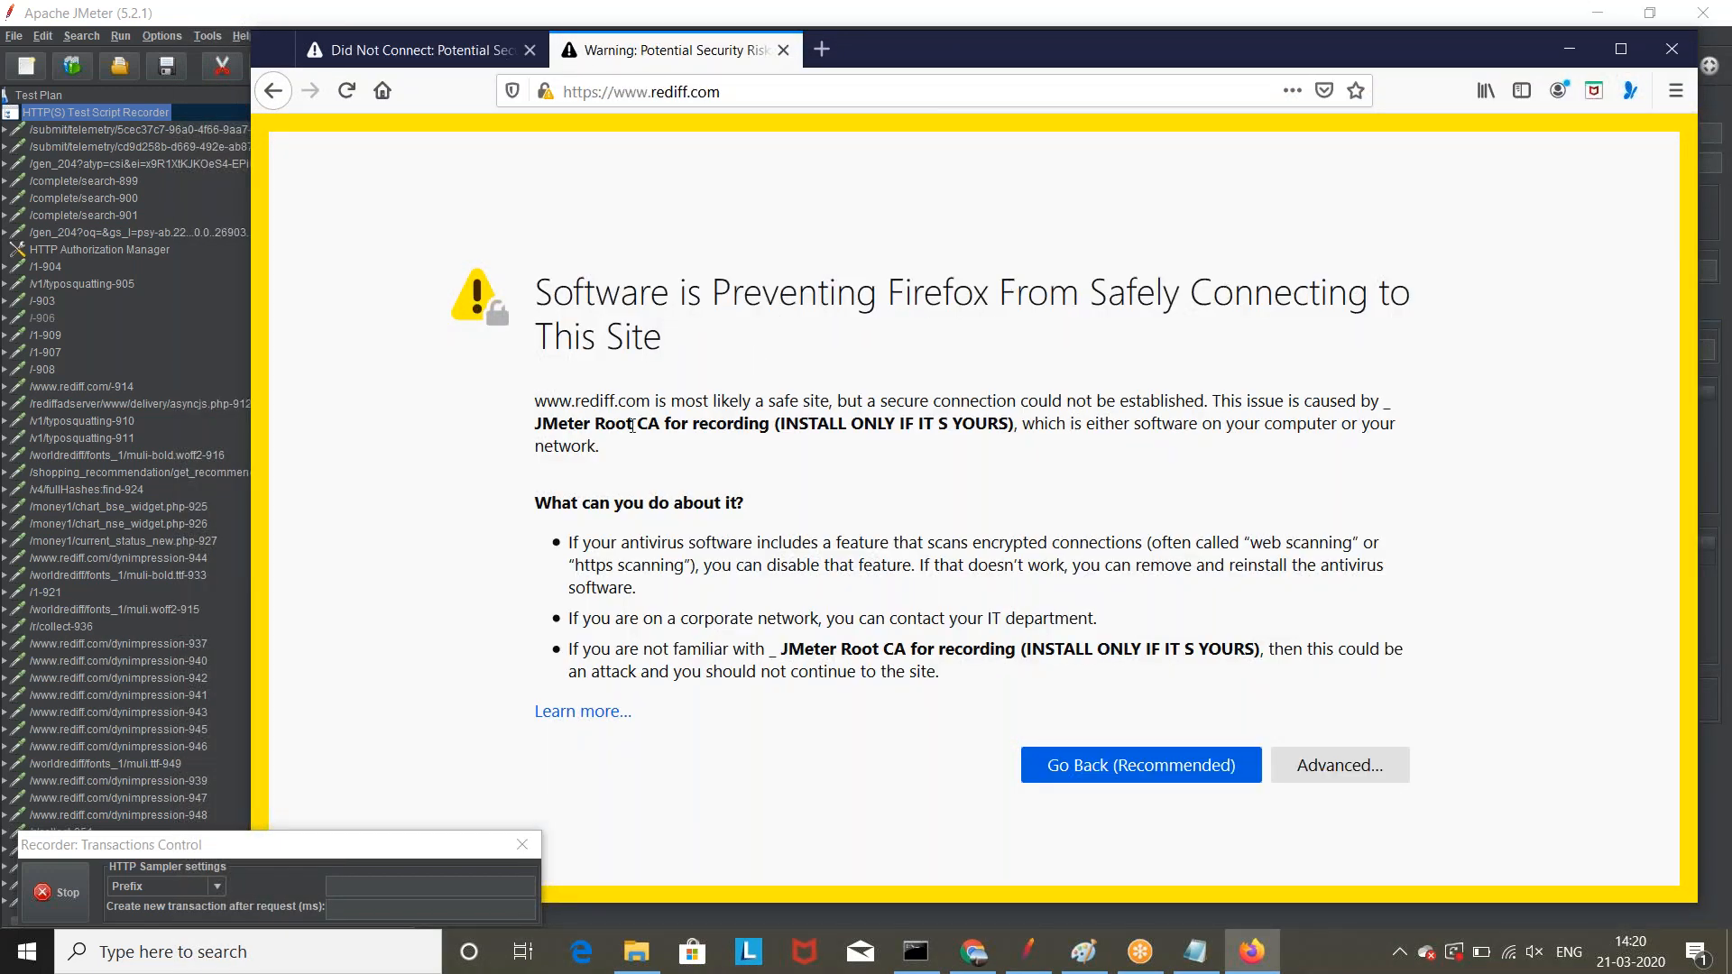
pyautogui.moveTo(591, 423); pyautogui.dragTo(782, 402)
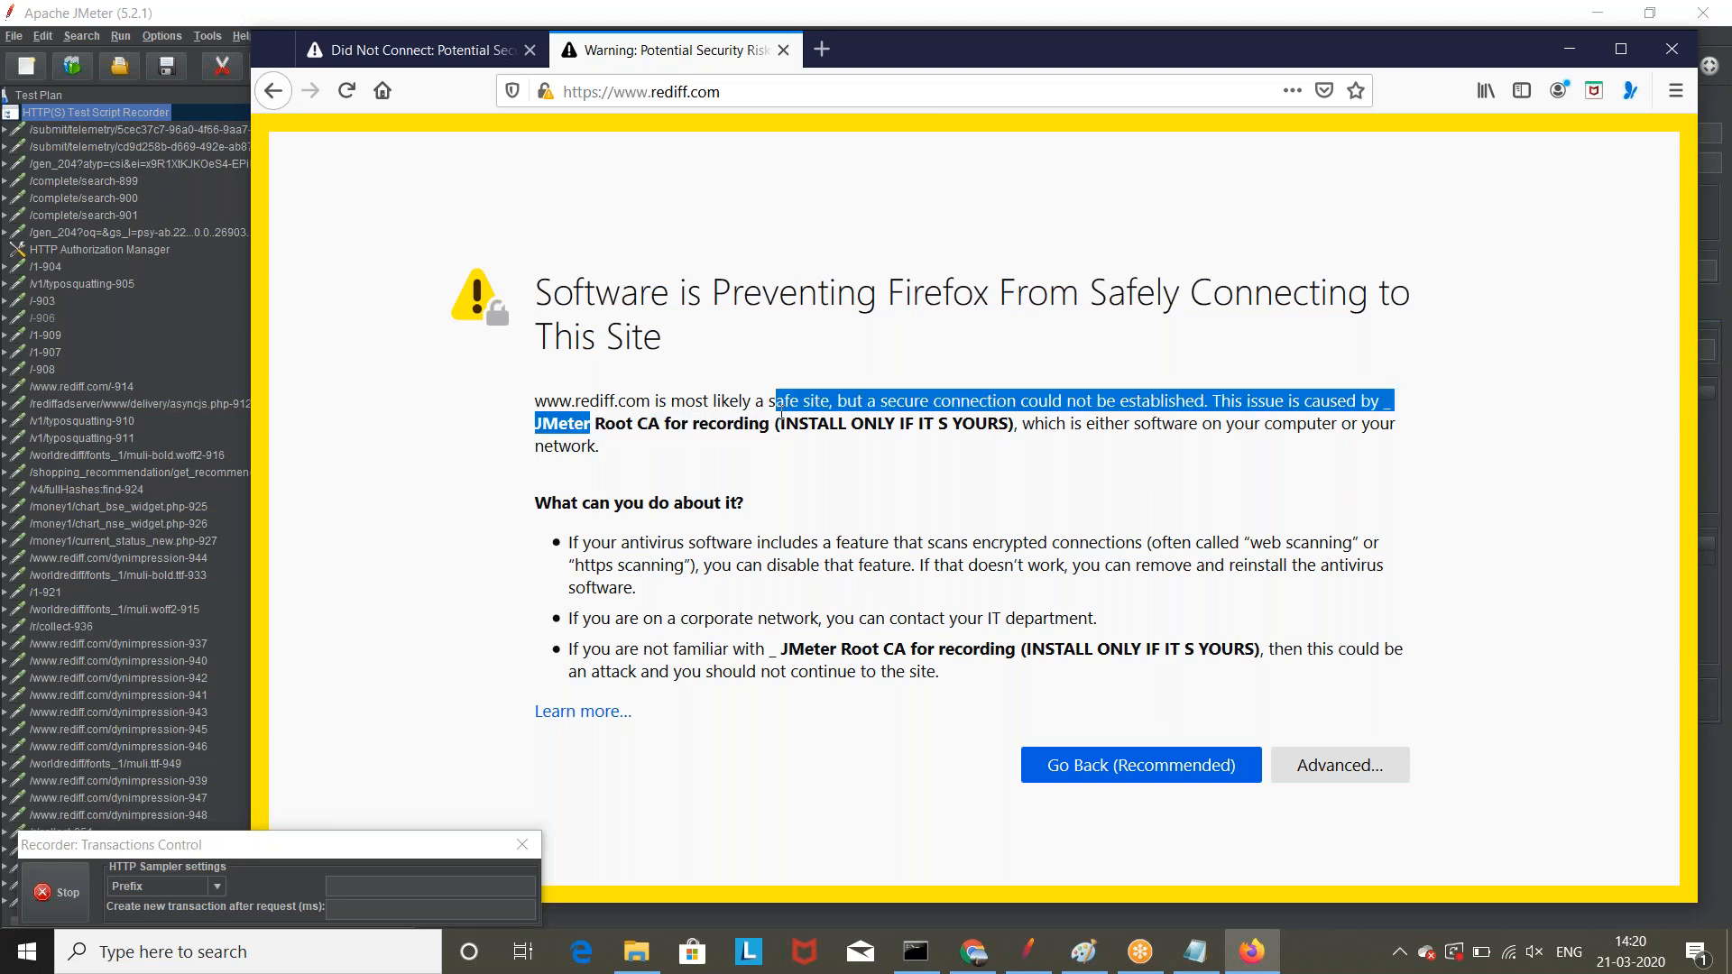
pyautogui.click(929, 455)
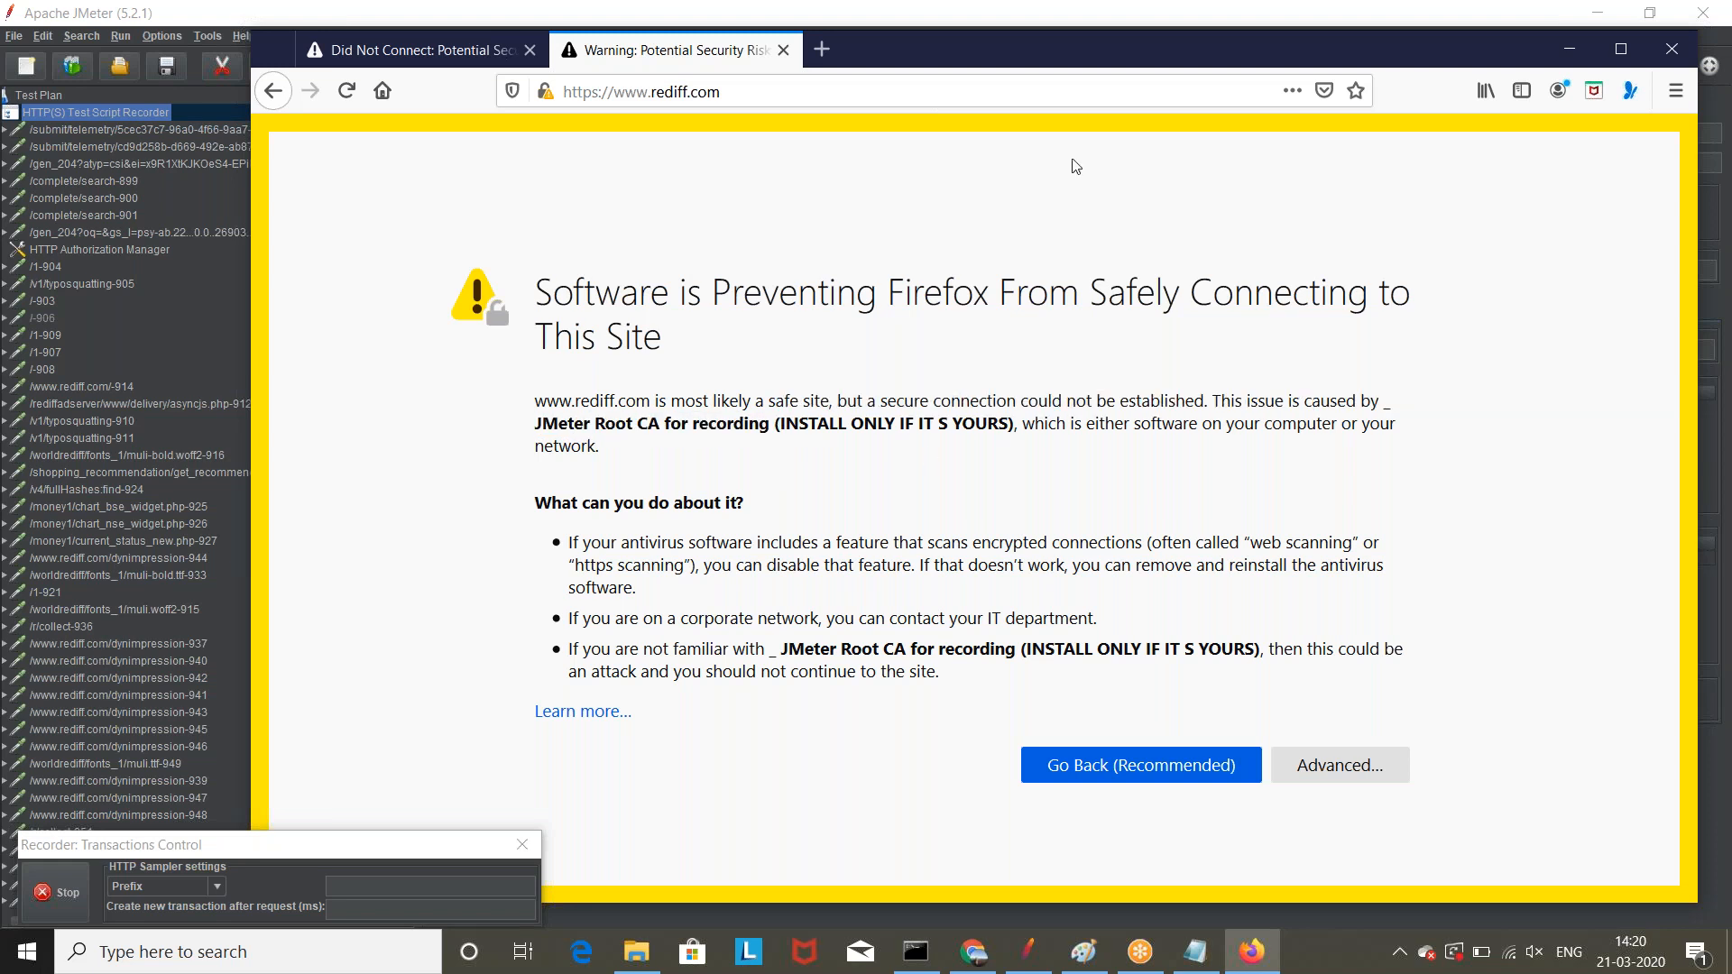
pyautogui.moveTo(1139, 45); pyautogui.dragTo(1128, 94)
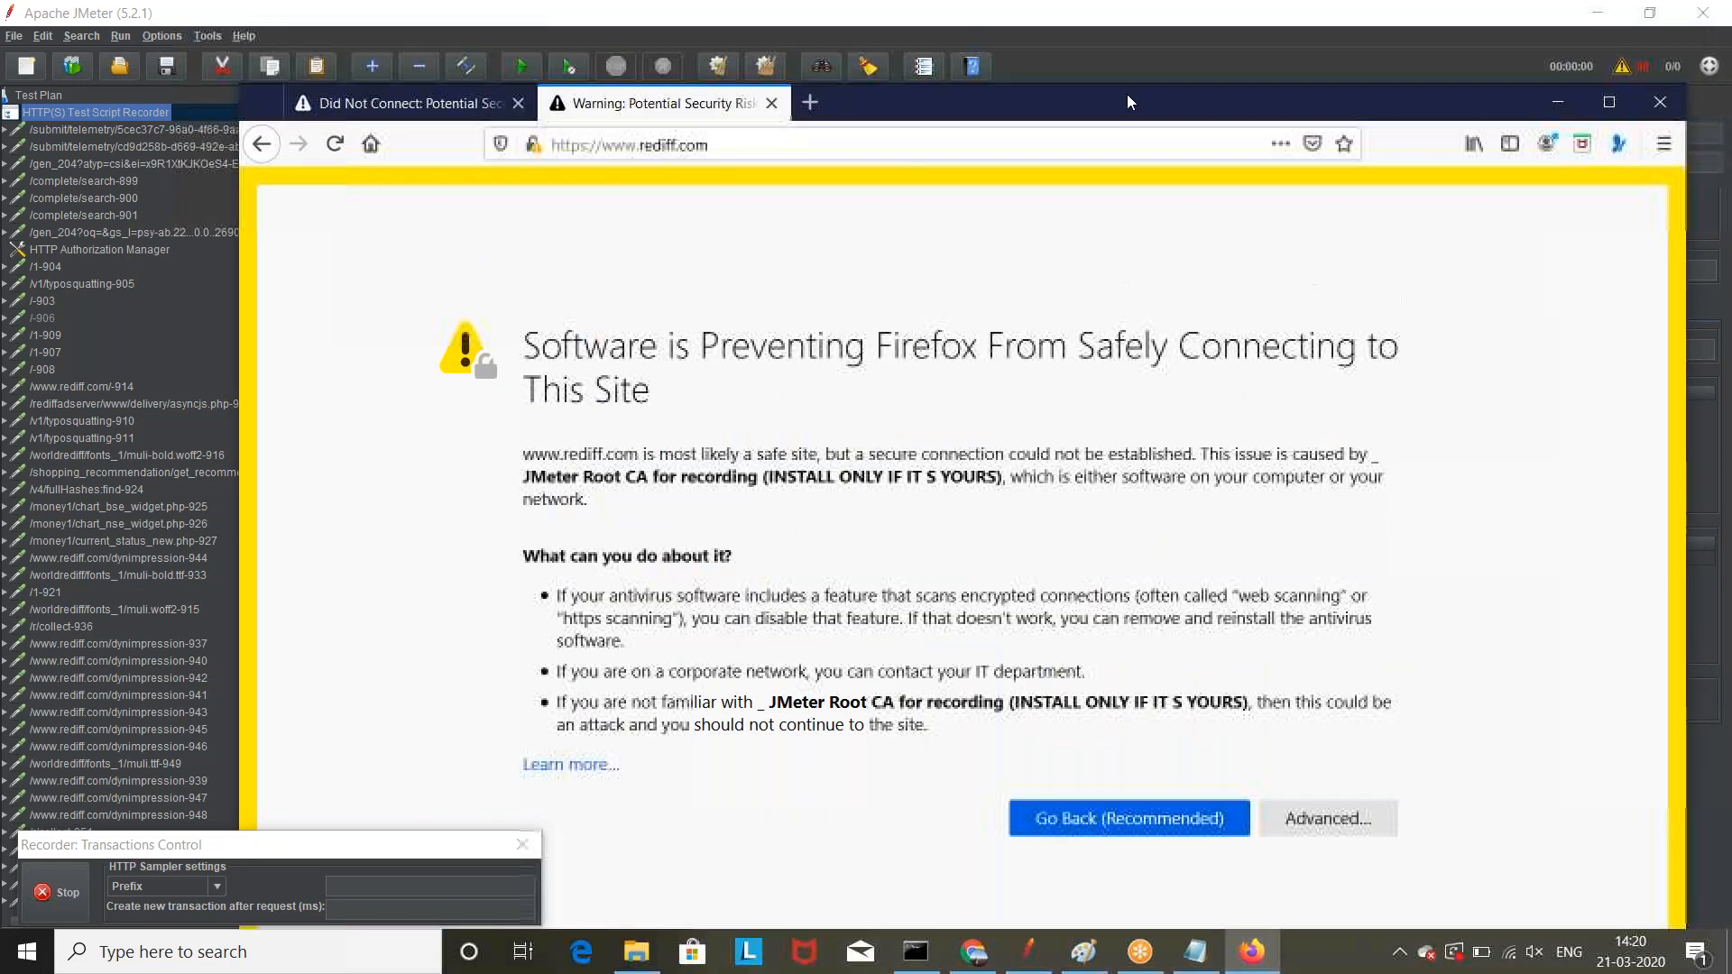
# Step: Open classic.freecrm.com in a new Firefox tab and check the site's connection security information
pyautogui.doubleClick(993, 101)
pyautogui.write('classic.freecrm.com/')
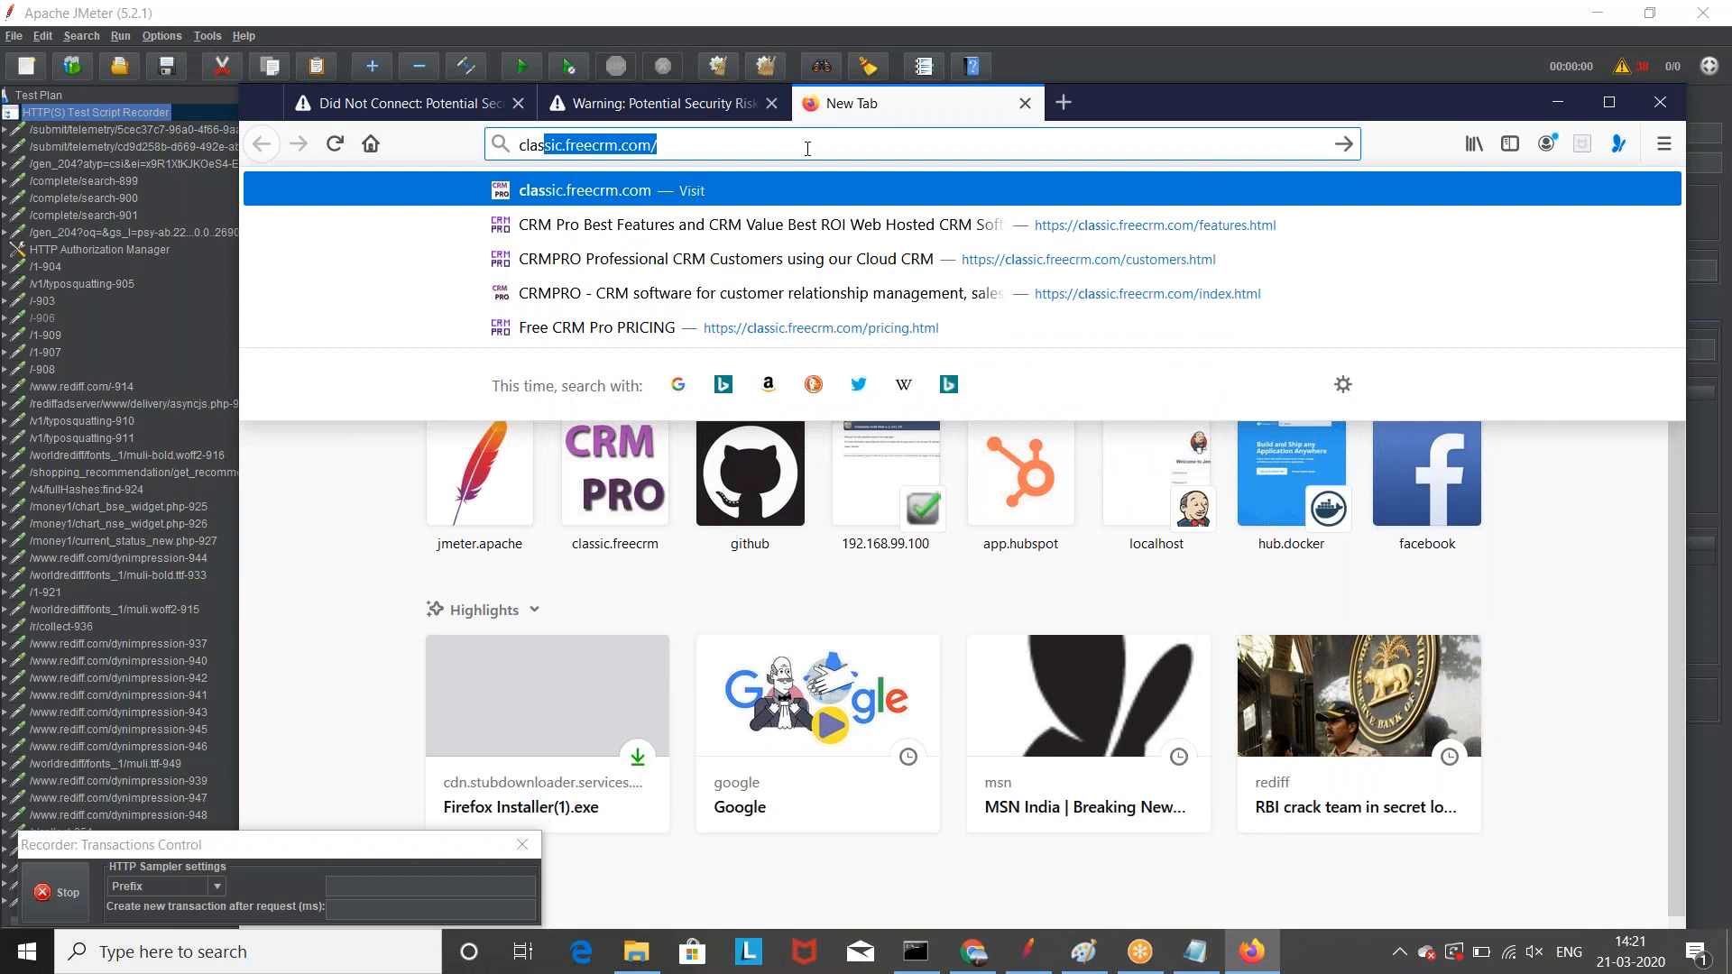
pyautogui.press('Return')
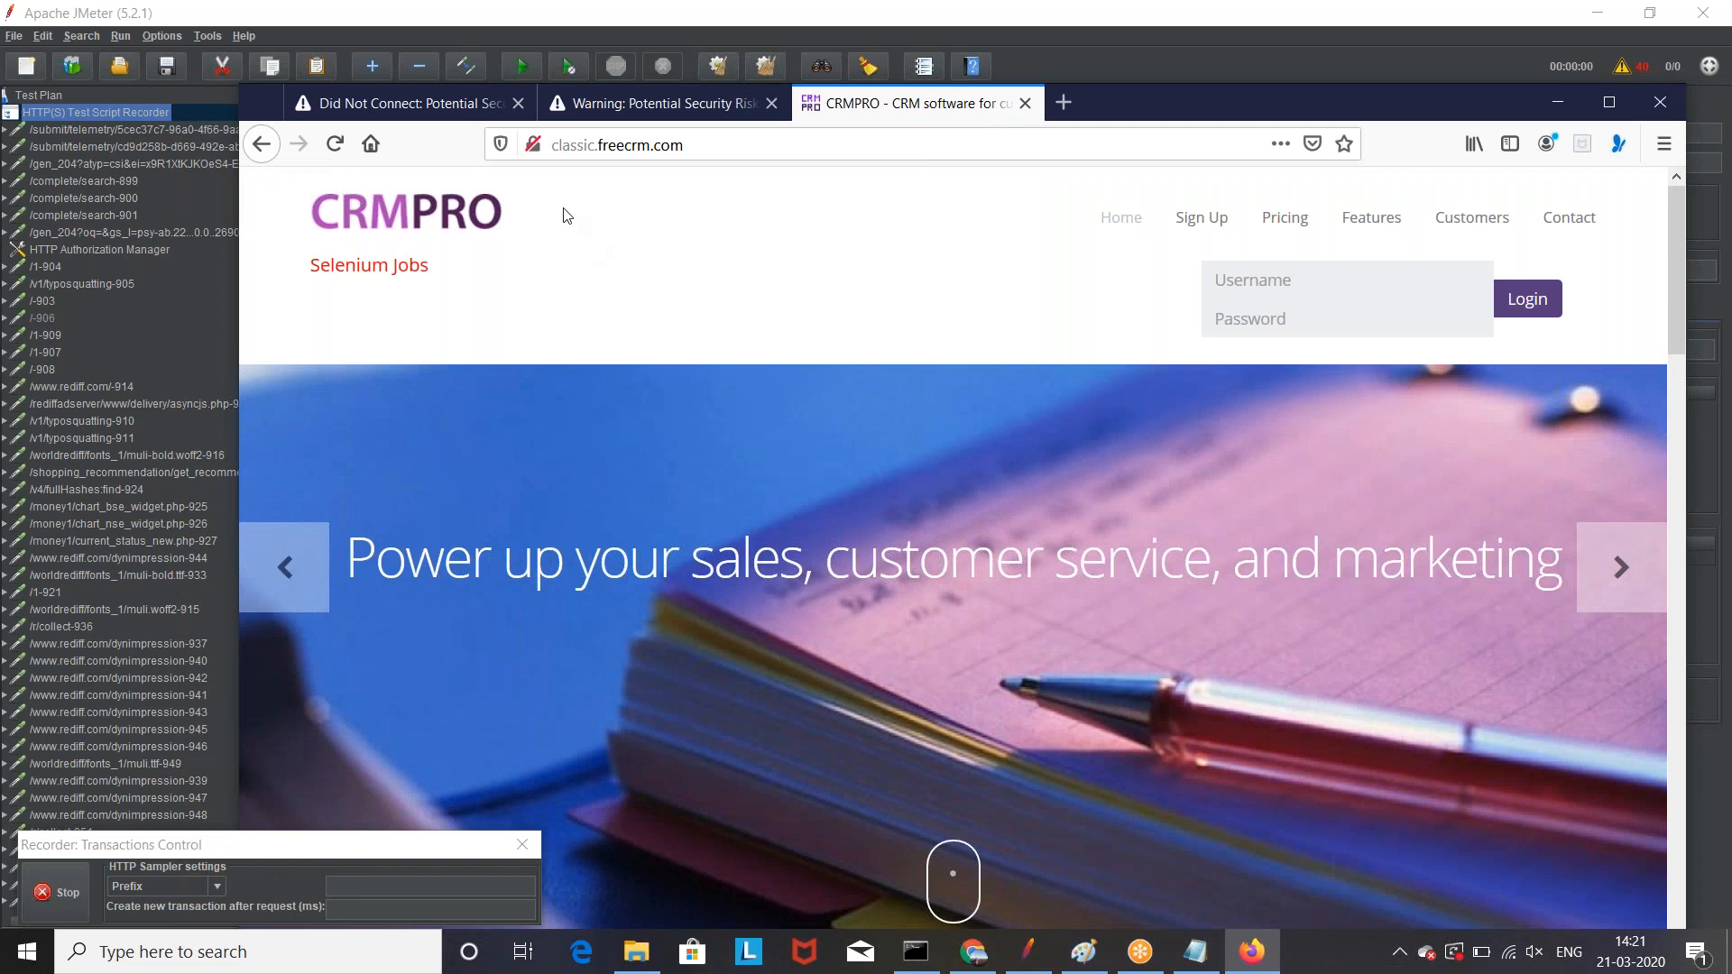
pyautogui.click(533, 145)
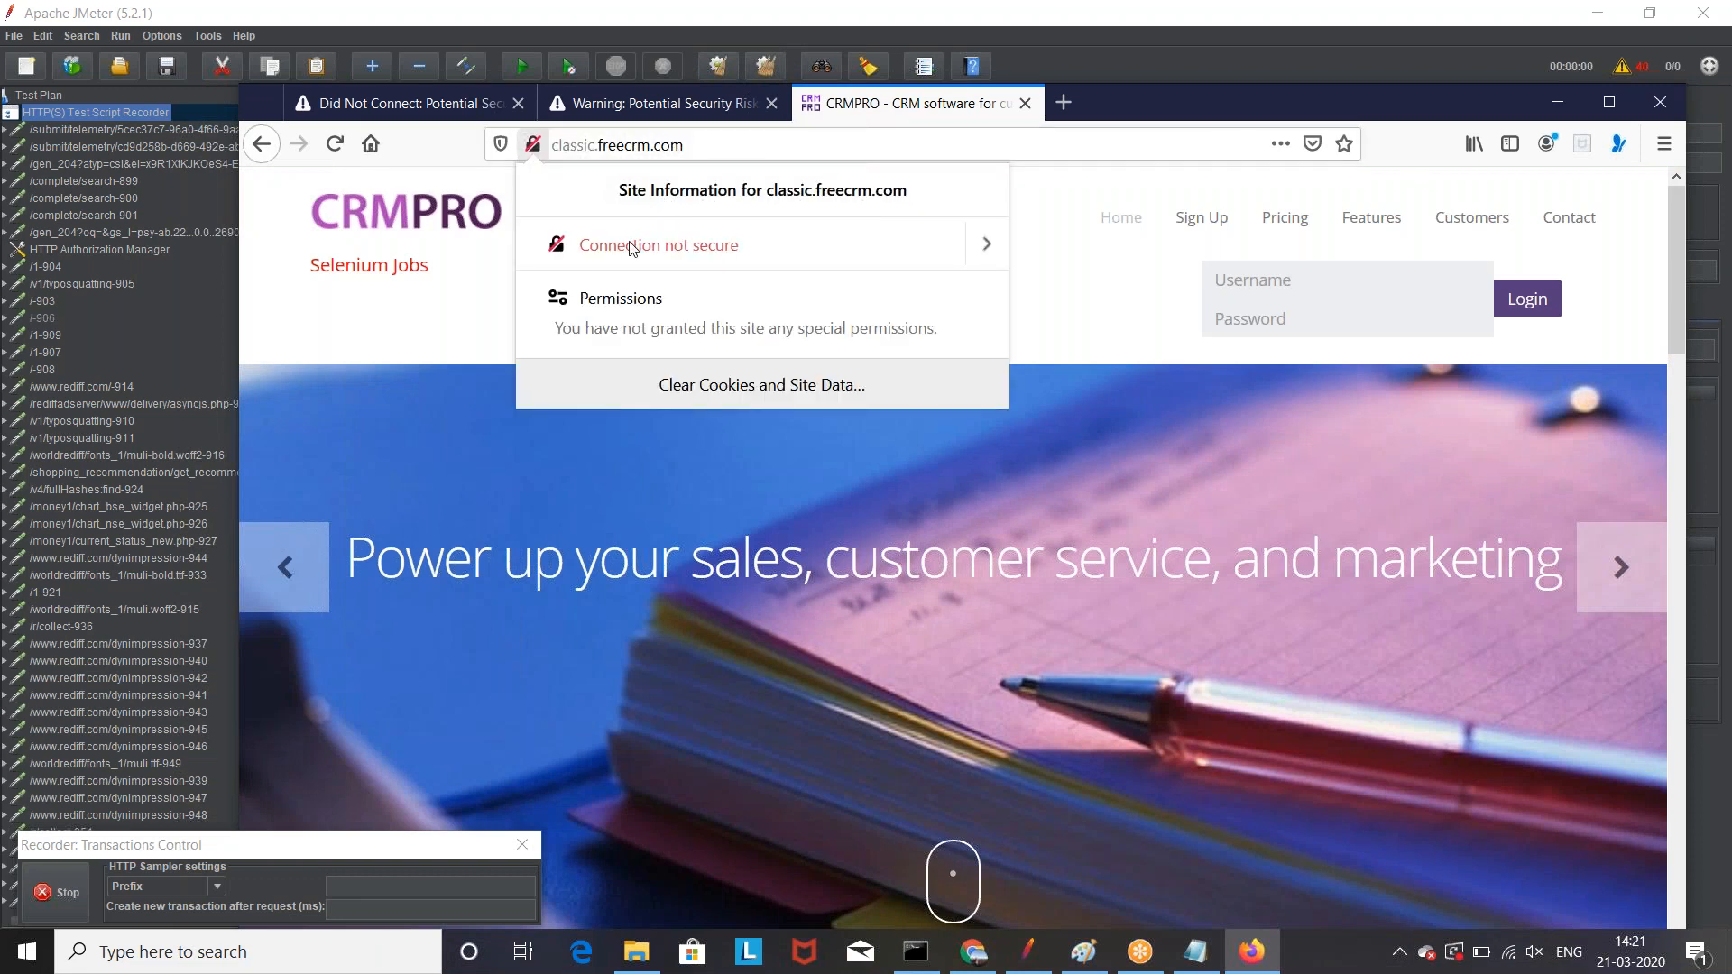
pyautogui.click(1077, 292)
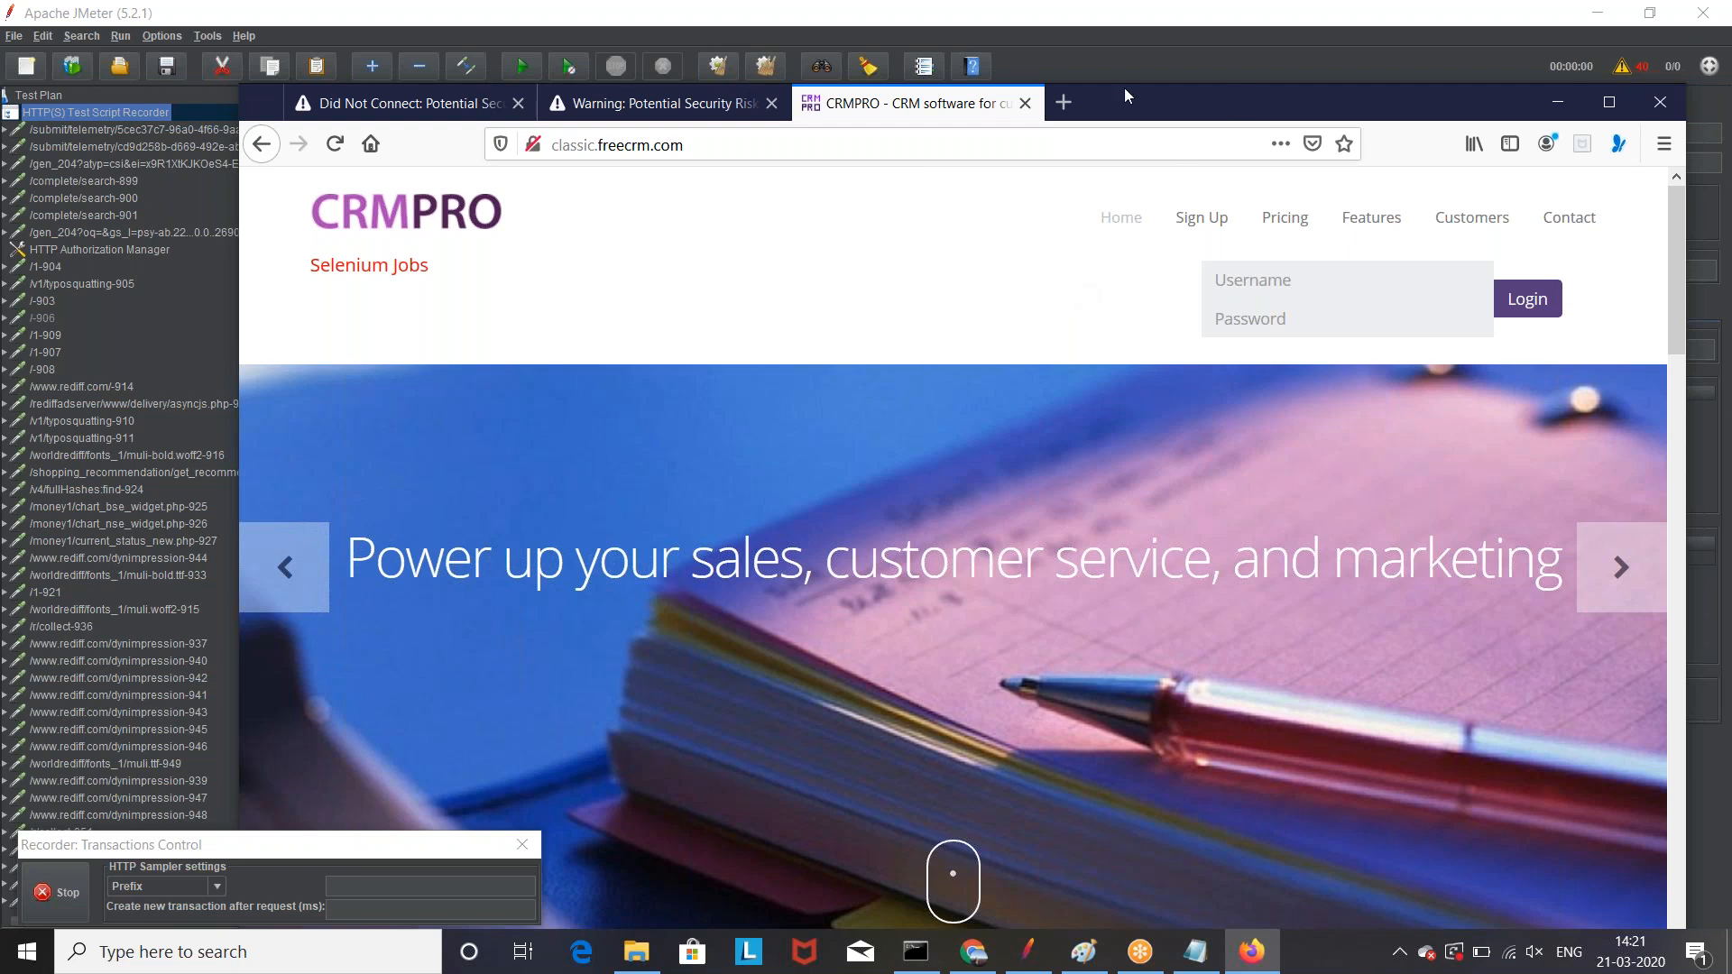
# Step: Move the Firefox window aside and open the Certificate Manager's authorities list from the Privacy & Security options
pyautogui.moveTo(1124, 88); pyautogui.dragTo(1010, 84)
pyautogui.click(1549, 139)
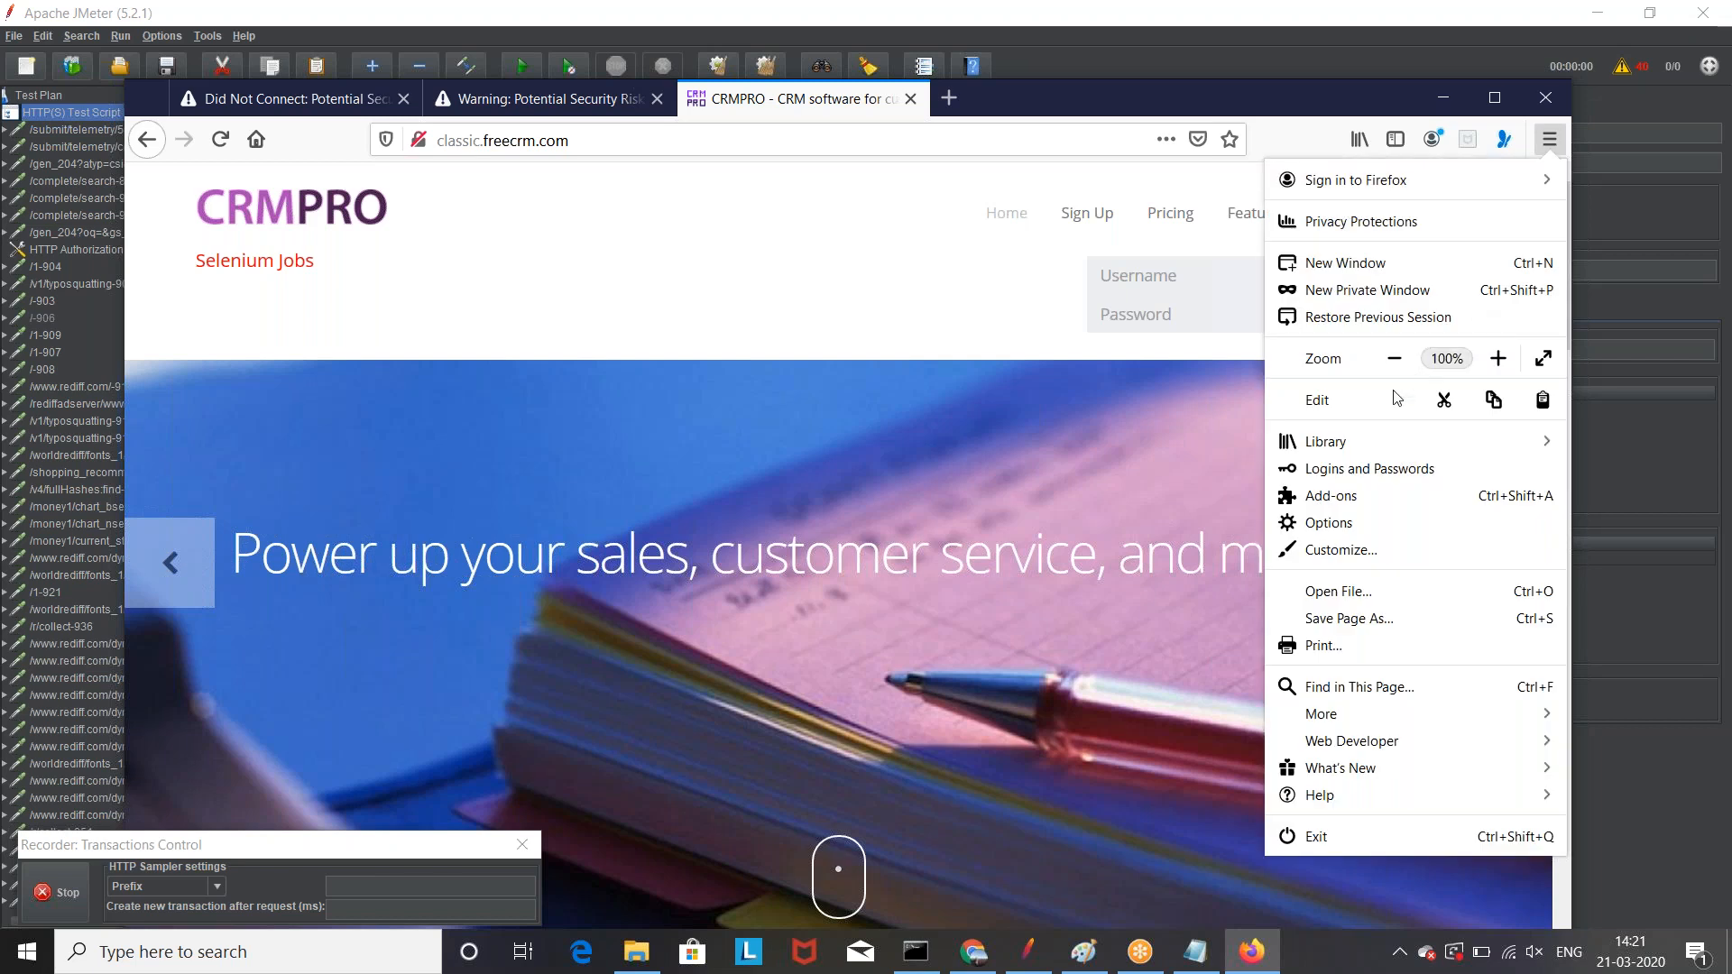
pyautogui.click(1340, 522)
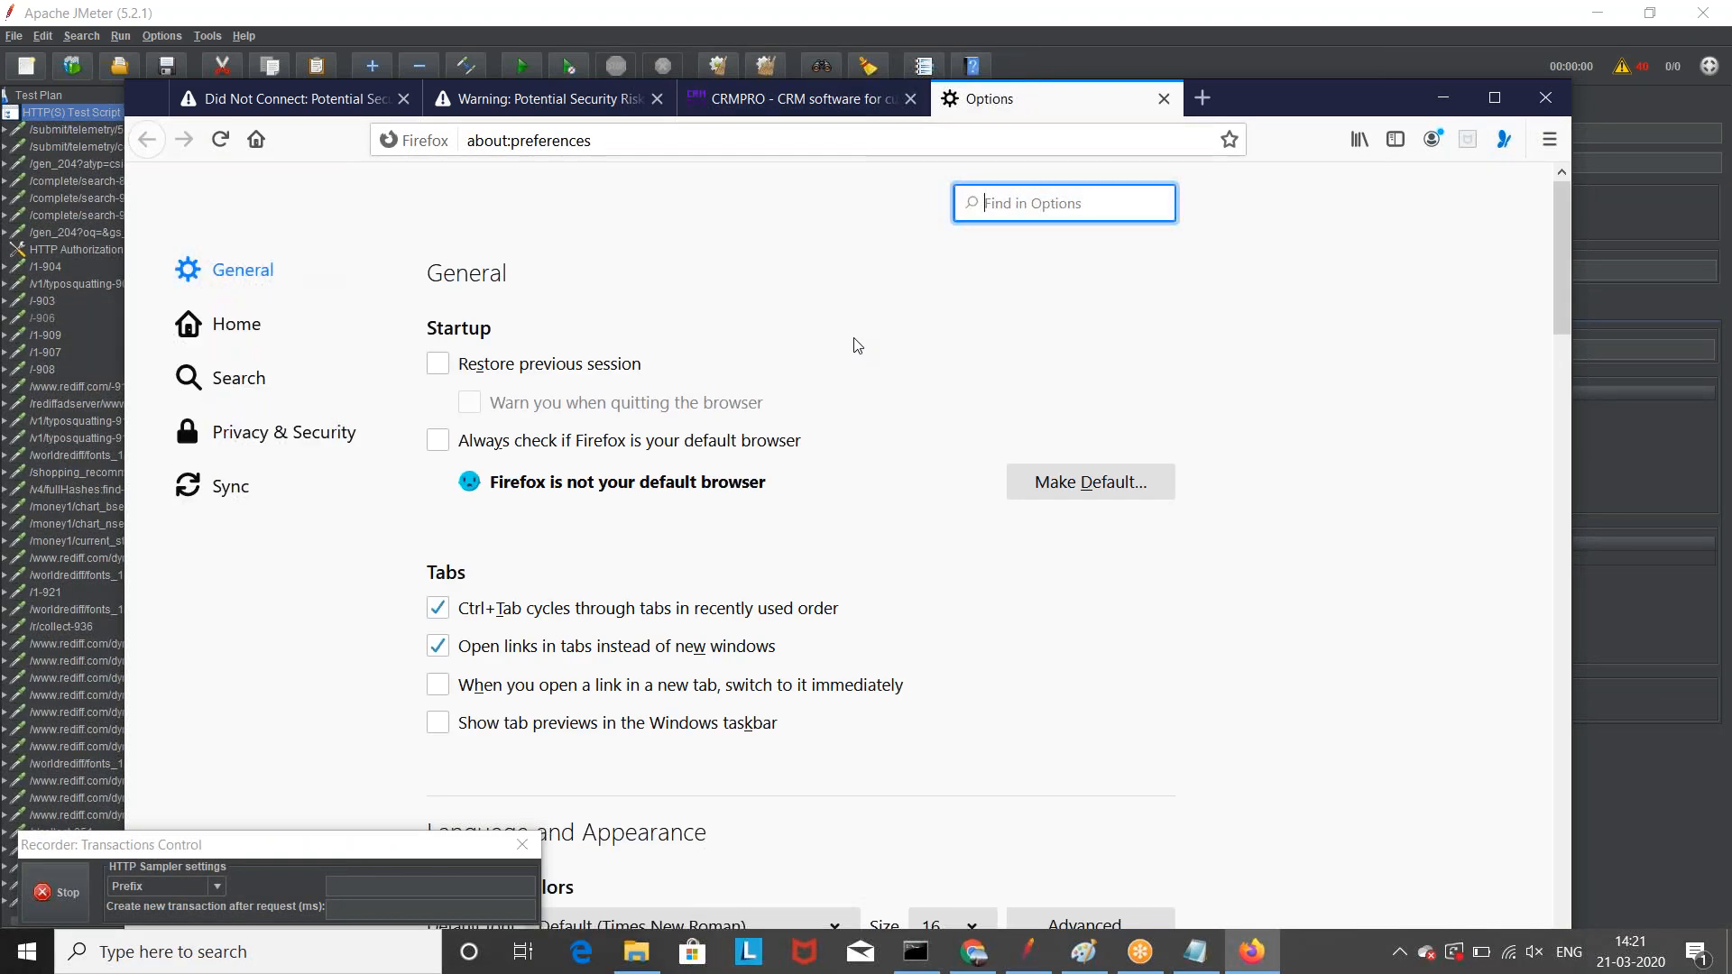
pyautogui.click(289, 440)
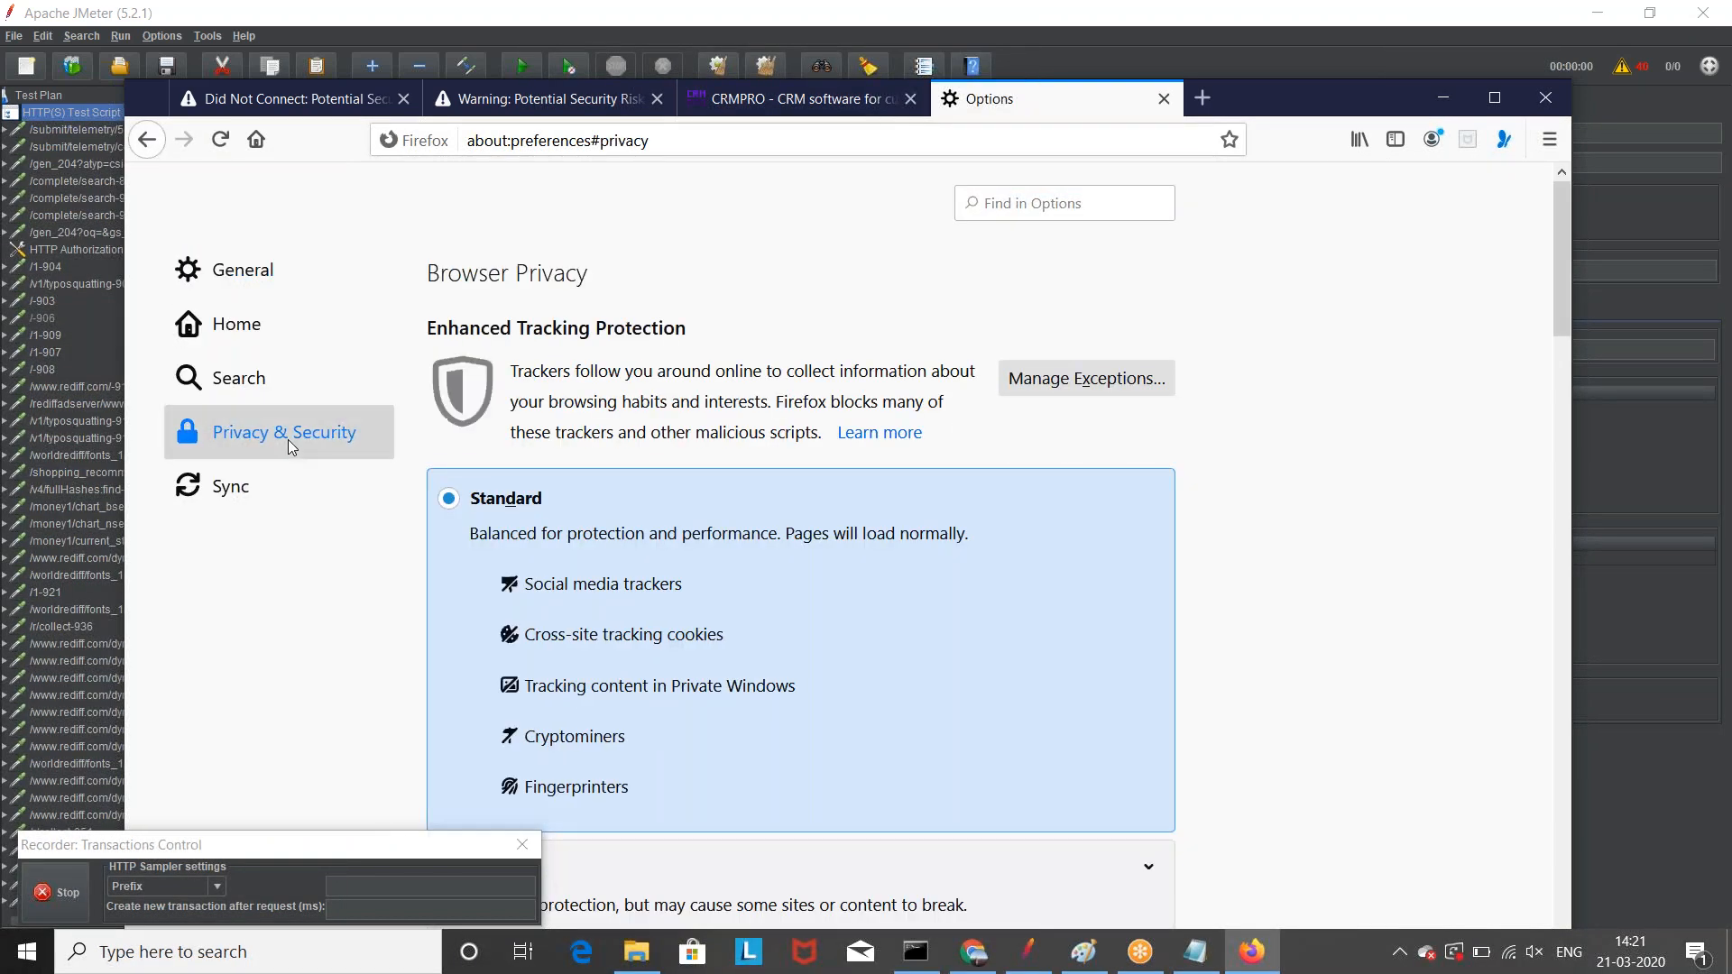
pyautogui.scroll(-20, 1118, 560)
pyautogui.click(1107, 804)
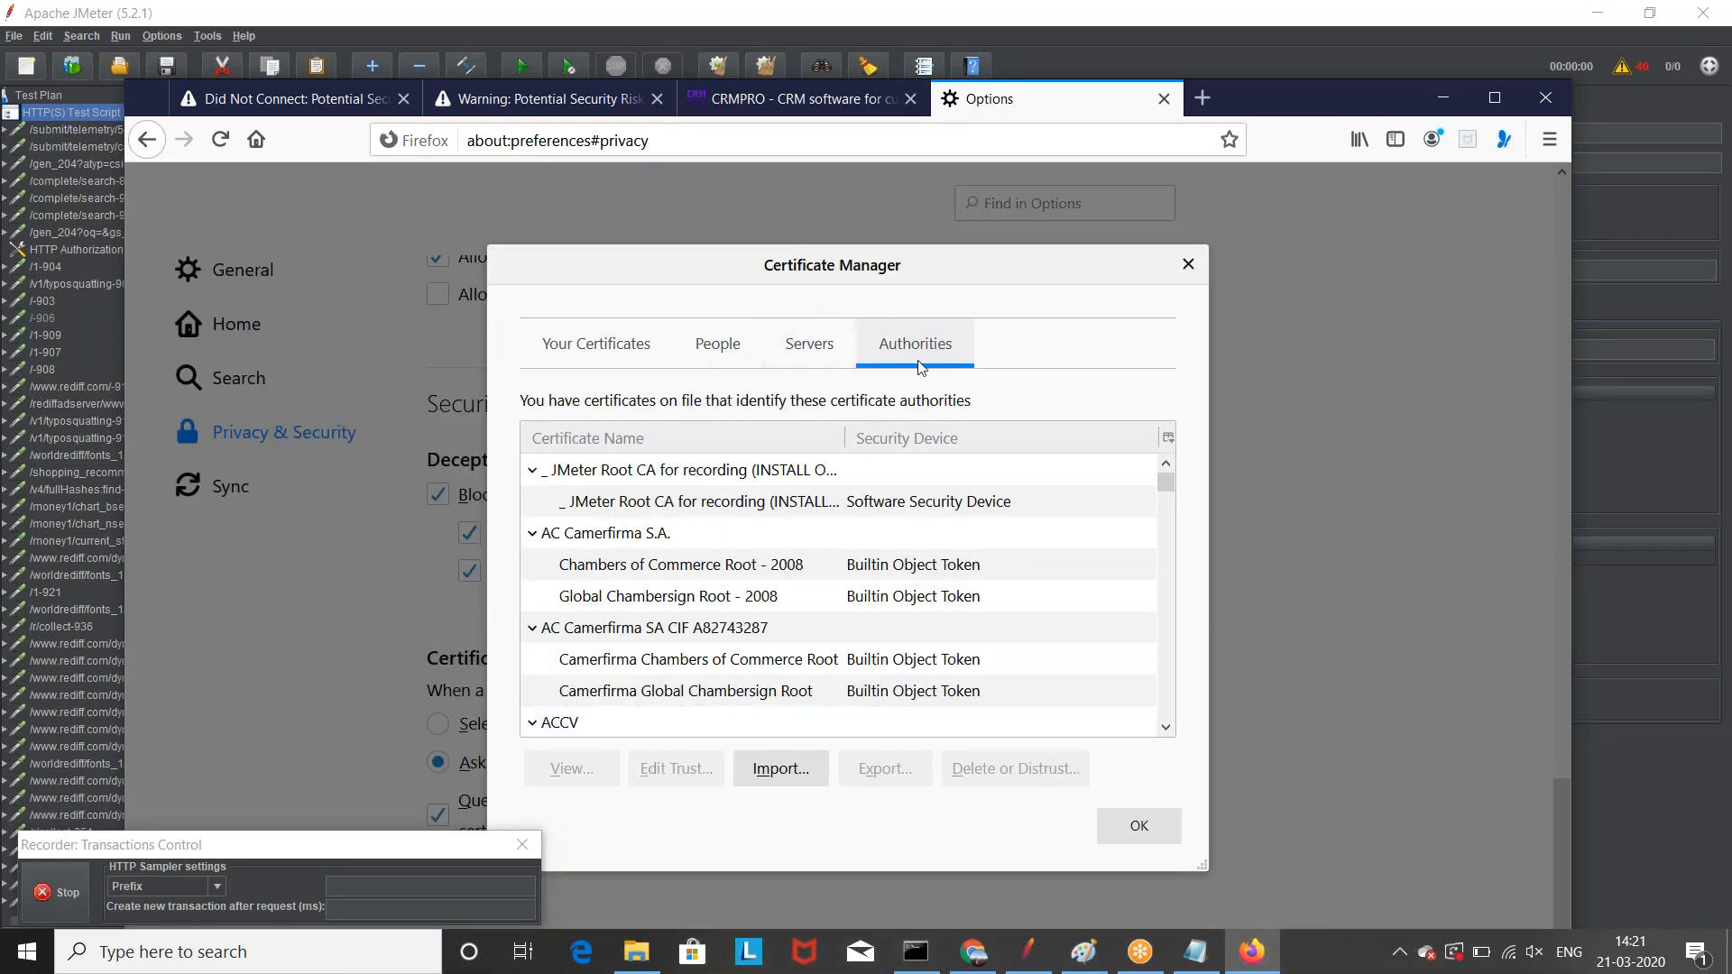
# Step: Select the JMeter Root CA for recording entry in the authorities list to inspect whether it is installed
pyautogui.click(738, 503)
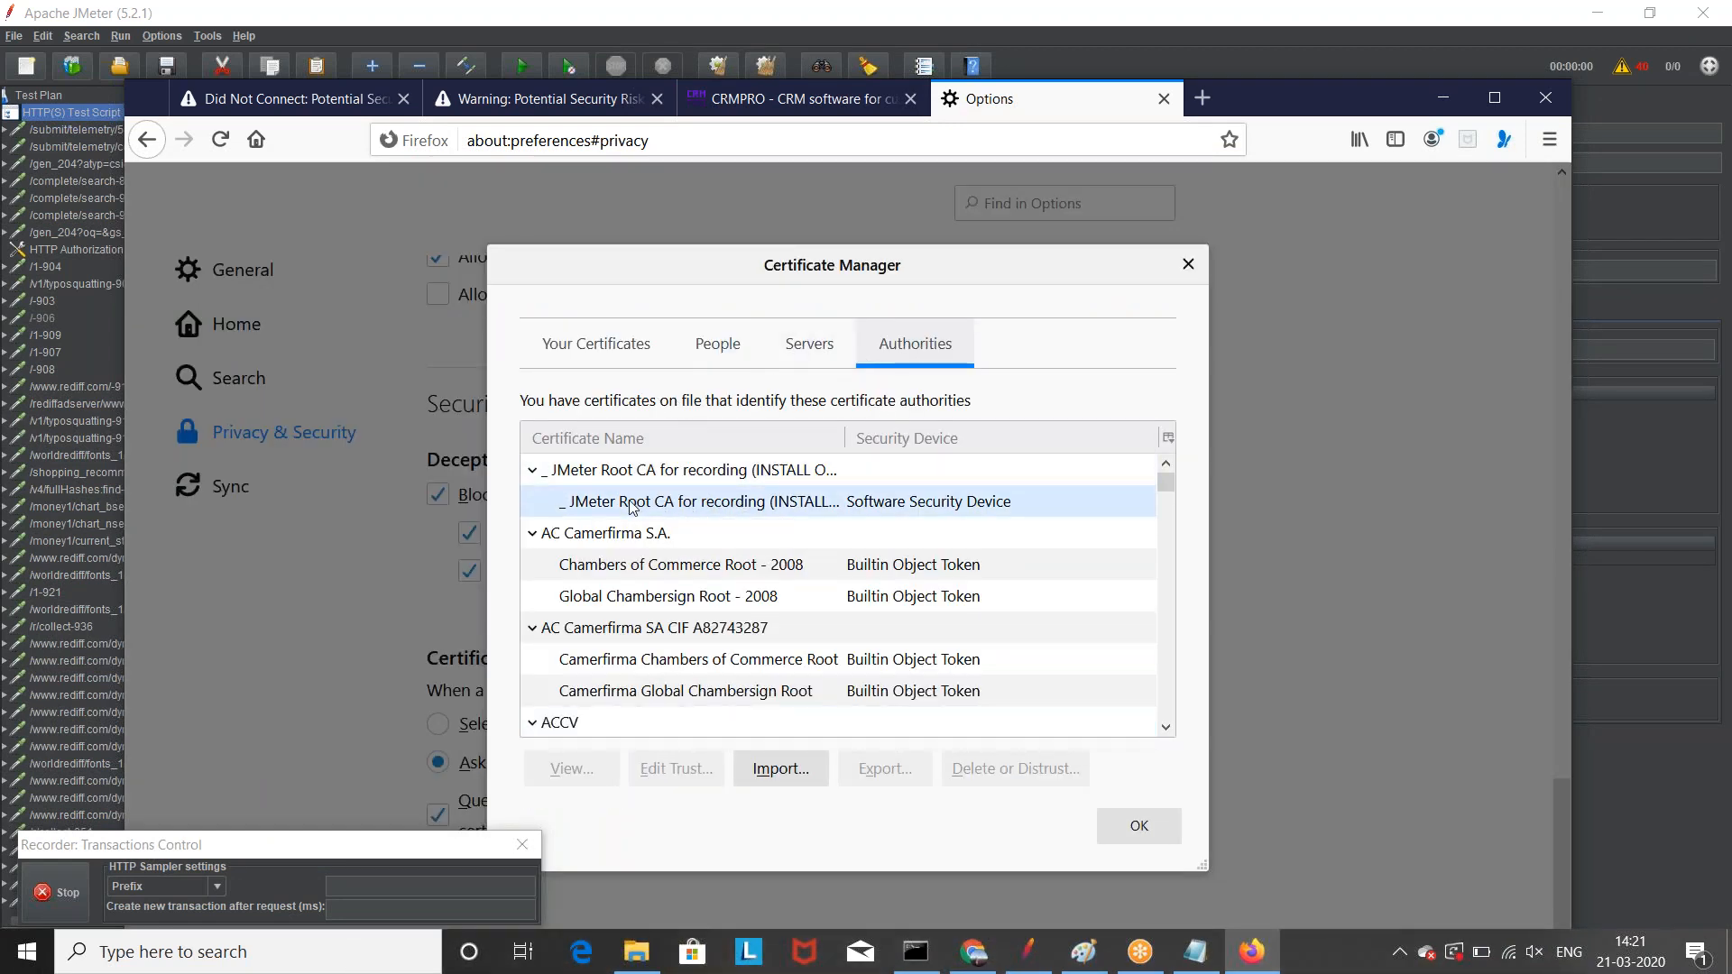
pyautogui.click(709, 508)
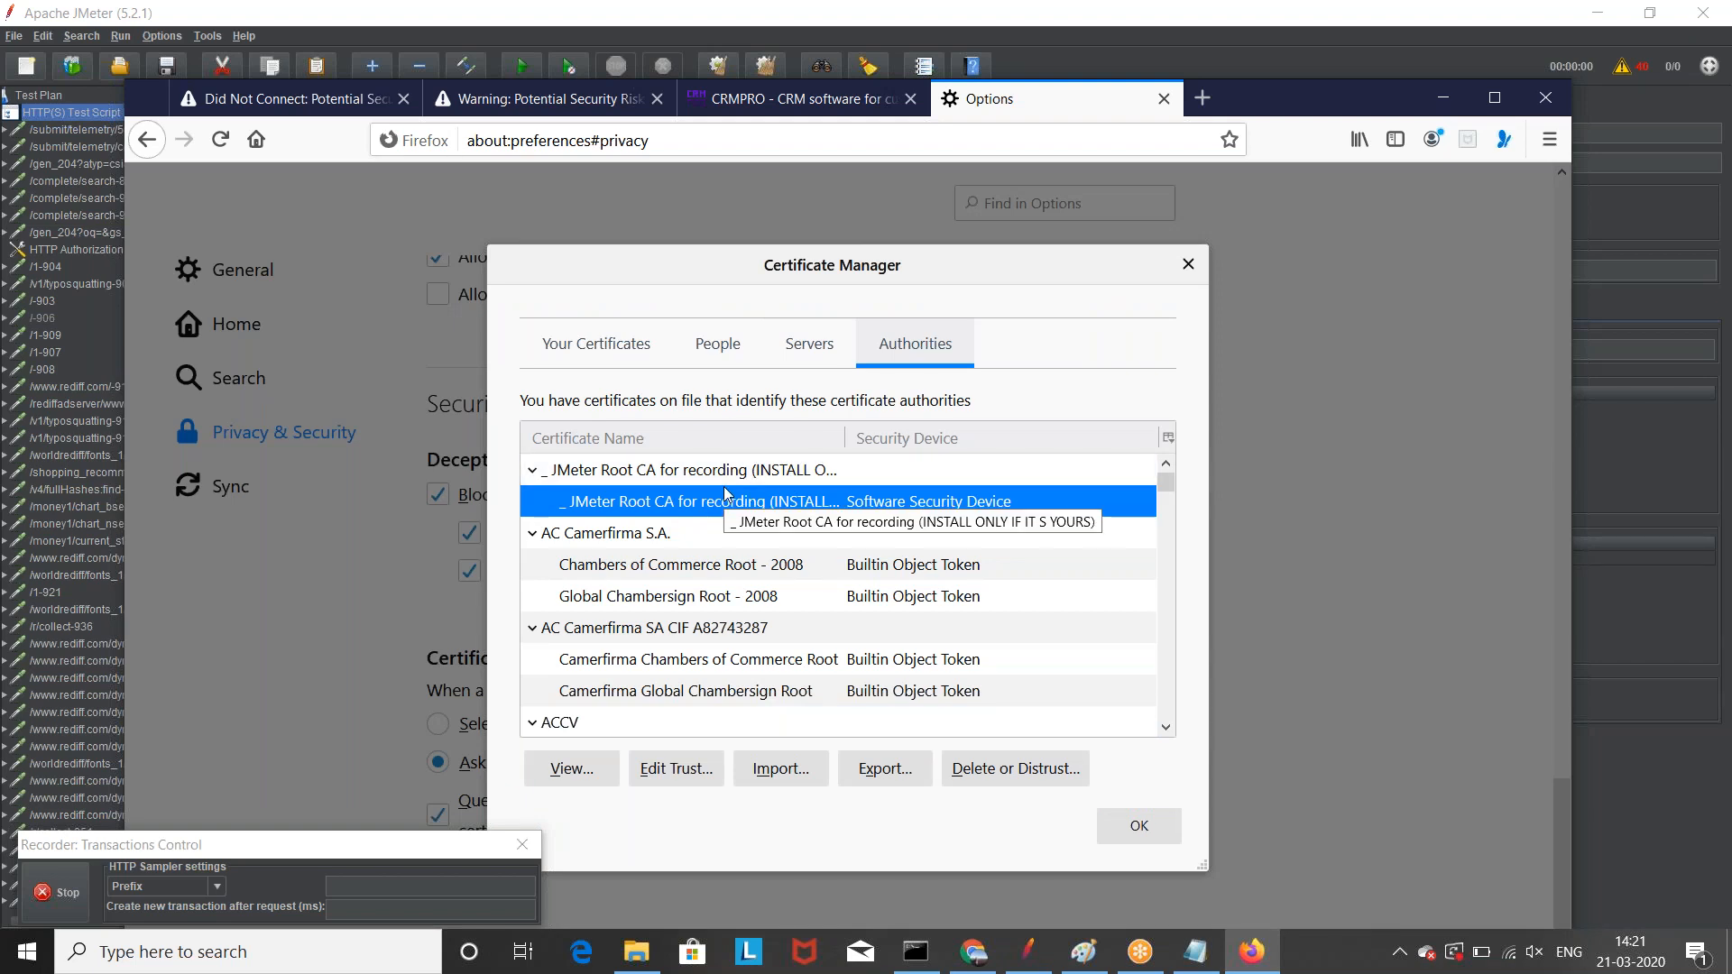
pyautogui.click(681, 473)
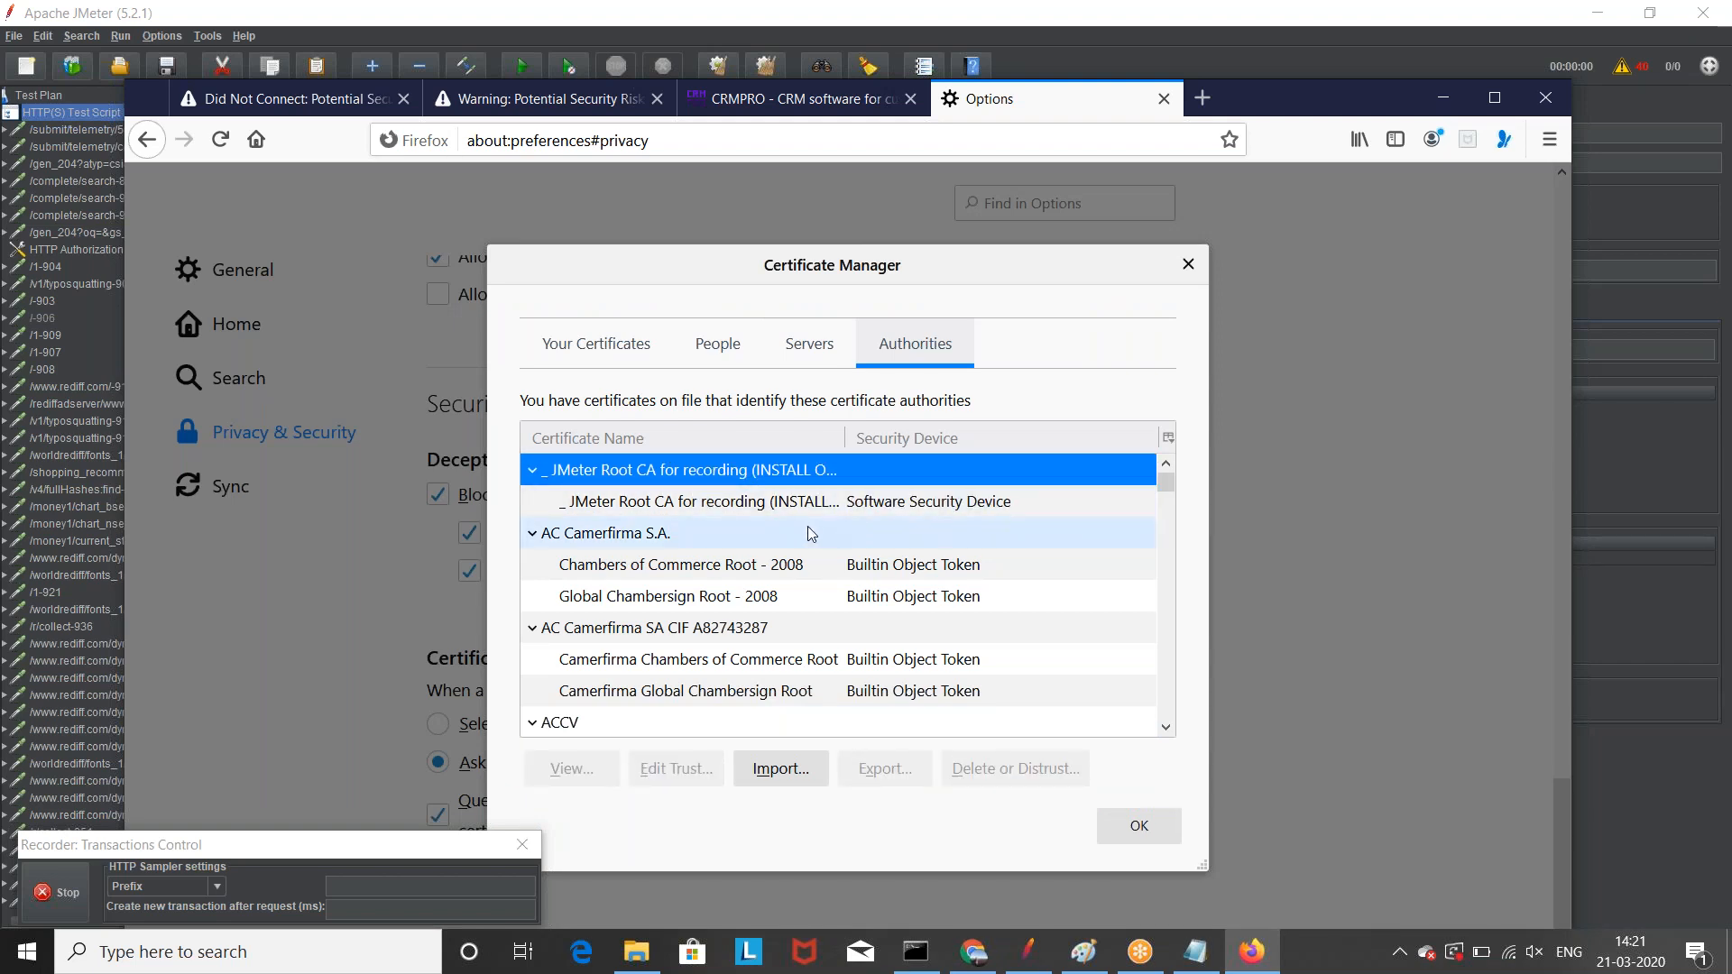
pyautogui.click(785, 505)
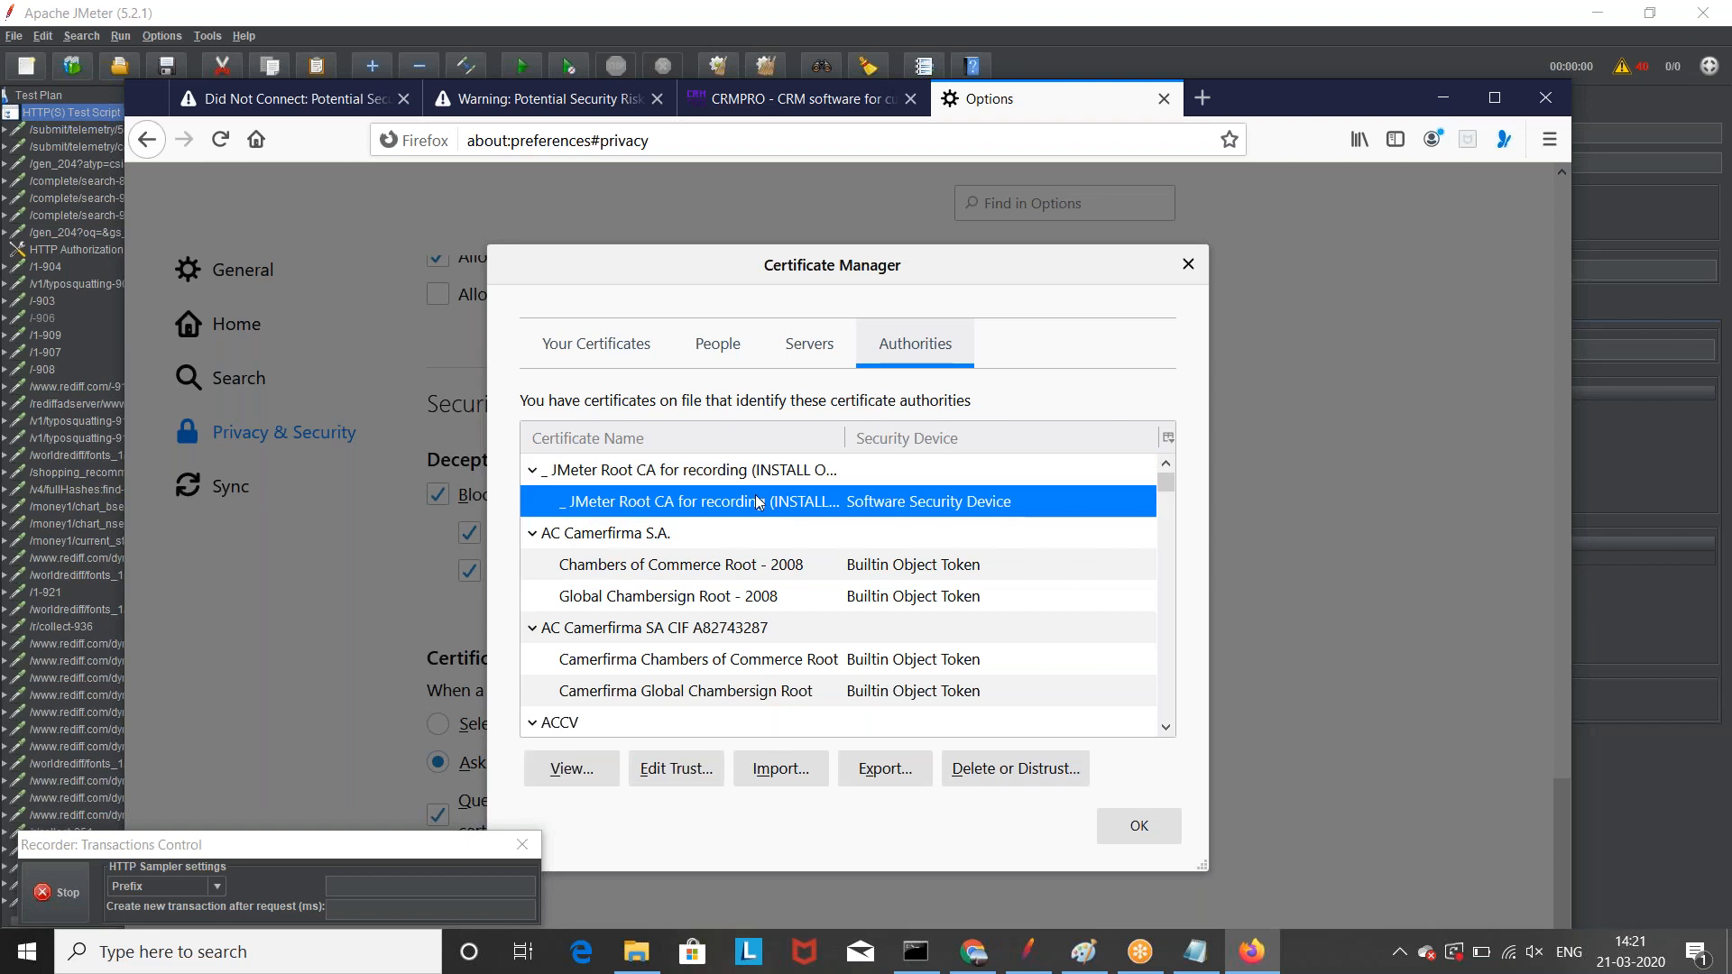
# Step: Try to import the ApacheJMeterTemporaryRootCA certificate from JMeter's bin folder, and close the Certificate Manager
pyautogui.click(817, 765)
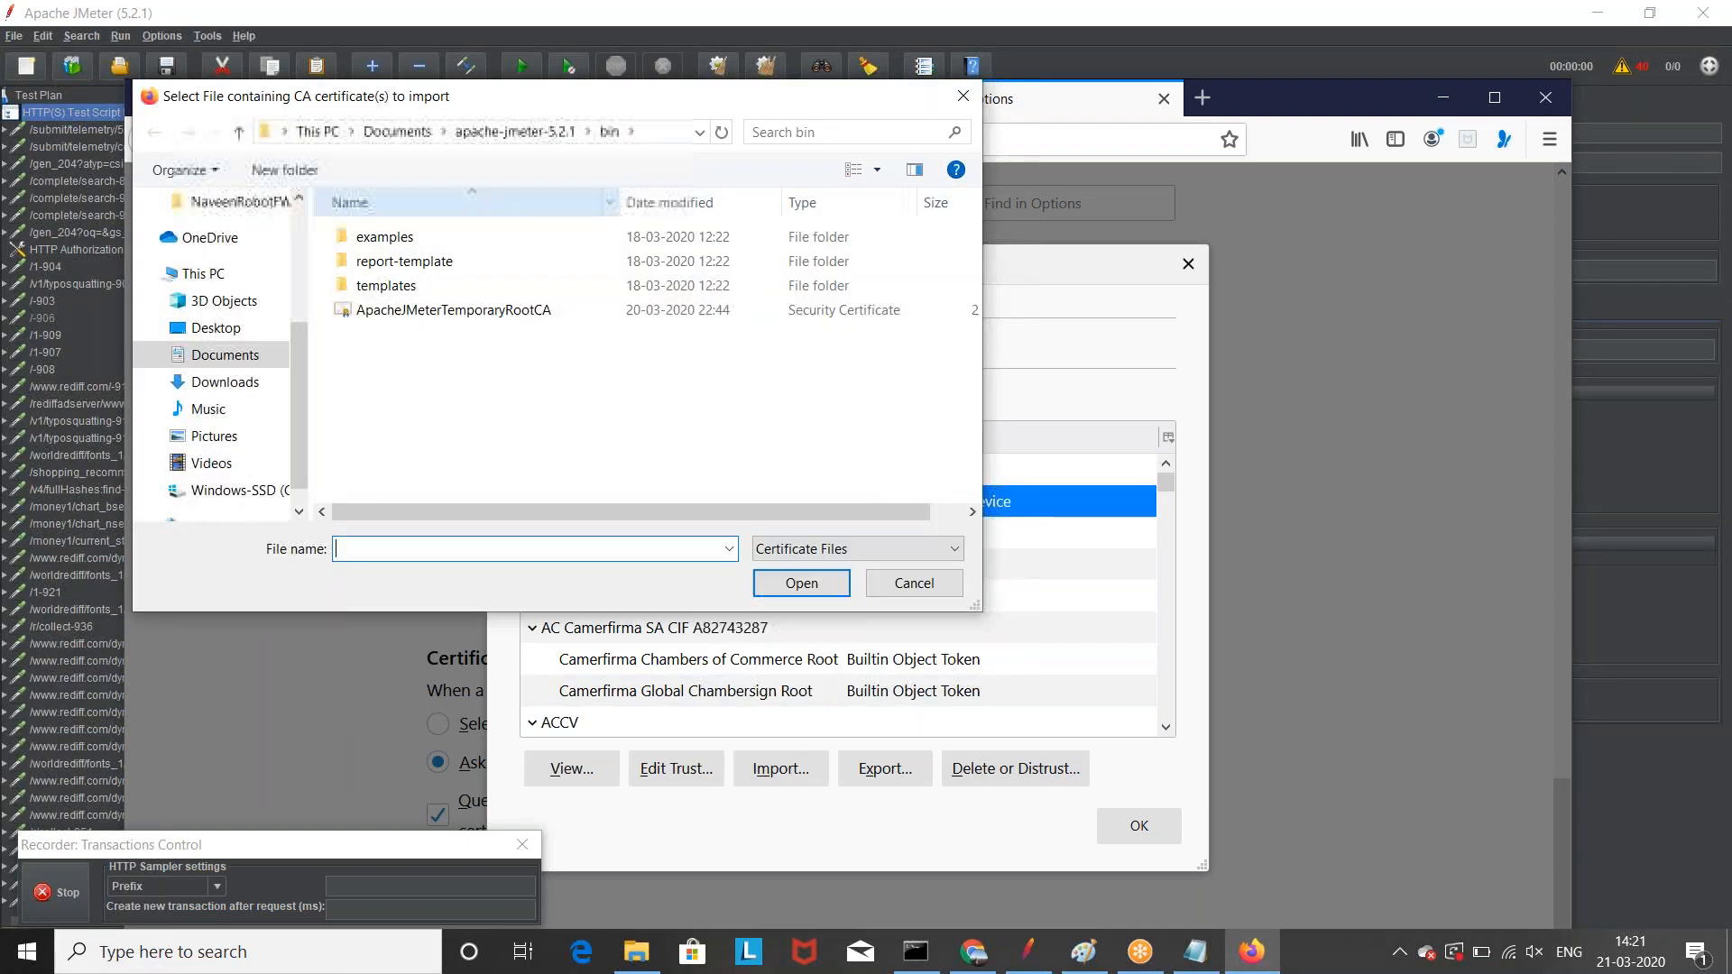
pyautogui.doubleClick(453, 309)
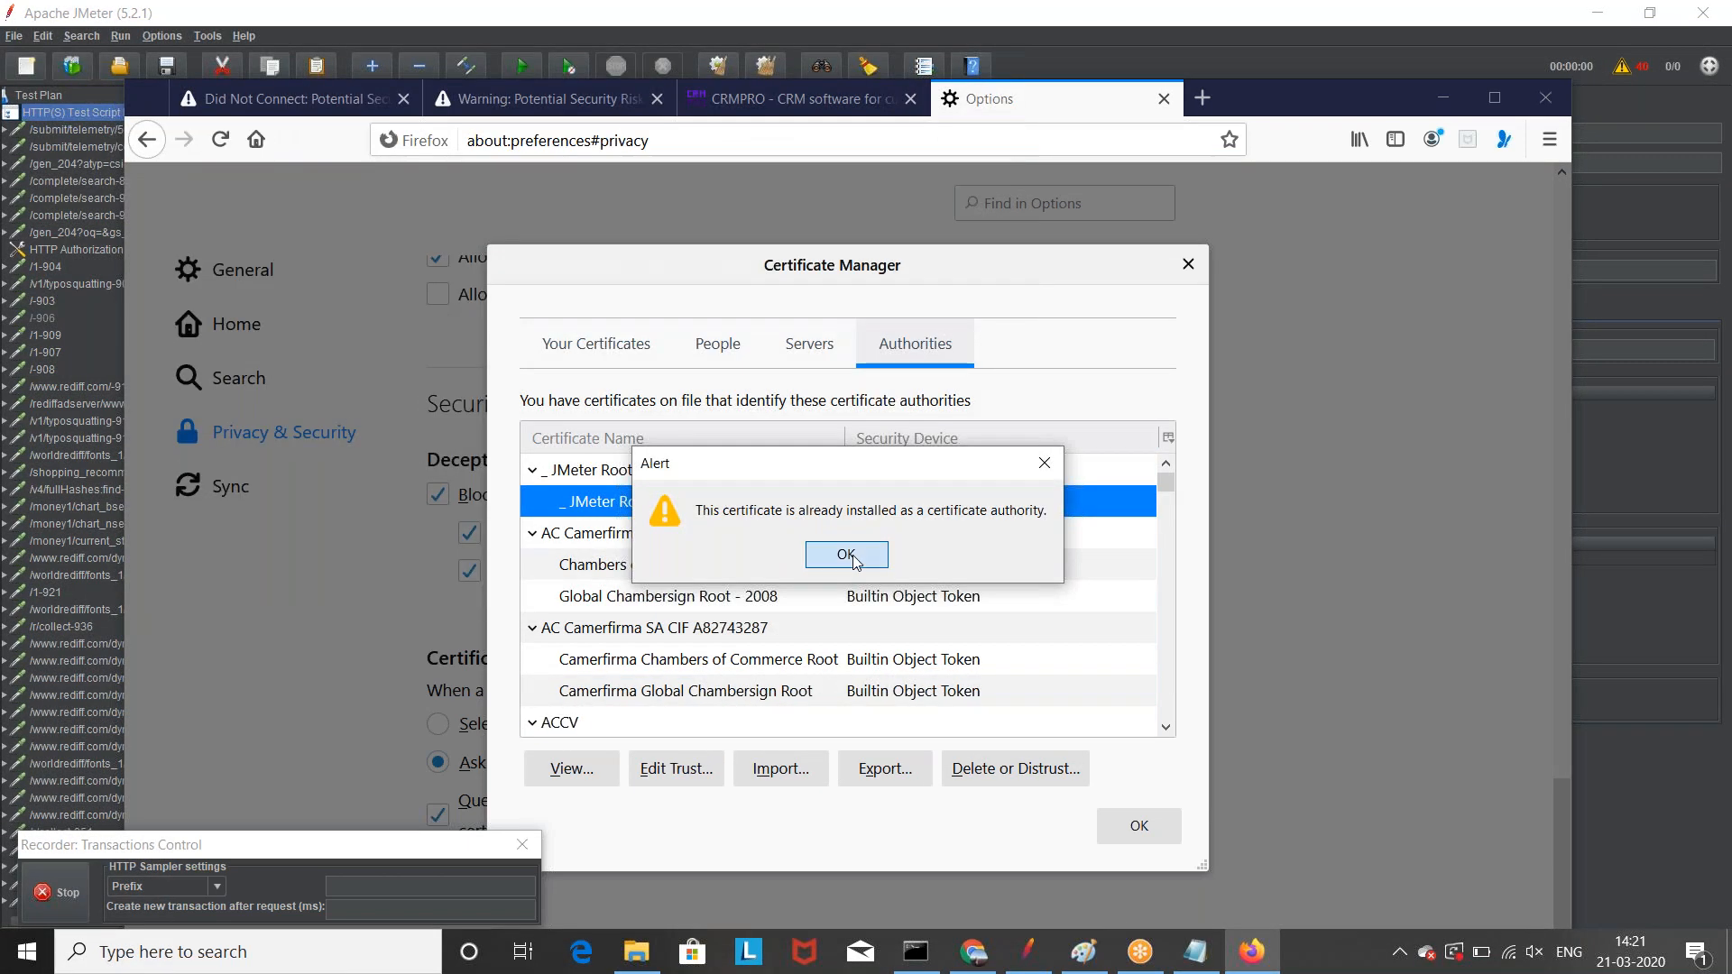
pyautogui.click(854, 557)
pyautogui.click(1138, 826)
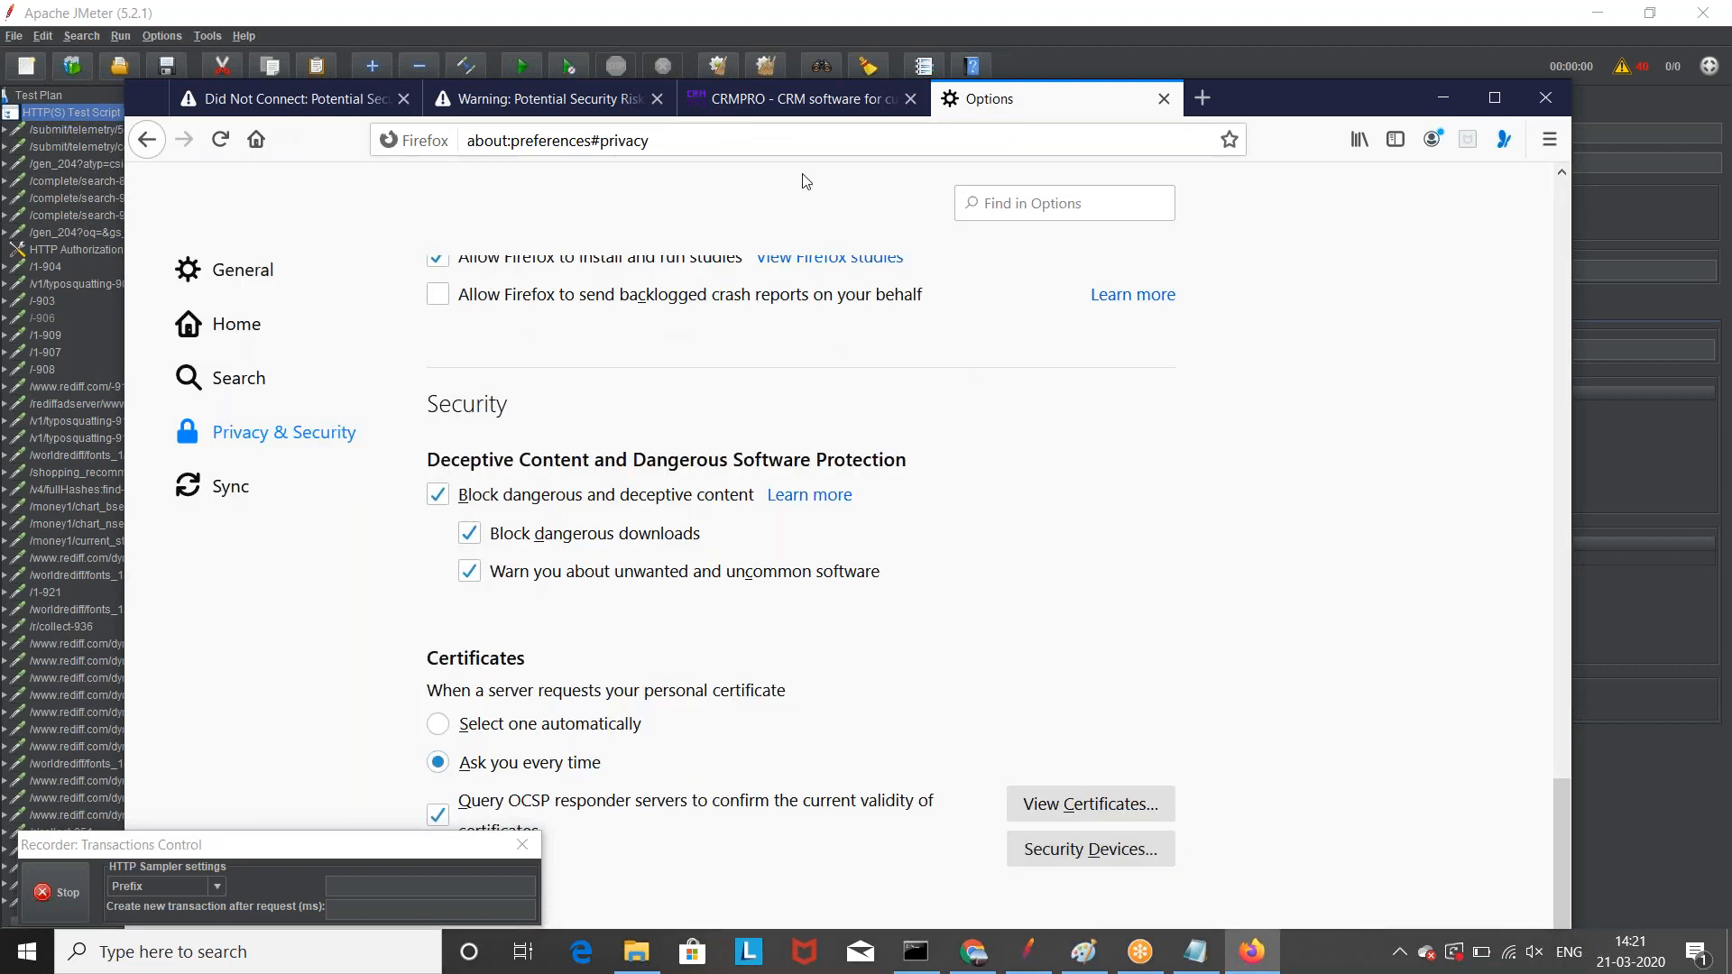
# Step: Return to the rediff.com tab and reload the site to retest its secure connection
pyautogui.click(542, 98)
pyautogui.doubleClick(586, 140)
pyautogui.press('Return')
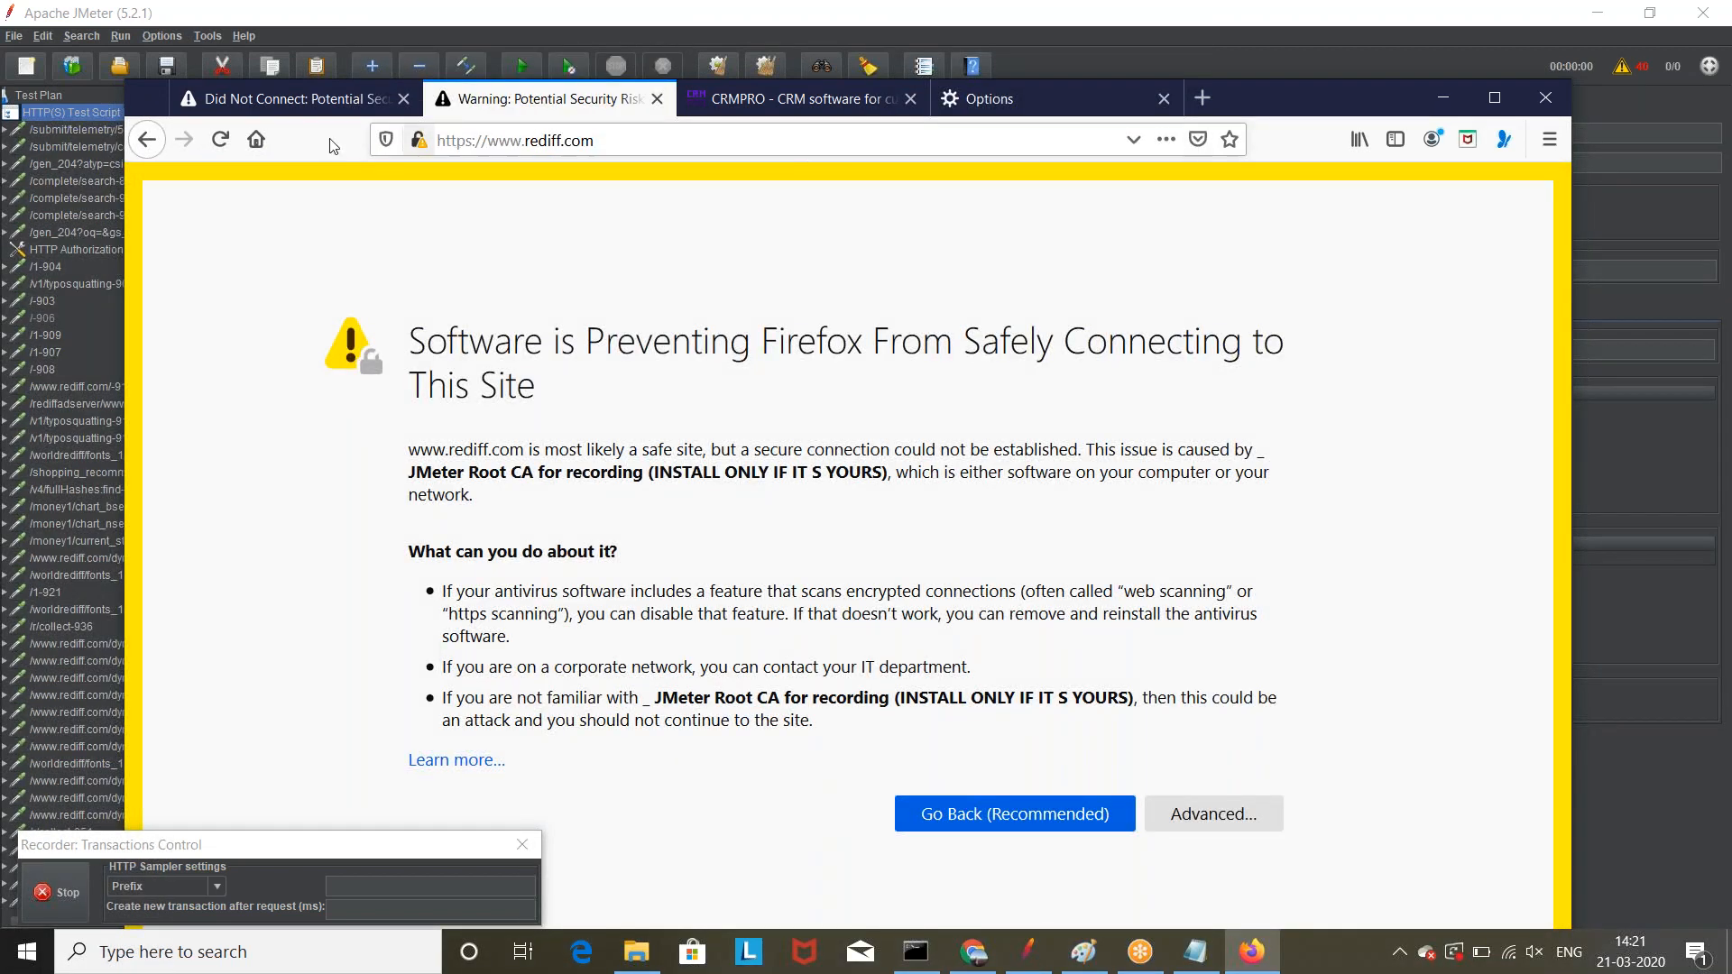
pyautogui.click(220, 141)
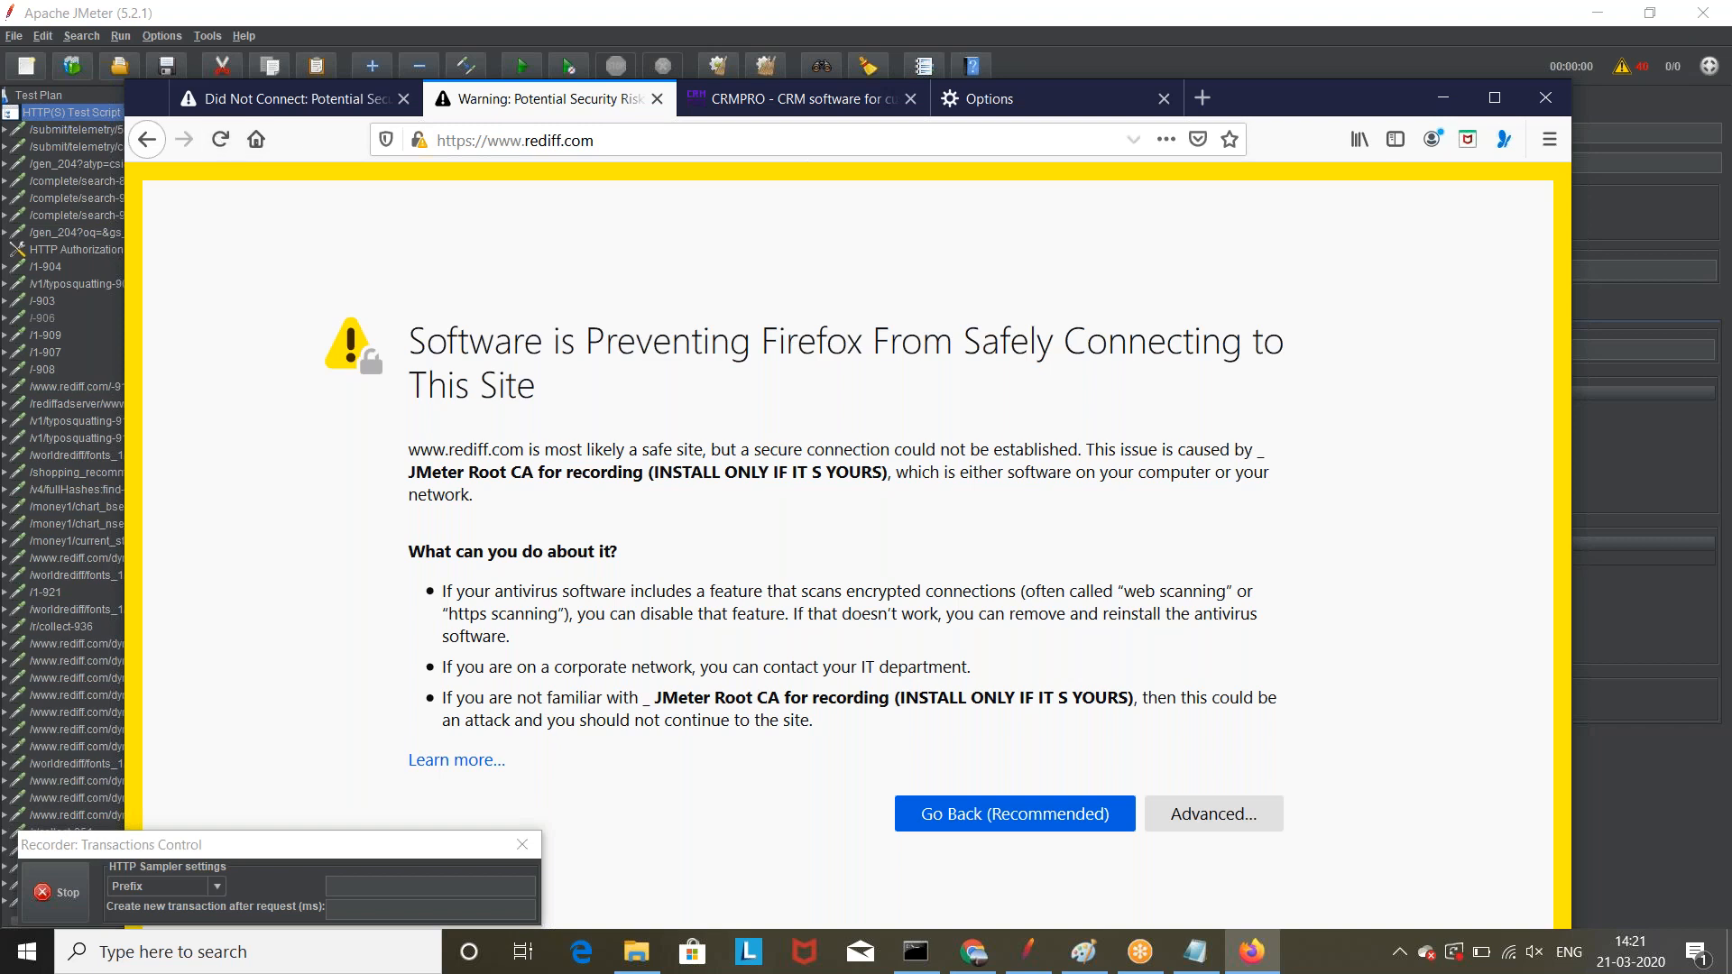
# Step: Close Firefox with all four open tabs and relaunch it from Windows search
pyautogui.click(1546, 99)
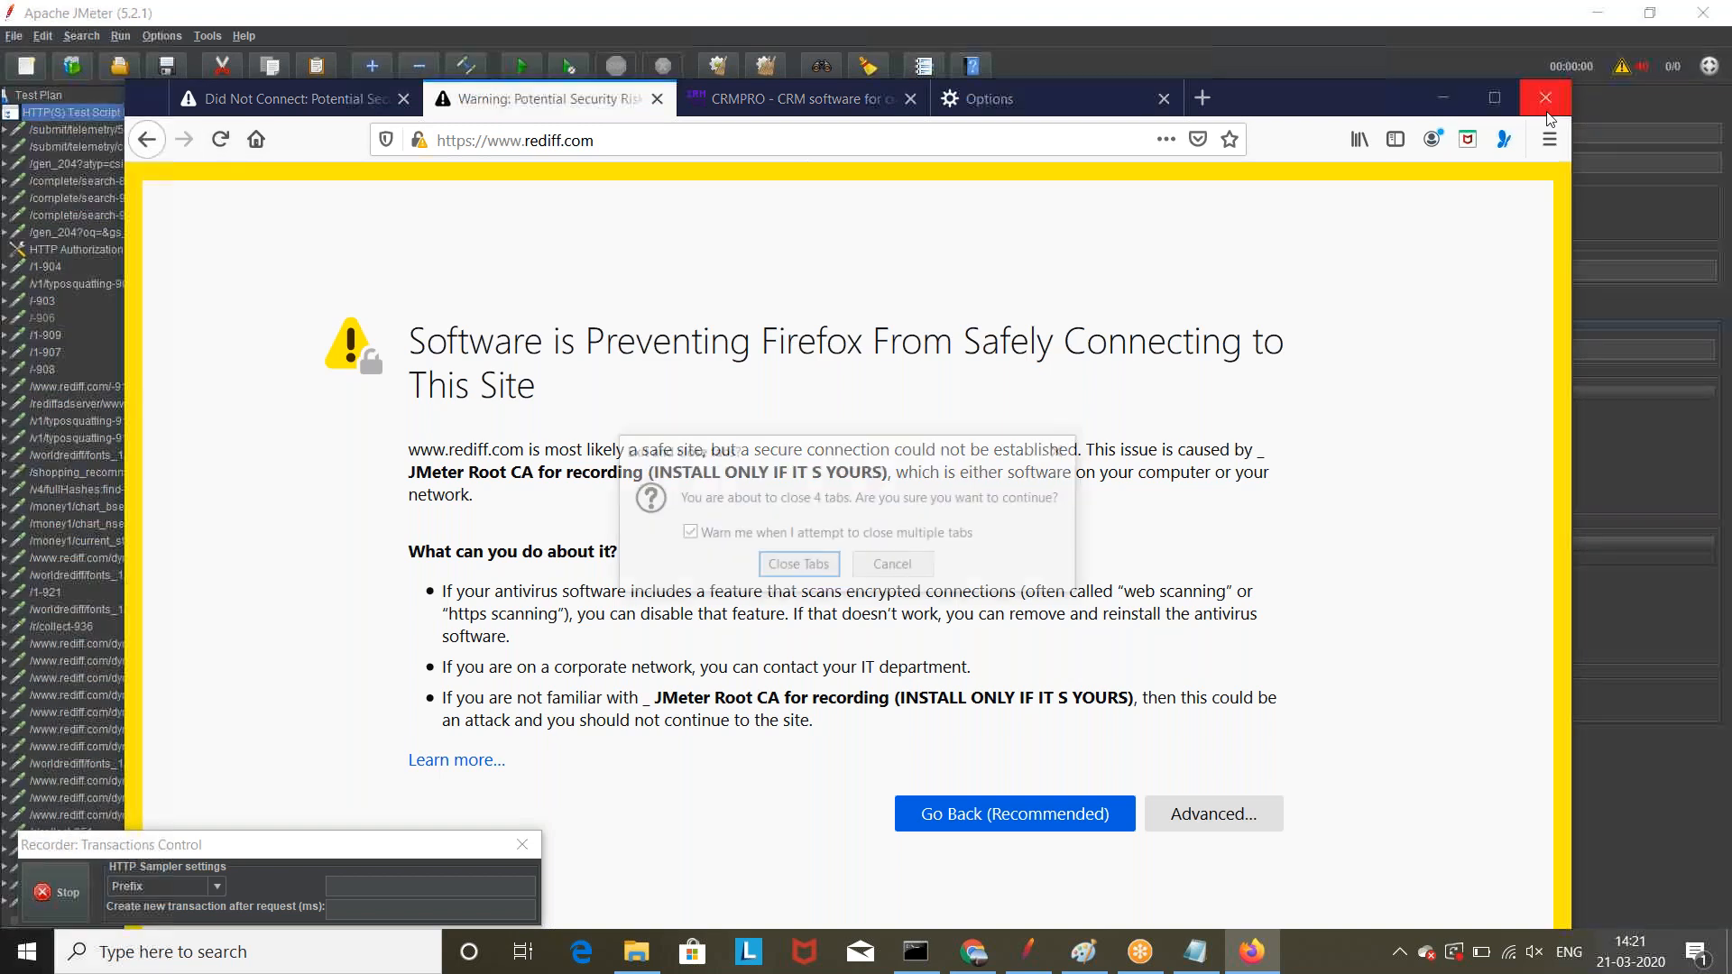
pyautogui.click(770, 566)
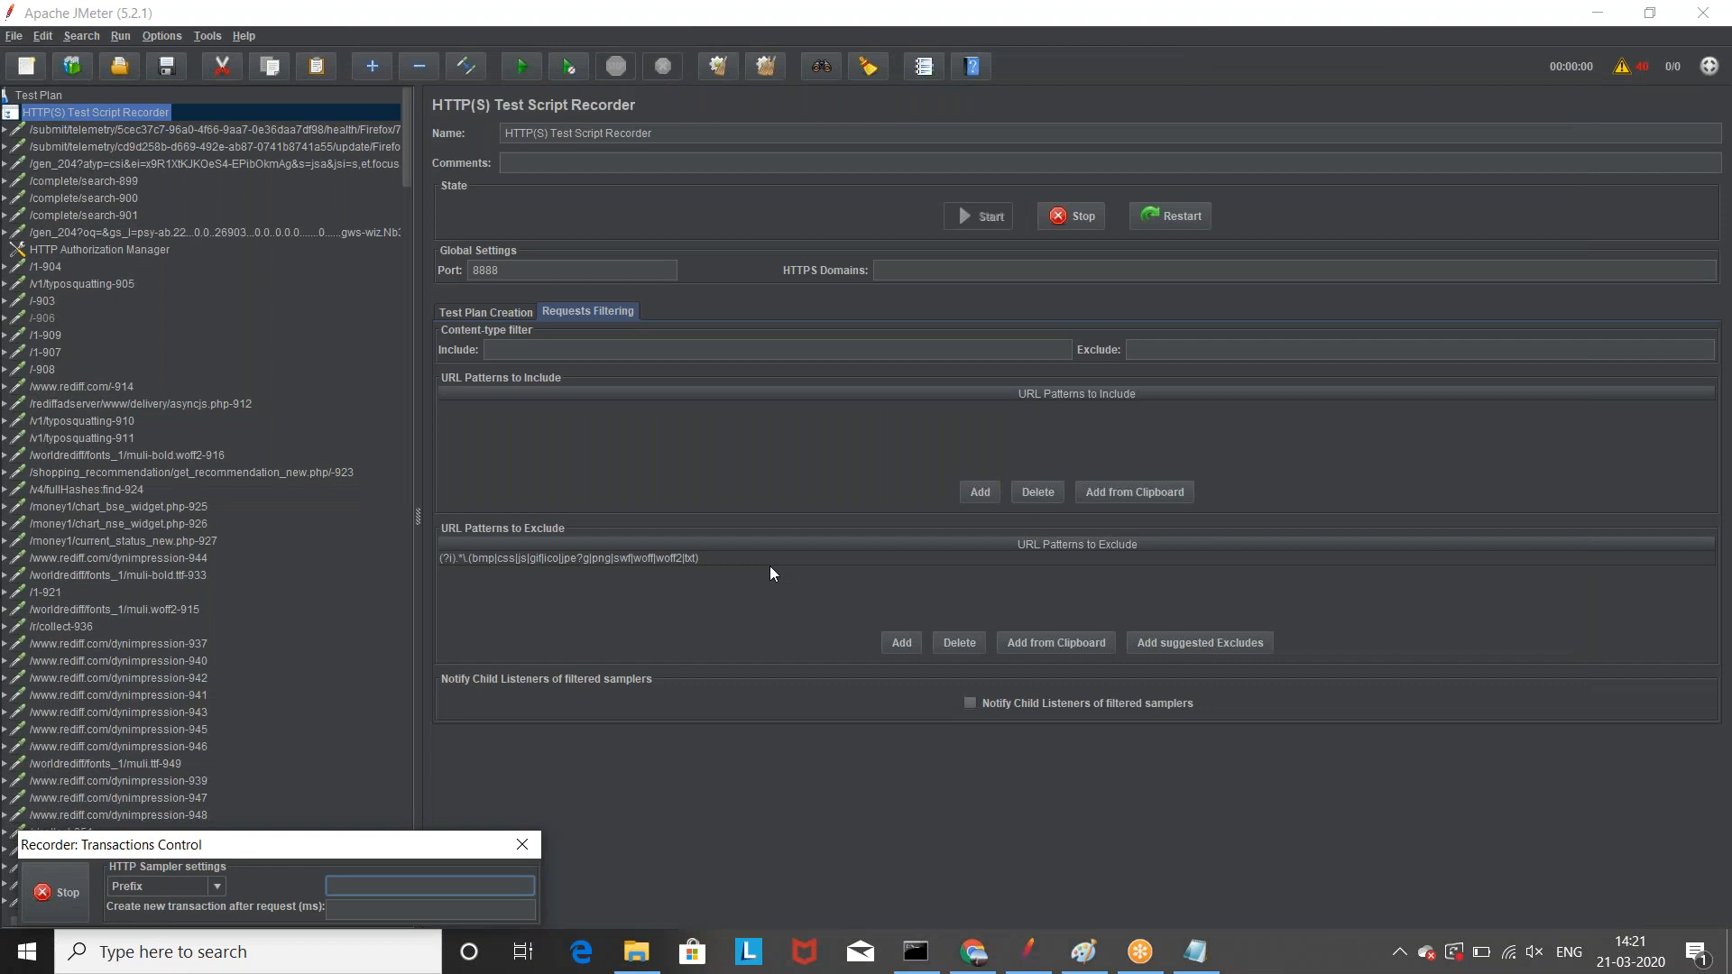
pyautogui.click(248, 952)
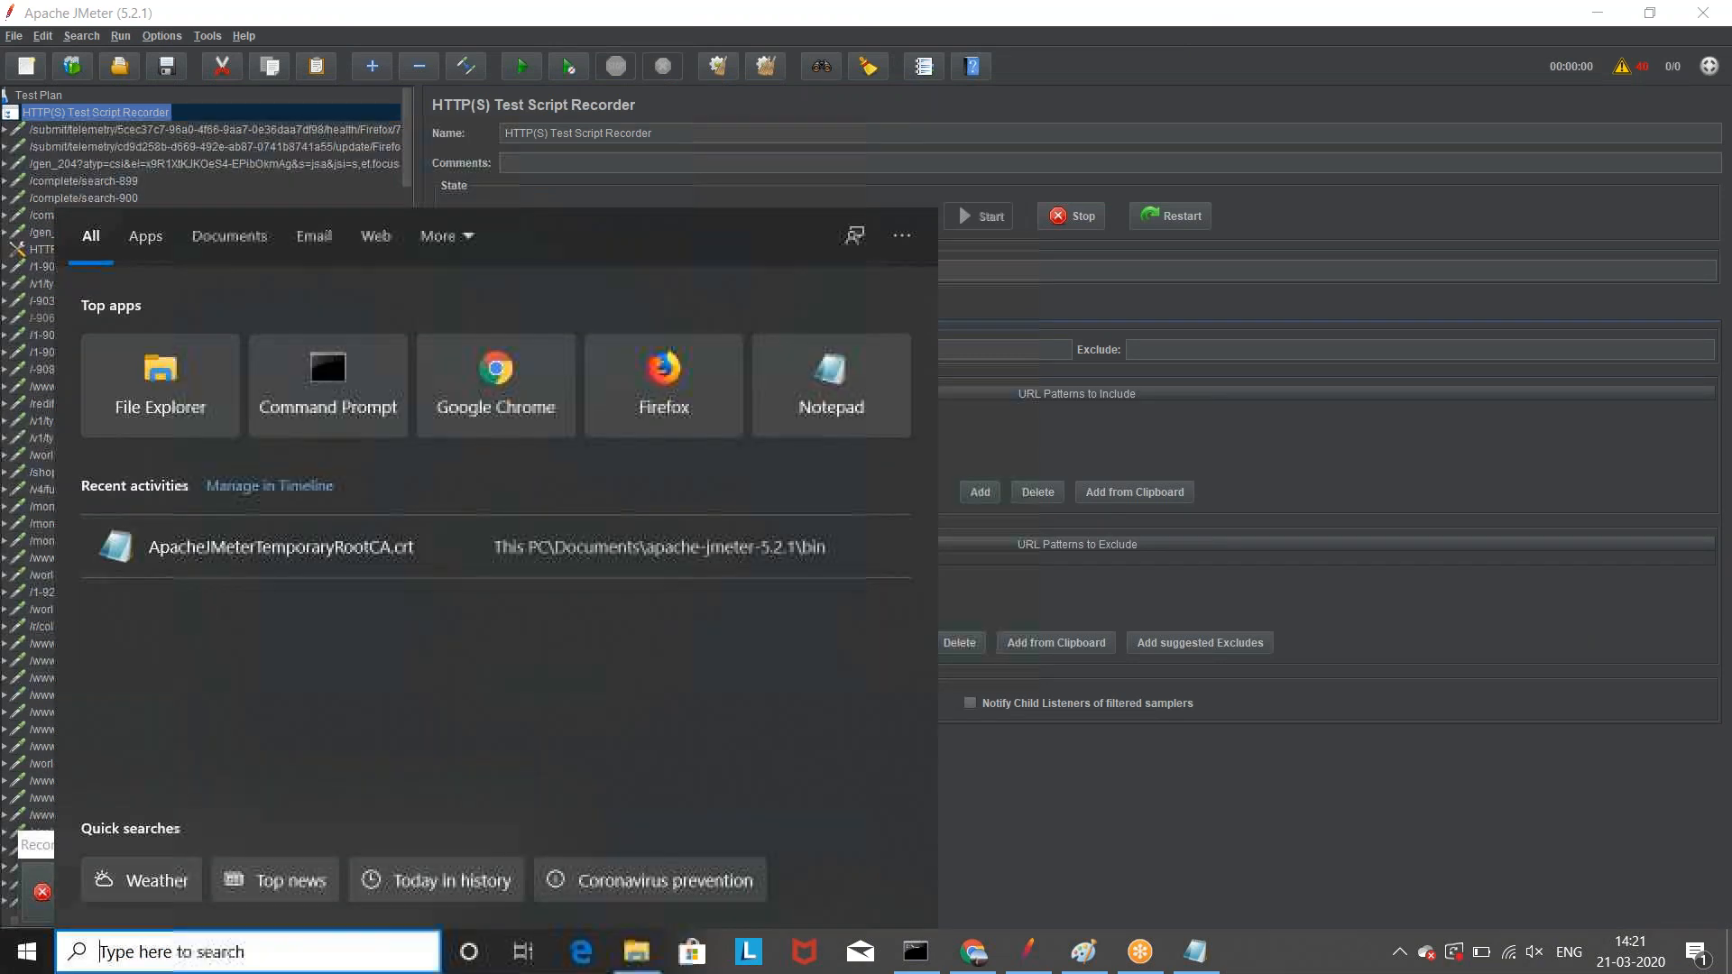
pyautogui.write('fire')
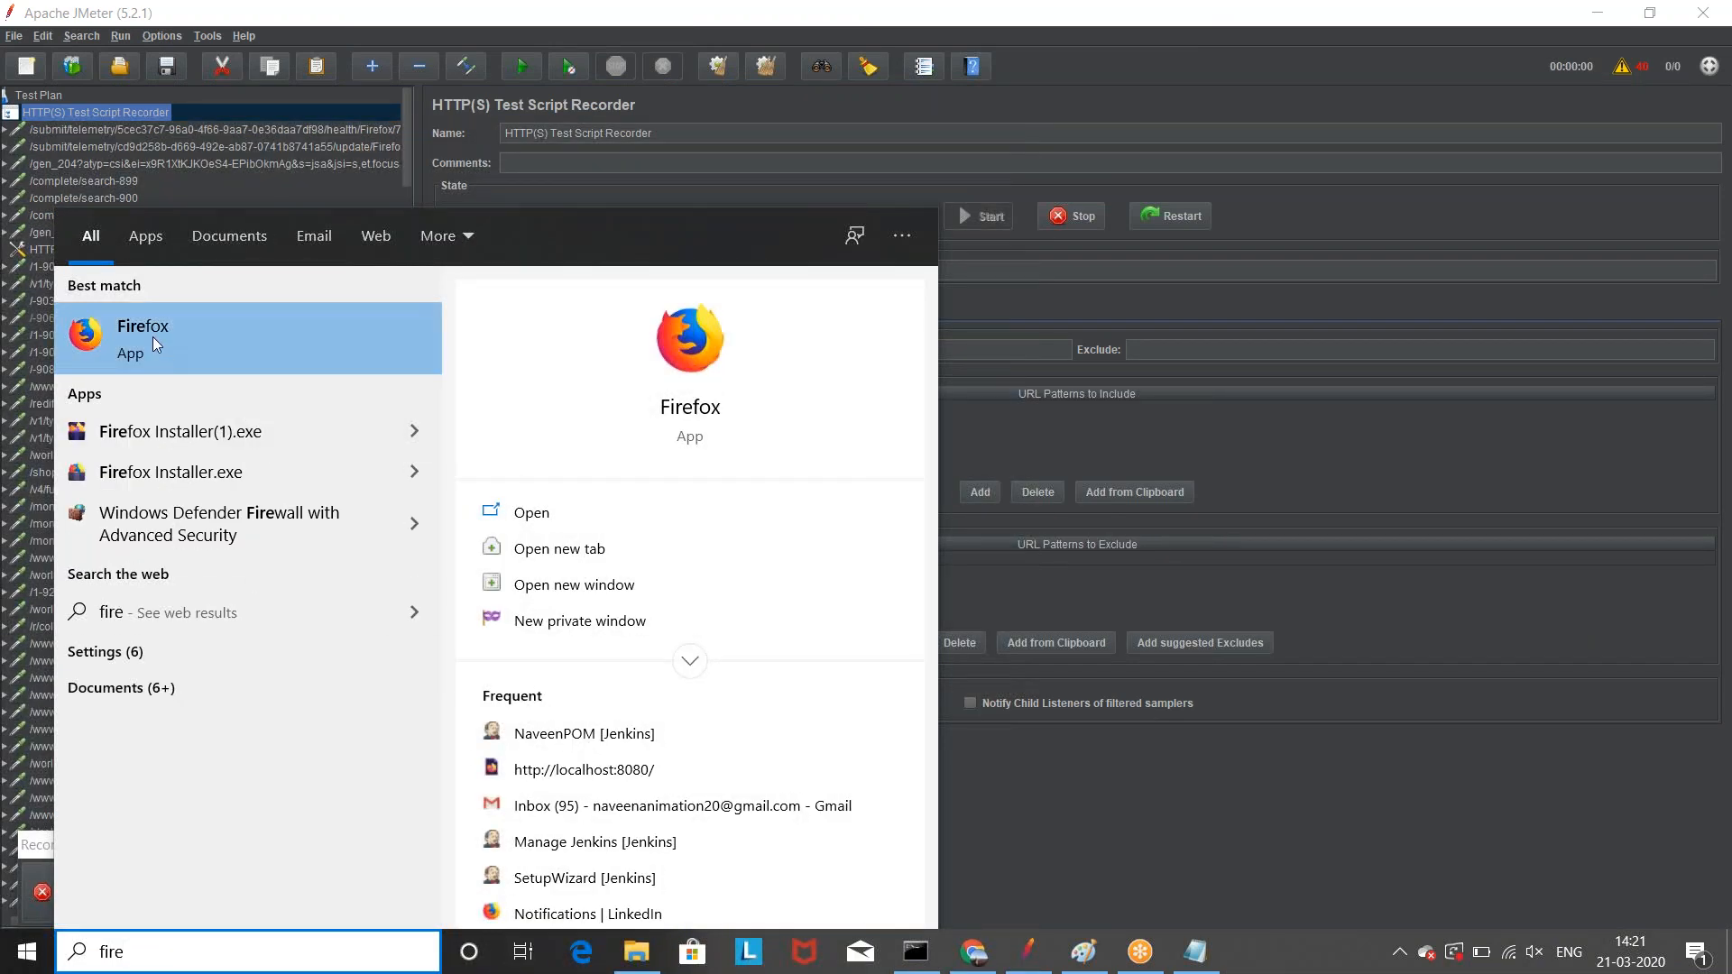
pyautogui.click(153, 338)
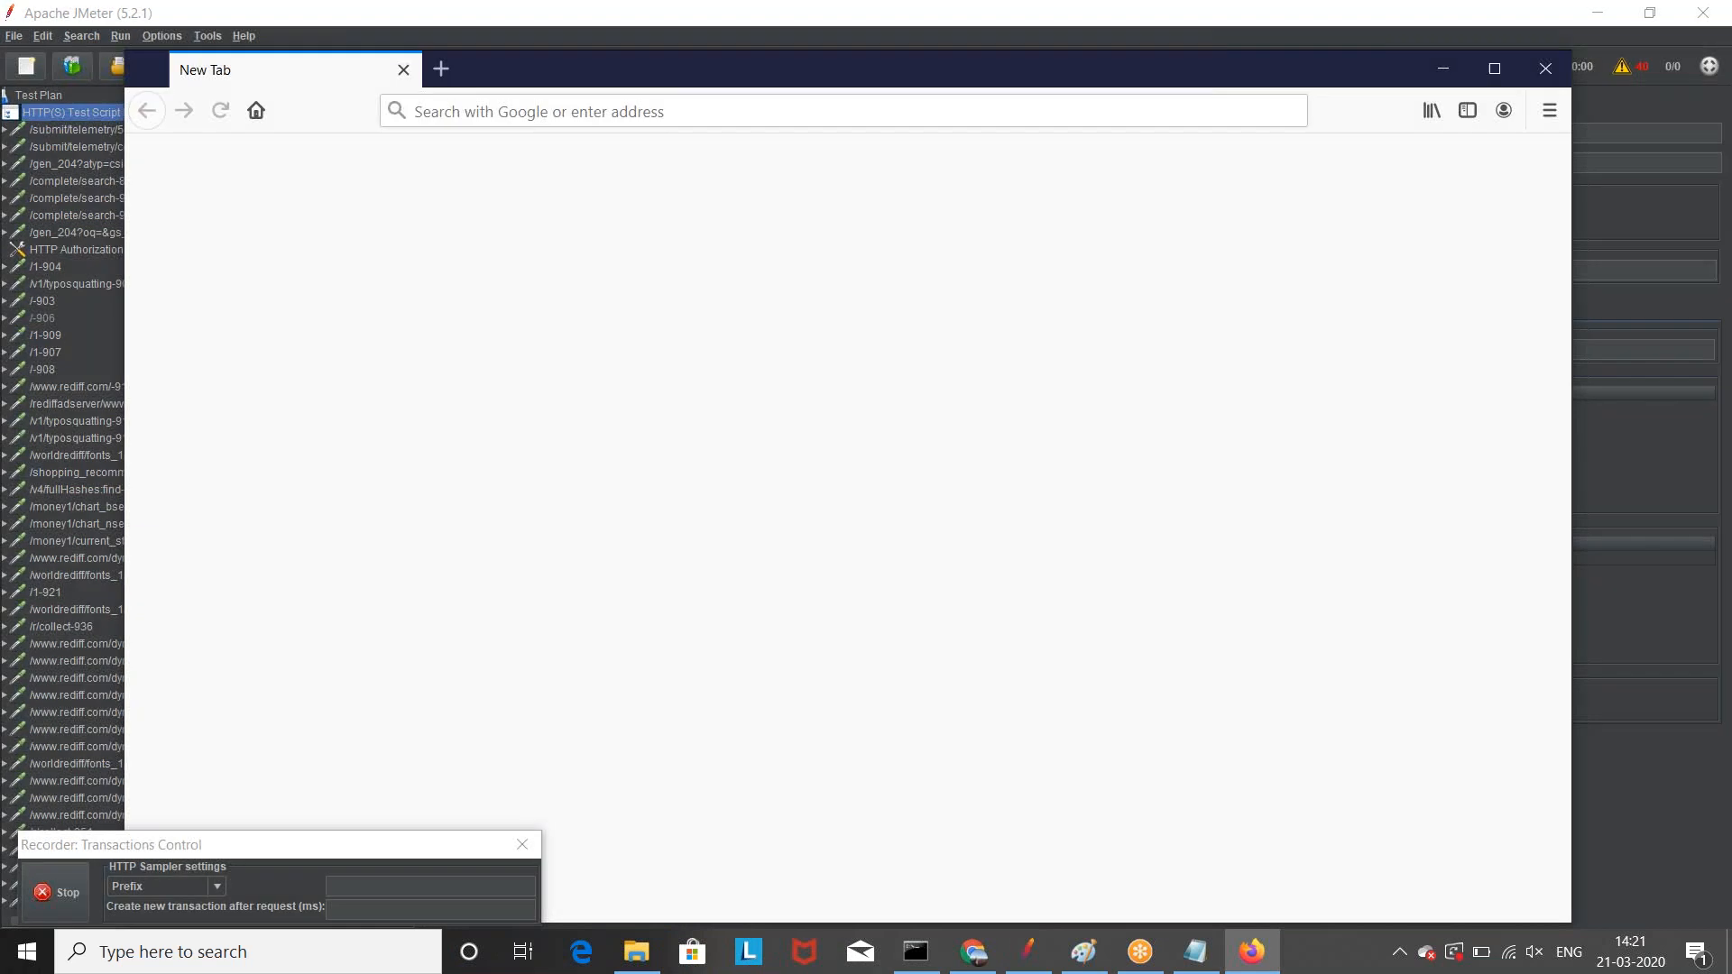
# Step: Try to load rediff.com in the relaunched Firefox, go back to the msn.com page and close the browser
pyautogui.click(731, 111)
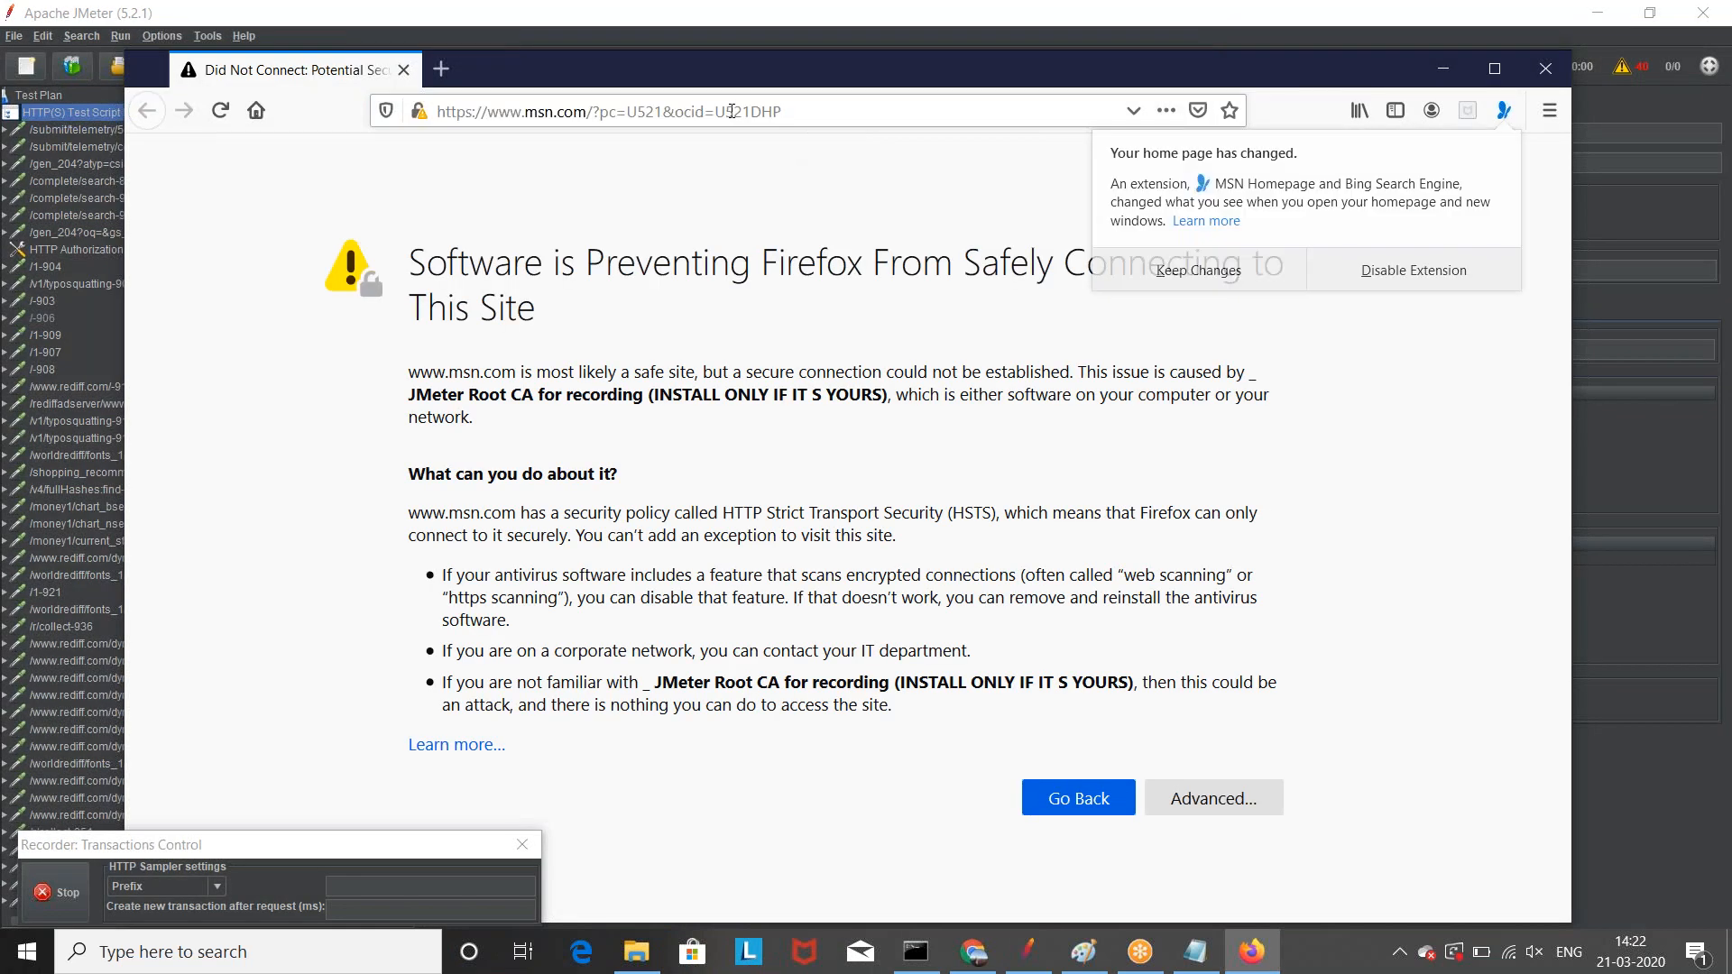
pyautogui.click(732, 111)
pyautogui.write('rediff.com/')
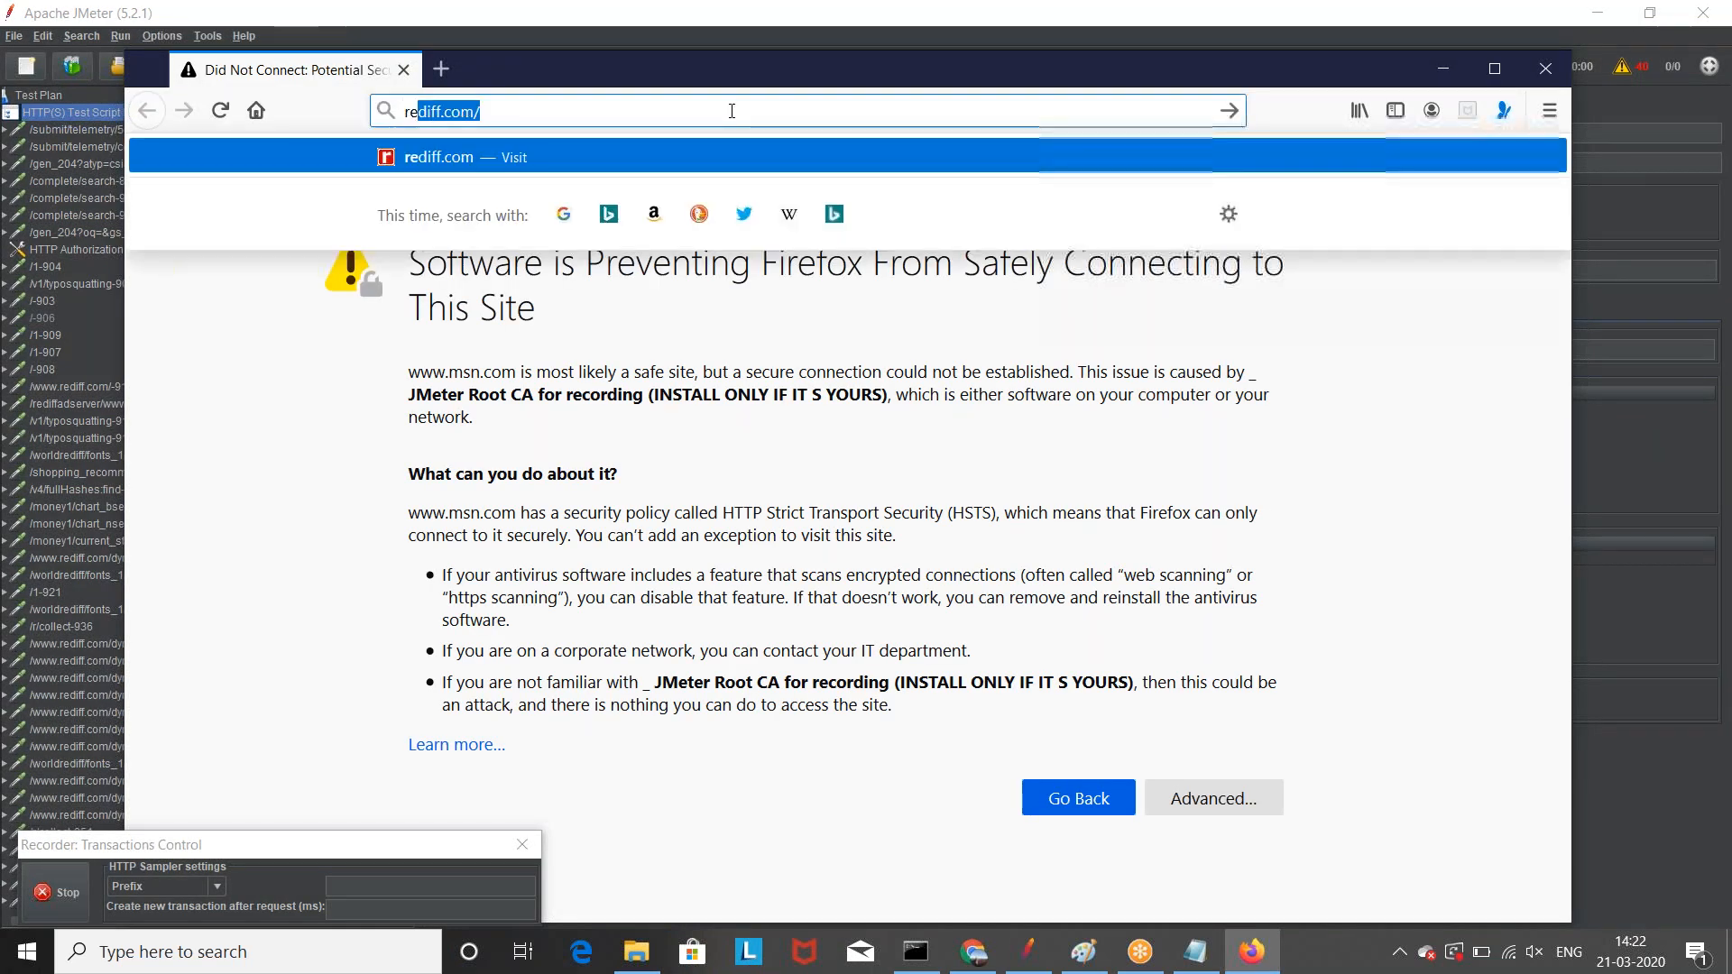
pyautogui.press('Return')
pyautogui.click(732, 111)
pyautogui.press('Return')
pyautogui.hotkey('alt', 'Left')
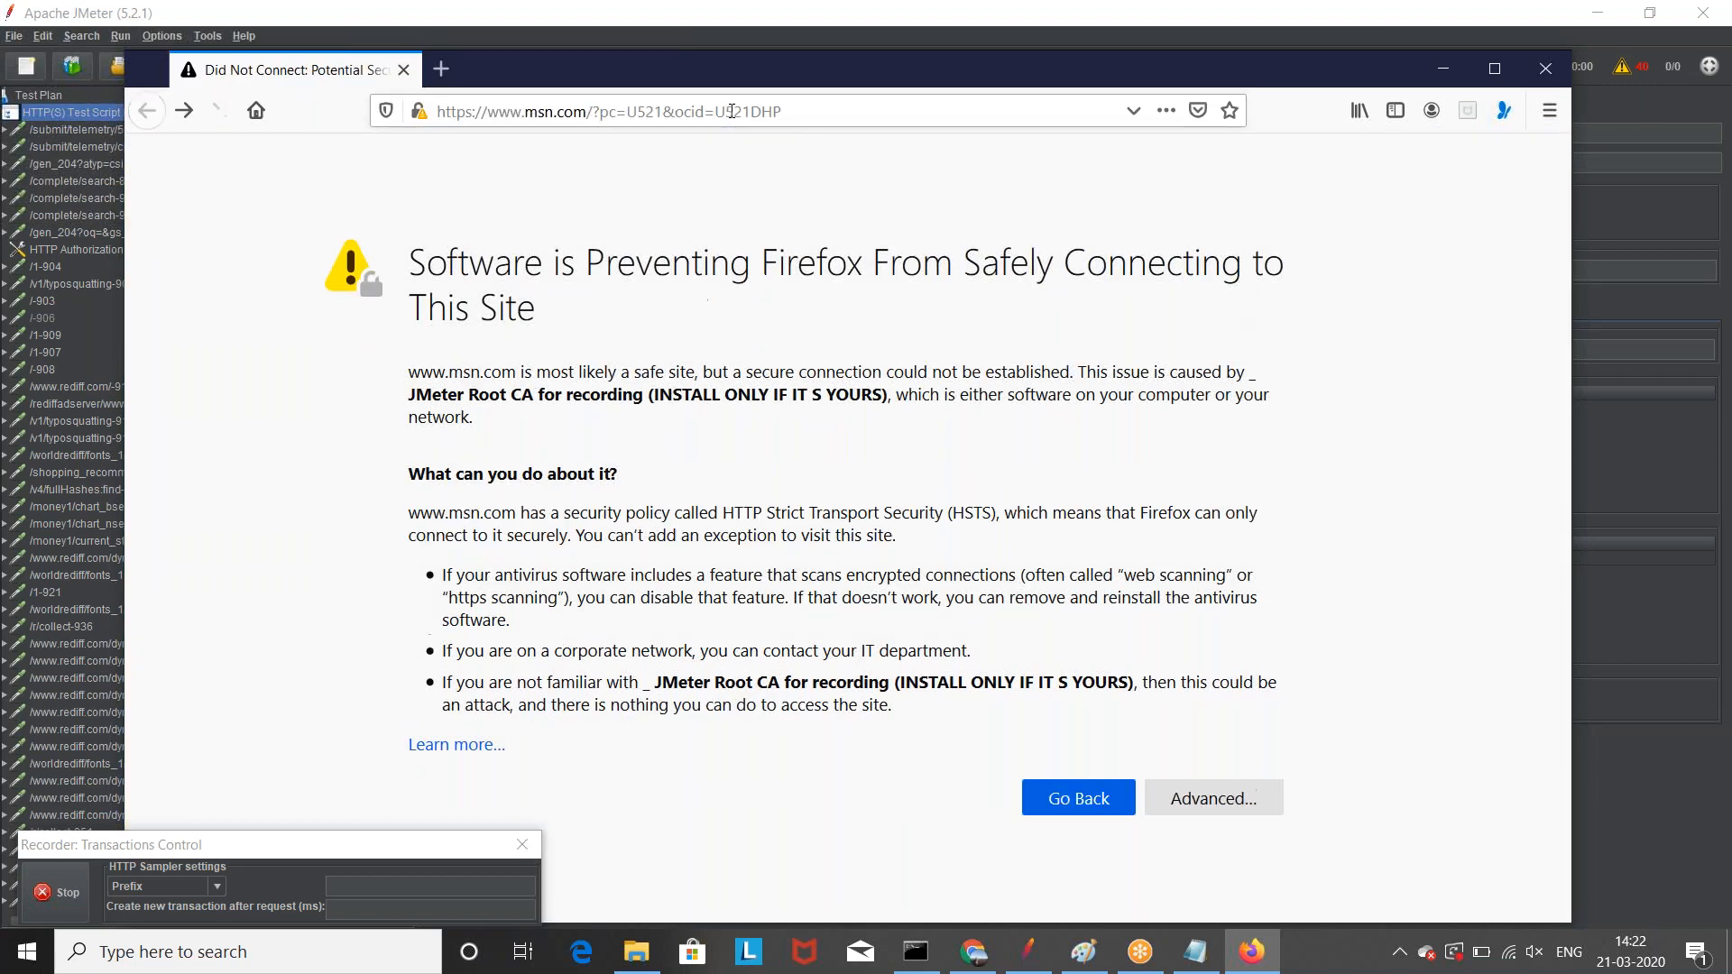
pyautogui.click(867, 111)
pyautogui.click(1546, 69)
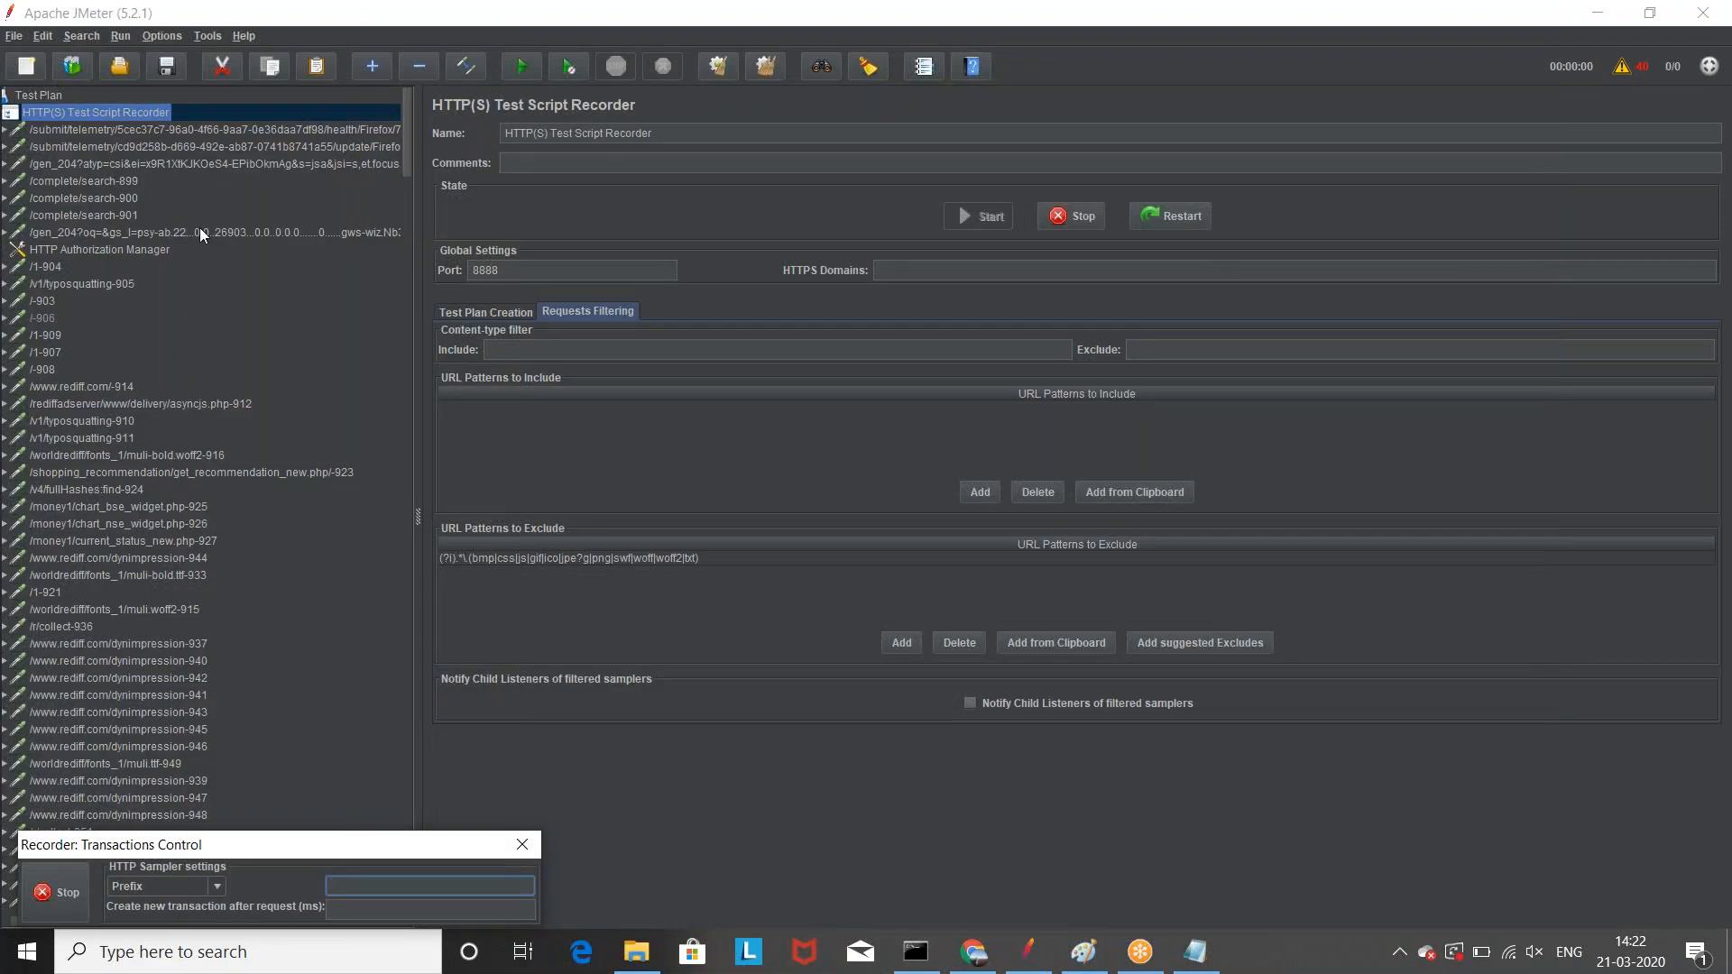
# Step: Look through the recorded requests in the test plan and stop the HTTP(S) Test Script Recorder
pyautogui.click(85, 132)
pyautogui.scroll(-20, 256, 671)
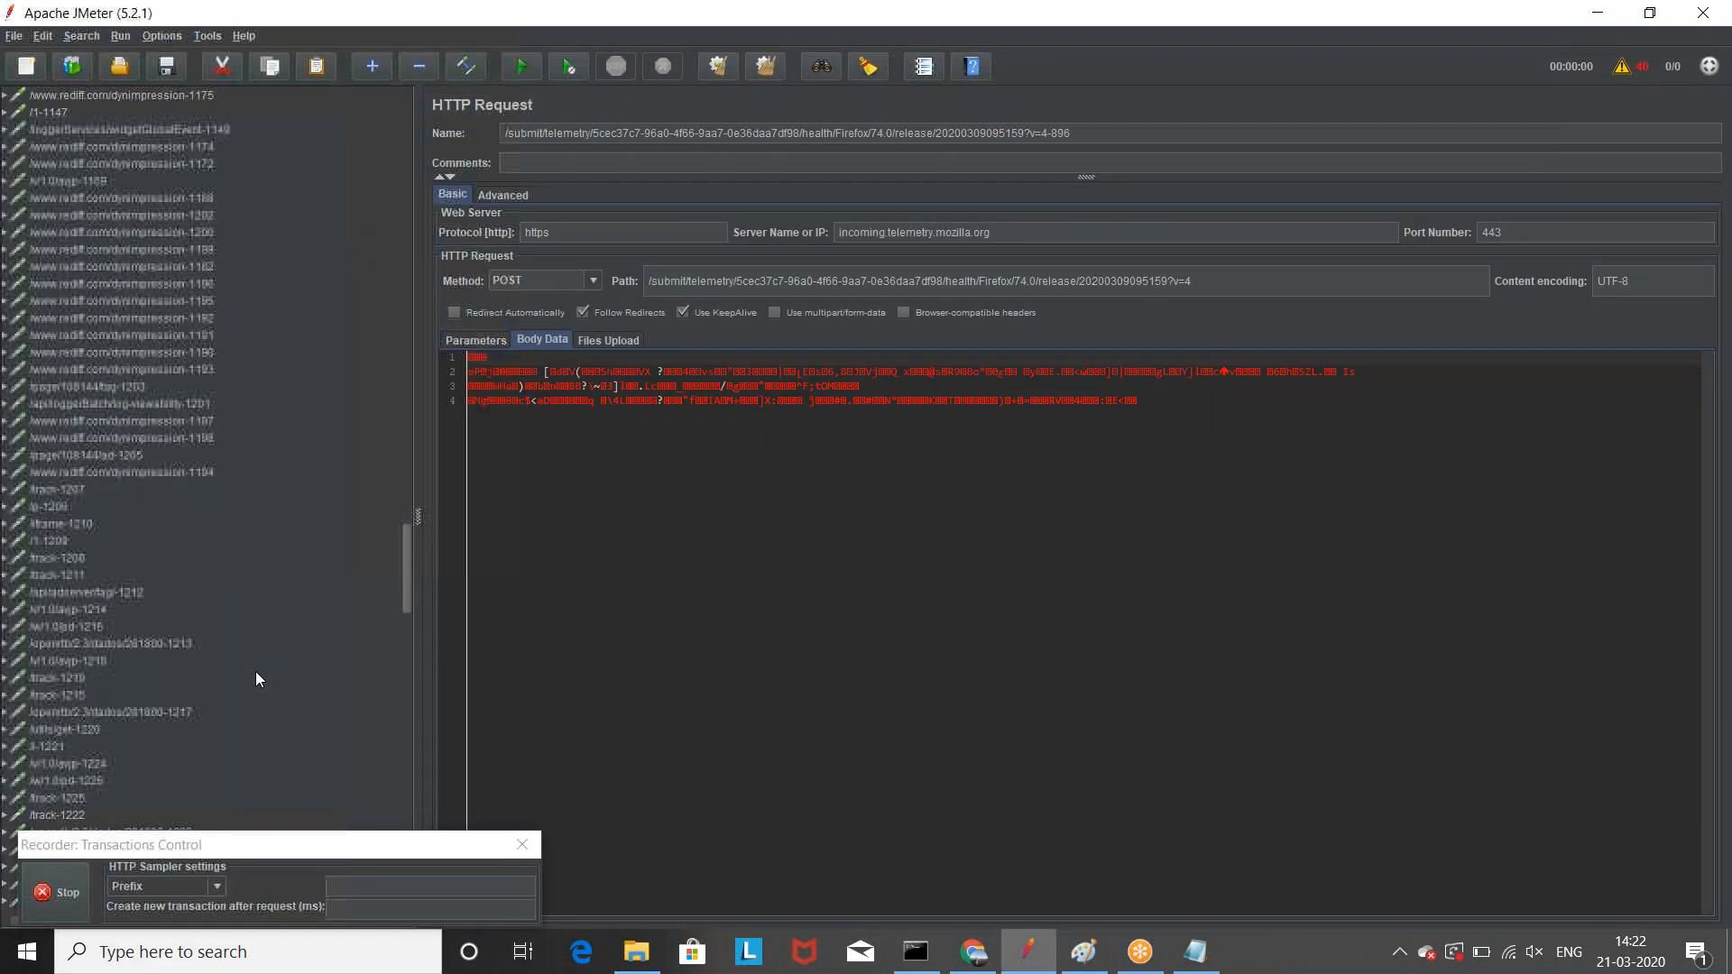
pyautogui.scroll(20, 256, 671)
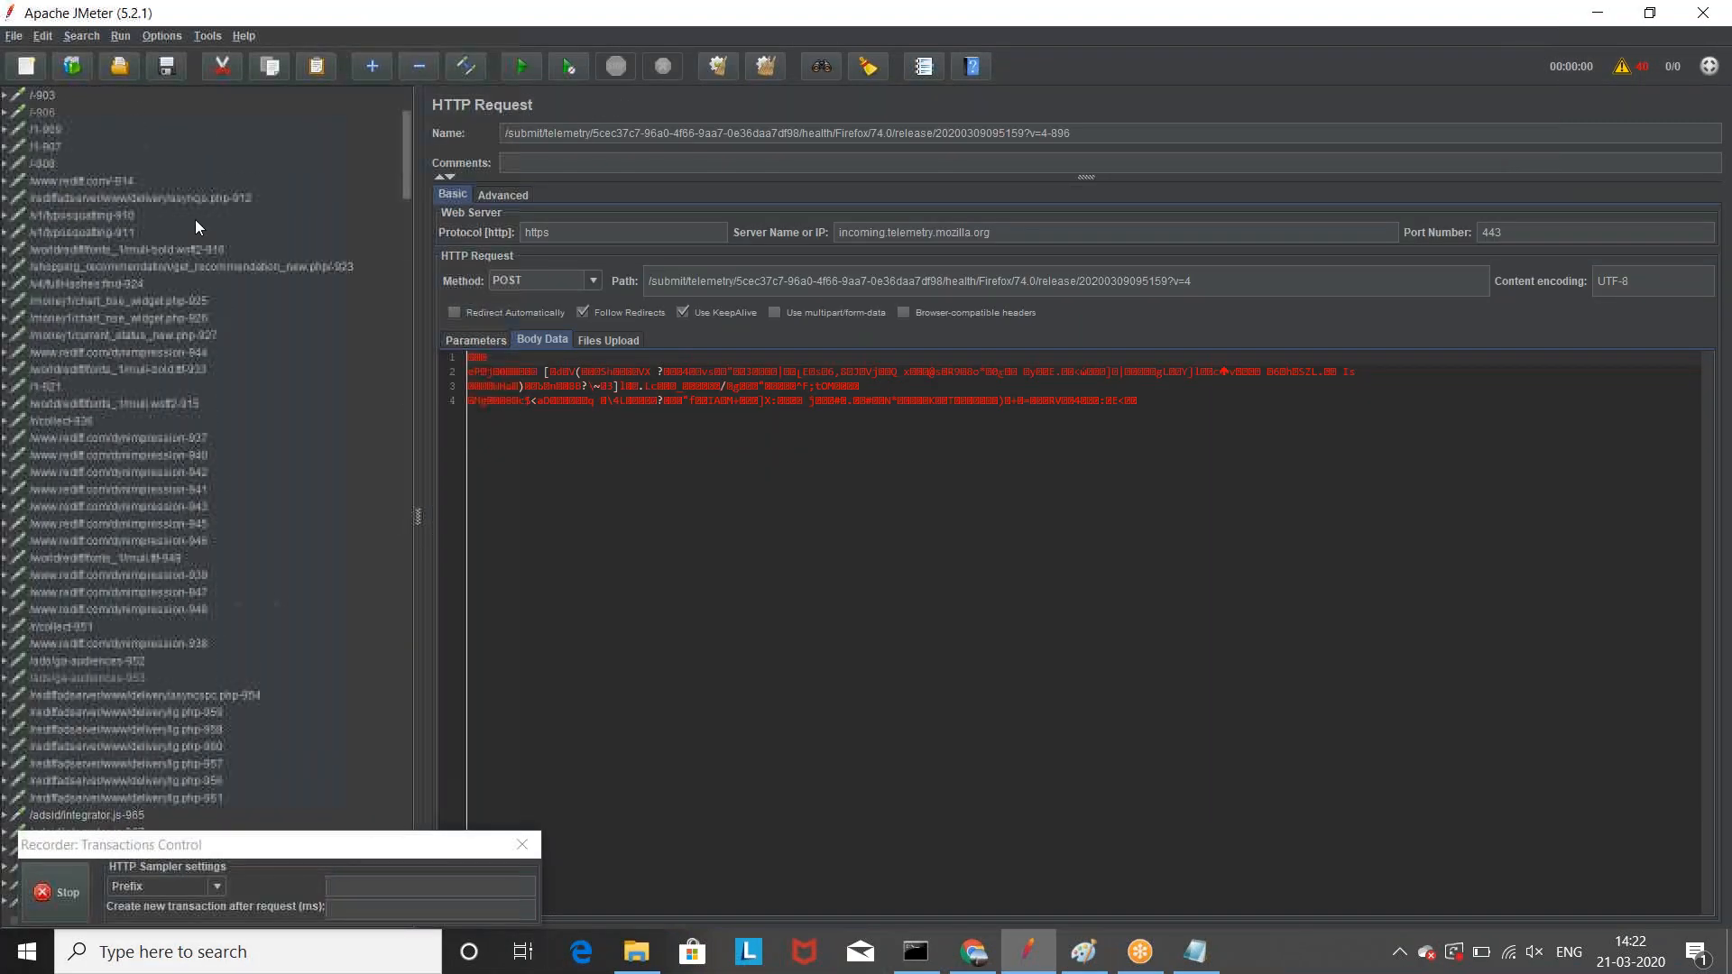
pyautogui.scroll(10, 195, 220)
pyautogui.click(88, 114)
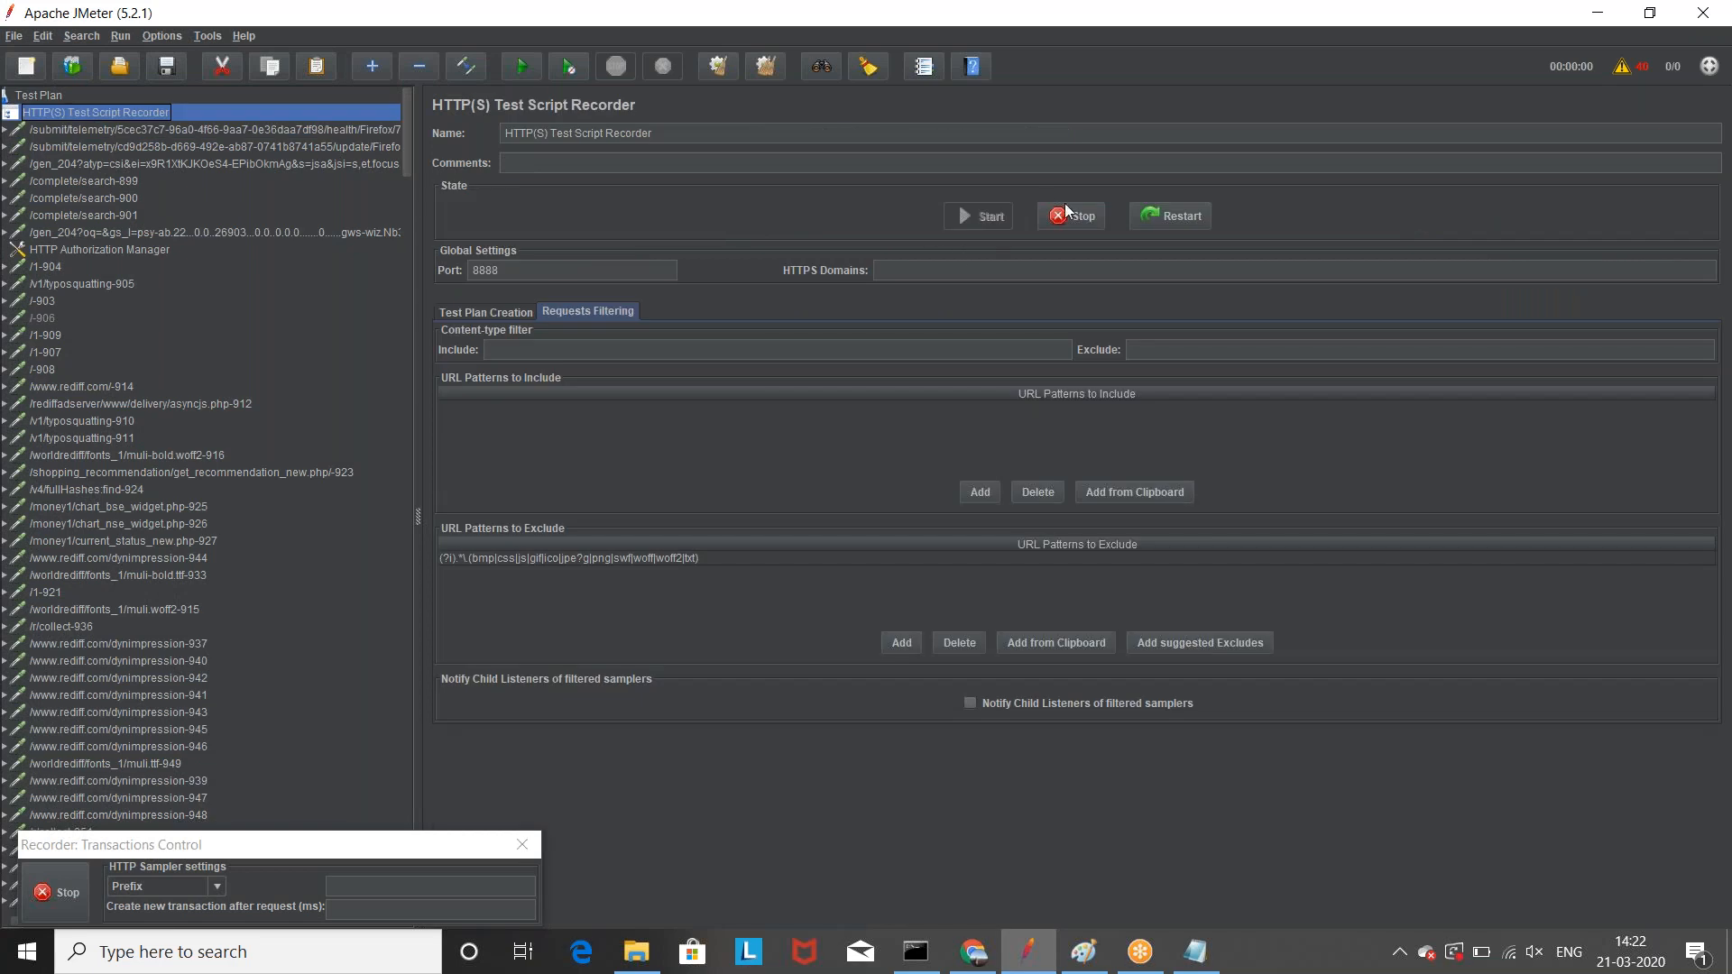
pyautogui.click(1066, 220)
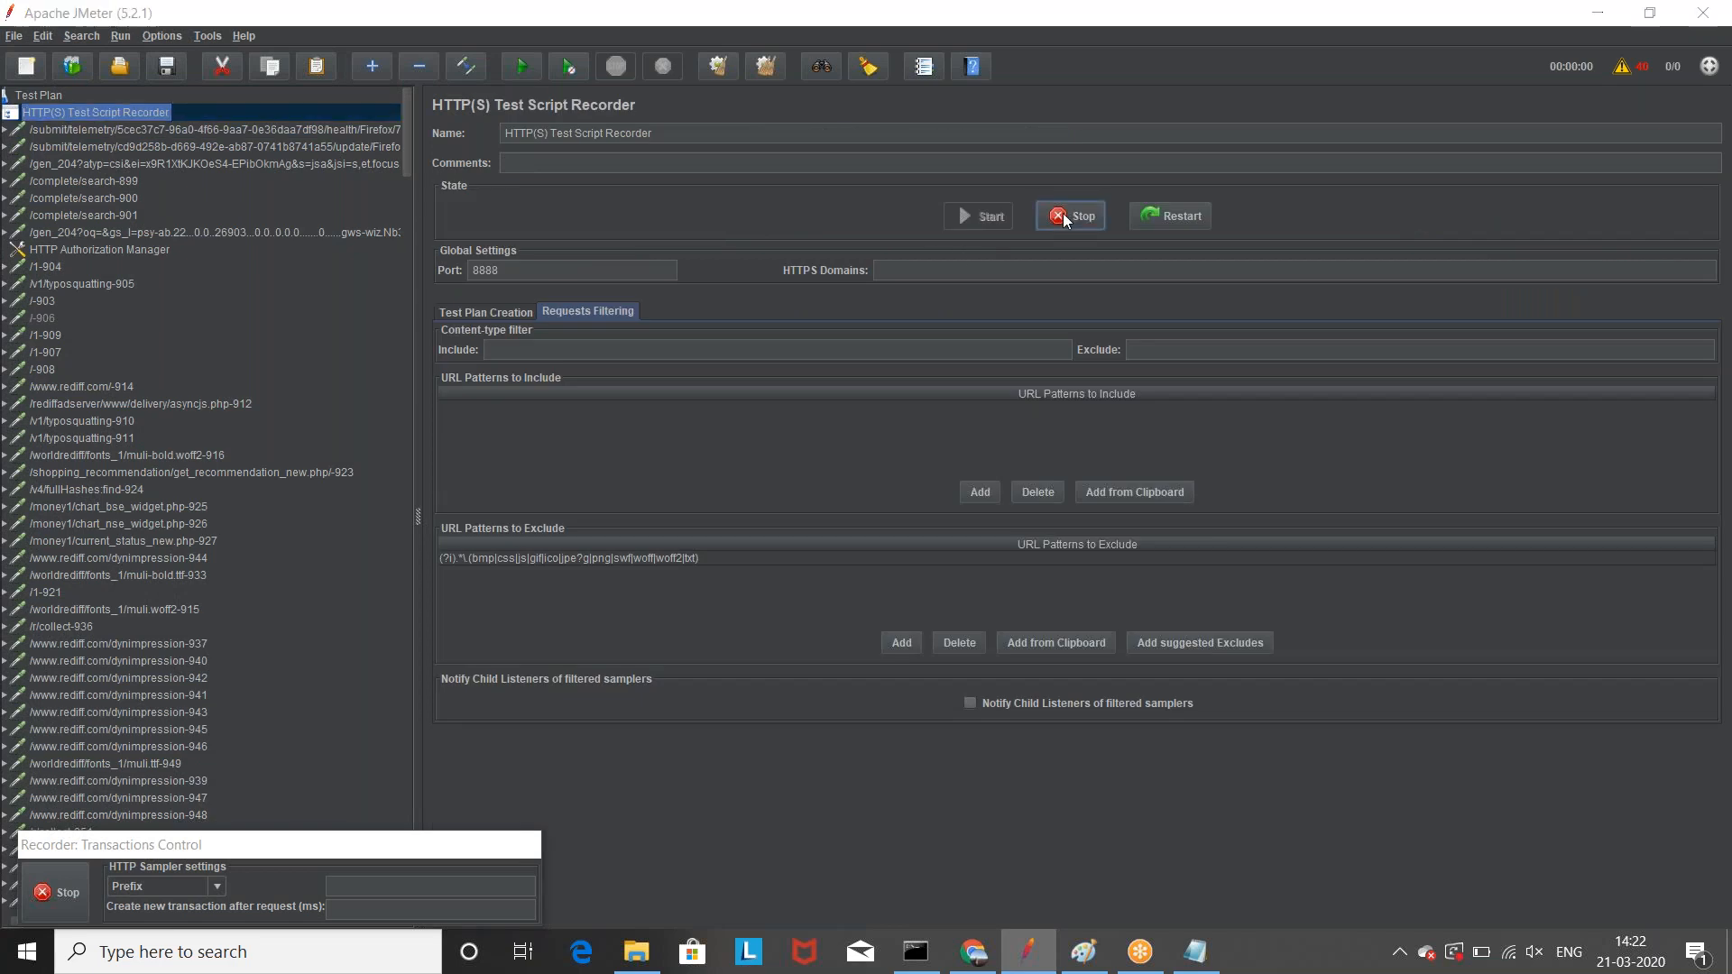
# Step: Delete all recorded elements below the HTTP(S) Test Script Recorder from the test plan
pyautogui.click(148, 126)
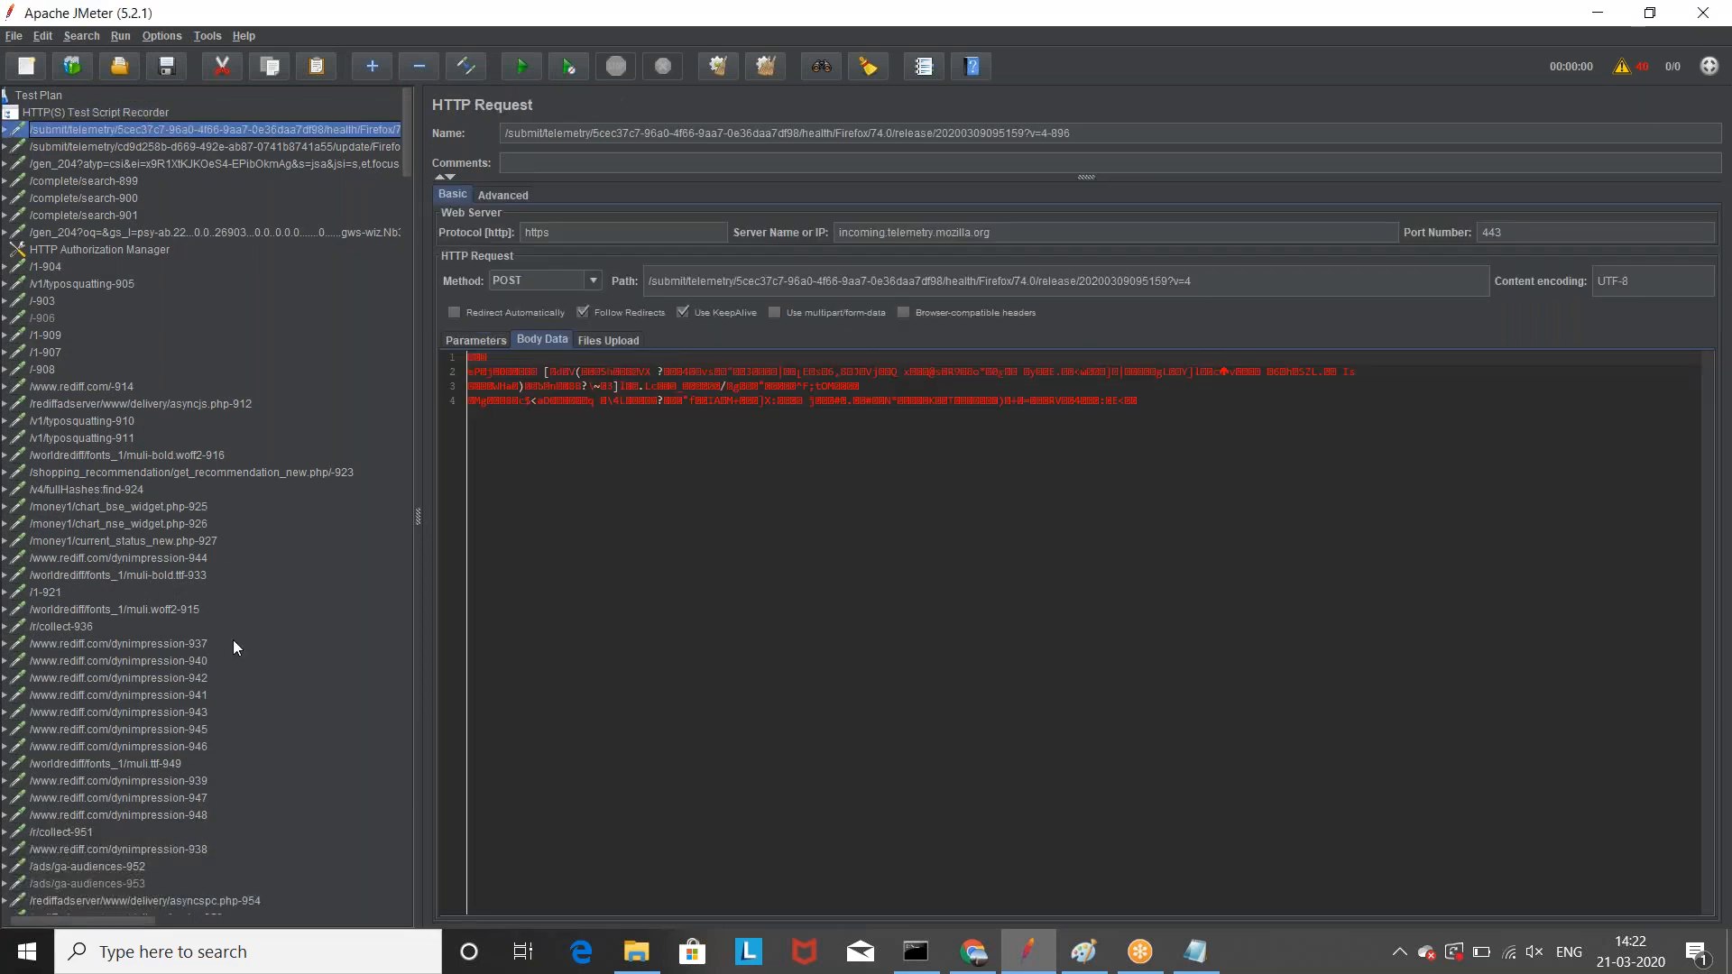
pyautogui.scroll(-20, 233, 641)
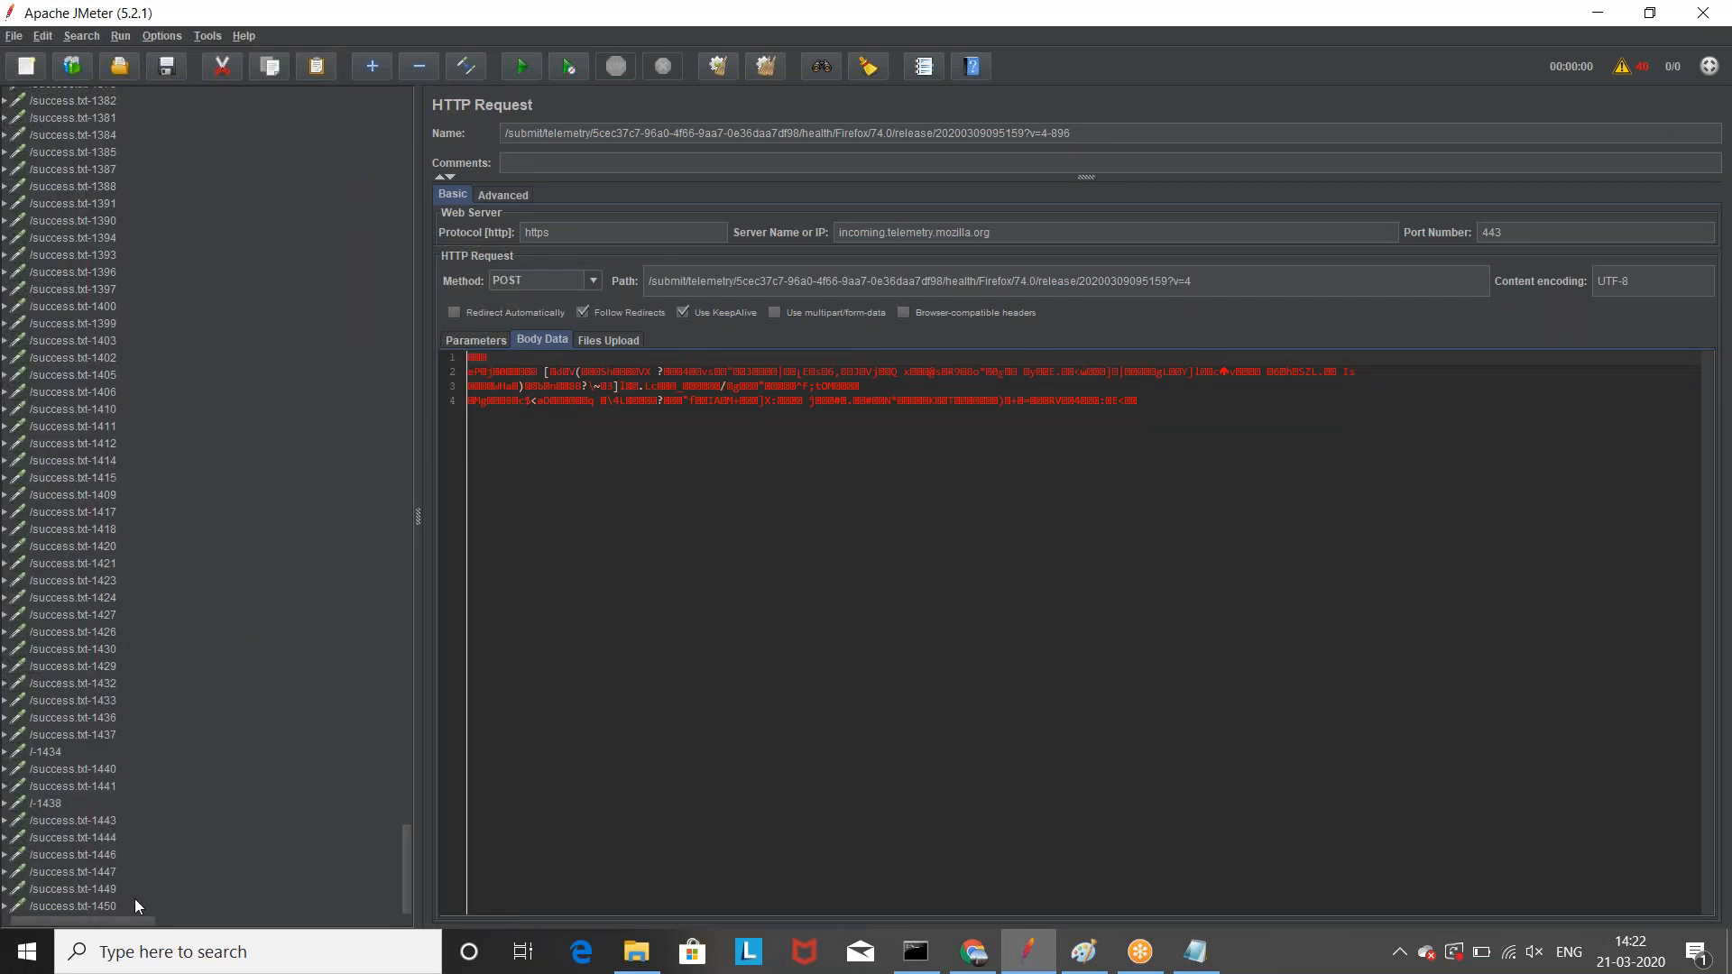
pyautogui.keyDown('shift'); pyautogui.click(133, 904); pyautogui.keyUp('shift')
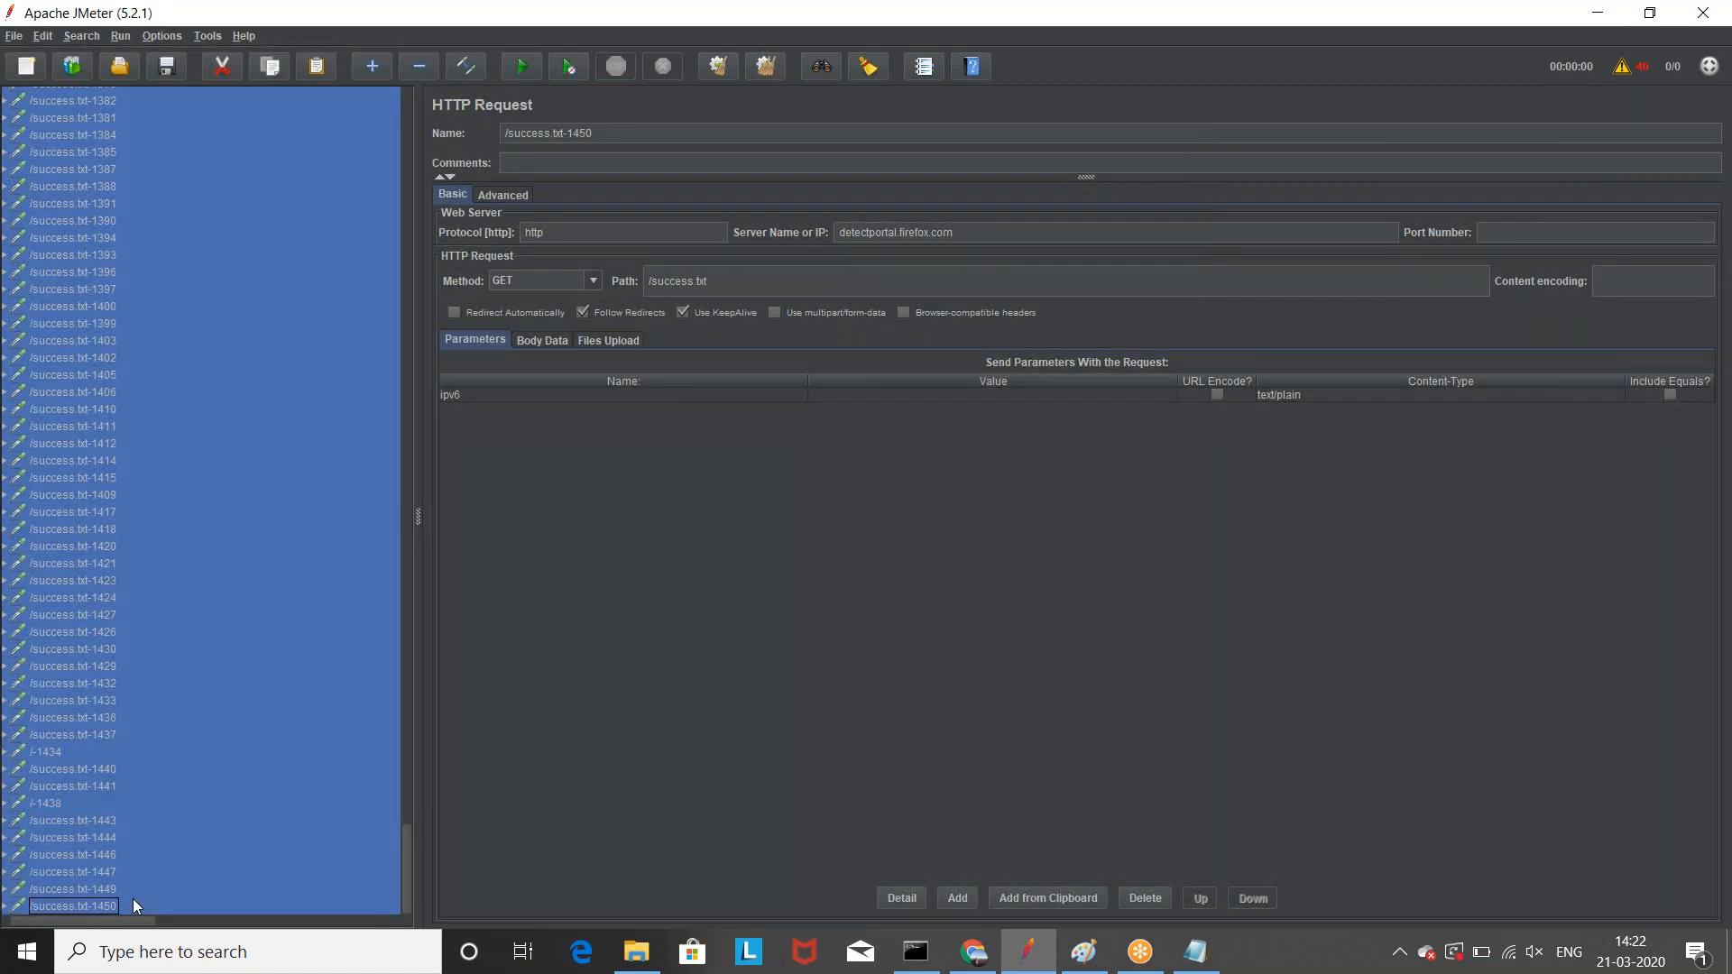
pyautogui.press('Delete')
pyautogui.press('Return')
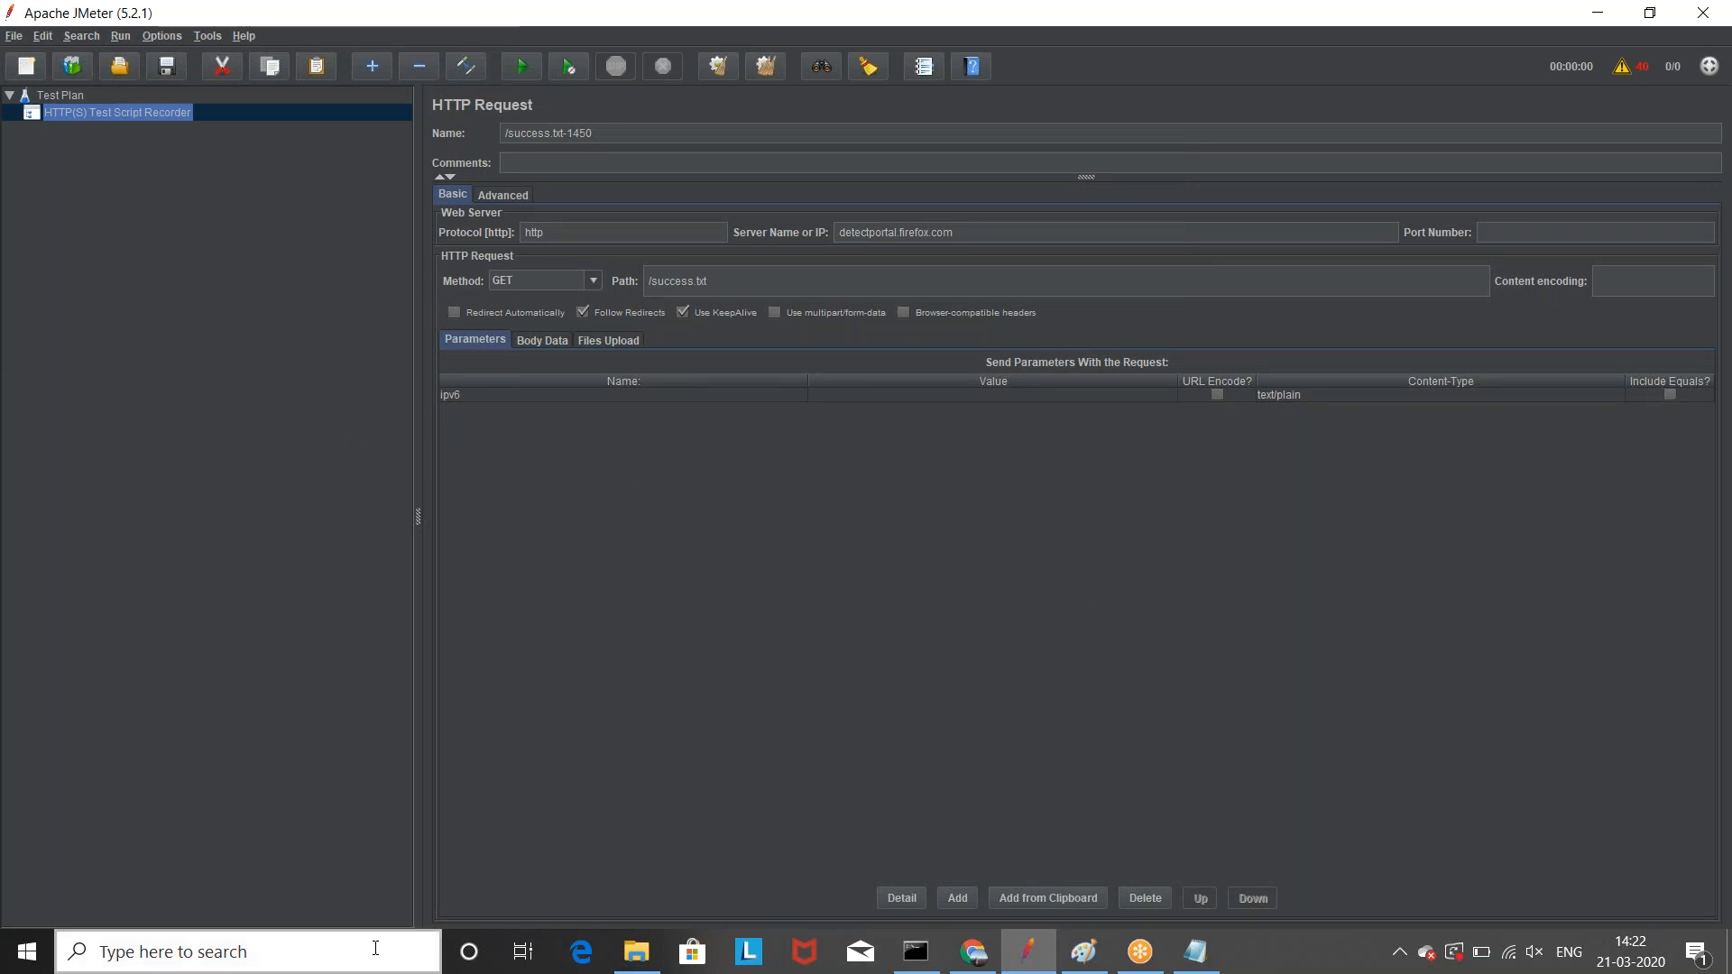
# Step: Launch Firefox from the Windows search and show the HTTP(S) Test Script Recorder settings in JMeter
pyautogui.click(403, 940)
pyautogui.write('fire')
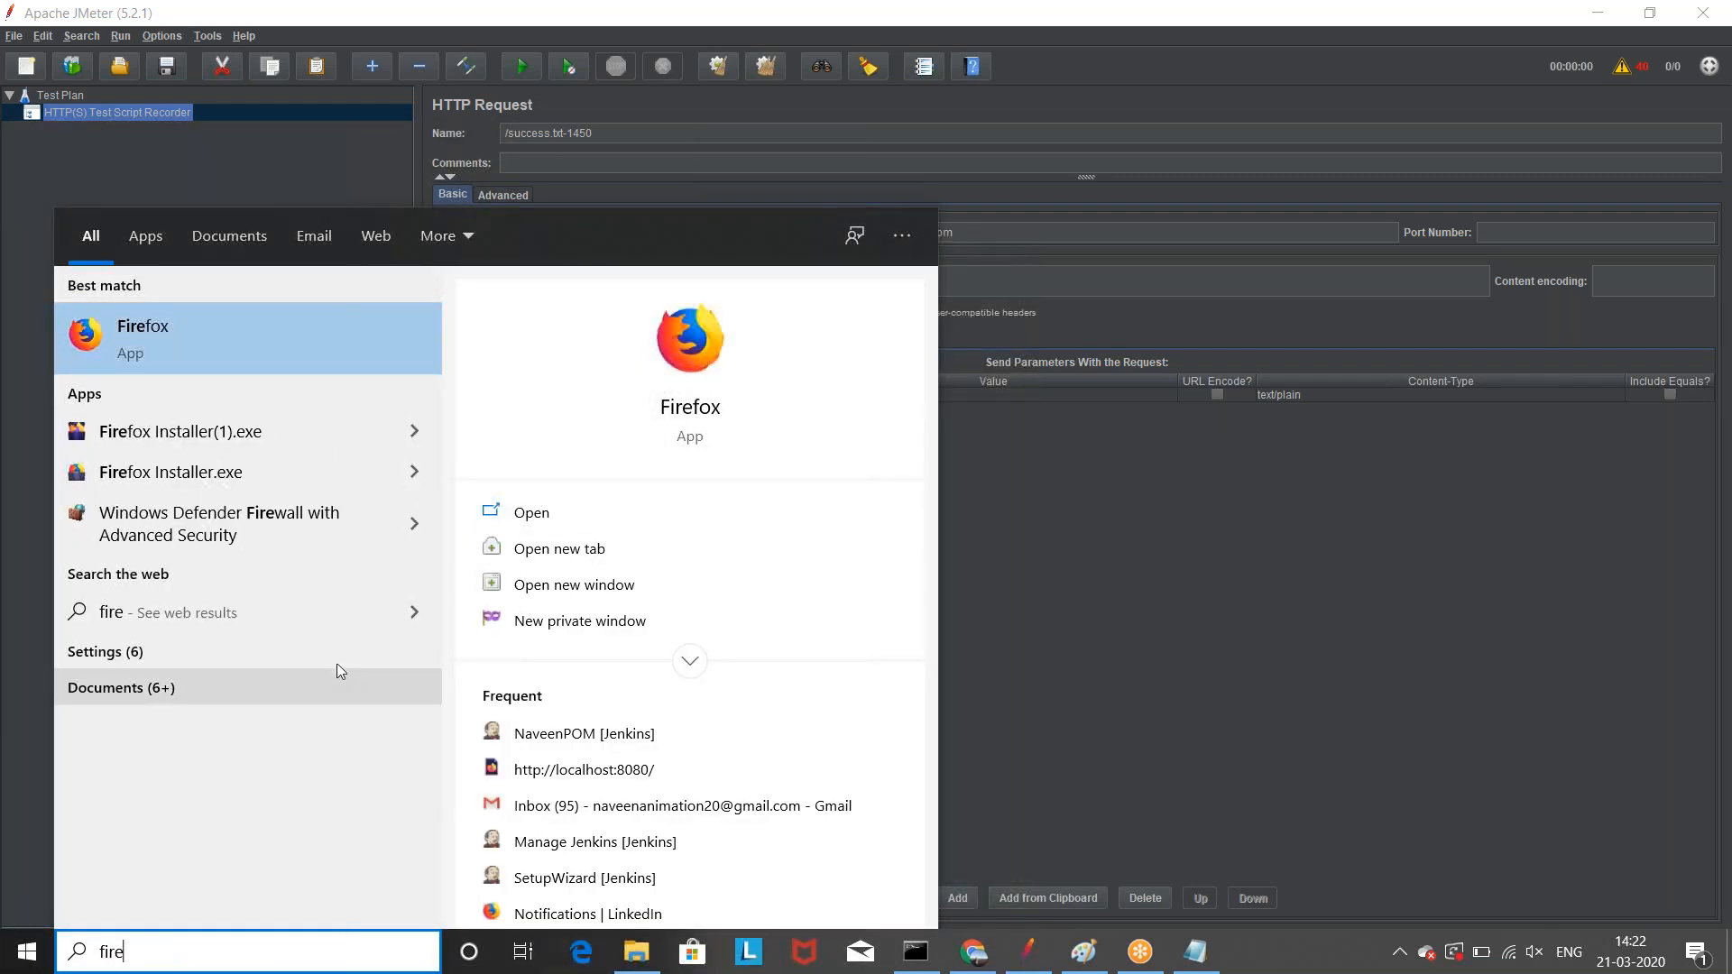
pyautogui.click(186, 332)
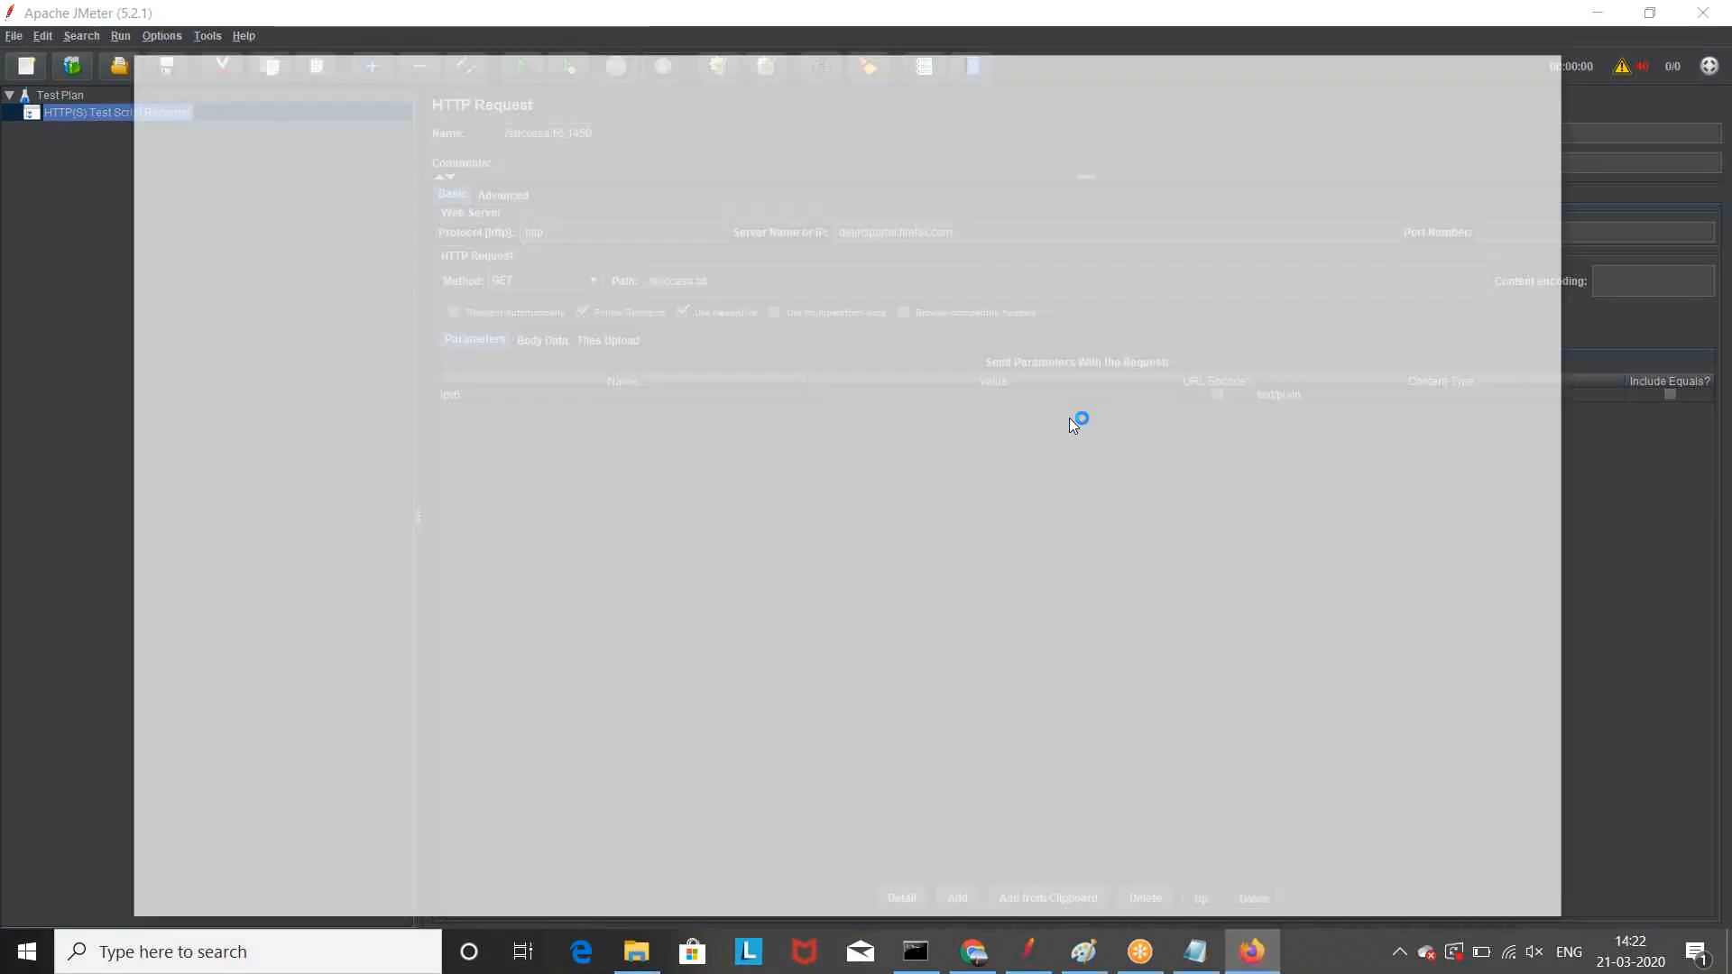
pyautogui.click(865, 34)
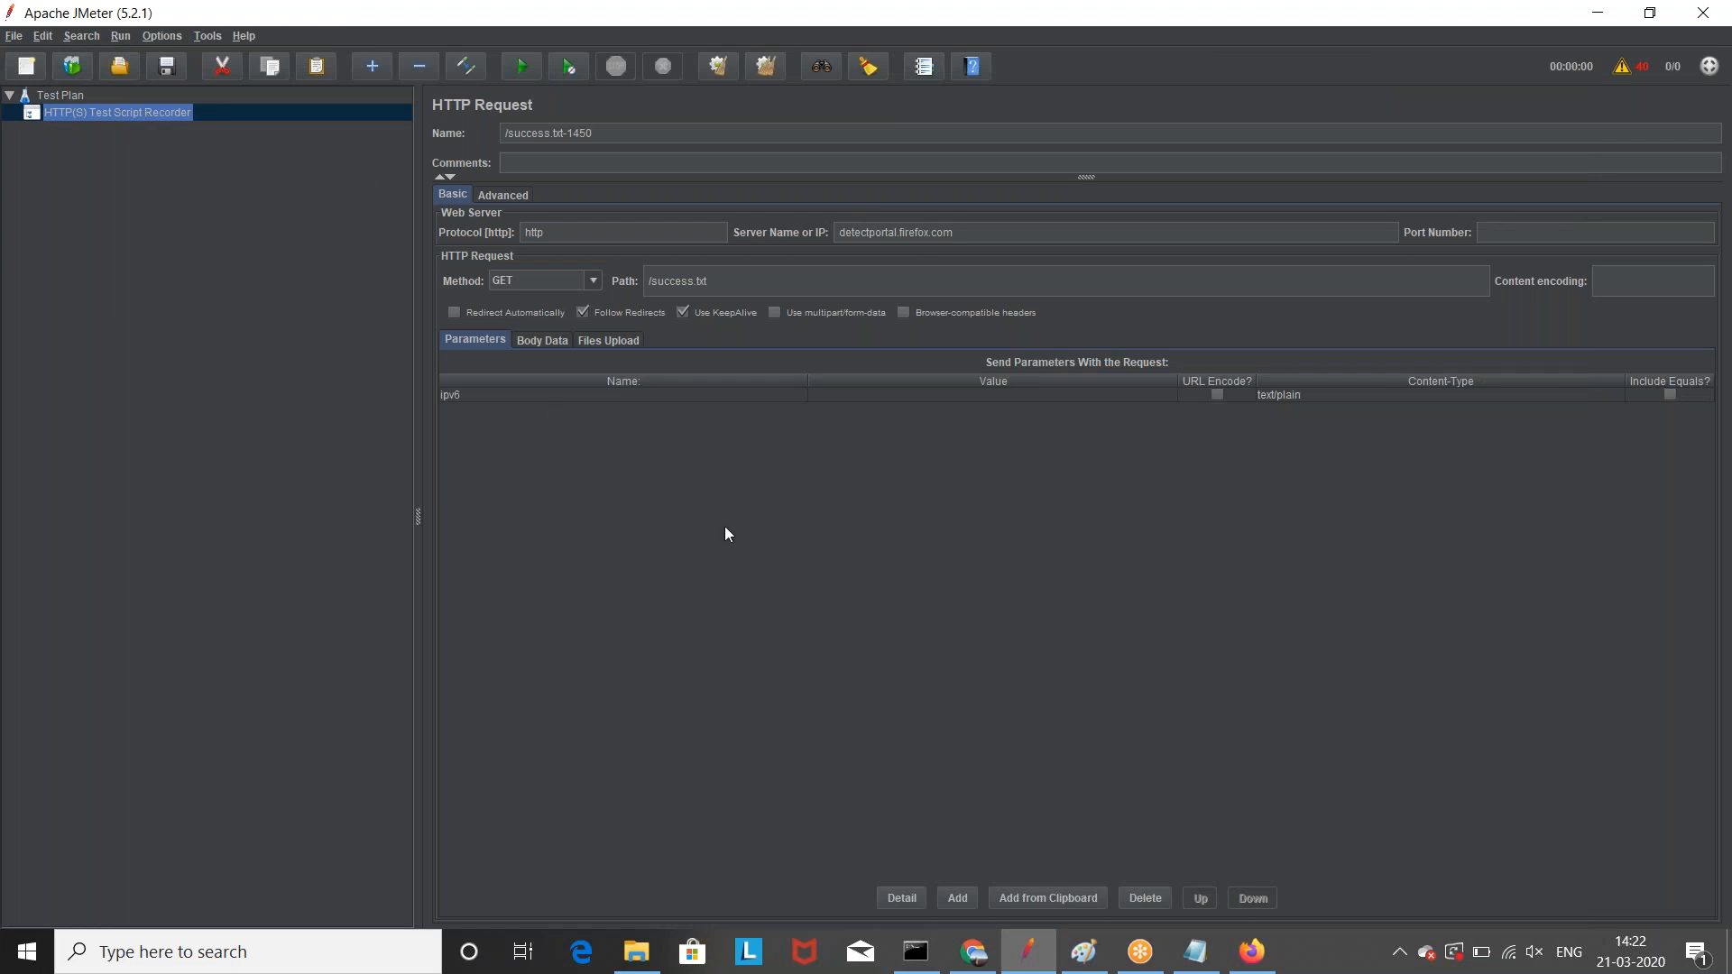
pyautogui.click(149, 113)
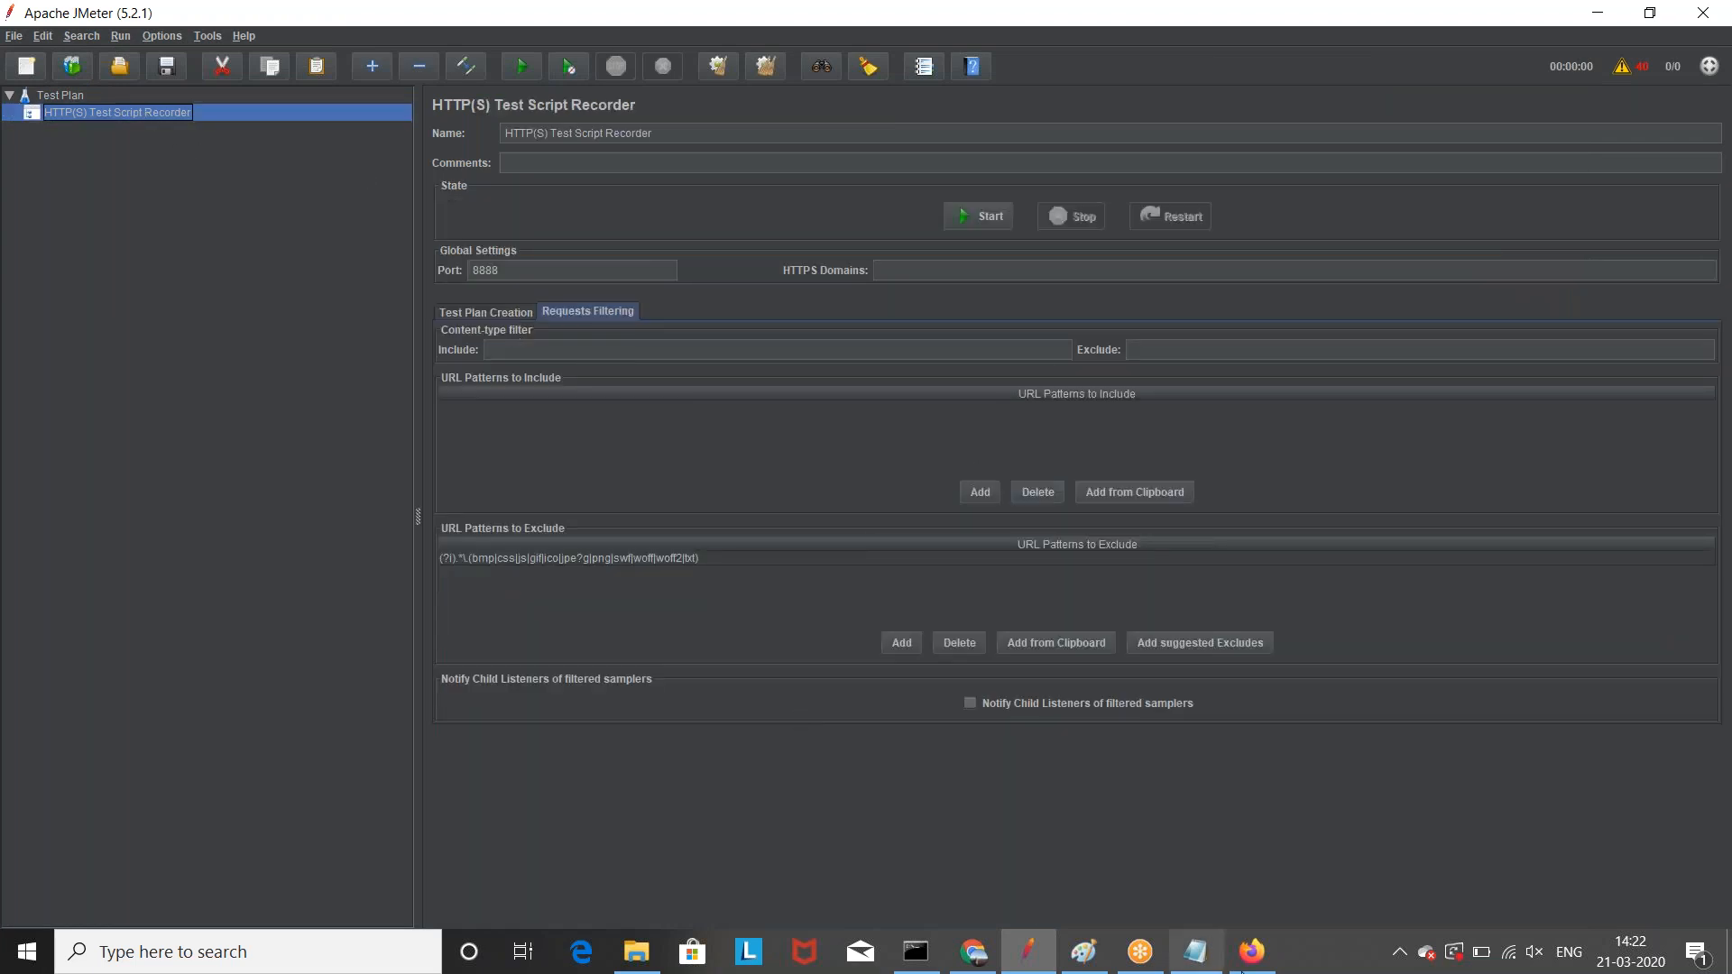
# Step: Switch to Firefox, try to load google.com with the recorder stopped, and return to JMeter
pyautogui.click(1253, 952)
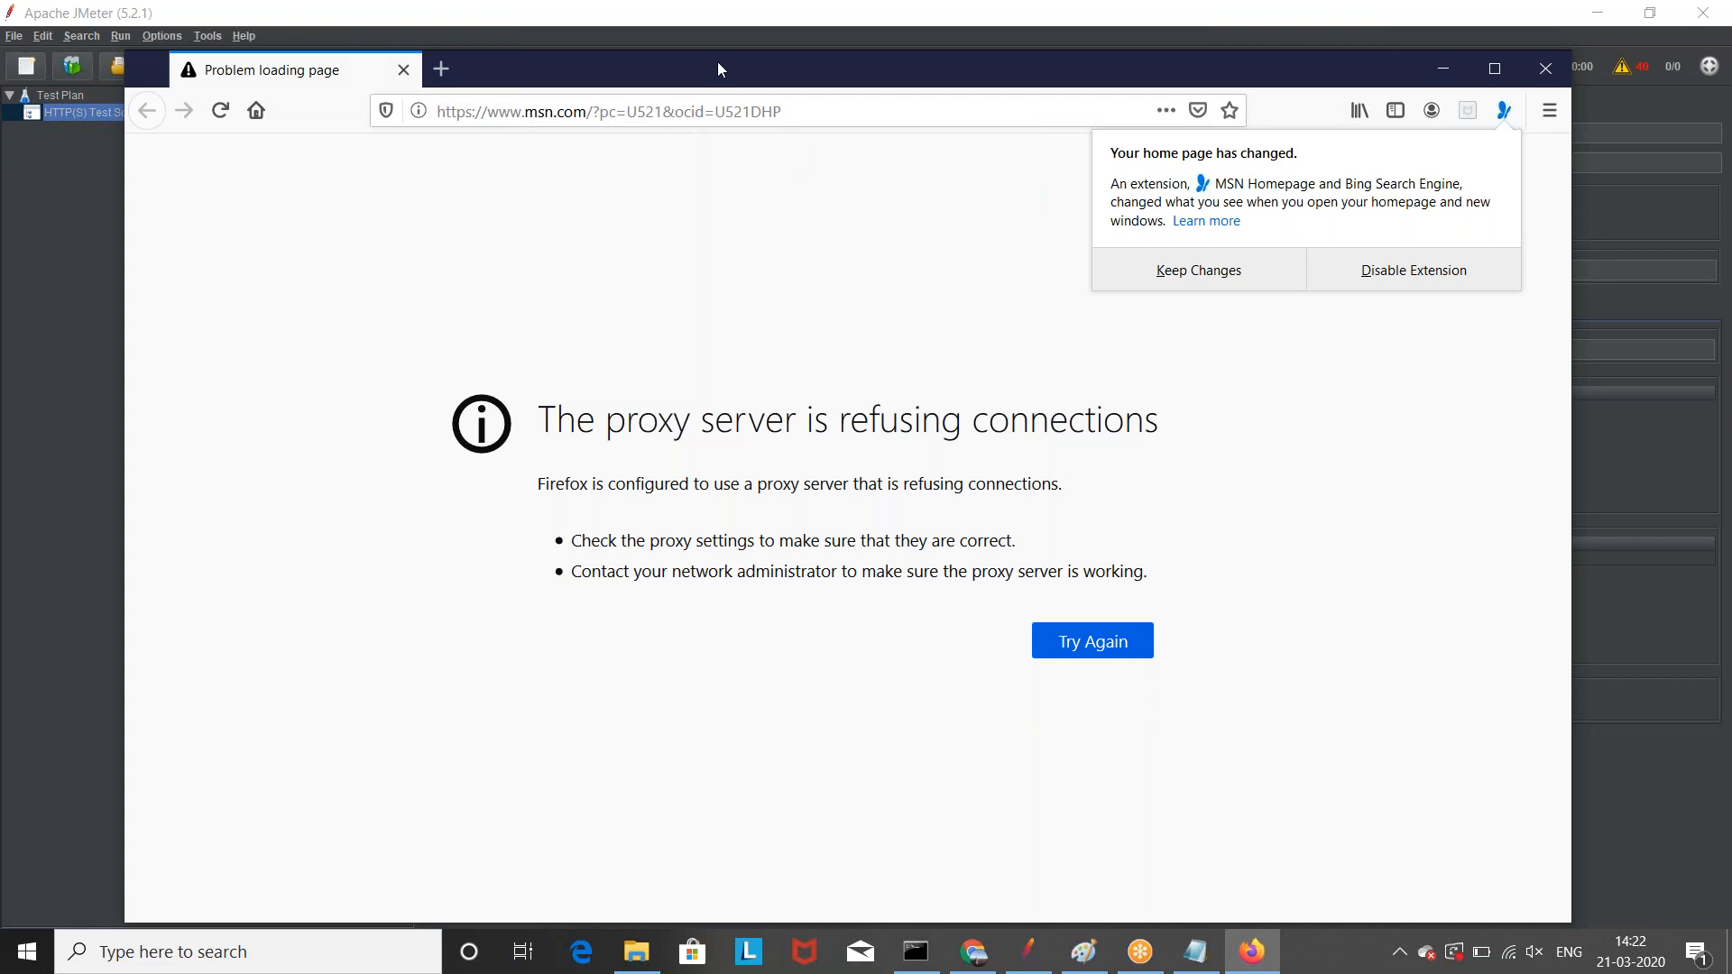
pyautogui.moveTo(730, 82); pyautogui.dragTo(773, 152)
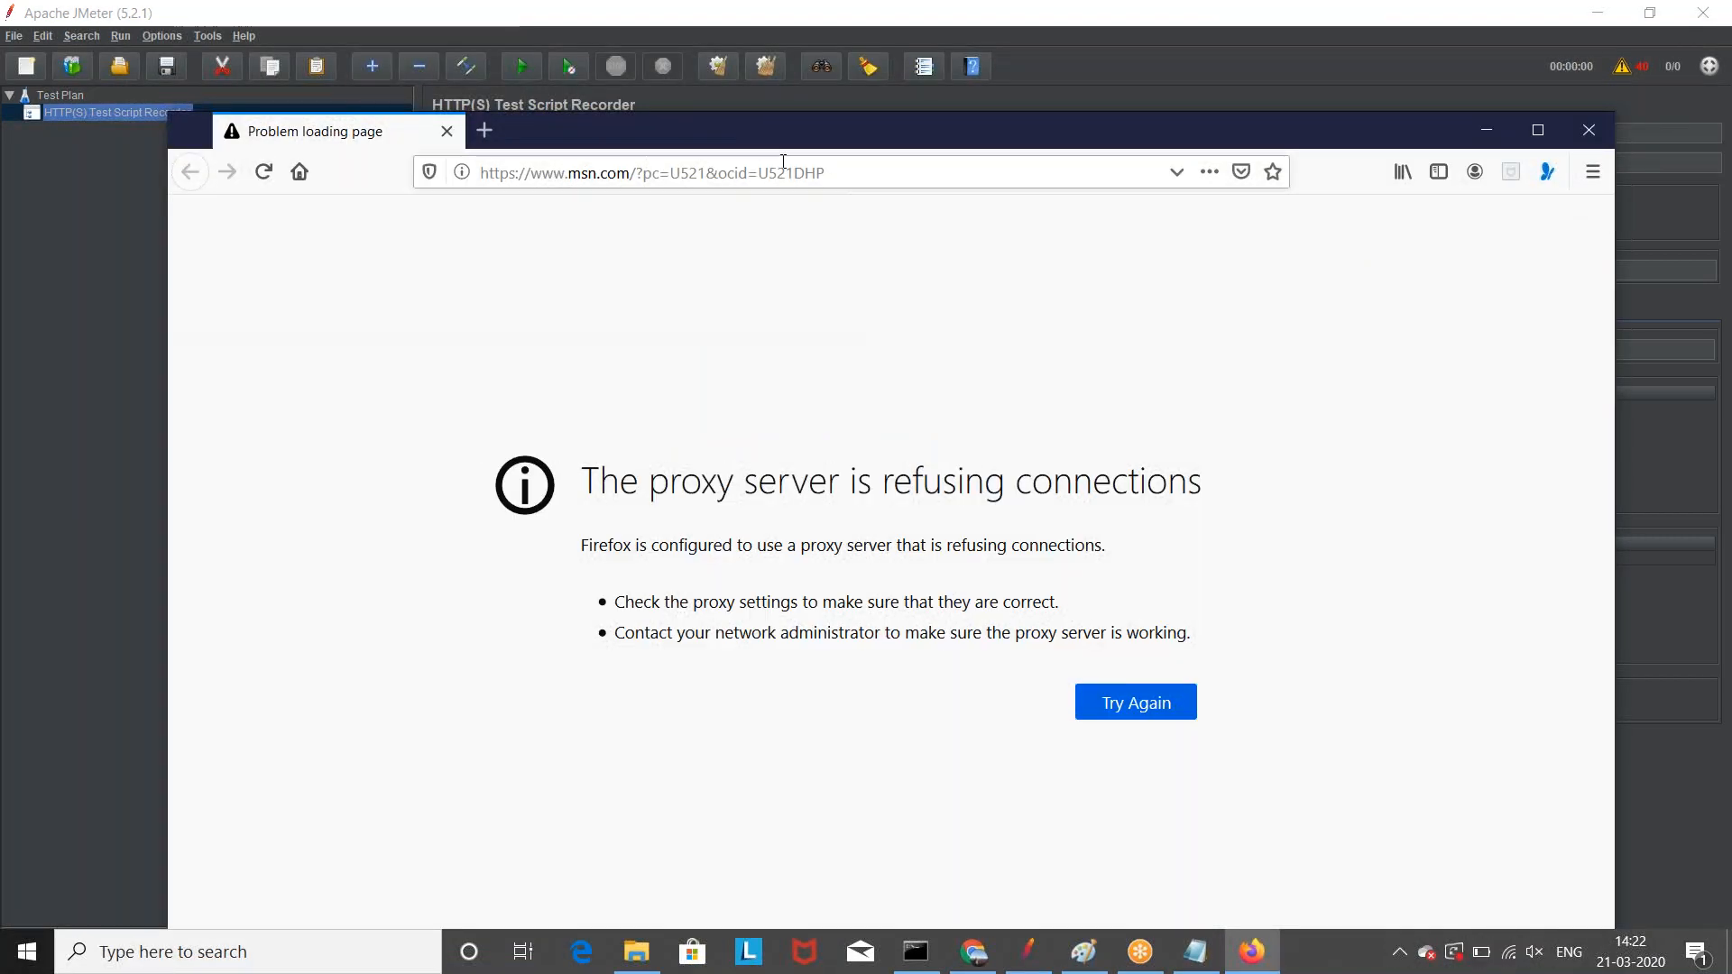
pyautogui.tripleClick(783, 162)
pyautogui.write('g')
pyautogui.press('Return')
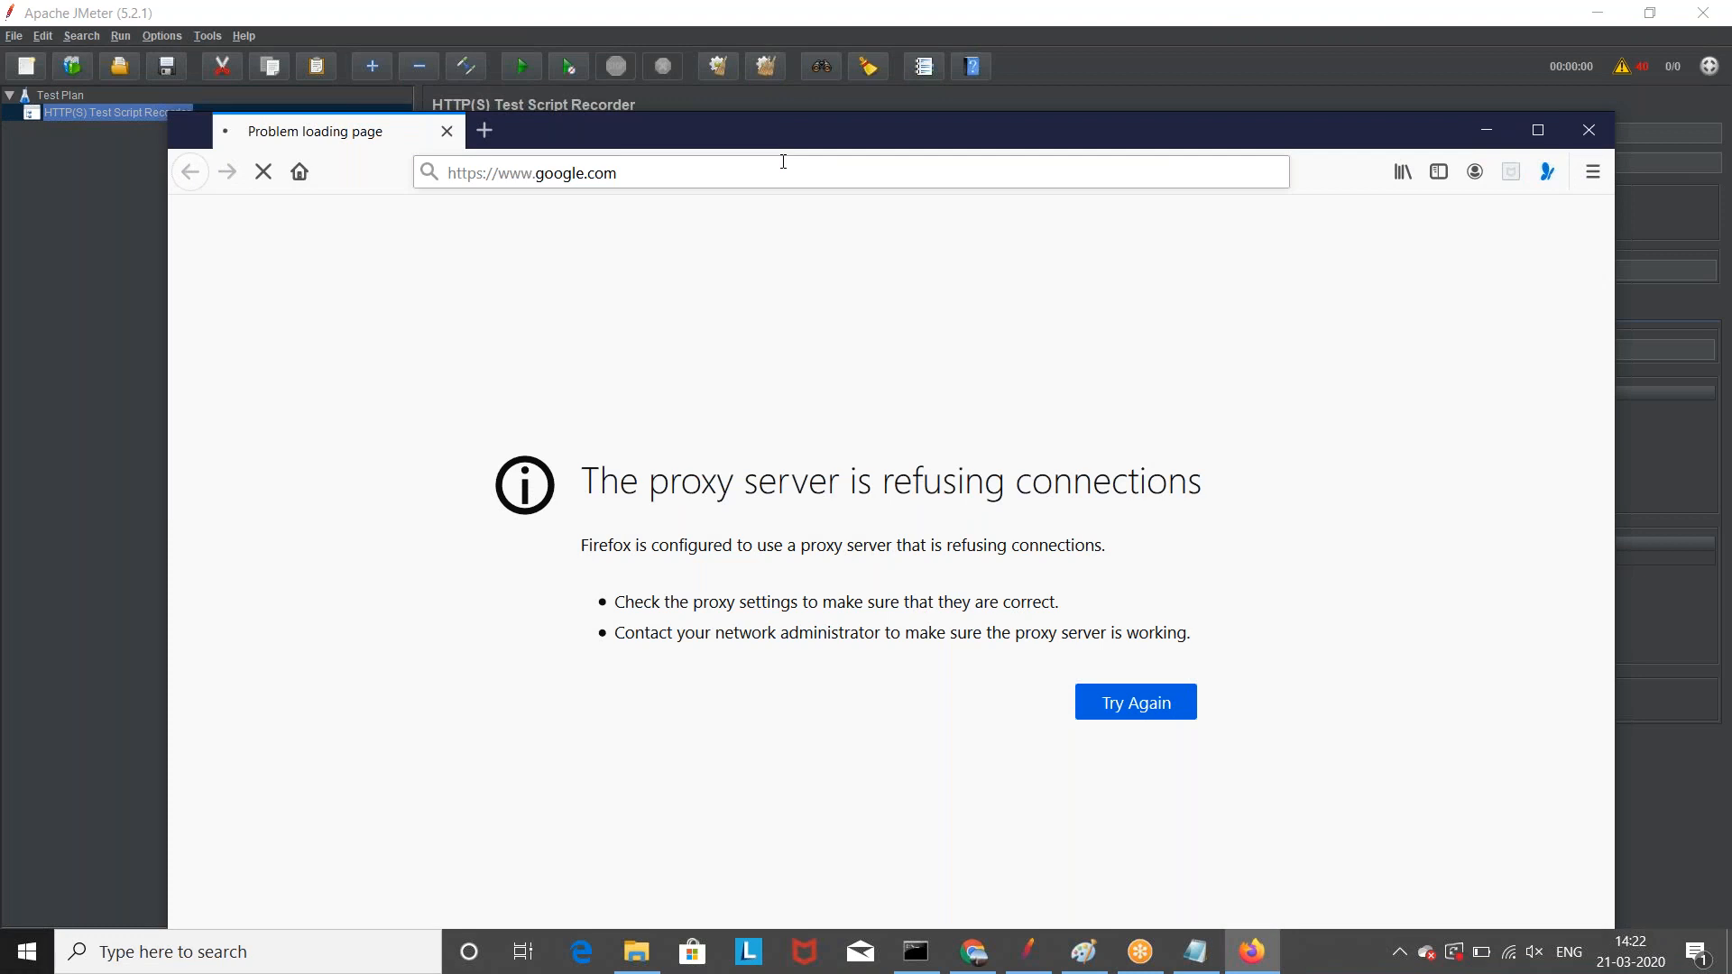
pyautogui.moveTo(874, 142); pyautogui.dragTo(854, 145)
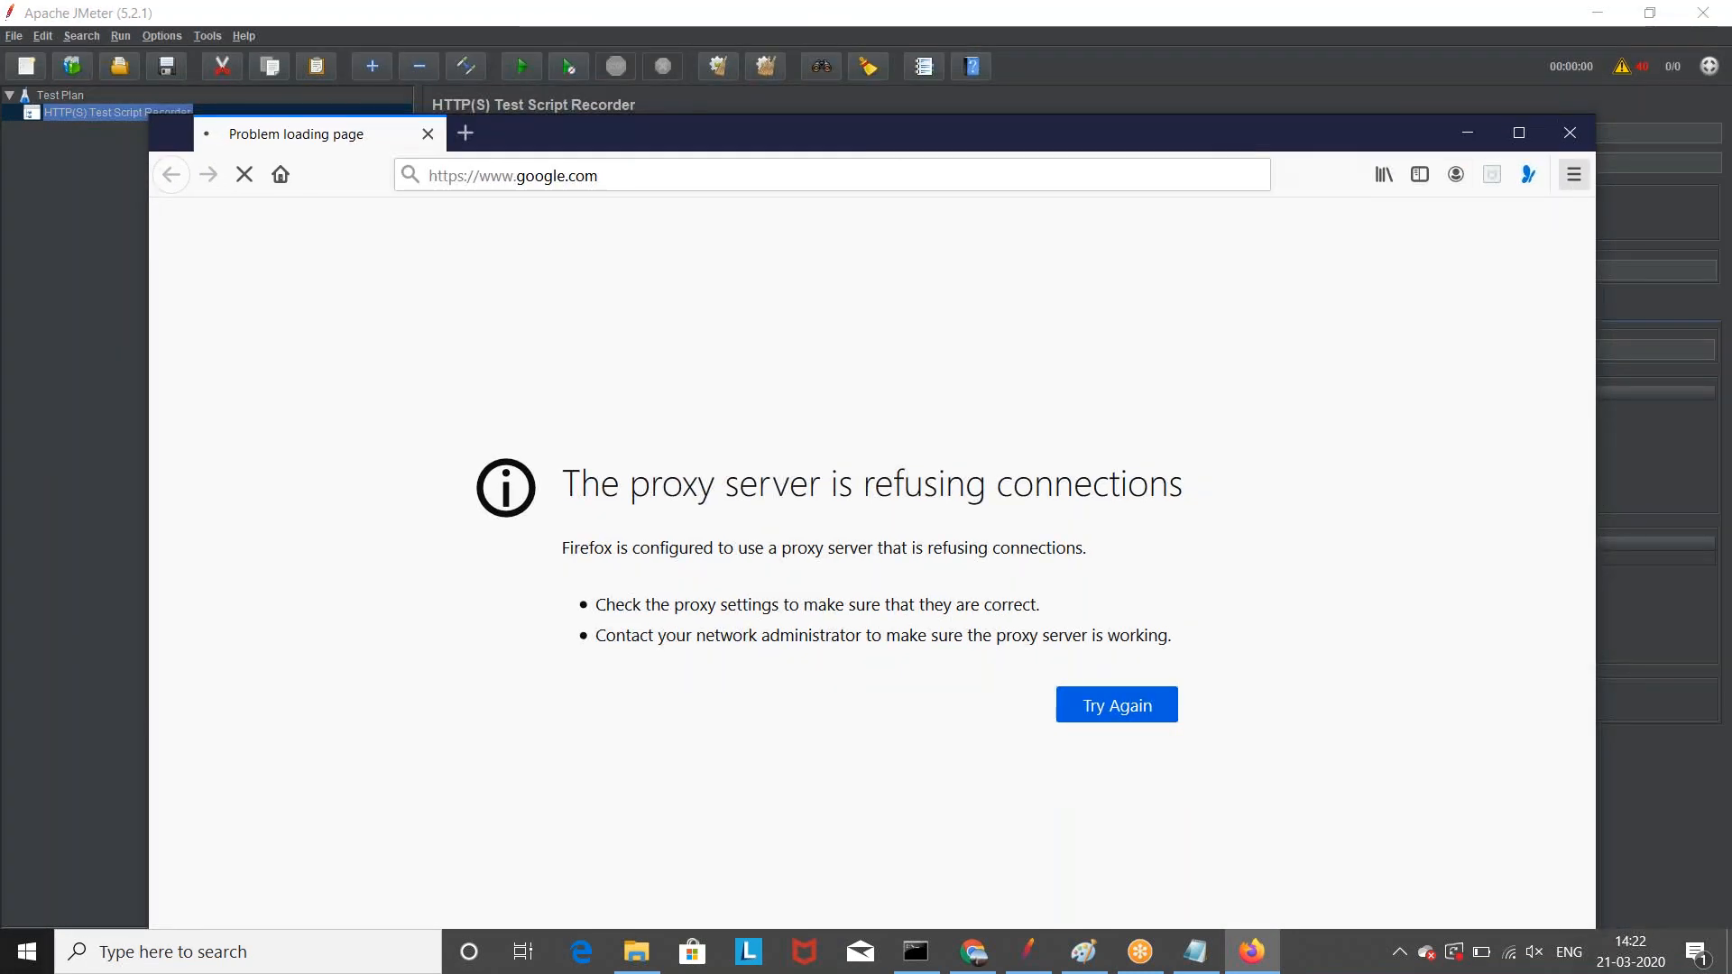
pyautogui.click(1575, 174)
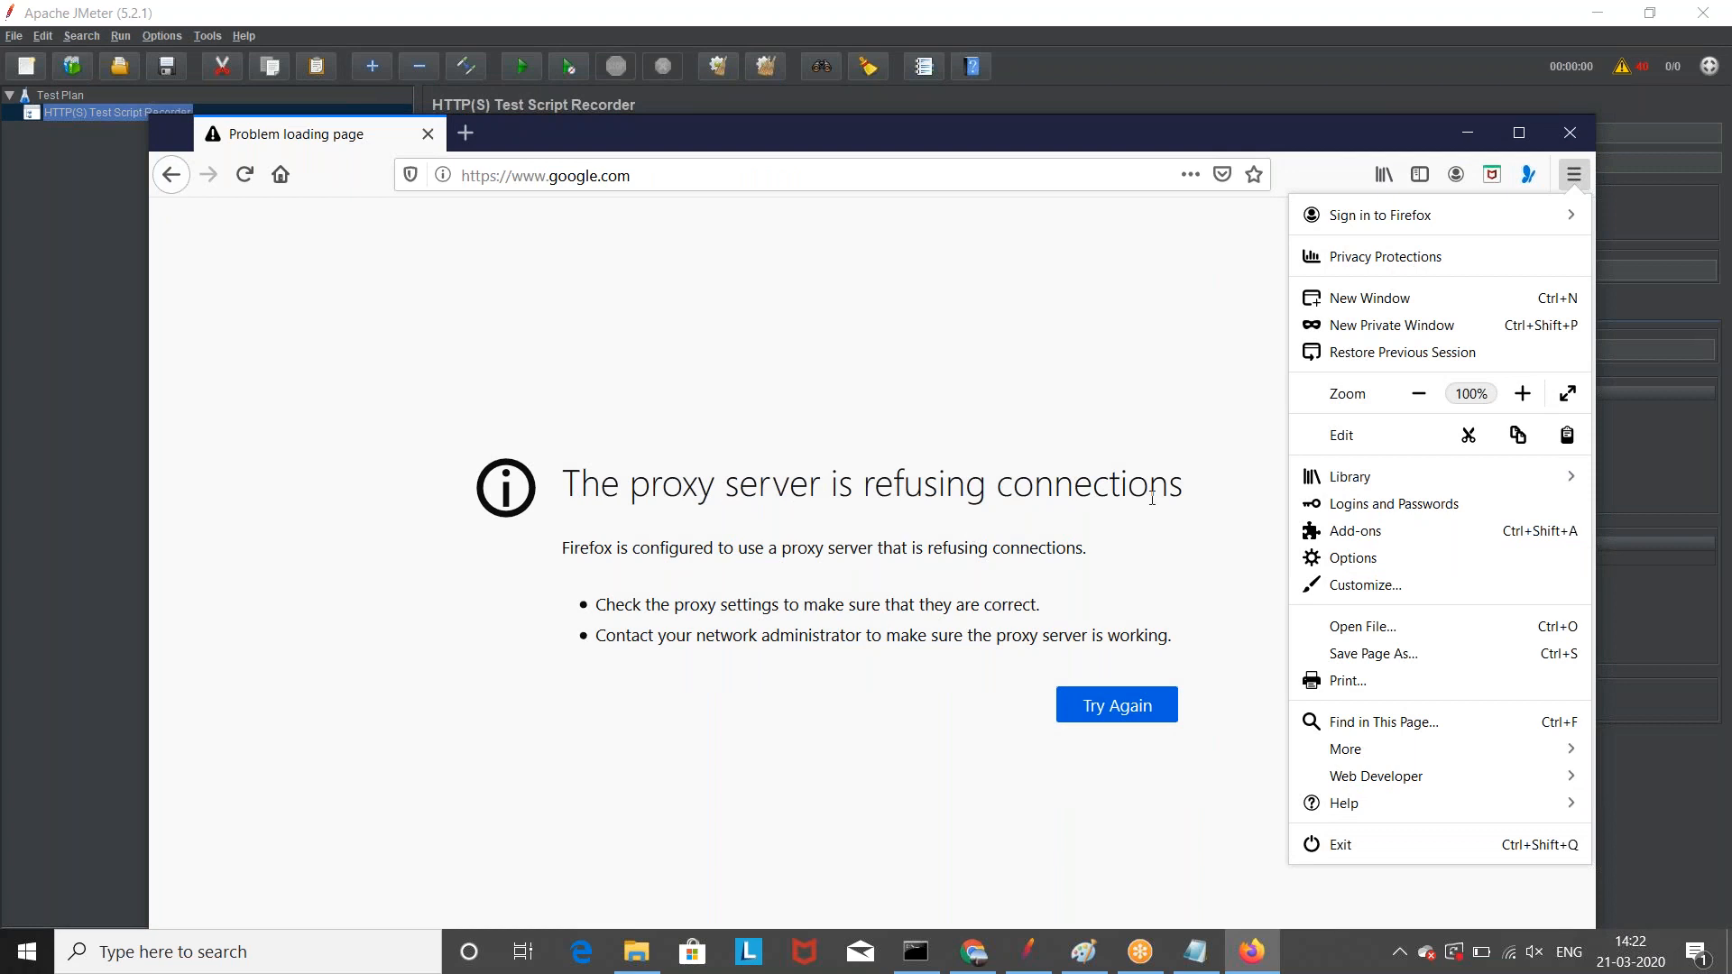
pyautogui.click(957, 461)
pyautogui.click(73, 500)
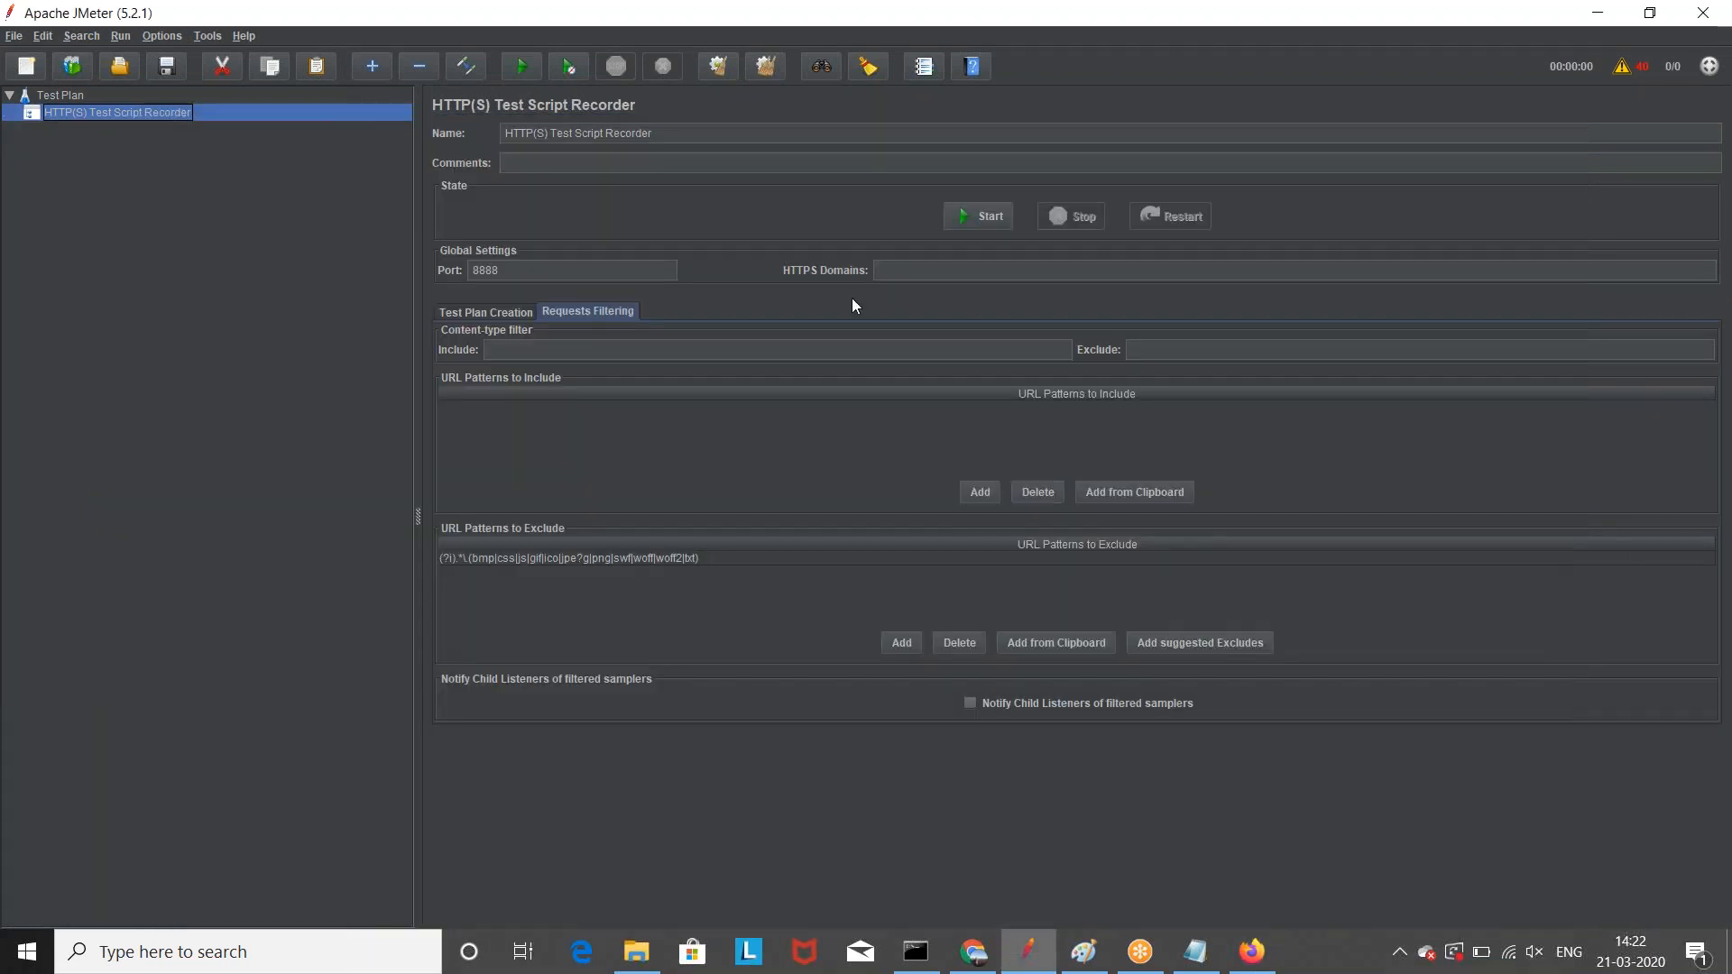
# Step: Start the HTTP(S) Test Script Recorder, accept the root CA certificate notice, and reload google.com in Firefox
pyautogui.click(972, 215)
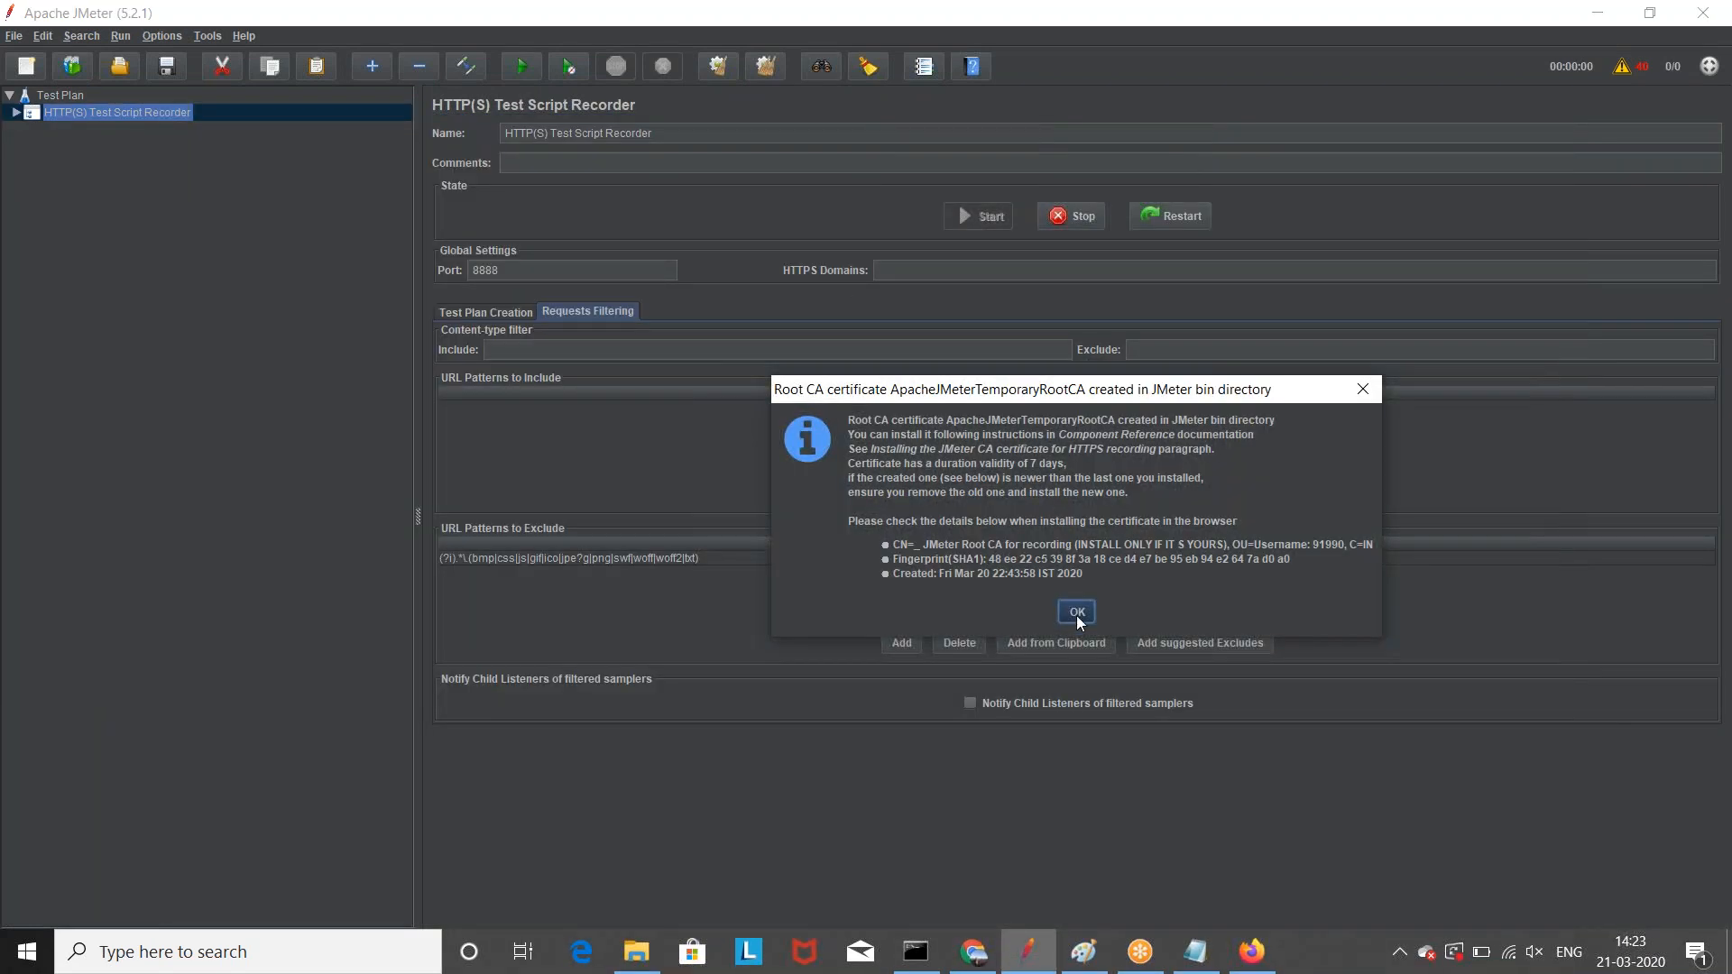
pyautogui.click(1091, 608)
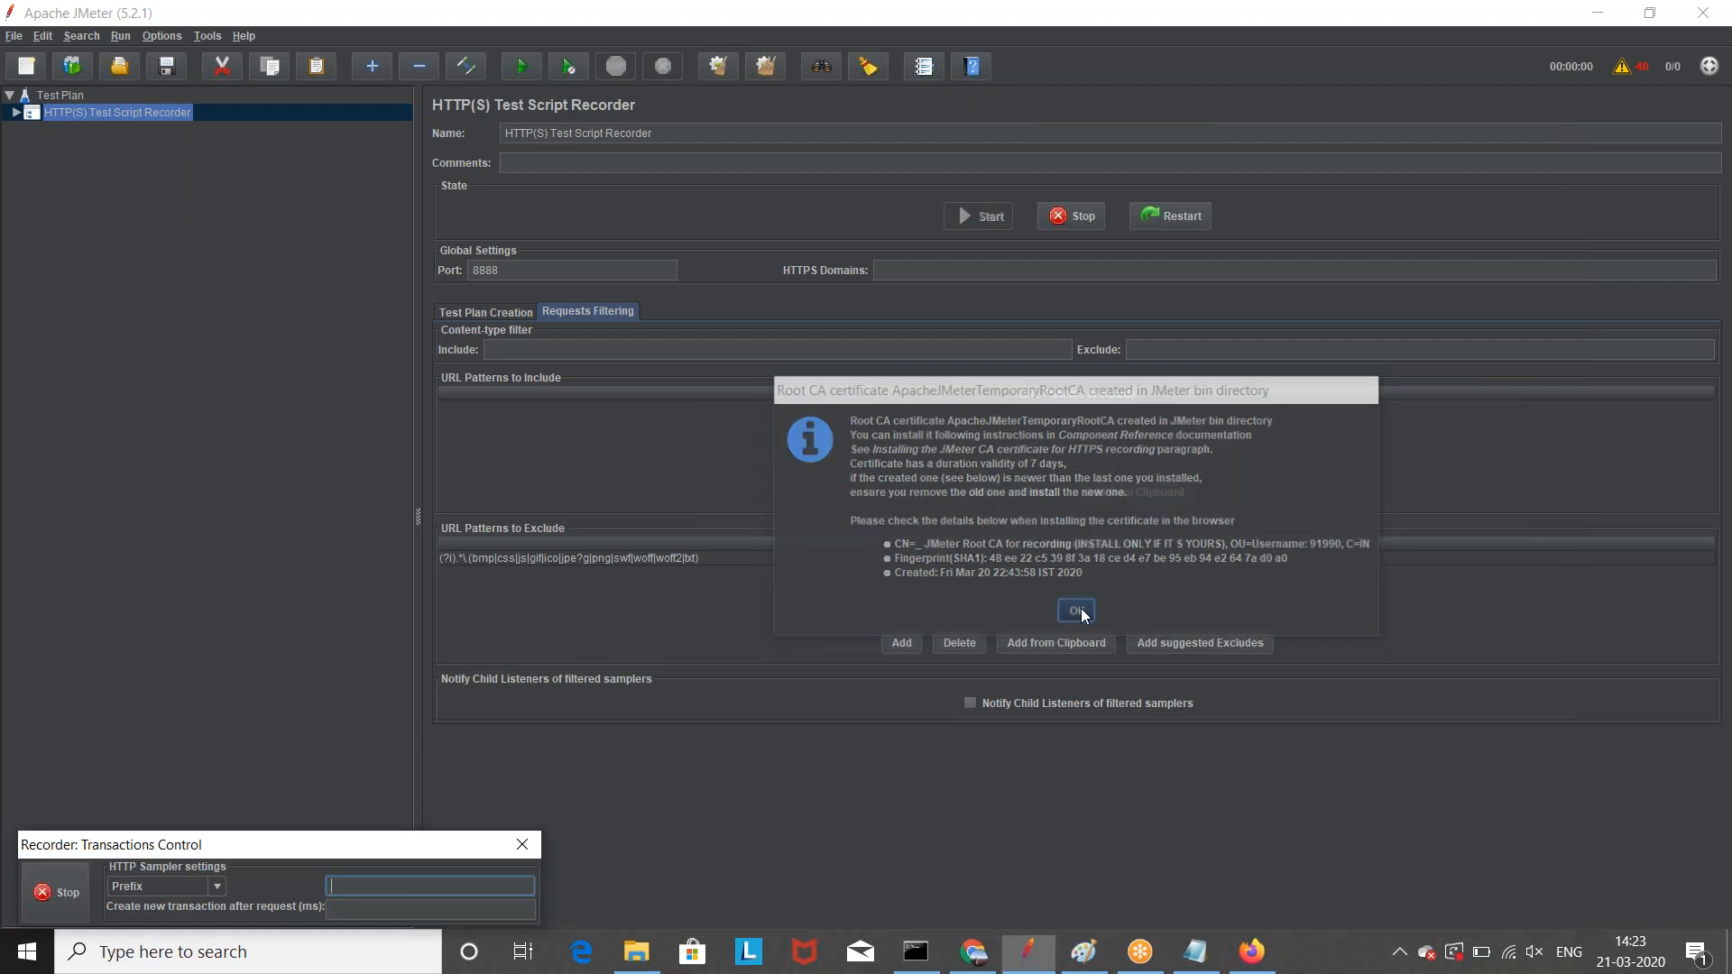
pyautogui.click(1254, 953)
pyautogui.click(244, 175)
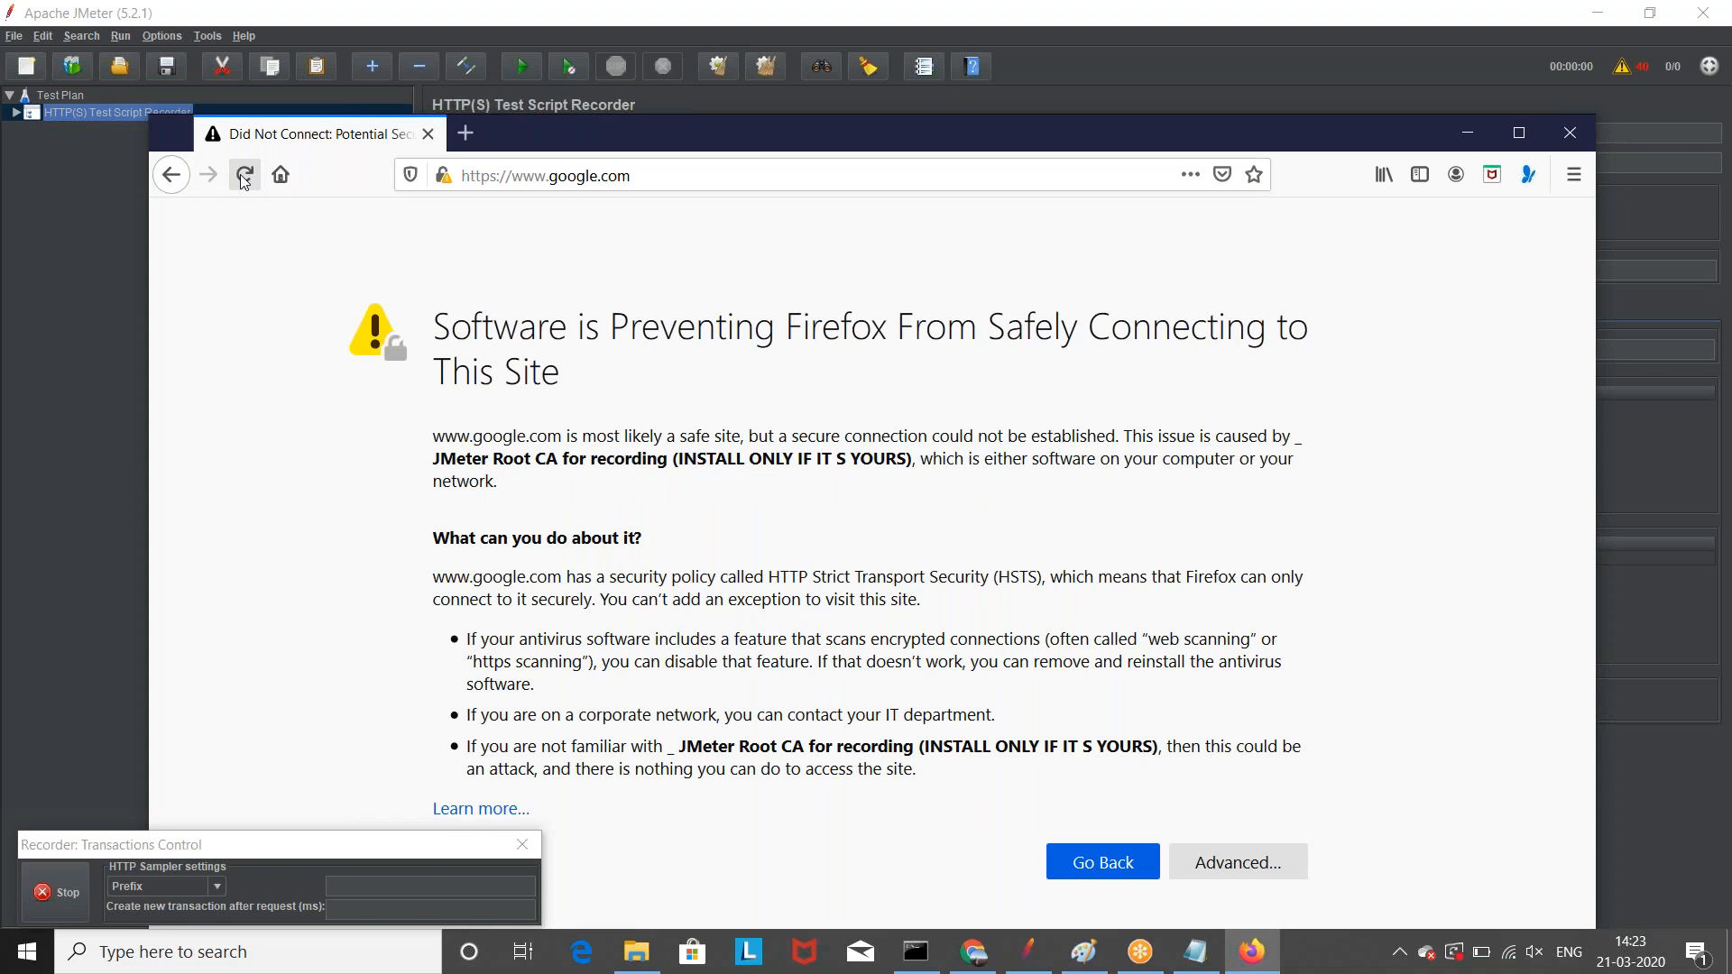
# Step: Delete the JMeter Root CA for recording from the certificate authorities in Firefox's privacy and security options
pyautogui.click(1574, 174)
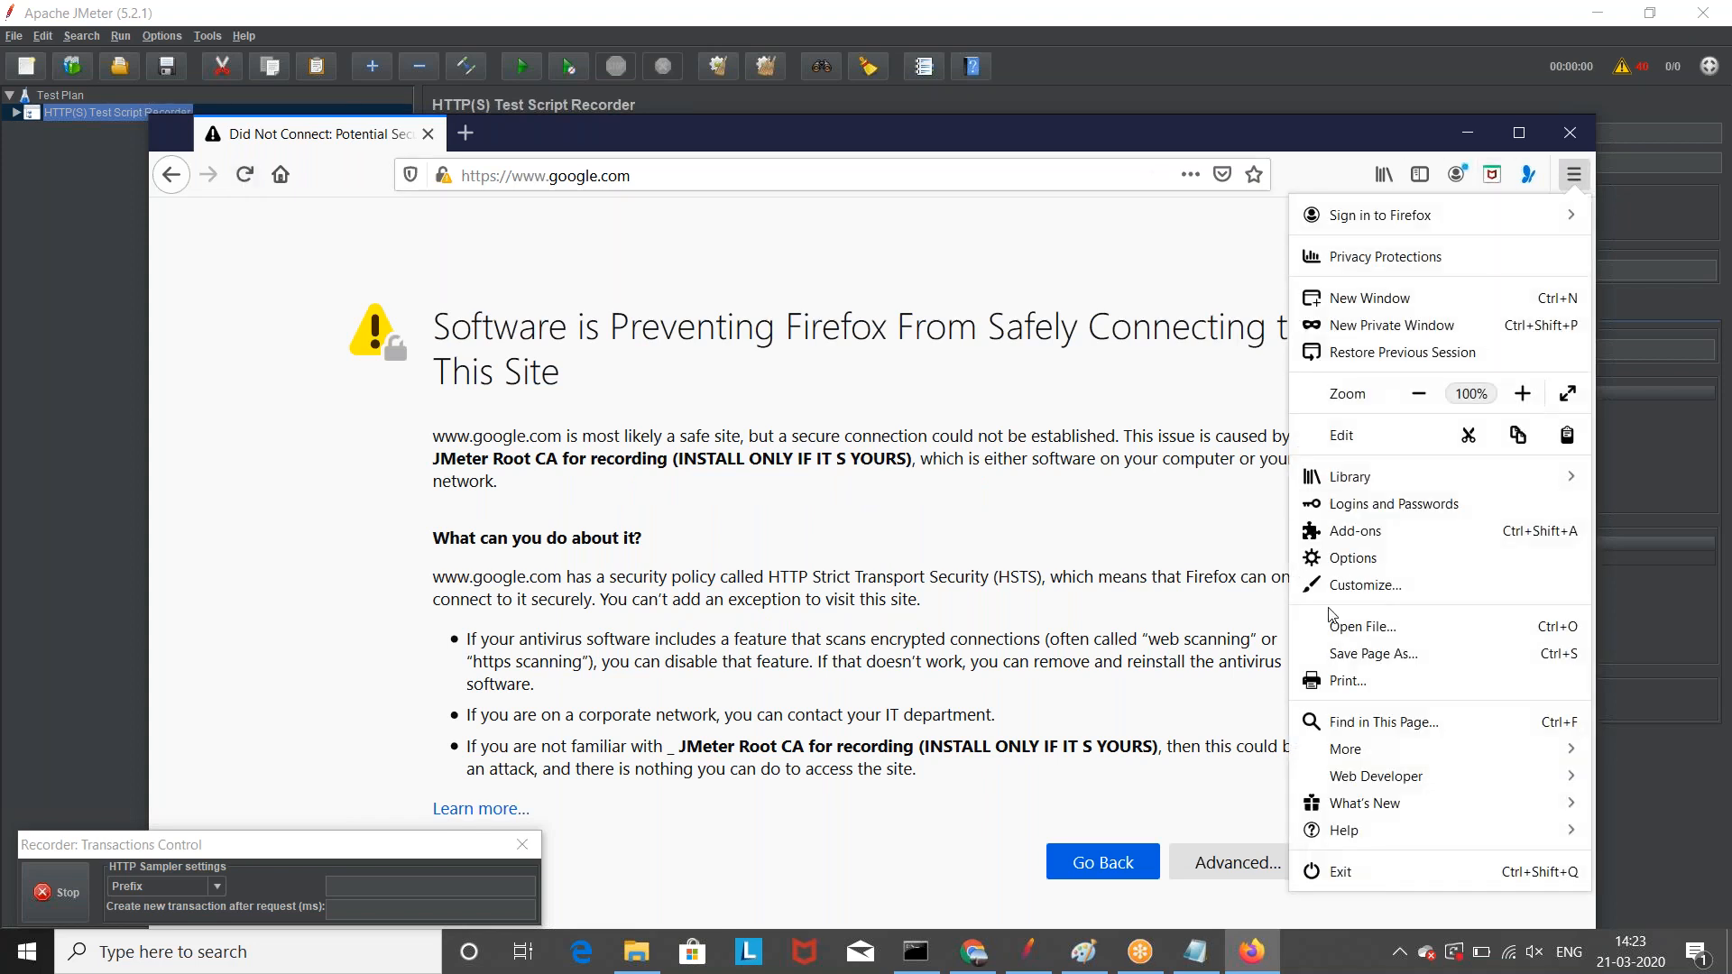
pyautogui.click(1354, 558)
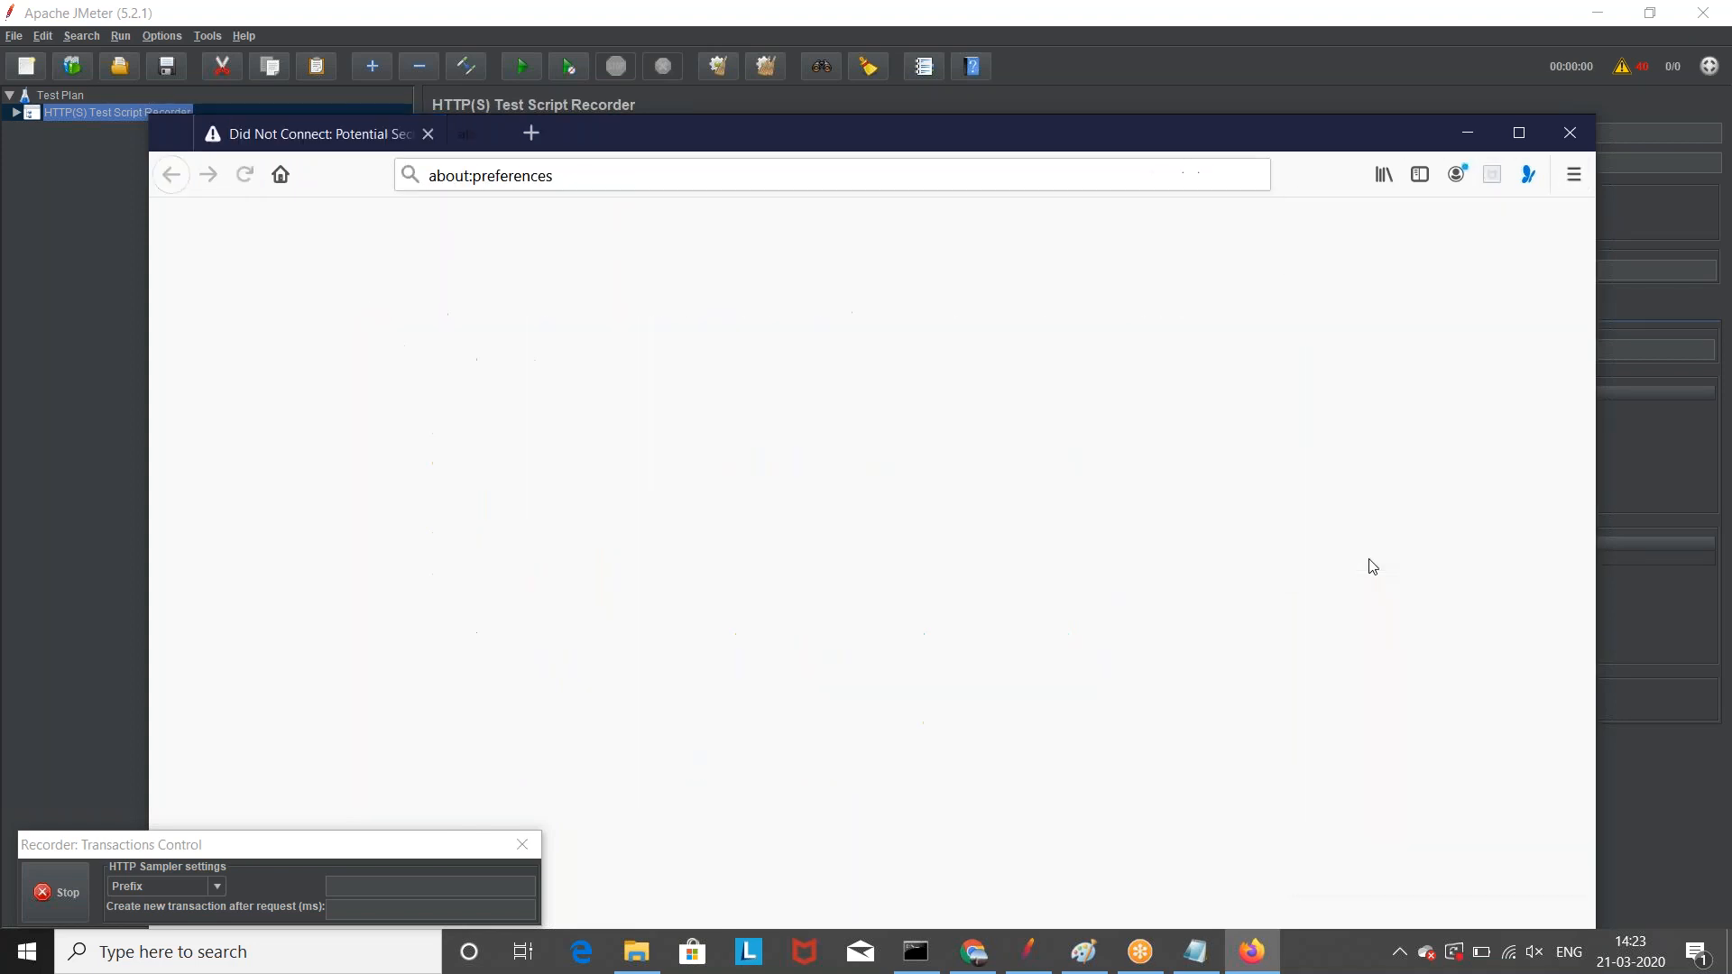
pyautogui.click(352, 468)
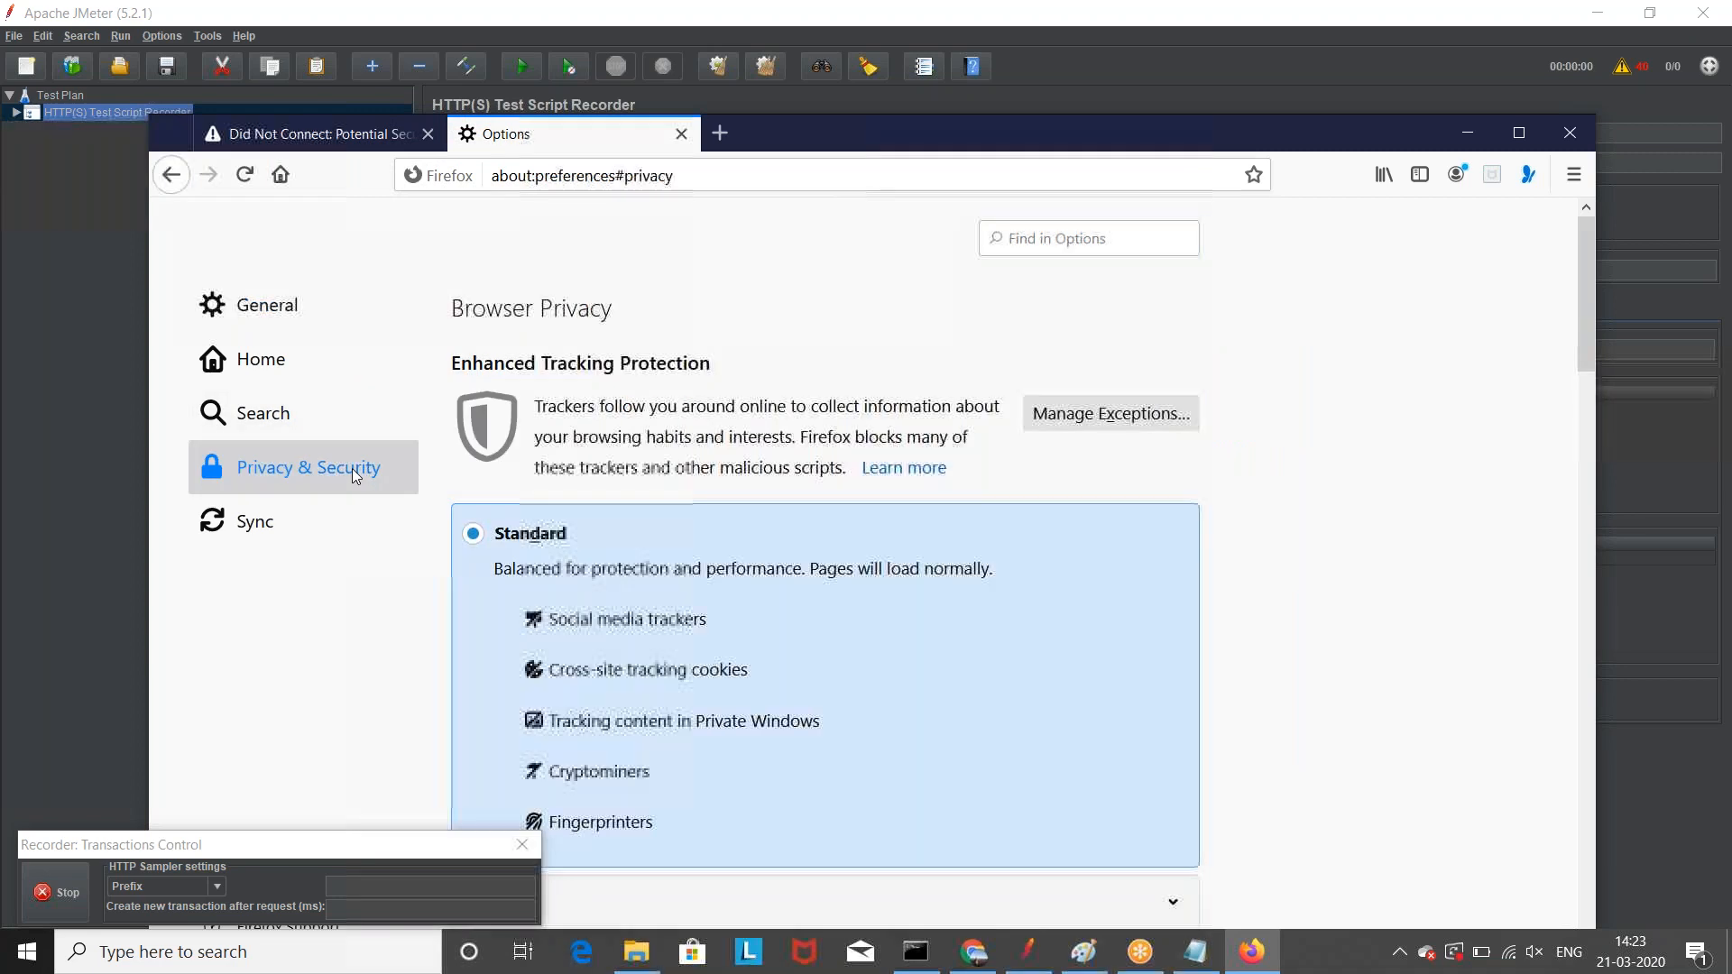
pyautogui.scroll(-10, 1133, 625)
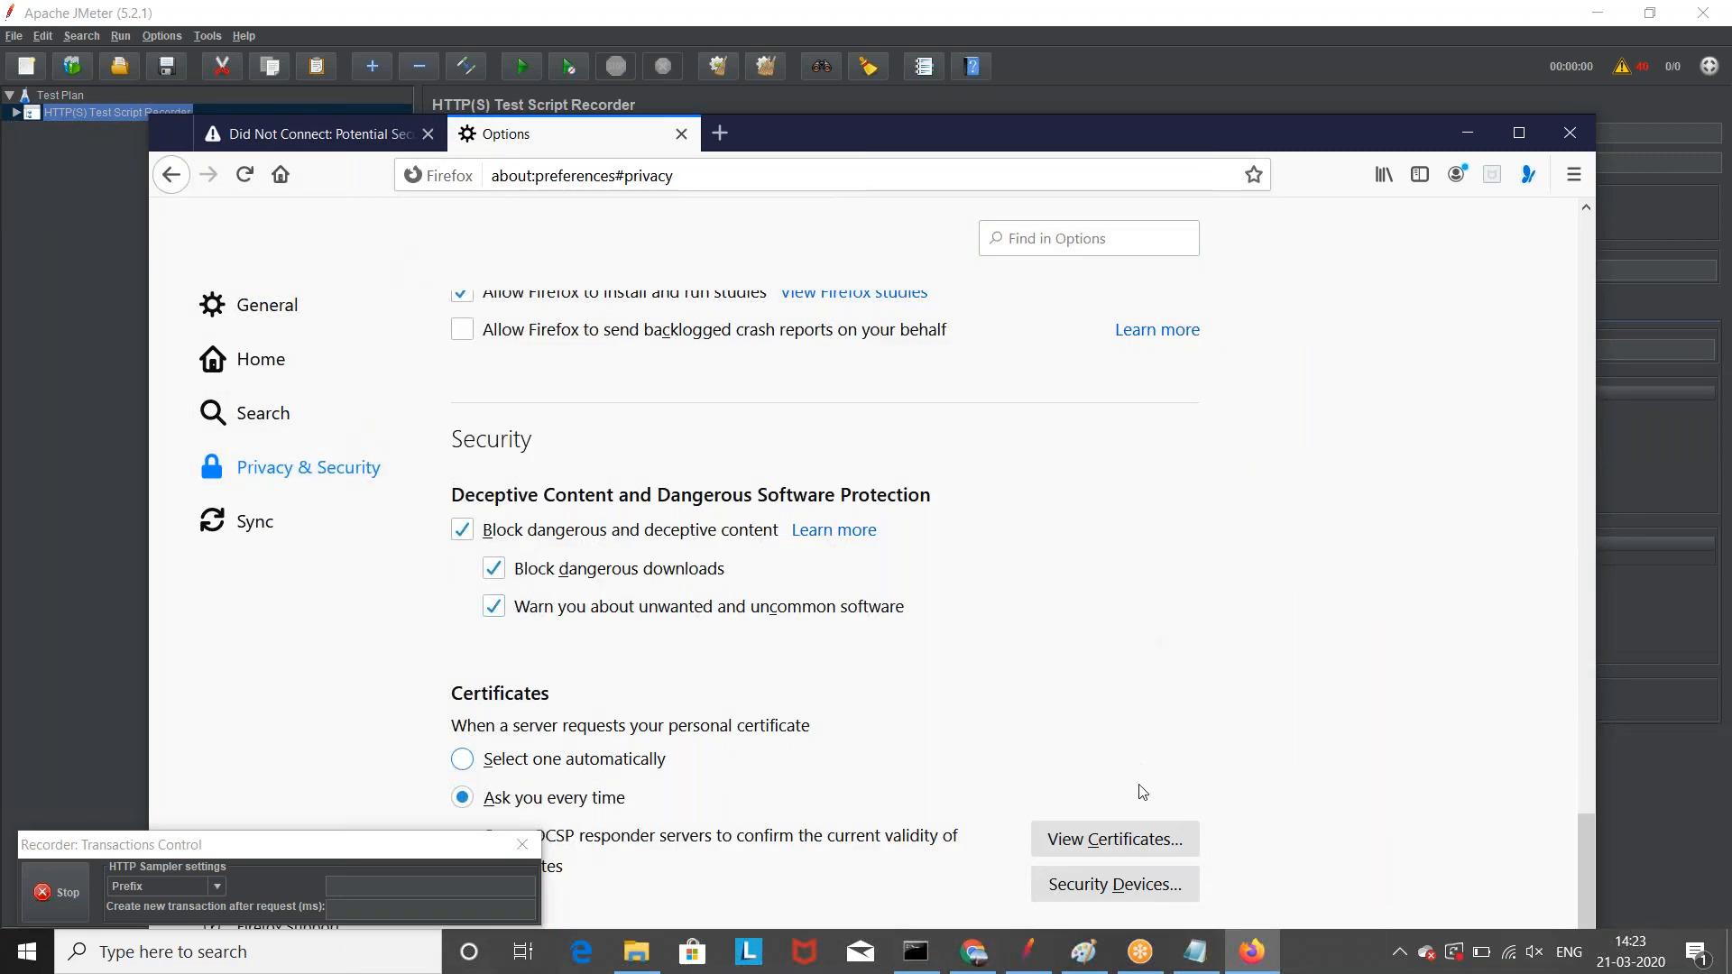
pyautogui.click(1115, 837)
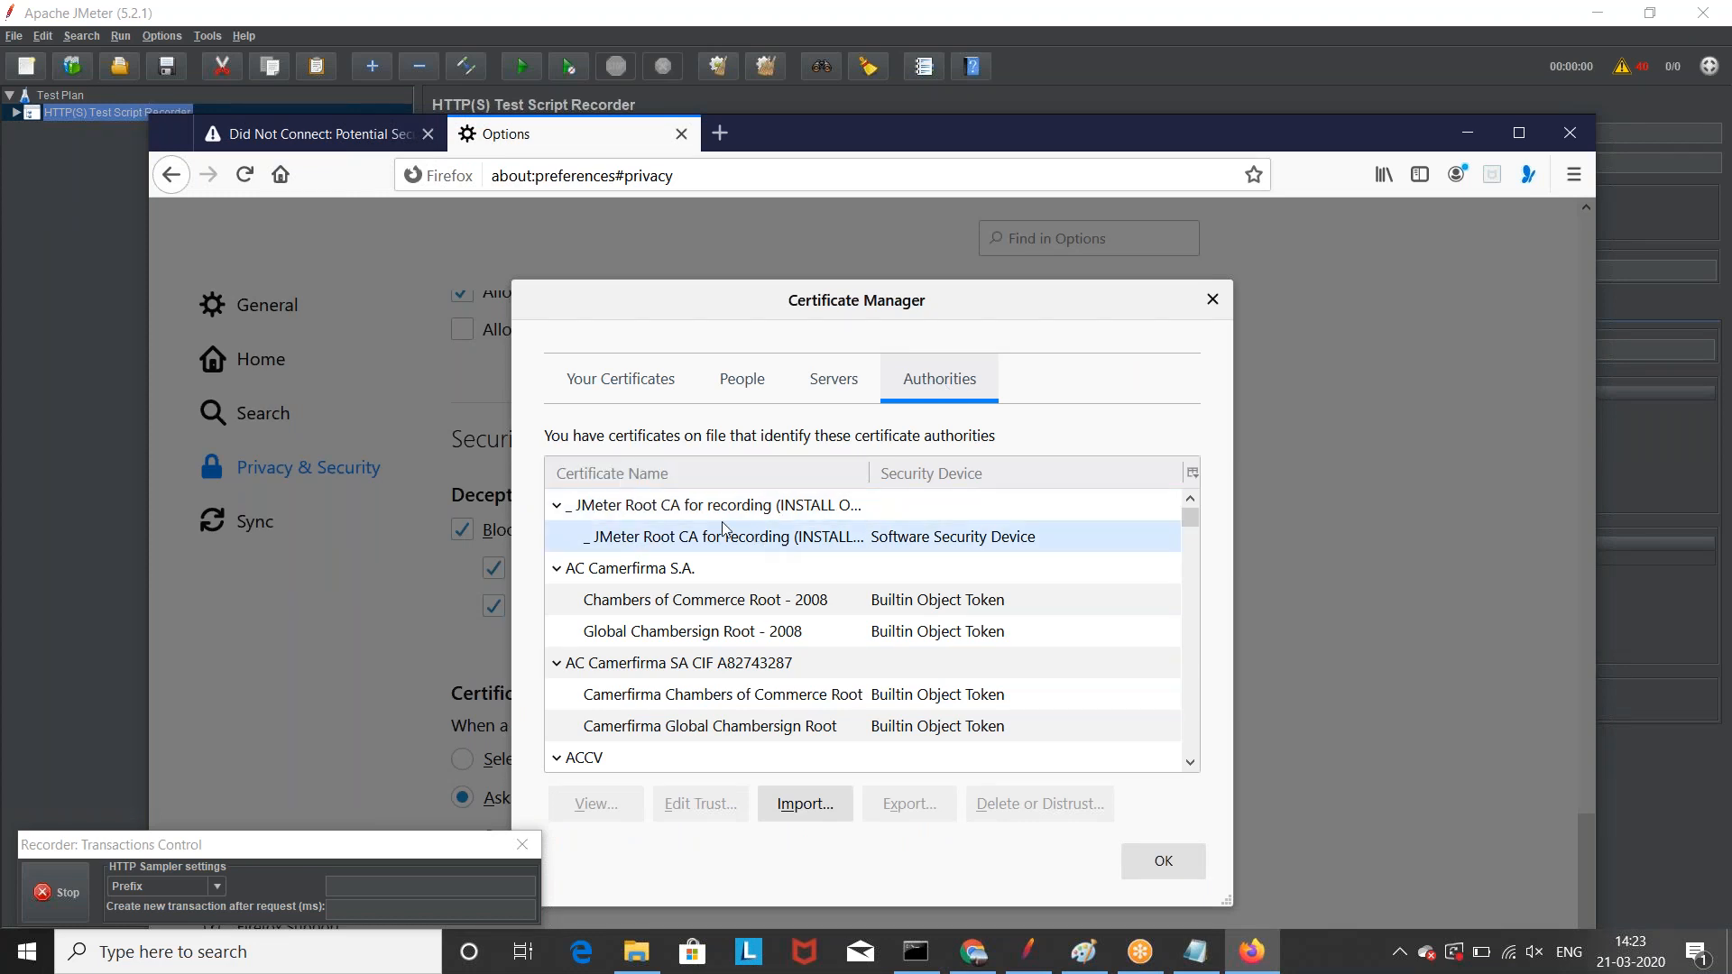
pyautogui.click(688, 536)
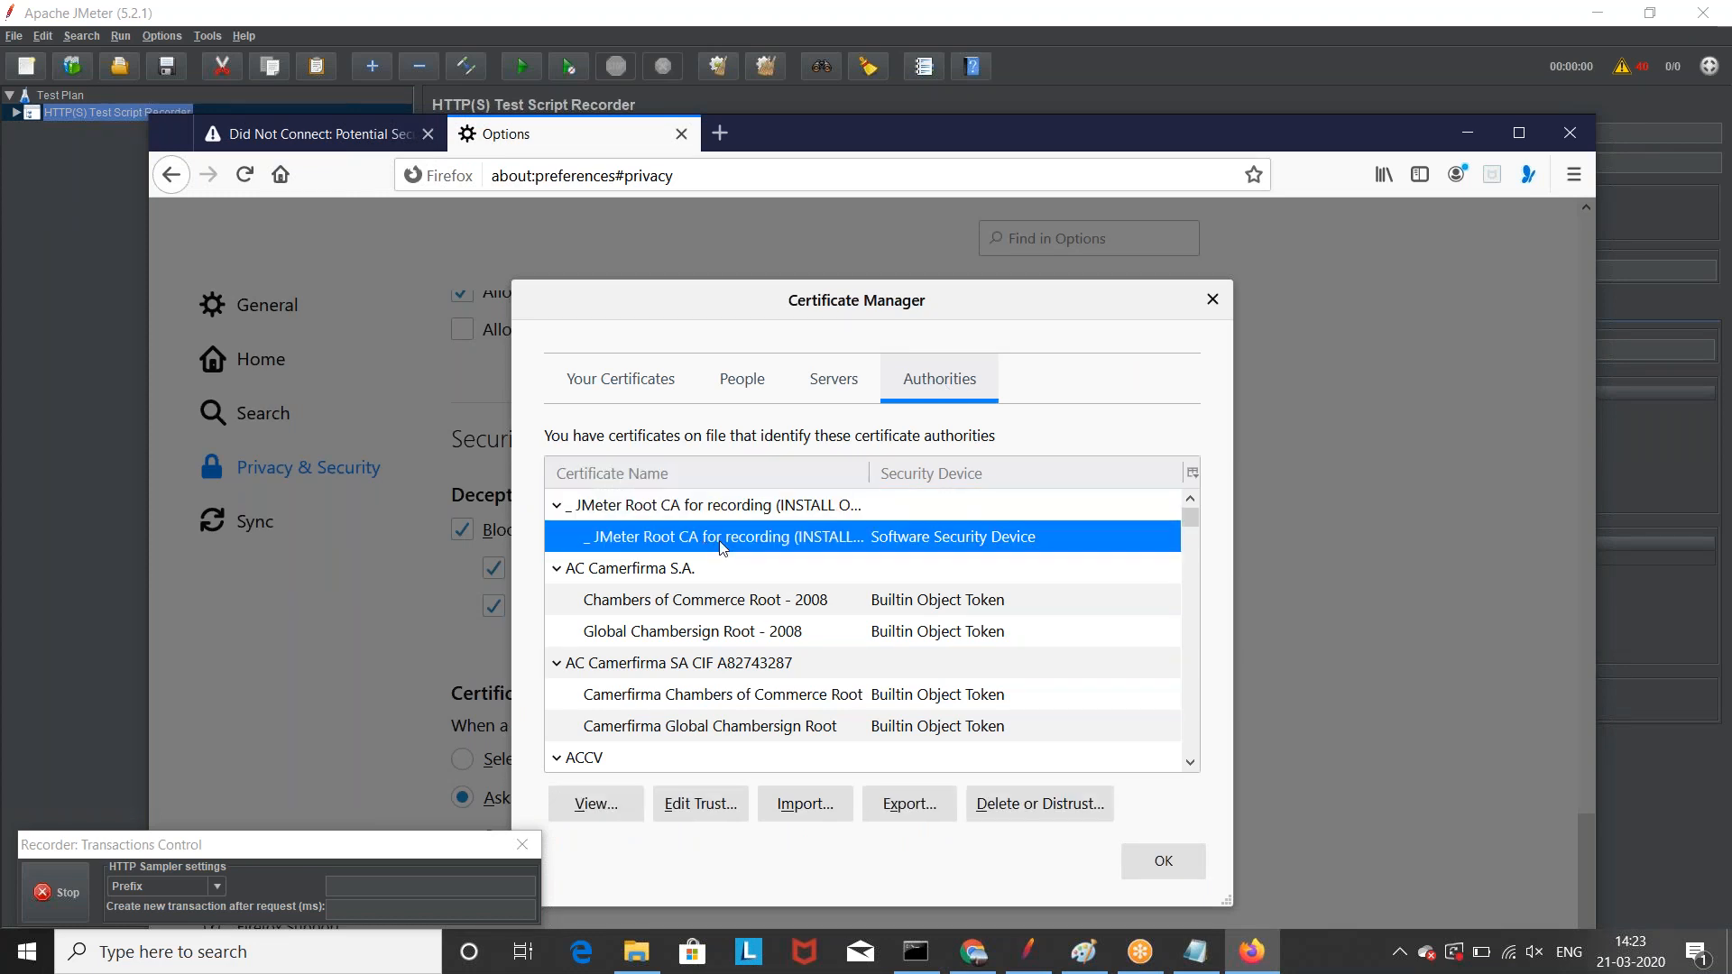
pyautogui.click(1033, 804)
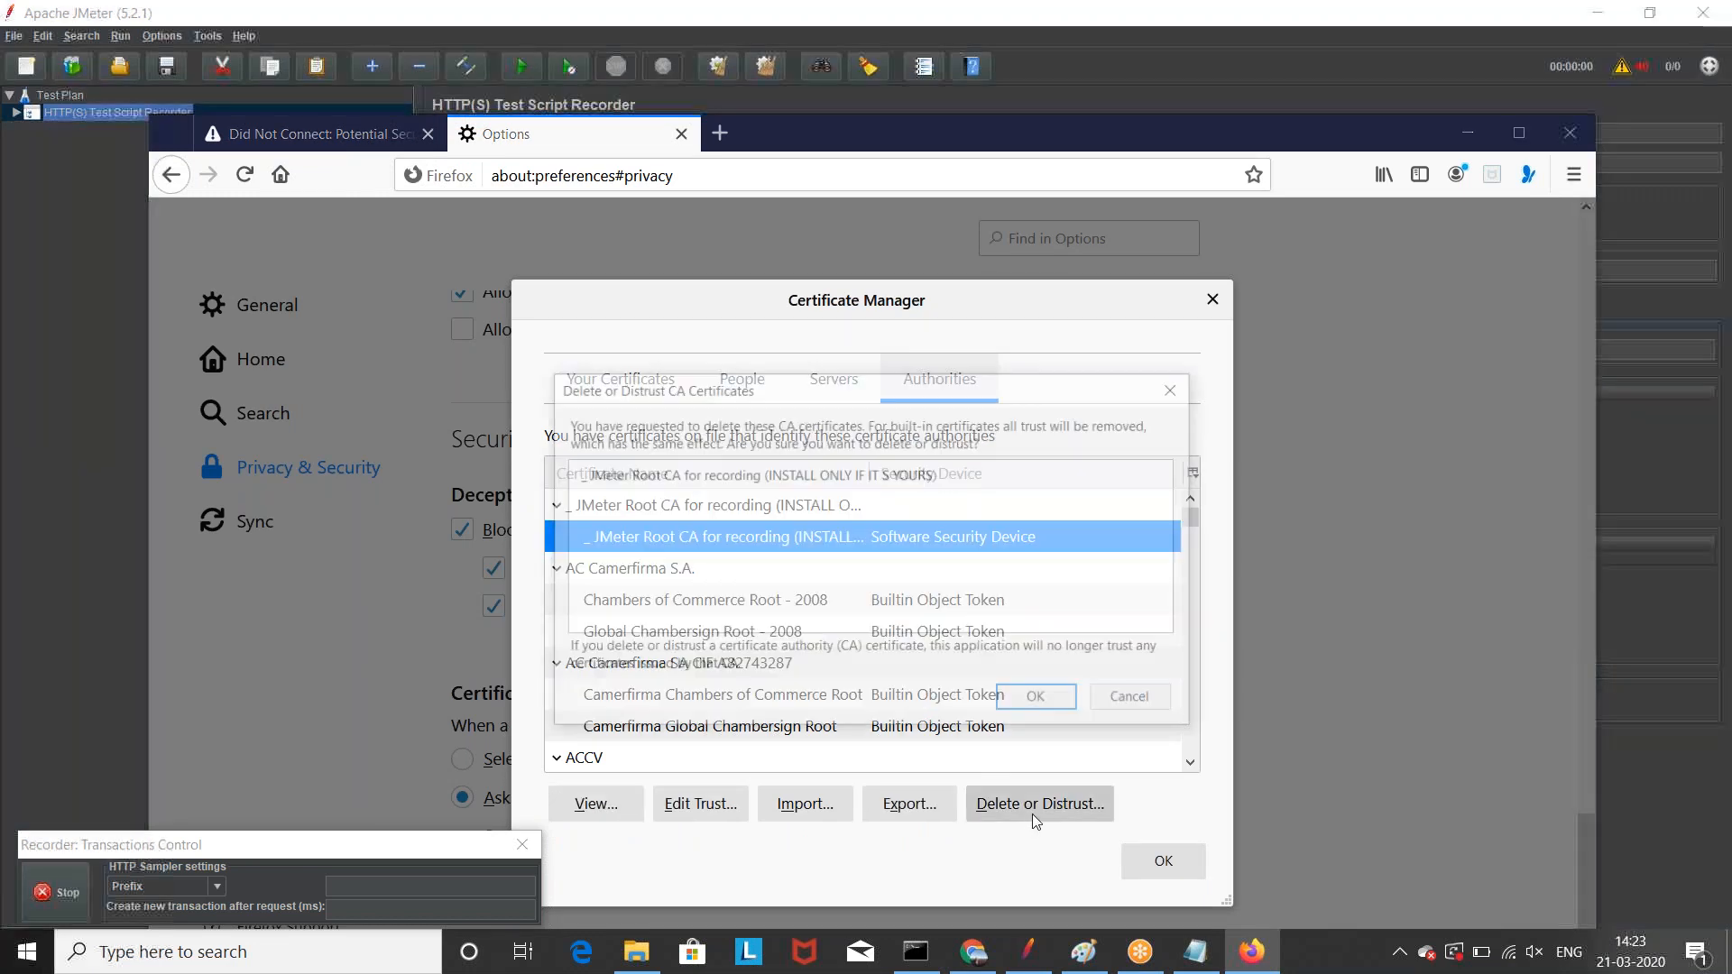
pyautogui.click(1048, 702)
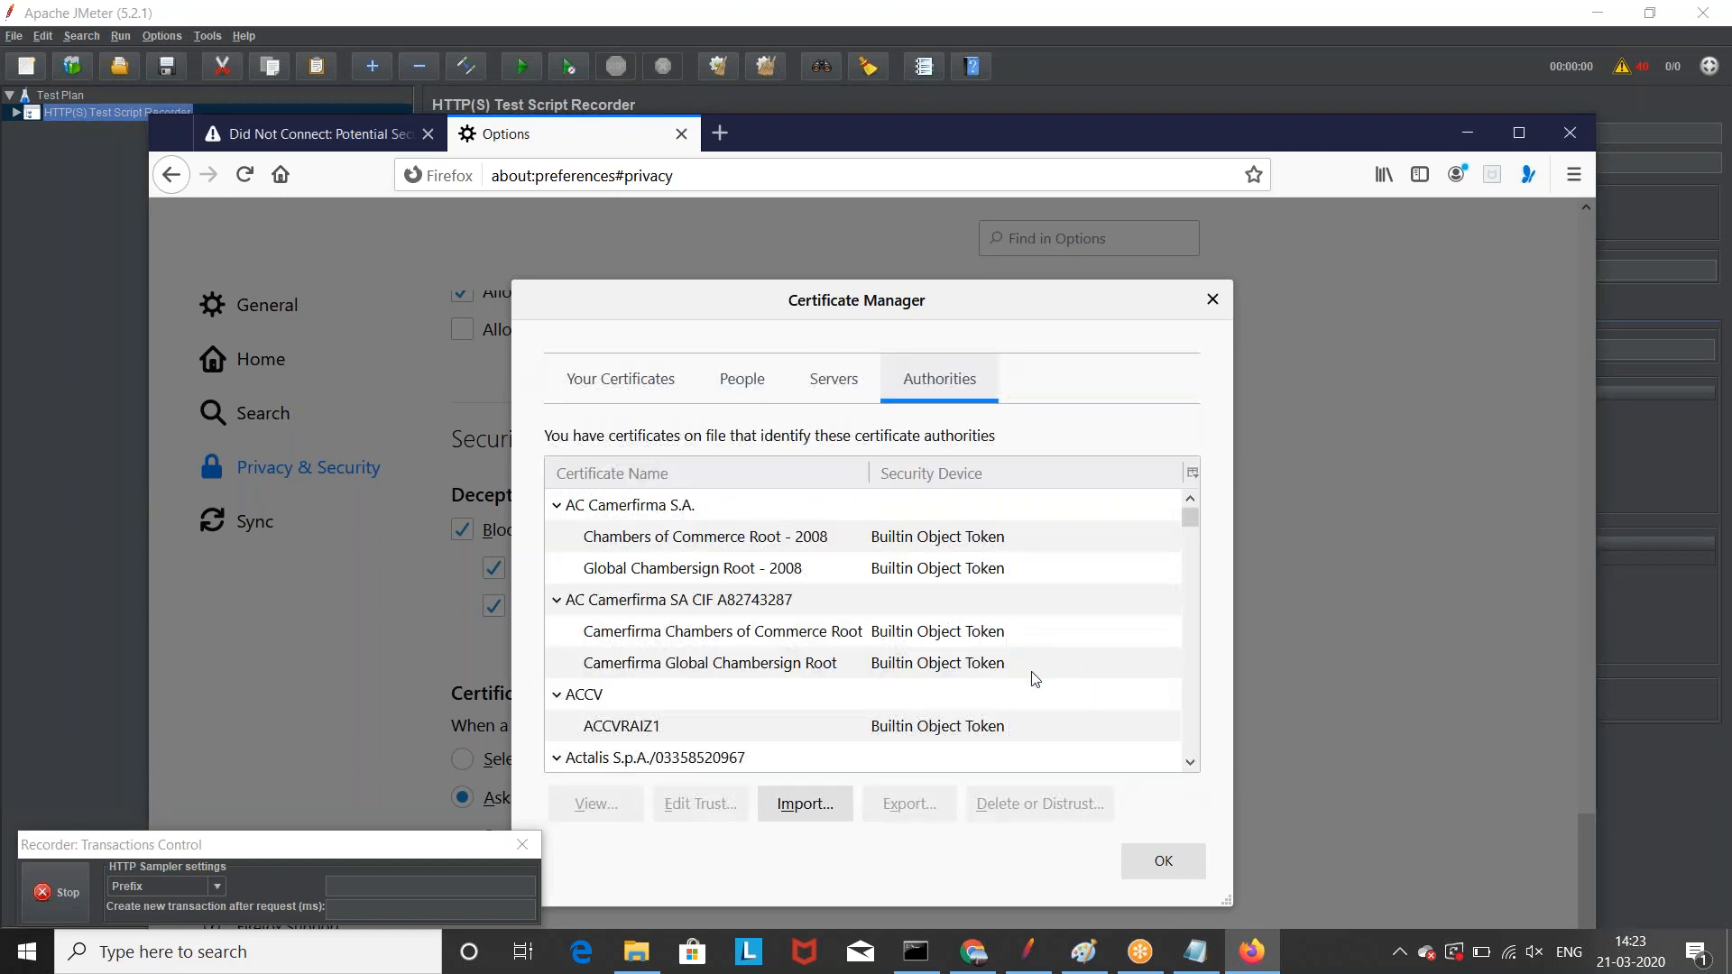
# Step: Try to import the ApacheJMeterTemporaryRootCA certificate from JMeter's bin folder and check the list of authorities
pyautogui.click(805, 804)
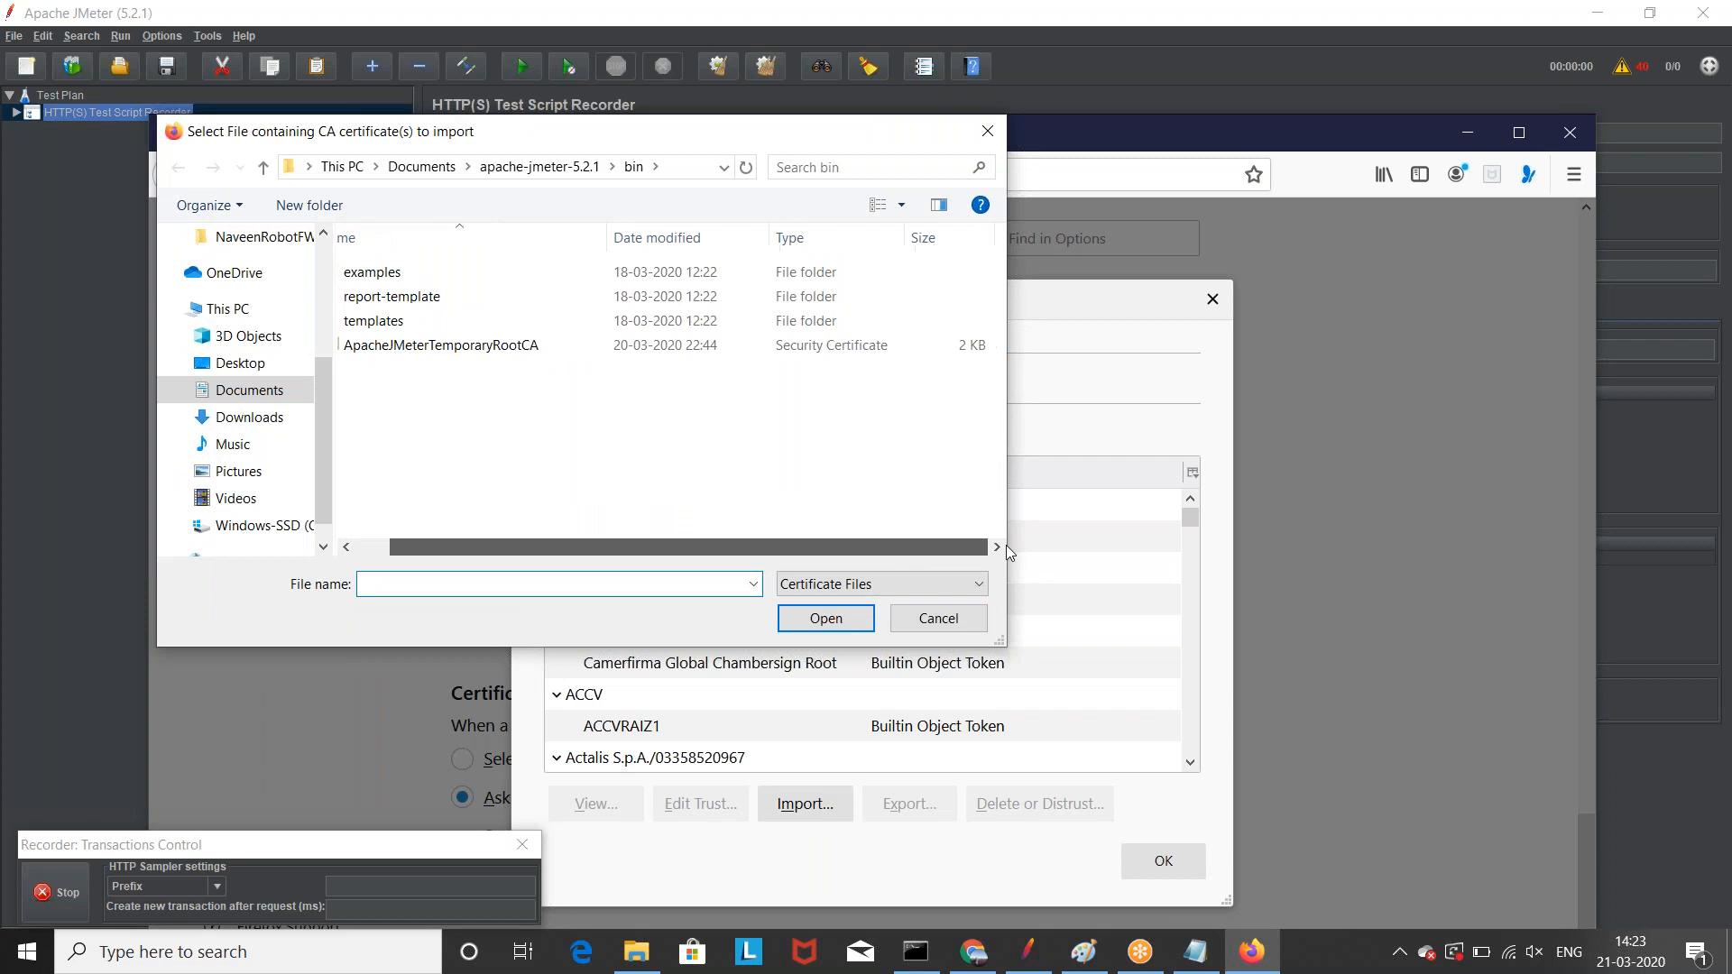
pyautogui.click(490, 348)
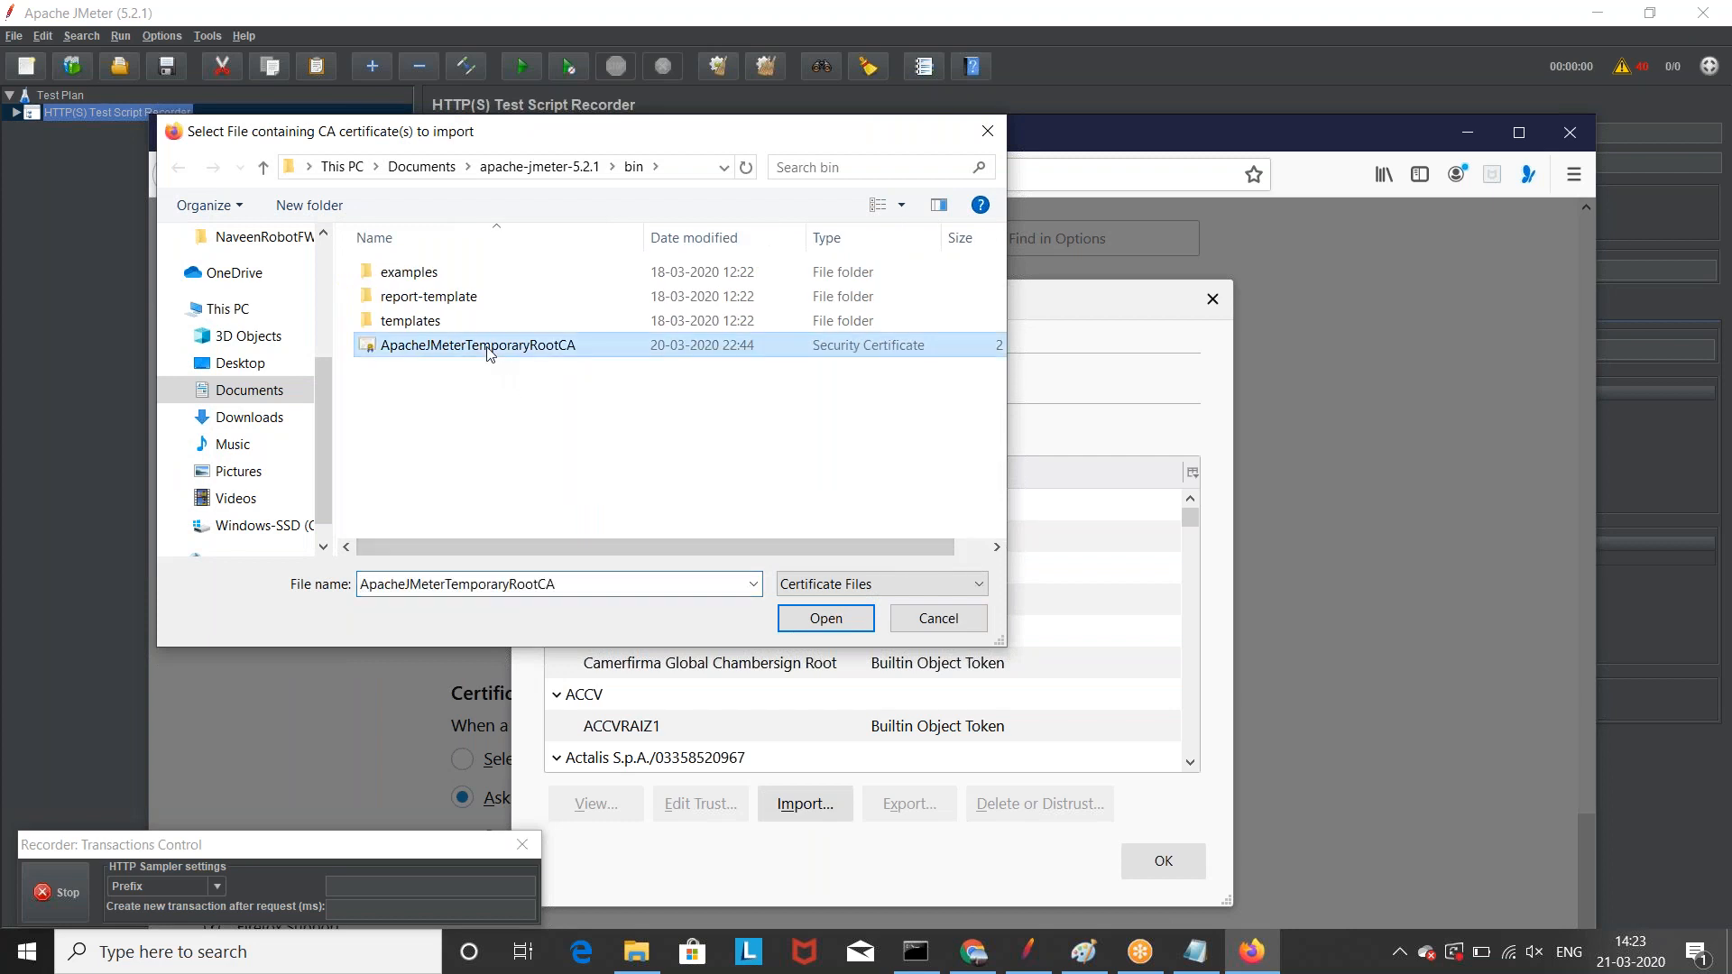
pyautogui.click(820, 623)
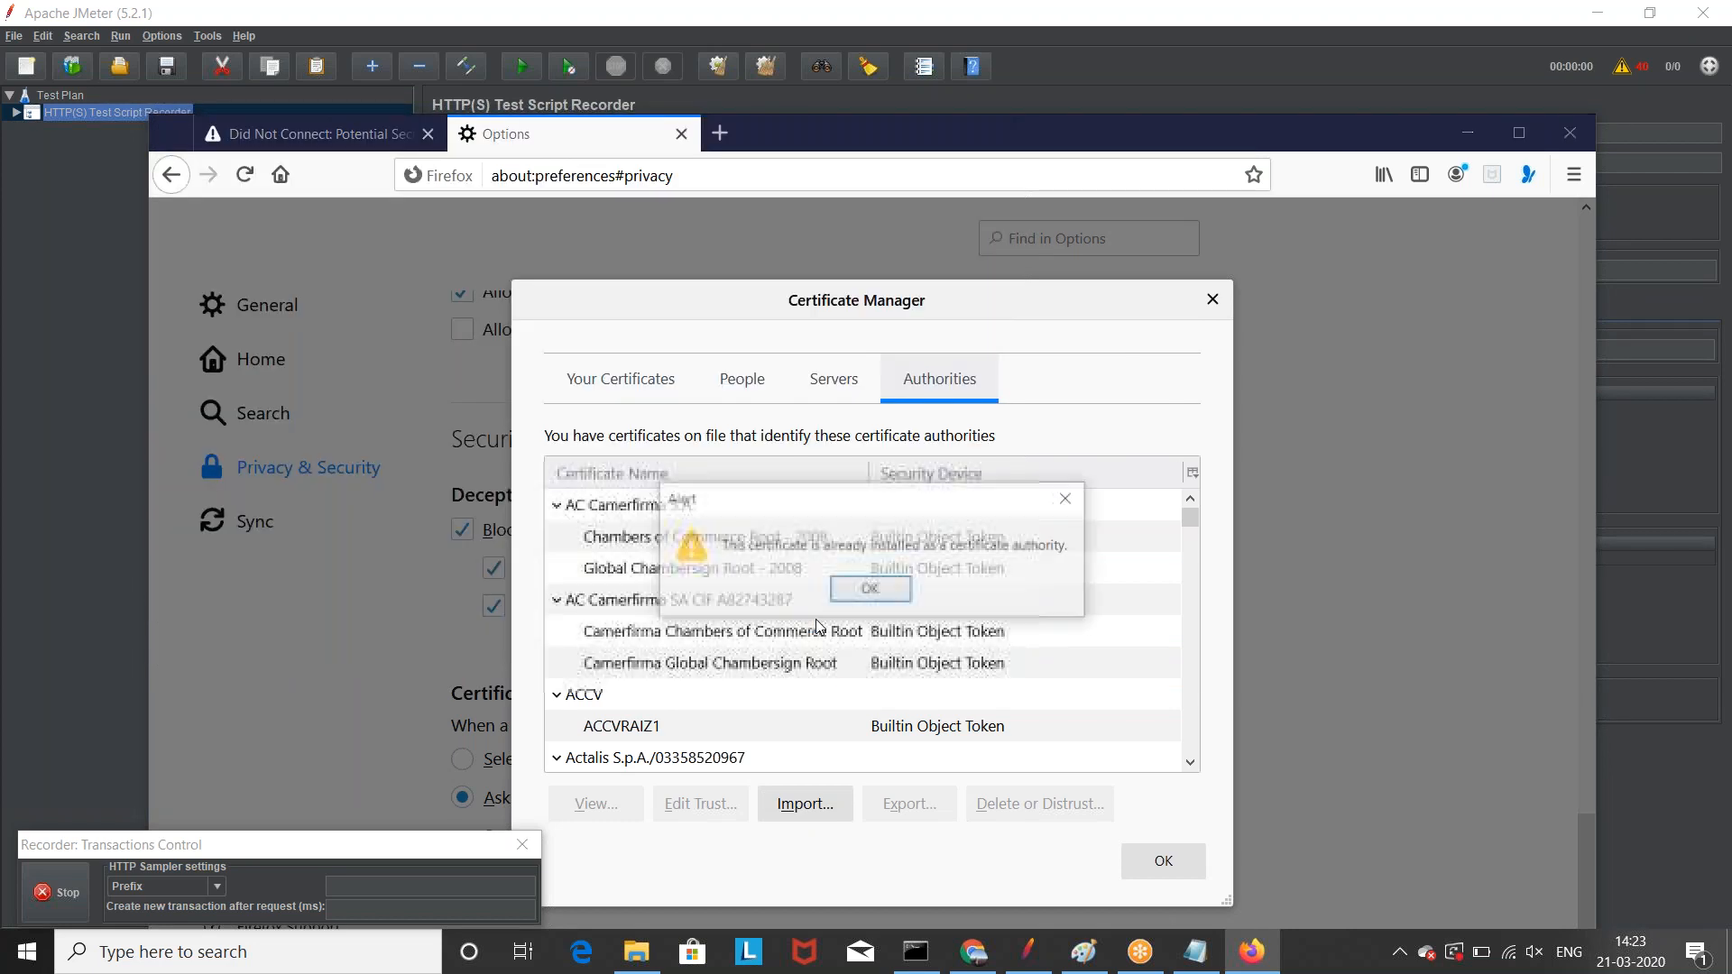
pyautogui.click(891, 603)
pyautogui.scroll(-11, 891, 604)
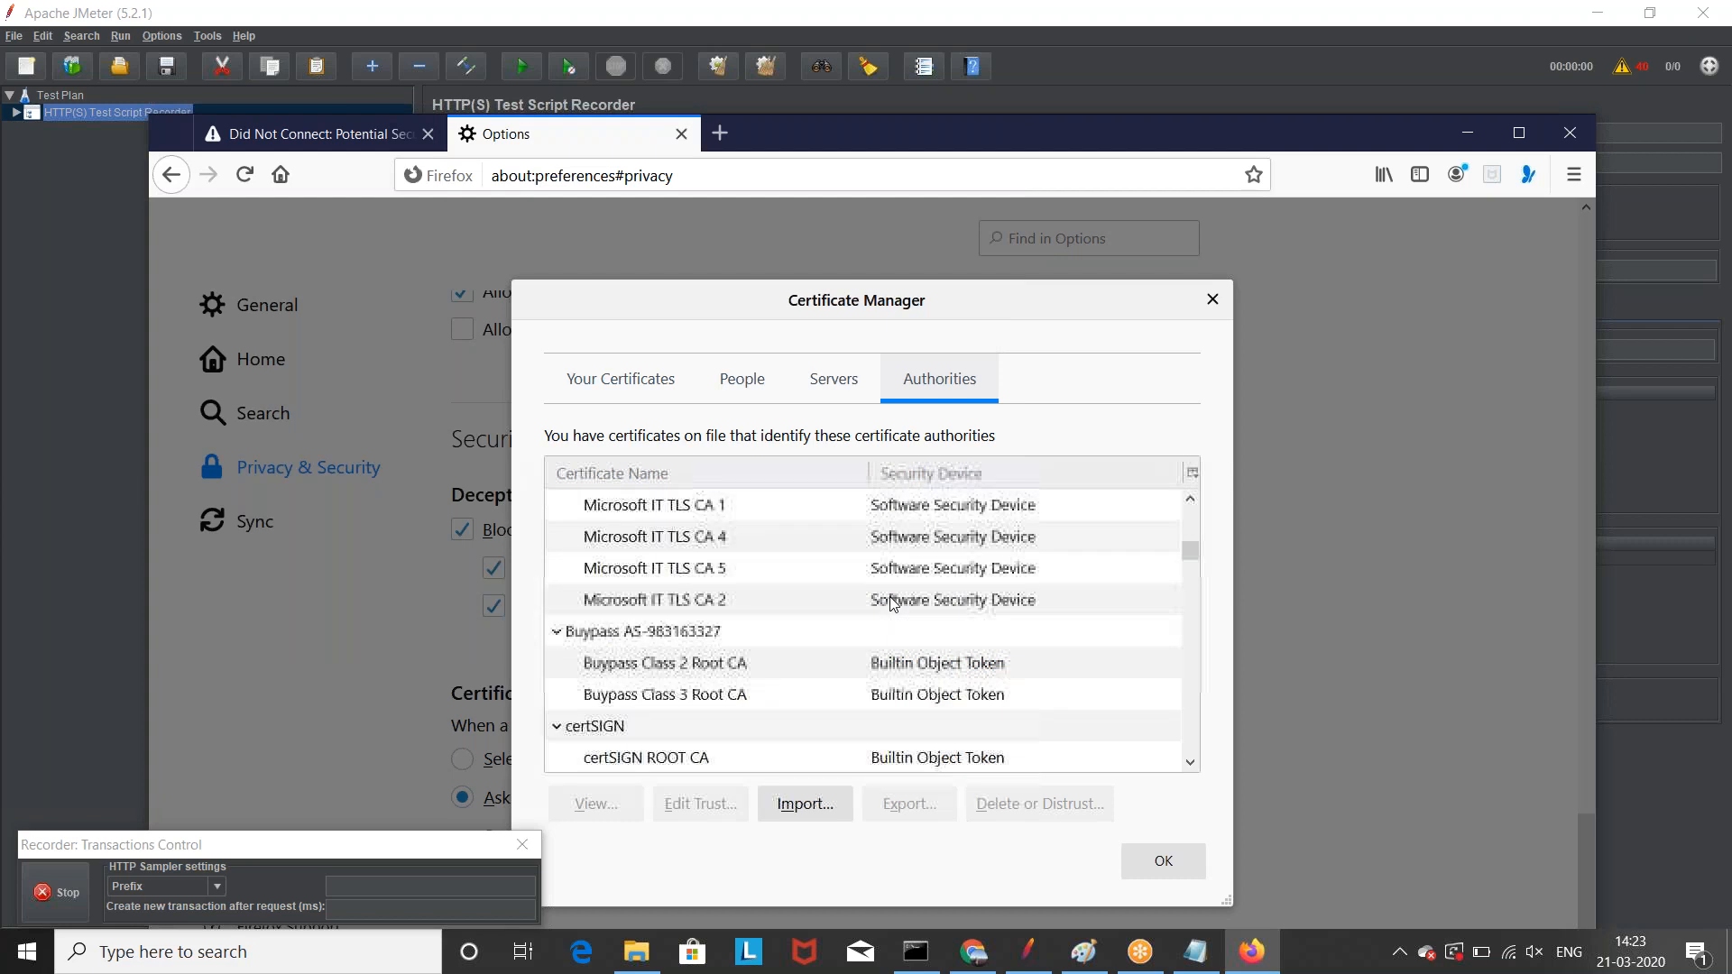
pyautogui.scroll(12, 891, 604)
pyautogui.scroll(-1, 891, 605)
pyautogui.scroll(1, 891, 603)
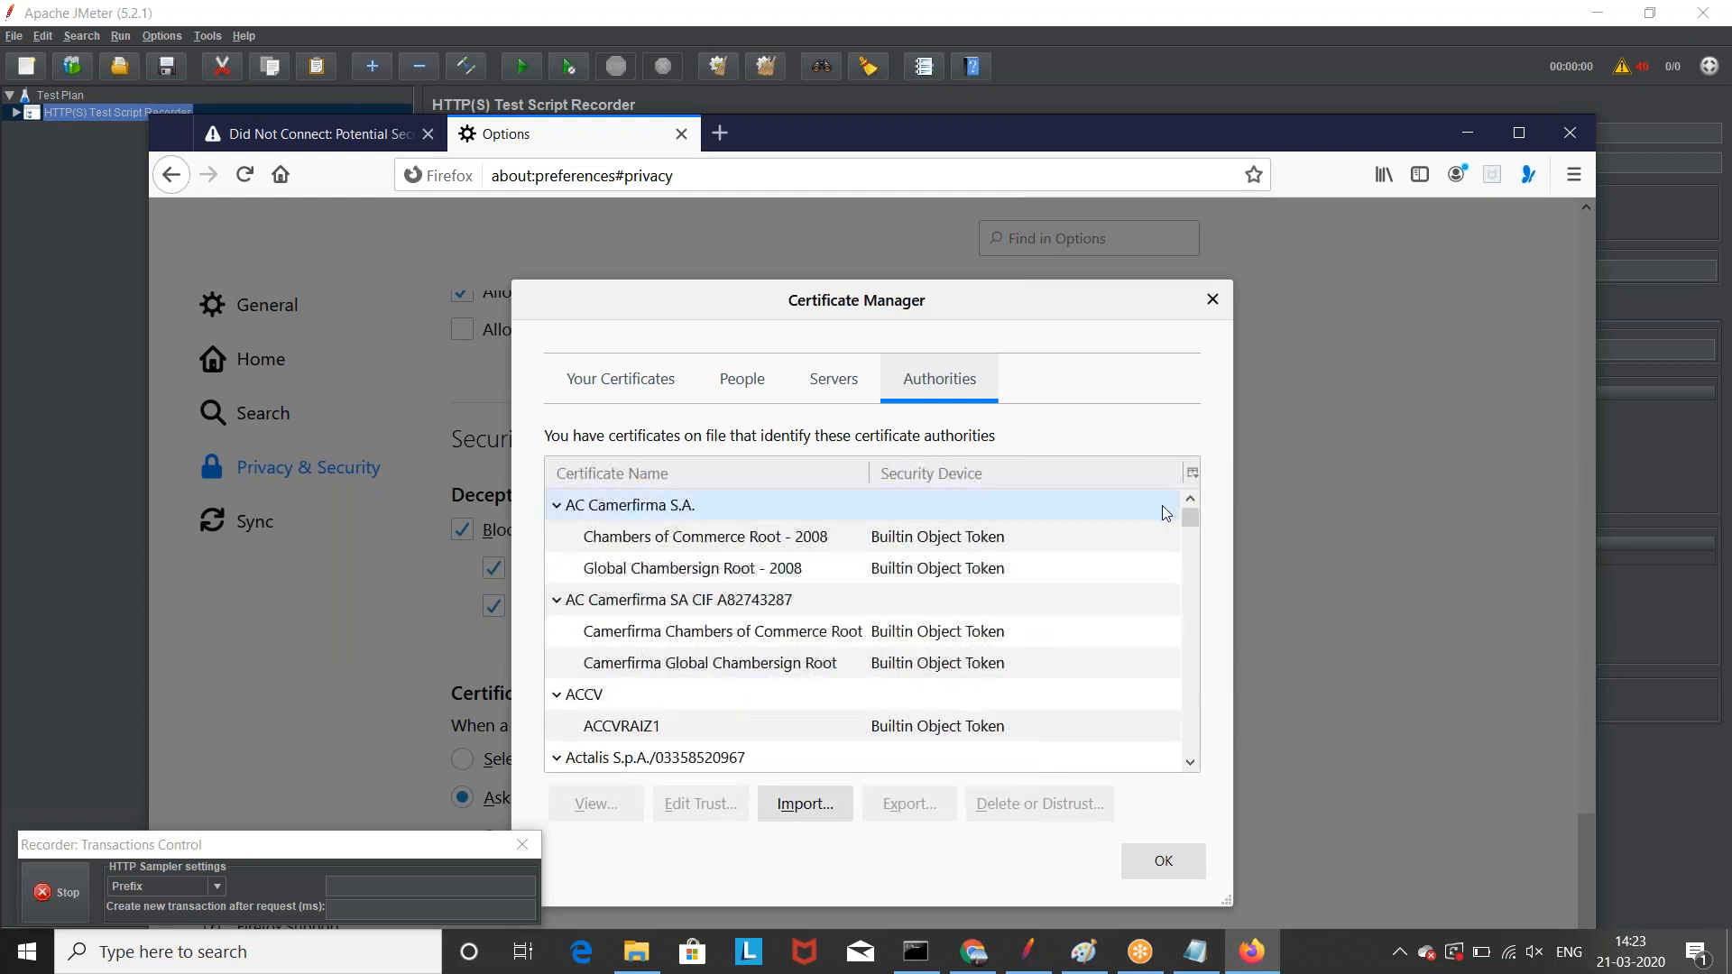
pyautogui.moveTo(1191, 511); pyautogui.dragTo(1240, 428)
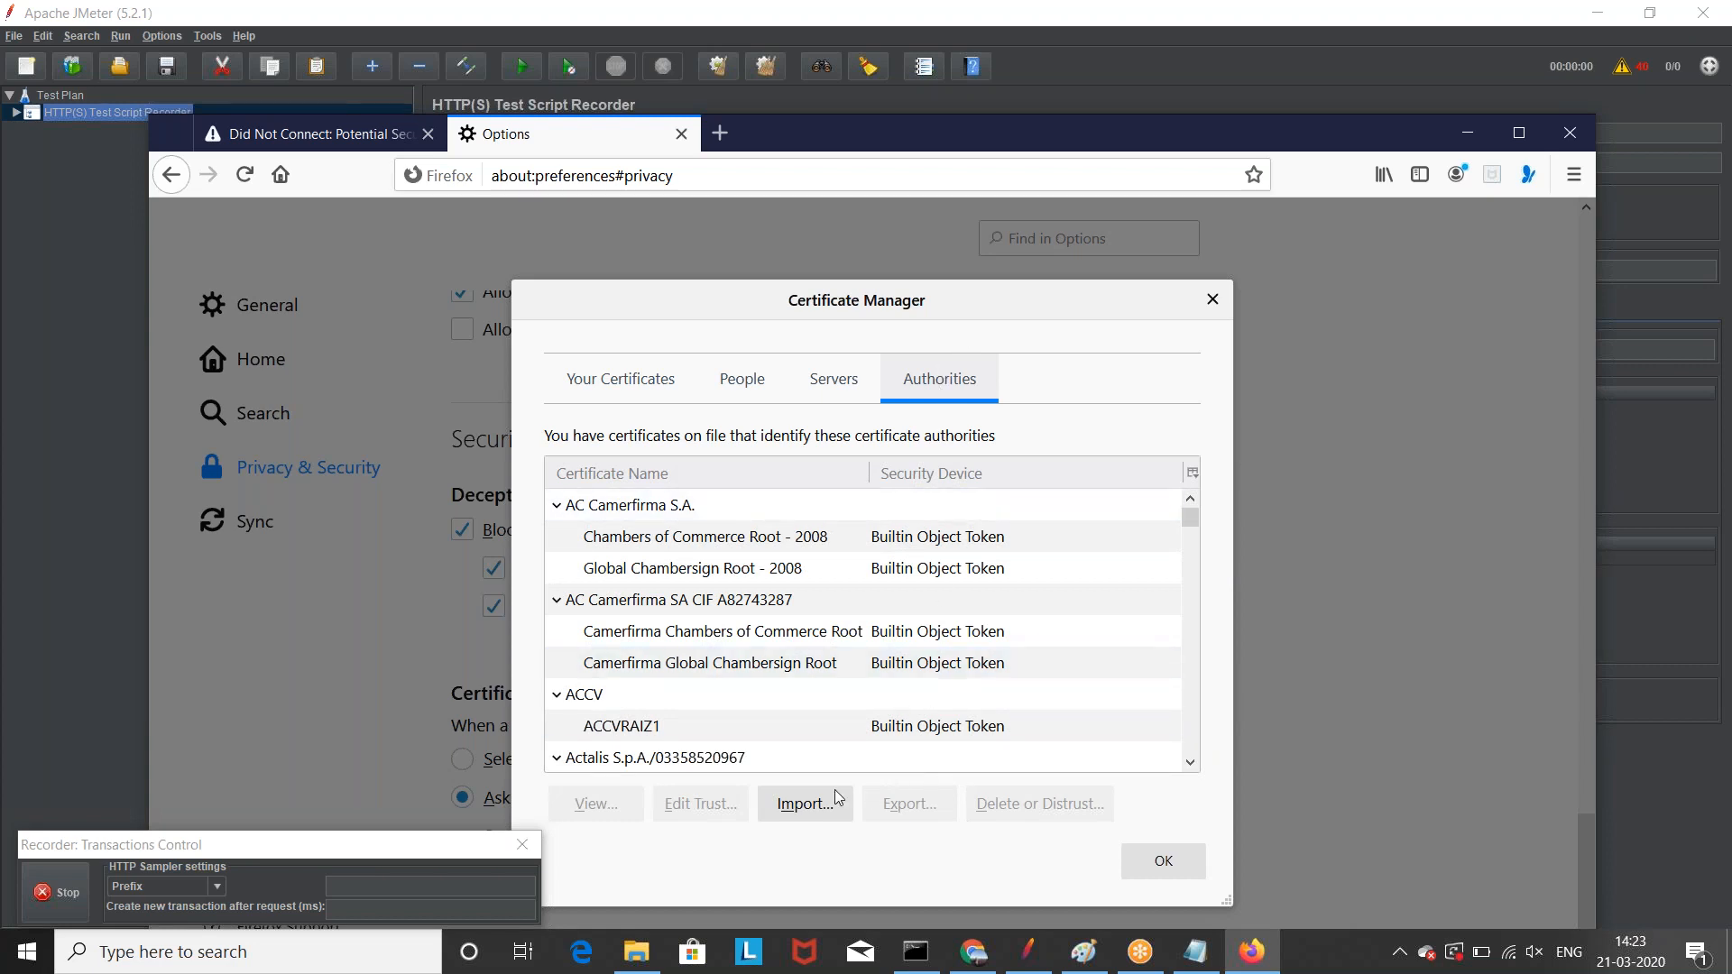
# Step: Import ApacheJMeterTemporaryRootCA as an authority trusted to identify websites and email users, and close the Certificate Manager
pyautogui.click(802, 806)
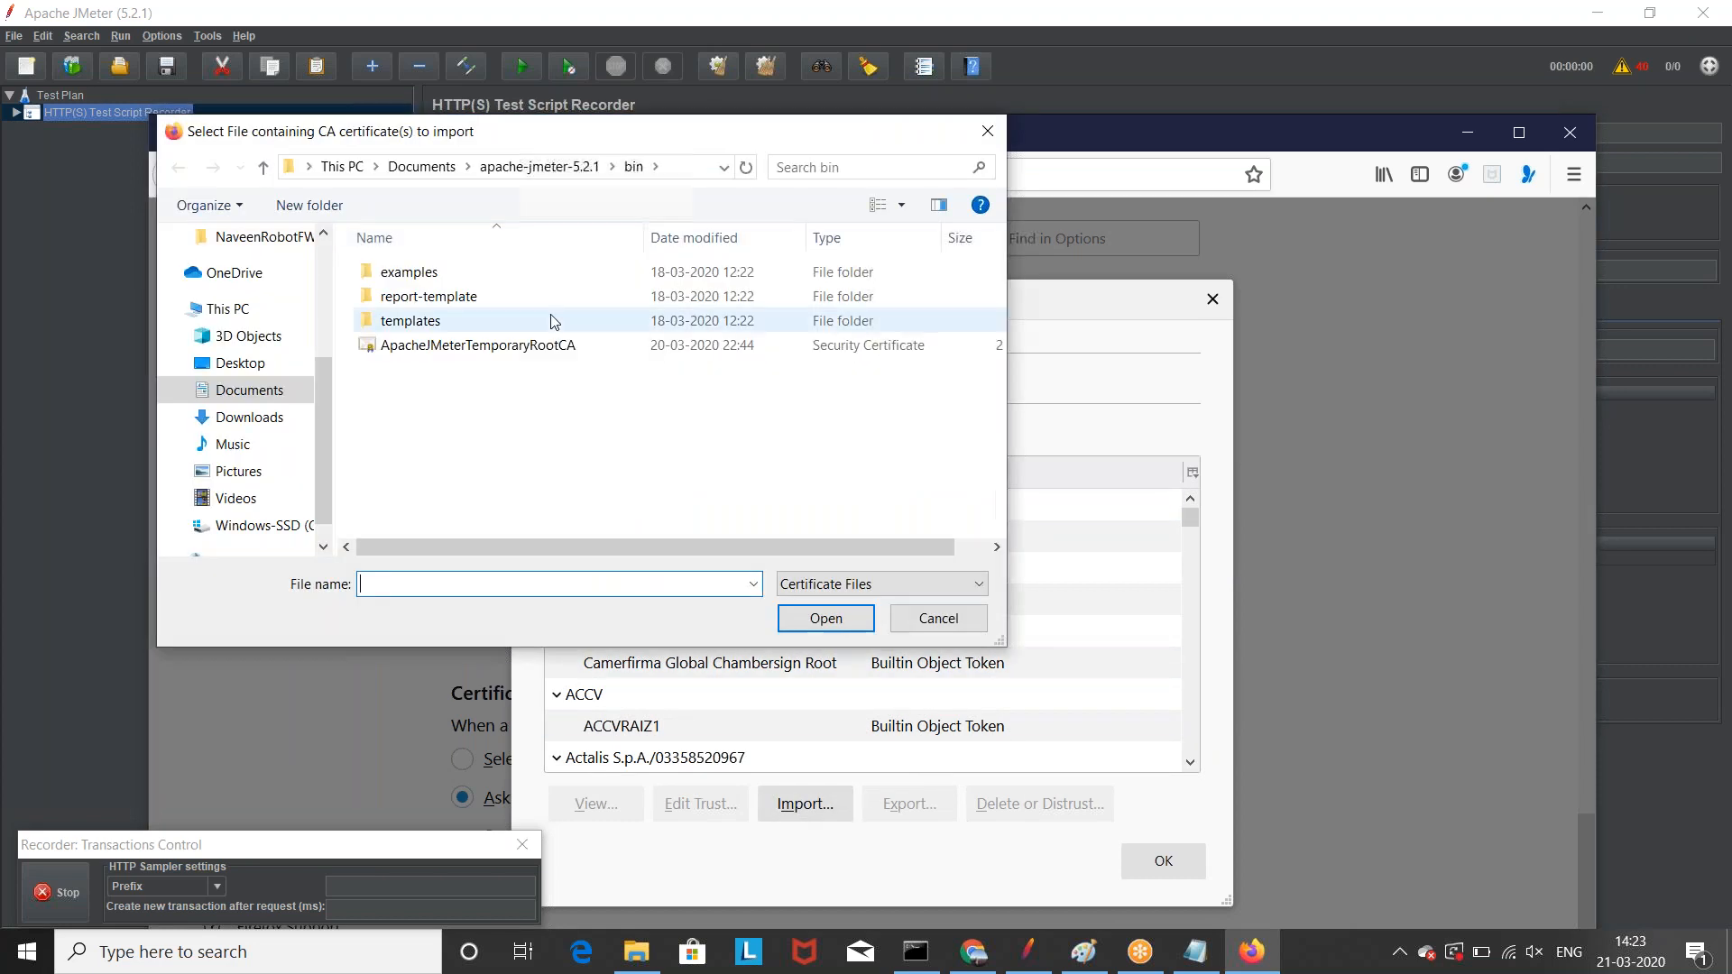
pyautogui.doubleClick(521, 344)
pyautogui.click(587, 521)
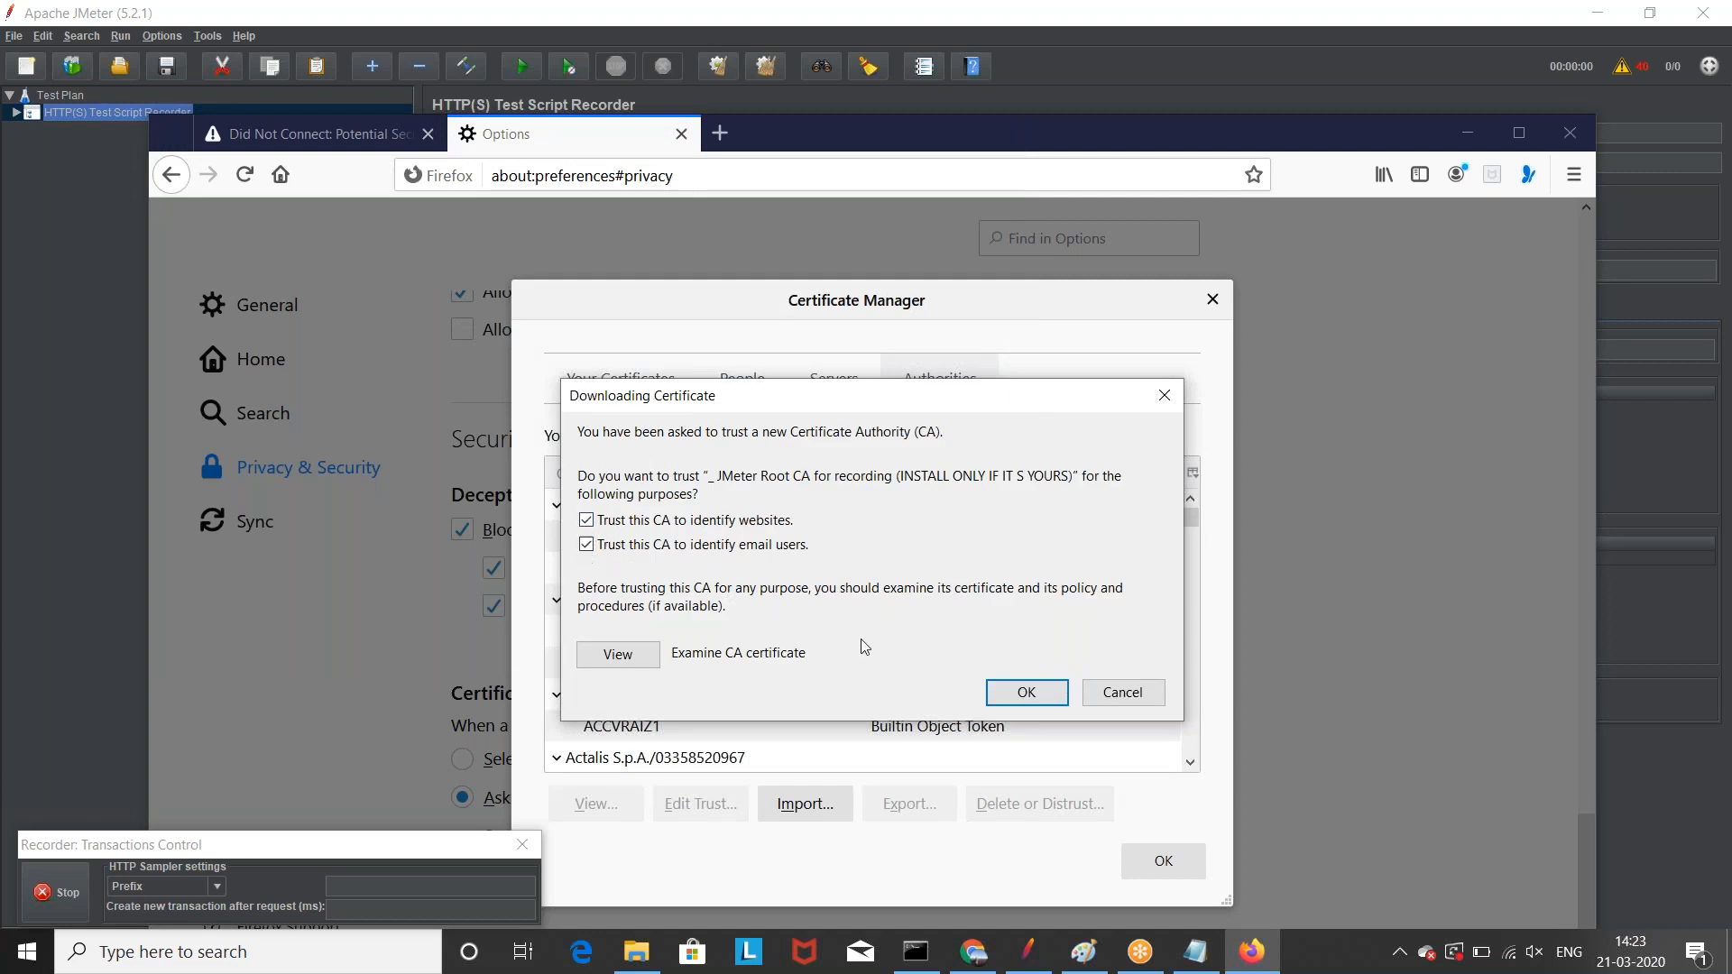
pyautogui.click(1026, 694)
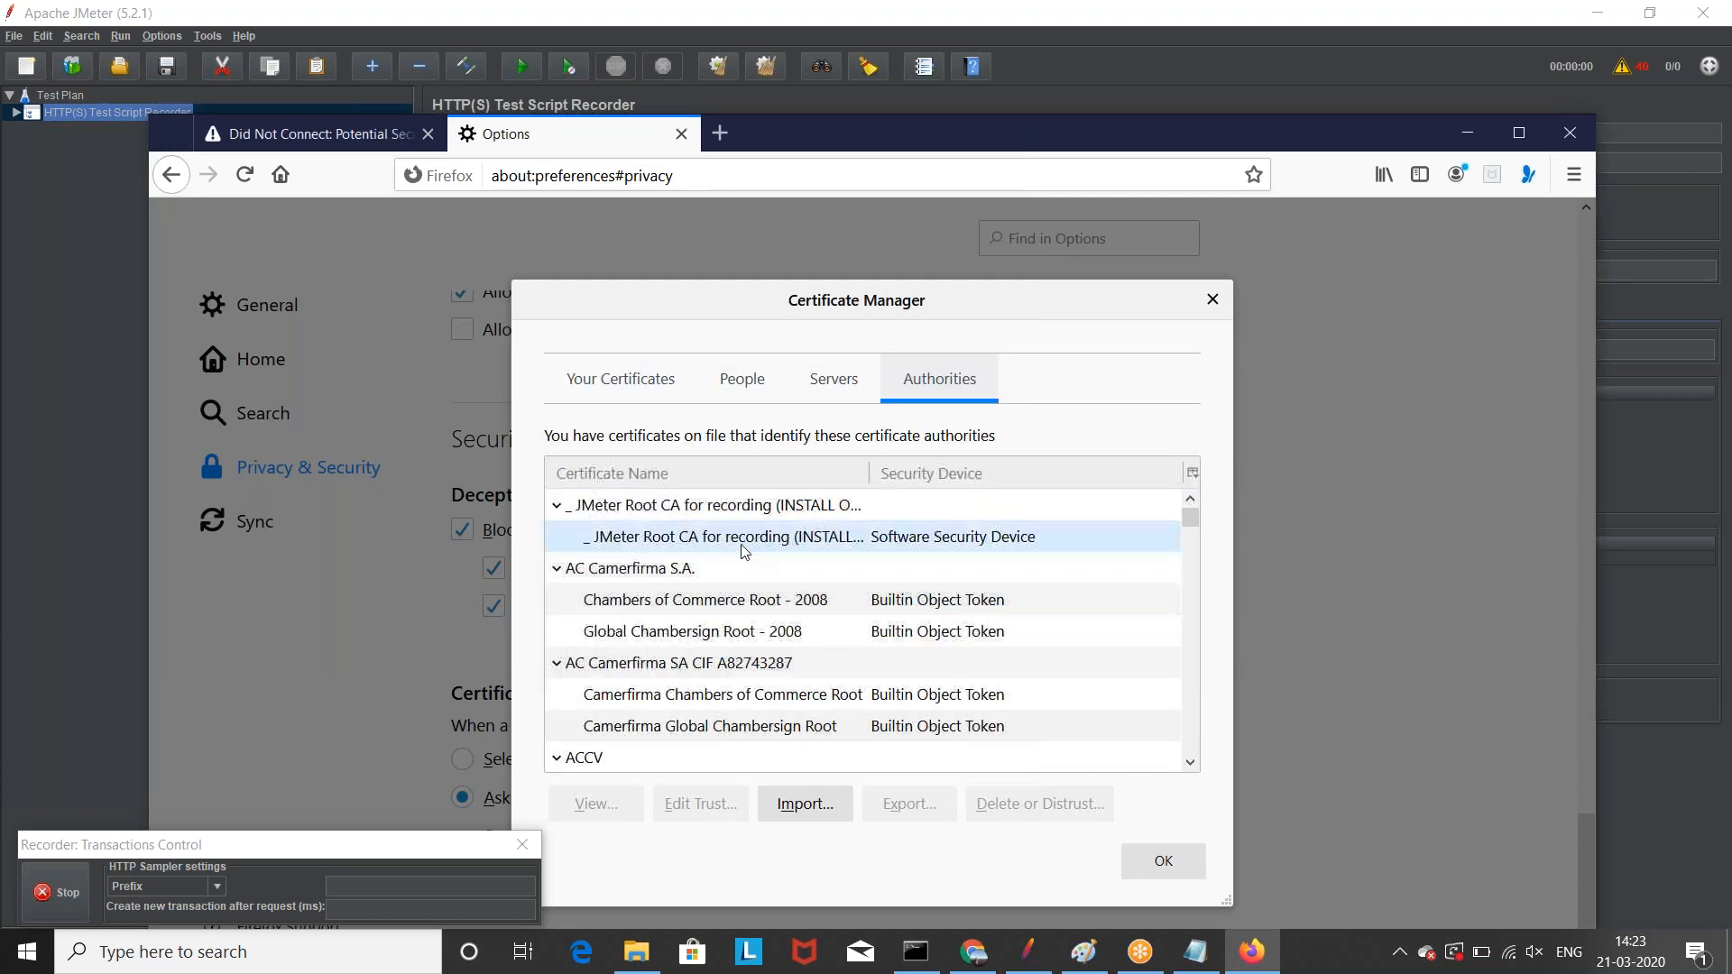
pyautogui.click(1142, 860)
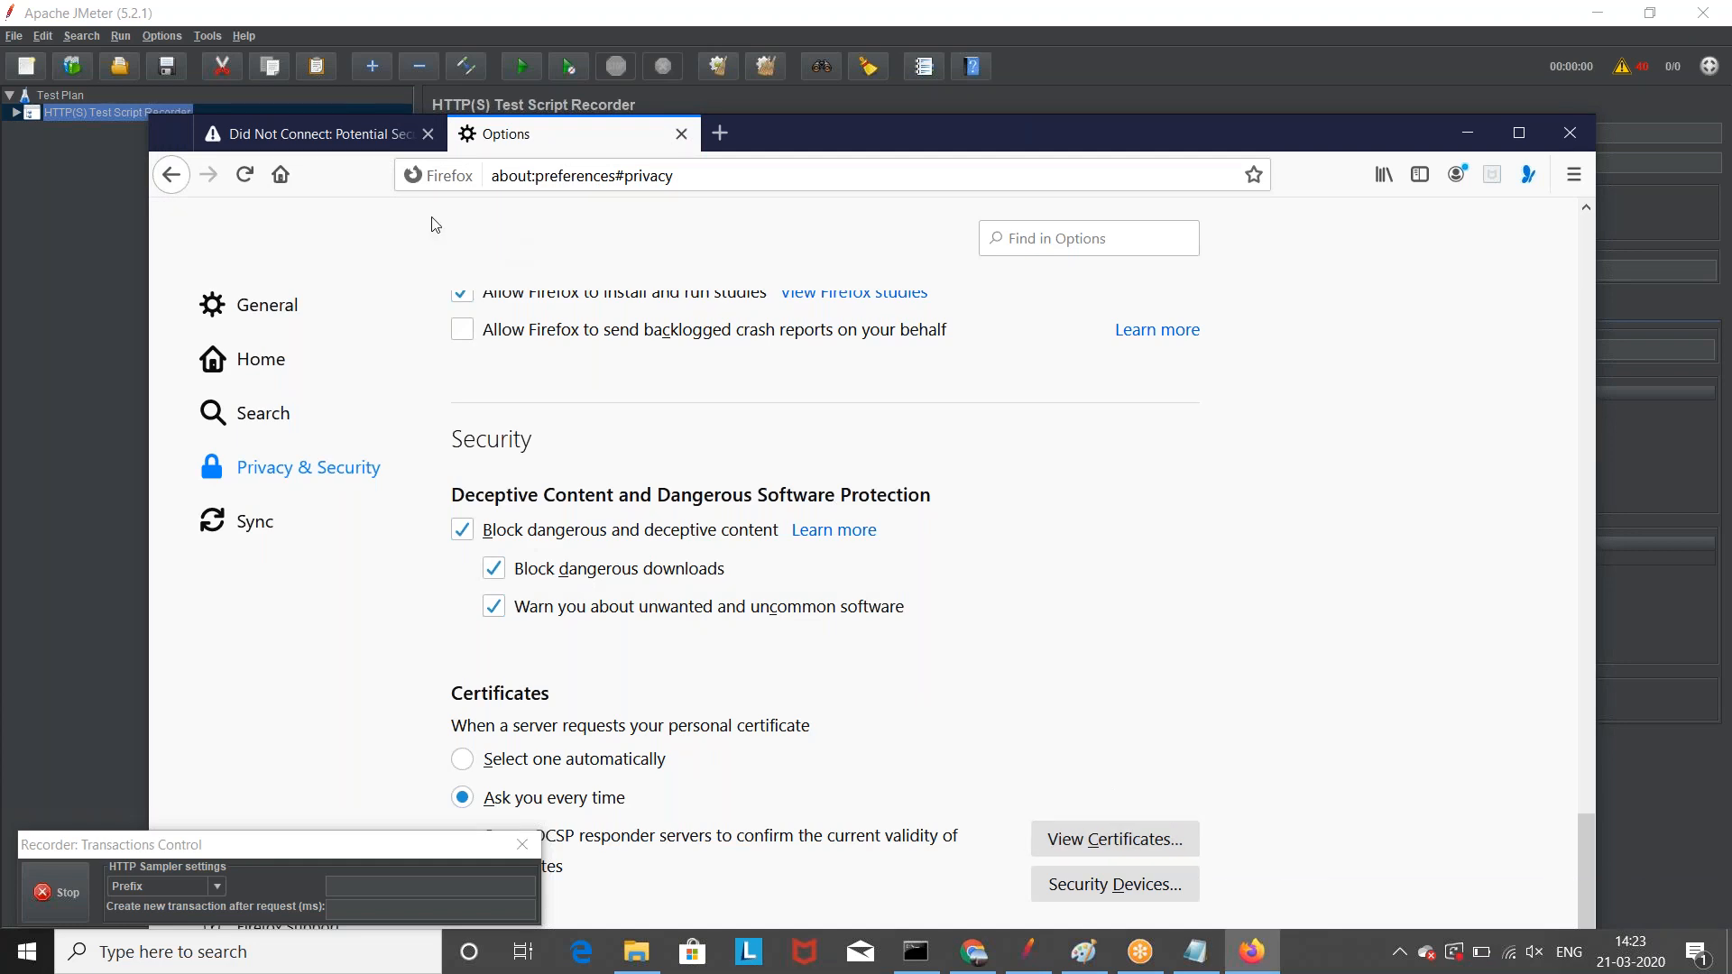
# Step: Load google.com in a new Firefox tab and switch back to the running recorder in JMeter
pyautogui.click(719, 135)
pyautogui.write('google.com/')
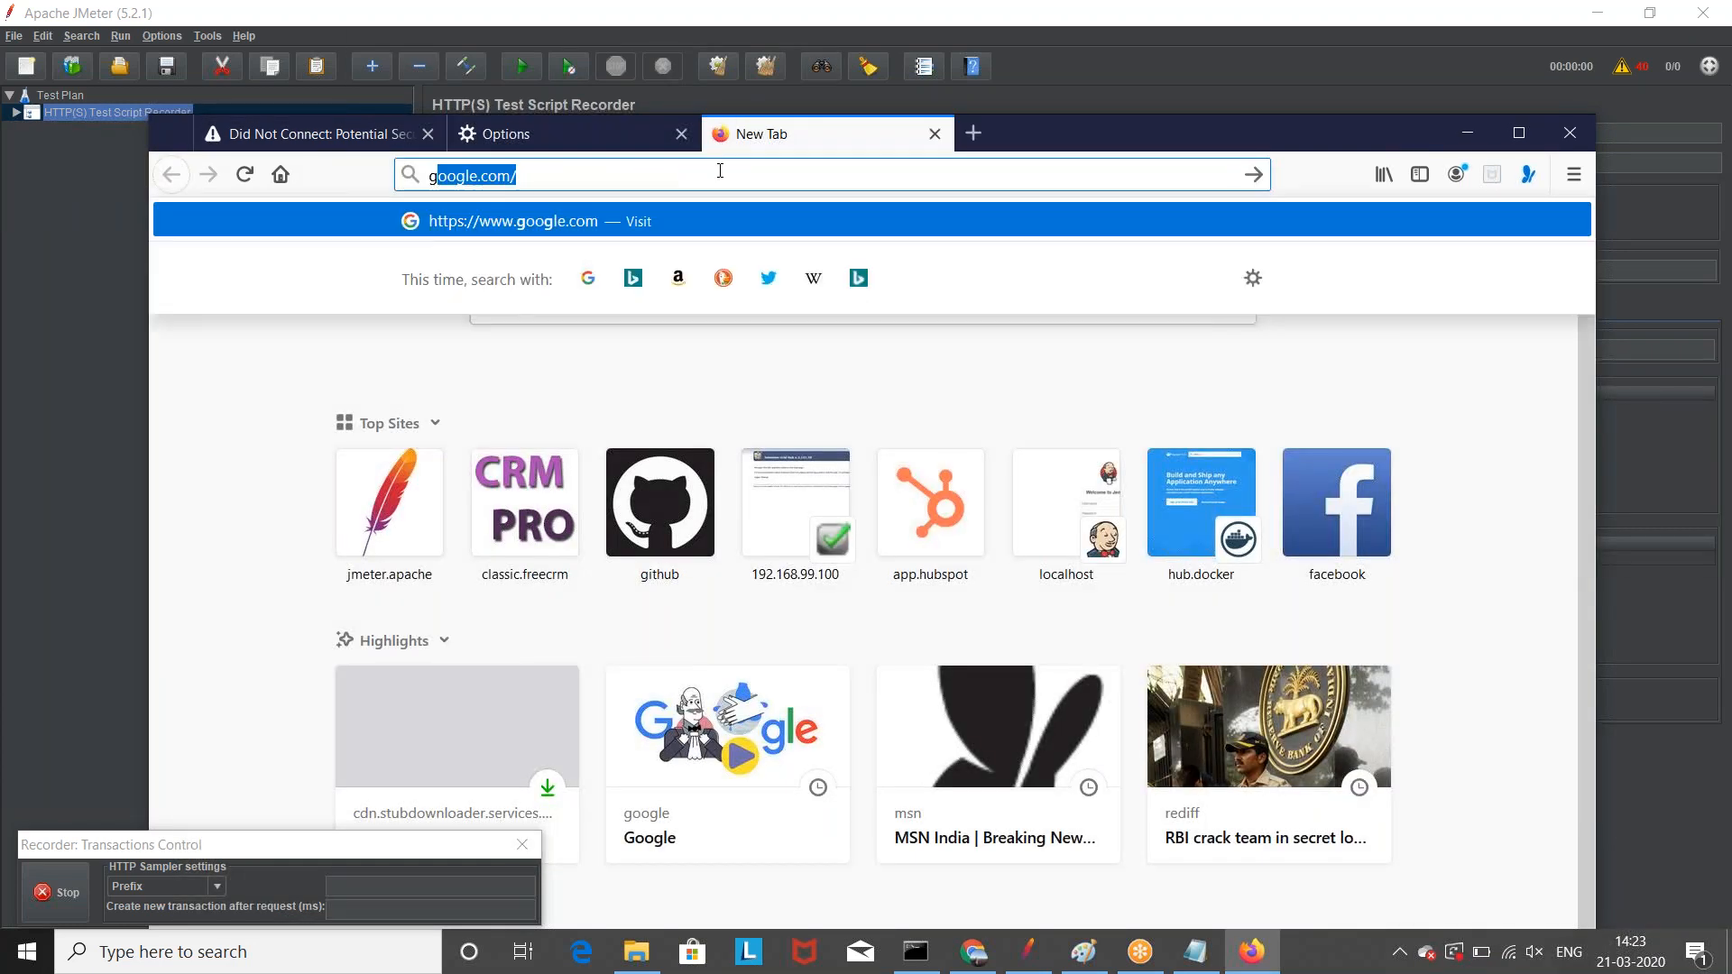
pyautogui.press('Return')
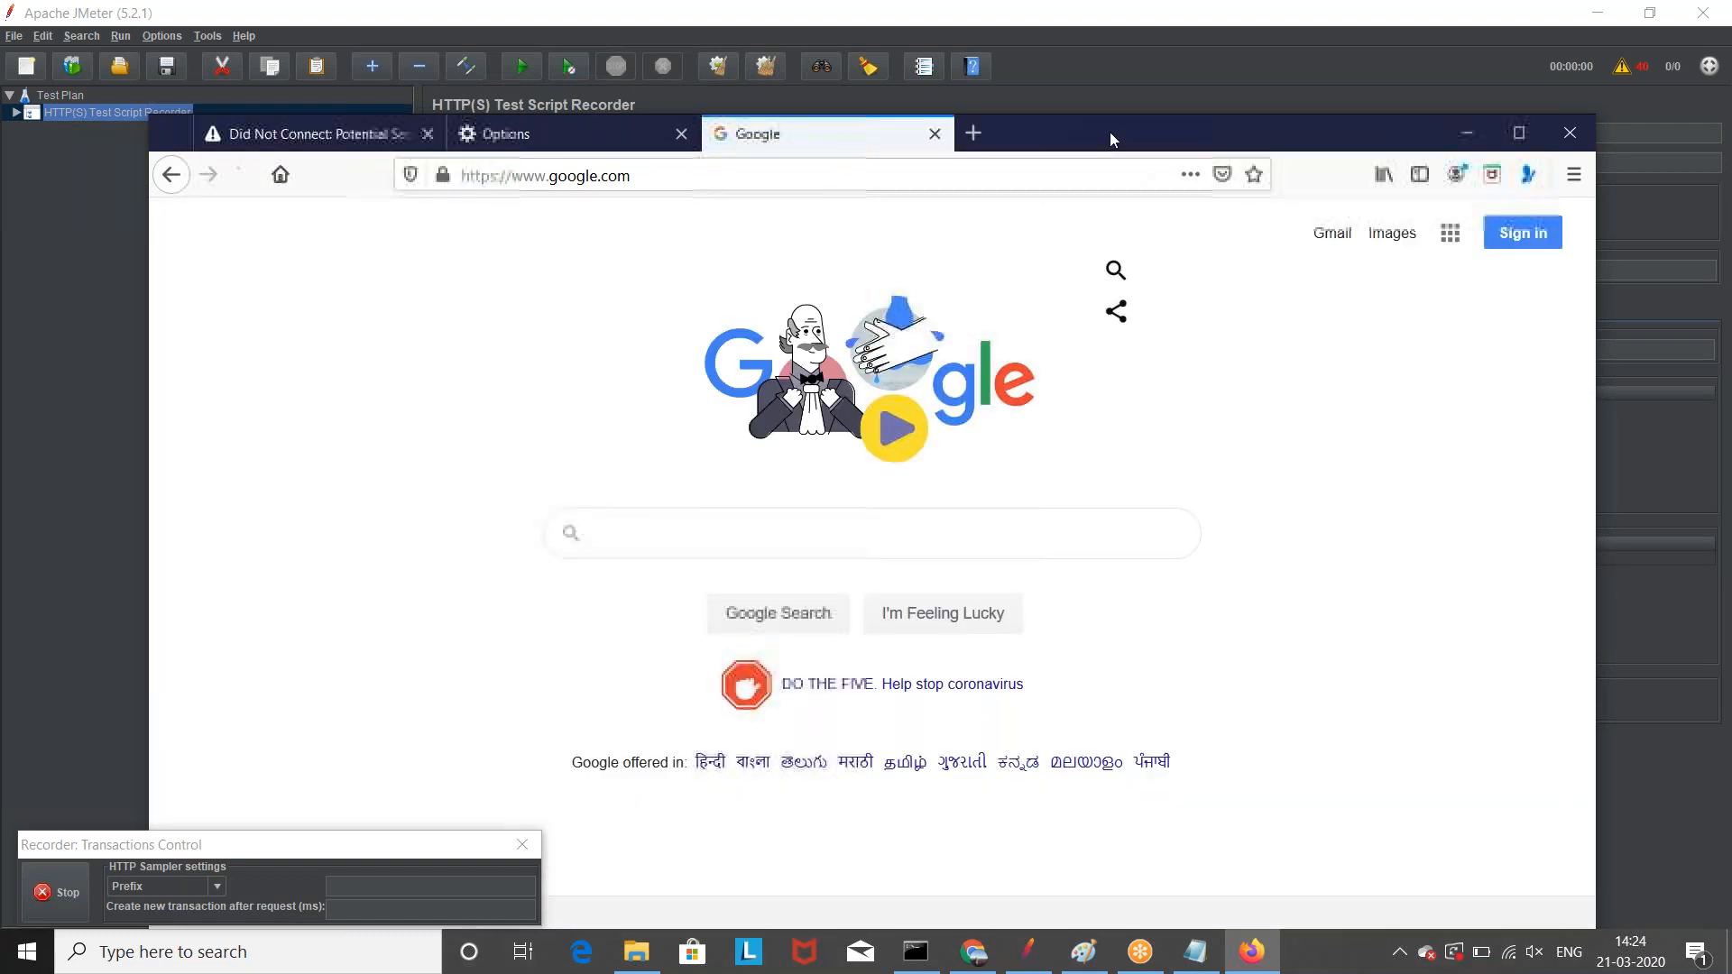
pyautogui.moveTo(1112, 138); pyautogui.dragTo(1207, 320)
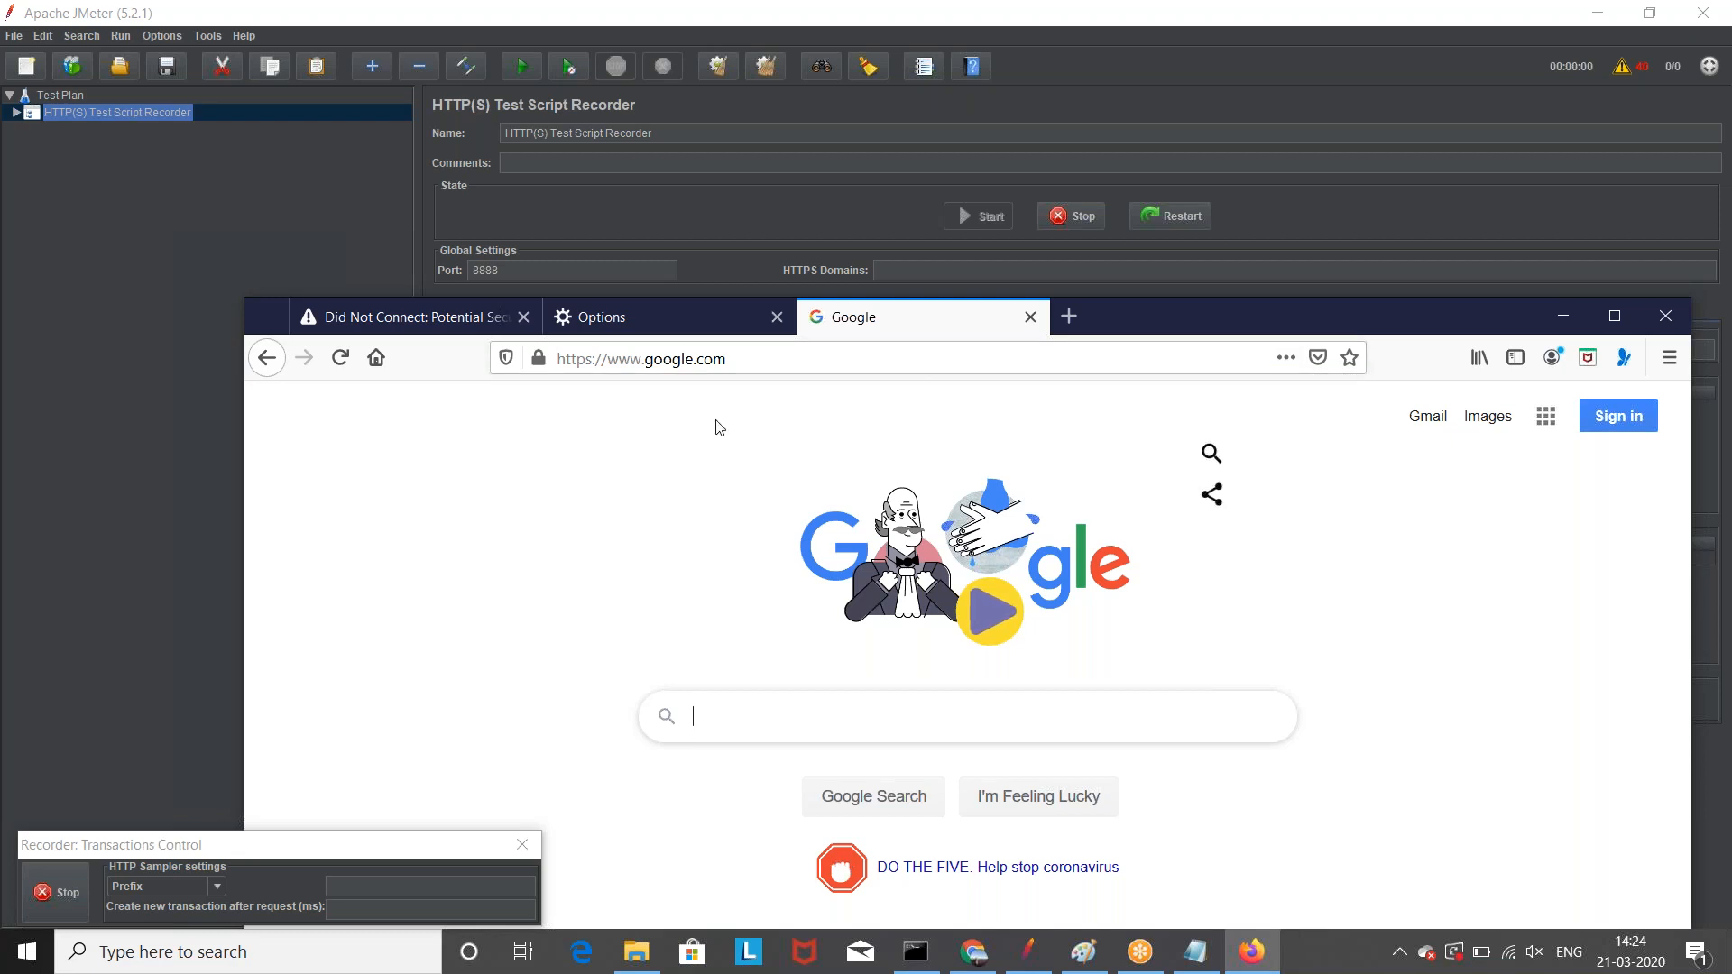
pyautogui.click(707, 353)
pyautogui.doubleClick(706, 358)
pyautogui.click(62, 193)
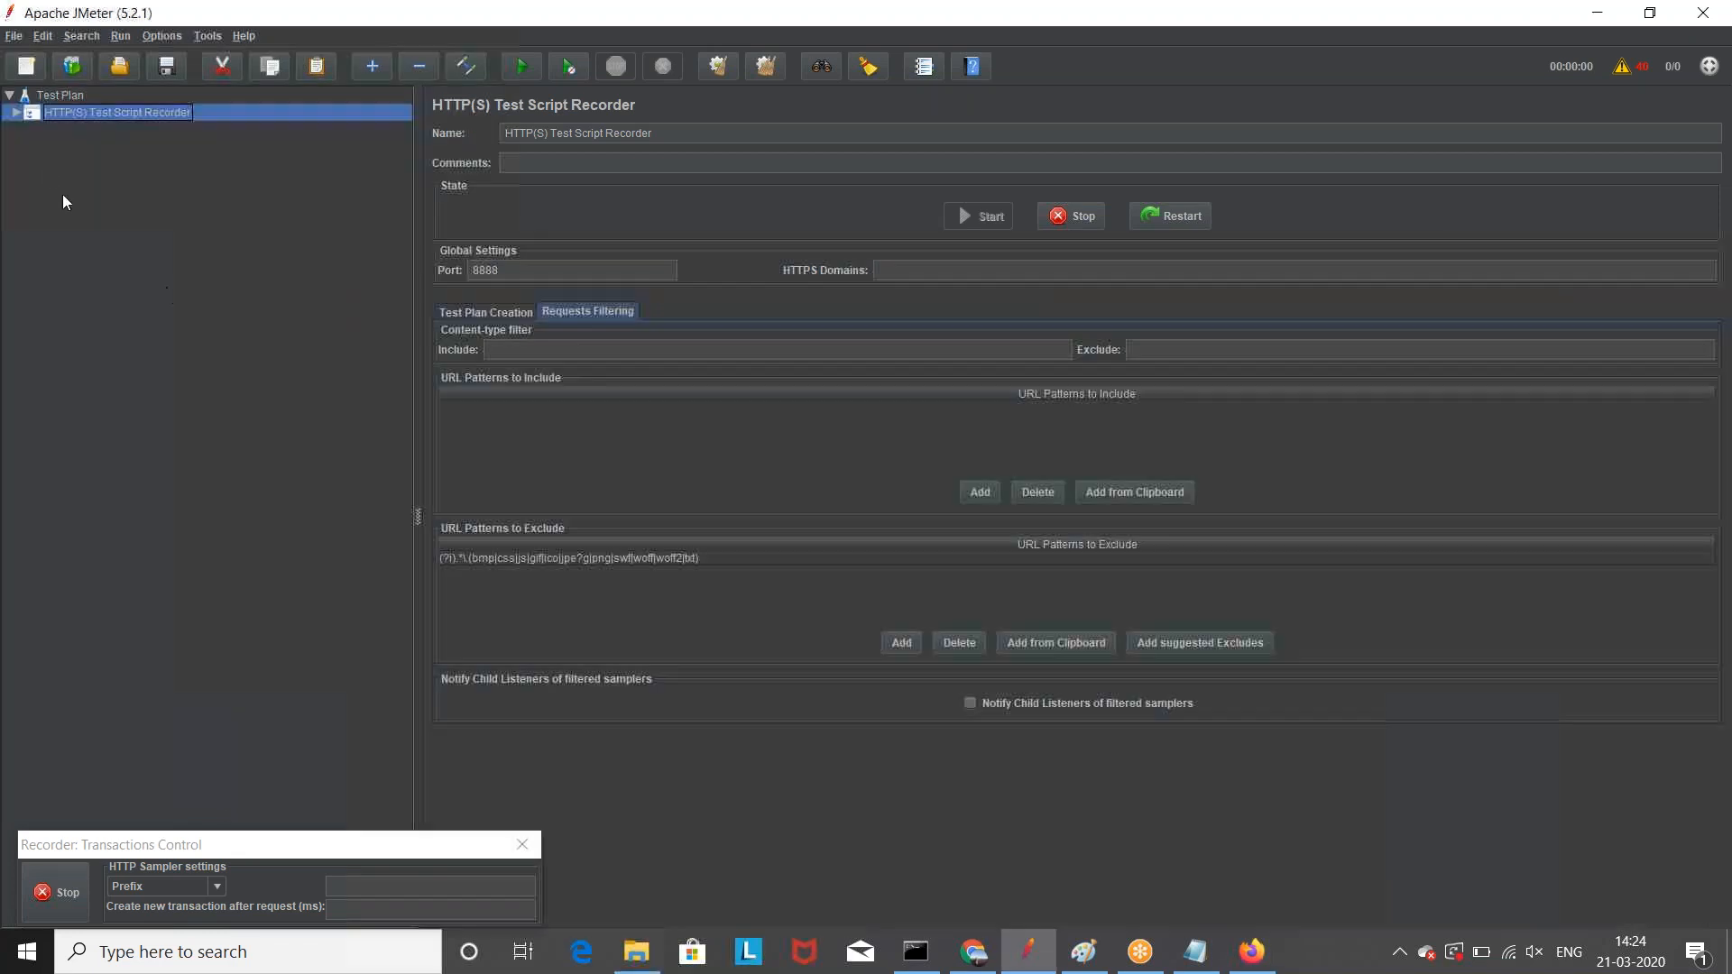
# Step: Expand the HTTP(S) Test Script Recorder and inspect the recorded requests /success.txt-1452 and /v1/typosquatting-1487
pyautogui.click(17, 113)
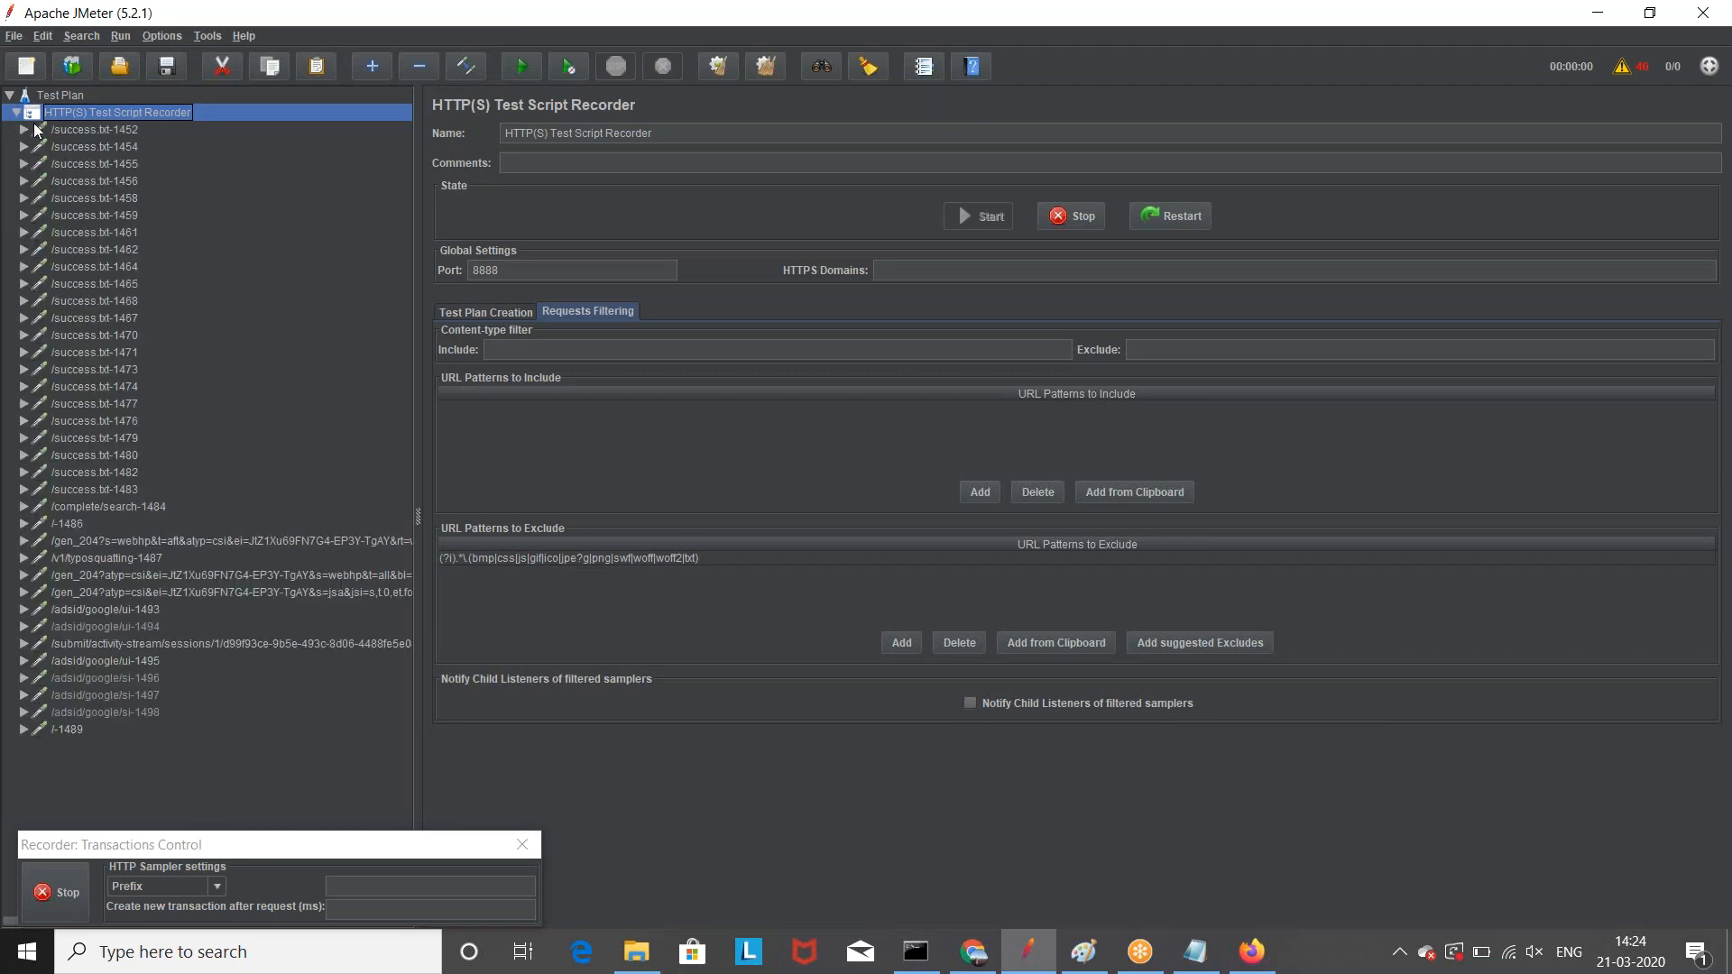
pyautogui.click(82, 132)
pyautogui.click(139, 561)
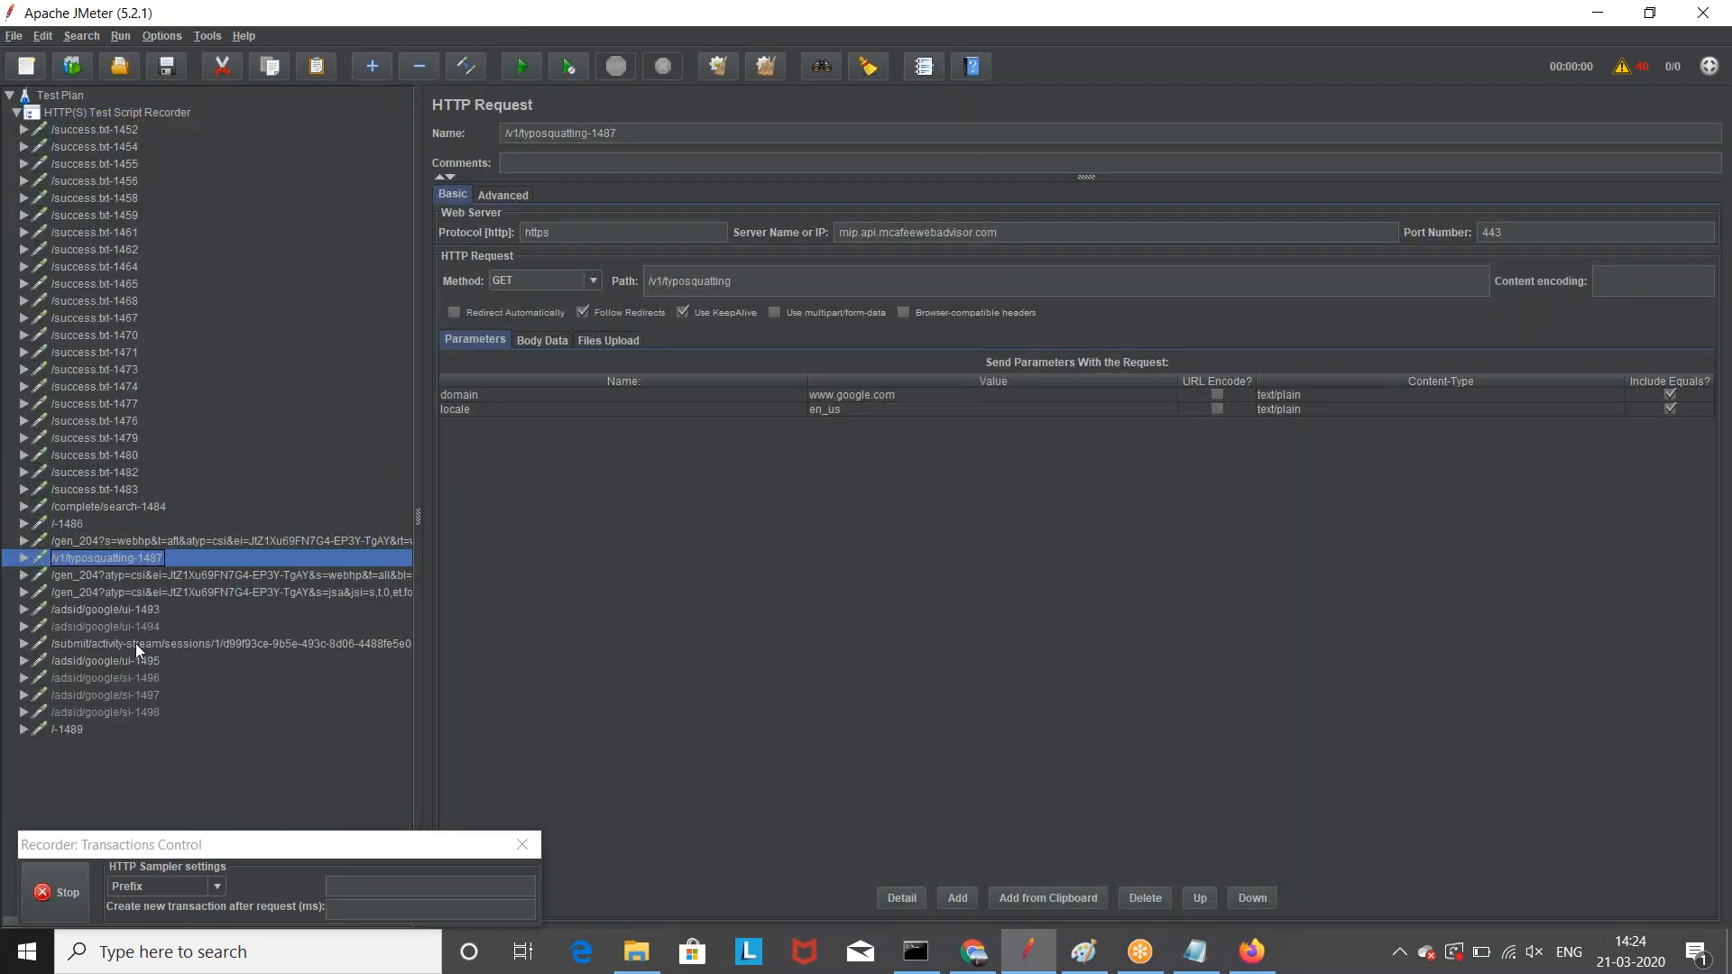
# Step: Remove all recorded requests under the HTTP(S) Test Script Recorder, from /success.txt-1452 through /-1489
pyautogui.click(56, 732)
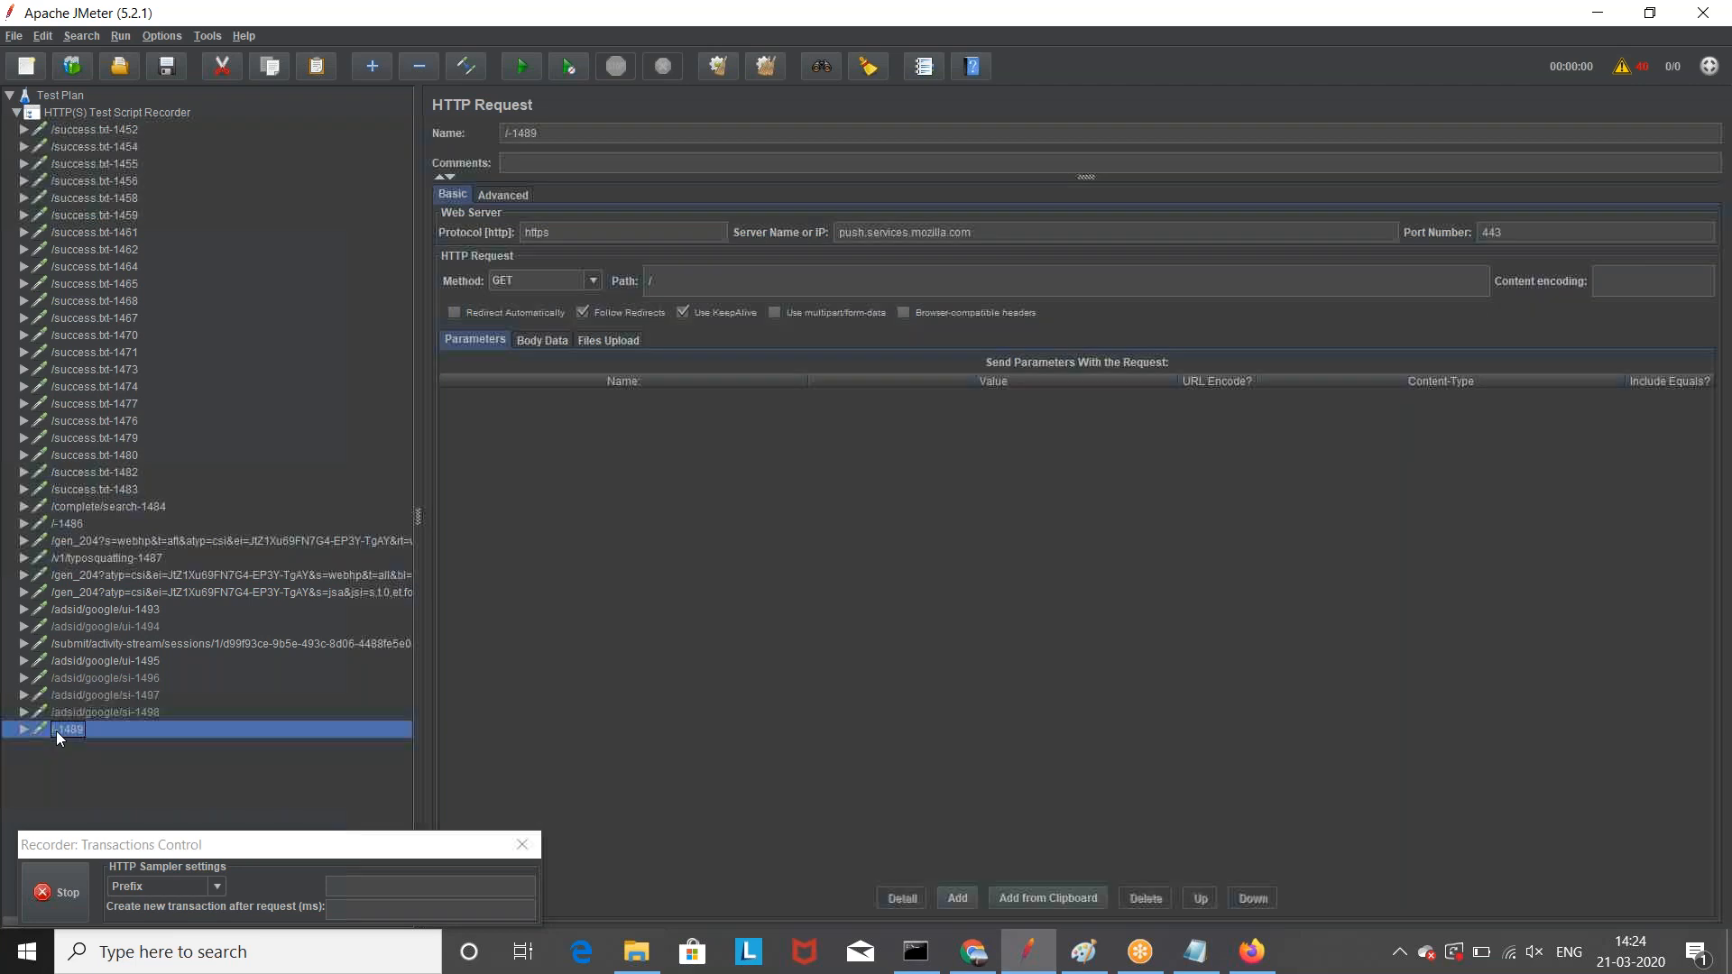
pyautogui.keyDown('shift'); pyautogui.click(89, 130); pyautogui.keyUp('shift')
pyautogui.rightClick(90, 134)
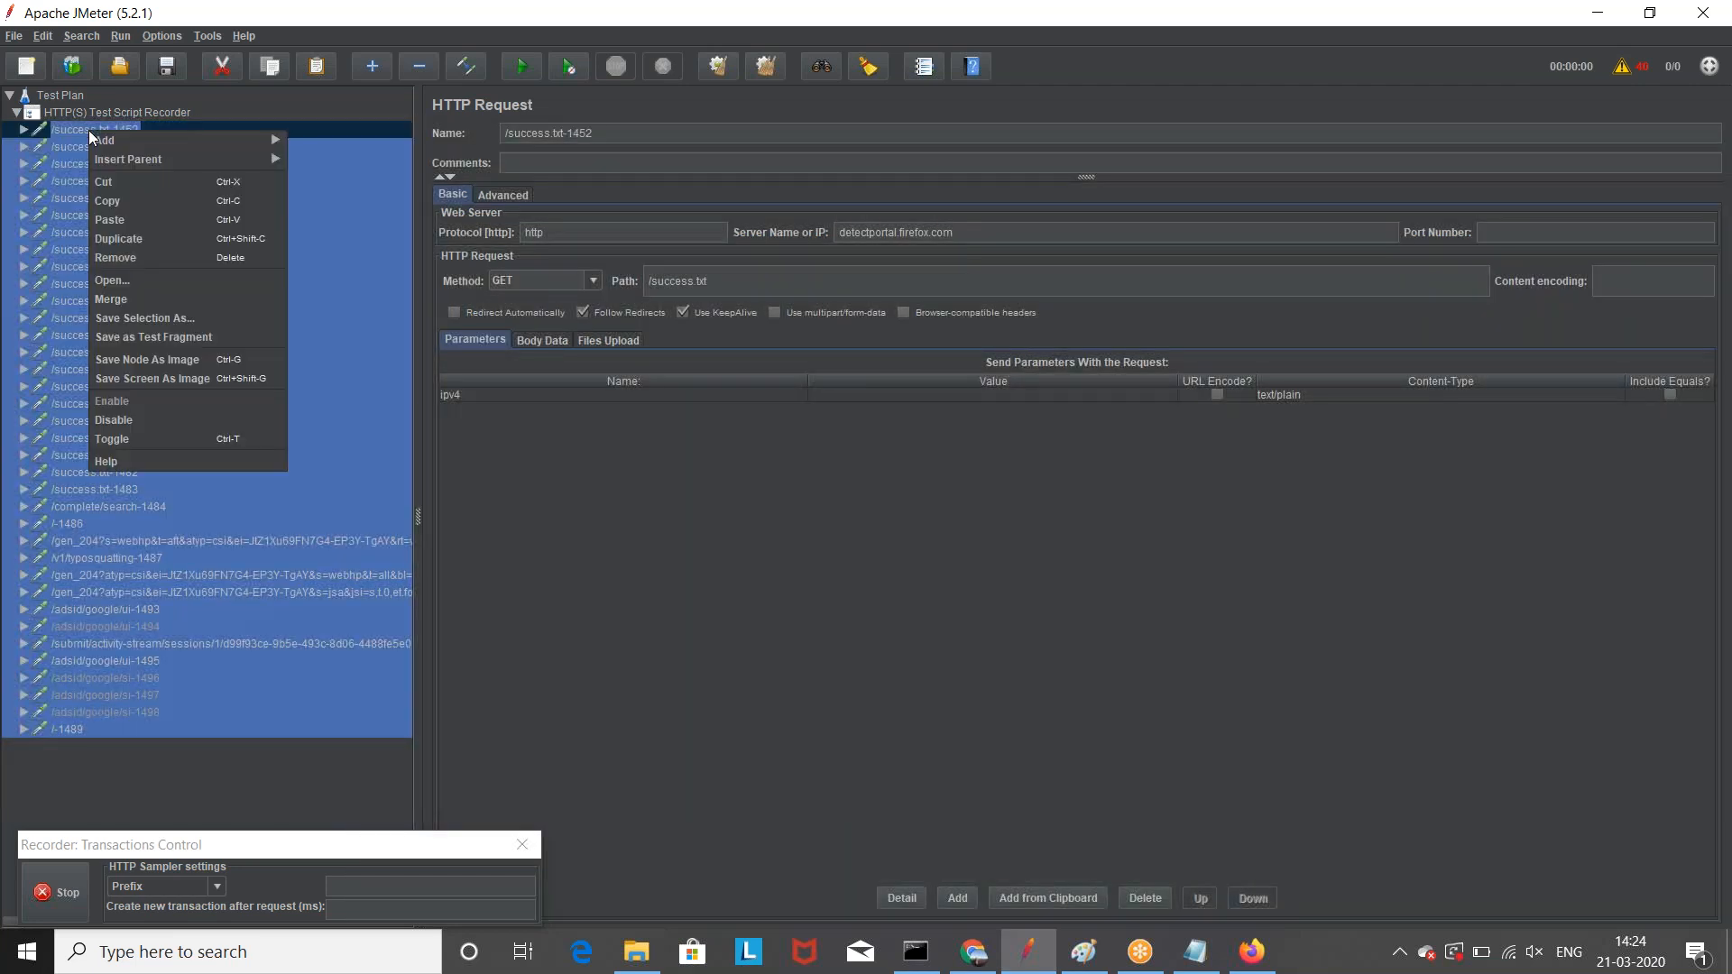
pyautogui.click(142, 260)
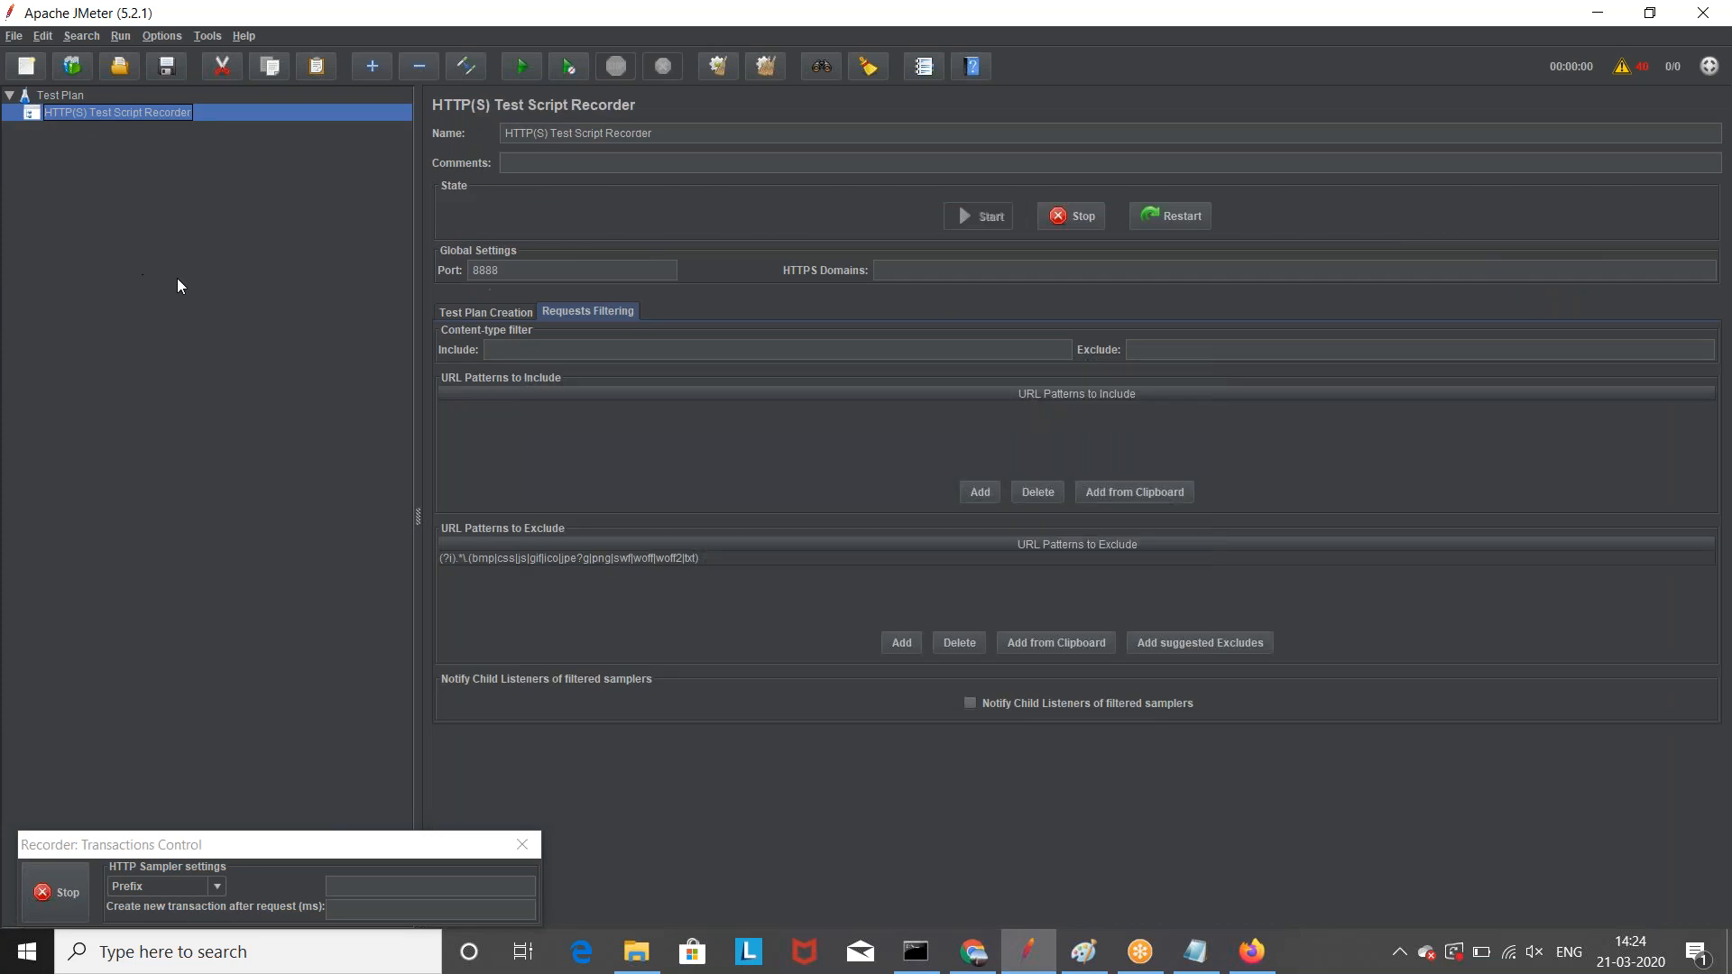
# Step: Load rediff.com in the Google tab of Firefox and return to the recorder in JMeter
pyautogui.click(1257, 955)
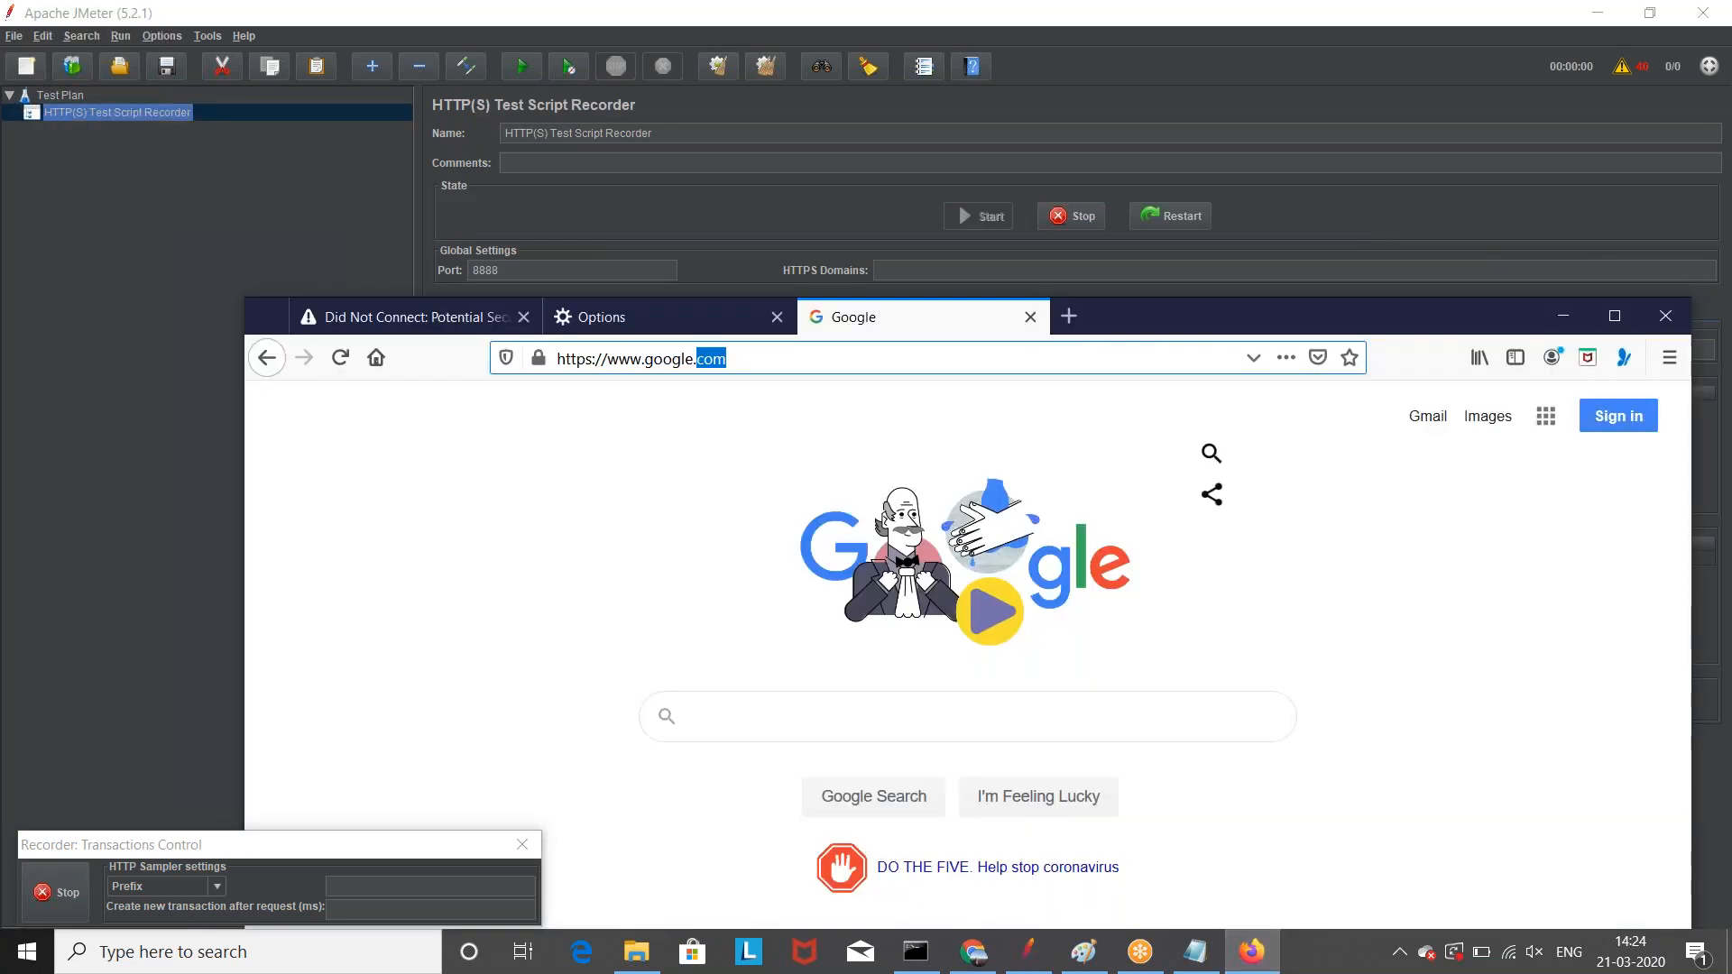
pyautogui.click(940, 367)
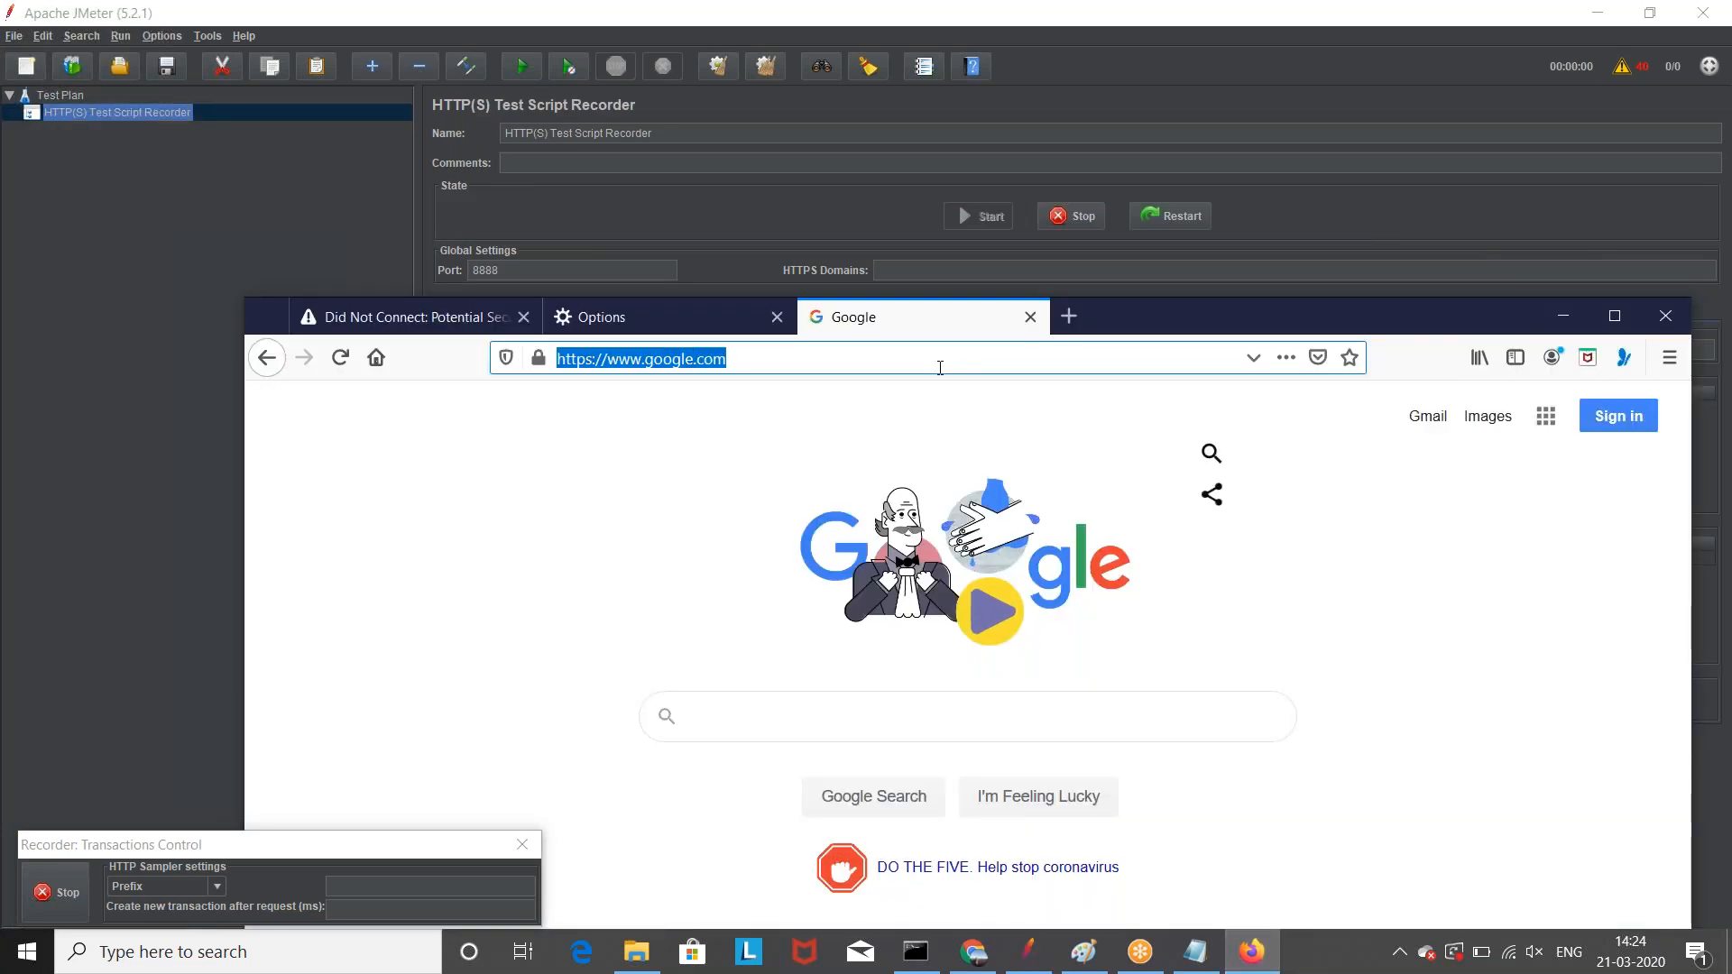
pyautogui.write('rediff.com/')
pyautogui.press('Return')
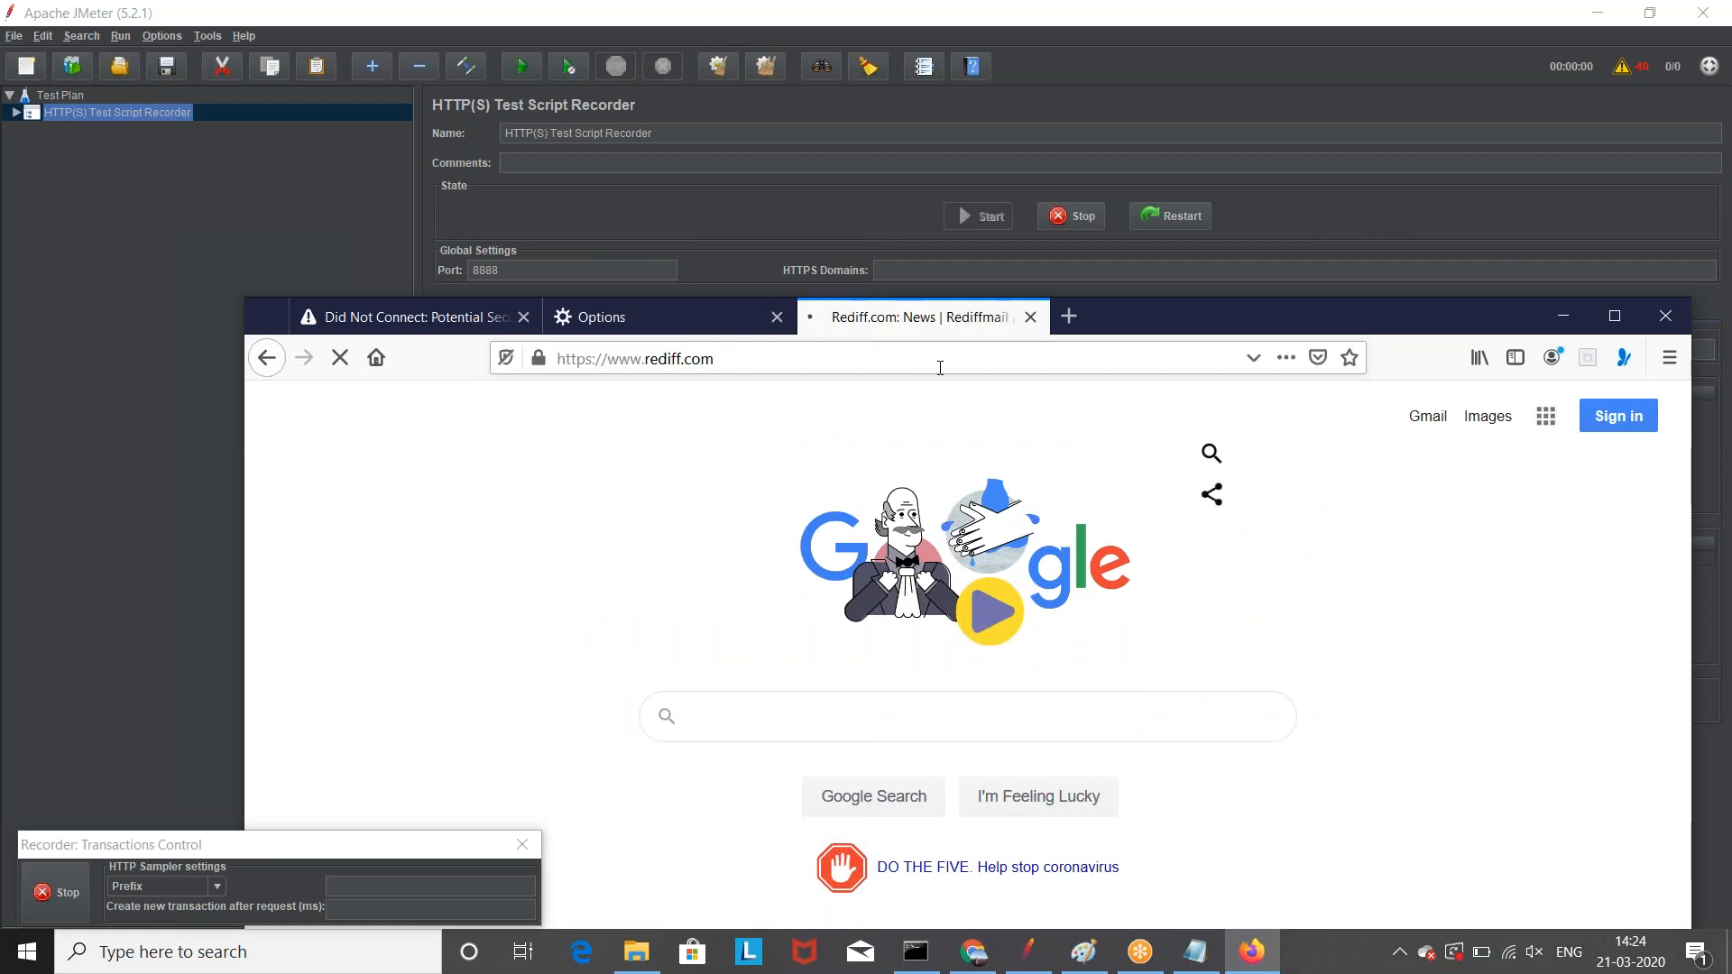
pyautogui.click(152, 259)
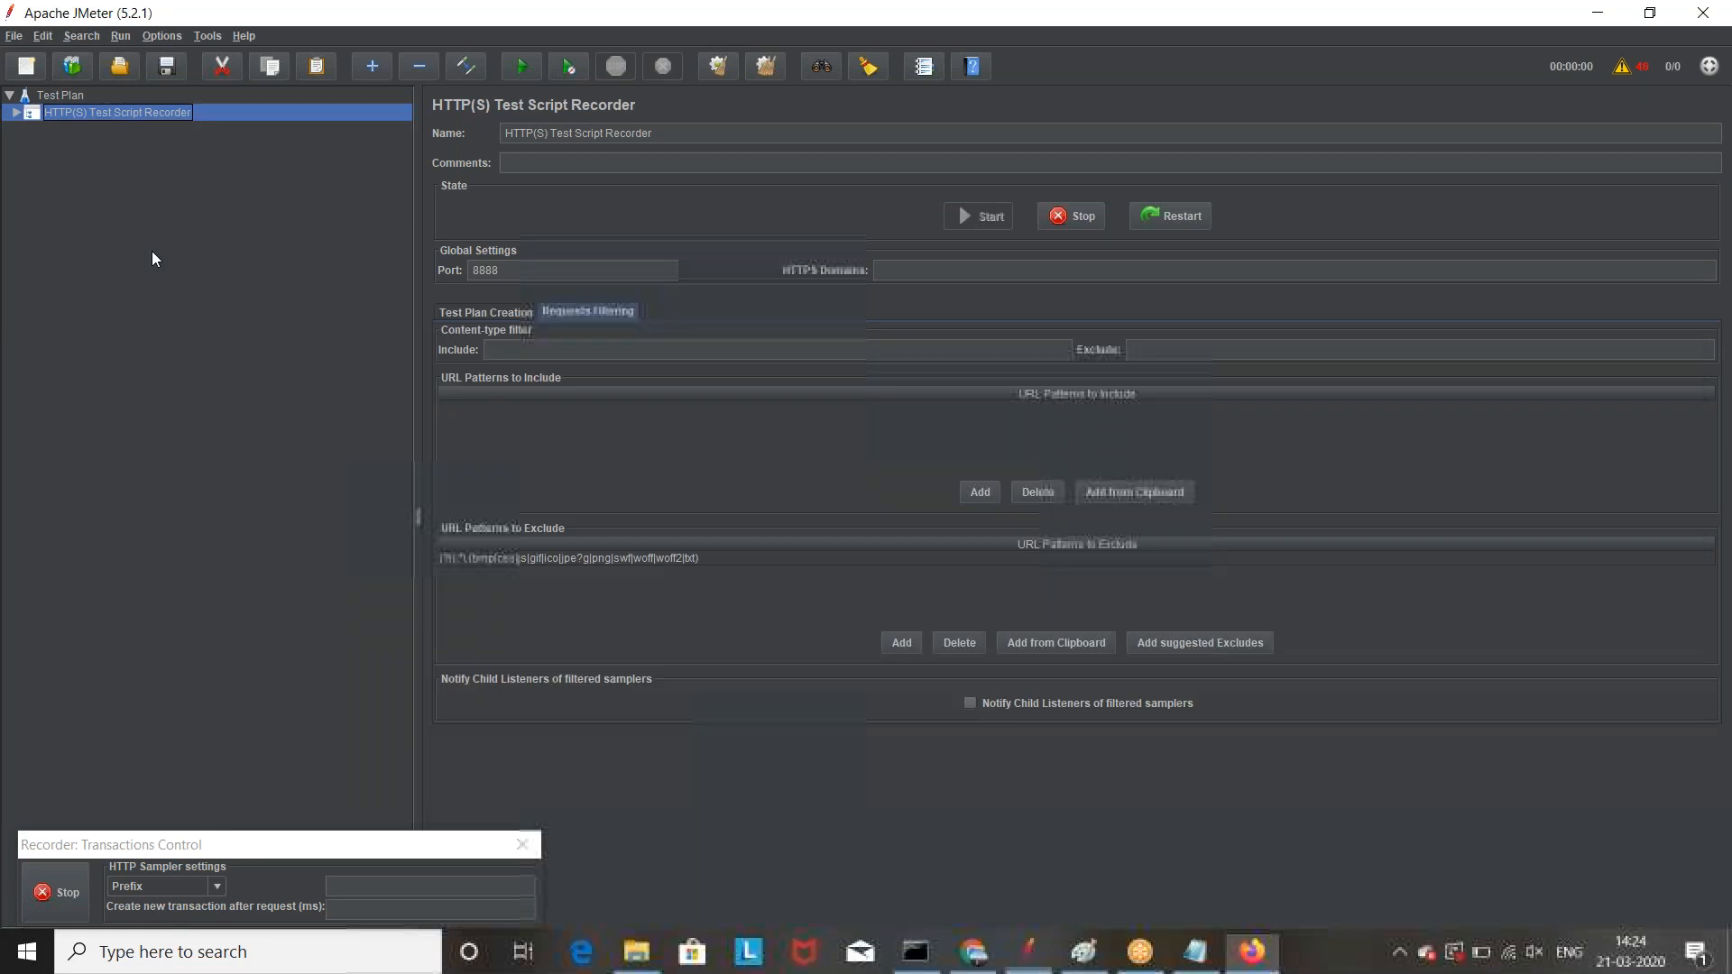
# Step: Expand the recorder, move the Transactions Control window off the tree, and check the protocol of the recorded rediff.com requests
pyautogui.click(16, 112)
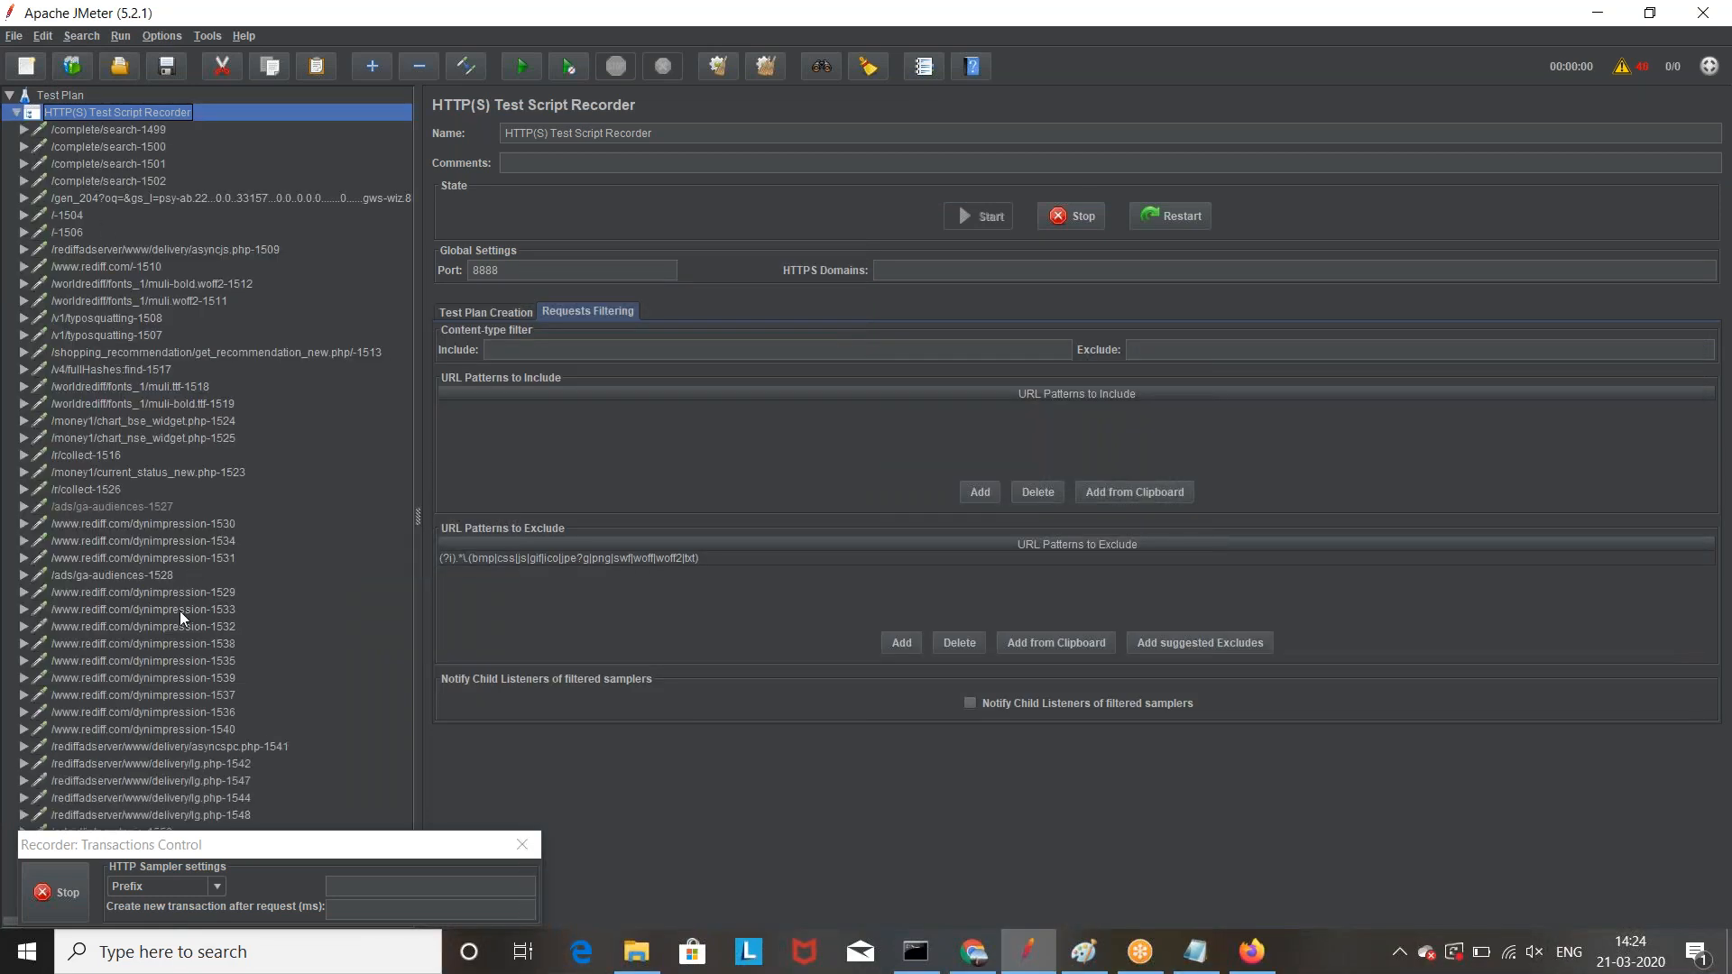
pyautogui.moveTo(342, 856); pyautogui.dragTo(876, 626)
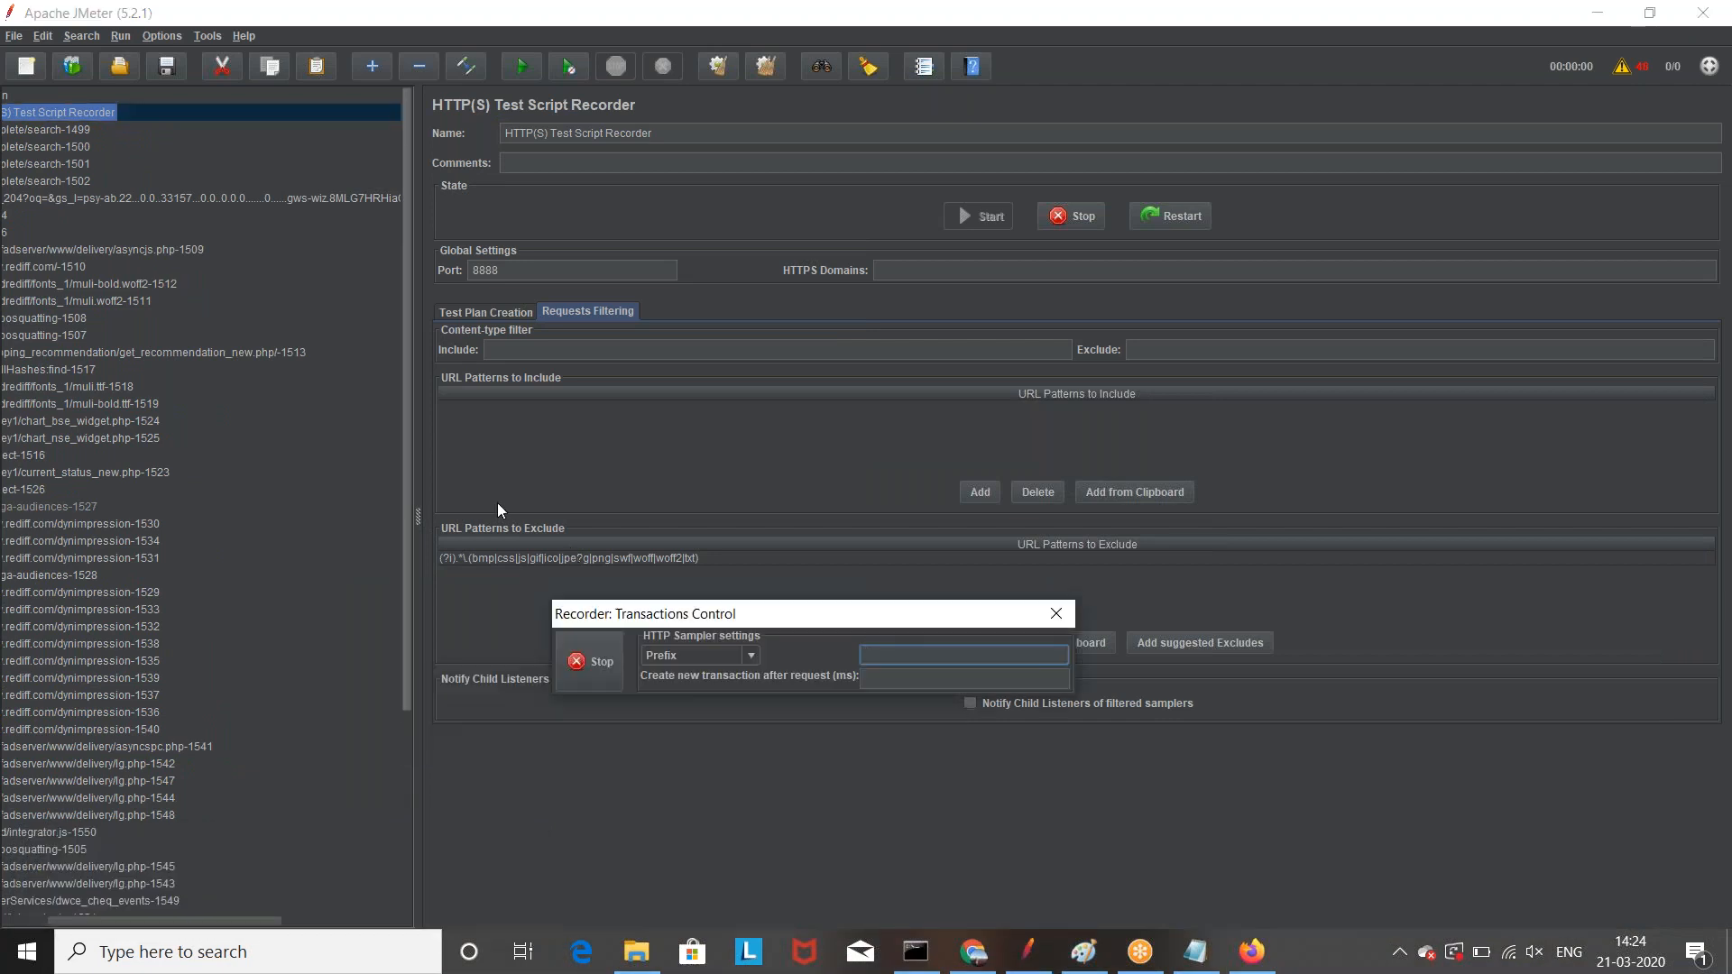
pyautogui.click(127, 645)
pyautogui.doubleClick(113, 712)
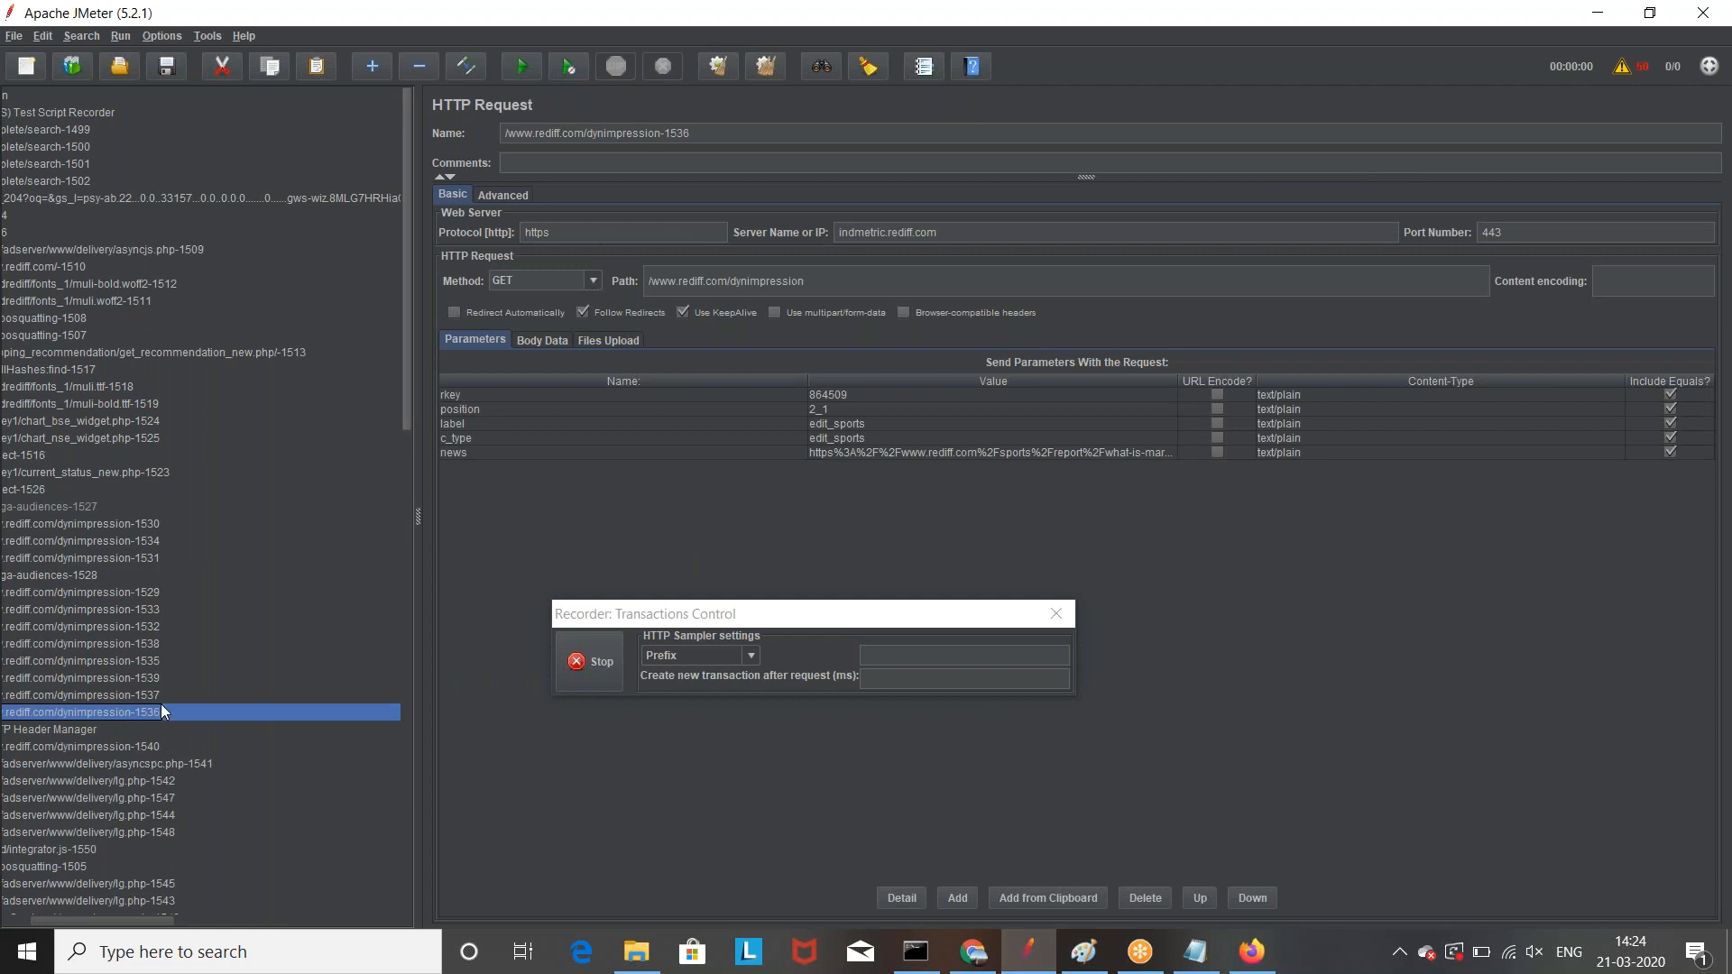
pyautogui.click(119, 913)
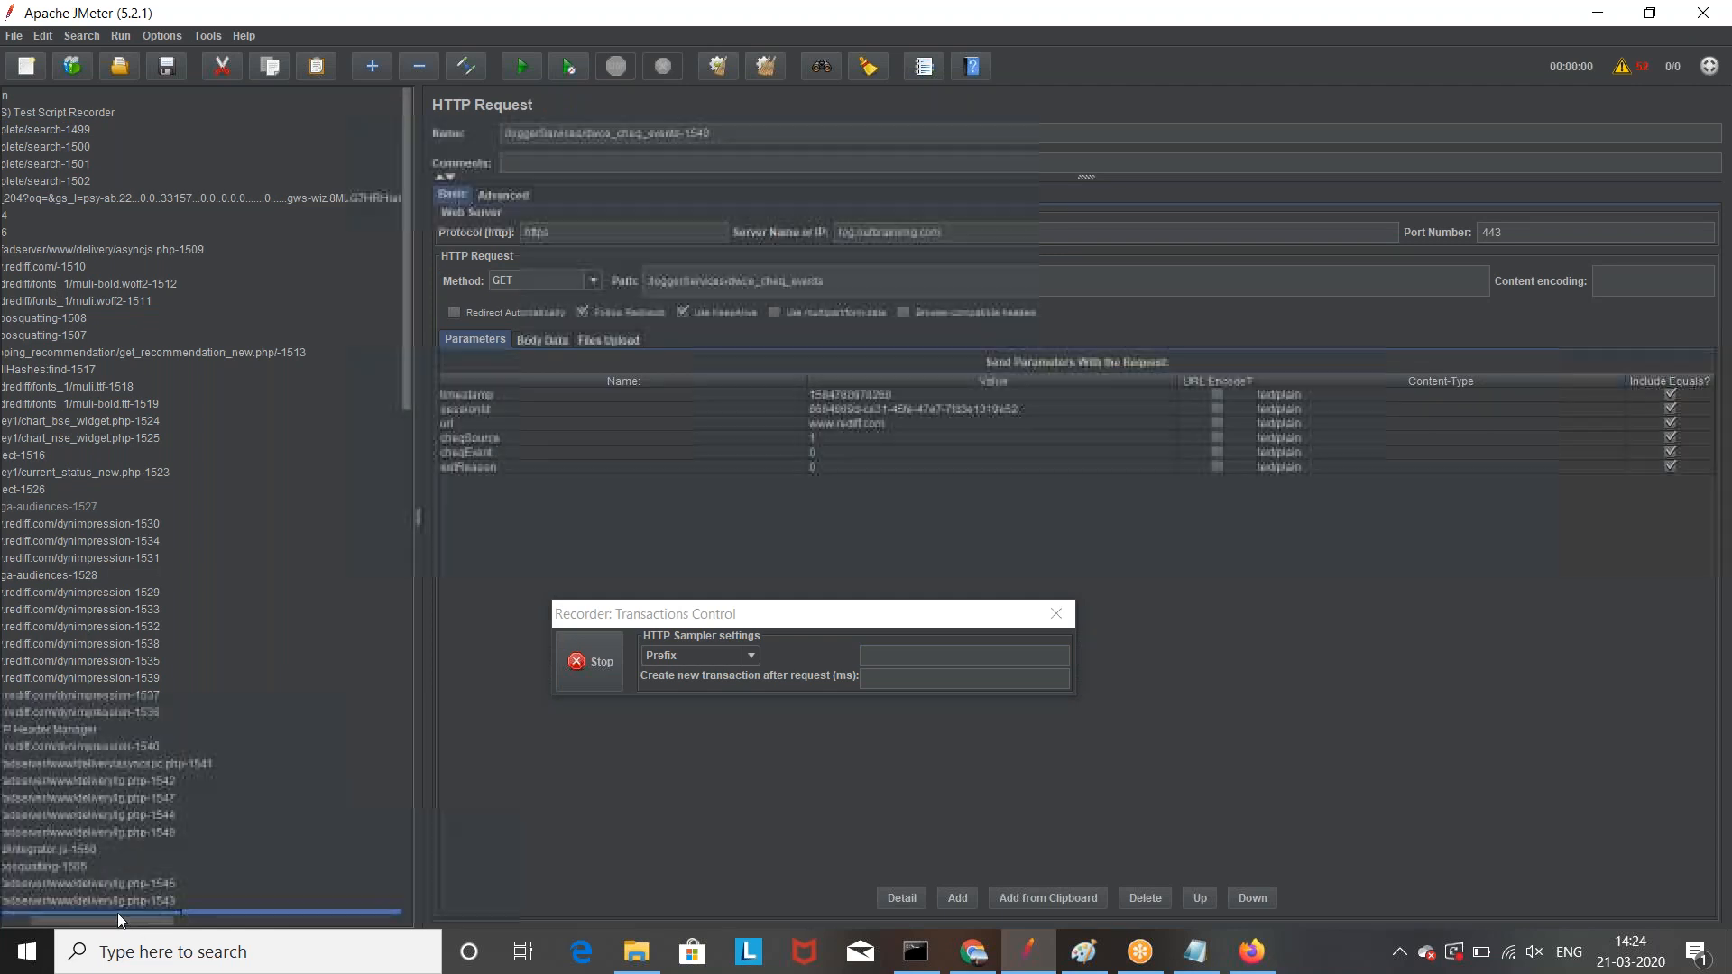
pyautogui.click(14, 922)
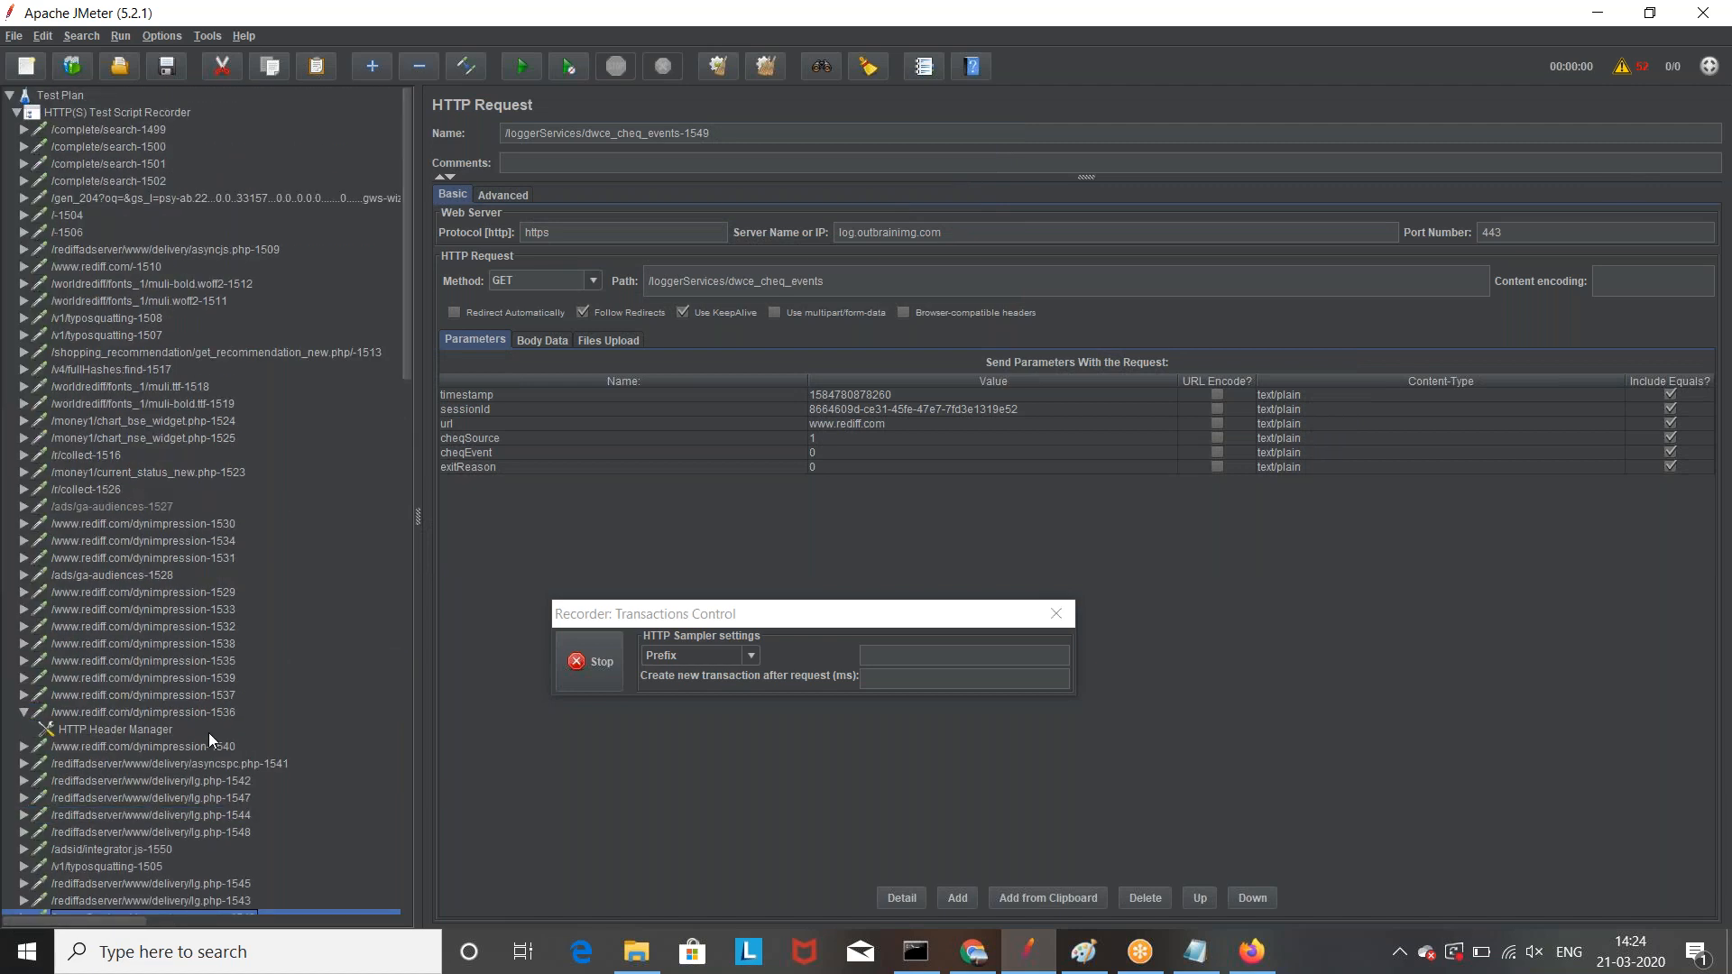
pyautogui.click(537, 231)
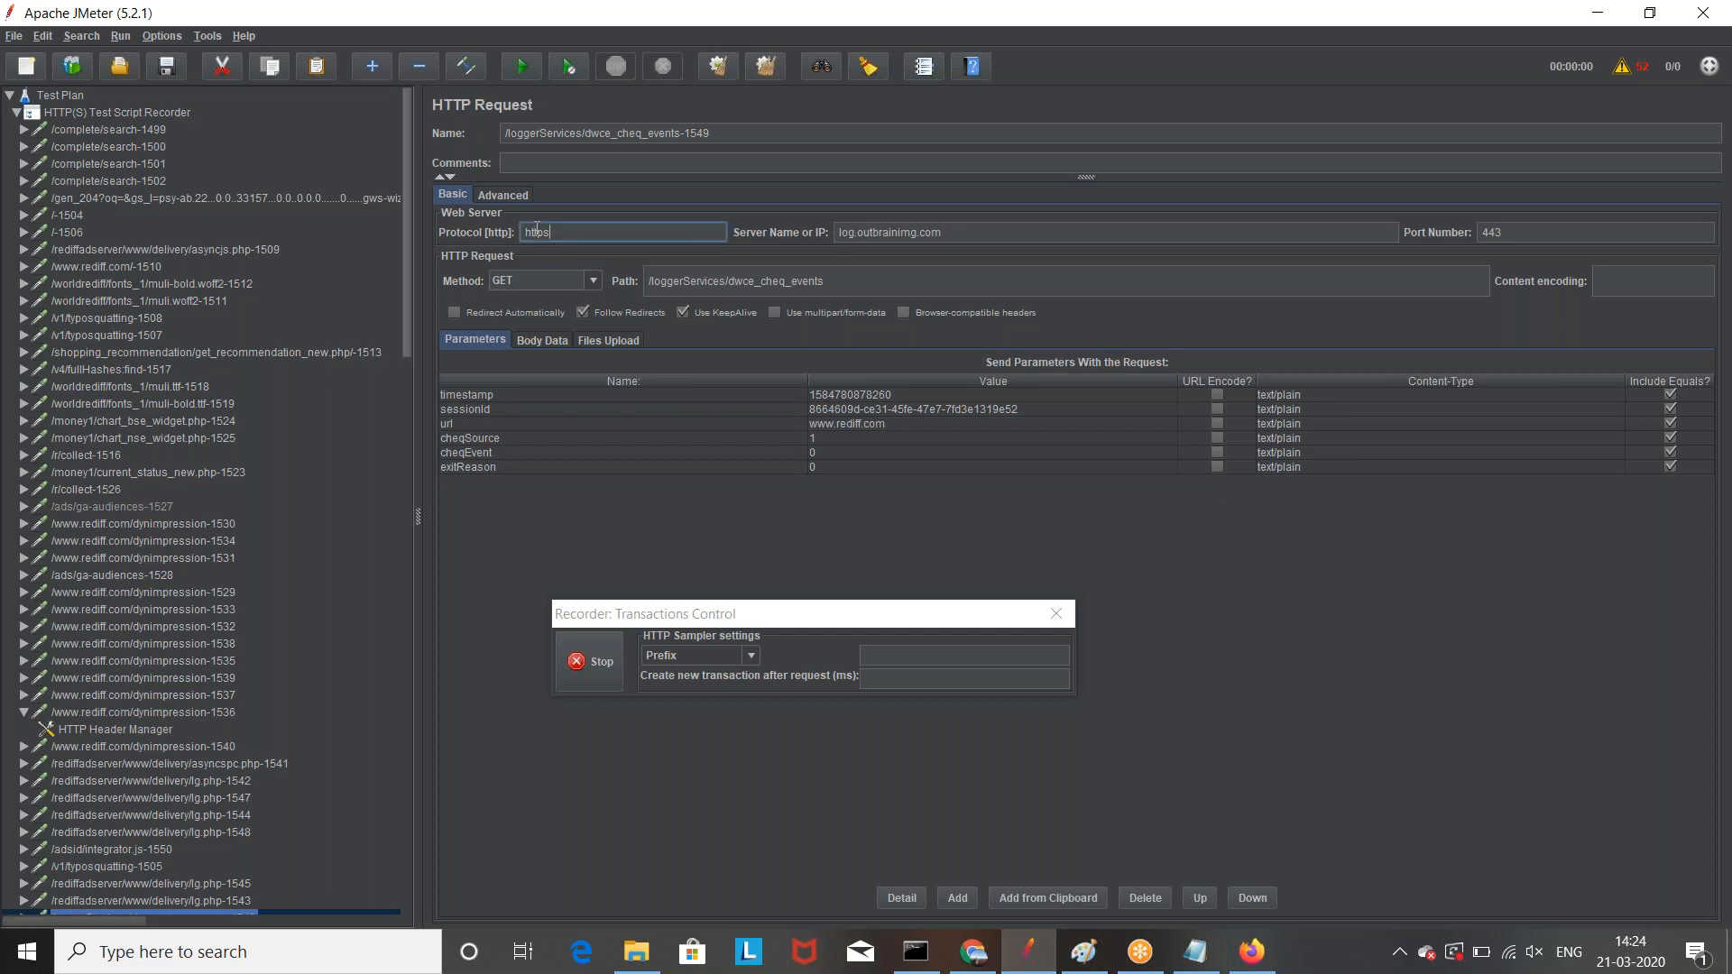
pyautogui.doubleClick(537, 231)
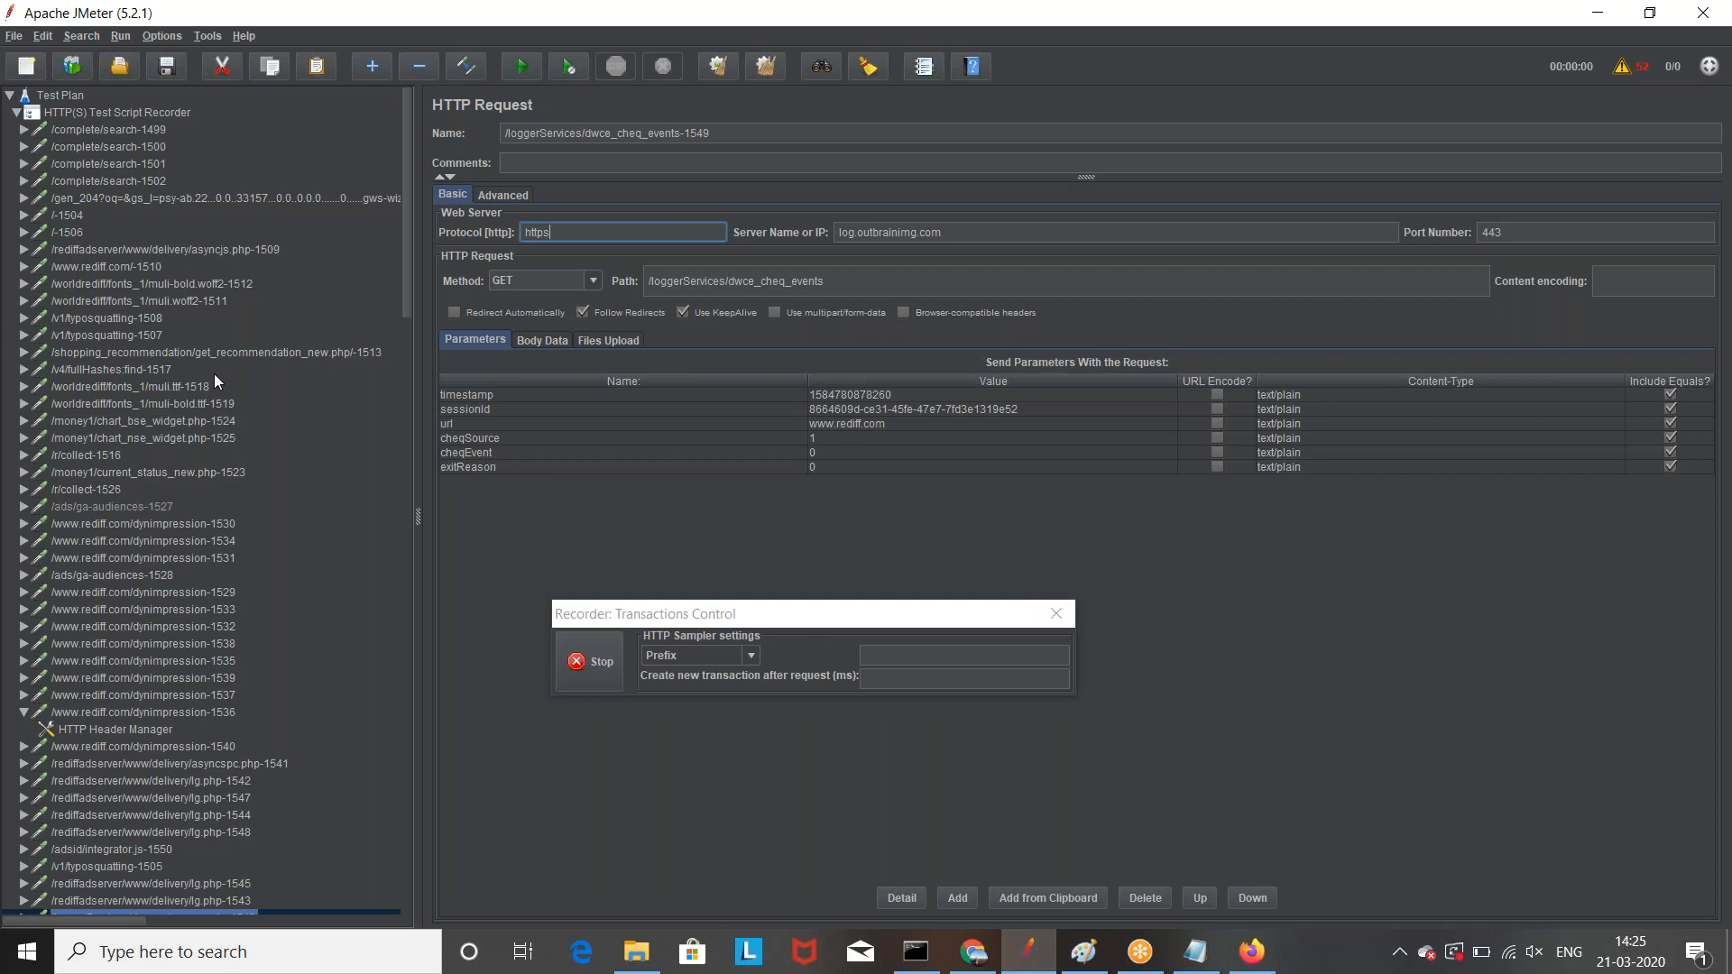
# Step: Delete the recorded requests from /complete/search-1499 through /track-1682 and confirm their removal
pyautogui.click(105, 128)
pyautogui.scroll(-15, 206, 507)
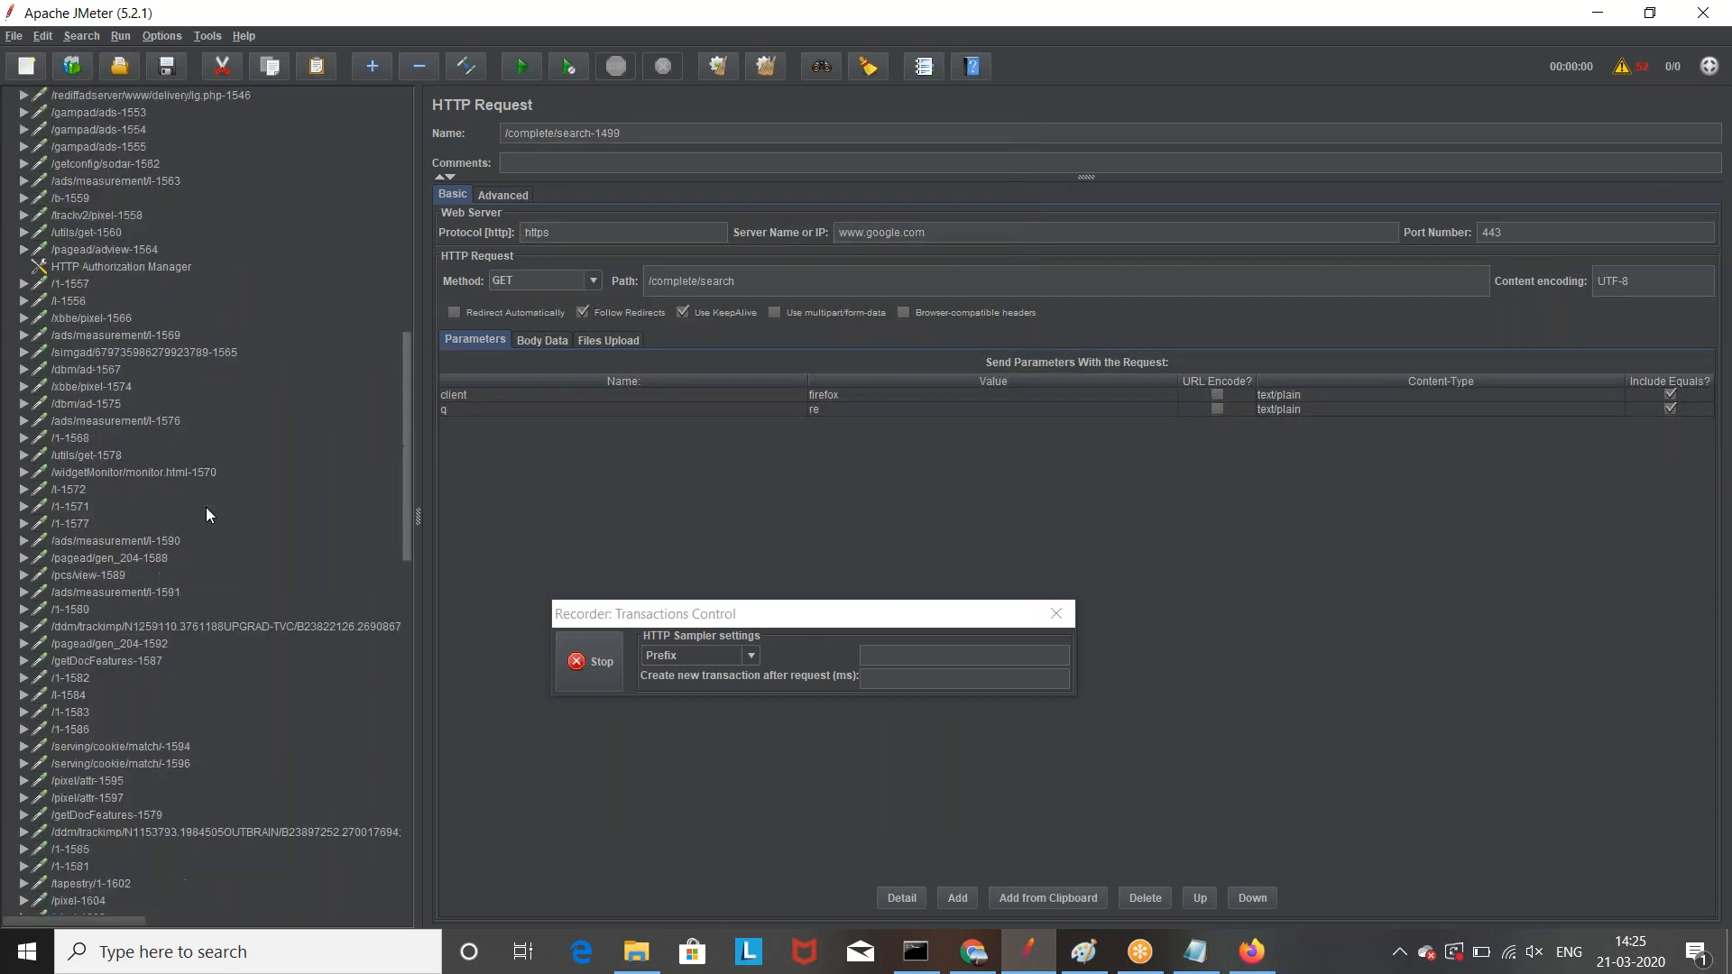
pyautogui.scroll(-20, 206, 514)
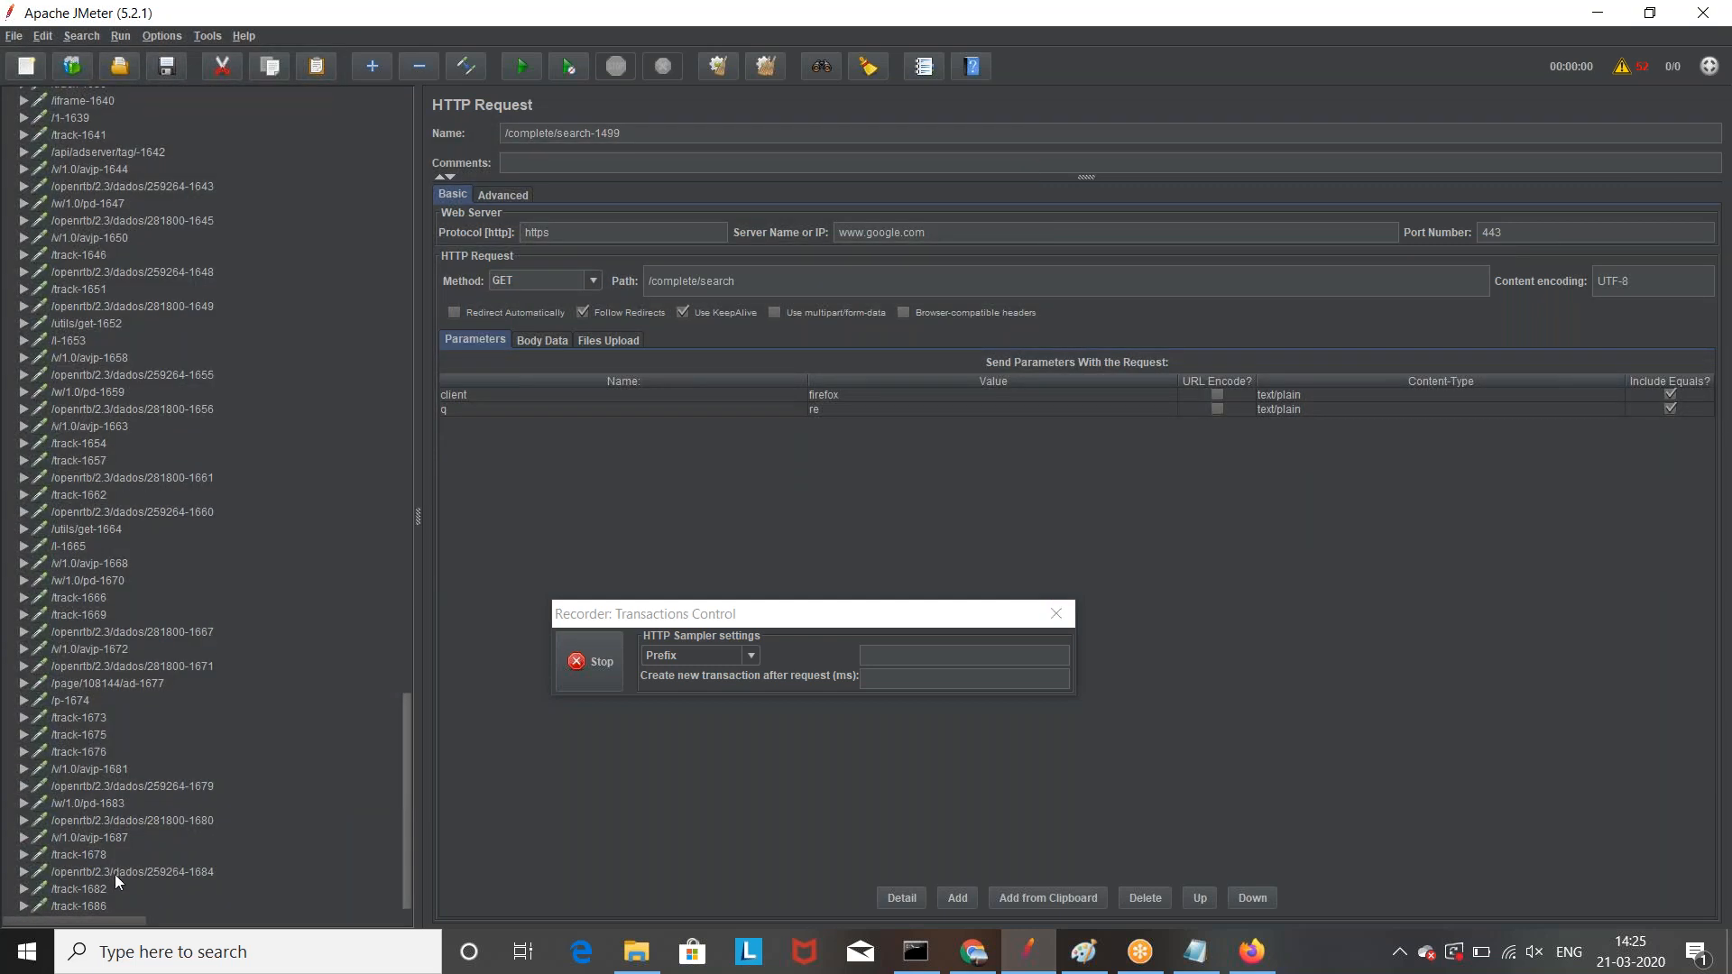
pyautogui.keyDown('shift'); pyautogui.click(106, 895); pyautogui.keyUp('shift')
pyautogui.press('Delete')
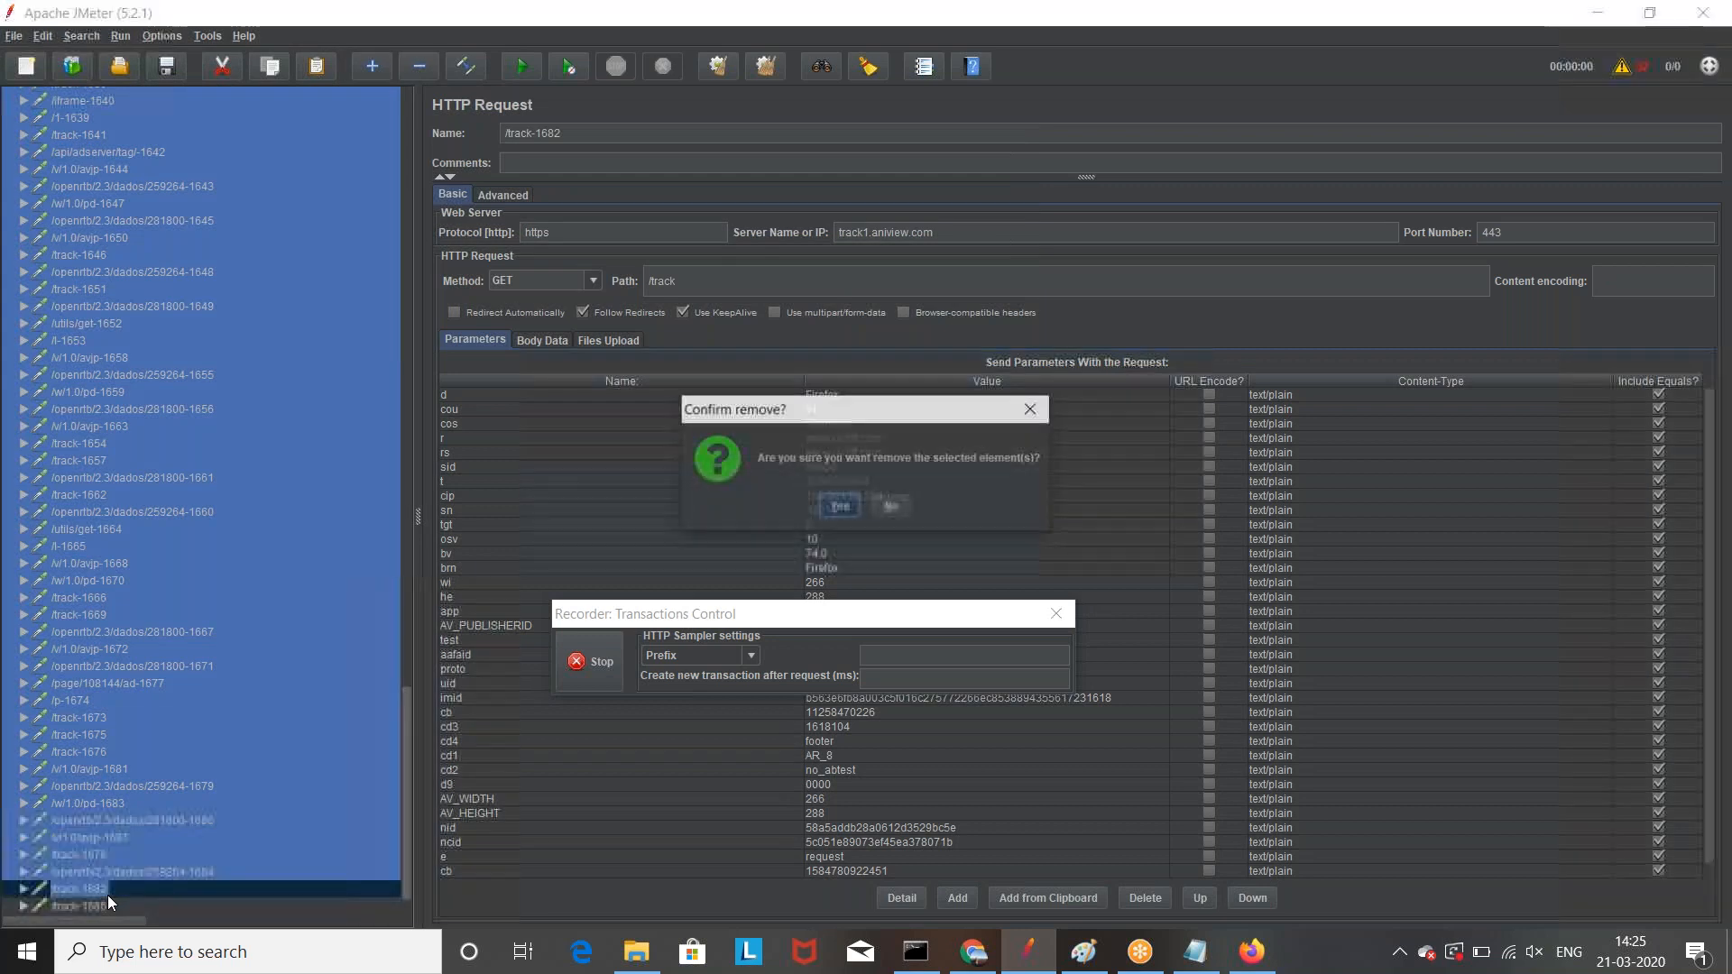
pyautogui.press('Return')
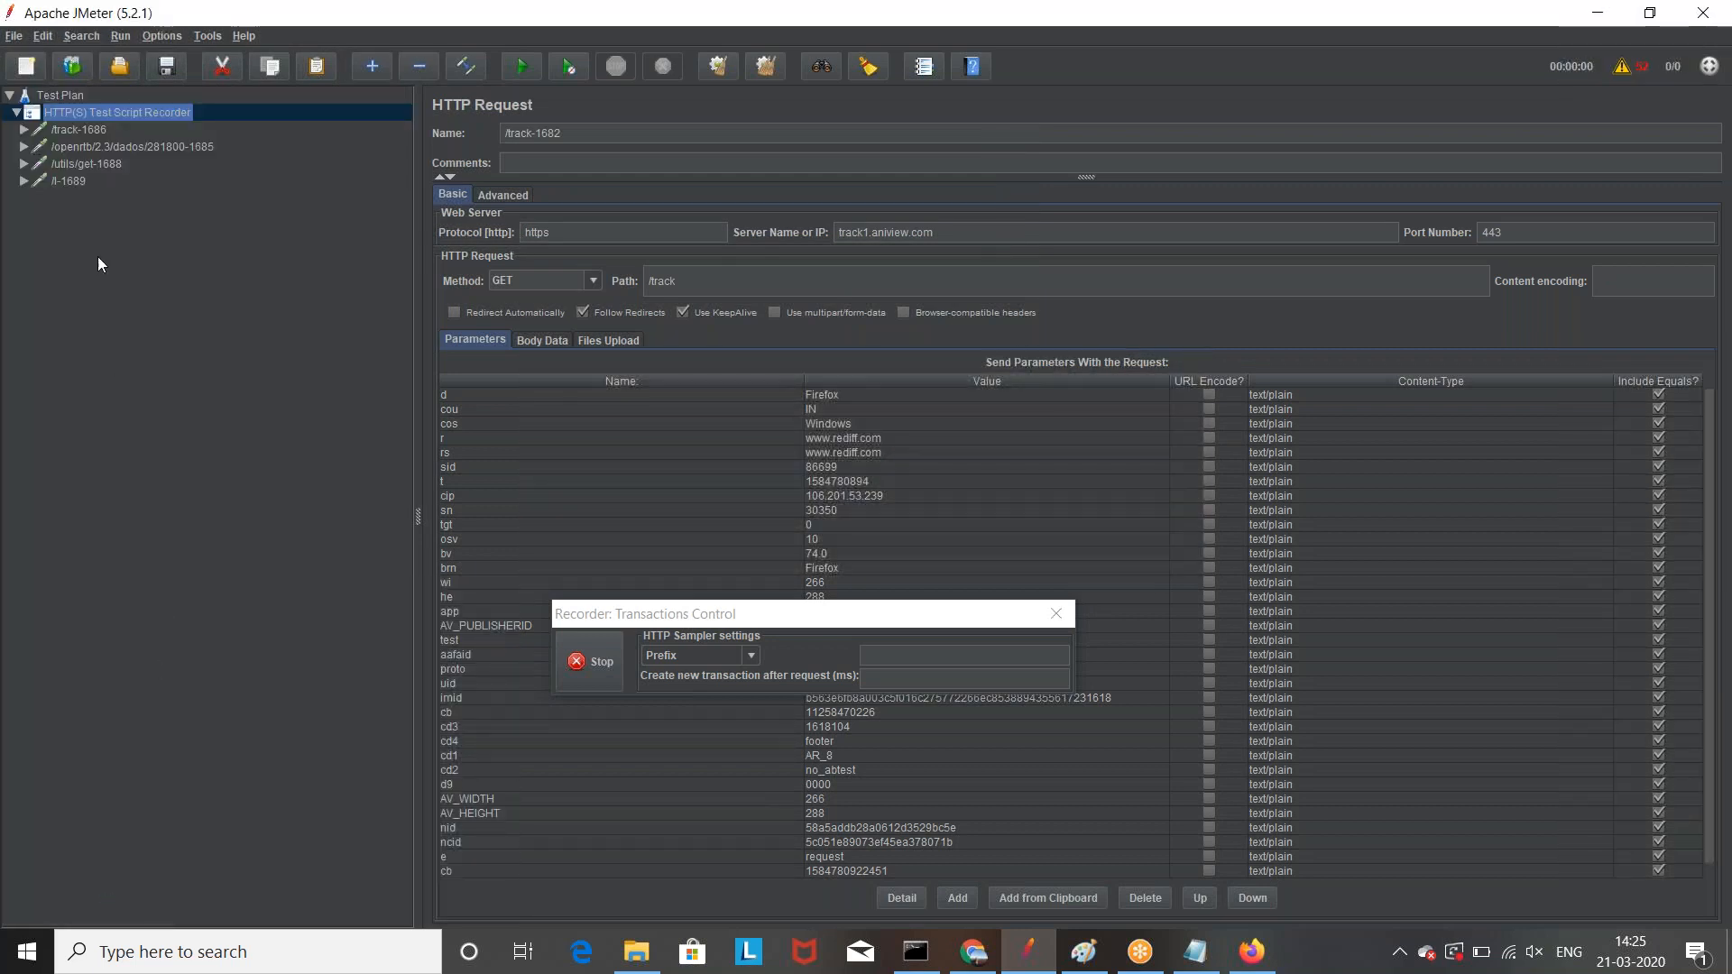
# Step: Stop and start the HTTP(S) Test Script Recorder again, and dismiss the Root CA certificate message
pyautogui.click(165, 112)
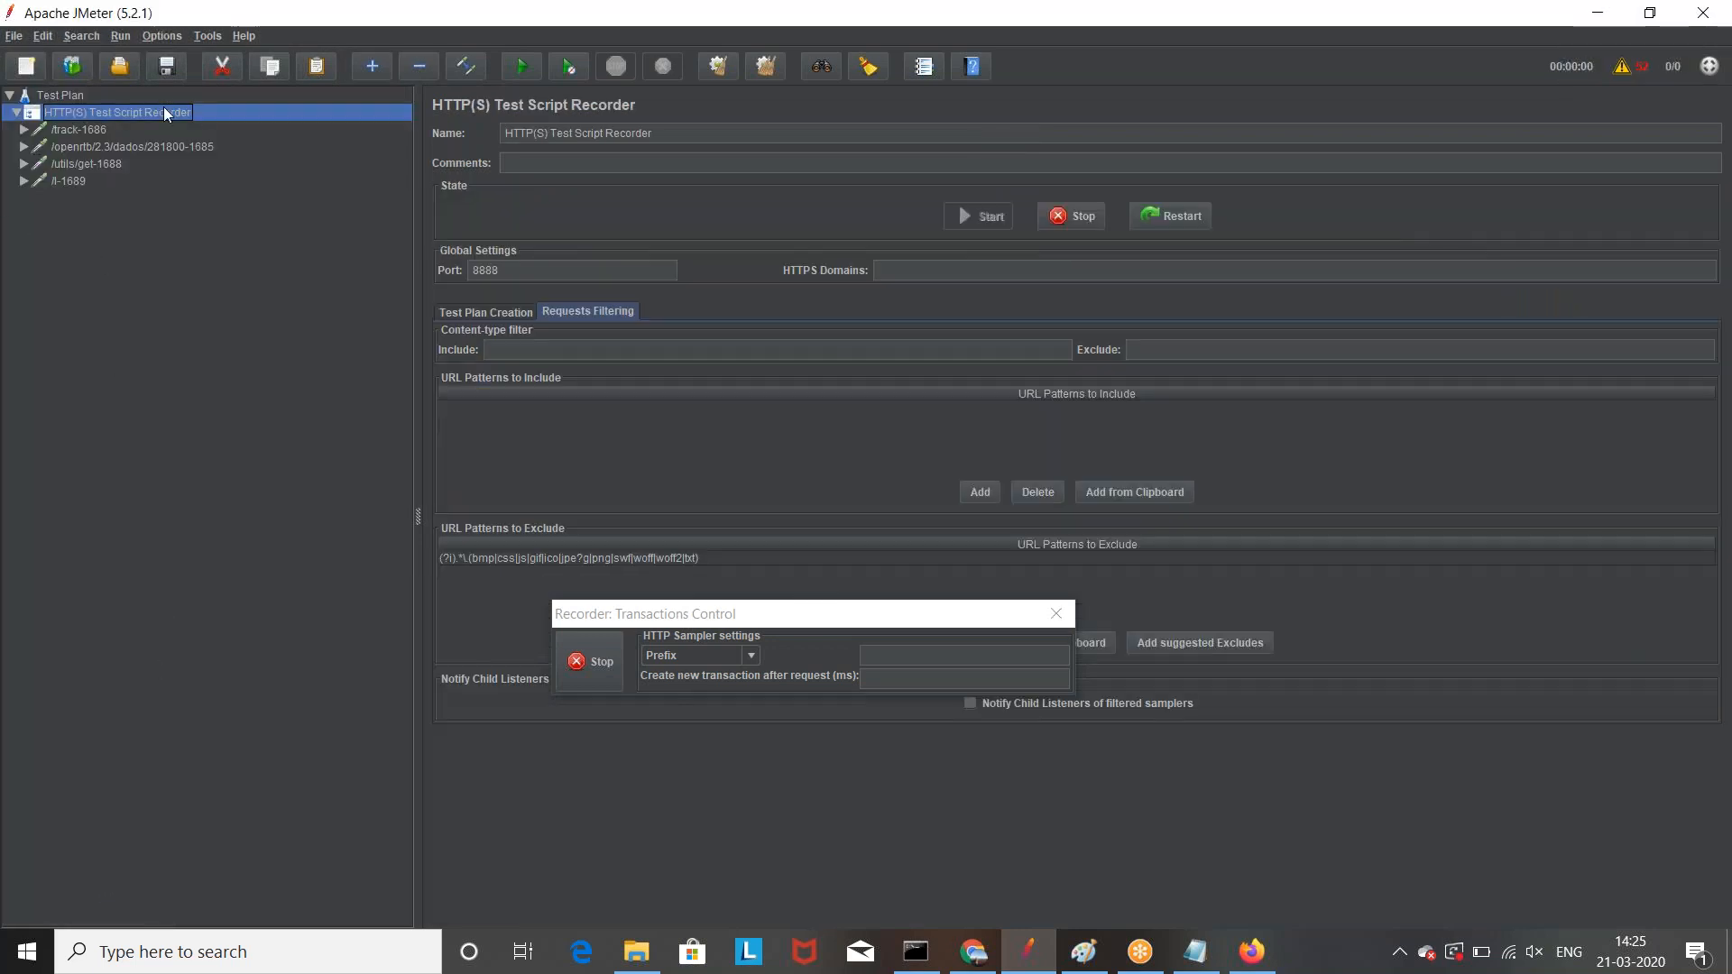
pyautogui.click(1072, 218)
pyautogui.click(972, 218)
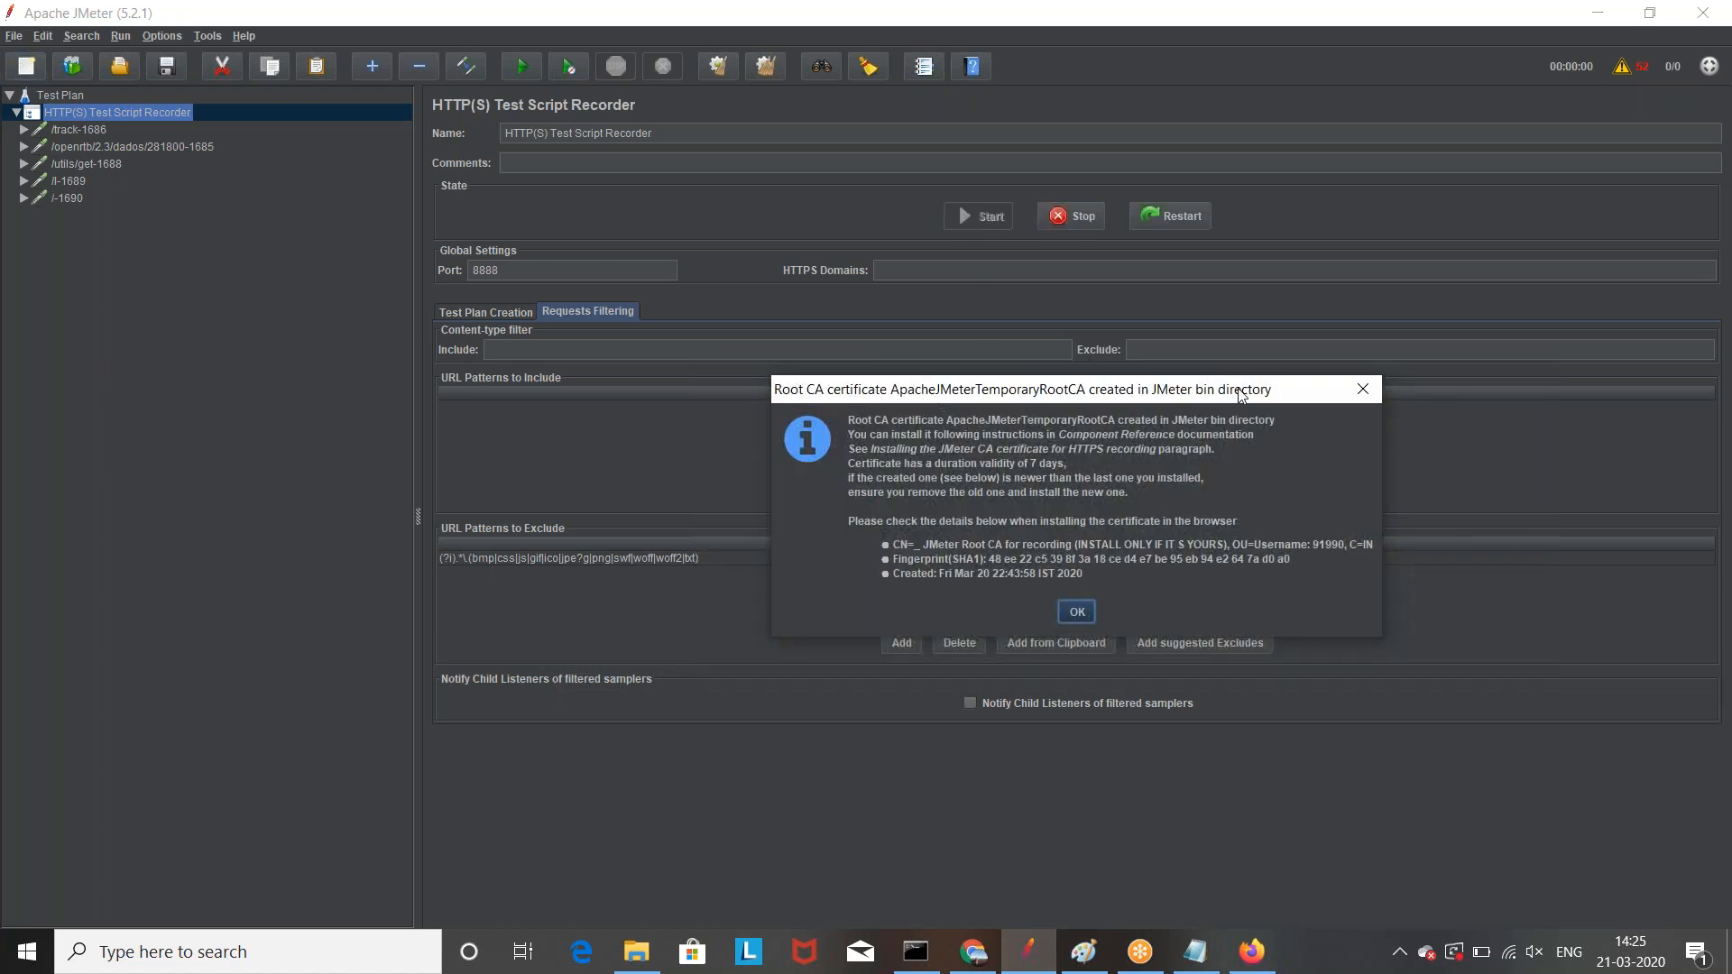
pyautogui.click(1362, 390)
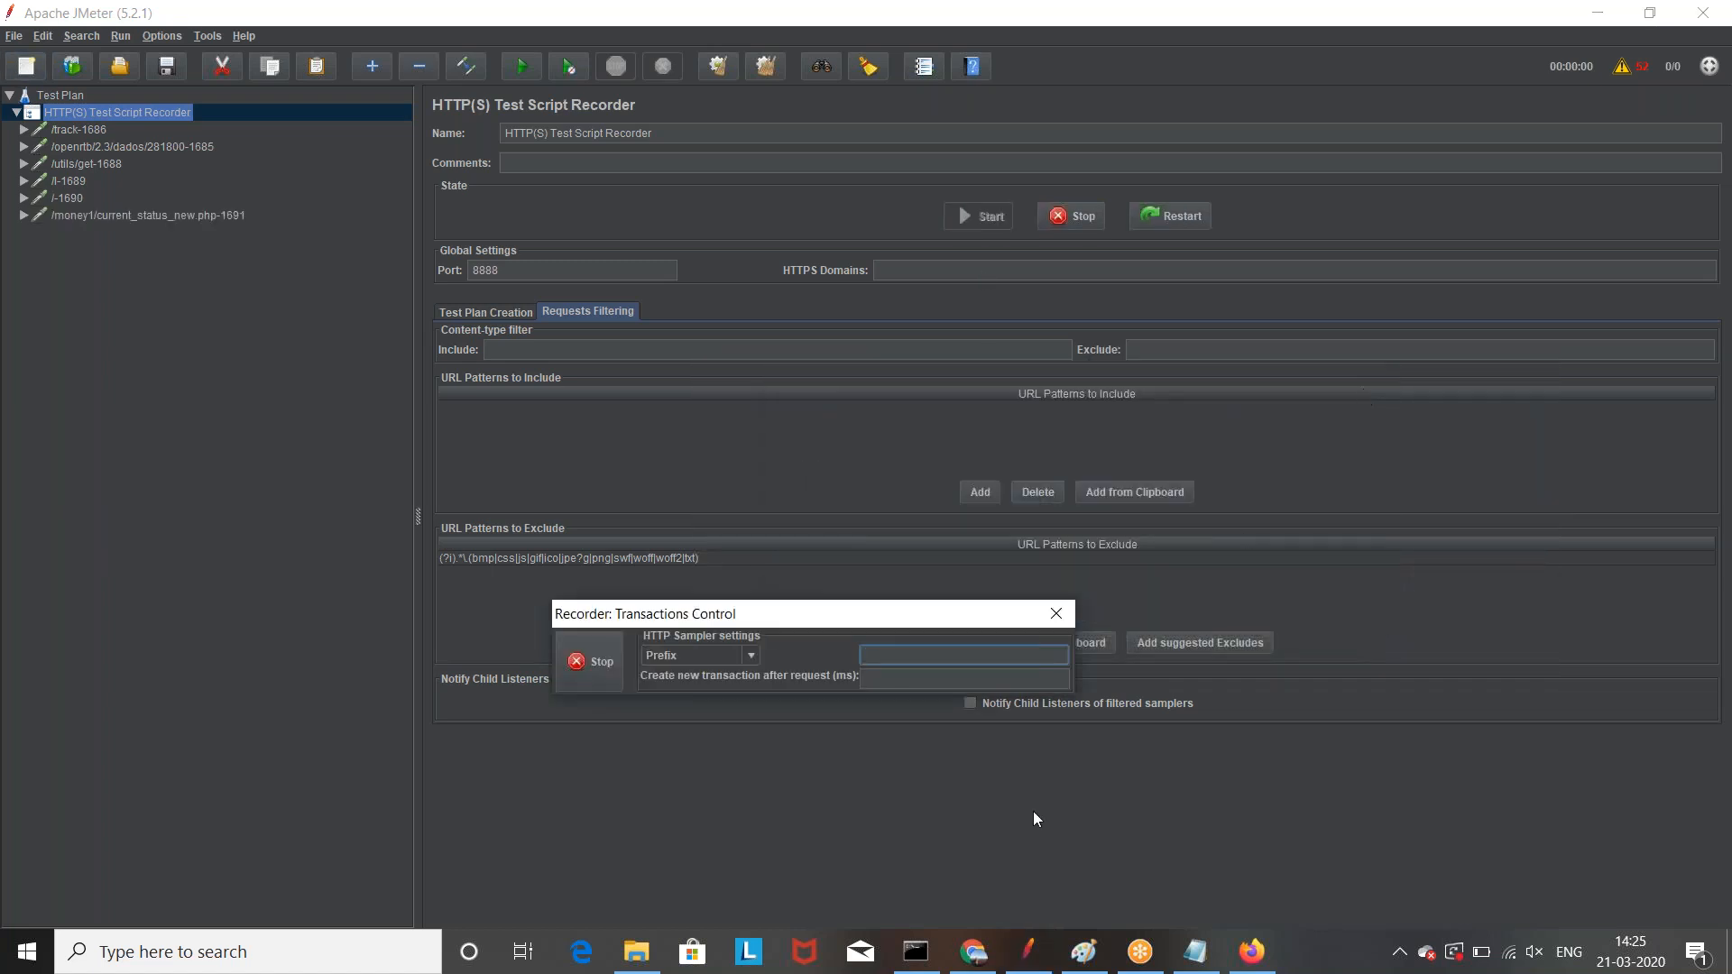
# Step: Locate the ApacheJMeterTemporaryRootCA security certificate in the apache-jmeter-5.2.1 bin folder, and return to JMeter
pyautogui.click(637, 949)
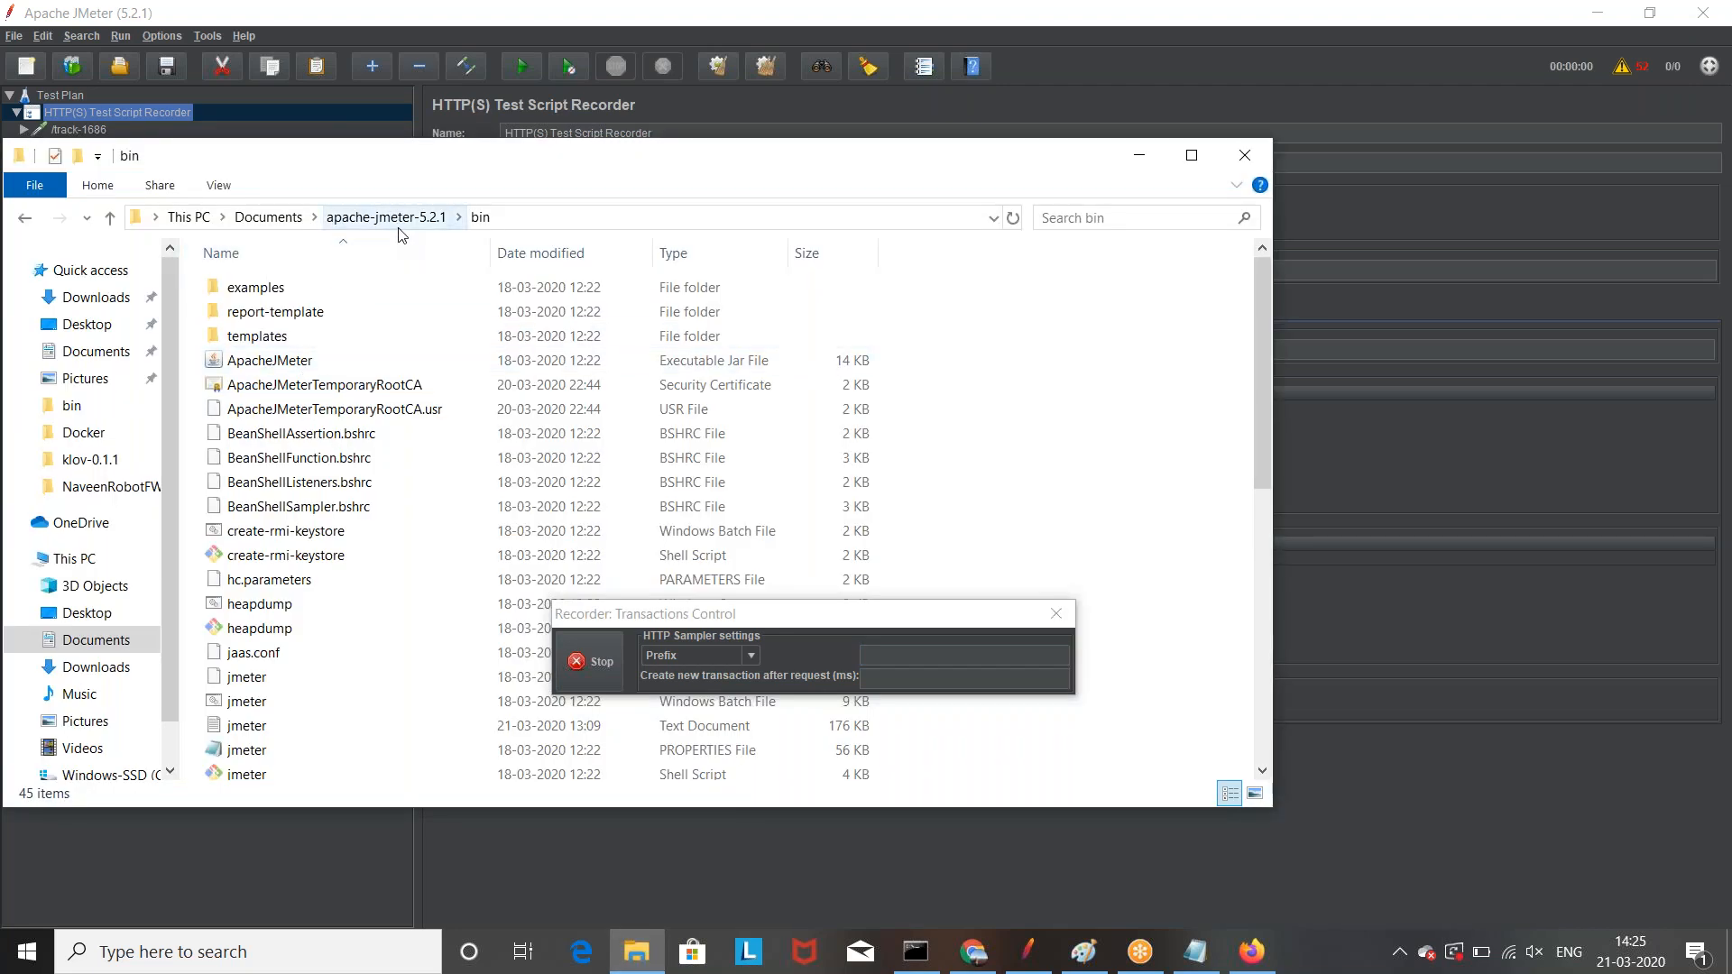
pyautogui.click(358, 386)
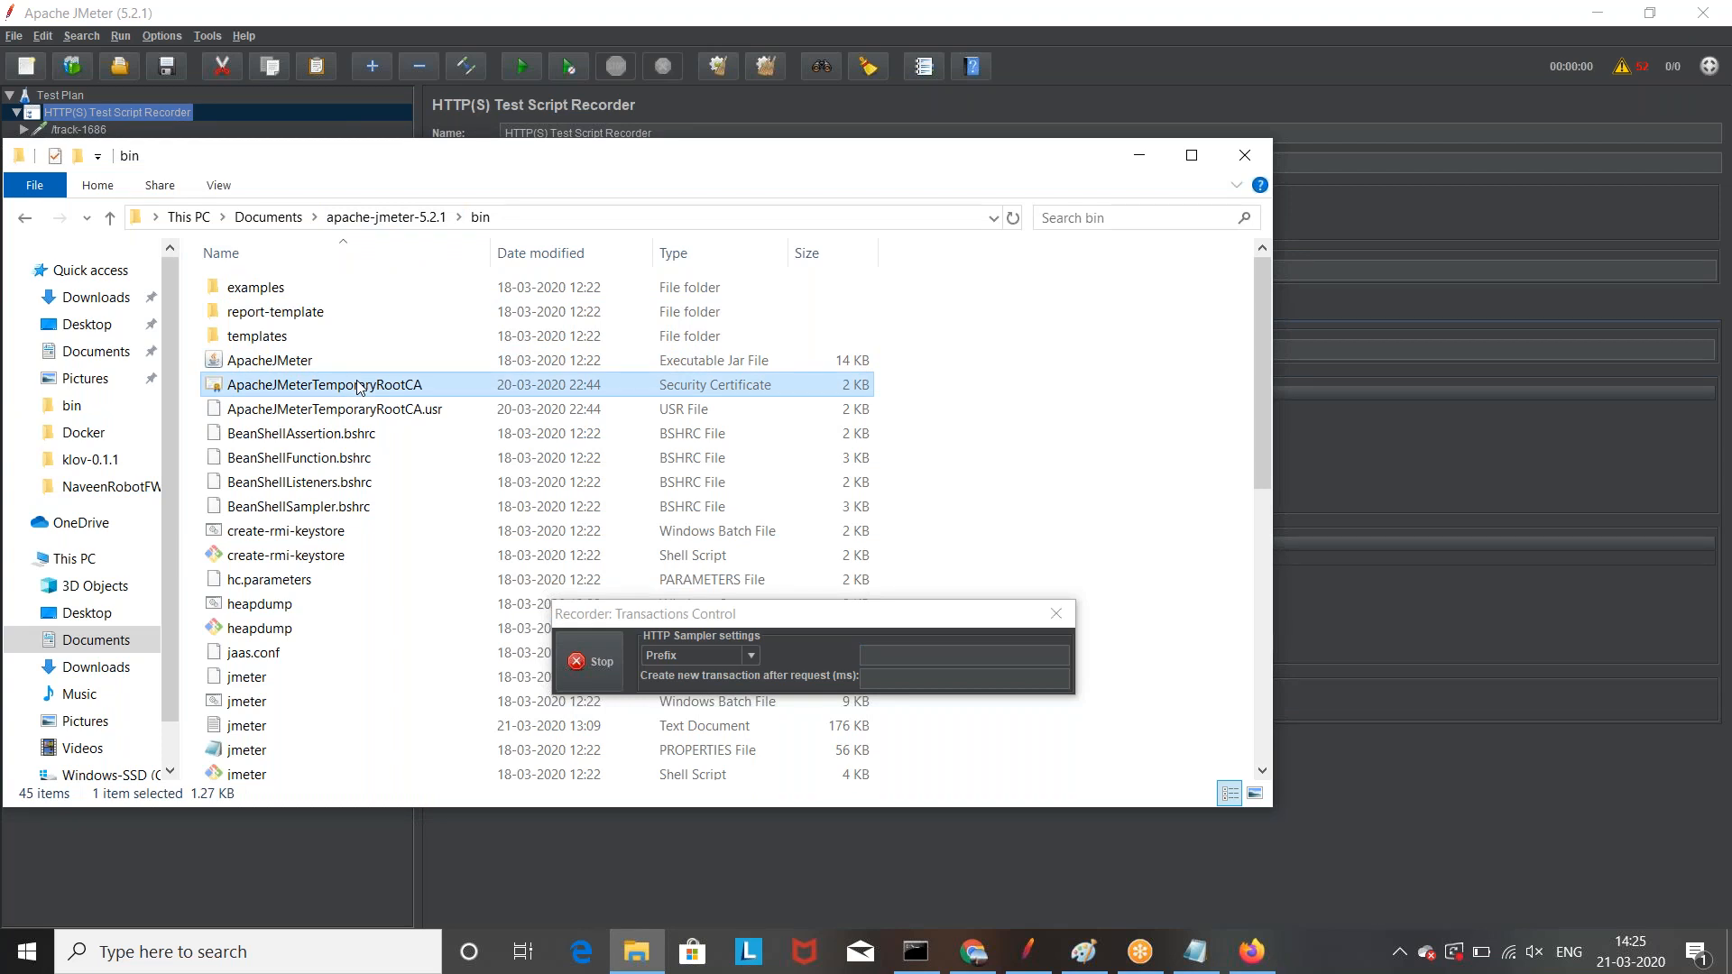
pyautogui.click(1347, 777)
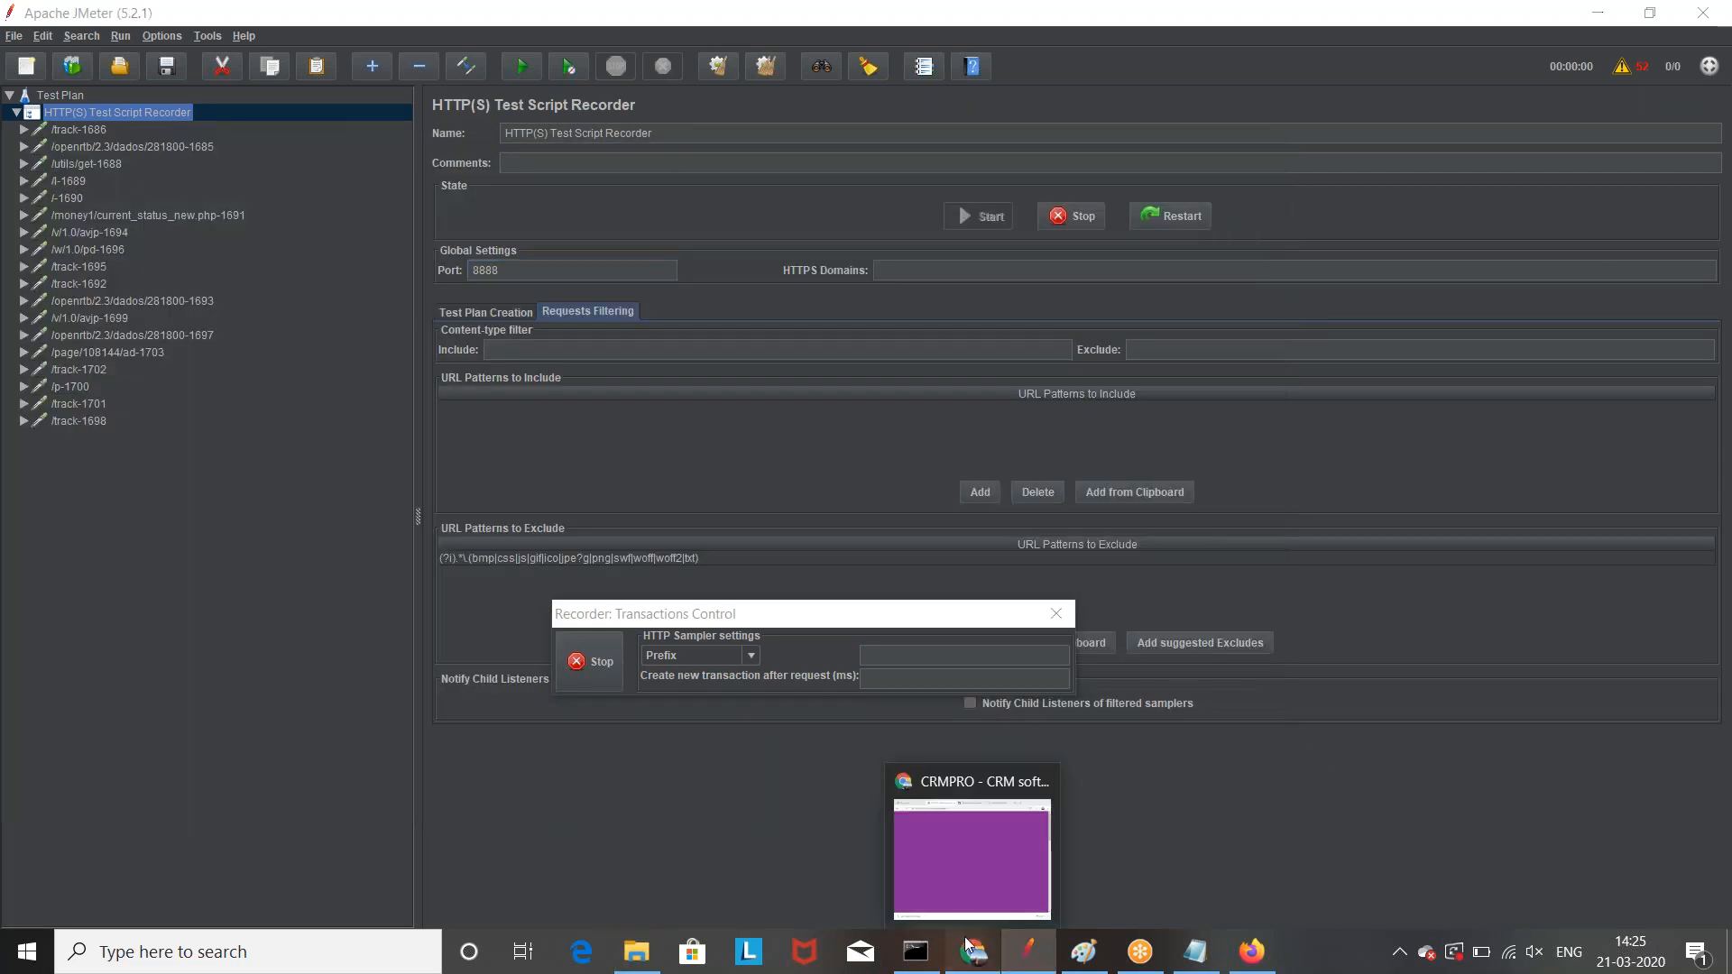
# Step: Switch to Chrome and search Google for "jmeter root ca certificate download" in a new tab
pyautogui.click(969, 947)
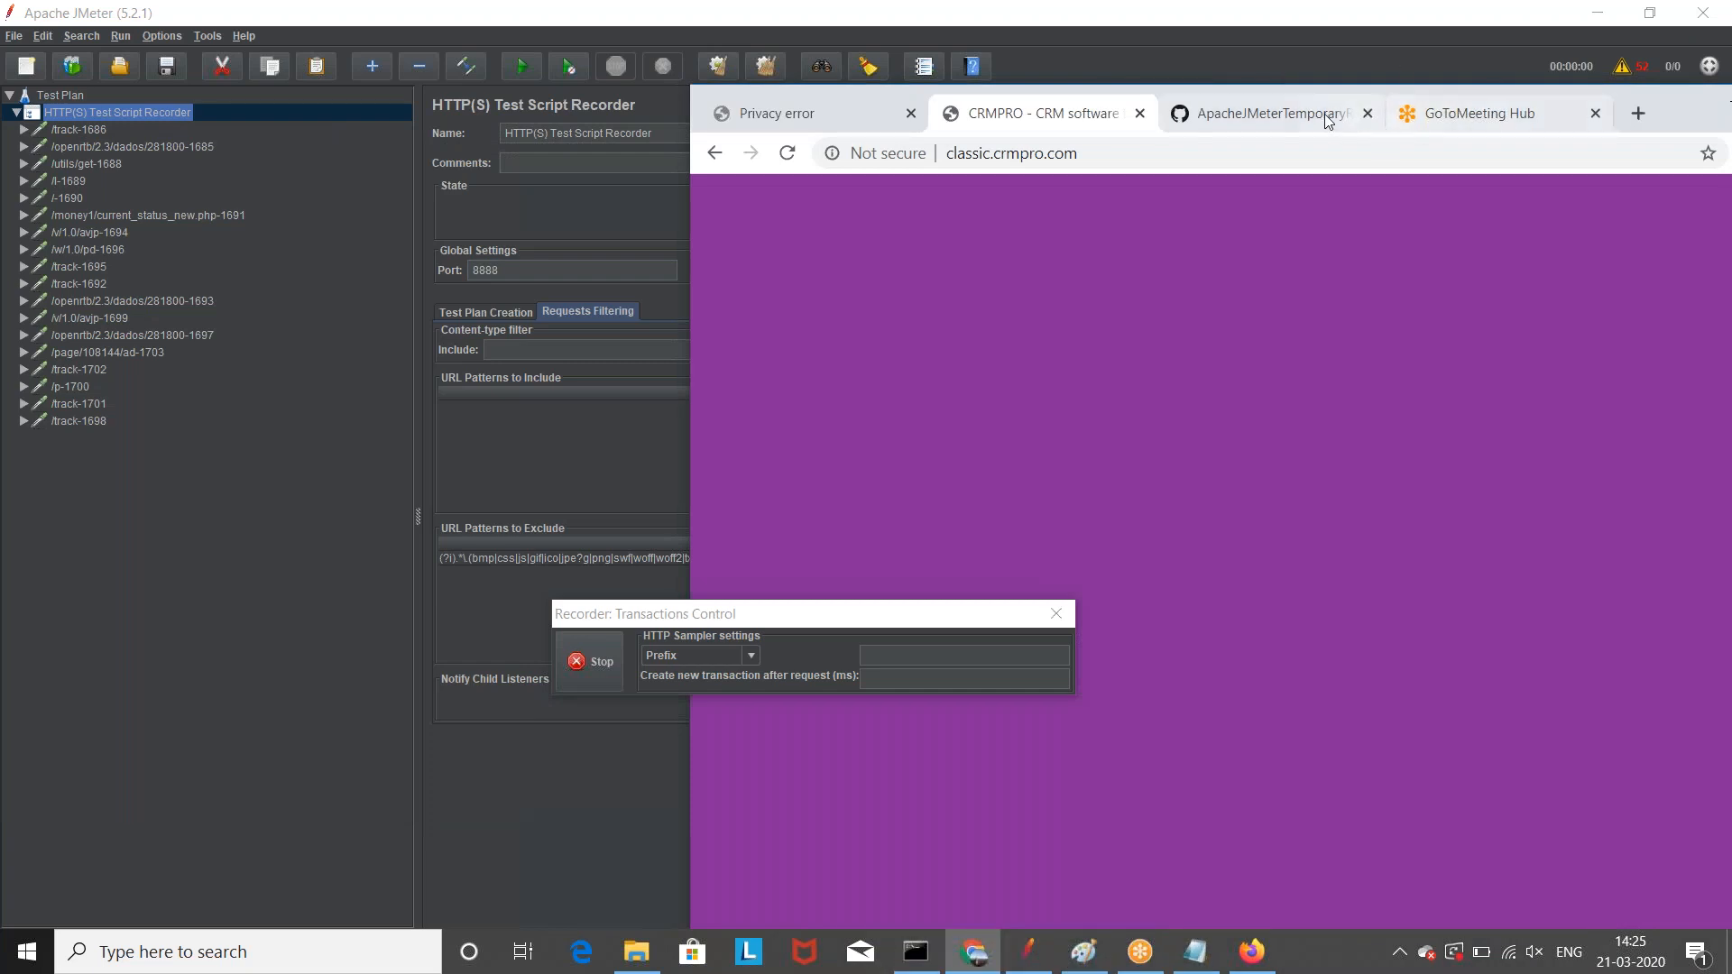
pyautogui.click(1640, 113)
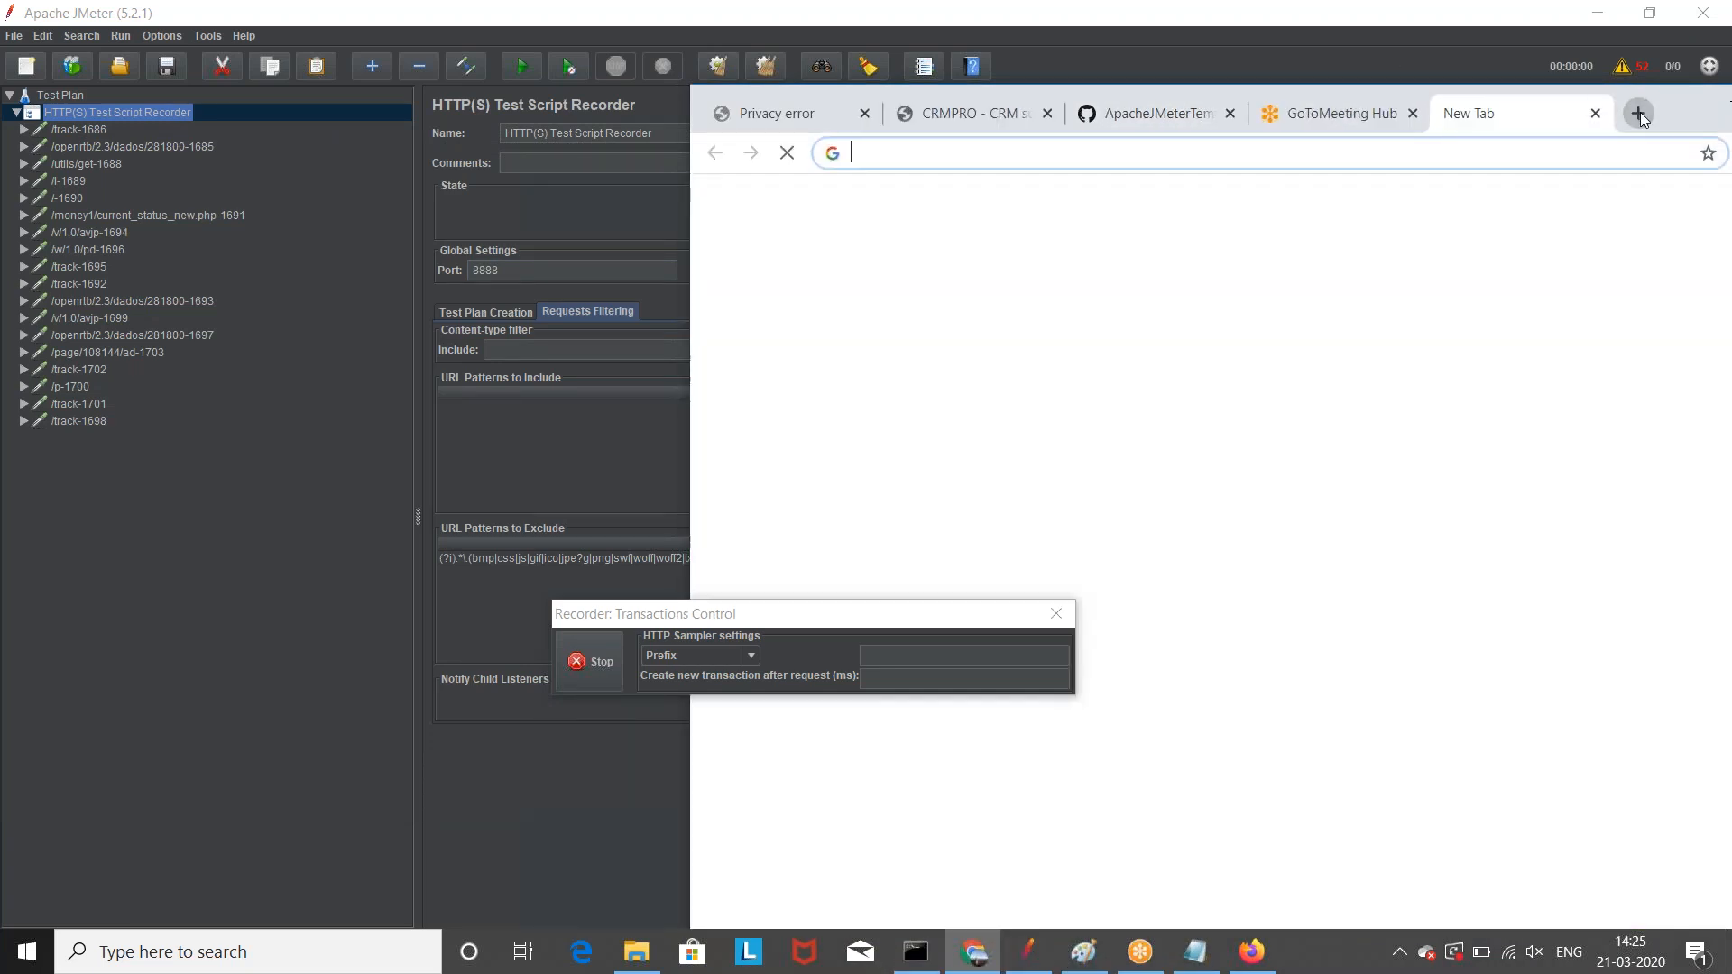
pyautogui.write('jmeter')
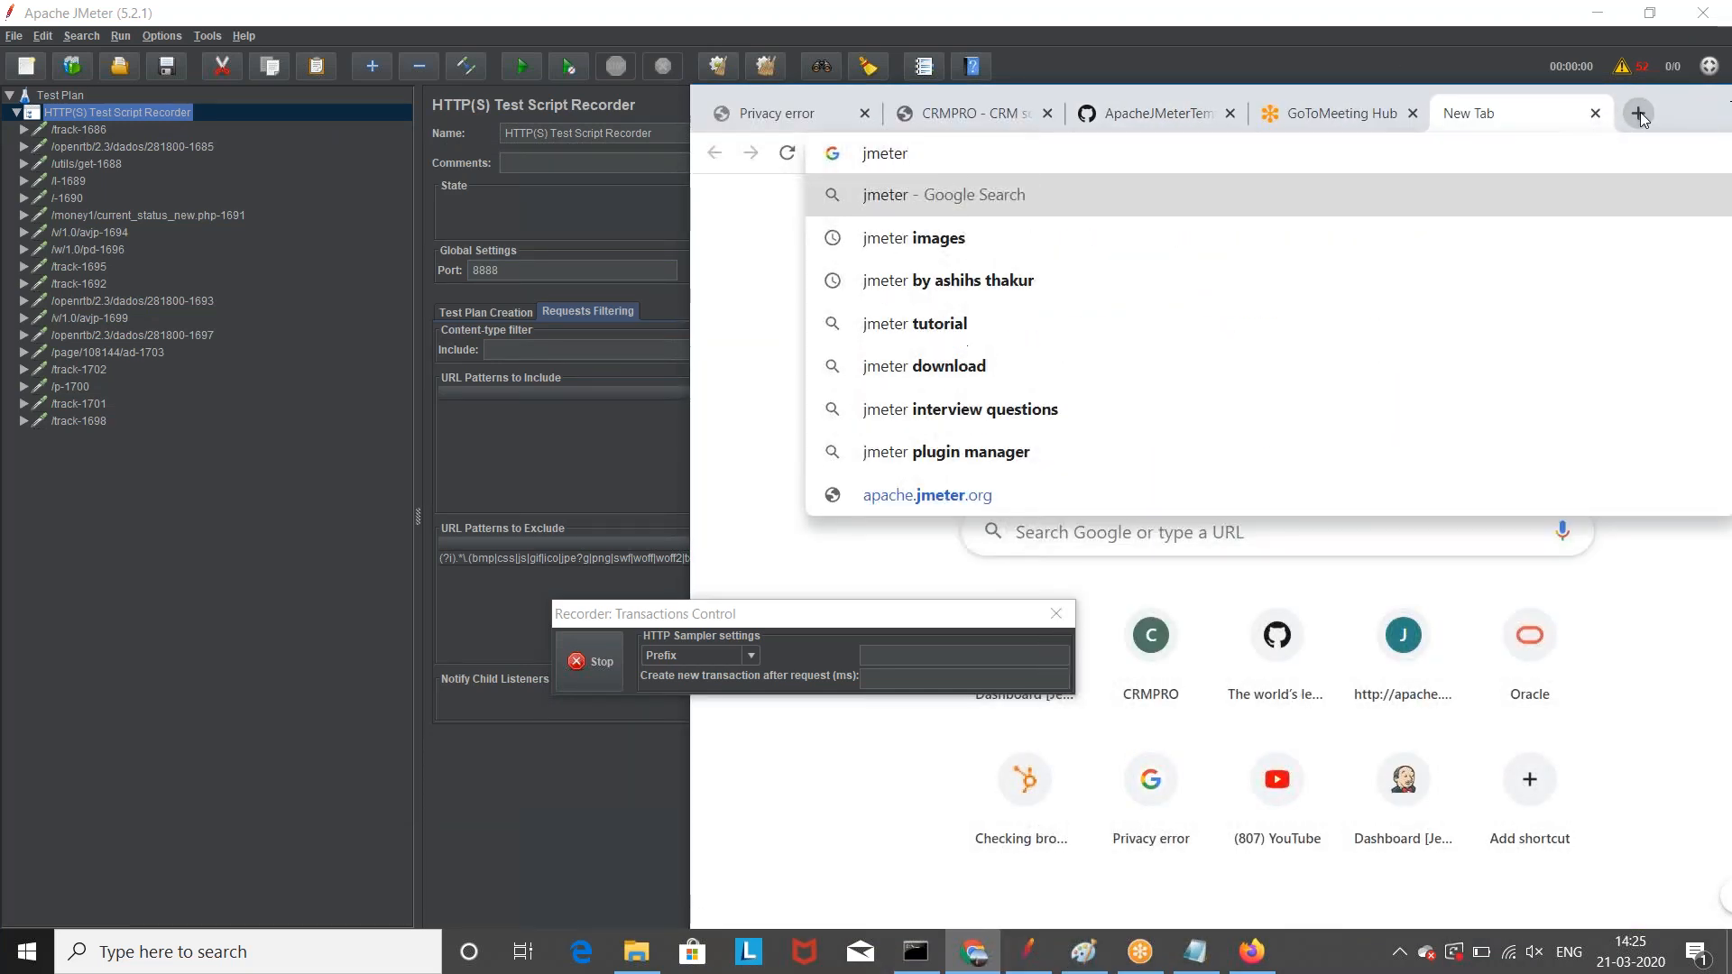
pyautogui.write('rootCA')
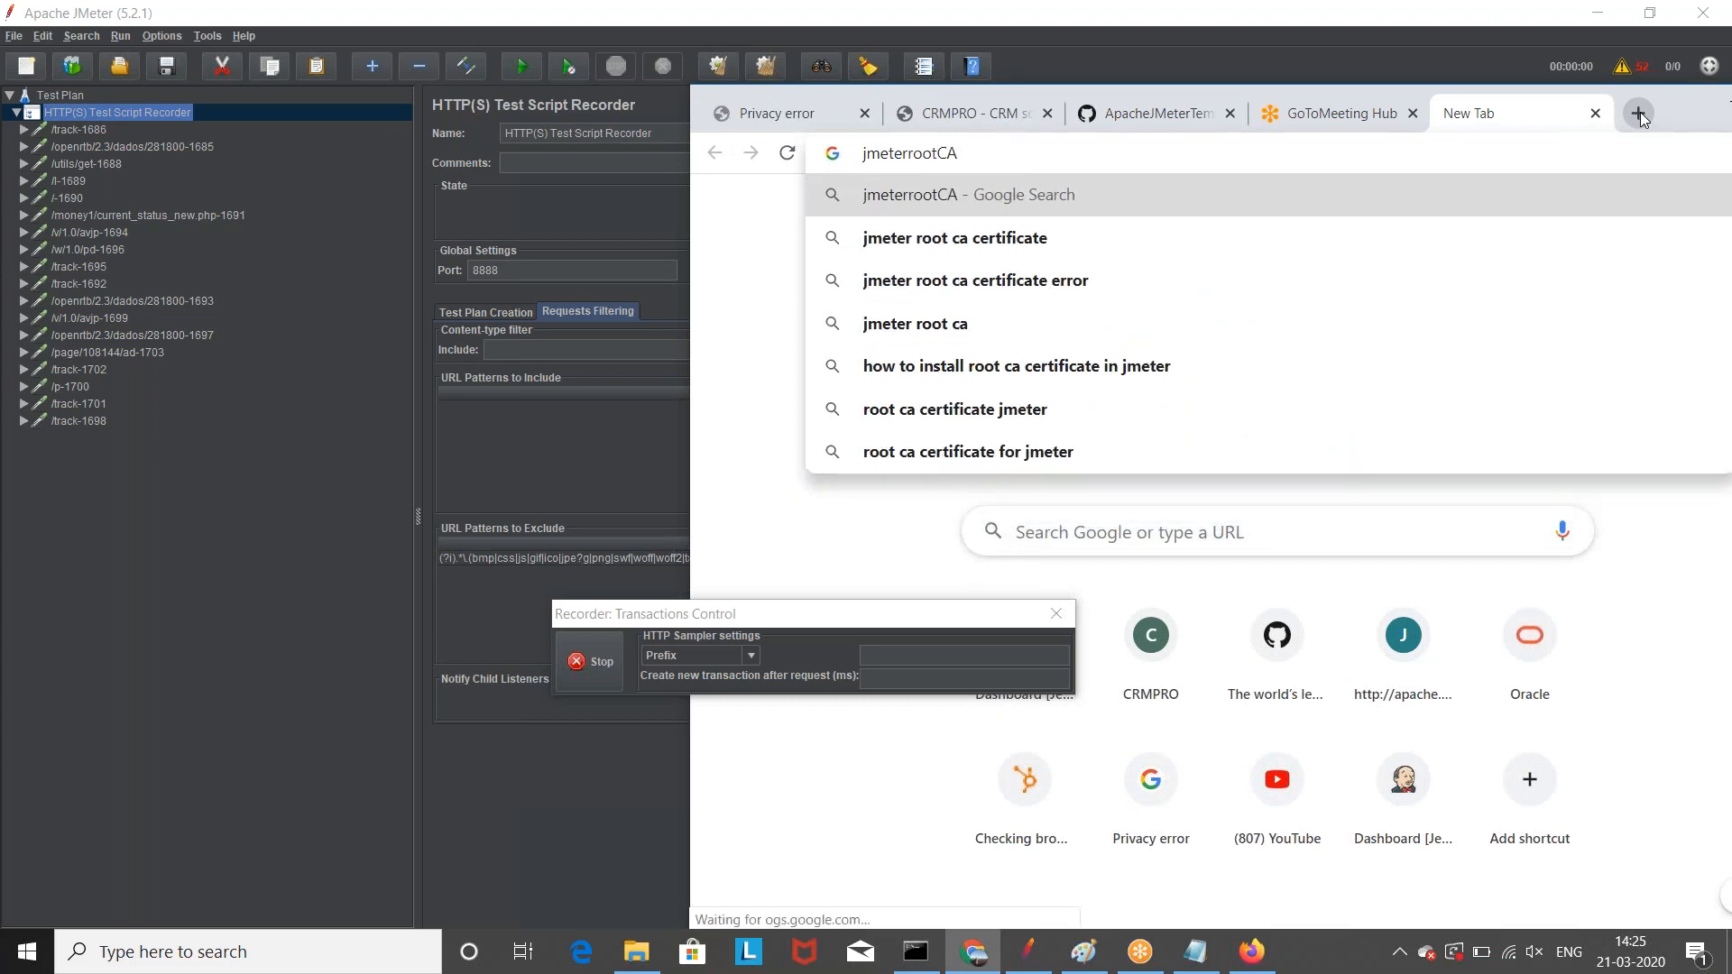
pyautogui.press('Down')
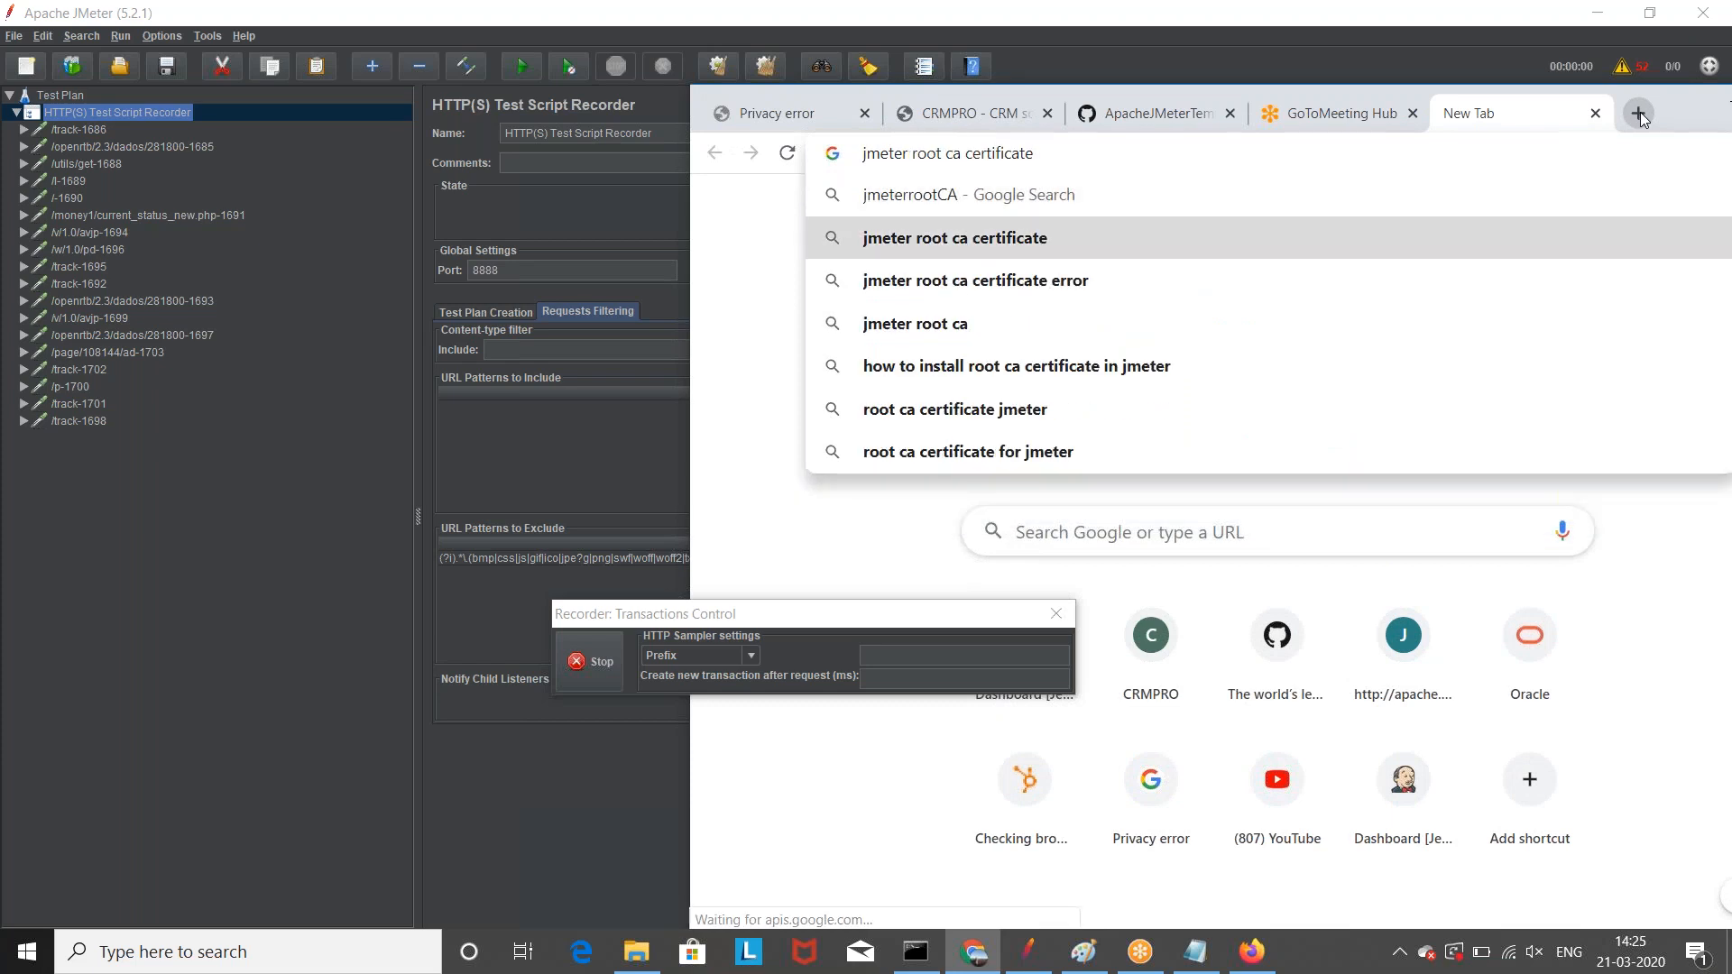
pyautogui.write('download')
pyautogui.press('Return')
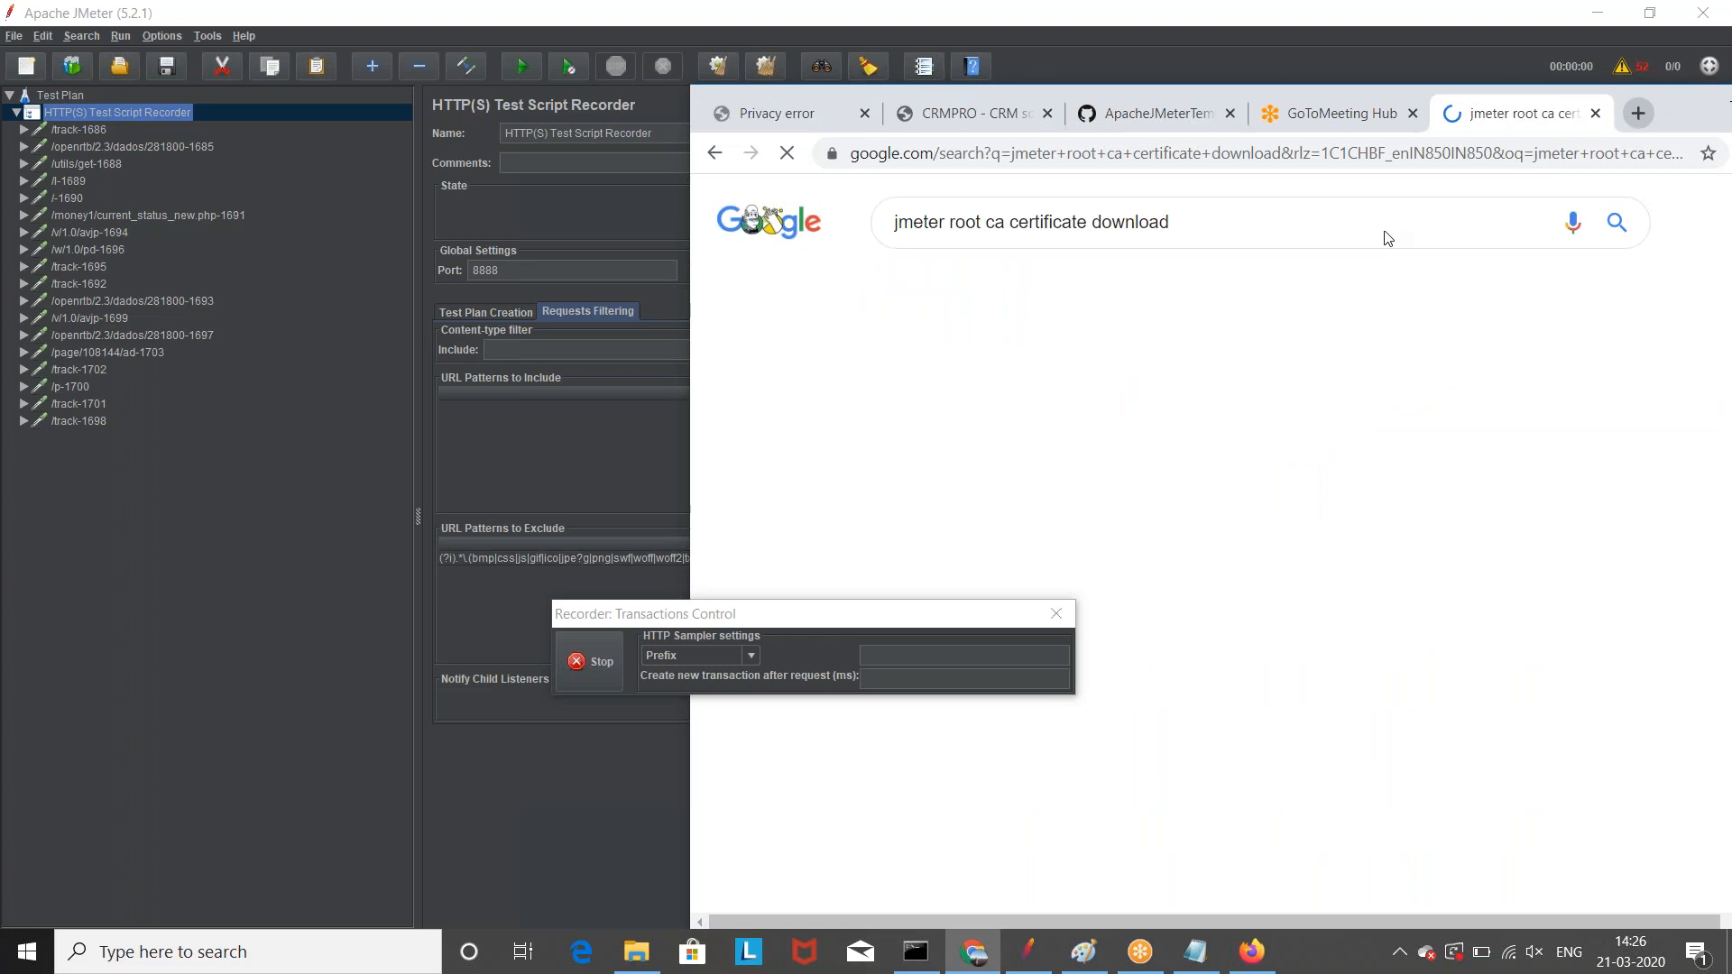
# Step: Open the ApacheJMeterTemporaryRootCA.crt GitHub Gist from the search results and move the Transactions Control window off the certificate text
pyautogui.moveTo(1669, 99); pyautogui.dragTo(972, 55)
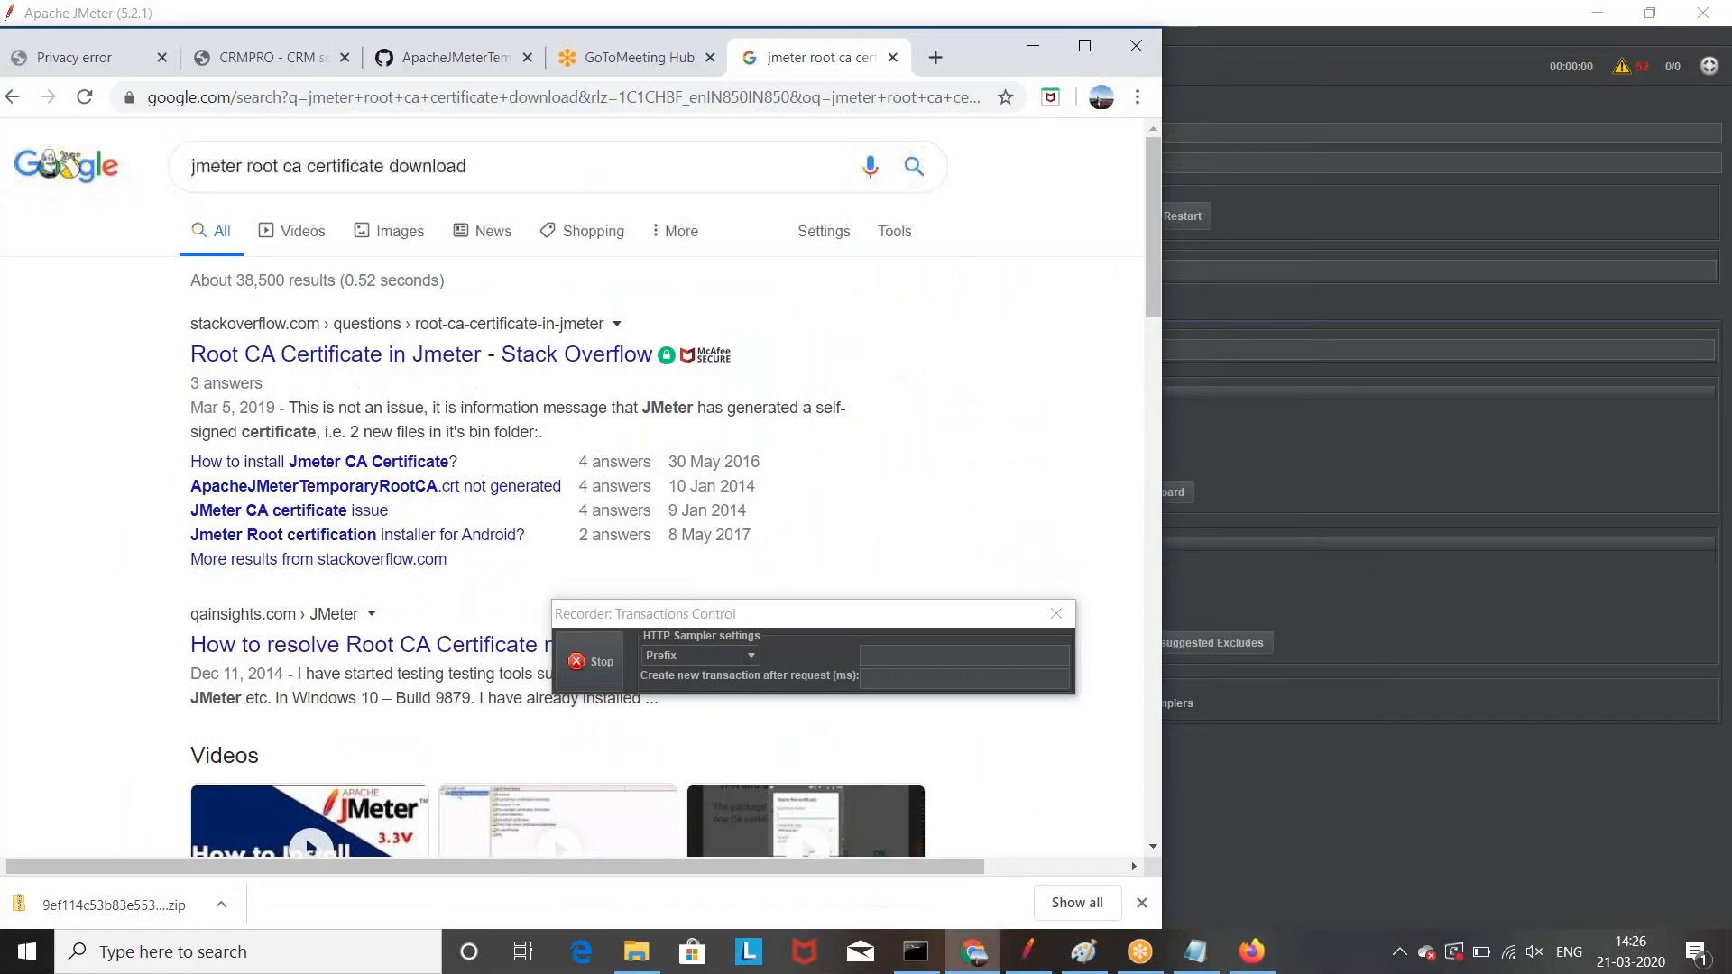
pyautogui.scroll(-10, 352, 478)
pyautogui.click(351, 475)
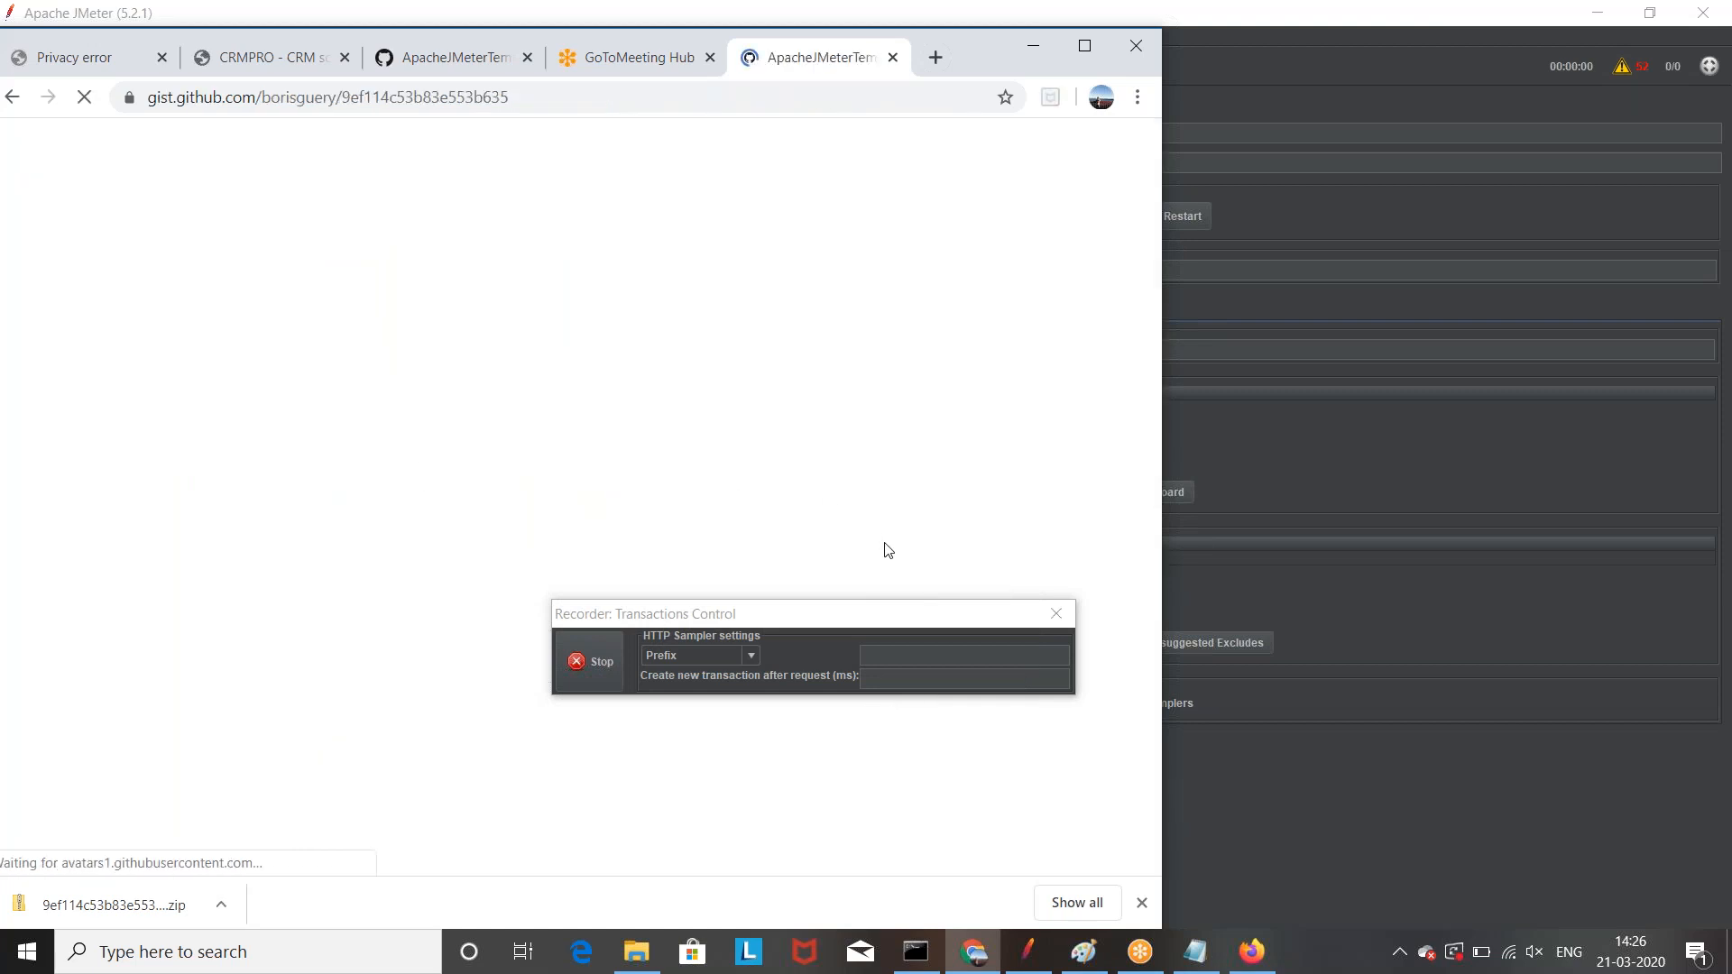
pyautogui.moveTo(911, 610); pyautogui.dragTo(1124, 779)
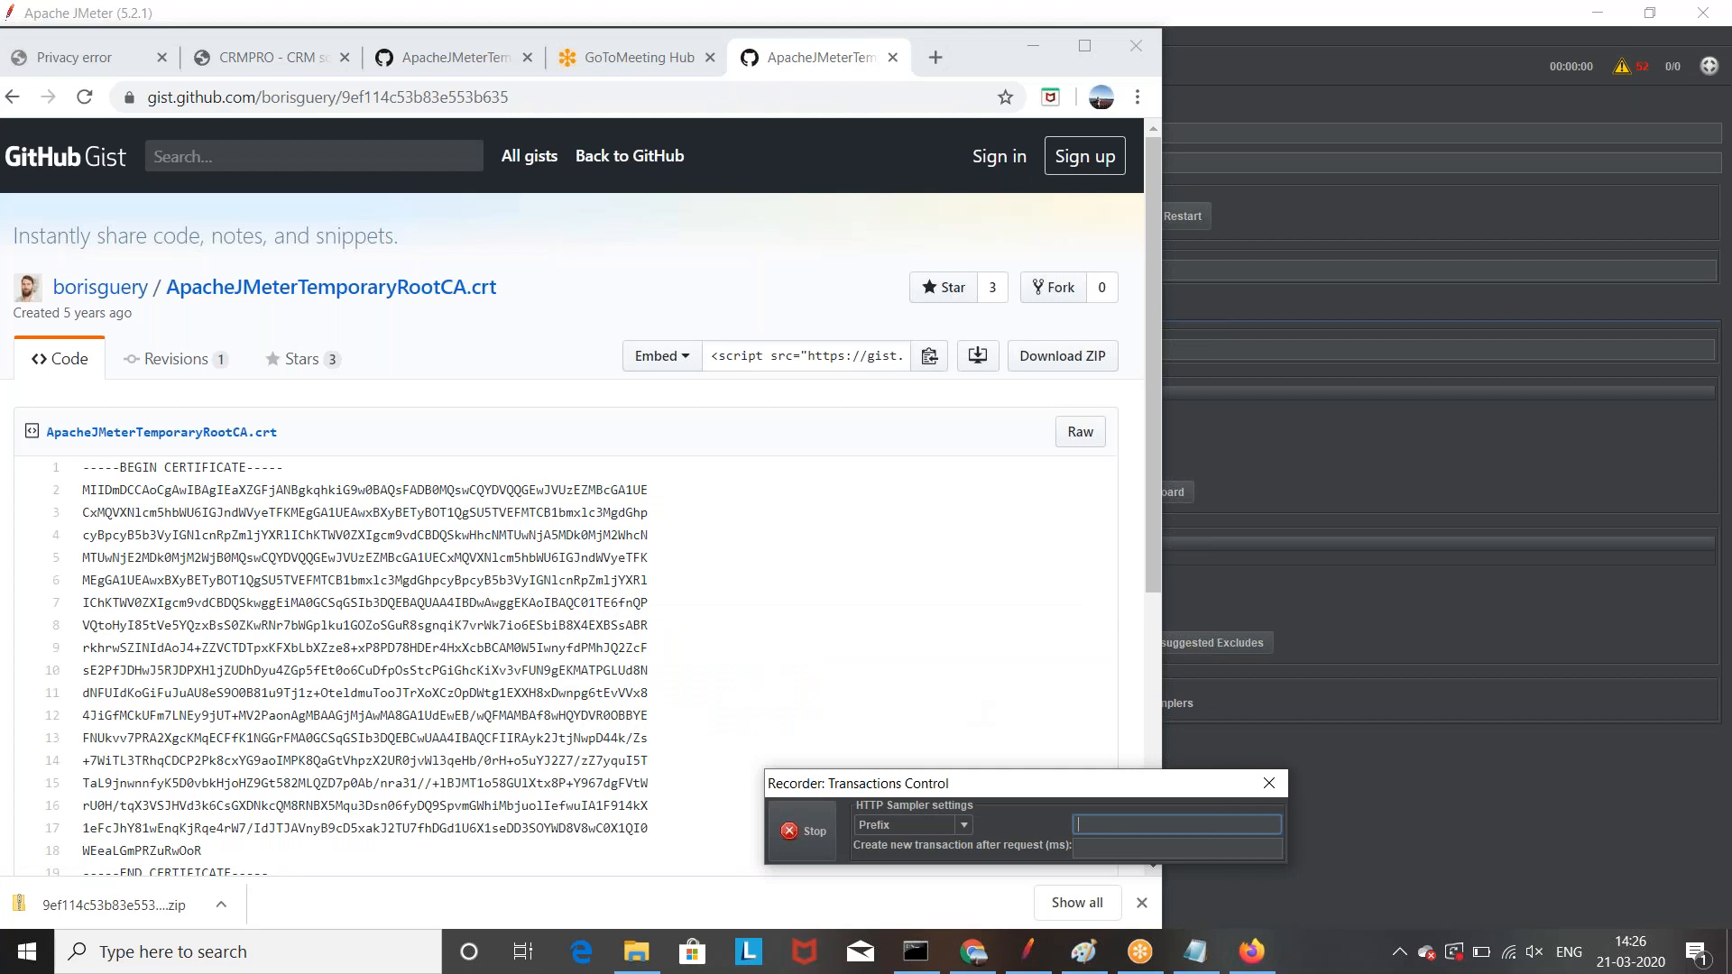
# Step: Download the ApacheJMeterTemporaryRootCA.crt gist as a ZIP, open the archive, and select the ApacheJMeterTemporaryRootCA security certificate inside
pyautogui.scroll(-2, 815, 397)
pyautogui.scroll(1, 816, 398)
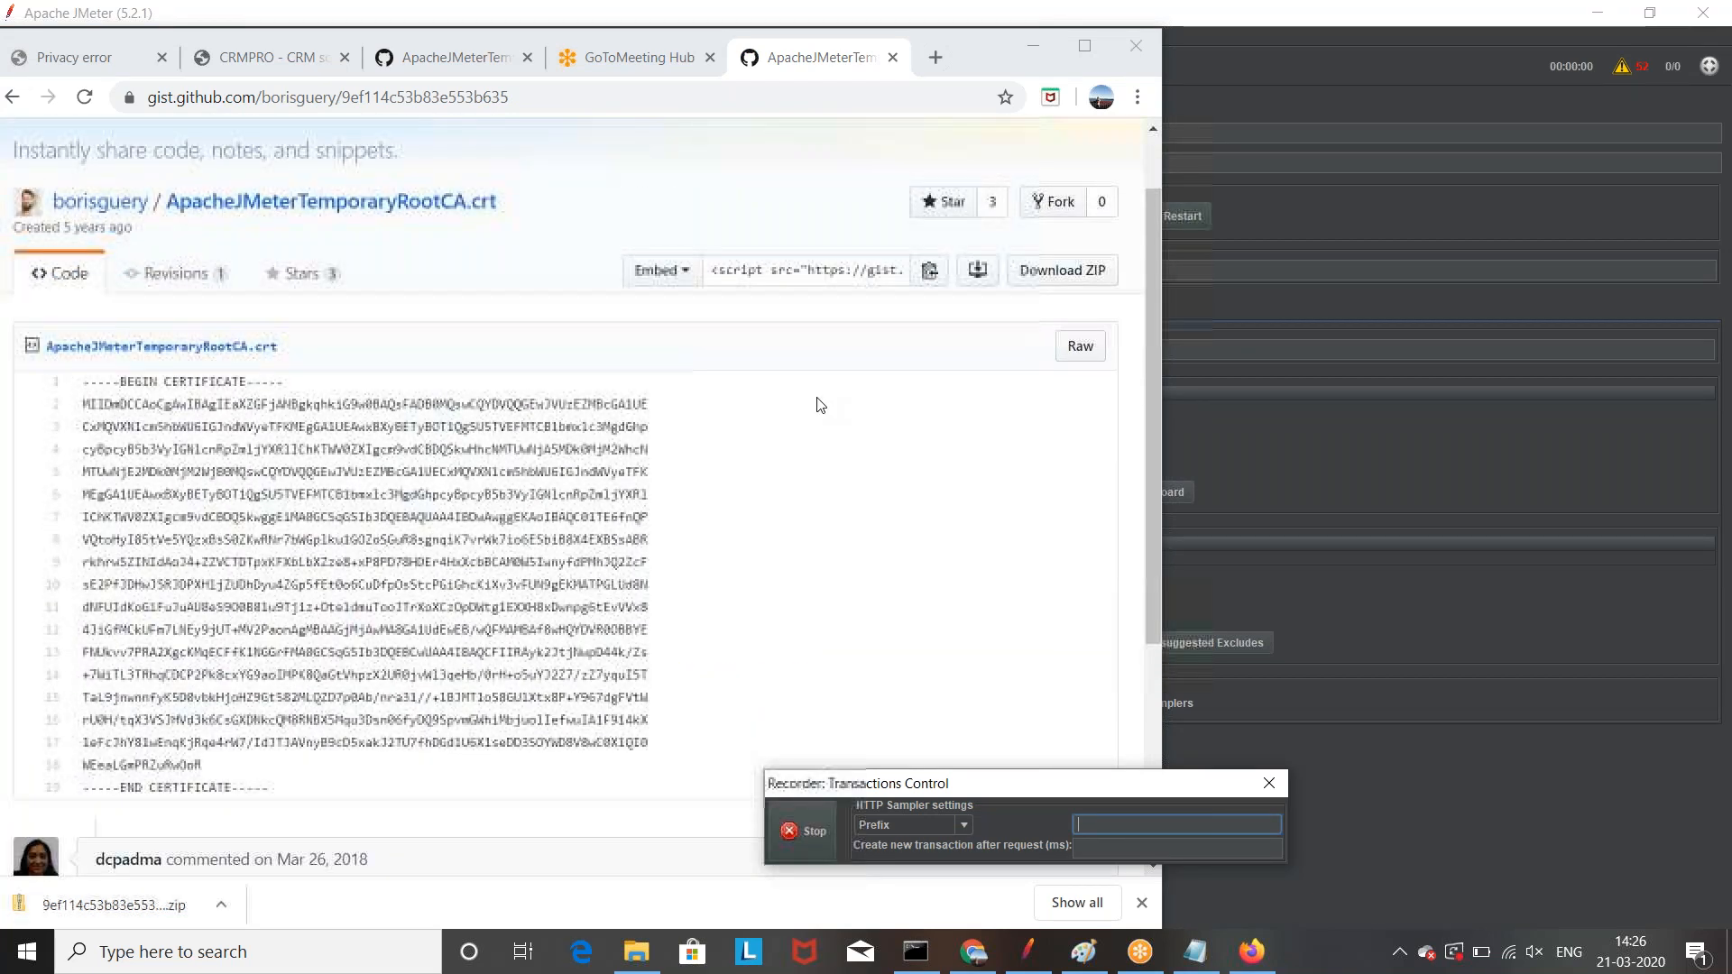
pyautogui.click(1065, 270)
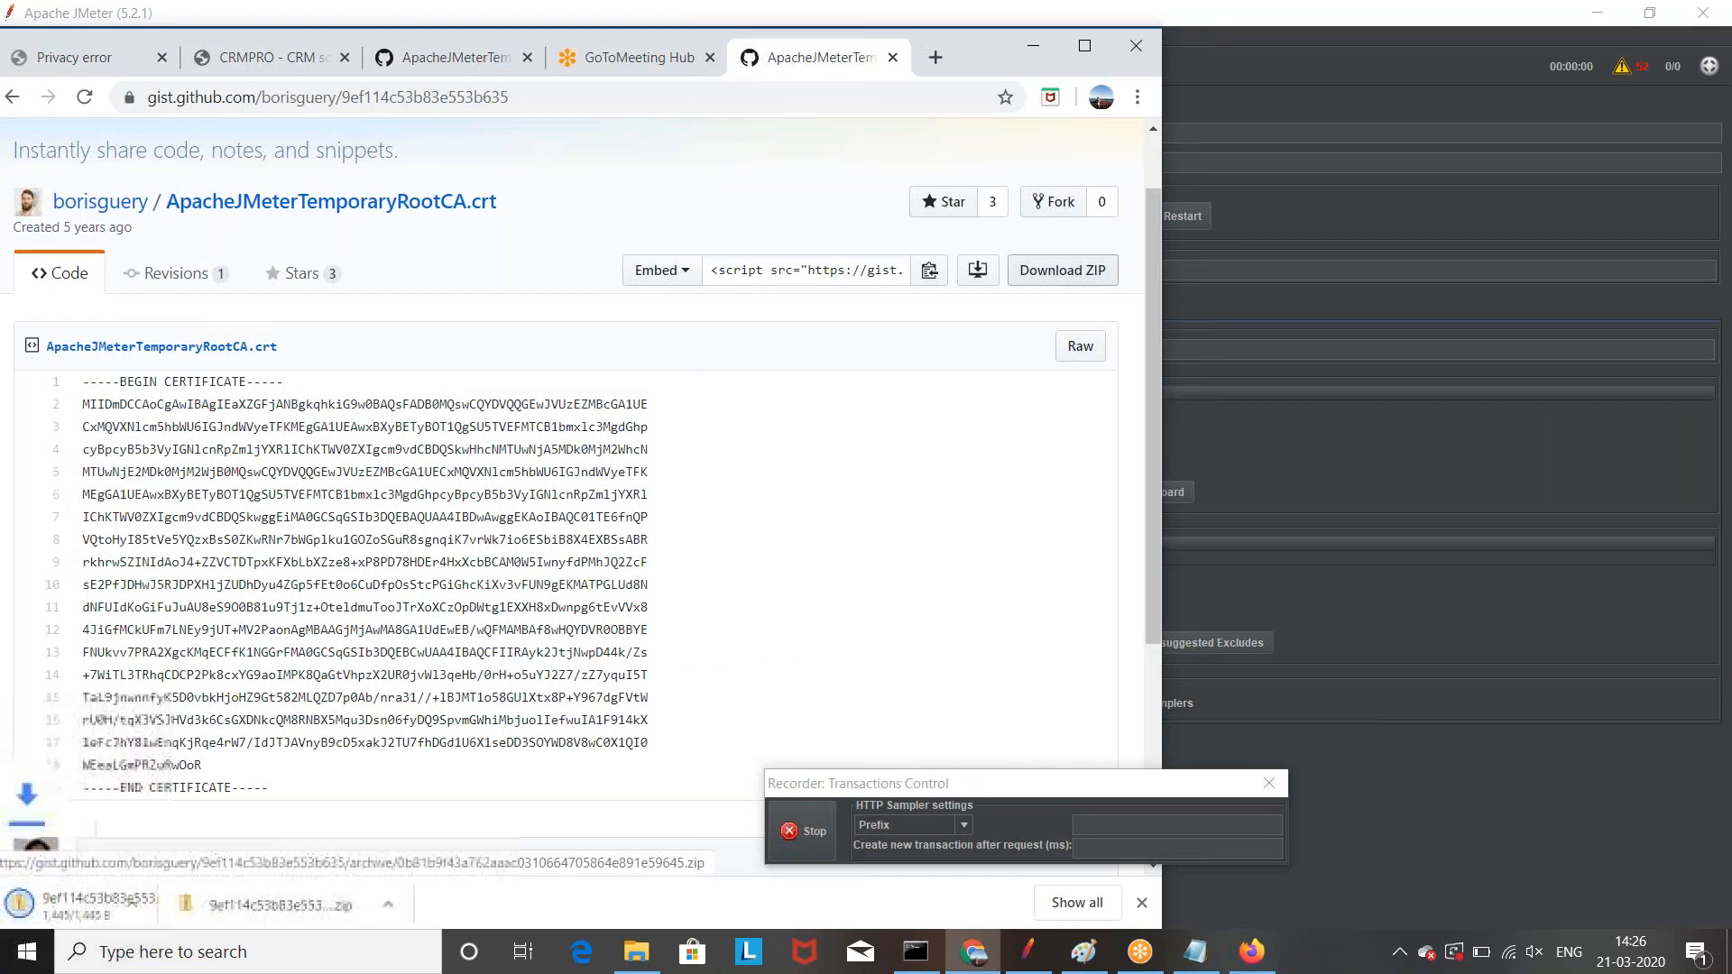
pyautogui.click(148, 893)
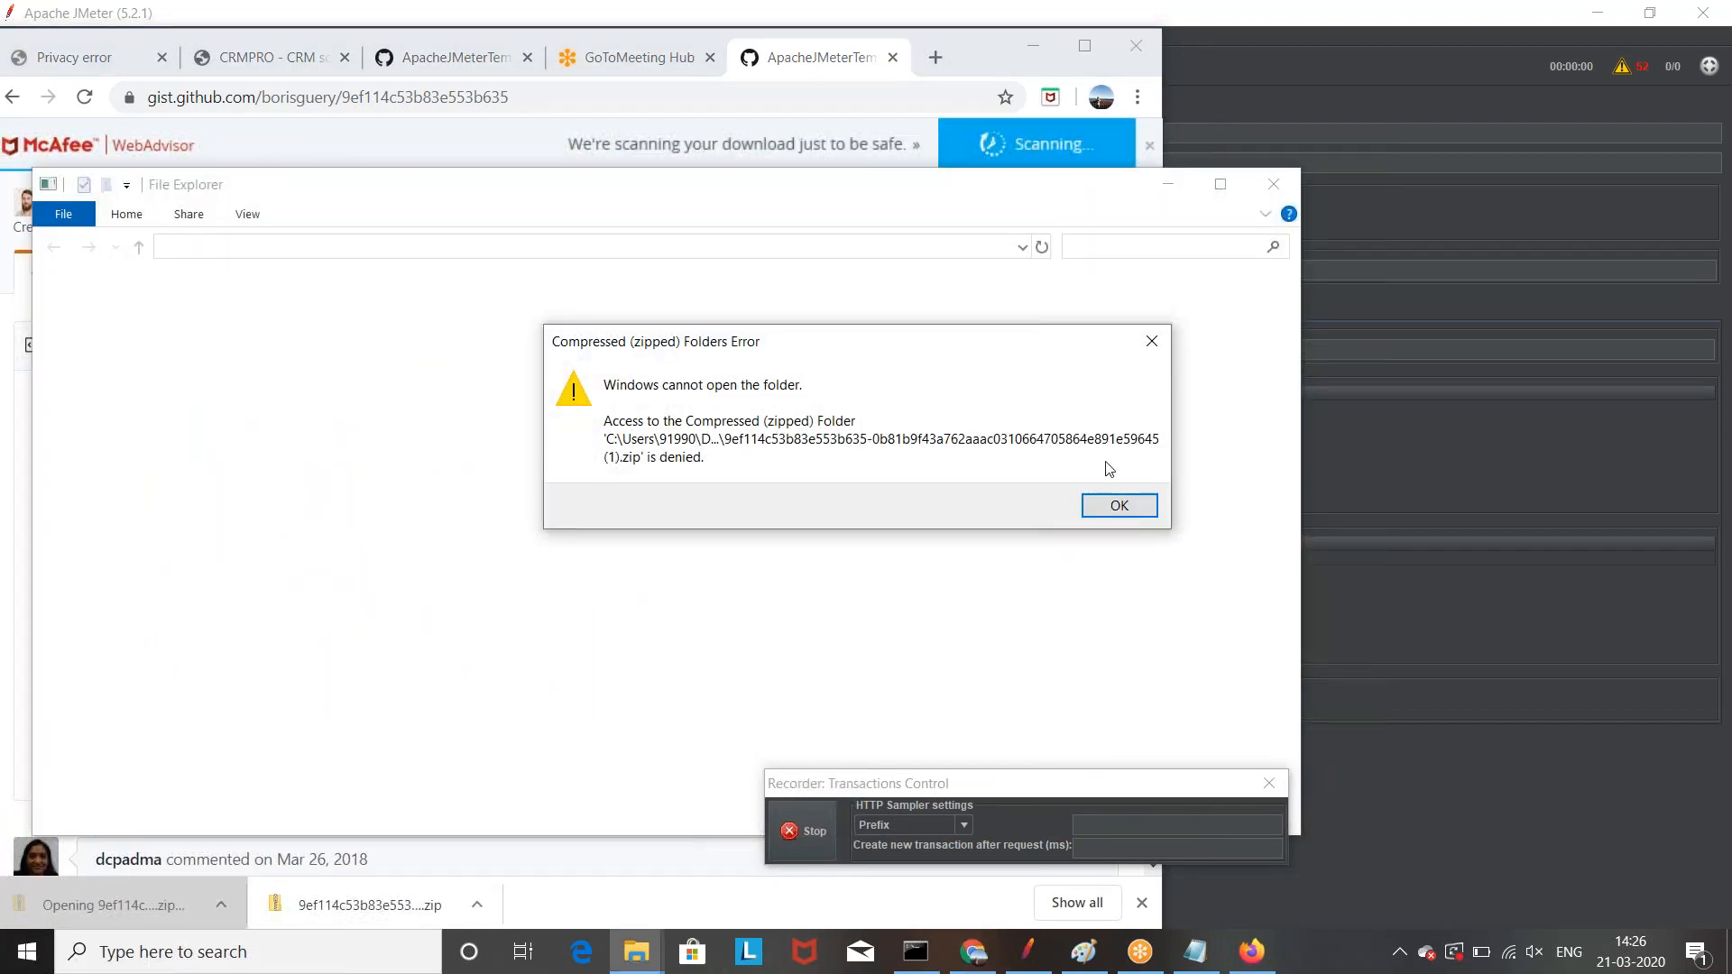
pyautogui.click(1135, 506)
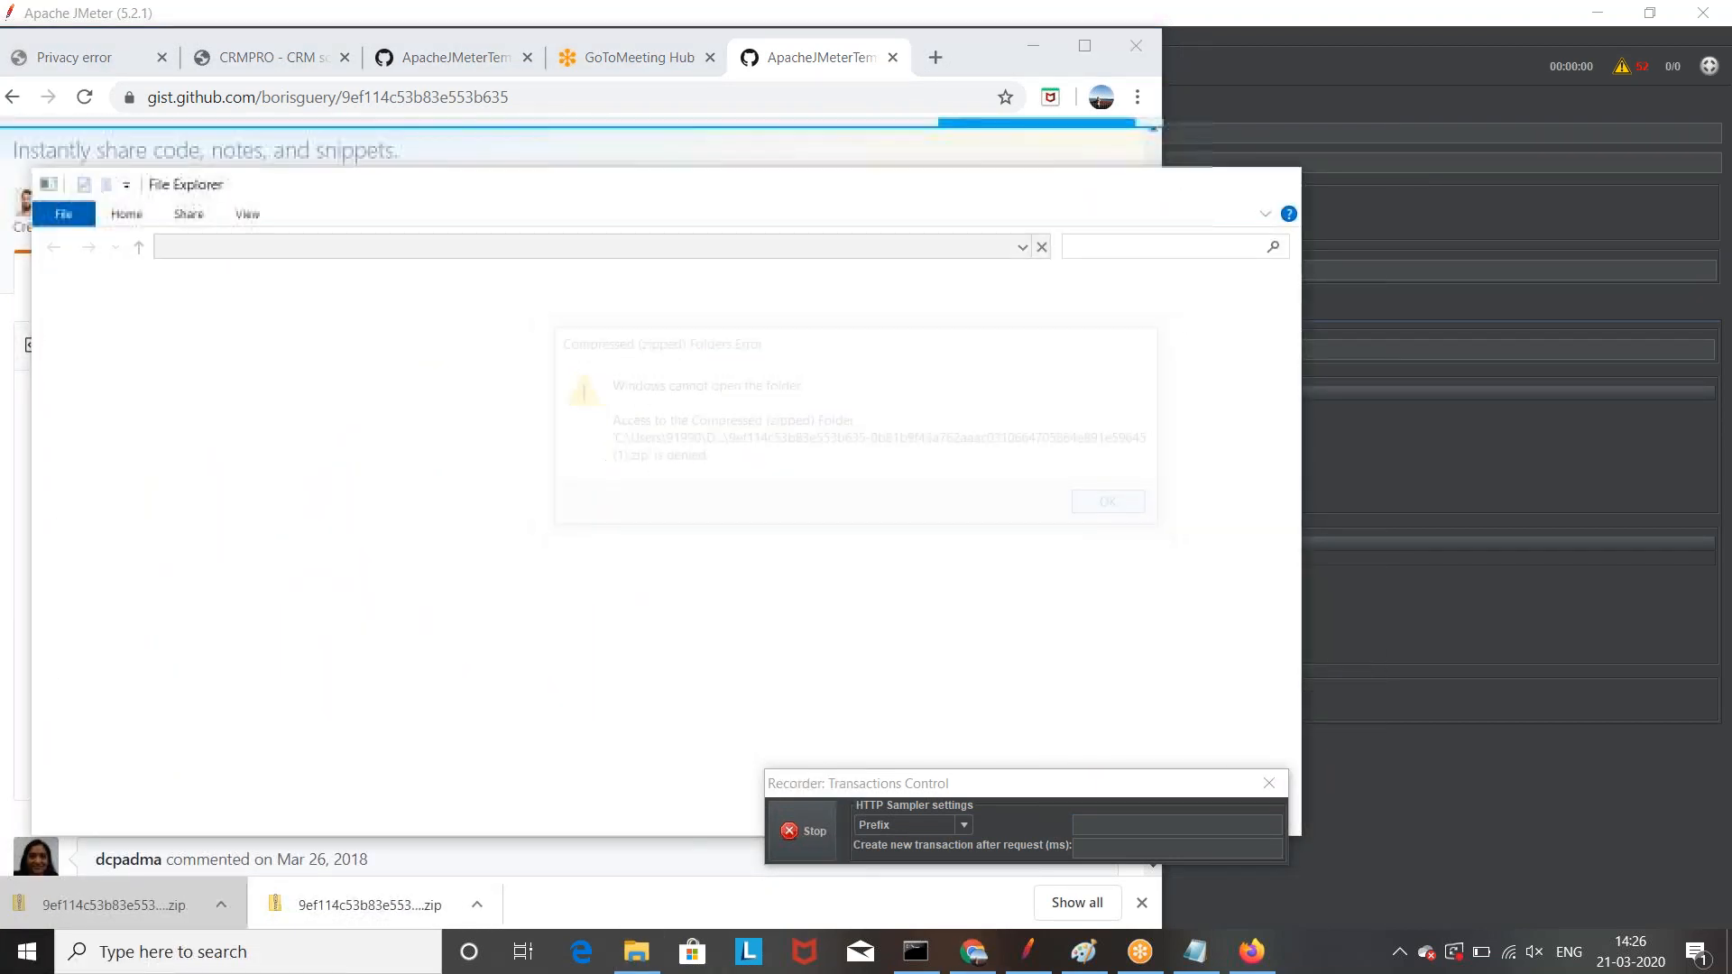
pyautogui.click(150, 911)
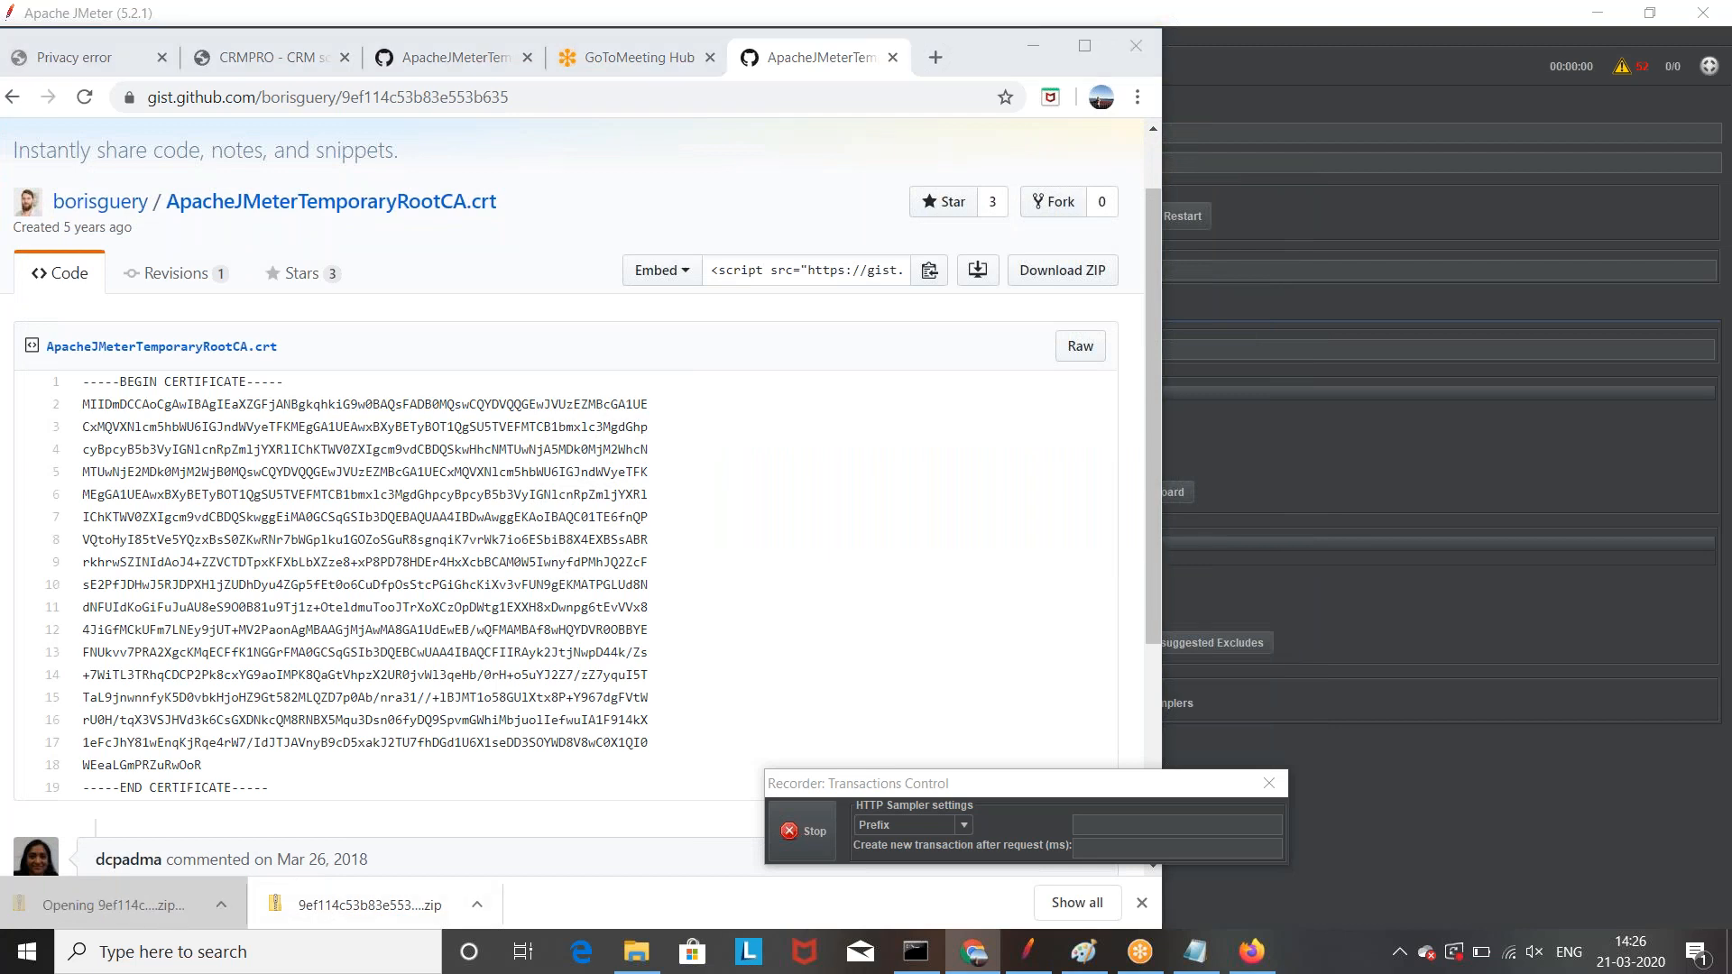
pyautogui.doubleClick(352, 350)
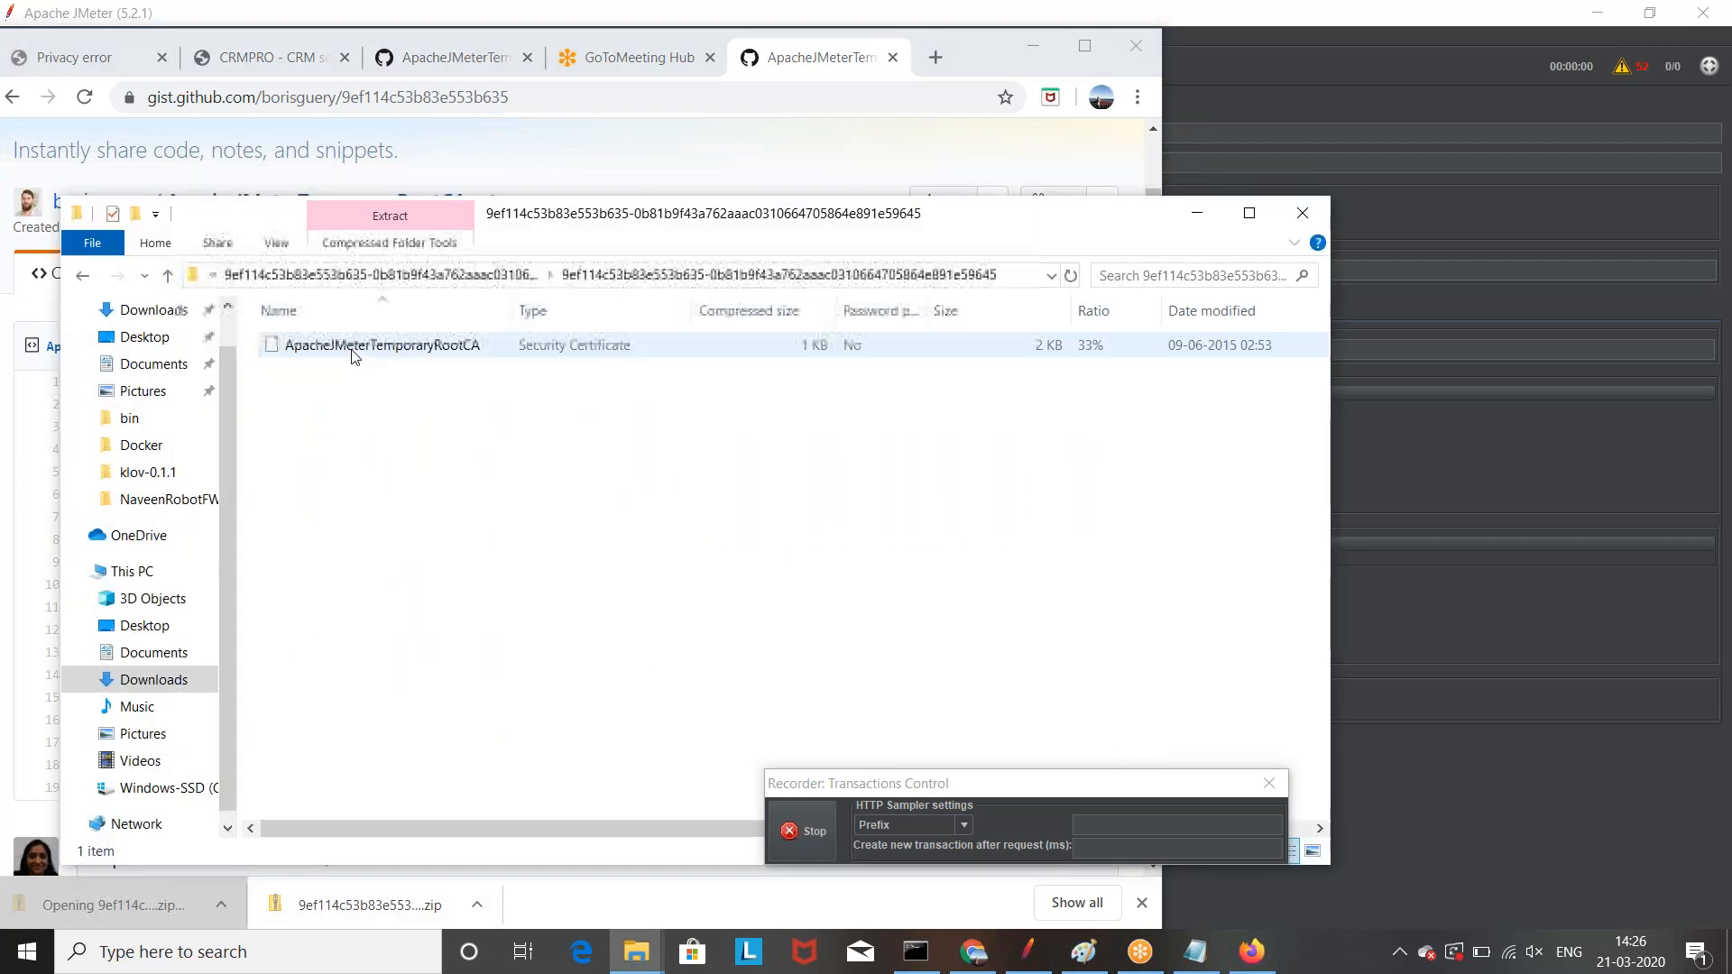
pyautogui.click(391, 350)
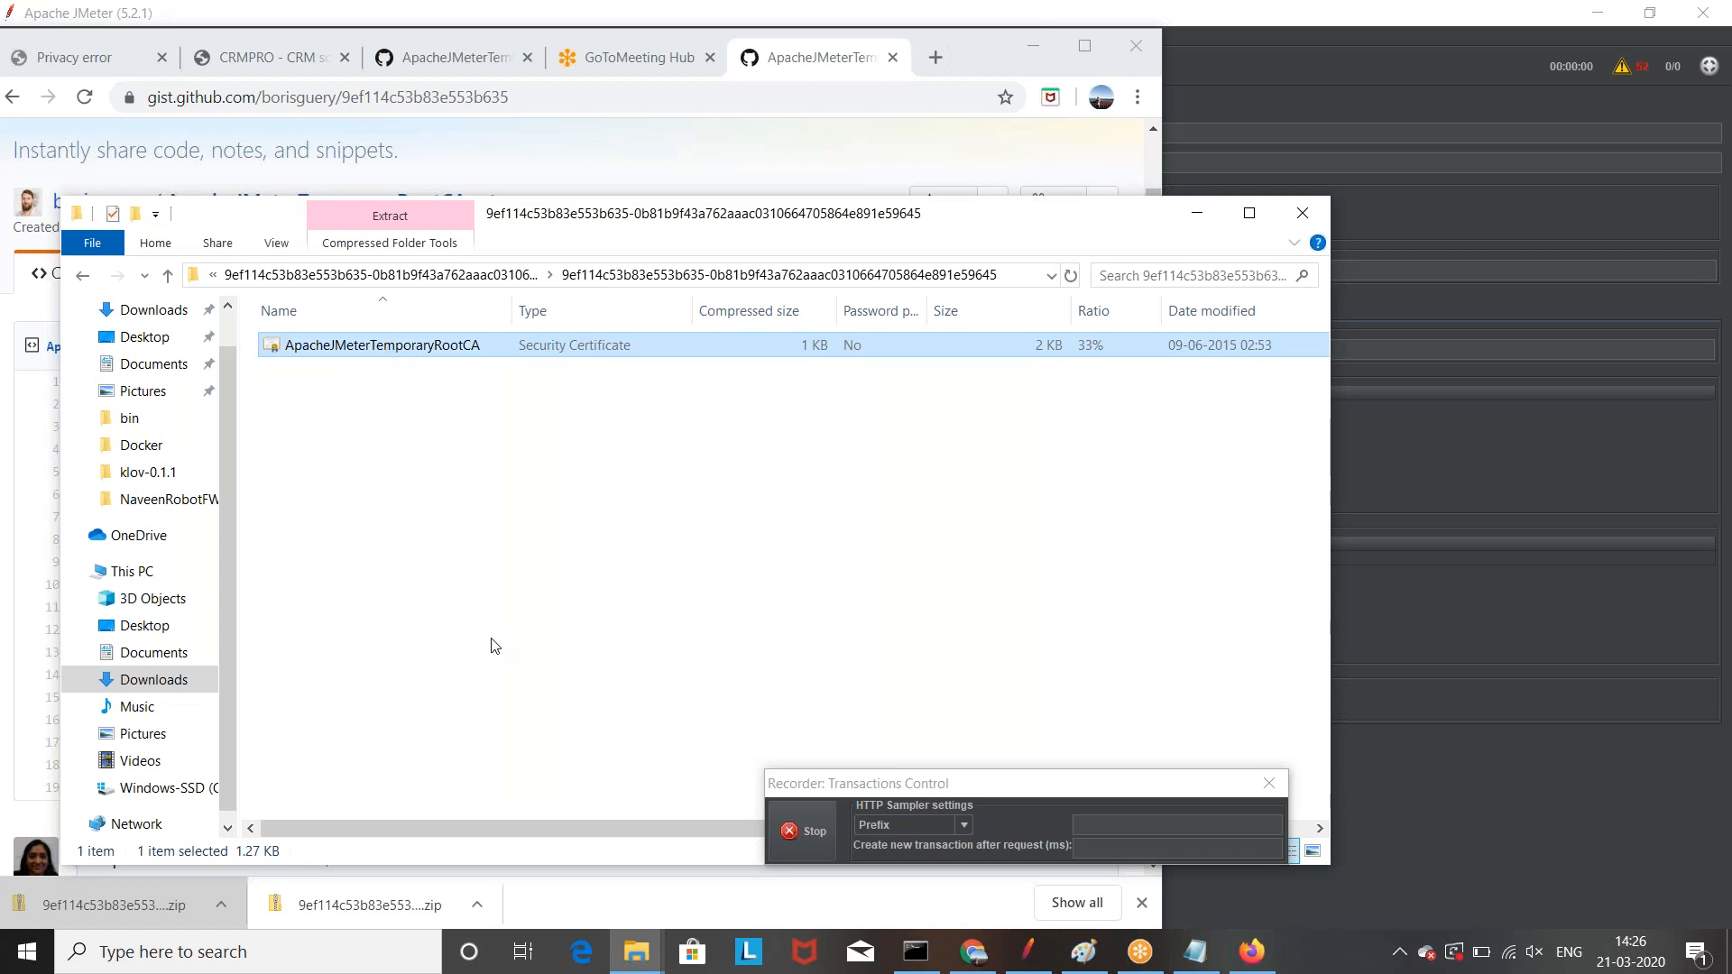
# Step: View the certificate in the JMeter bin folder, and switch to Firefox with its rediff.com window moved to the screen's upper edge
pyautogui.moveTo(636, 953)
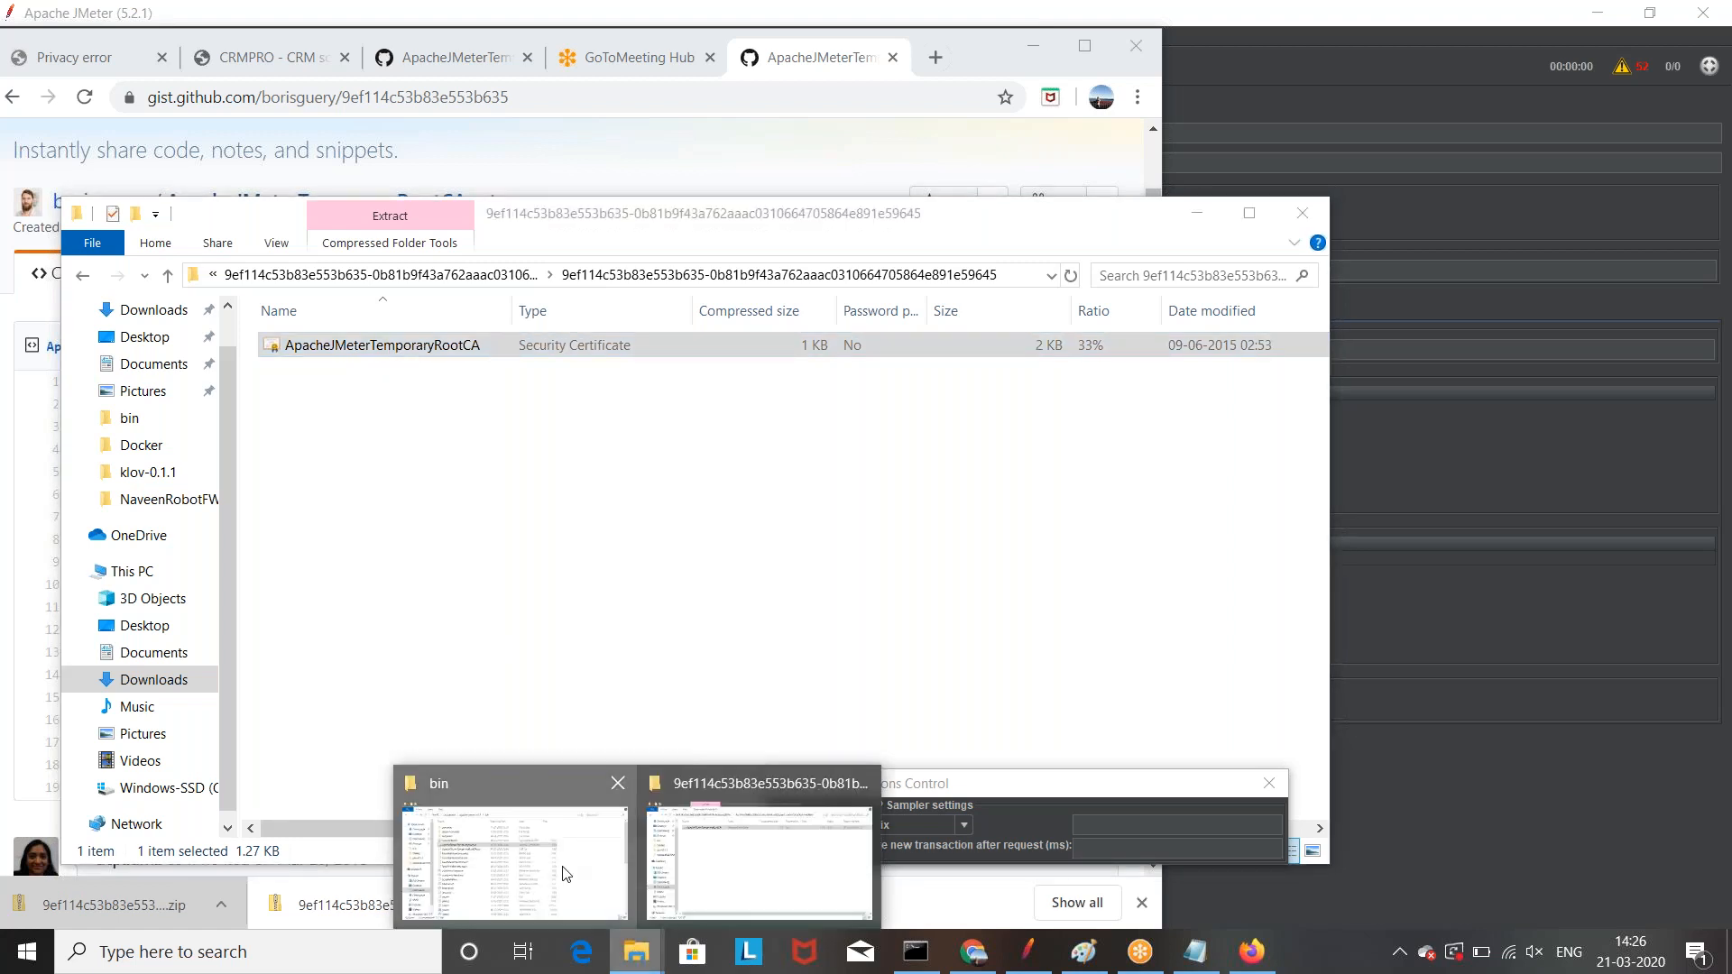
pyautogui.click(565, 873)
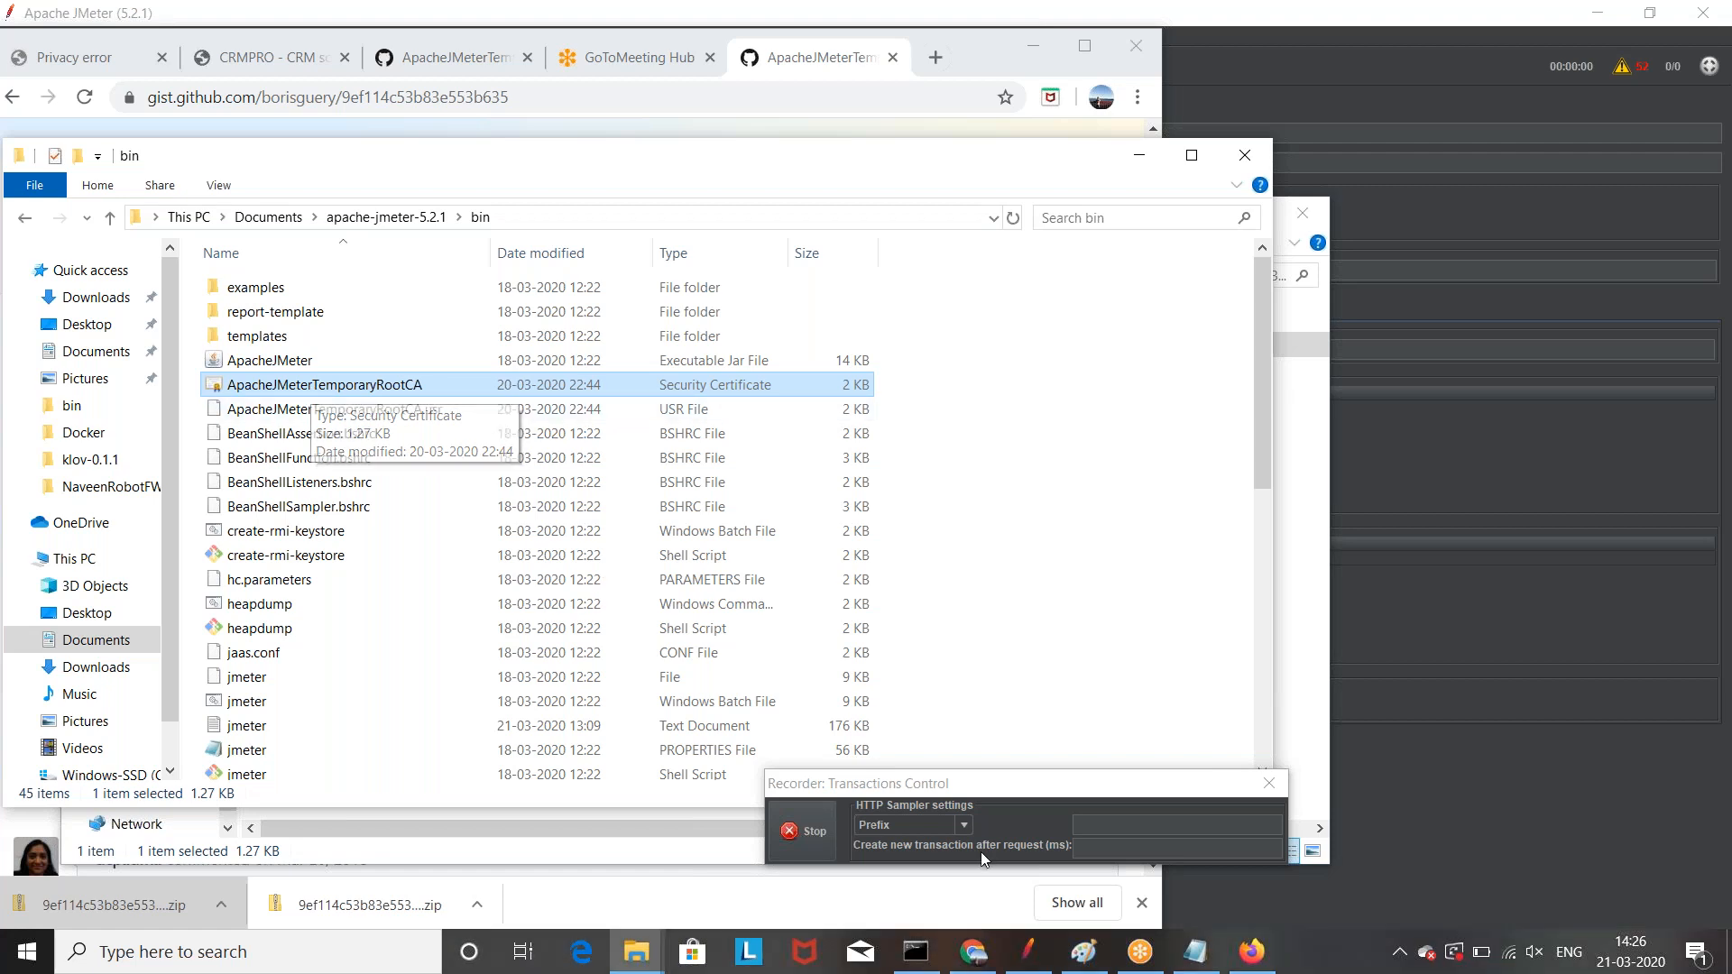
pyautogui.click(1270, 965)
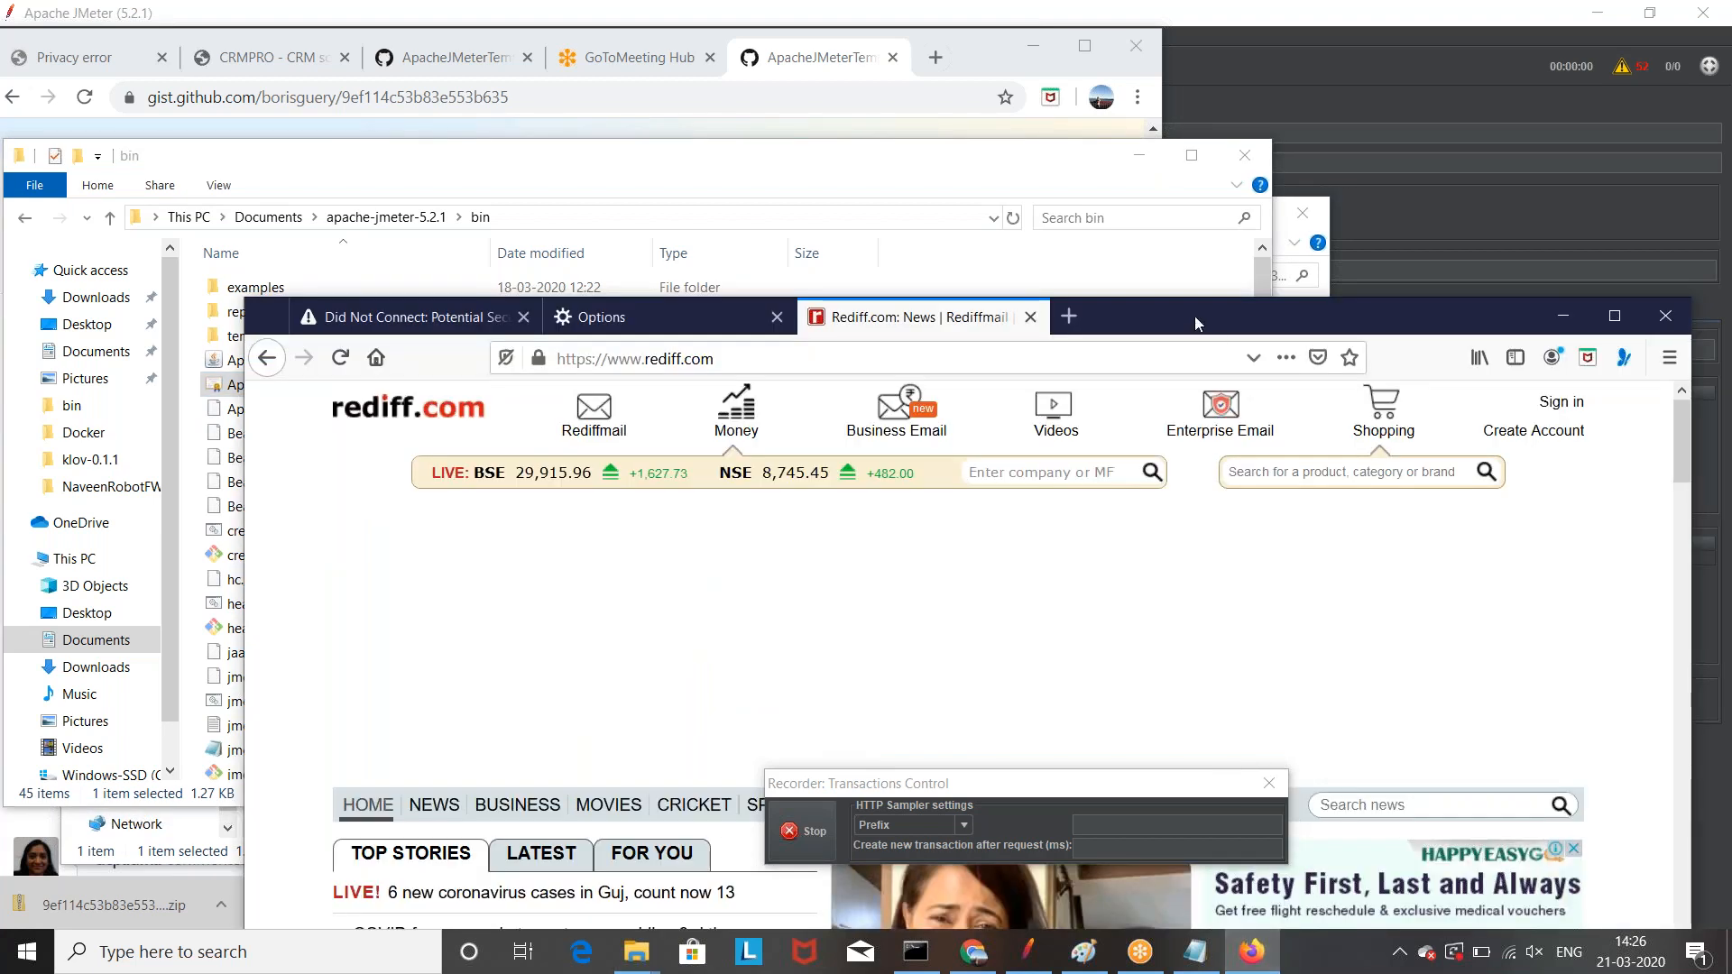
pyautogui.moveTo(1132, 259); pyautogui.dragTo(946, 24)
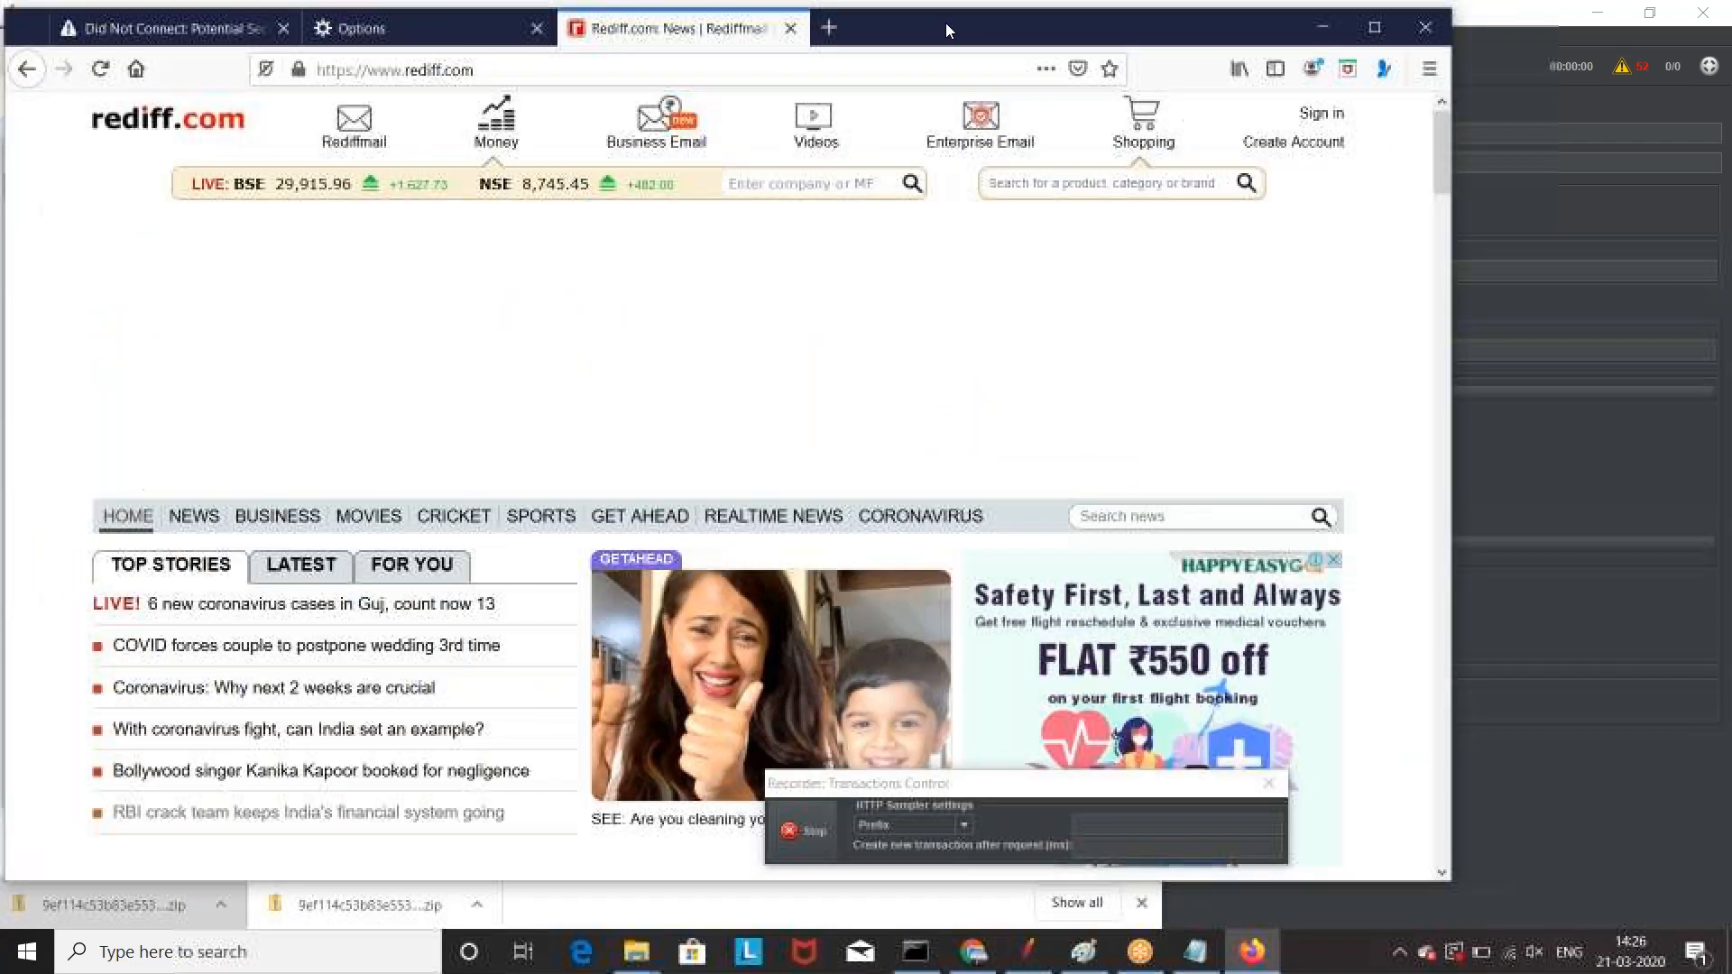
# Step: Return to JMeter and delete all recorded requests under HTTP(S) Test Script Recorder, from /track-1686 through /money1/current_status_new.php-1704
pyautogui.click(1523, 115)
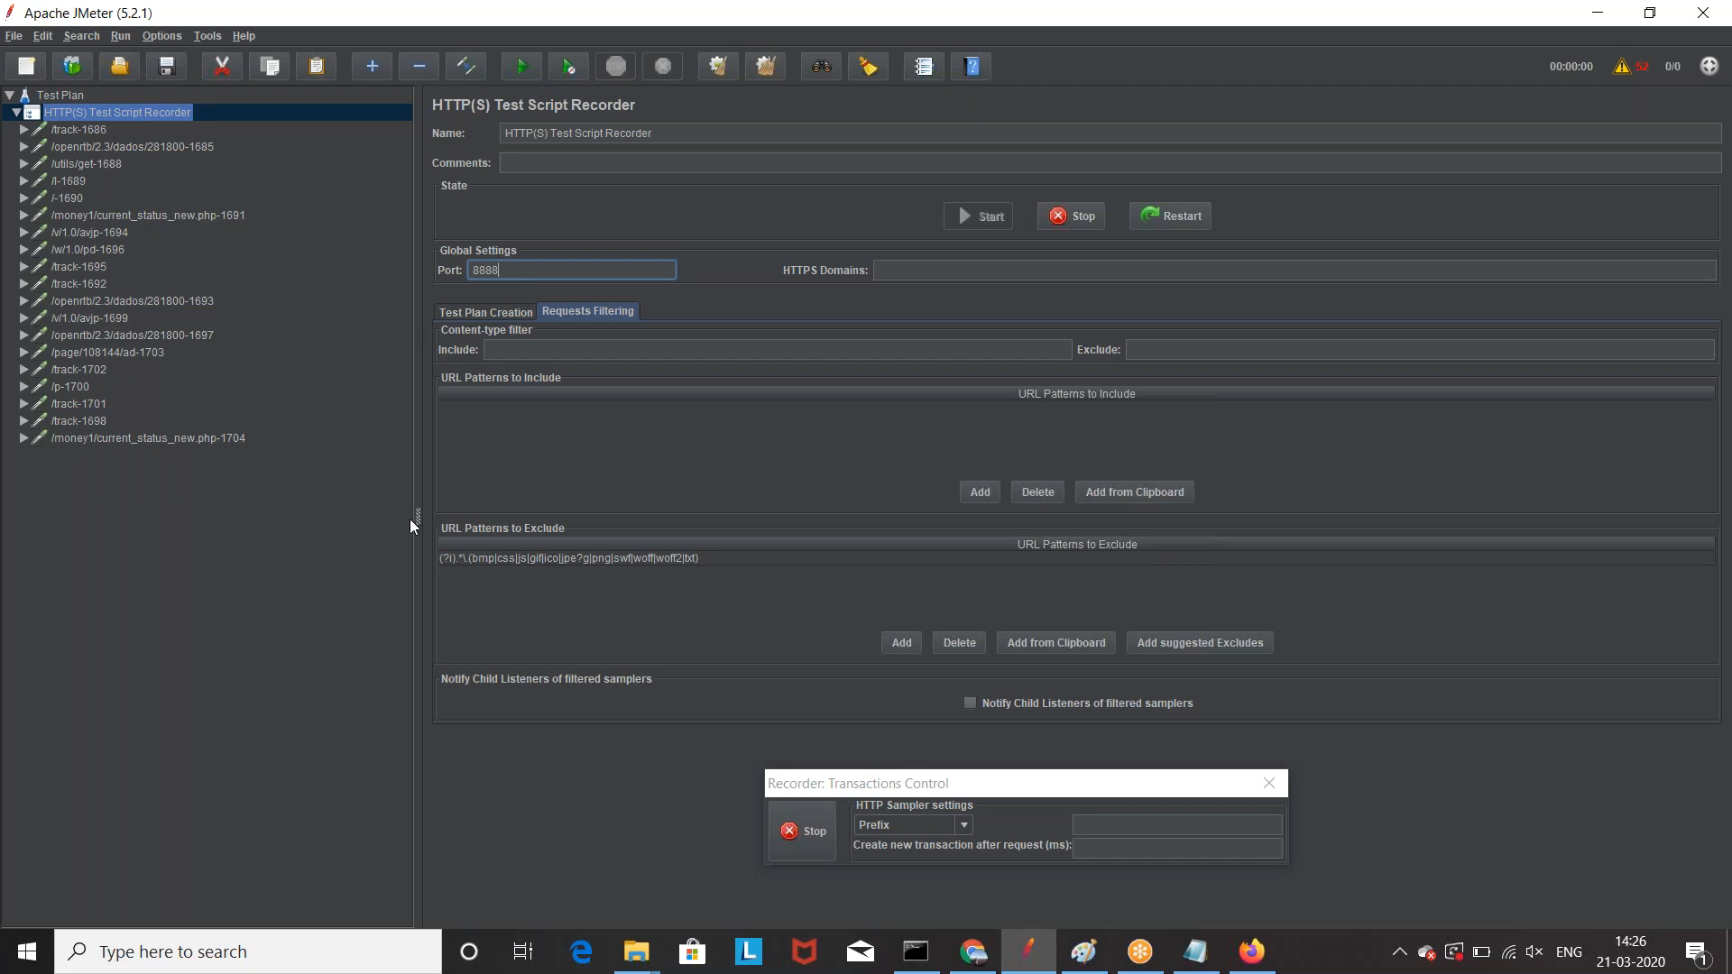
pyautogui.click(85, 128)
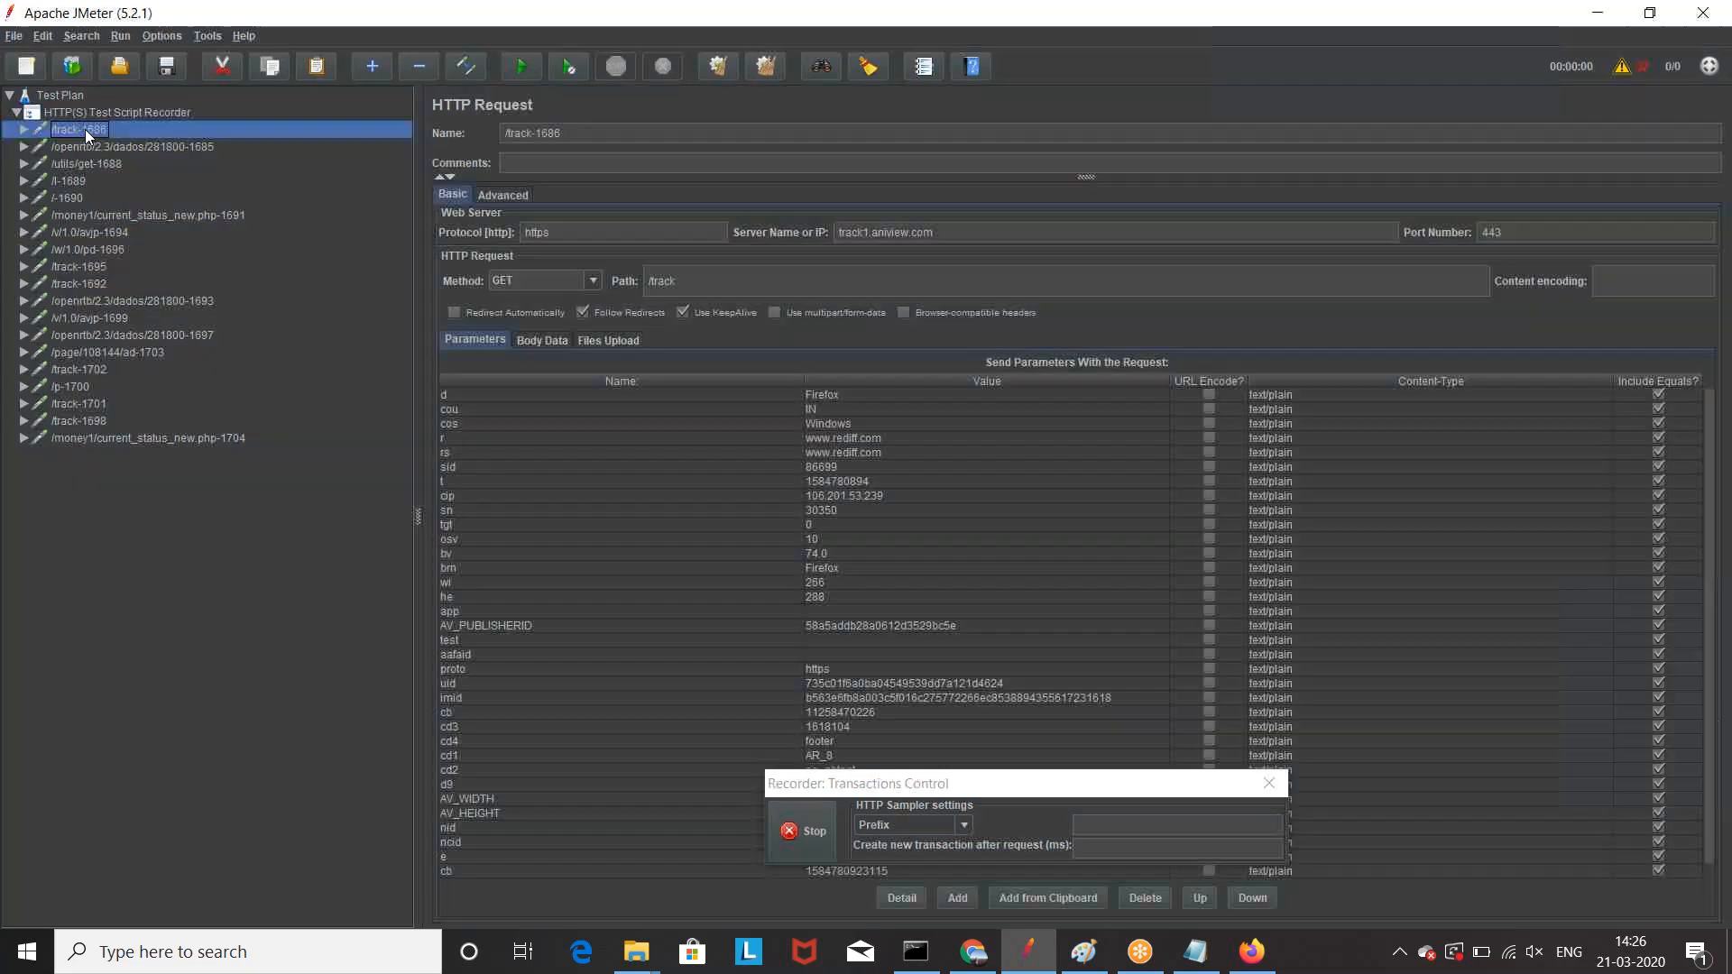
pyautogui.keyDown('shift'); pyautogui.click(142, 437); pyautogui.keyUp('shift')
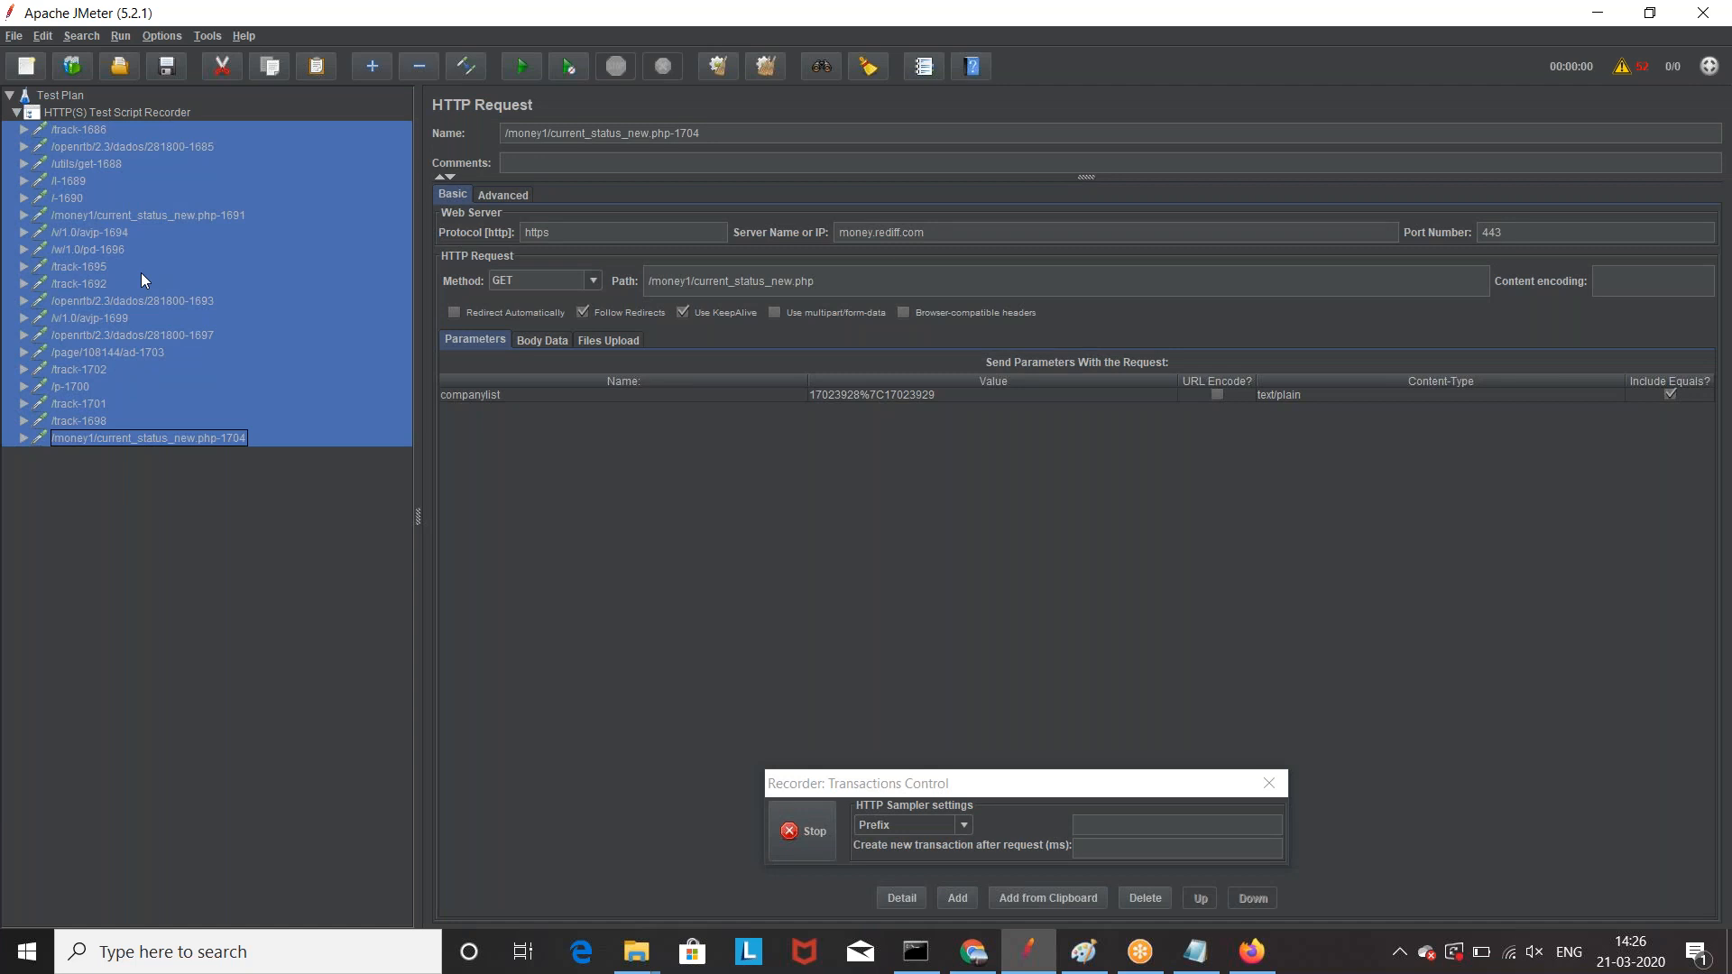
pyautogui.press('Delete')
pyautogui.press('Return')
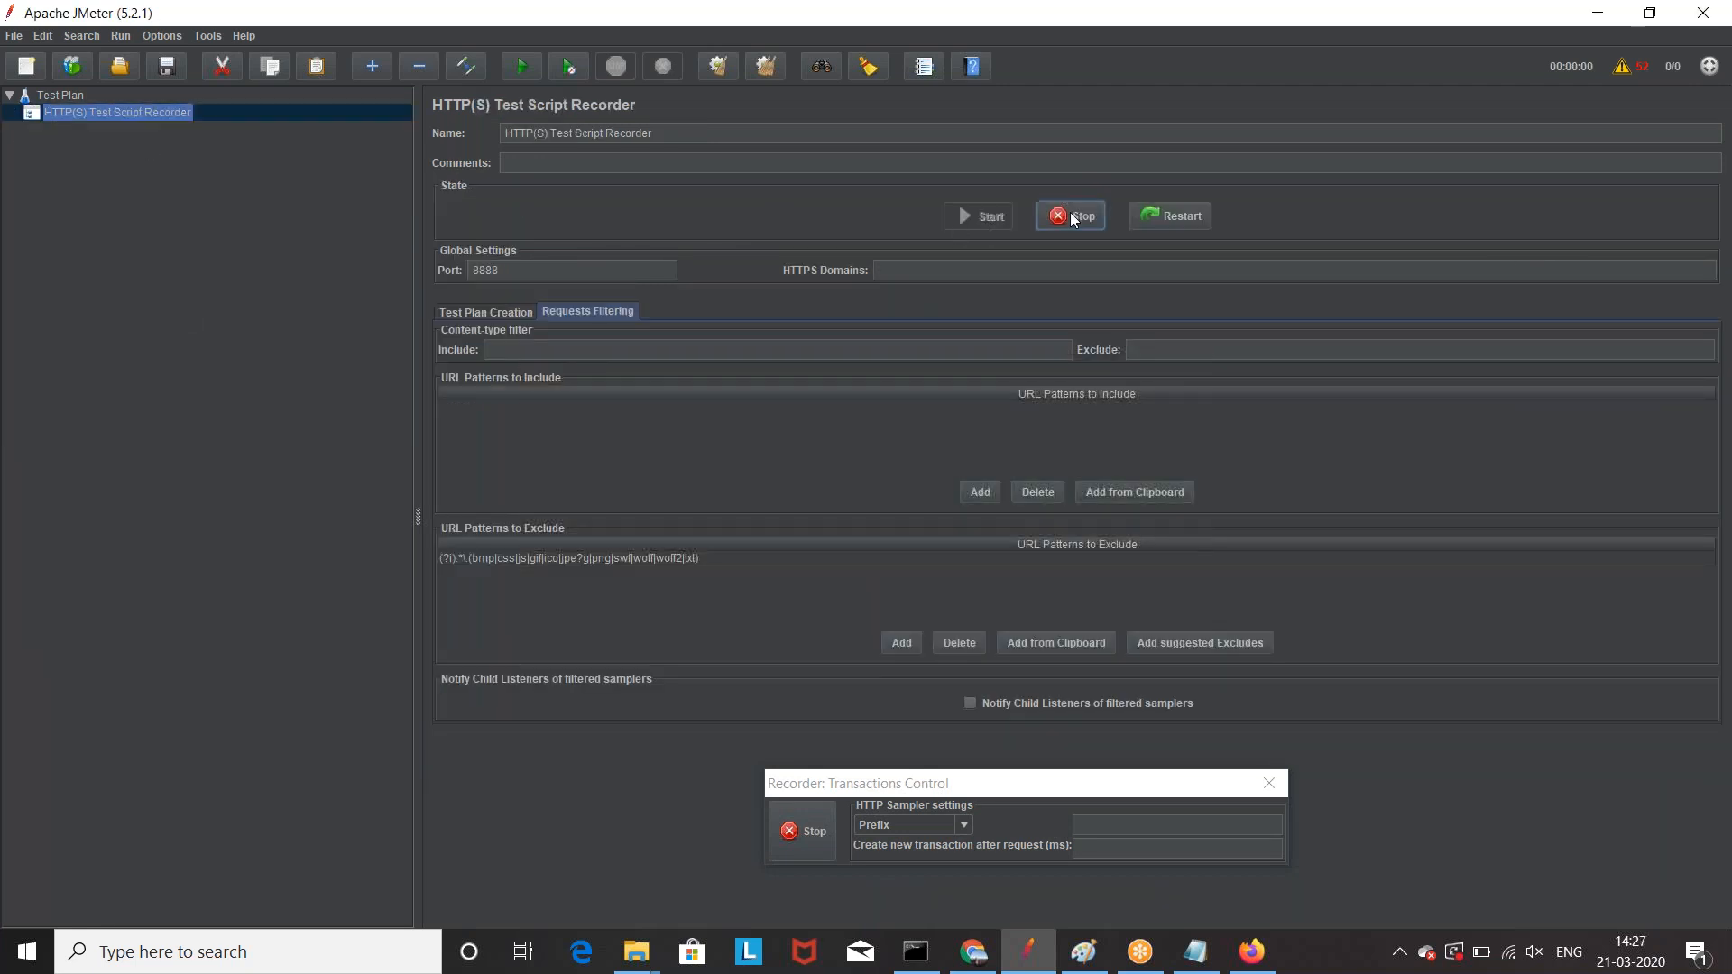
# Step: Stop the HTTP(S) Test Script Recorder, start it again on port 8888, and dismiss the Root CA certificate message
pyautogui.click(1071, 214)
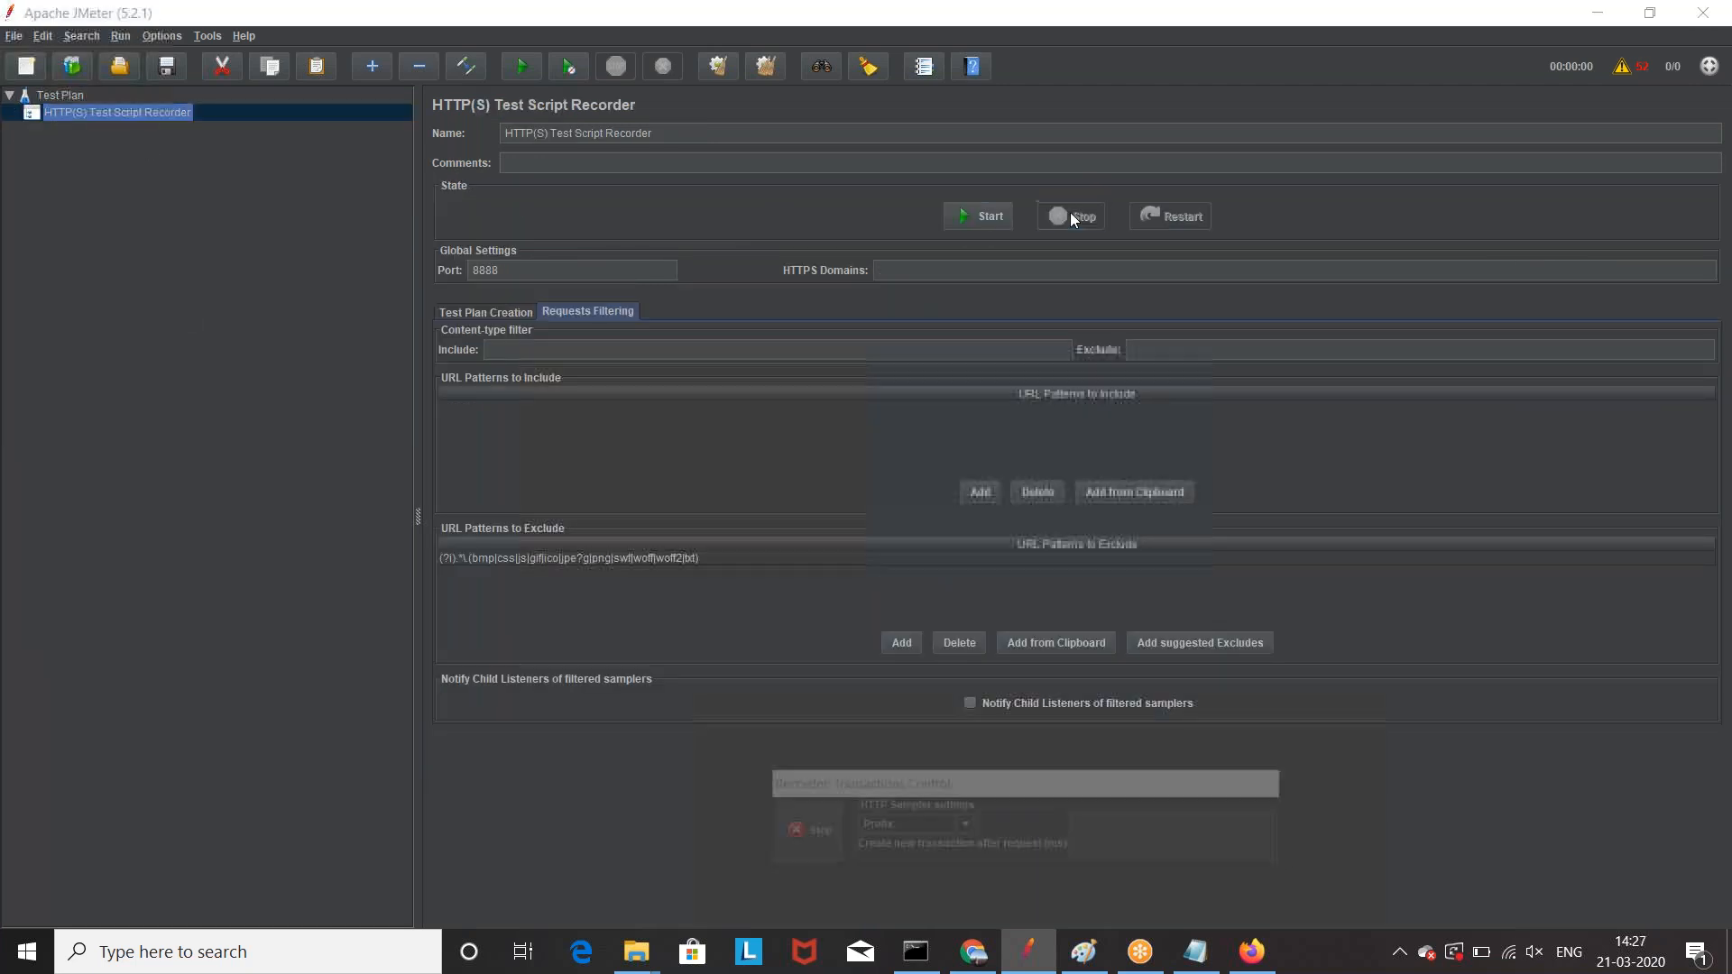
pyautogui.click(971, 221)
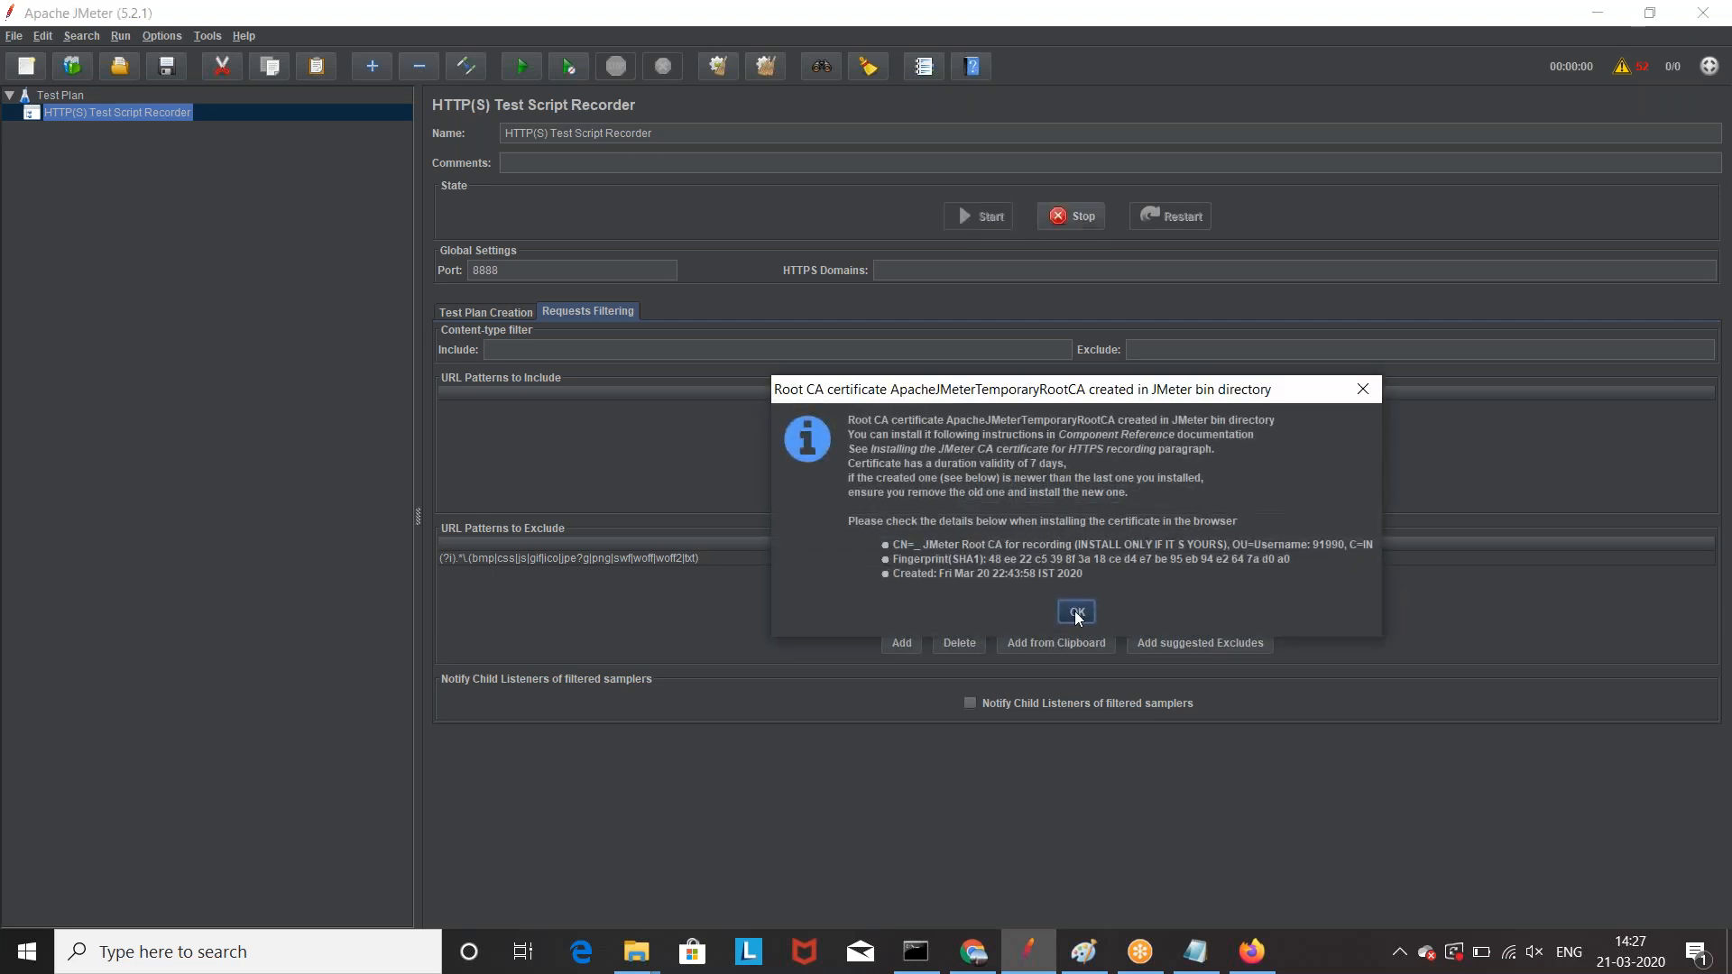
pyautogui.click(1077, 614)
# Step: Set the HTTP sampler prefix to REDIFF_PAGE in the recorder's Transactions Control window, keeping that window clear of the recorder settings
pyautogui.moveTo(1036, 777); pyautogui.dragTo(508, 287)
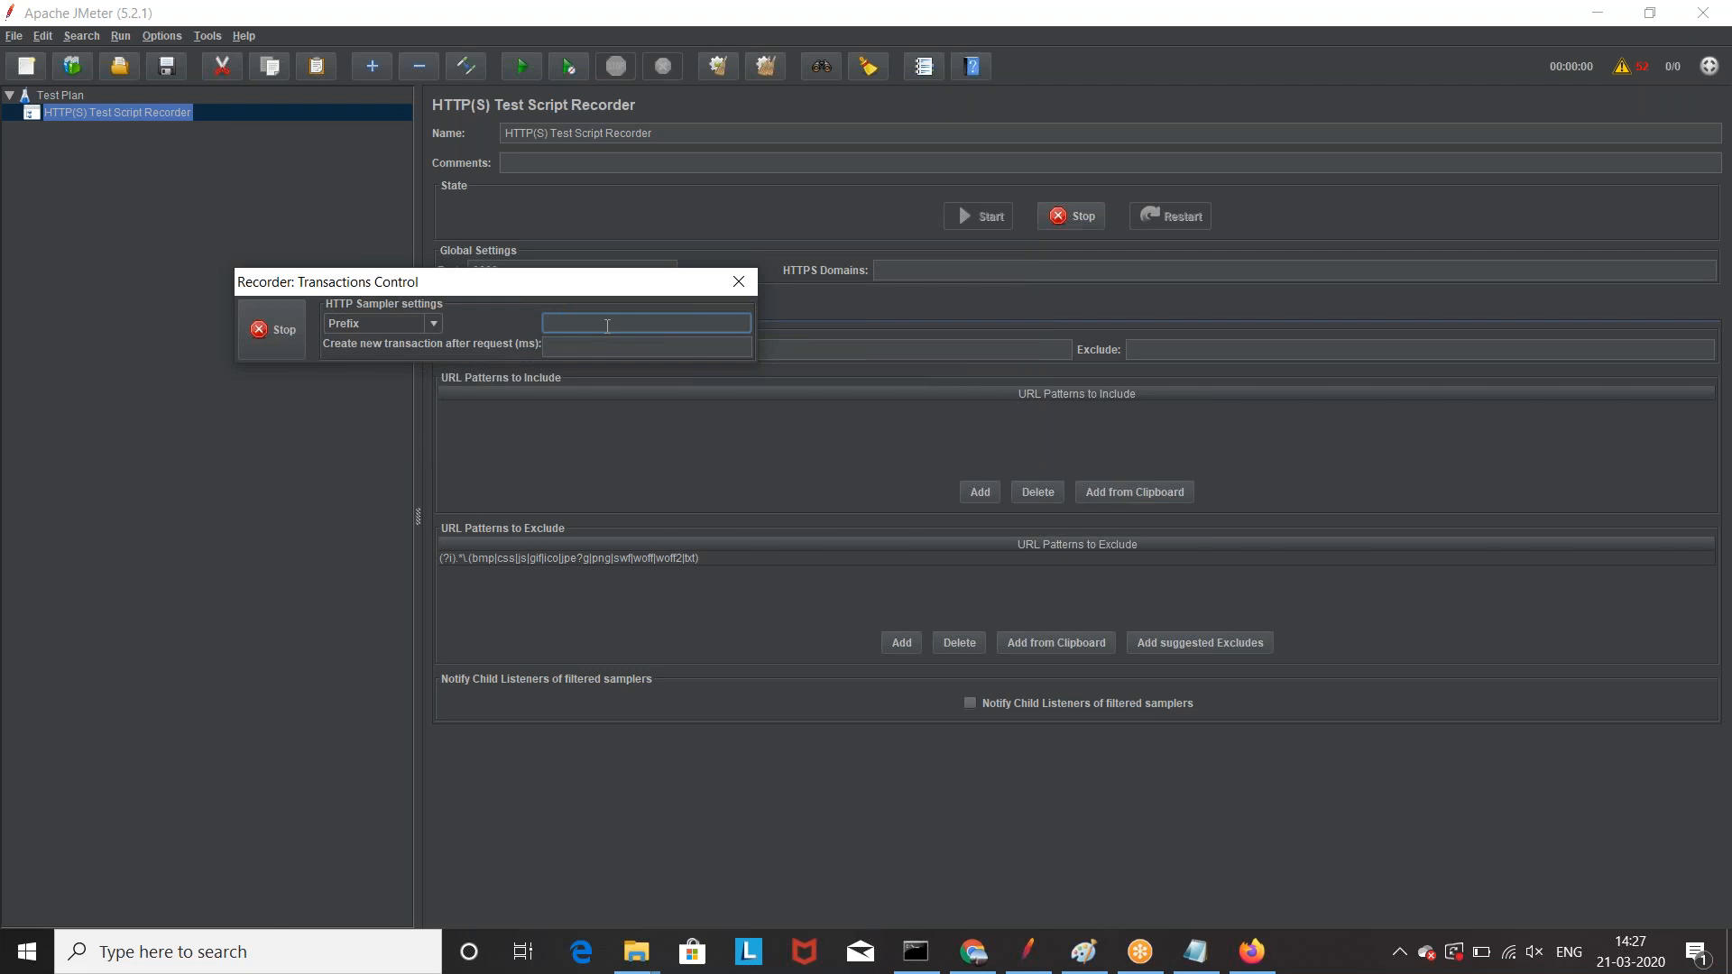
pyautogui.write('REDIFF_PAGE')
pyautogui.moveTo(644, 280); pyautogui.dragTo(610, 539)
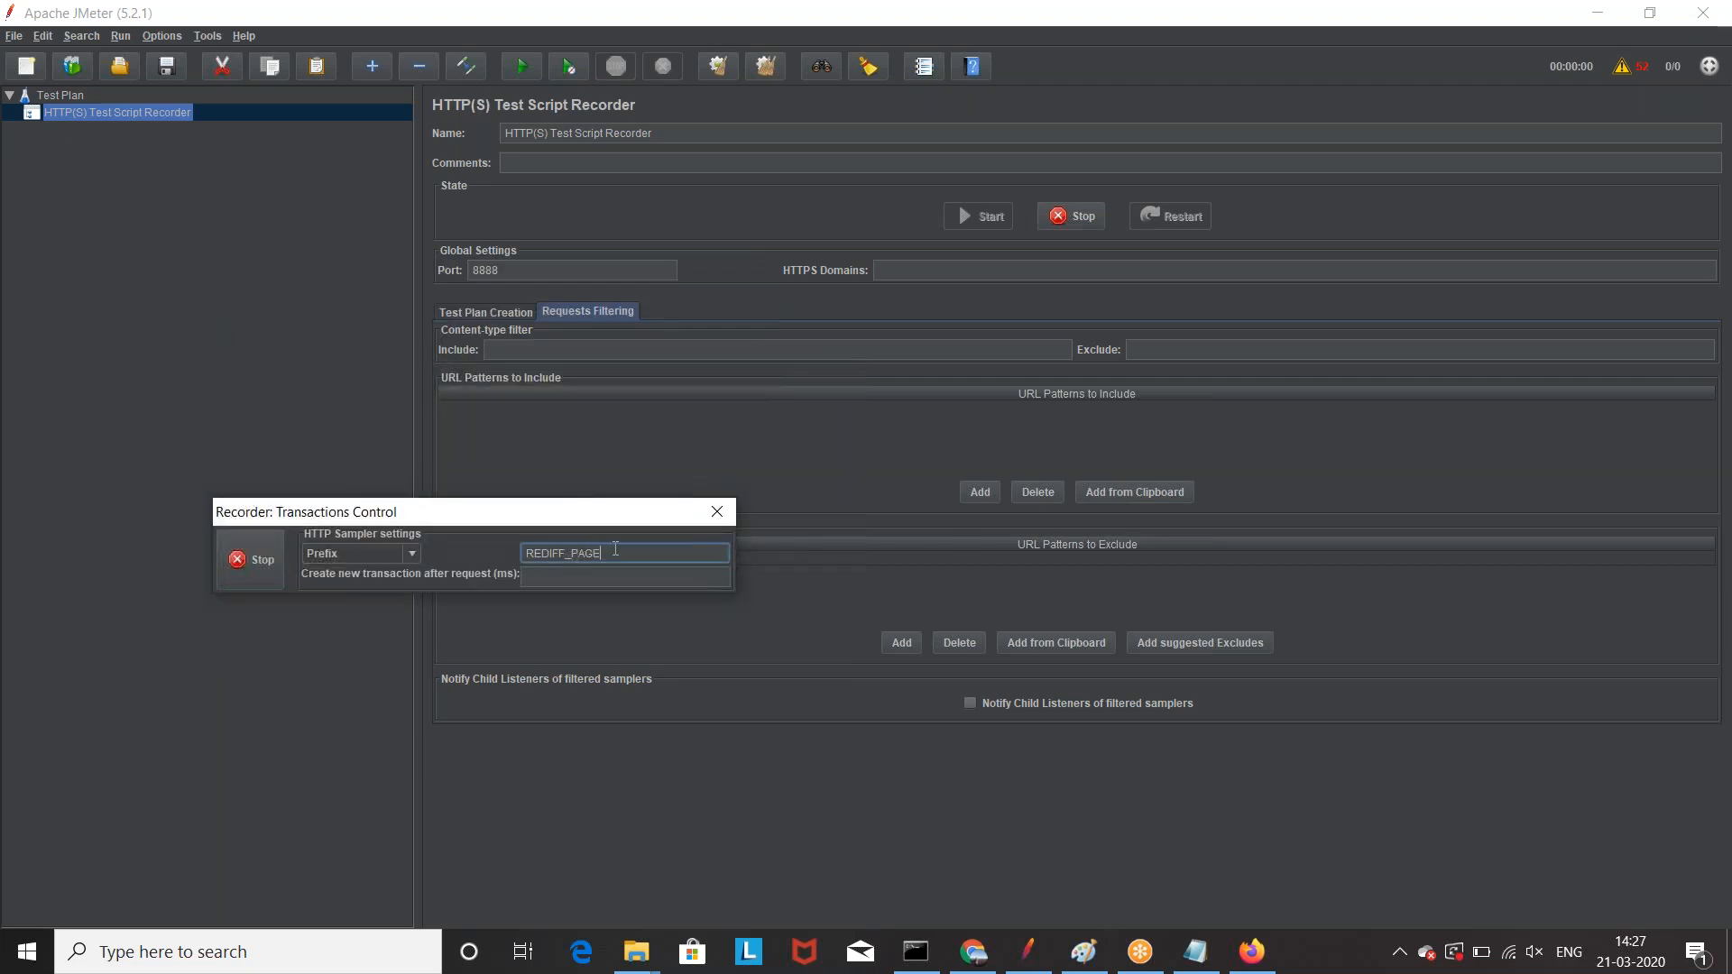
pyautogui.click(1251, 952)
pyautogui.click(100, 69)
pyautogui.moveTo(1164, 14); pyautogui.dragTo(1611, 207)
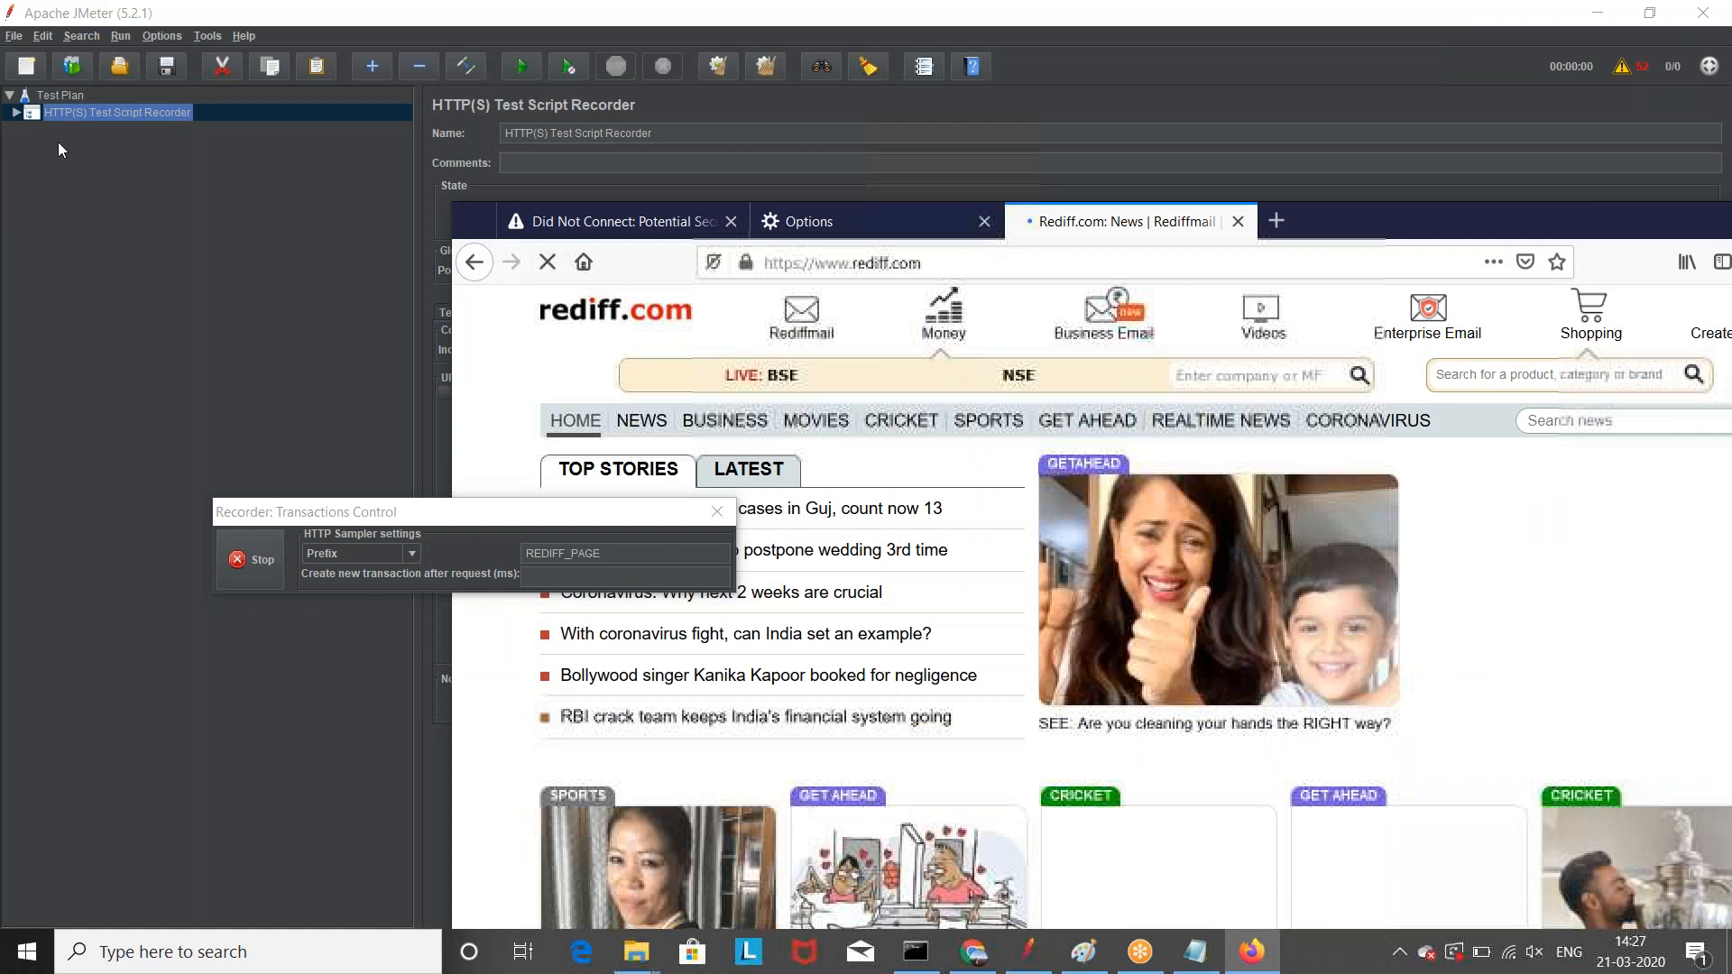
pyautogui.click(17, 114)
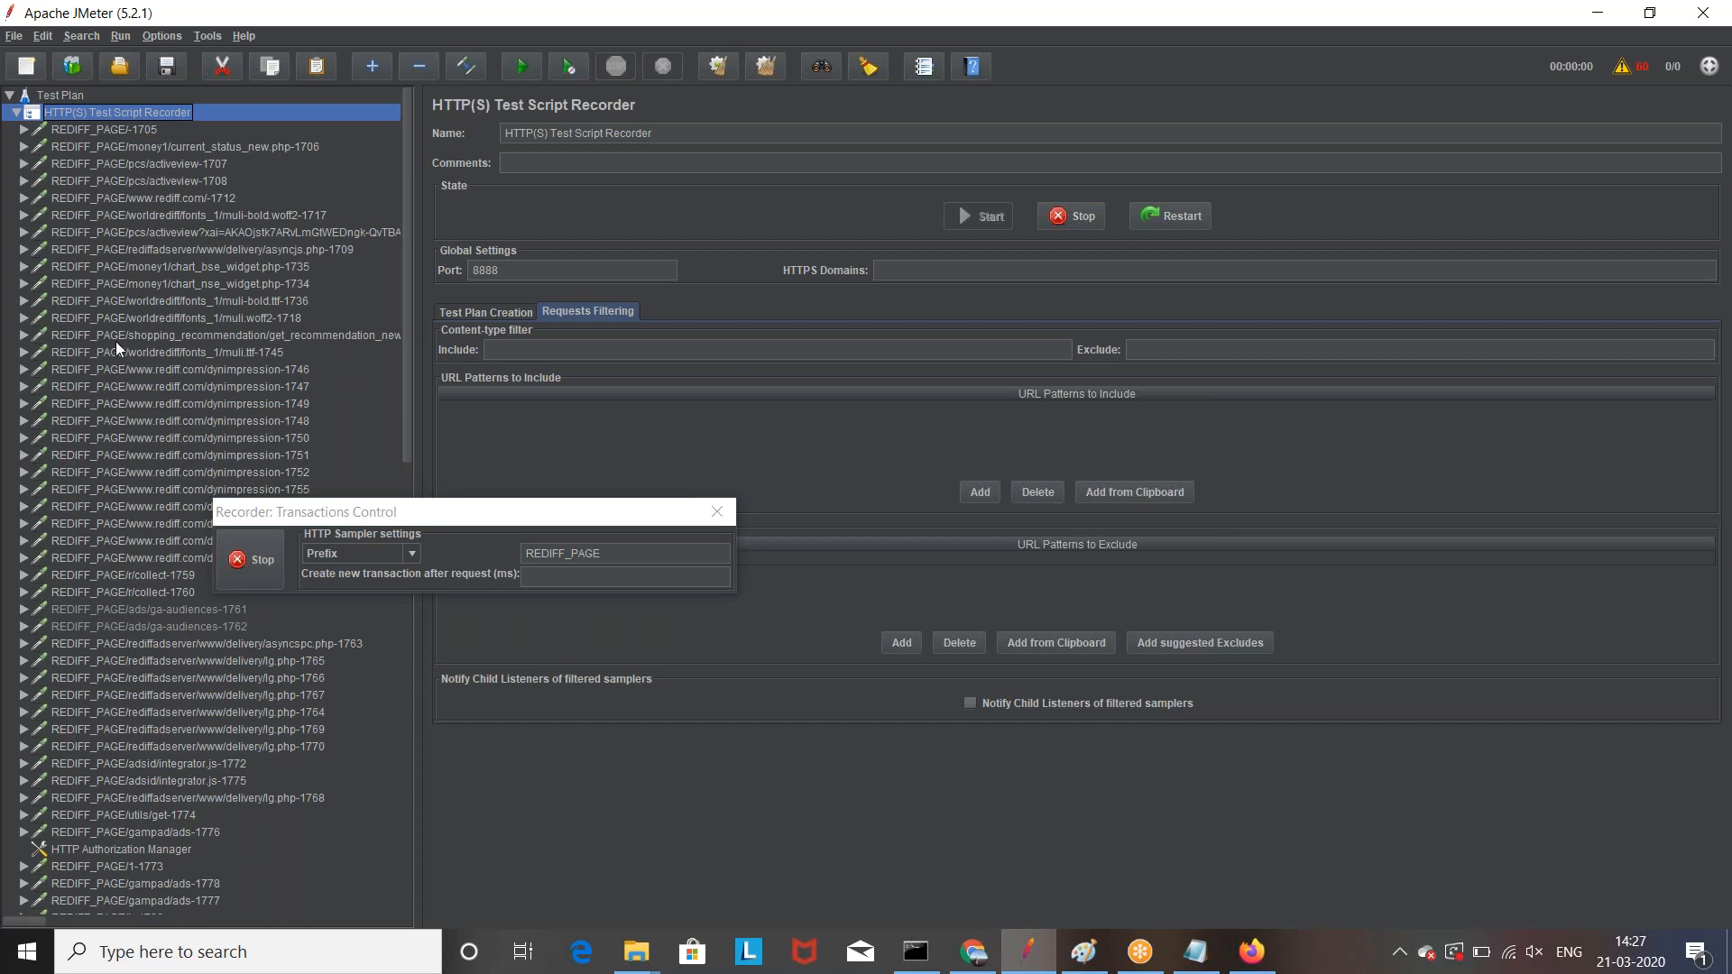
pyautogui.scroll(-15, 121, 539)
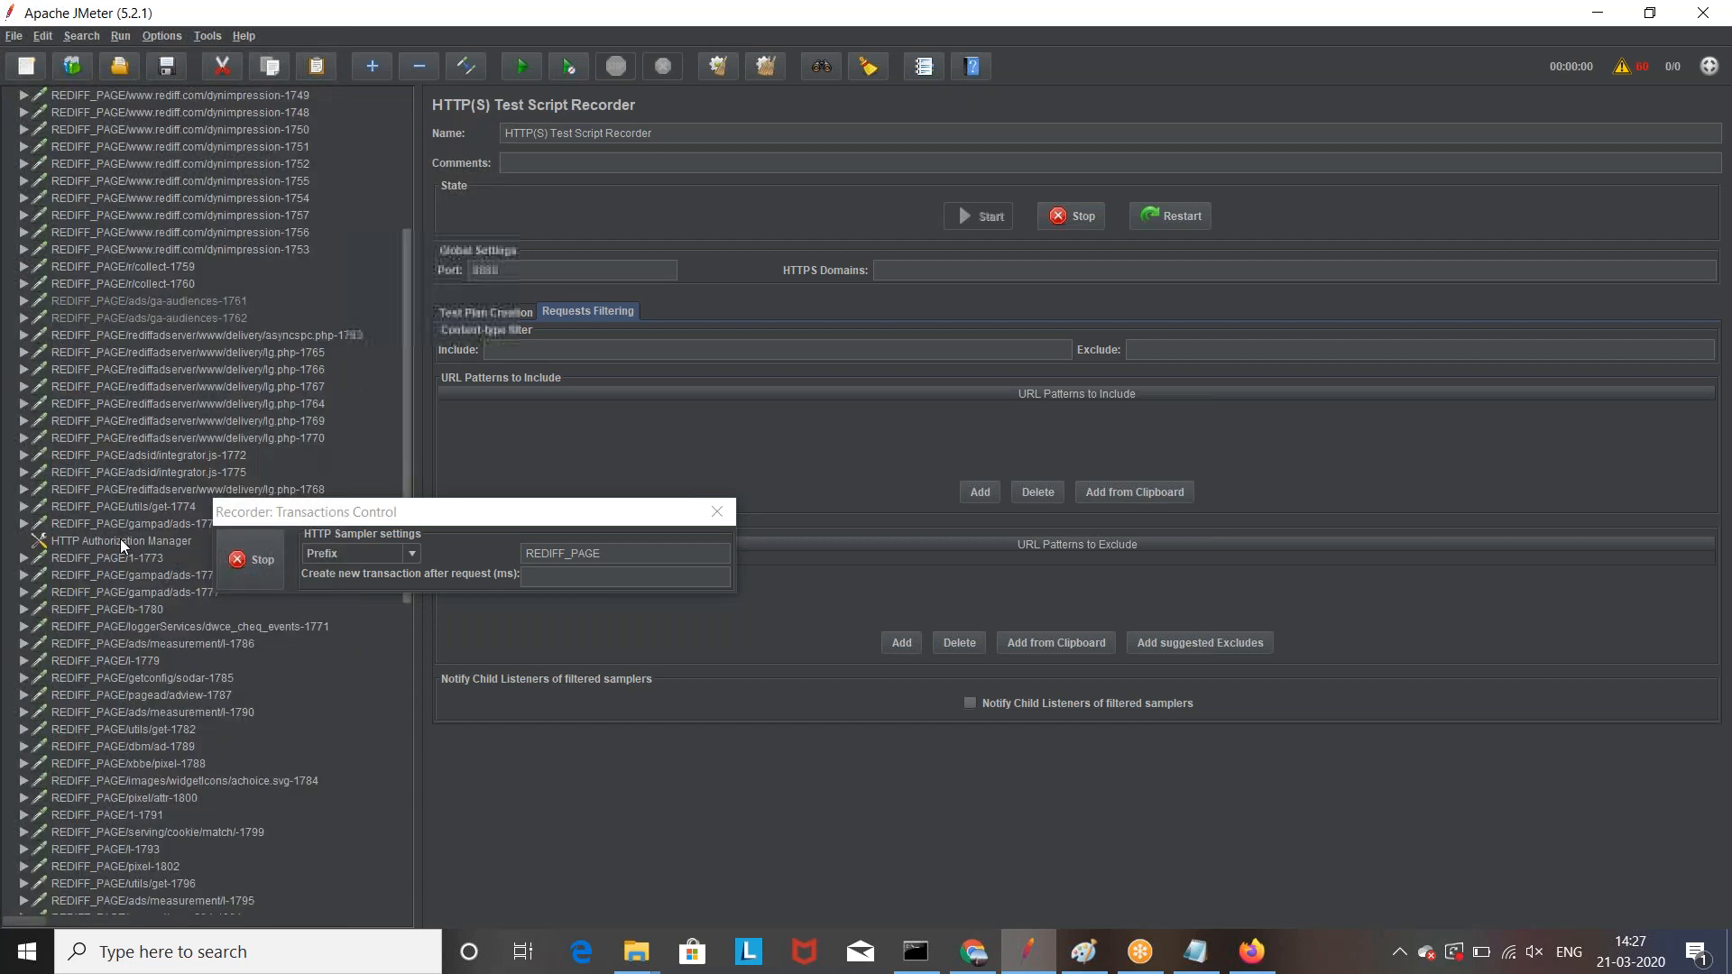
pyautogui.scroll(-3, 138, 635)
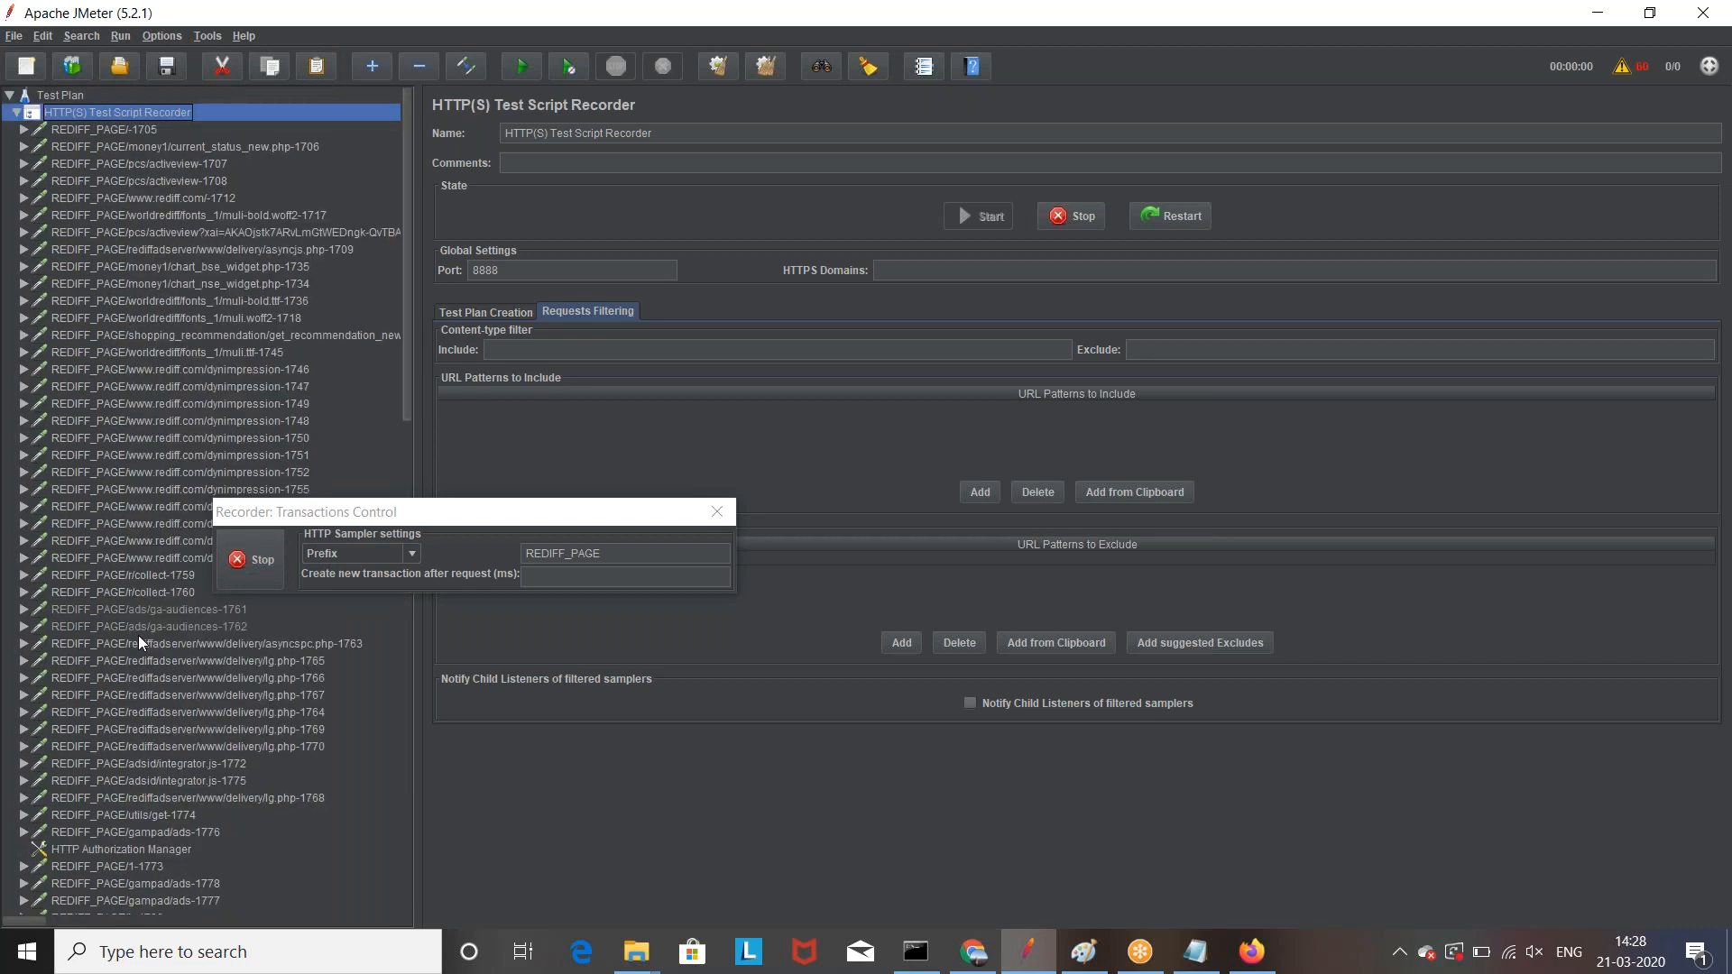
pyautogui.click(160, 390)
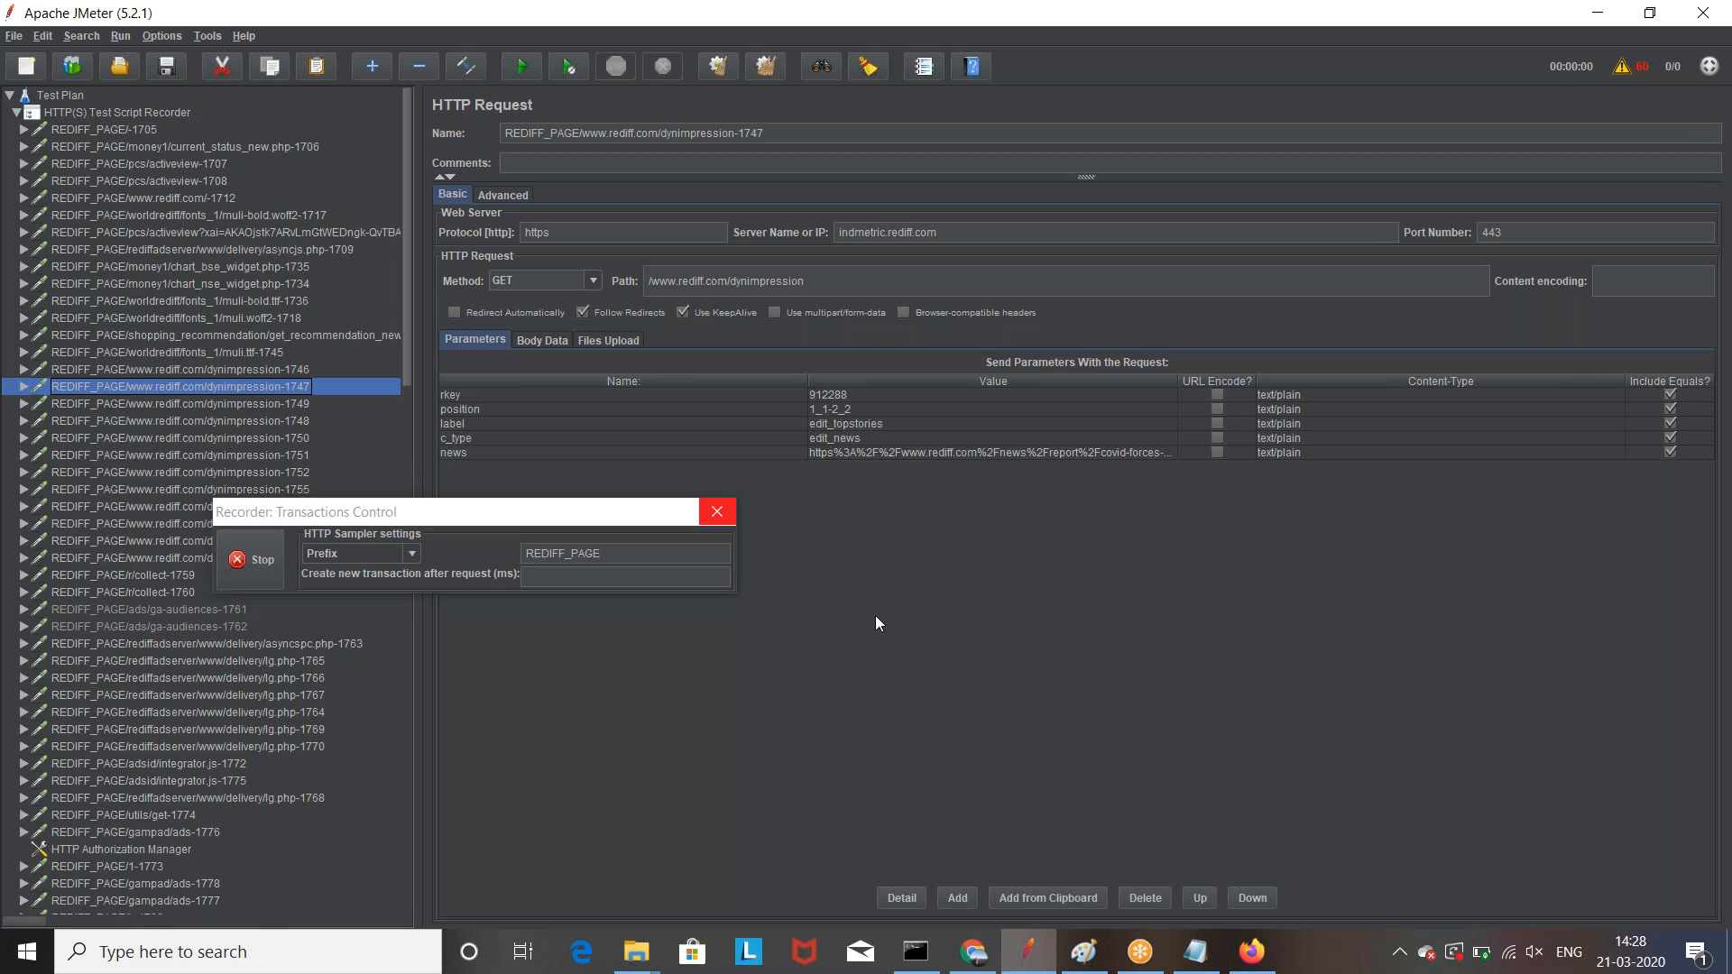
pyautogui.press('XF86MonBrightnessUp')
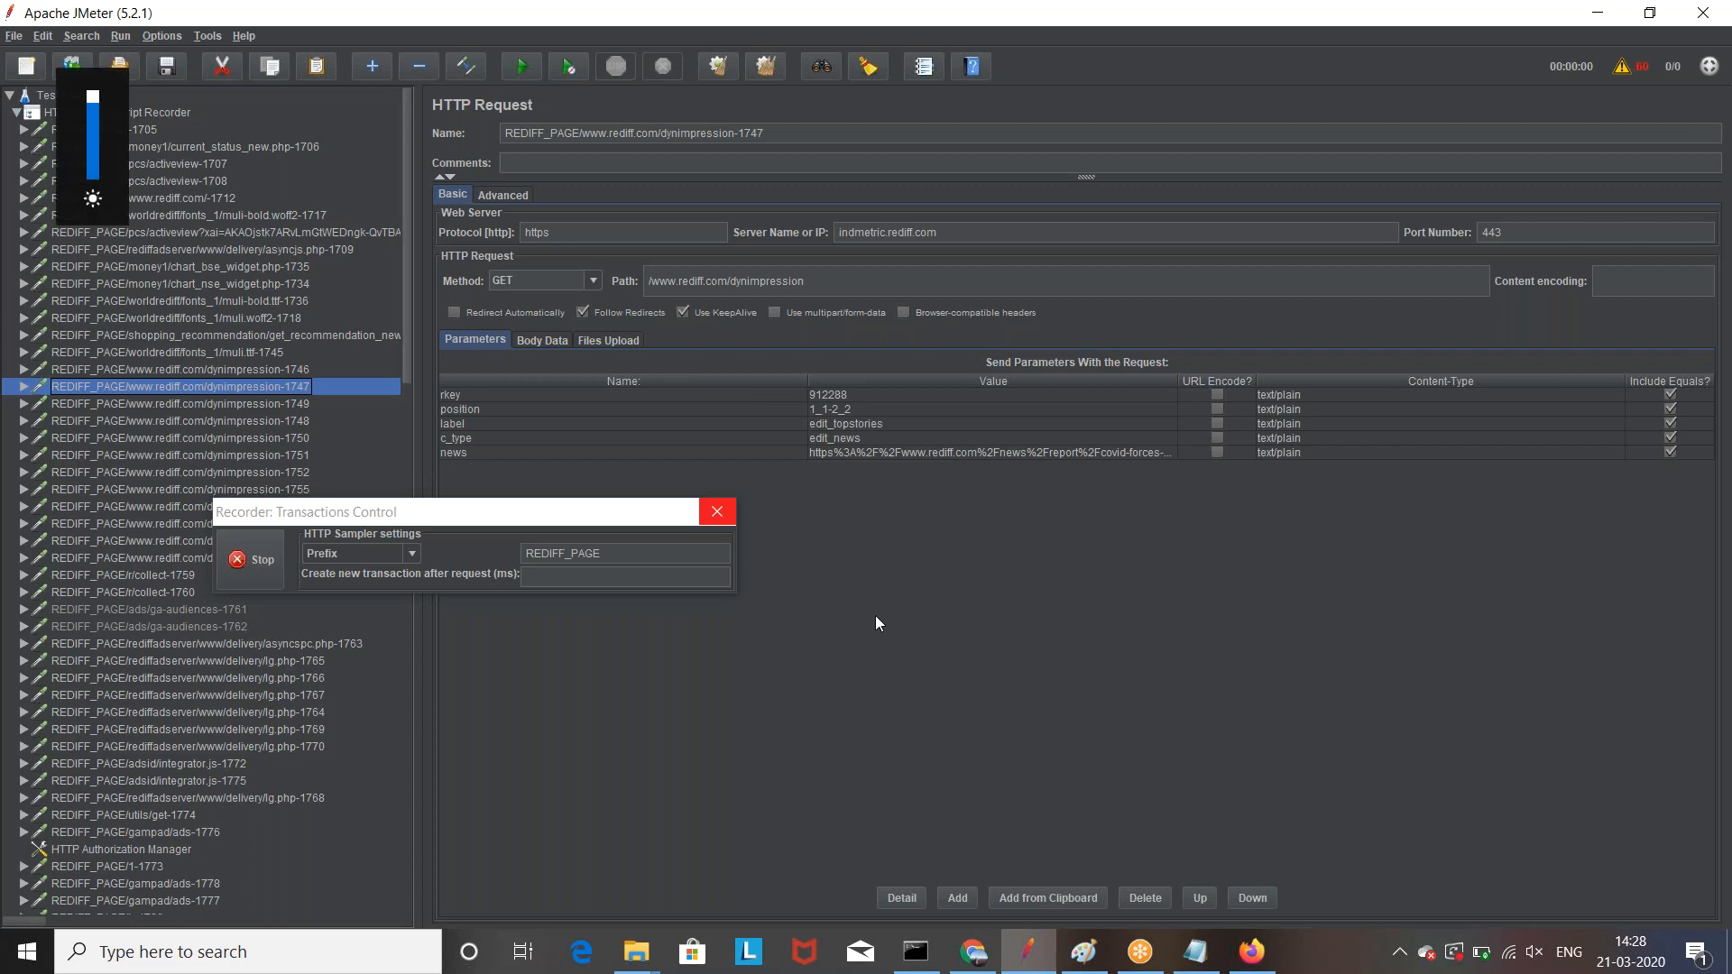